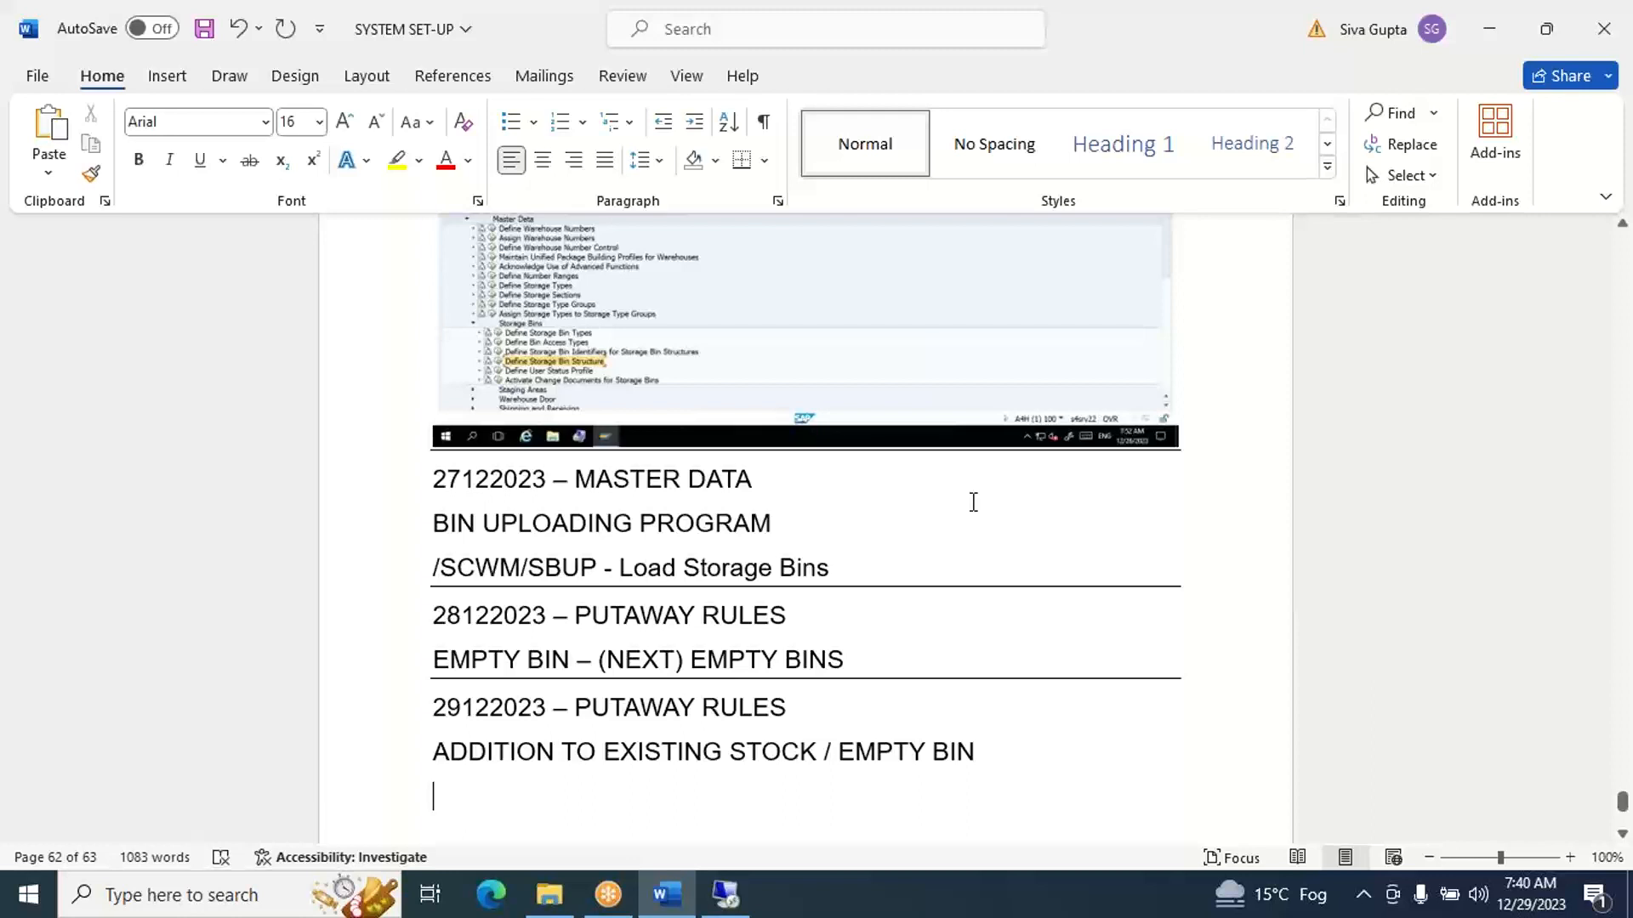
- Switch to the remote SAP session and open the SAP Reference IMG with transaction SPRO
{"action": "left_click", "coordinate": [725, 895]}
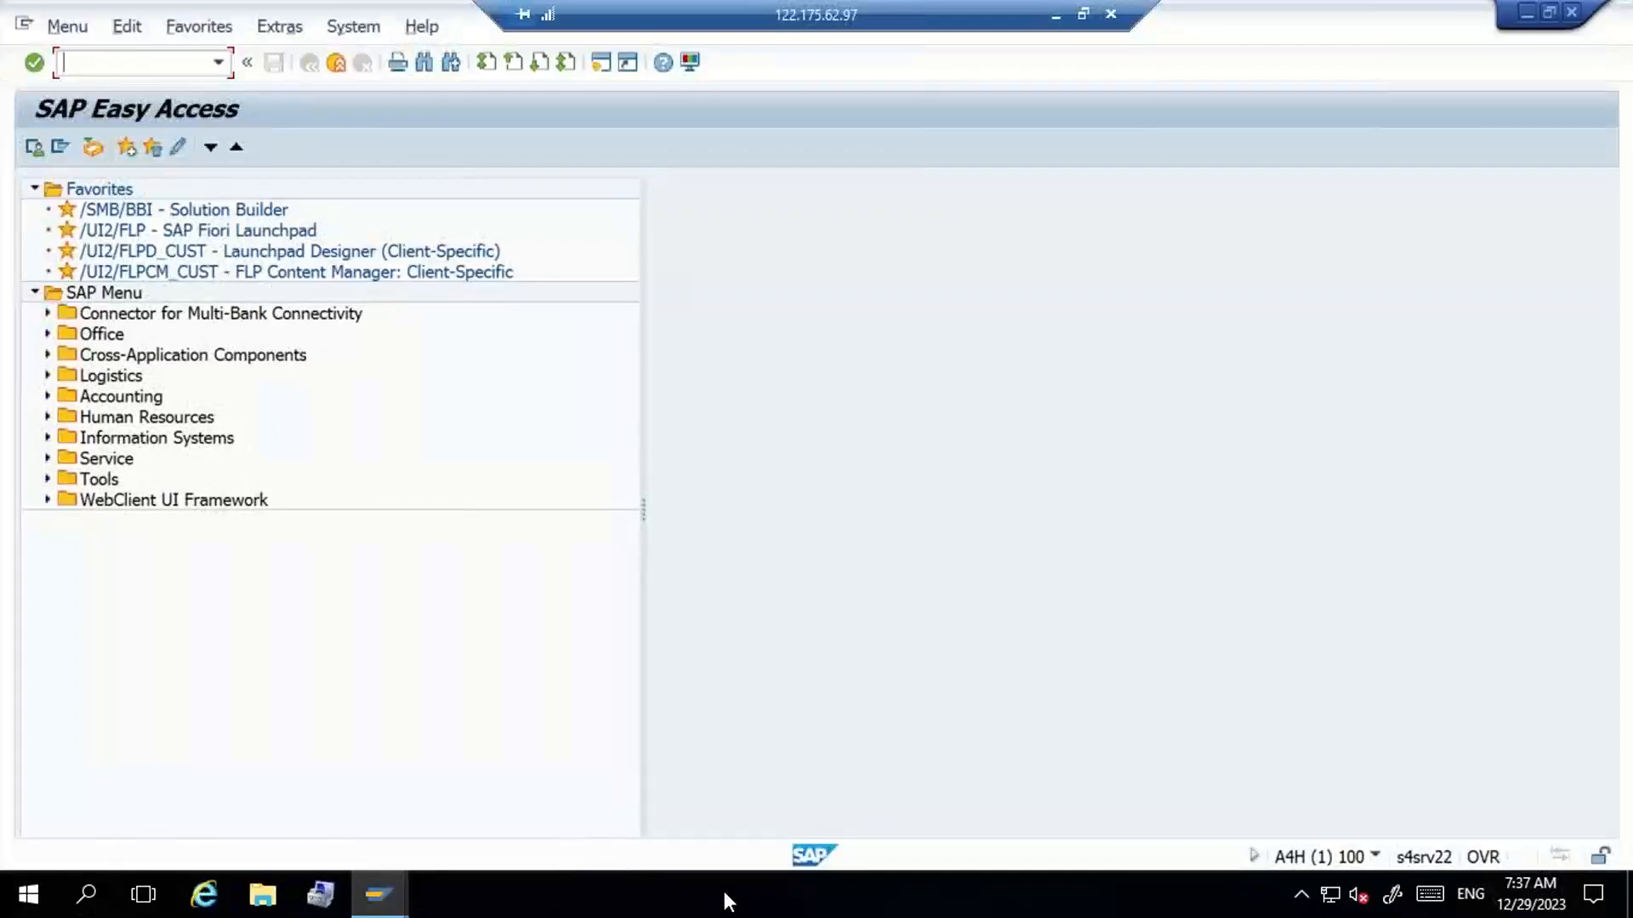
{"action": "type", "text": "SPRO"}
{"action": "key", "text": "Return"}
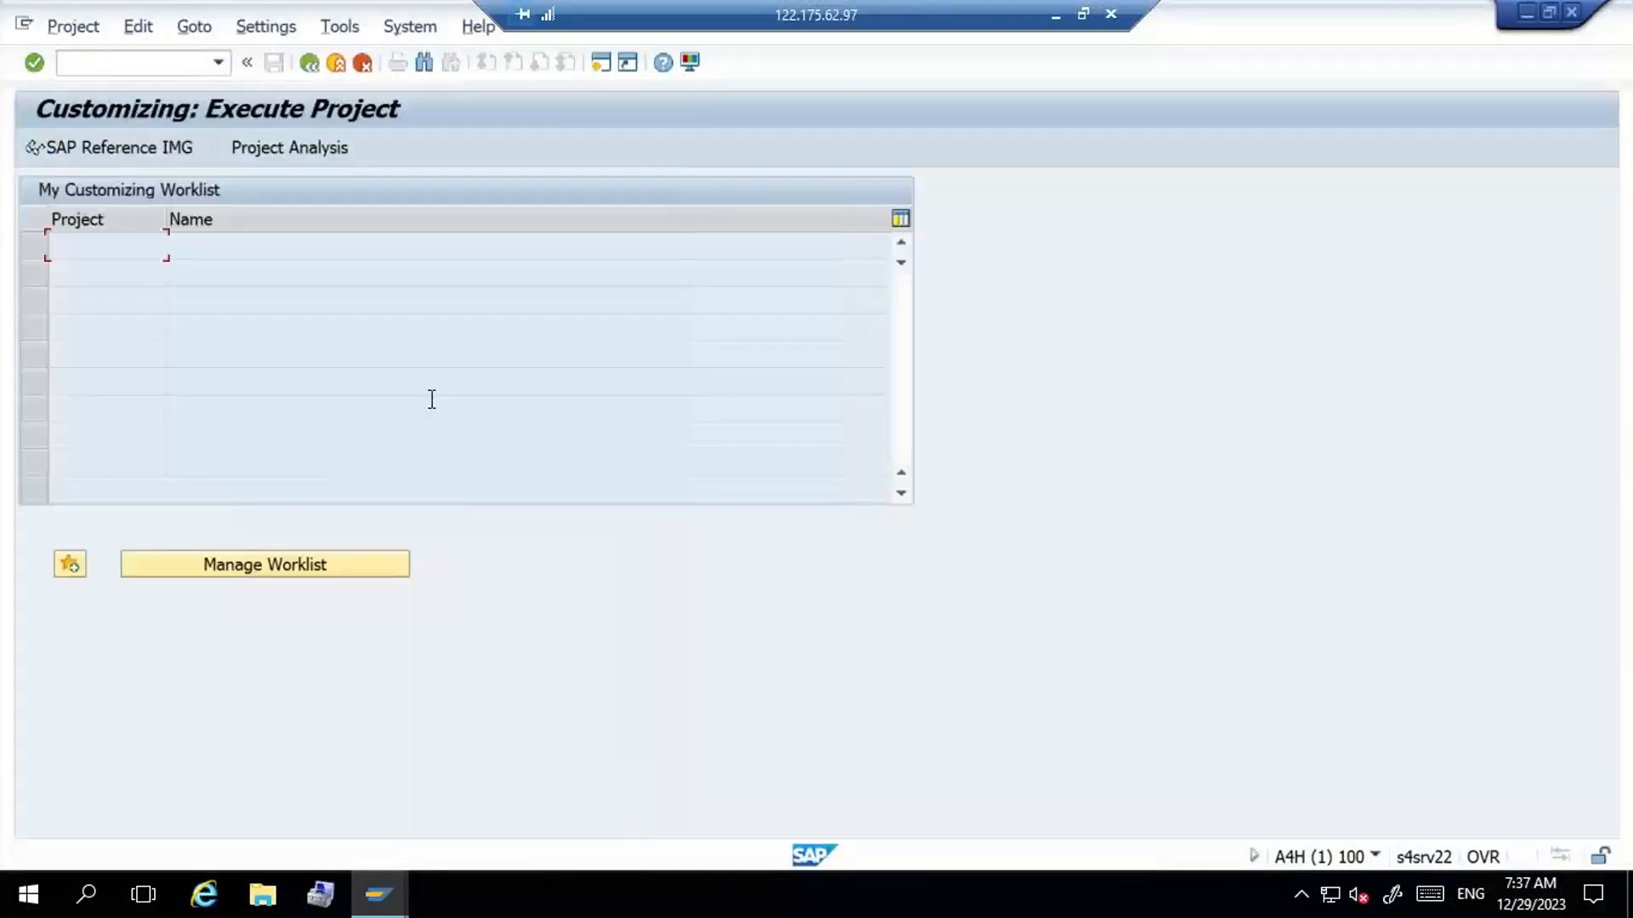
{"action": "left_click", "coordinate": [124, 144]}
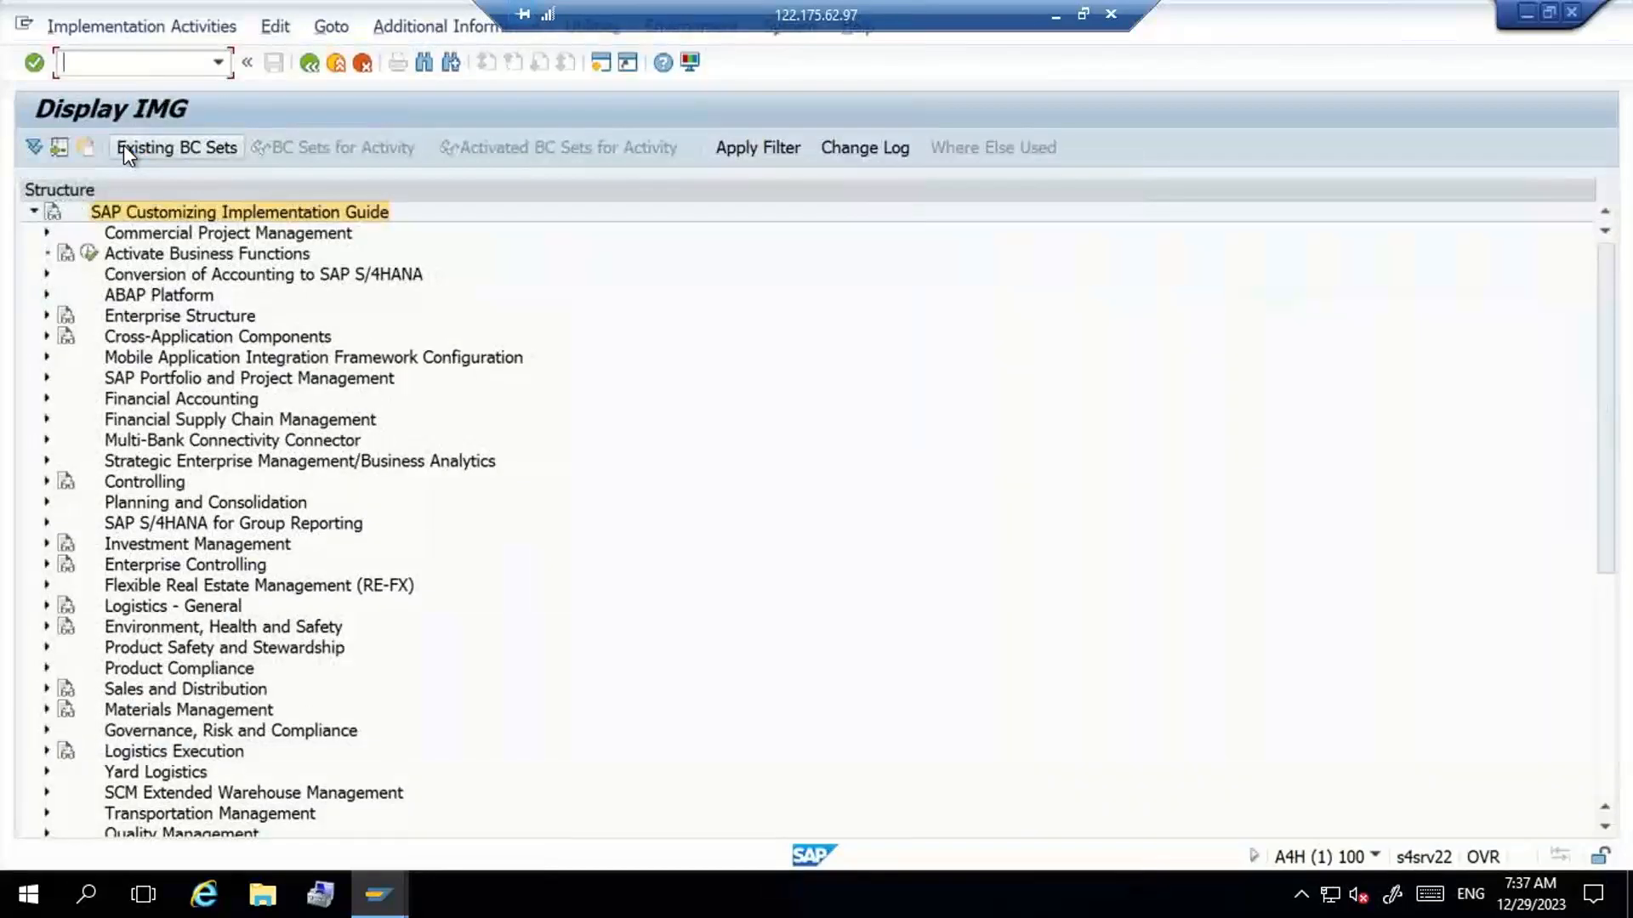
- Expand SCM Extended Warehouse Management, Extended Warehouse Management and Master Data in the IMG structure
{"action": "double_click", "coordinate": [192, 791]}
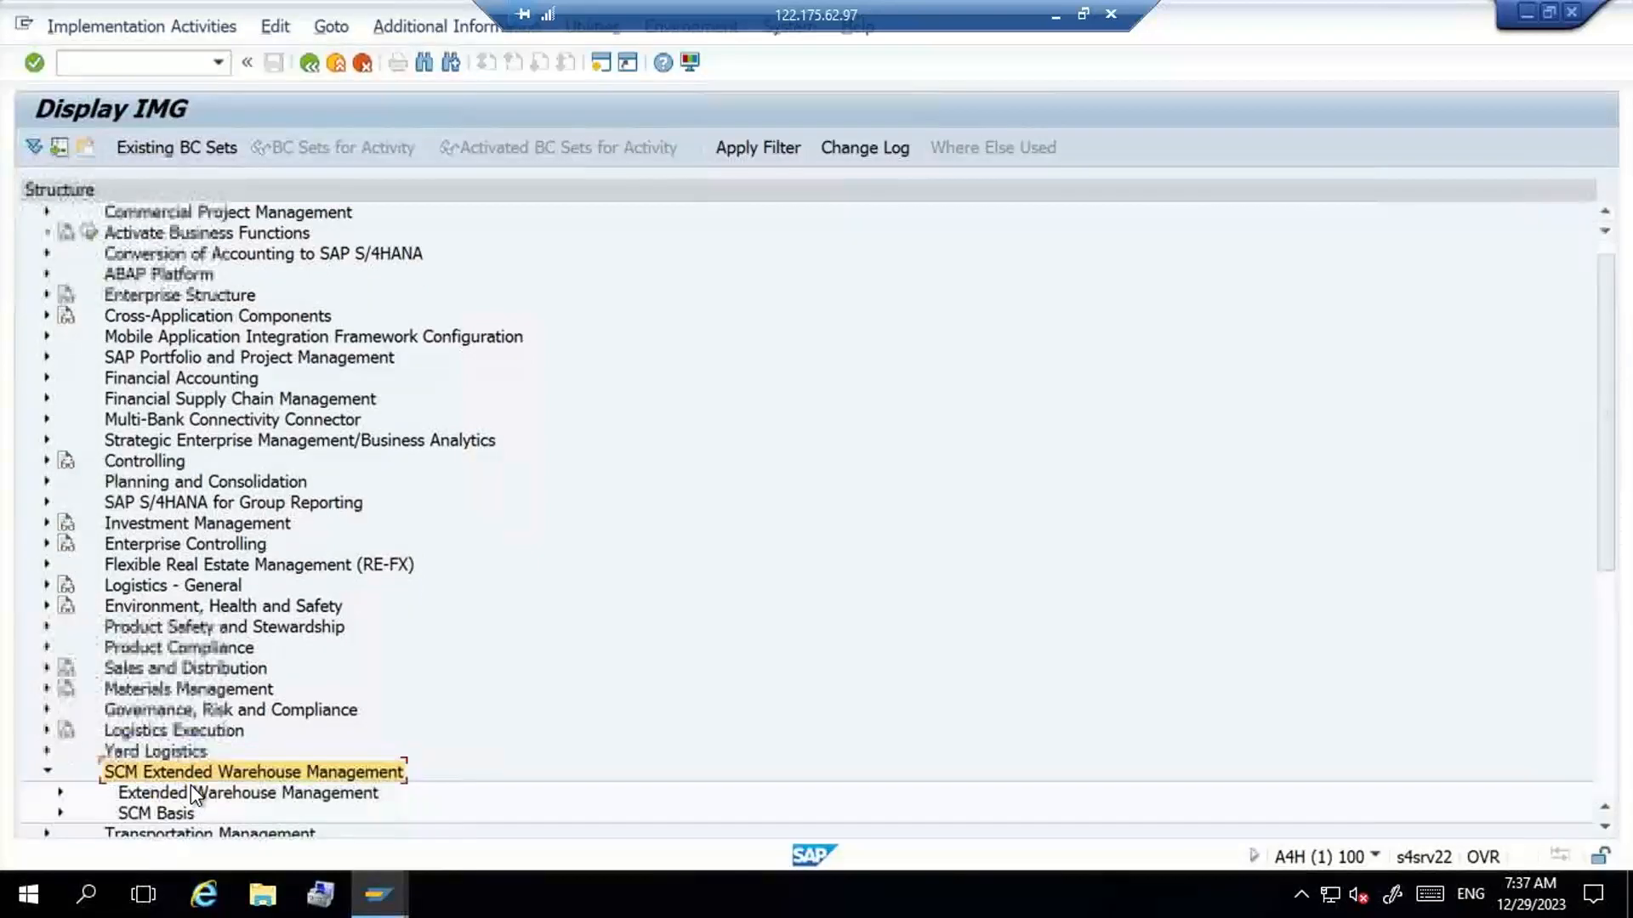
{"action": "left_click", "coordinate": [192, 791]}
{"action": "key", "text": "Right"}
{"action": "key", "text": "Down"}
{"action": "key", "text": "Down"}
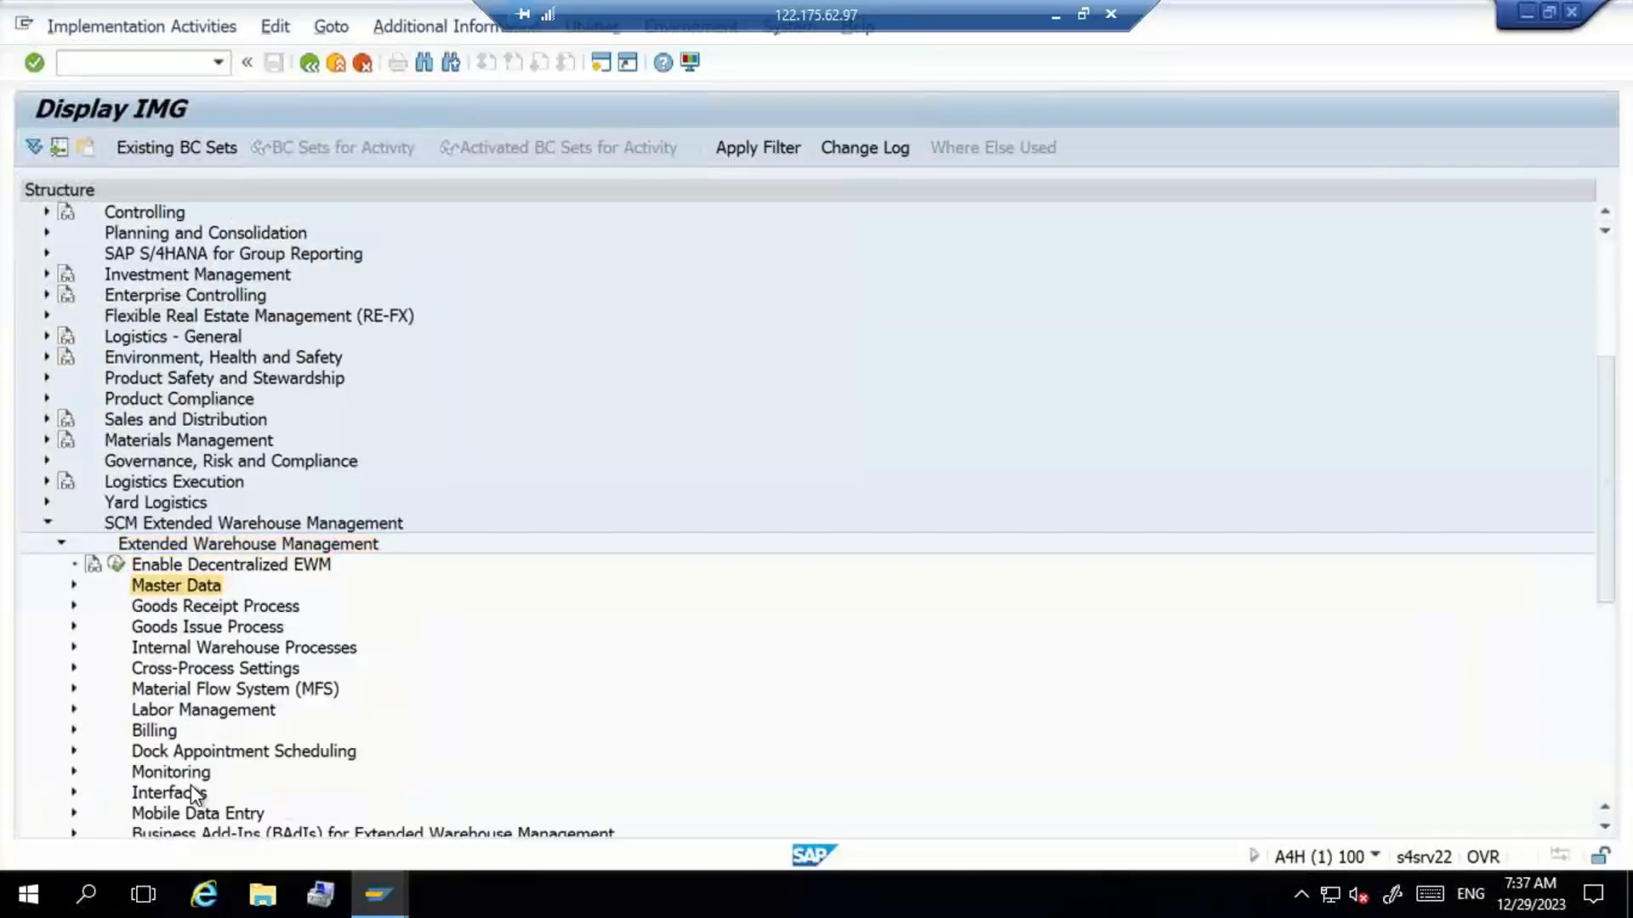
{"action": "key", "text": "Right"}
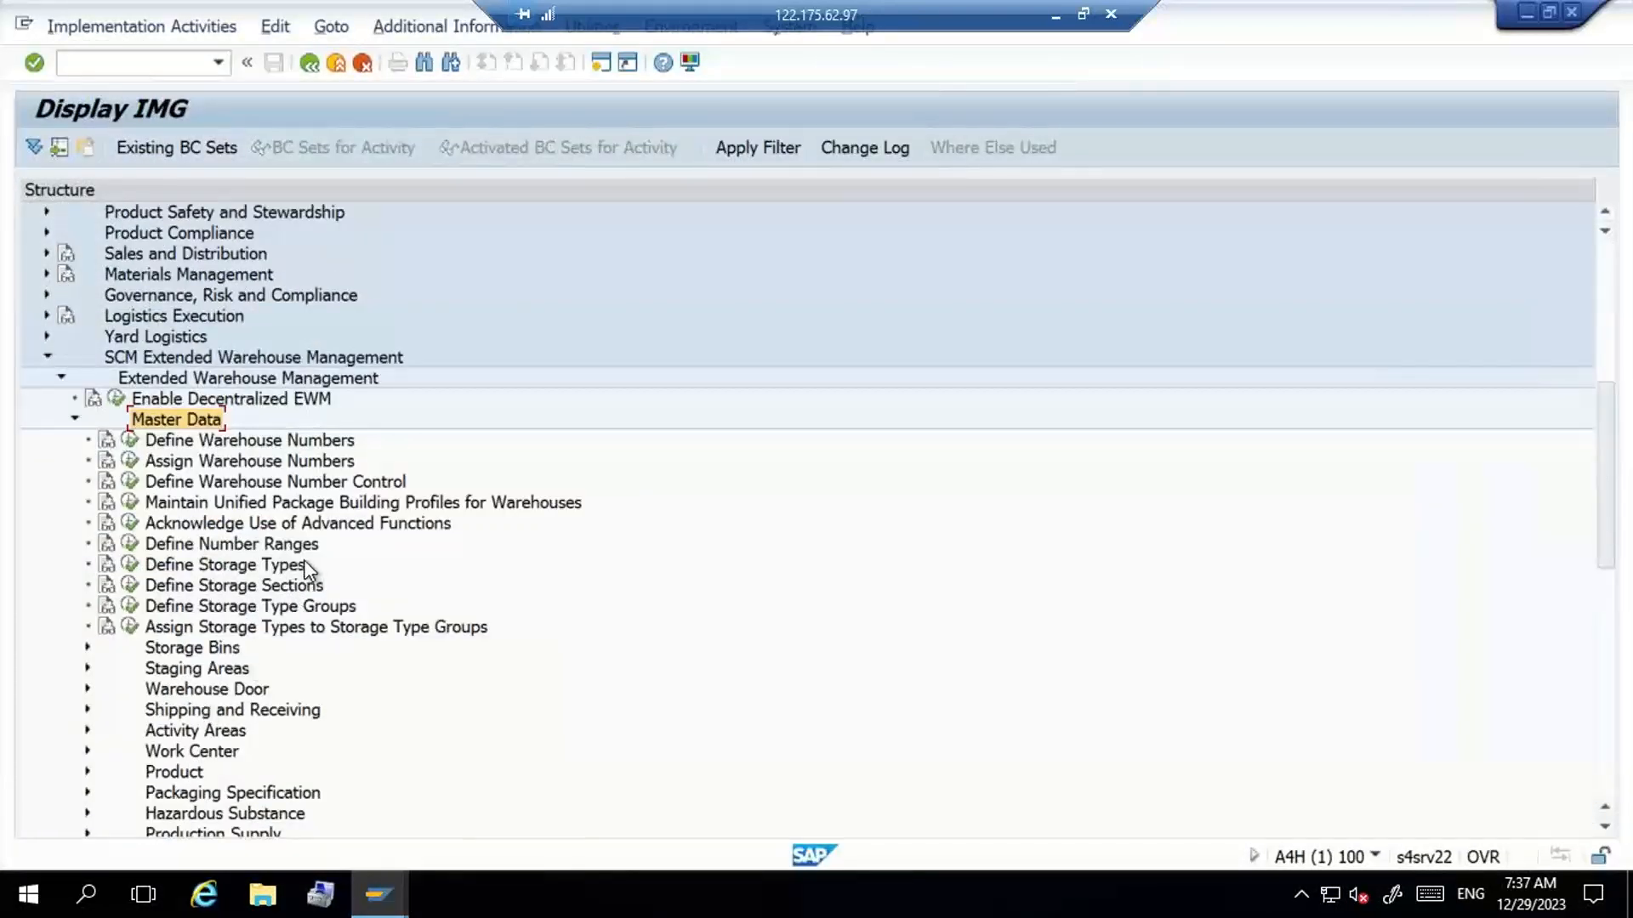
- Run the Define Storage Types activity and accept displaying the locked data
{"action": "left_click", "coordinate": [282, 565]}
{"action": "left_click", "coordinate": [130, 564]}
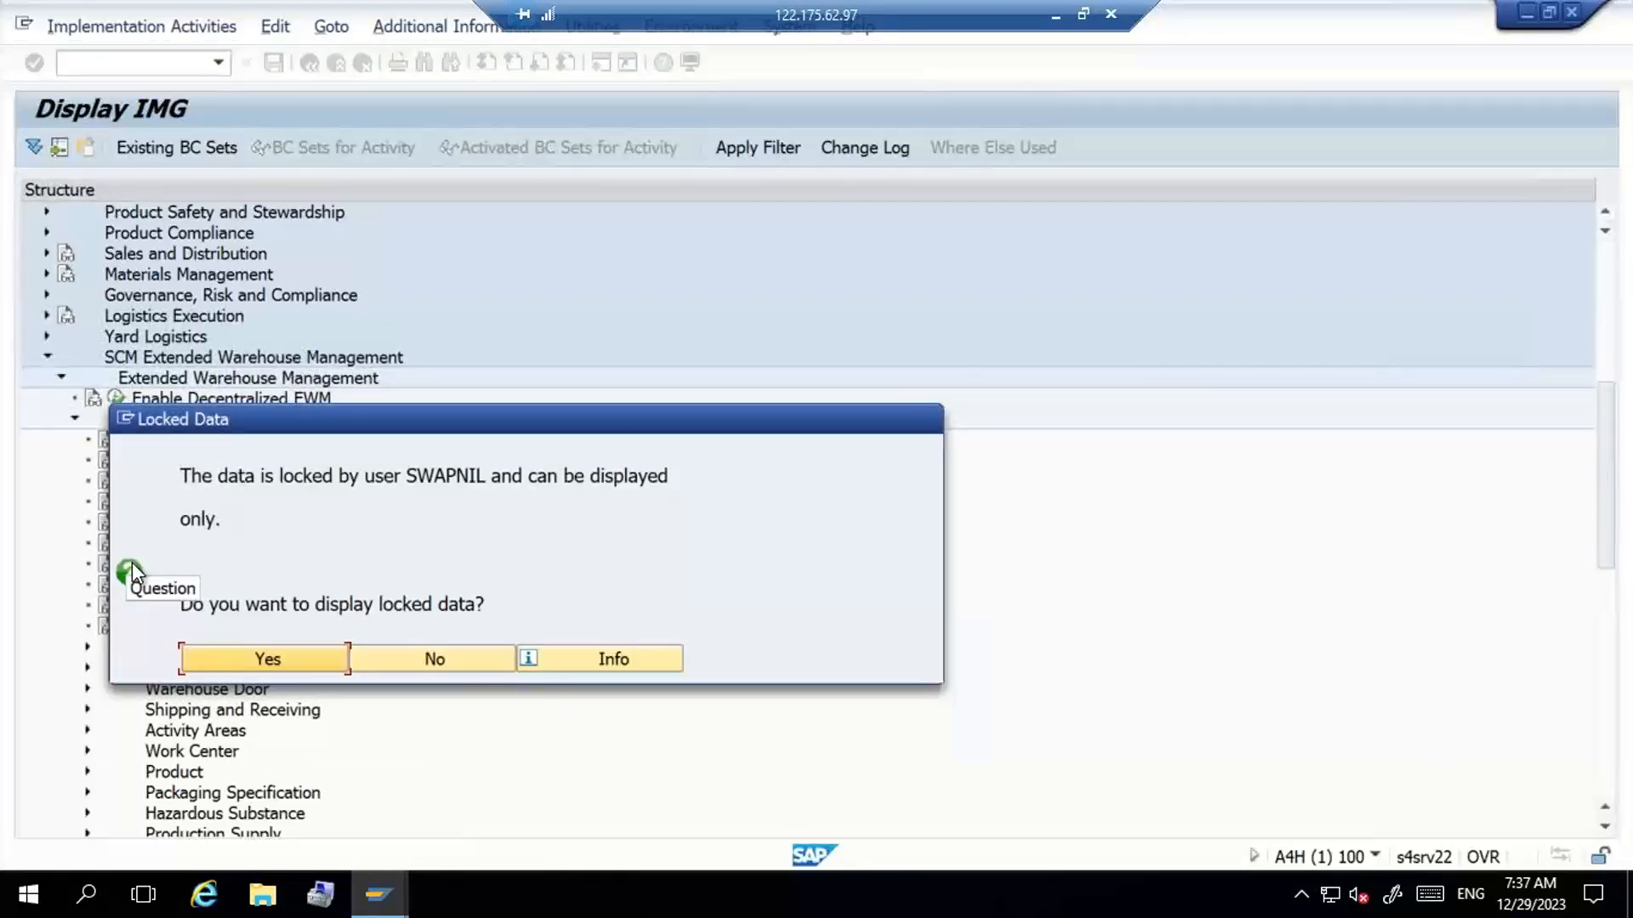
{"action": "left_click", "coordinate": [294, 660]}
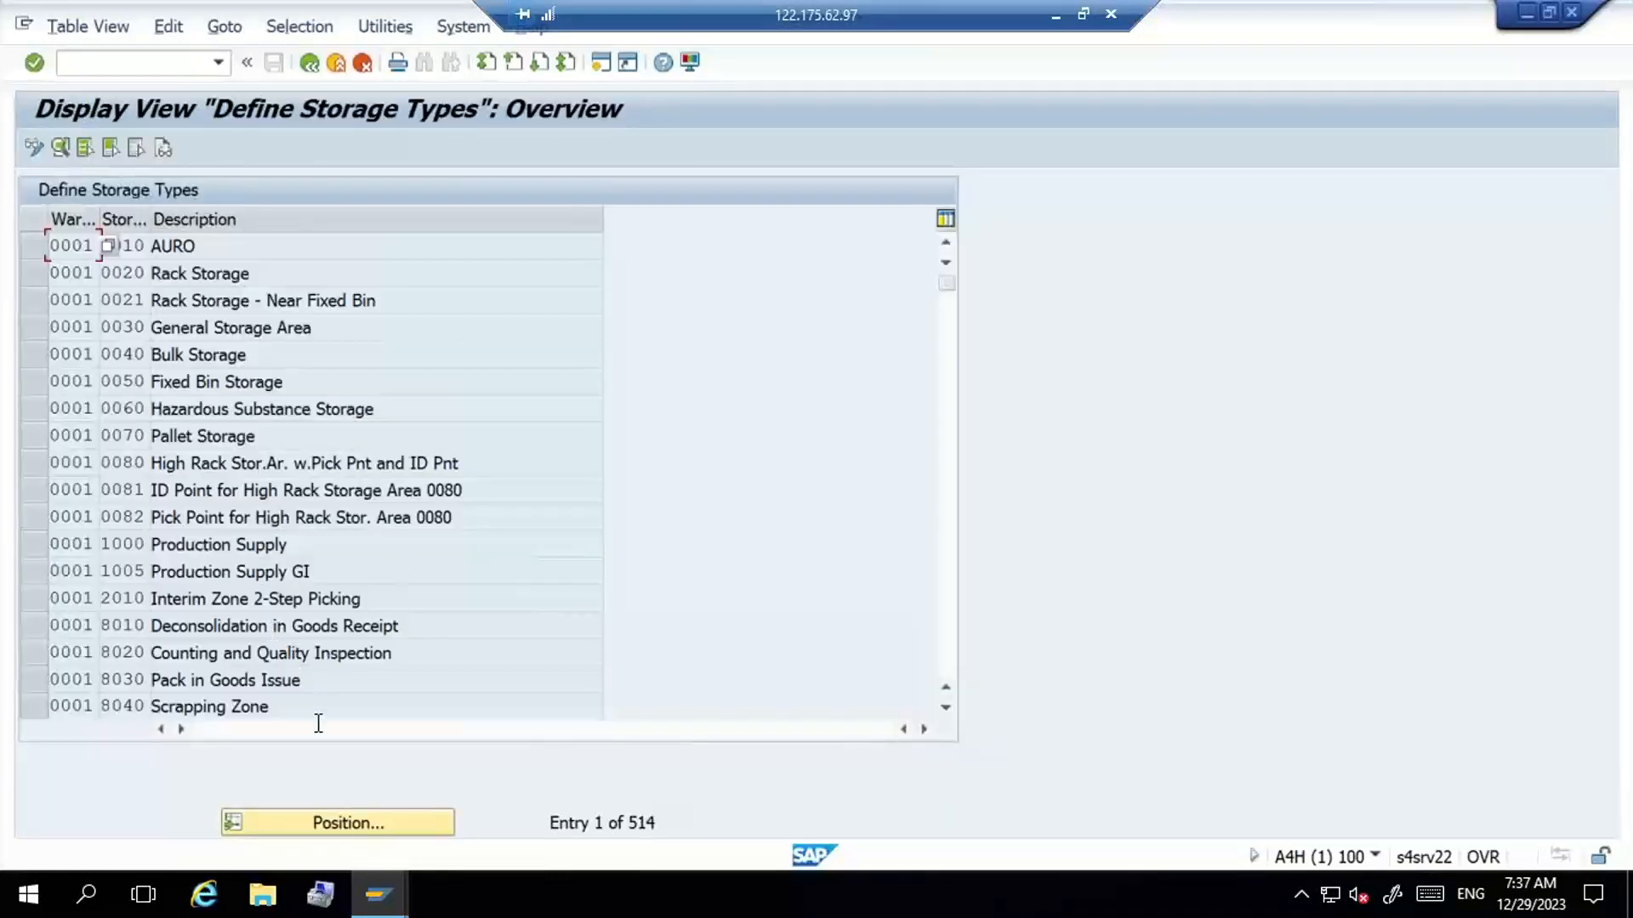
- Position the storage types overview at warehouse number G100
{"action": "left_click", "coordinate": [365, 822]}
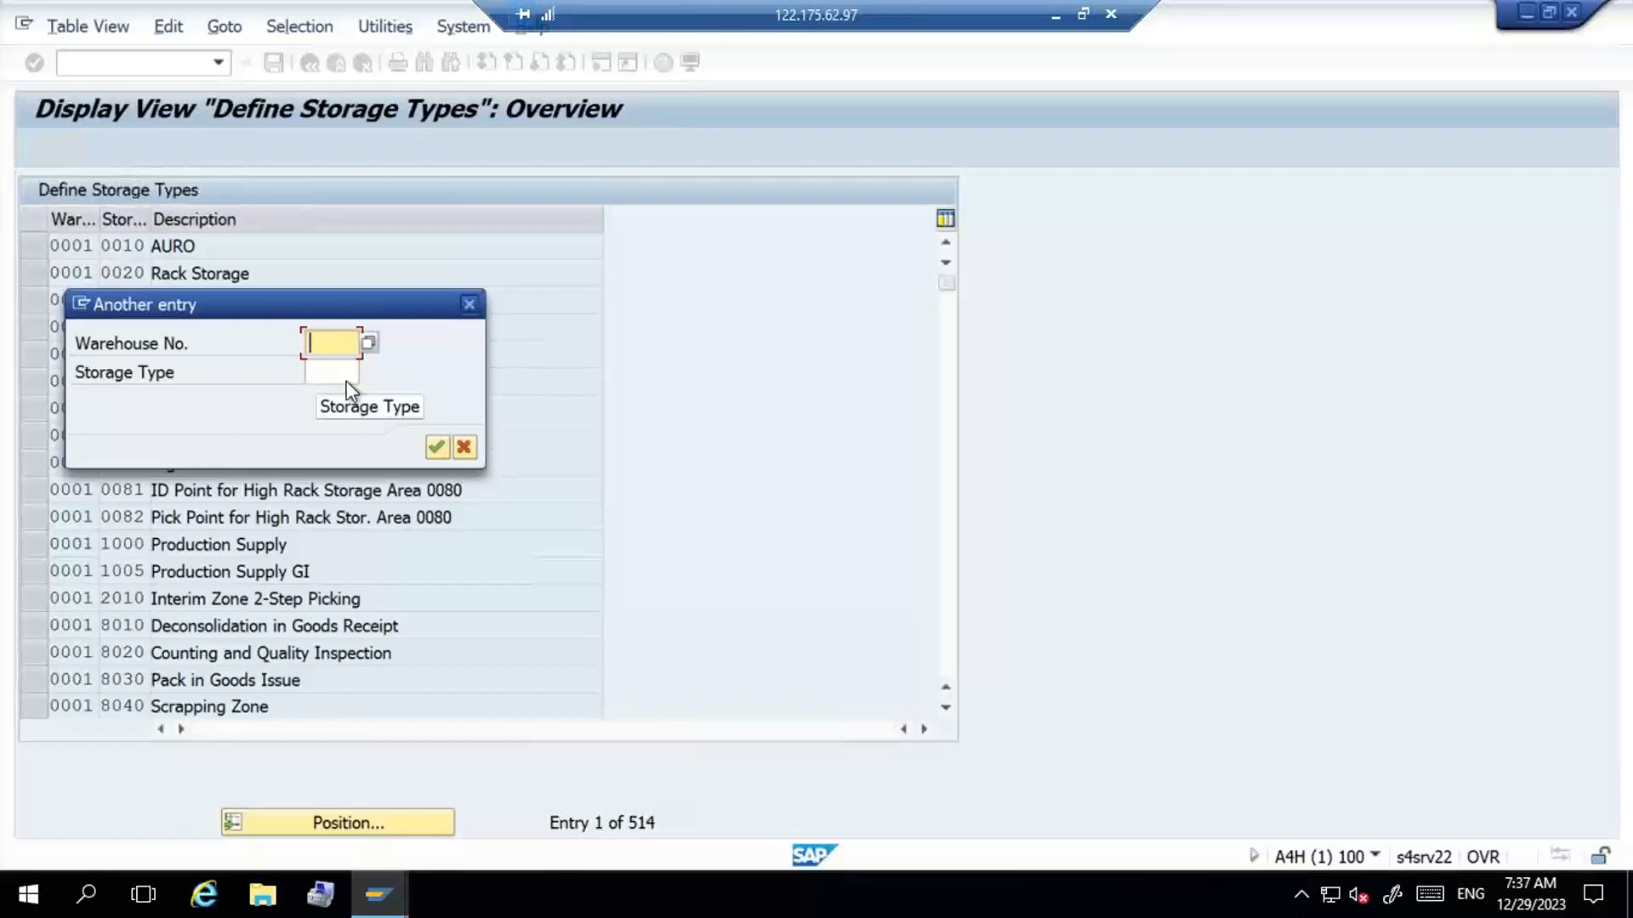
{"action": "type", "text": "G100"}
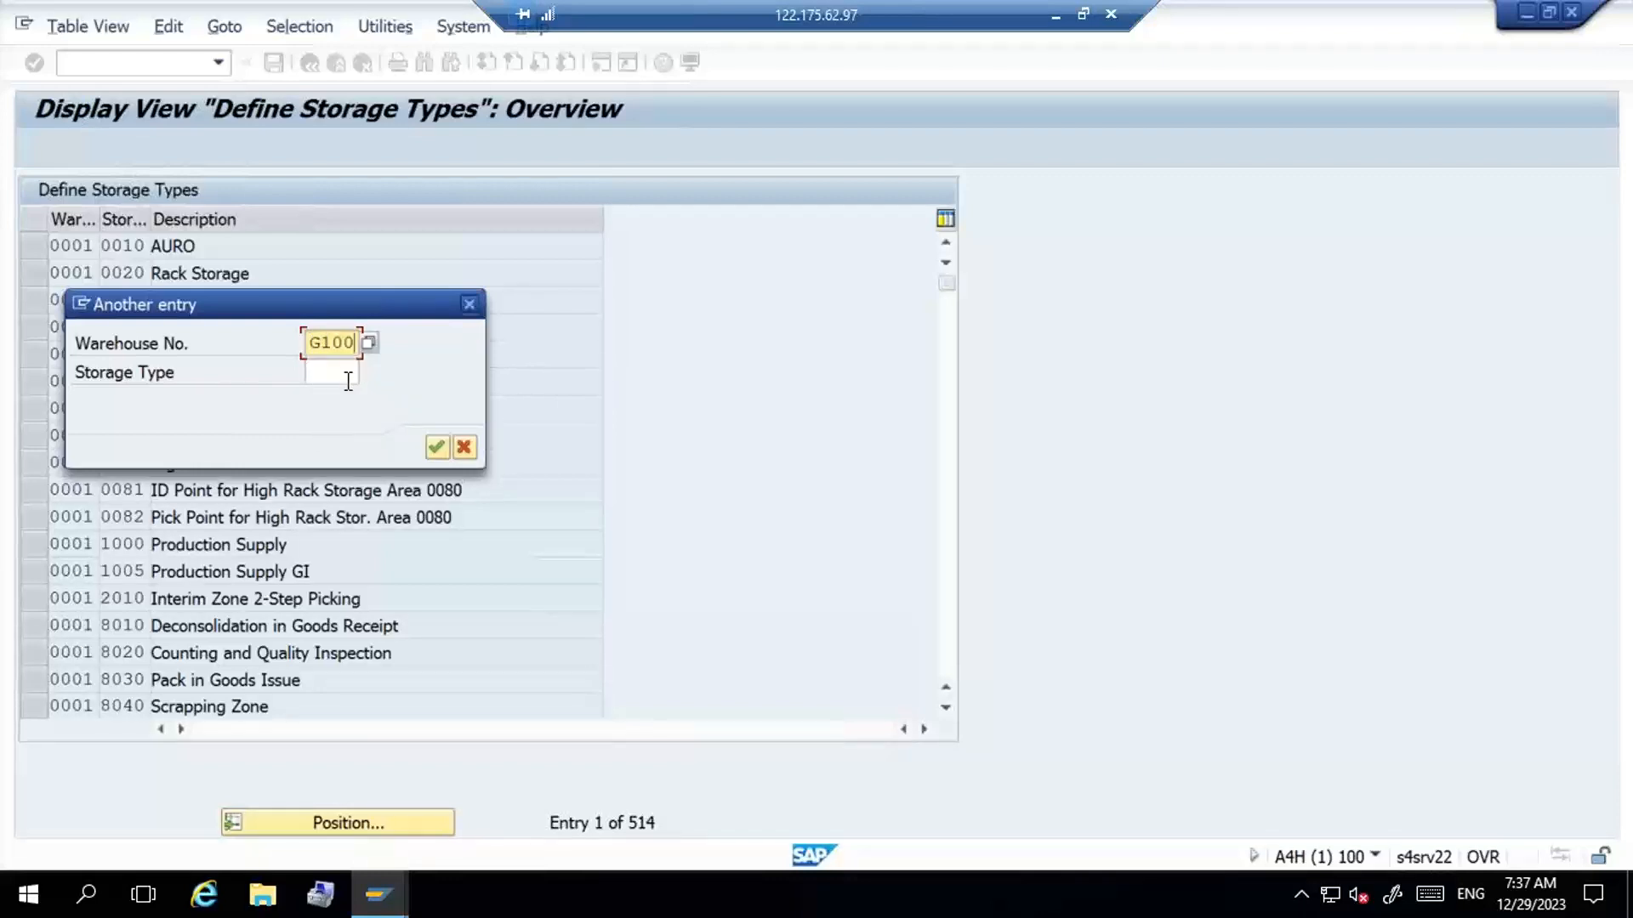
{"action": "key", "text": "Return"}
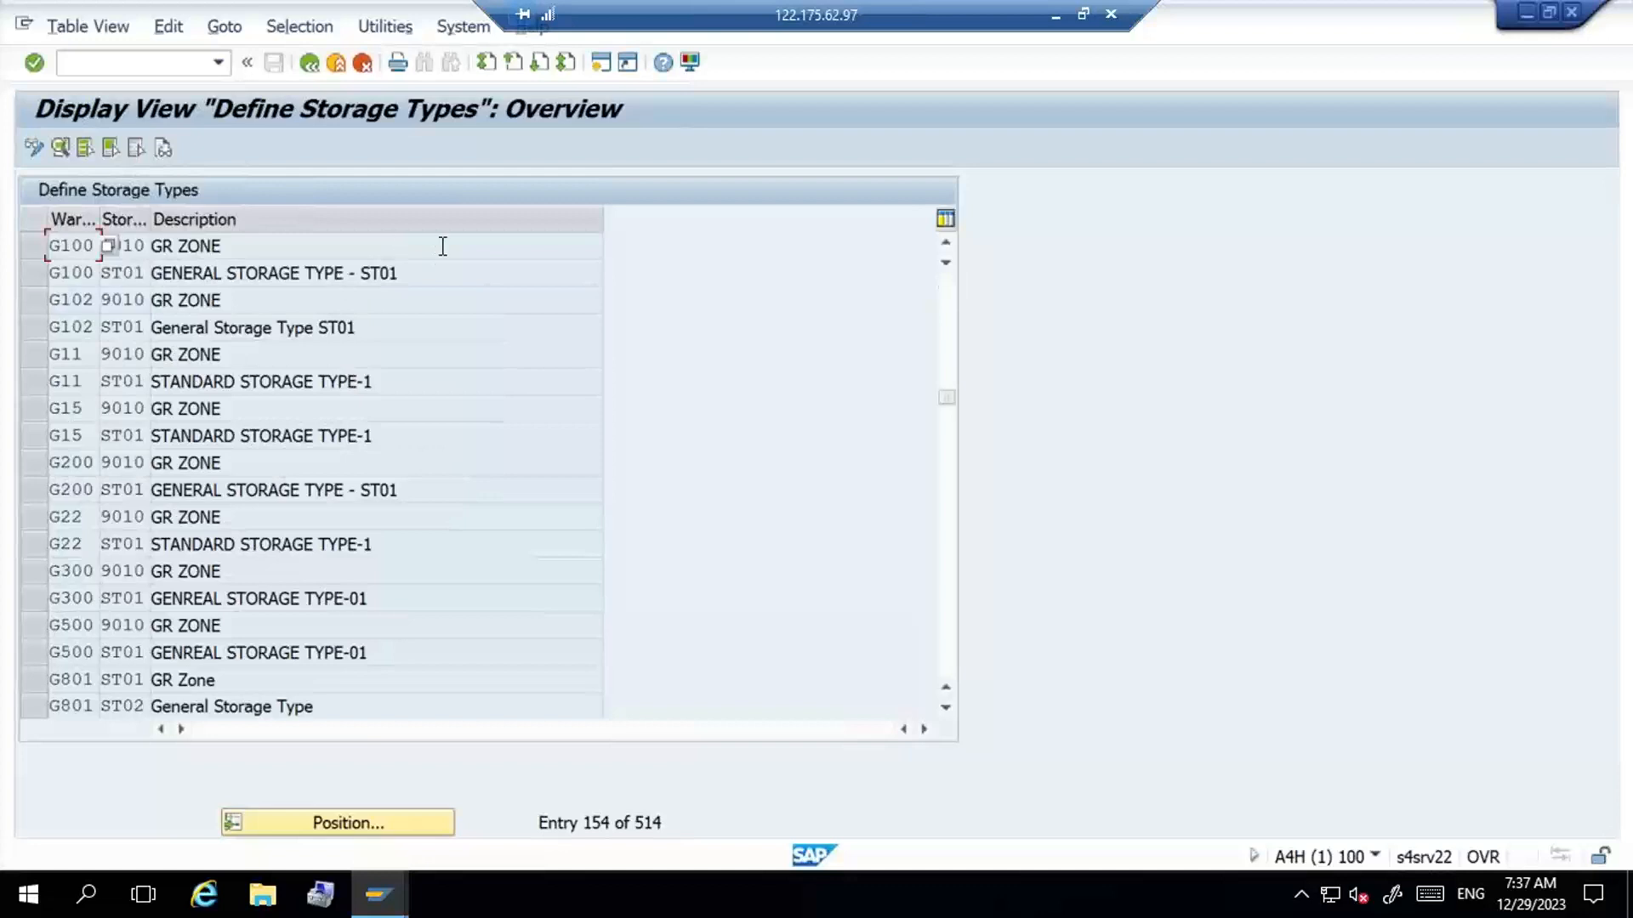
- Examine the putaway rule options in the details of G100 storage type 9010, then return to the overview
{"action": "left_click", "coordinate": [438, 265]}
{"action": "left_click", "coordinate": [243, 246]}
{"action": "double_click", "coordinate": [243, 247]}
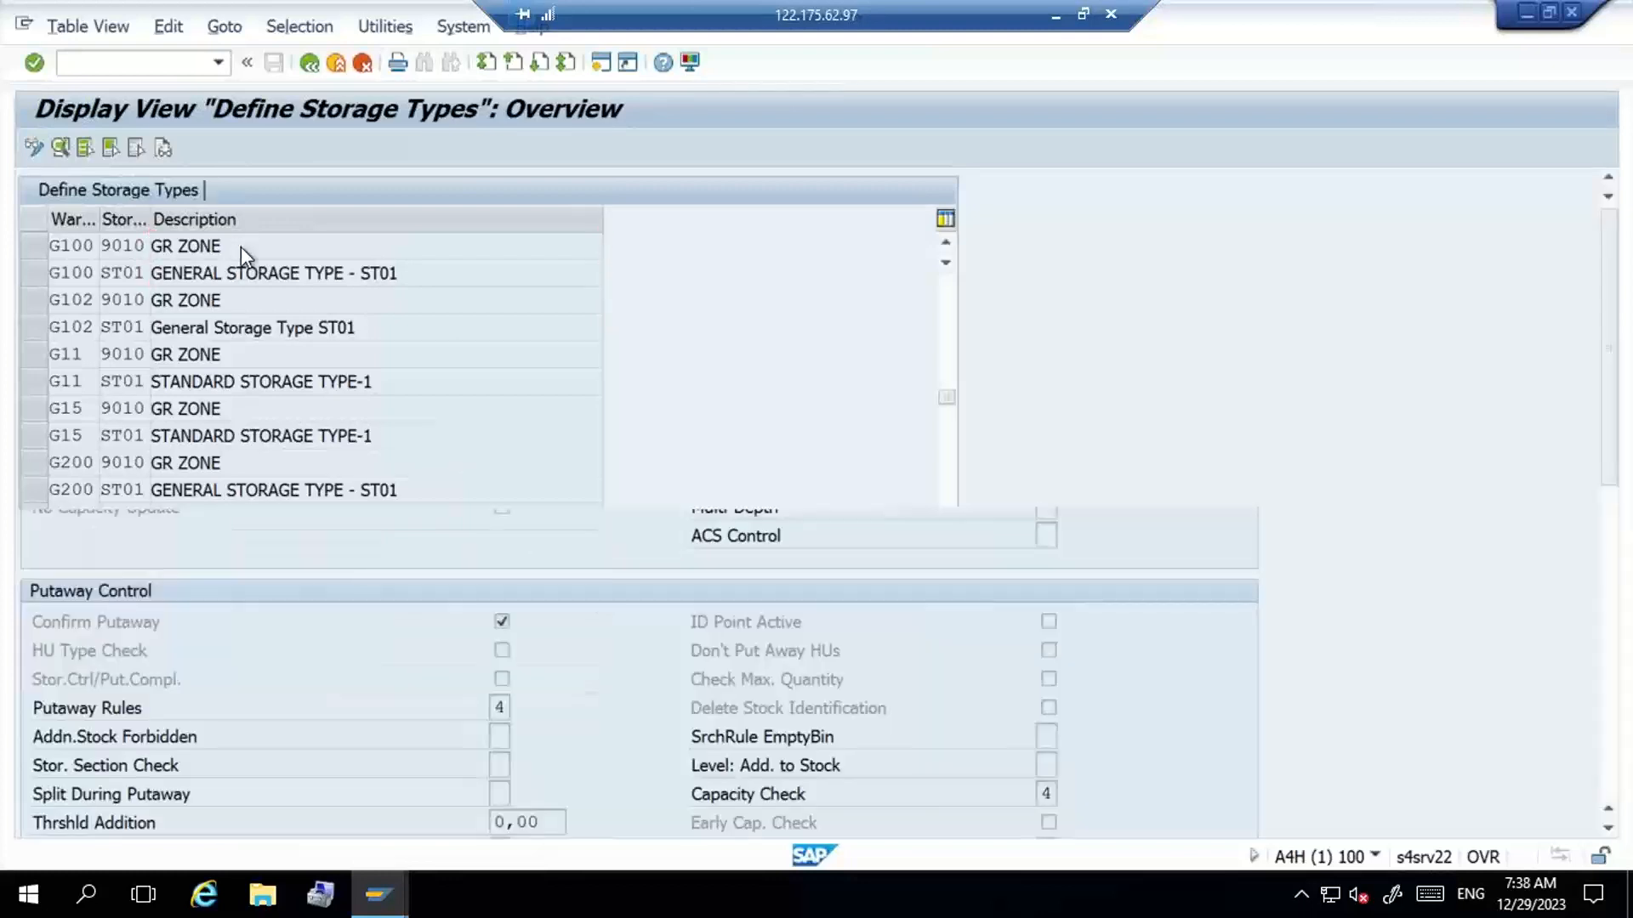
{"action": "left_click", "coordinate": [504, 699]}
{"action": "left_click", "coordinate": [517, 707]}
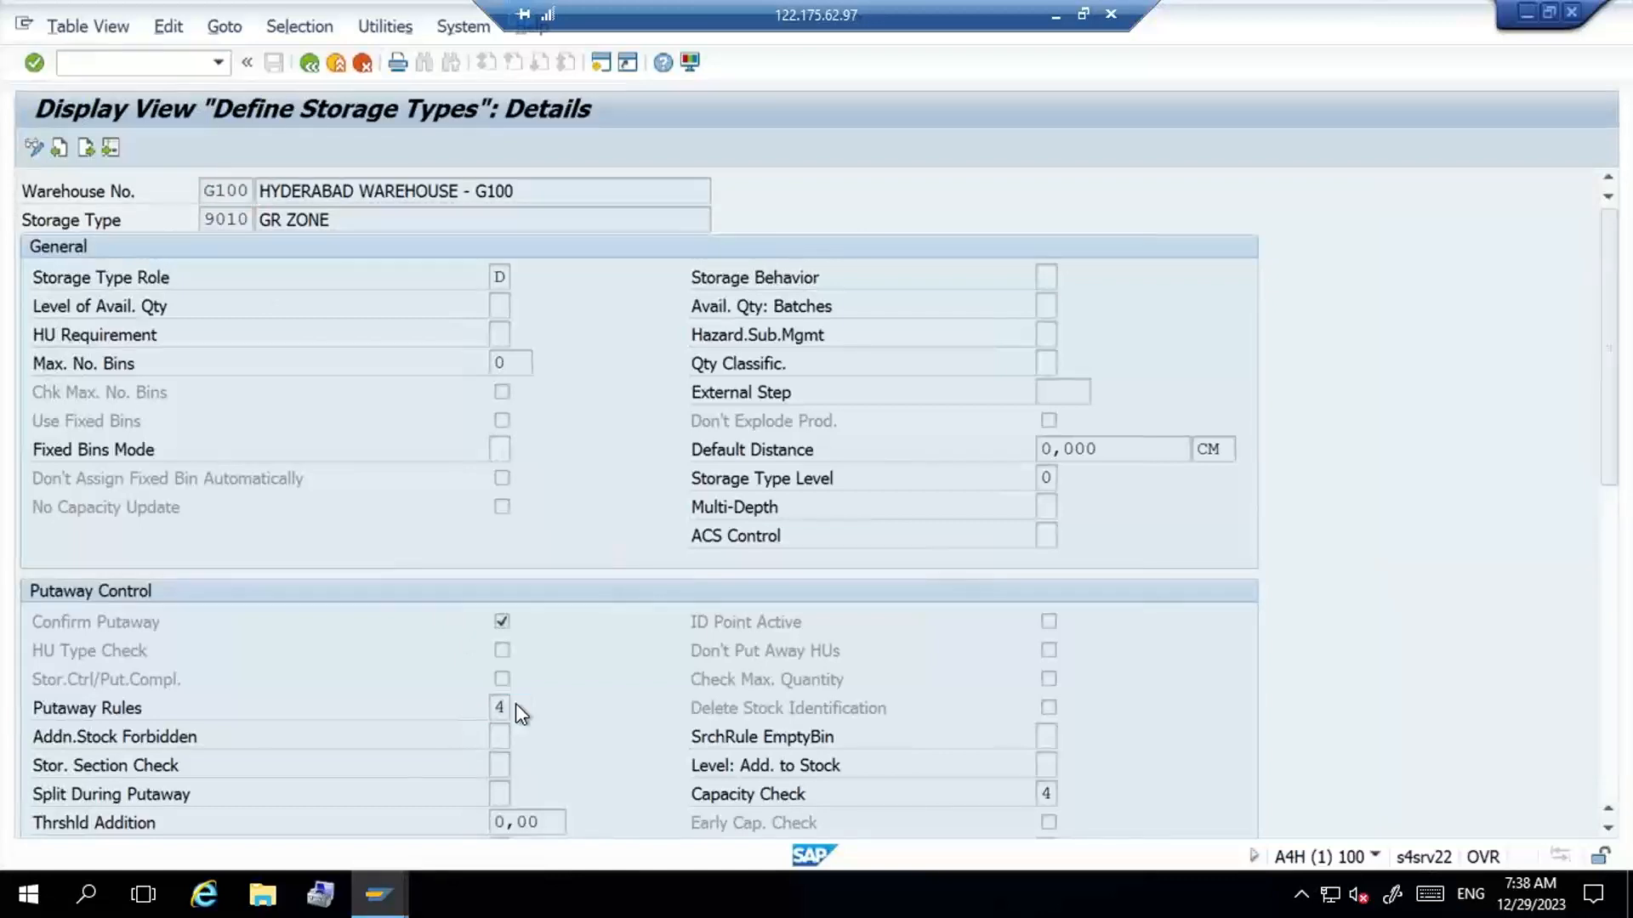
{"action": "left_click", "coordinate": [279, 312]}
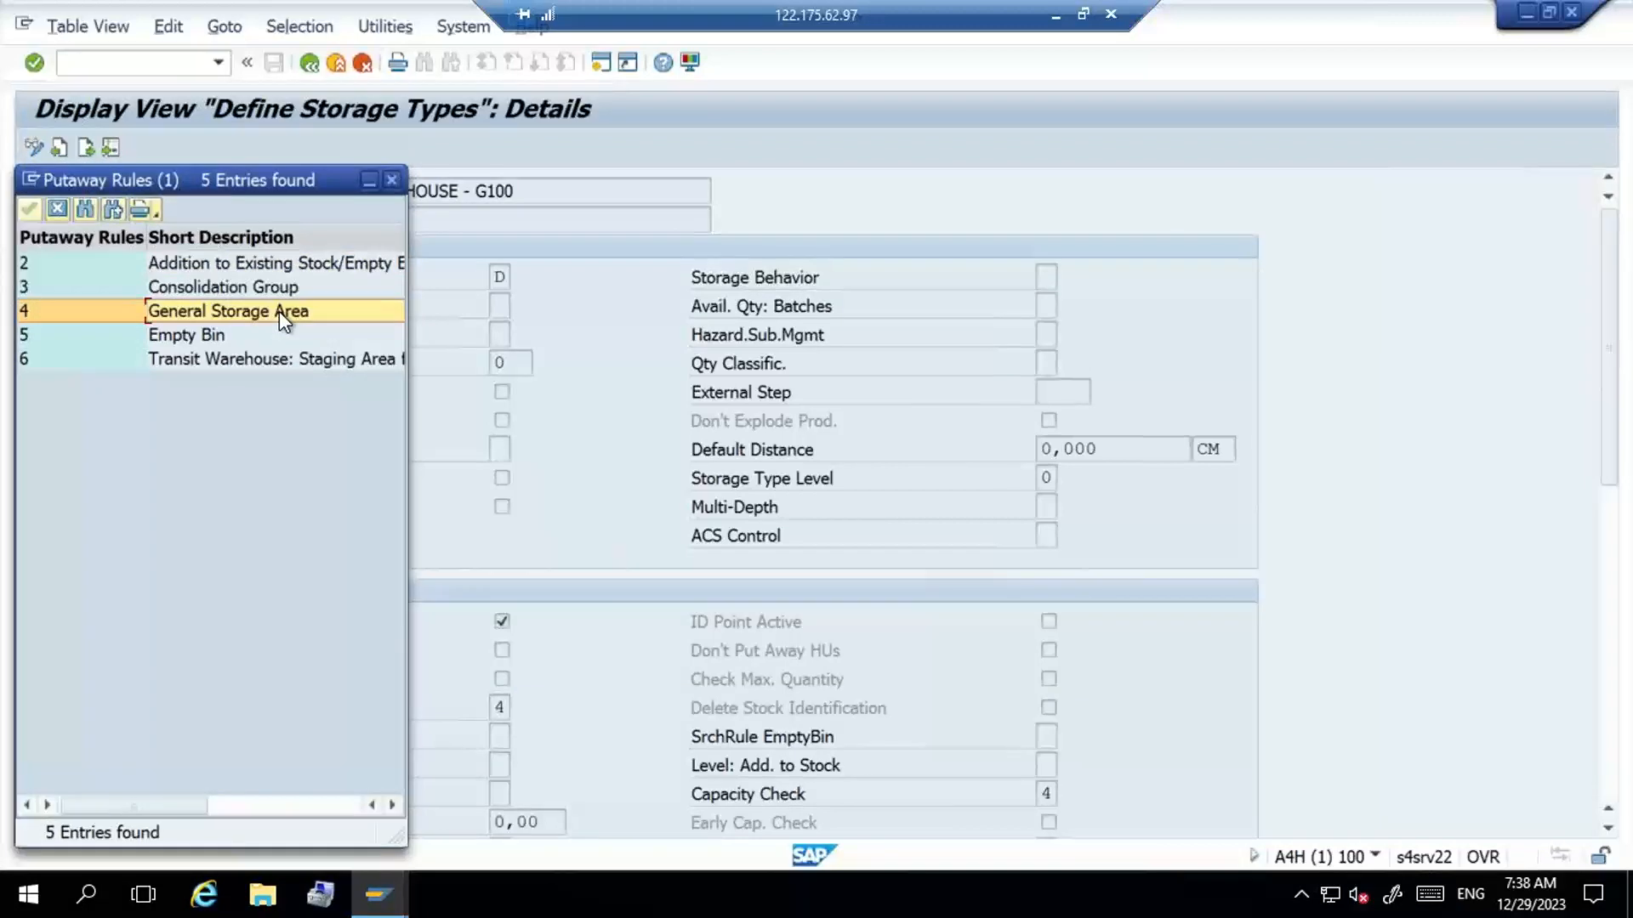
{"action": "left_click", "coordinate": [392, 180]}
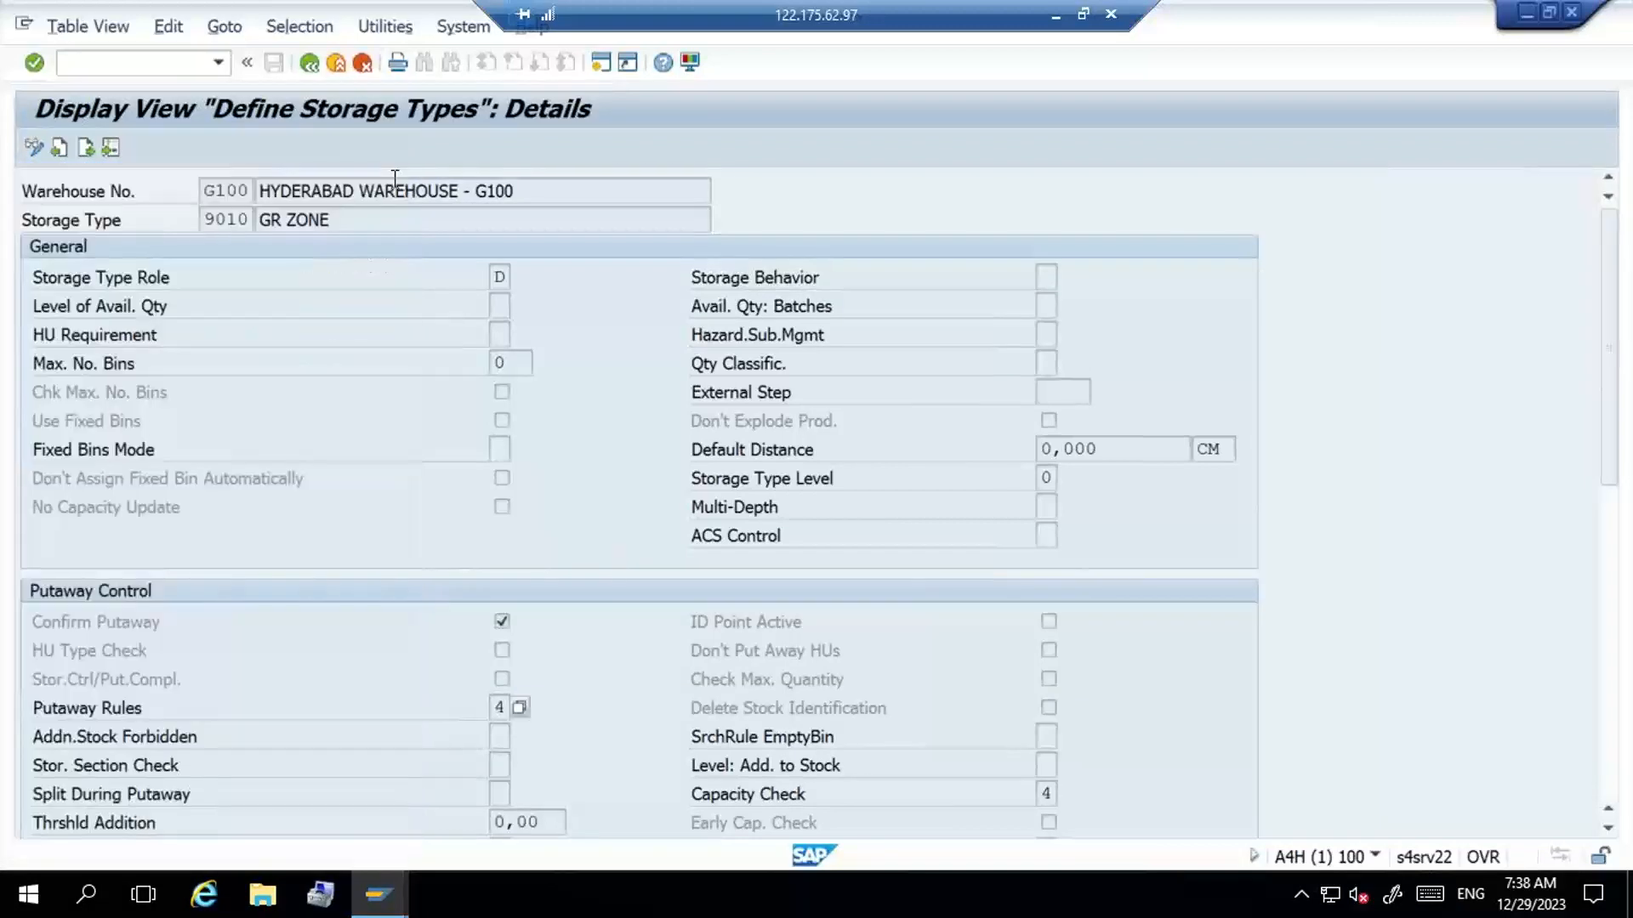
{"action": "left_click", "coordinate": [310, 64]}
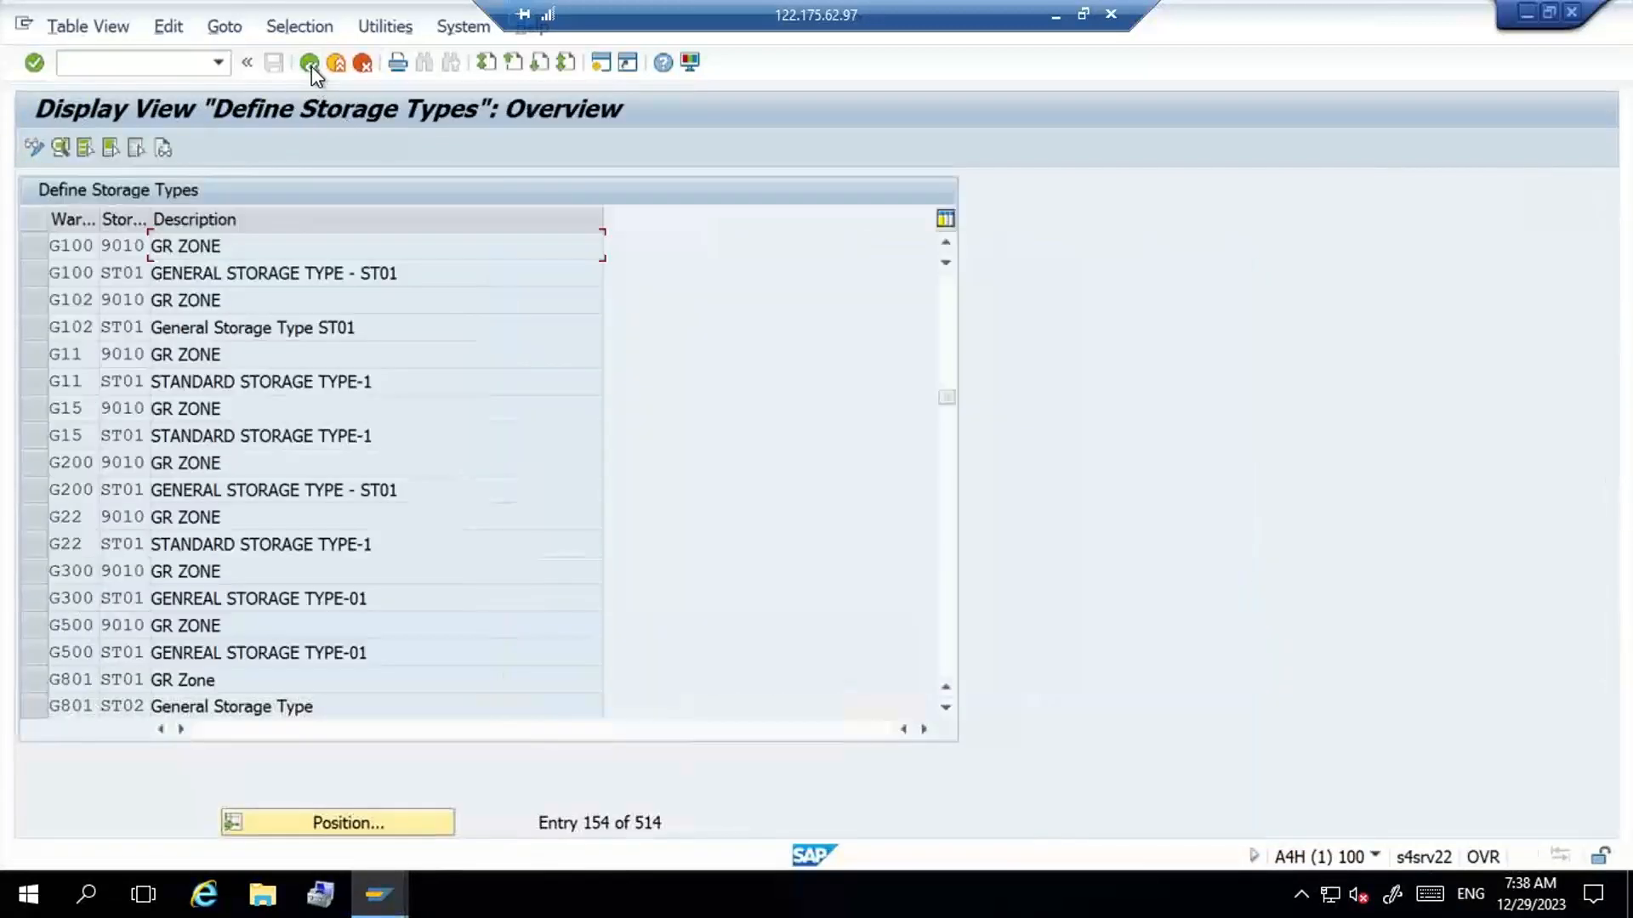
- Open the details of G100 storage type ST01 and examine the available storage type roles
{"action": "double_click", "coordinate": [413, 281]}
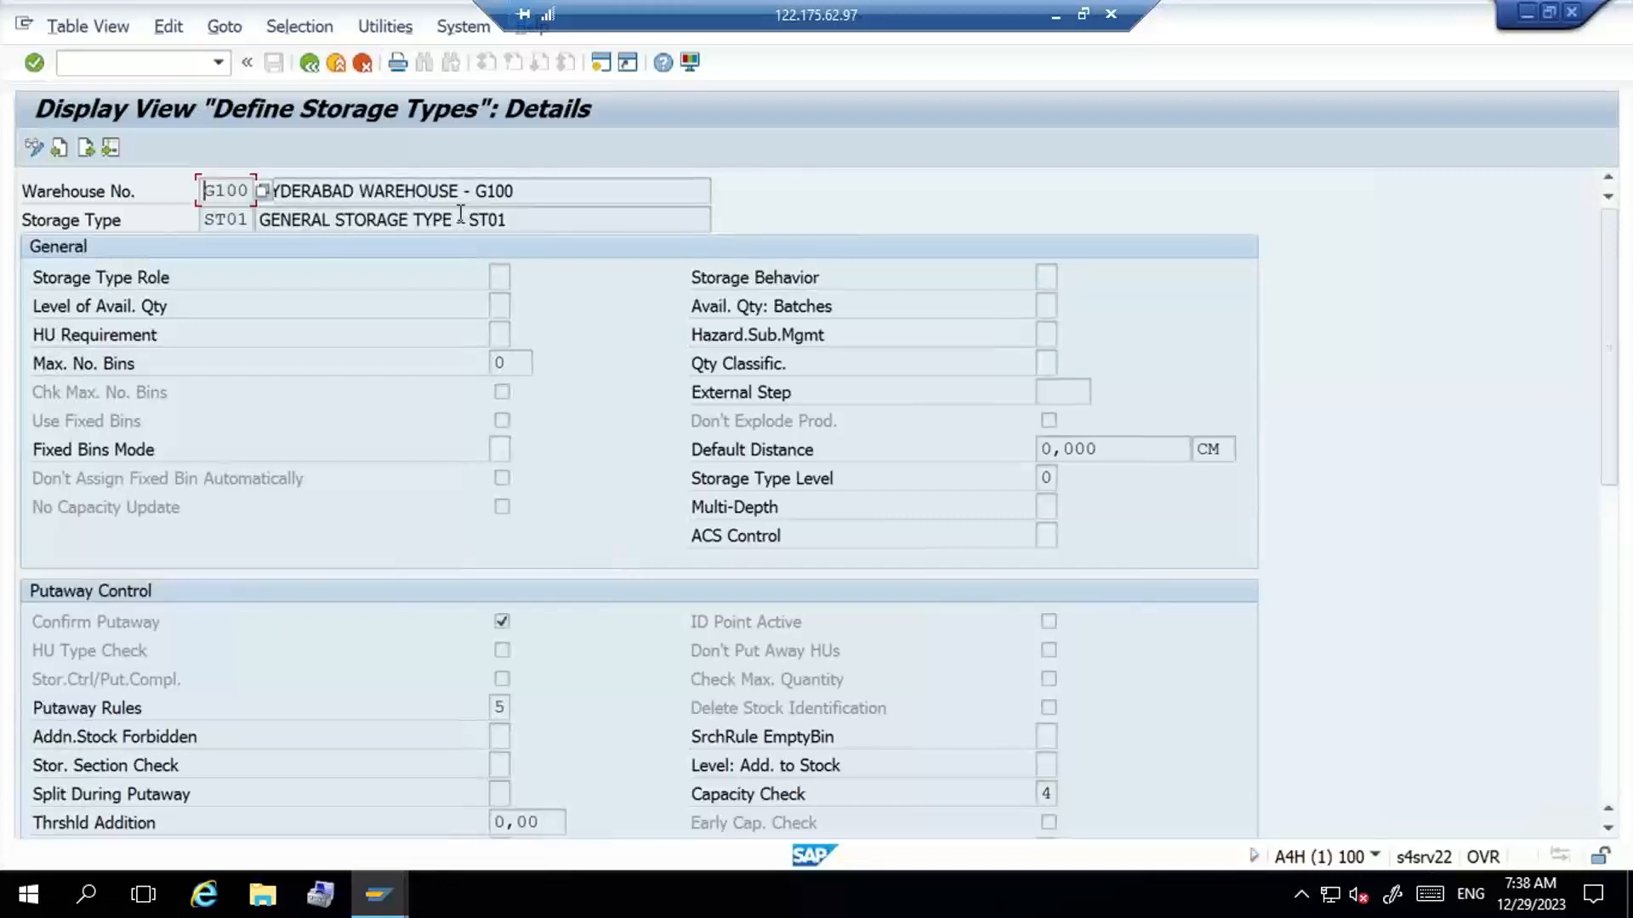
{"action": "left_click", "coordinate": [500, 276]}
{"action": "left_click", "coordinate": [522, 277]}
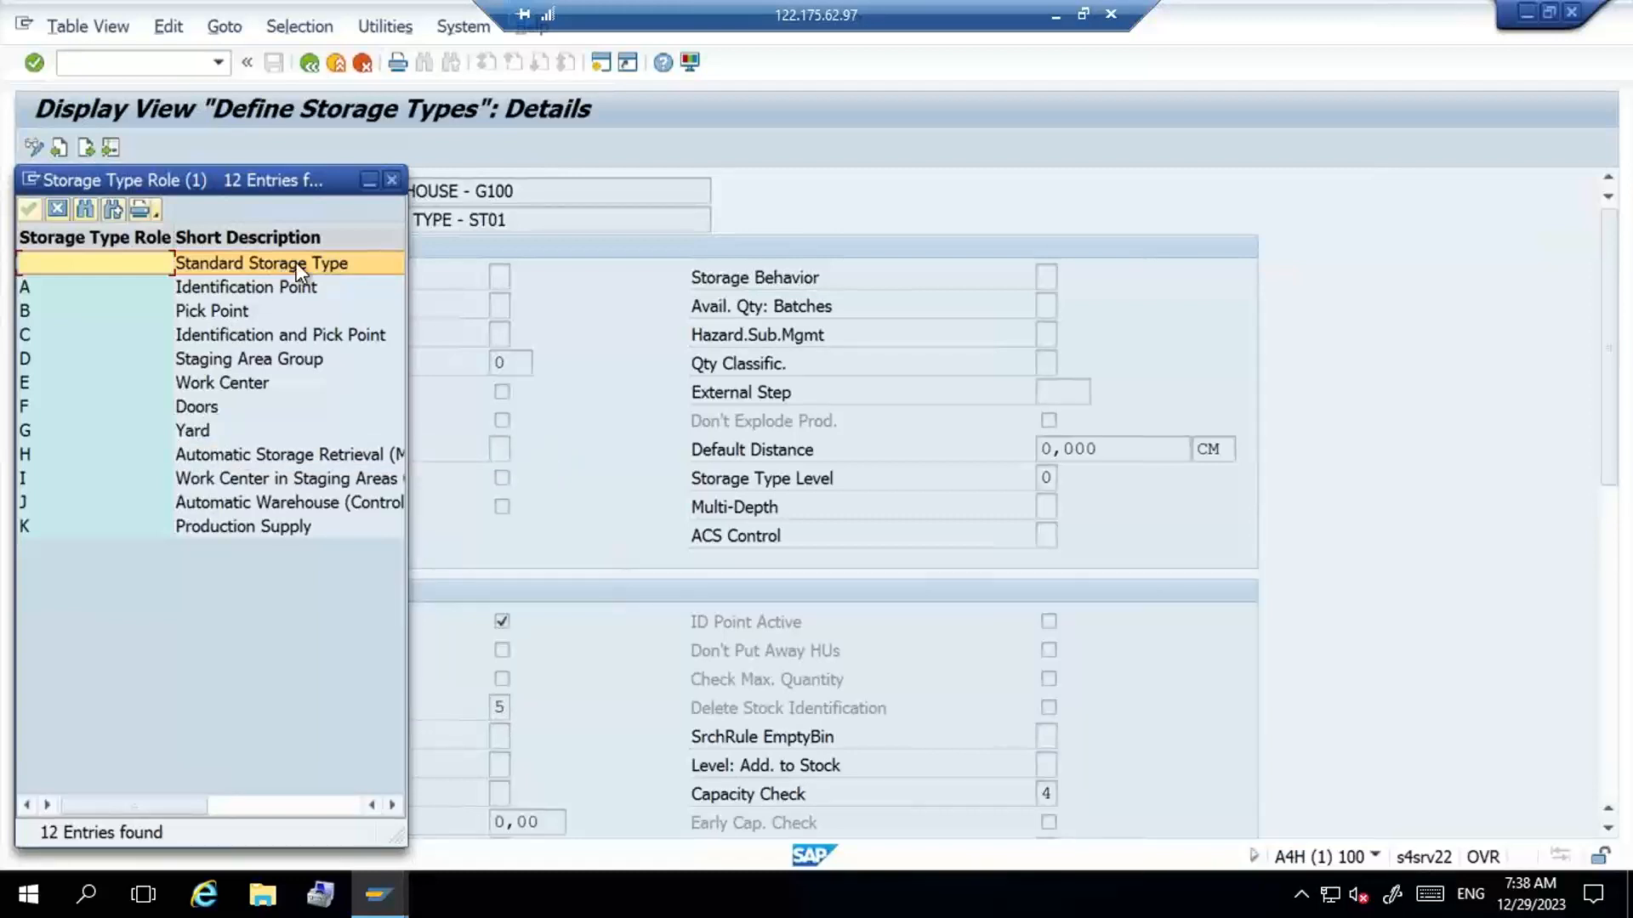
{"action": "left_click", "coordinate": [390, 180]}
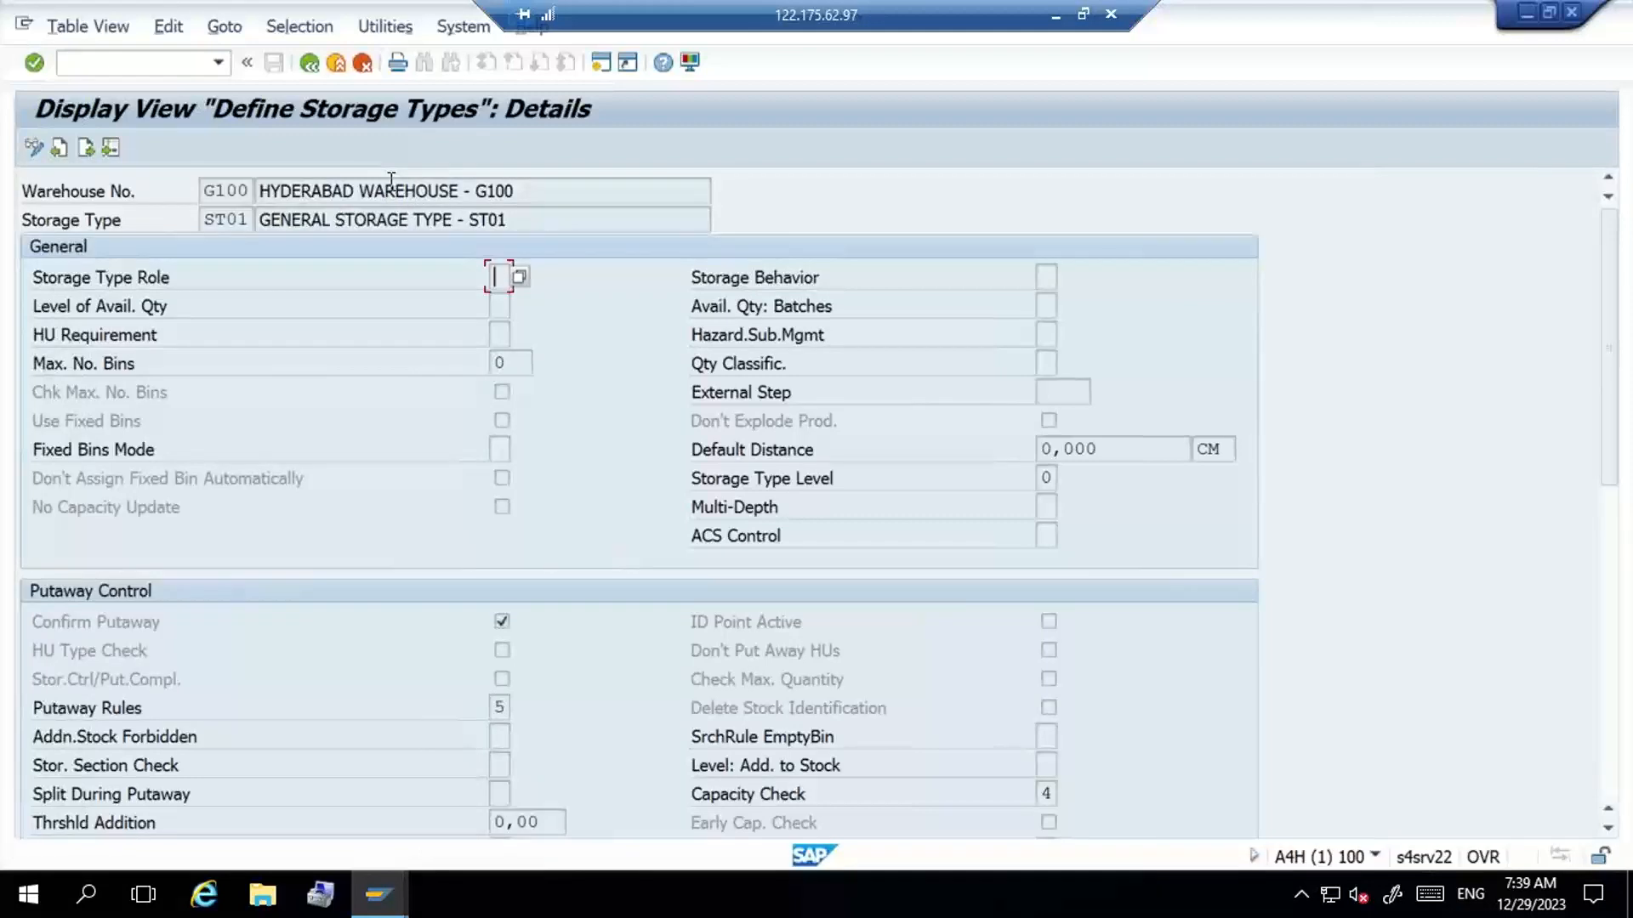
- Review the available putaway rules for storage type ST01, comparing General Storage Area with Empty Bin
{"action": "left_click", "coordinate": [506, 704]}
{"action": "left_click", "coordinate": [518, 707]}
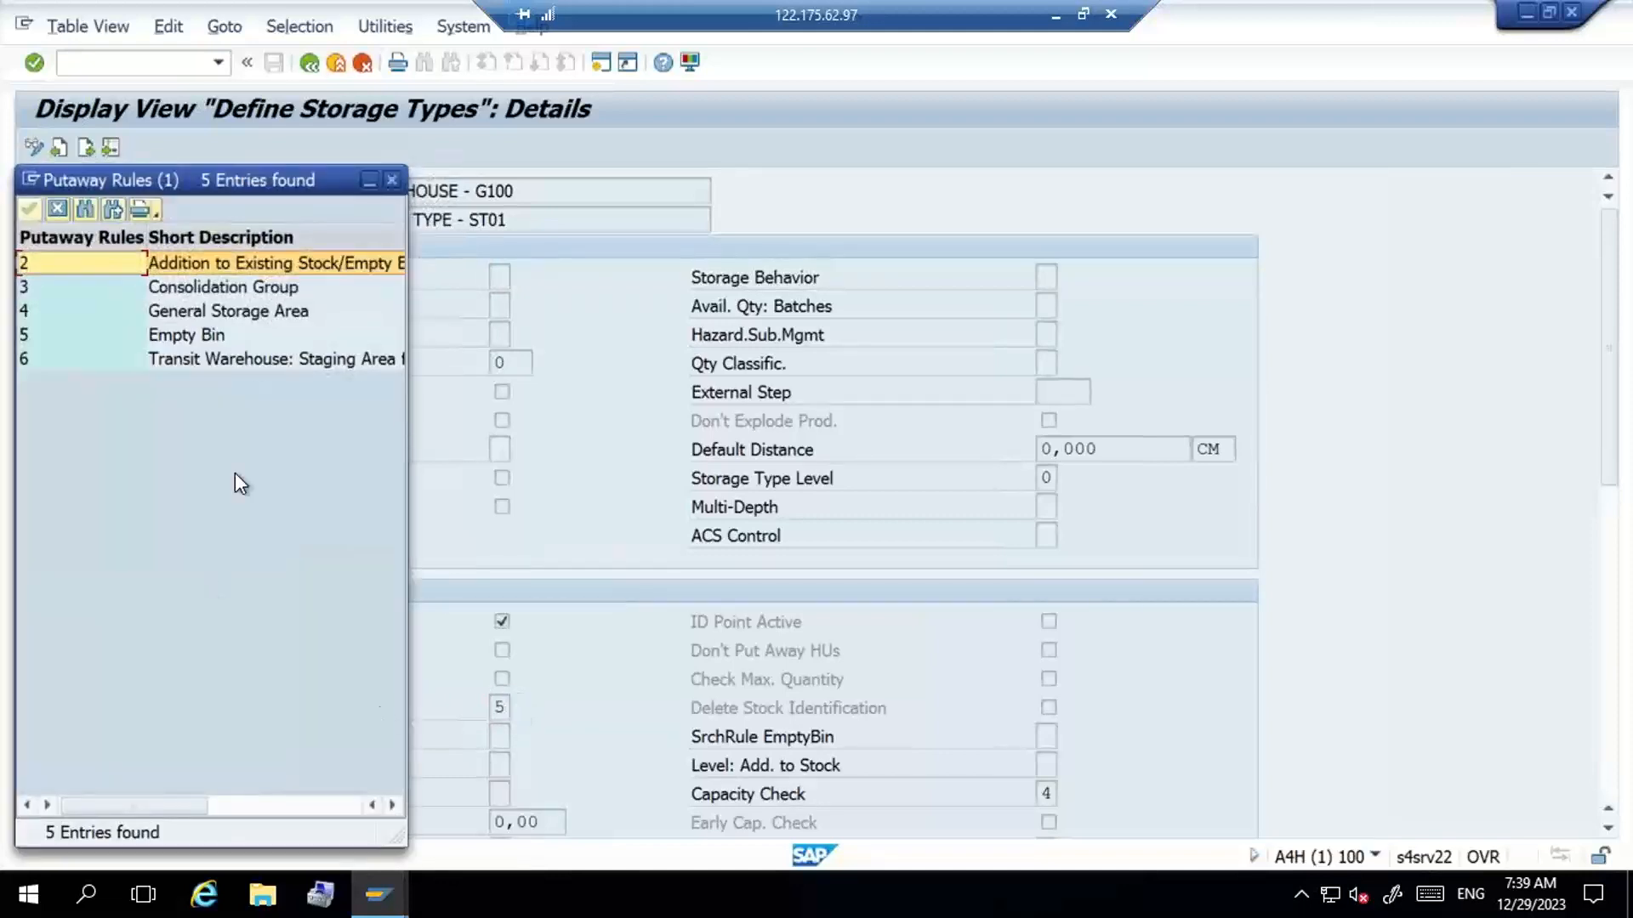
{"action": "key", "text": "Down"}
{"action": "key", "text": "Down"}
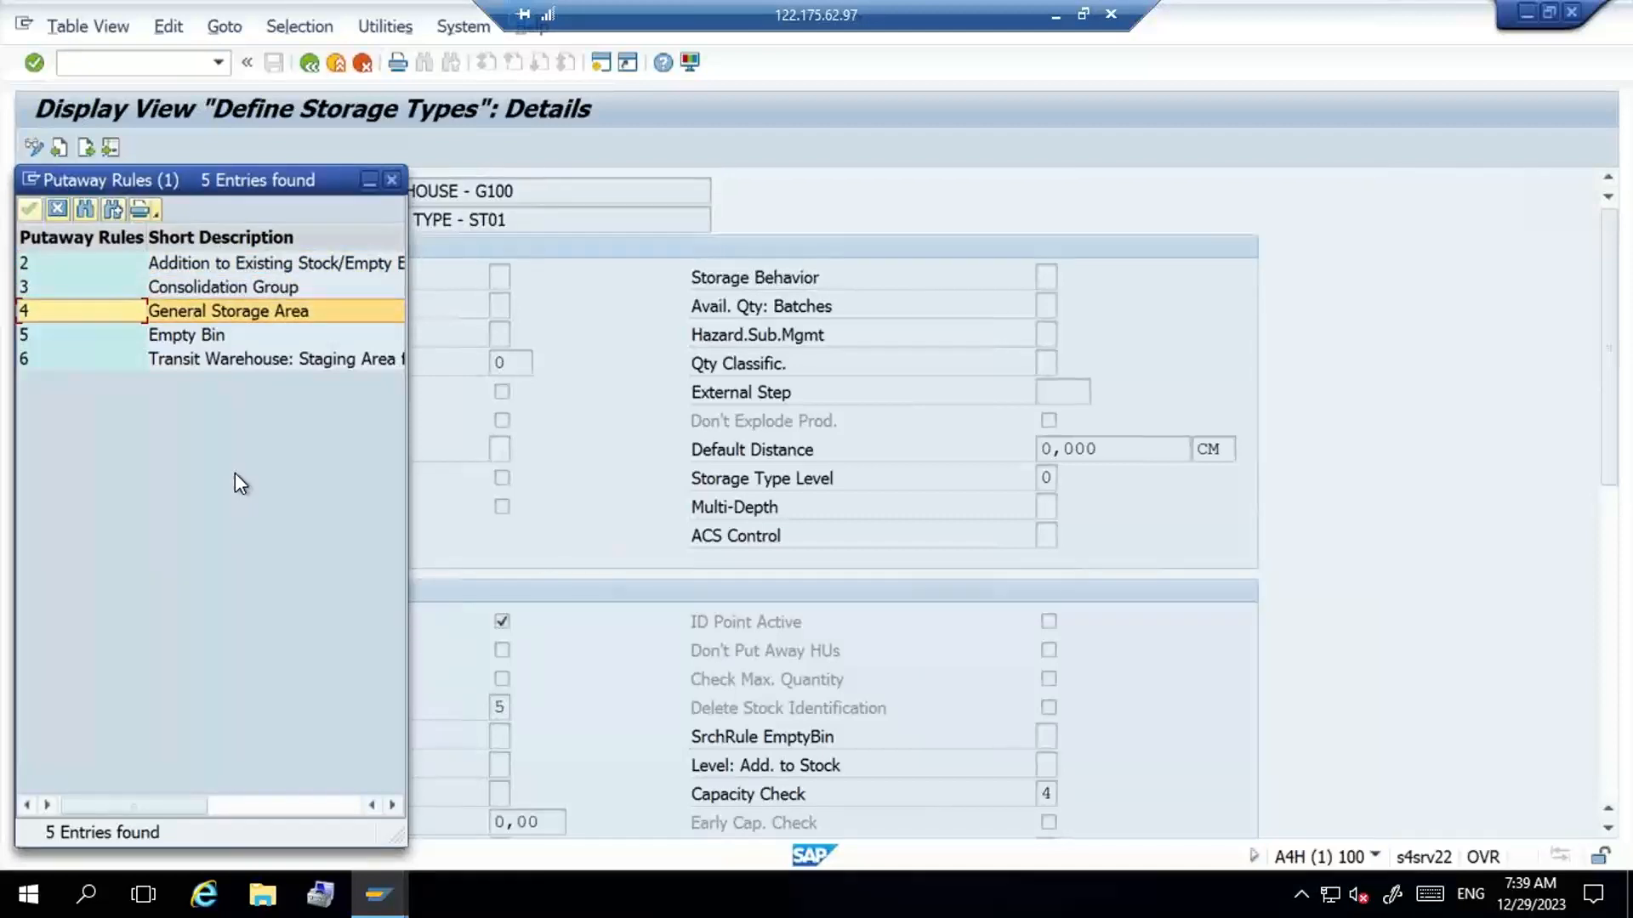
{"action": "key", "text": "Down"}
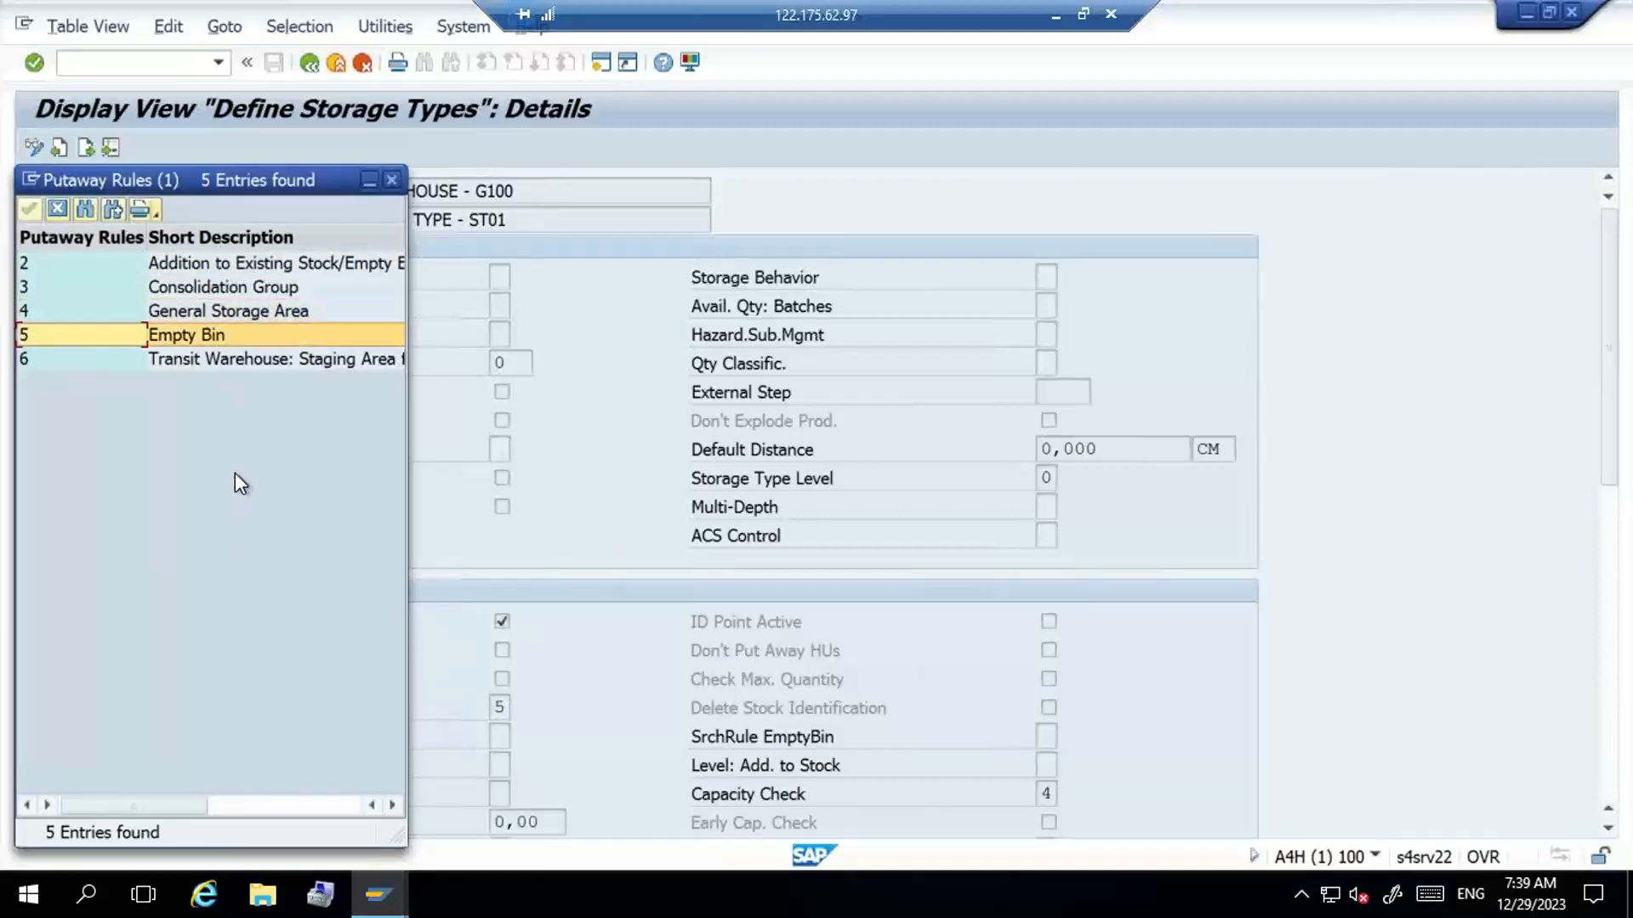
{"action": "key", "text": "Up"}
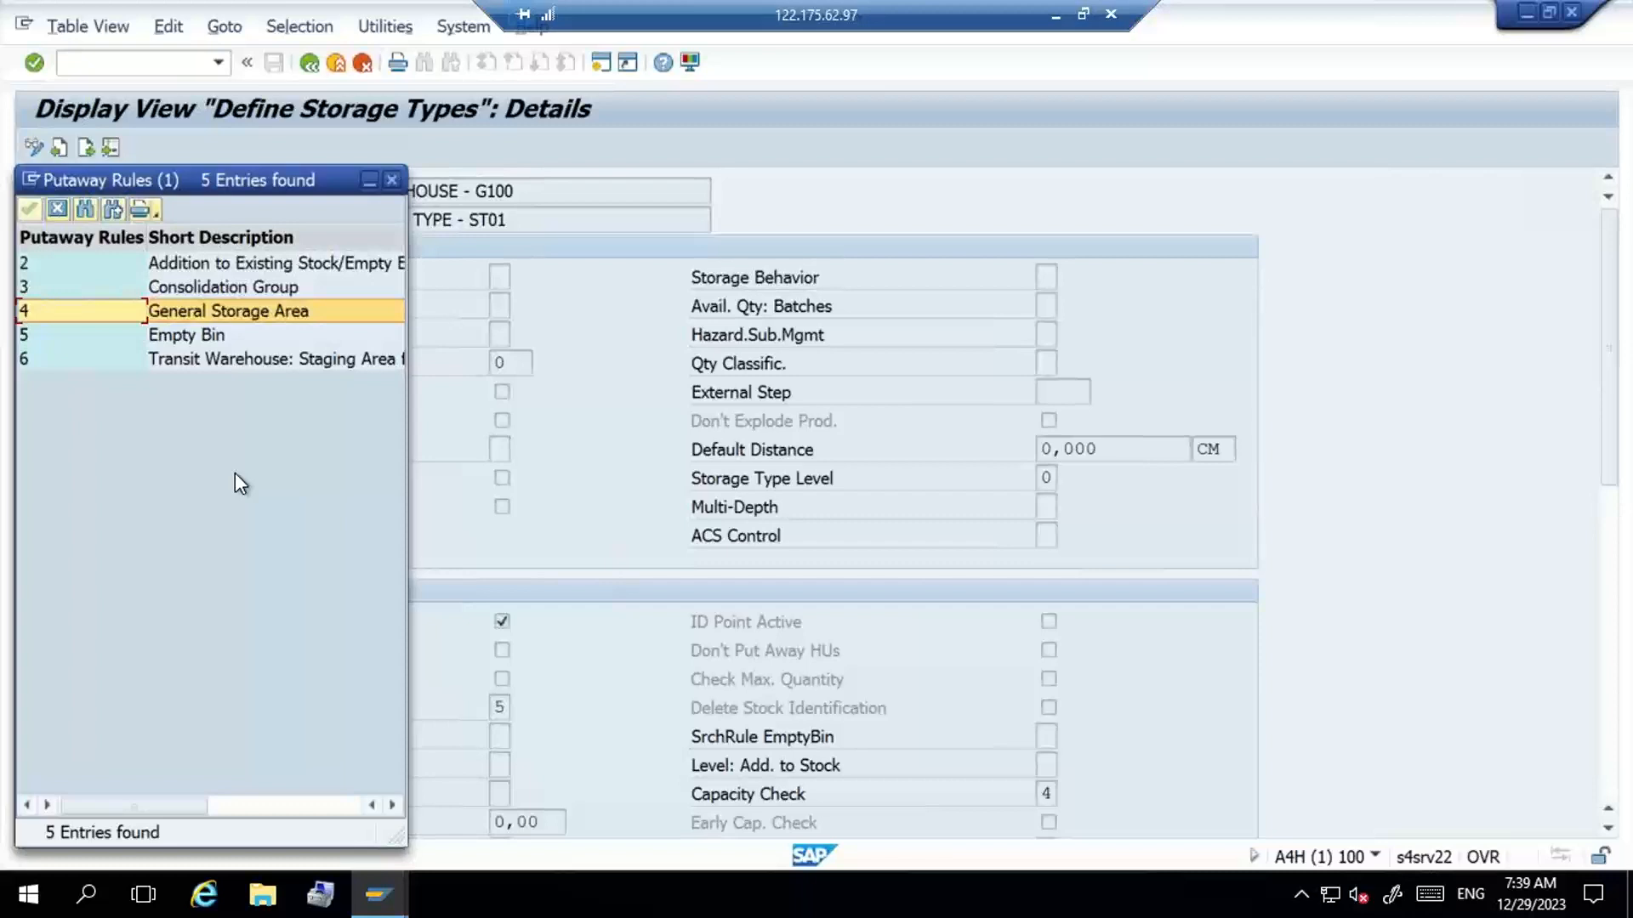
{"action": "key", "text": "Down"}
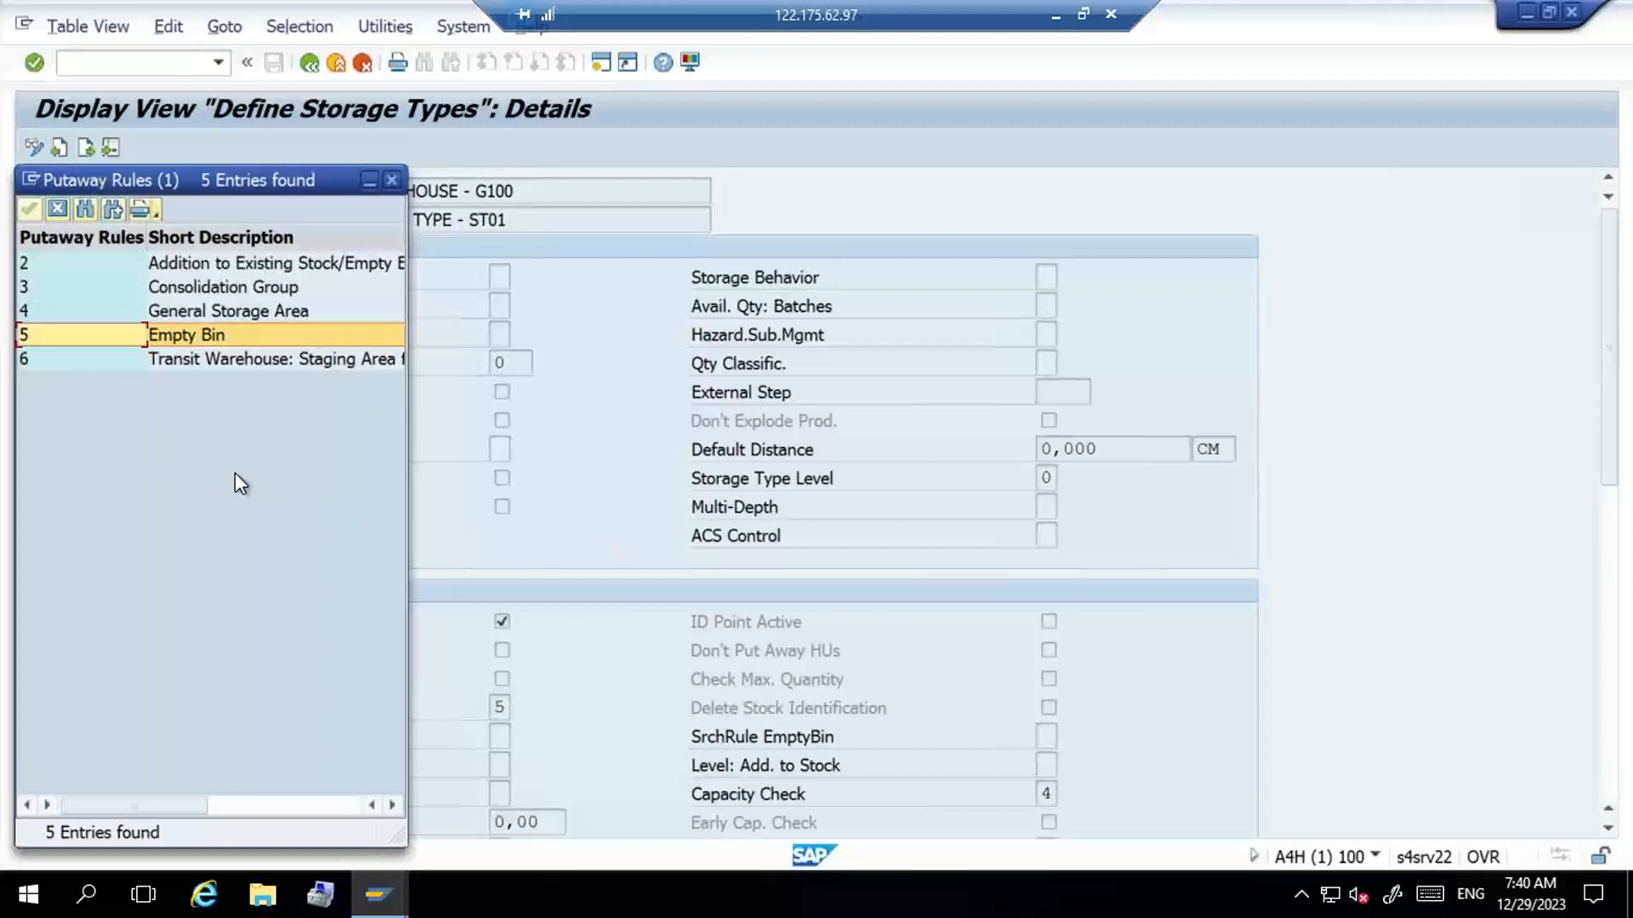
- Copy putaway rule 2, Addition to Existing Stock/Empty Bin, onto its own line under the 29122023 notes in Word
{"action": "key", "text": "Up"}
{"action": "key", "text": "Up"}
{"action": "key", "text": "Up"}
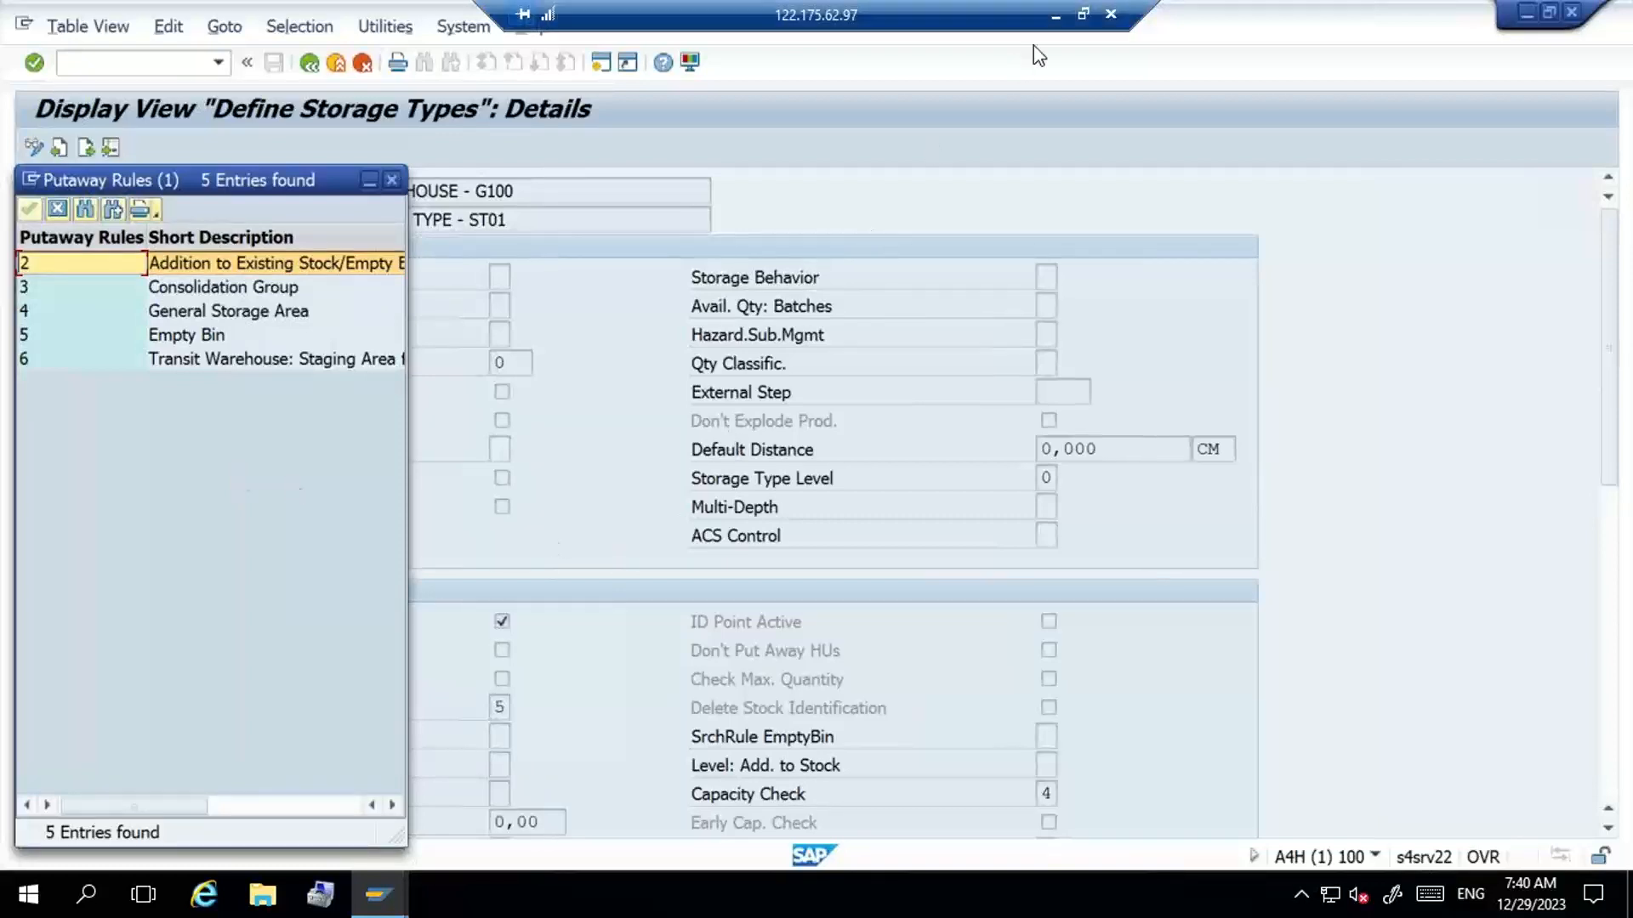
{"action": "left_click", "coordinate": [1055, 15]}
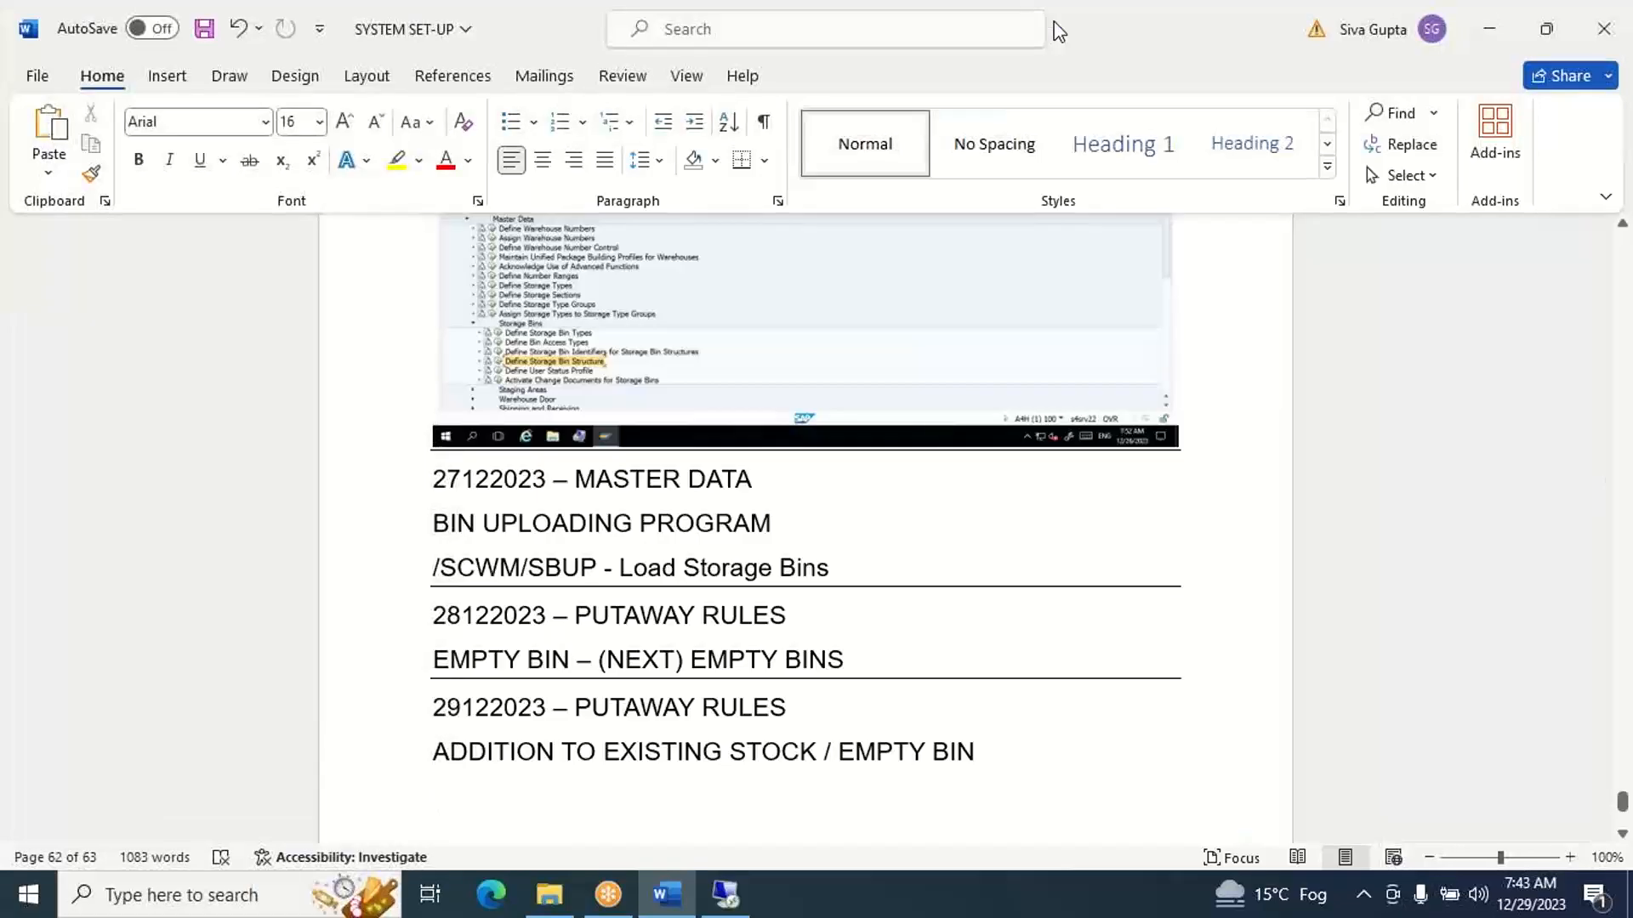
{"action": "type", "text": "2\tAddition to Existing Stock/Empty Bin"}
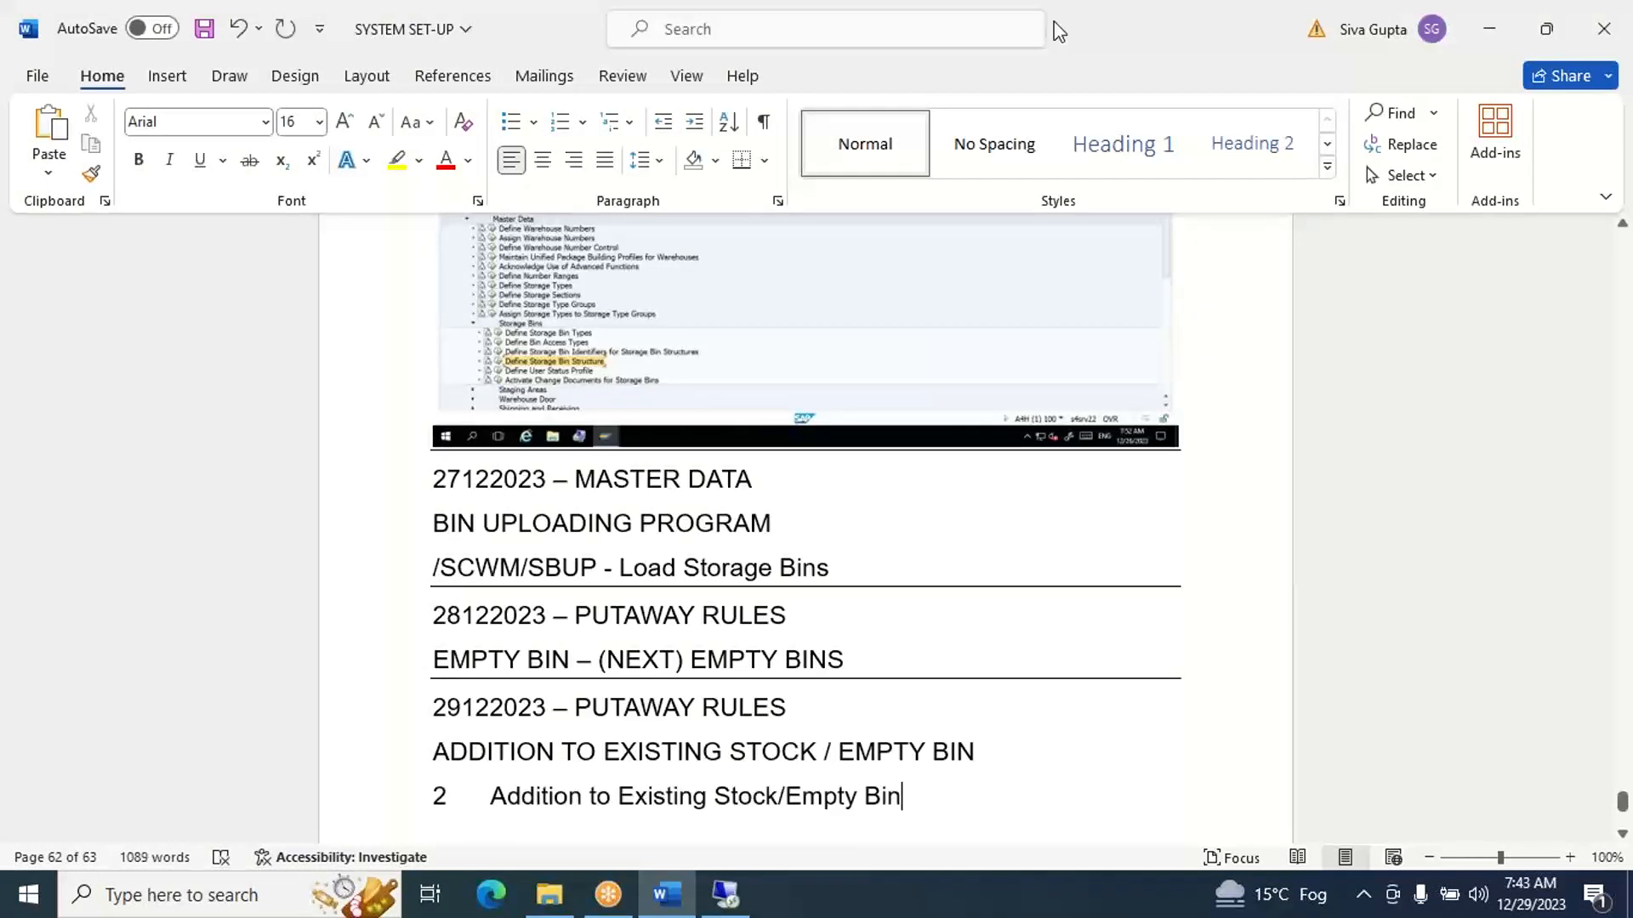
{"action": "key", "text": "Return"}
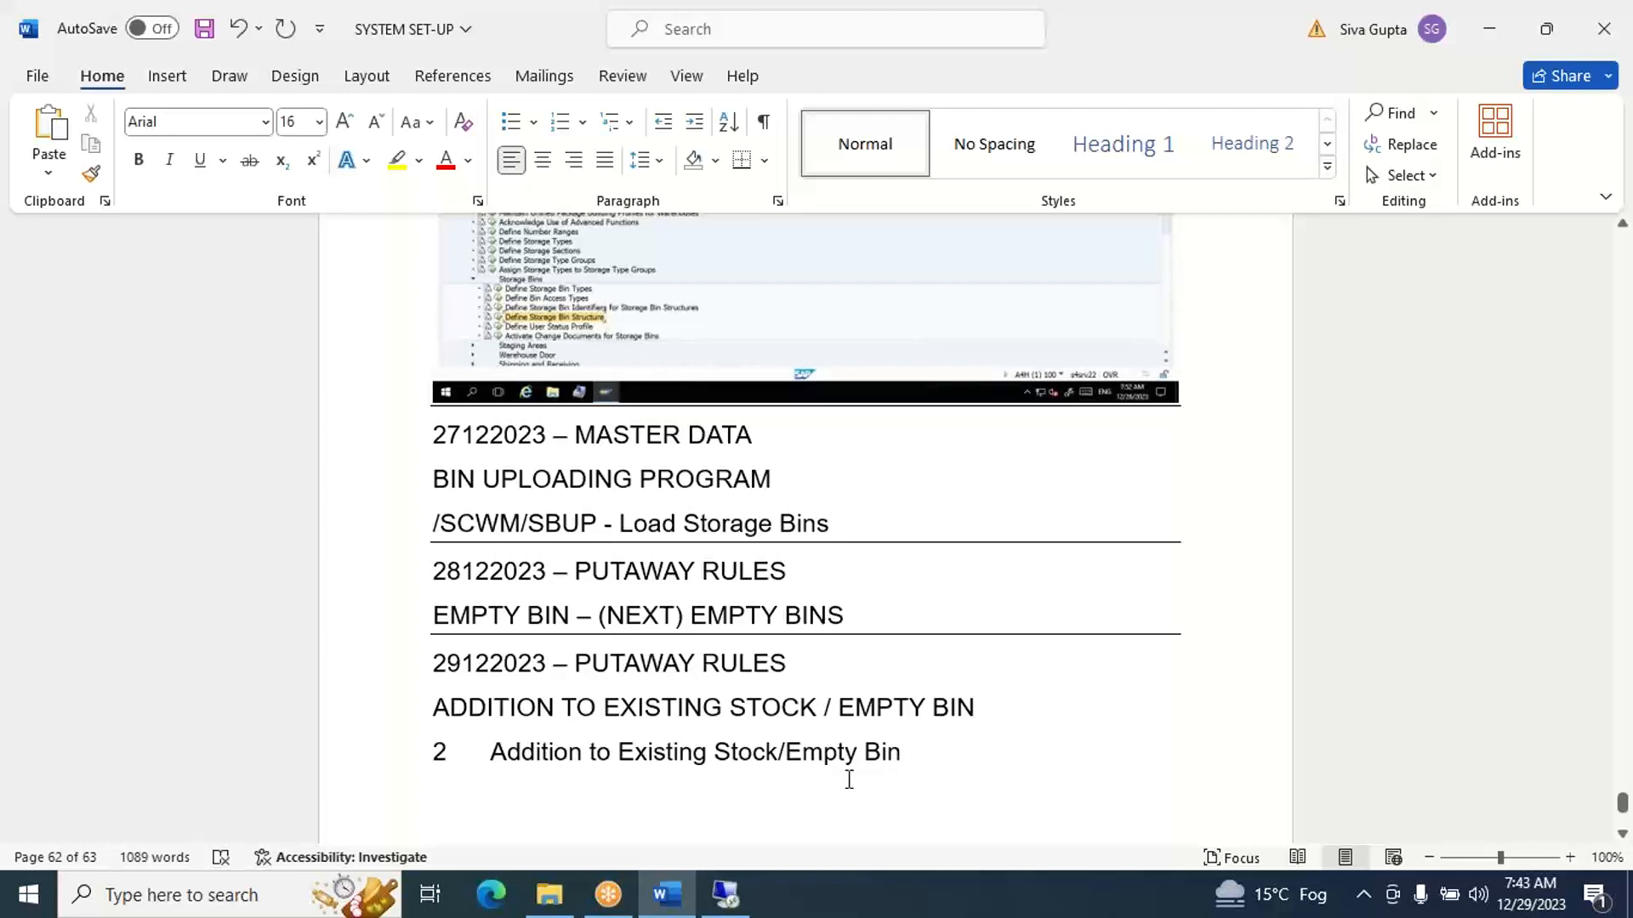
- Insert spaces around the slash between Stock and Empty Bin in the pasted rule line
{"action": "left_click", "coordinate": [780, 750]}
{"action": "key", "text": "Right"}
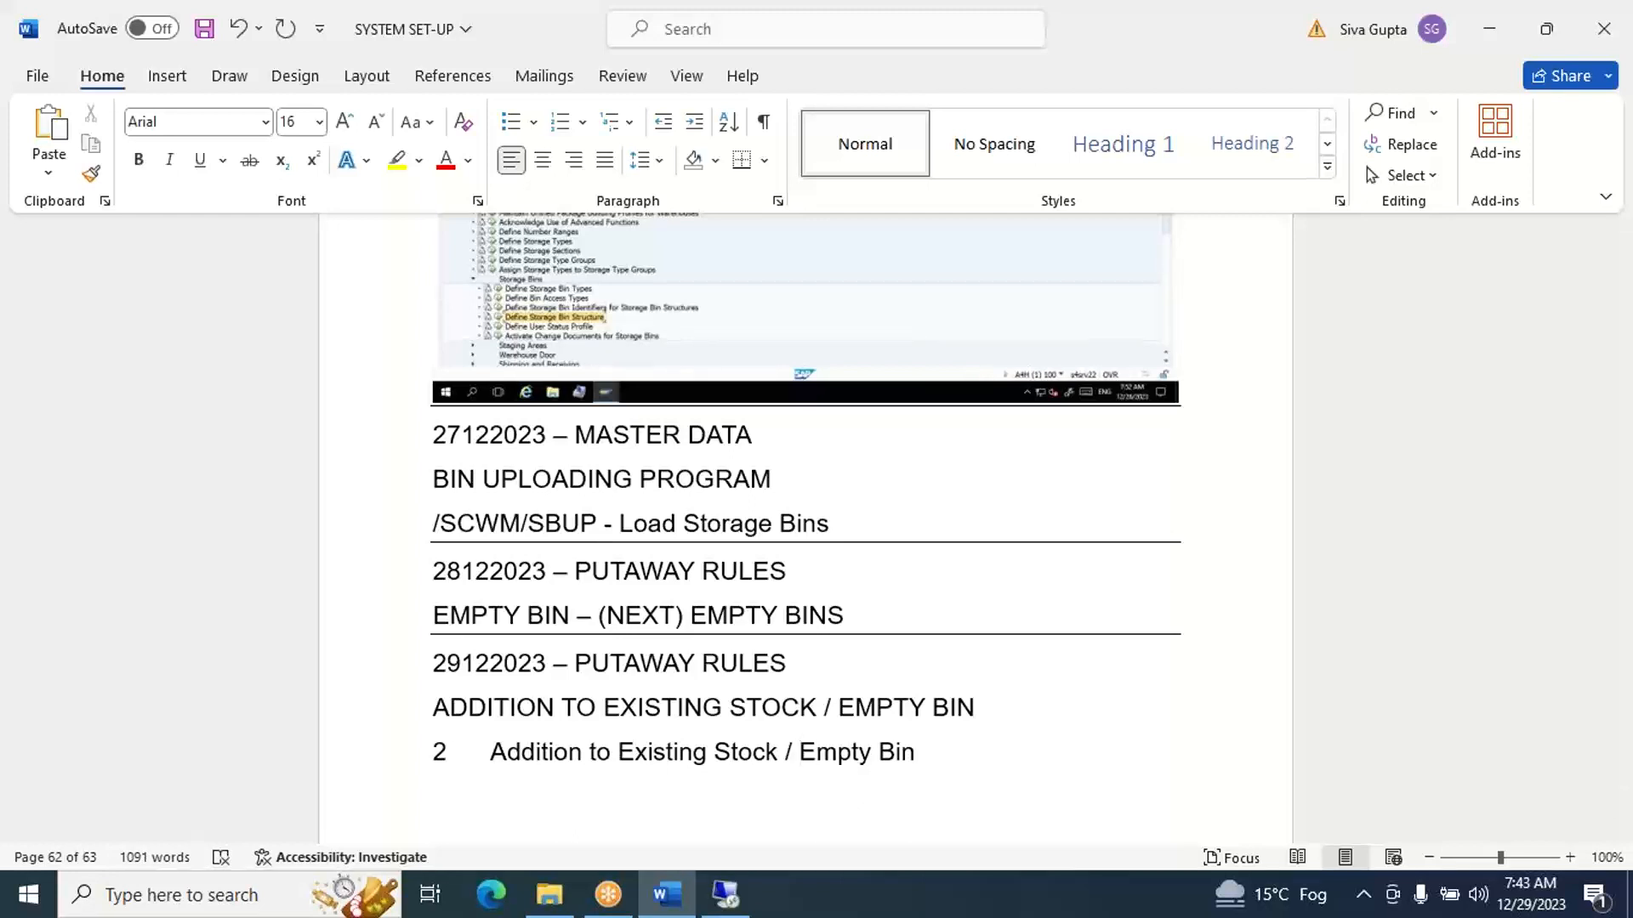
{"action": "type", "text": "(NEXT)"}
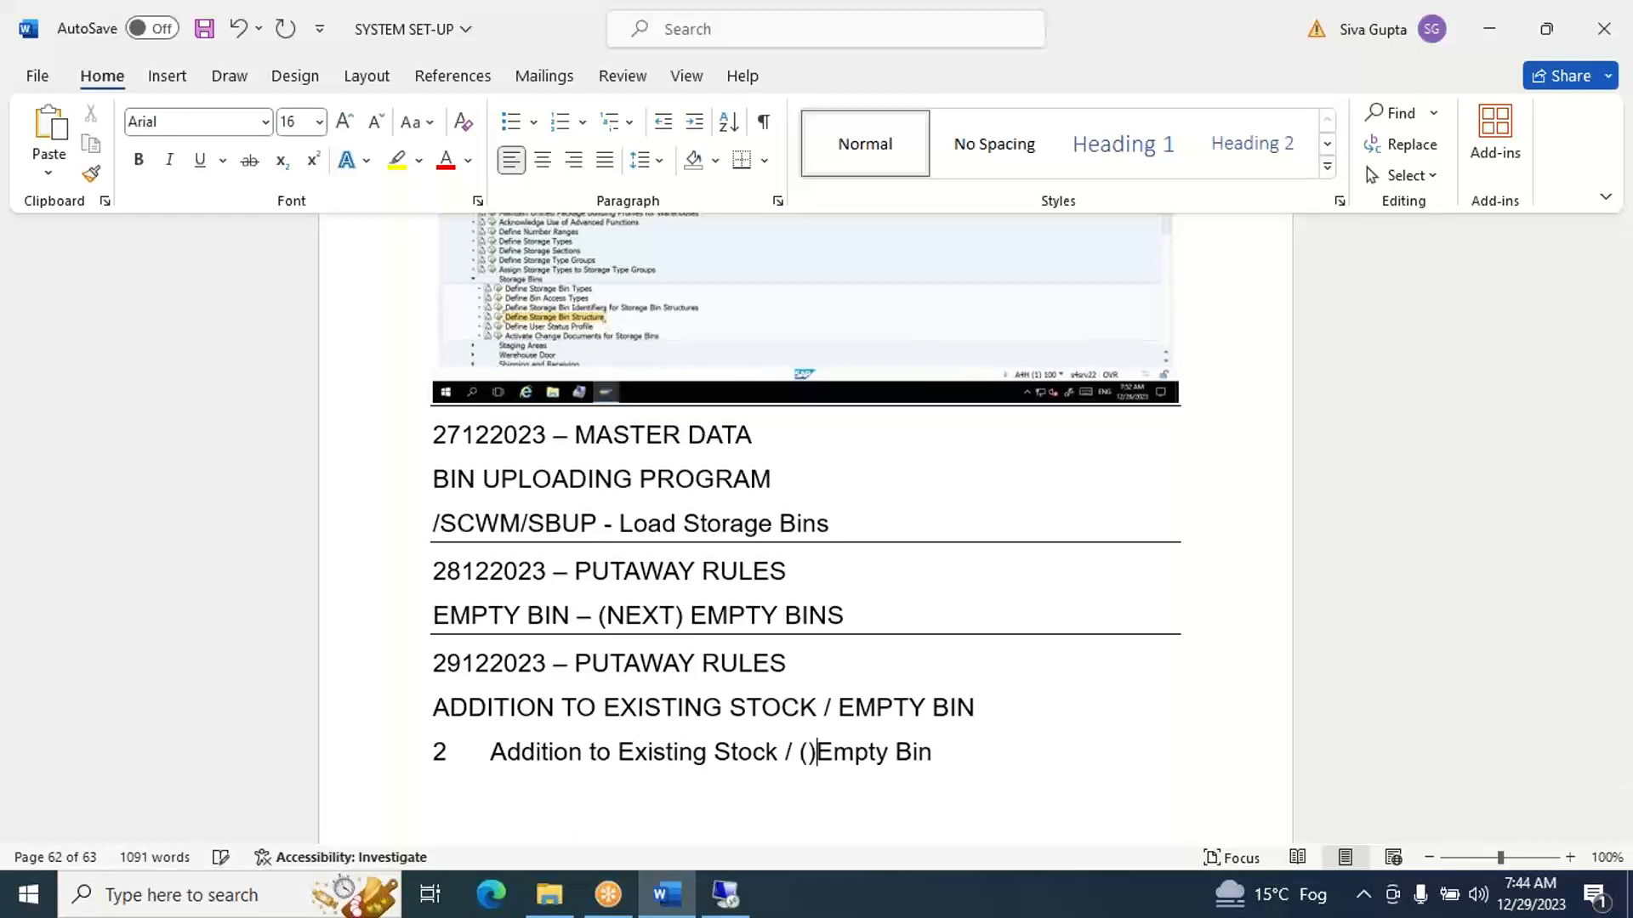
{"action": "key", "text": "BackSpace"}
{"action": "key", "text": "BackSpace"}
- Append "(NEXT)" after Empty Bin in the pasted rule line and start a new line below it
{"action": "key", "text": "Right"}
{"action": "key", "text": "Right"}
{"action": "key", "text": "Right"}
{"action": "key", "text": "Right"}
{"action": "key", "text": "Right"}
{"action": "key", "text": "Right"}
{"action": "key", "text": "Right"}
{"action": "key", "text": "Right"}
{"action": "key", "text": "Right"}
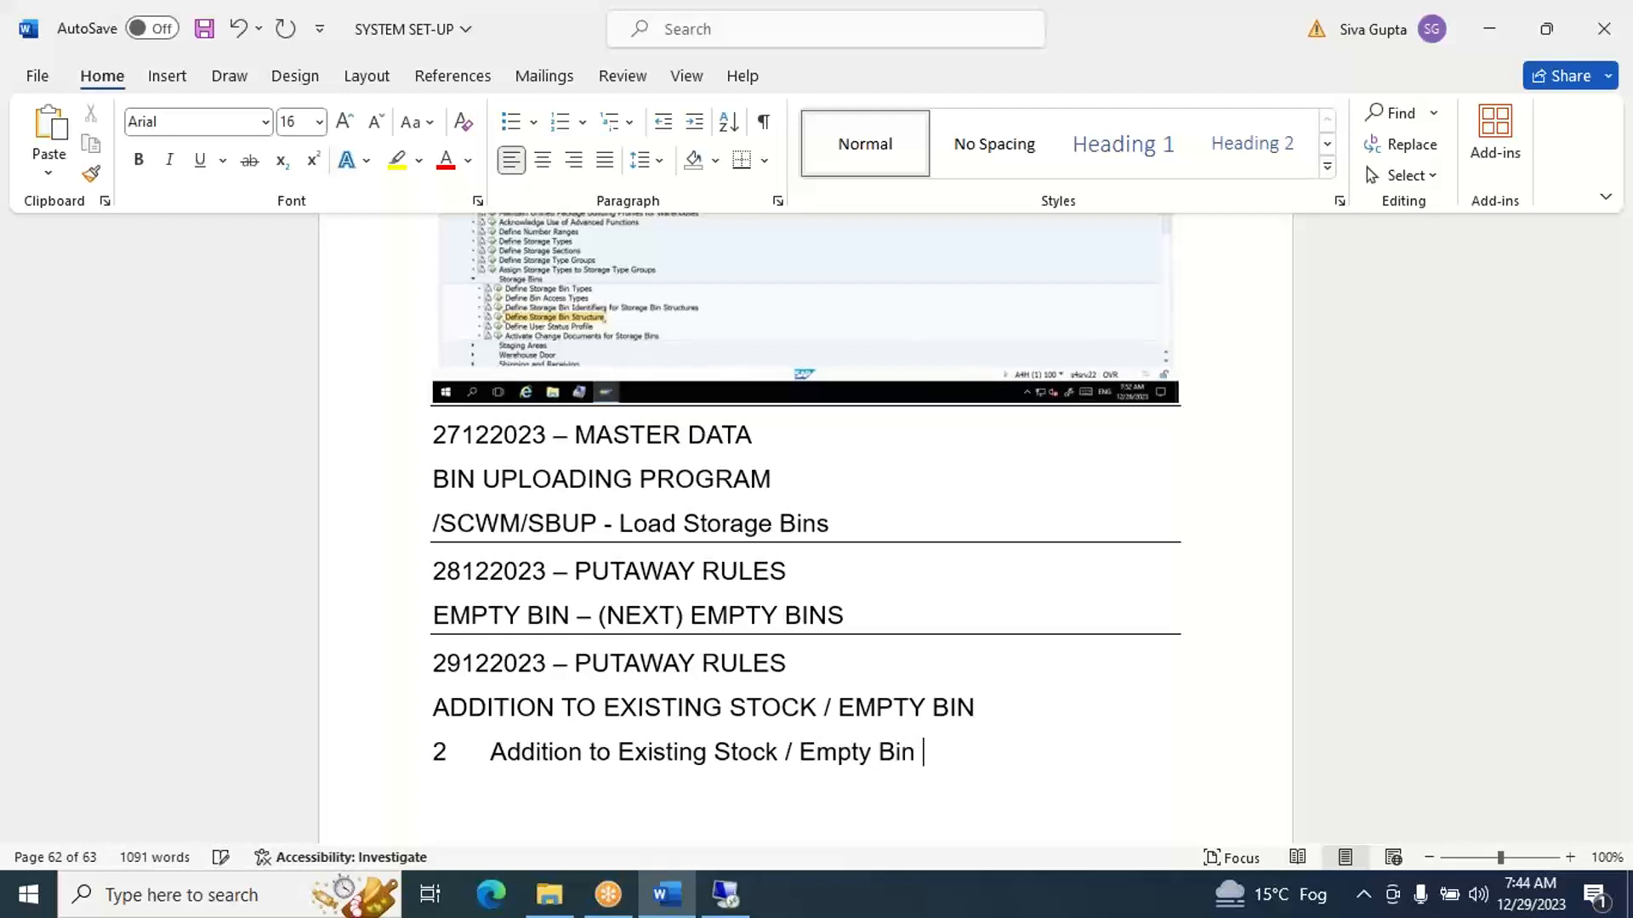
{"action": "type", "text": "()"}
{"action": "type", "text": "NEX"}
{"action": "type", "text": "T"}
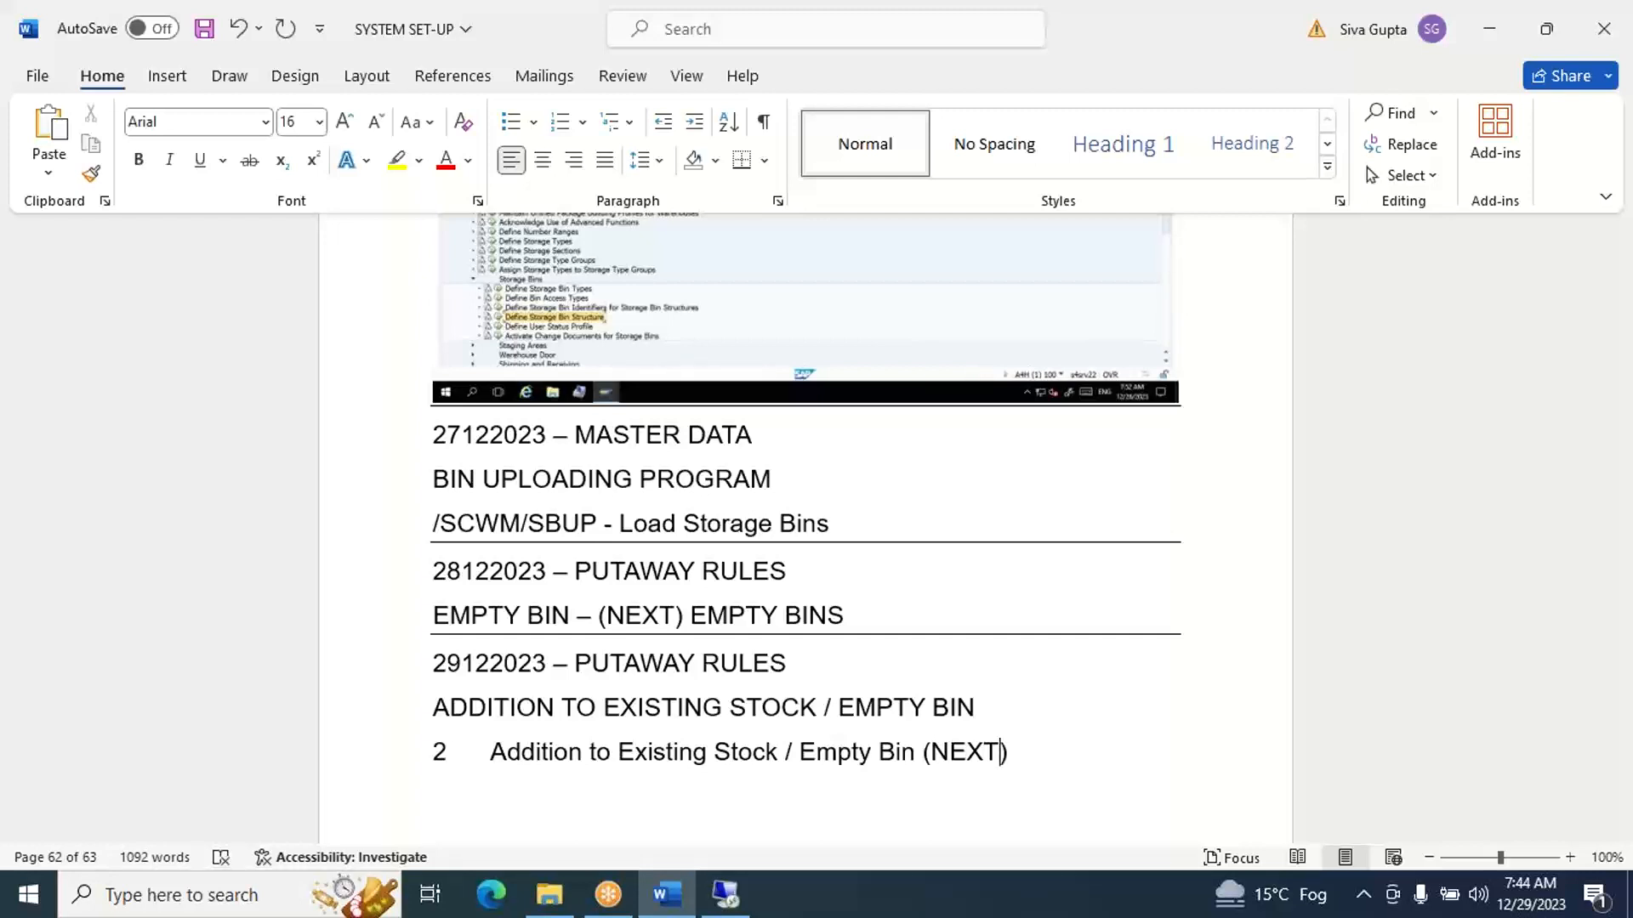
{"action": "key", "text": "Right"}
{"action": "key", "text": "Return"}
- Find Excel through the Windows search and launch it
{"action": "left_click", "coordinate": [160, 897]}
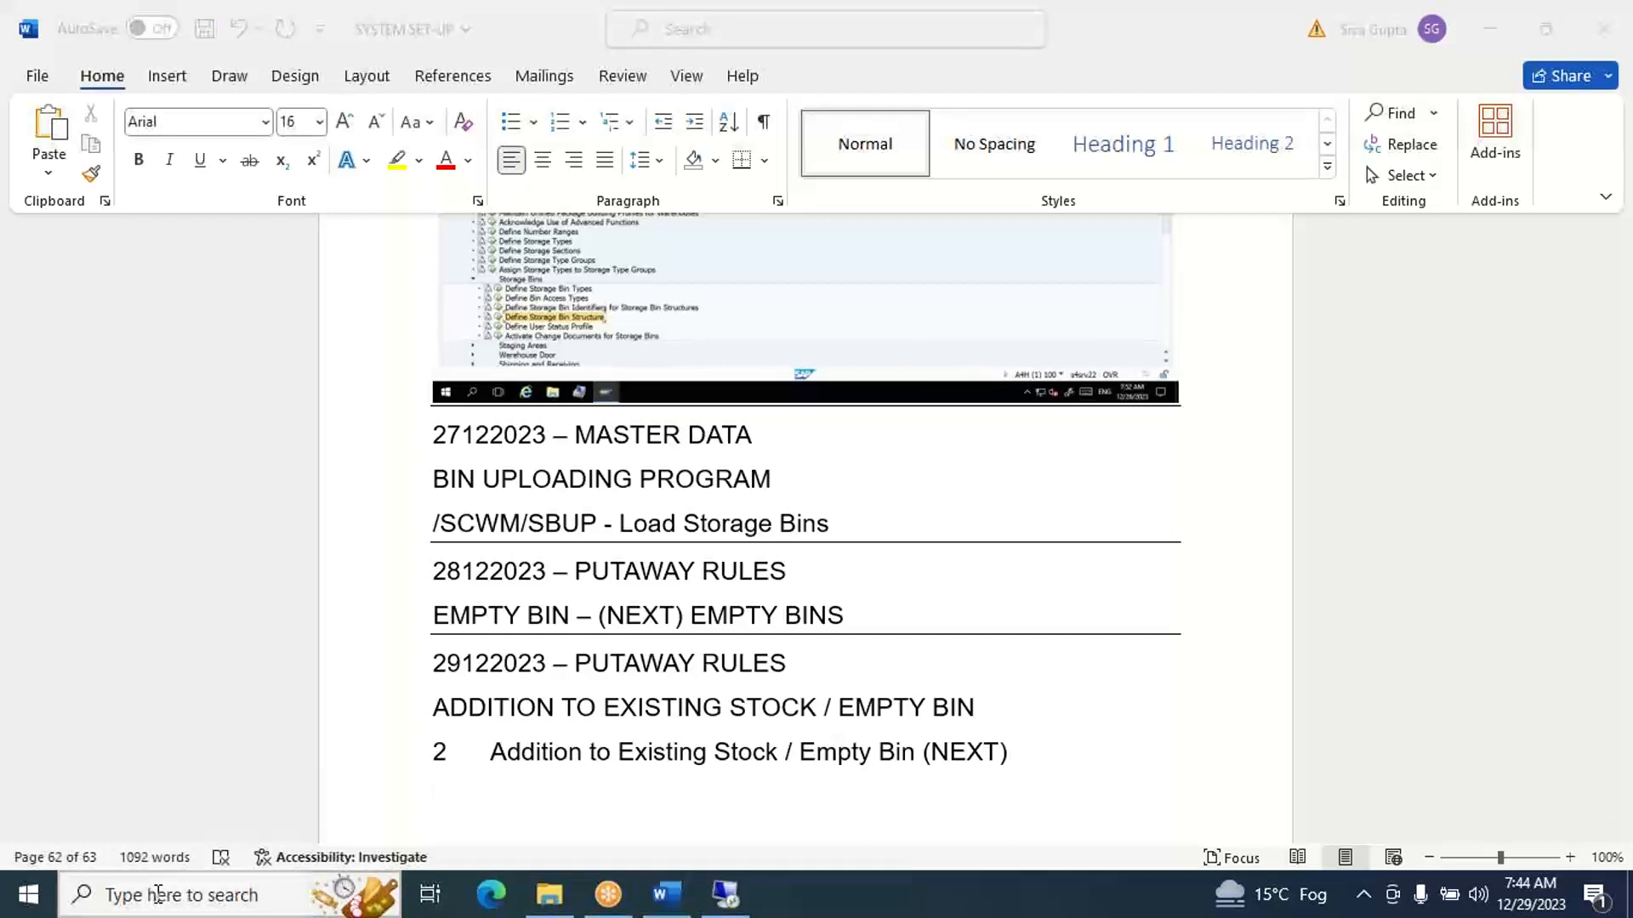
{"action": "type", "text": "EX"}
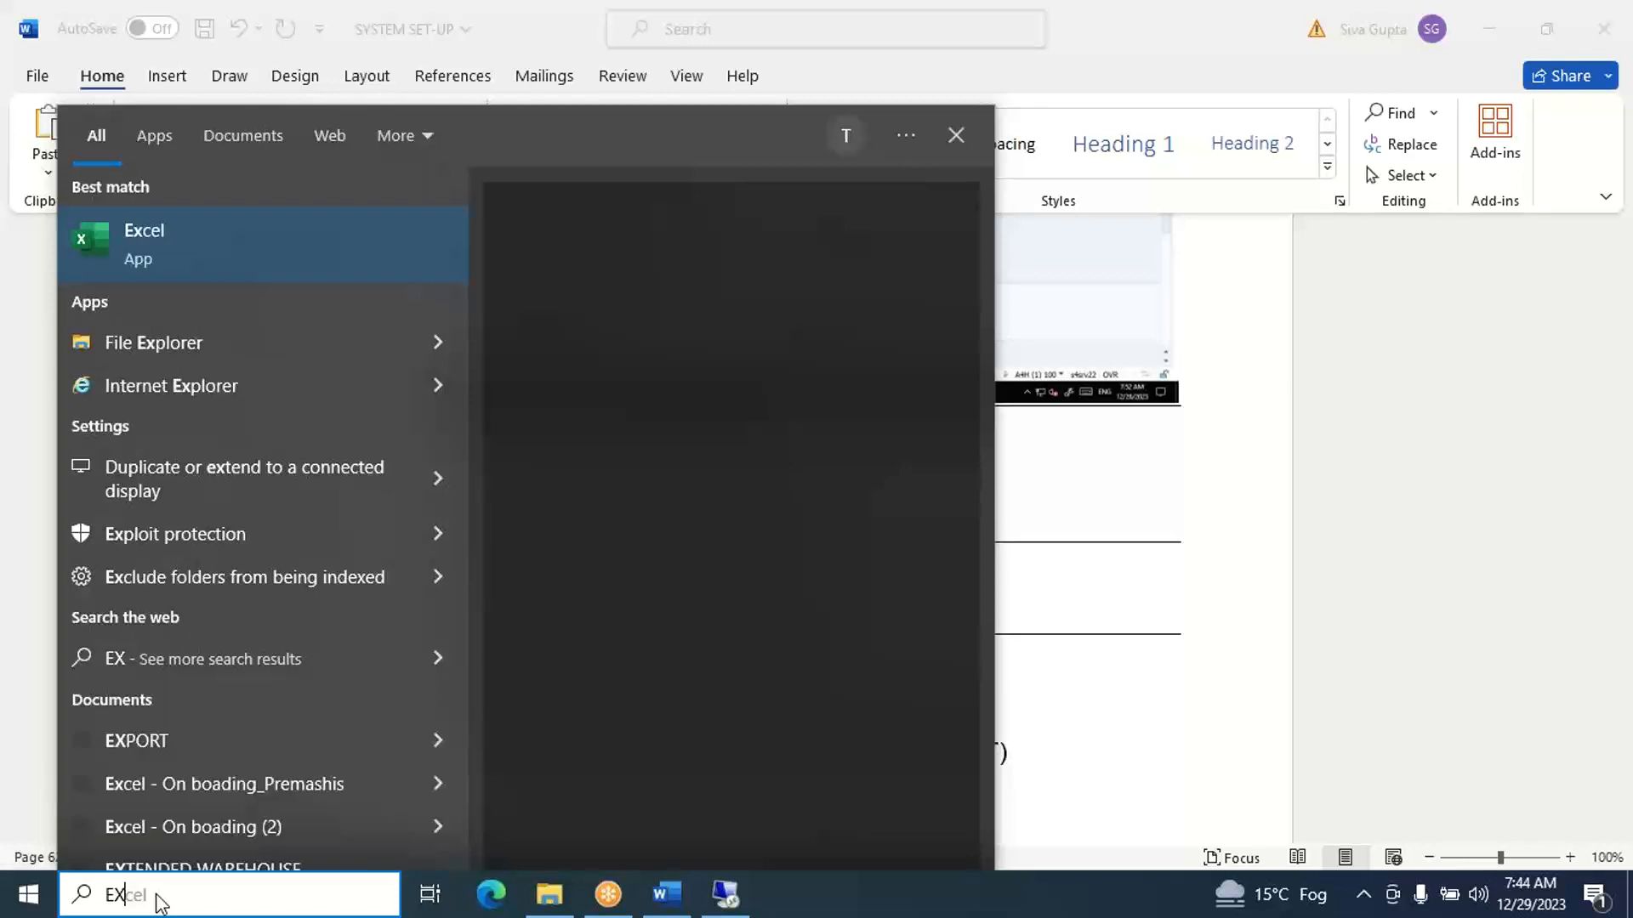
{"action": "key", "text": "Escape"}
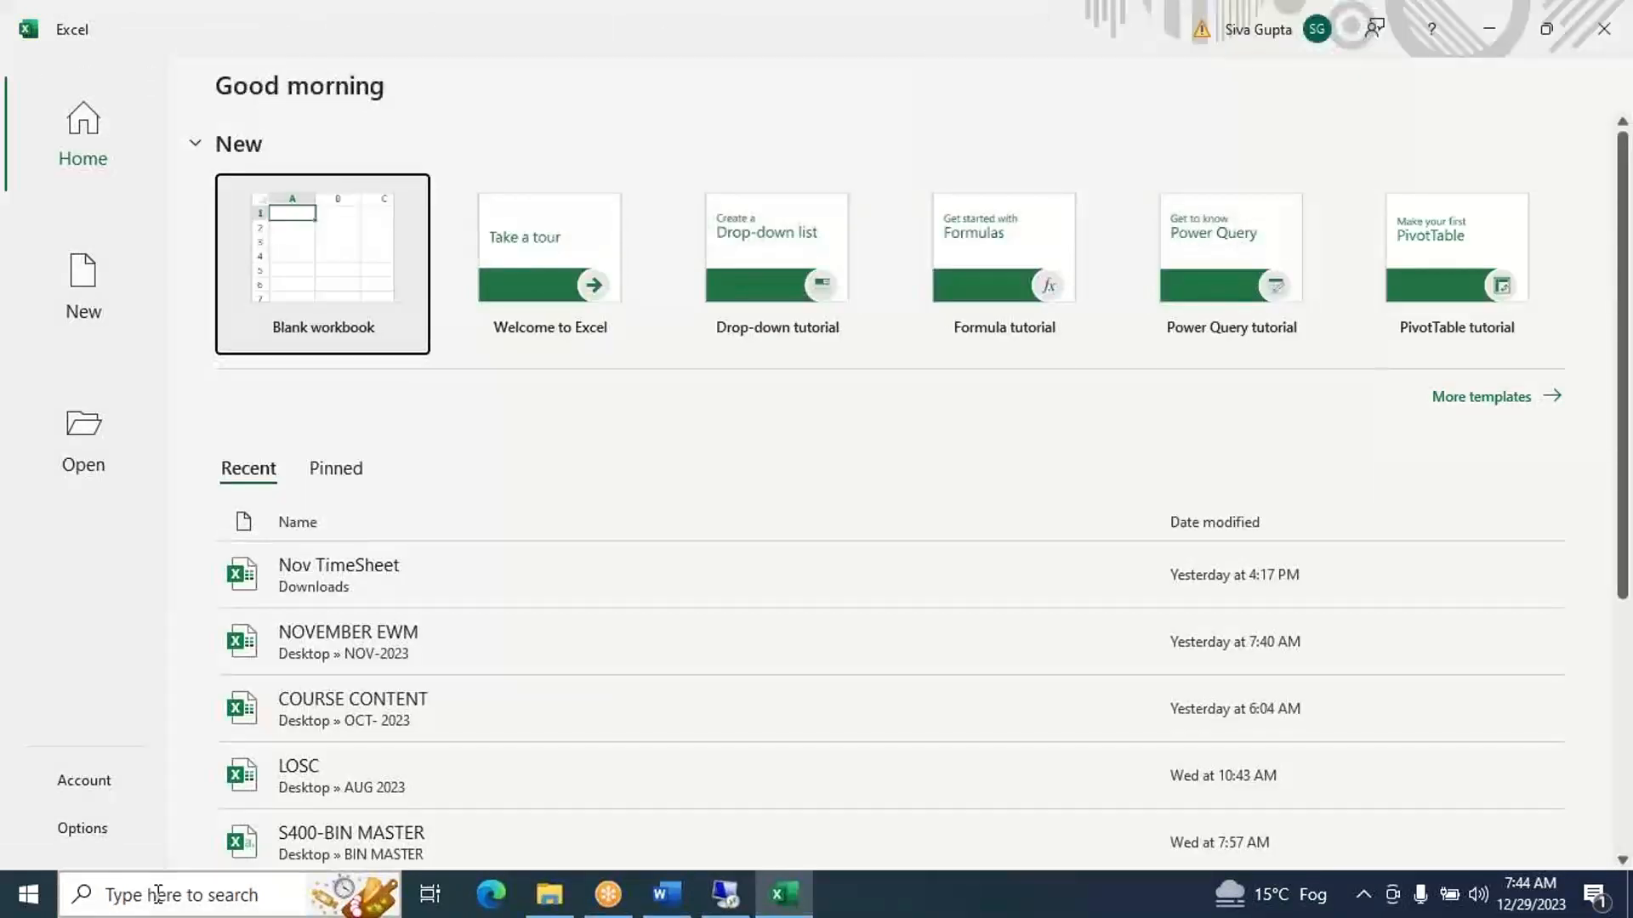
- Create a blank workbook and enter the header BIN No in cell C1
{"action": "key", "text": "Return"}
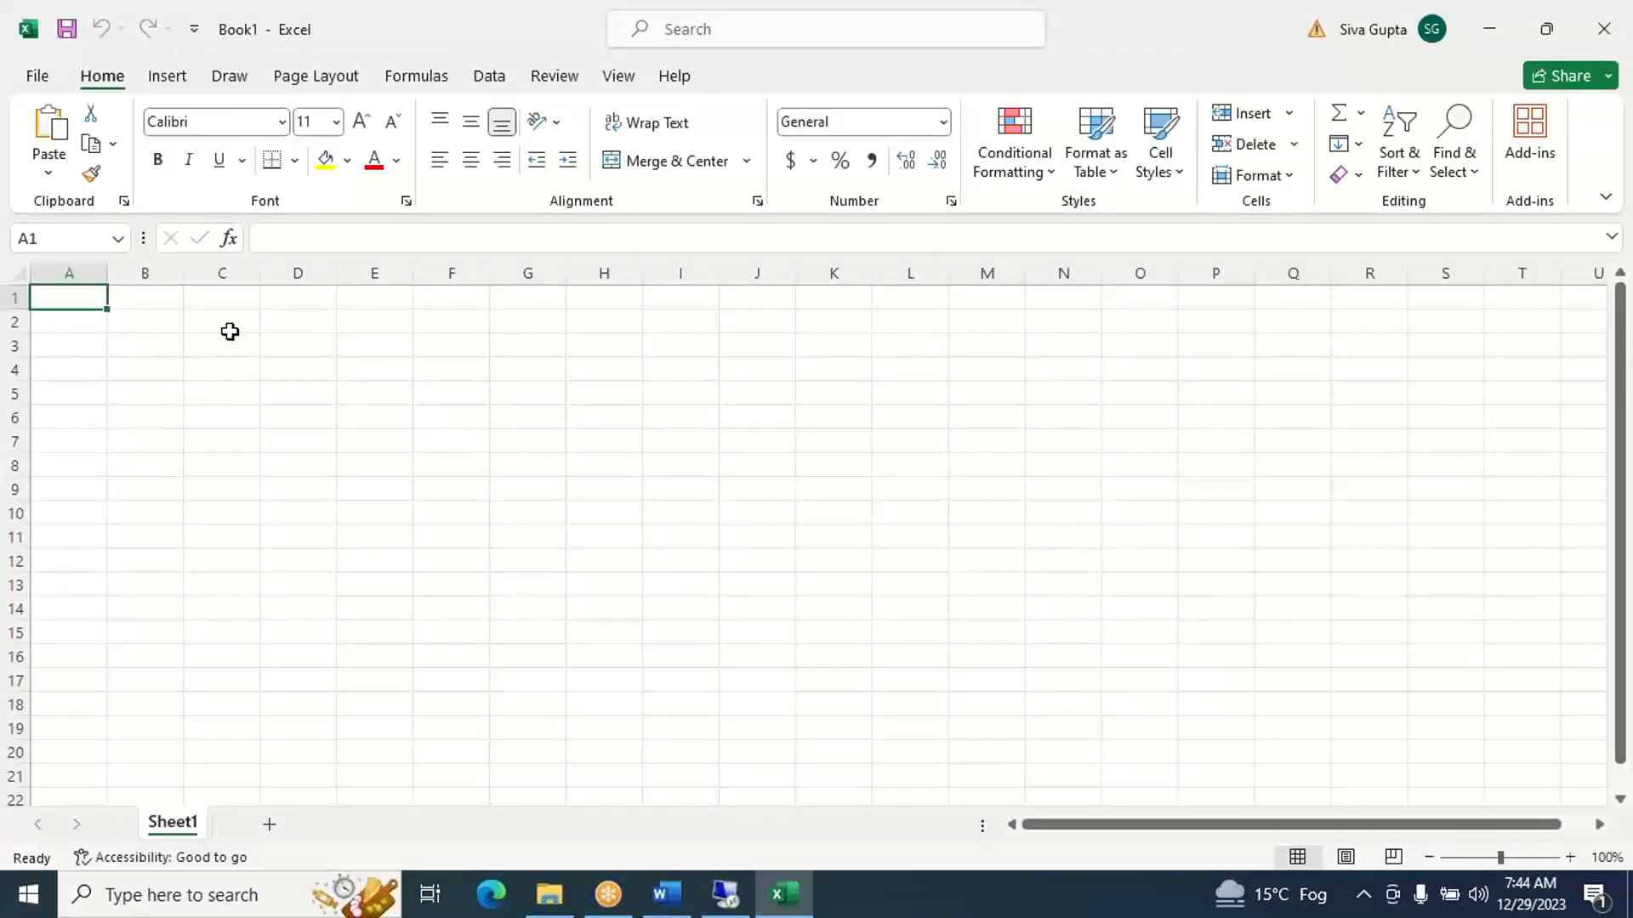
{"action": "left_click", "coordinate": [225, 300]}
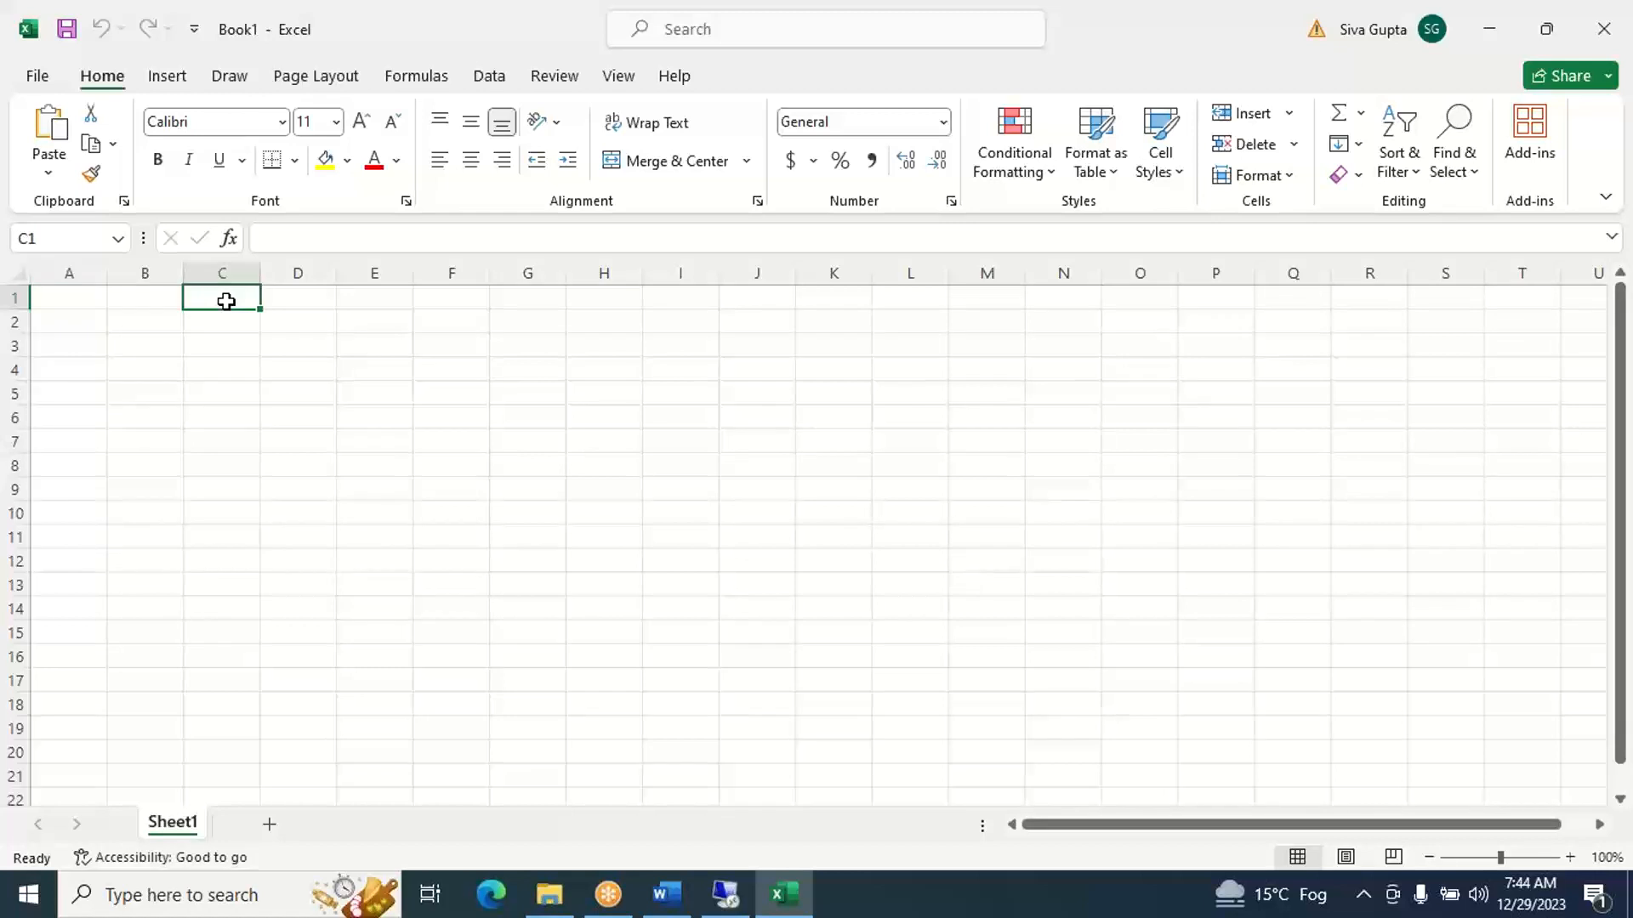
{"action": "type", "text": "BIN"}
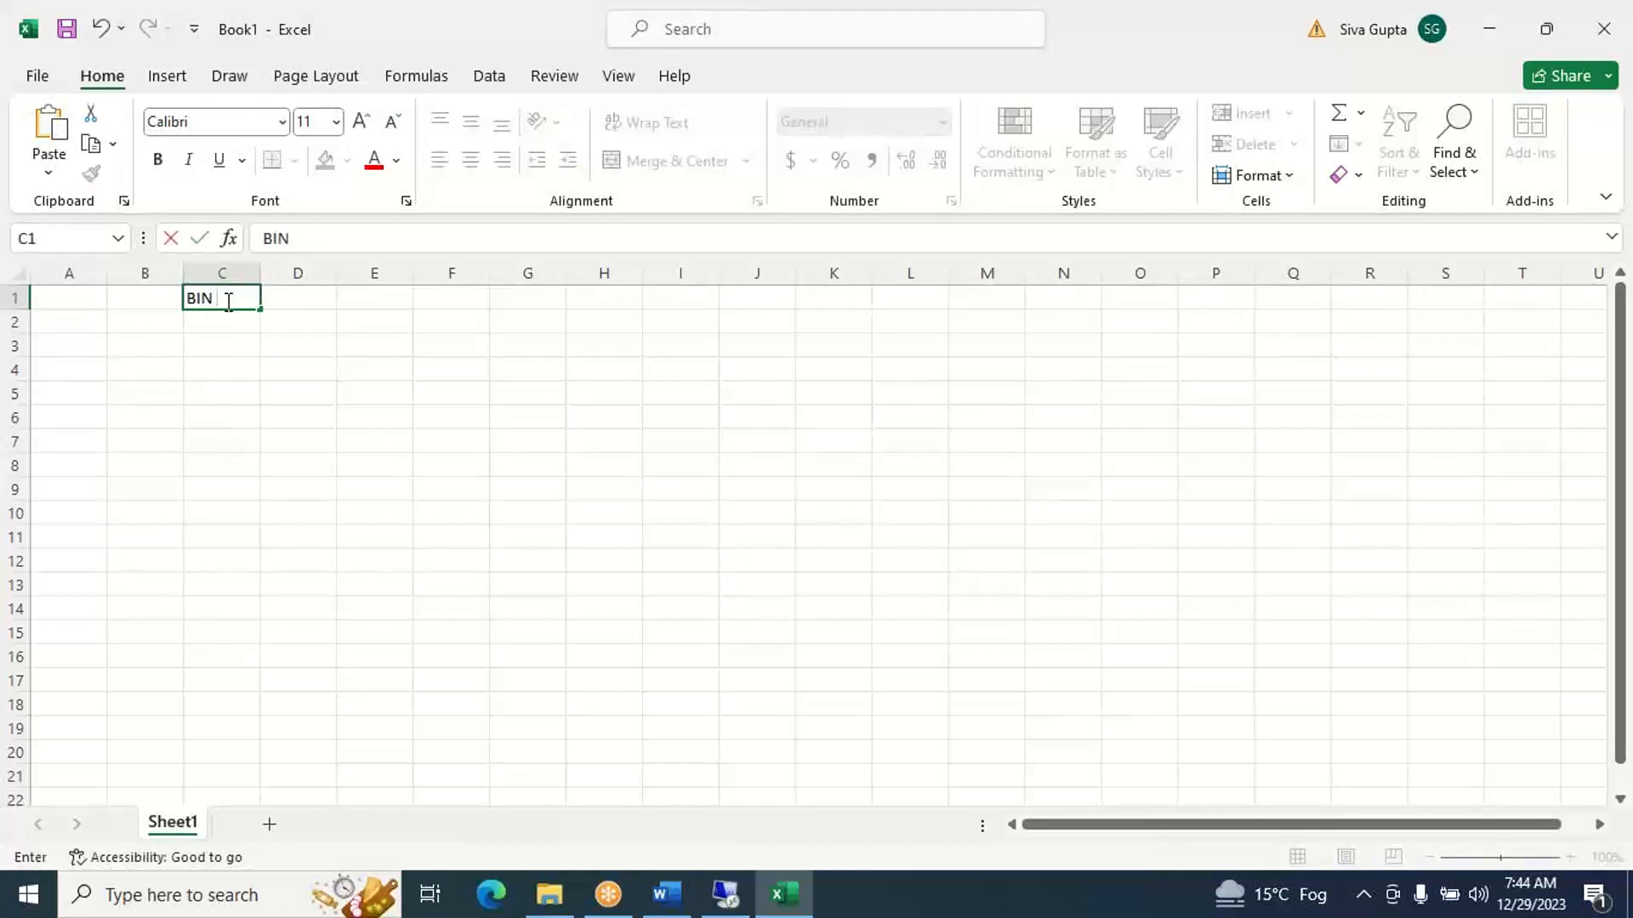
{"action": "type", "text": " No"}
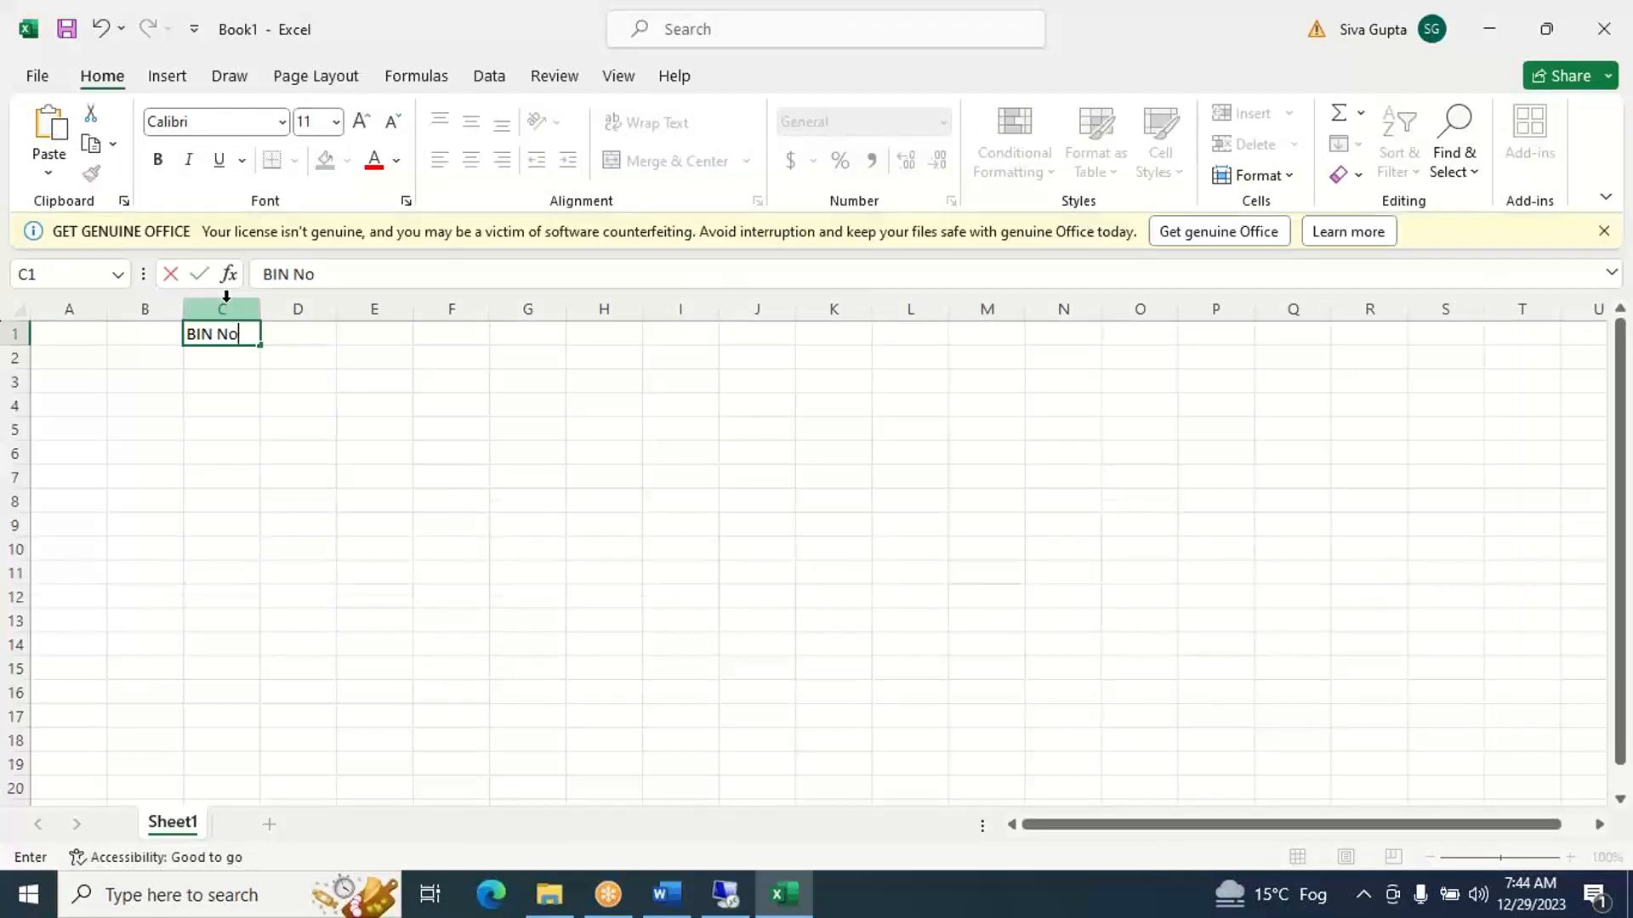
{"action": "key", "text": "Tab"}
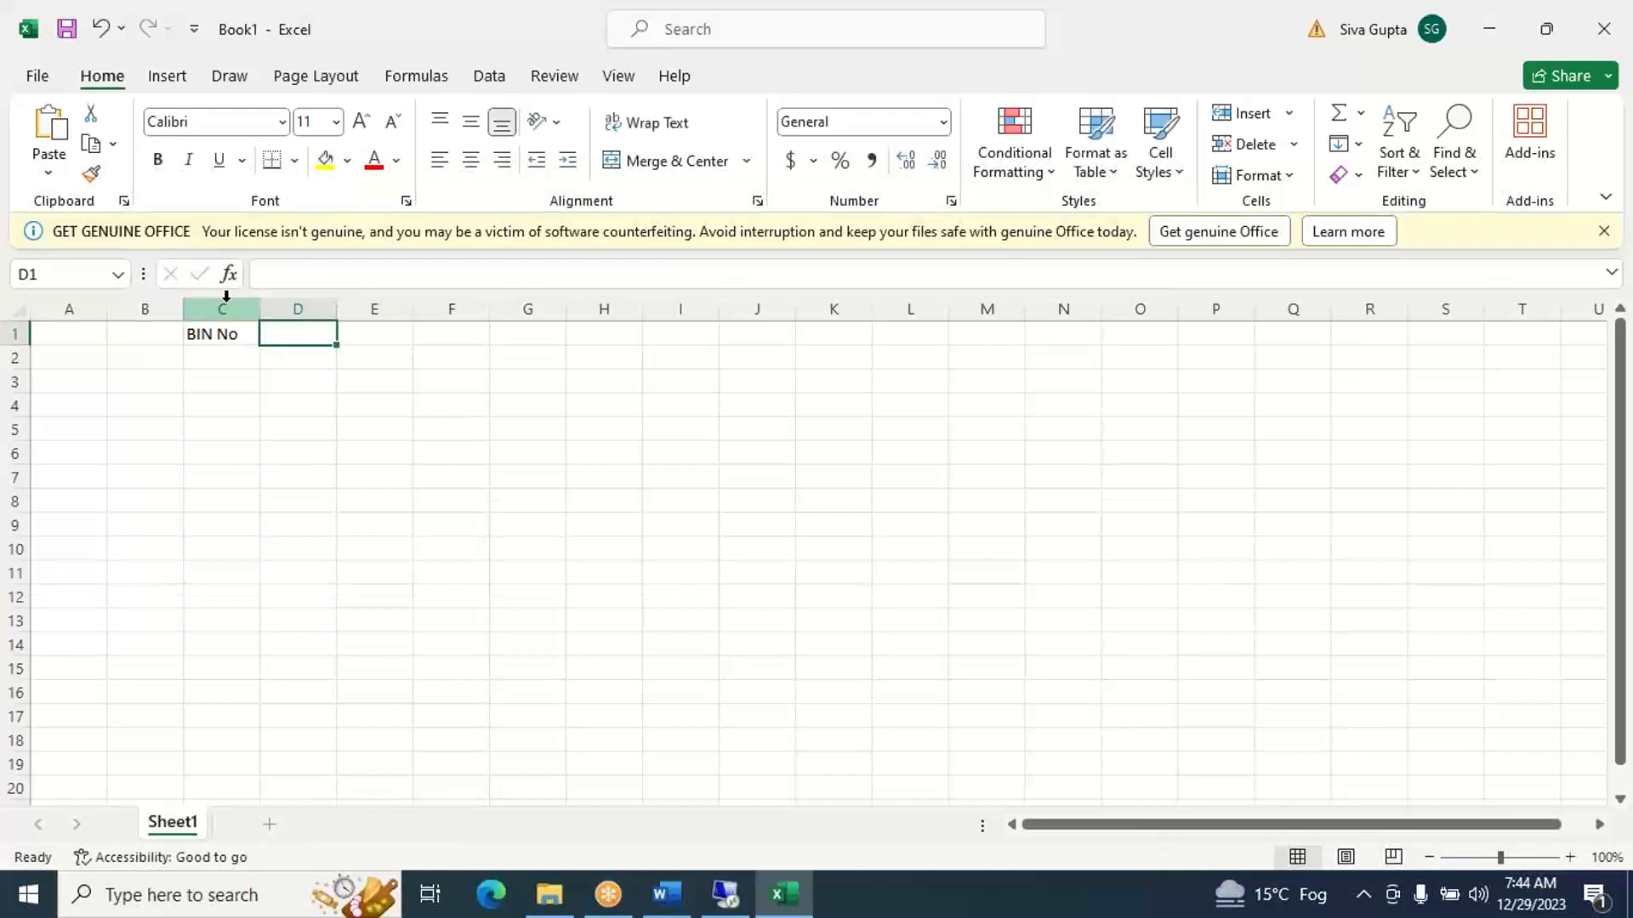
- Enter the headers PROD in cell D1 and MAX Q in cell E1
{"action": "type", "text": "PROD"}
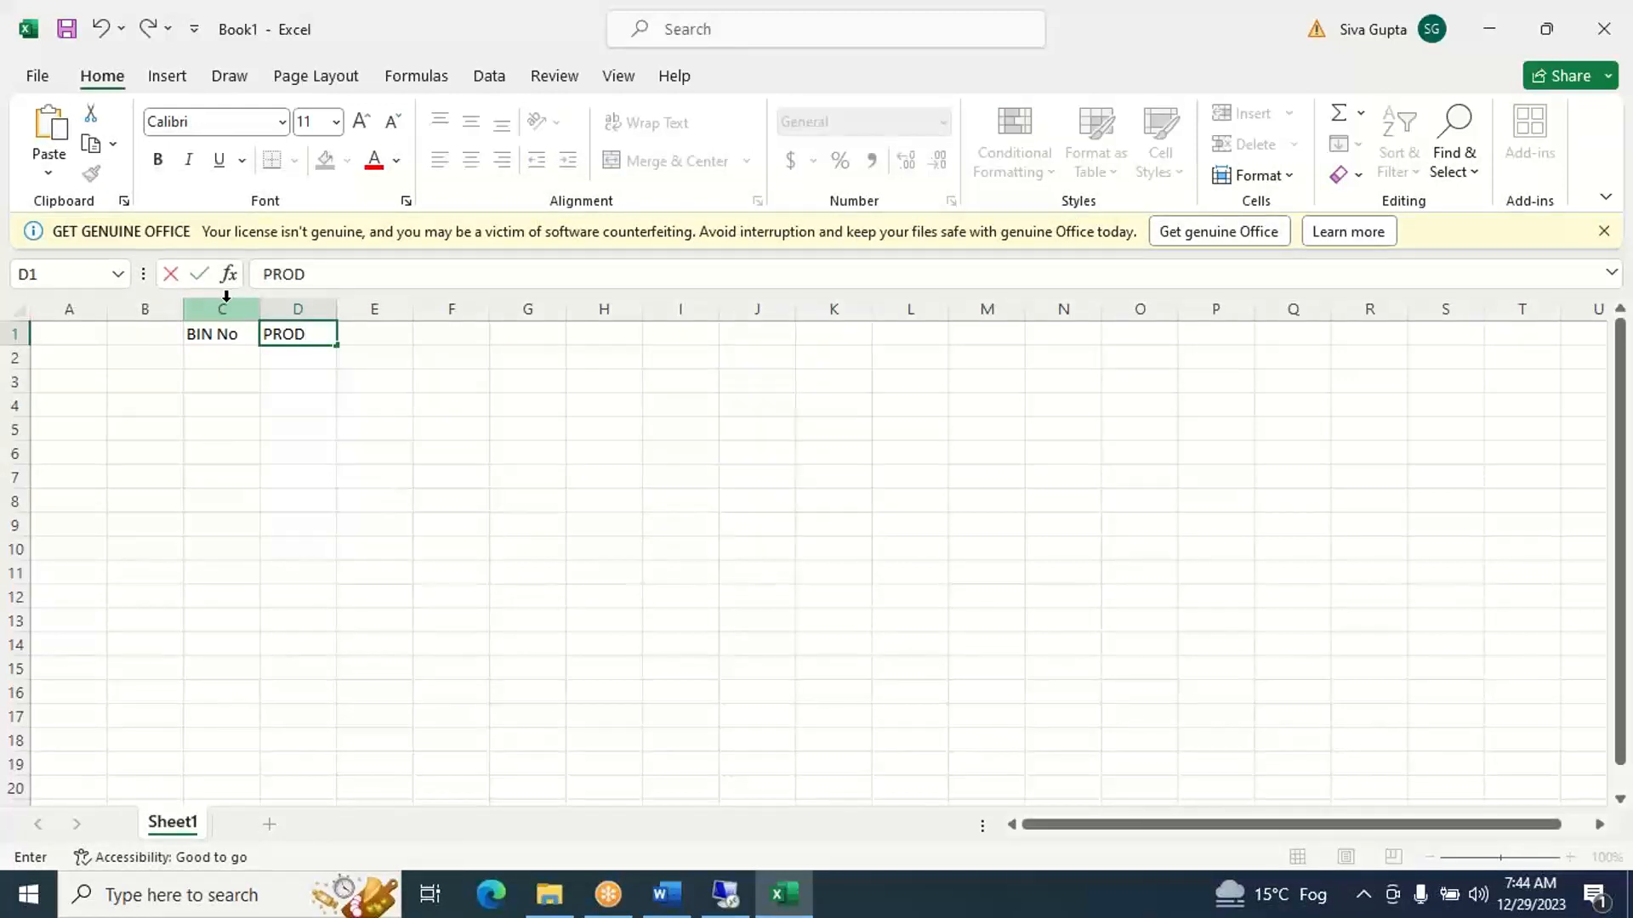
{"action": "key", "text": "Tab"}
{"action": "type", "text": "M"}
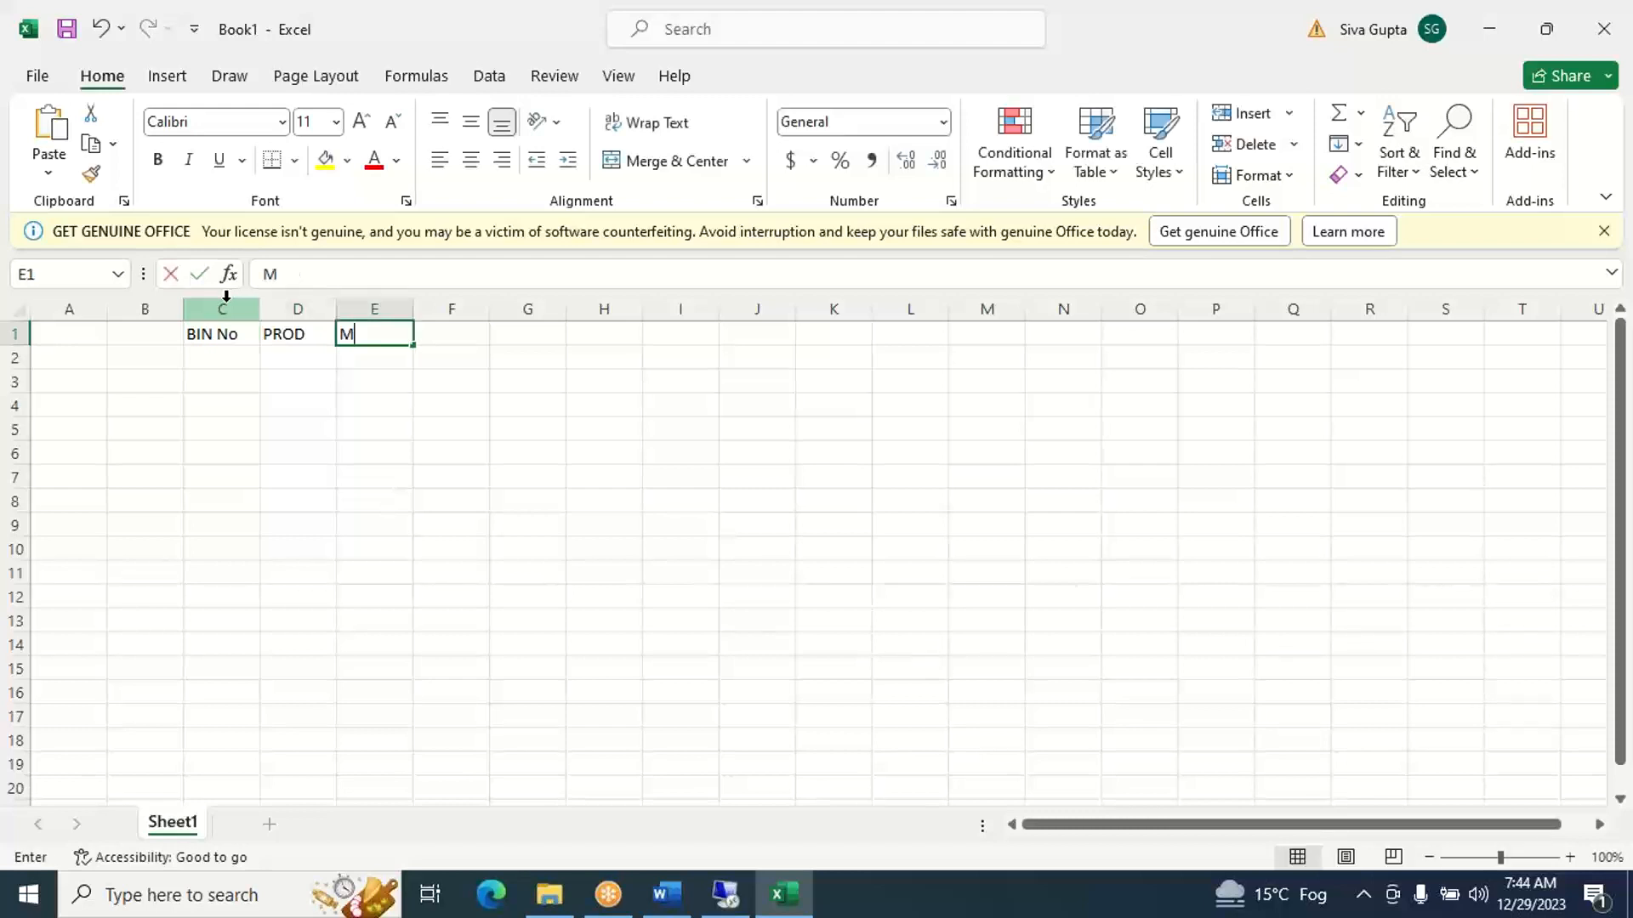
{"action": "type", "text": "AX Q"}
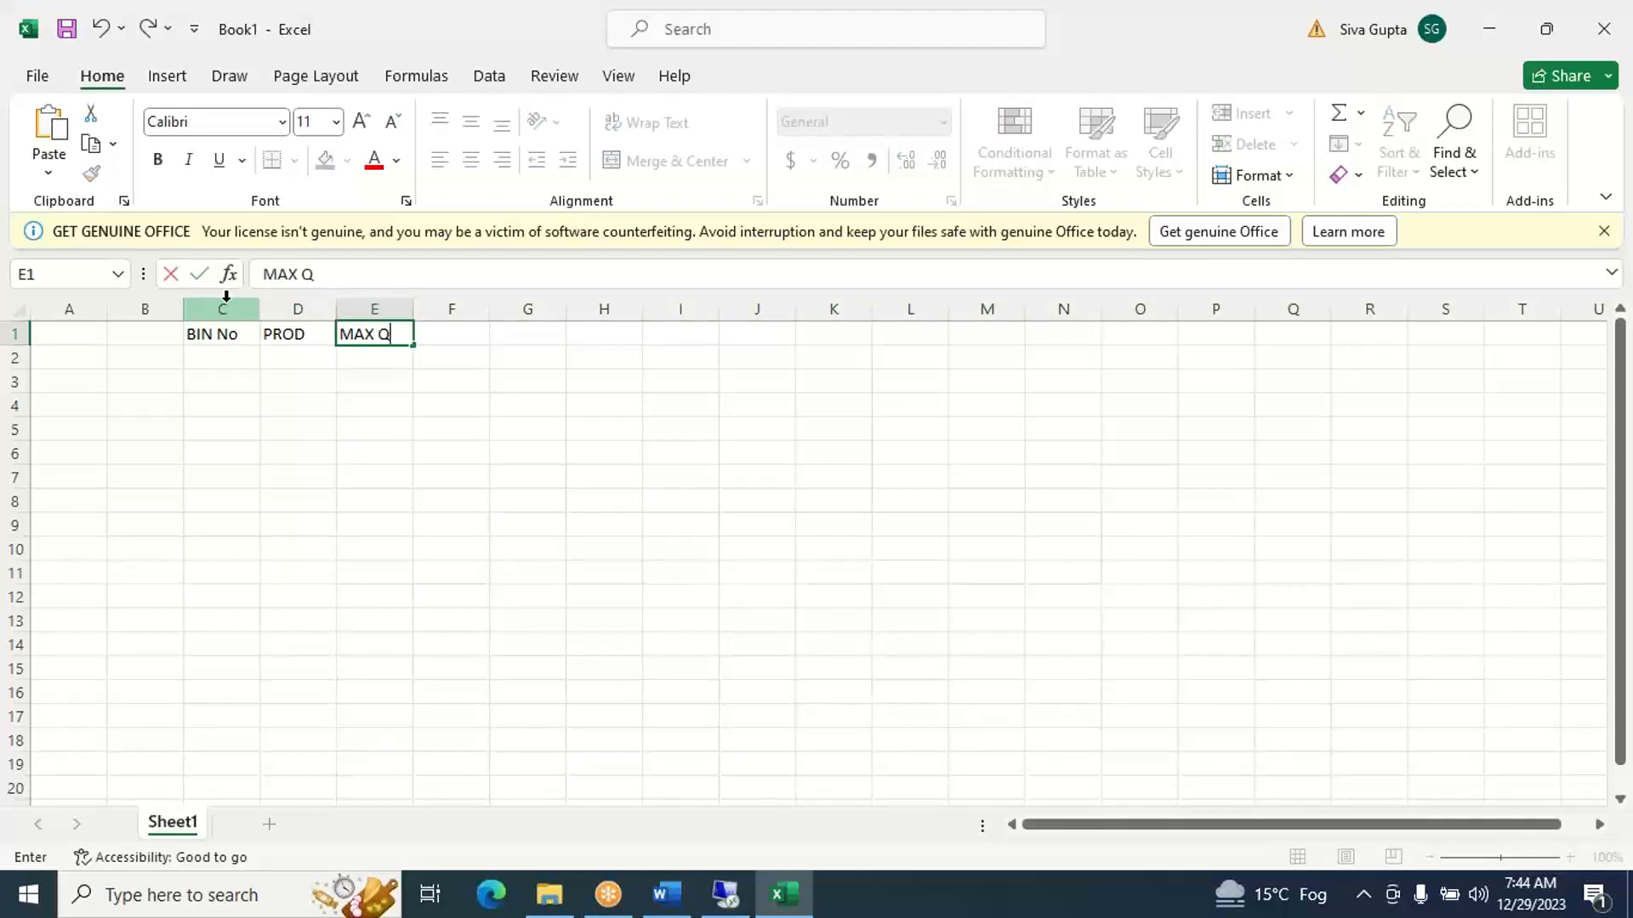
{"action": "key", "text": "Tab"}
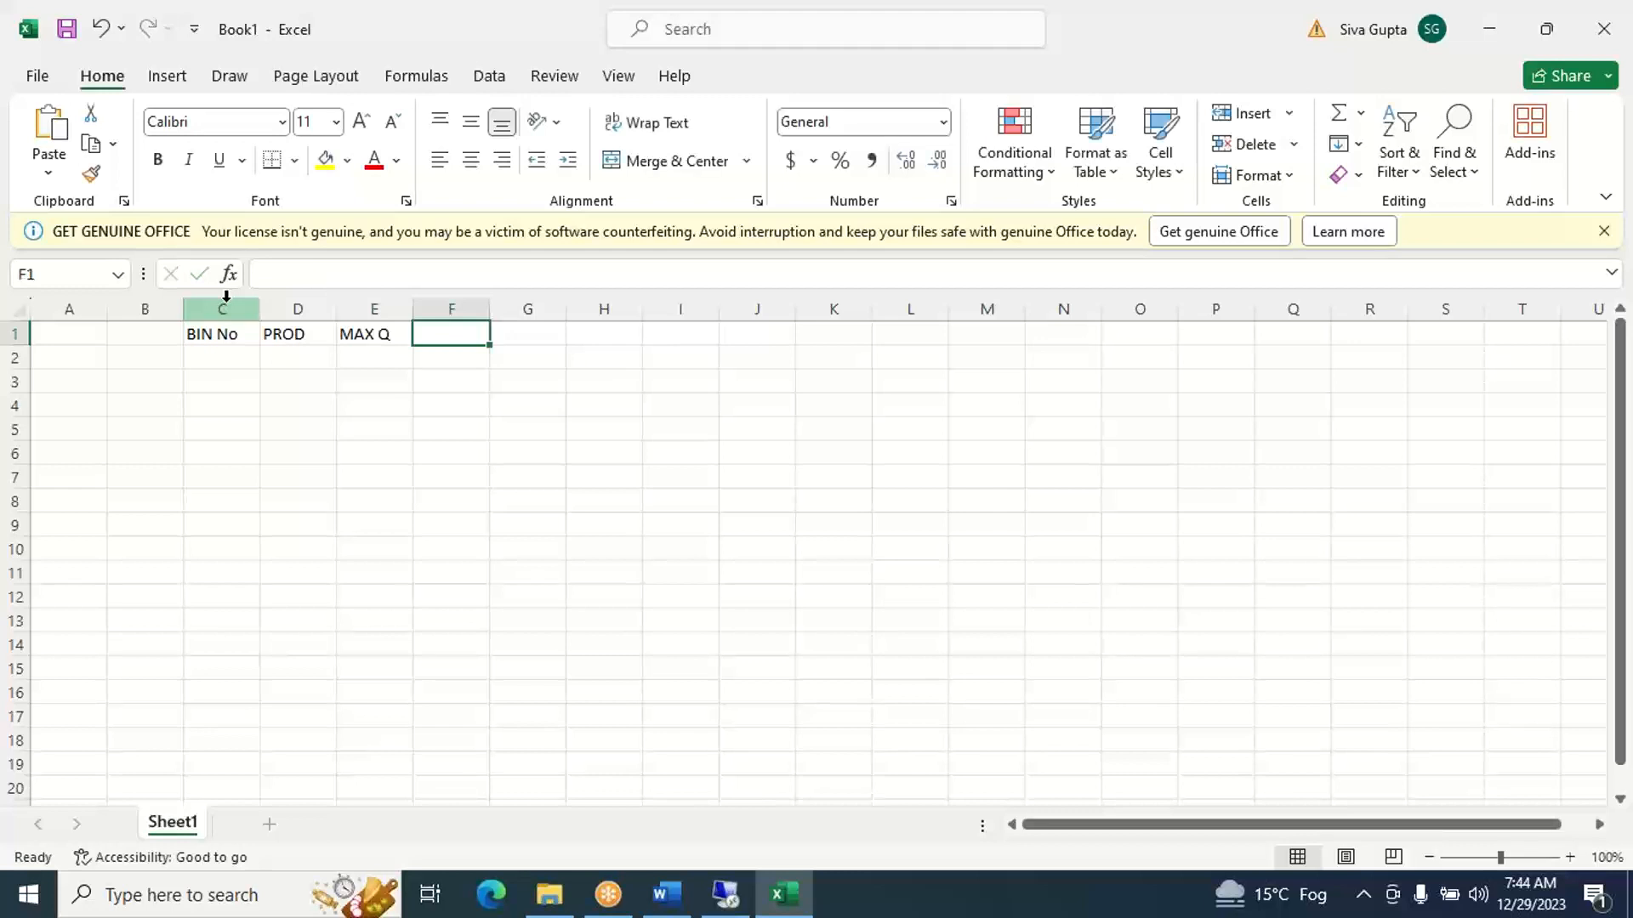
- Enter the header AVAILABLE QUANTITY in cell F1 and fit column F's width to it
{"action": "type", "text": "AVA"}
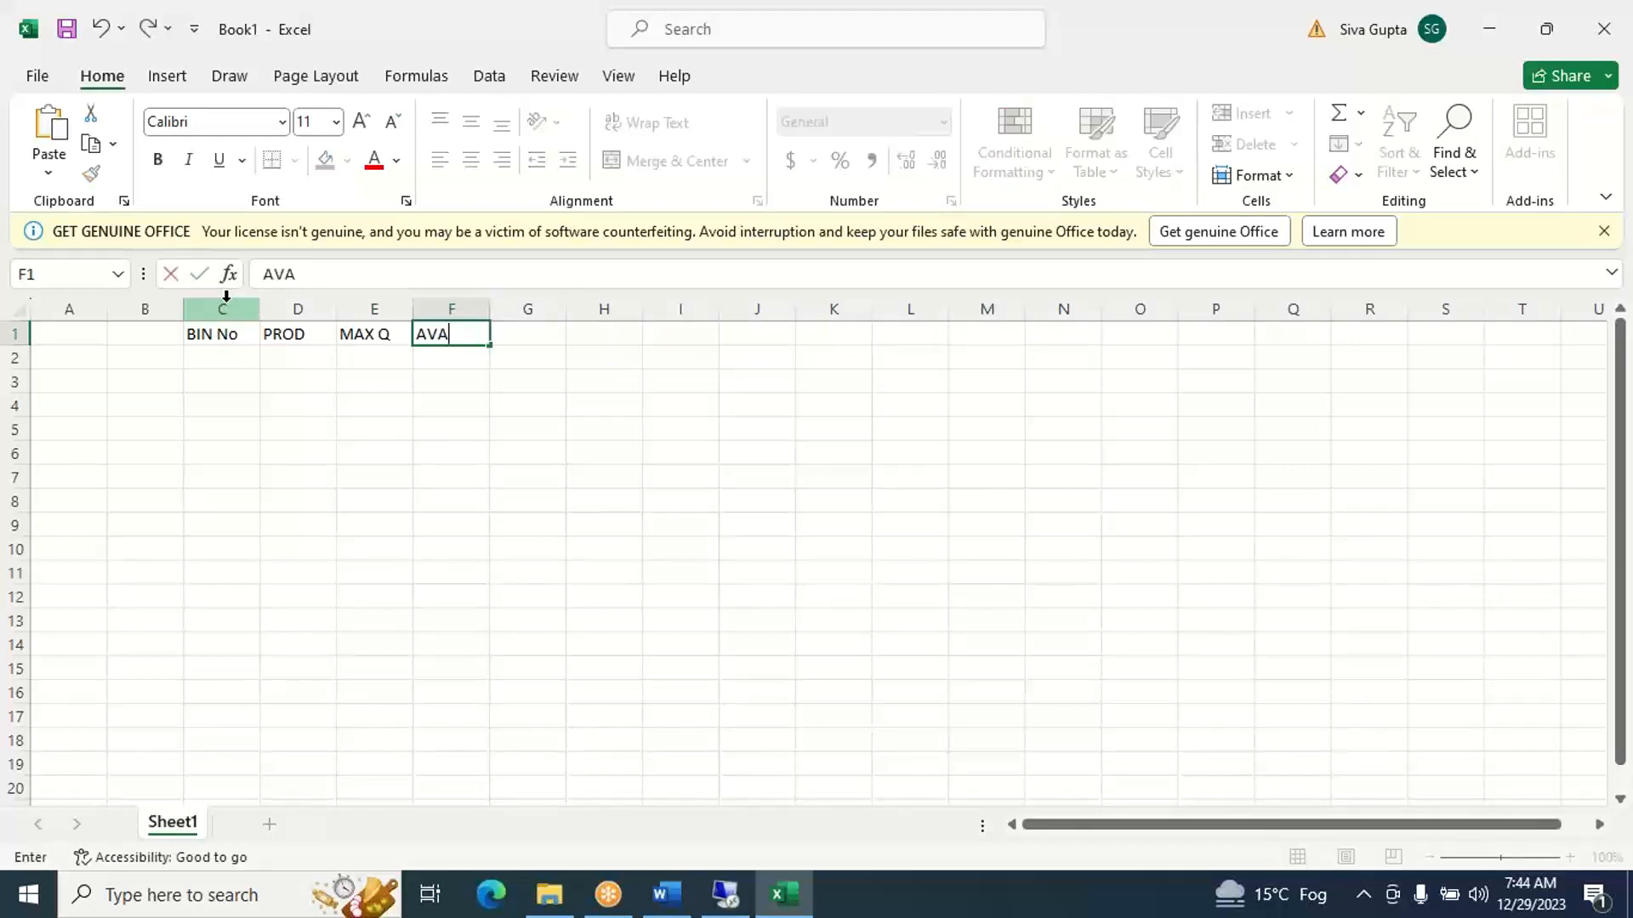
{"action": "type", "text": "ILABLE Q"}
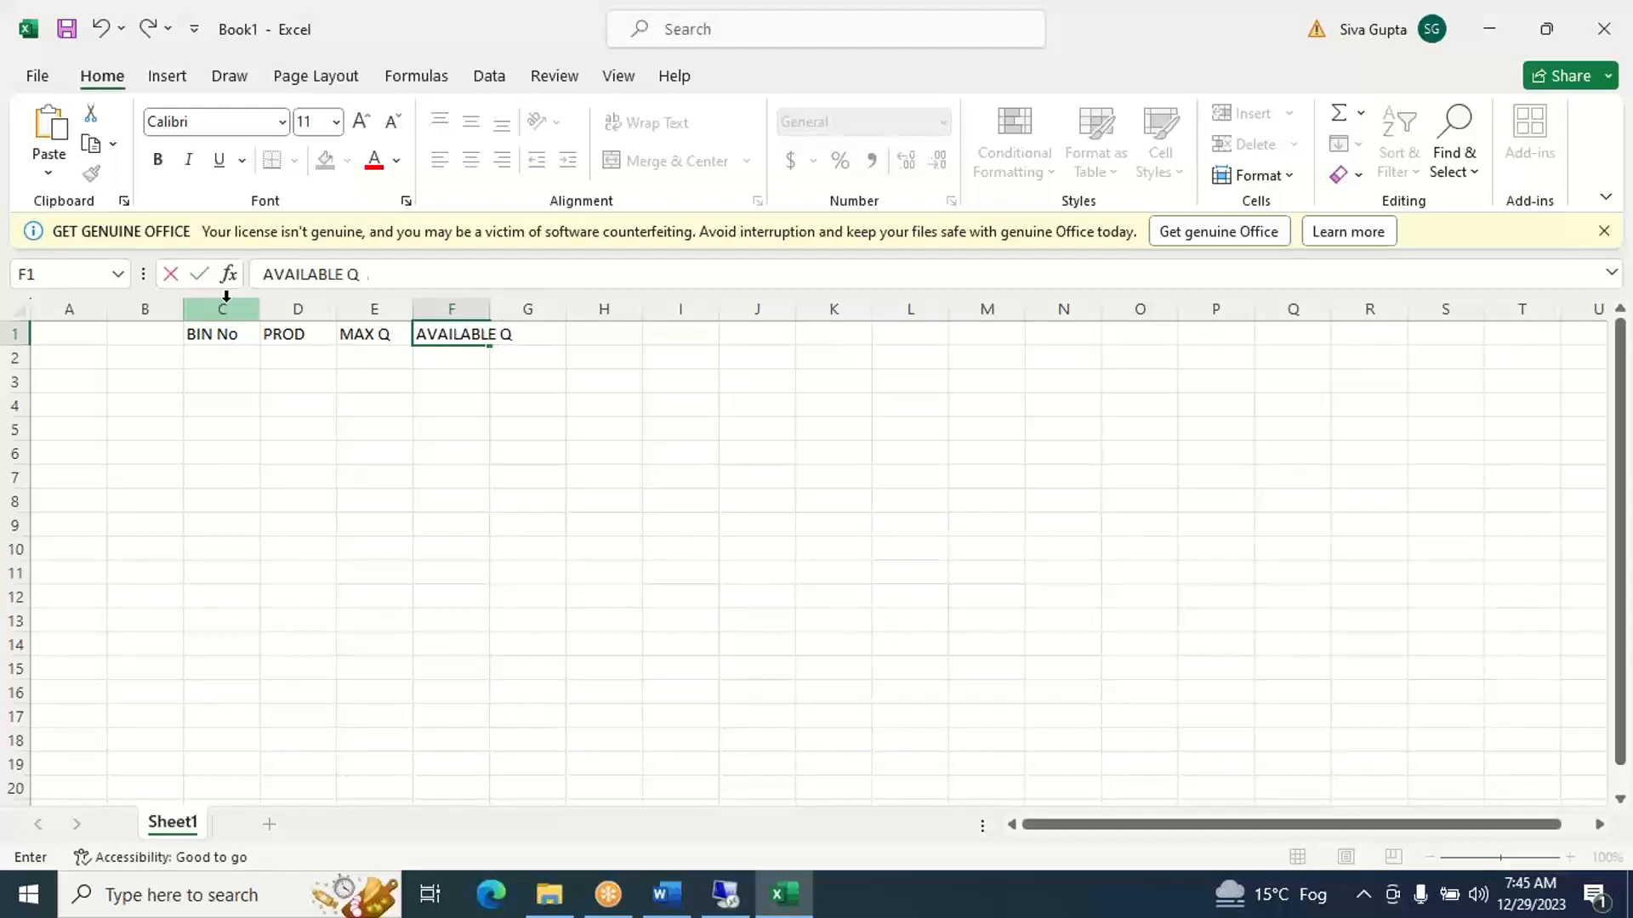
{"action": "type", "text": "UANTITY"}
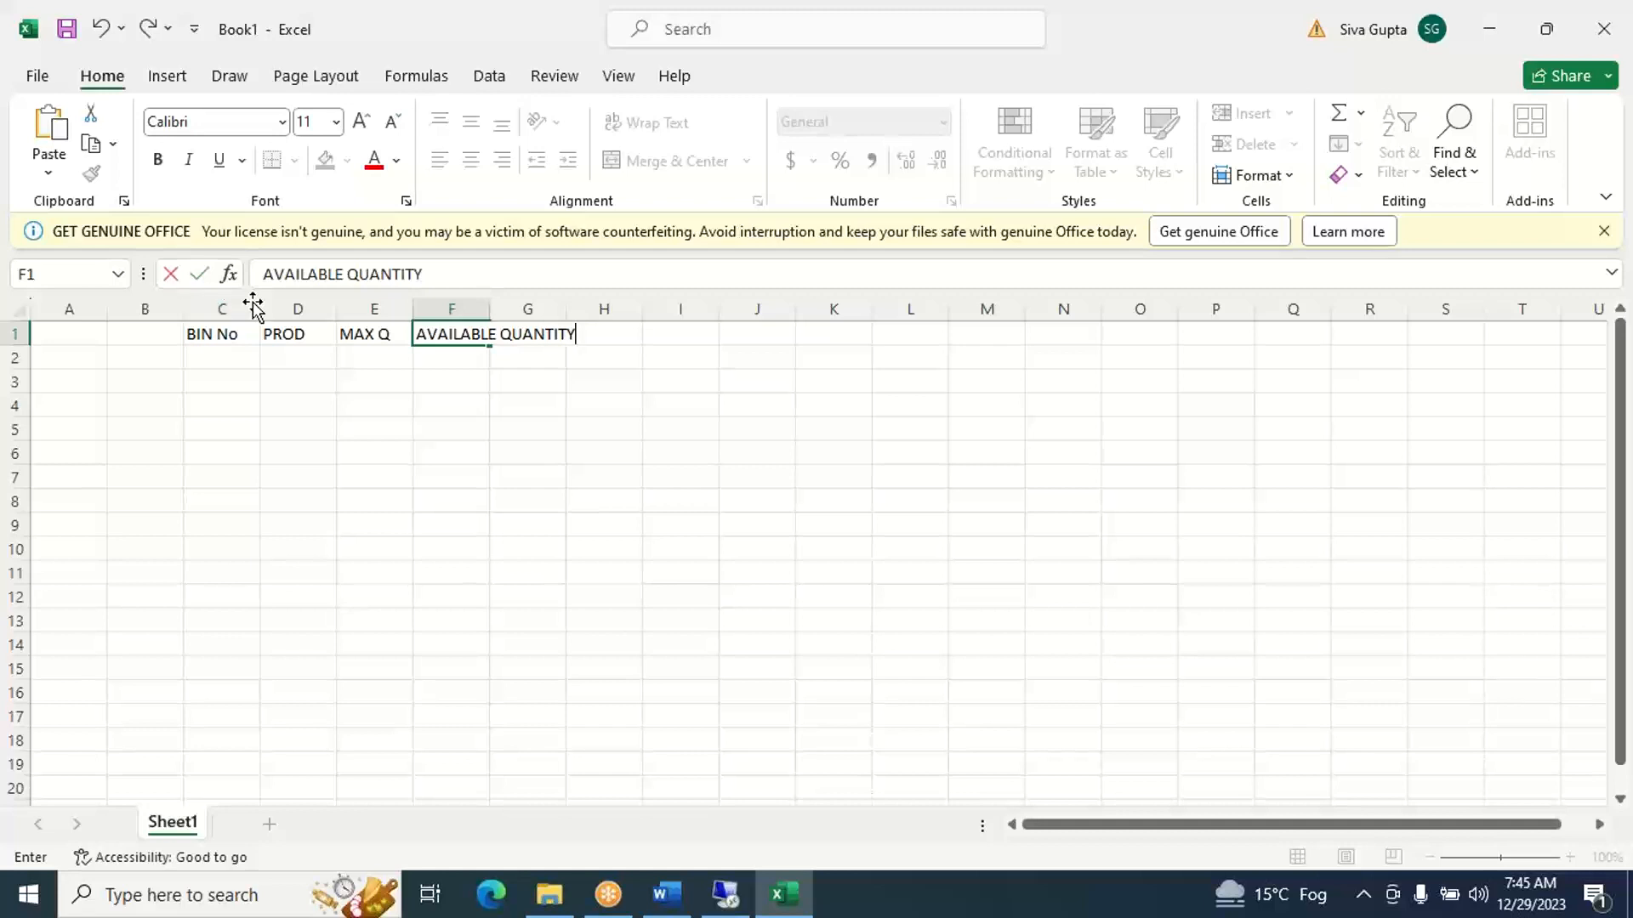
{"action": "key", "text": "Down"}
{"action": "key", "text": "Down"}
{"action": "key", "text": "Down"}
{"action": "key", "text": "Down"}
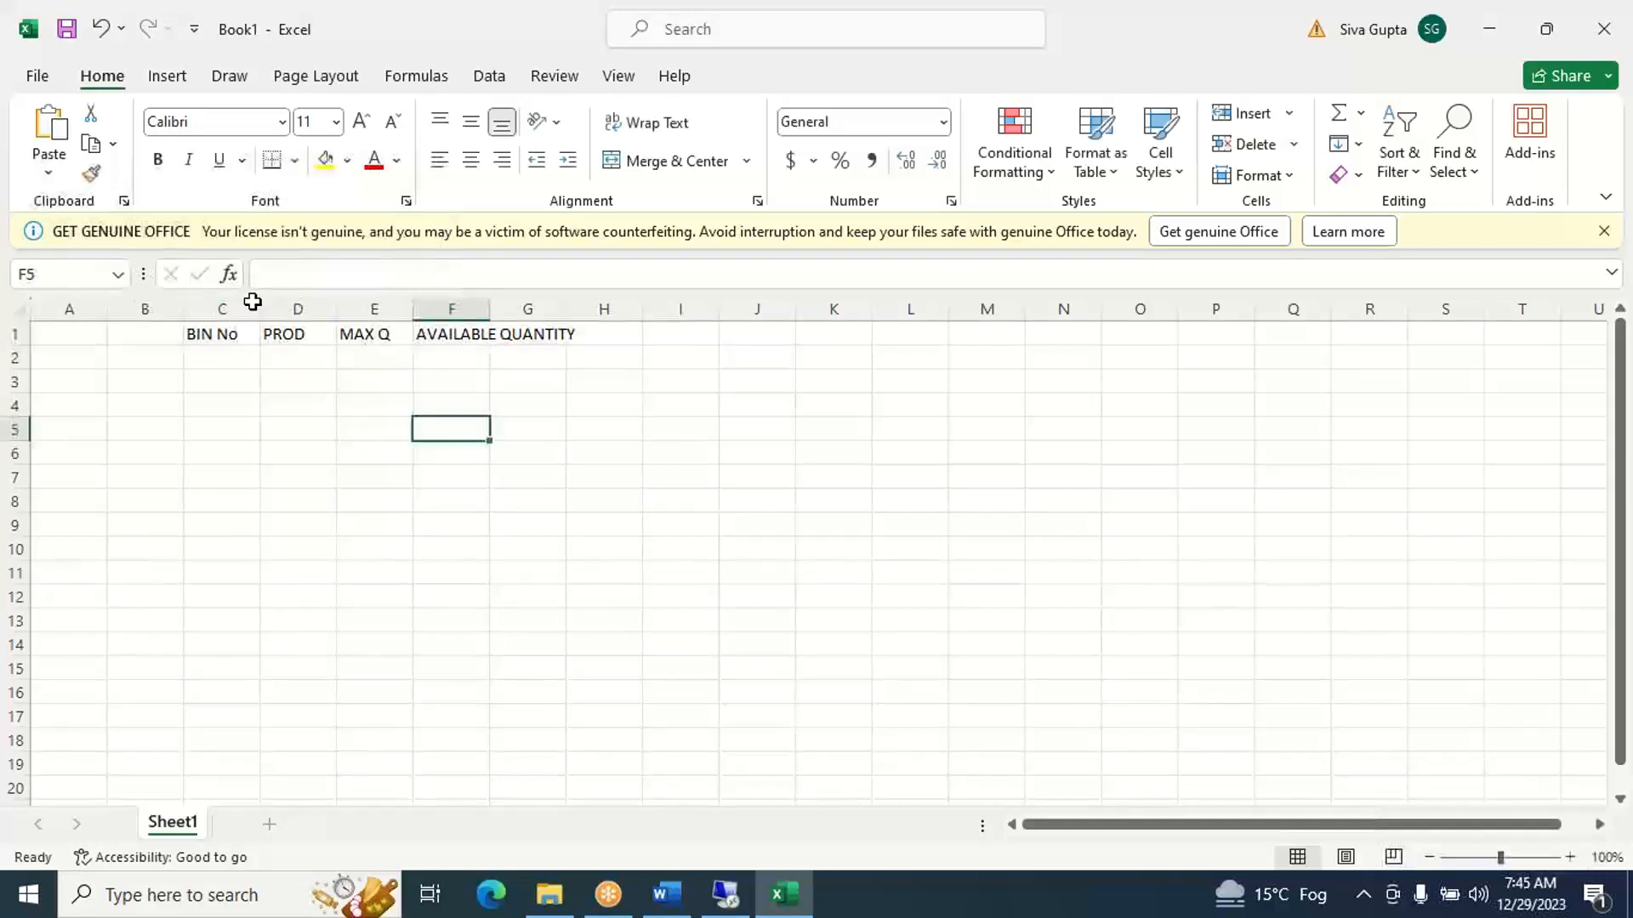
{"action": "double_click", "coordinate": [487, 309]}
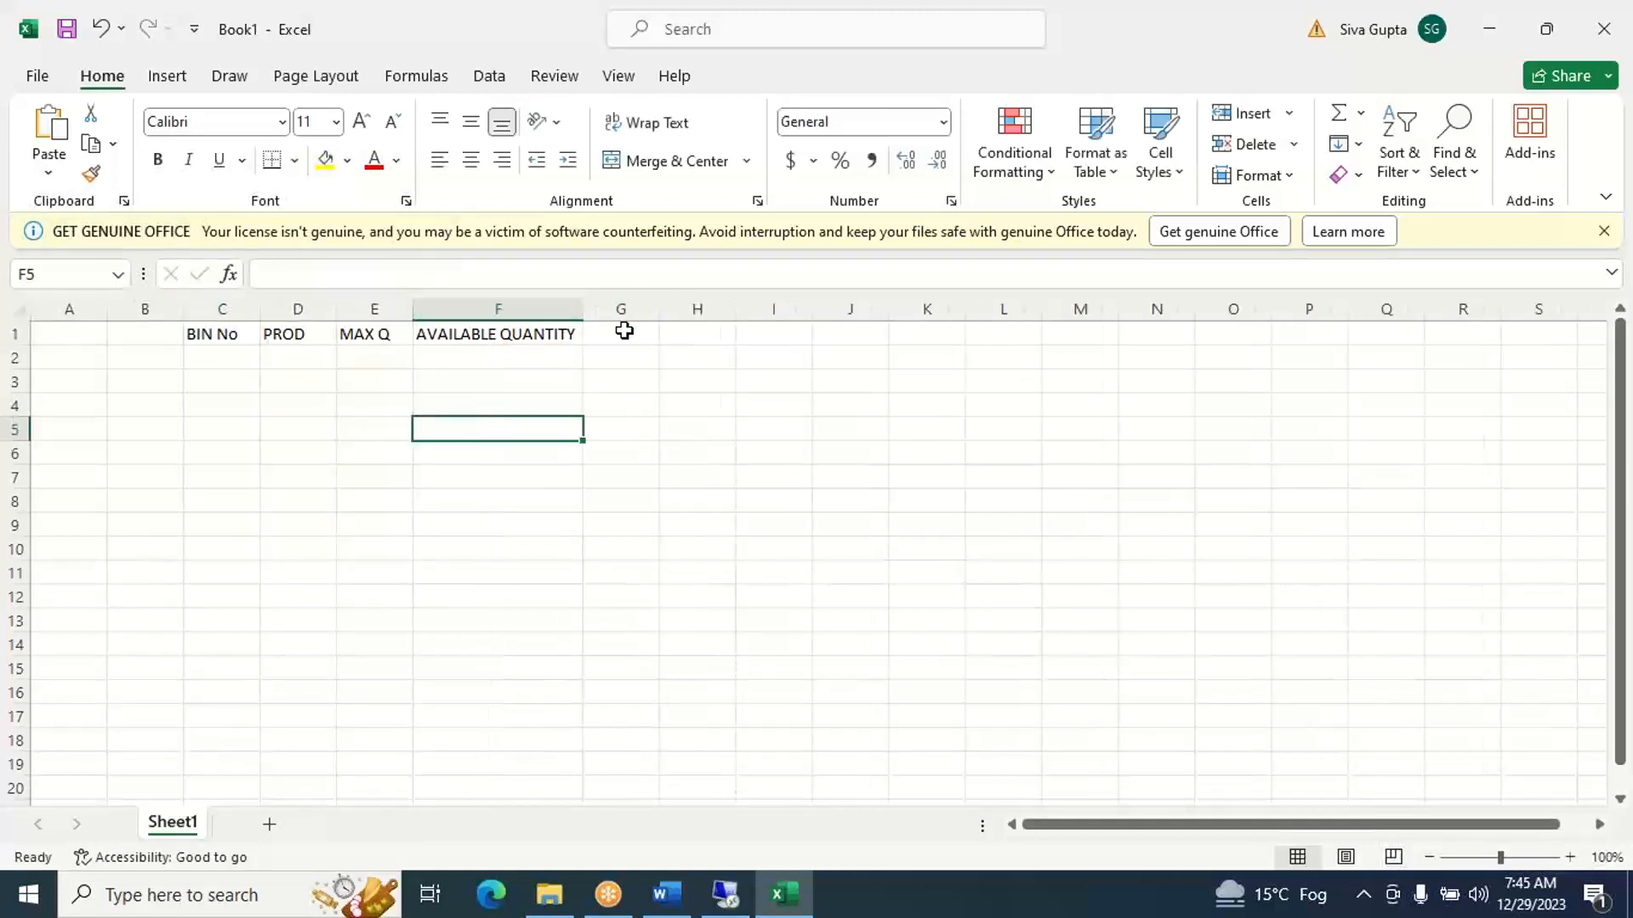
- Enter BIN1 in cell C2 and fill the bin series down to BIN18 in cell C19
{"action": "left_click", "coordinate": [248, 356]}
{"action": "type", "text": "BIN"}
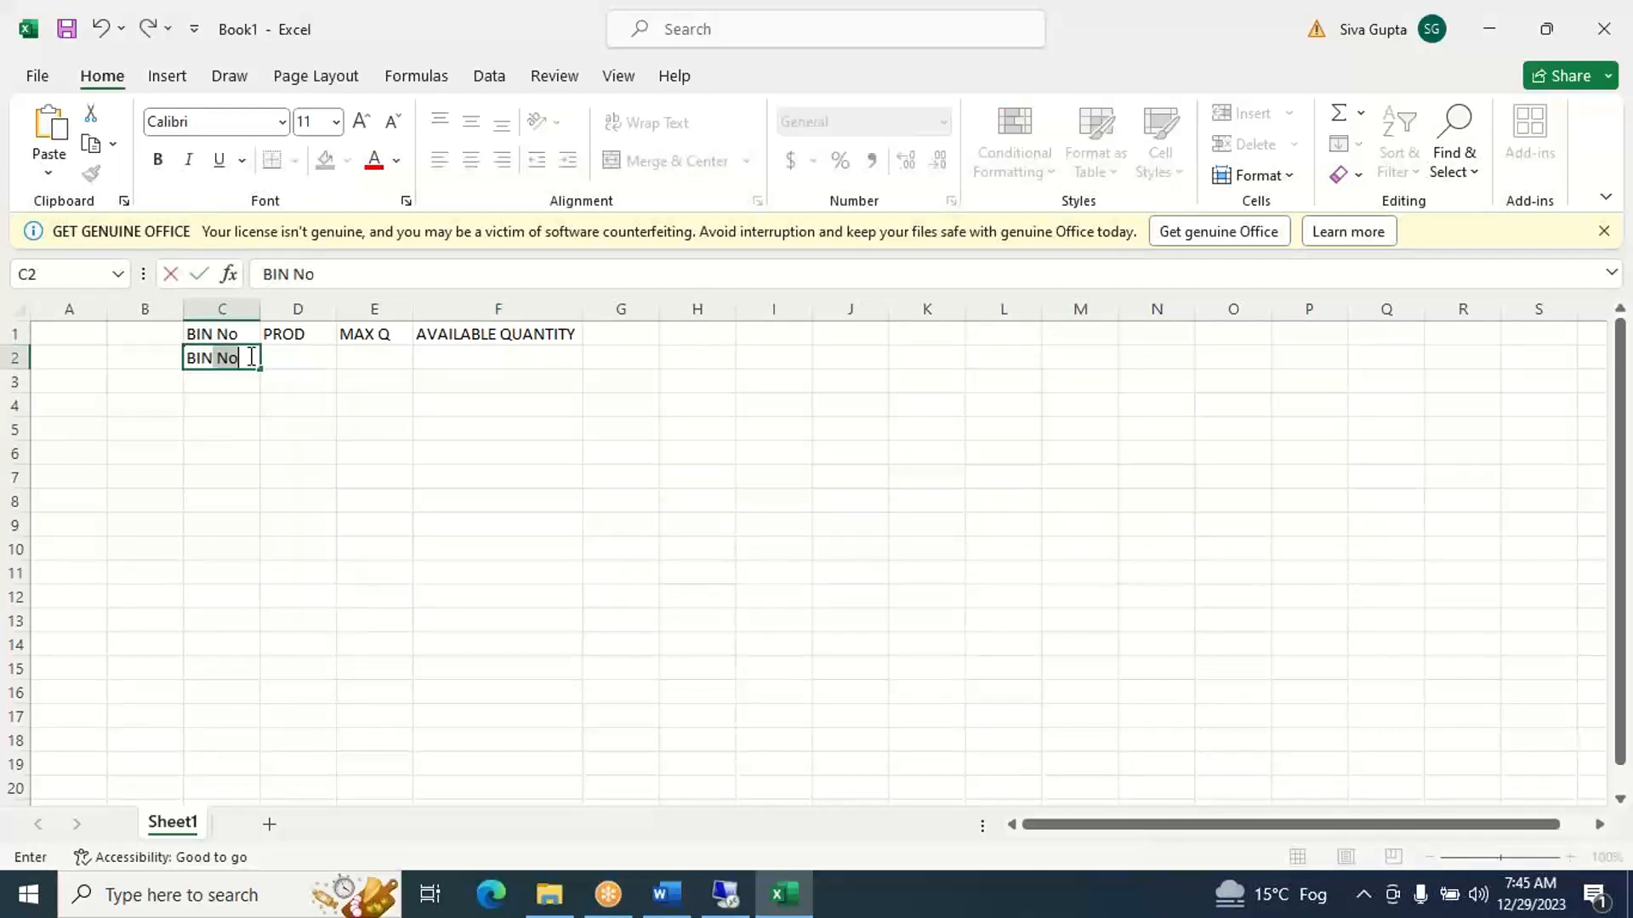
{"action": "type", "text": "1"}
{"action": "key", "text": "F2"}
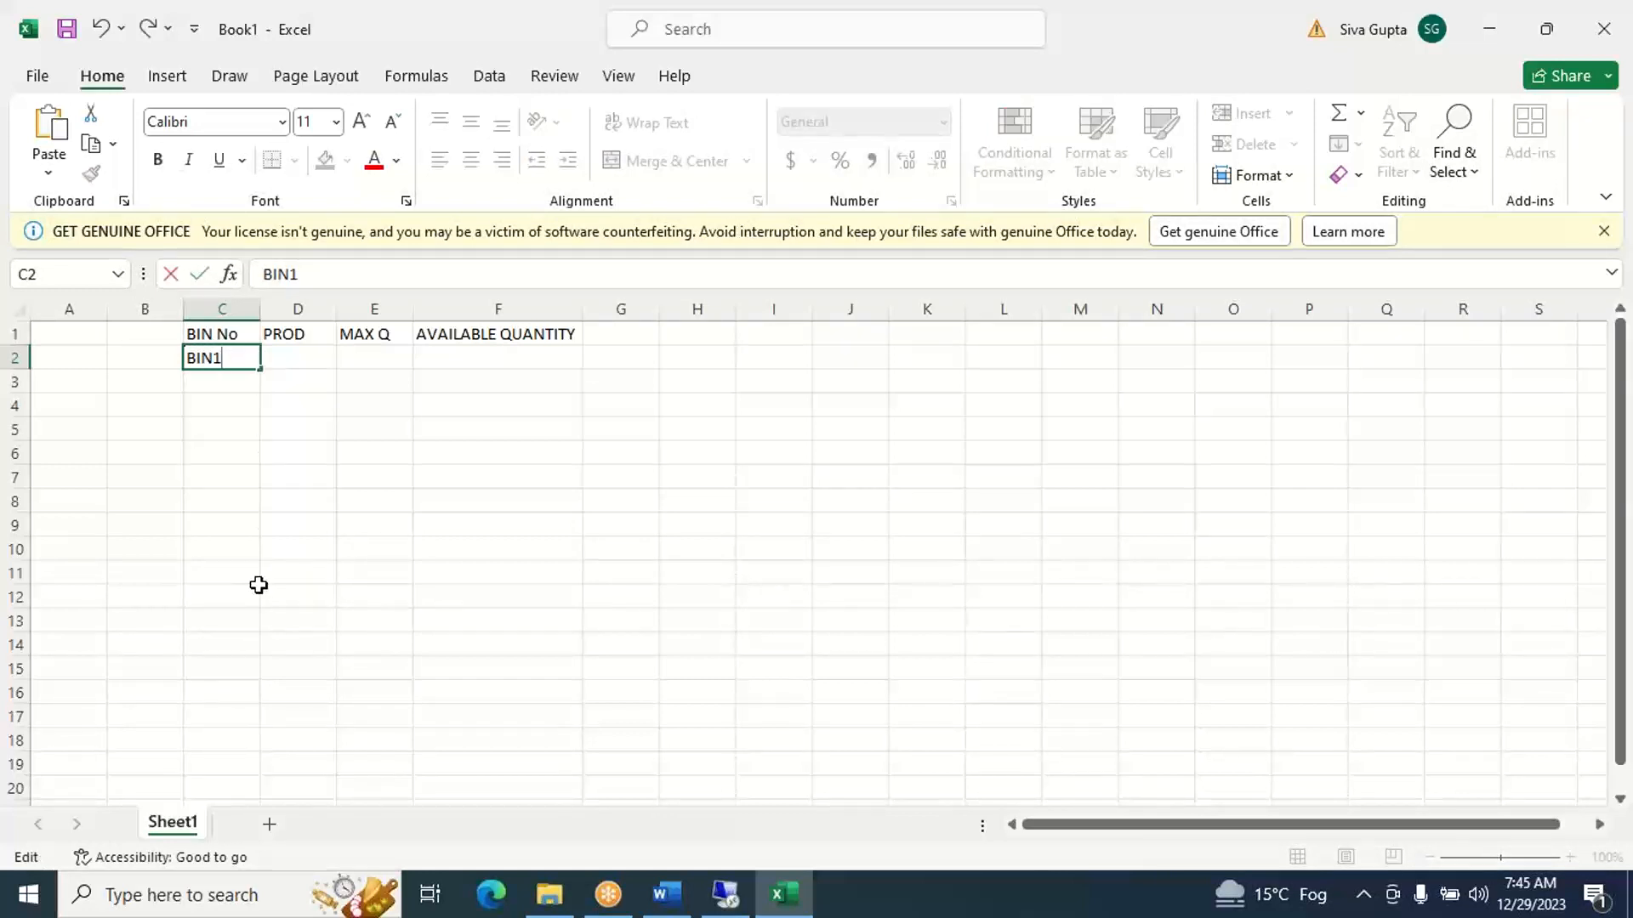
{"action": "left_click", "coordinate": [283, 358]}
{"action": "left_click", "coordinate": [236, 356]}
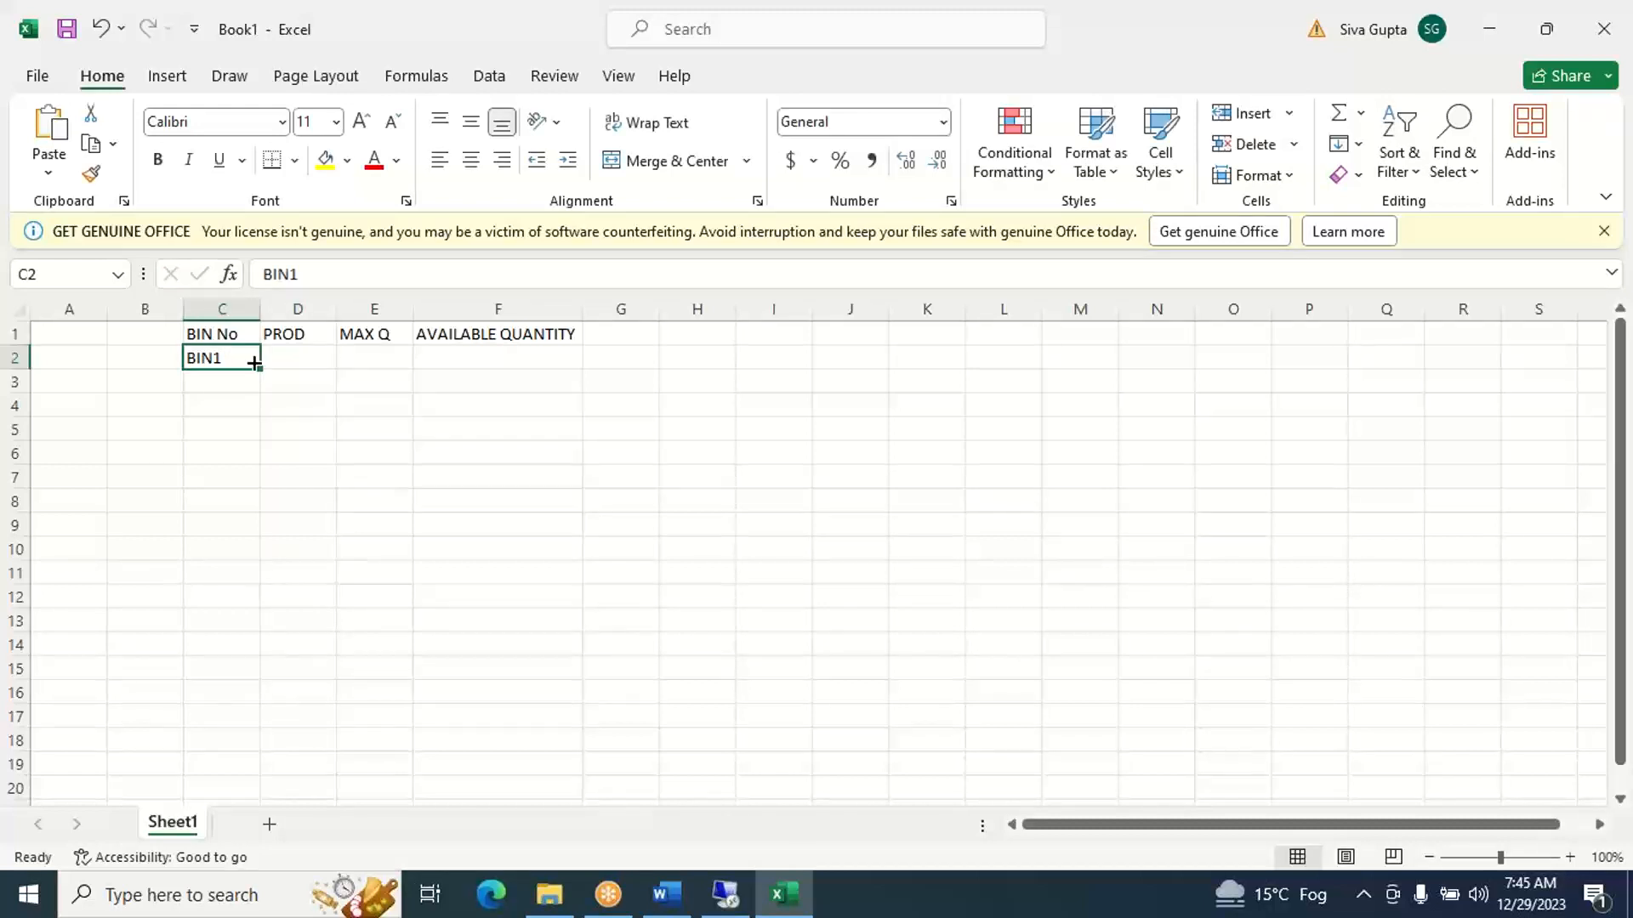
{"action": "left_click_drag", "start_coordinate": [255, 364], "coordinate": [244, 771]}
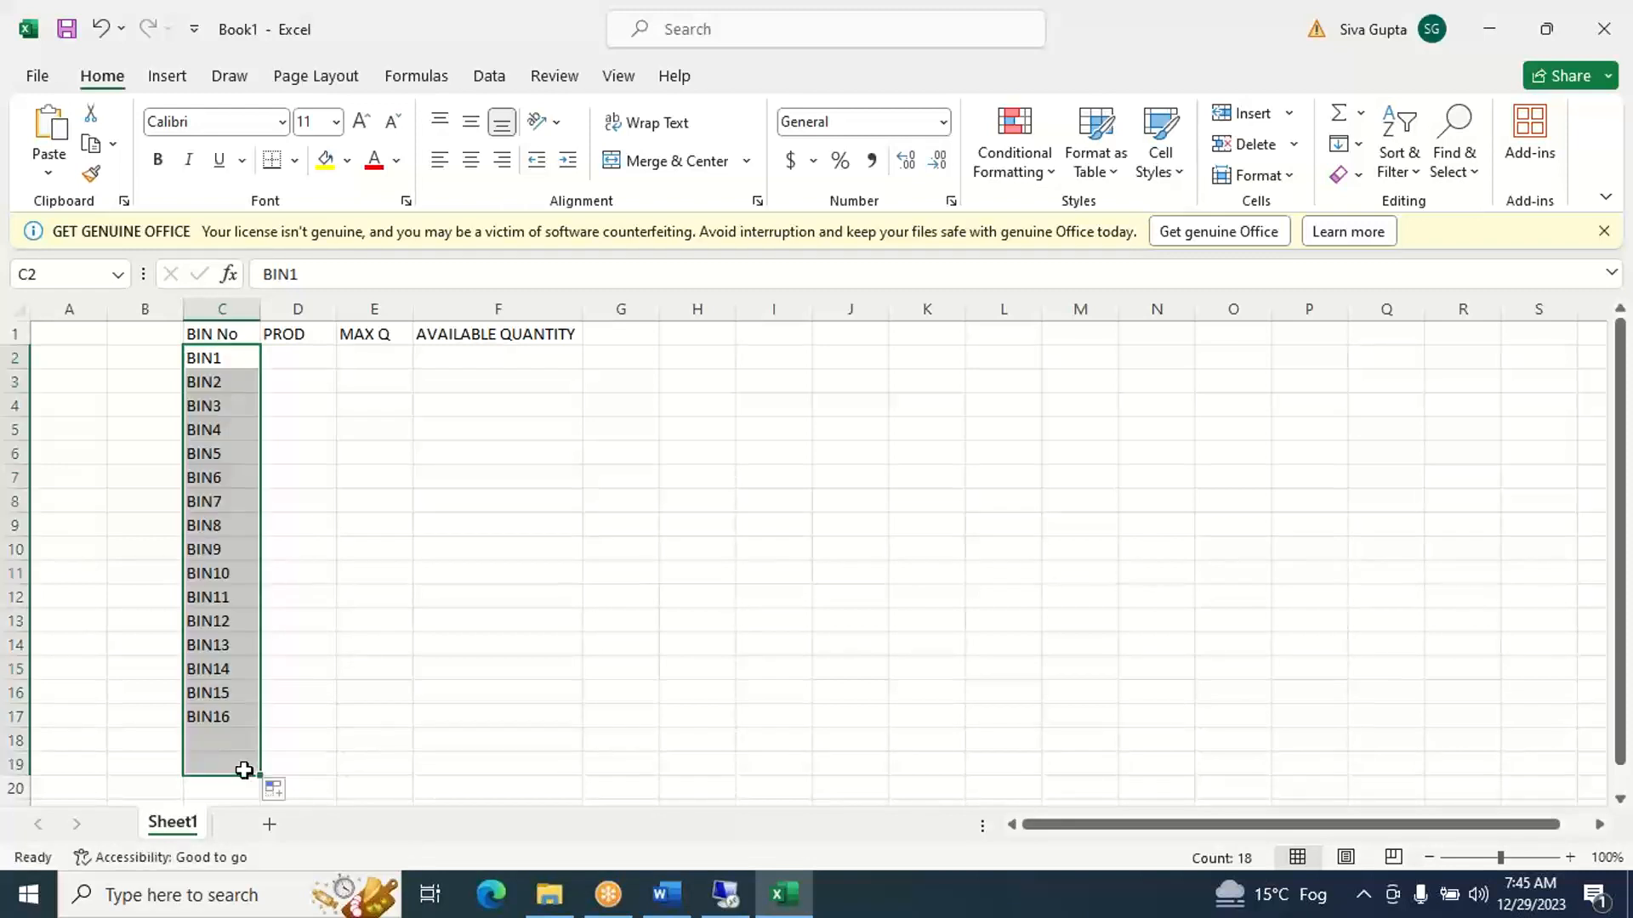
{"action": "left_click", "coordinate": [389, 685]}
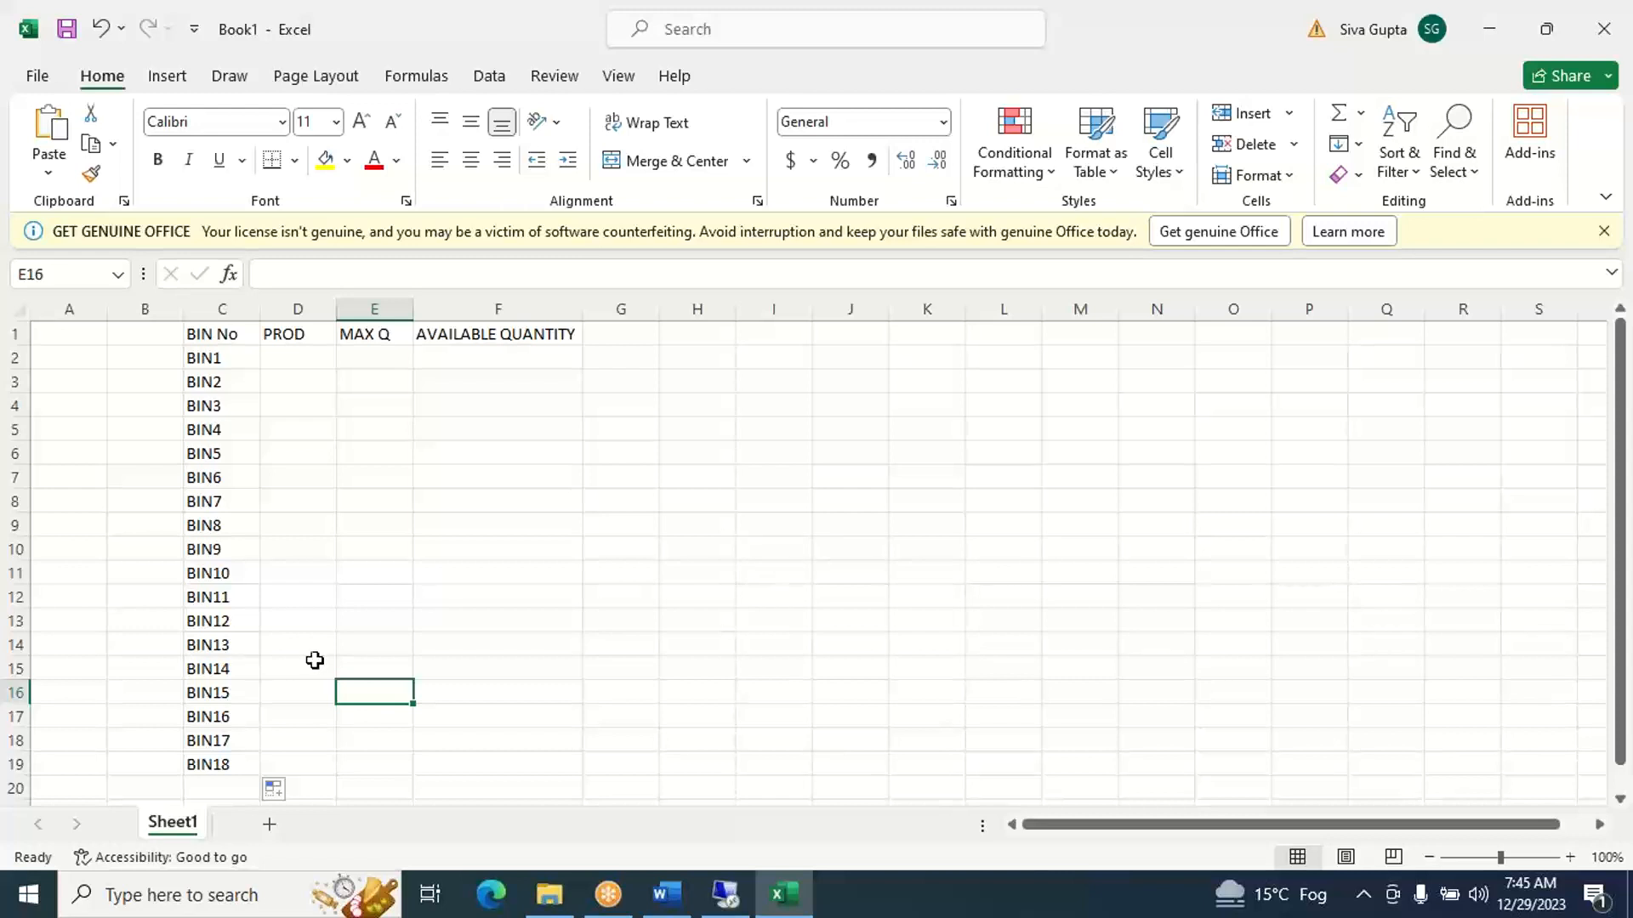
- Add a sample receipt in row 2 with date 1-Jan in K2, product PROD1 in L2 and quantity 10 in M2
{"action": "left_click", "coordinate": [928, 363]}
{"action": "type", "text": "JAN1"}
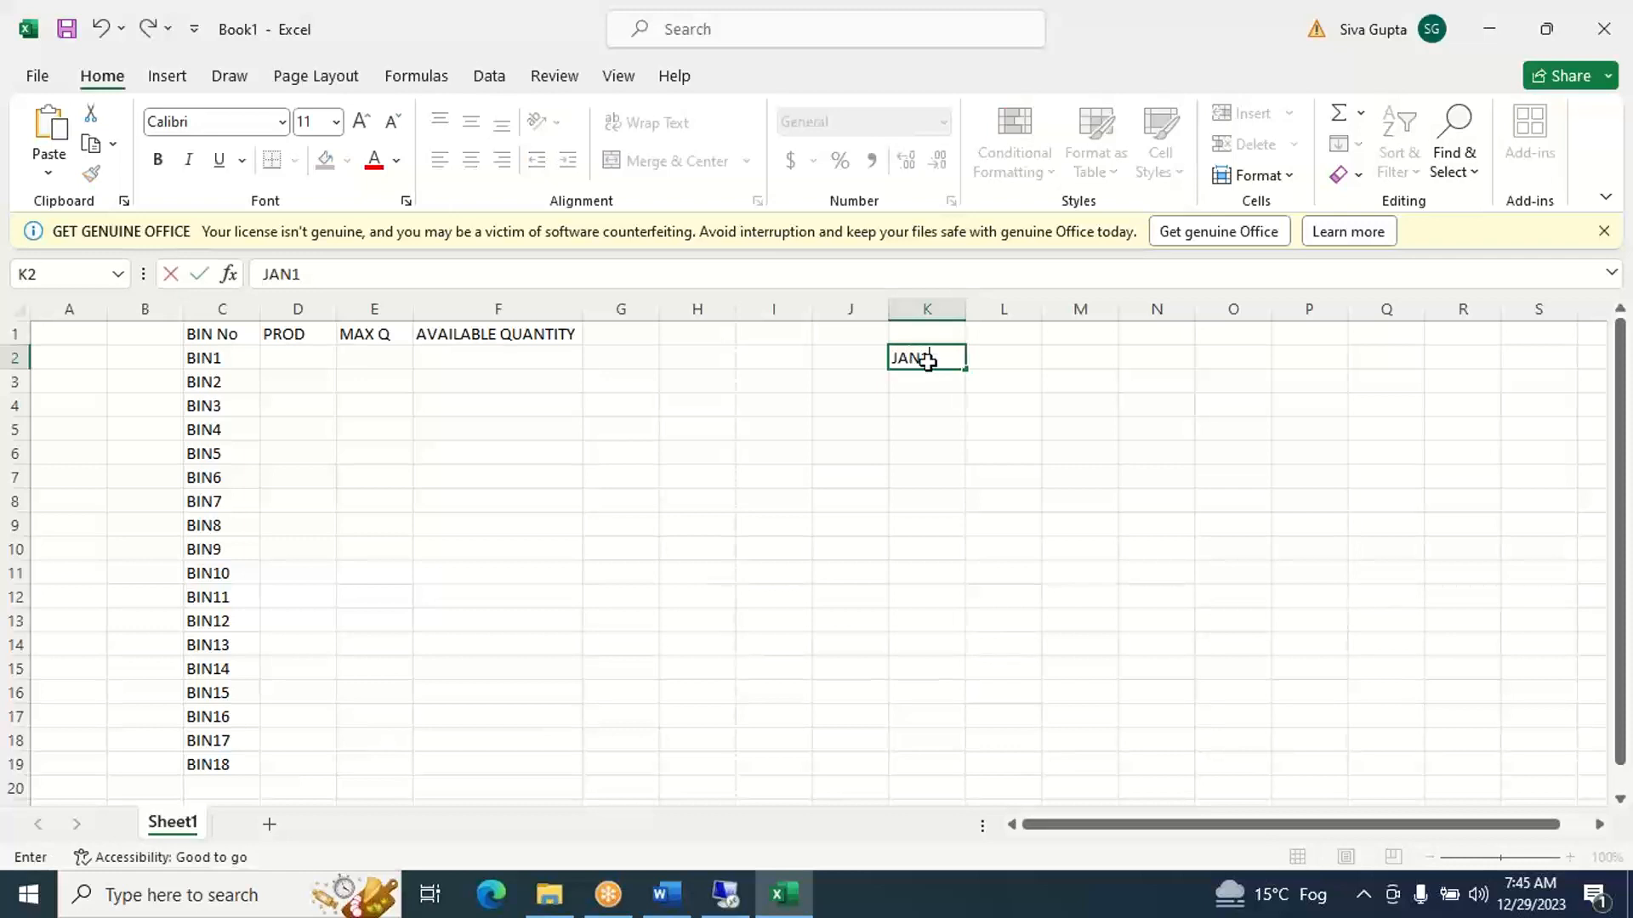
{"action": "key", "text": "Tab"}
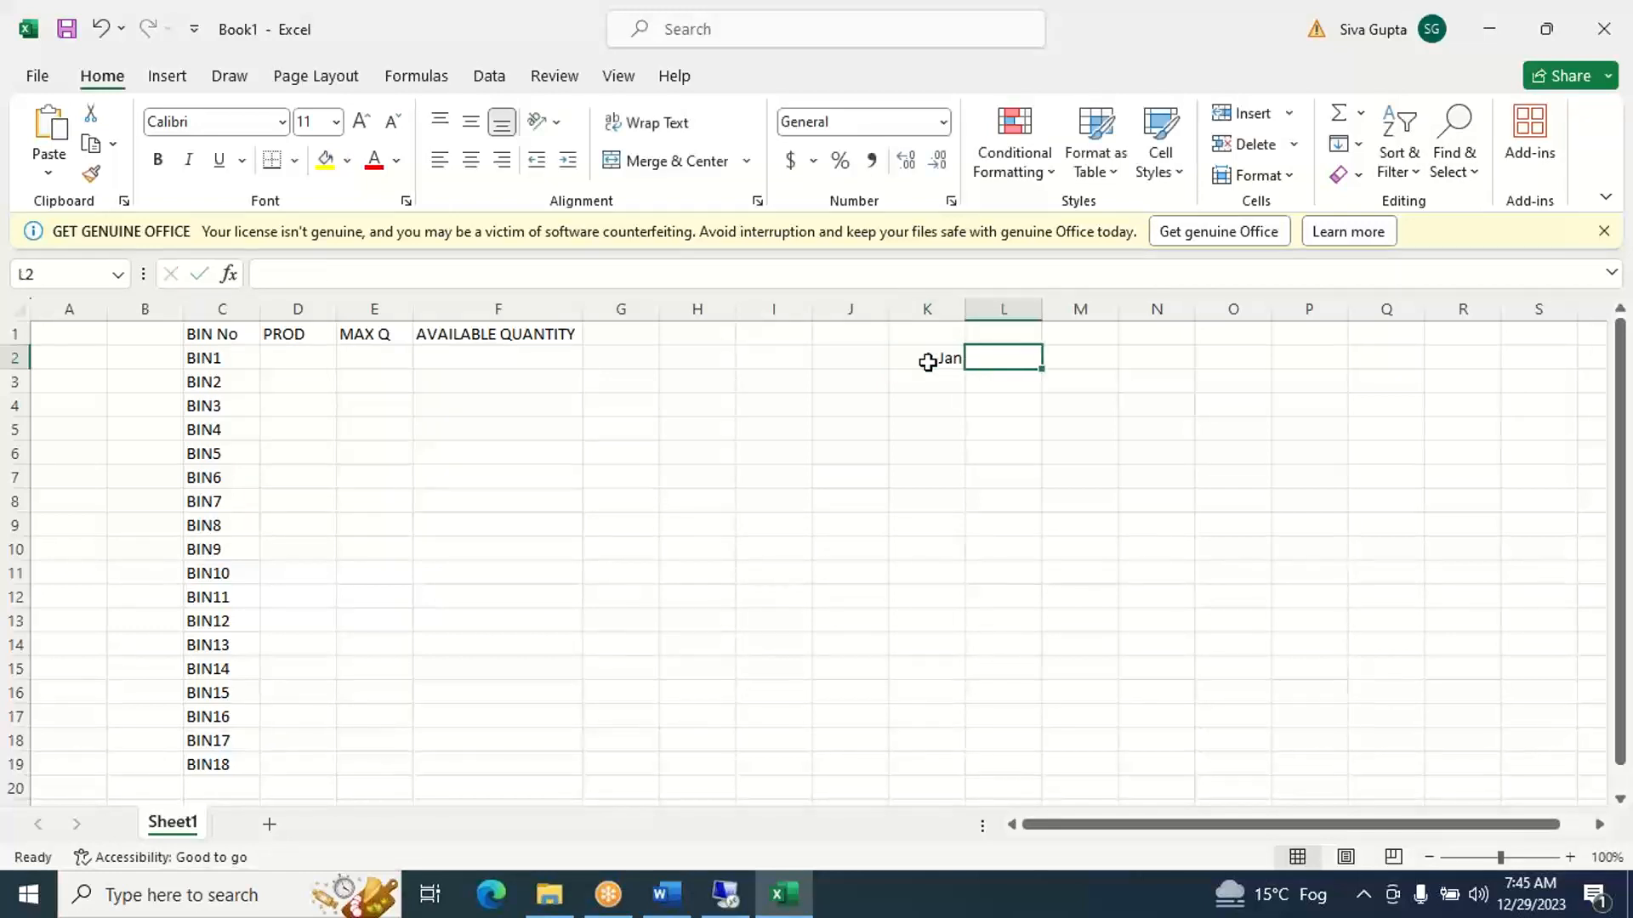
{"action": "type", "text": "PROD"}
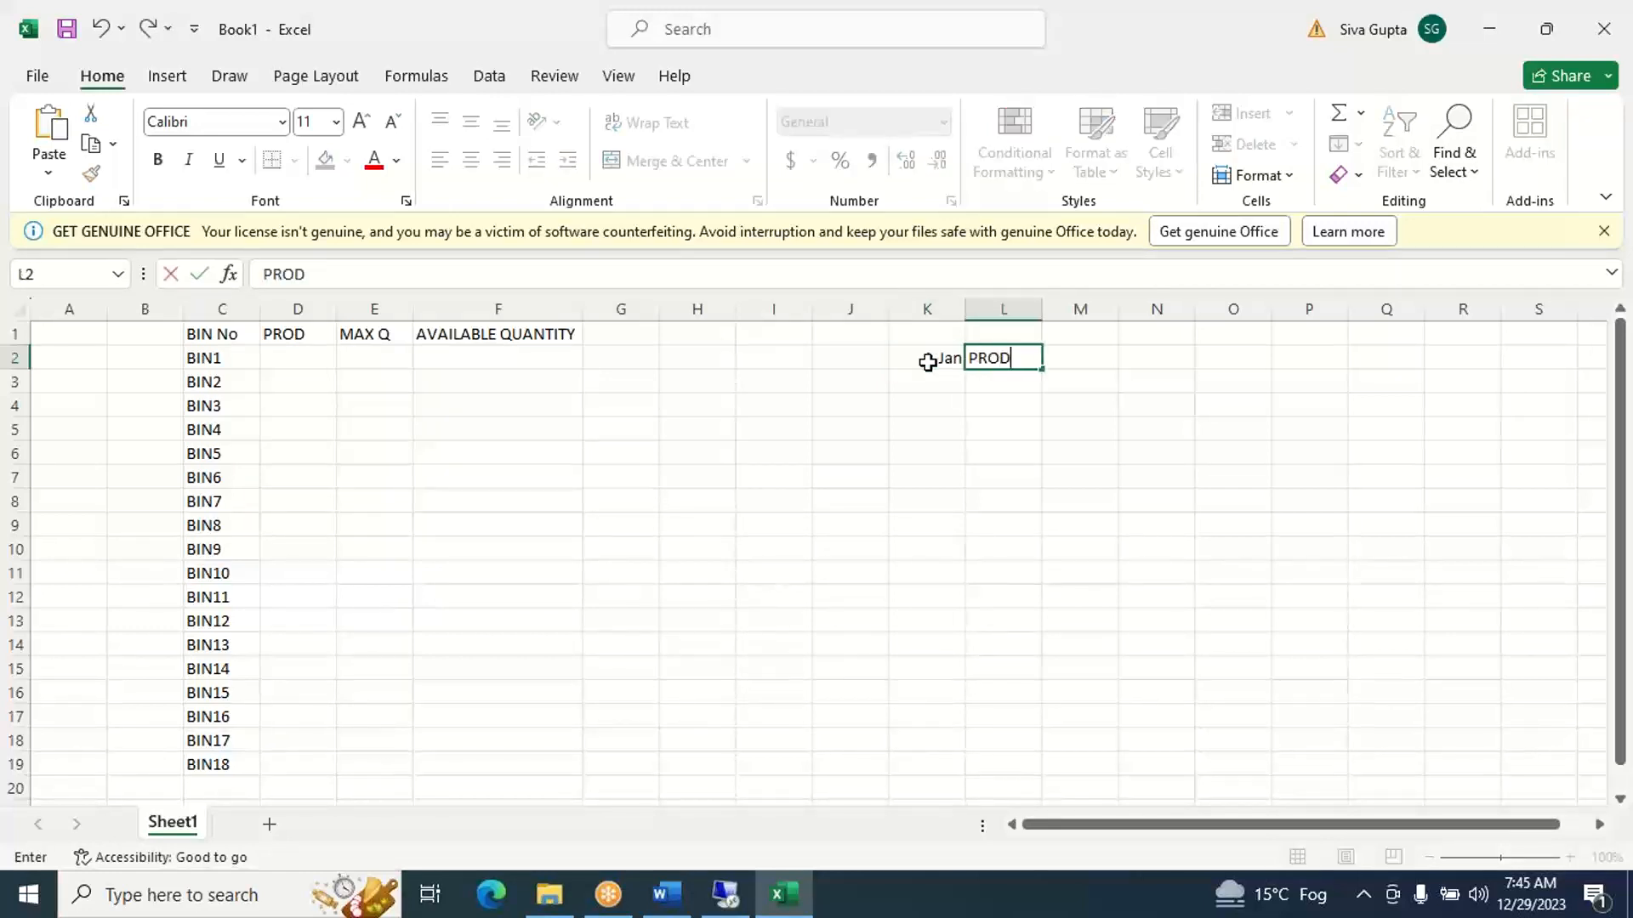
{"action": "type", "text": "1"}
{"action": "key", "text": "Tab"}
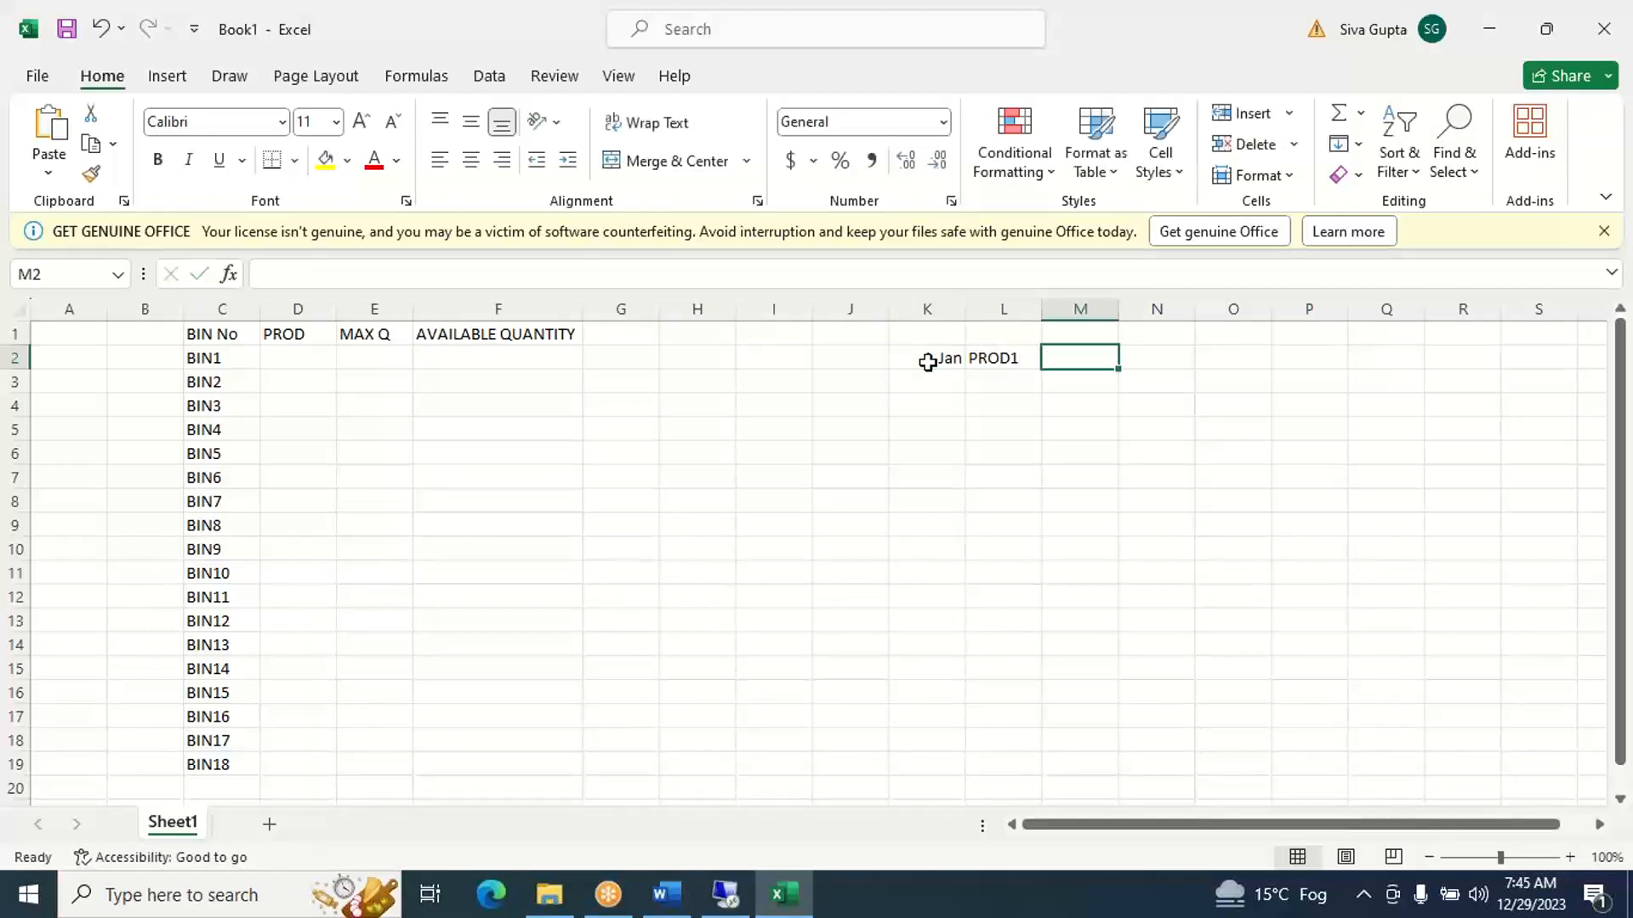
{"action": "type", "text": "10"}
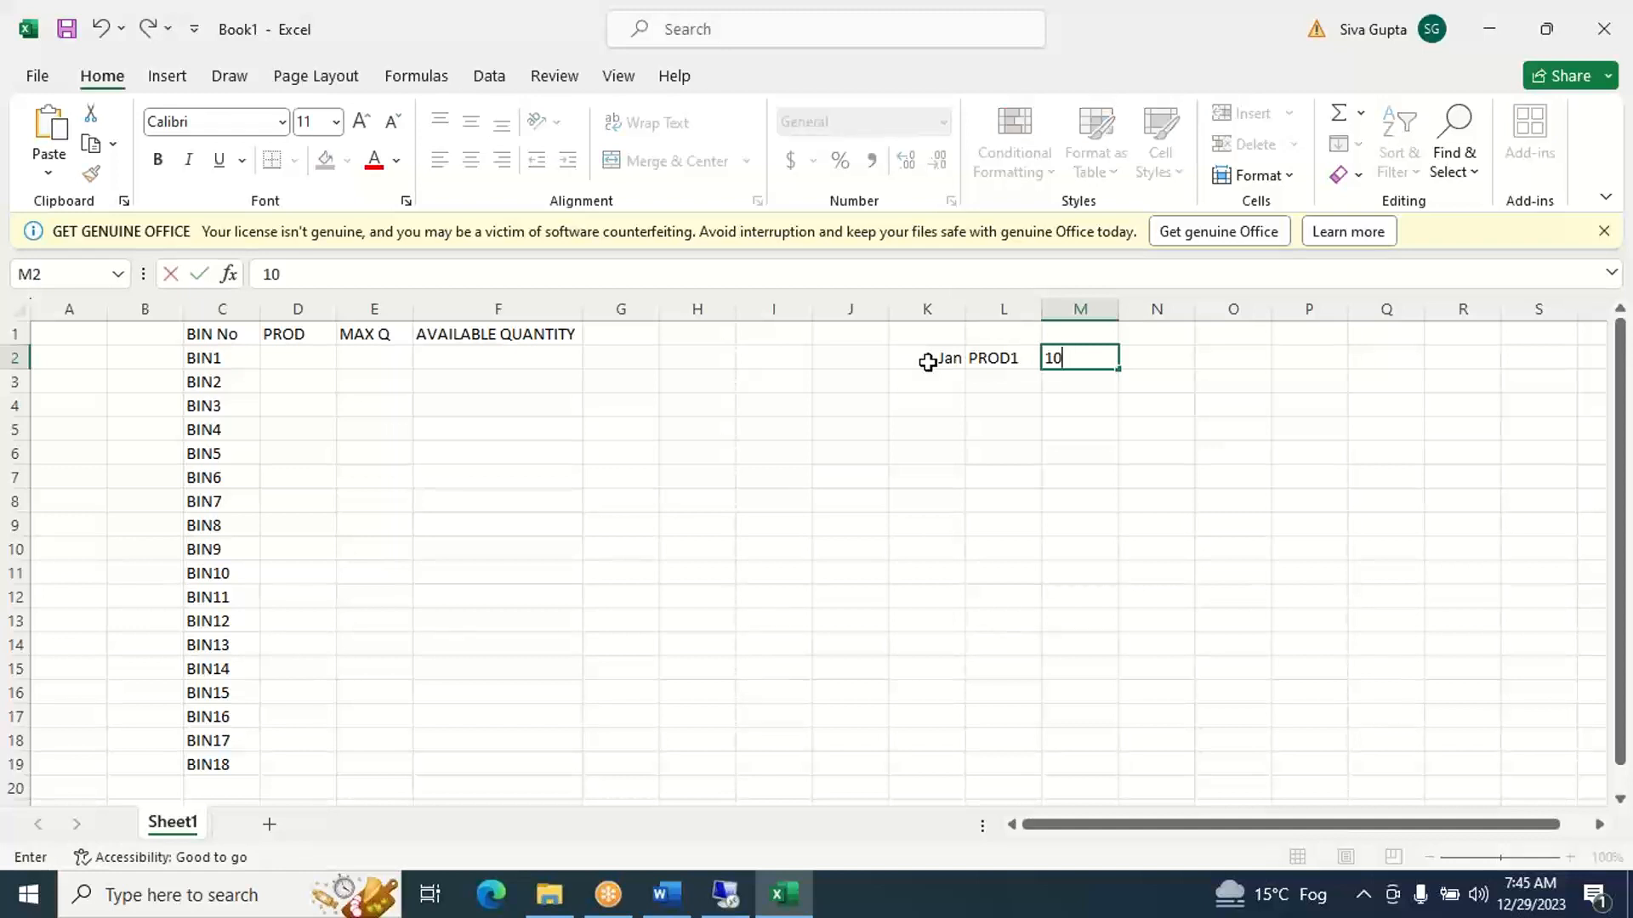
{"action": "key", "text": "Tab"}
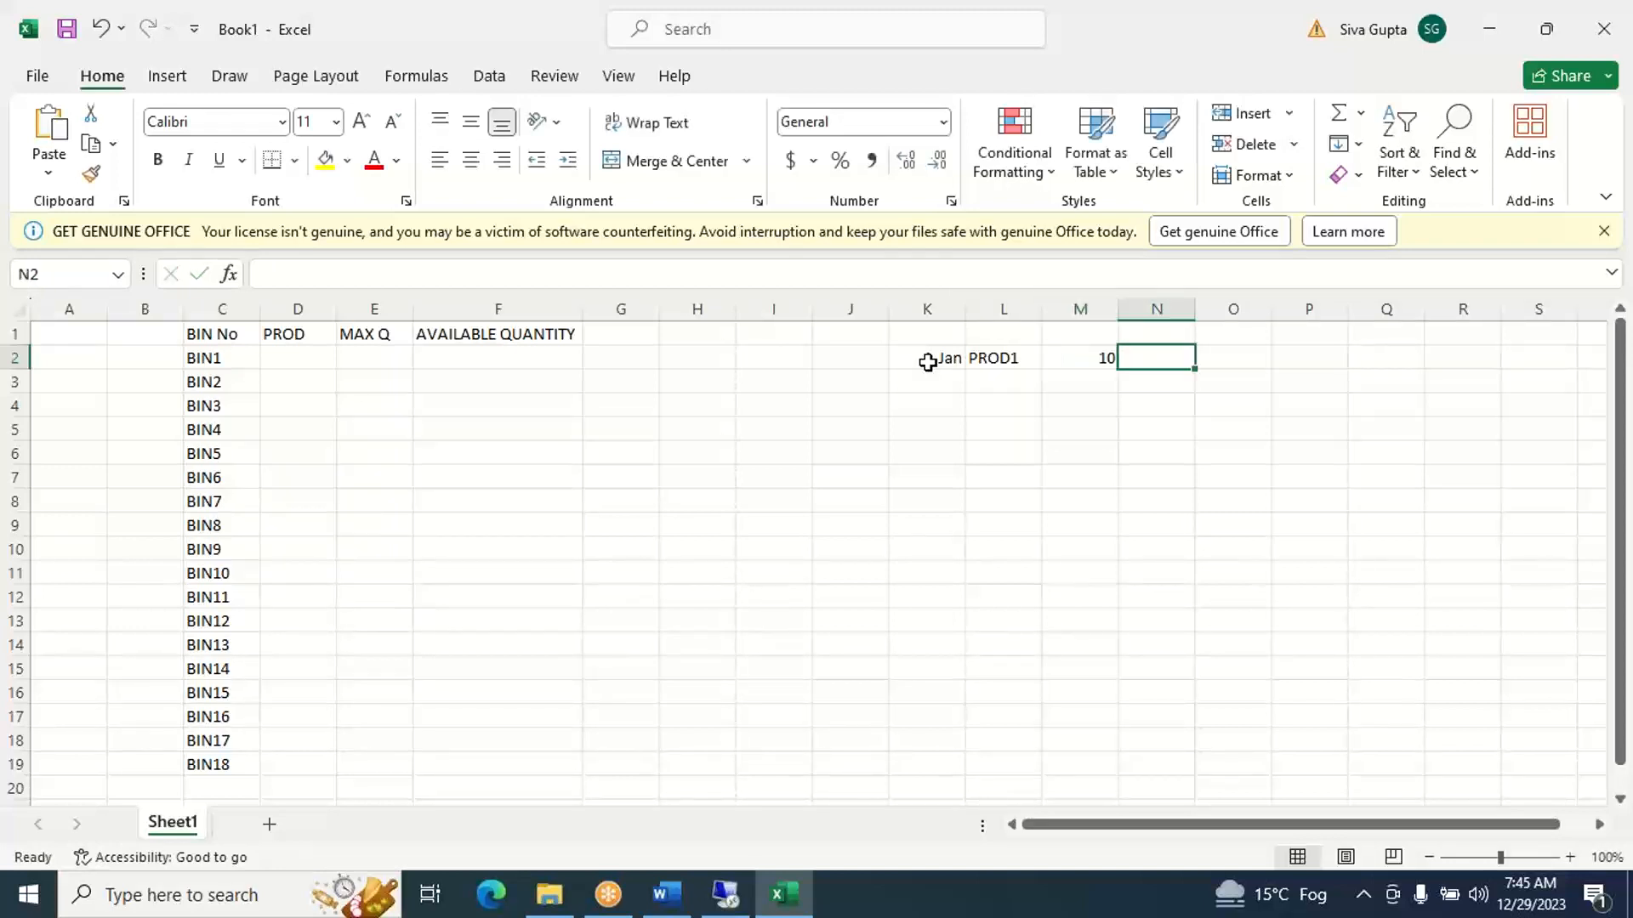
{"action": "key", "text": "Left"}
{"action": "key", "text": "Left"}
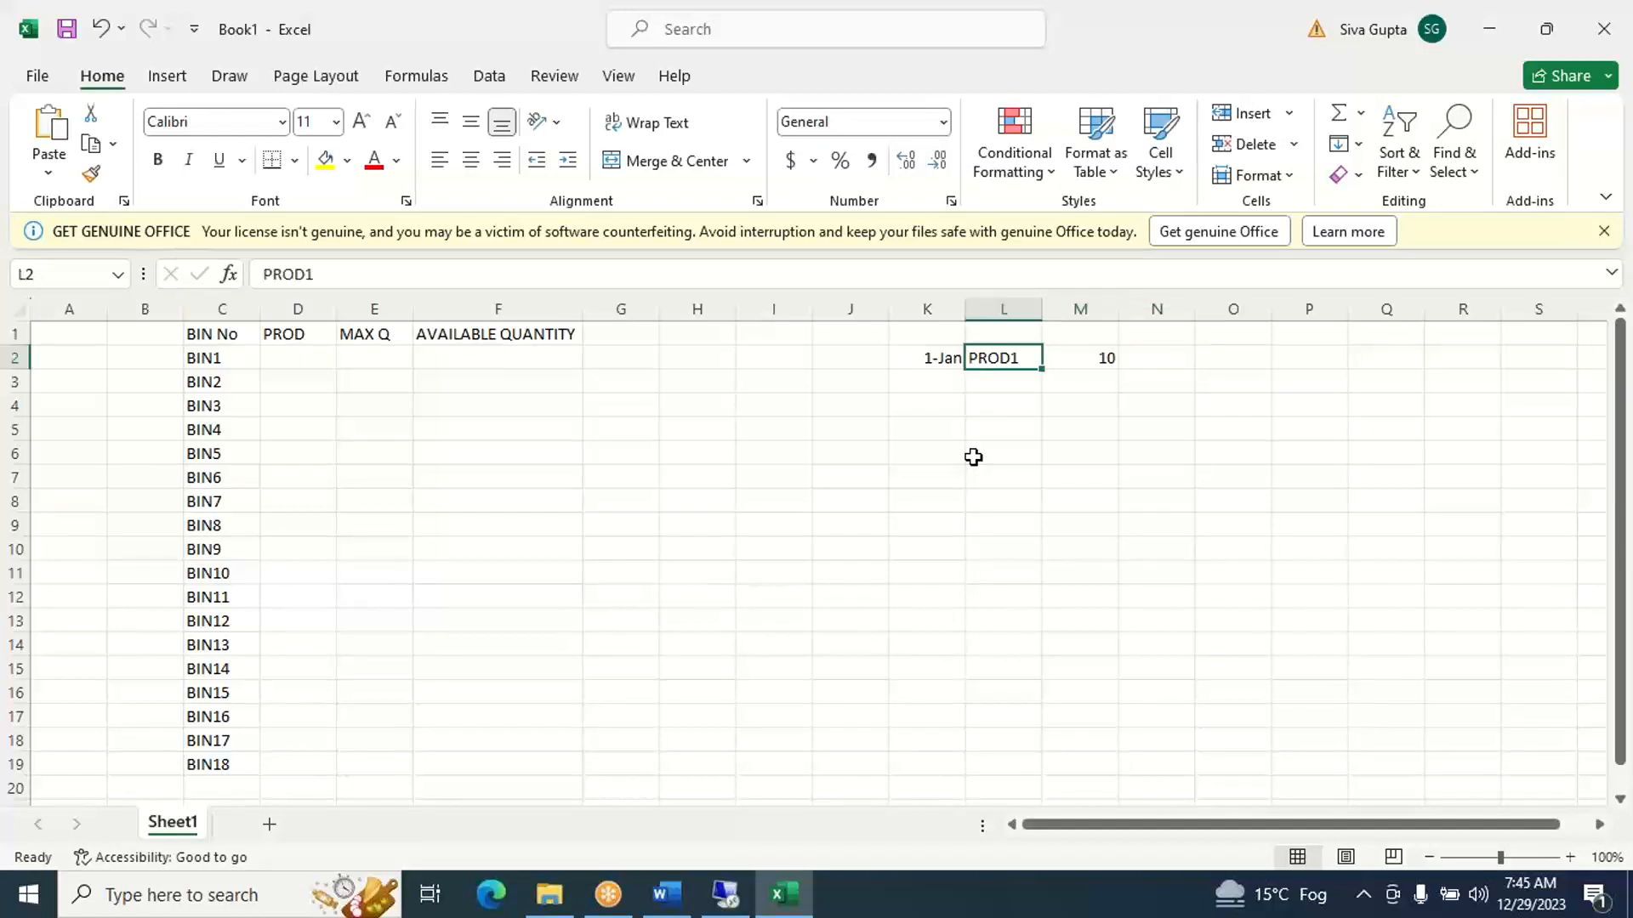
{"action": "key", "text": "Right"}
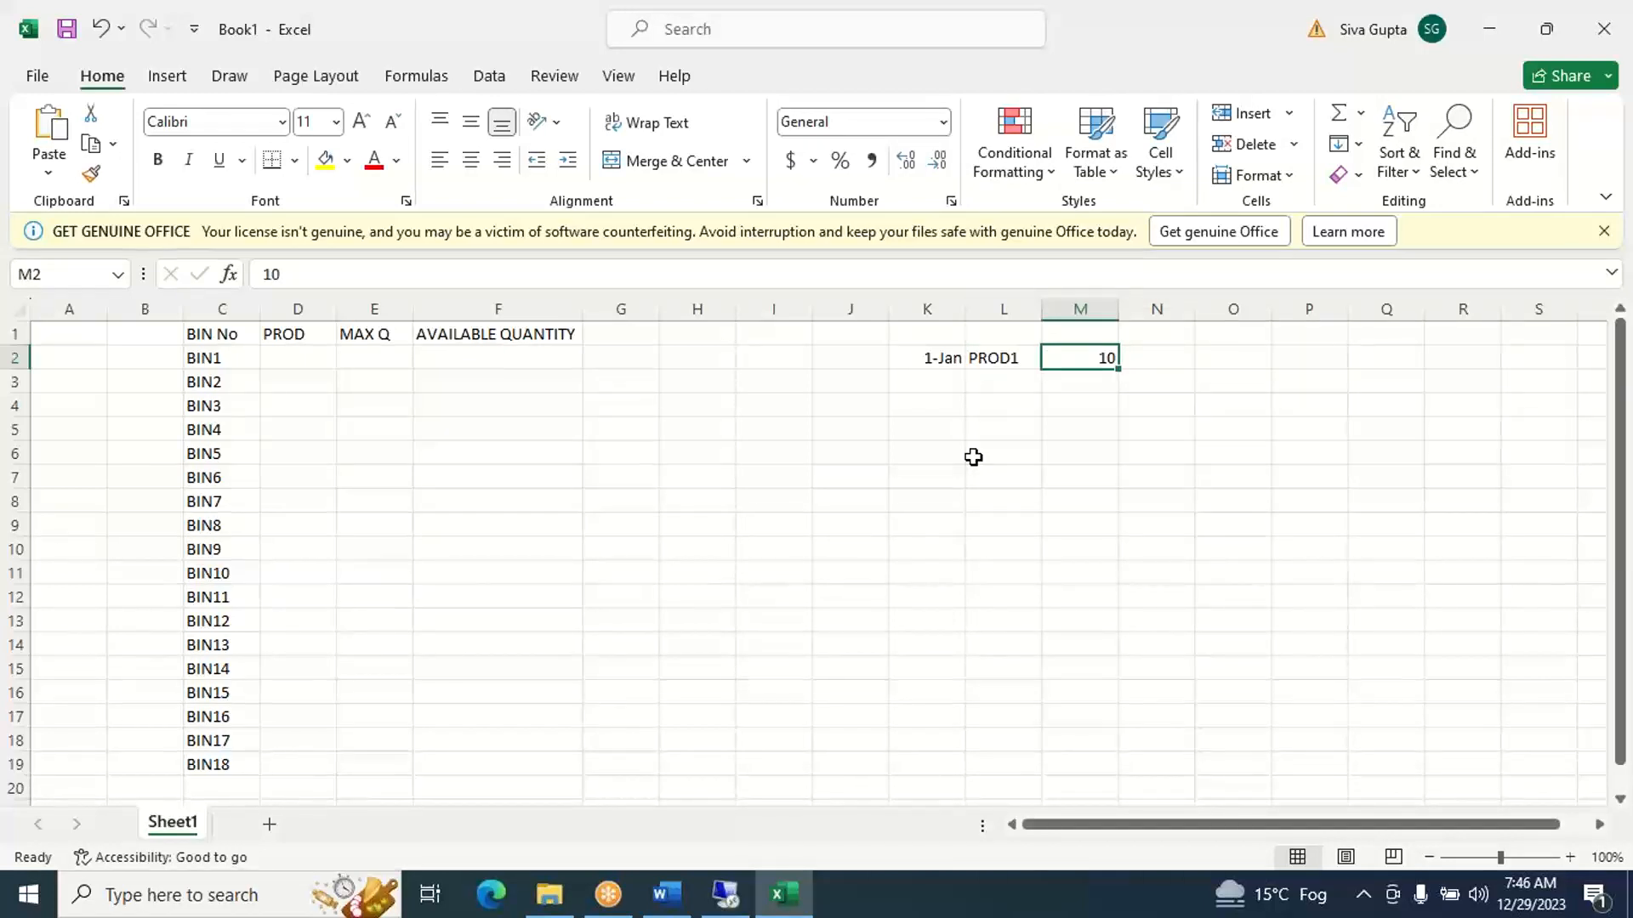
- Consult the Addition to Existing Stock / Empty Bin (NEXT) line in the Word notes and return to the PROD1 entry in Excel
{"action": "left_click", "coordinate": [662, 908]}
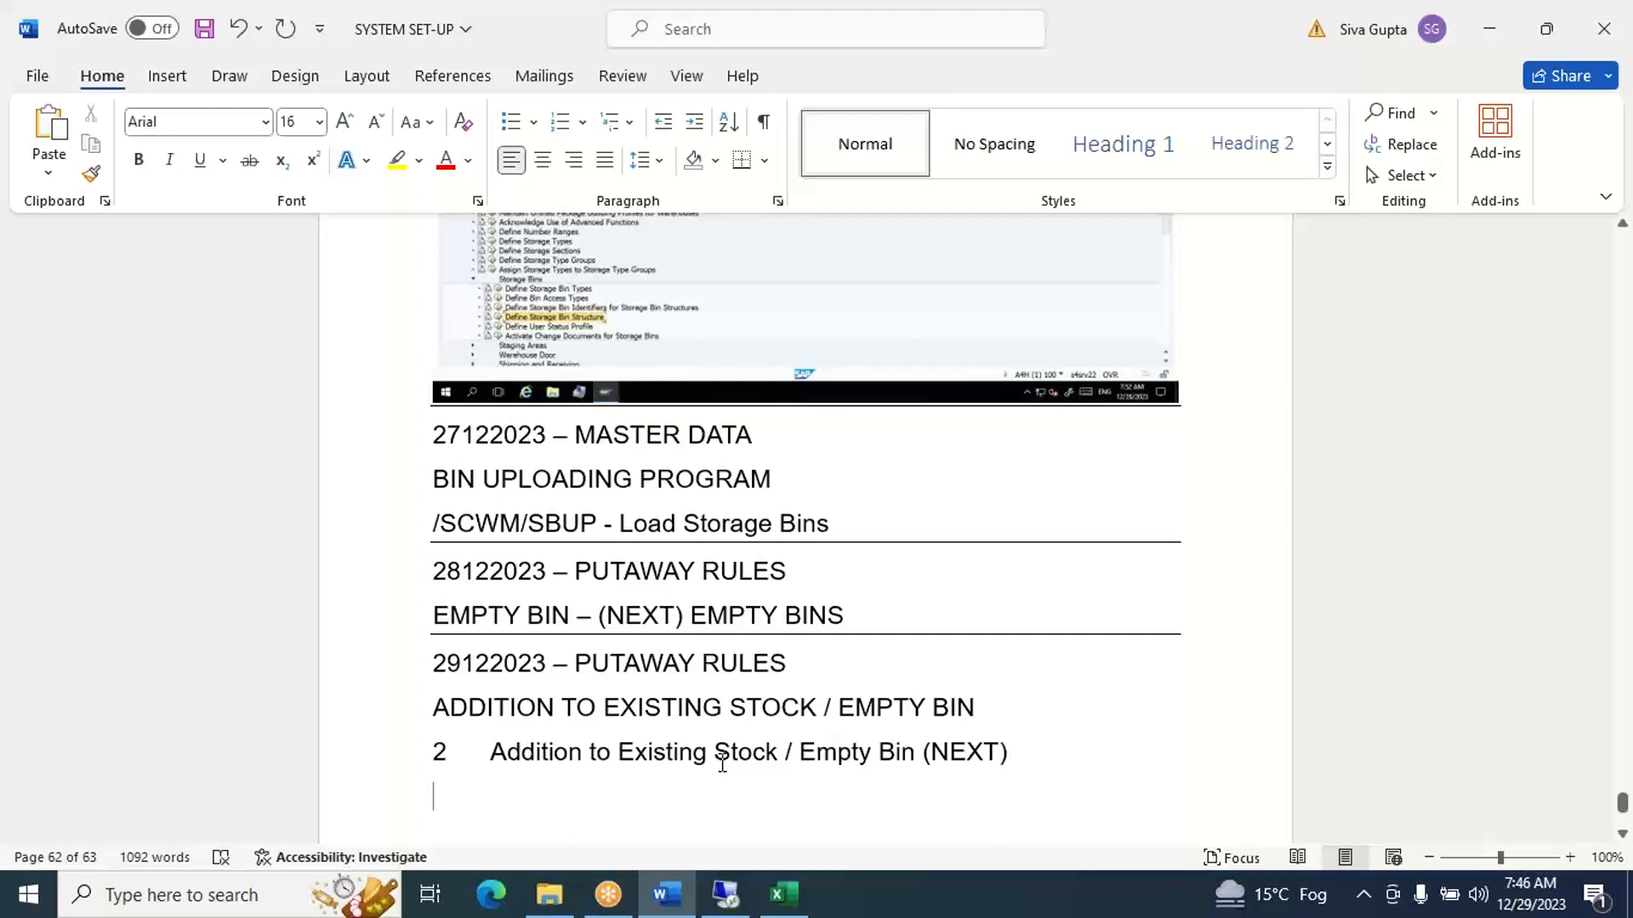
{"action": "left_click", "coordinate": [781, 906]}
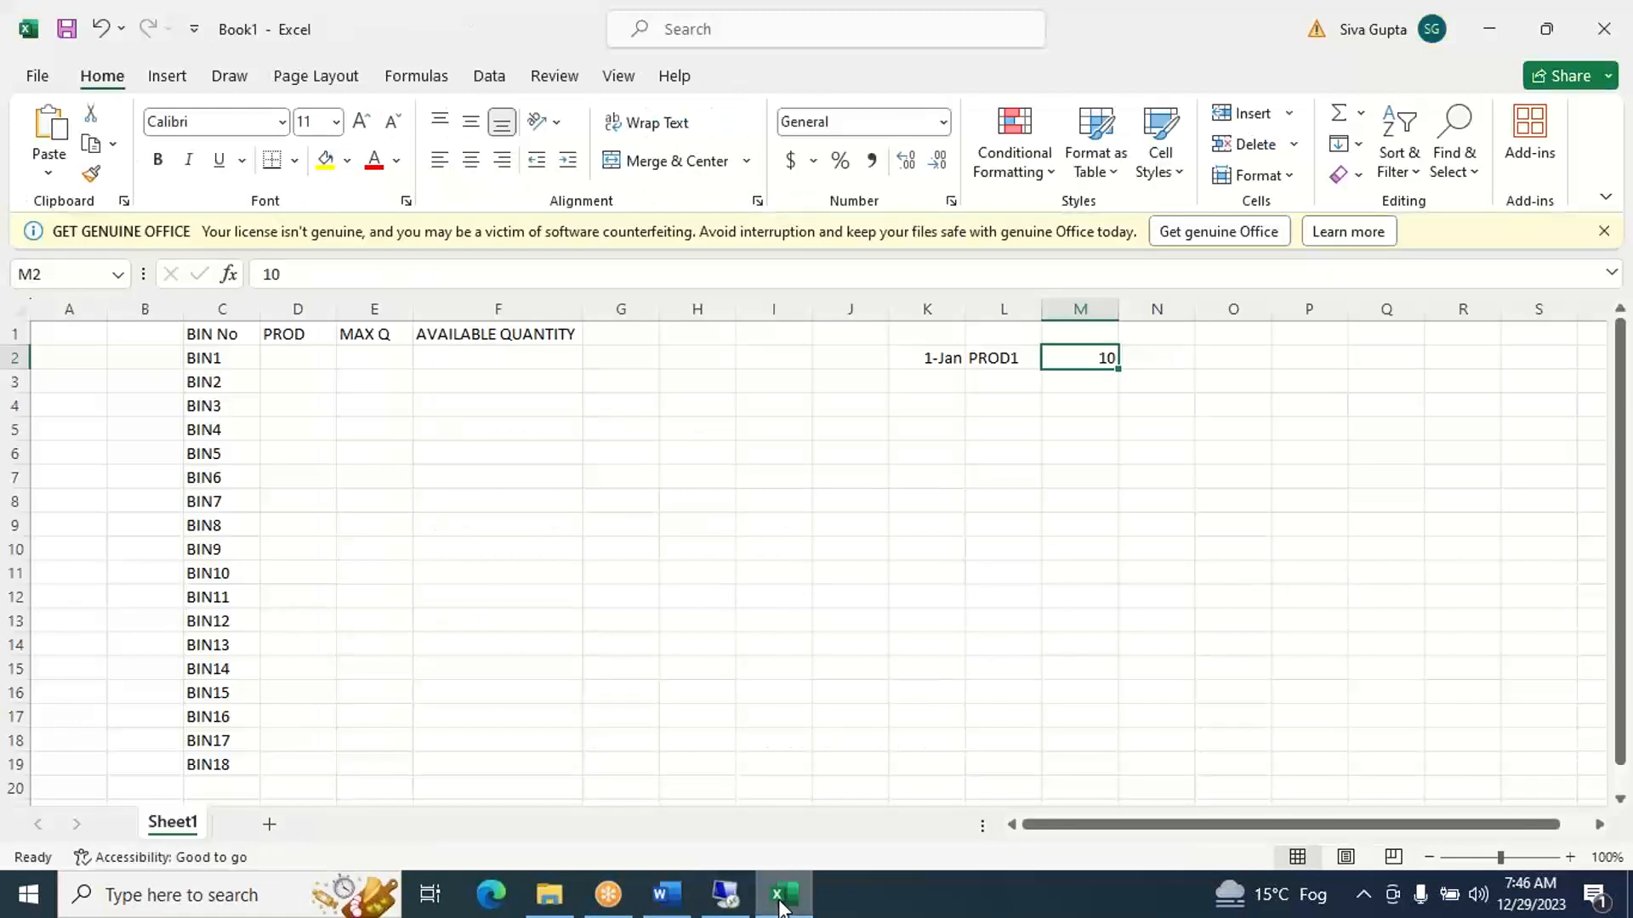
{"action": "left_click", "coordinate": [1013, 357]}
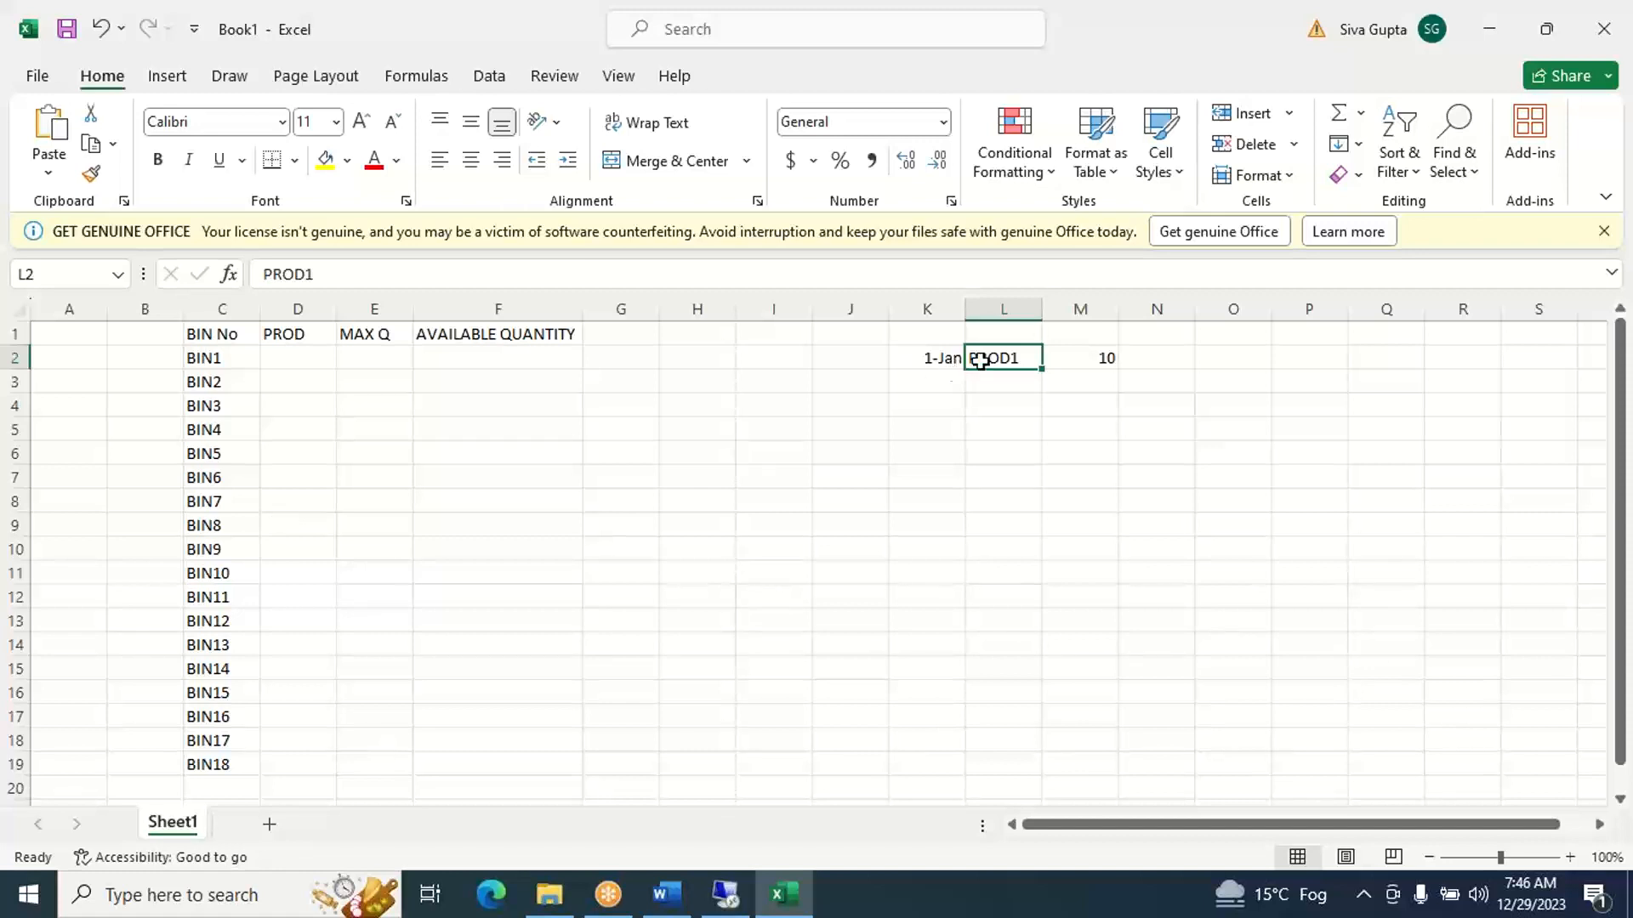
- Examine the PROD column beside BIN1 to BIN18 for existing stock of PROD1
{"action": "left_click", "coordinate": [280, 359]}
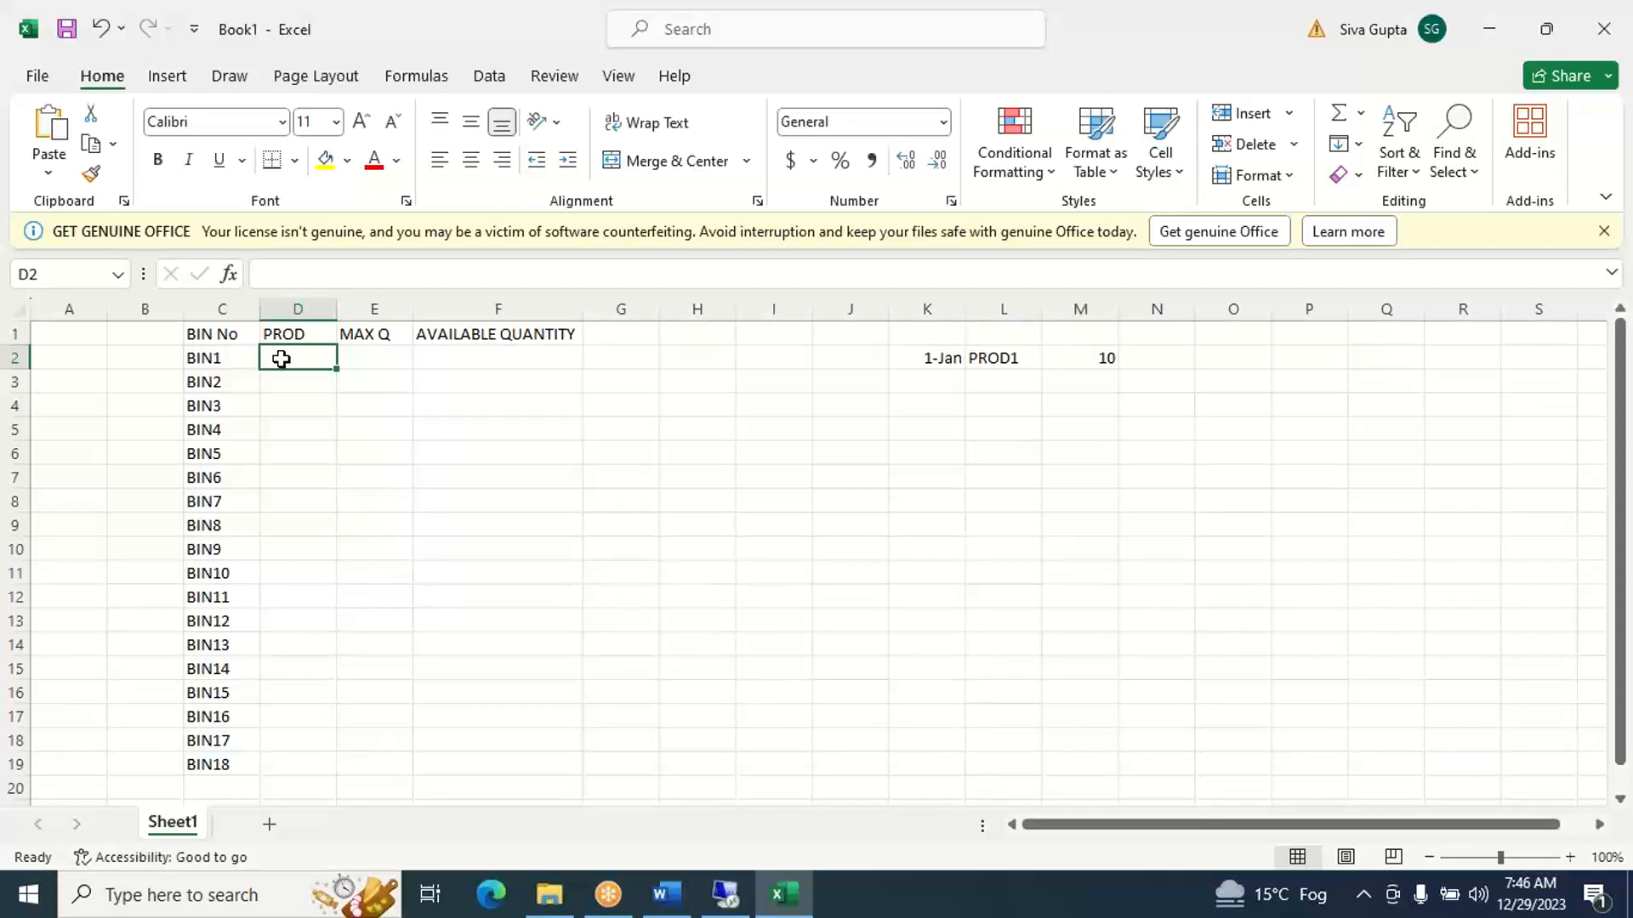
{"action": "key", "text": "Down"}
{"action": "key", "text": "Down"}
{"action": "key", "text": "Down"}
{"action": "key", "text": "Down"}
{"action": "key", "text": "Down"}
{"action": "key", "text": "Down"}
{"action": "key", "text": "Down"}
{"action": "key", "text": "Down"}
{"action": "key", "text": "Down"}
{"action": "key", "text": "Down"}
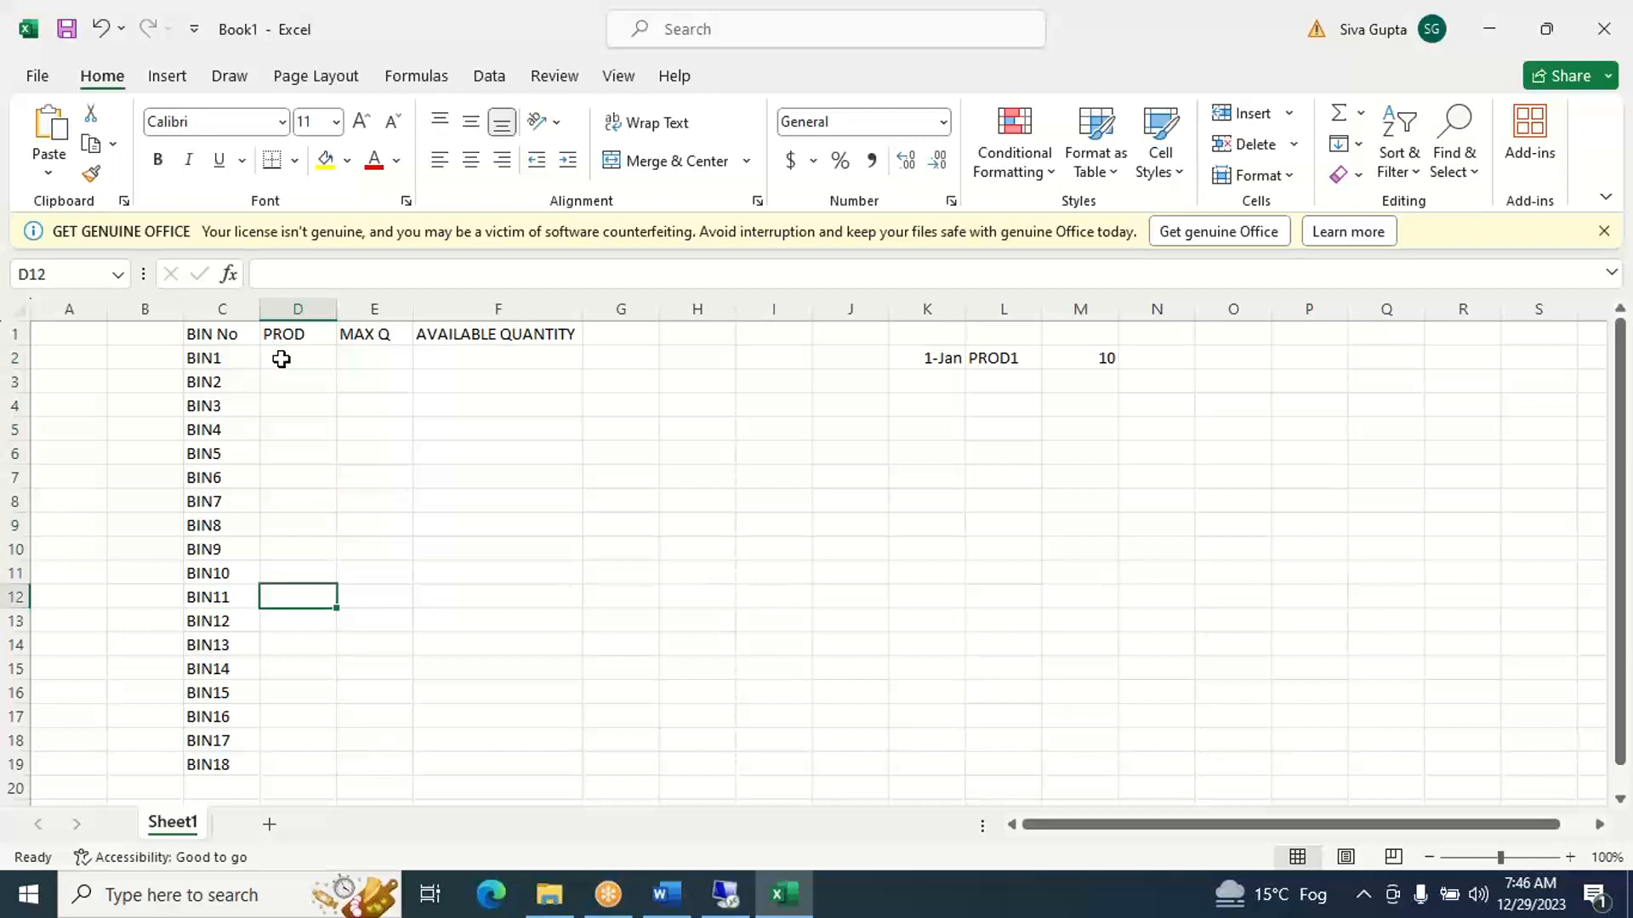
{"action": "key", "text": "Down"}
{"action": "key", "text": "Down"}
{"action": "key", "text": "Down"}
{"action": "key", "text": "Down"}
{"action": "key", "text": "Down"}
{"action": "key", "text": "Down"}
{"action": "key", "text": "Down"}
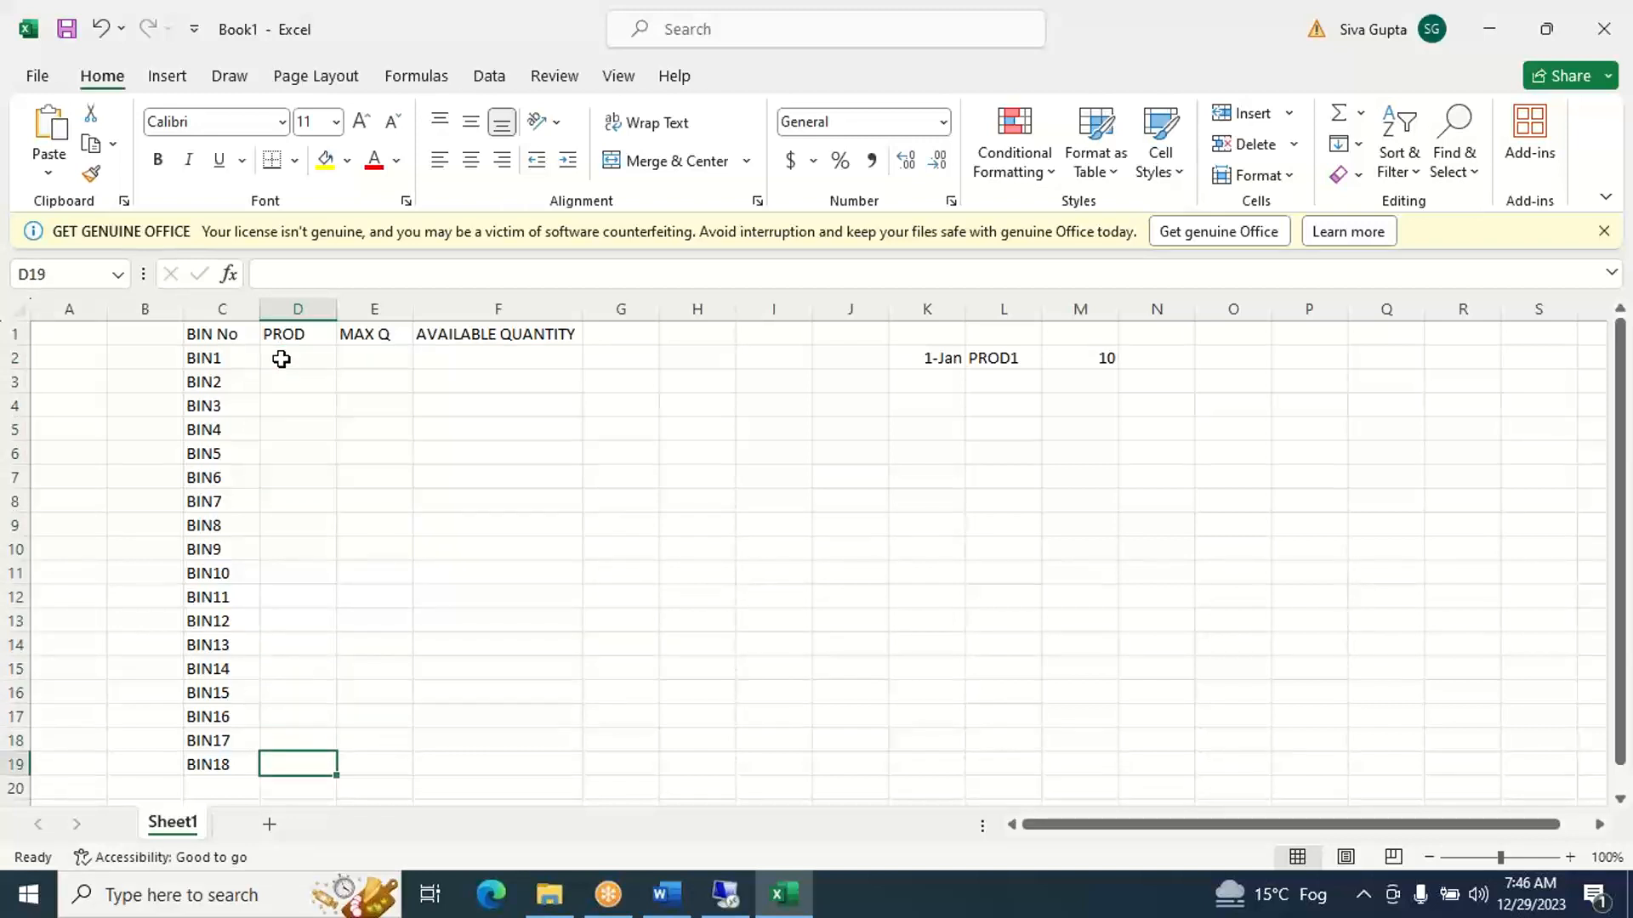
{"action": "key", "text": "Up"}
{"action": "key", "text": "Up"}
{"action": "key", "text": "Up"}
{"action": "key", "text": "Up"}
{"action": "key", "text": "Up"}
{"action": "key", "text": "Up"}
{"action": "key", "text": "Up"}
{"action": "key", "text": "Up"}
{"action": "key", "text": "Up"}
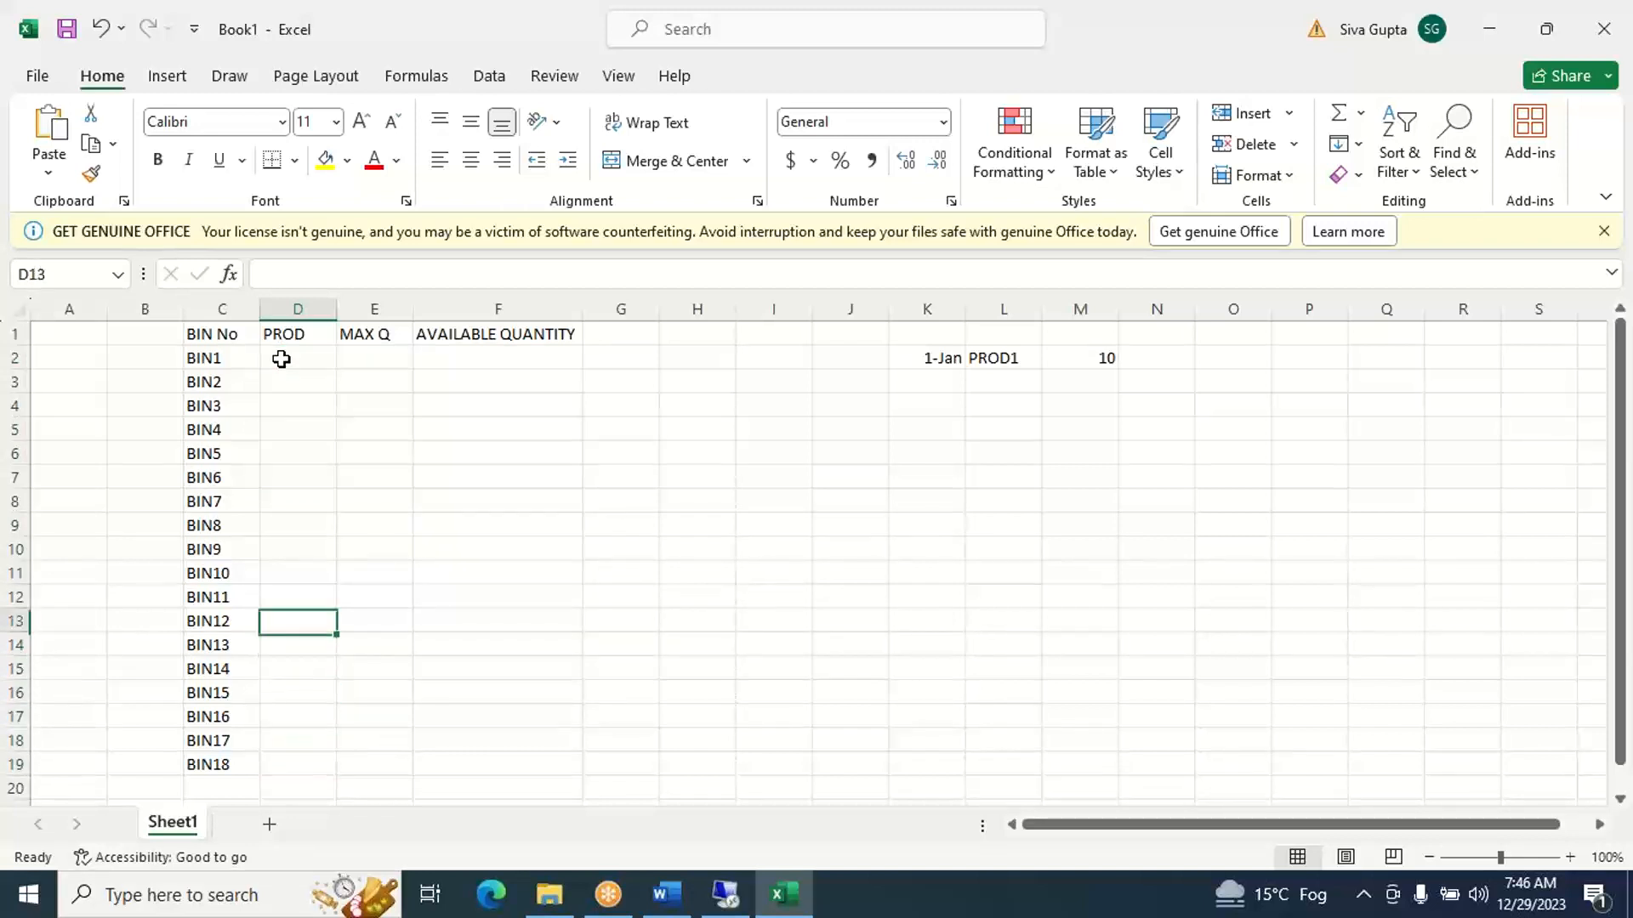
{"action": "key", "text": "Up"}
{"action": "key", "text": "Up"}
{"action": "key", "text": "Up"}
{"action": "key", "text": "Up"}
{"action": "key", "text": "Up"}
{"action": "key", "text": "Up"}
{"action": "key", "text": "Up"}
{"action": "key", "text": "Up"}
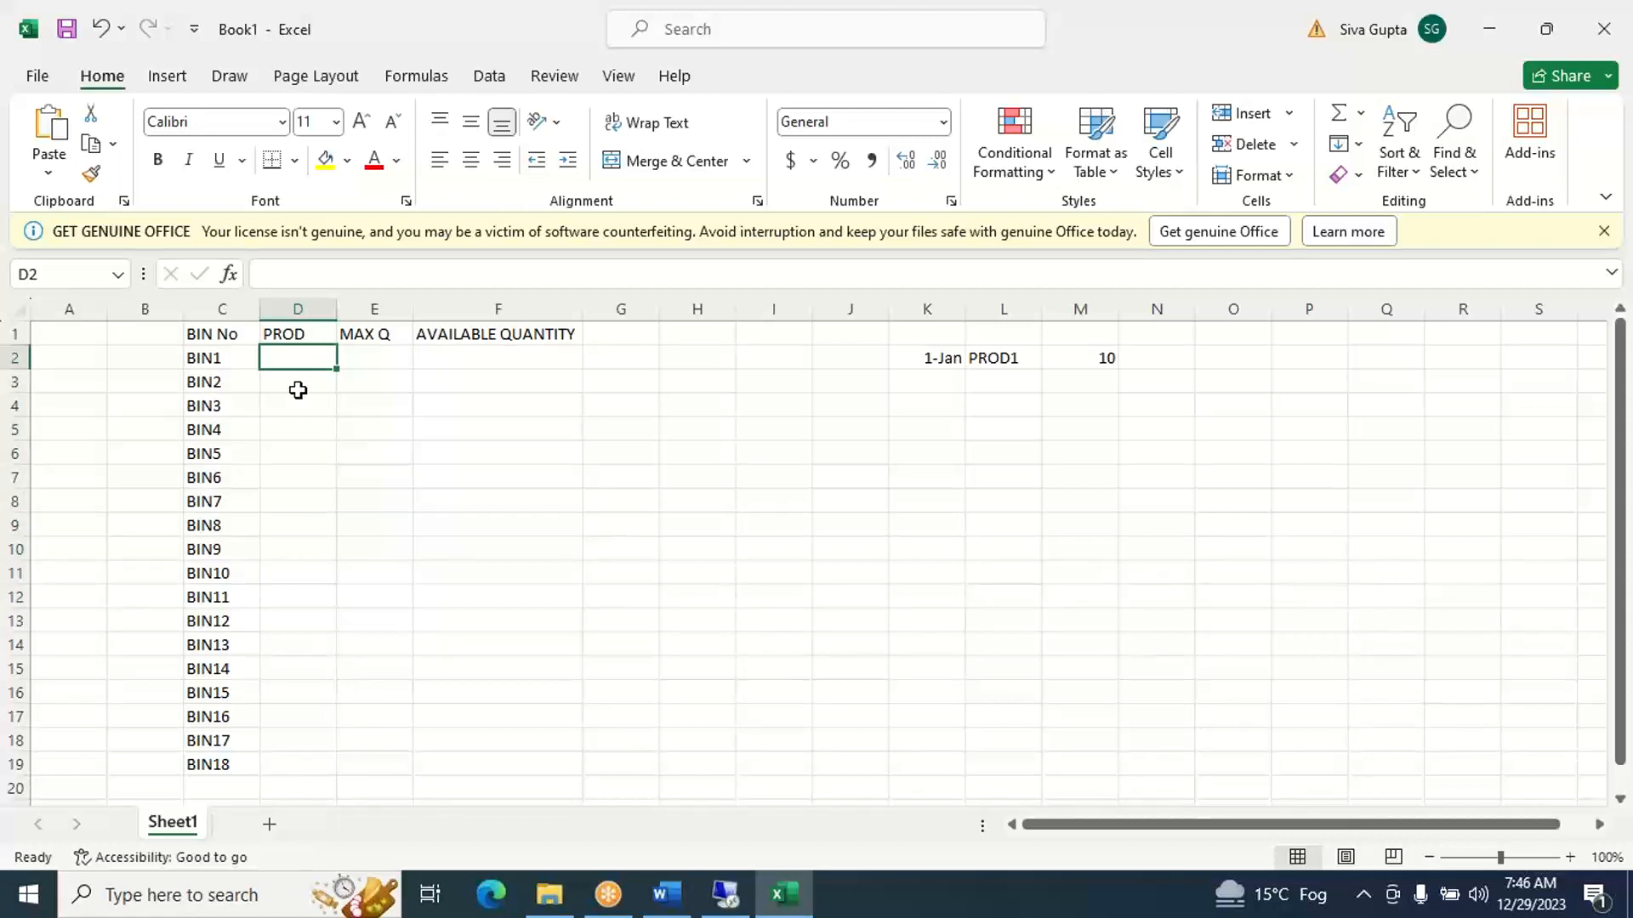
- Record PROD1 in cell D2 as the product in BIN1 and enter 10 as its available quantity in F2
{"action": "type", "text": "PROD"}
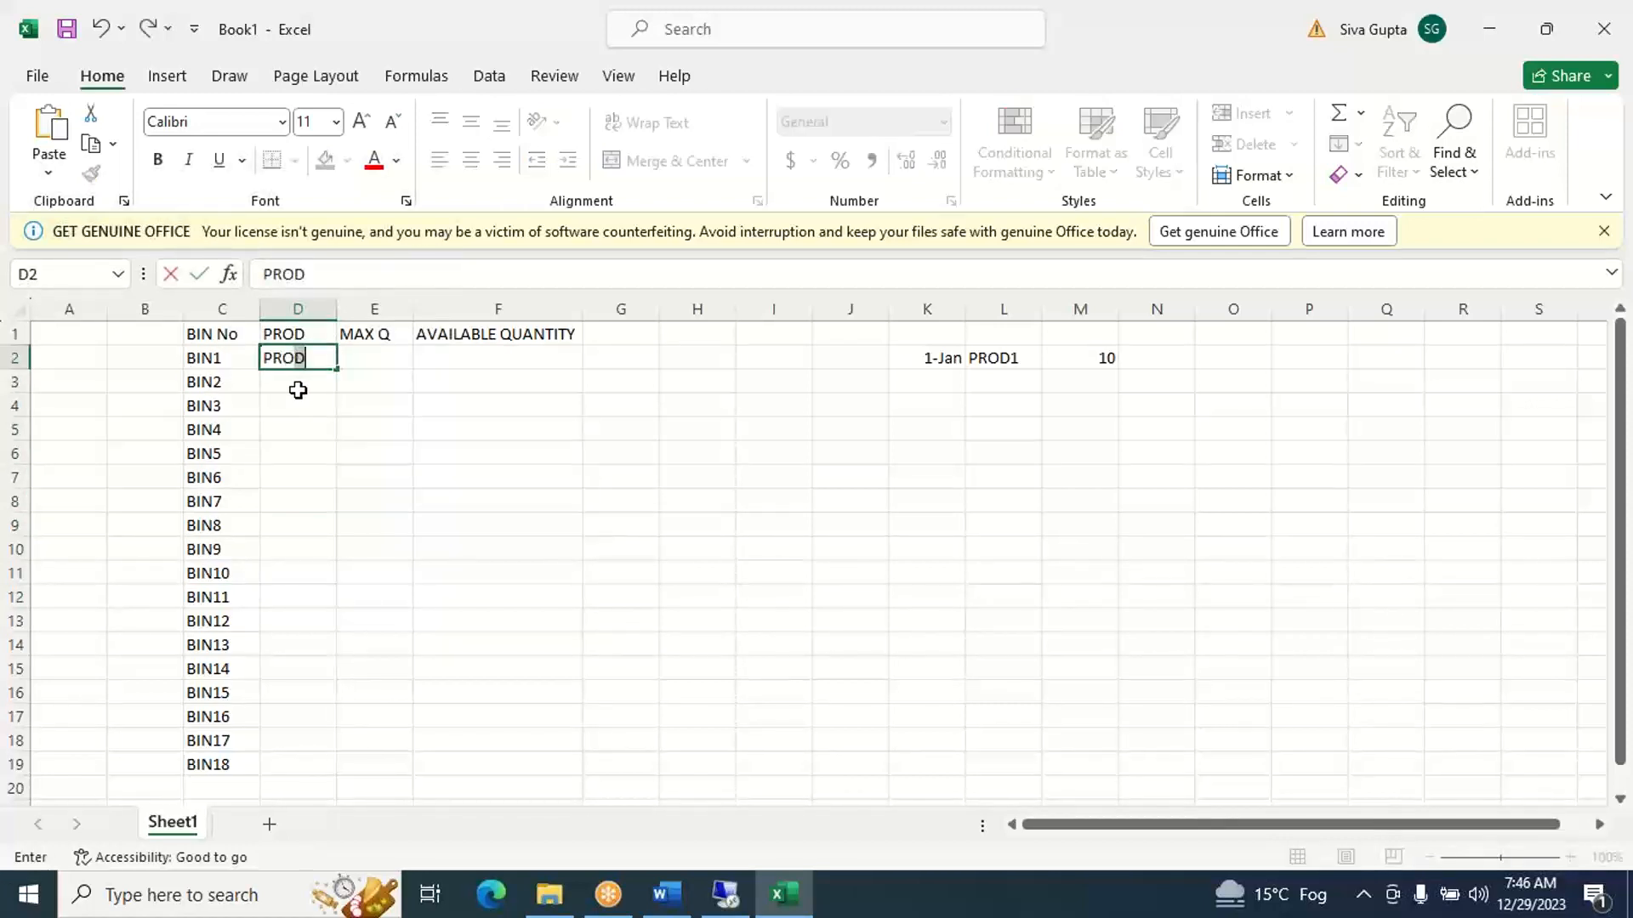
{"action": "type", "text": "1"}
{"action": "key", "text": "Tab"}
{"action": "key", "text": "Tab"}
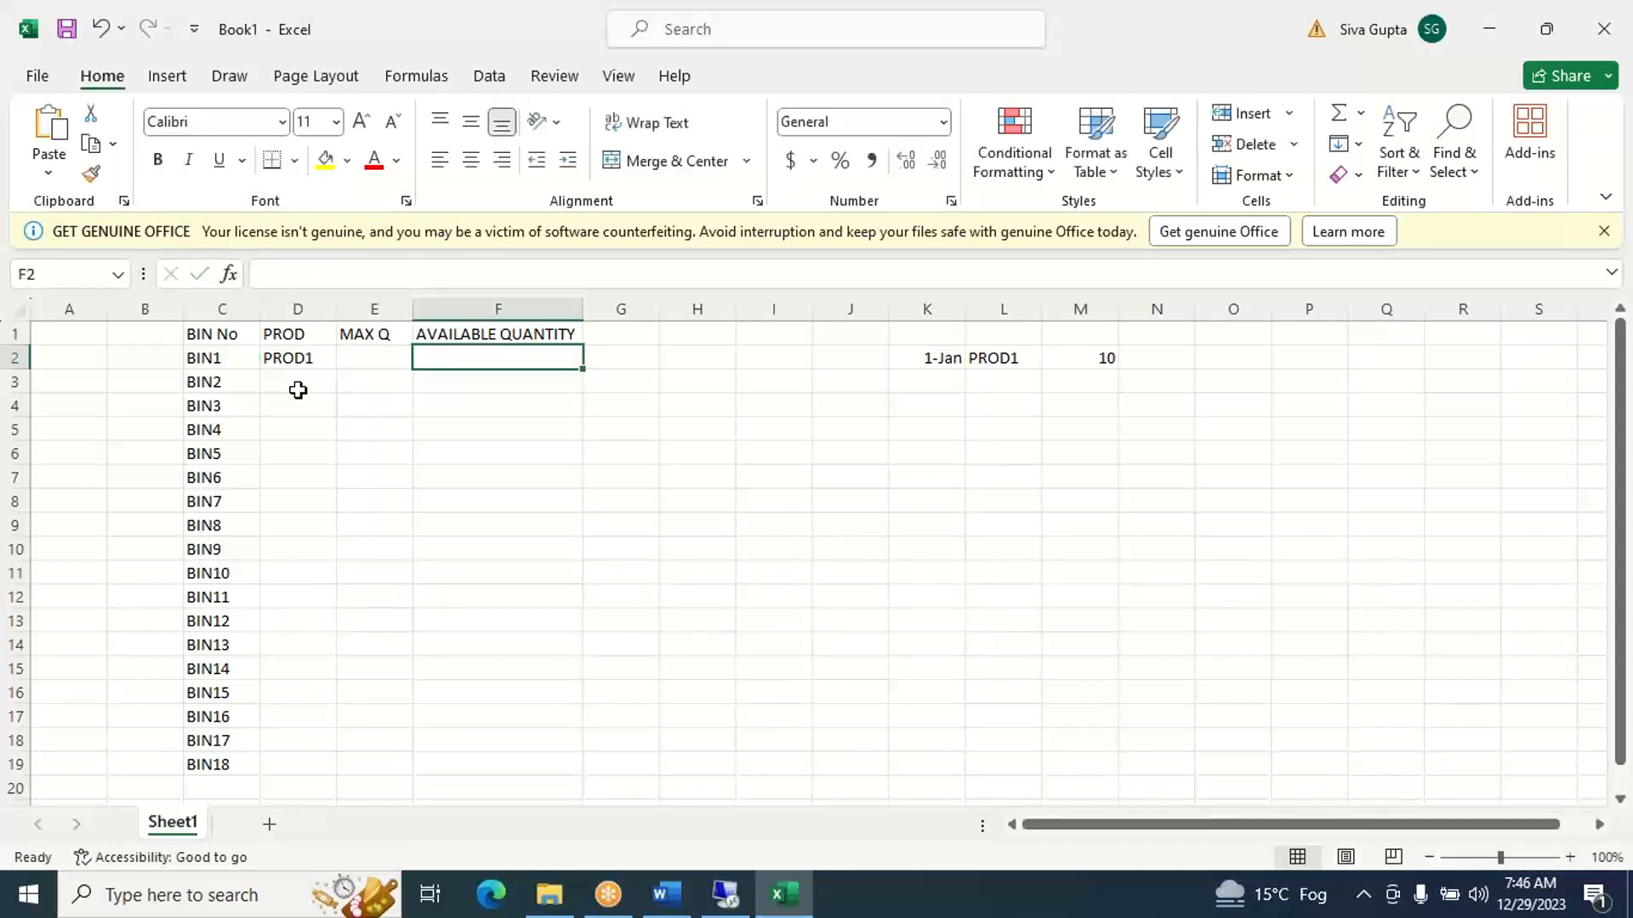
{"action": "type", "text": "10"}
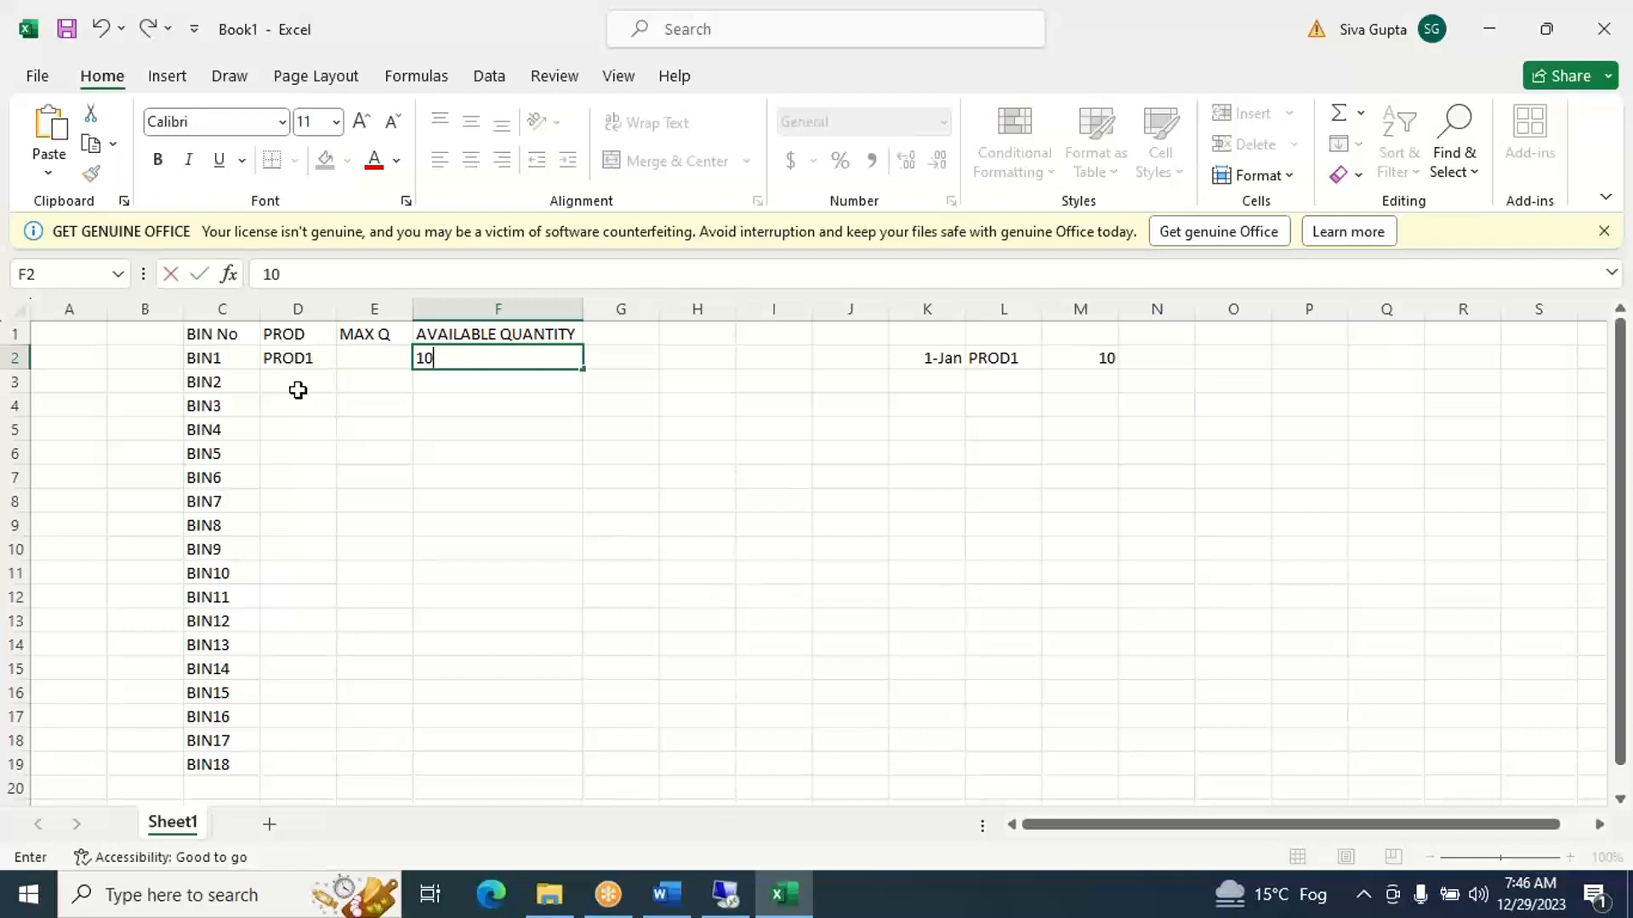
{"action": "key", "text": "Left"}
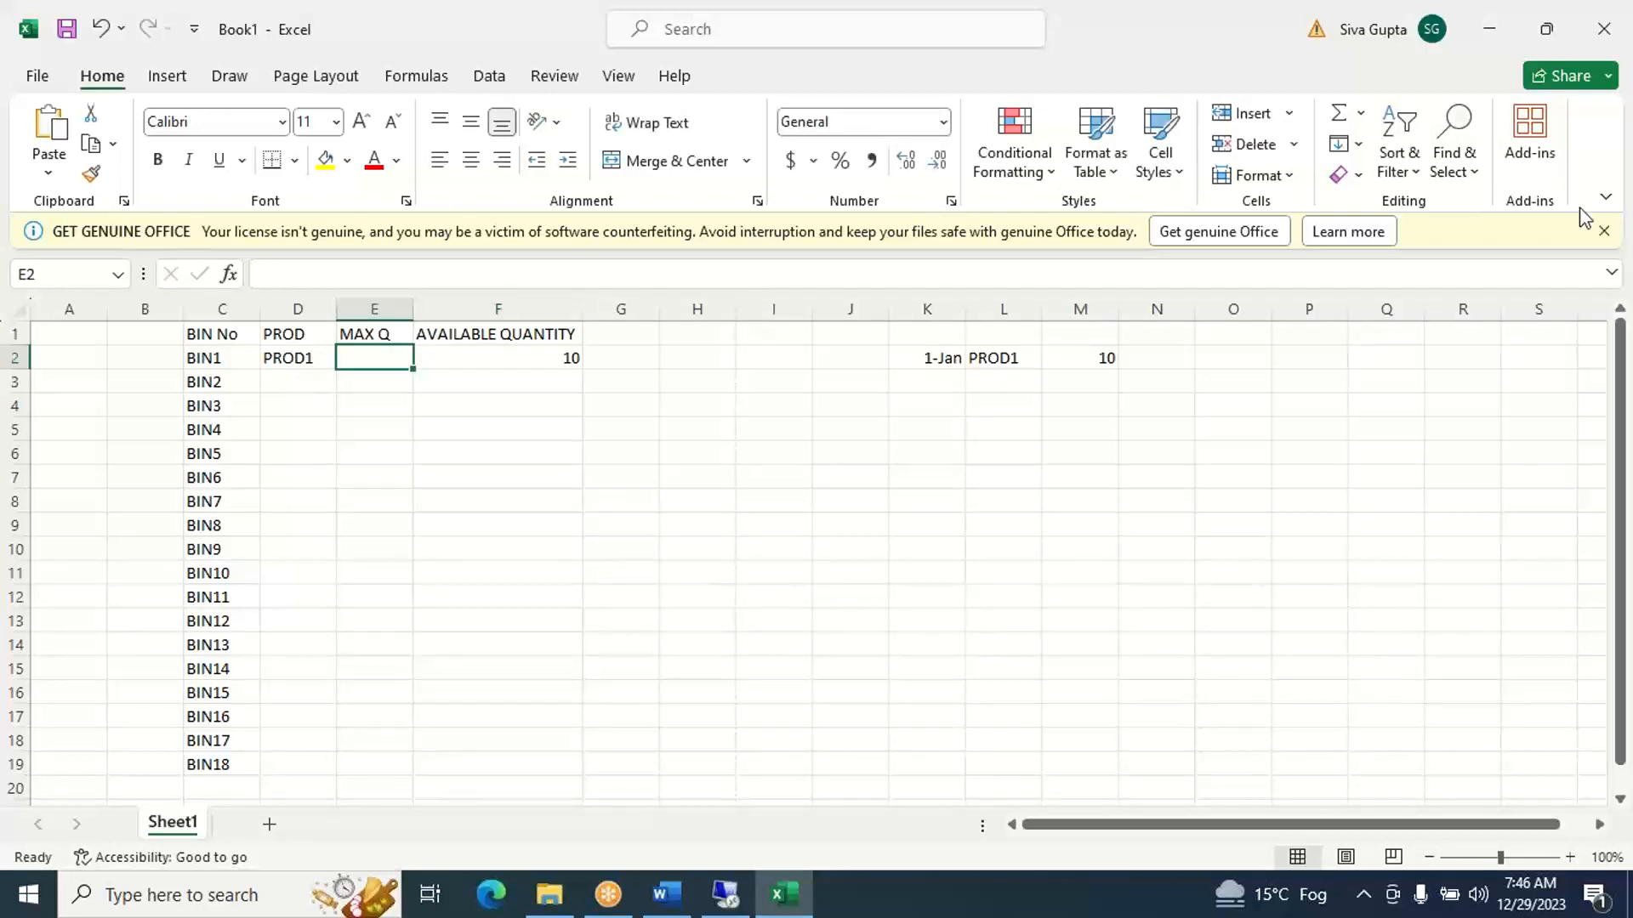
- Dismiss the Office licence warning bar and set BIN1's MAX Q to 100 in cell E2
{"action": "left_click", "coordinate": [1604, 233]}
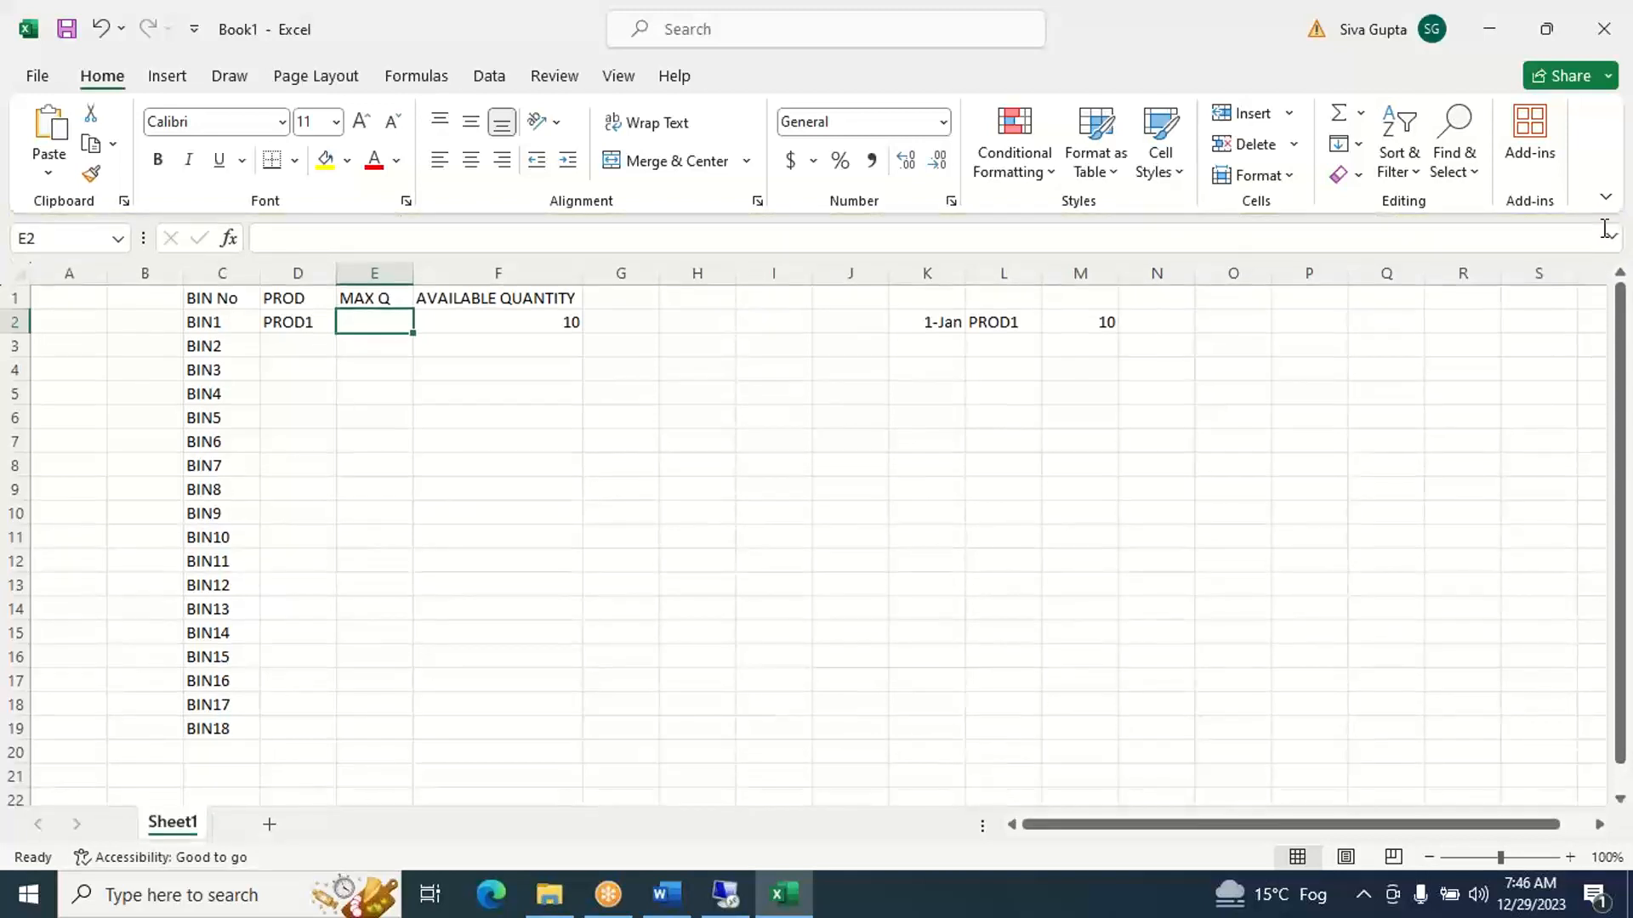
{"action": "type", "text": "100"}
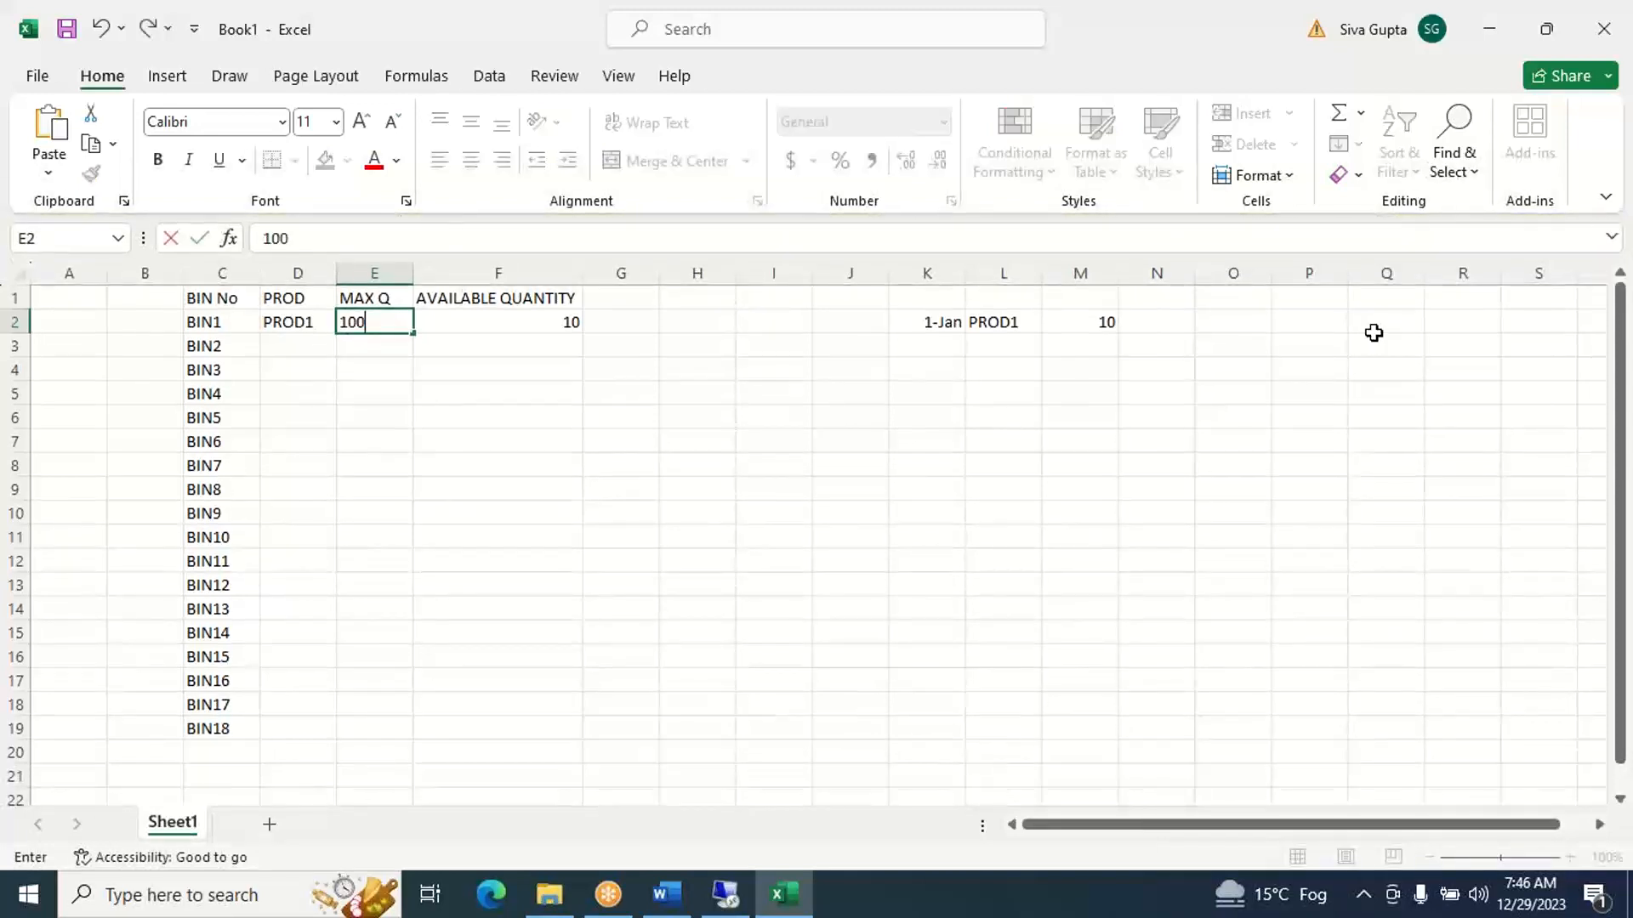
{"action": "left_click", "coordinate": [397, 346]}
{"action": "left_click", "coordinate": [391, 326]}
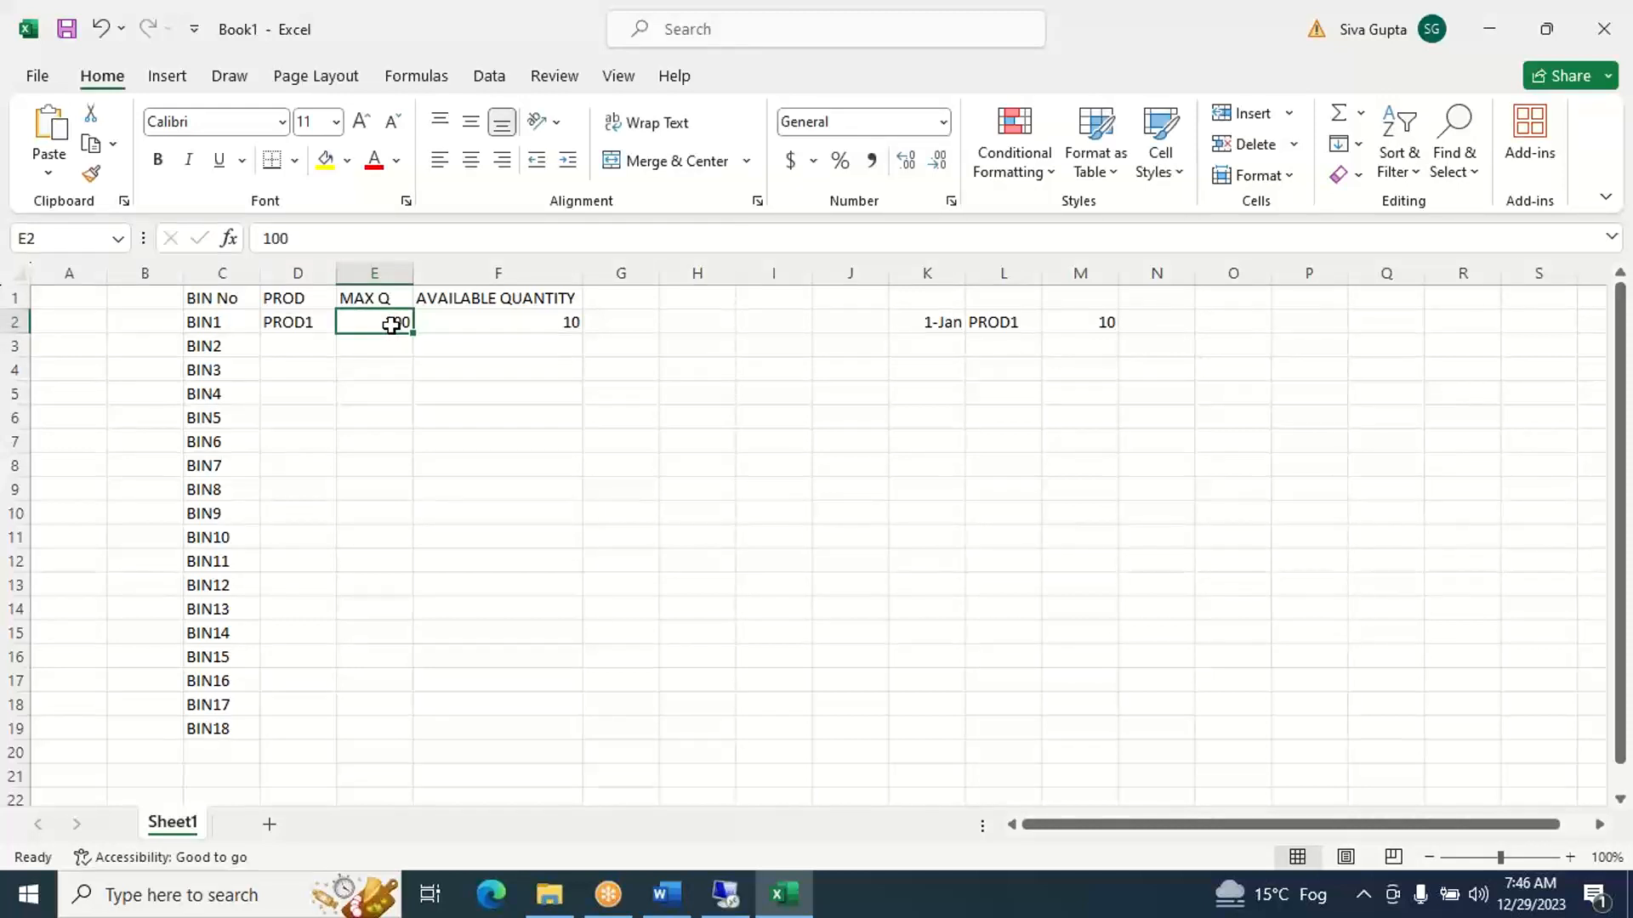
- Copy the MAX Q value of 100 from E2 into E3 to E19 for BIN2 through BIN18
{"action": "key", "text": "ctrl+c"}
{"action": "left_click", "coordinate": [390, 345]}
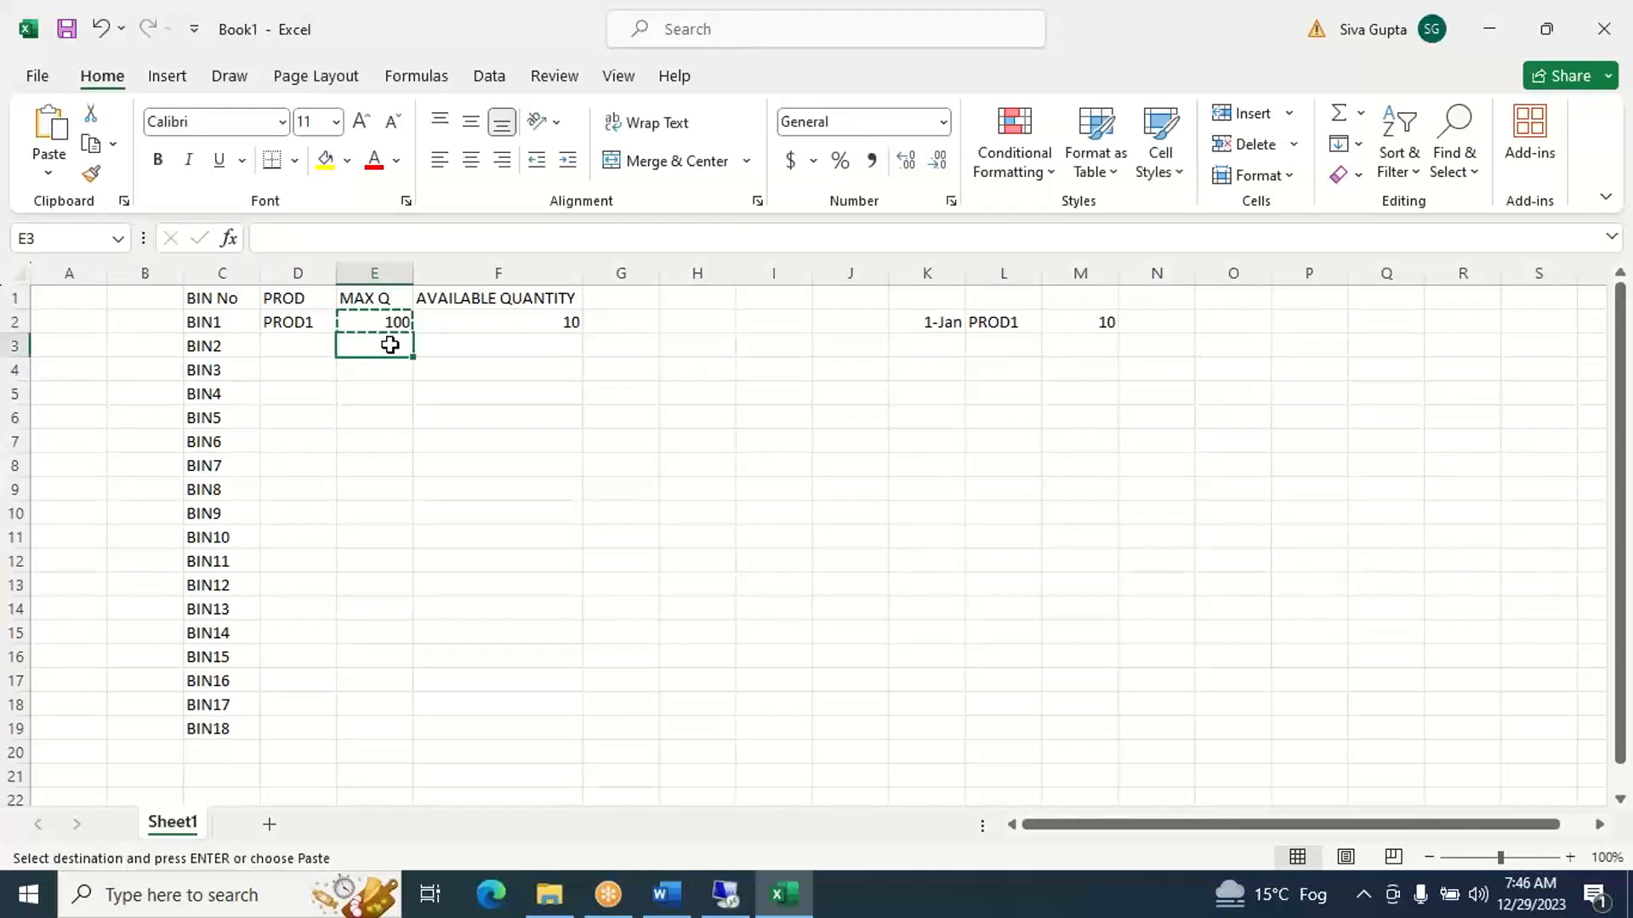
{"action": "key", "text": "shift+Down"}
{"action": "key", "text": "shift+Down"}
{"action": "key", "text": "shift+Down"}
{"action": "key", "text": "shift+Down"}
{"action": "key", "text": "shift+Down"}
{"action": "key", "text": "shift+Down"}
{"action": "key", "text": "shift+Down"}
{"action": "key", "text": "shift+Down"}
{"action": "key", "text": "shift+Down"}
{"action": "key", "text": "shift+Down"}
{"action": "key", "text": "shift+Down"}
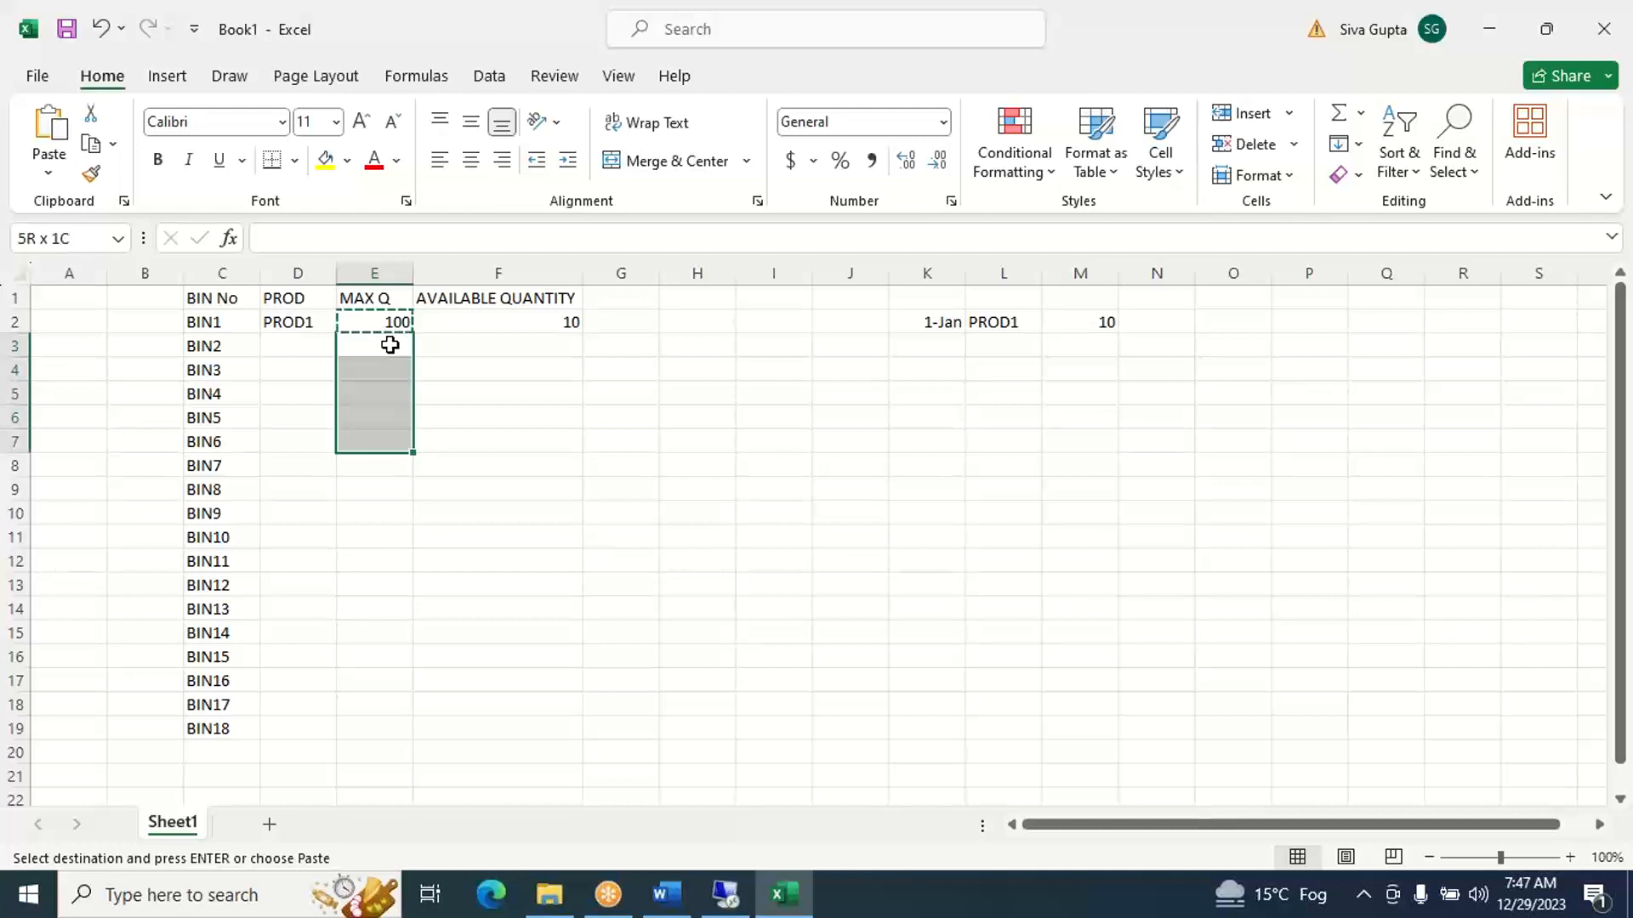
{"action": "key", "text": "shift+Down"}
{"action": "key", "text": "shift+Down"}
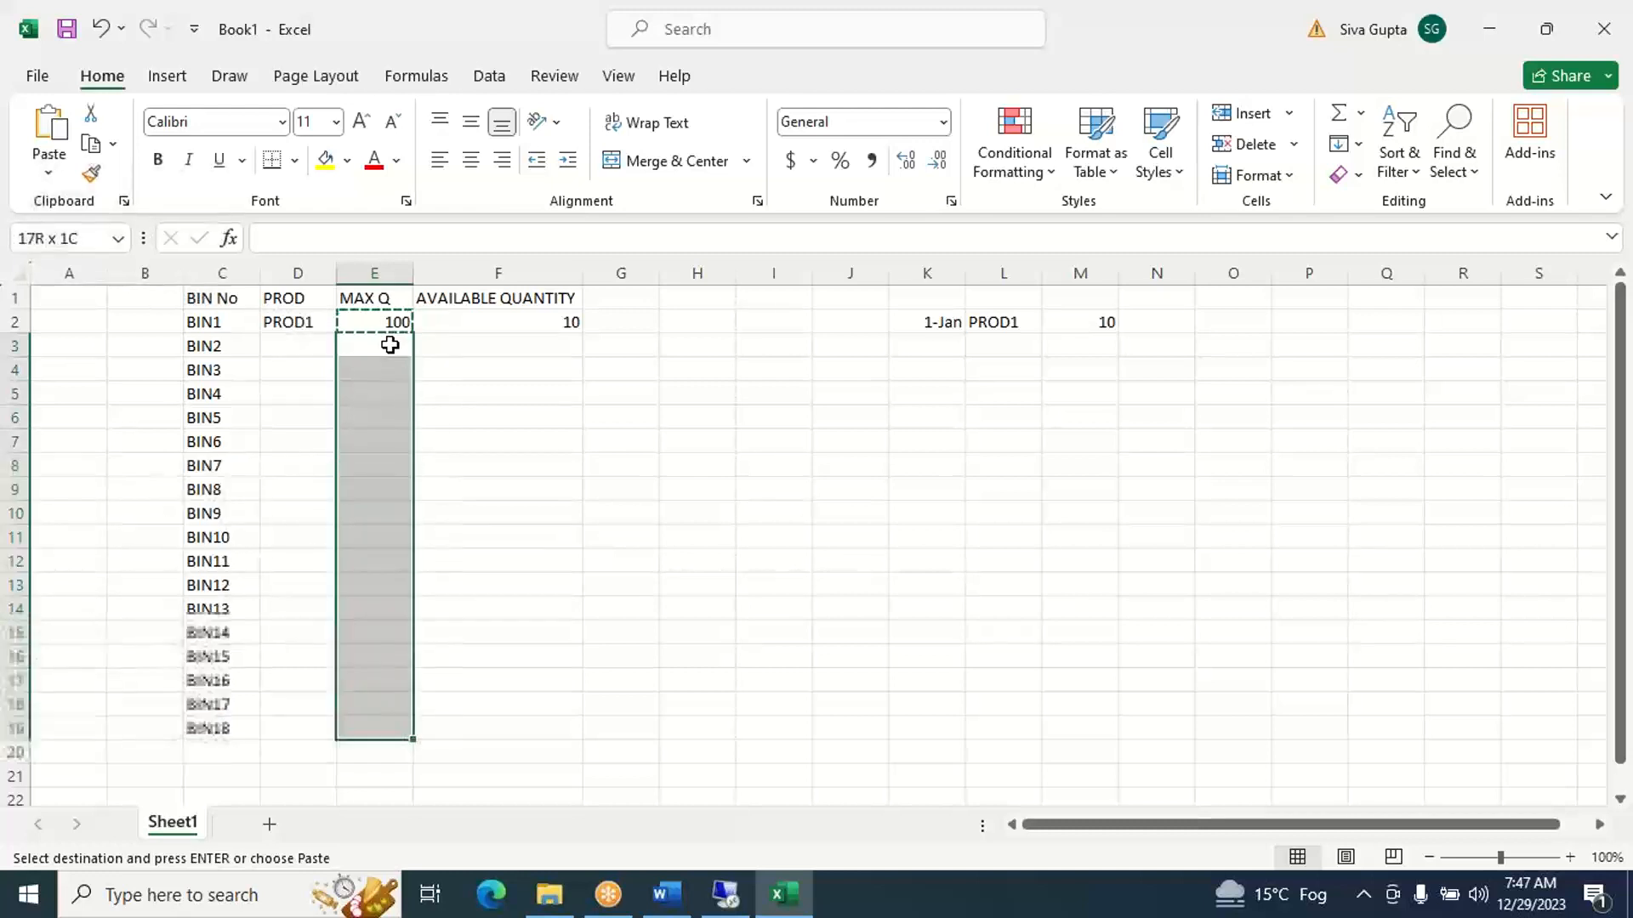
{"action": "key", "text": "ctrl+v"}
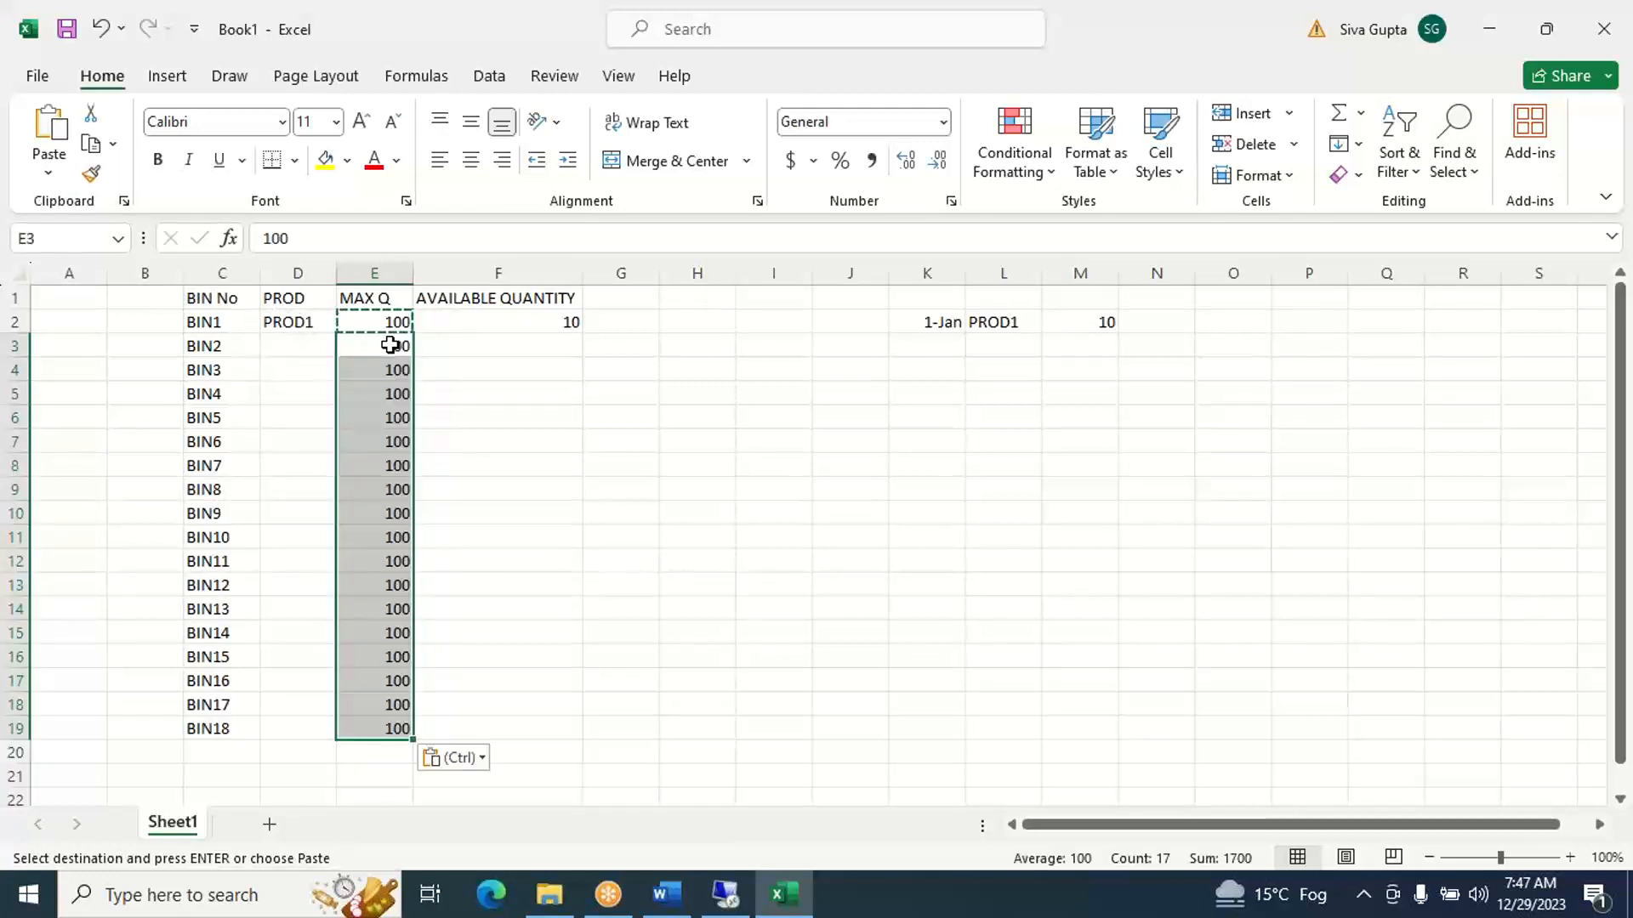
{"action": "key", "text": "Escape"}
{"action": "left_click", "coordinate": [589, 417]}
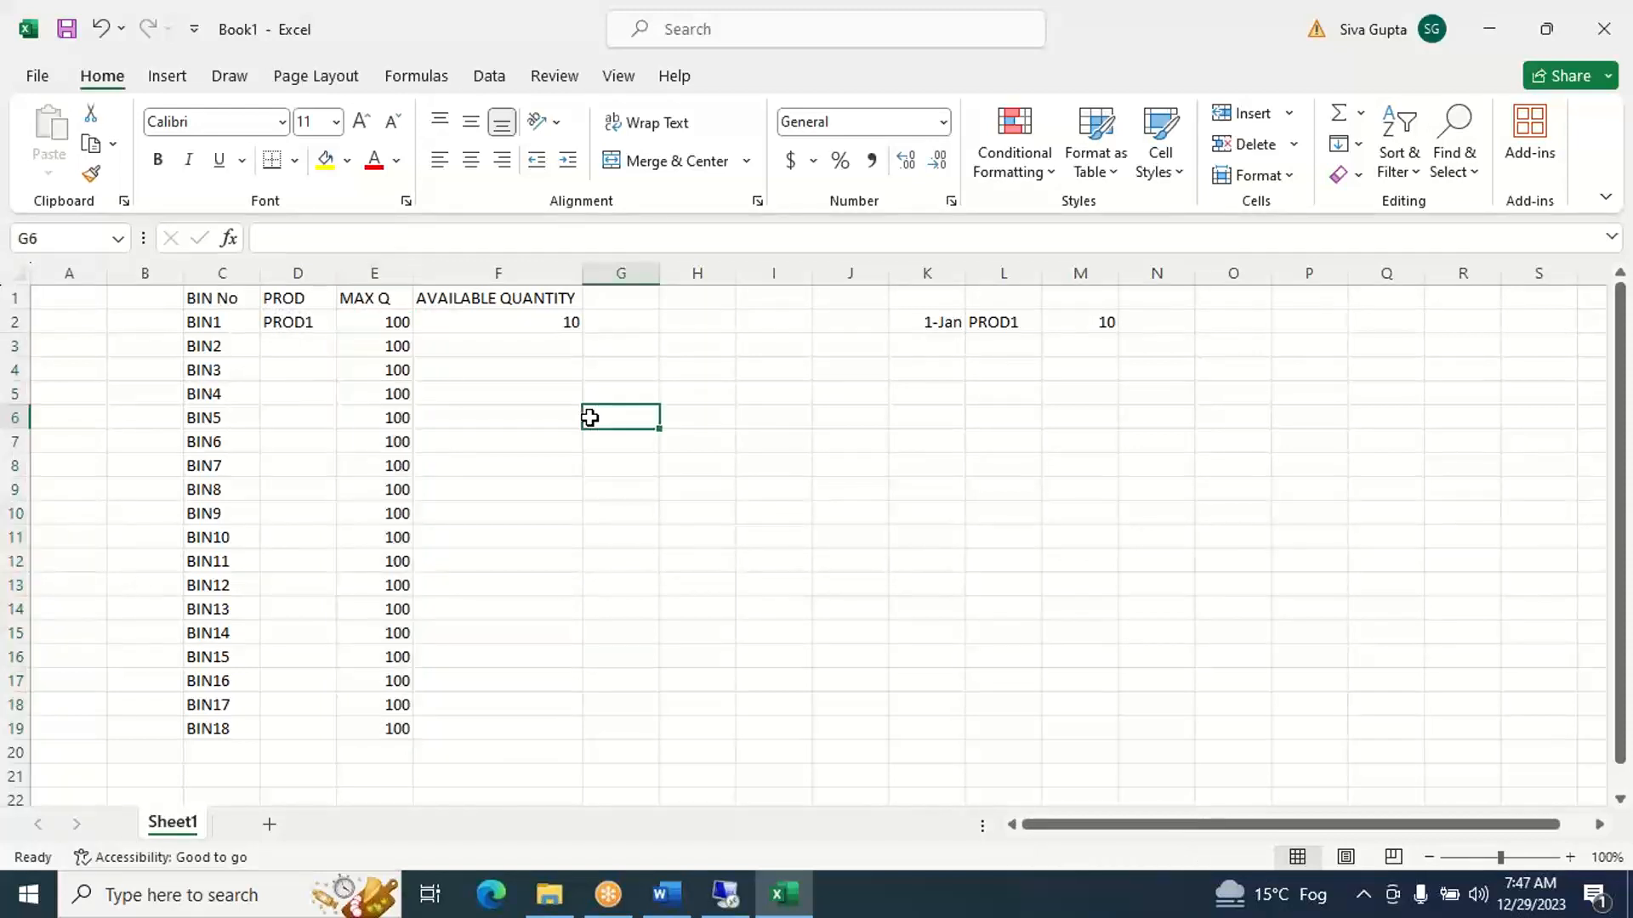
{"action": "left_click", "coordinate": [984, 320]}
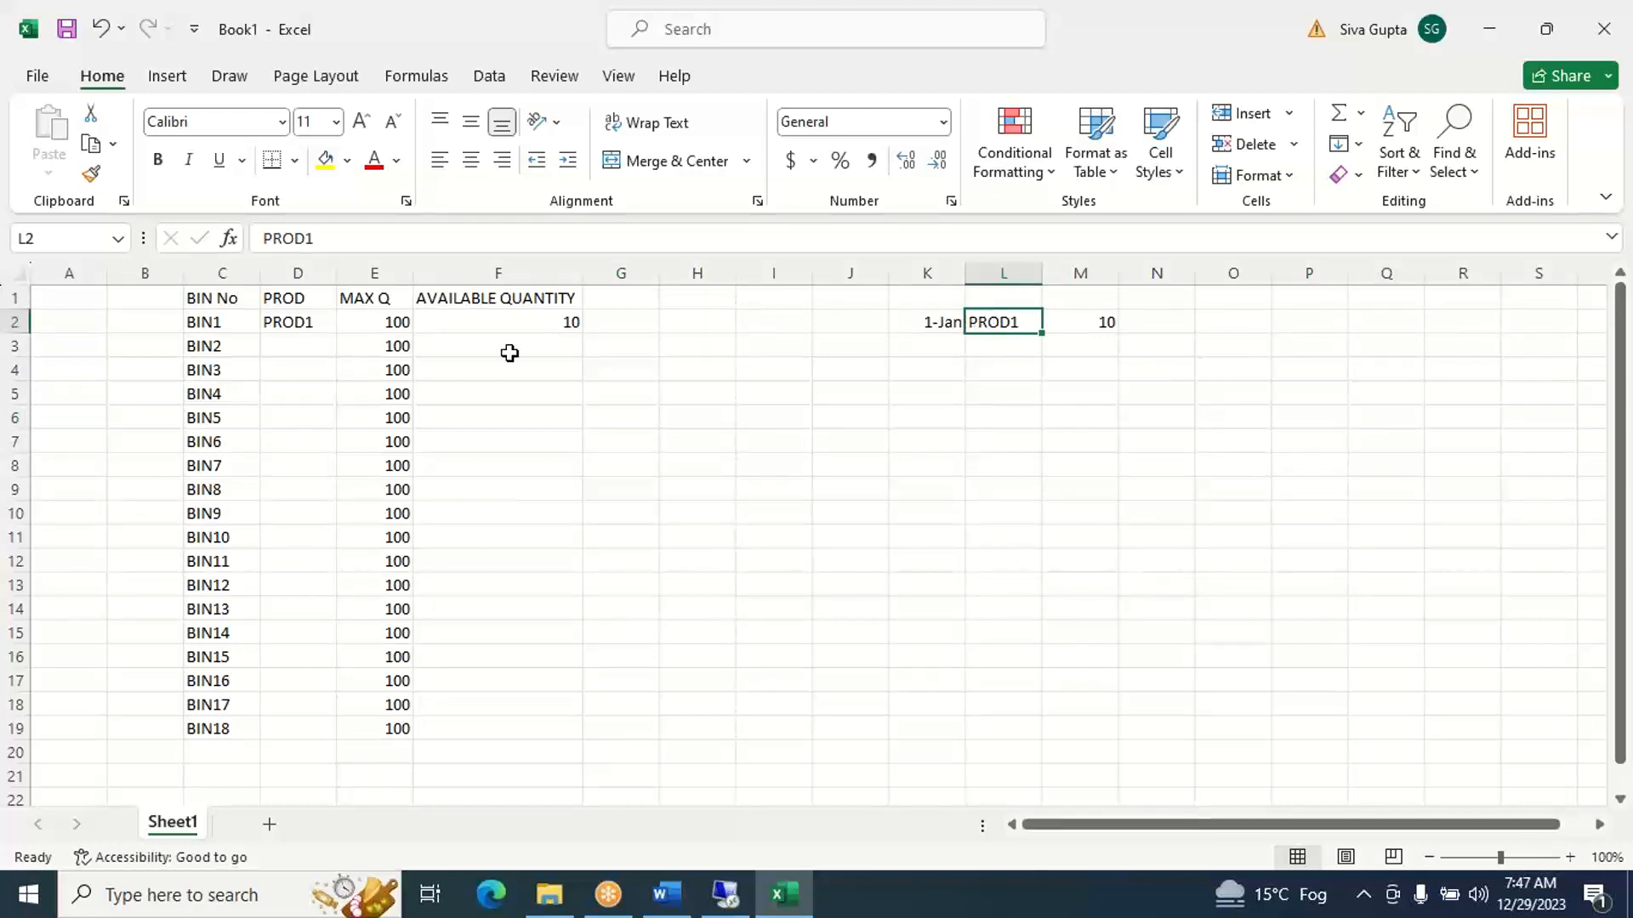
{"action": "left_click", "coordinate": [306, 321]}
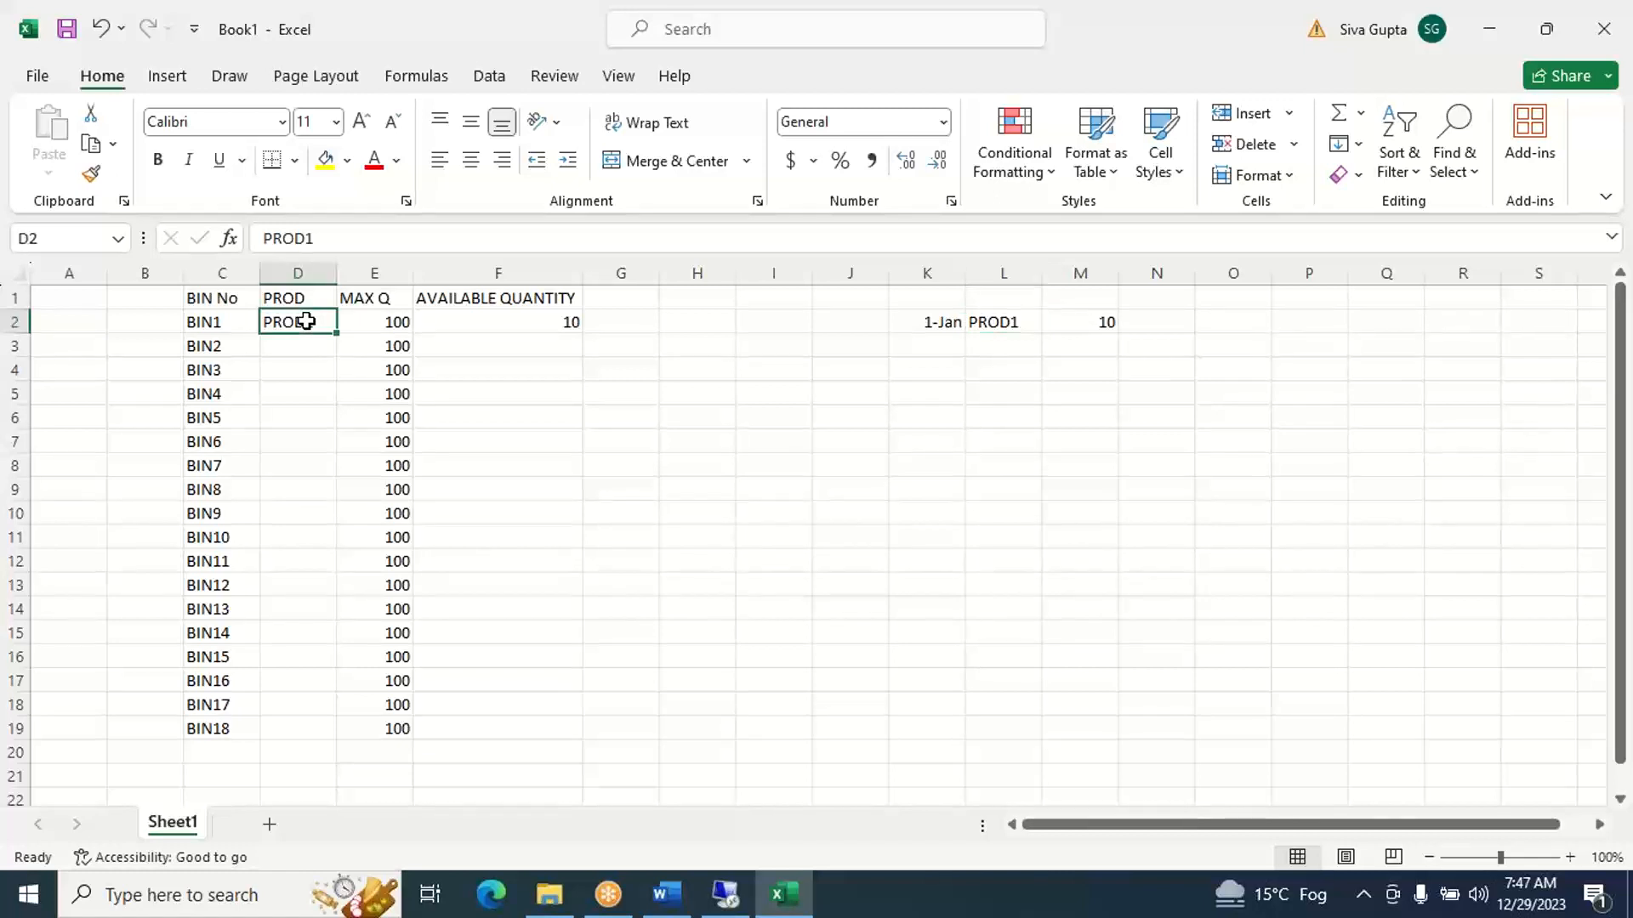
{"action": "left_click", "coordinate": [491, 322]}
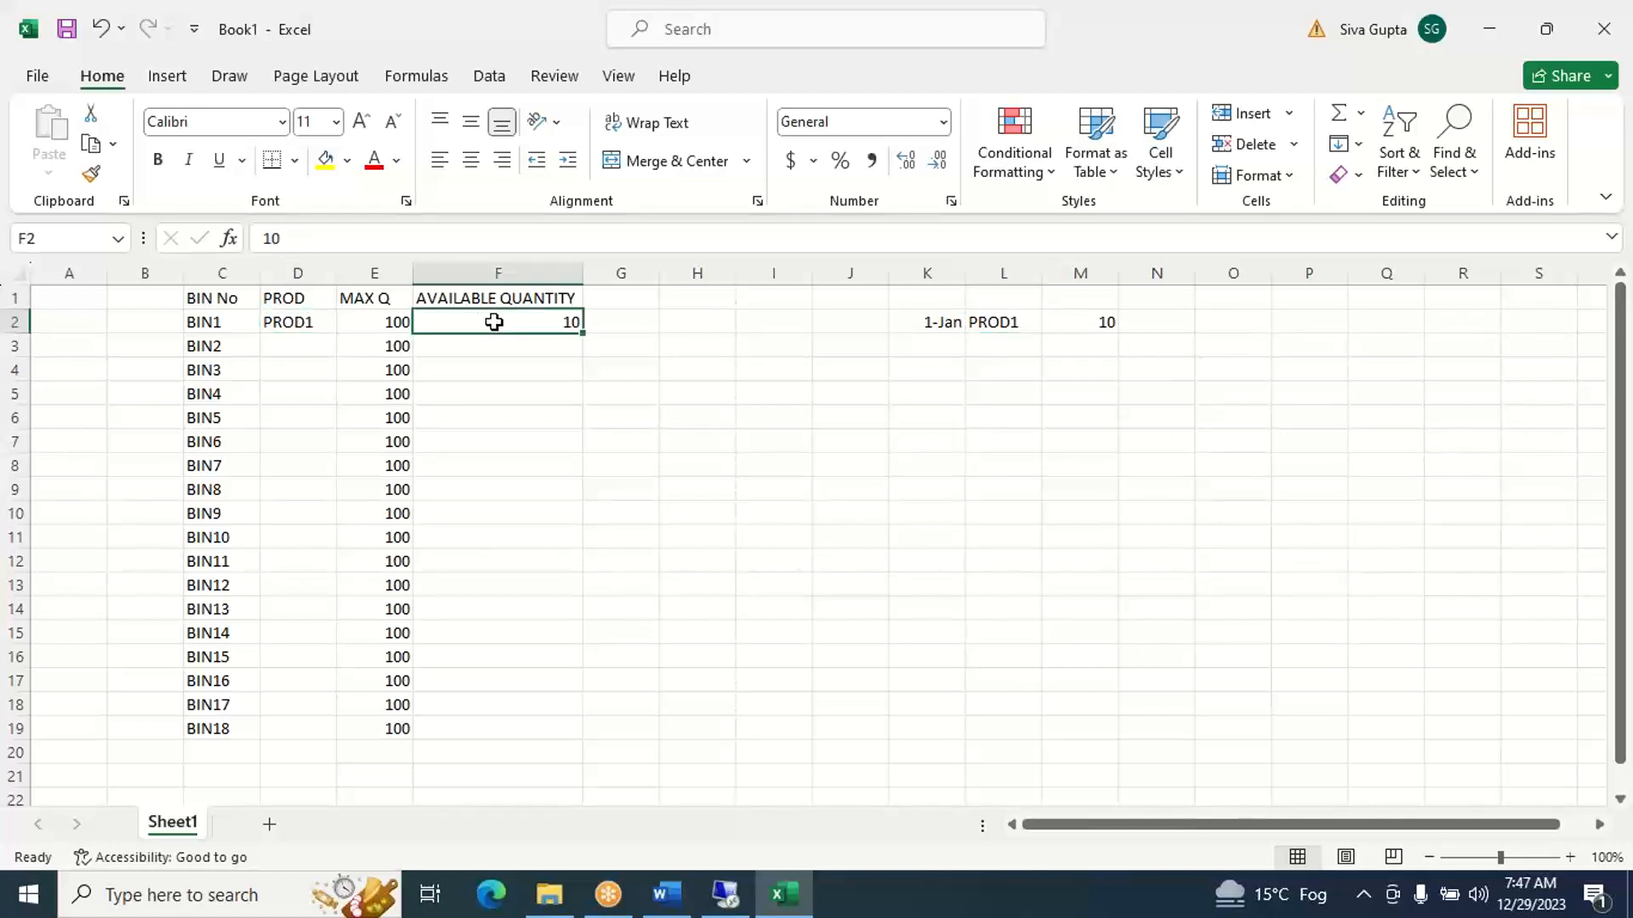
{"action": "left_click", "coordinate": [224, 323]}
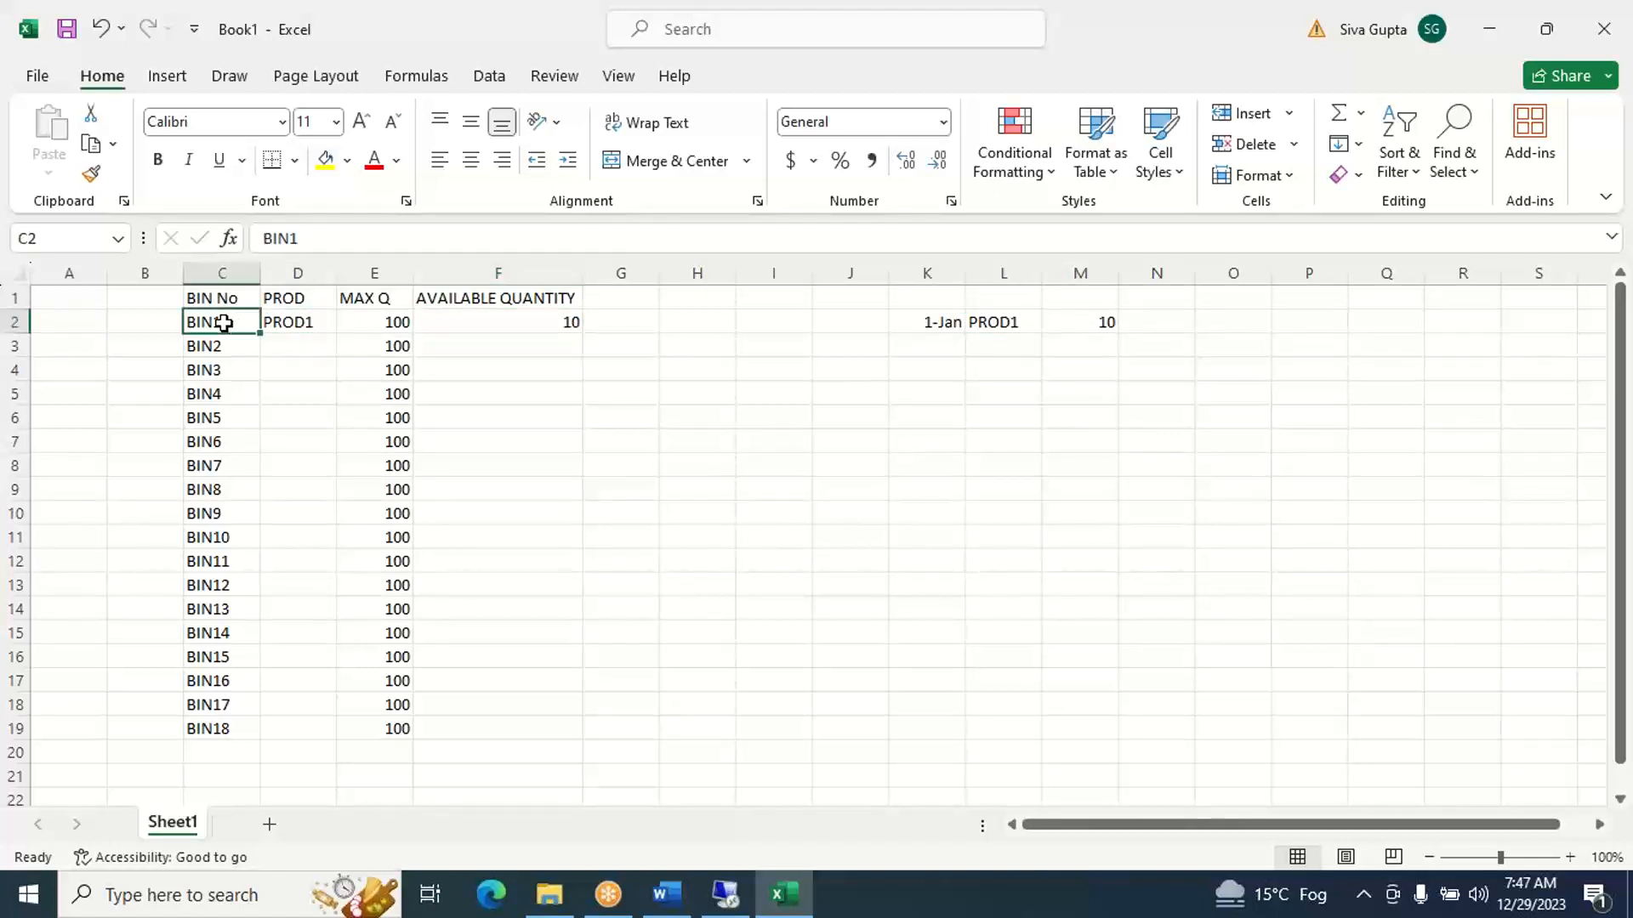
- Add a second receipt in row 3 with date 2-Jan in K3, product PROD1 in L3 and quantity 20 in M3
{"action": "left_click", "coordinate": [925, 352]}
{"action": "type", "text": "JAN2"}
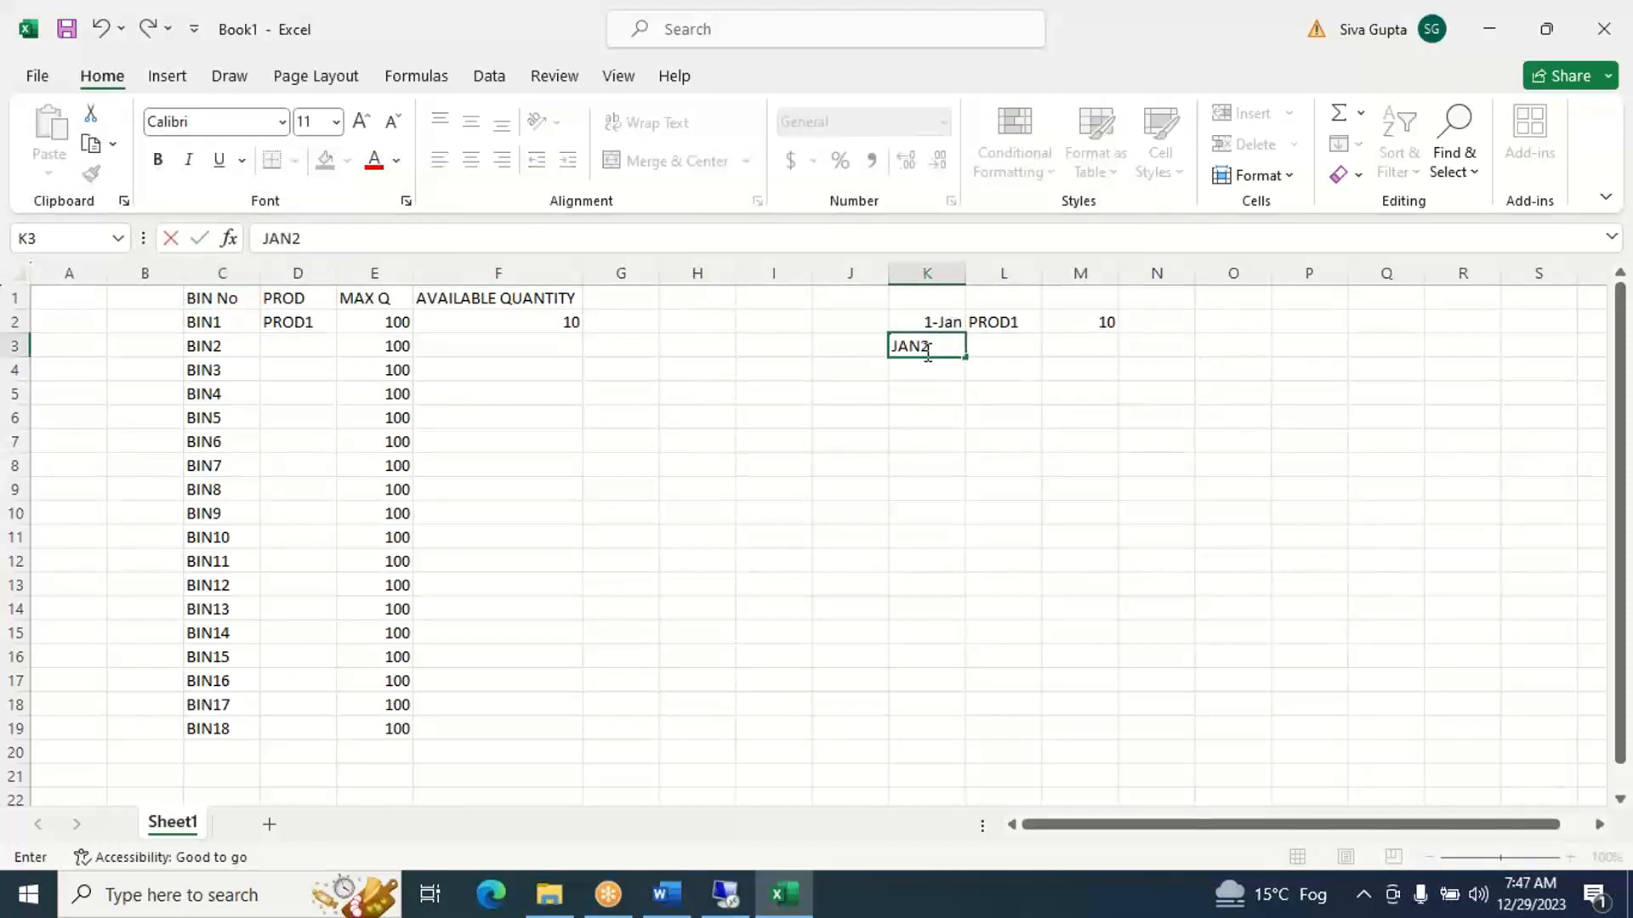
{"action": "key", "text": "Tab"}
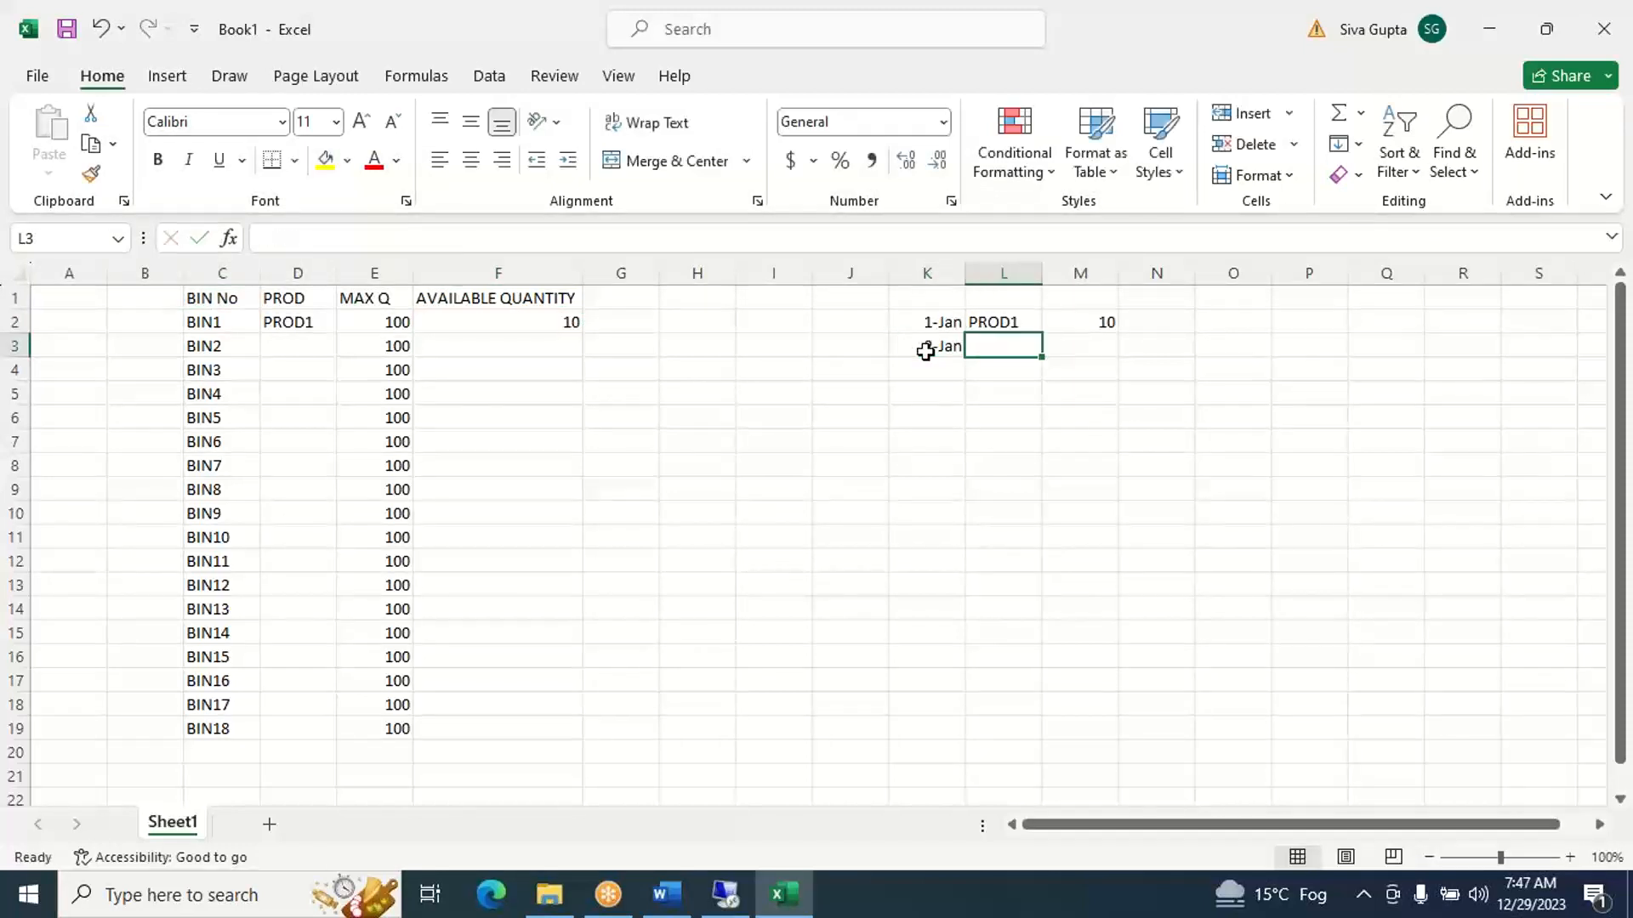
{"action": "type", "text": "PROD"}
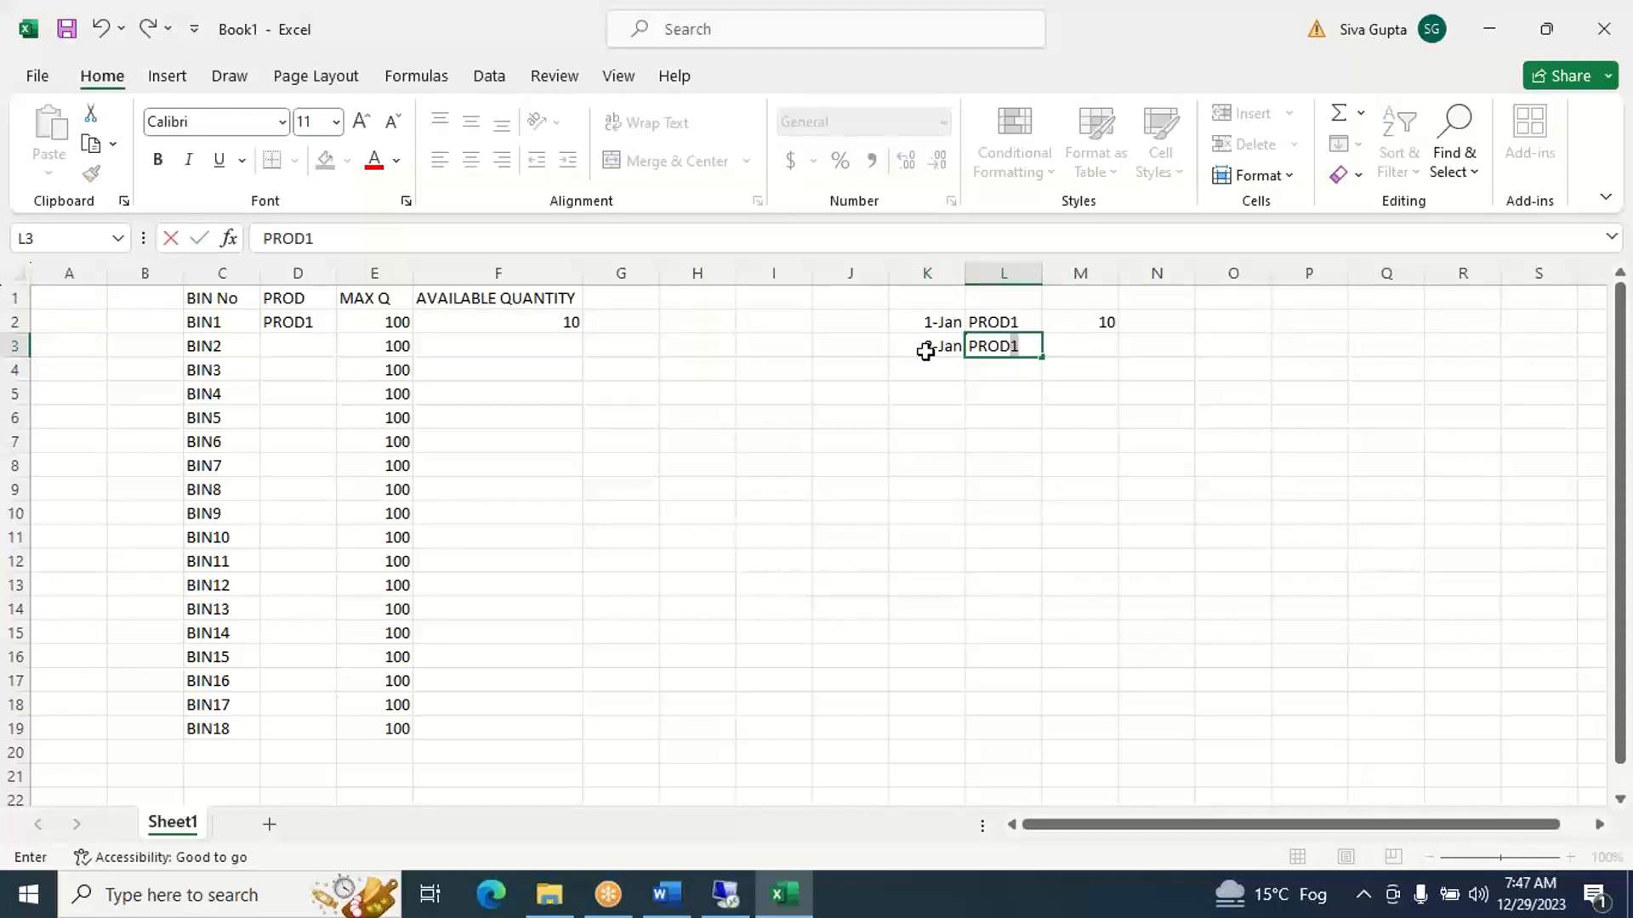
{"action": "type", "text": "1"}
{"action": "key", "text": "Tab"}
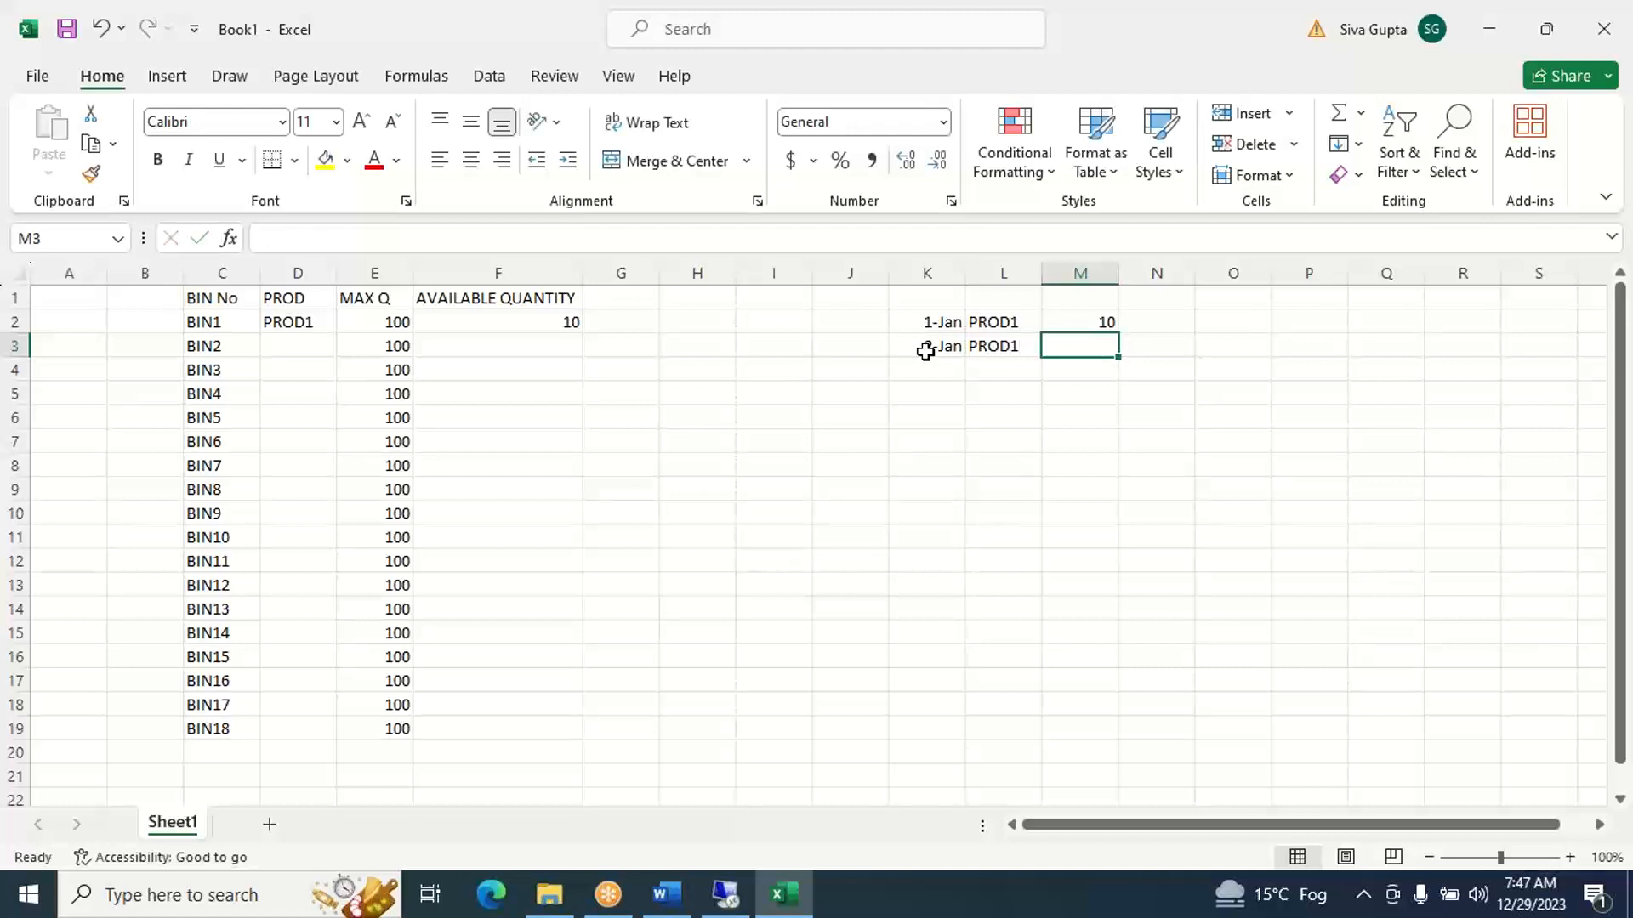
{"action": "type", "text": "20"}
{"action": "key", "text": "Tab"}
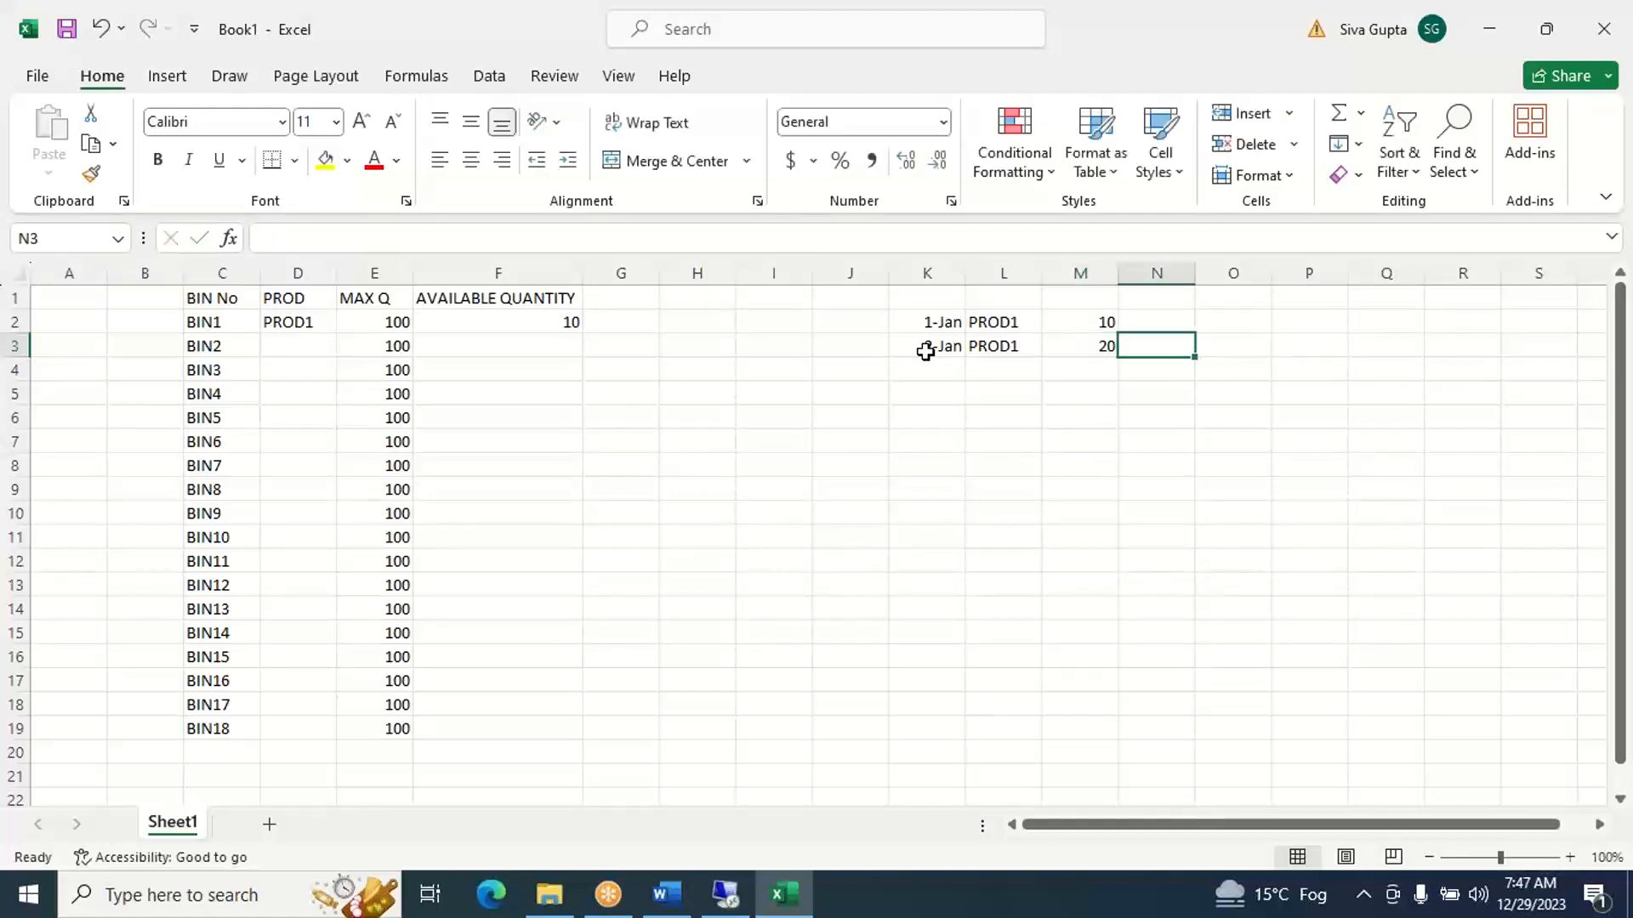
{"action": "key", "text": "Left"}
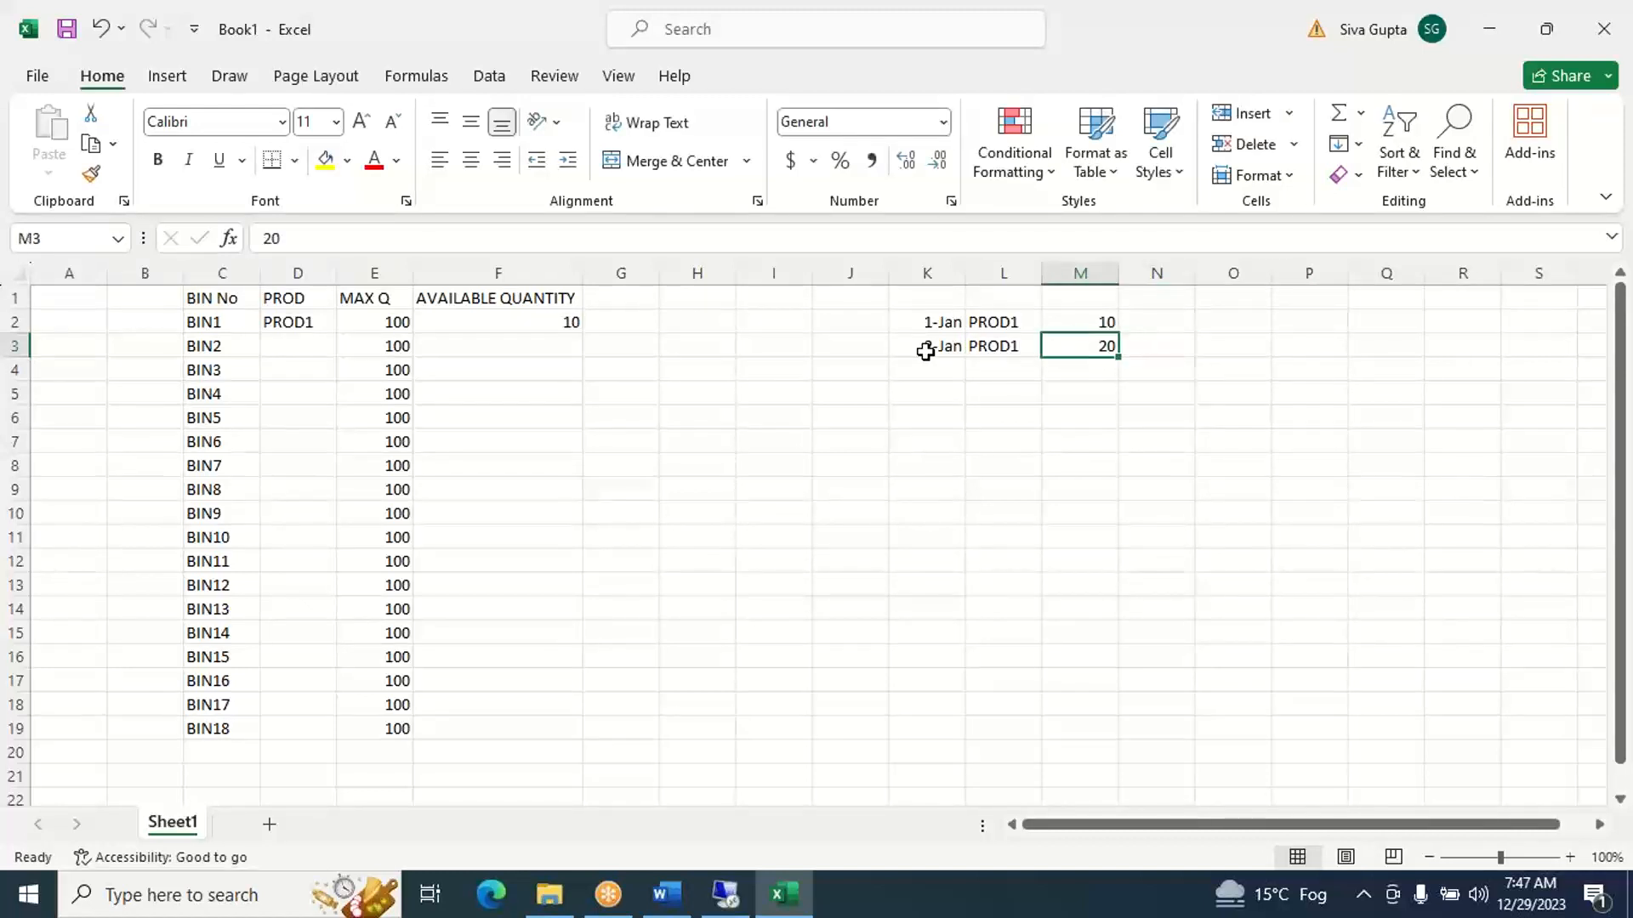
- Copy the text "Addition to Existing Stock / Empty Bin" from the Word notes and return to the Excel workbook
{"action": "left_click", "coordinate": [670, 895]}
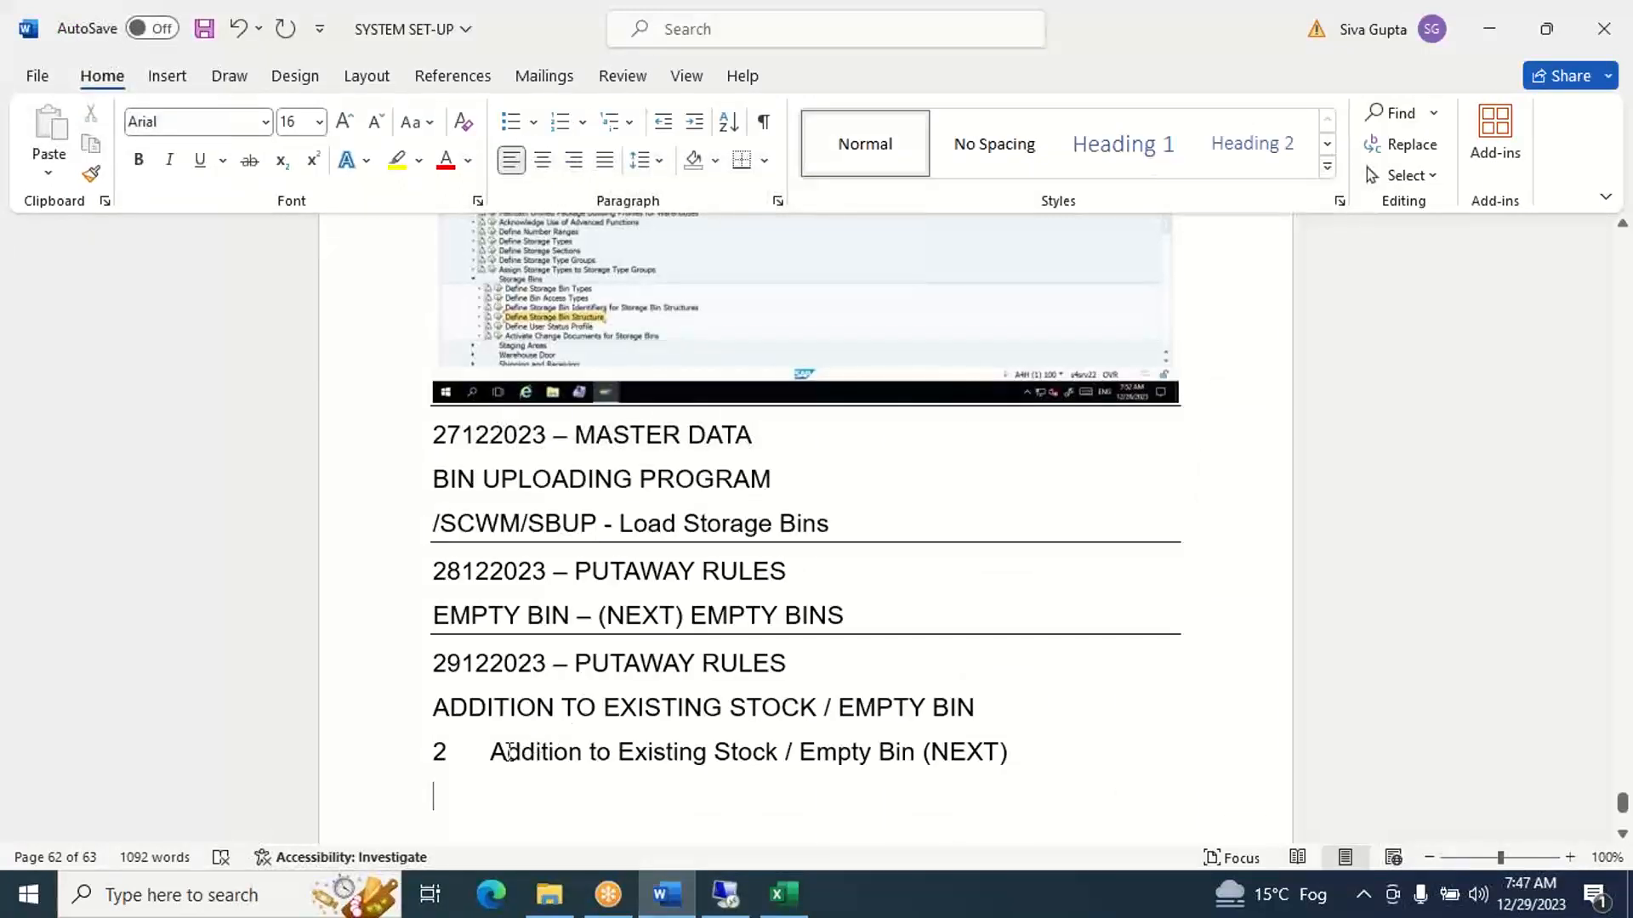
{"action": "left_click_drag", "start_coordinate": [535, 741], "coordinate": [901, 757]}
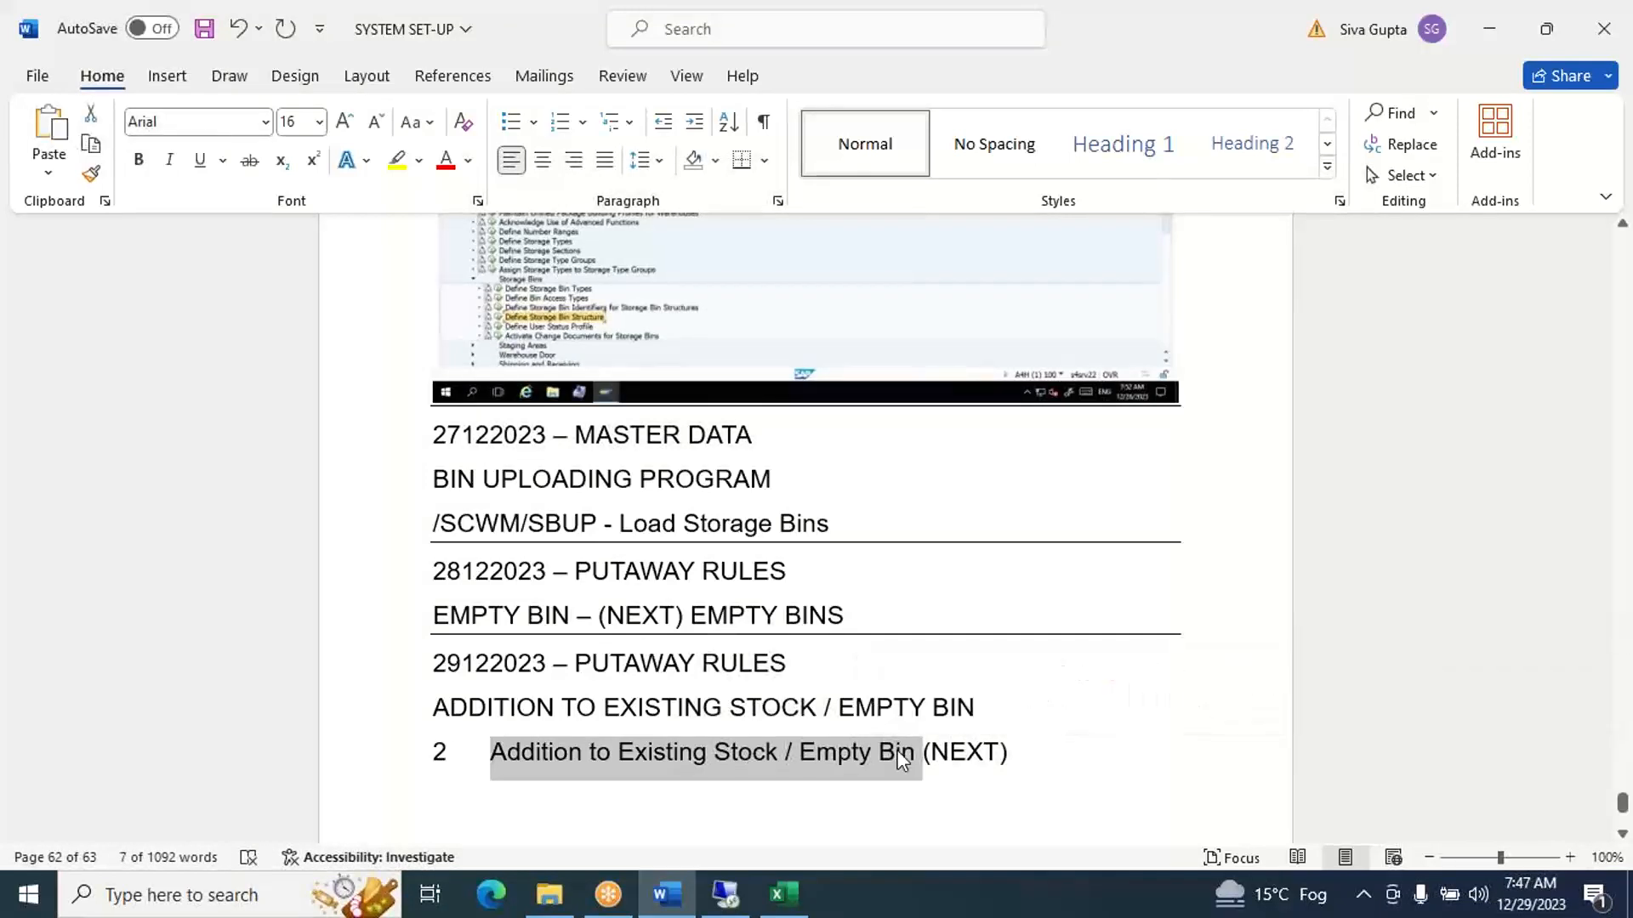
{"action": "left_click", "coordinate": [782, 897]}
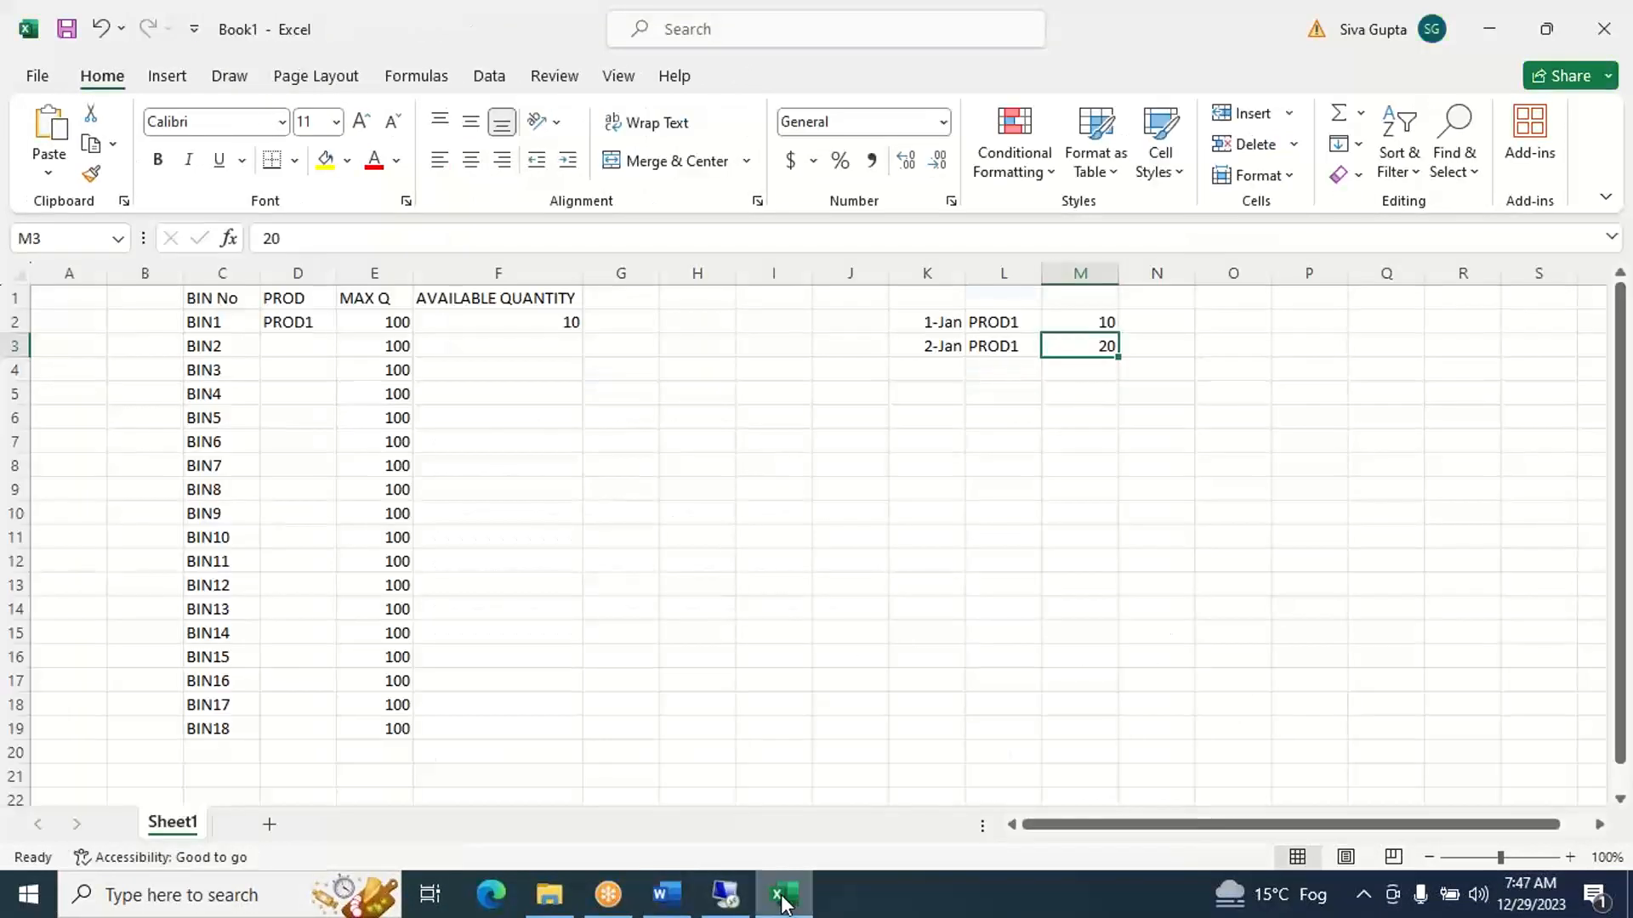
- Insert a blank row above the bin table headers and paste "Addition to Existing Stock / Empty Bin" as the title in A1
{"action": "left_click", "coordinate": [14, 298]}
{"action": "right_click", "coordinate": [24, 304]}
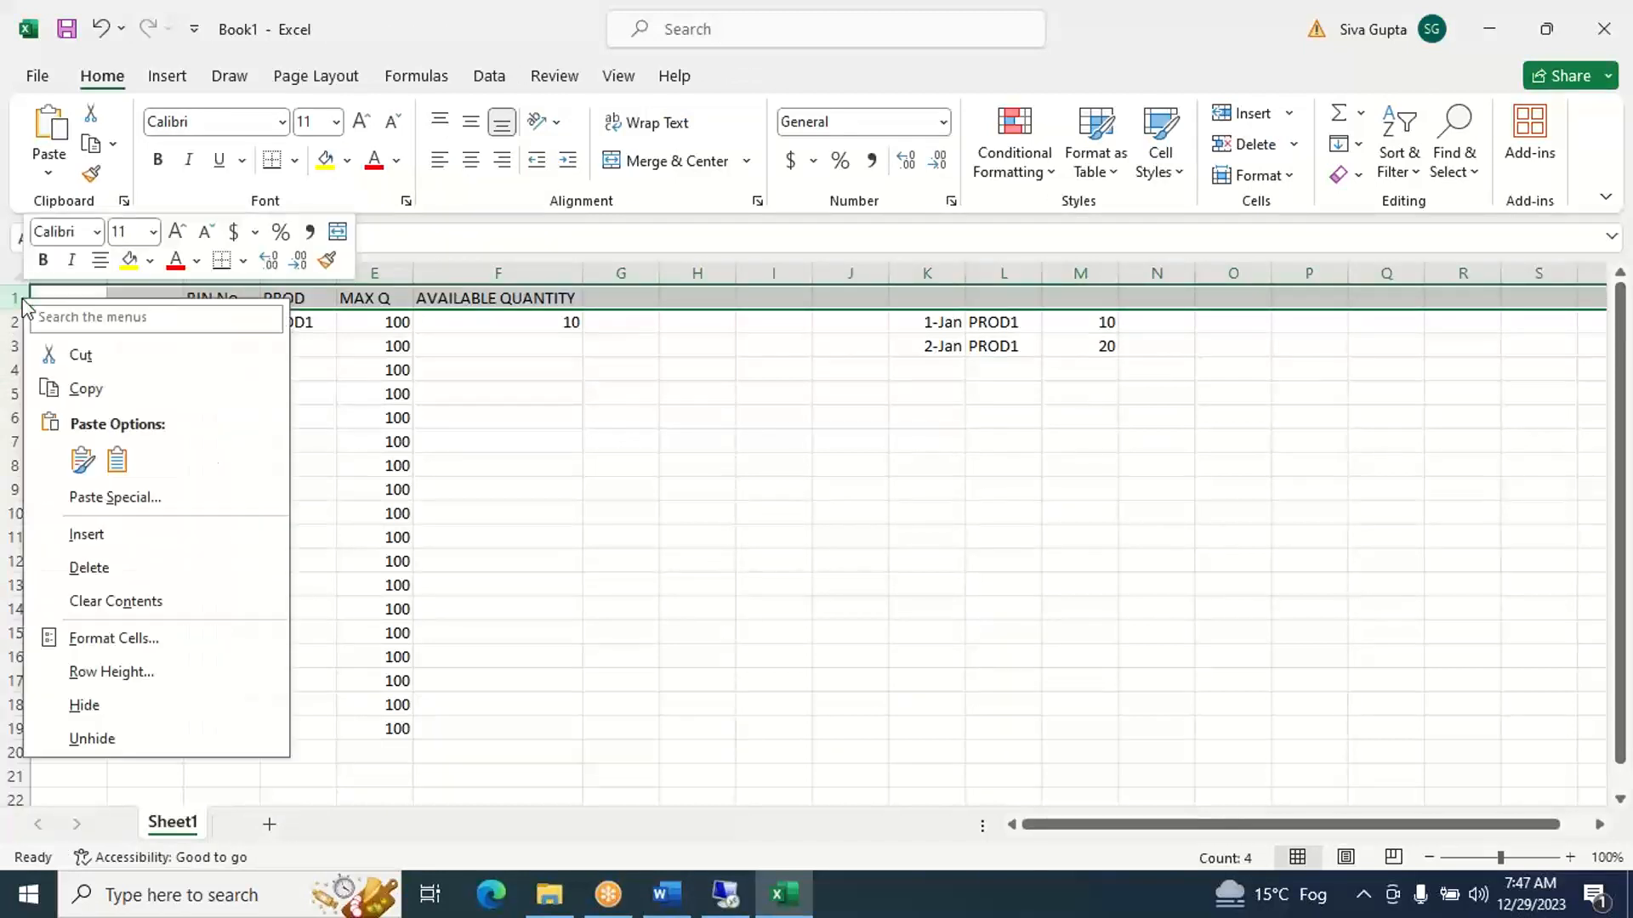
{"action": "left_click", "coordinate": [82, 541]}
{"action": "left_click", "coordinate": [76, 297]}
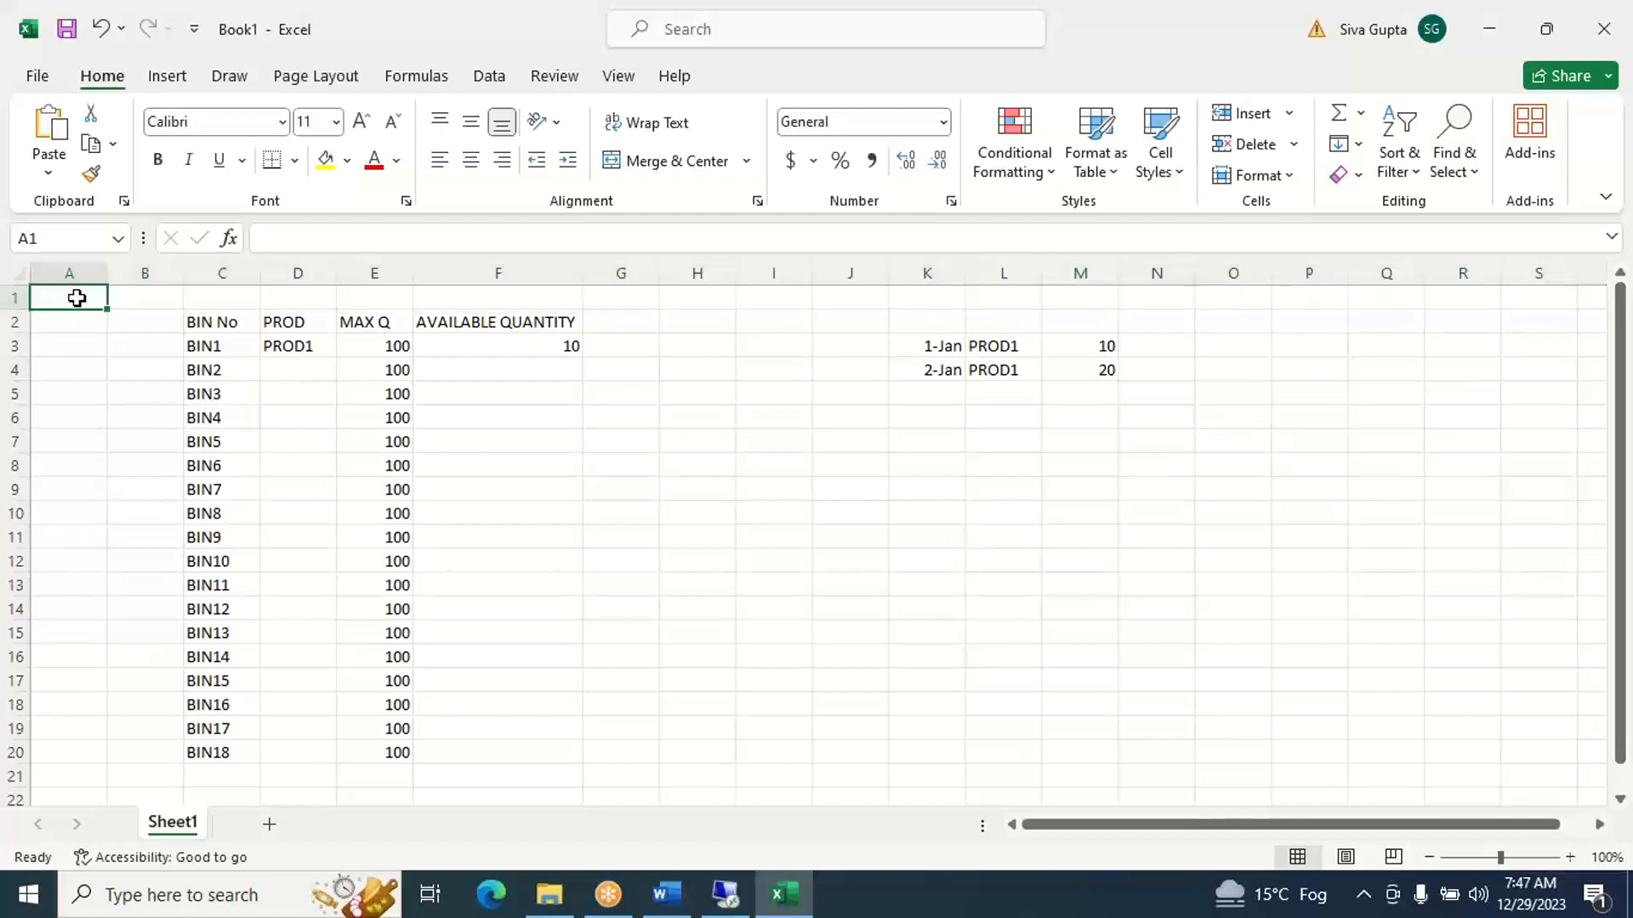
{"action": "key", "text": "ctrl+v"}
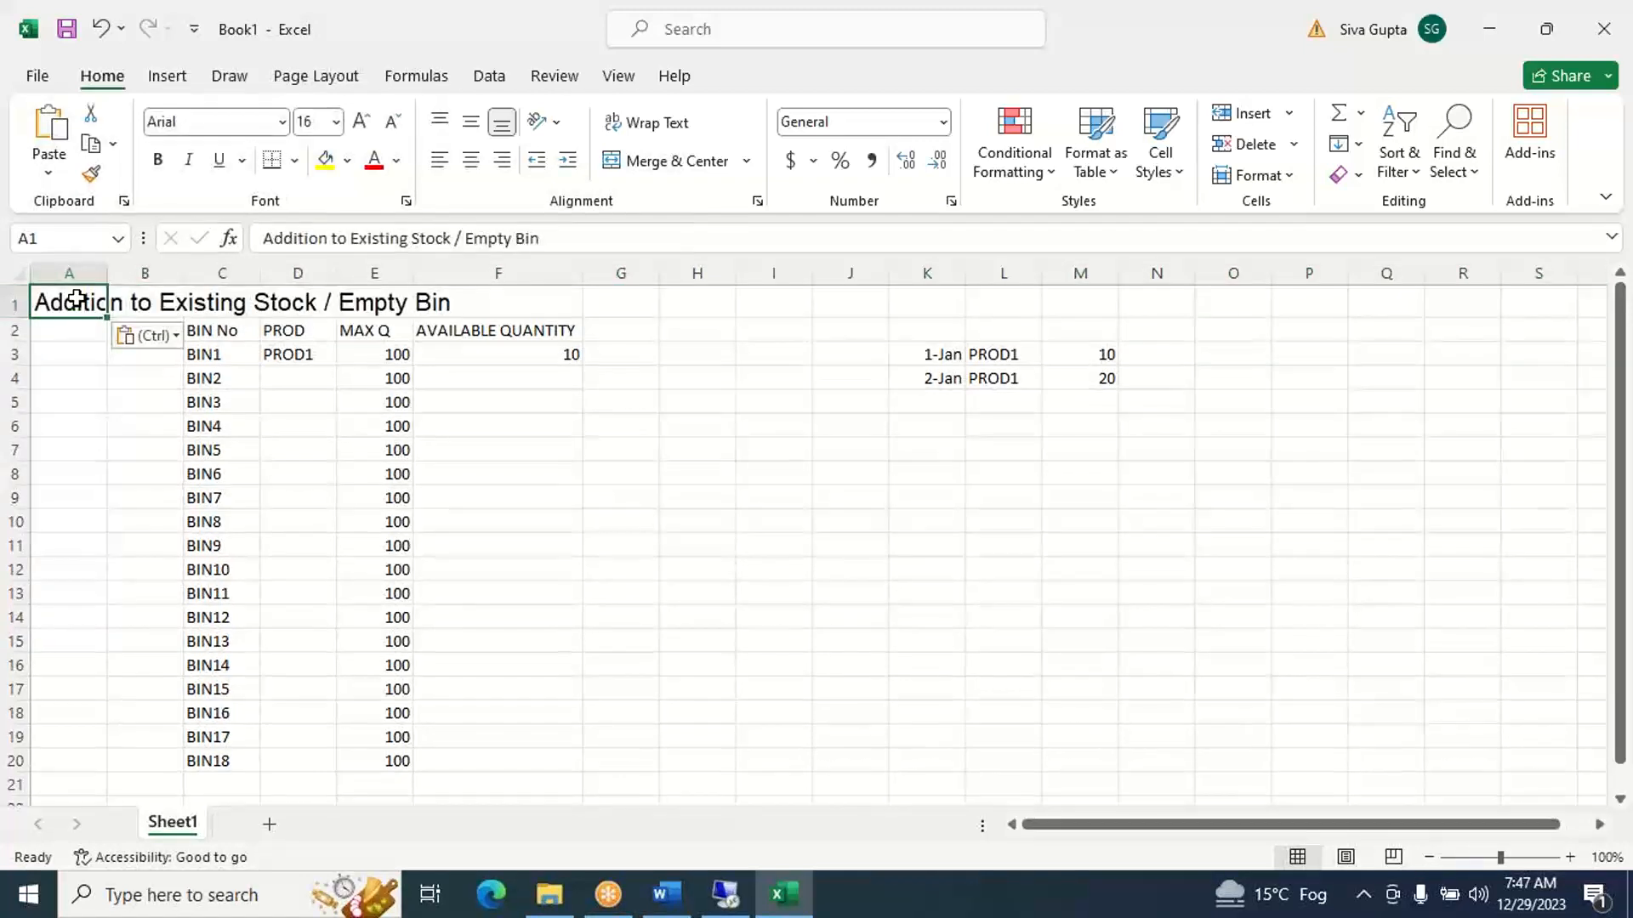
{"action": "left_click", "coordinate": [514, 544]}
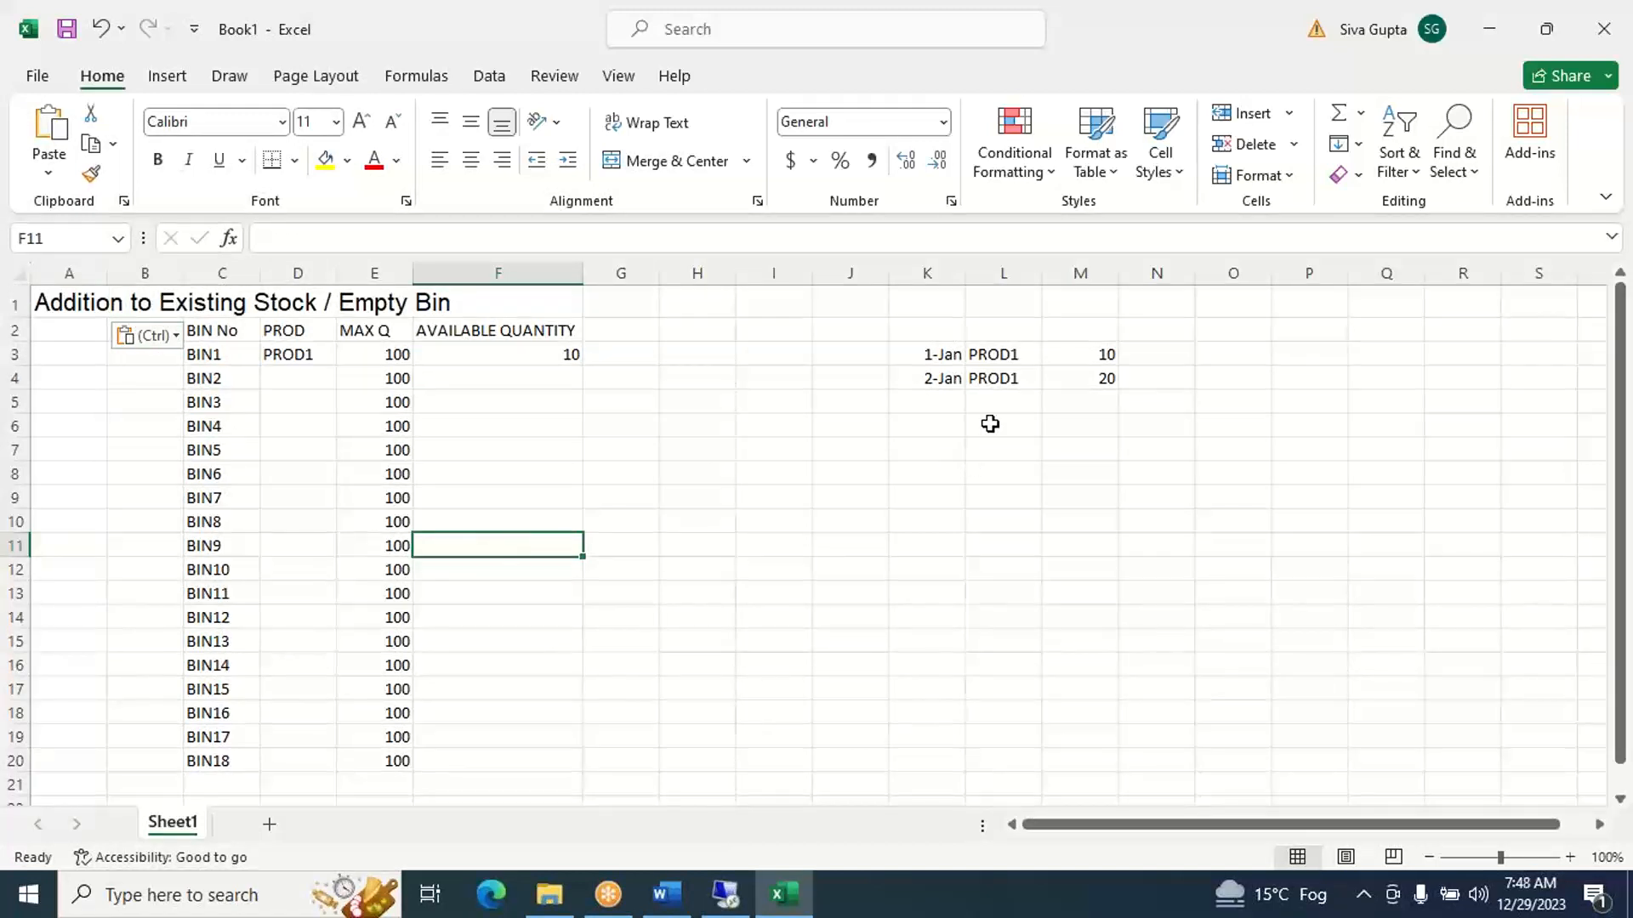
- Change BIN1's available quantity in F3 to "10 + 20" to add the 2-Jan PROD1 receipt to the existing stock
{"action": "left_click", "coordinate": [1011, 380]}
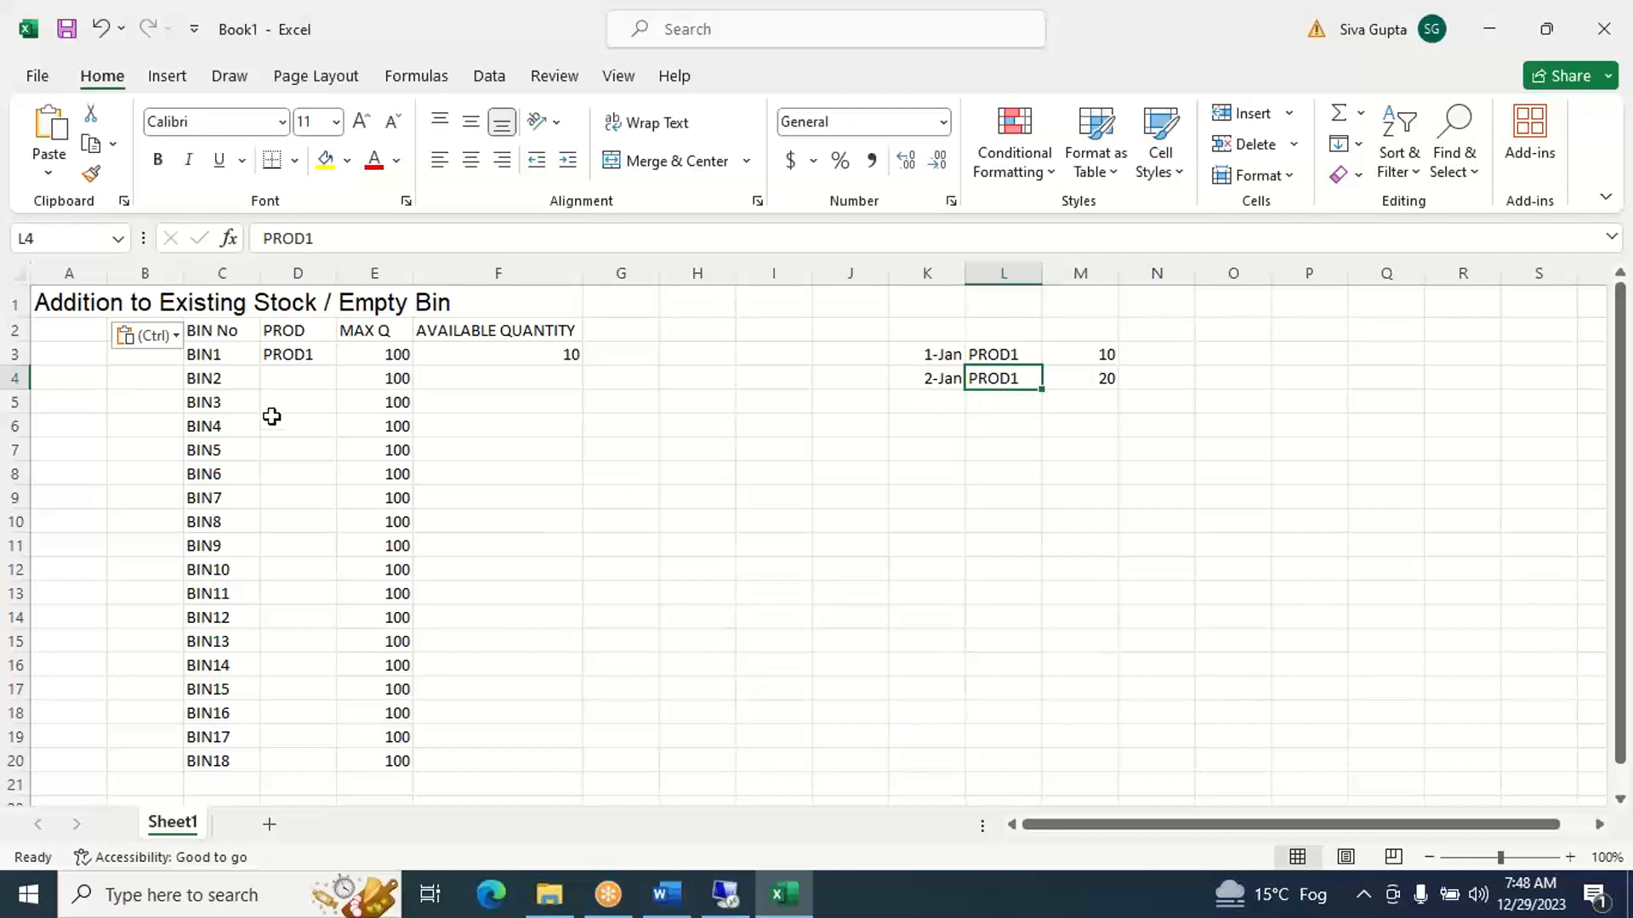
{"action": "left_click", "coordinate": [283, 358]}
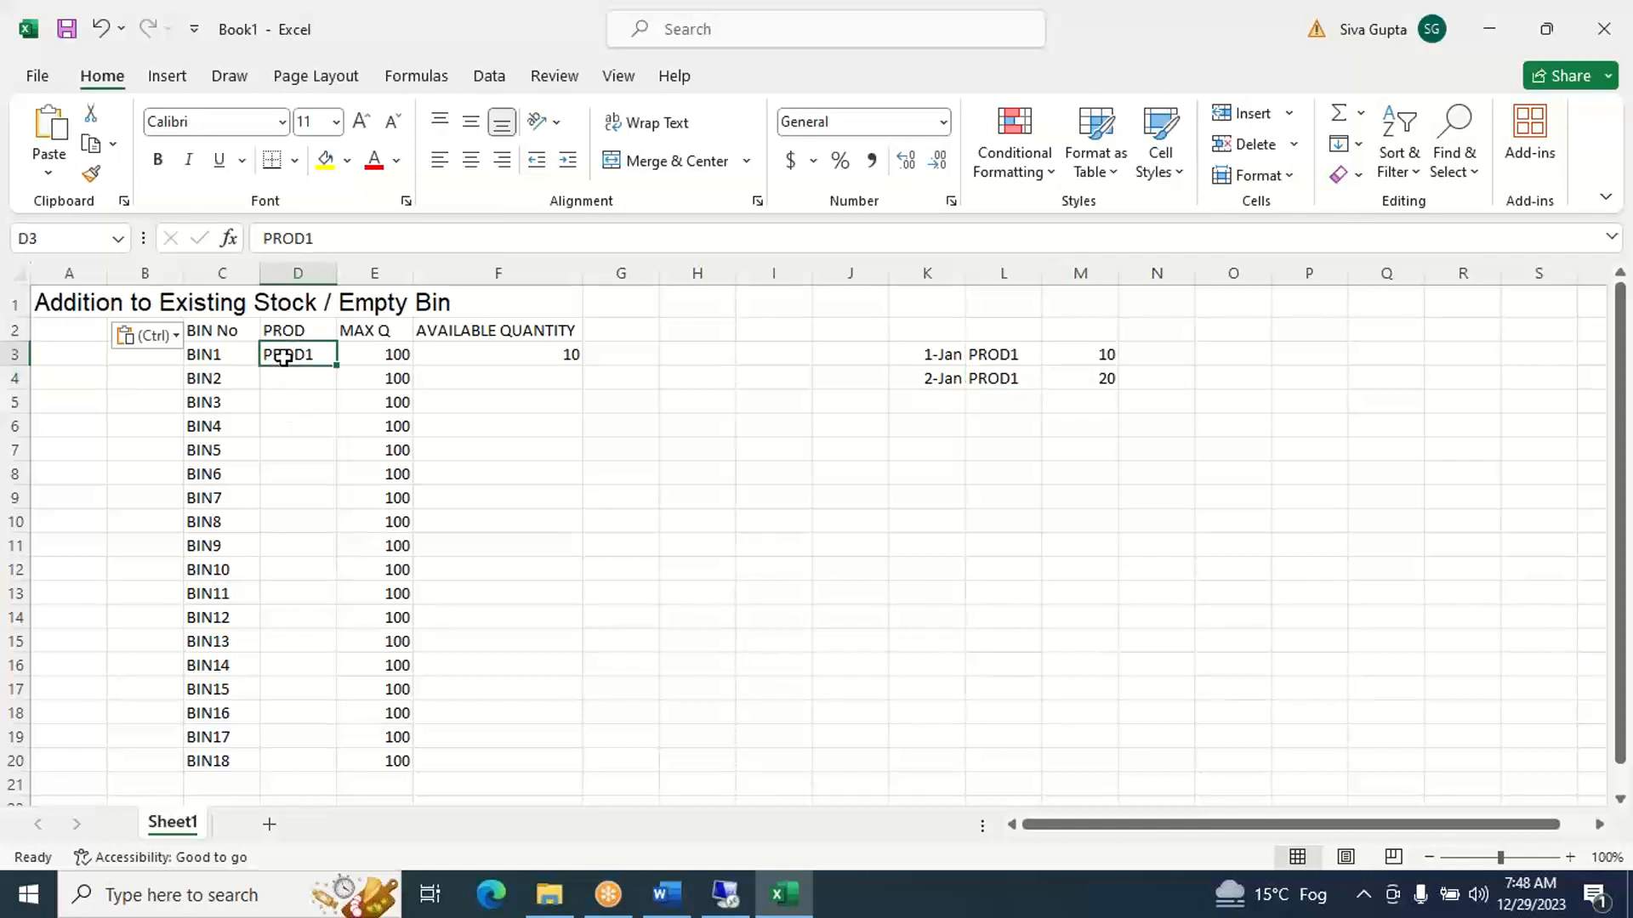
{"action": "key", "text": "Left"}
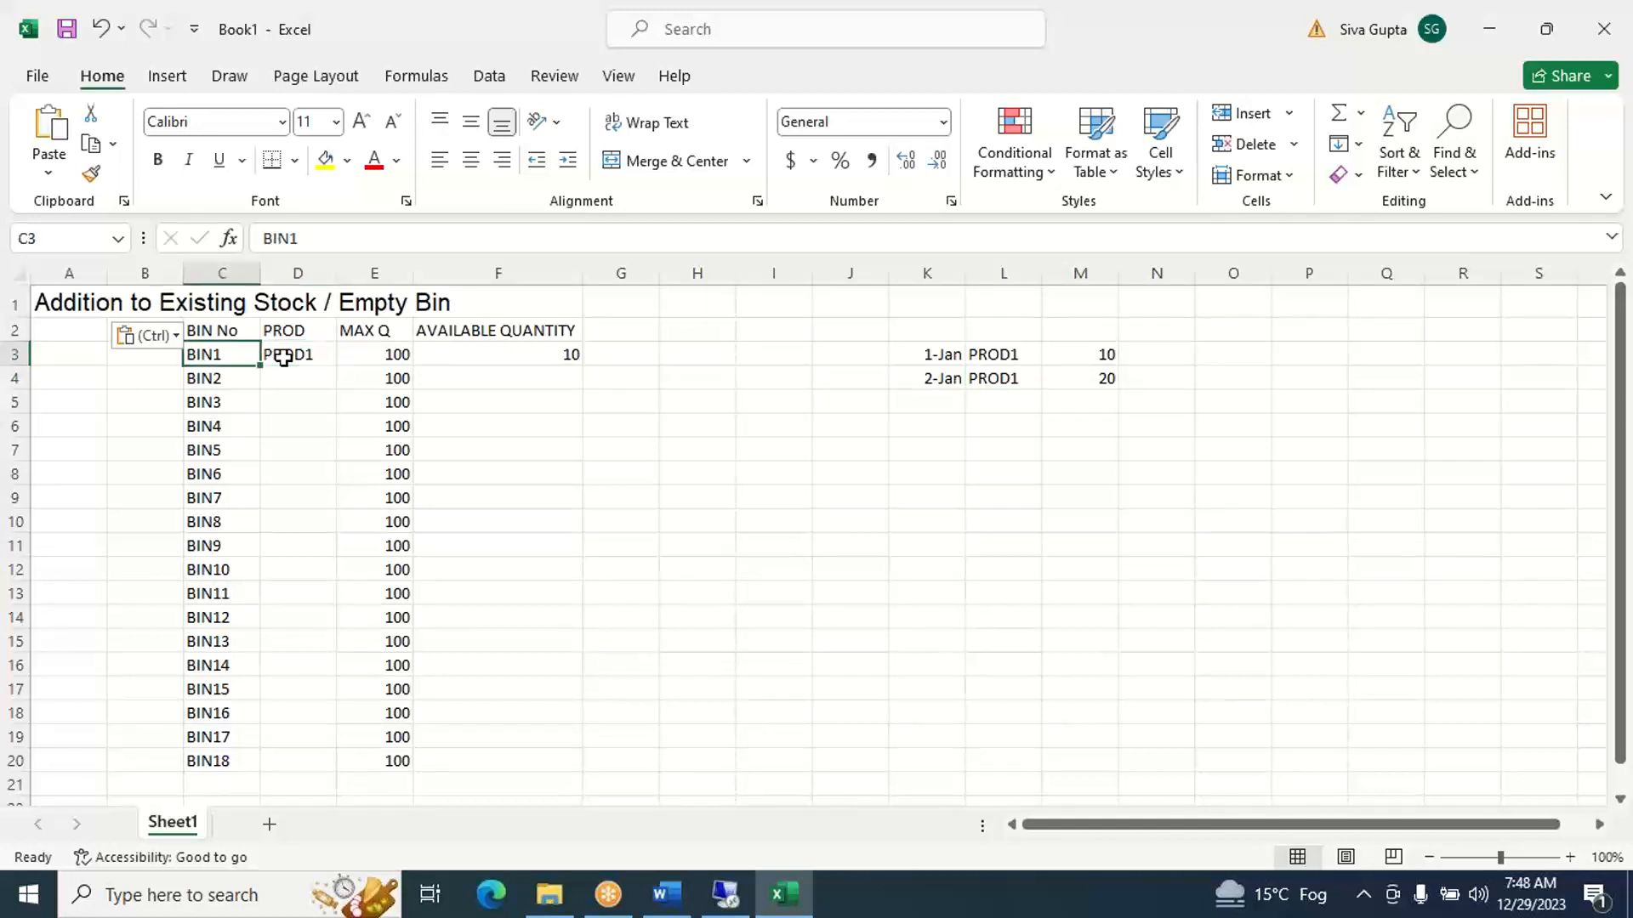
{"action": "left_click", "coordinate": [284, 358]}
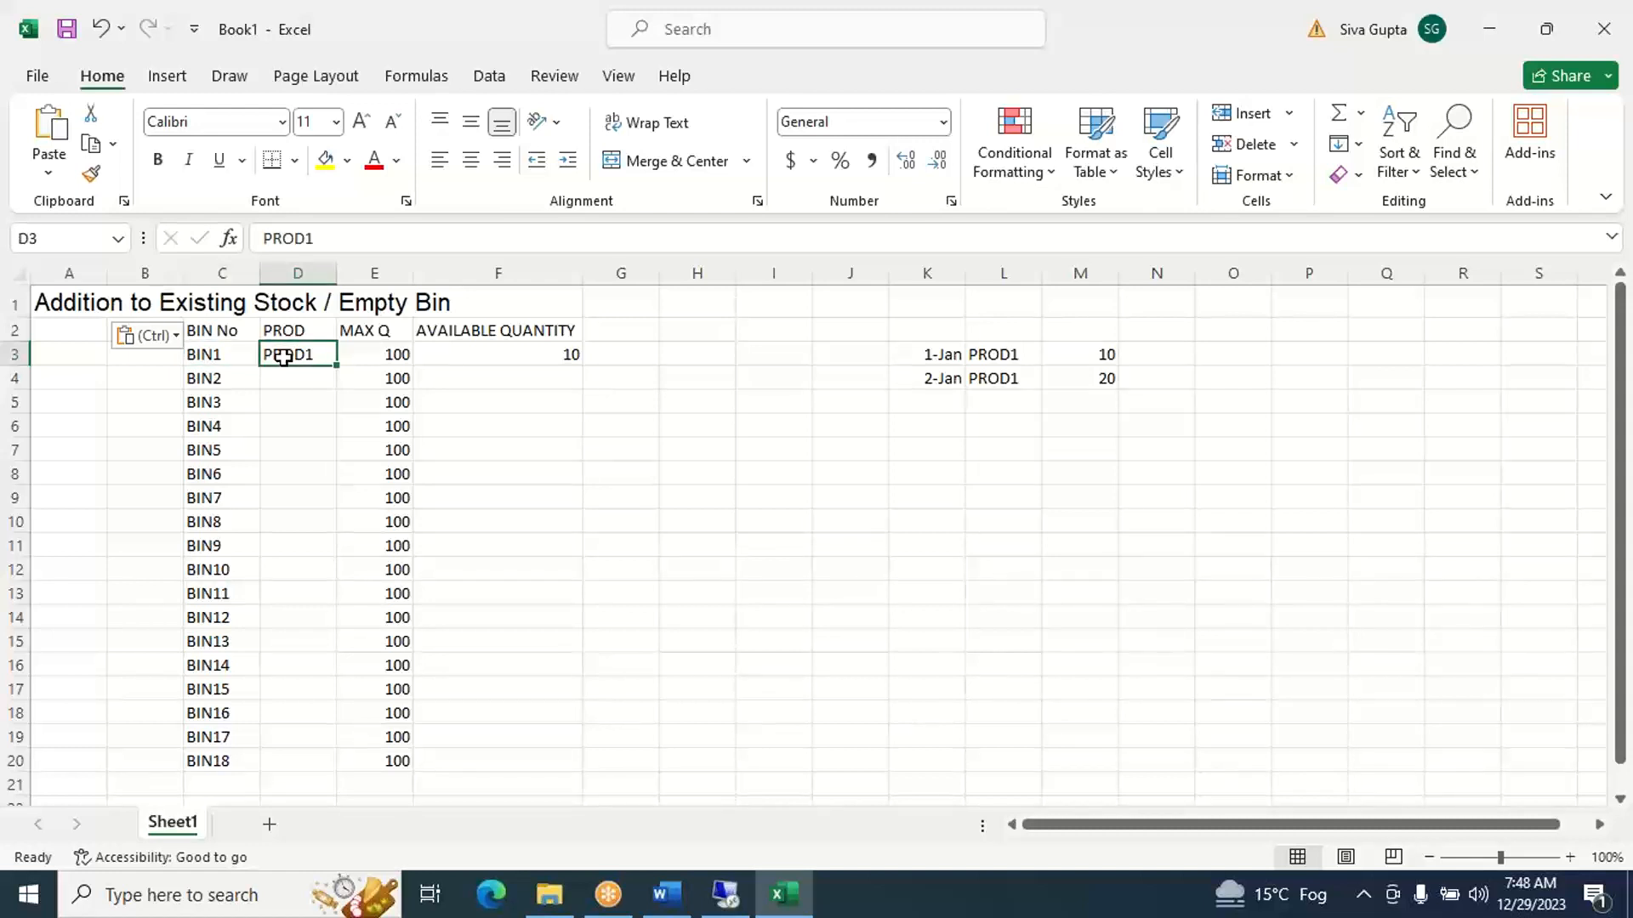
{"action": "left_click", "coordinate": [502, 355]}
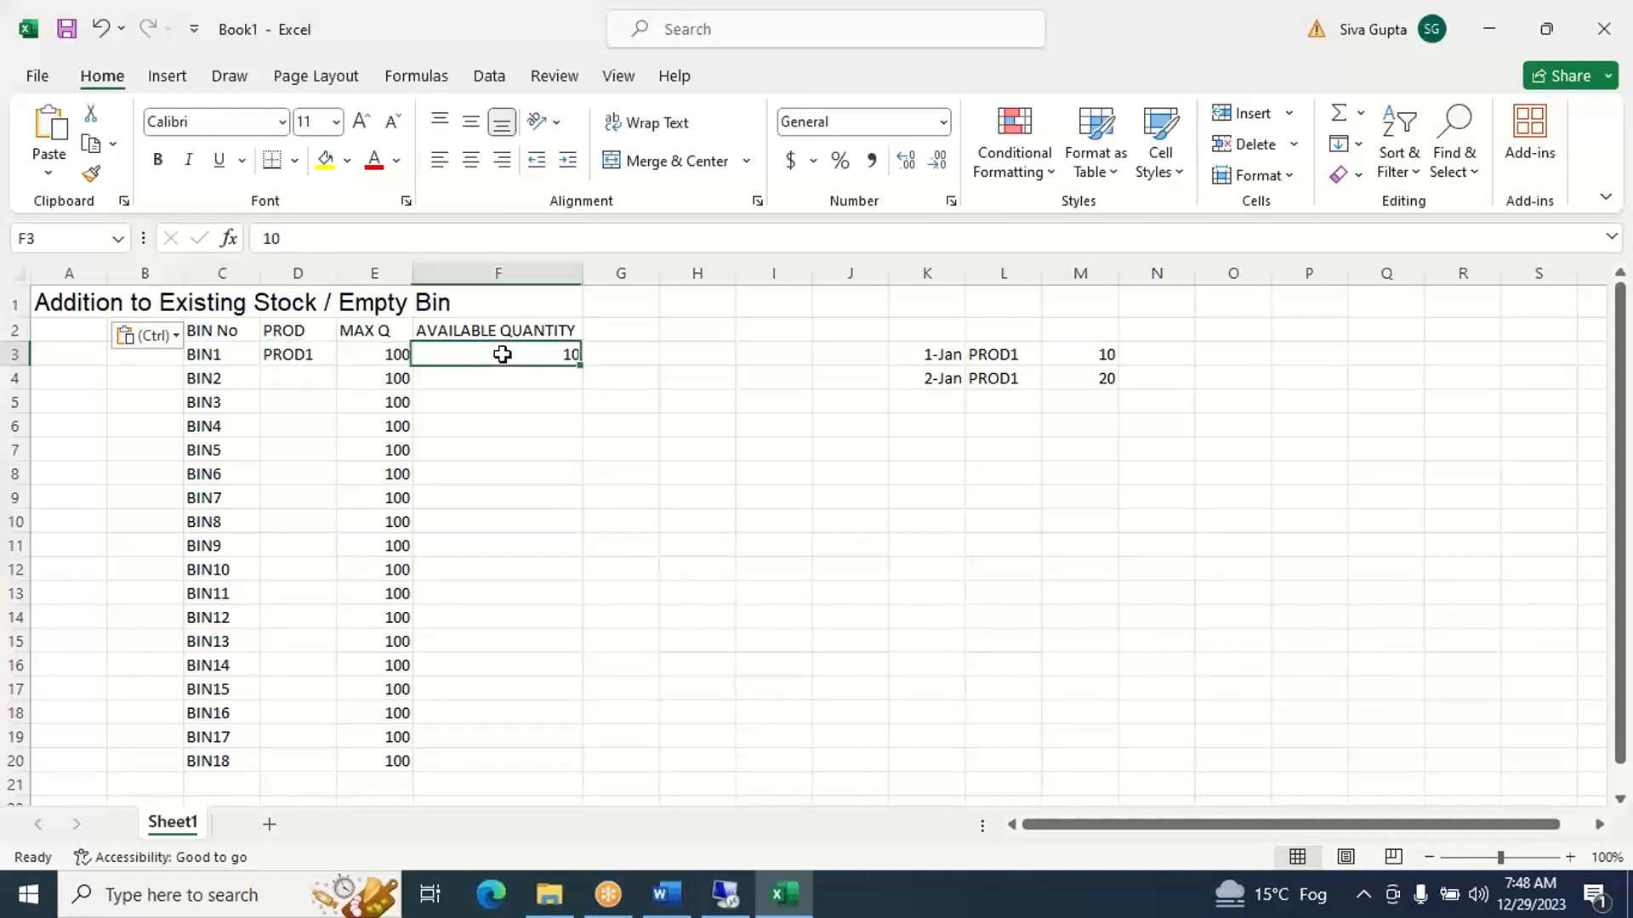
{"action": "left_click", "coordinate": [523, 235]}
{"action": "type", "text": "+"}
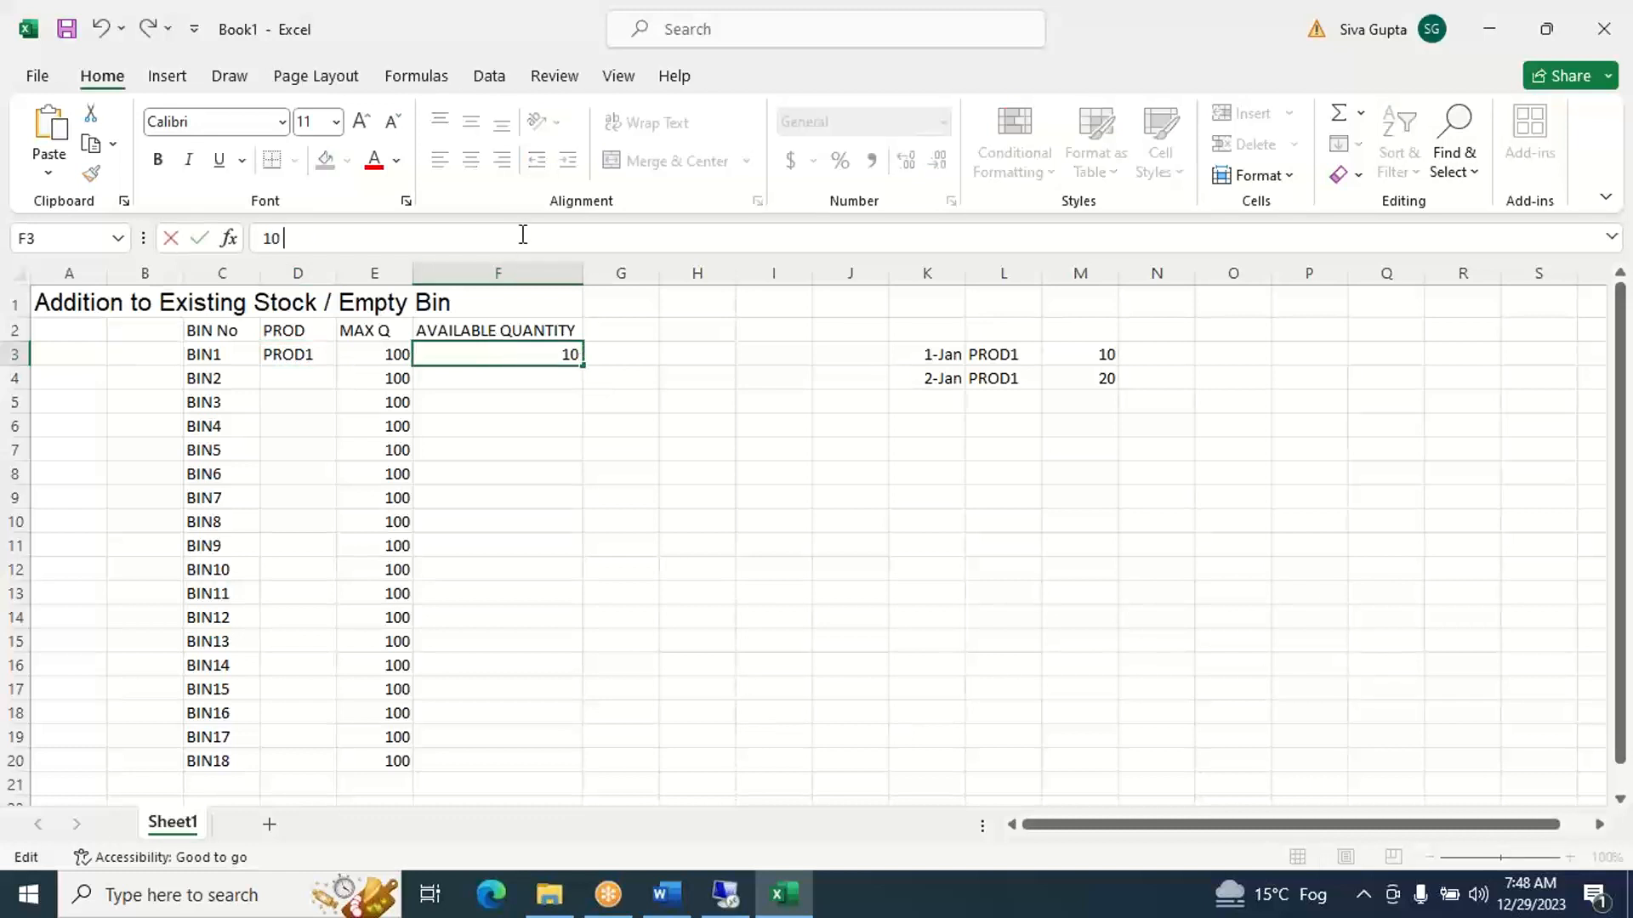
{"action": "type", "text": " 20"}
{"action": "left_click", "coordinate": [691, 404]}
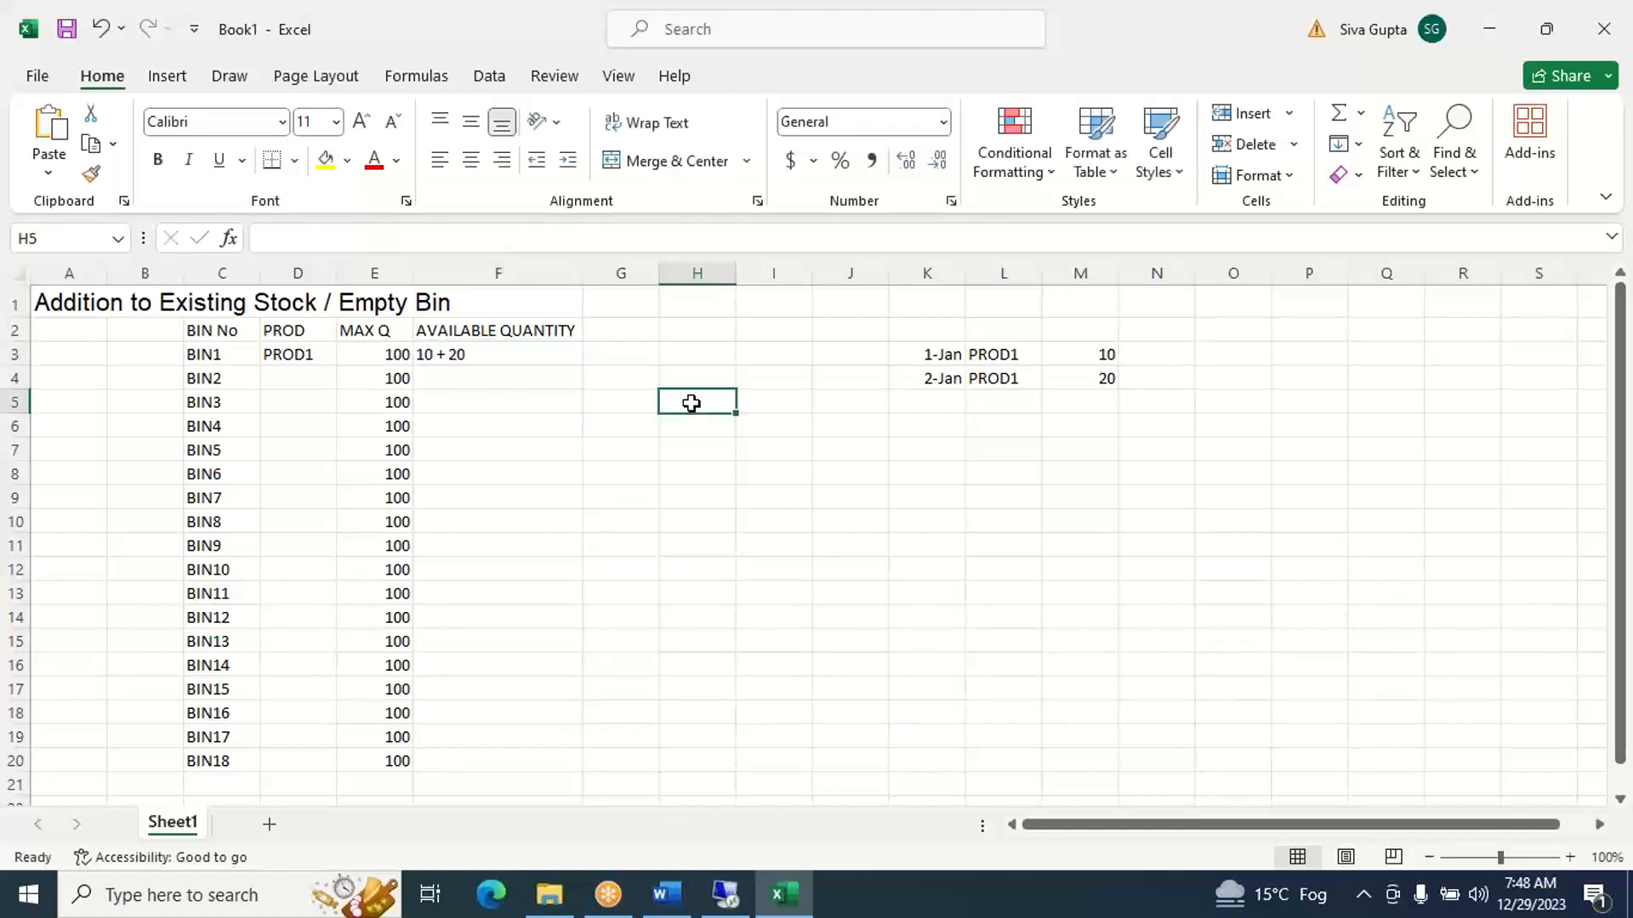
- Add a third receipt in row 5 with date 3-Jan in K5, product PROD2 in L5 and quantity 50 in M5
{"action": "left_click", "coordinate": [942, 400]}
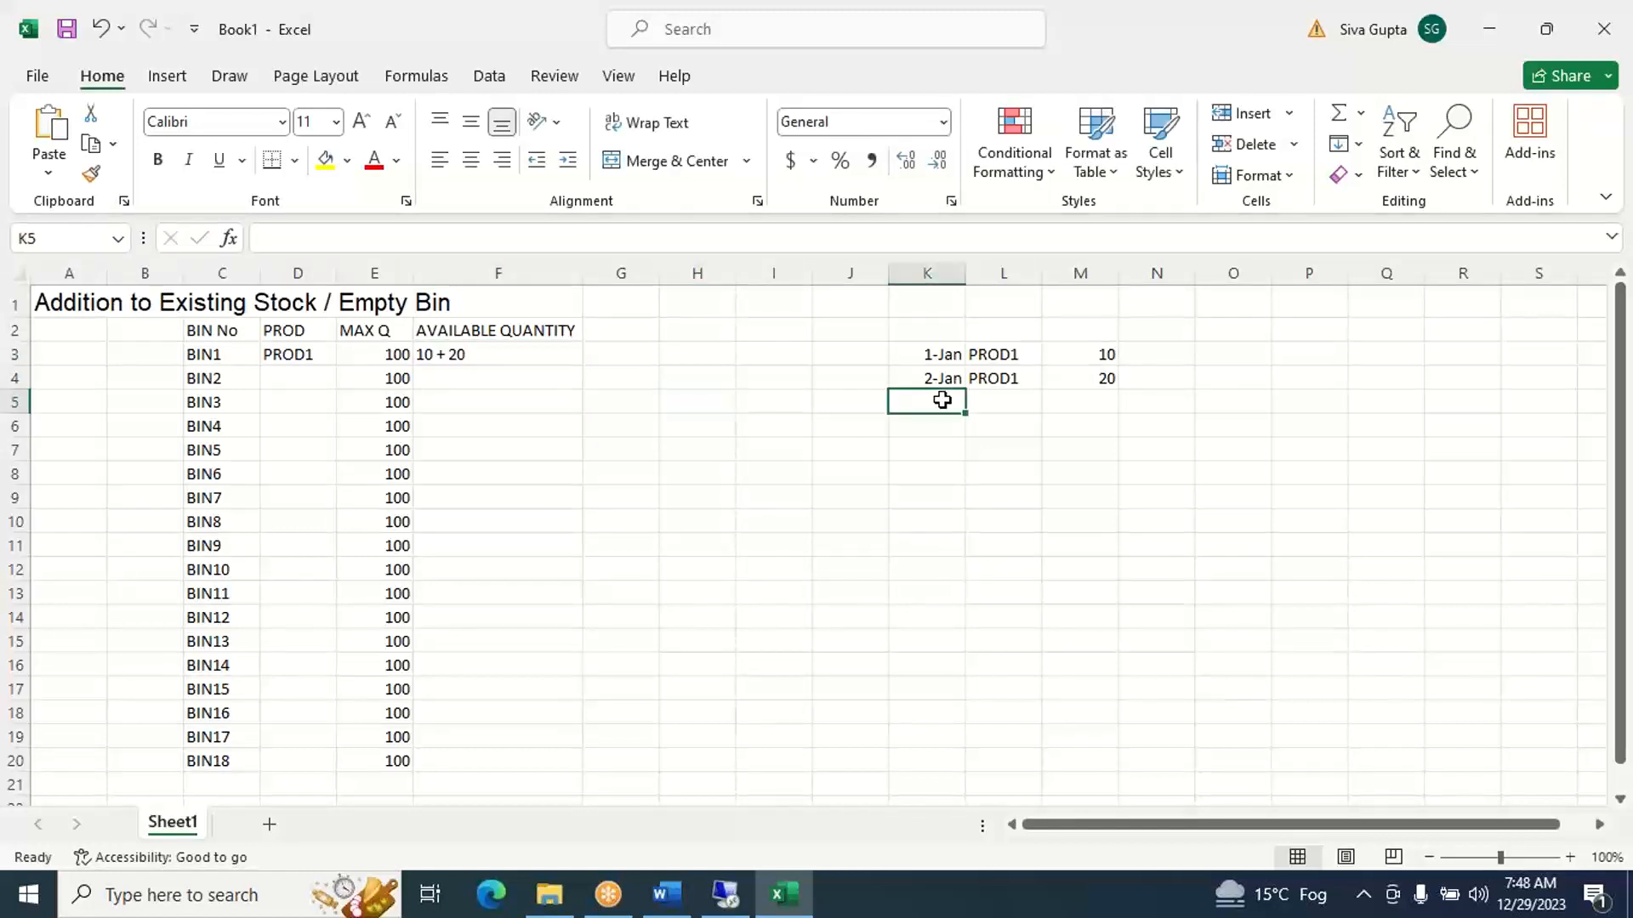
{"action": "type", "text": "JAN3"}
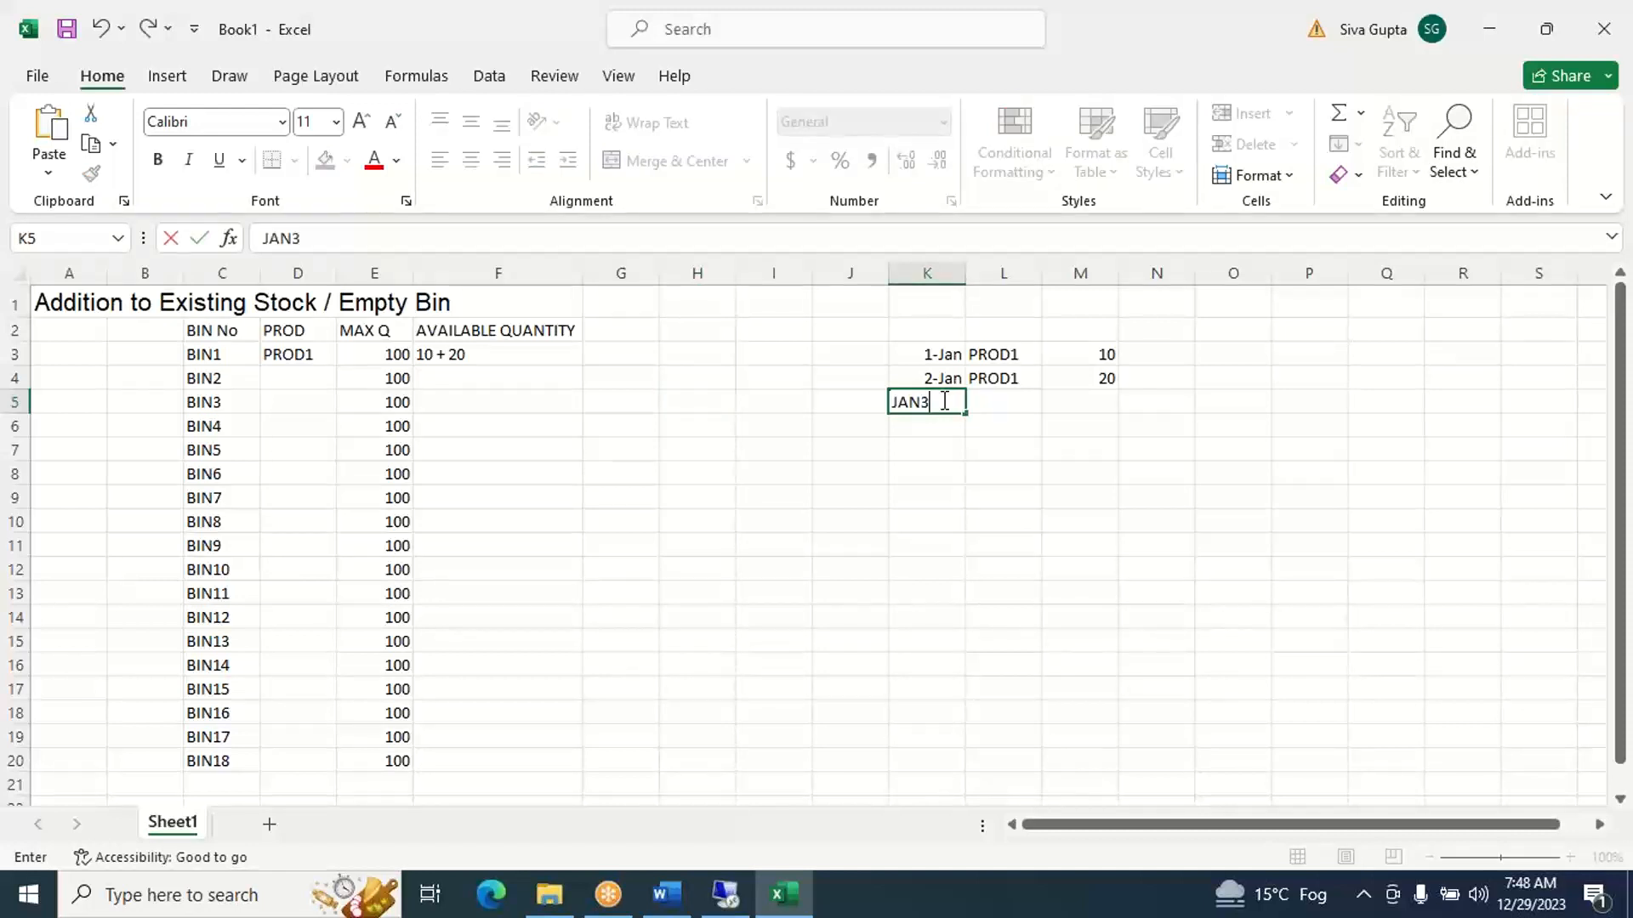
{"action": "key", "text": "Tab"}
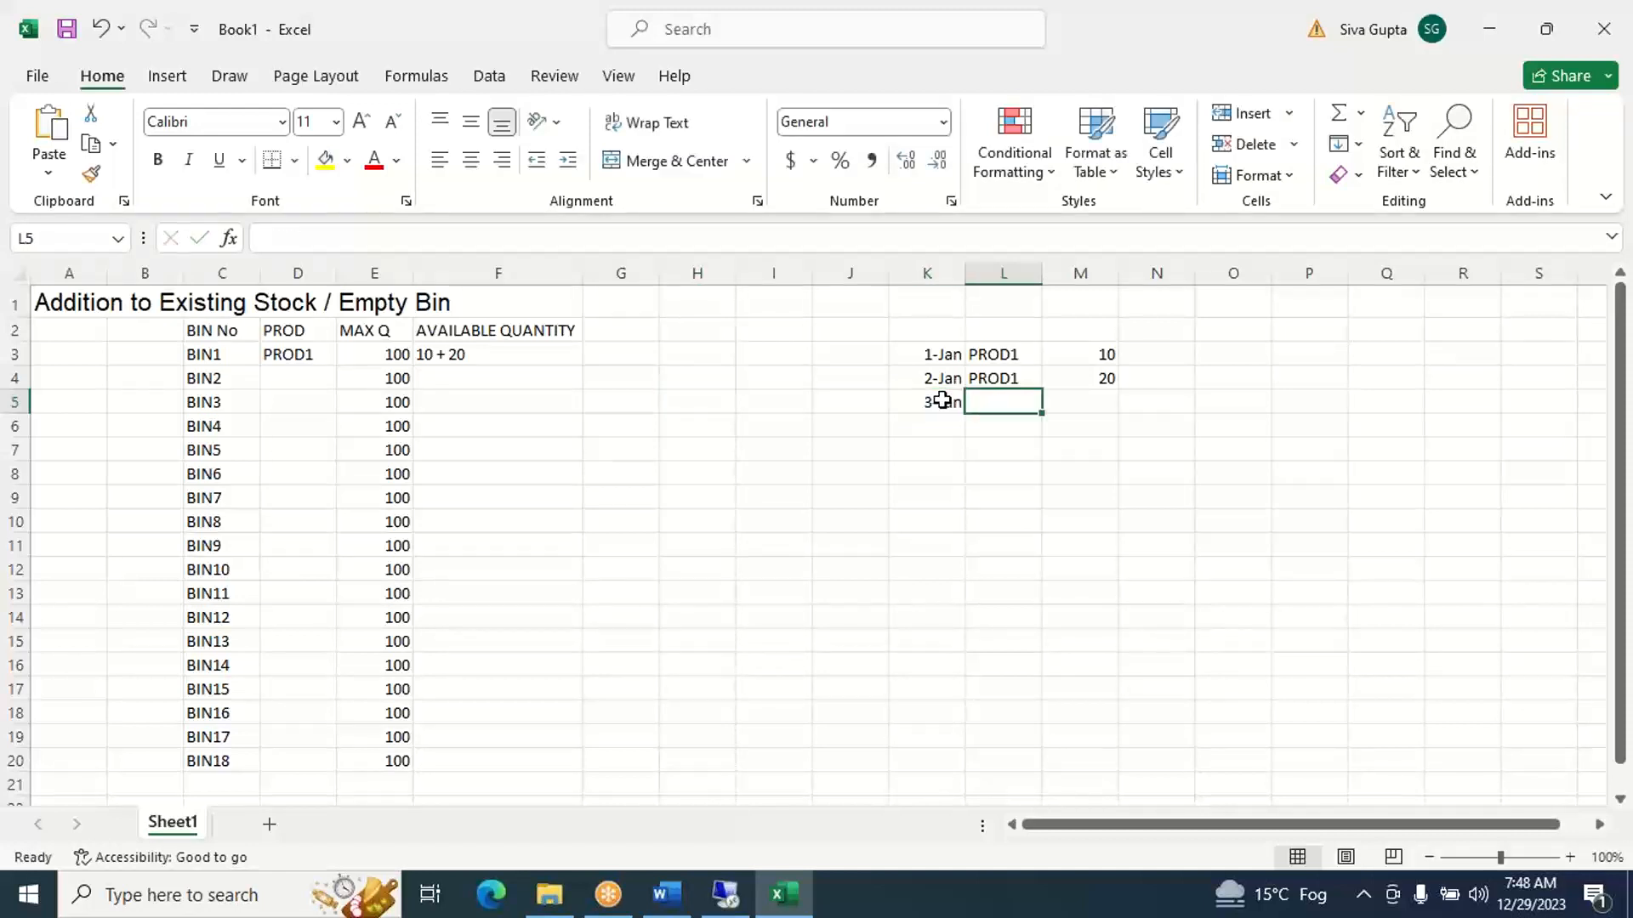
{"action": "type", "text": "PROD"}
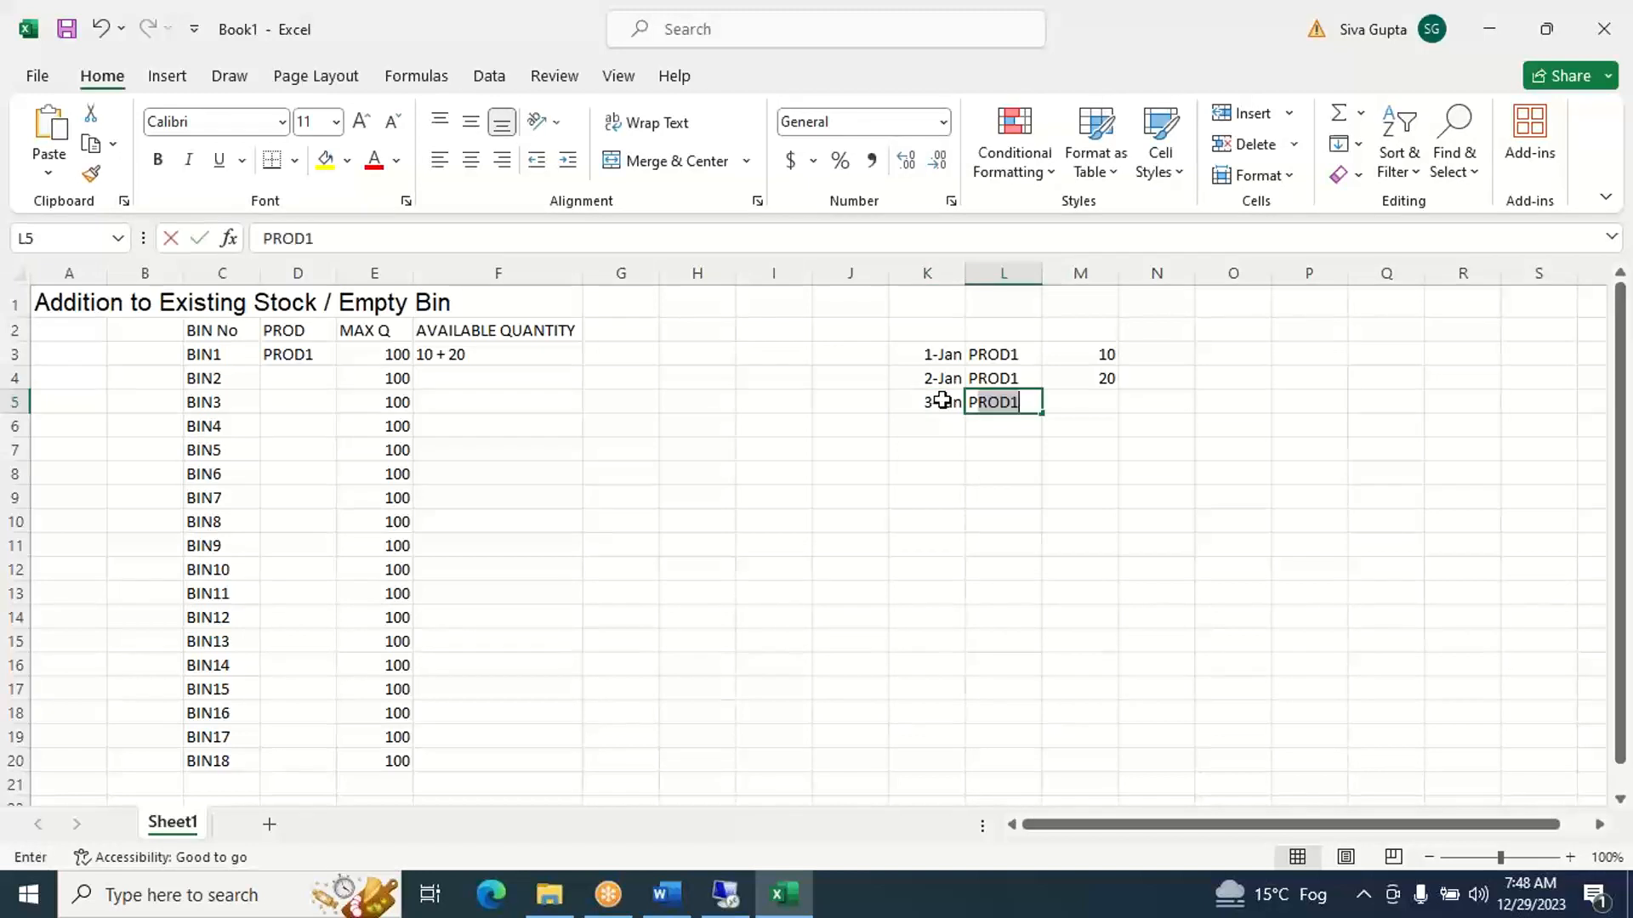
{"action": "type", "text": "2"}
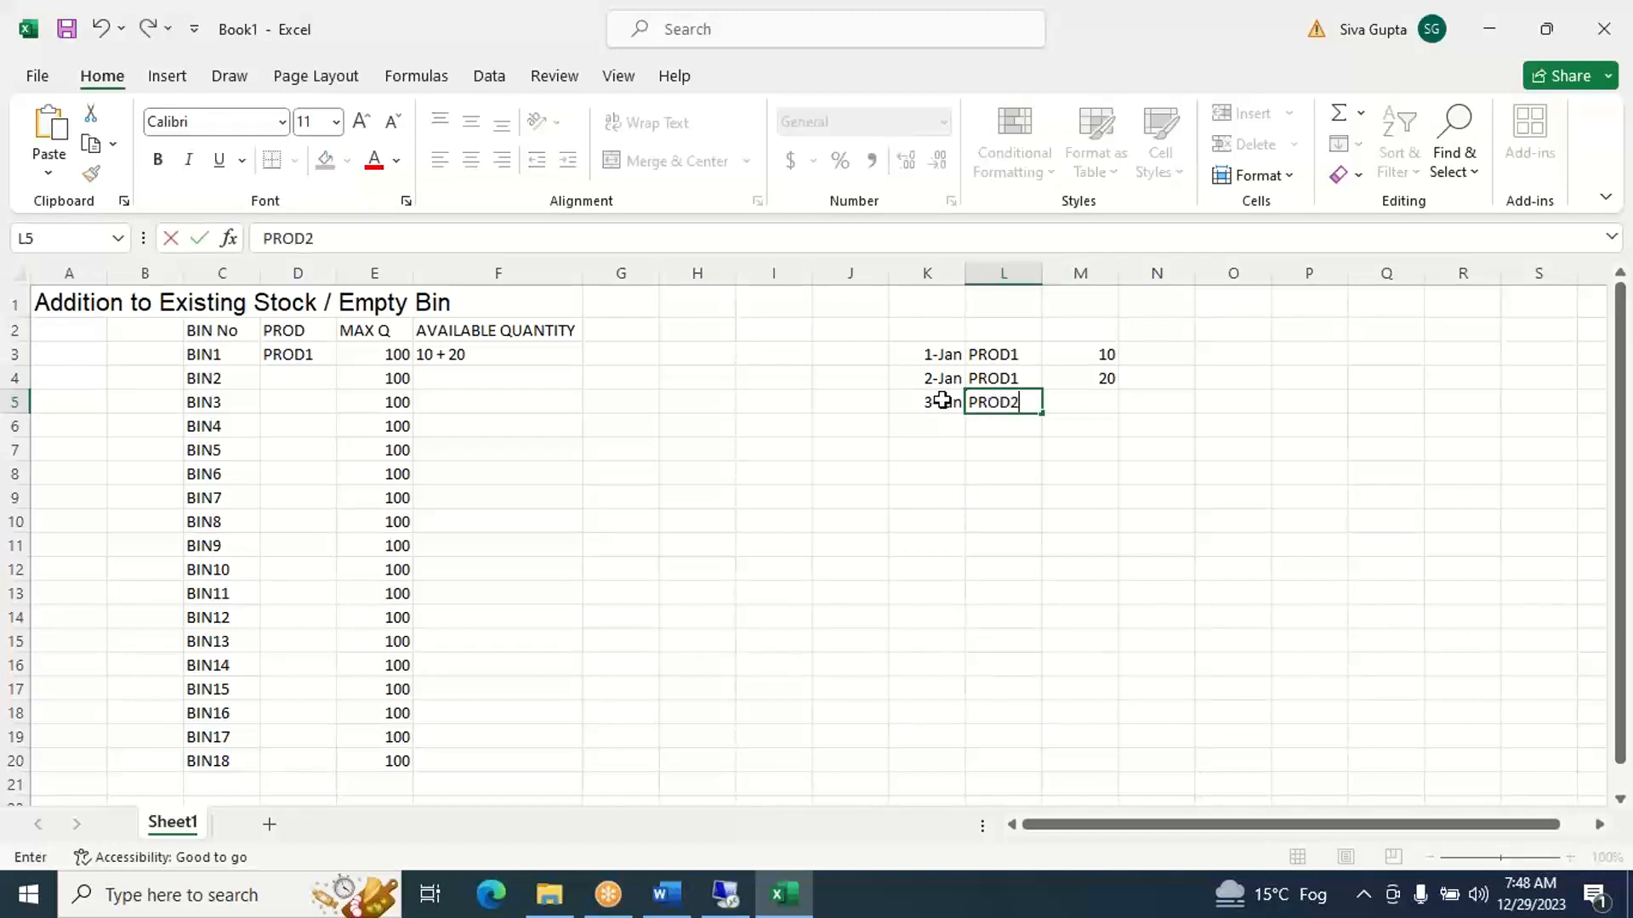
{"action": "key", "text": "Tab"}
{"action": "type", "text": "50"}
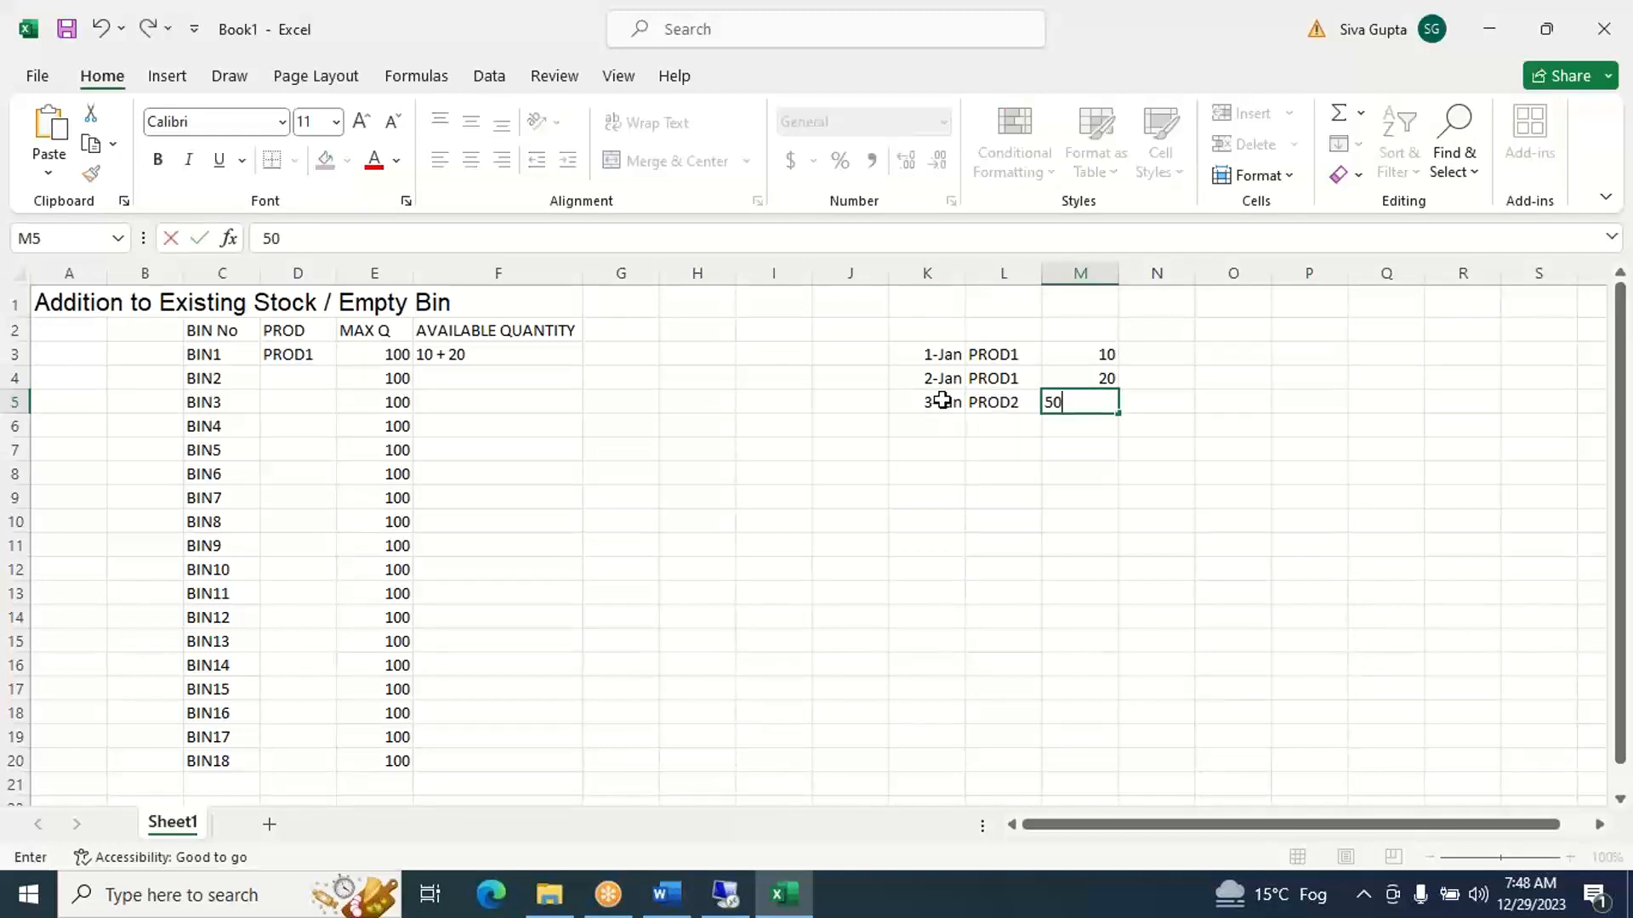
{"action": "key", "text": "Tab"}
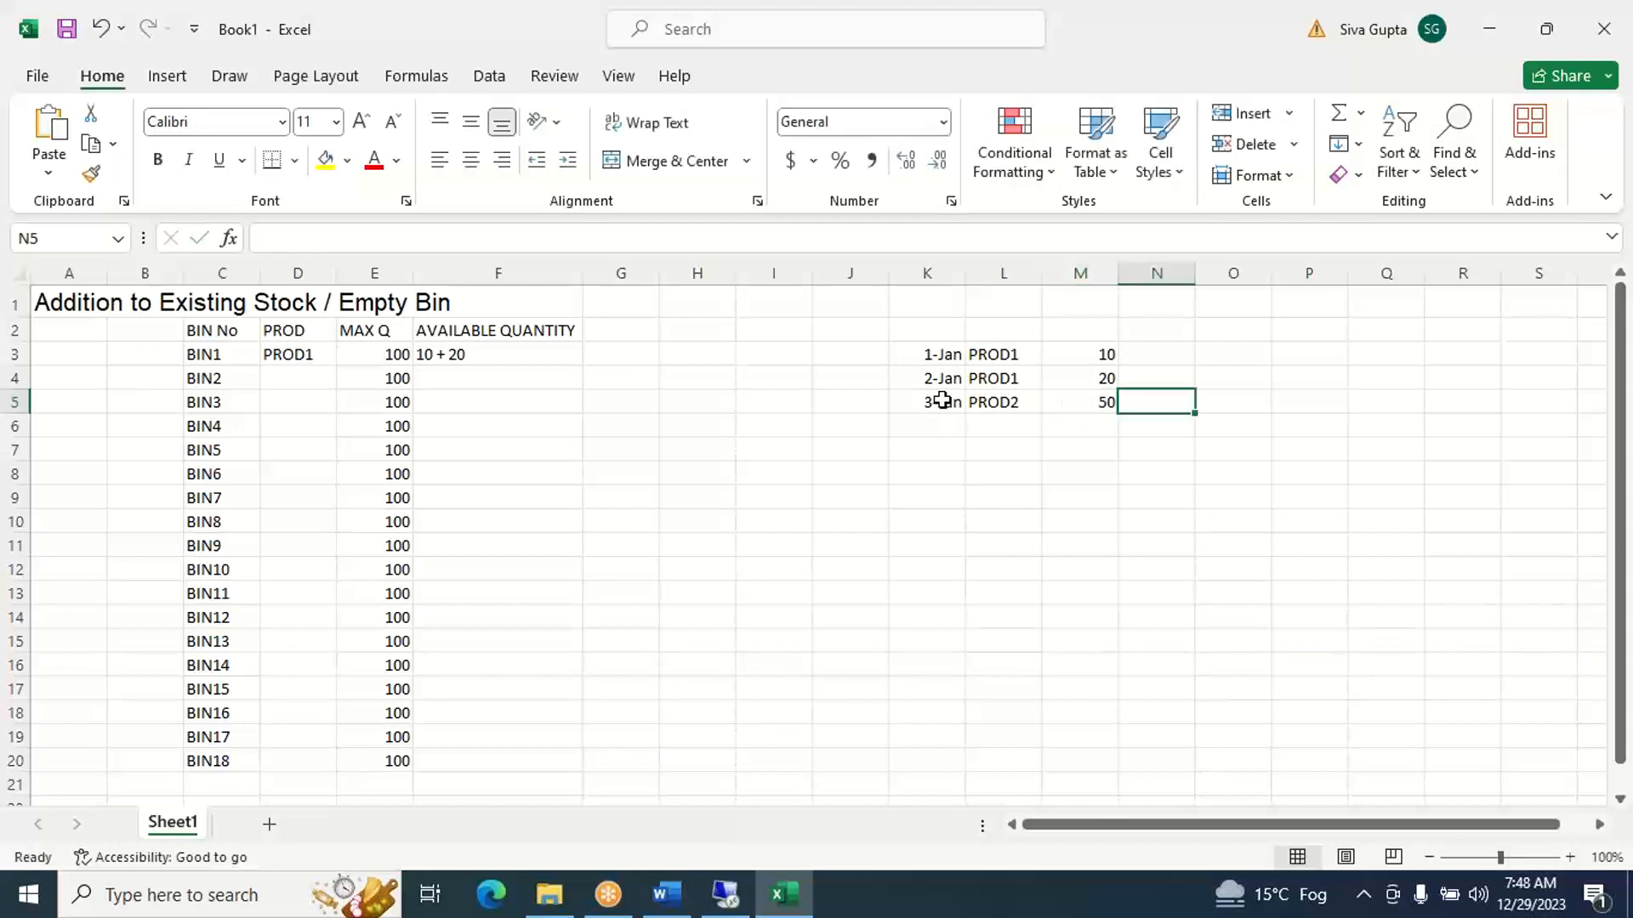
- Check the product stored in BIN1 and go through the bins below it for existing PROD2 stock
{"action": "left_click", "coordinate": [992, 402]}
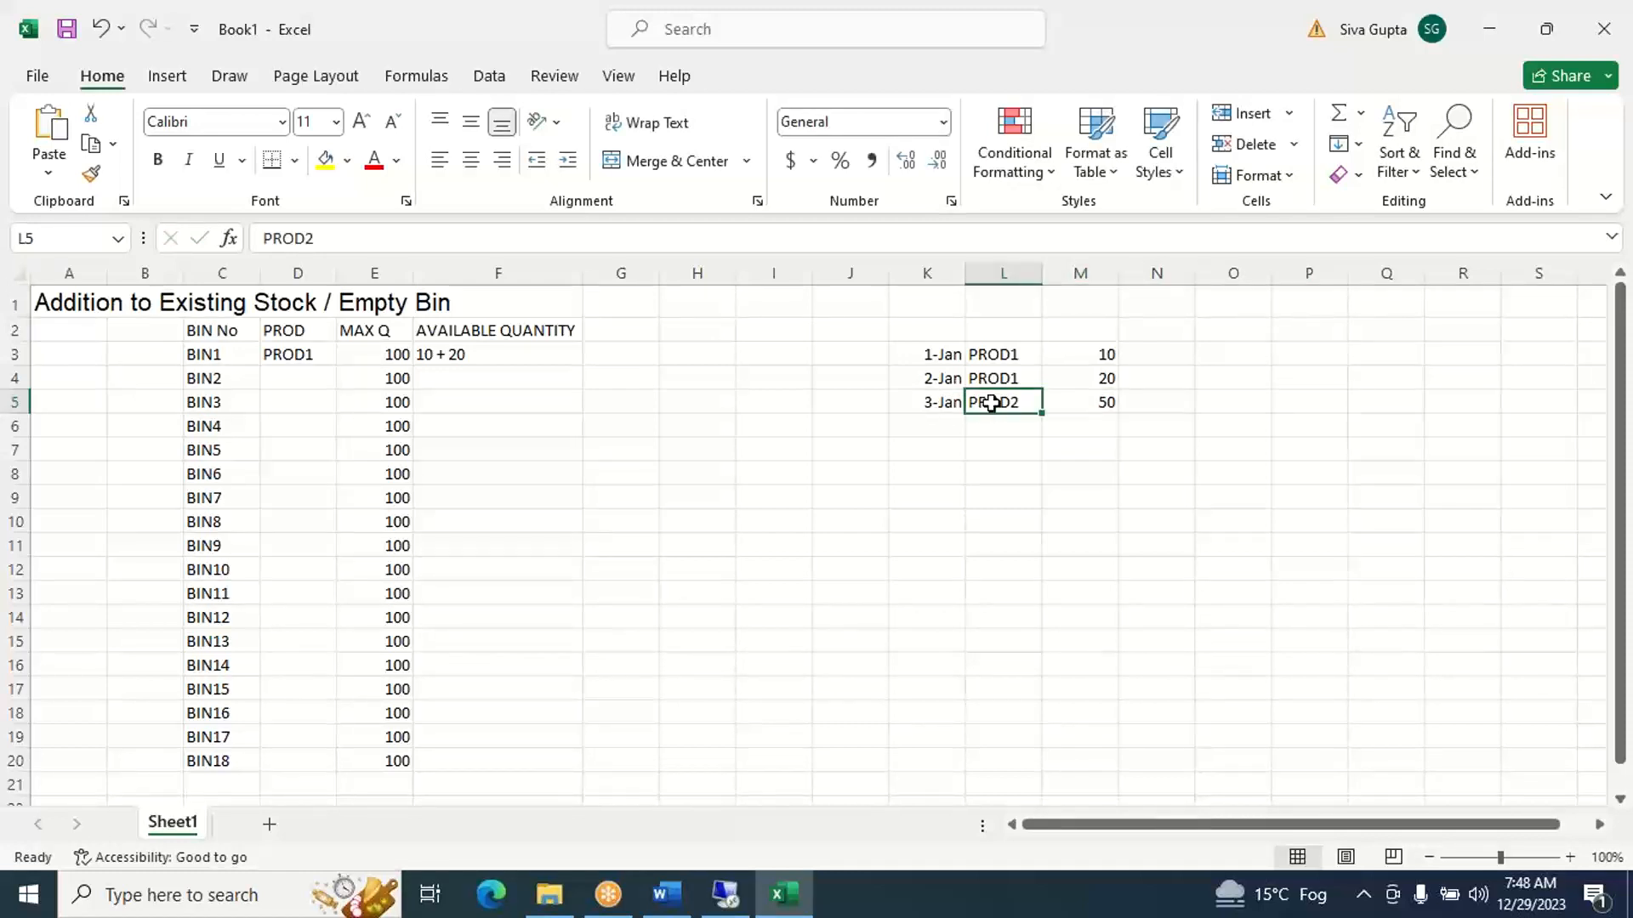
{"action": "left_click", "coordinate": [223, 353]}
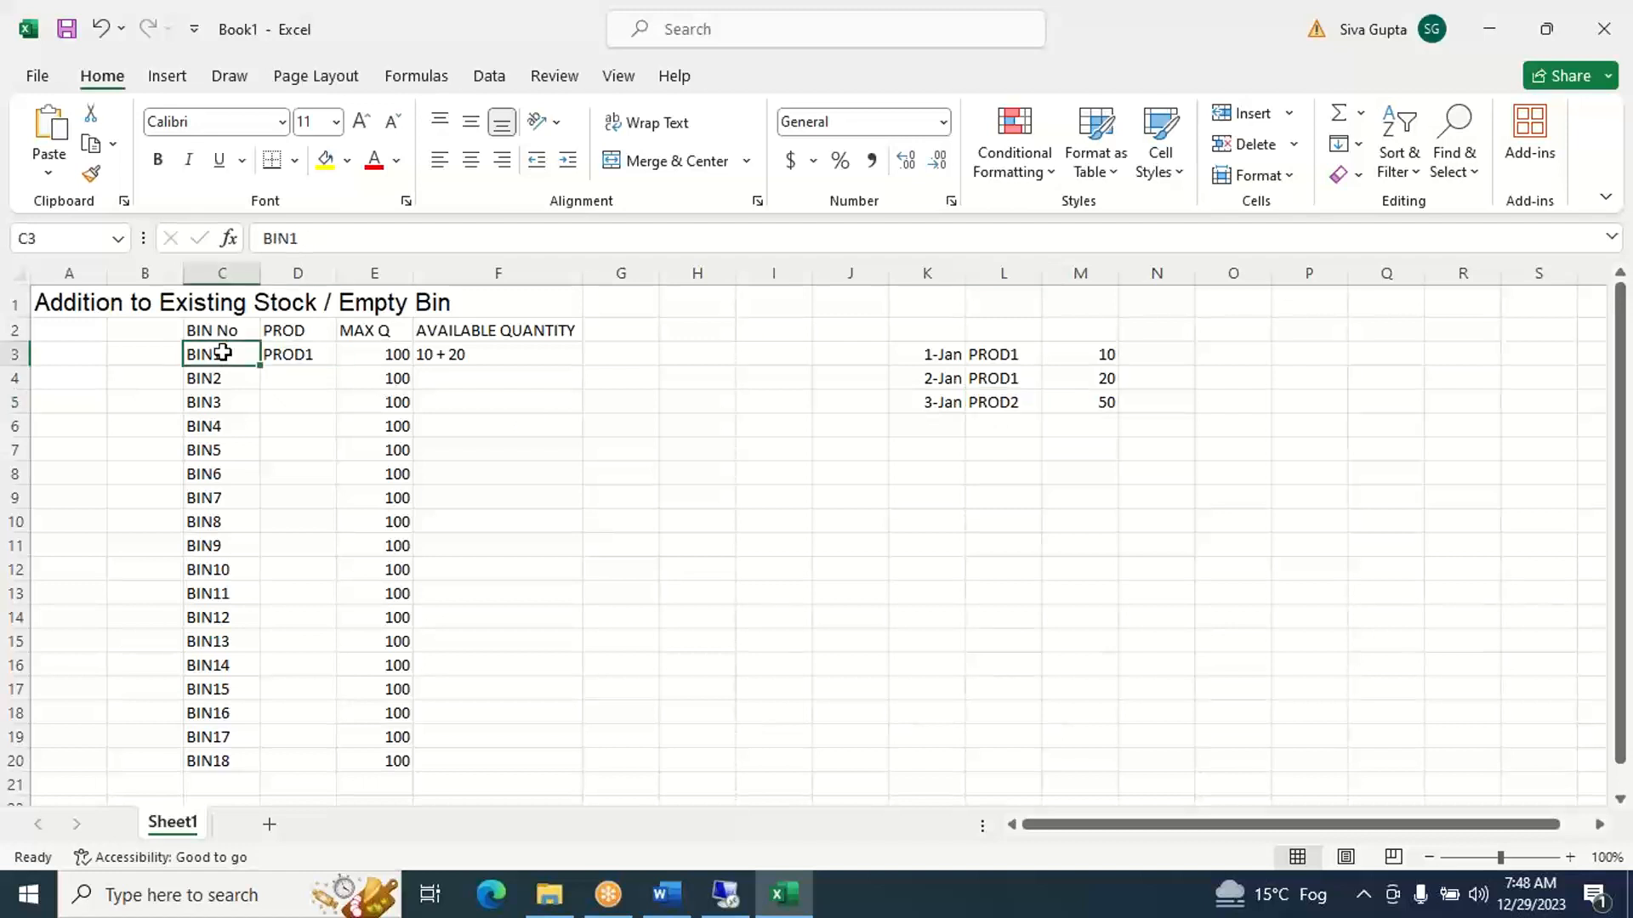
{"action": "key", "text": "Right"}
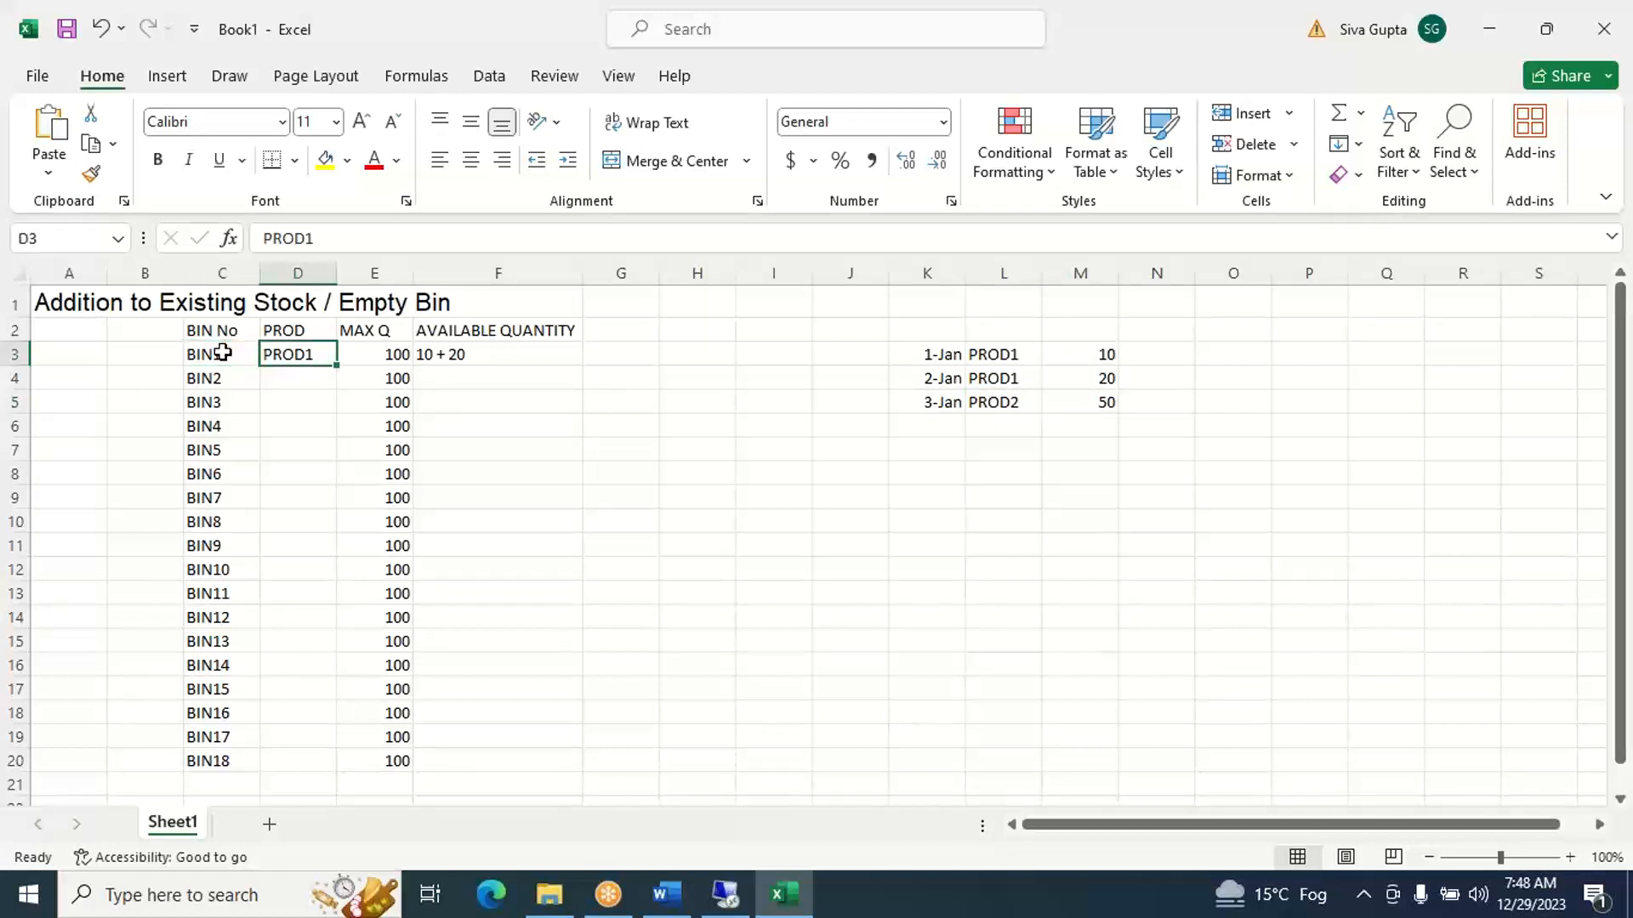
{"action": "key", "text": "Left"}
{"action": "key", "text": "Down"}
{"action": "key", "text": "Down"}
{"action": "key", "text": "Down"}
{"action": "key", "text": "Down"}
{"action": "key", "text": "Down"}
{"action": "key", "text": "Down"}
{"action": "key", "text": "Down"}
{"action": "key", "text": "Down"}
{"action": "key", "text": "Down"}
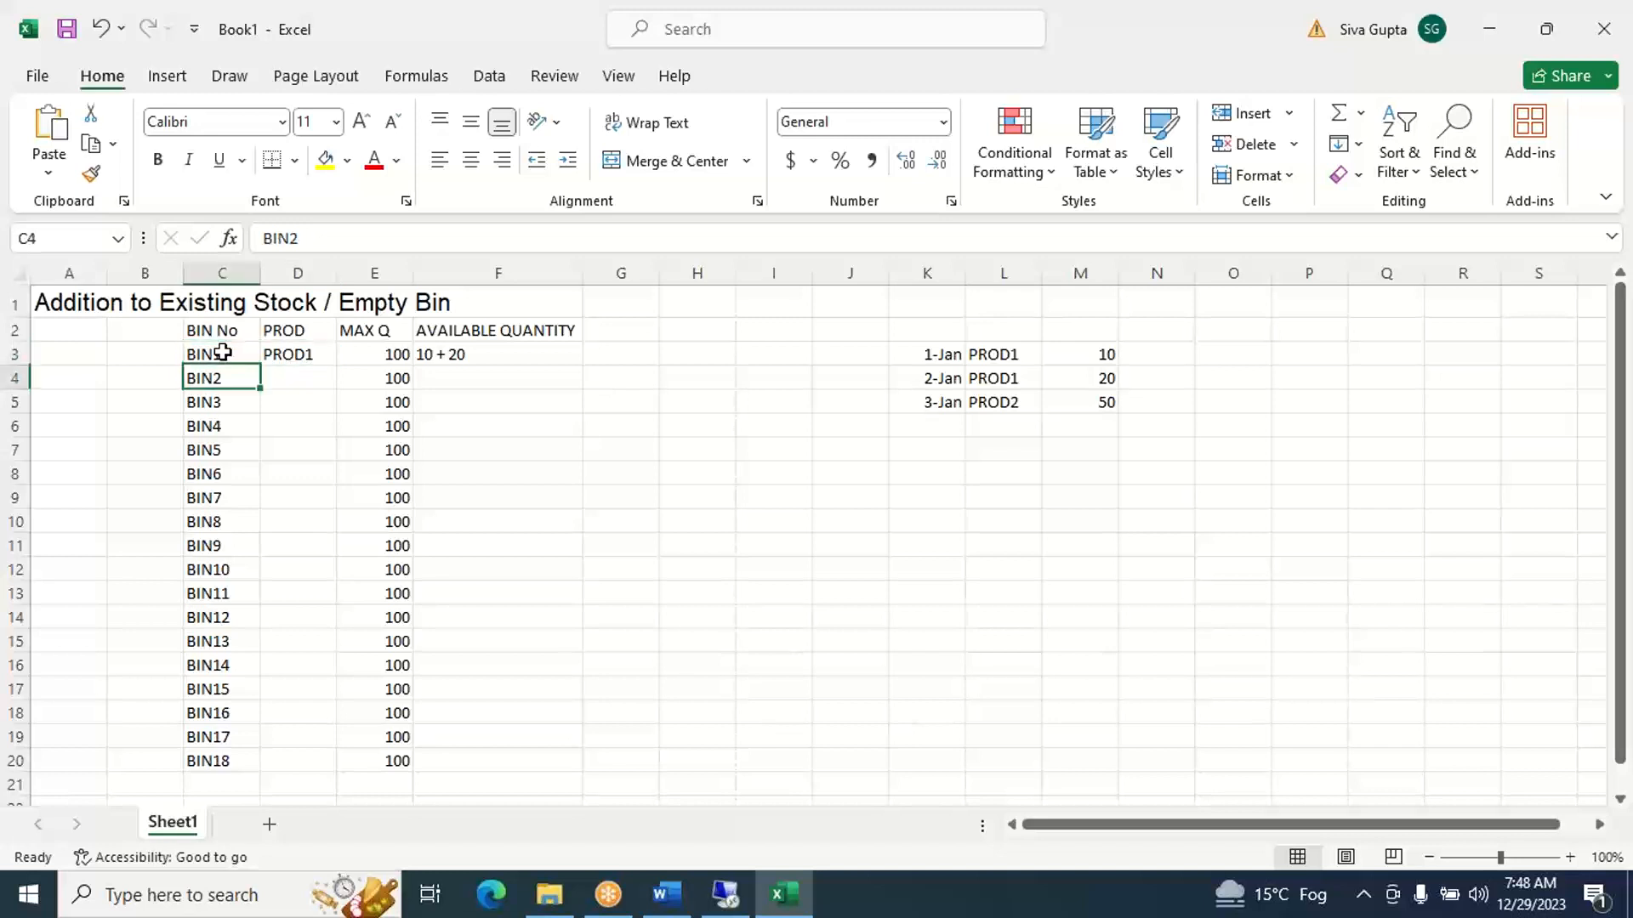
{"action": "key", "text": "Down"}
{"action": "key", "text": "Down"}
{"action": "key", "text": "Down"}
{"action": "key", "text": "Down"}
{"action": "key", "text": "Down"}
{"action": "key", "text": "Down"}
{"action": "key", "text": "Down"}
{"action": "key", "text": "Down"}
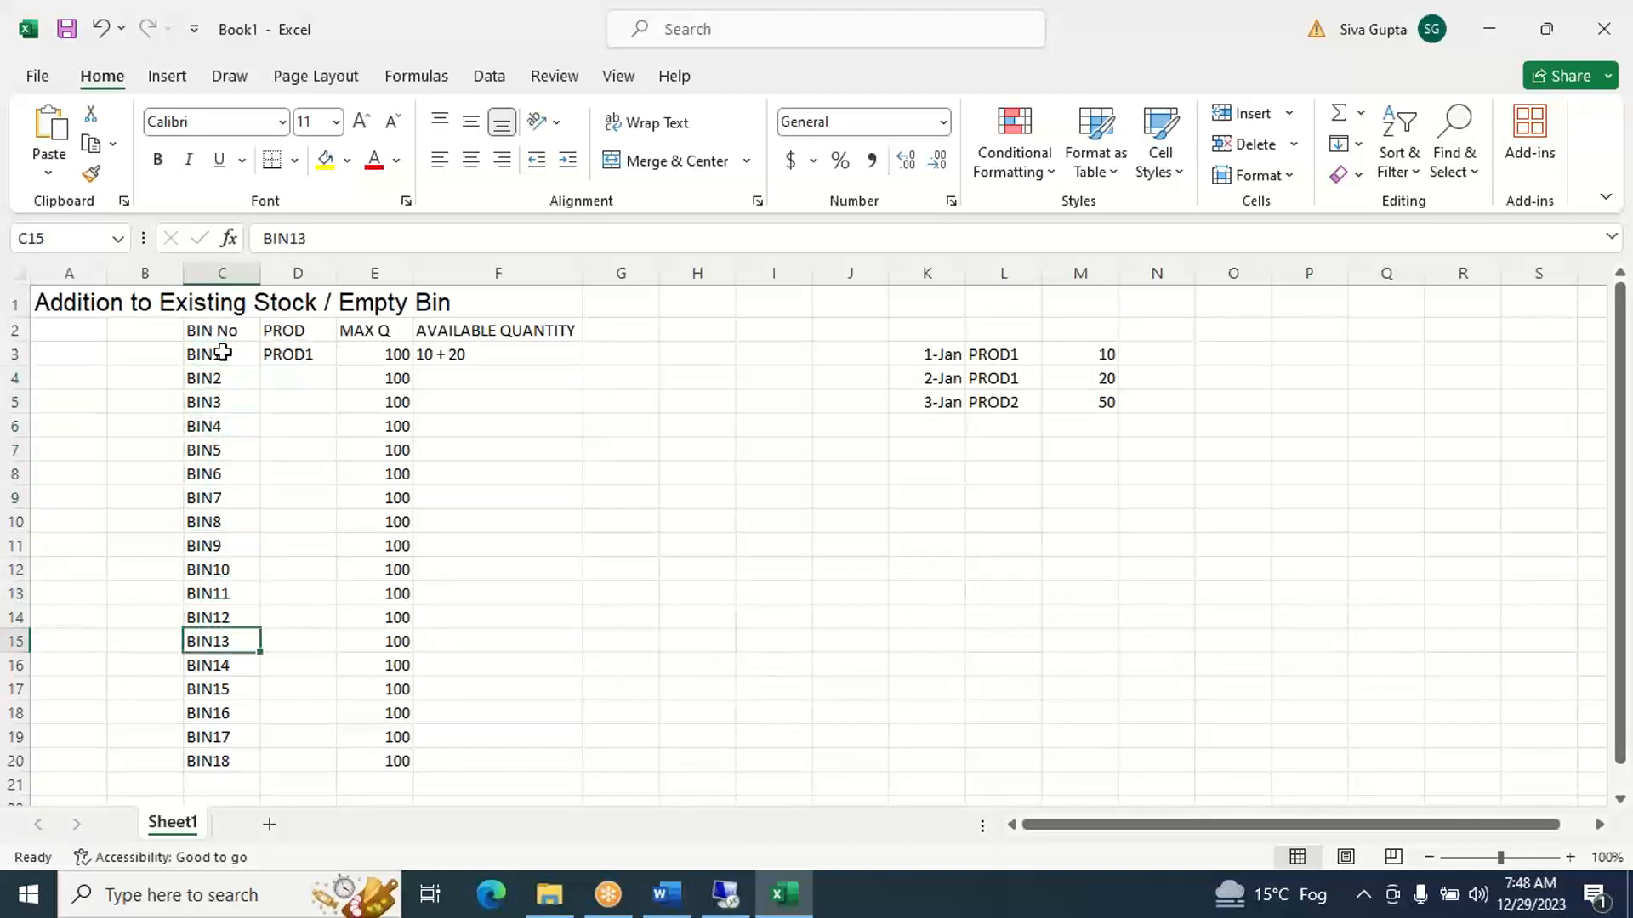
{"action": "key", "text": "Up"}
{"action": "key", "text": "Up"}
{"action": "key", "text": "Up"}
{"action": "key", "text": "Up"}
{"action": "key", "text": "Up"}
{"action": "key", "text": "Up"}
{"action": "key", "text": "Up"}
{"action": "key", "text": "Up"}
{"action": "key", "text": "Up"}
{"action": "key", "text": "Up"}
{"action": "key", "text": "Up"}
{"action": "key", "text": "Up"}
{"action": "key", "text": "Up"}
{"action": "key", "text": "Up"}
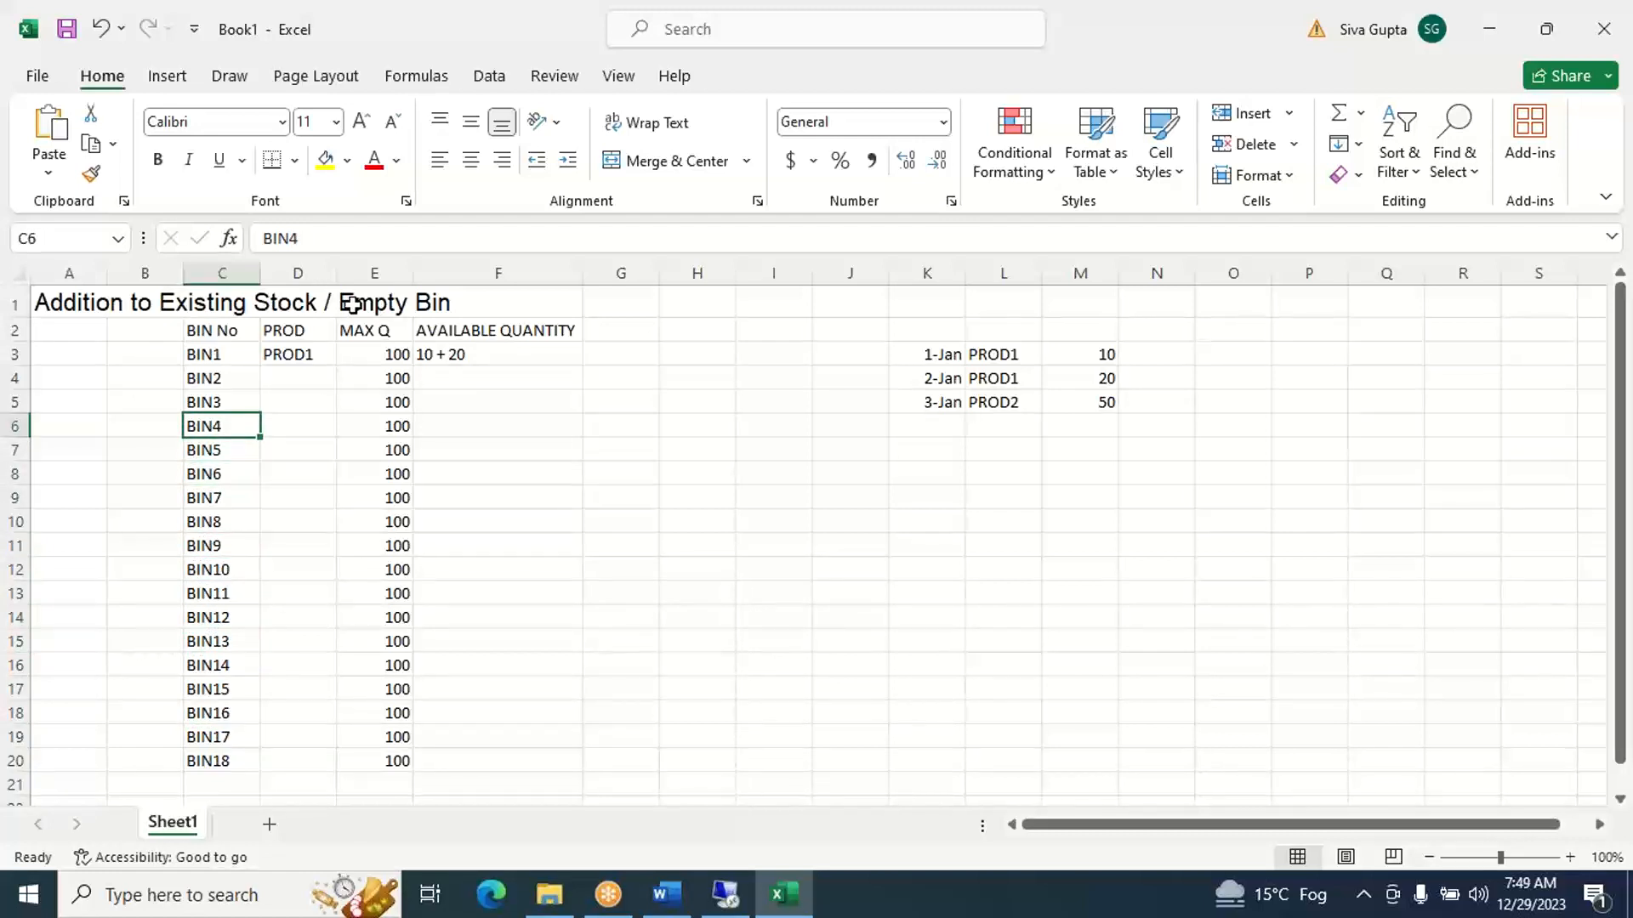
- Assign the 3-Jan receipt to BIN2 by entering product PROD2 in D4 and available quantity 50 in F4
{"action": "left_click", "coordinate": [242, 358]}
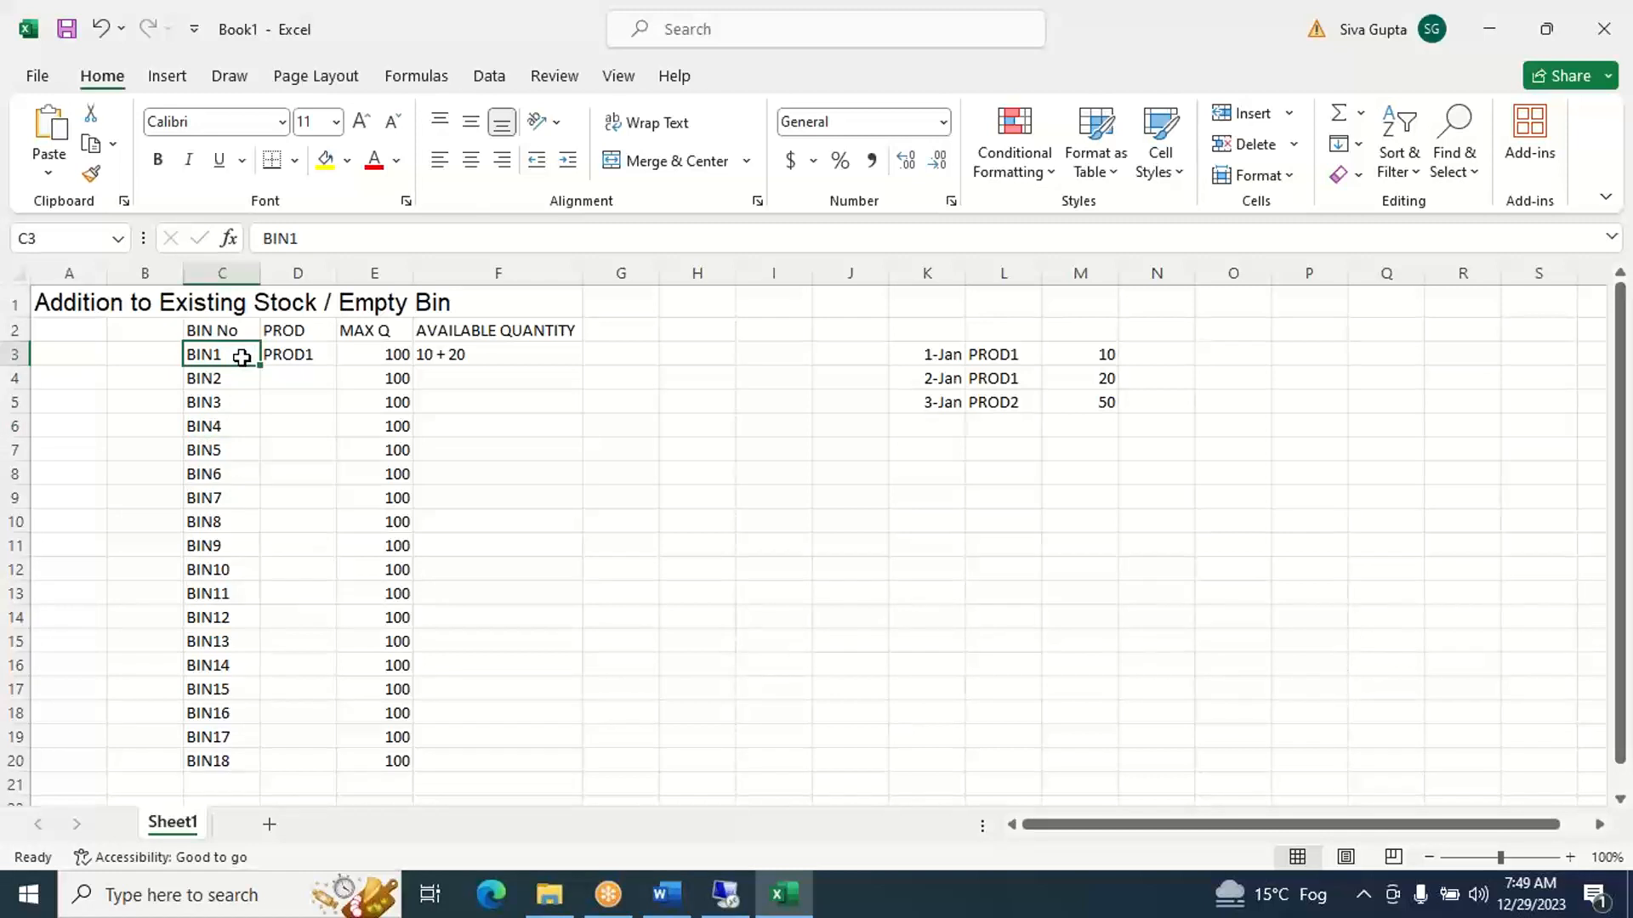
{"action": "key", "text": "Down"}
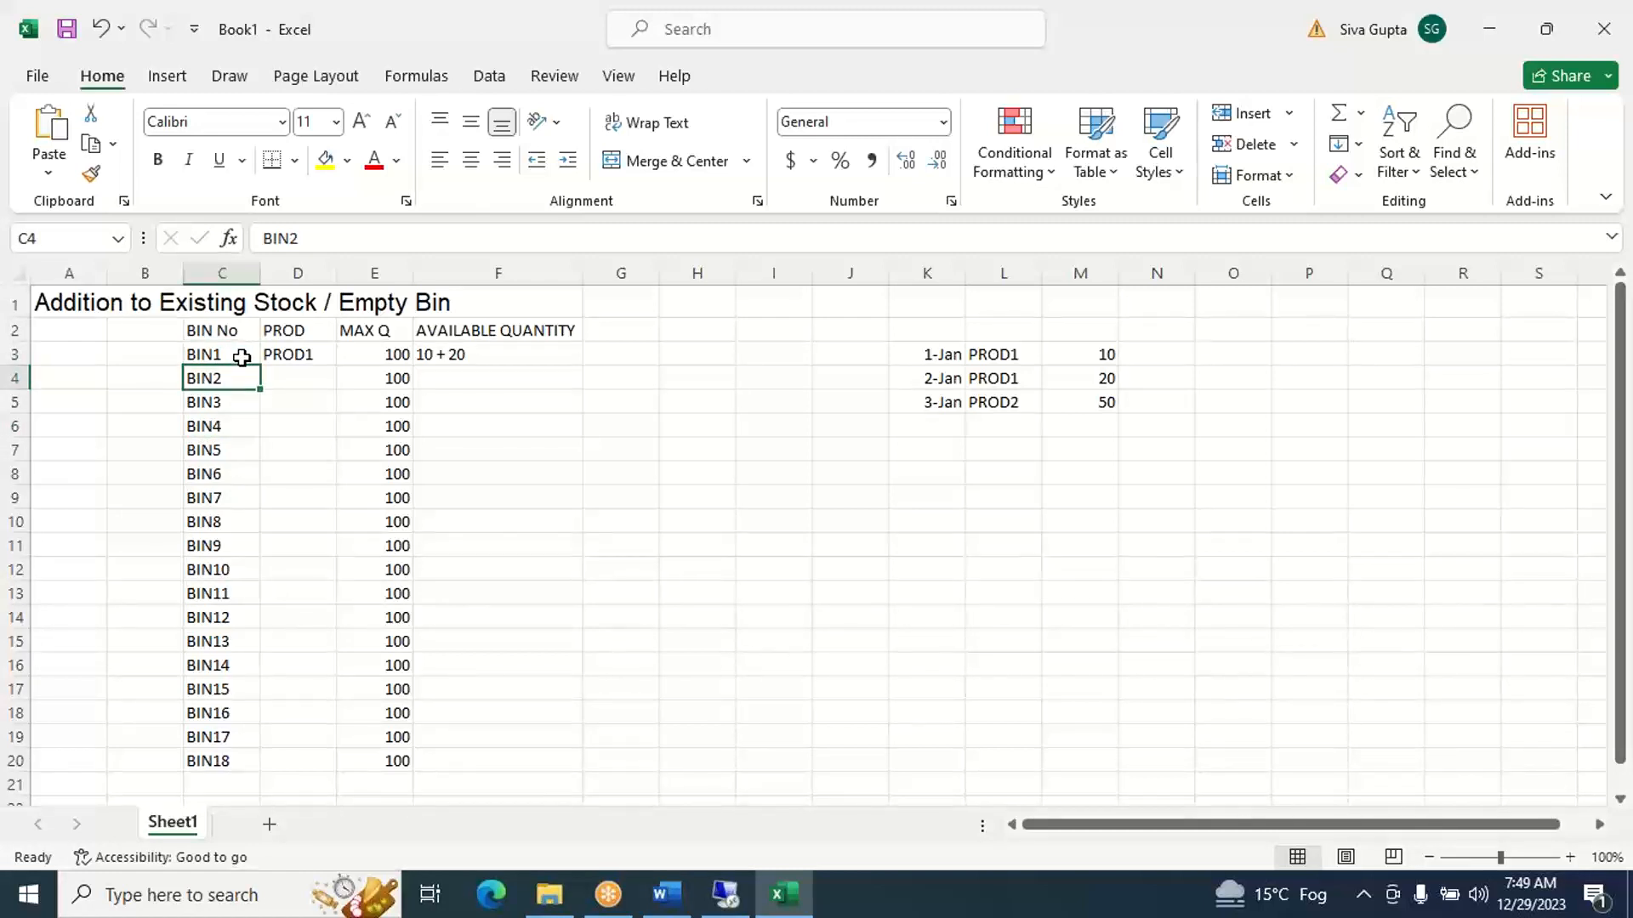
{"action": "key", "text": "Right"}
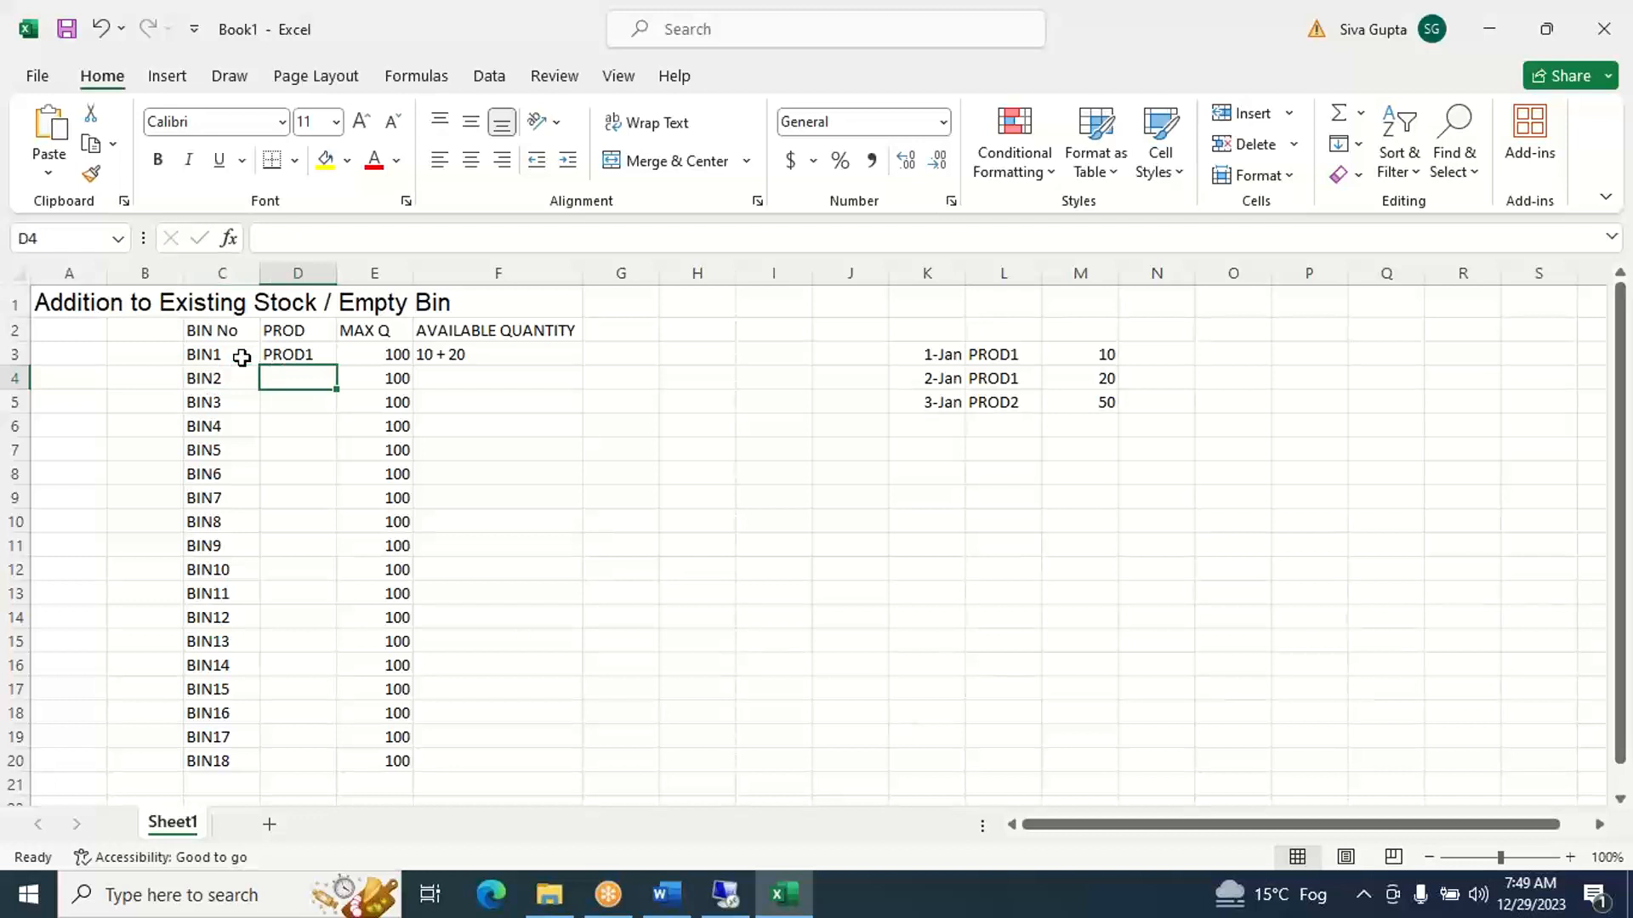
{"action": "type", "text": "PROD"}
{"action": "key", "text": "BackSpace"}
{"action": "type", "text": "2"}
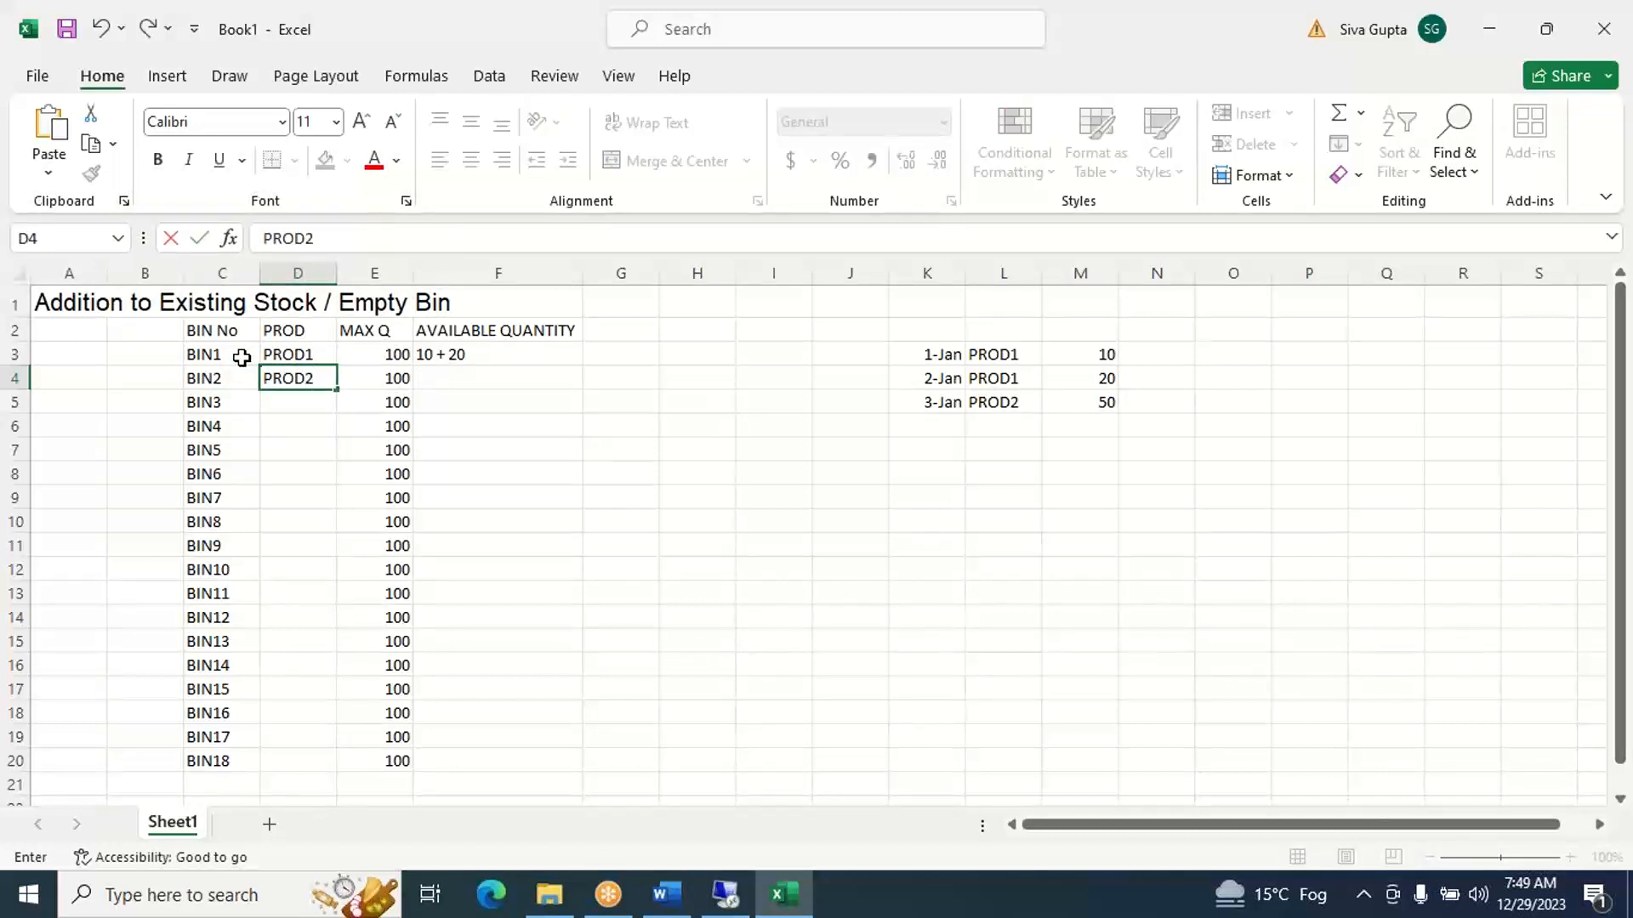
{"action": "key", "text": "Right"}
{"action": "key", "text": "Right"}
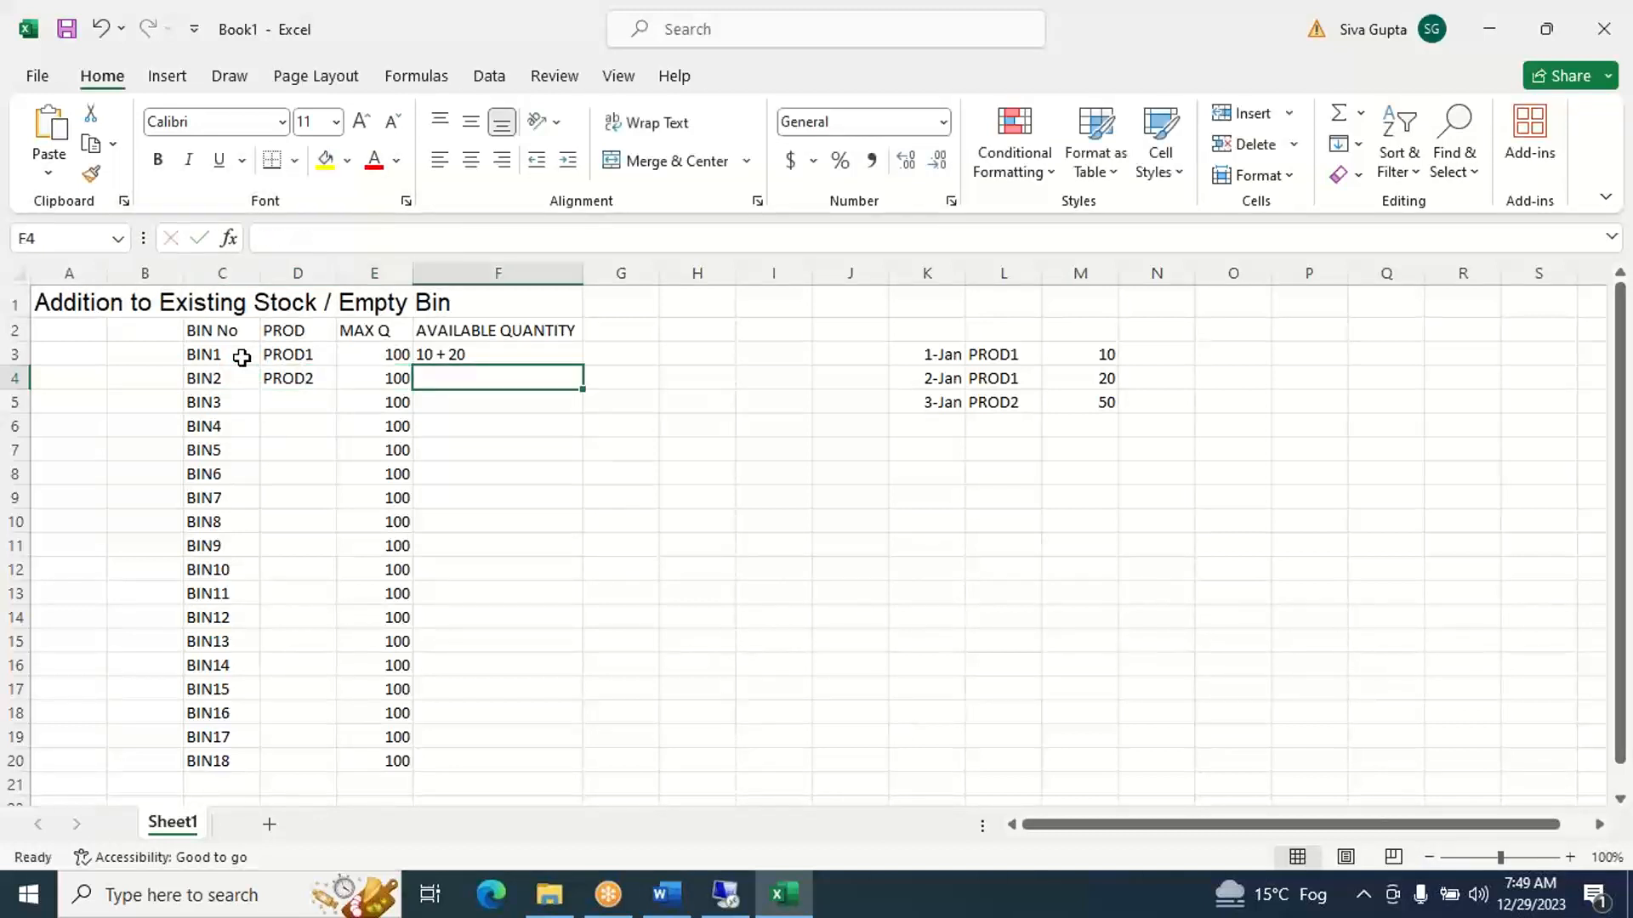
{"action": "type", "text": "50"}
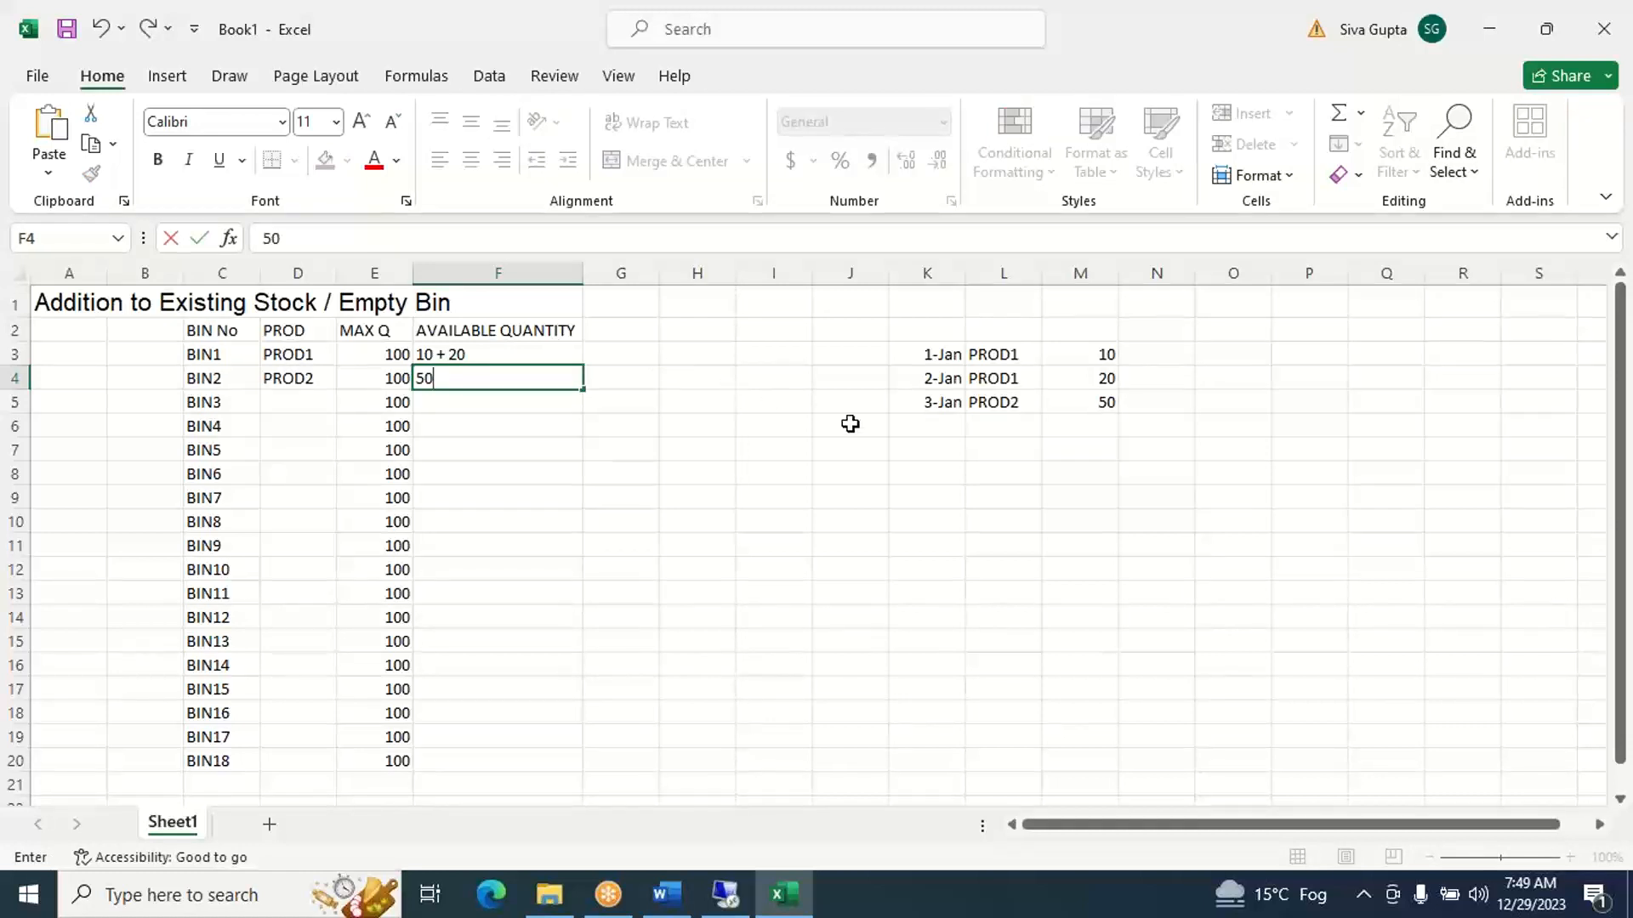
{"action": "left_click", "coordinate": [930, 430]}
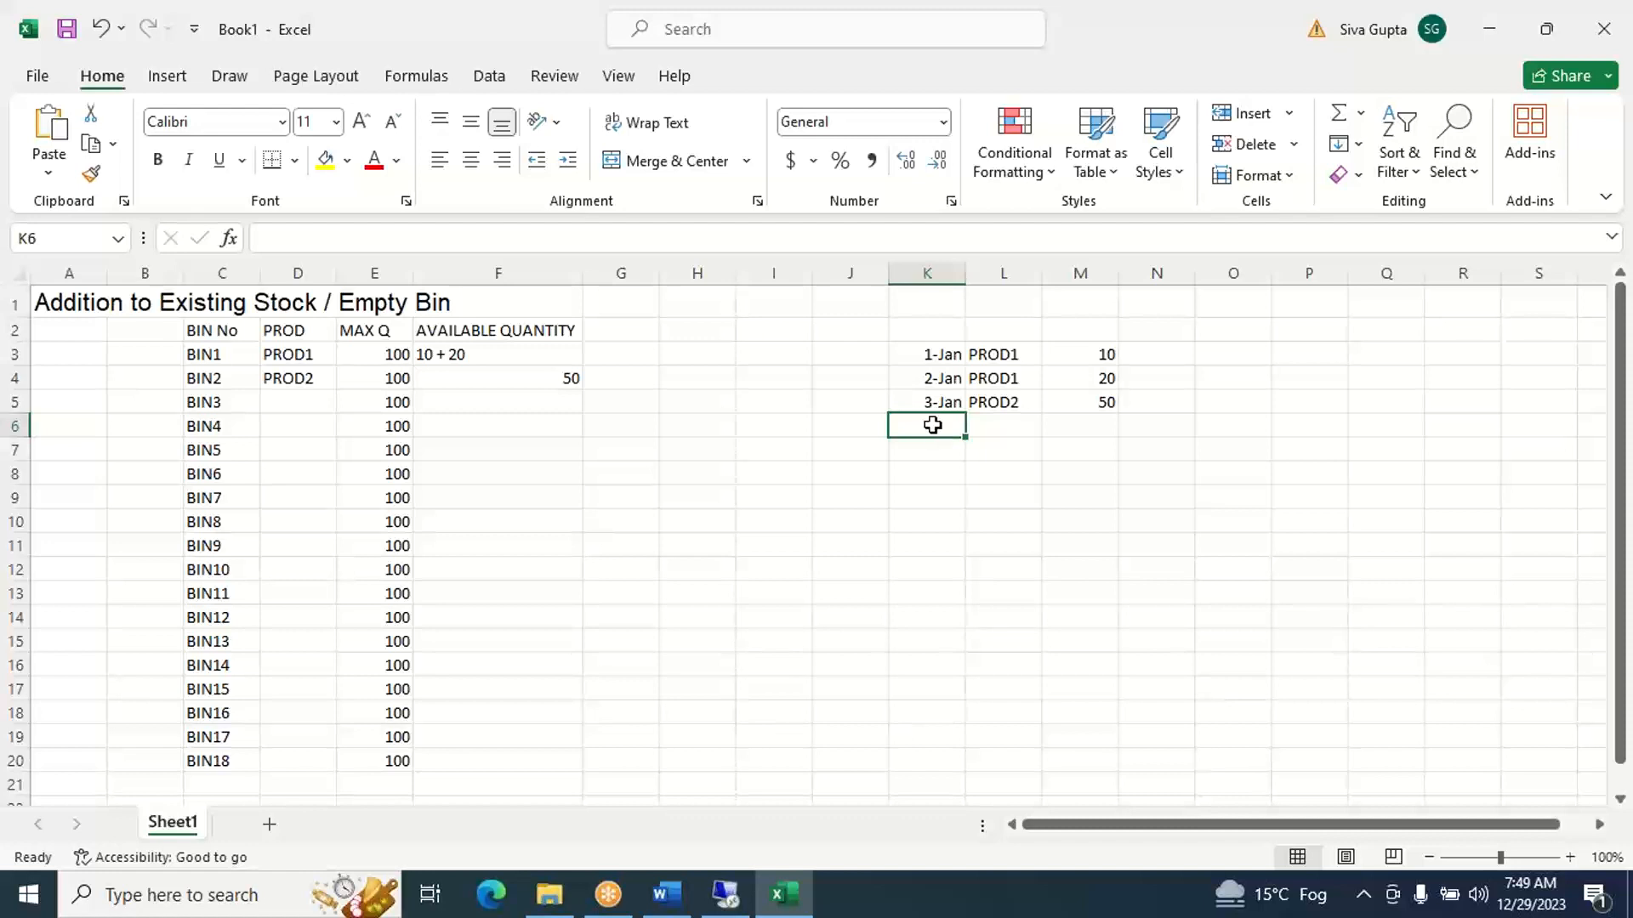
- Review the 3-Jan PROD2 receipt against the products in BIN1, BIN2 and the bins below them
{"action": "left_click", "coordinate": [987, 402]}
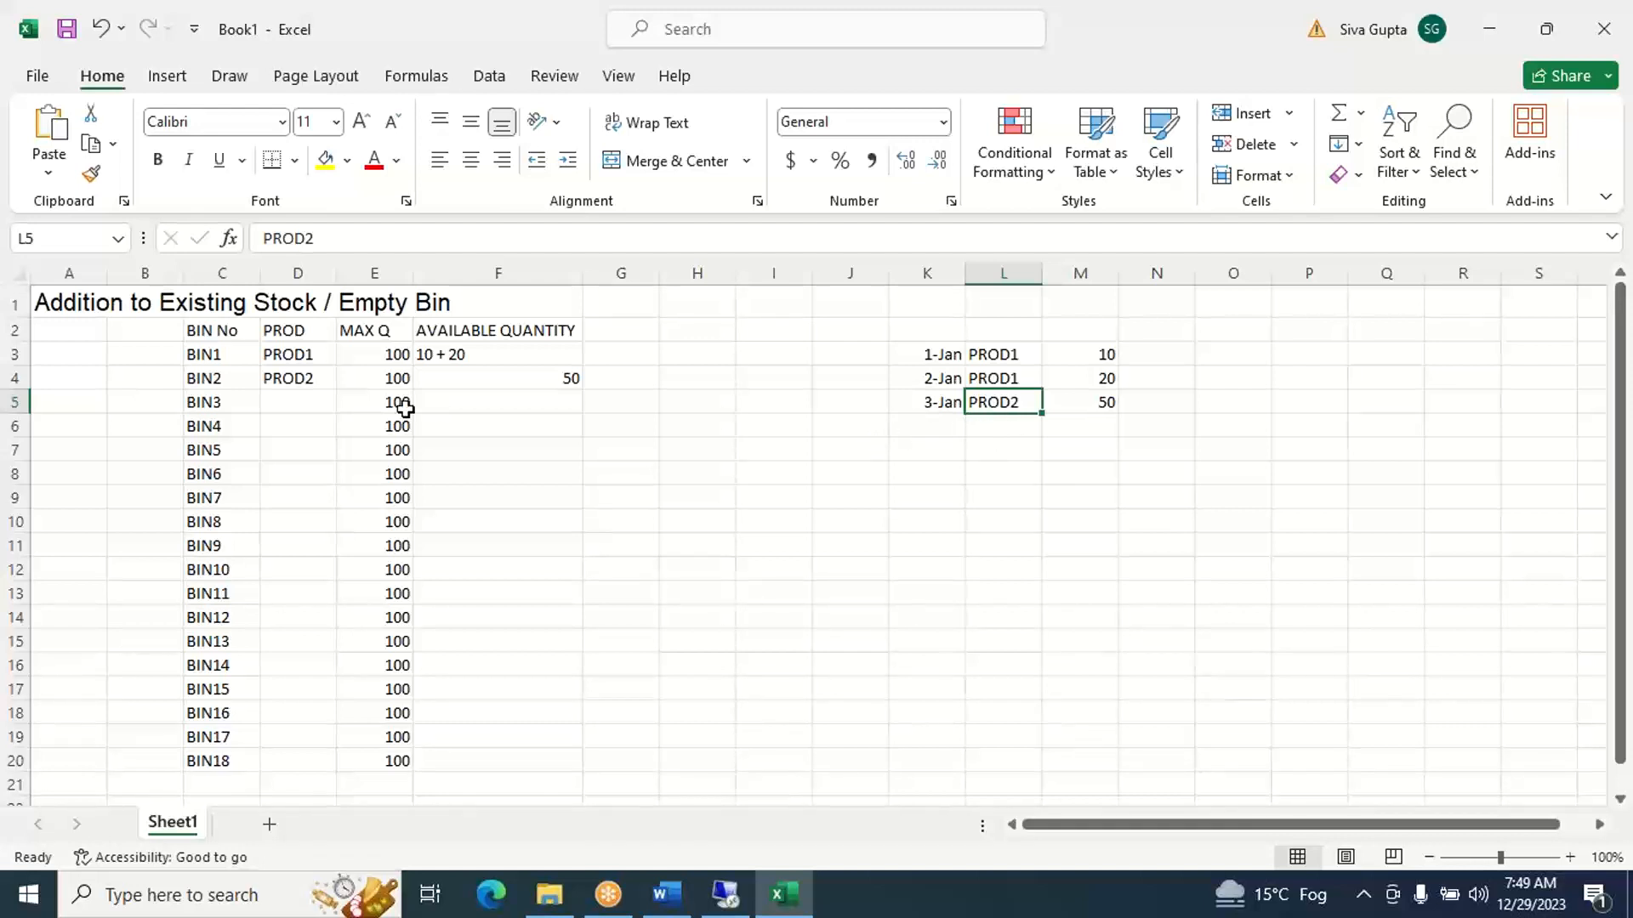
{"action": "left_click", "coordinate": [210, 354]}
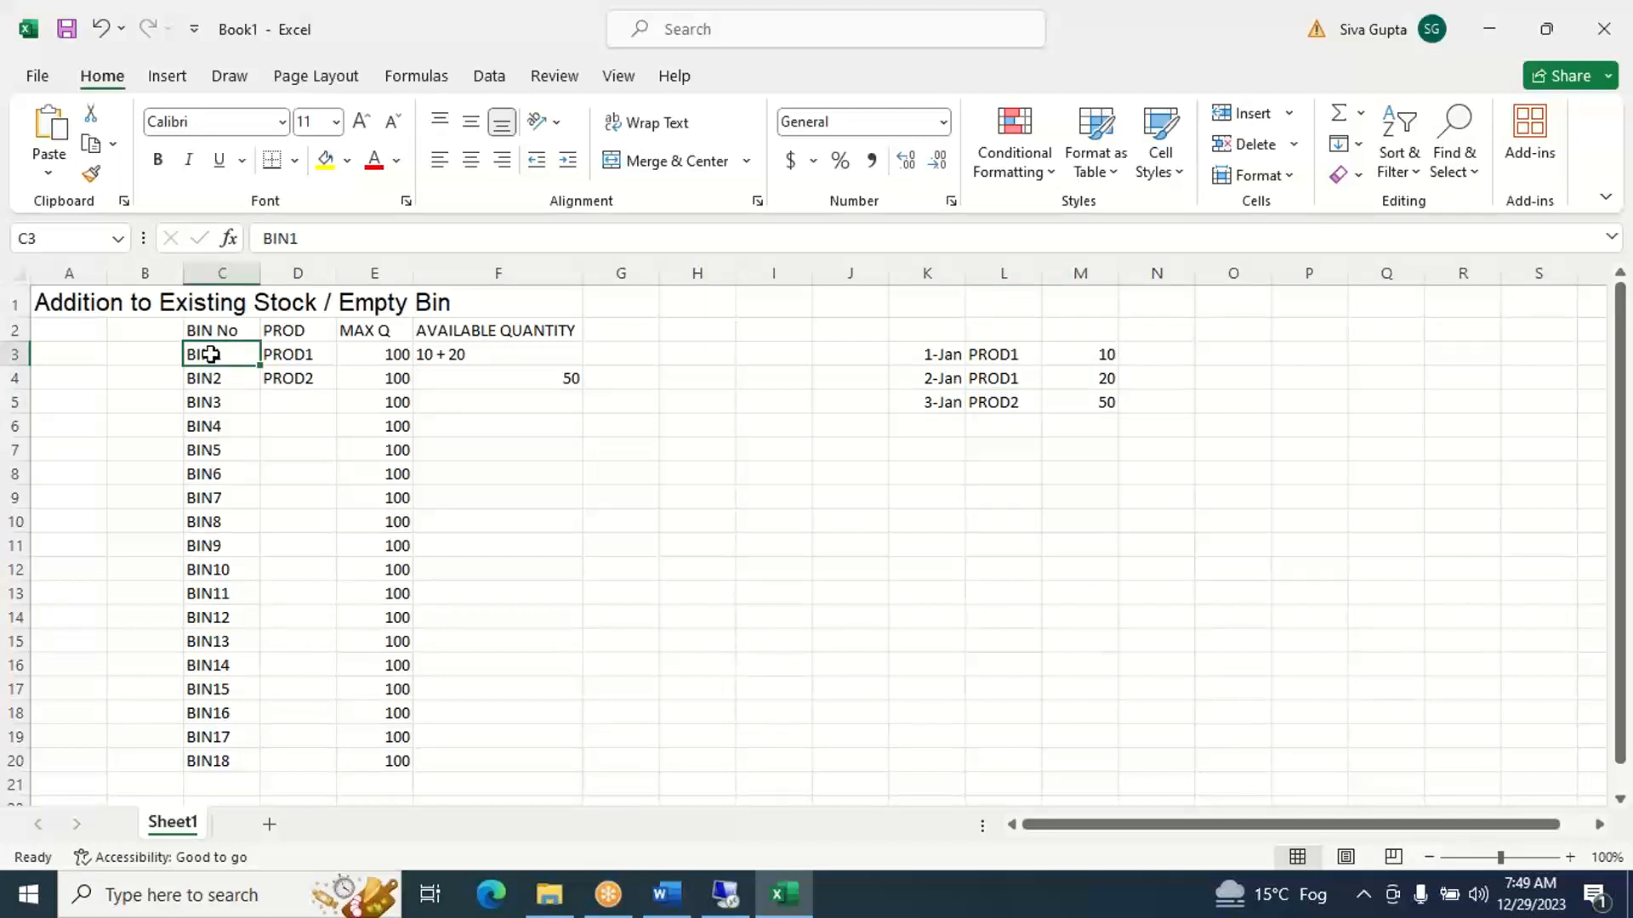
{"action": "key", "text": "Right"}
{"action": "left_click", "coordinate": [210, 354]}
{"action": "key", "text": "Down"}
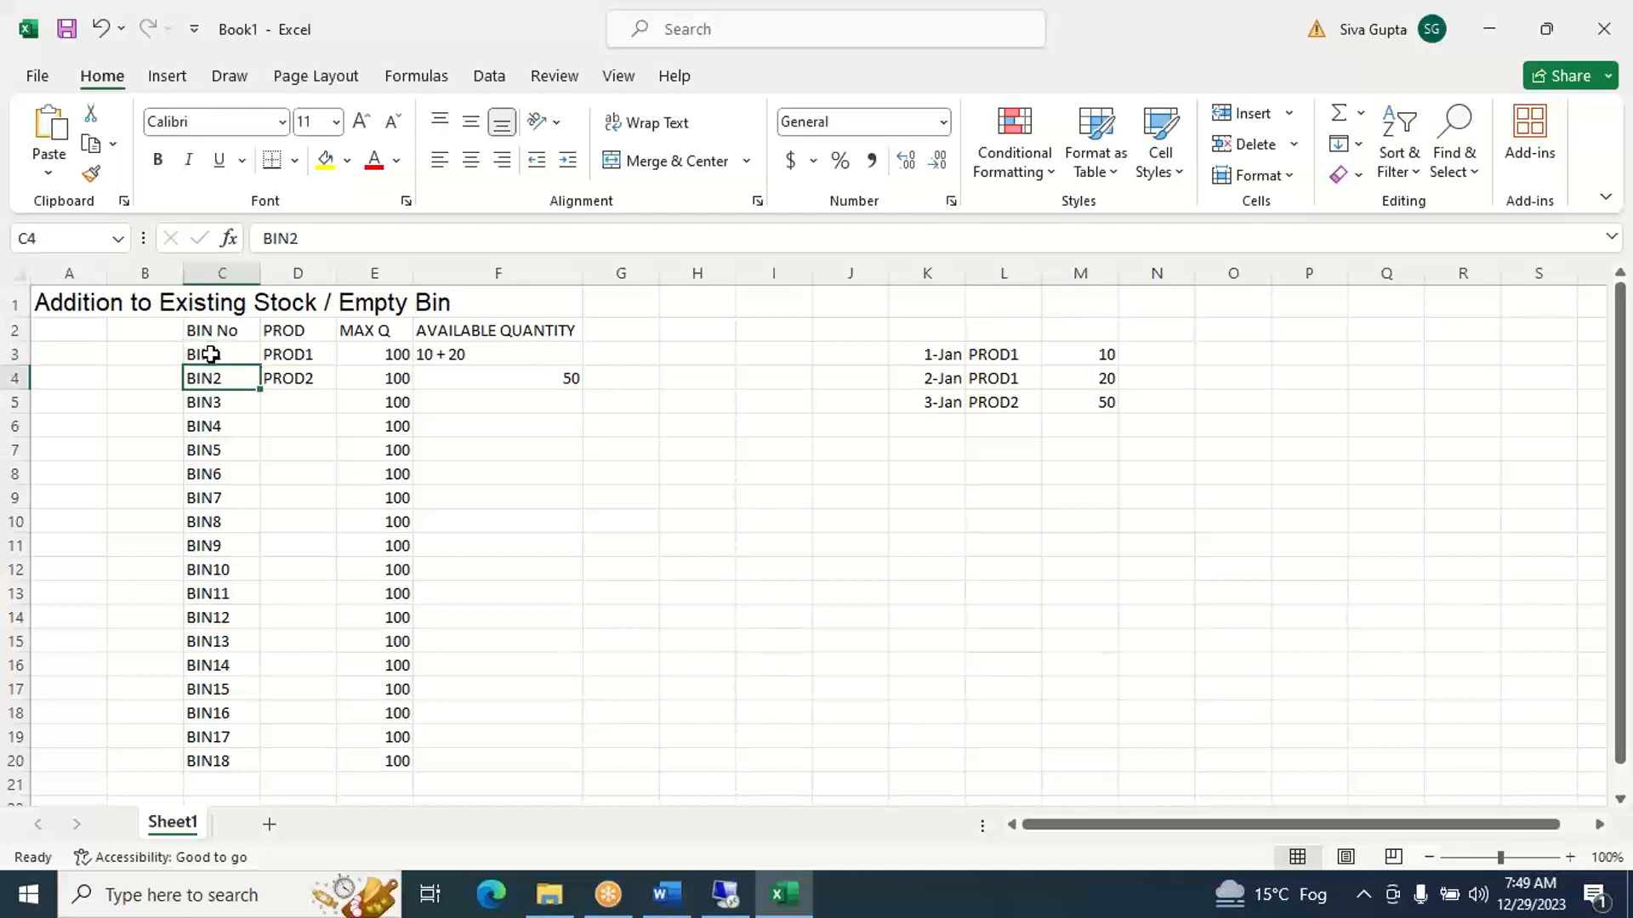
{"action": "key", "text": "Down"}
{"action": "key", "text": "Down"}
{"action": "key", "text": "Down"}
{"action": "key", "text": "Down"}
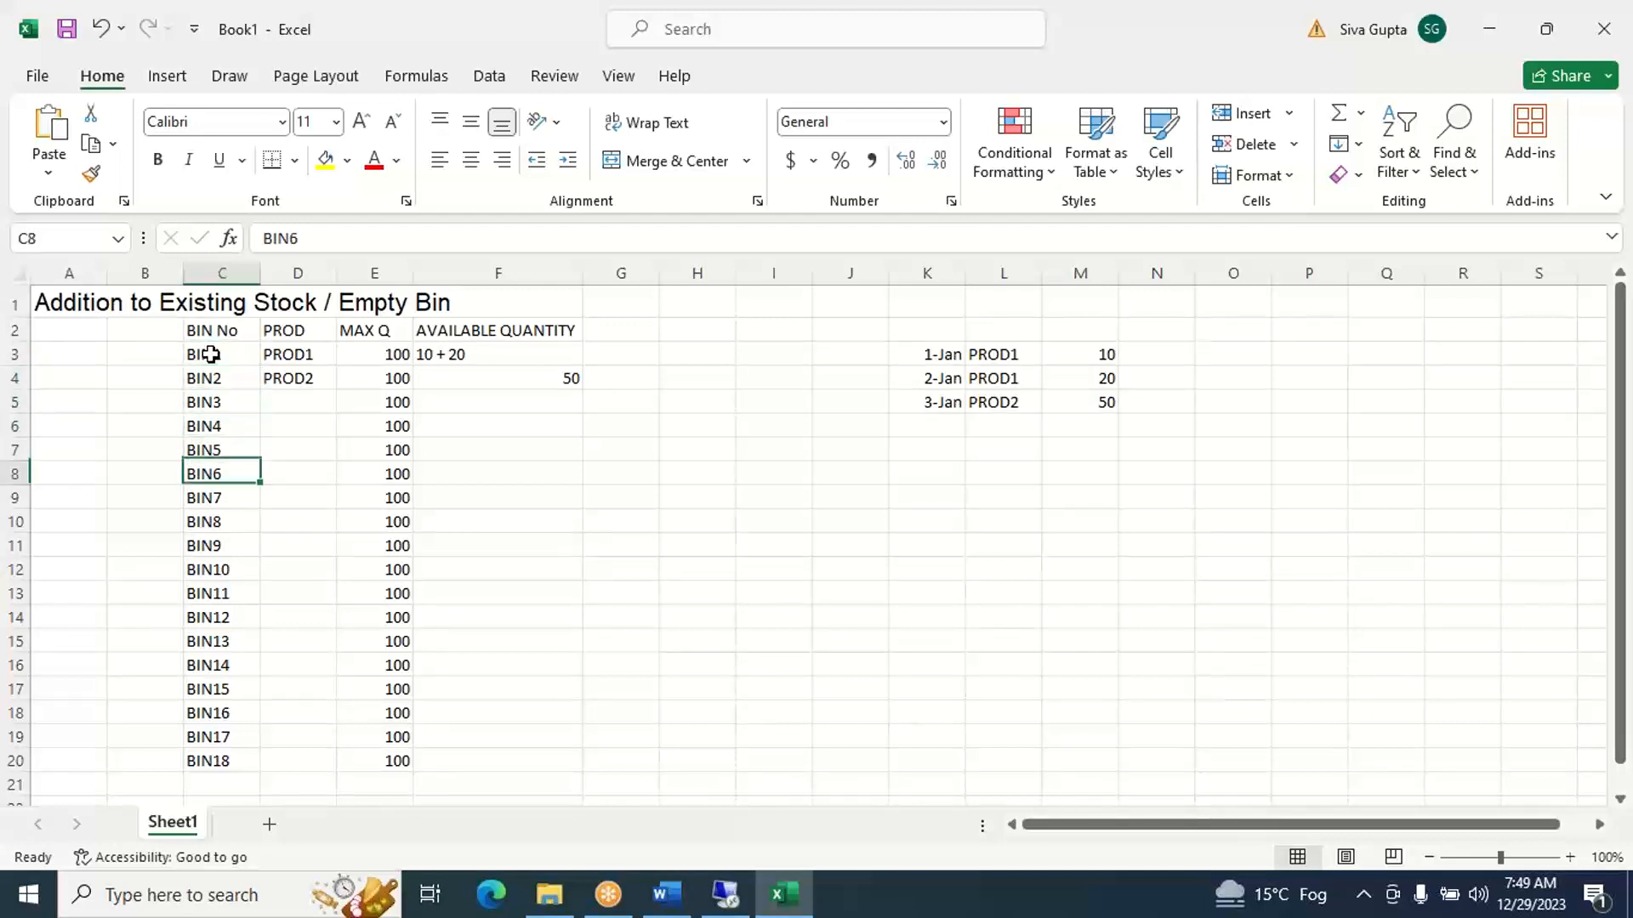
{"action": "key", "text": "Down"}
{"action": "key", "text": "Down"}
{"action": "key", "text": "Down"}
{"action": "key", "text": "Down"}
{"action": "key", "text": "Down"}
{"action": "key", "text": "Down"}
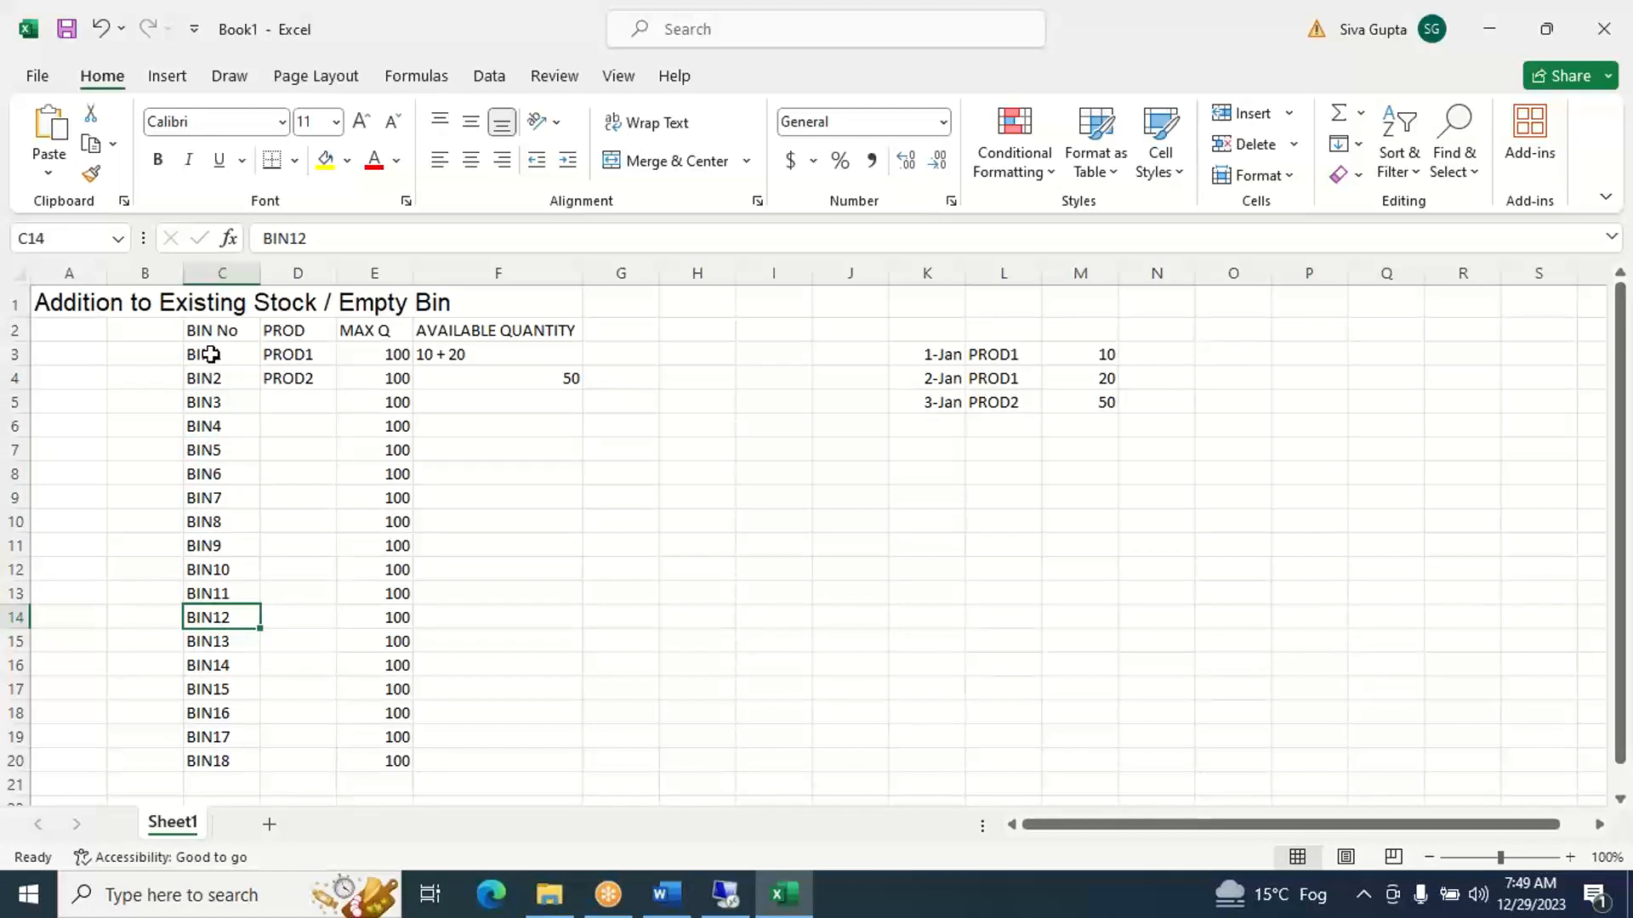
{"action": "left_click", "coordinate": [1004, 403]}
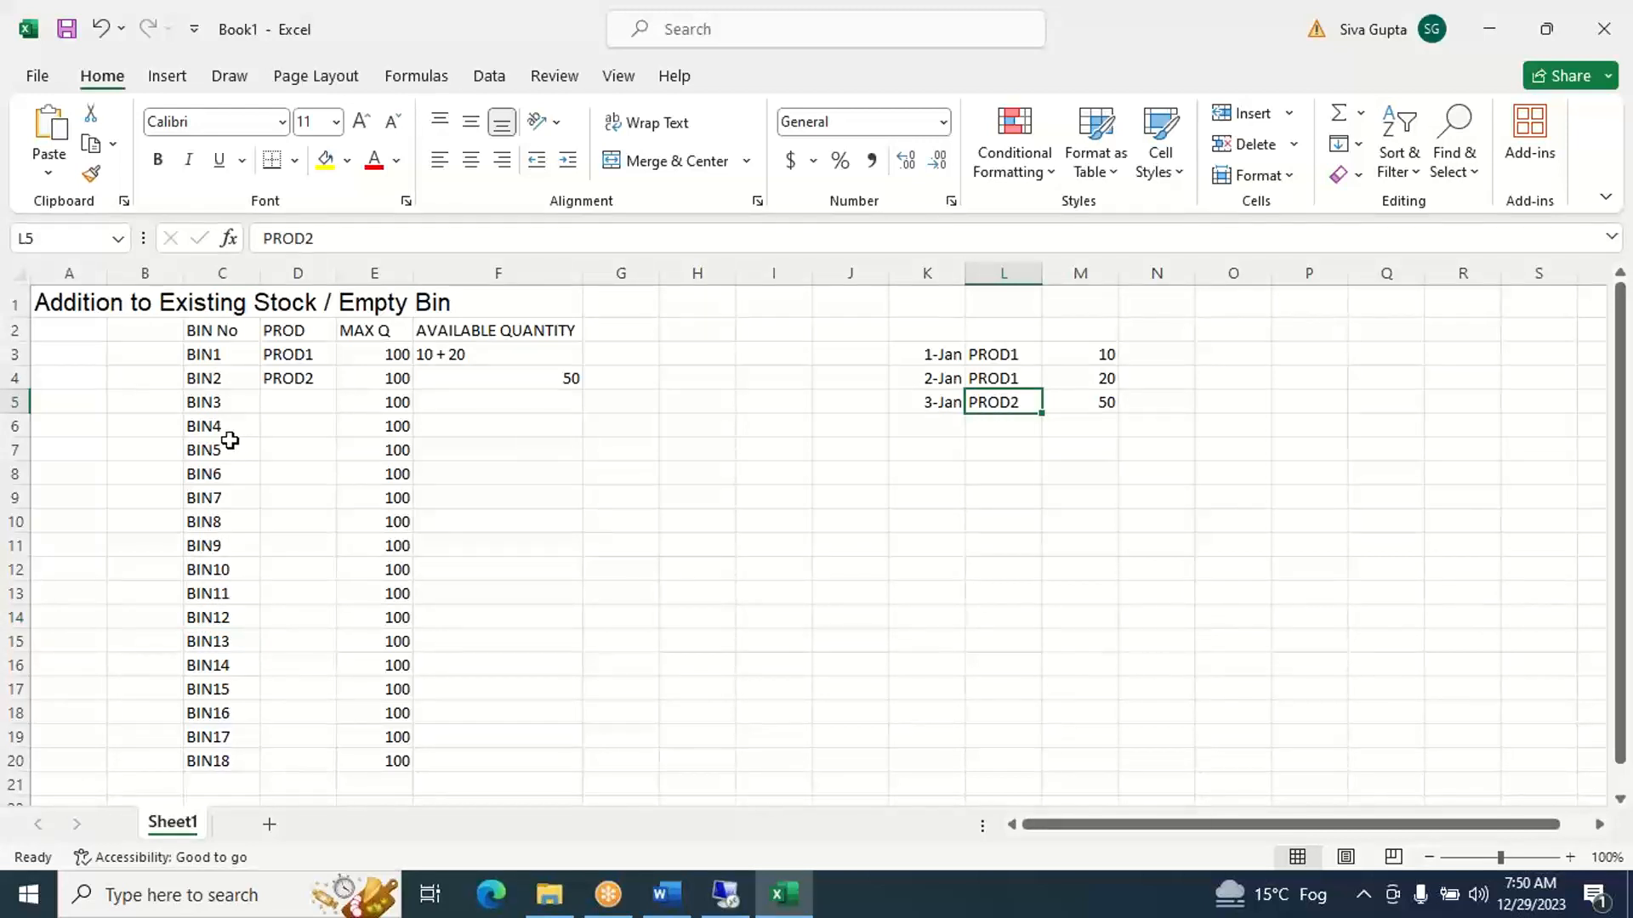
{"action": "left_click", "coordinate": [208, 364]}
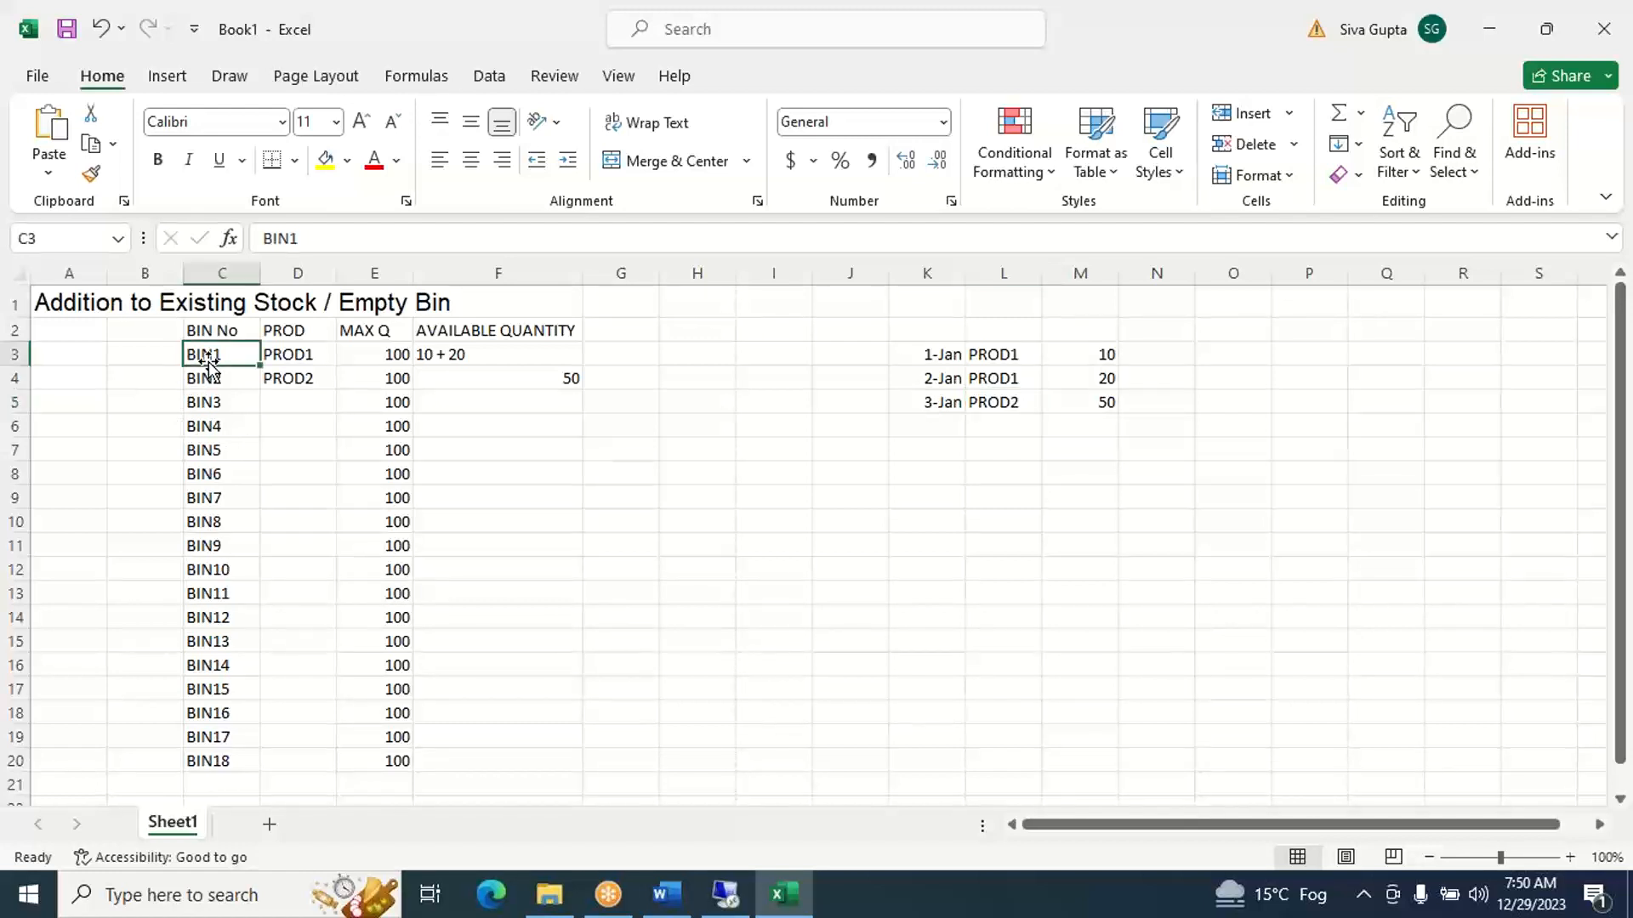
{"action": "key", "text": "Right"}
{"action": "key", "text": "Left"}
{"action": "key", "text": "Down"}
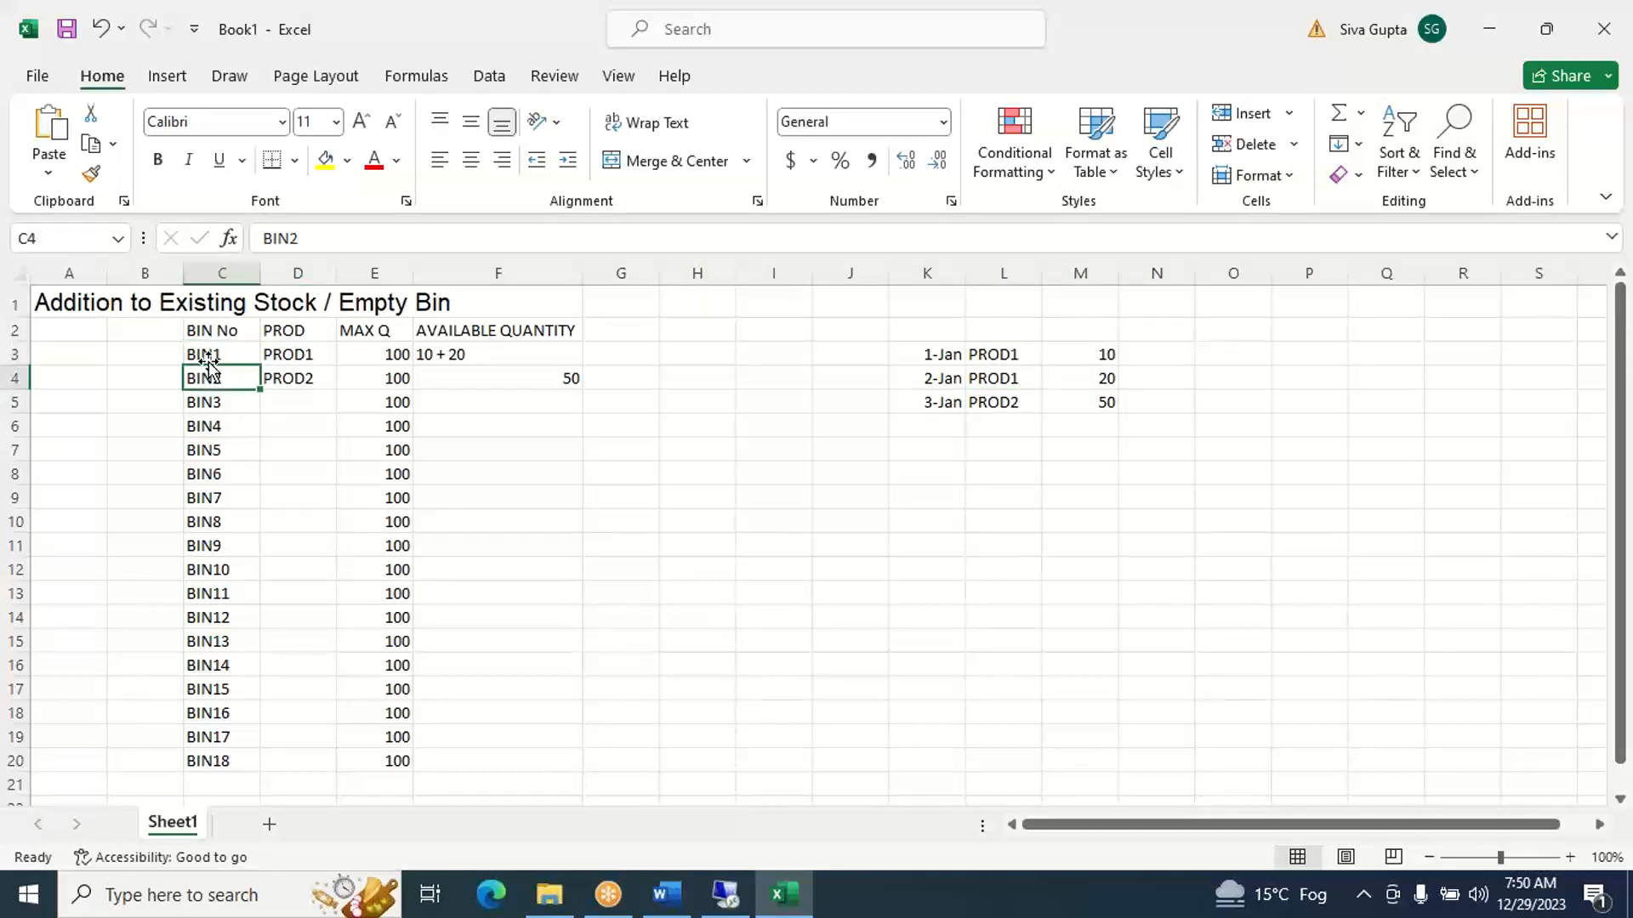
- Add a fourth receipt in row 6 with date 4-Jan in K6, product PROD1 in L6 and quantity 10 in M6
{"action": "key", "text": "Right"}
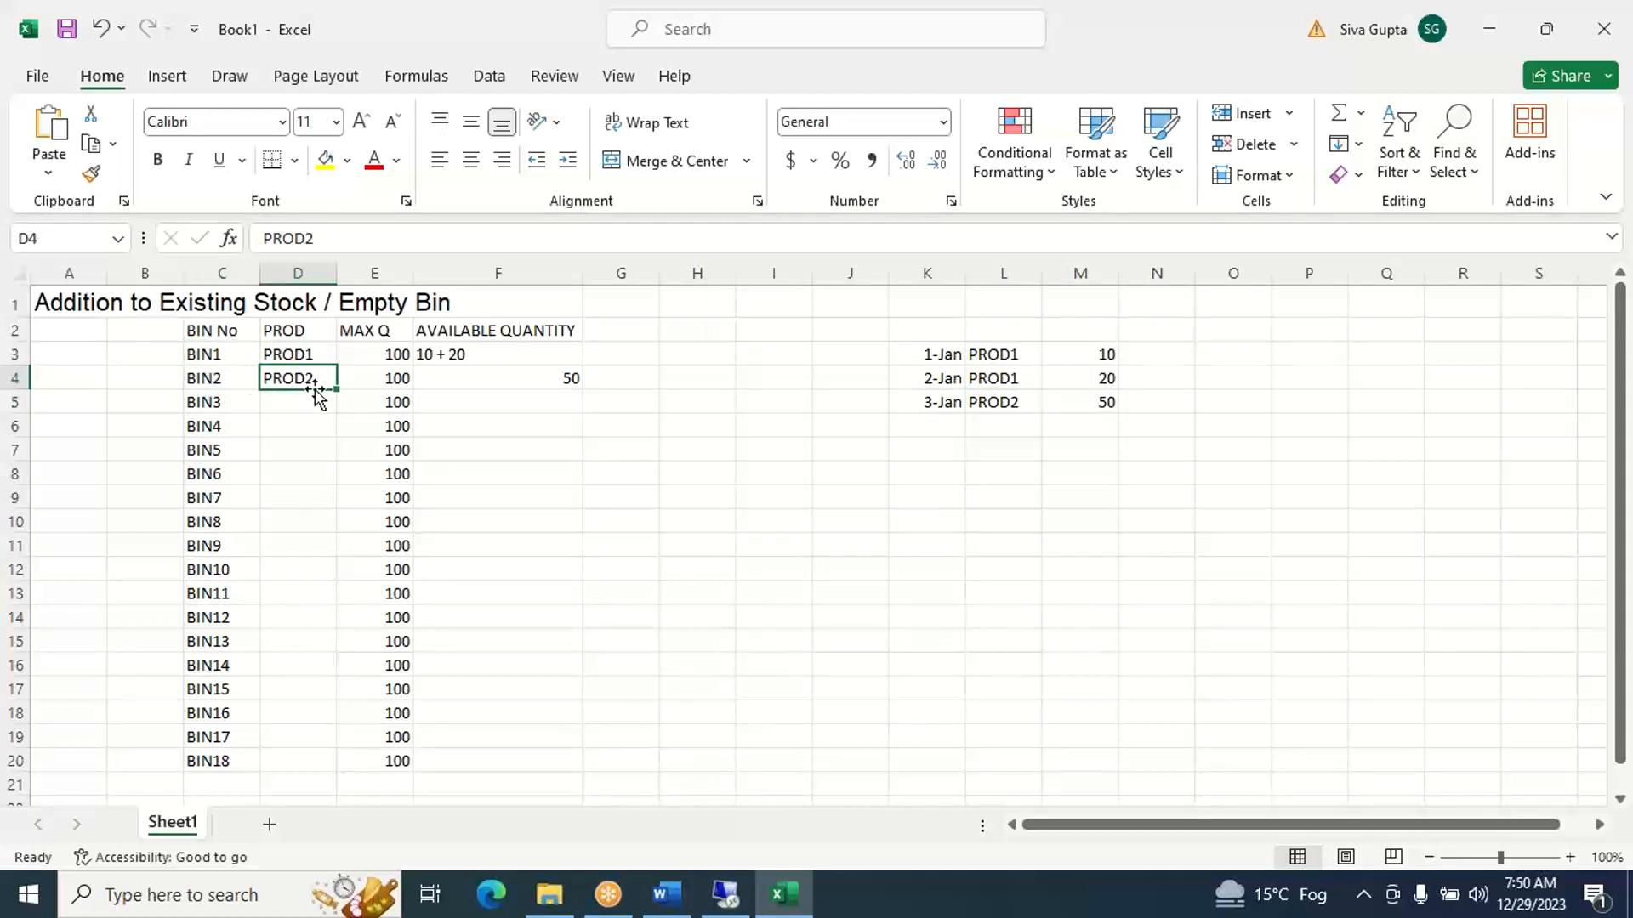
{"action": "left_click", "coordinate": [515, 384]}
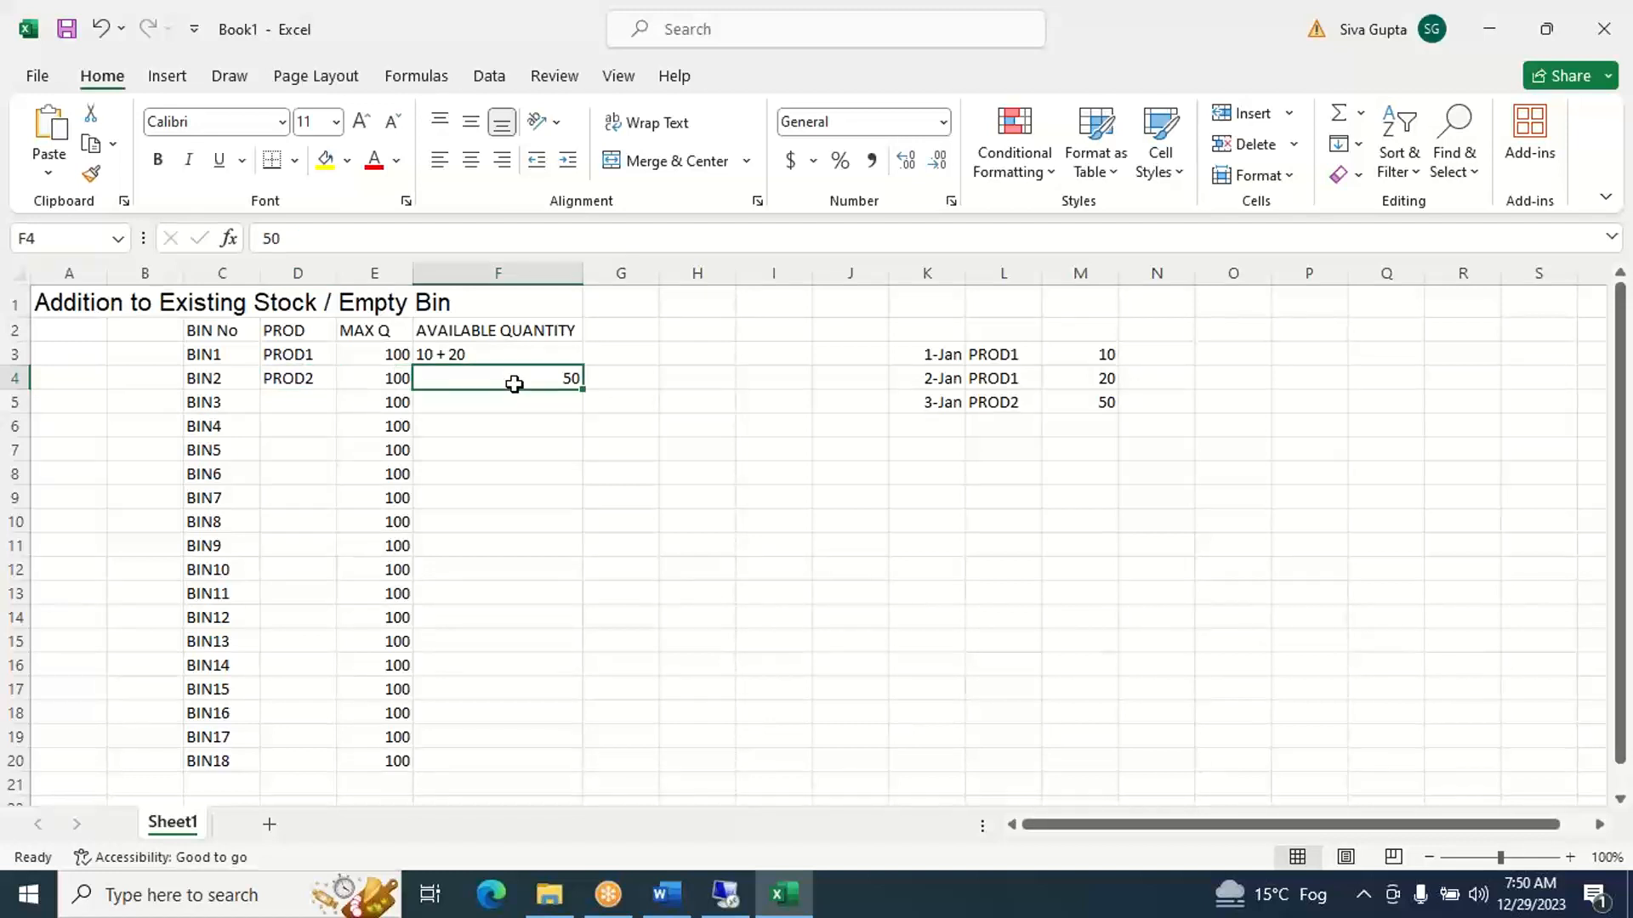
{"action": "left_click", "coordinate": [926, 421]}
{"action": "type", "text": "JAN4"}
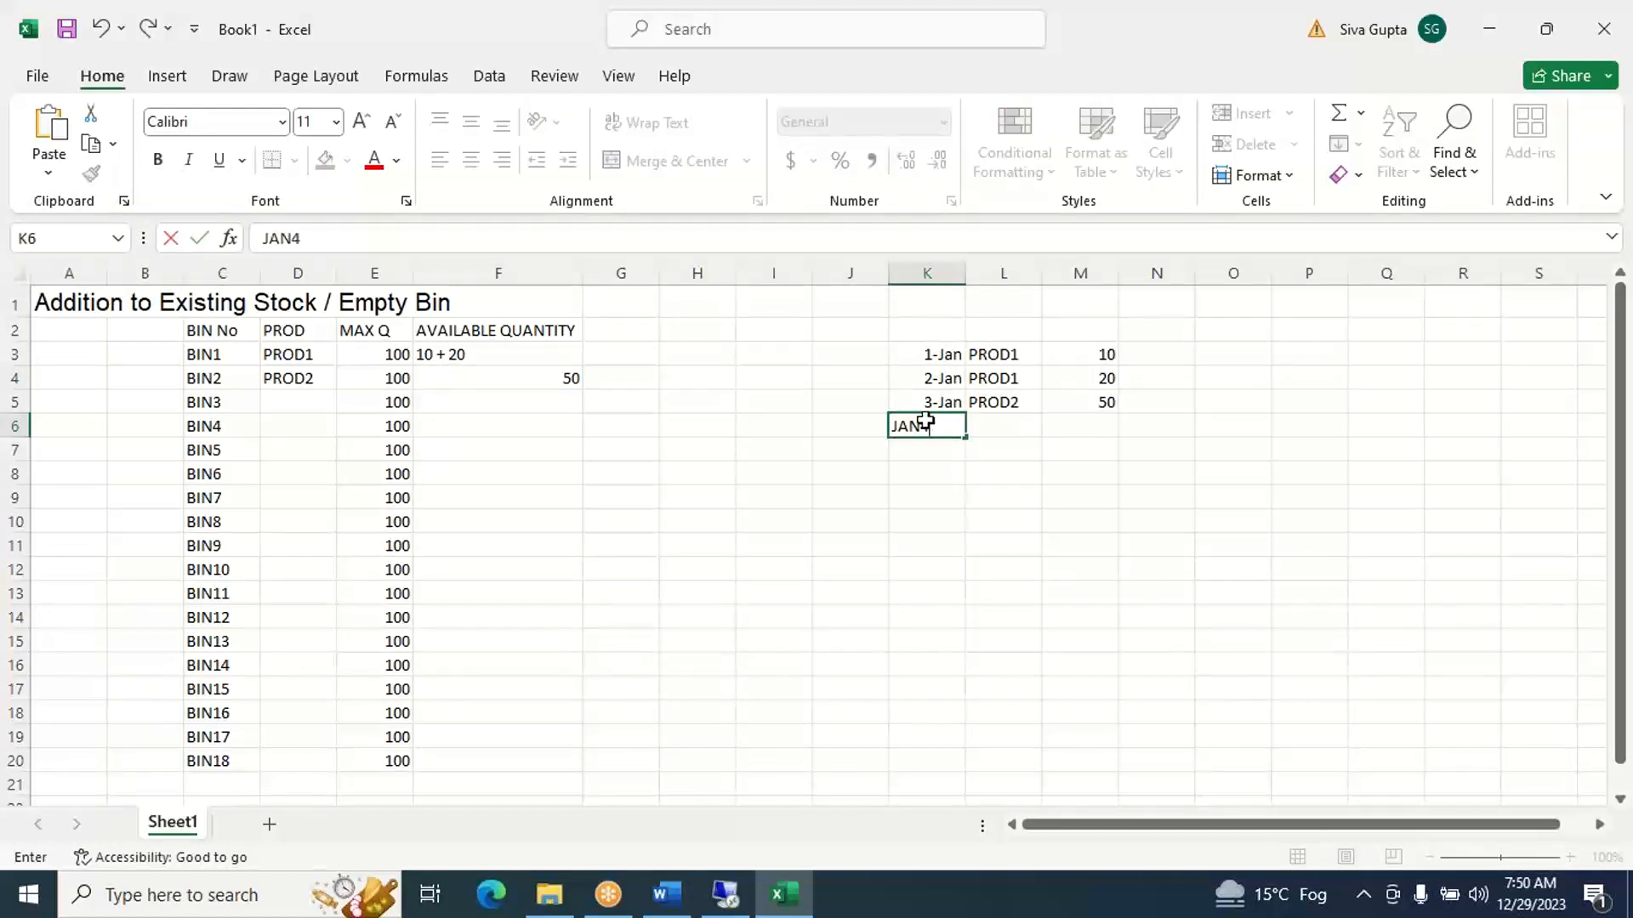
{"action": "key", "text": "Tab"}
{"action": "type", "text": "PROD1"}
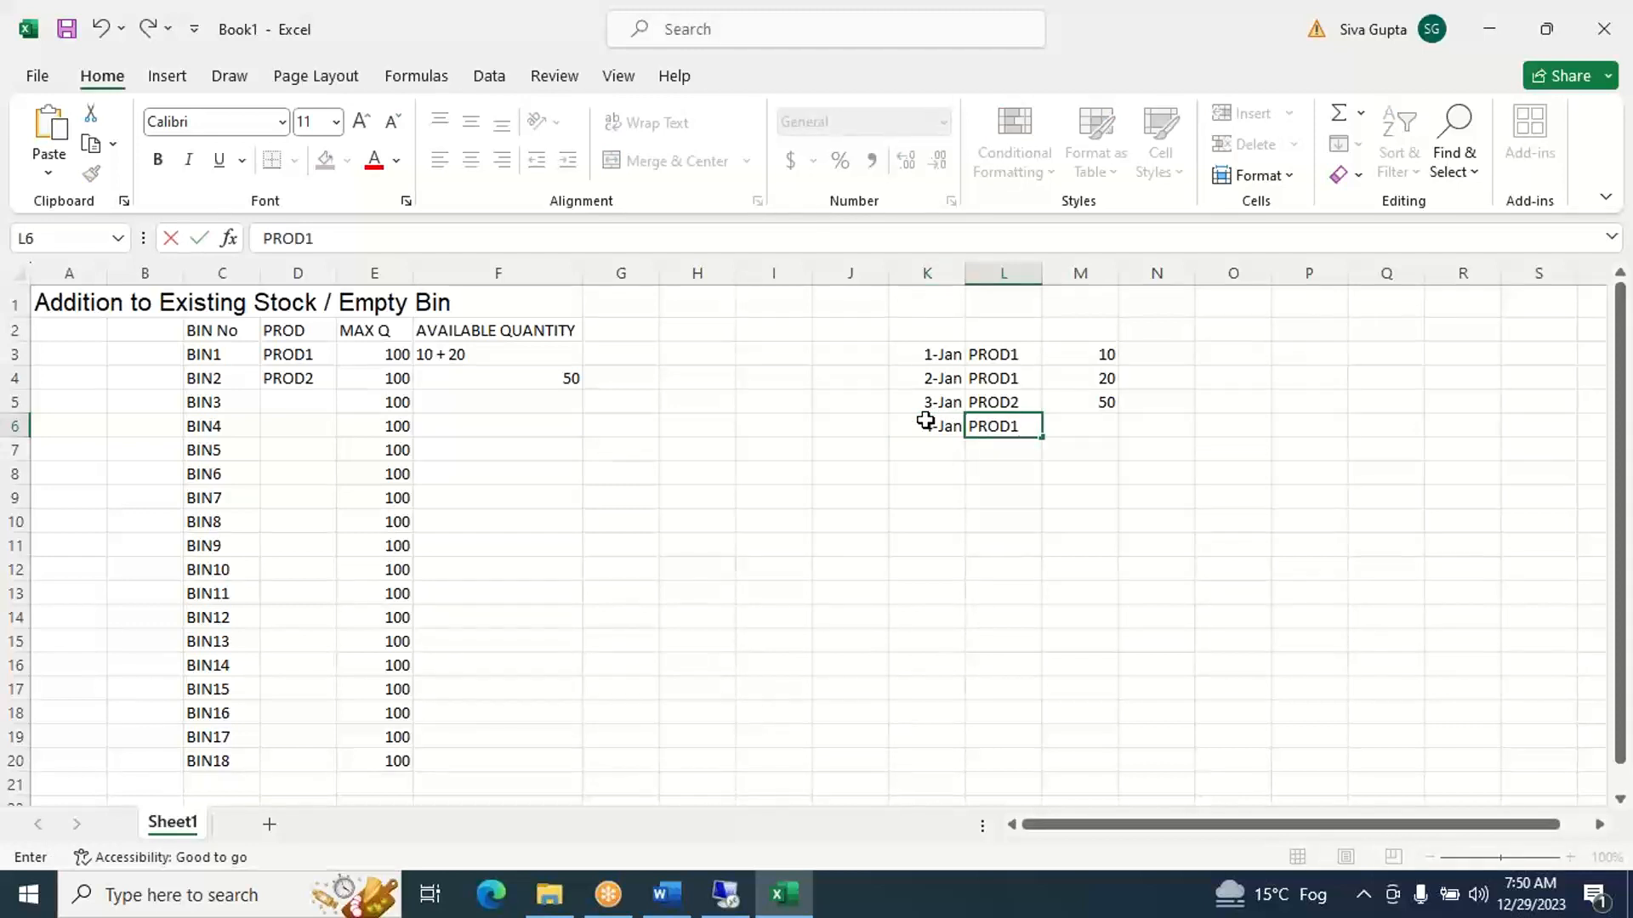
{"action": "key", "text": "Tab"}
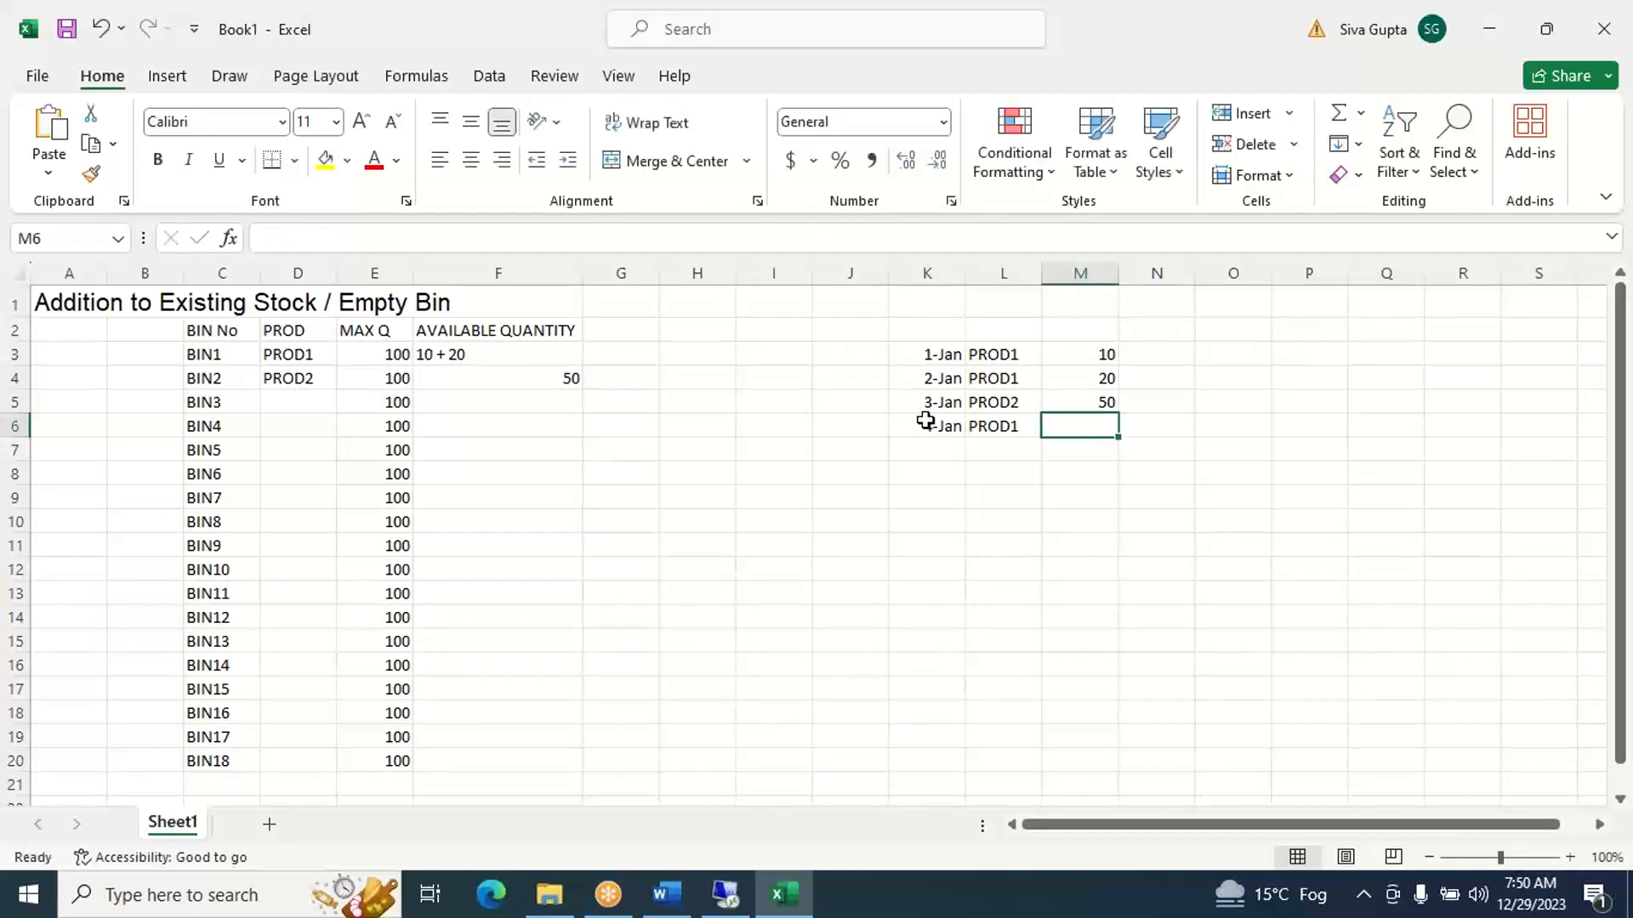
{"action": "type", "text": "10"}
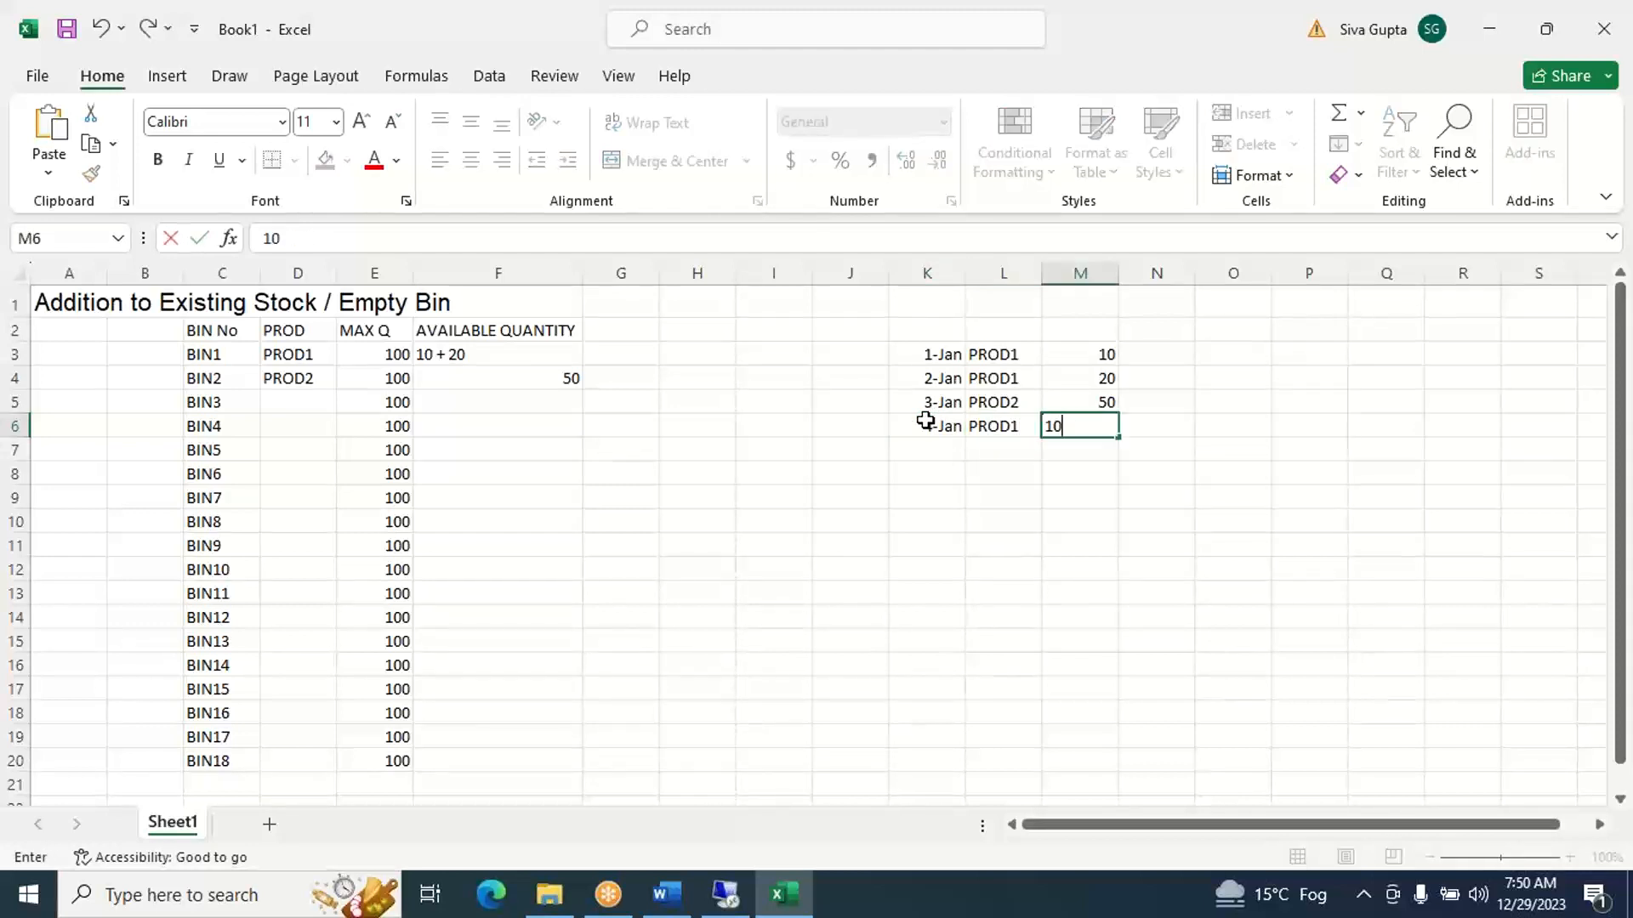
{"action": "key", "text": "Tab"}
- Check the 4-Jan receipt against BIN1's product and maximum quantity, and extend BIN1's available quantity in F3 to 10 + 20 + 10
{"action": "left_click", "coordinate": [944, 430]}
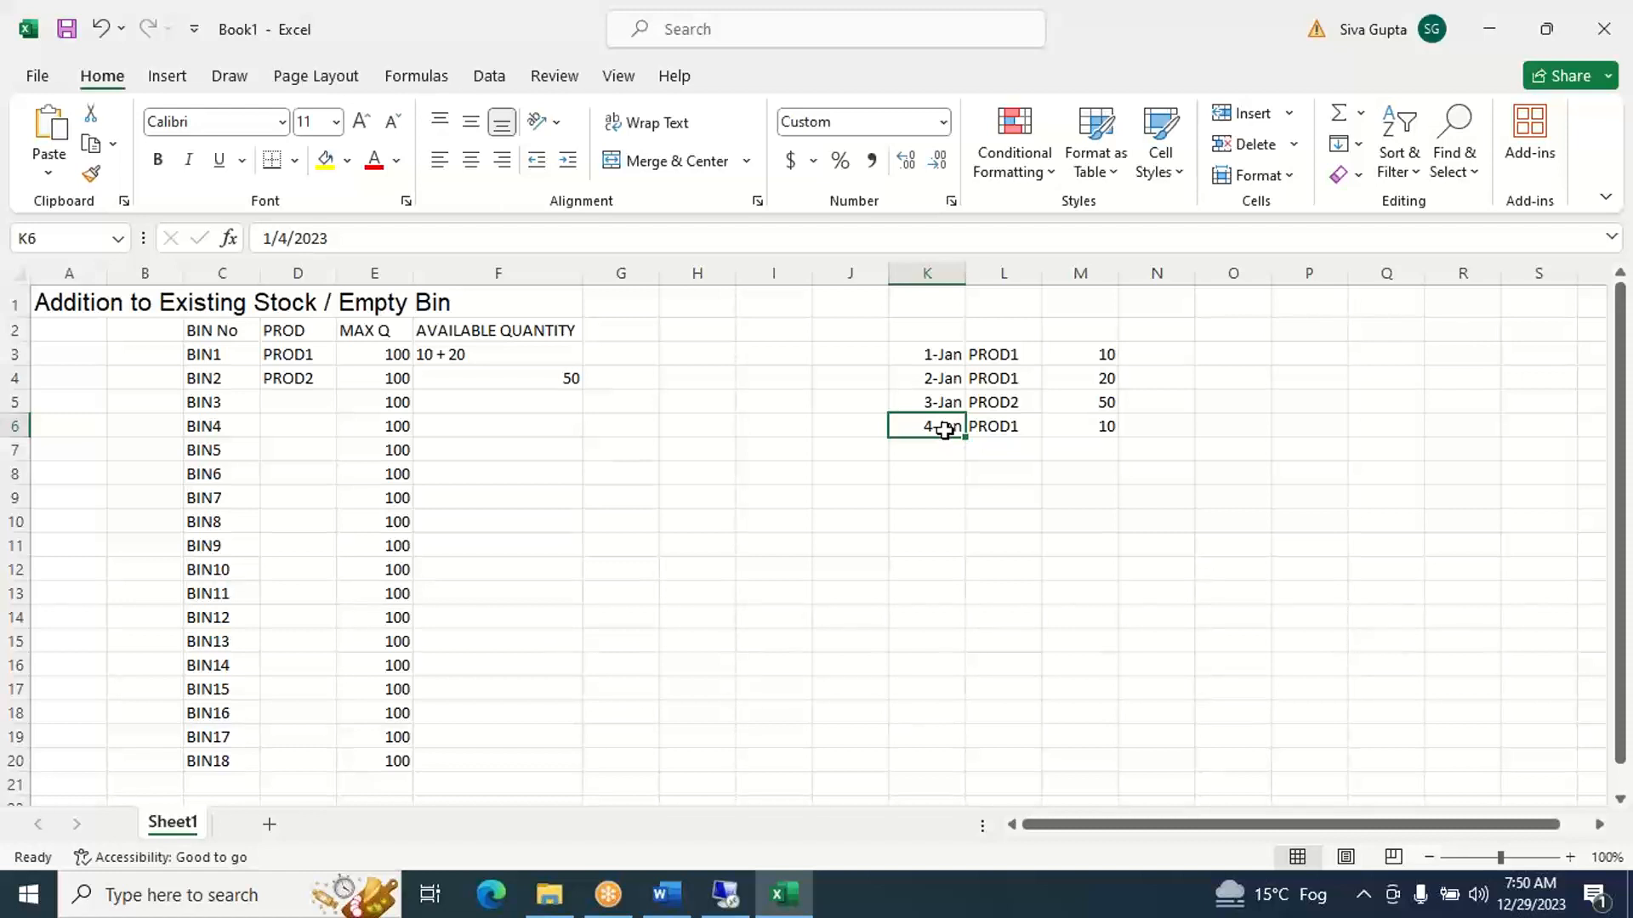
{"action": "left_click", "coordinate": [232, 356]}
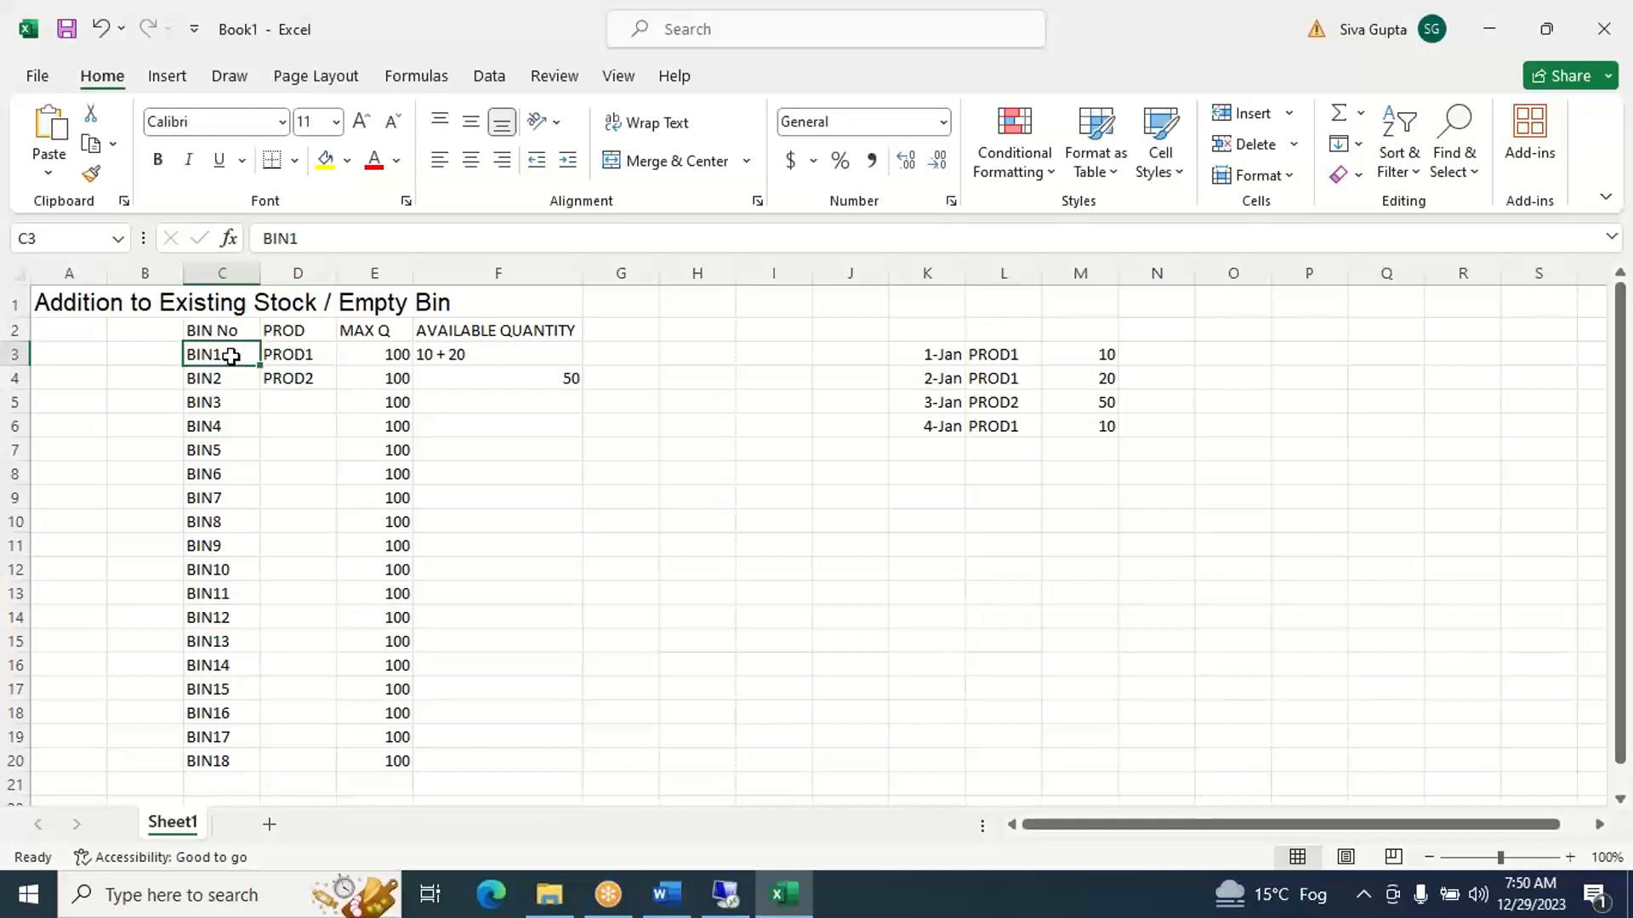
{"action": "key", "text": "Right"}
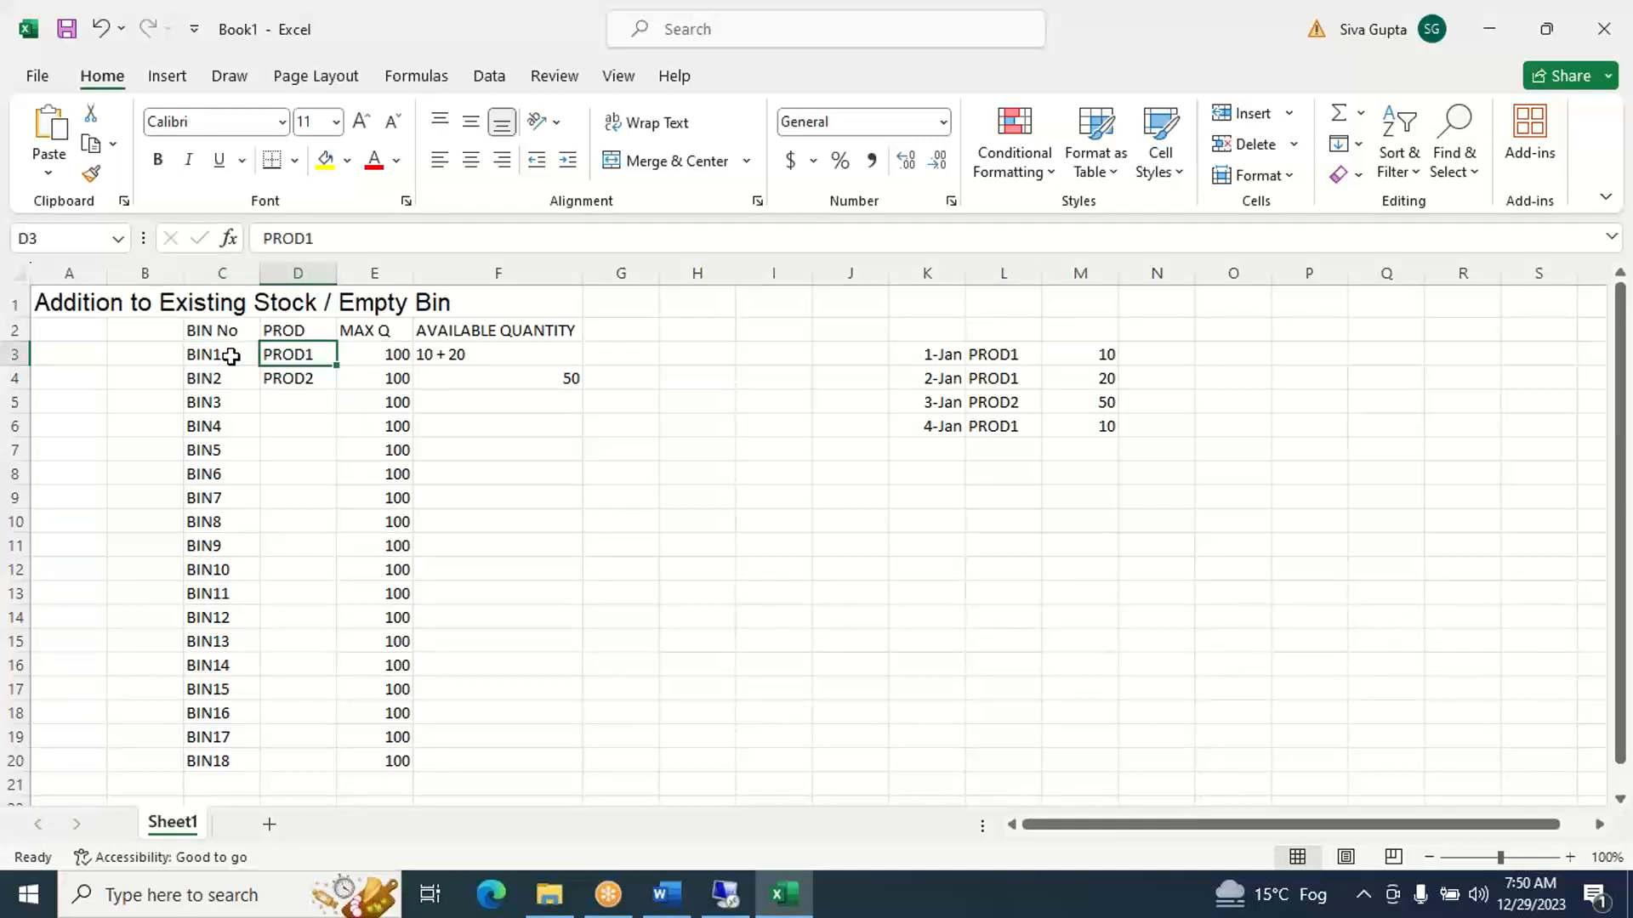
{"action": "key", "text": "Right"}
{"action": "key", "text": "Right"}
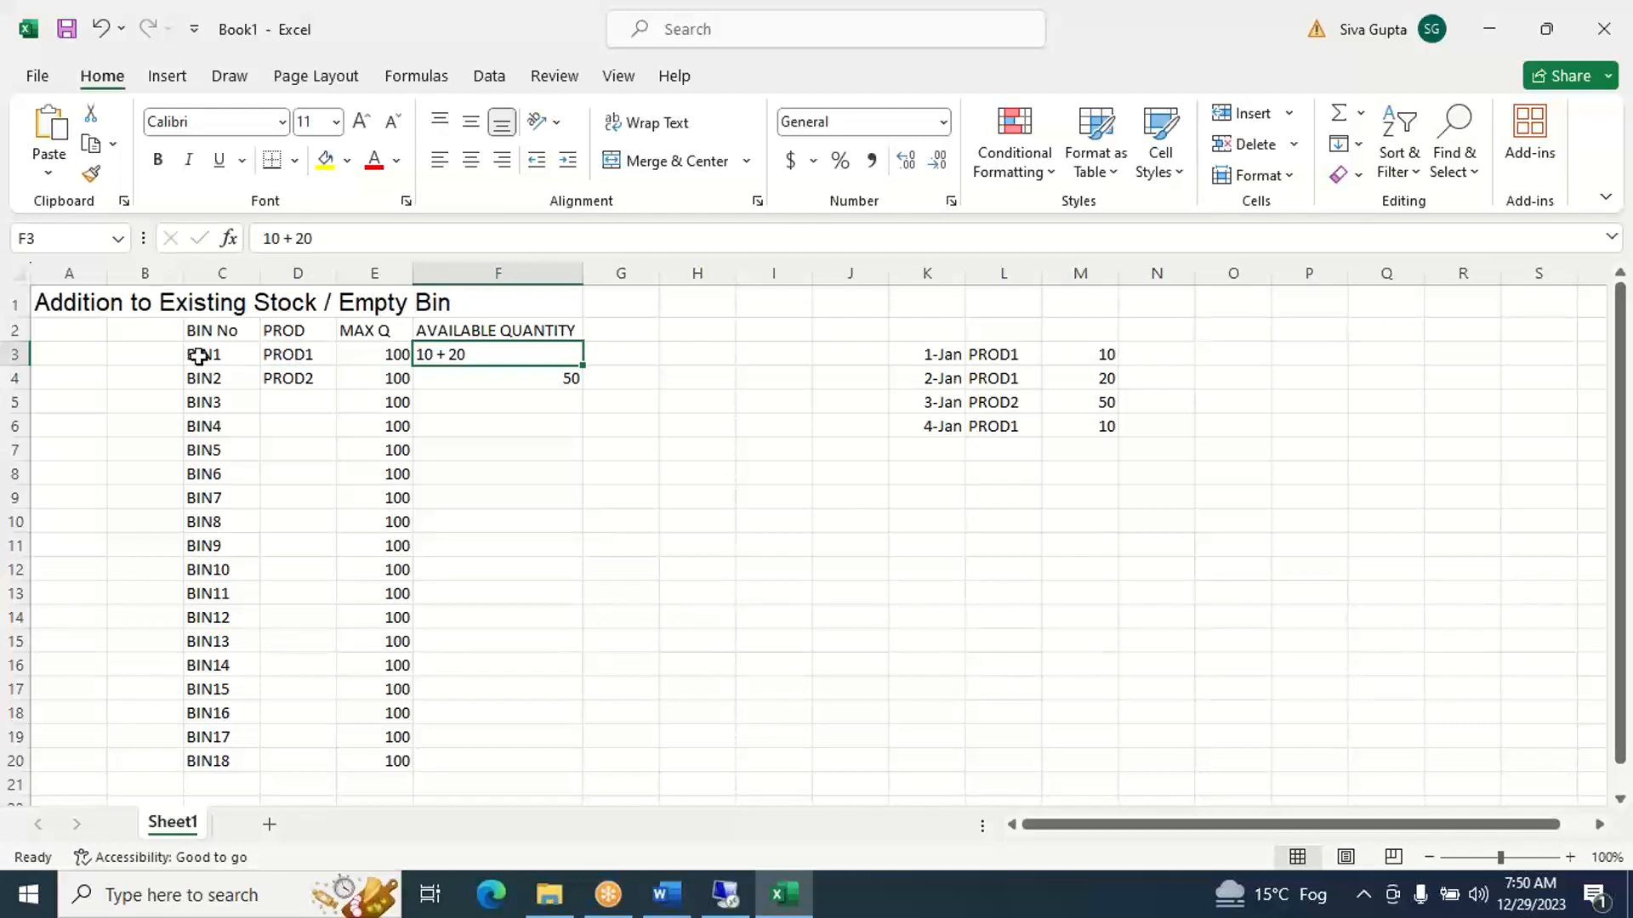
{"action": "key", "text": "Left"}
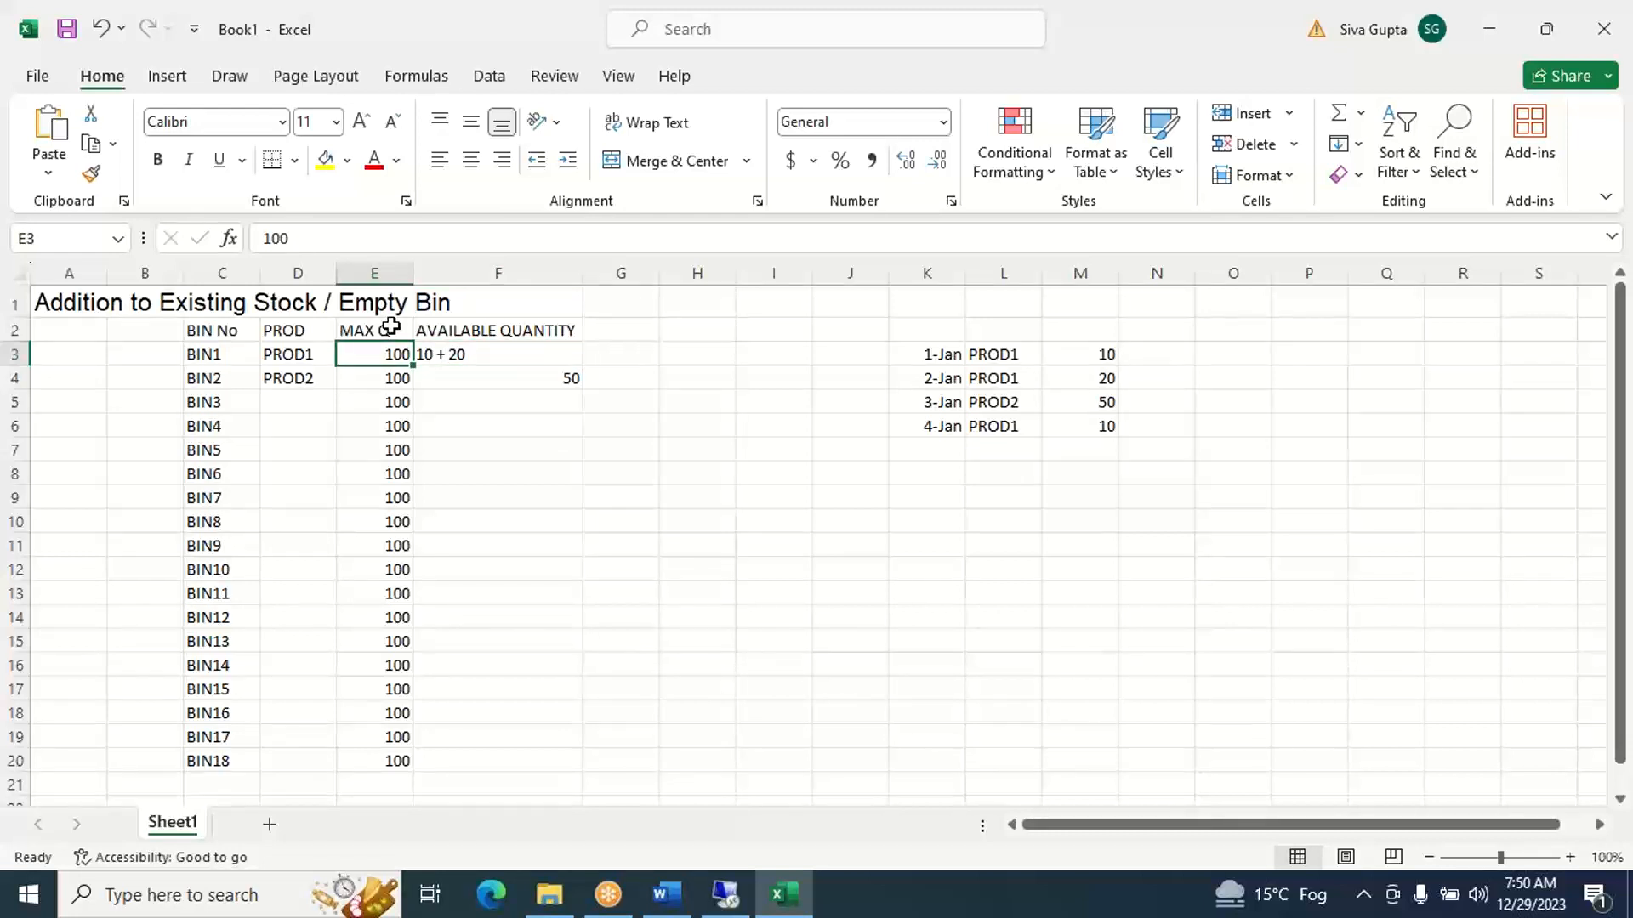
{"action": "key", "text": "Right"}
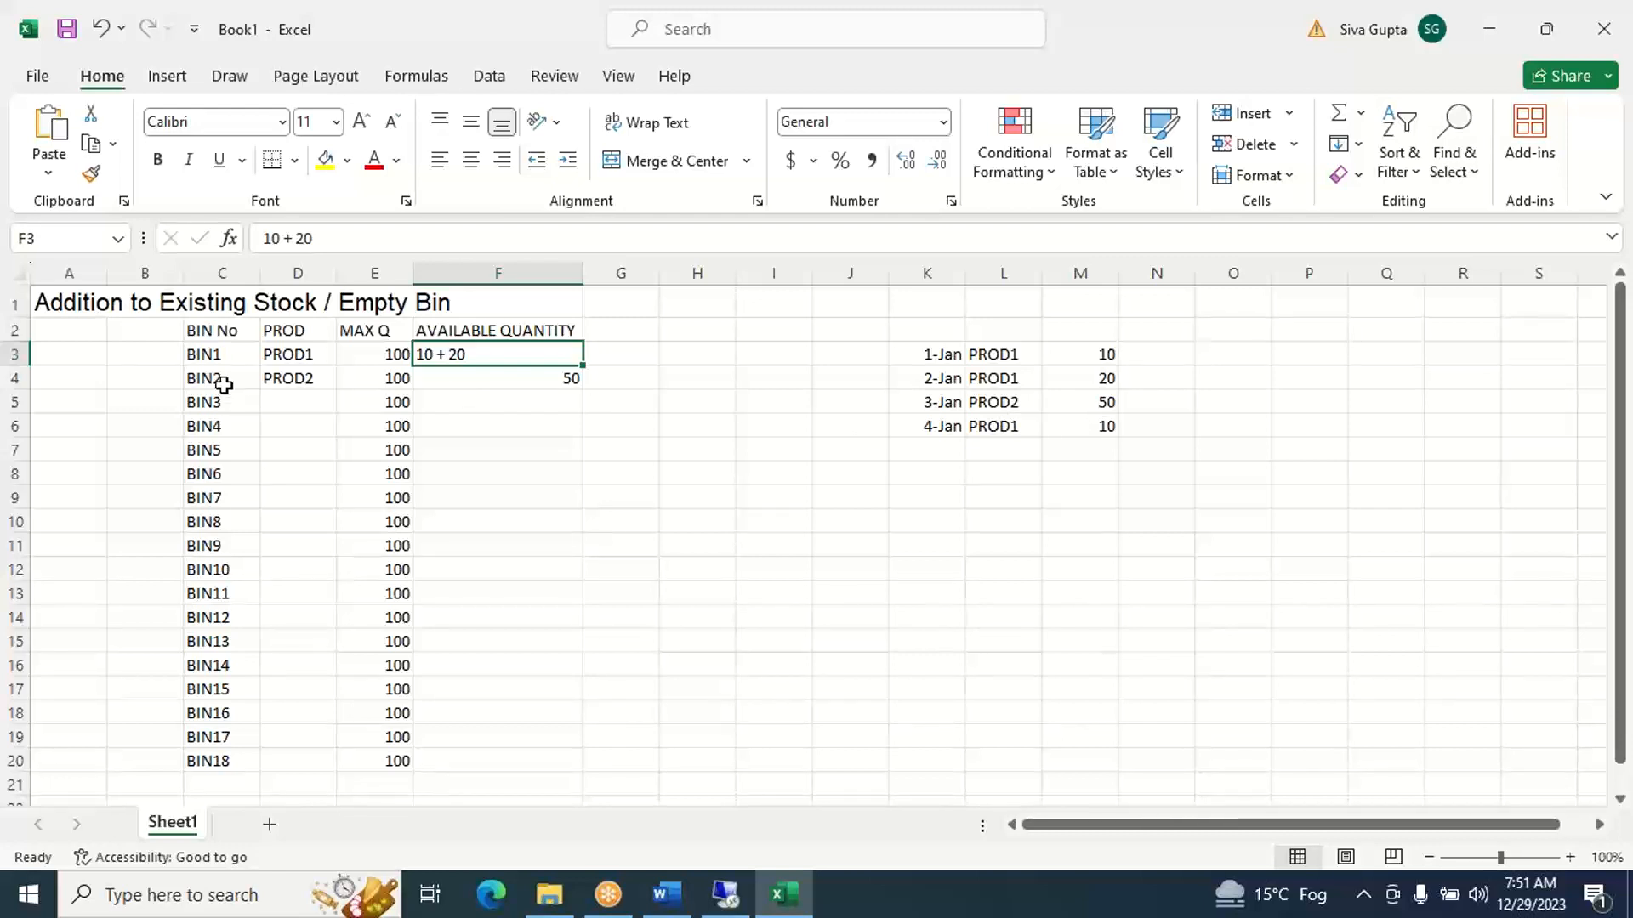
{"action": "left_click", "coordinate": [440, 241]}
{"action": "type", "text": "+"}
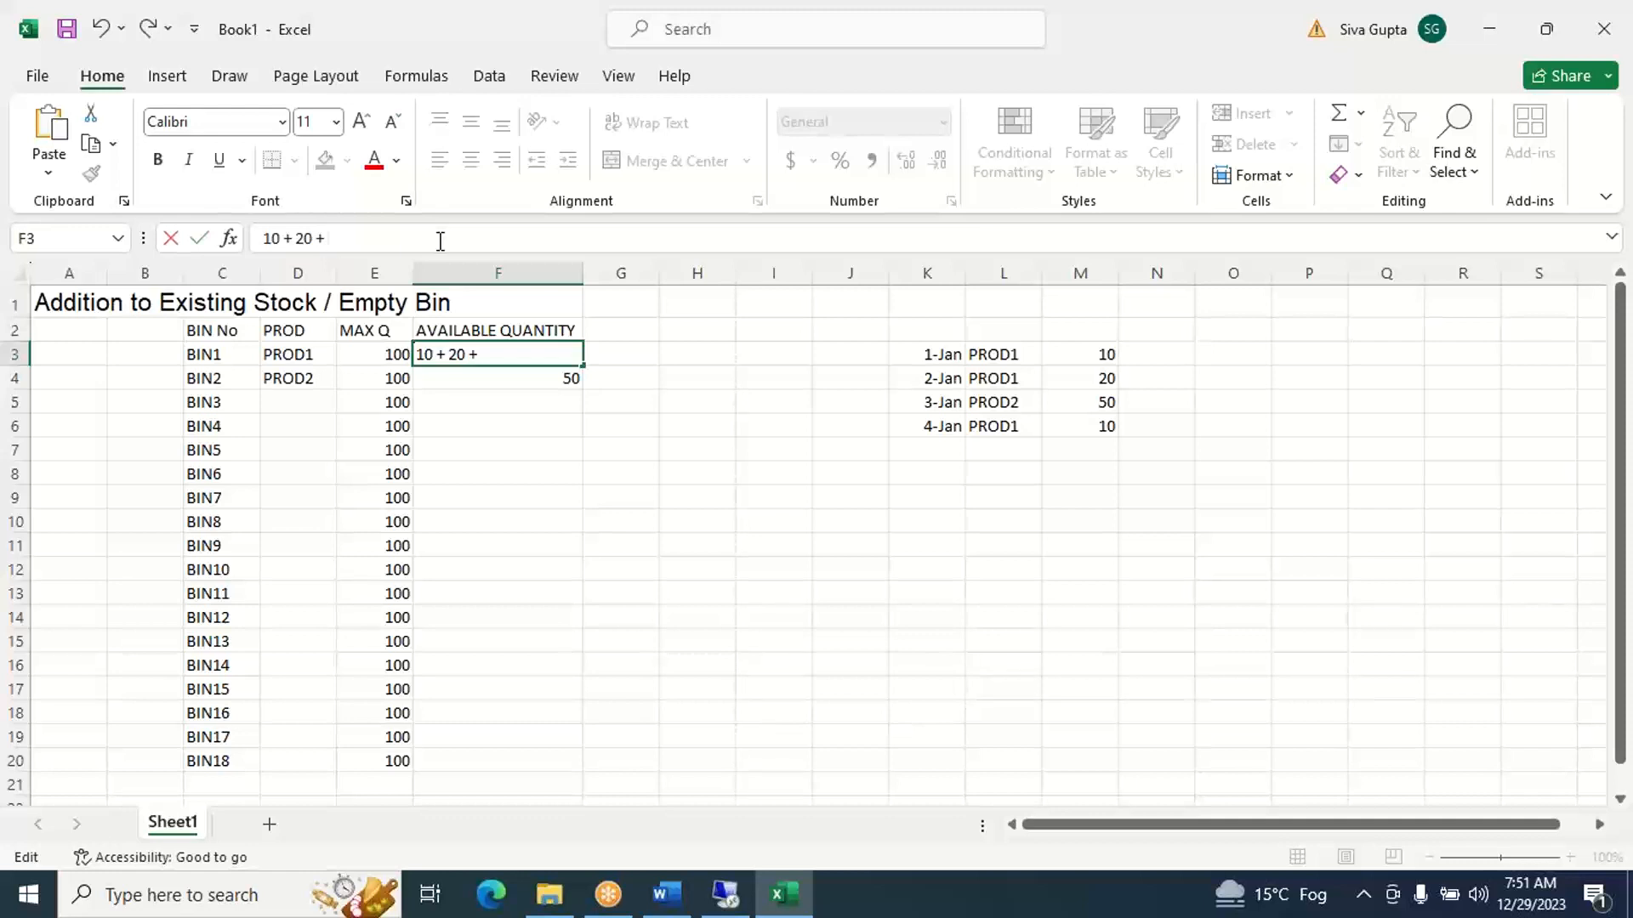
{"action": "type", "text": " 10"}
{"action": "left_click", "coordinate": [642, 354]}
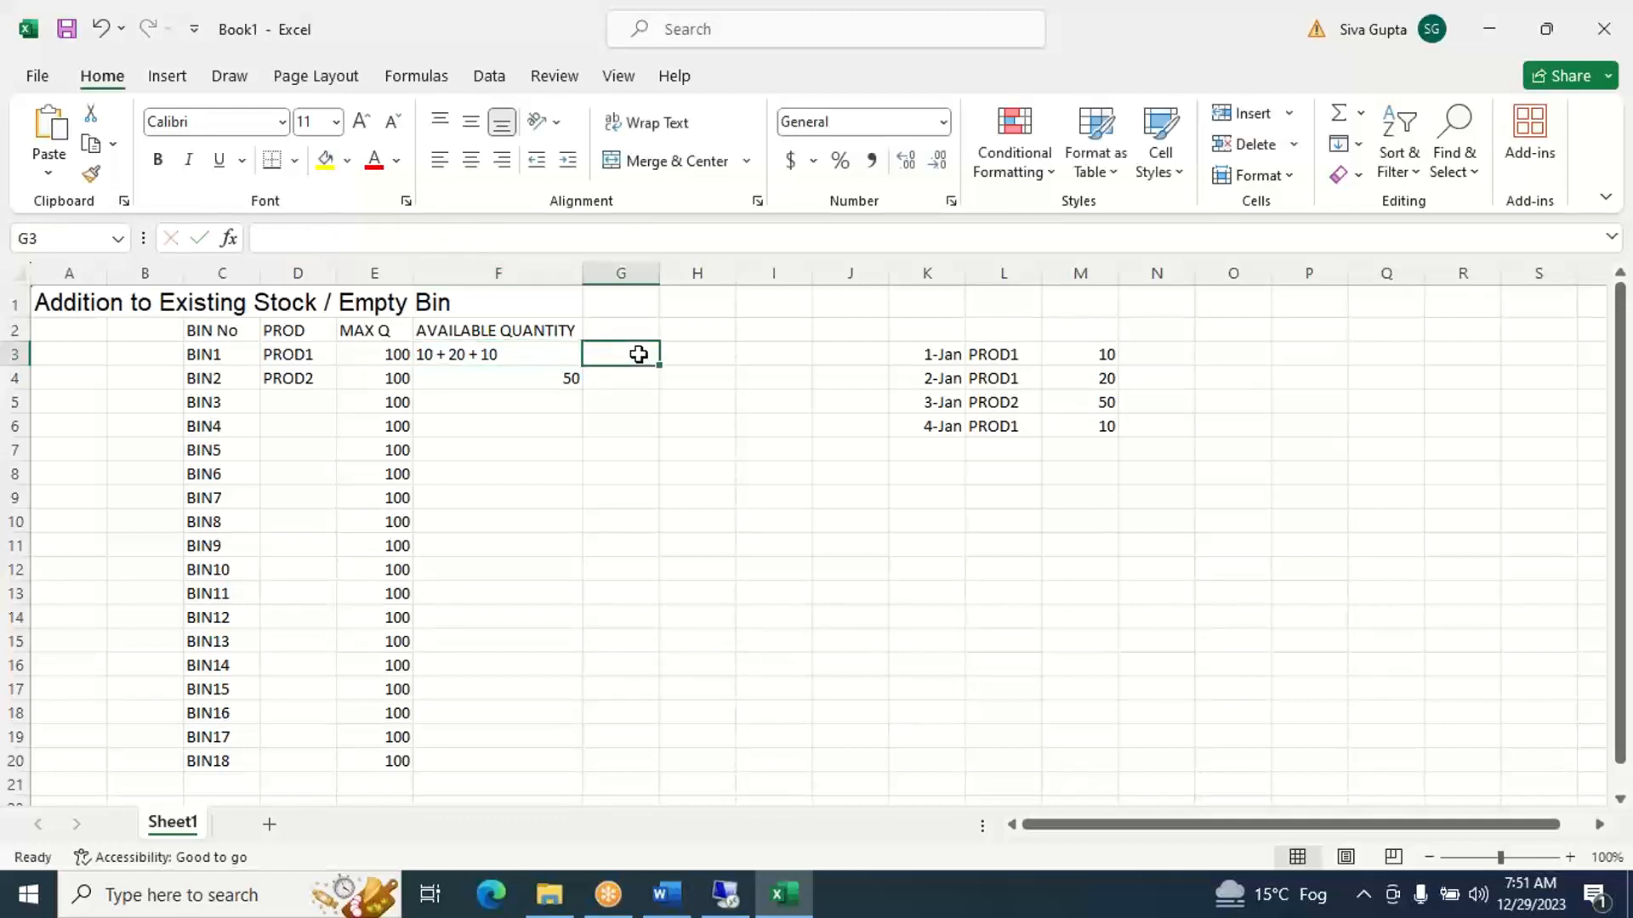
{"action": "left_click", "coordinate": [208, 354]}
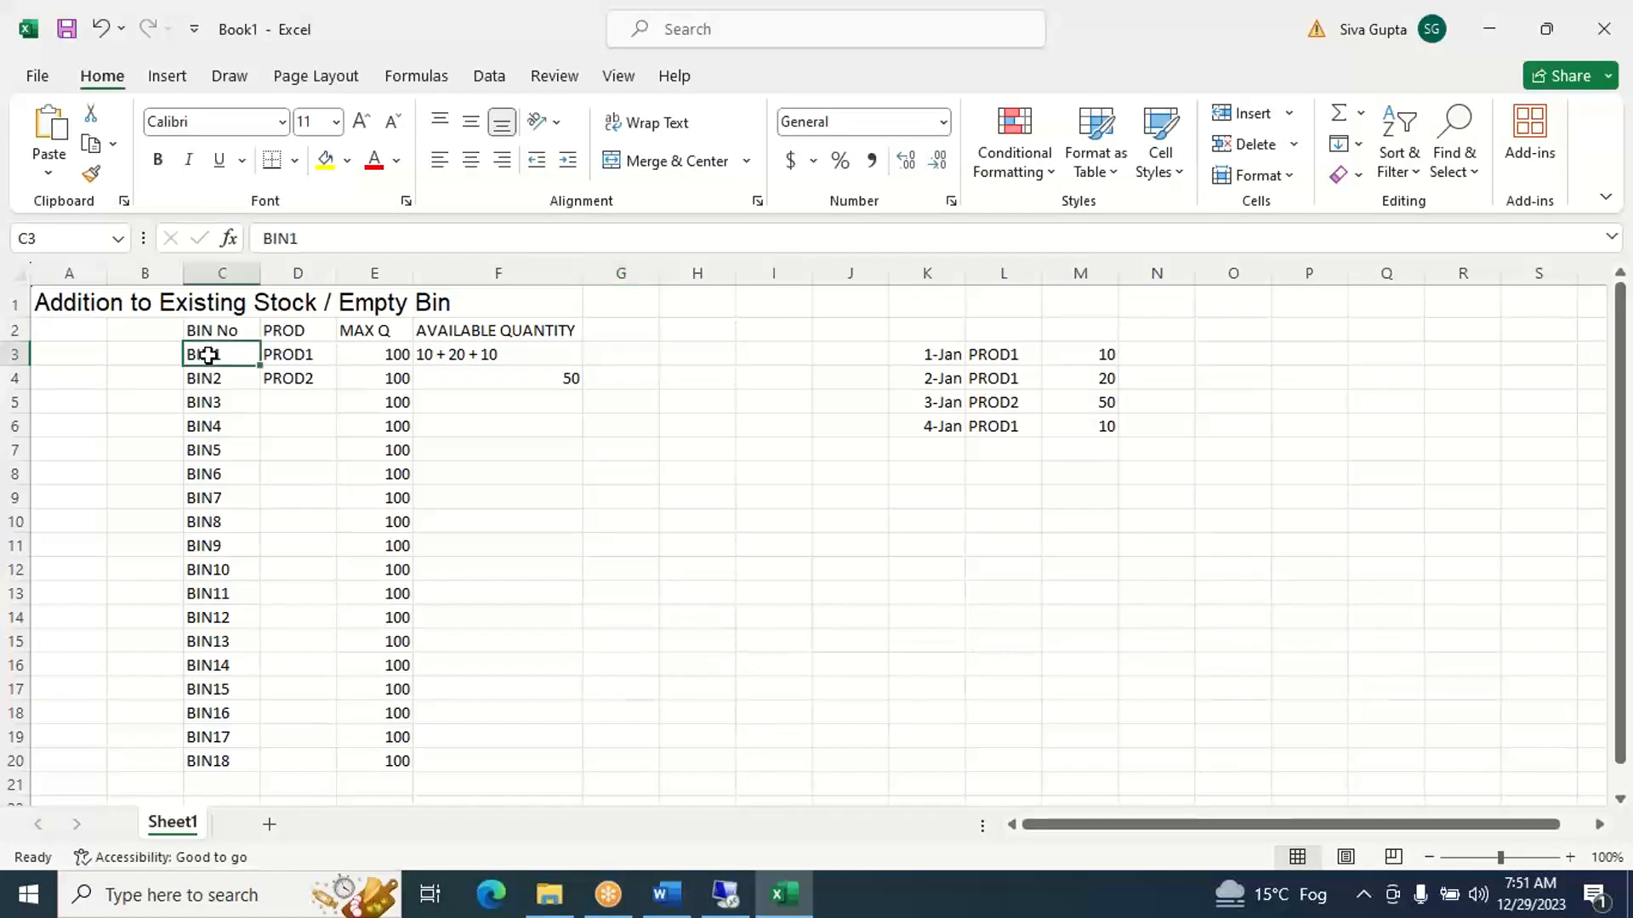
- Add a fifth receipt in row 7 with date 5-Jan in K7, product PROD3 in L7 and quantity 60 in M7
{"action": "left_click", "coordinate": [936, 443]}
{"action": "type", "text": "JAN"}
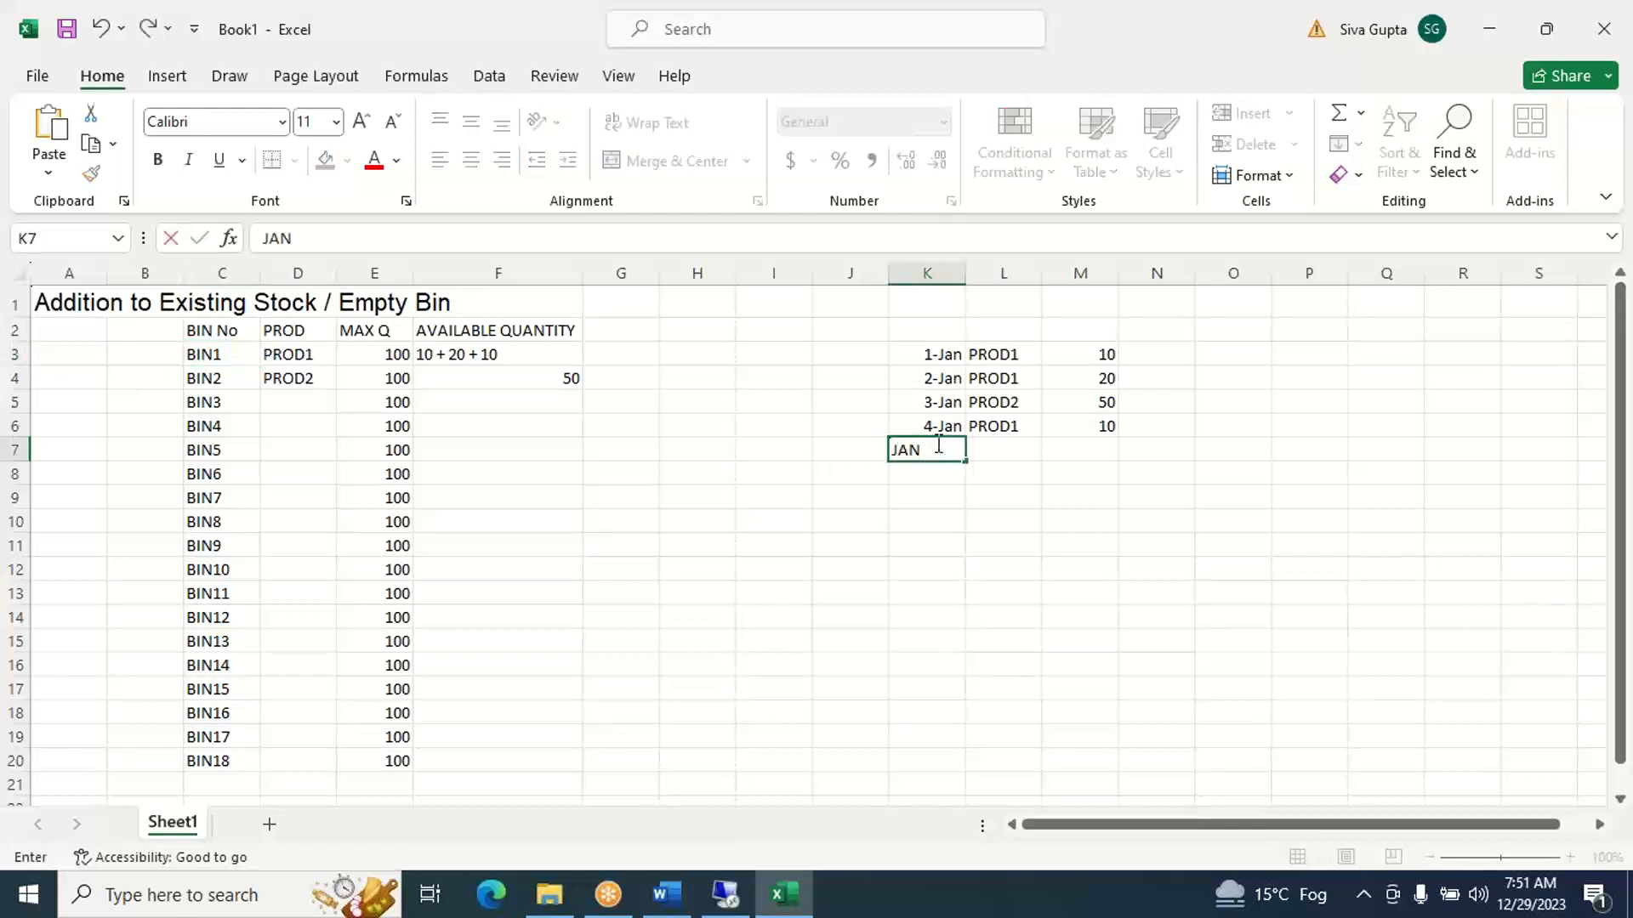
{"action": "type", "text": "5"}
{"action": "key", "text": "Tab"}
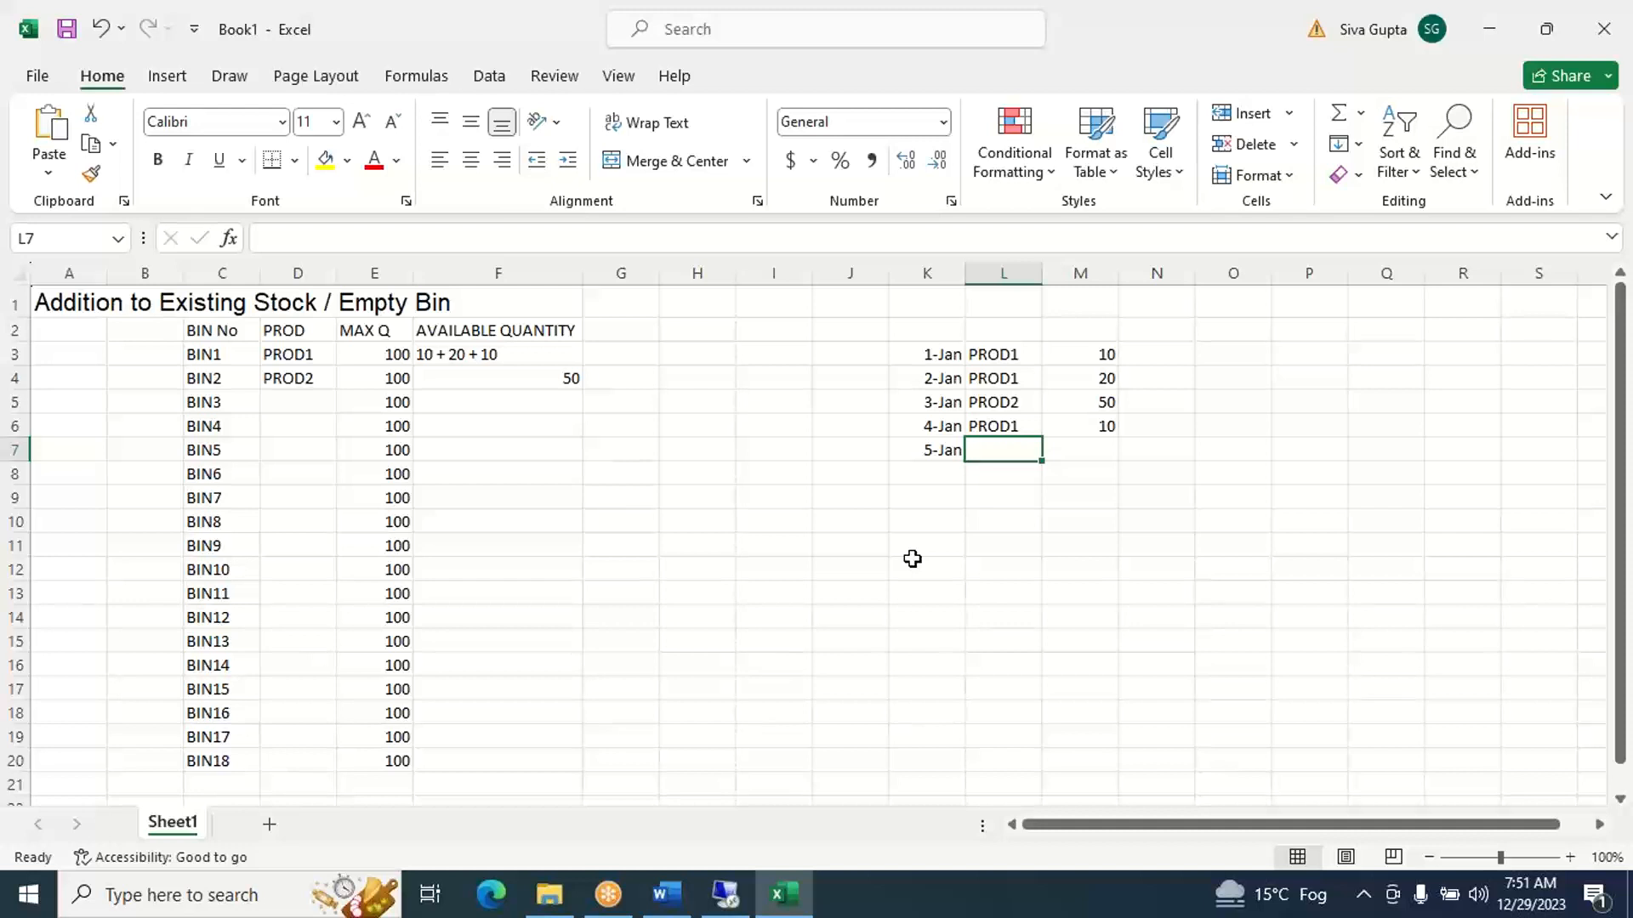
{"action": "type", "text": "PROD3"}
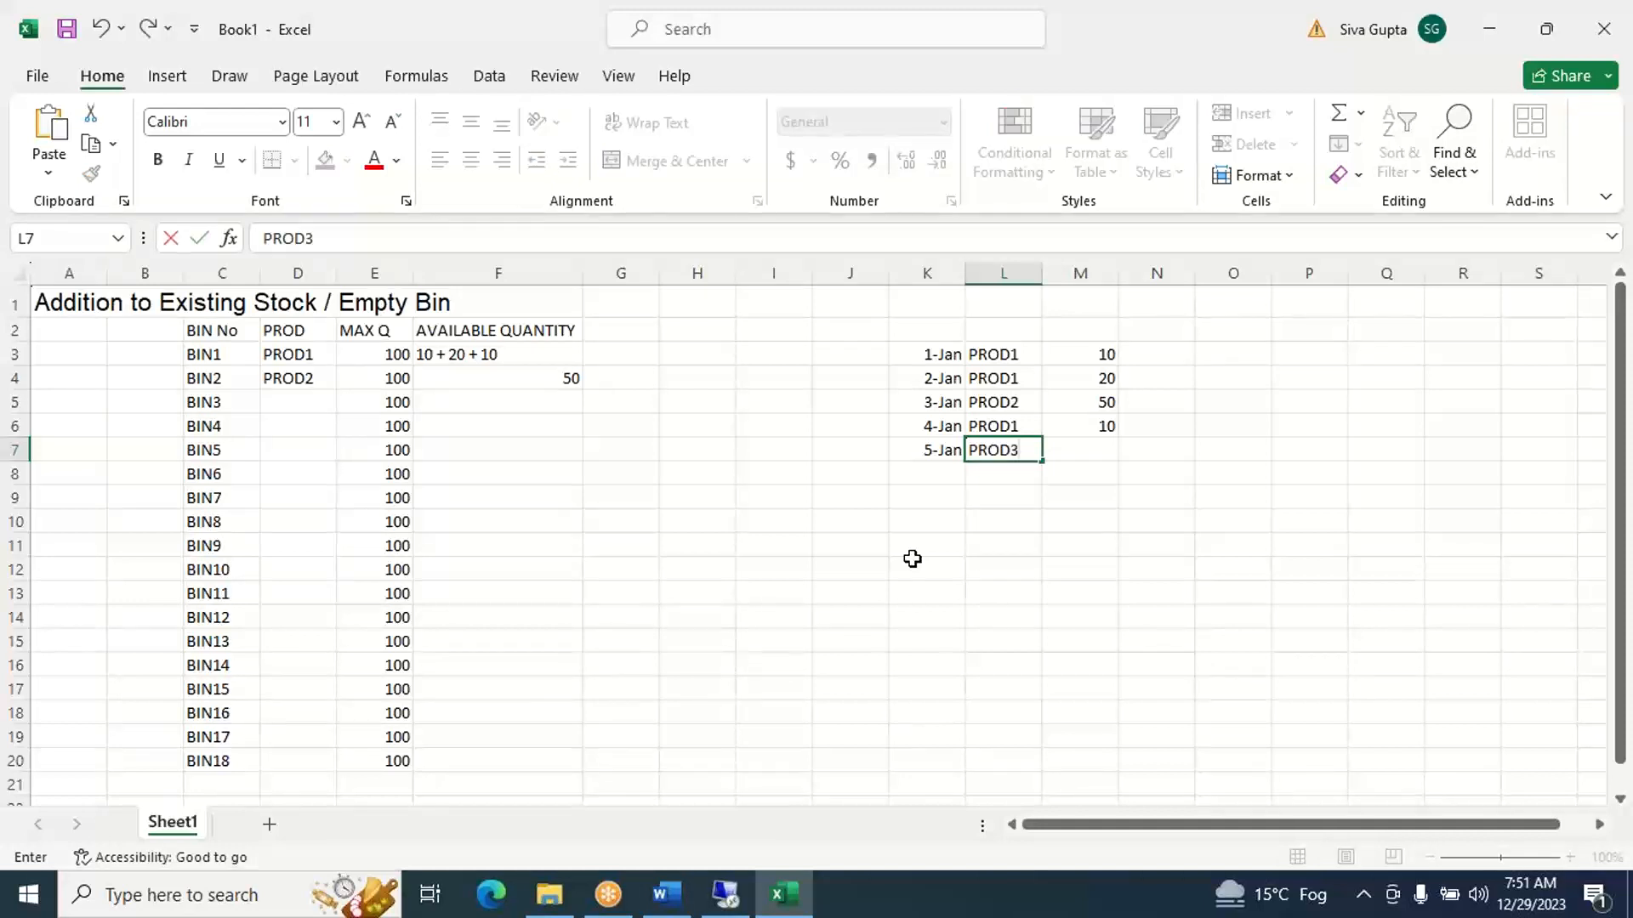
{"action": "key", "text": "Tab"}
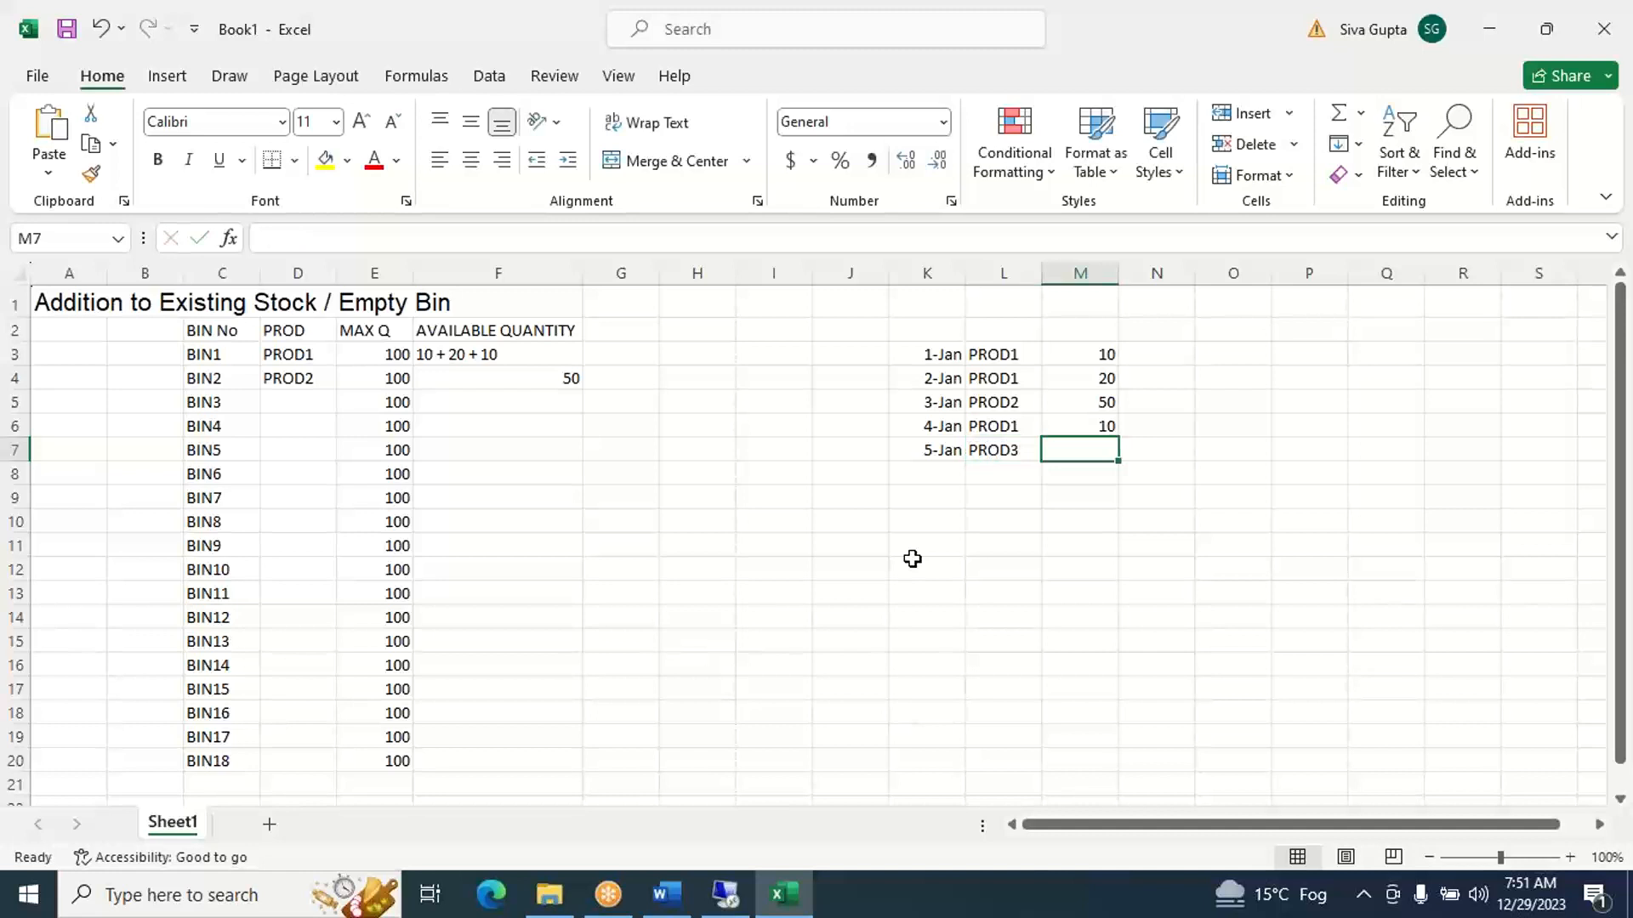
{"action": "type", "text": "60"}
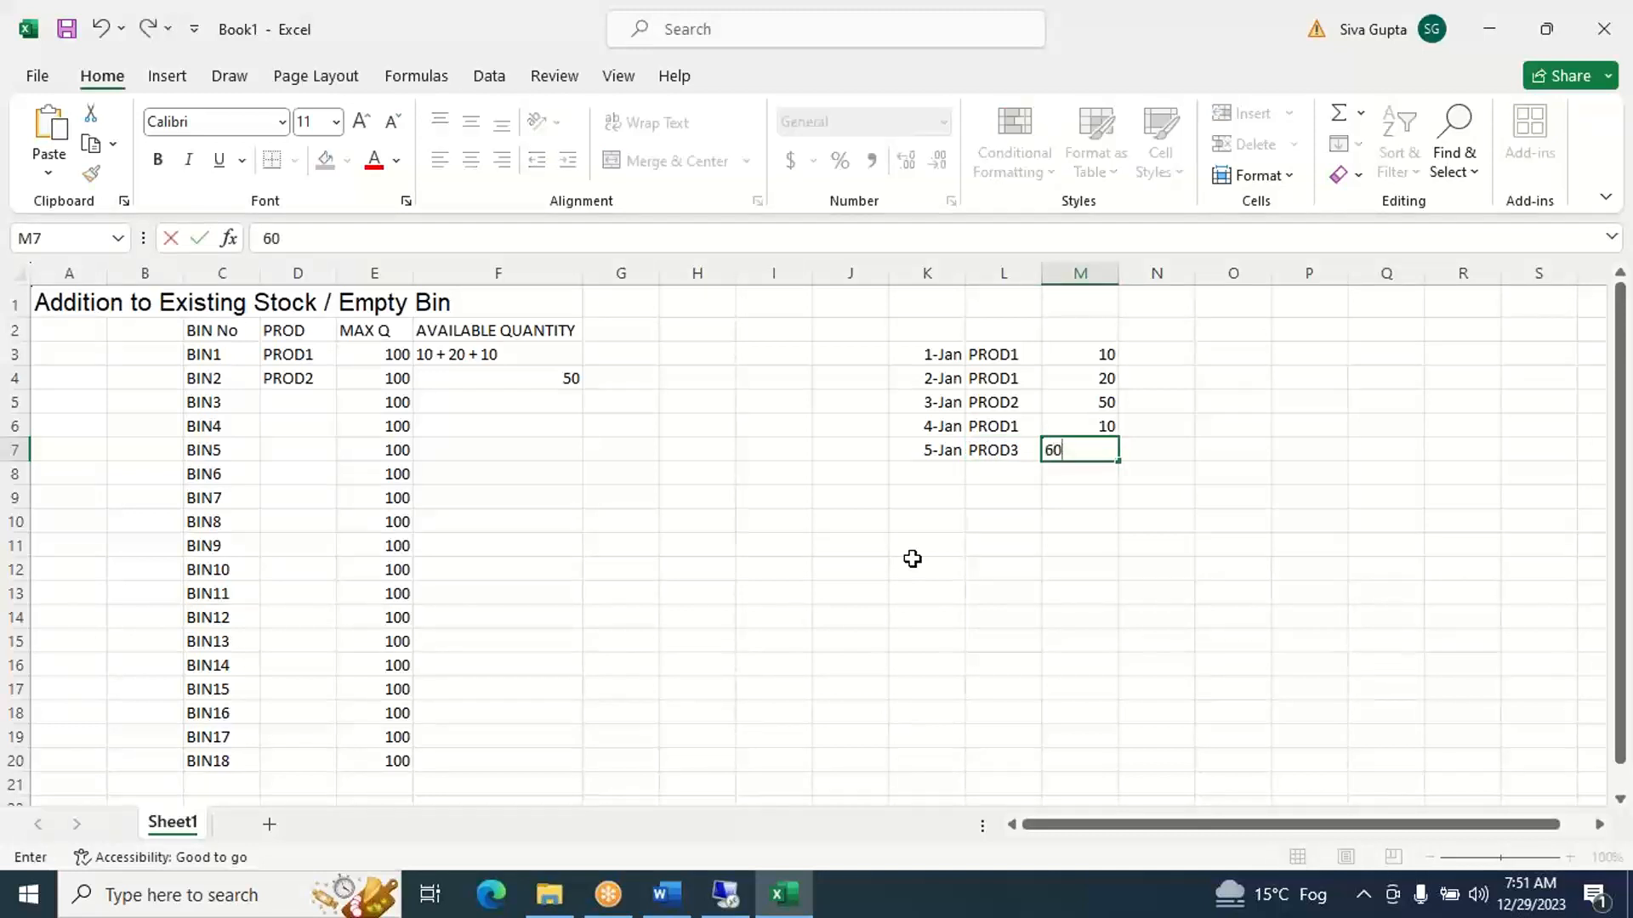
{"action": "key", "text": "Tab"}
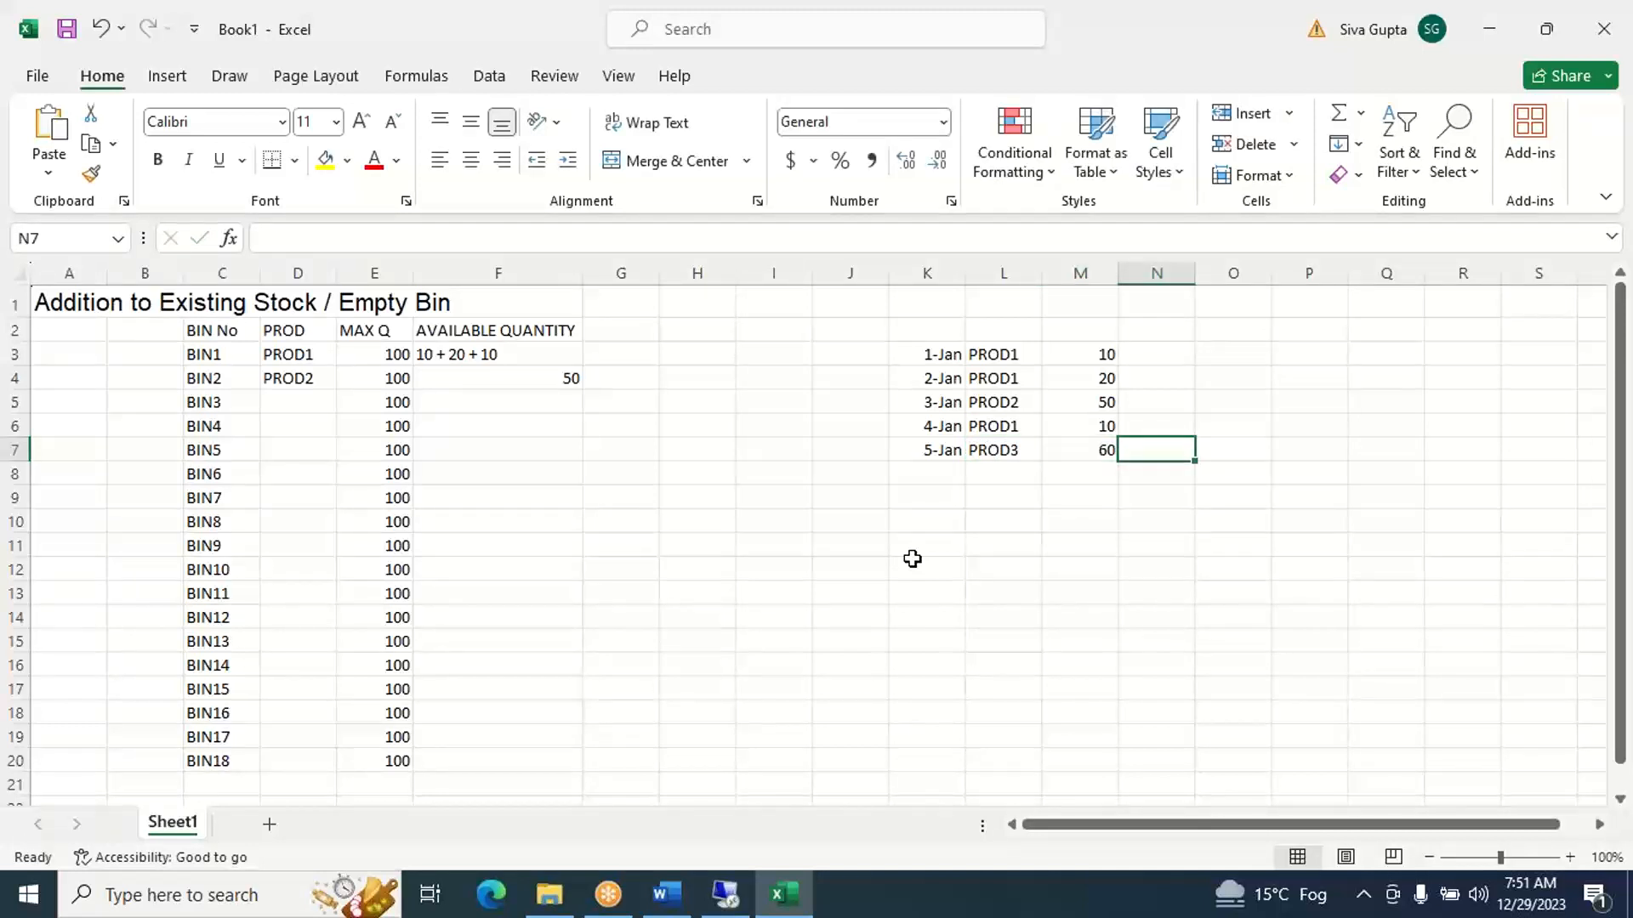
- Assign the 5-Jan receipt to BIN3 by entering product PROD3 in D5 and available quantity 60 in F5
{"action": "key", "text": "Left"}
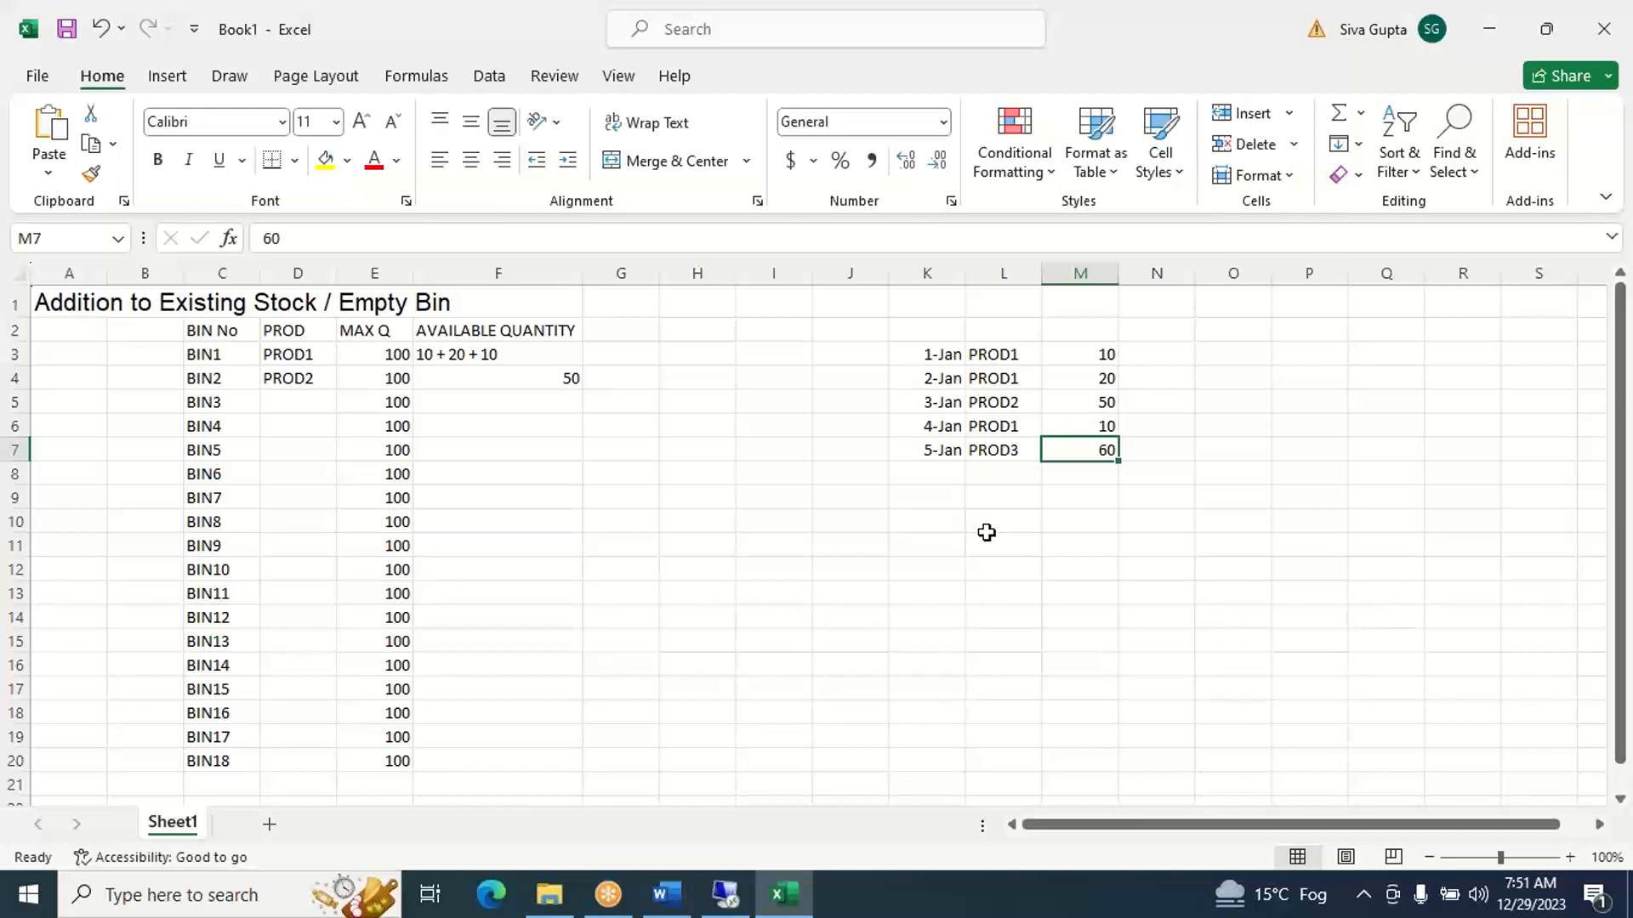
{"action": "key", "text": "Left"}
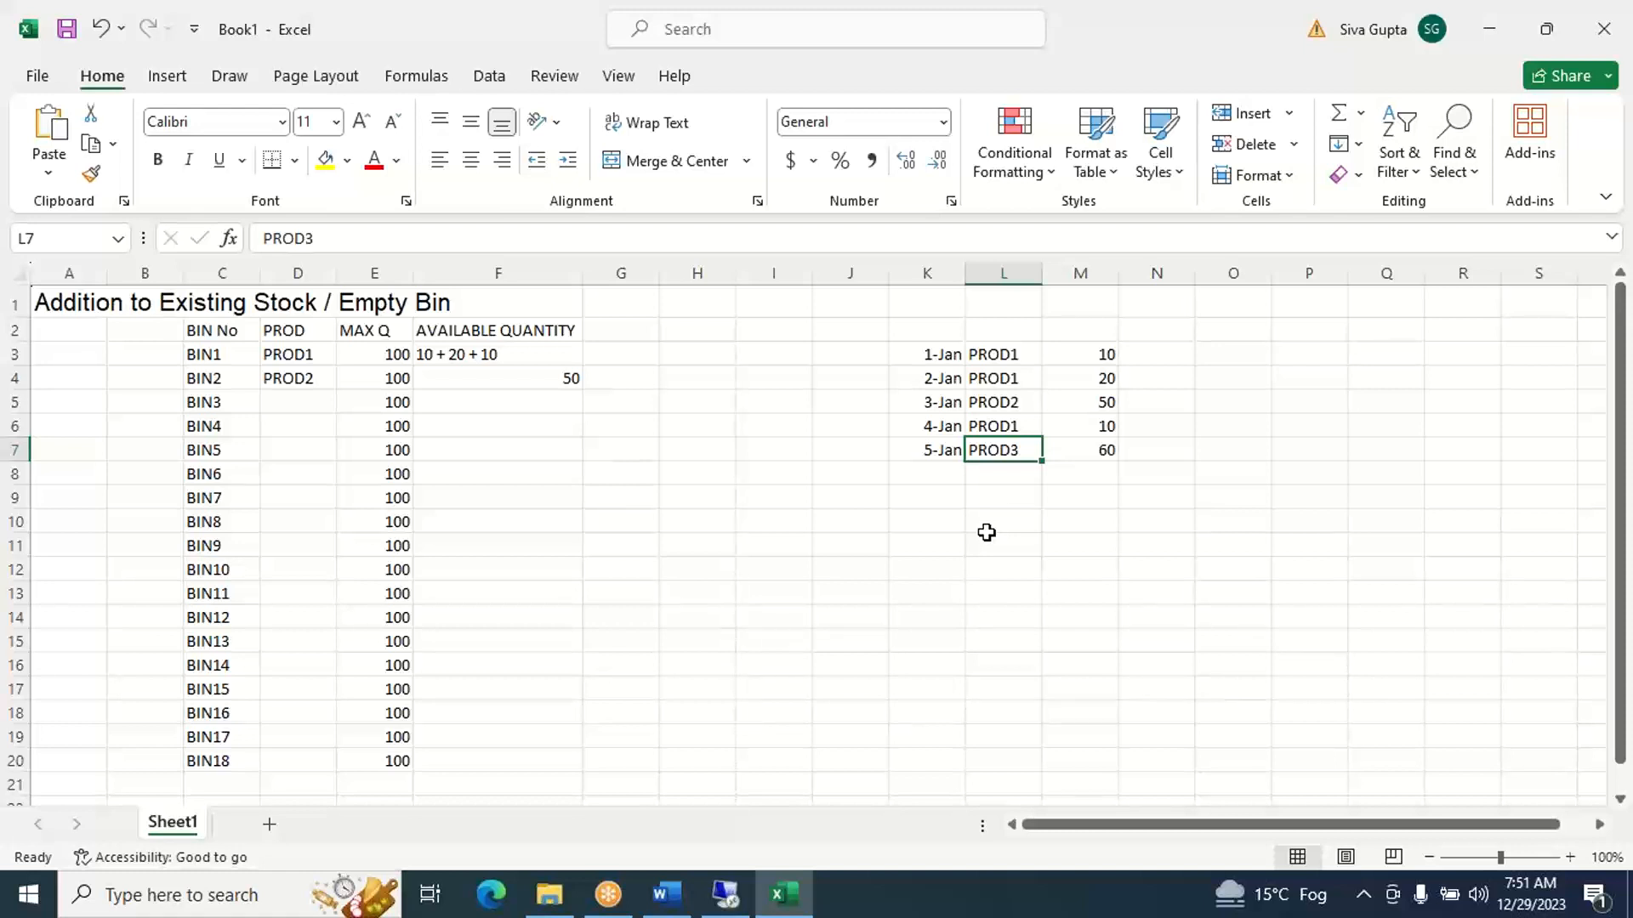
{"action": "left_click", "coordinate": [312, 408]}
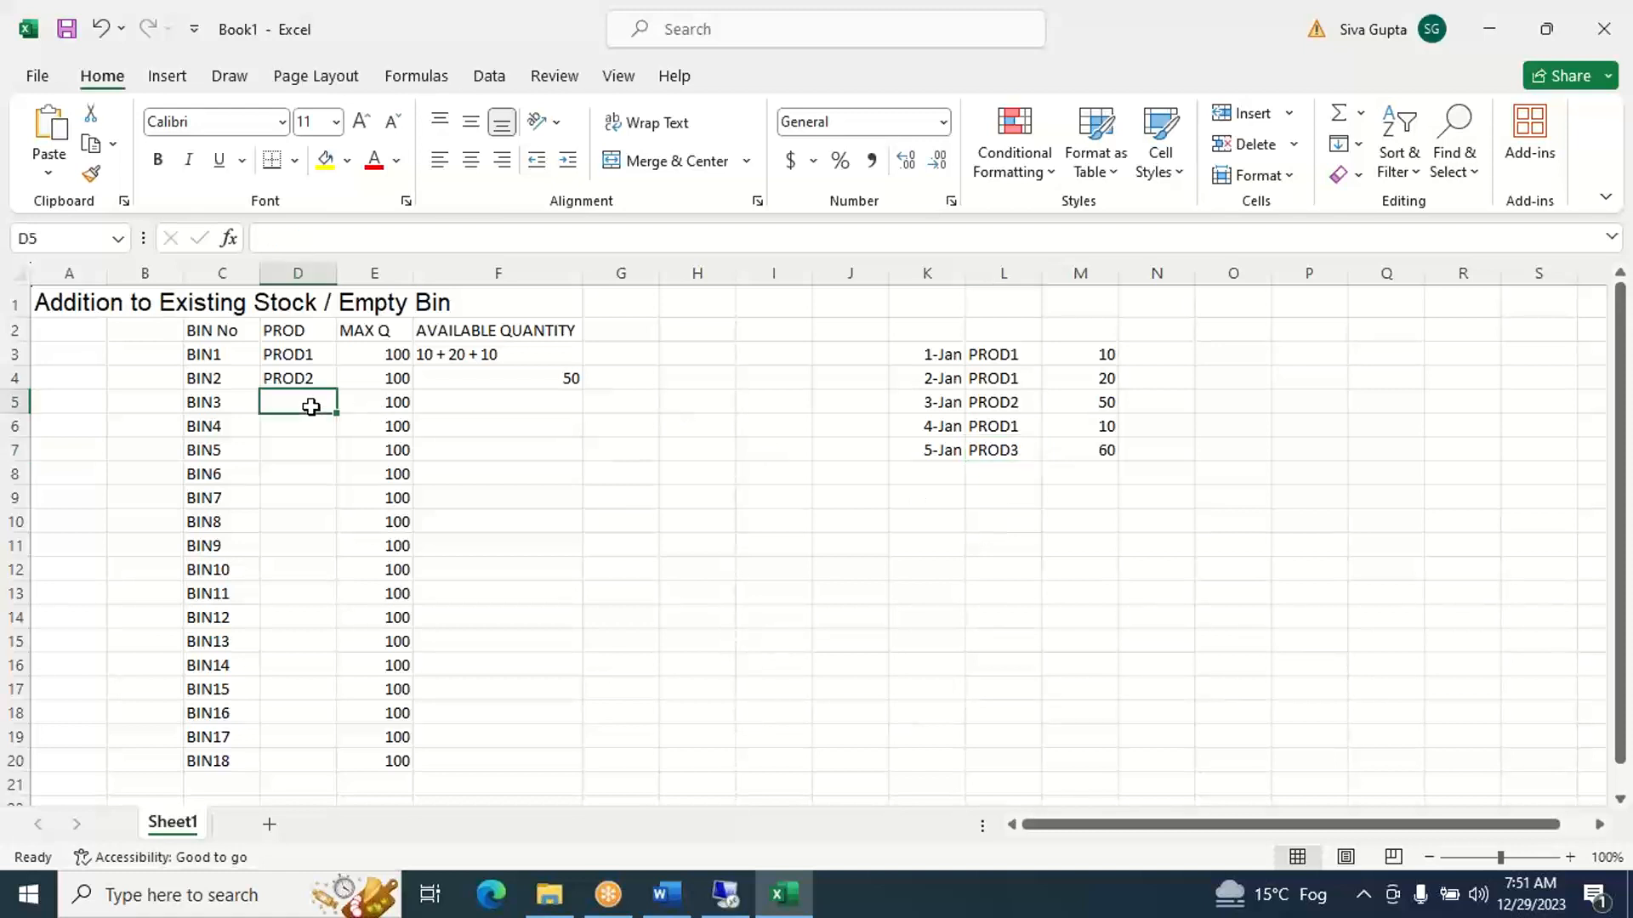
{"action": "type", "text": "PROD"}
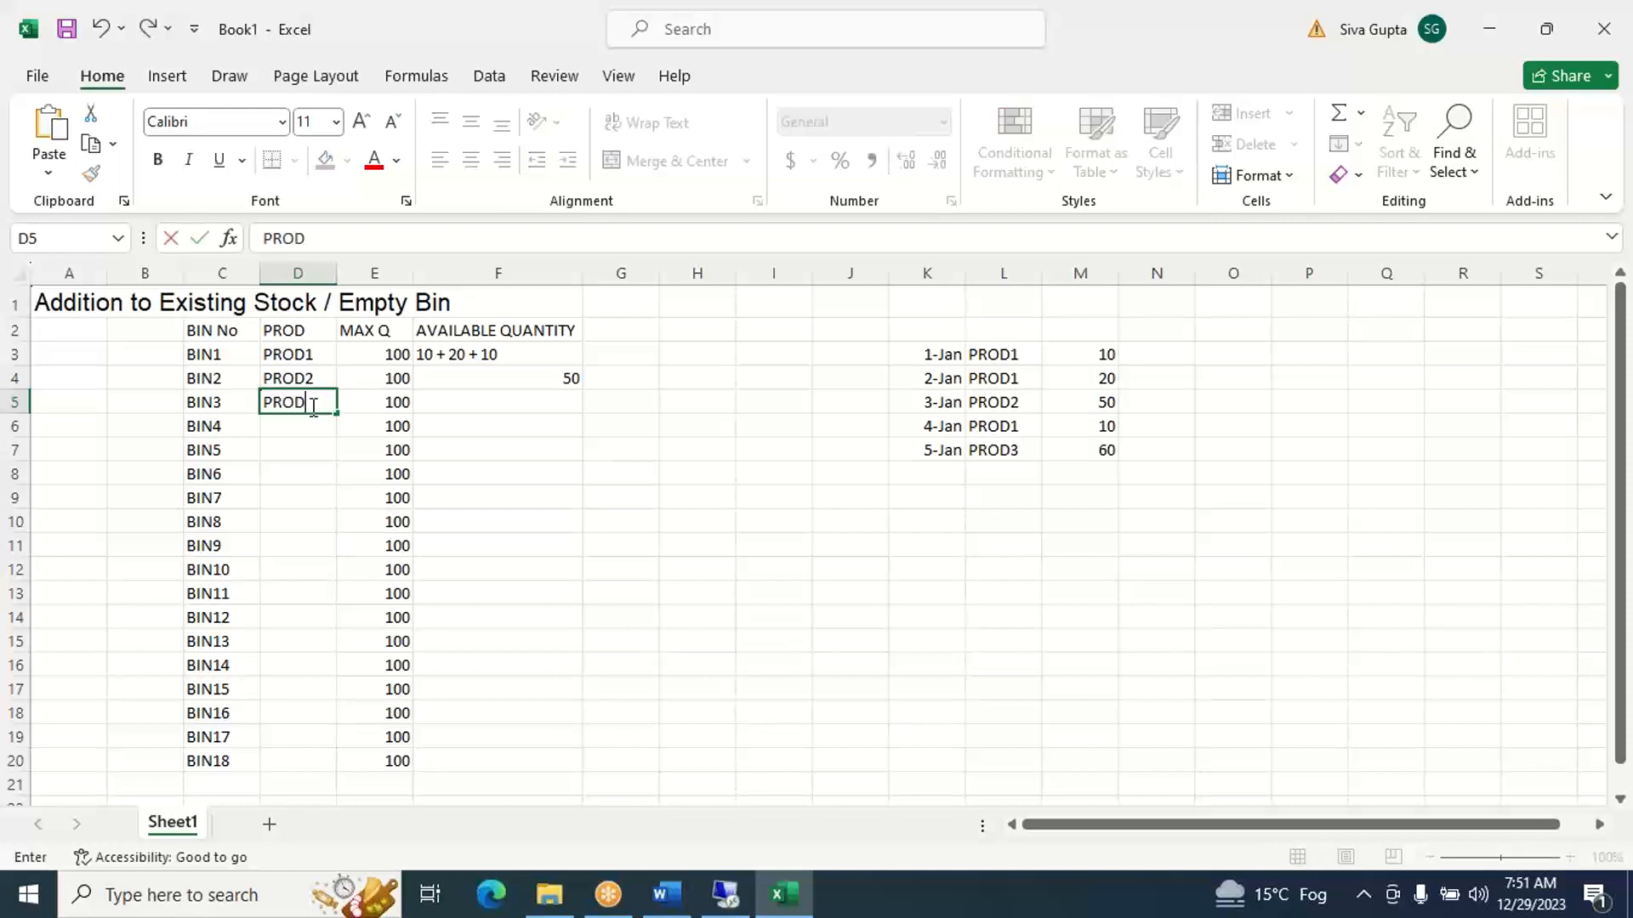
{"action": "type", "text": "3"}
{"action": "key", "text": "Tab"}
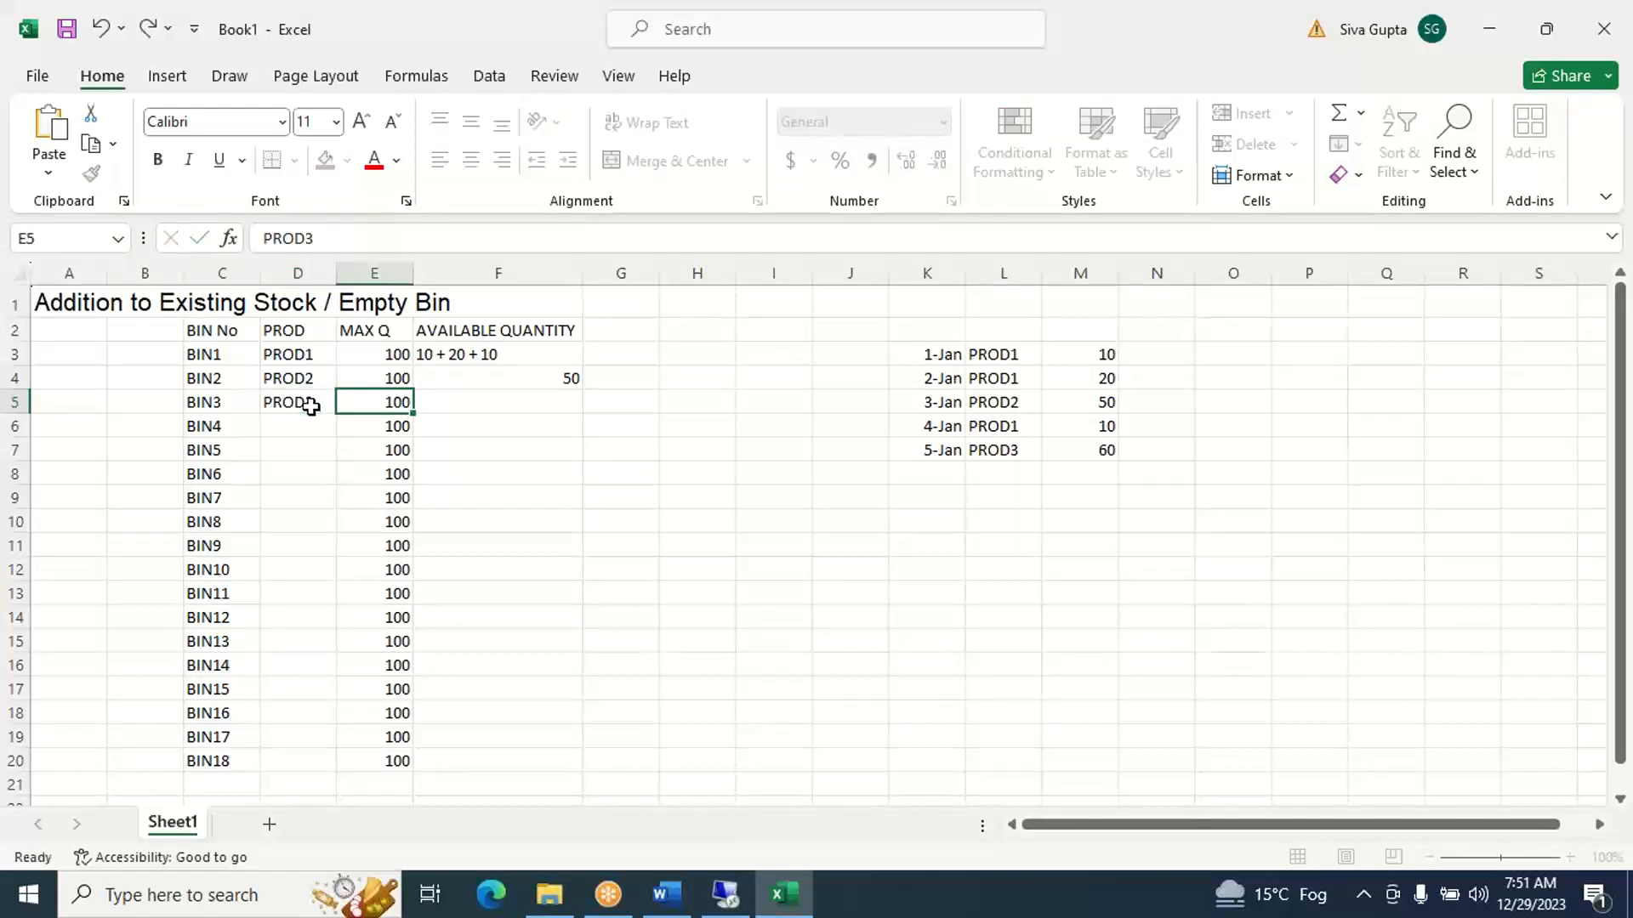
{"action": "key", "text": "Tab"}
{"action": "type", "text": "60"}
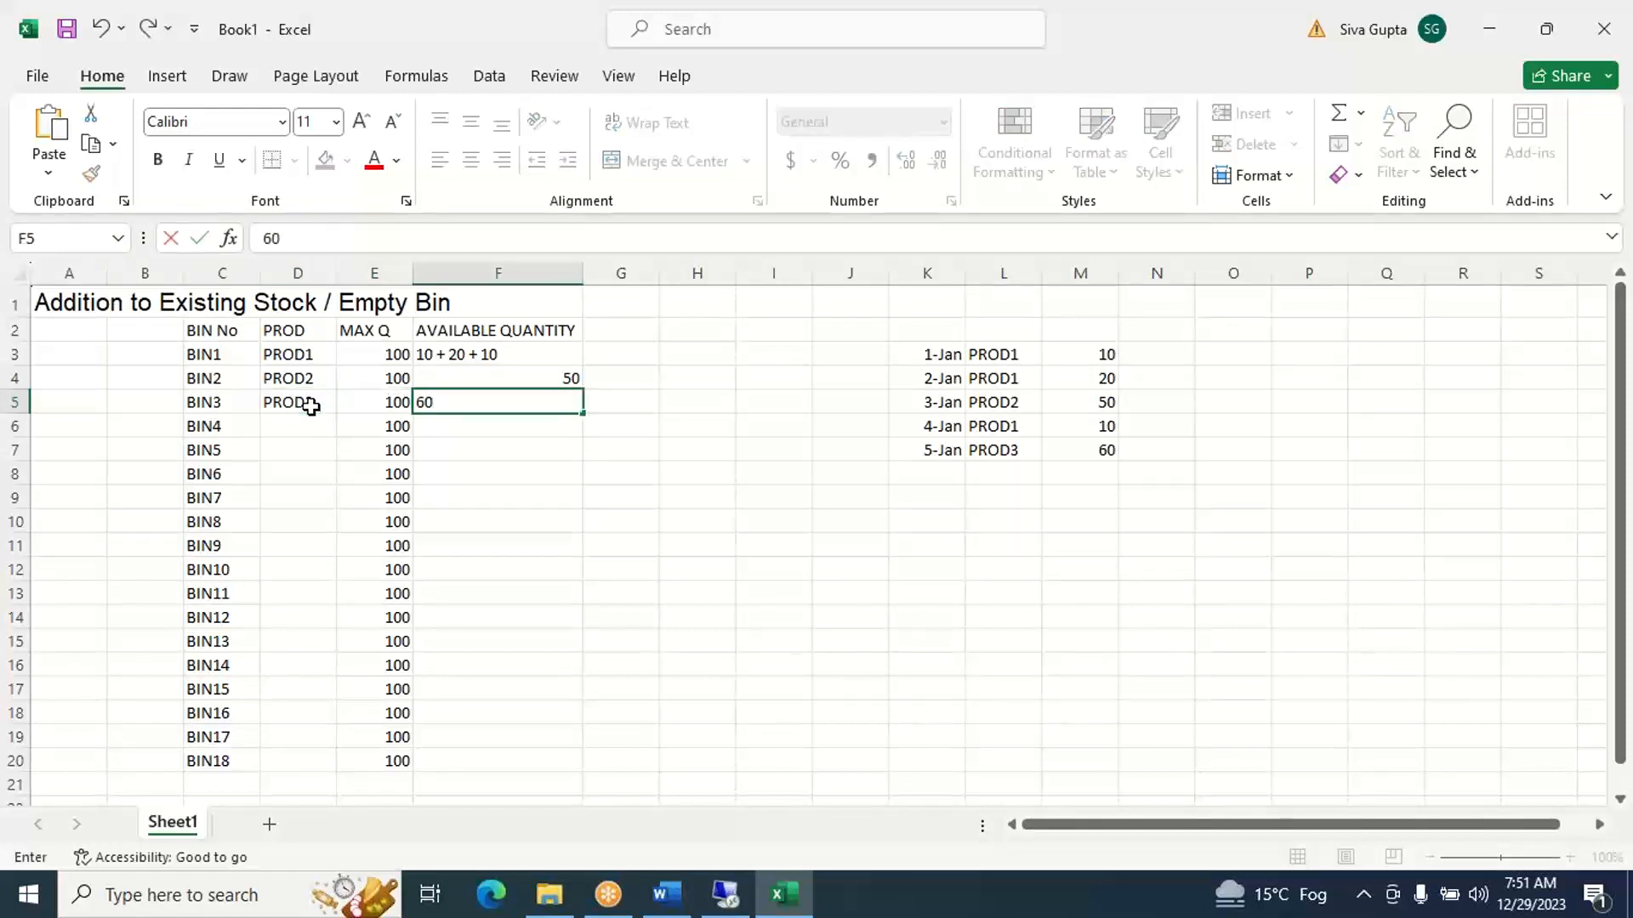
{"action": "key", "text": "Tab"}
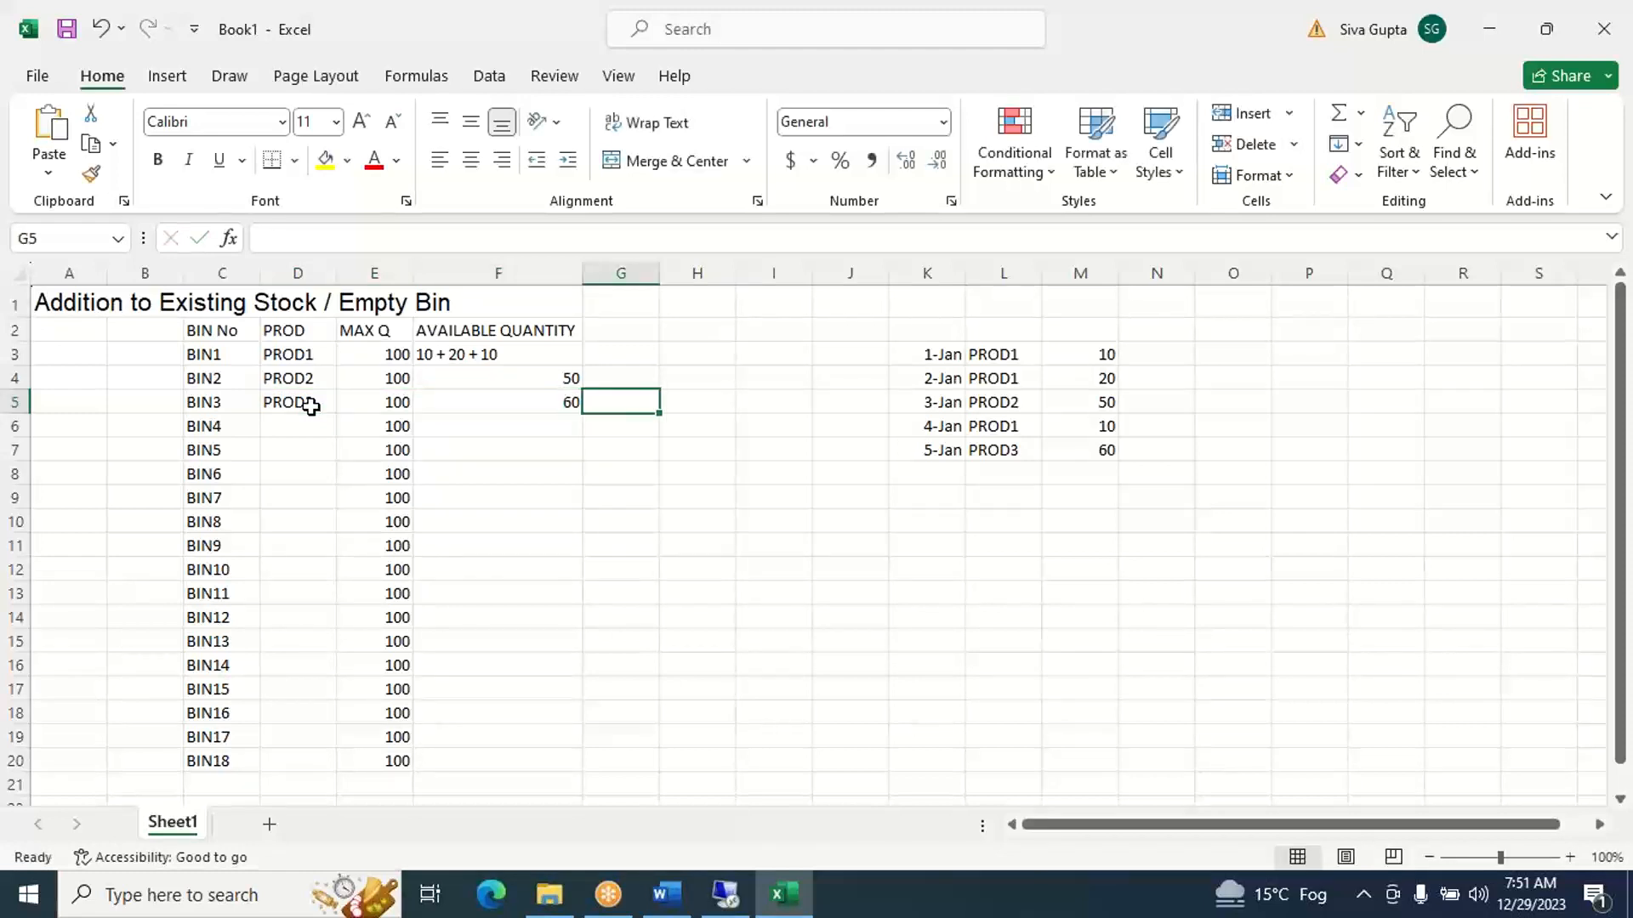
- Shade the MAX Q values of BIN1 to BIN18 in E3:E20 with the light gray theme fill color
{"action": "left_click", "coordinate": [370, 352]}
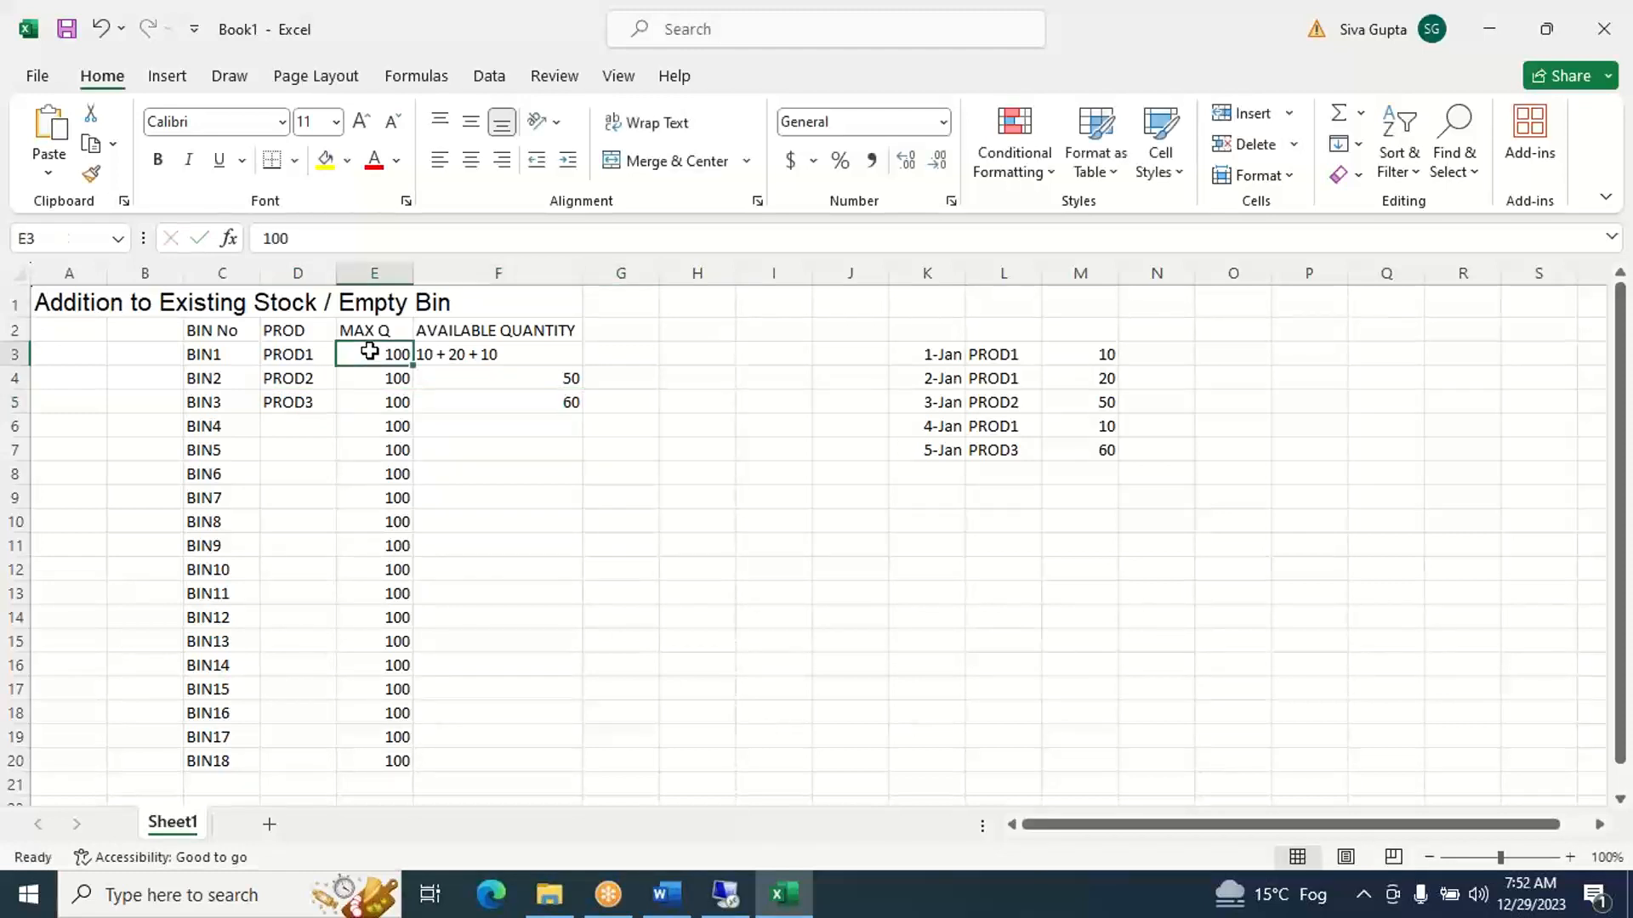
{"action": "key", "text": "shift+Down"}
{"action": "key", "text": "shift+Down"}
{"action": "key", "text": "shift+Down"}
{"action": "key", "text": "shift+Down"}
{"action": "key", "text": "shift+Down"}
{"action": "key", "text": "shift+Down"}
{"action": "key", "text": "shift+Down"}
{"action": "key", "text": "shift+Down"}
{"action": "key", "text": "shift+Down"}
{"action": "key", "text": "shift+Down"}
{"action": "key", "text": "shift+Down"}
{"action": "key", "text": "shift+Down"}
{"action": "key", "text": "shift+Down"}
{"action": "key", "text": "shift+Down"}
{"action": "key", "text": "shift+Down"}
{"action": "key", "text": "shift+Down"}
{"action": "key", "text": "shift+Down"}
{"action": "key", "text": "shift+Down"}
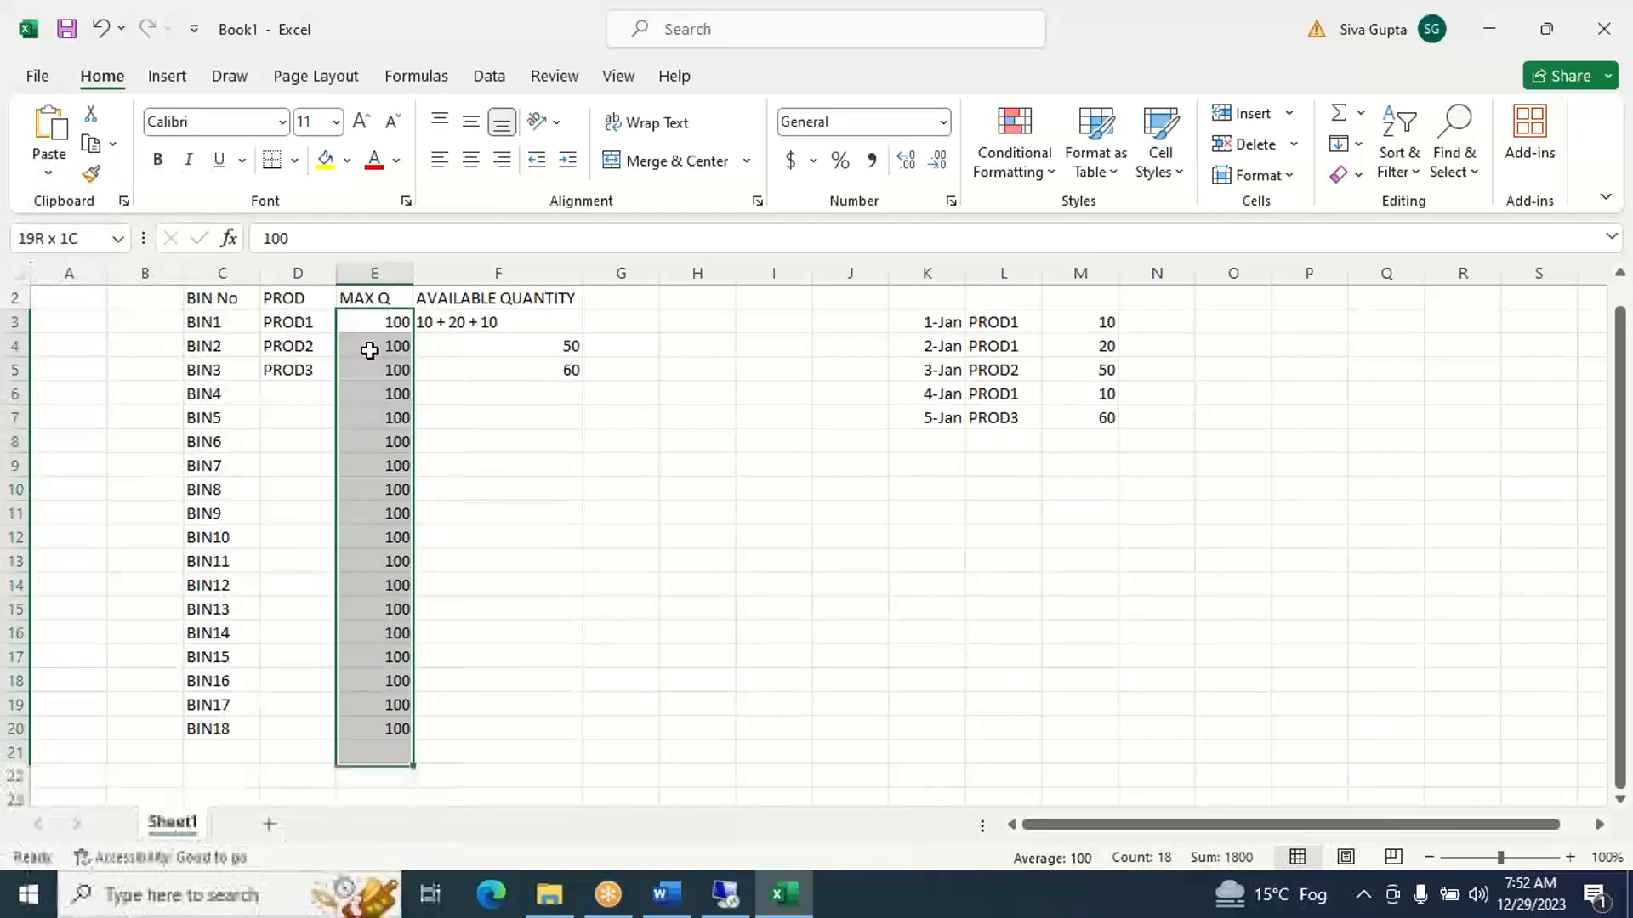
{"action": "key", "text": "shift+Up"}
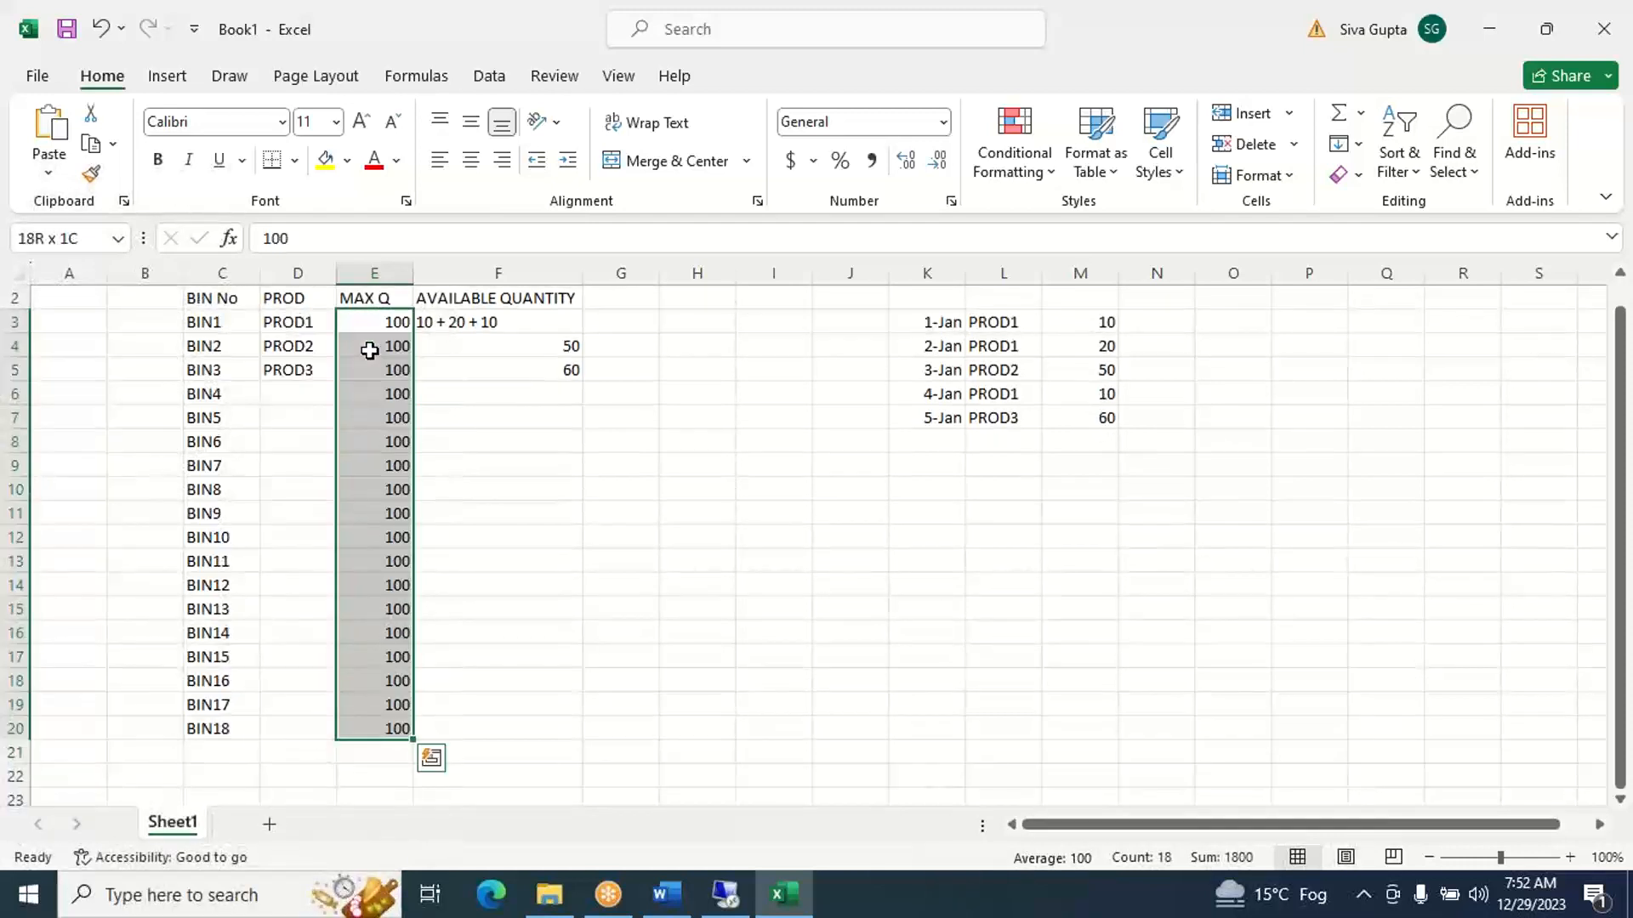
{"action": "left_click", "coordinate": [346, 161]}
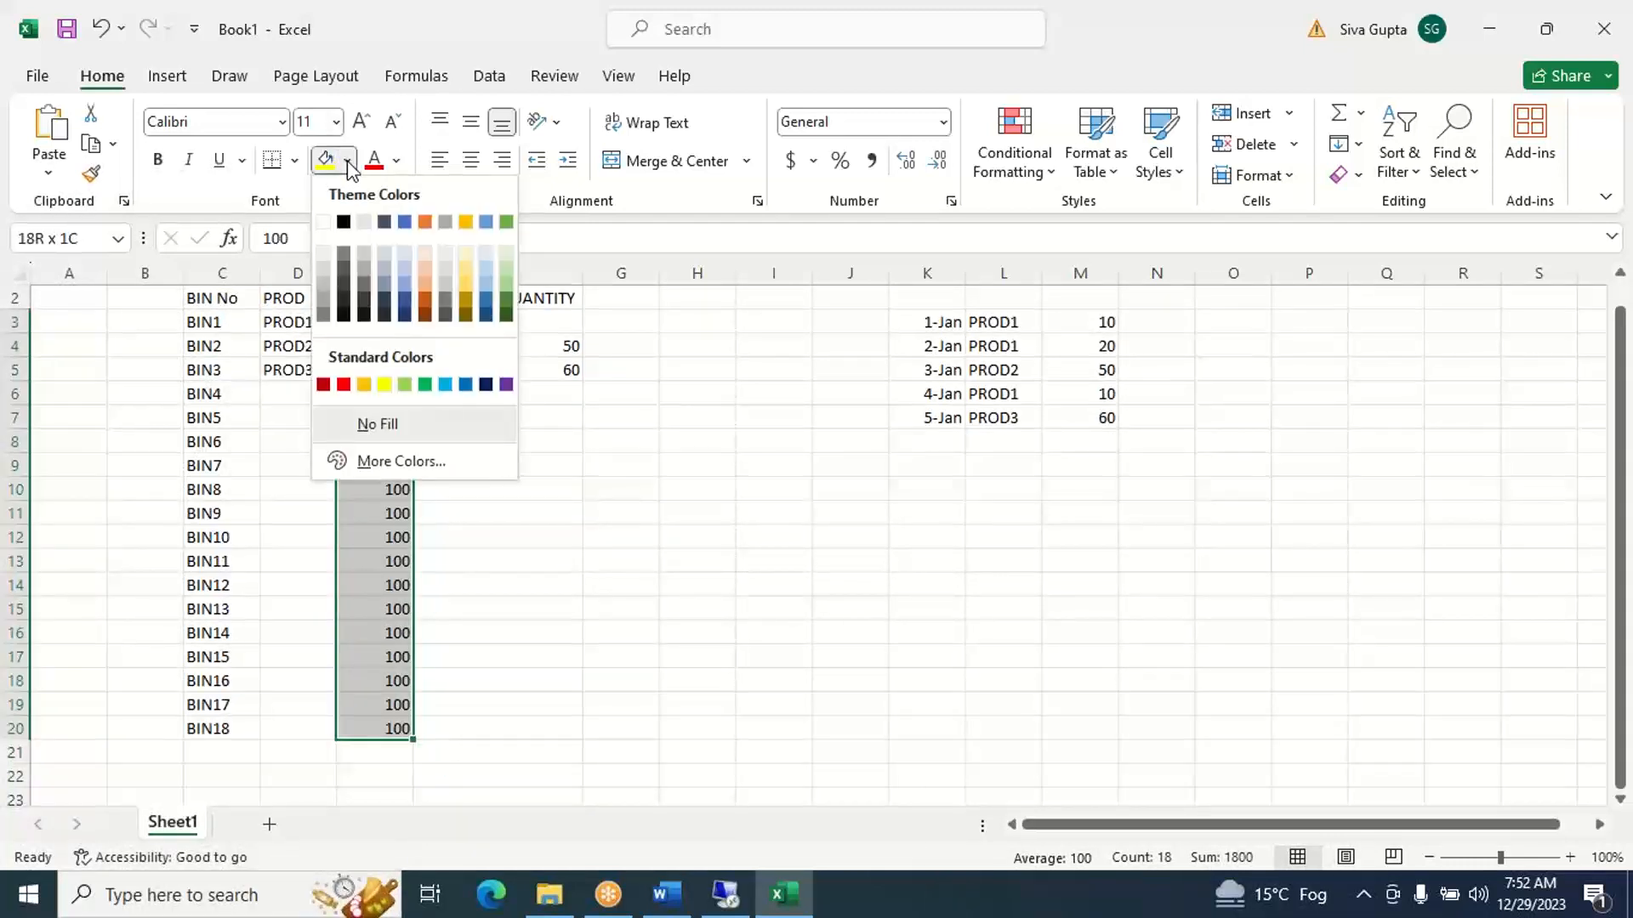
{"action": "left_click", "coordinate": [364, 222]}
{"action": "left_click", "coordinate": [653, 473]}
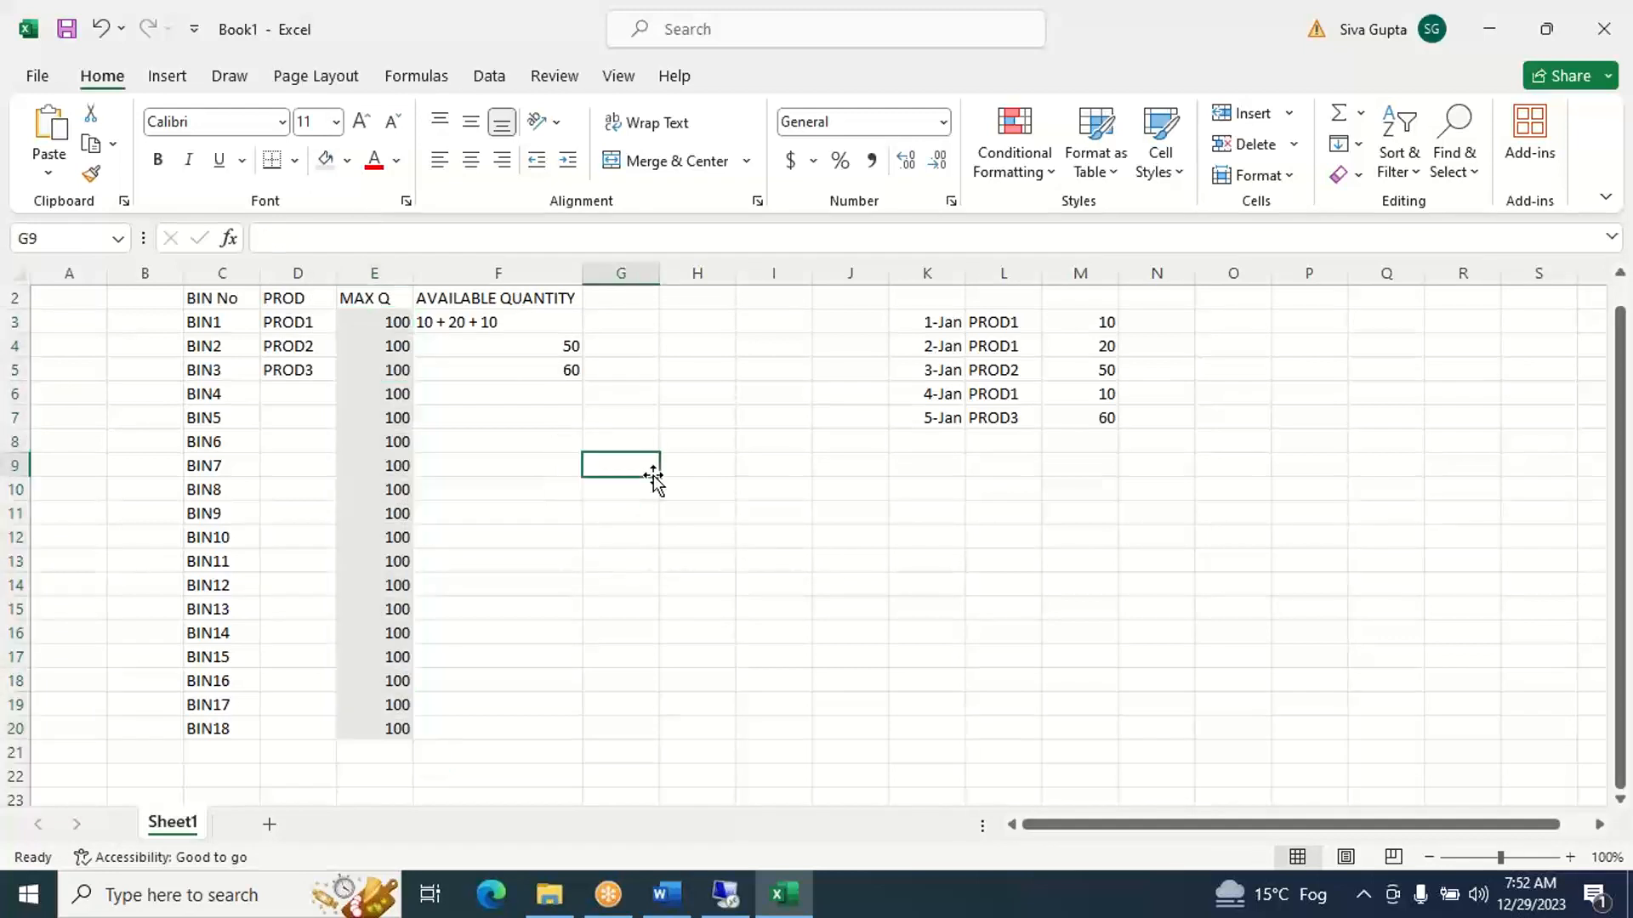
- Apply all borders to the MAX Q values of BIN1 to BIN18 in E3:E20
{"action": "left_click", "coordinate": [395, 328]}
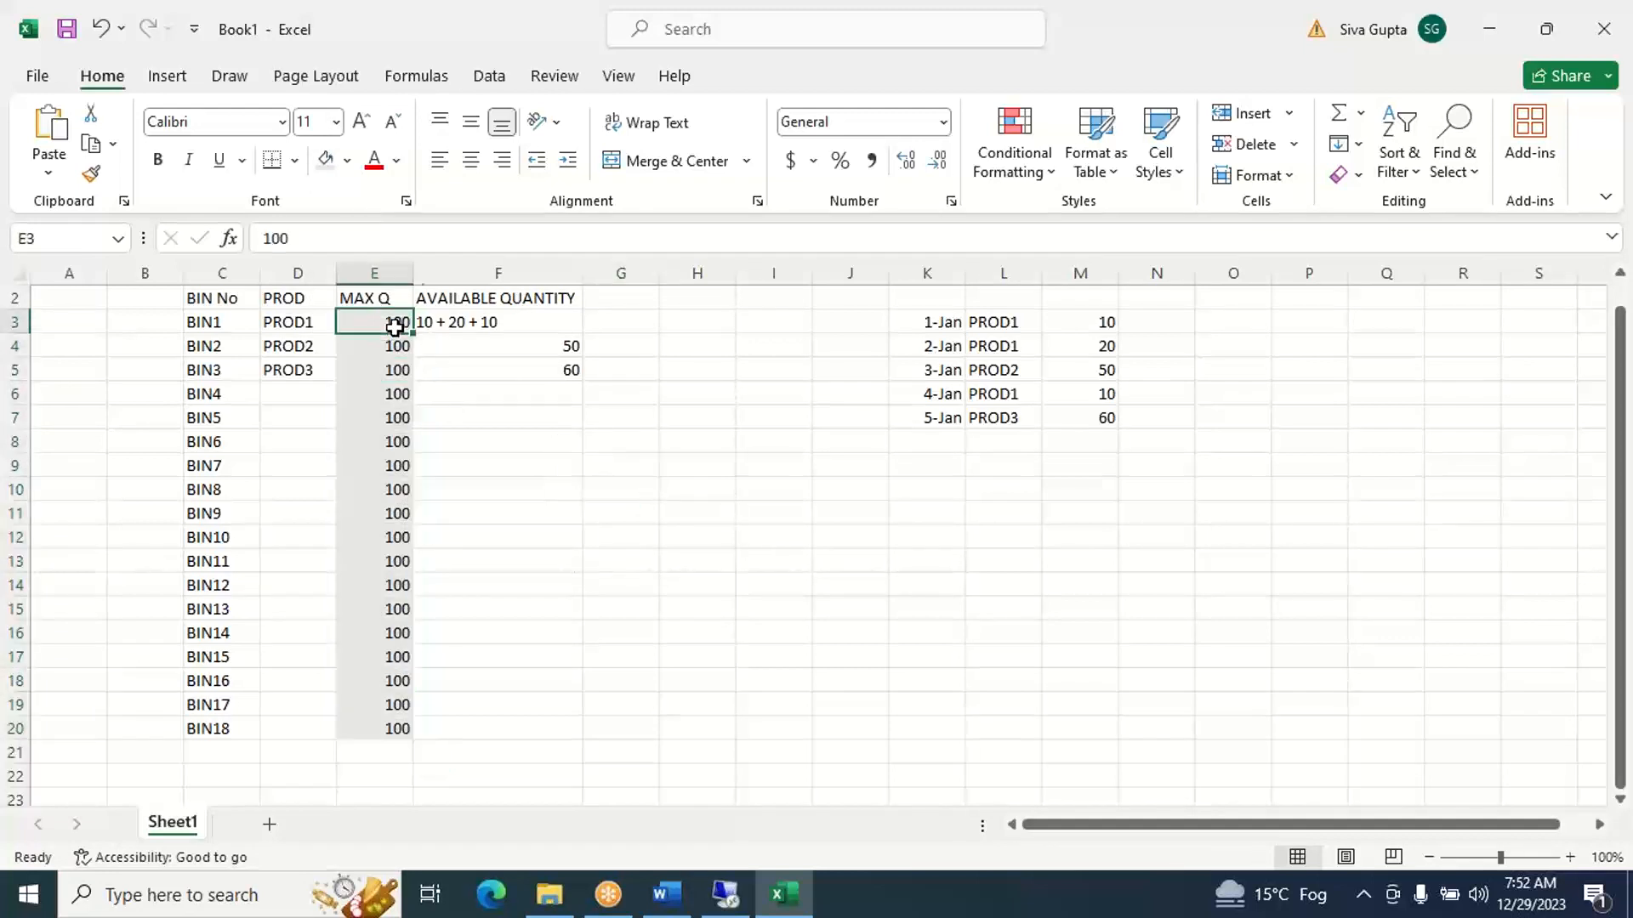
{"action": "key", "text": "shift+Down"}
{"action": "key", "text": "shift+Down"}
{"action": "key", "text": "shift+Down"}
{"action": "key", "text": "shift+Down"}
{"action": "key", "text": "shift+Down"}
{"action": "key", "text": "shift+Down"}
{"action": "key", "text": "shift+Down"}
{"action": "key", "text": "shift+Down"}
{"action": "key", "text": "shift+Down"}
{"action": "key", "text": "shift+Down"}
{"action": "key", "text": "shift+Down"}
{"action": "key", "text": "shift+Down"}
{"action": "key", "text": "shift+Down"}
{"action": "key", "text": "shift+Down"}
{"action": "key", "text": "shift+Down"}
{"action": "key", "text": "shift+Down"}
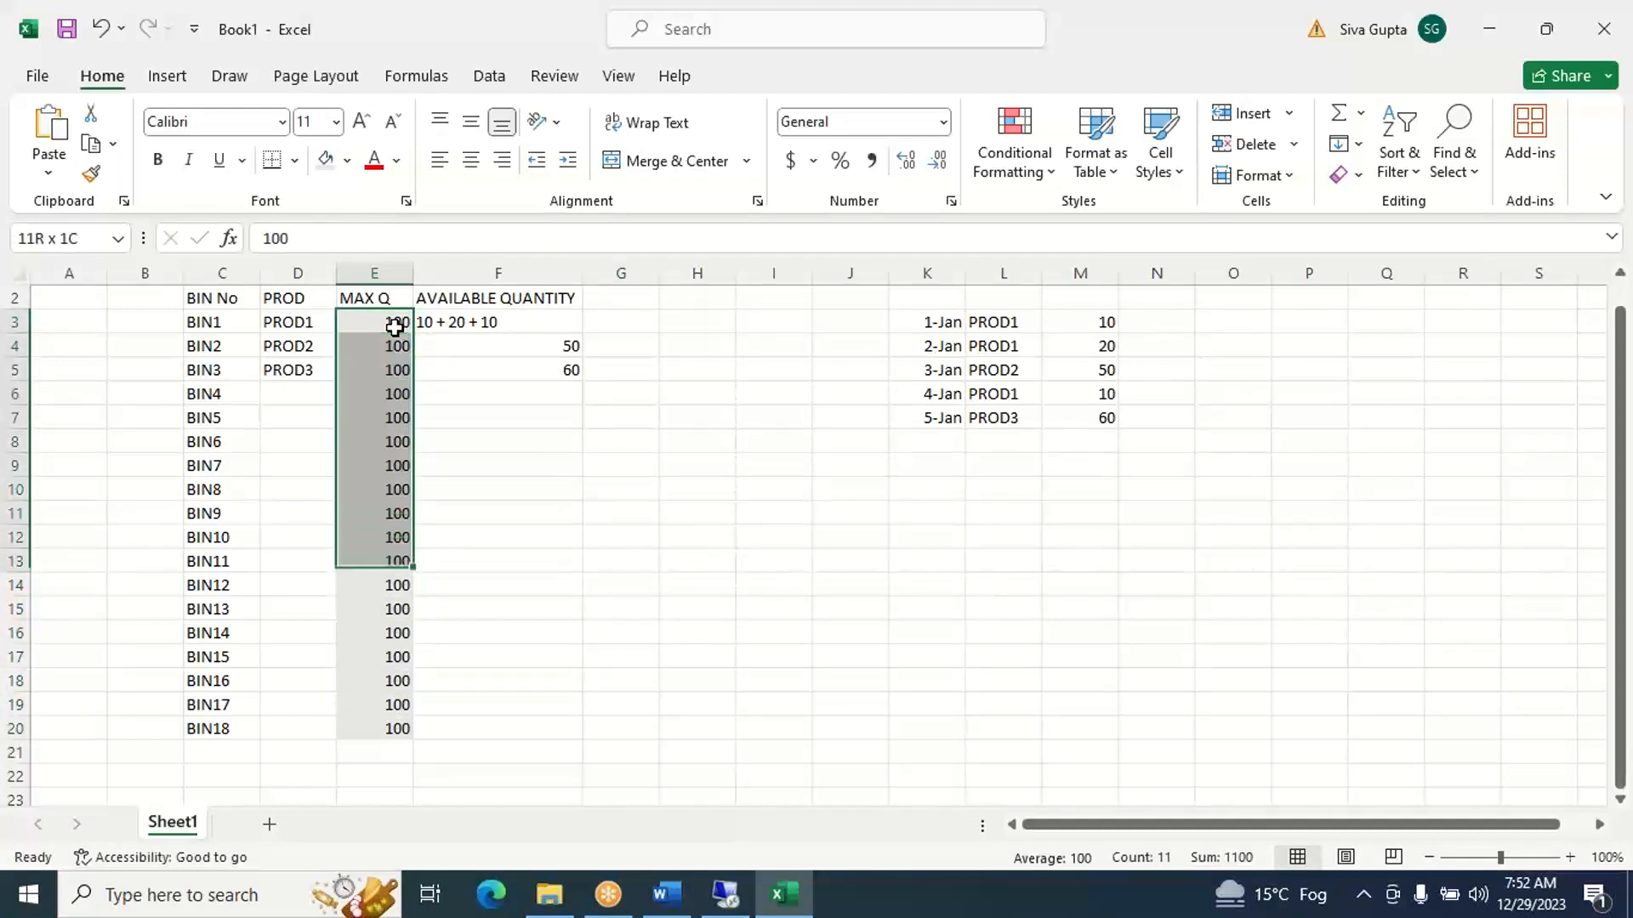
{"action": "key", "text": "shift+Down"}
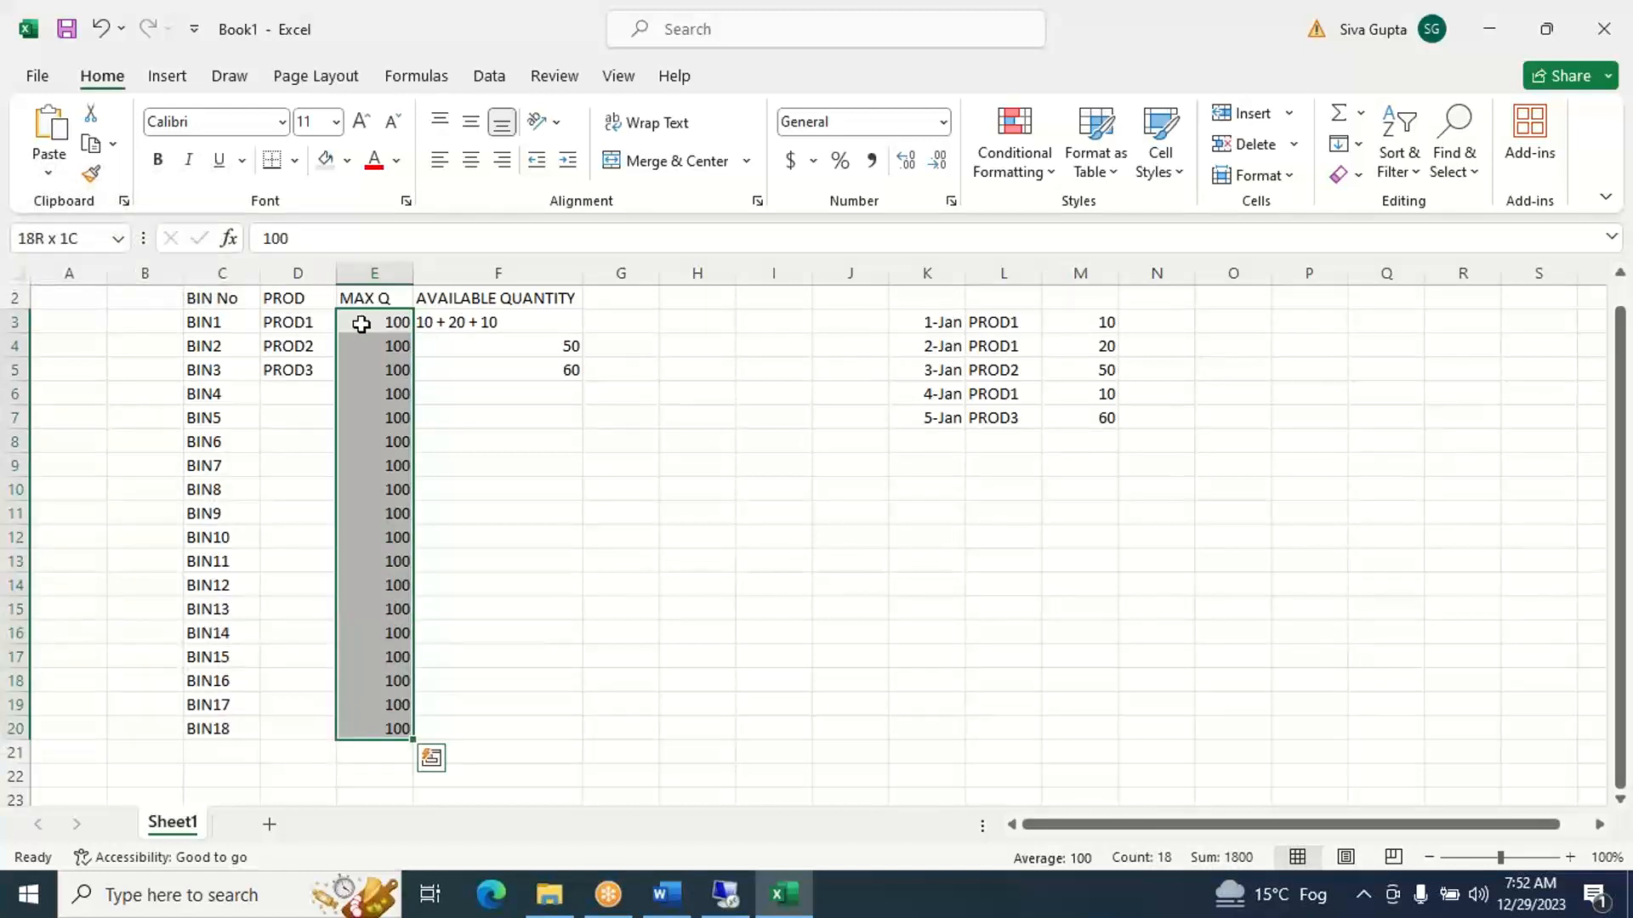
{"action": "left_click", "coordinate": [296, 163]}
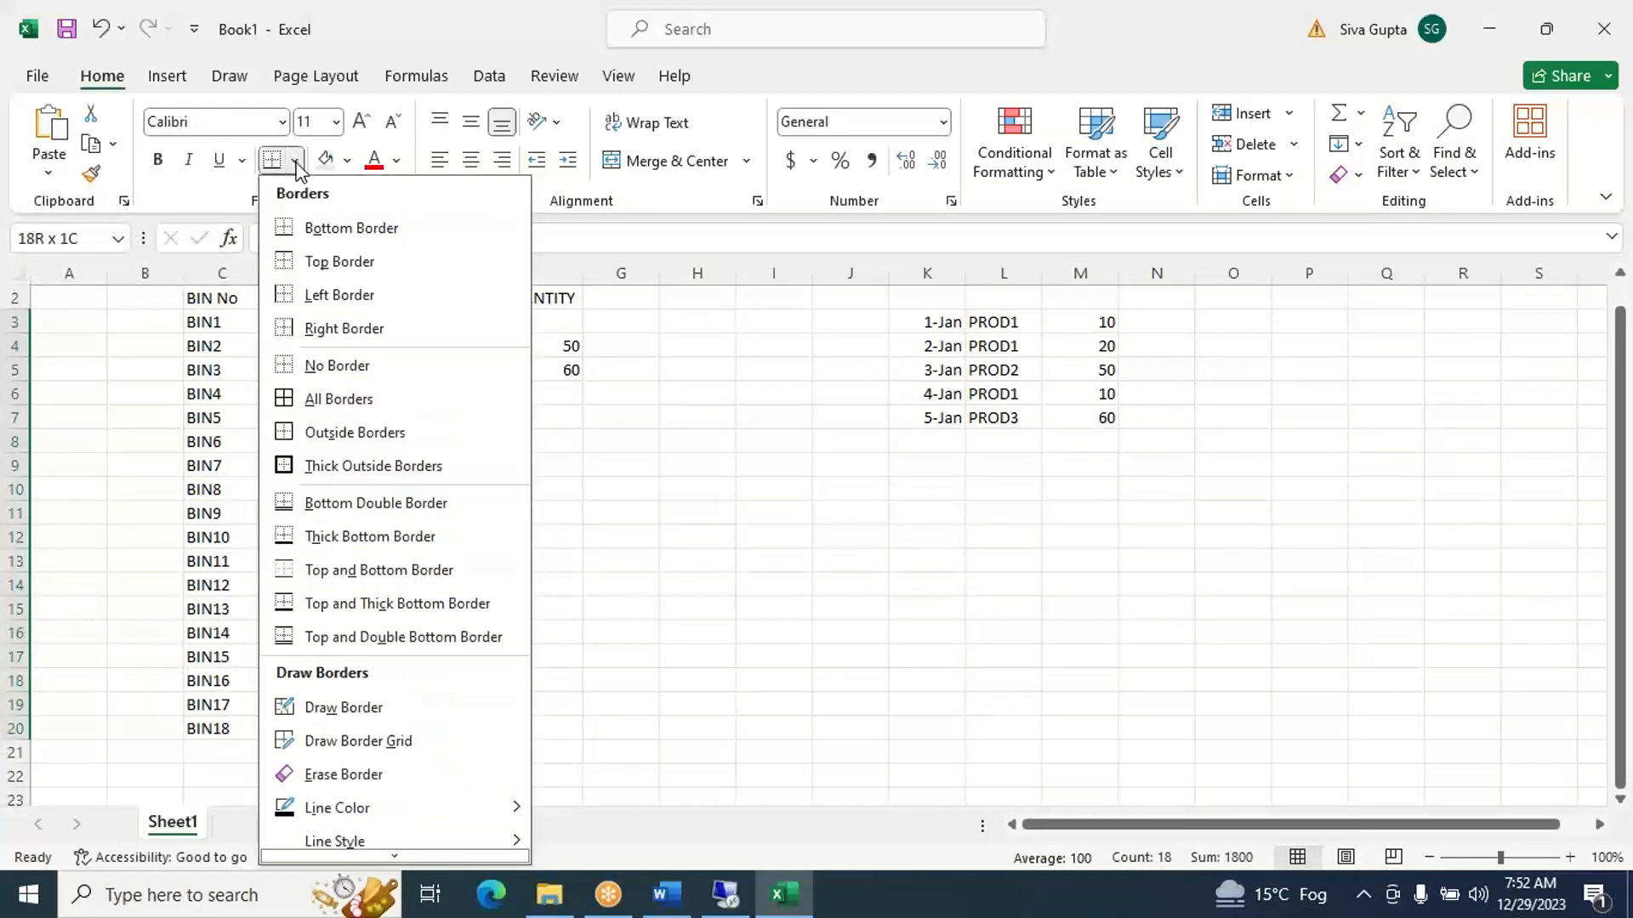
{"action": "left_click", "coordinate": [347, 406]}
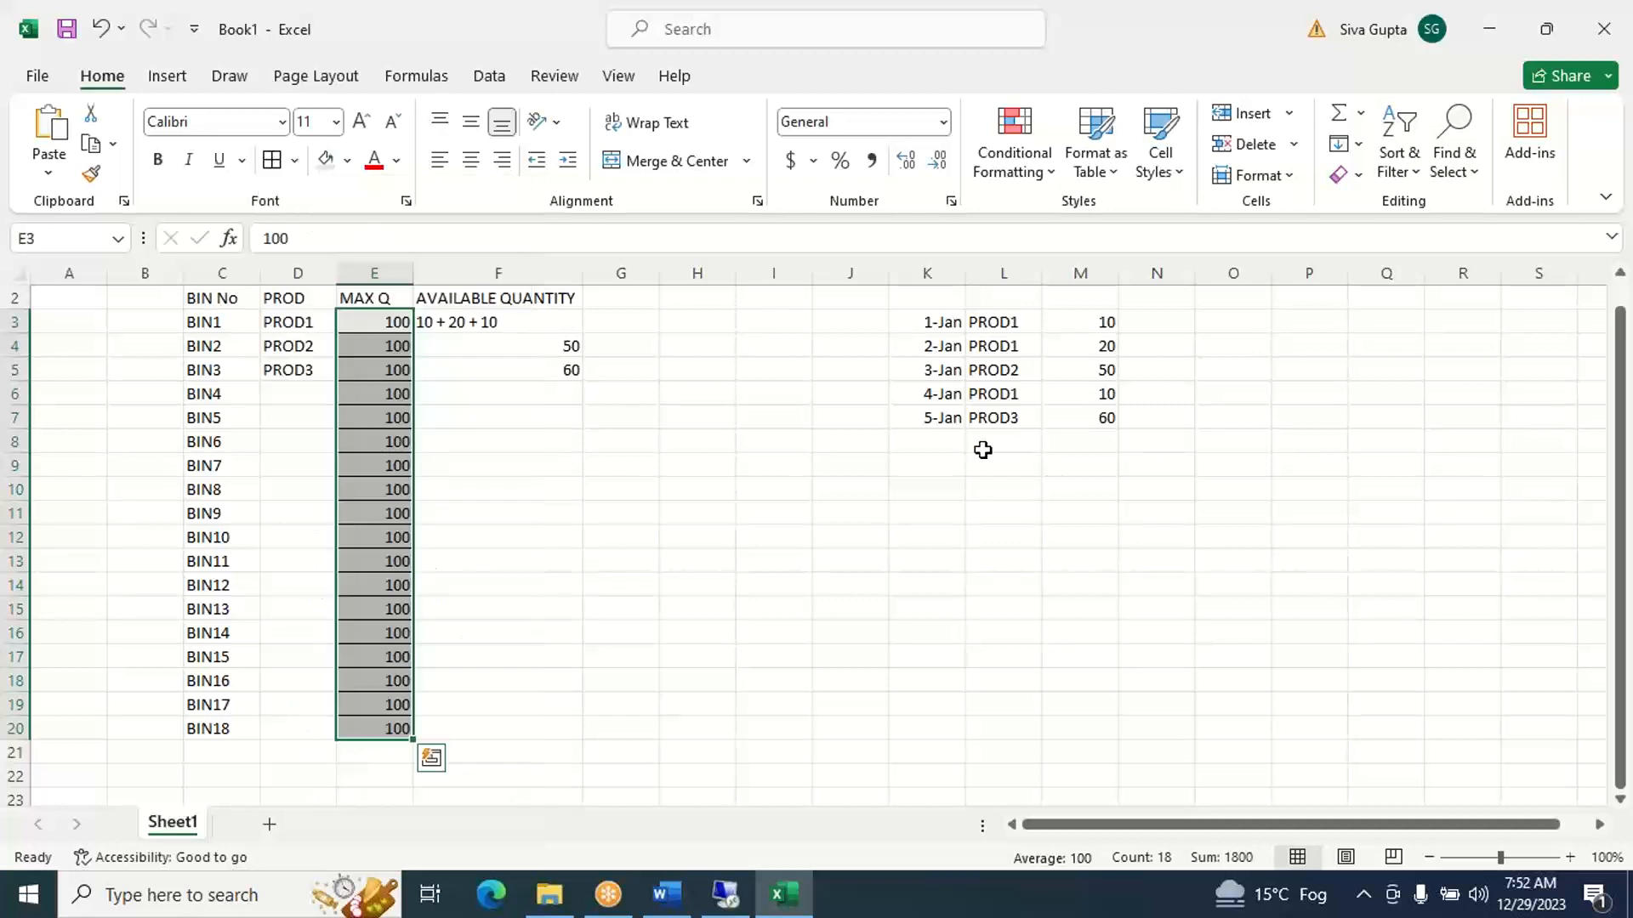
- Add a sixth receipt in row 8 with date 6-Jan in K8, product PROD1 in L8 and quantity 20 in M8
{"action": "left_click", "coordinate": [941, 443]}
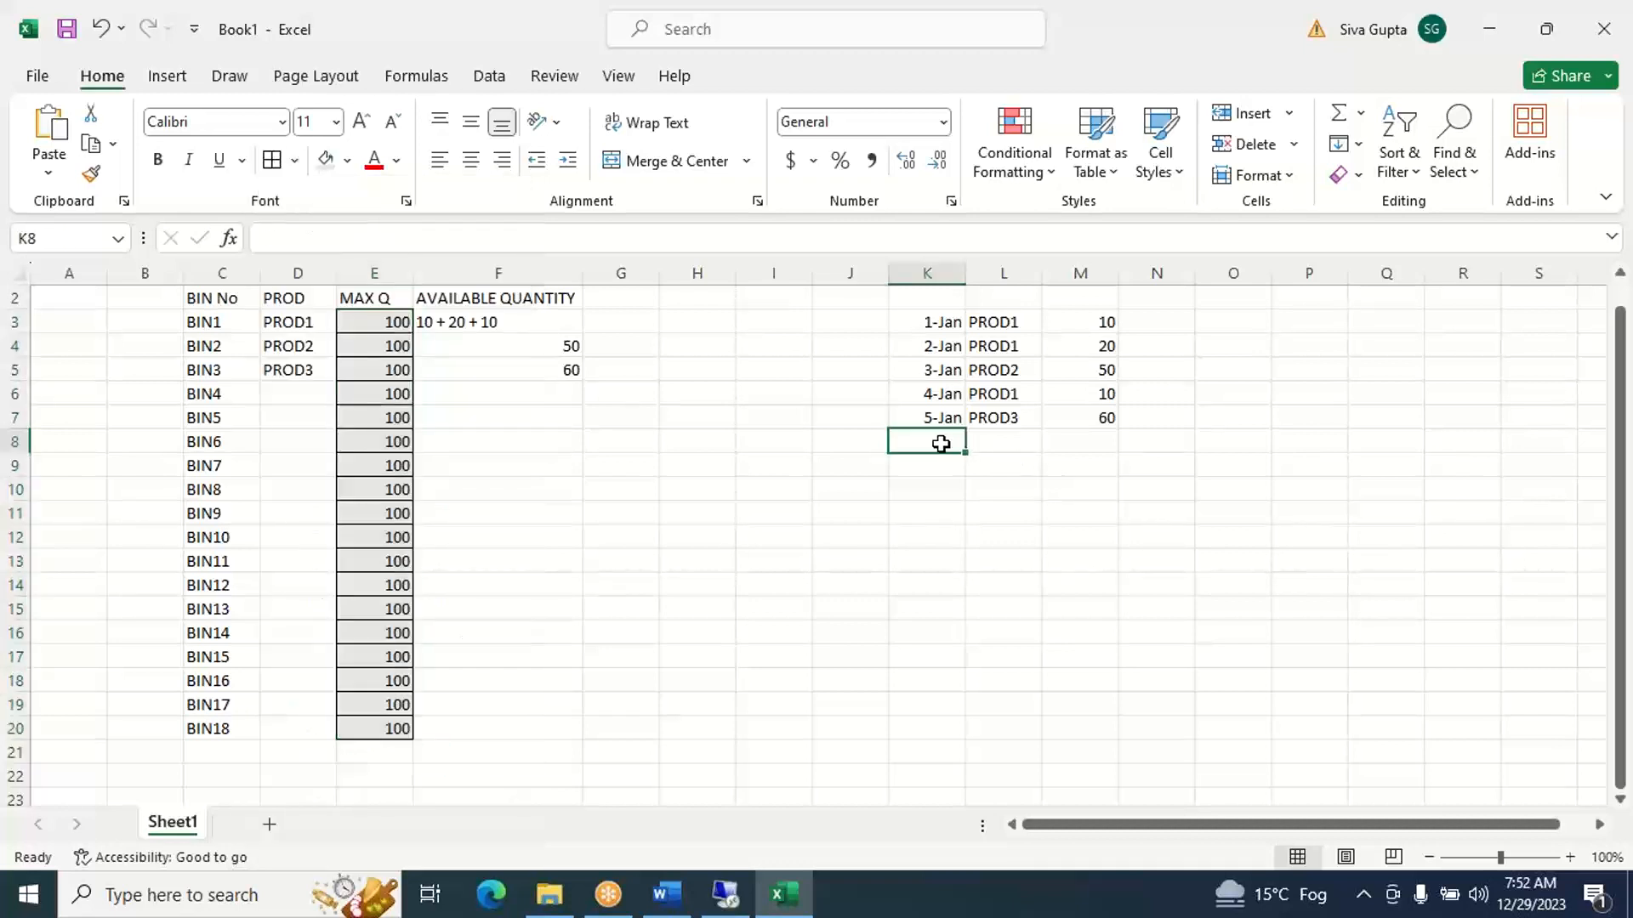
{"action": "type", "text": "JAN"}
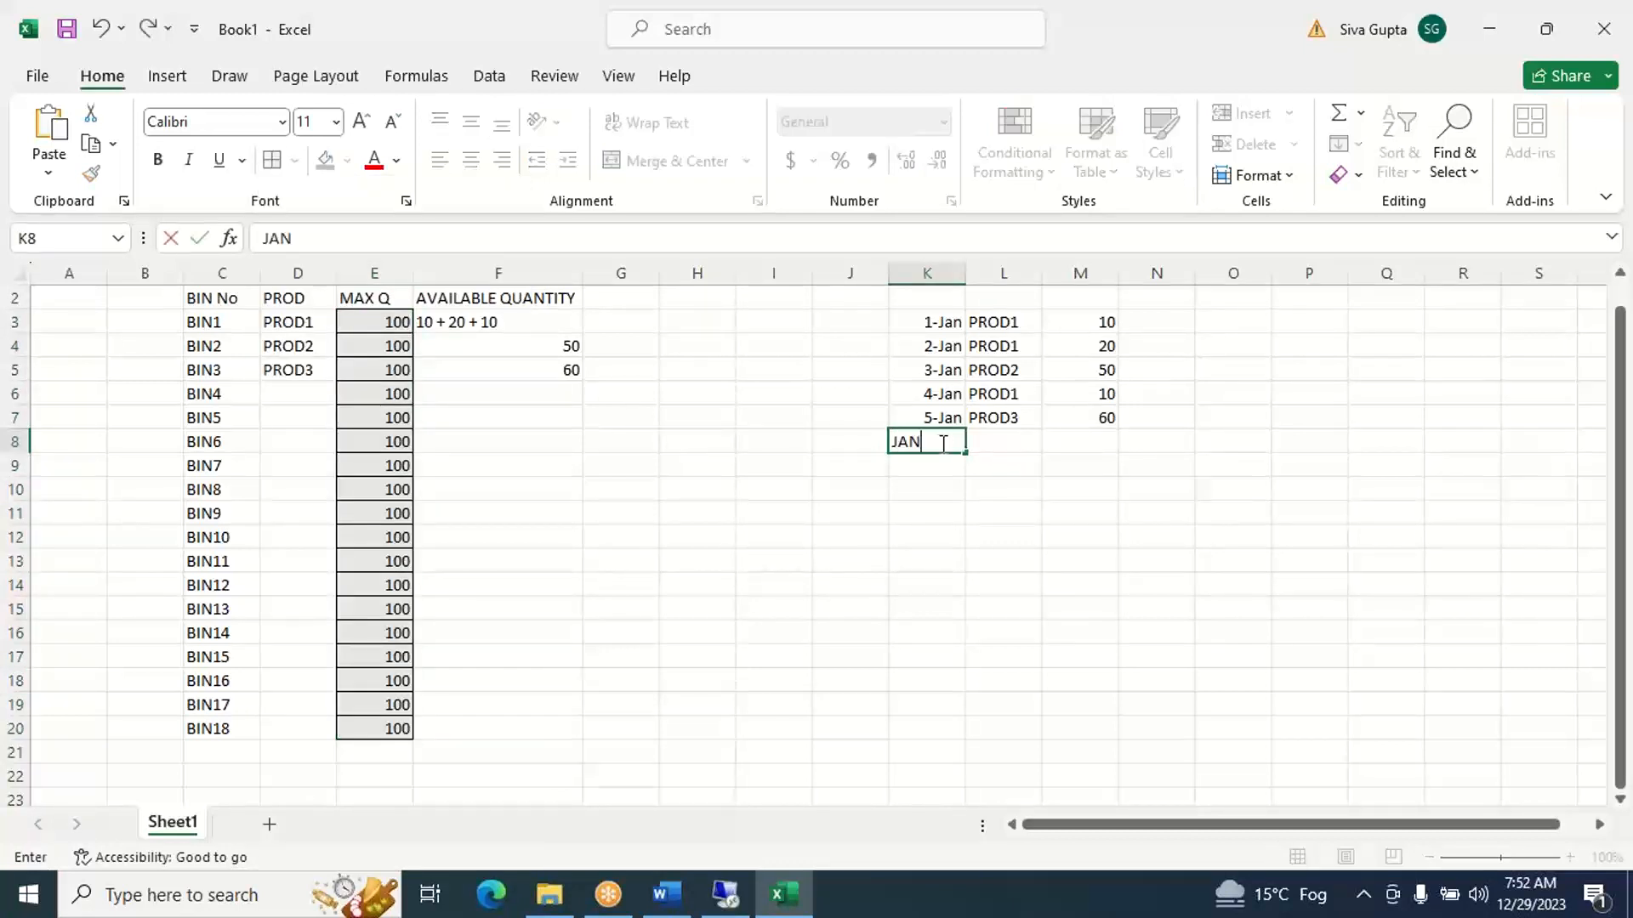
{"action": "type", "text": "6"}
{"action": "key", "text": "Tab"}
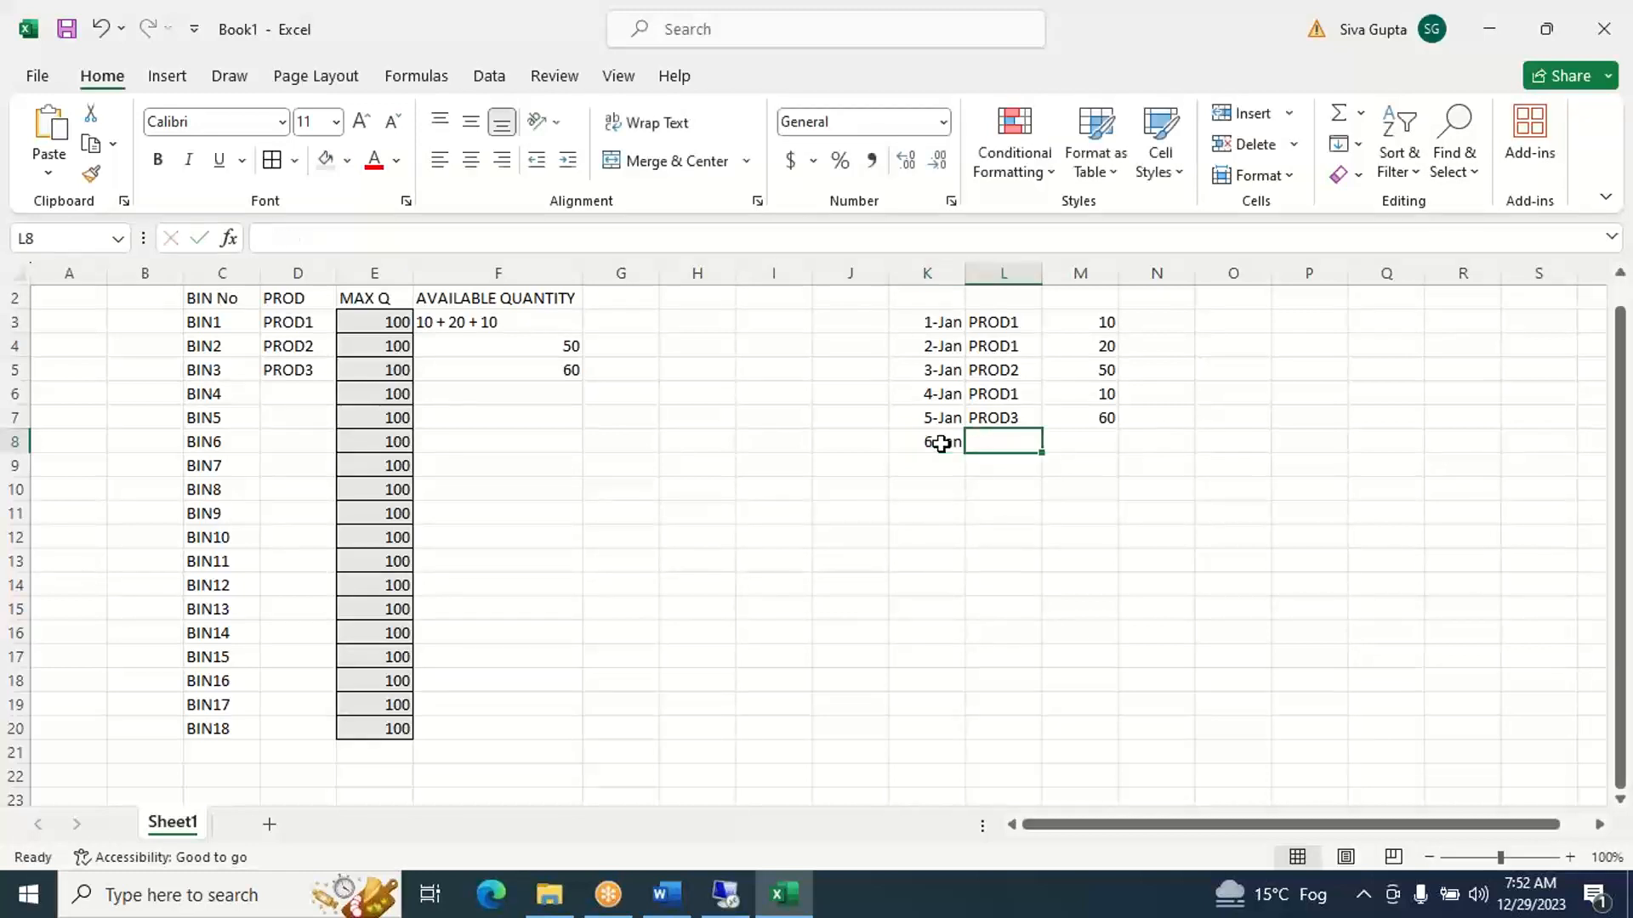
{"action": "type", "text": "PR"}
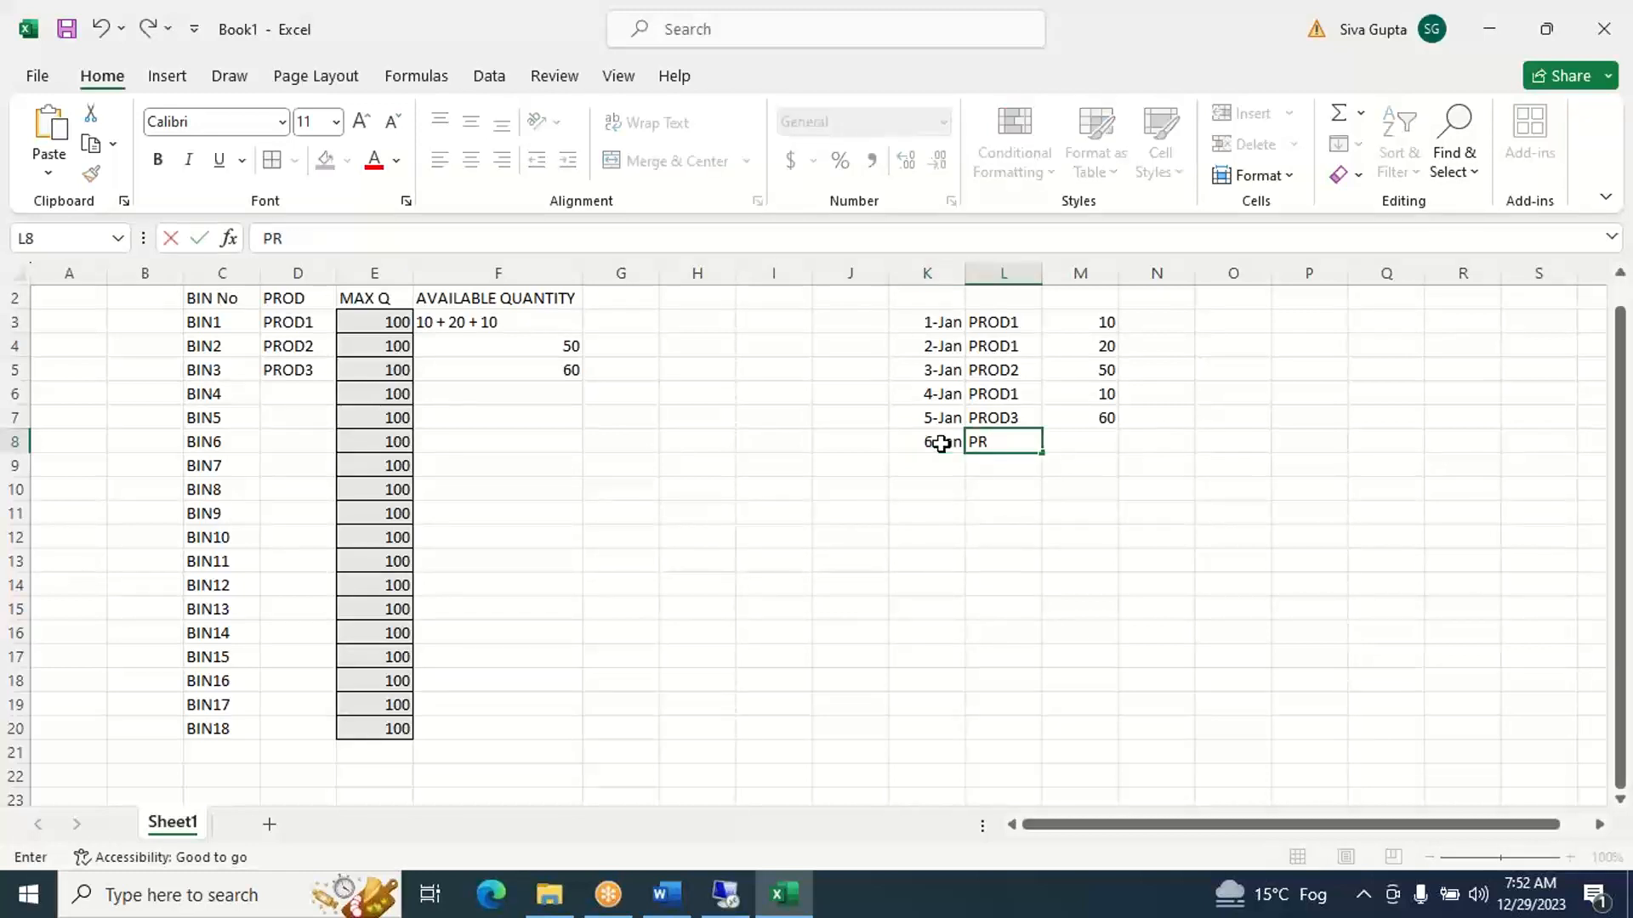
{"action": "type", "text": "OD1"}
{"action": "key", "text": "Tab"}
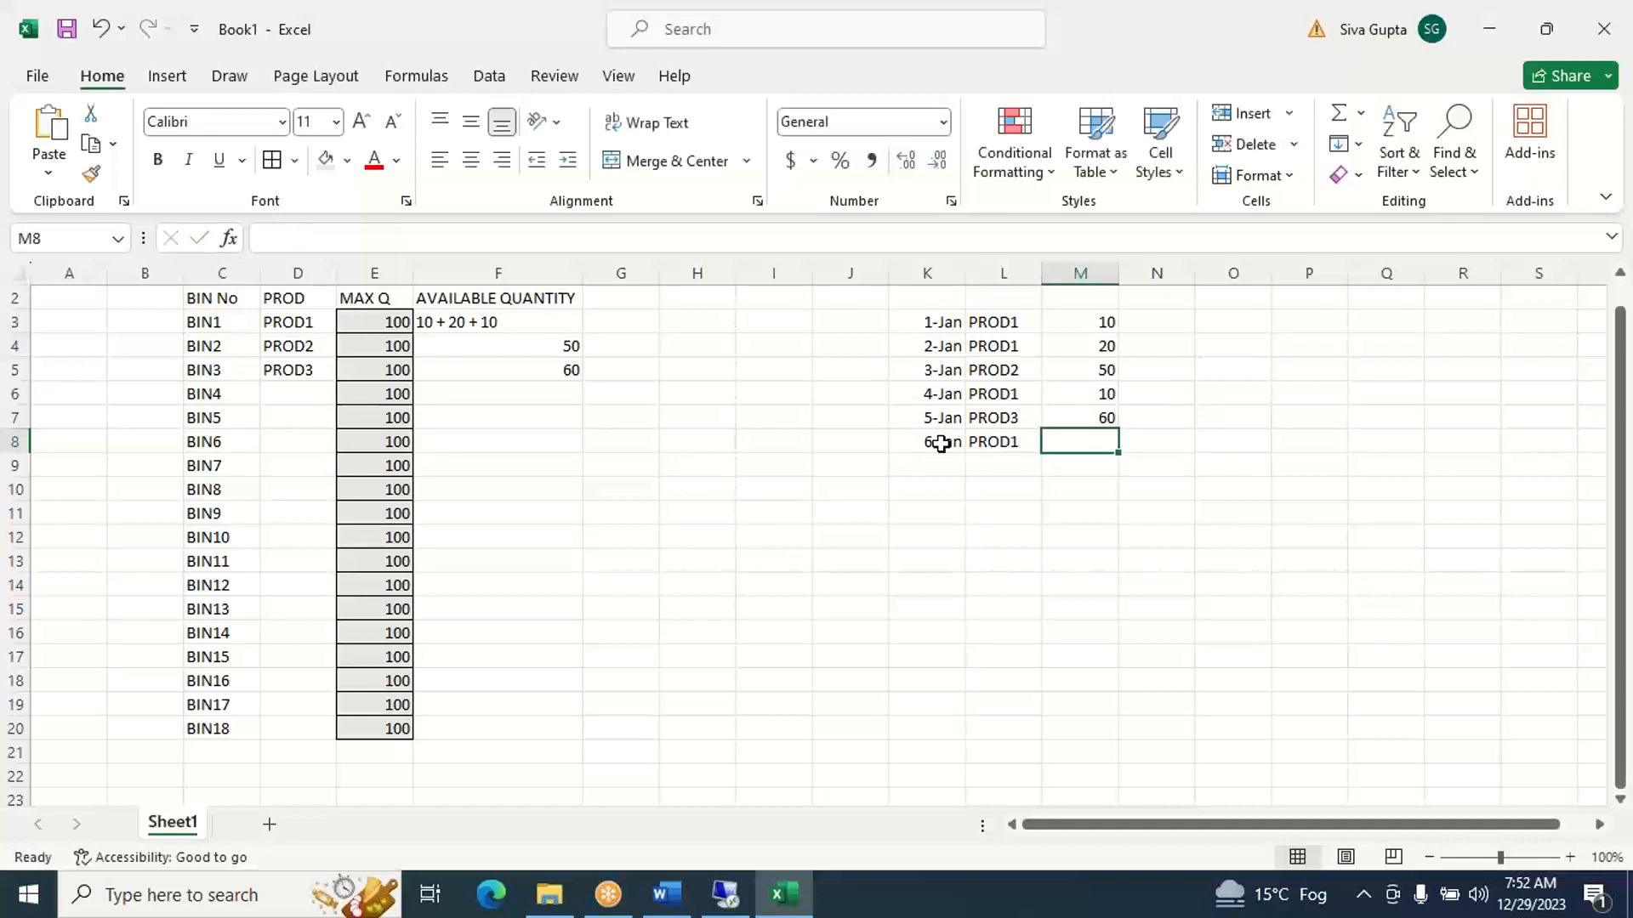
{"action": "type", "text": "20"}
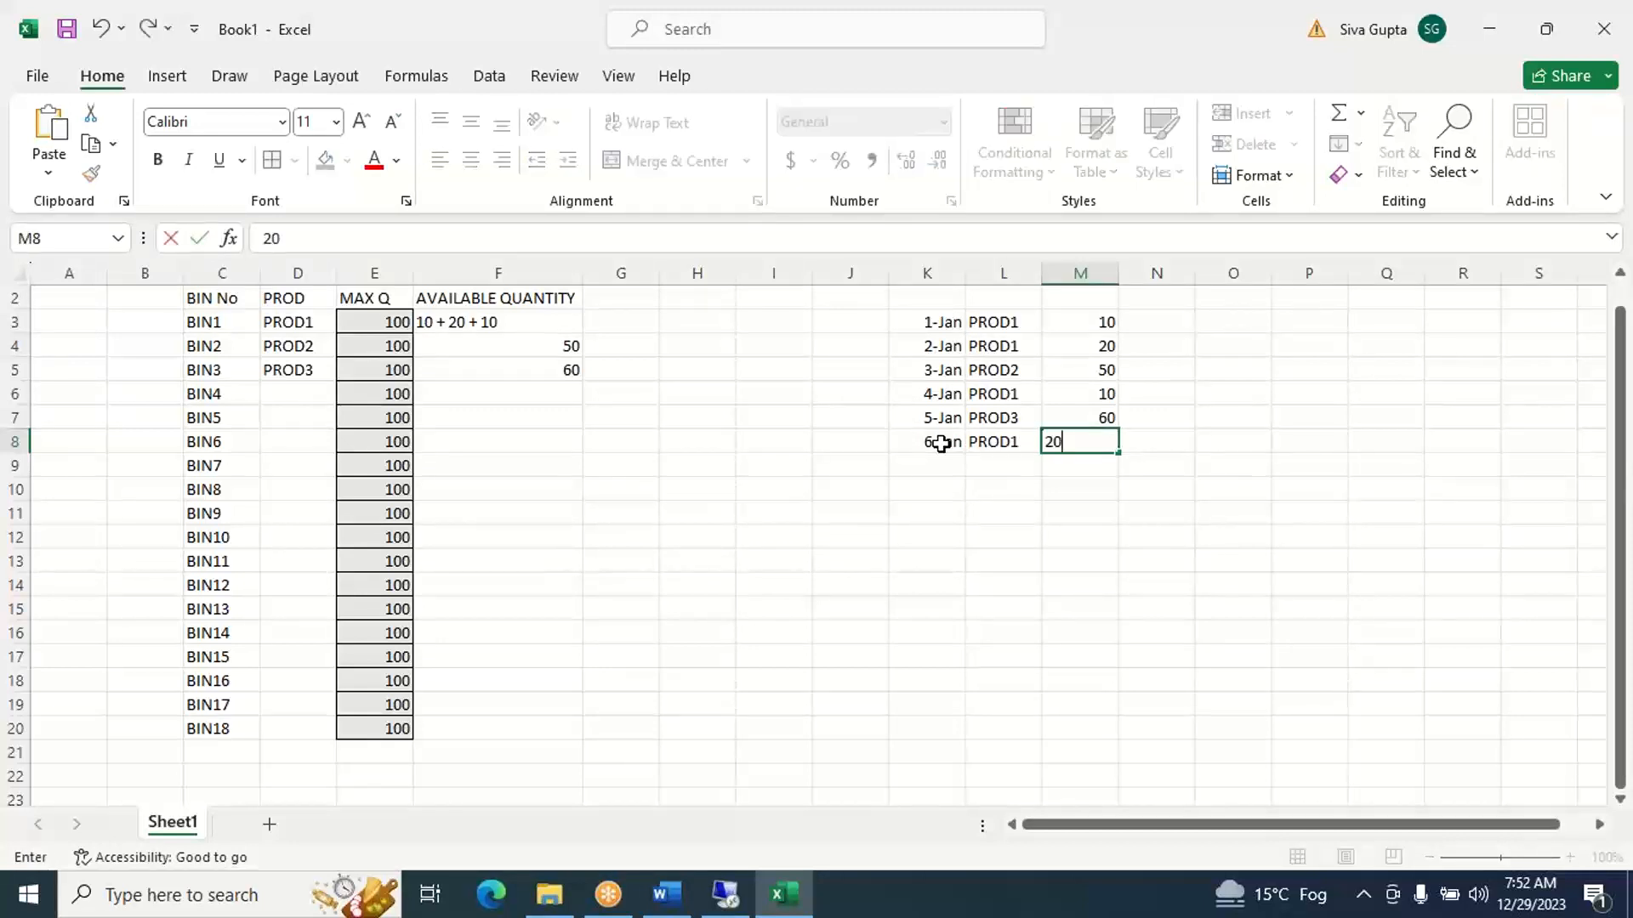
{"action": "key", "text": "Tab"}
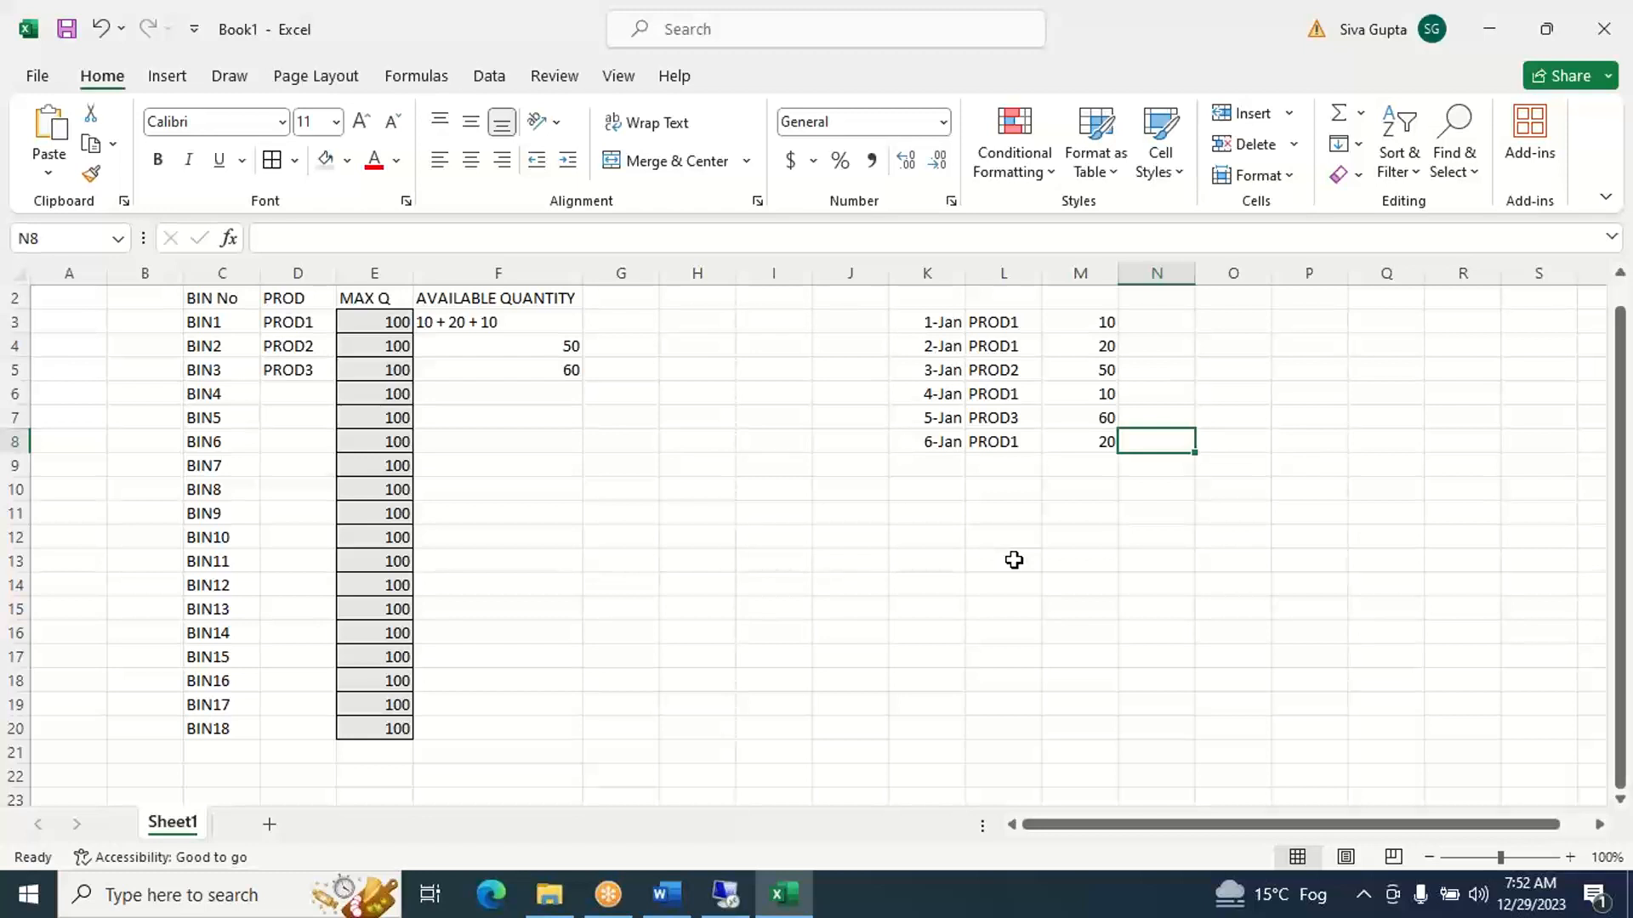
- Check the 6-Jan receipt against BIN1's product and maximum quantity, and extend BIN1's available quantity in F3 to 10 + 20 + 10 + 20
{"action": "key", "text": "Left"}
{"action": "key", "text": "Left"}
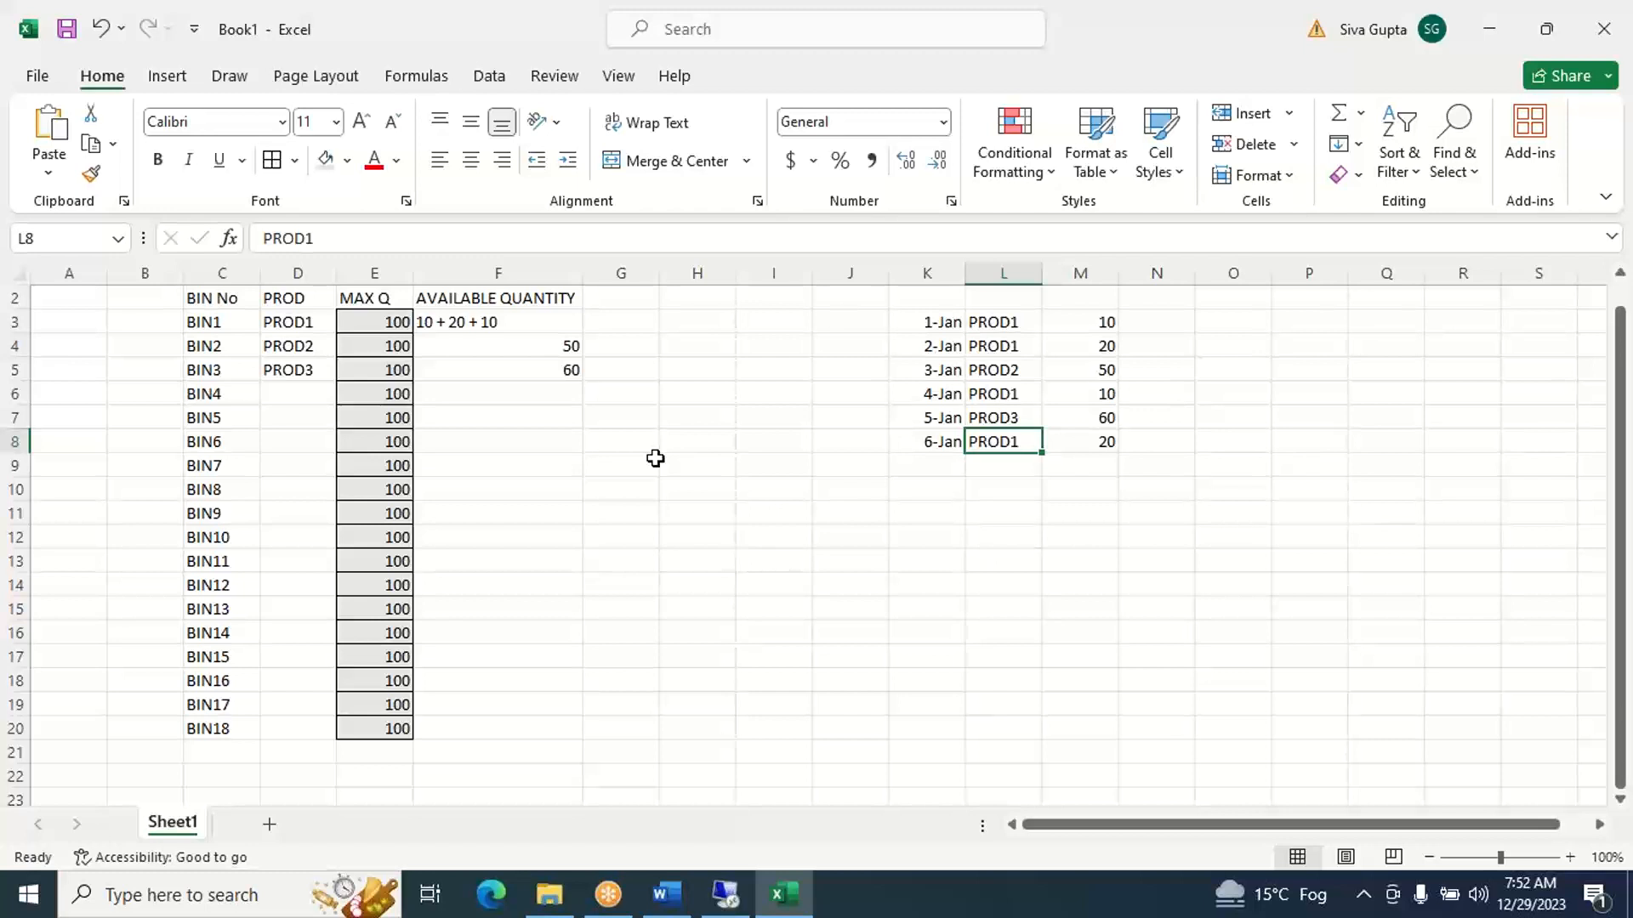
{"action": "left_click", "coordinate": [309, 331]}
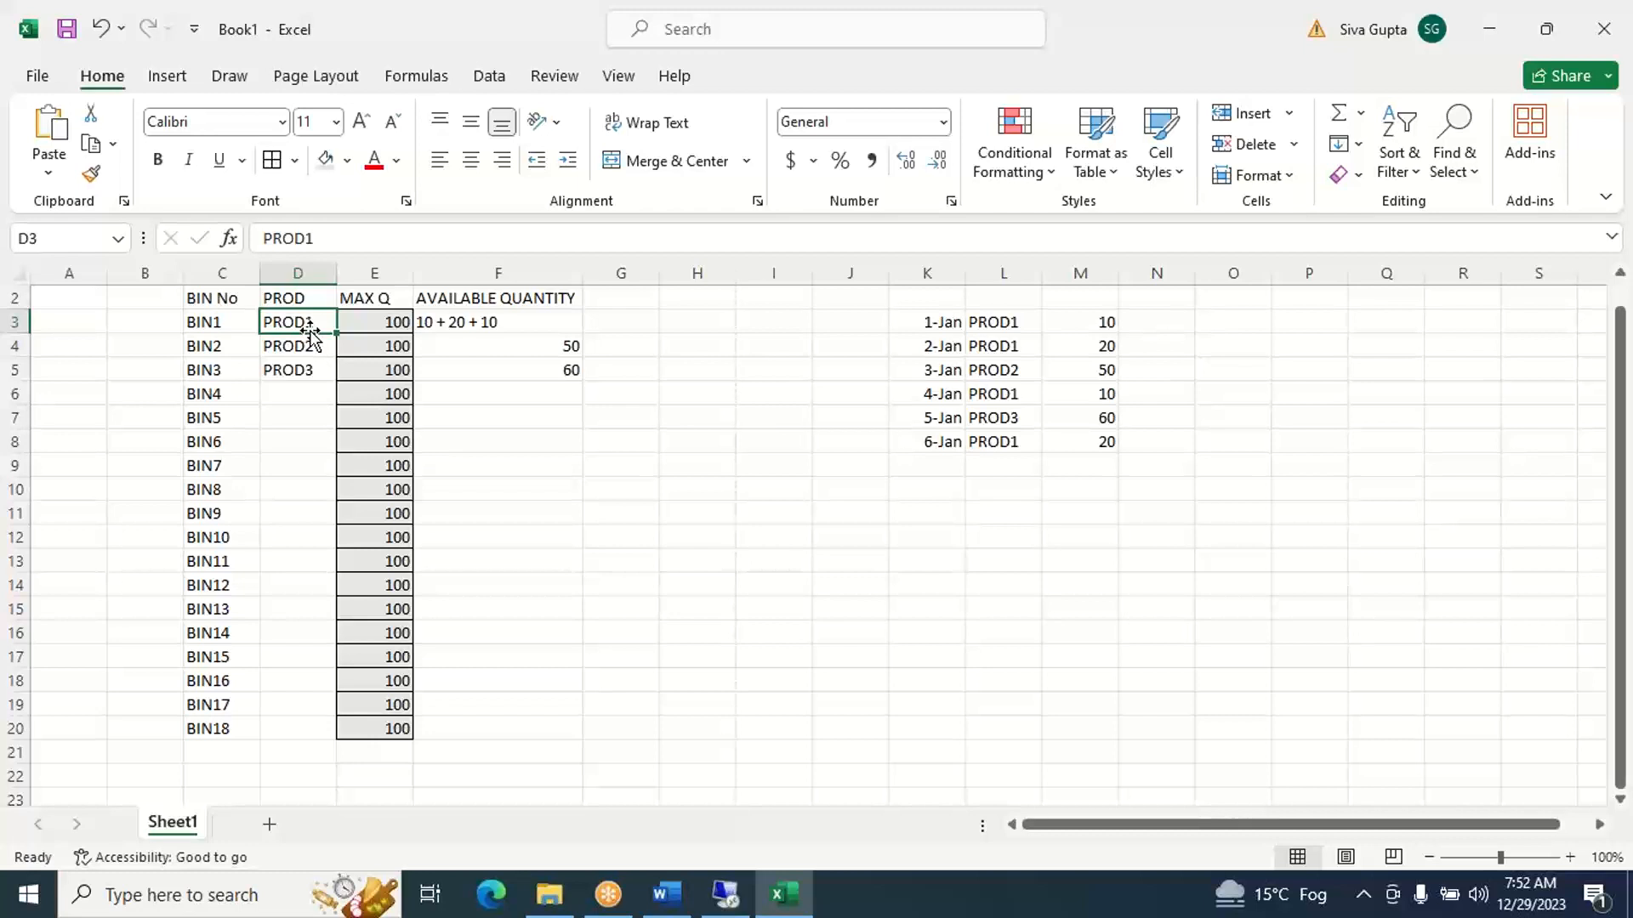
{"action": "key", "text": "Right"}
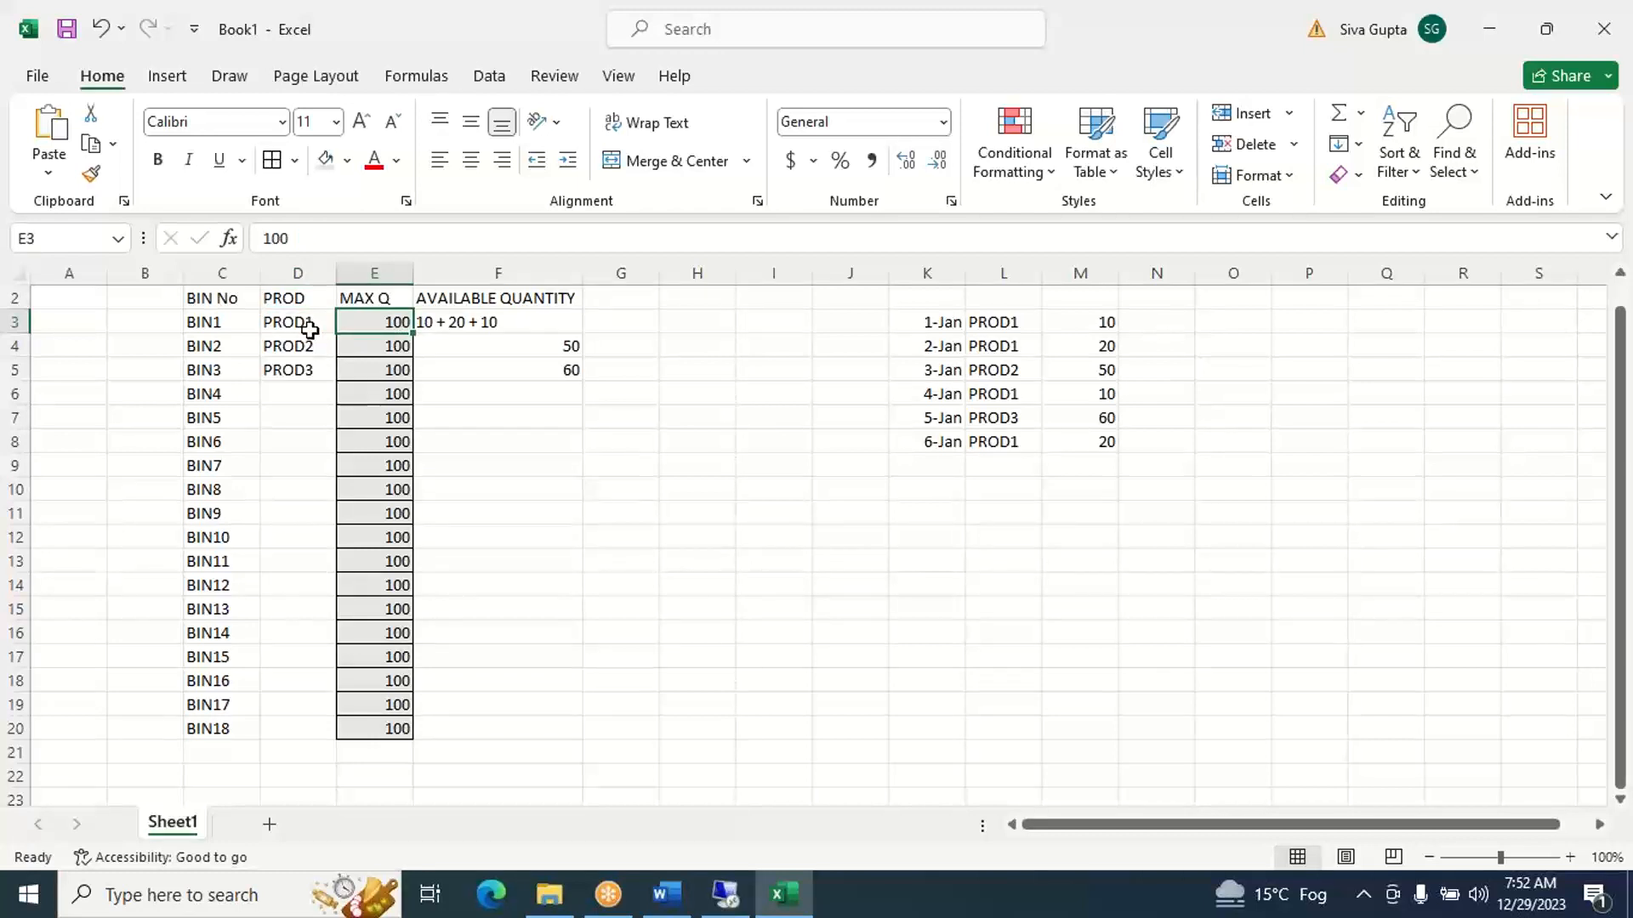
{"action": "key", "text": "Right"}
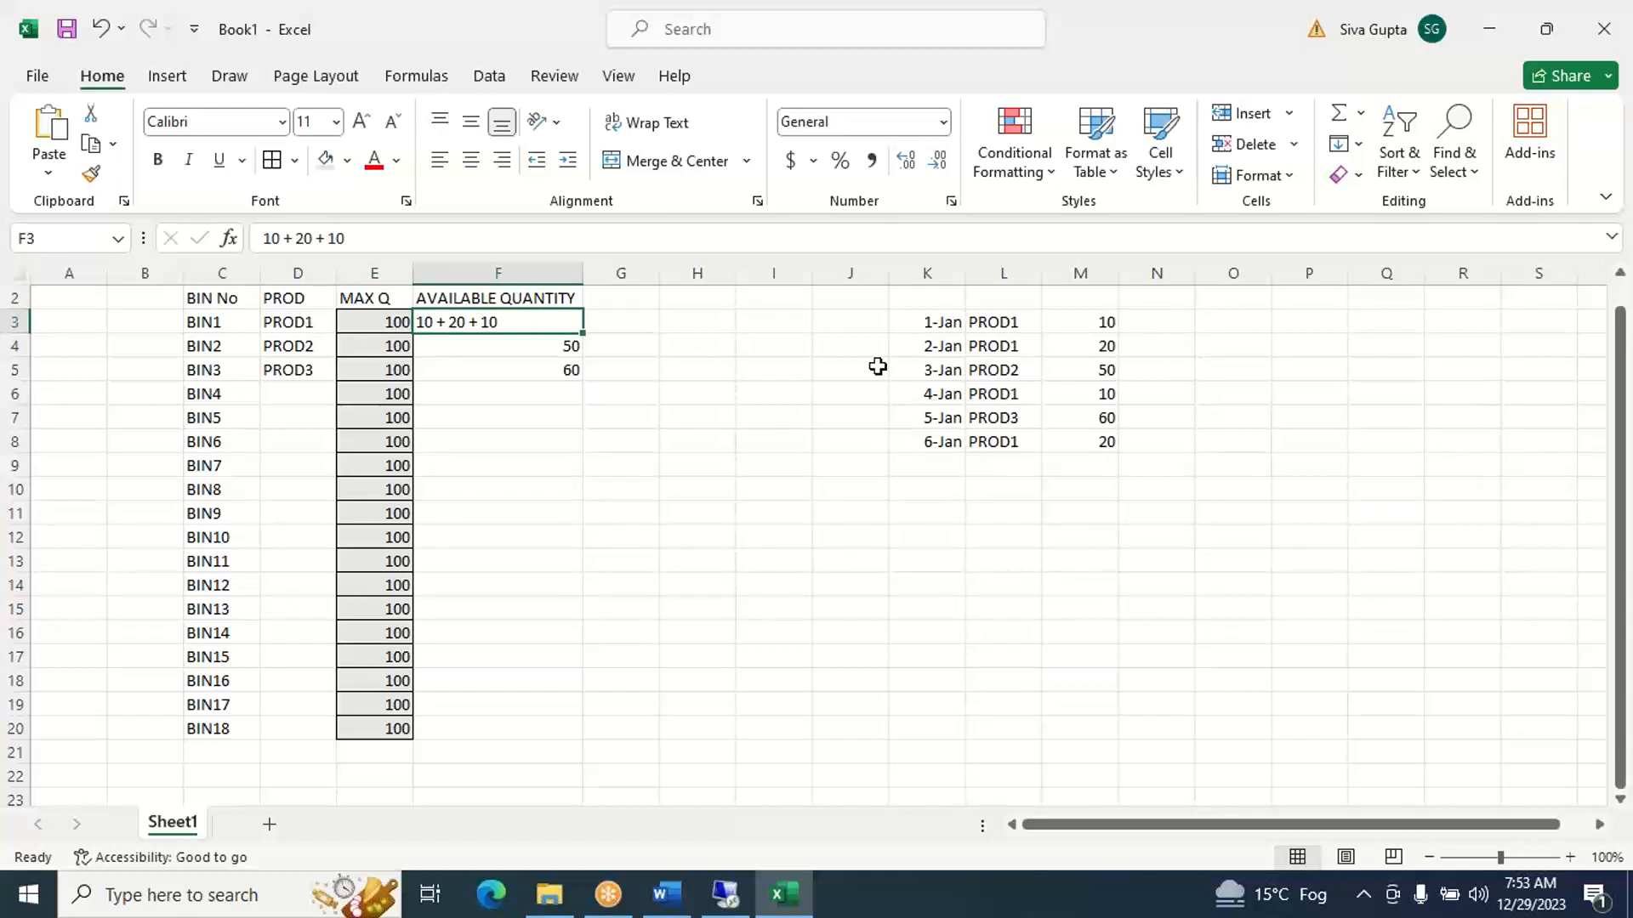
{"action": "left_click", "coordinate": [1068, 443]}
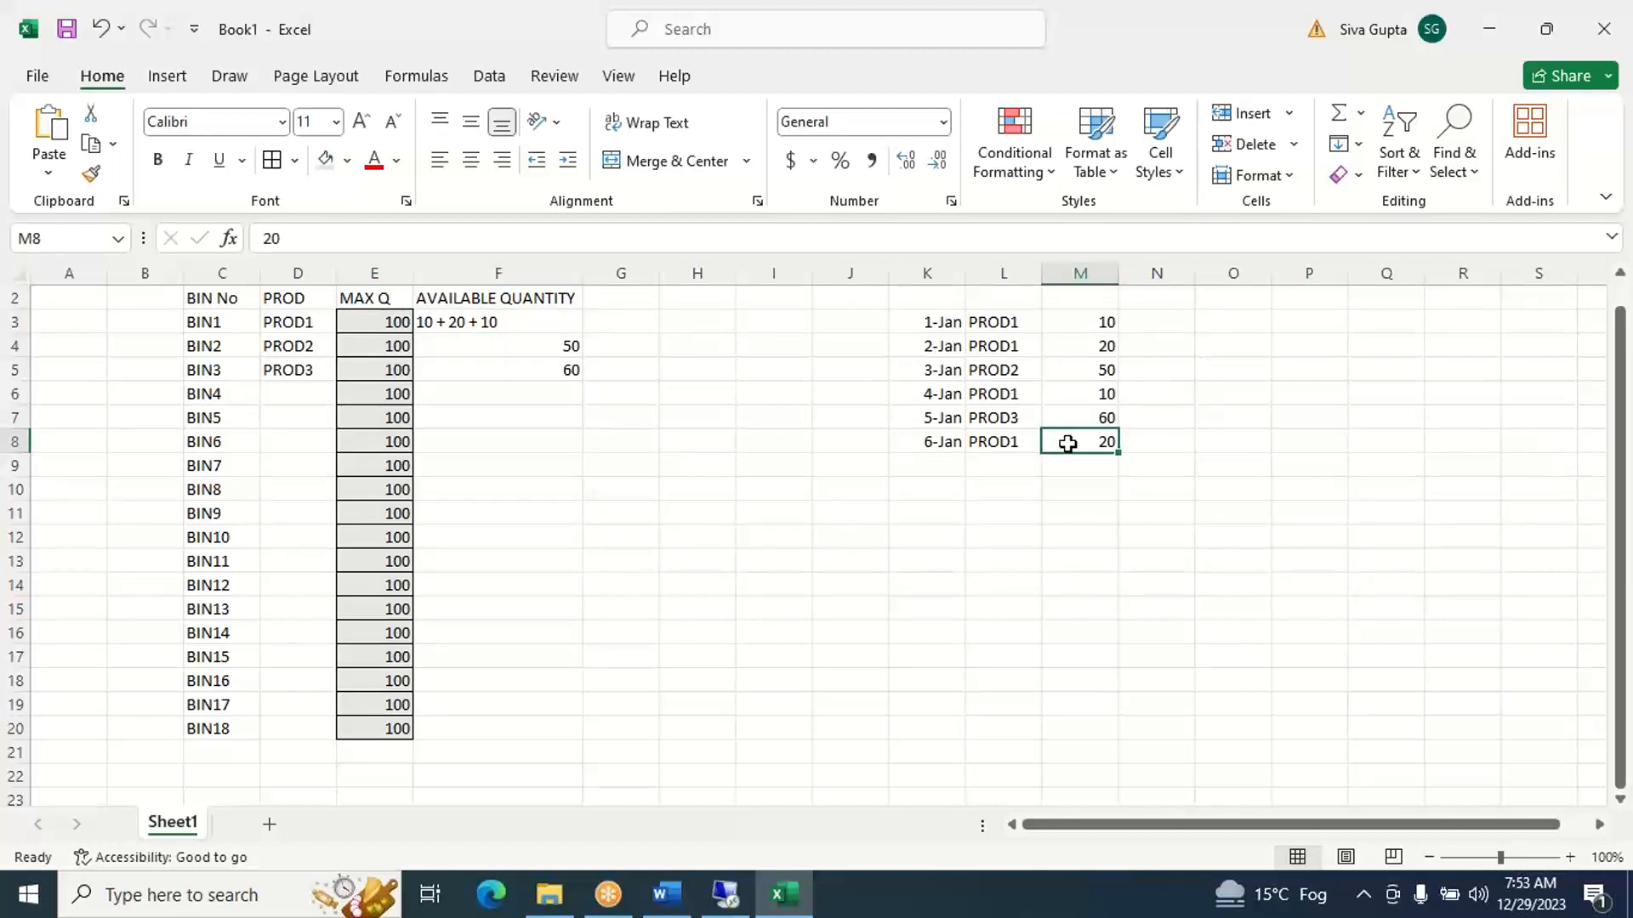
{"action": "left_click", "coordinate": [551, 326]}
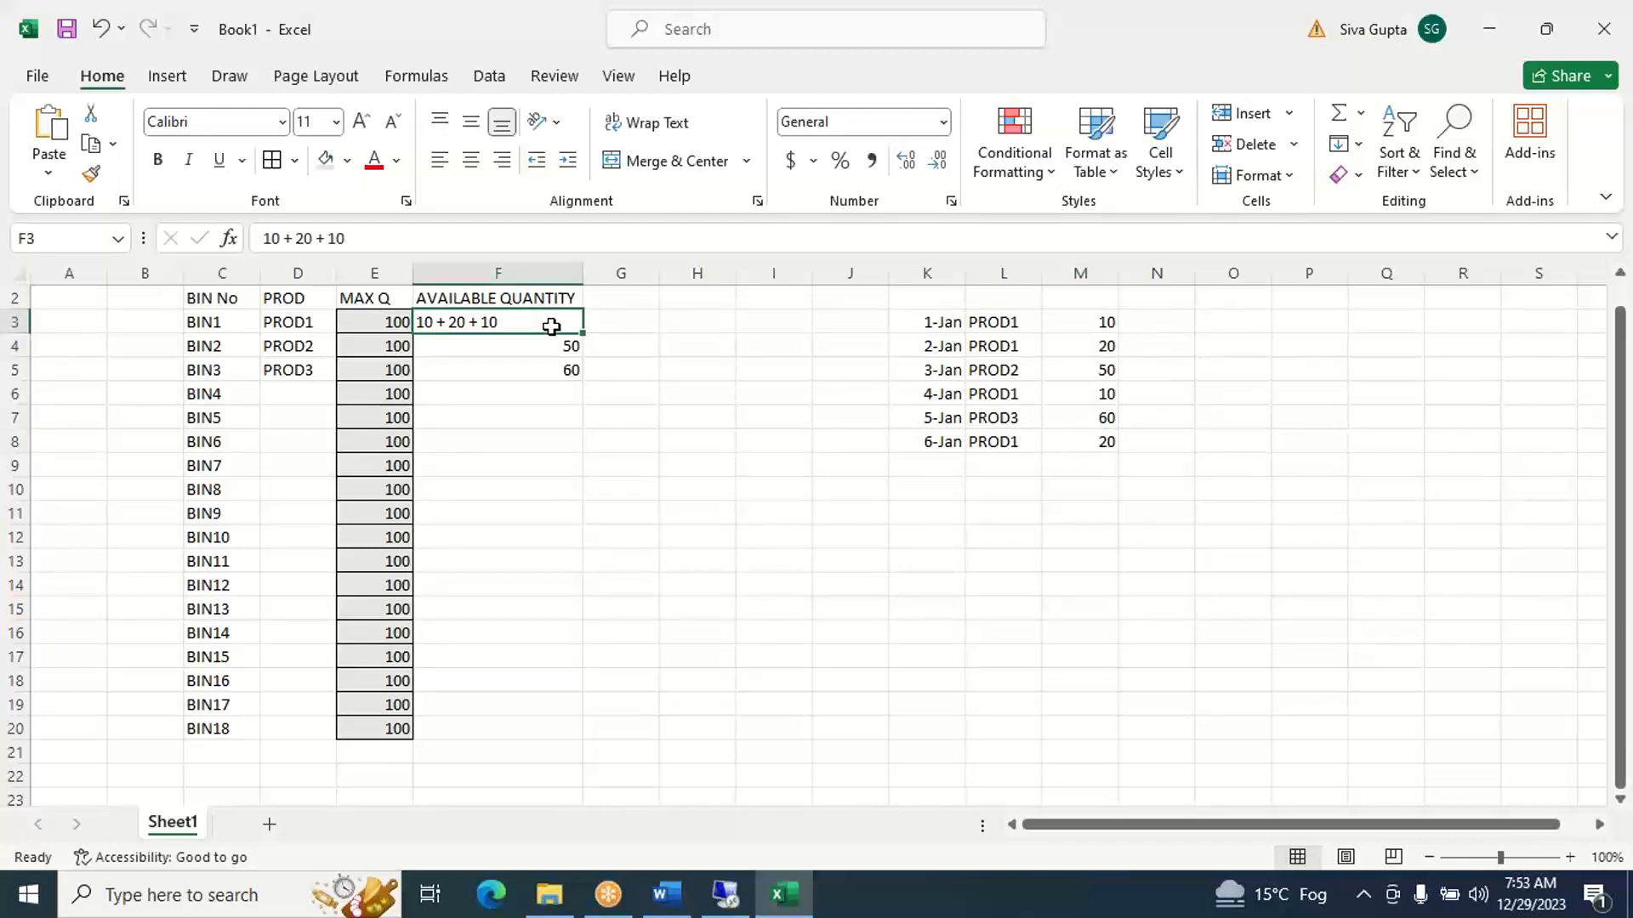
{"action": "left_click", "coordinate": [559, 243]}
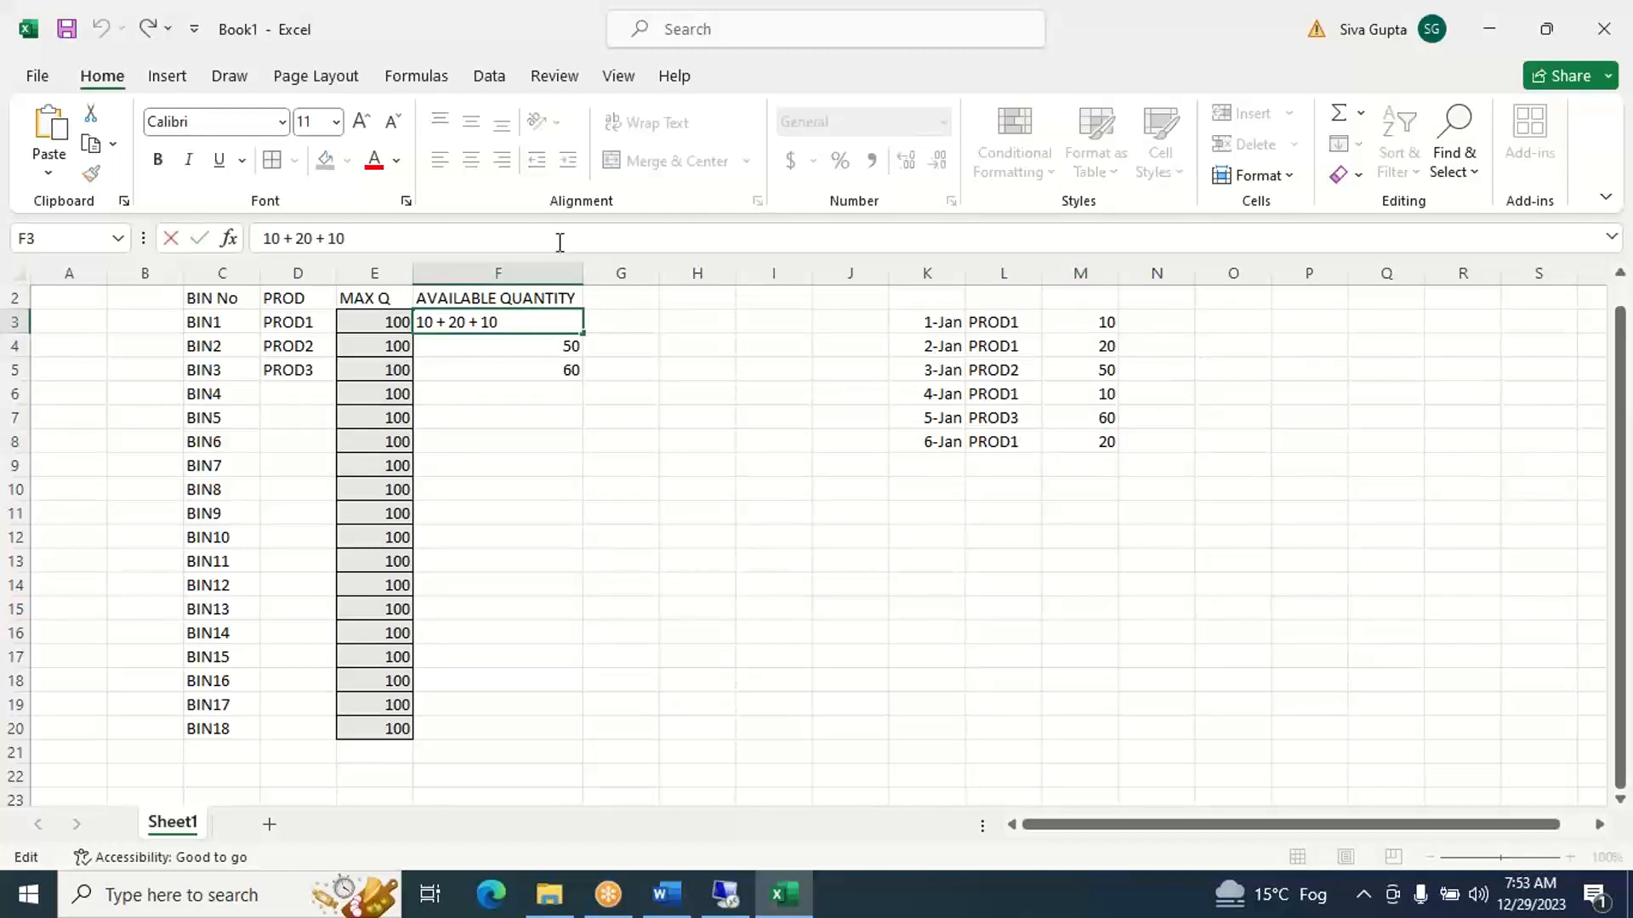
{"action": "type", "text": "+ 20"}
{"action": "left_click", "coordinate": [1059, 568]}
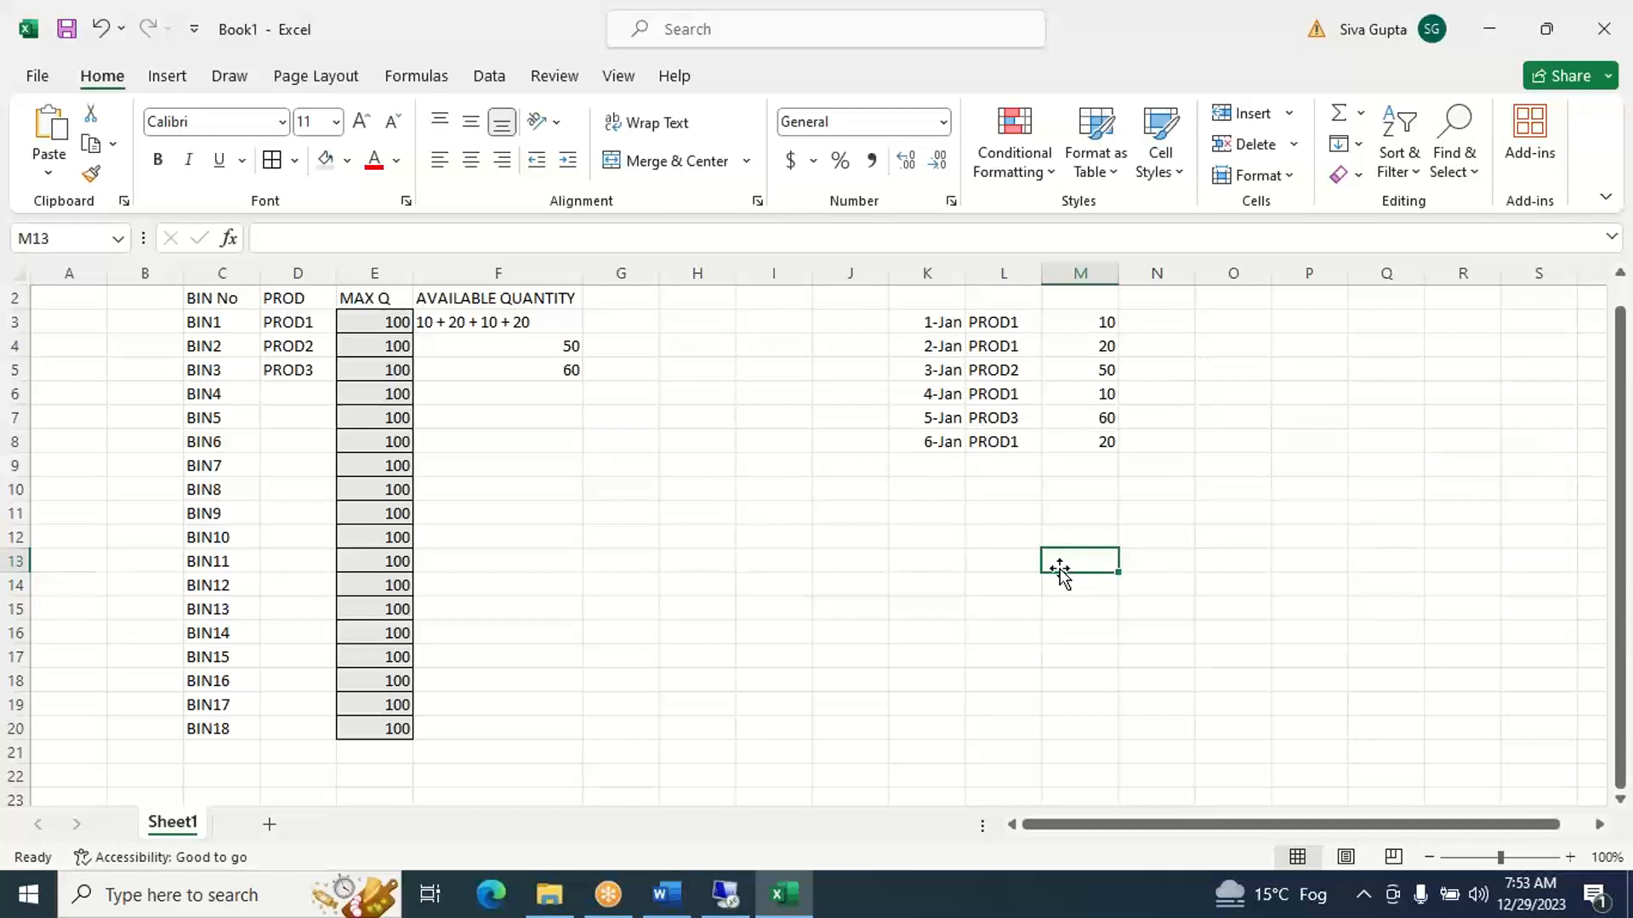
- Start a seventh receipt in row 9 by entering the date 7-Jan in K9
{"action": "left_click", "coordinate": [927, 469]}
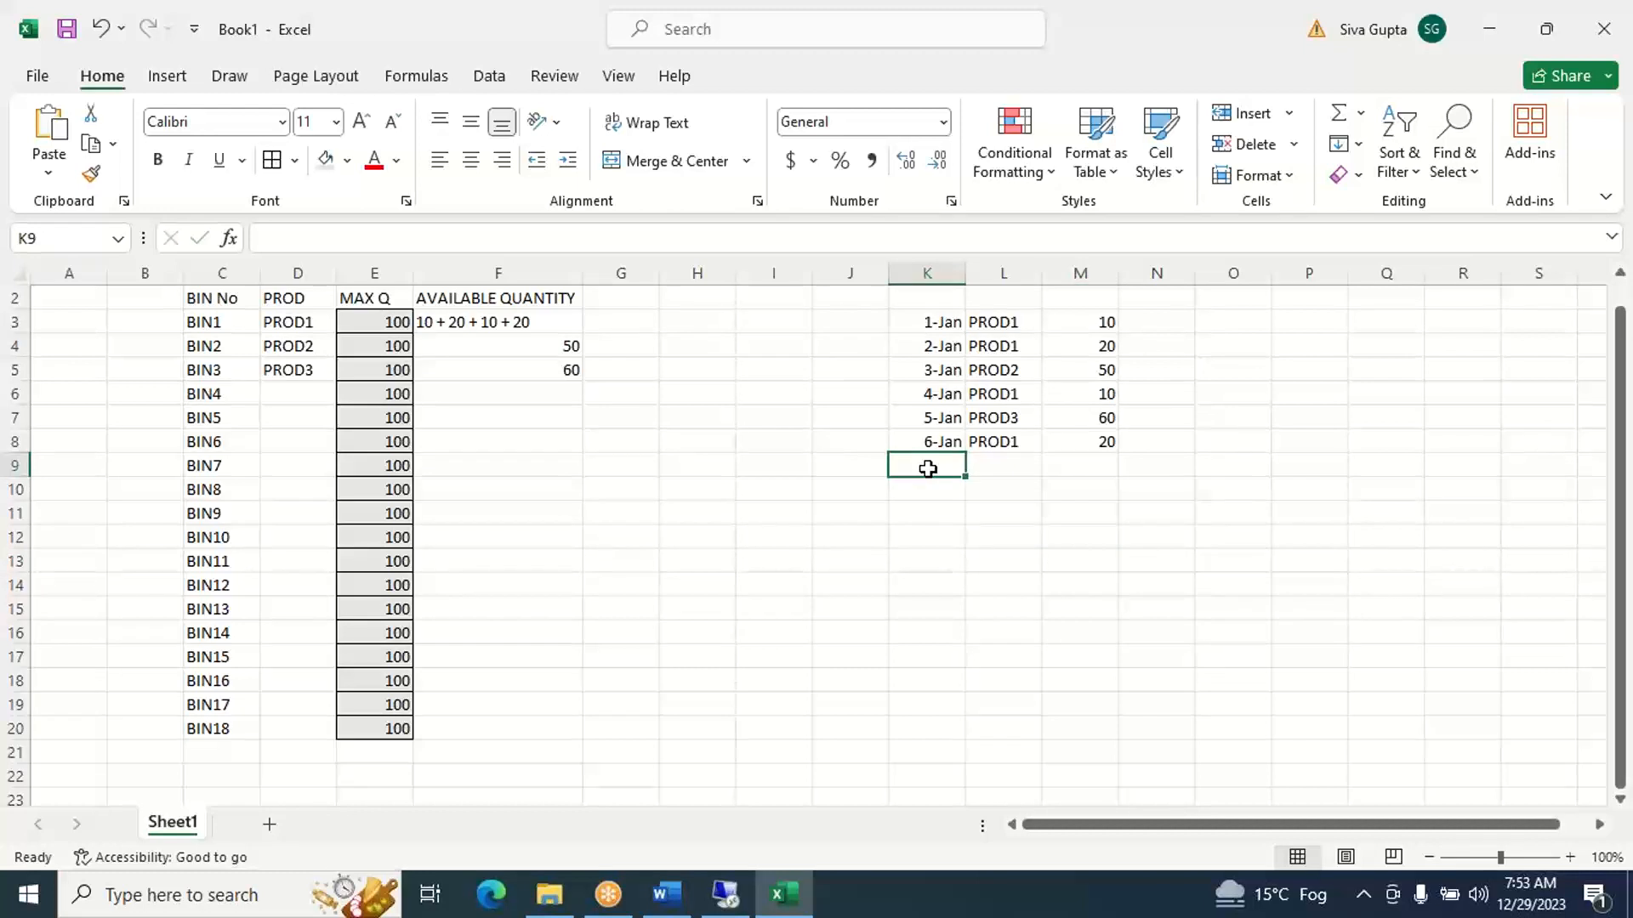
{"action": "type", "text": "JAN7"}
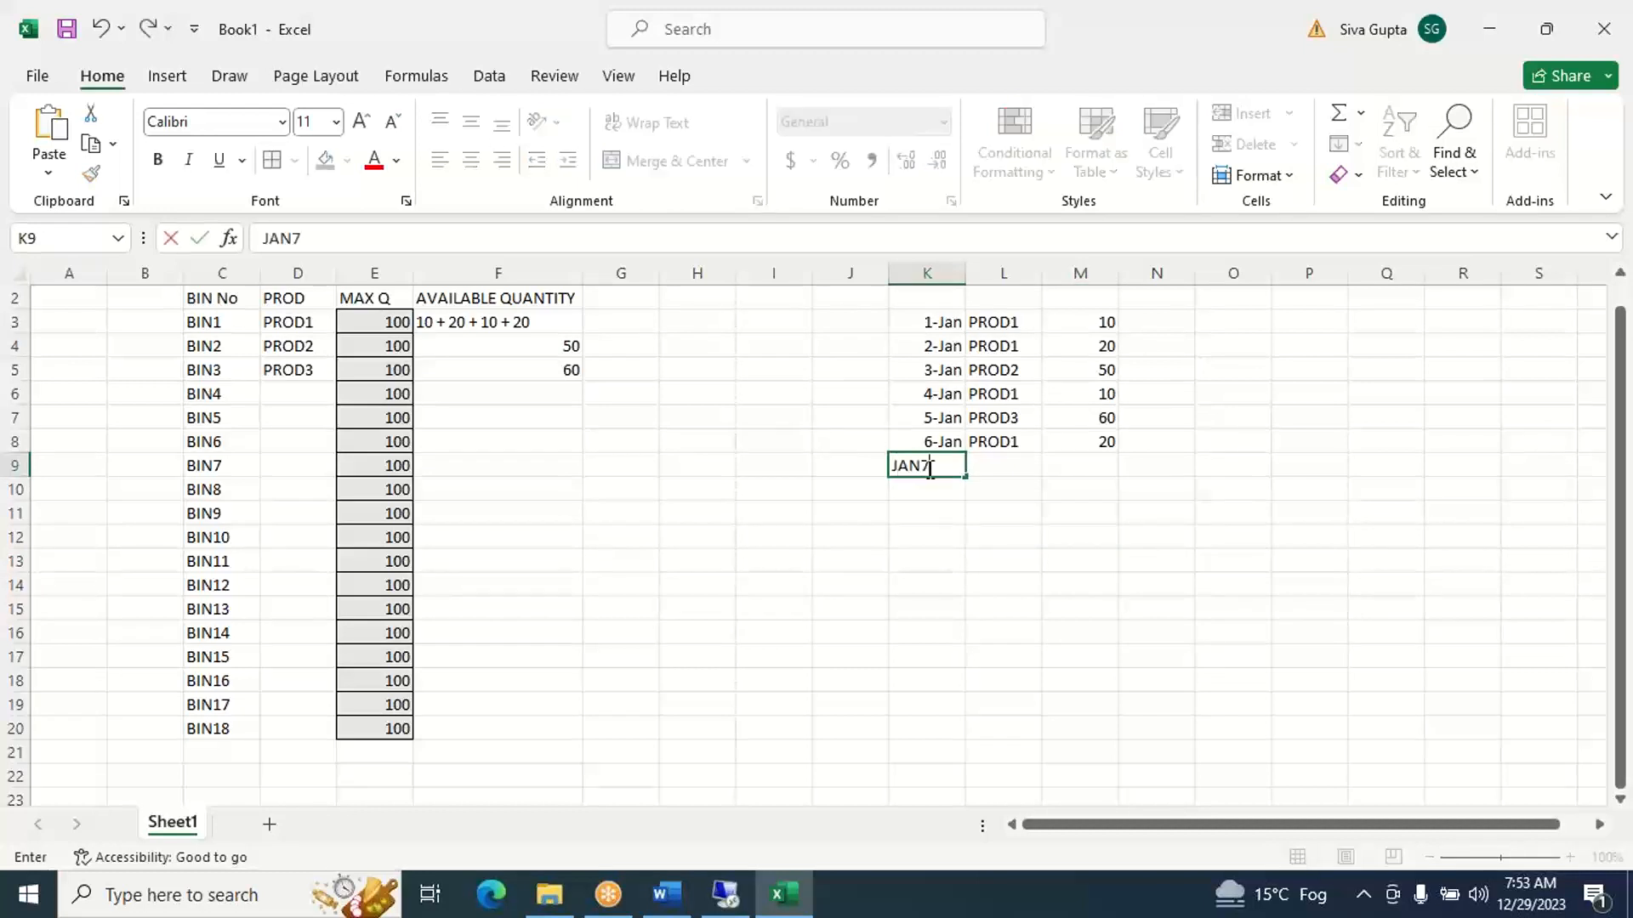
{"action": "key", "text": "Tab"}
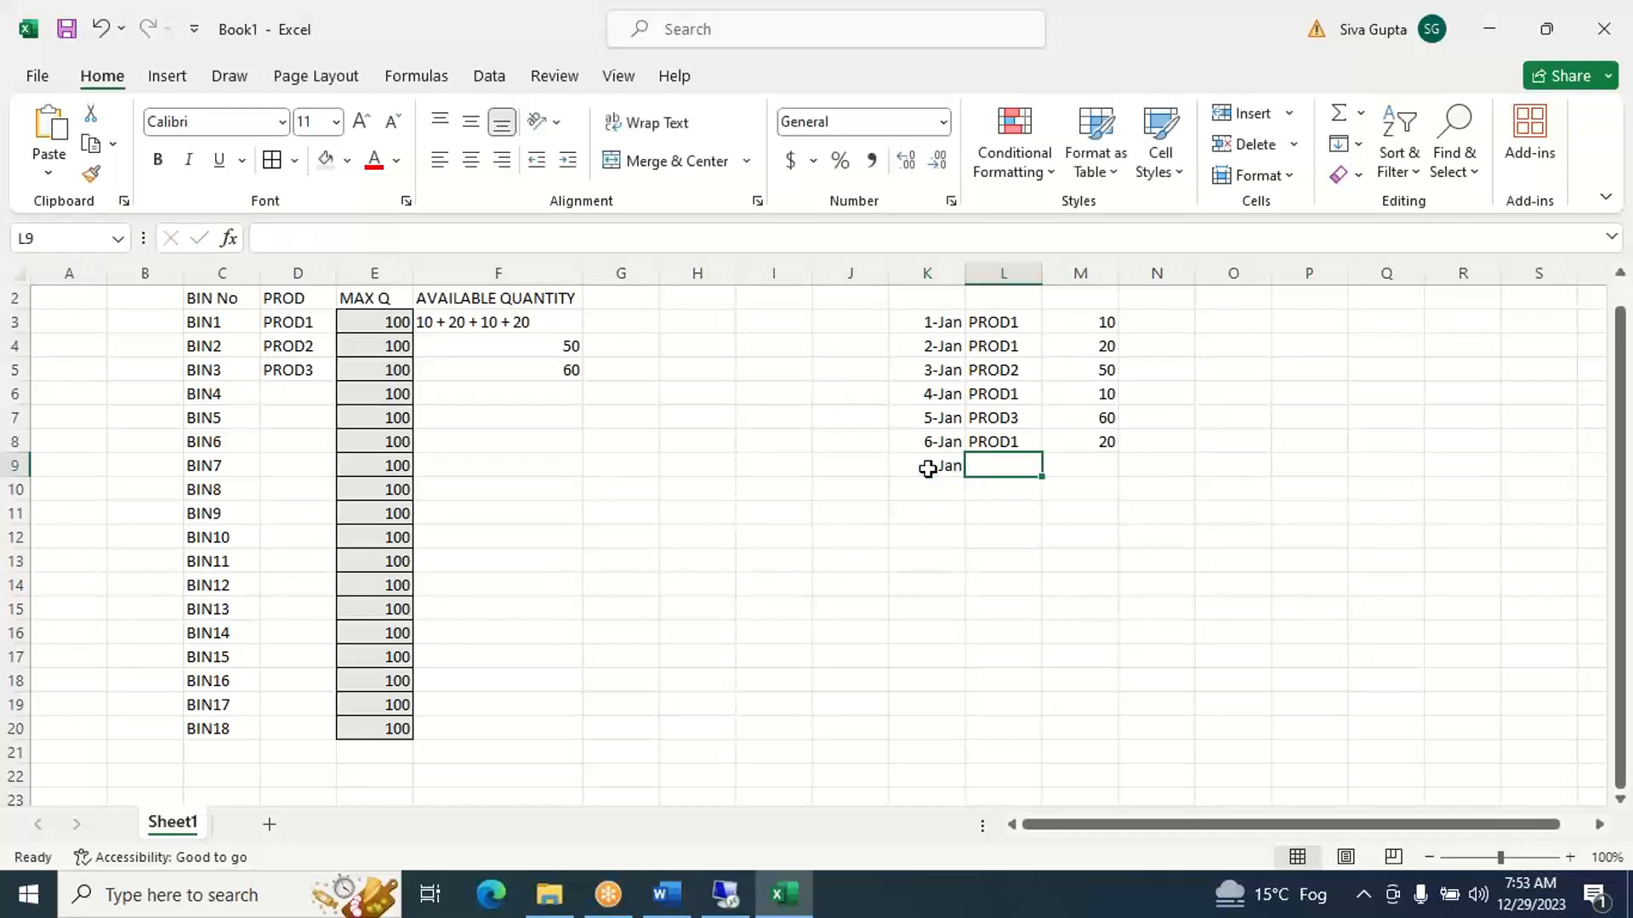
{"action": "left_click", "coordinate": [927, 468]}
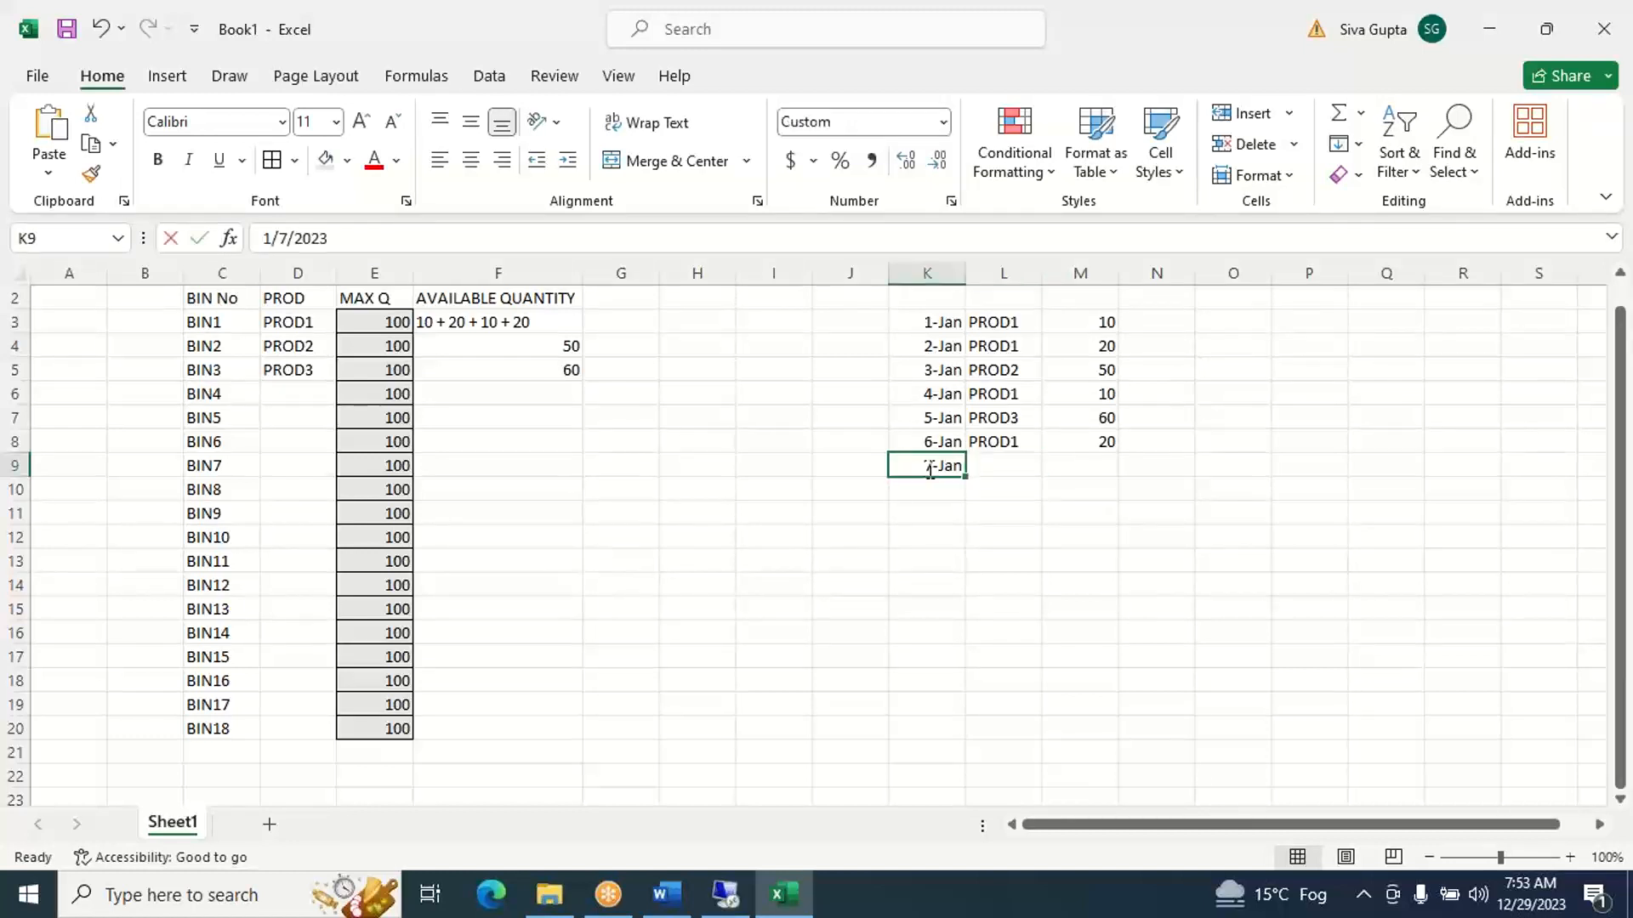
{"action": "type", "text": "PROD2"}
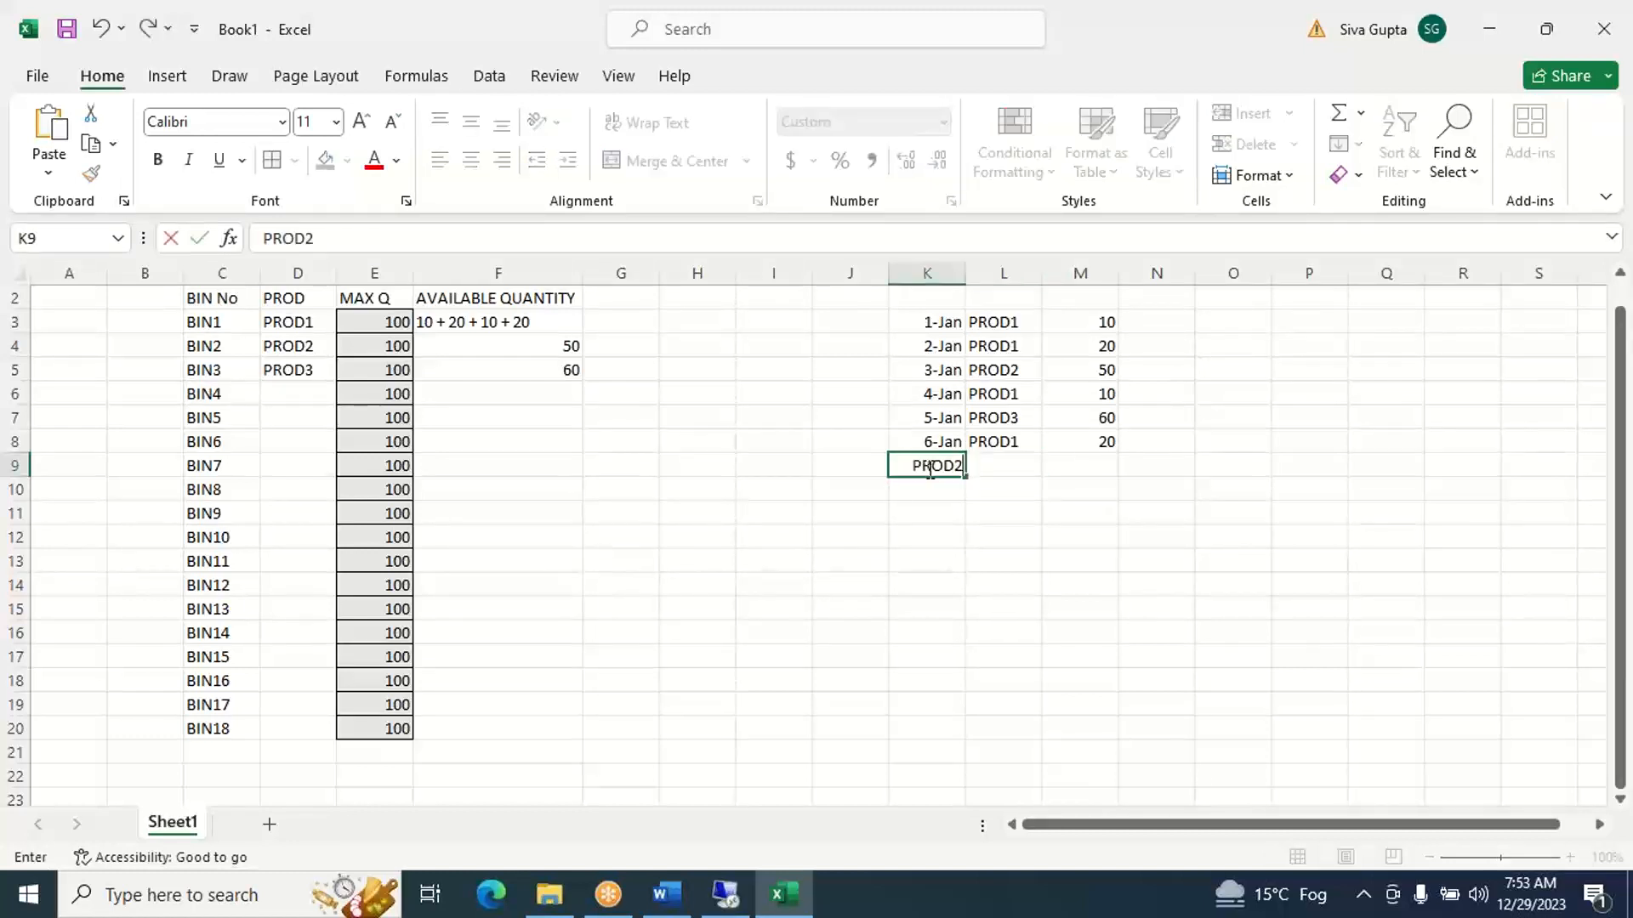
{"action": "key", "text": "Tab"}
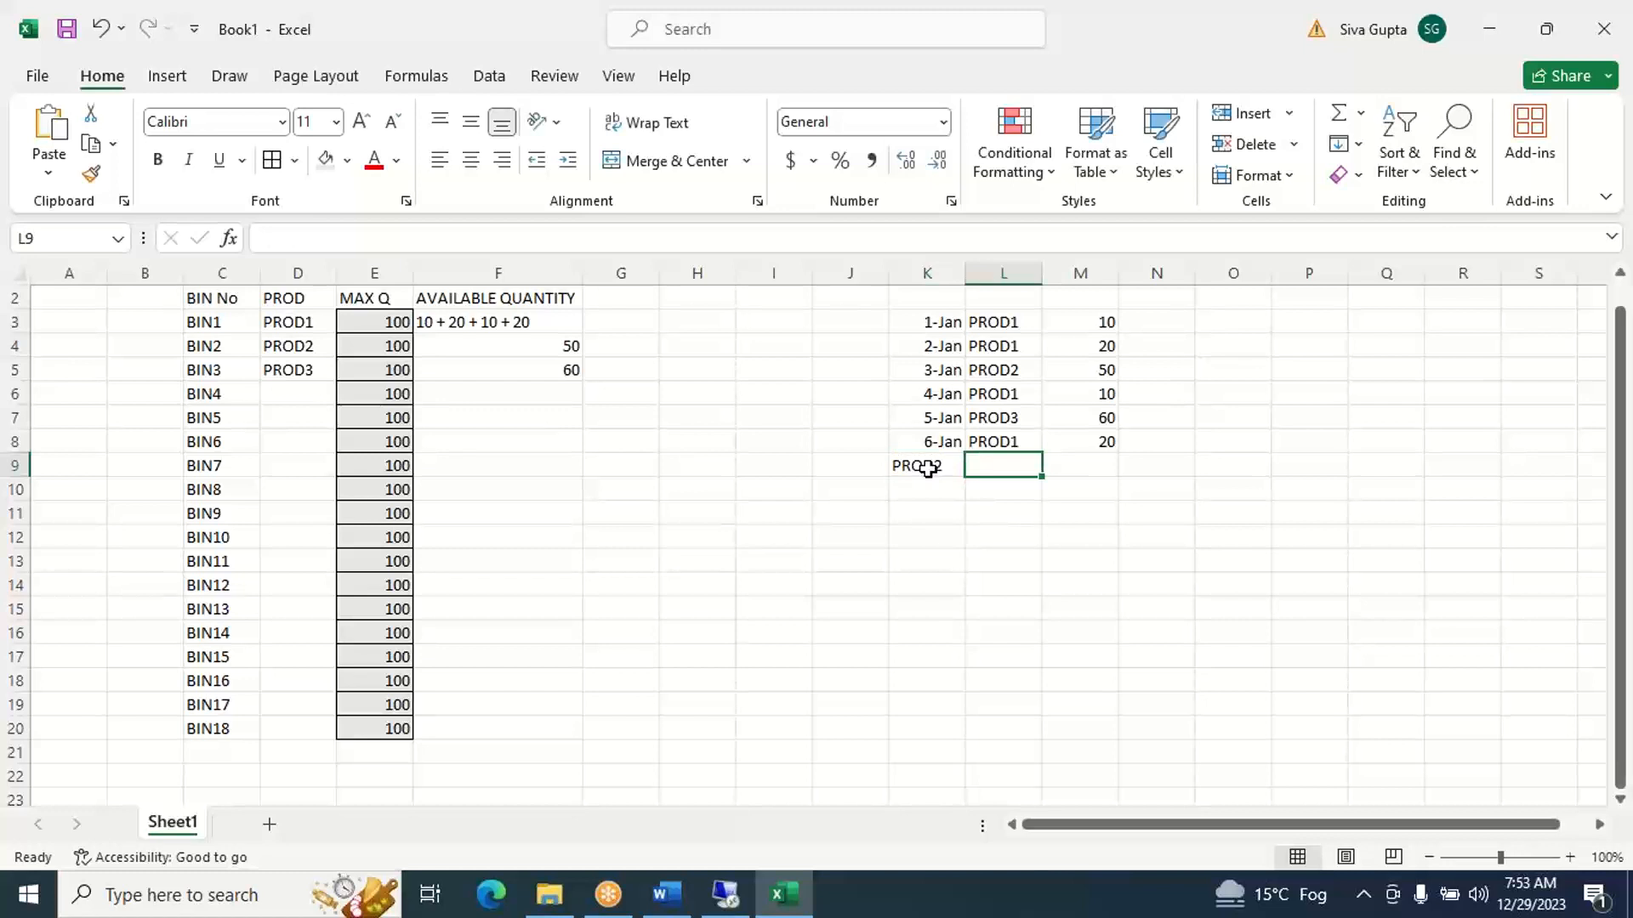
{"action": "key", "text": "ctrl+z"}
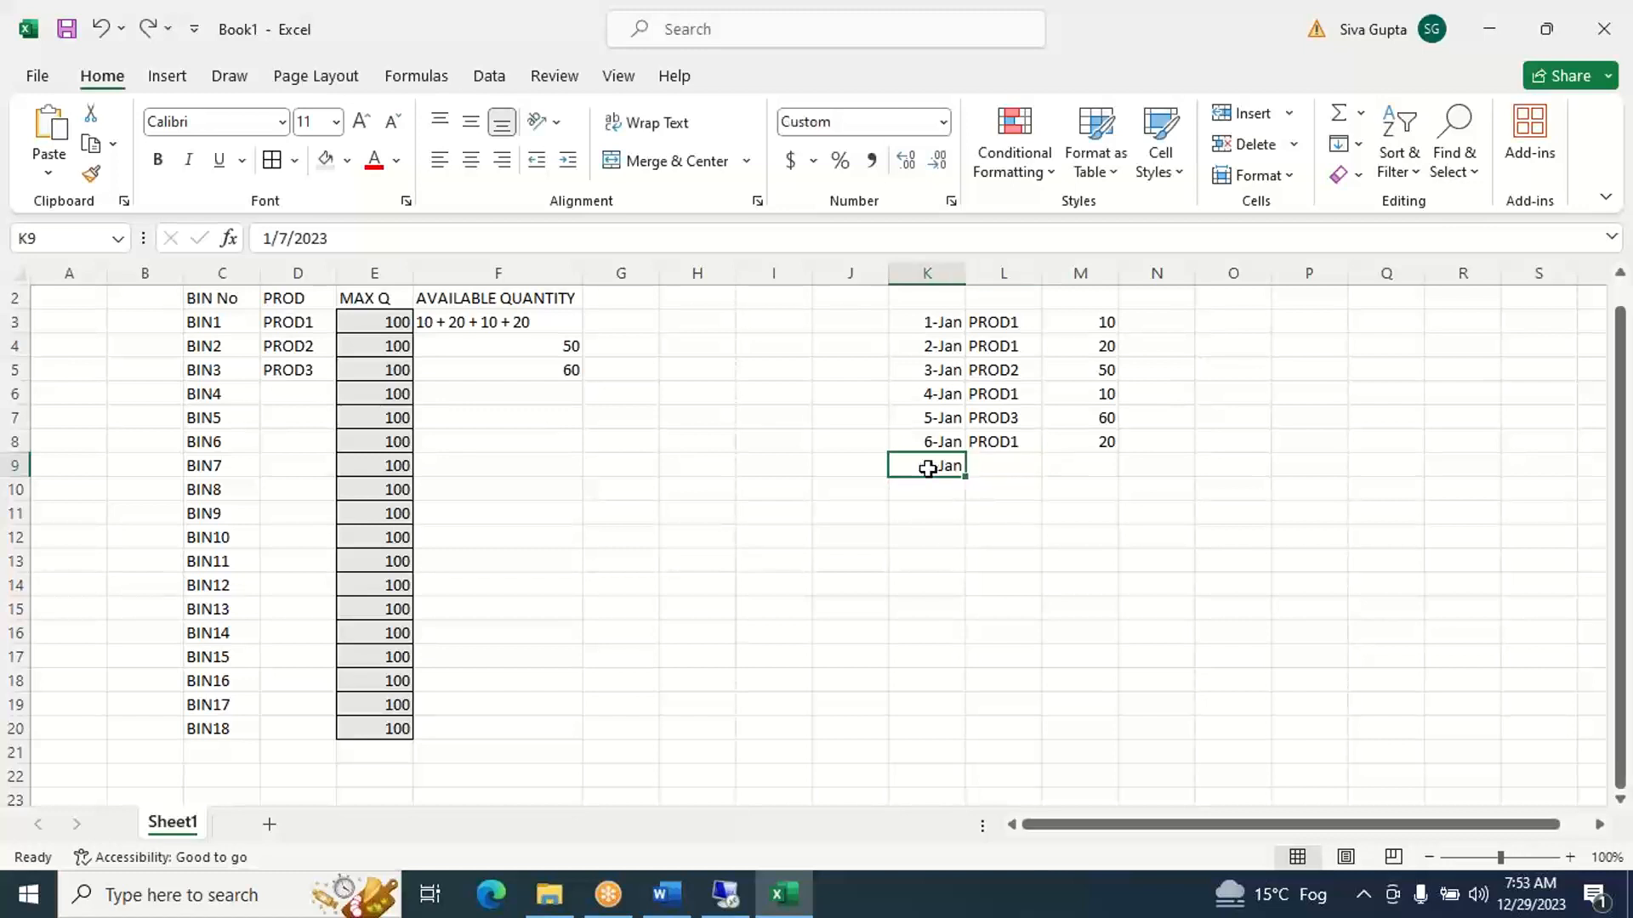
- Complete the 7-Jan receipt with product PROD2 in L9 and quantity 30 in M9
{"action": "key", "text": "Tab"}
{"action": "type", "text": "PROD2"}
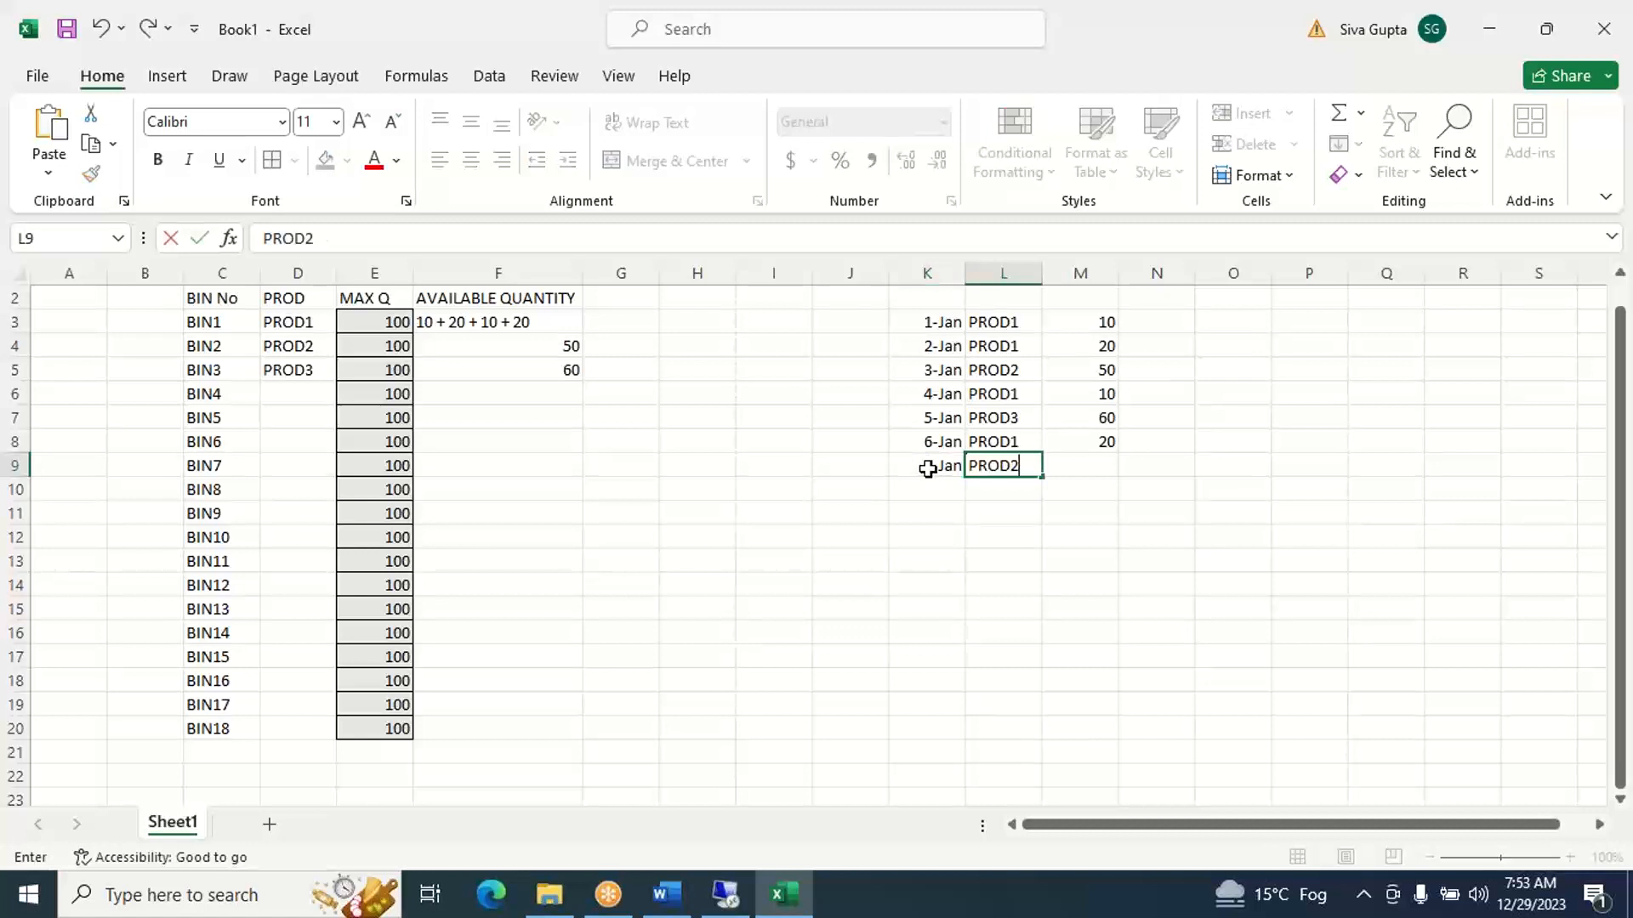
{"action": "key", "text": "Tab"}
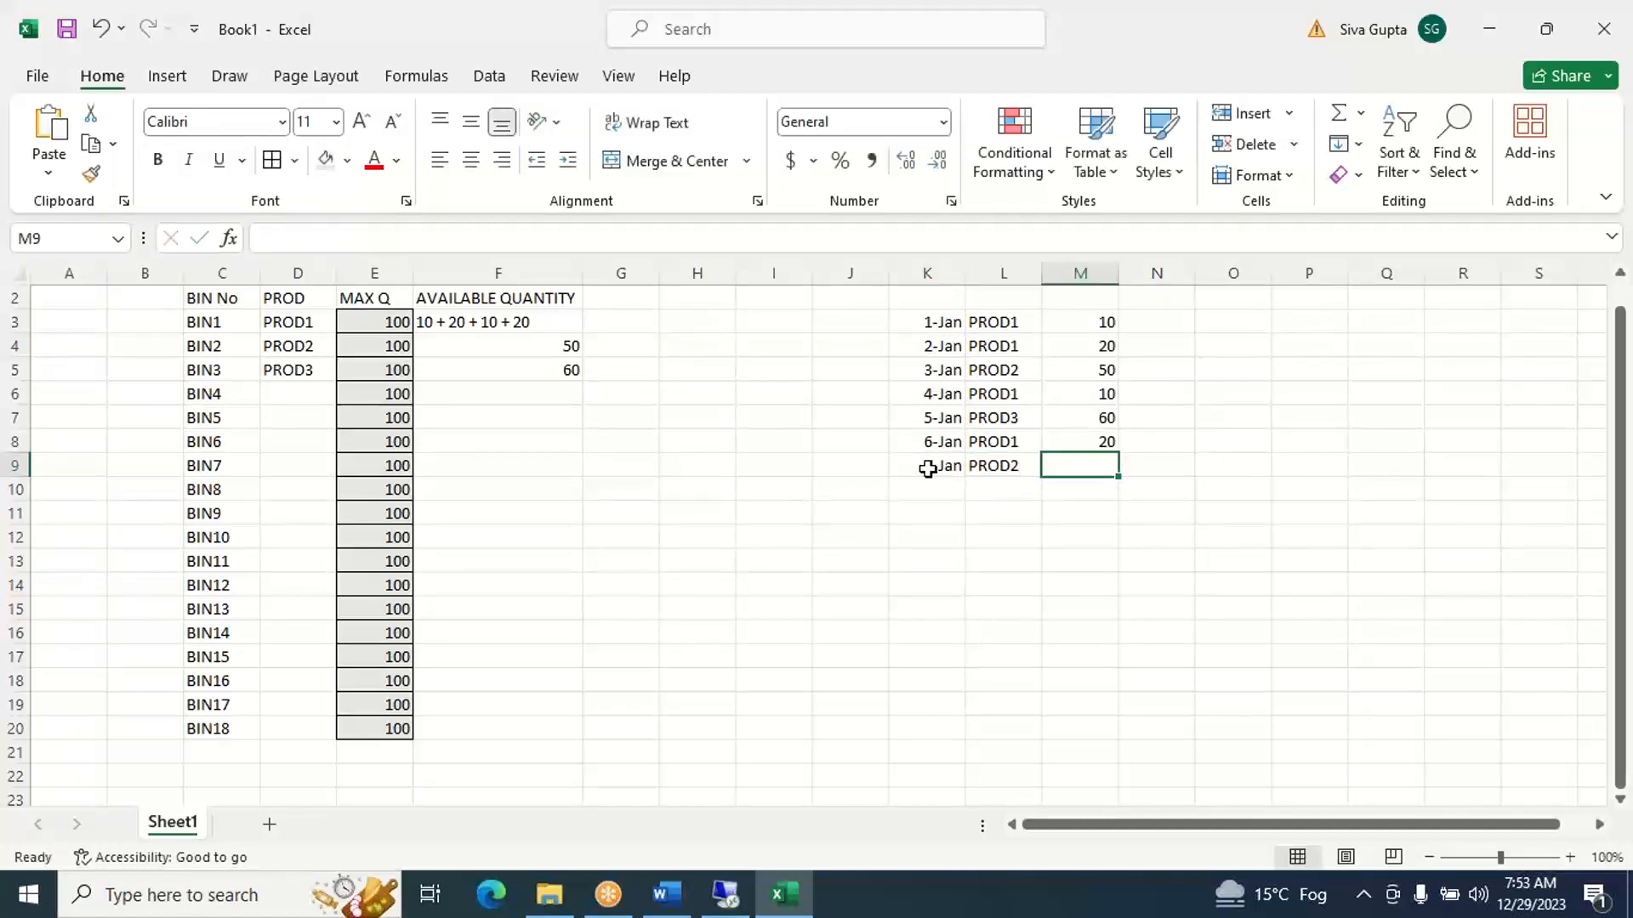
{"action": "type", "text": "30"}
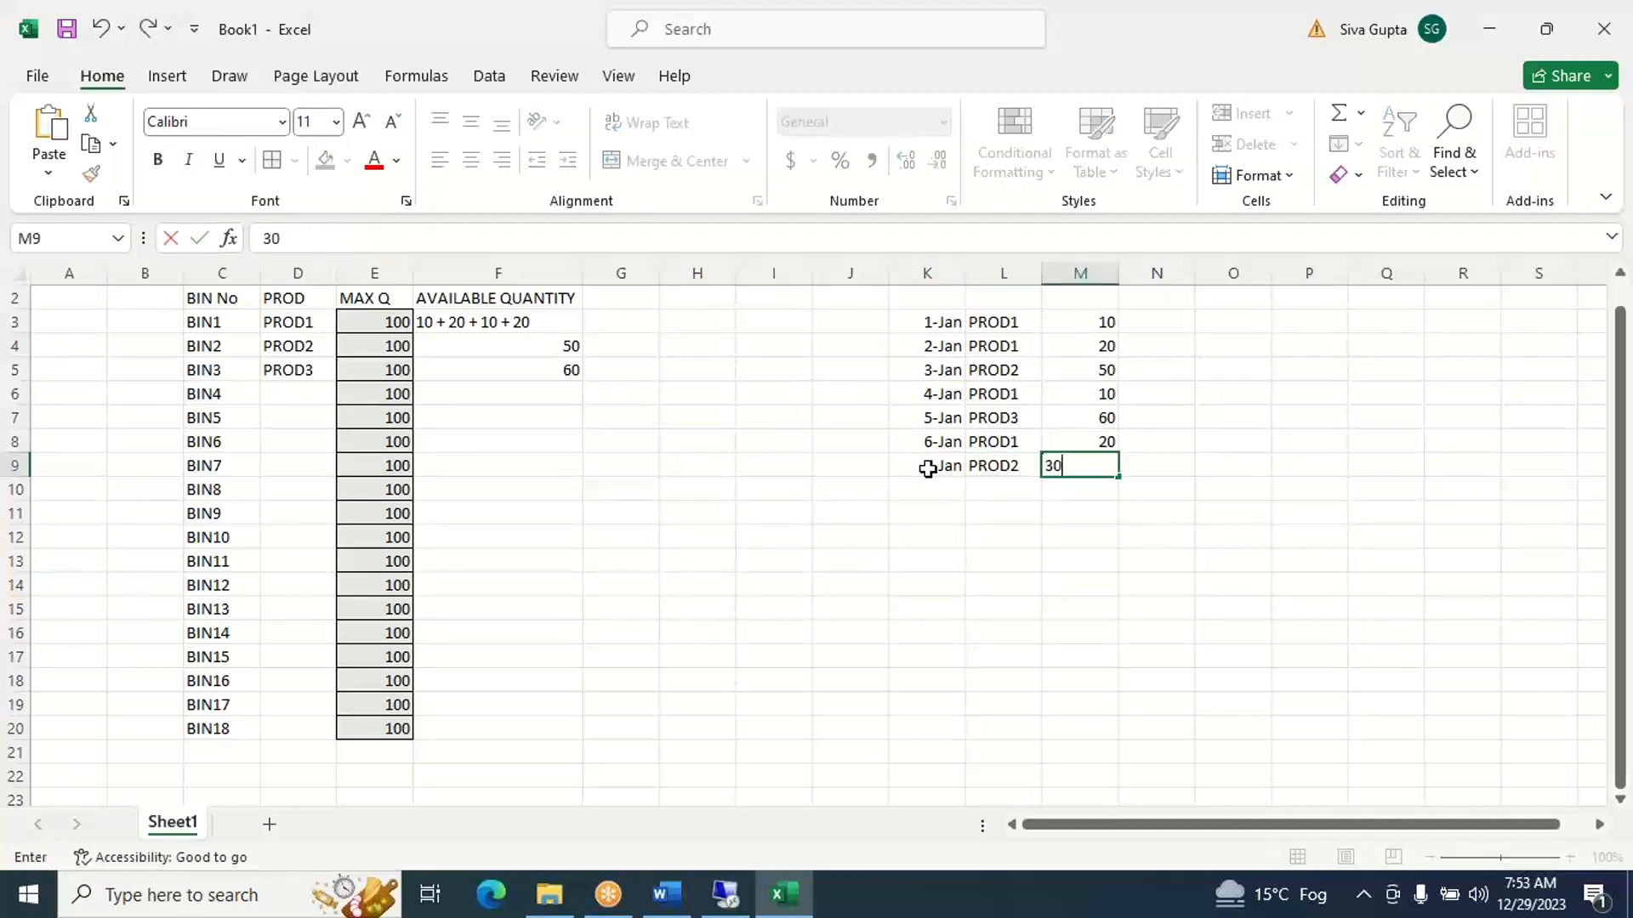
{"action": "key", "text": "Return"}
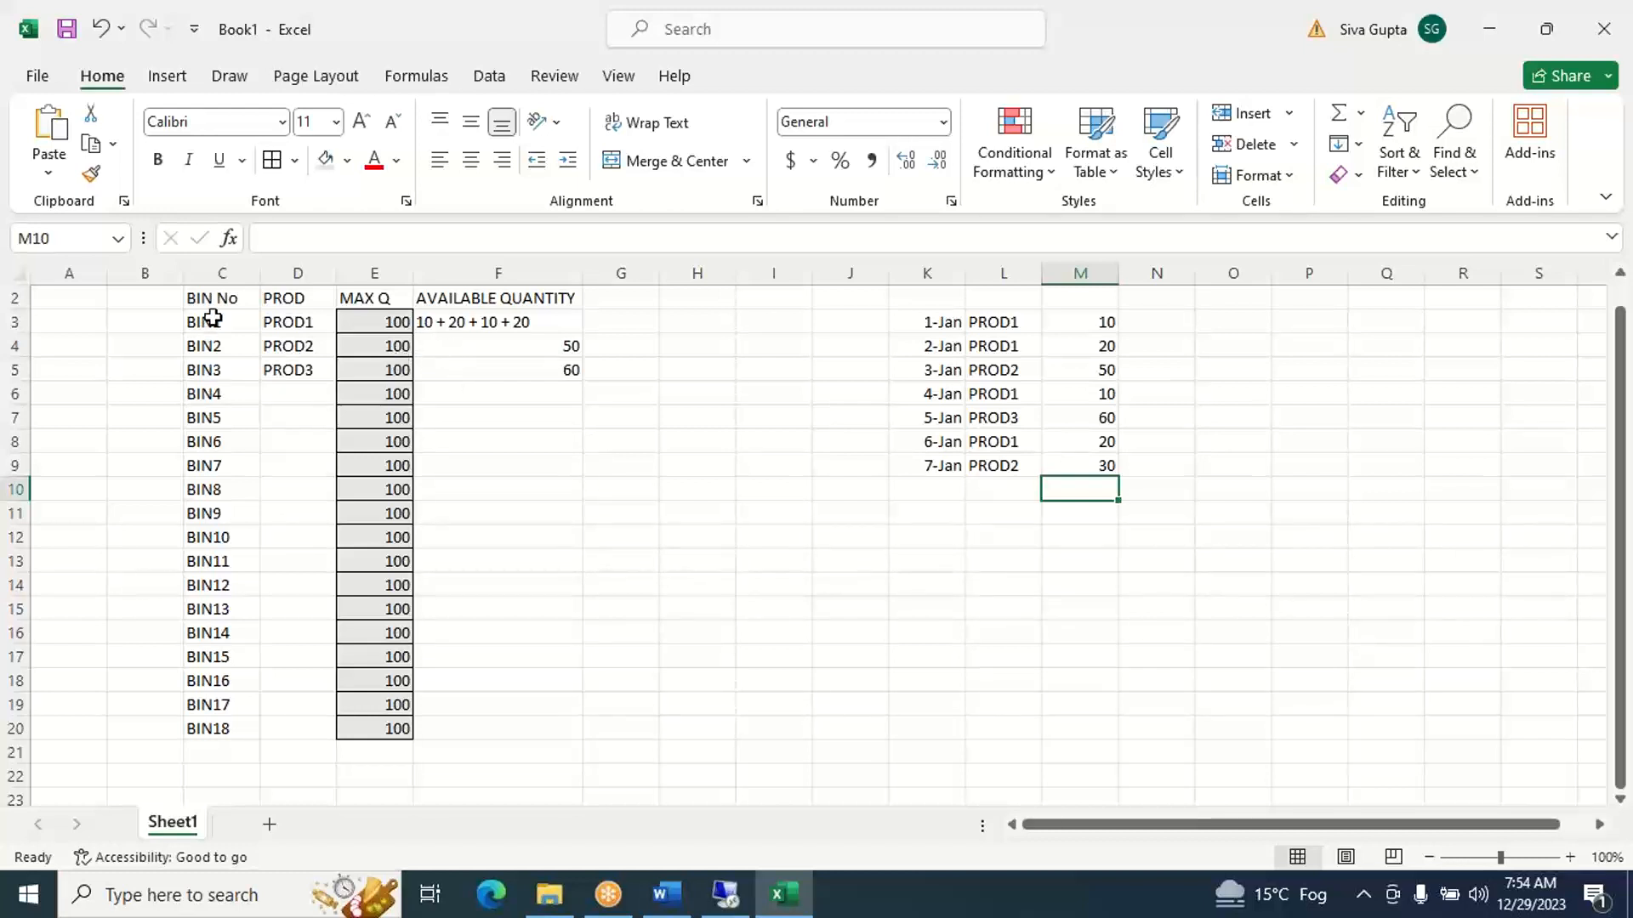
- Check the 7-Jan PROD2 receipt against BIN1 and BIN2, and extend BIN2's available quantity in F4 to 50 + 30
{"action": "key", "text": "Right"}
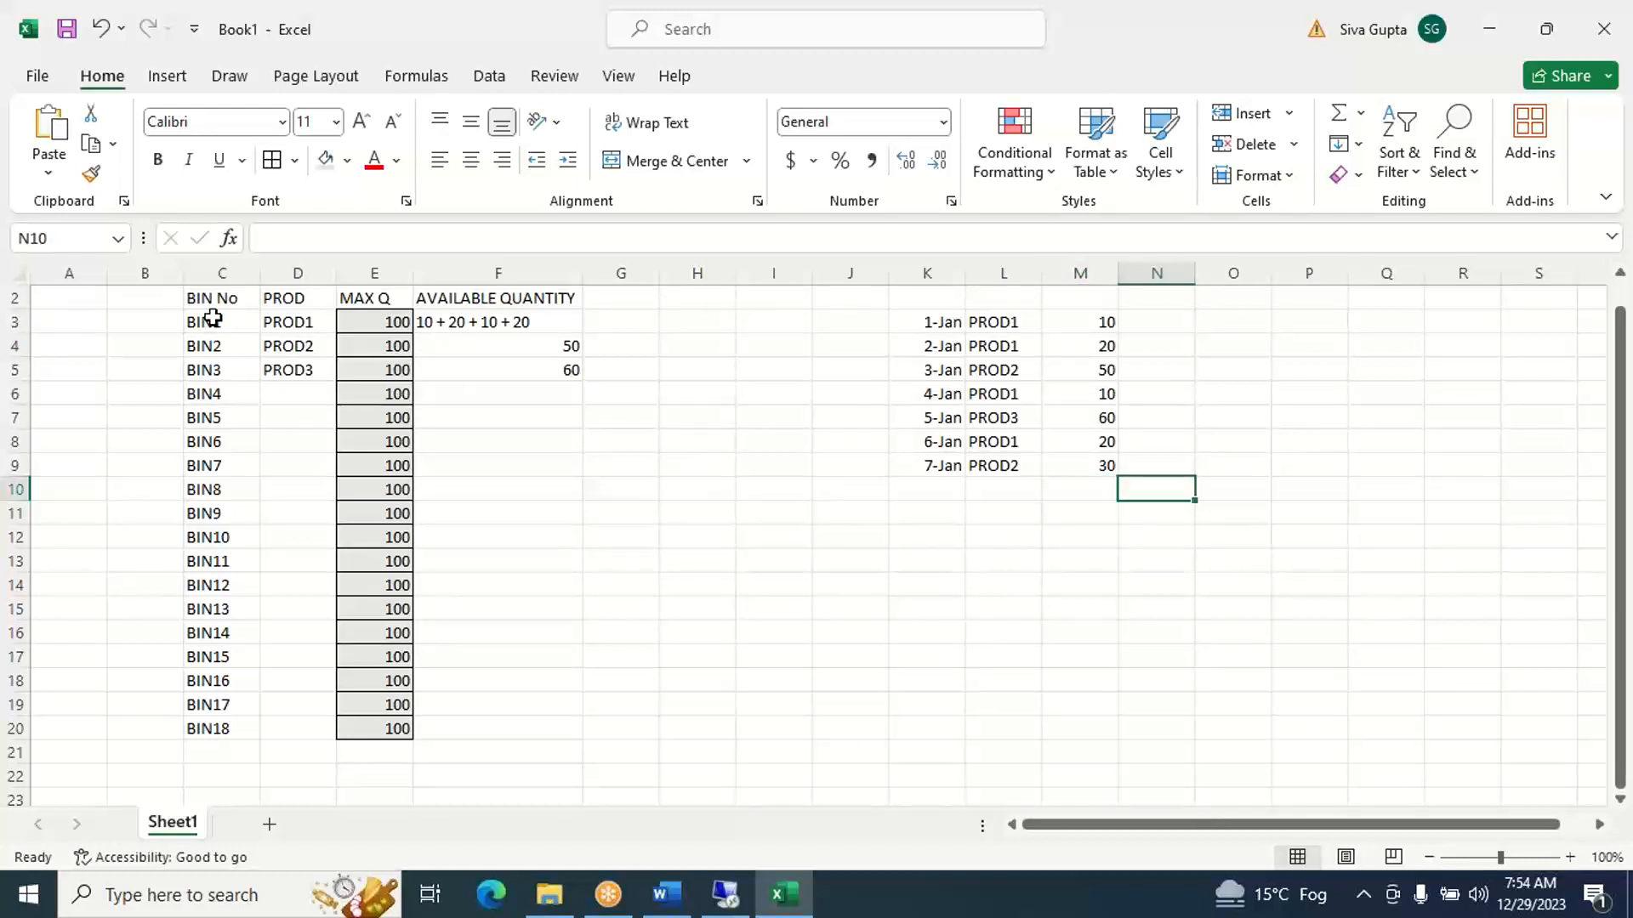
{"action": "left_click", "coordinate": [212, 318]}
{"action": "key", "text": "Right"}
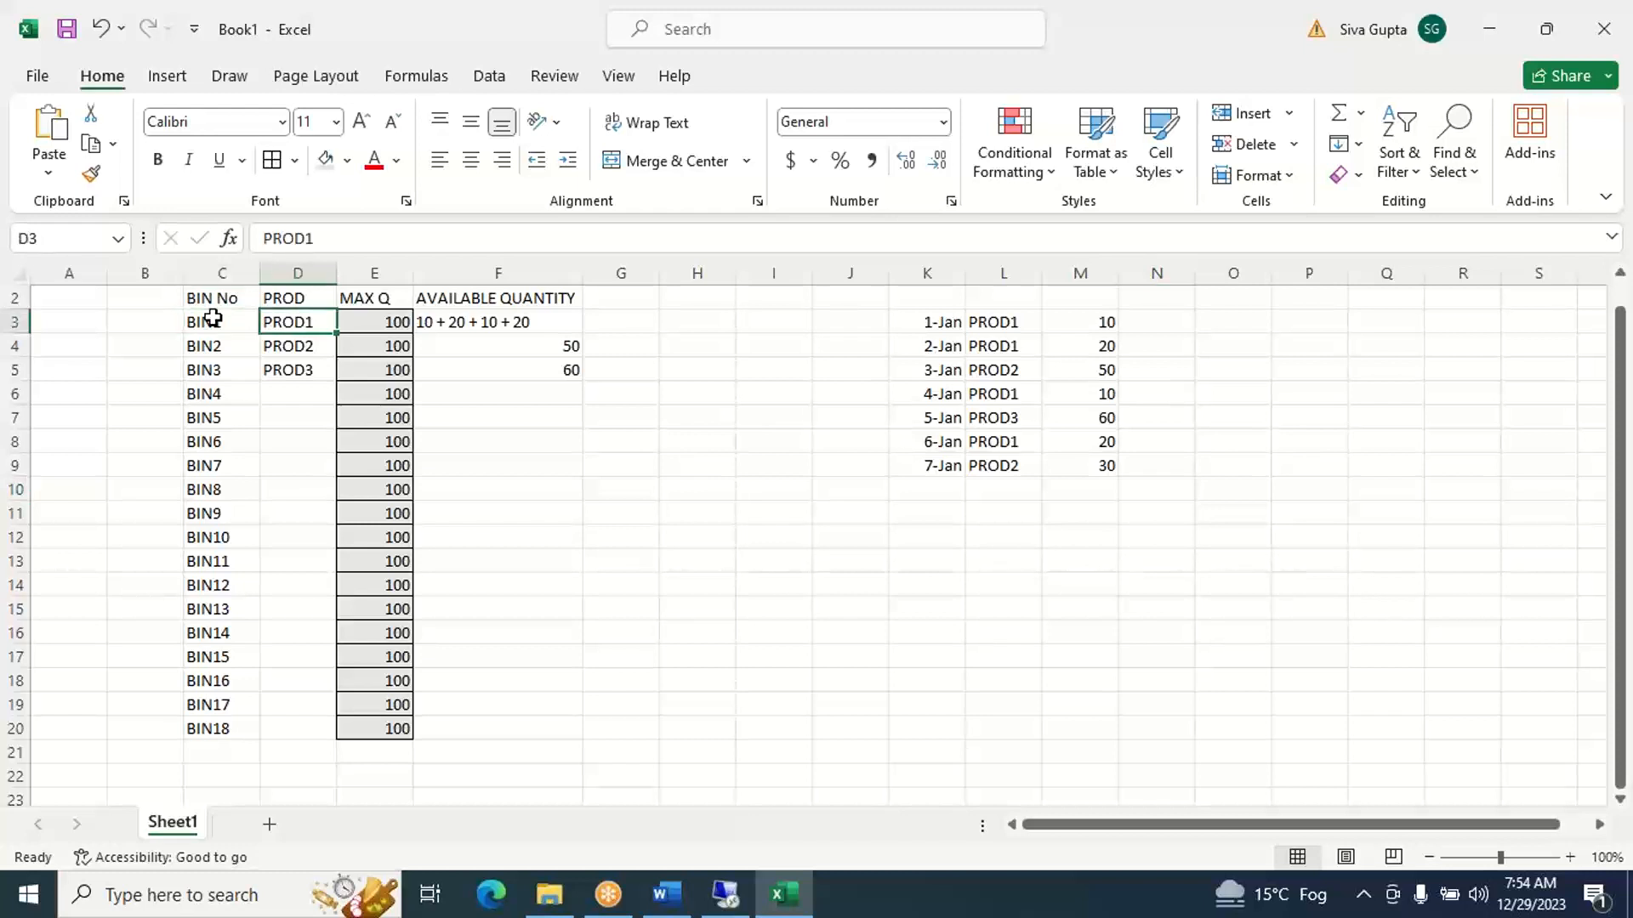
{"action": "key", "text": "Left"}
{"action": "key", "text": "Down"}
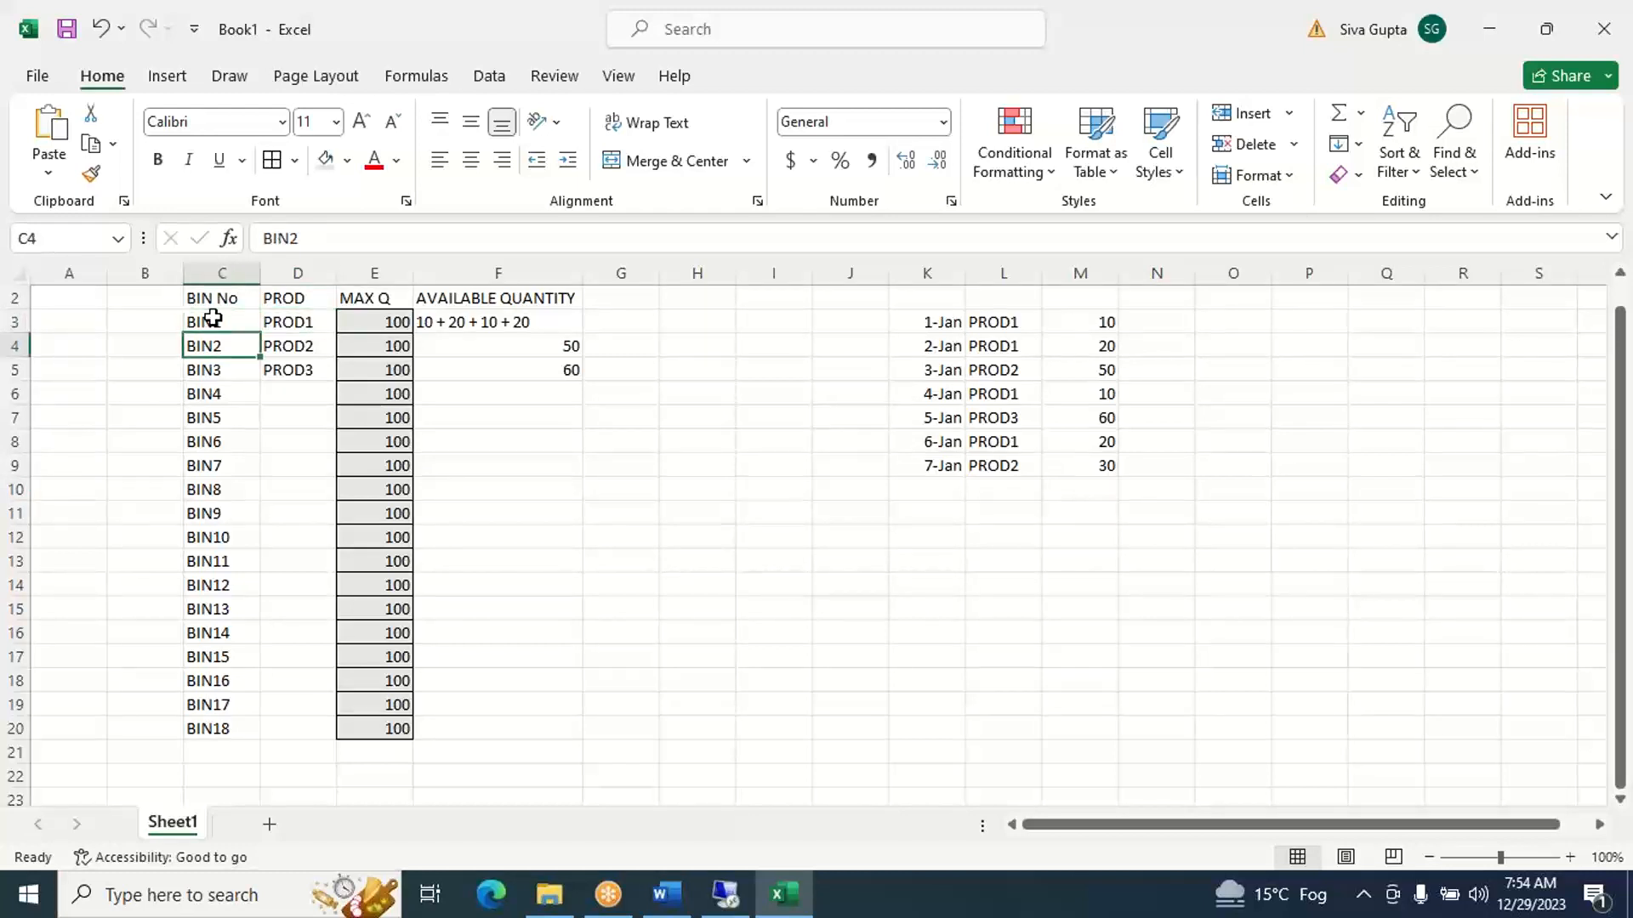
{"action": "key", "text": "Right"}
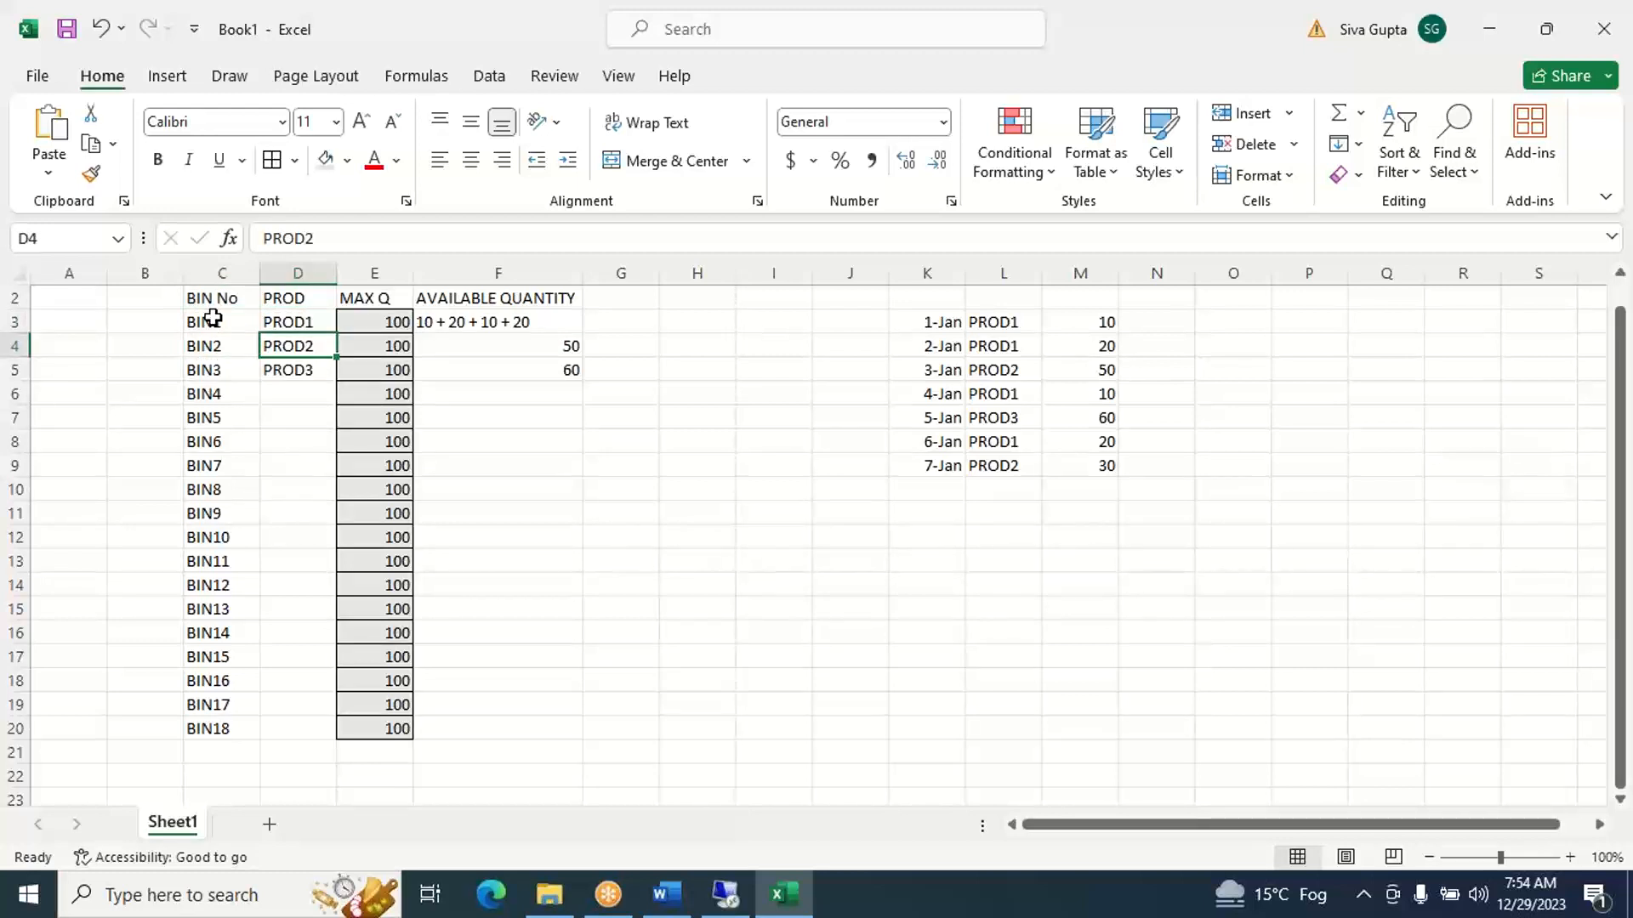
{"action": "key", "text": "Right"}
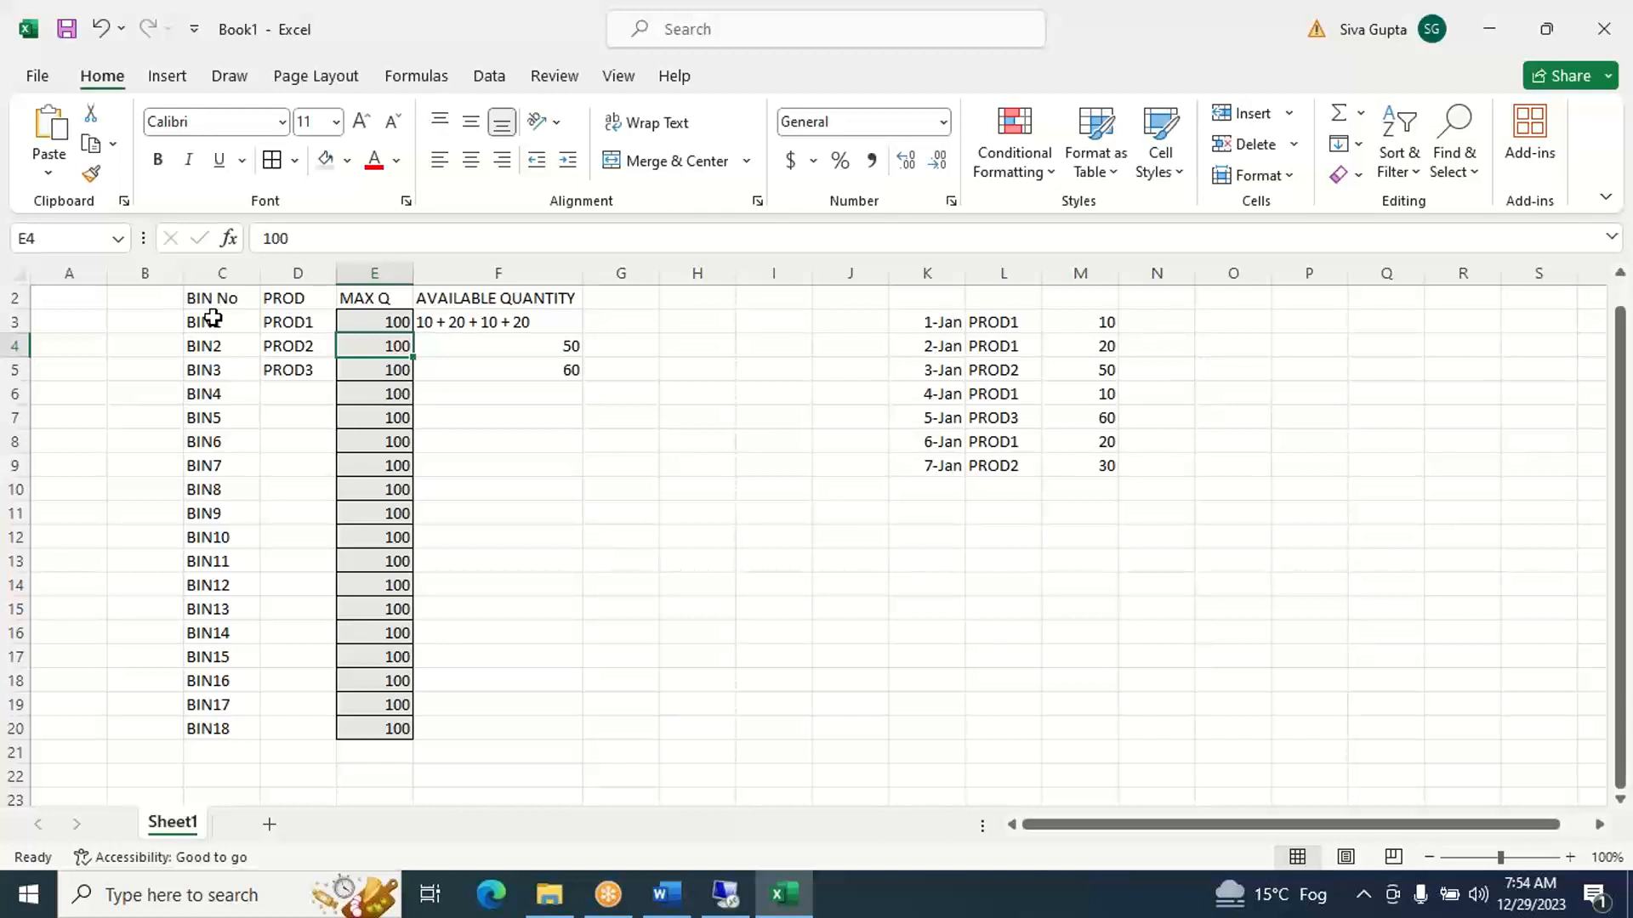
{"action": "key", "text": "Right"}
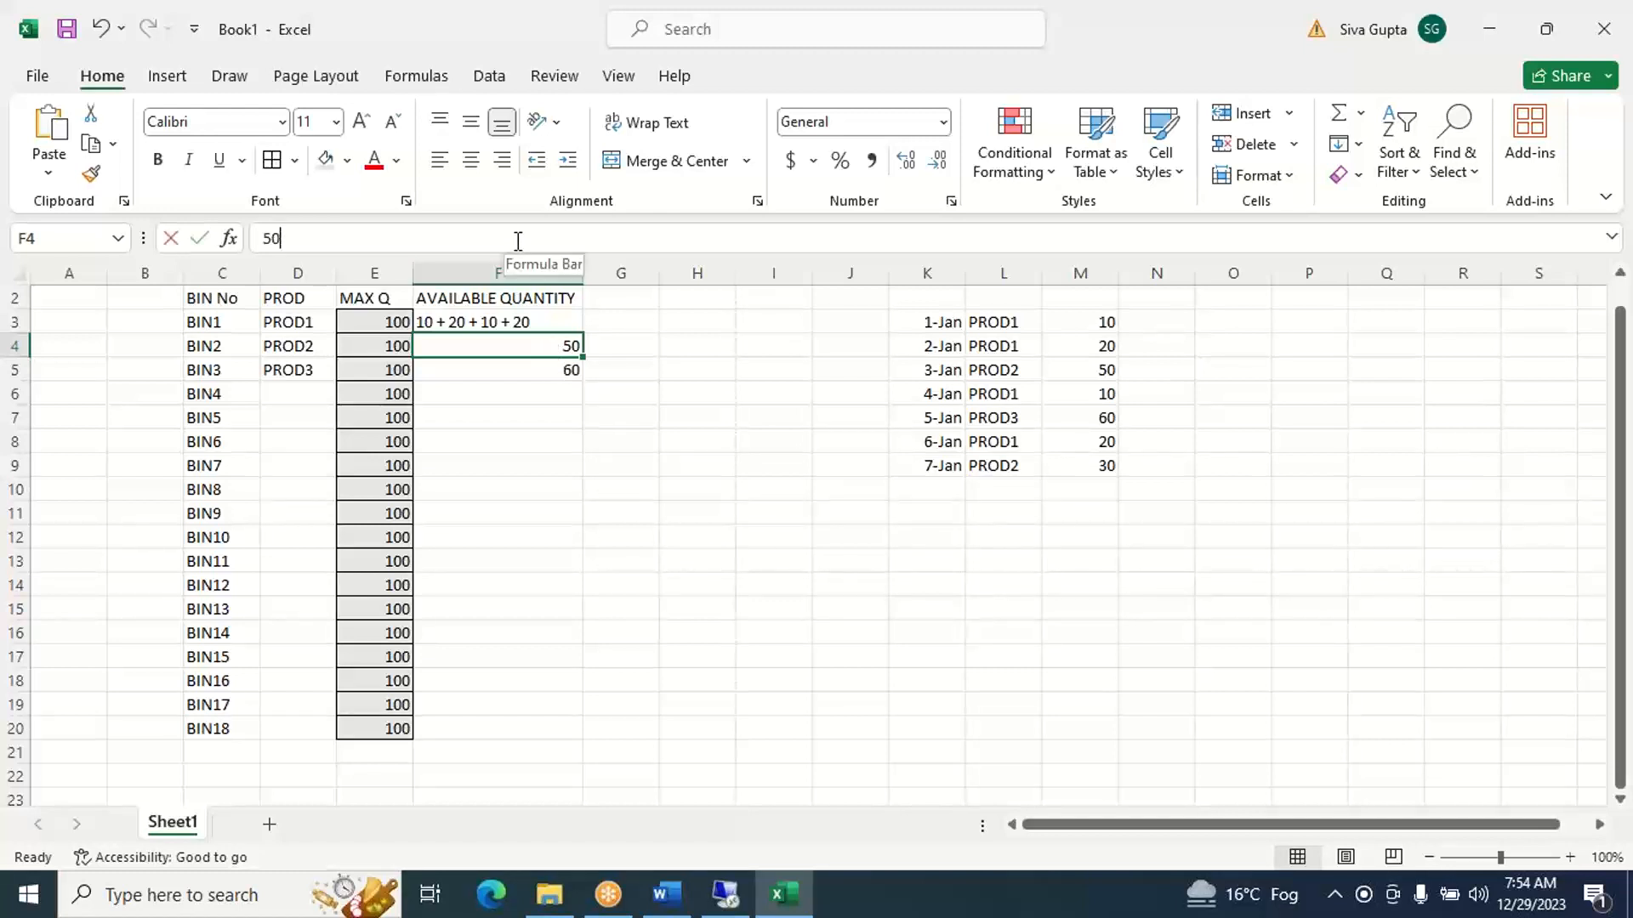
{"action": "left_click", "coordinate": [518, 240]}
{"action": "type", "text": "+ 30"}
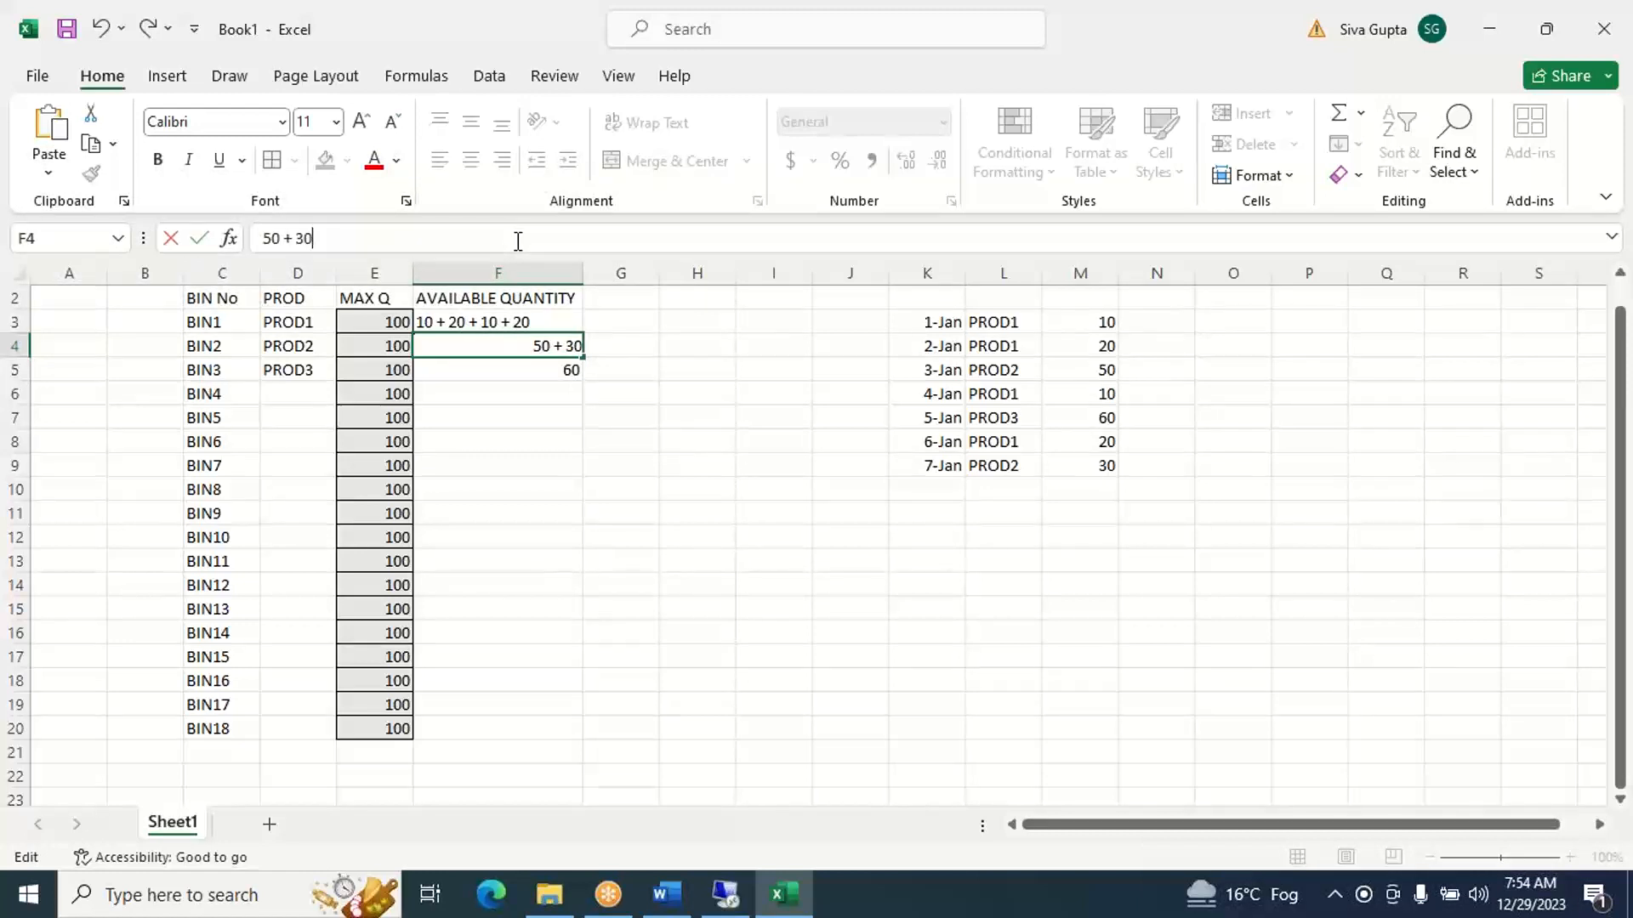
{"action": "left_click", "coordinate": [652, 486]}
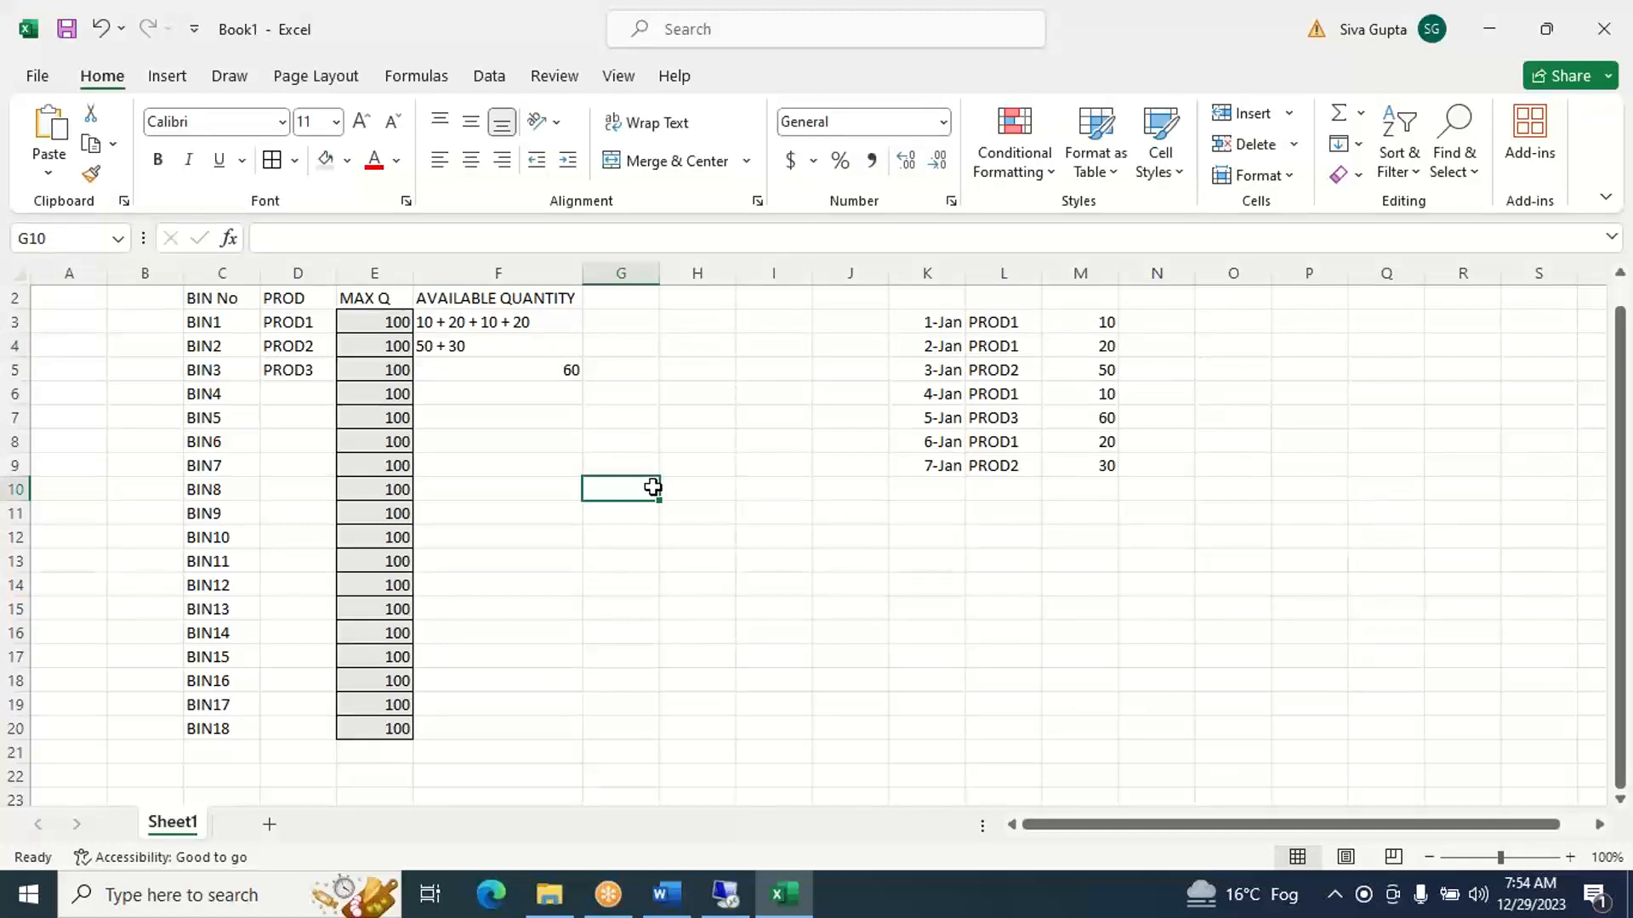
- Add an eighth receipt in row 10 with date 8-Jan in K10, product PROD4 in L10 and quantity 90 in M10
{"action": "left_click", "coordinate": [938, 484]}
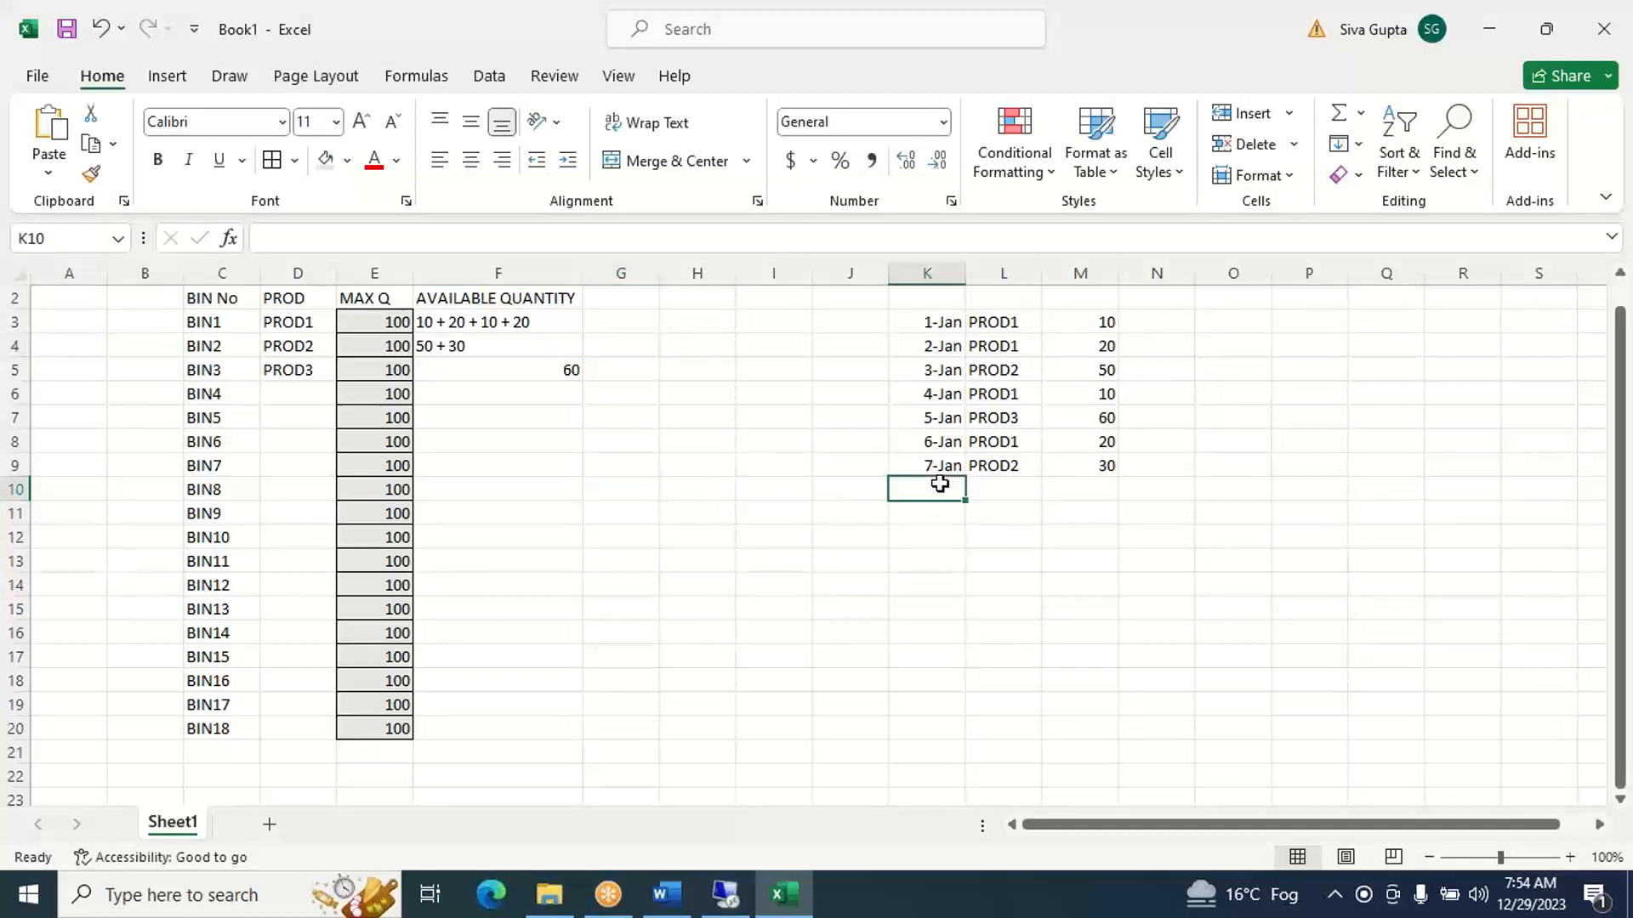
{"action": "type", "text": "JAN"}
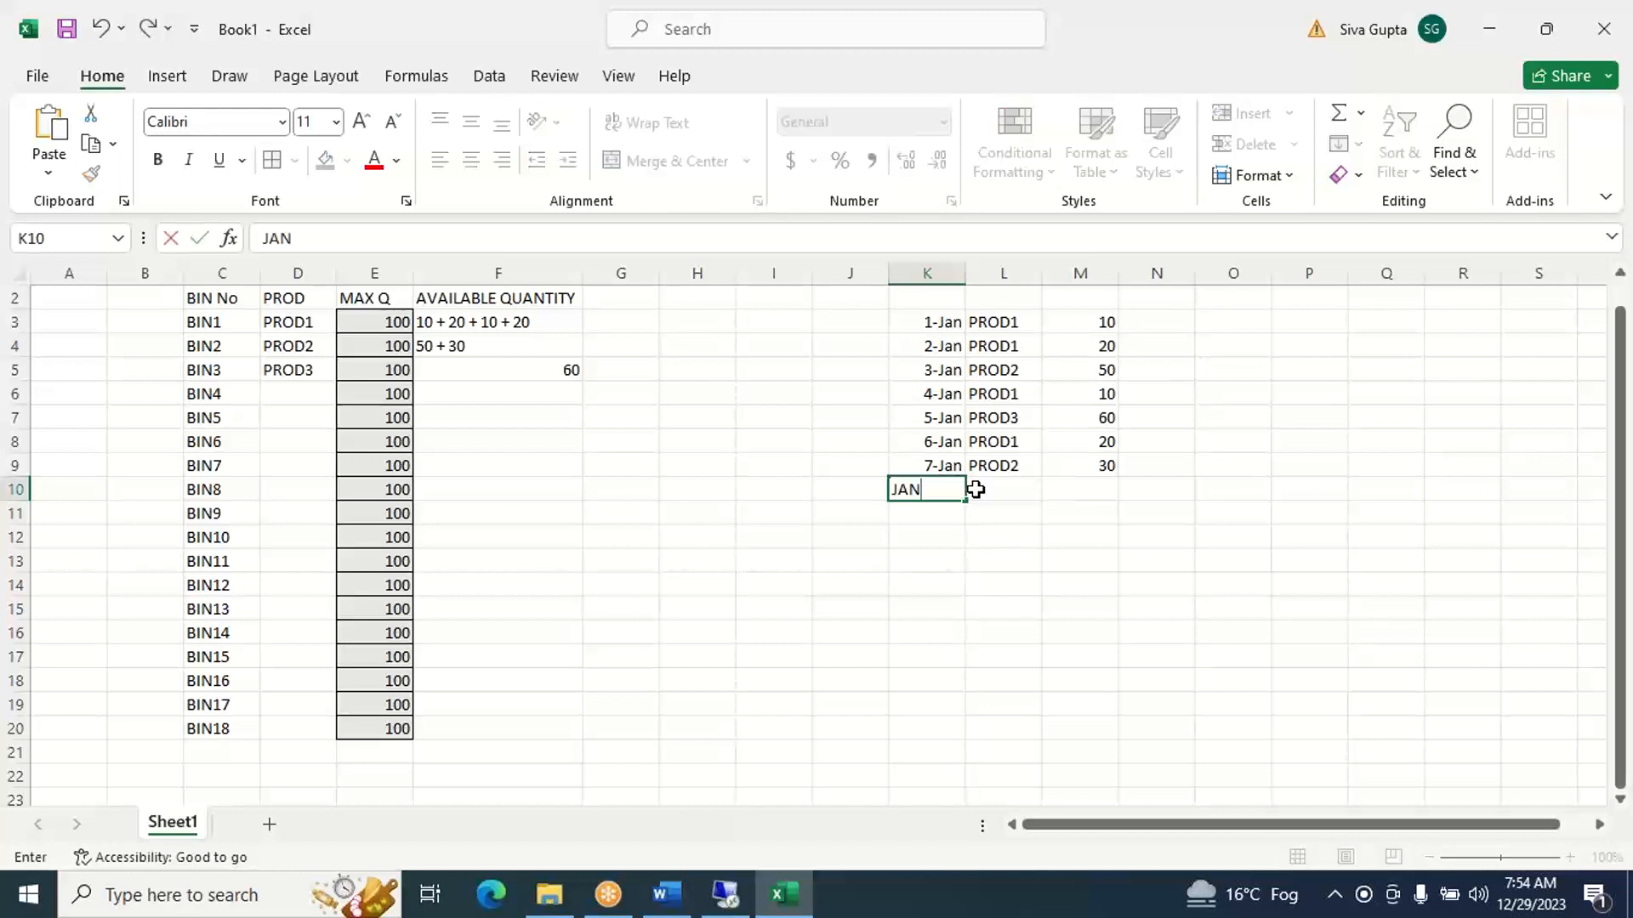
{"action": "type", "text": "8"}
{"action": "left_click", "coordinate": [975, 489]}
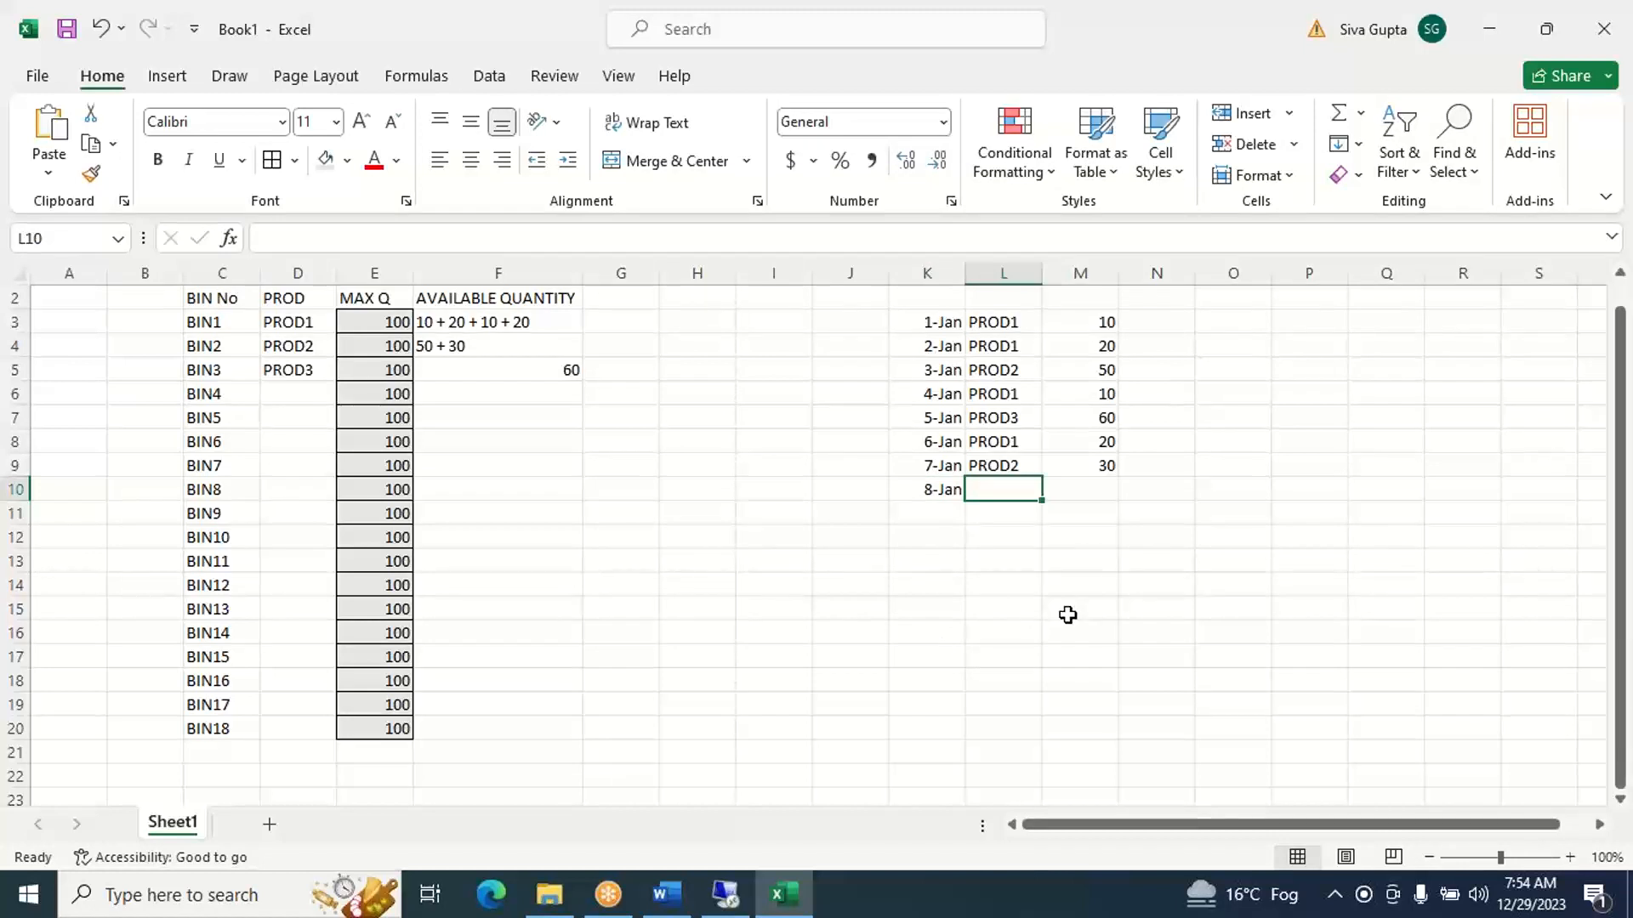
{"action": "type", "text": "PROD"}
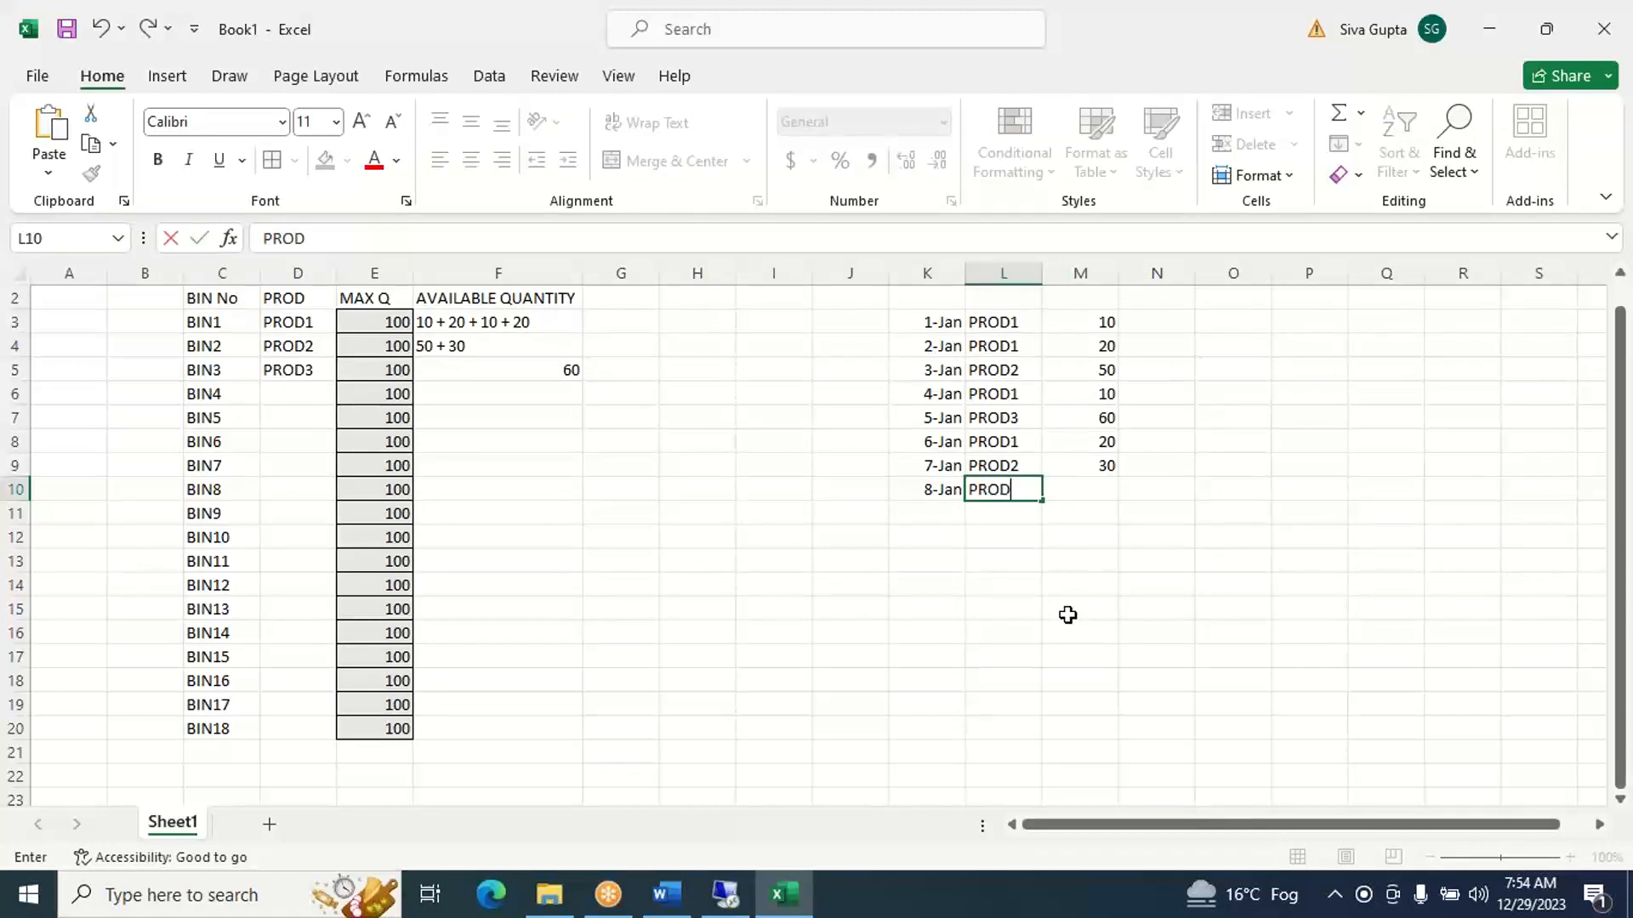
{"action": "type", "text": "4"}
{"action": "key", "text": "Tab"}
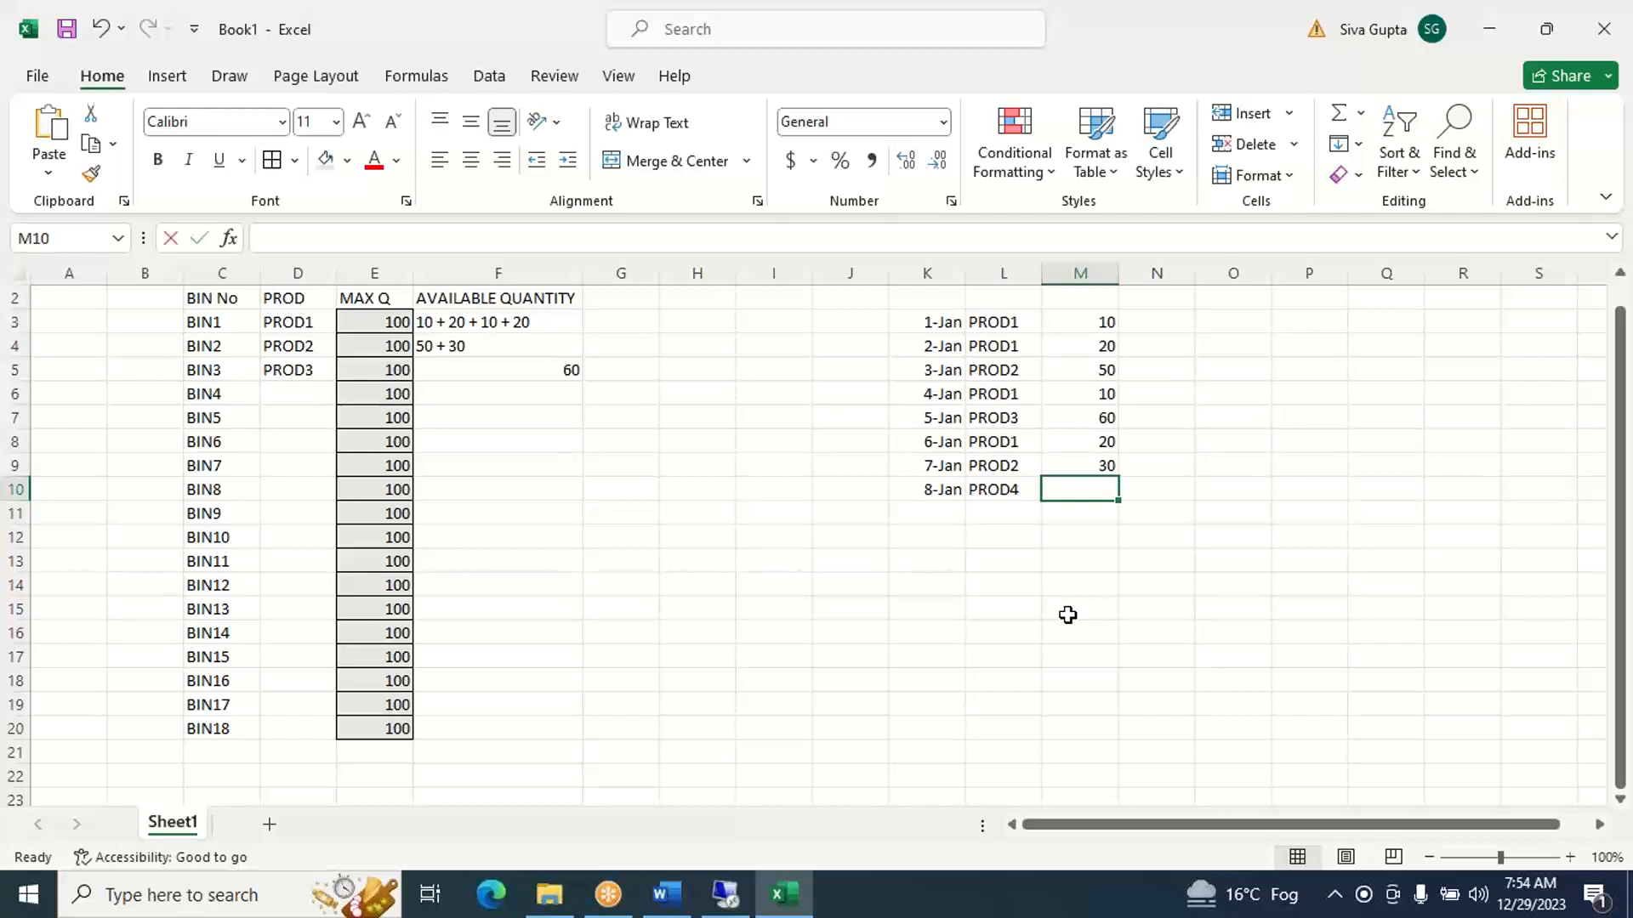
{"action": "type", "text": "90"}
{"action": "key", "text": "Tab"}
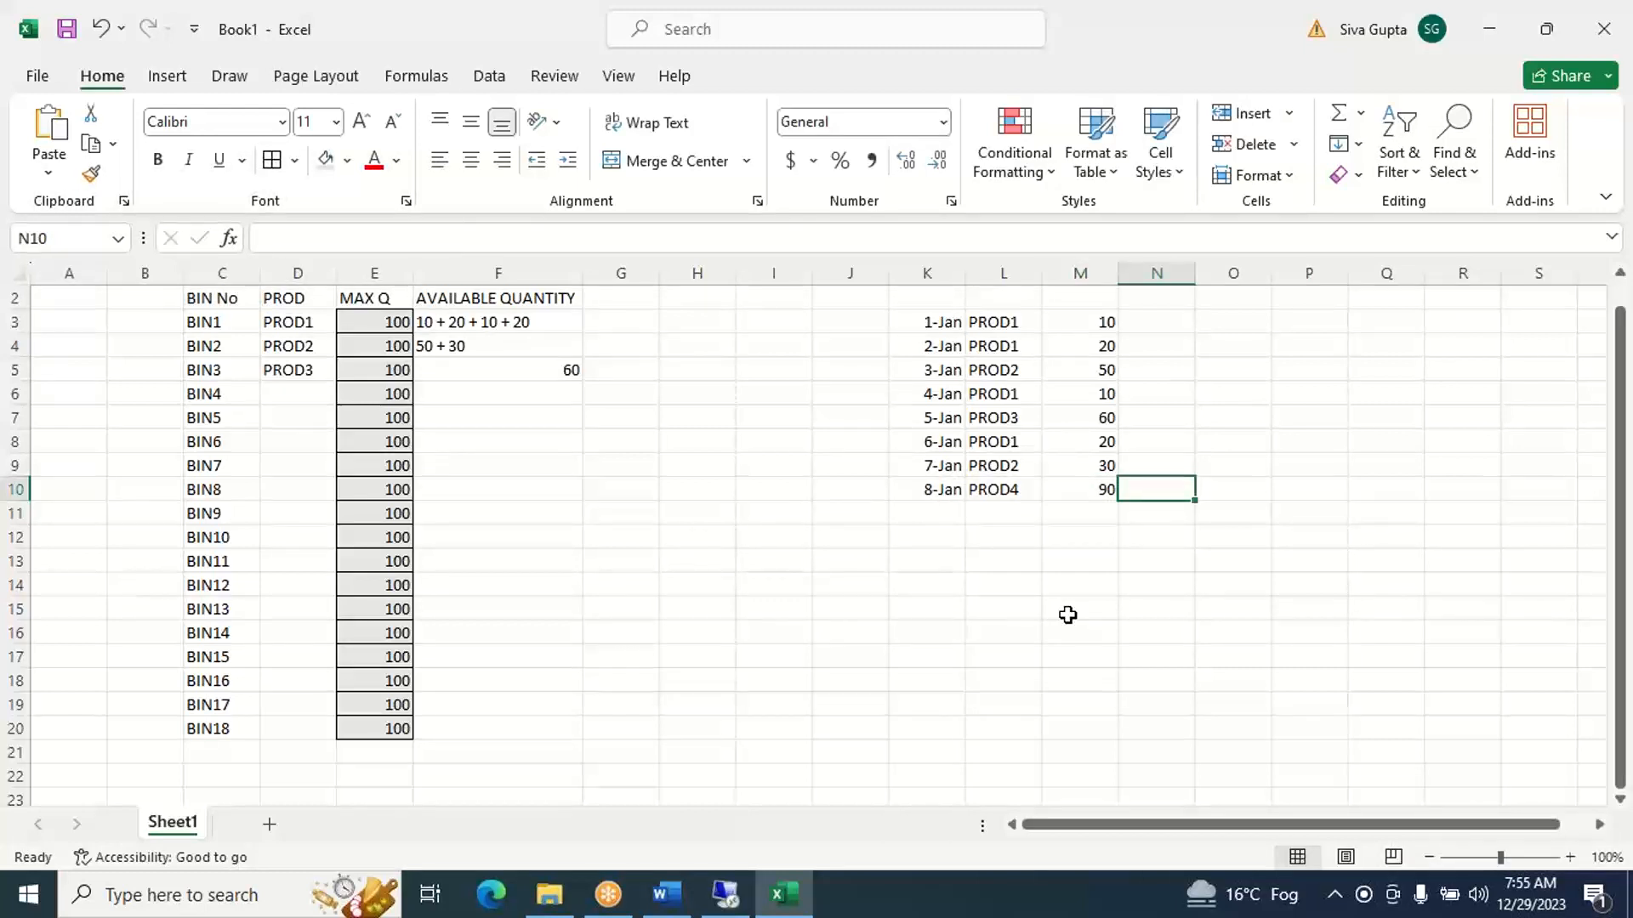
- Put the 8-Jan receipt into empty BIN4 by entering PROD4 in D6 and available quantity 90 in F6
{"action": "key", "text": "Left"}
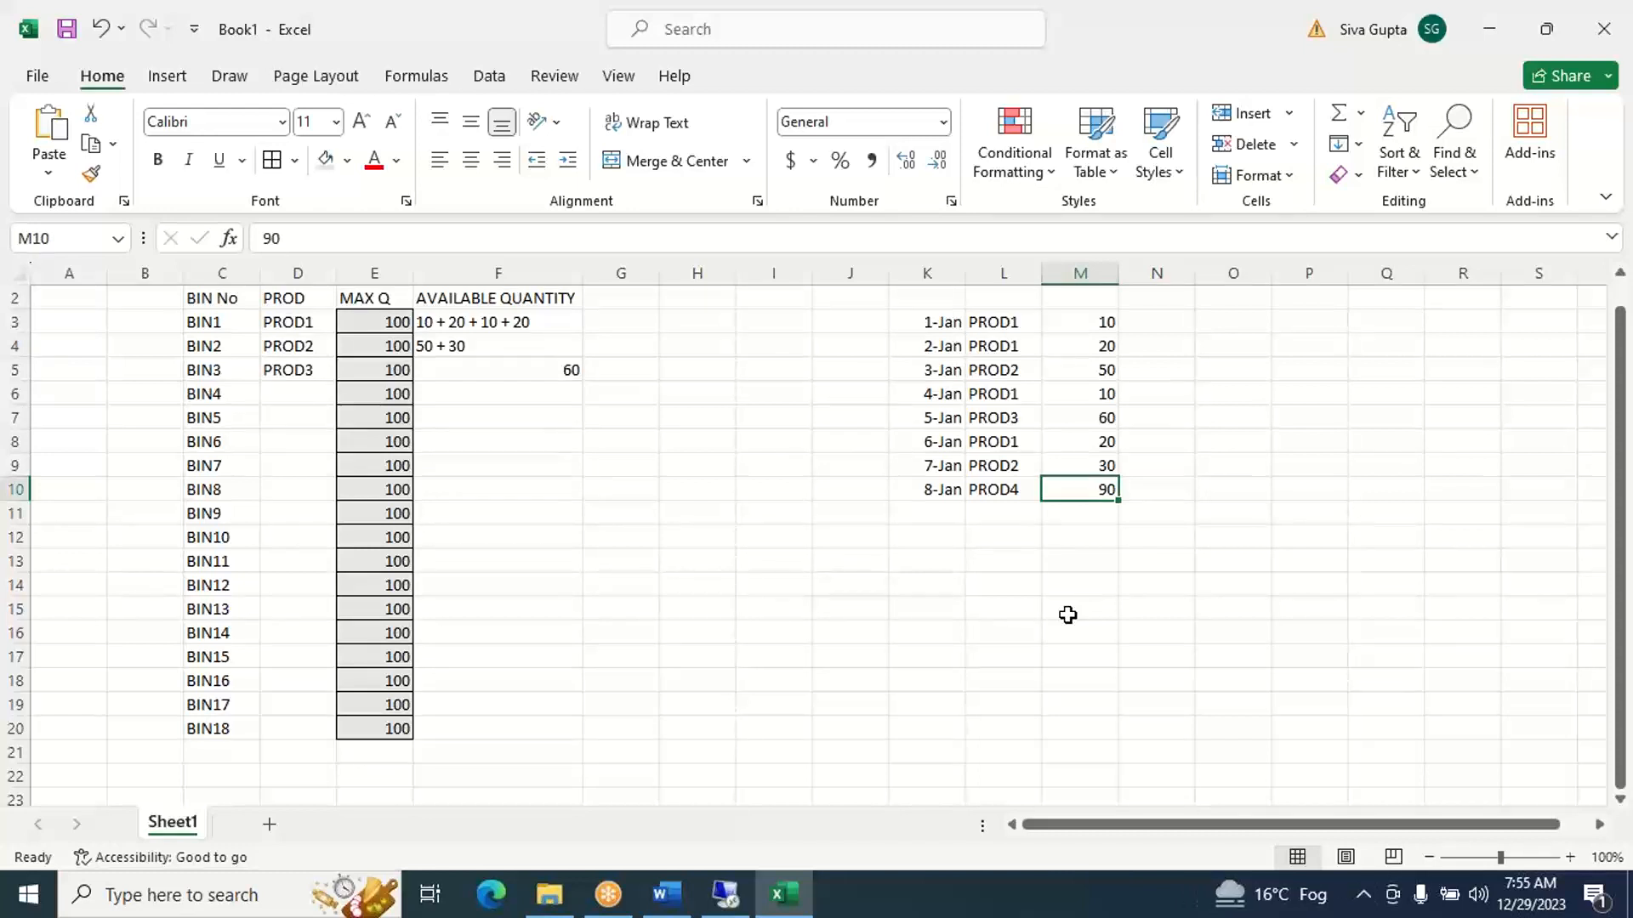
{"action": "left_click", "coordinate": [304, 398]}
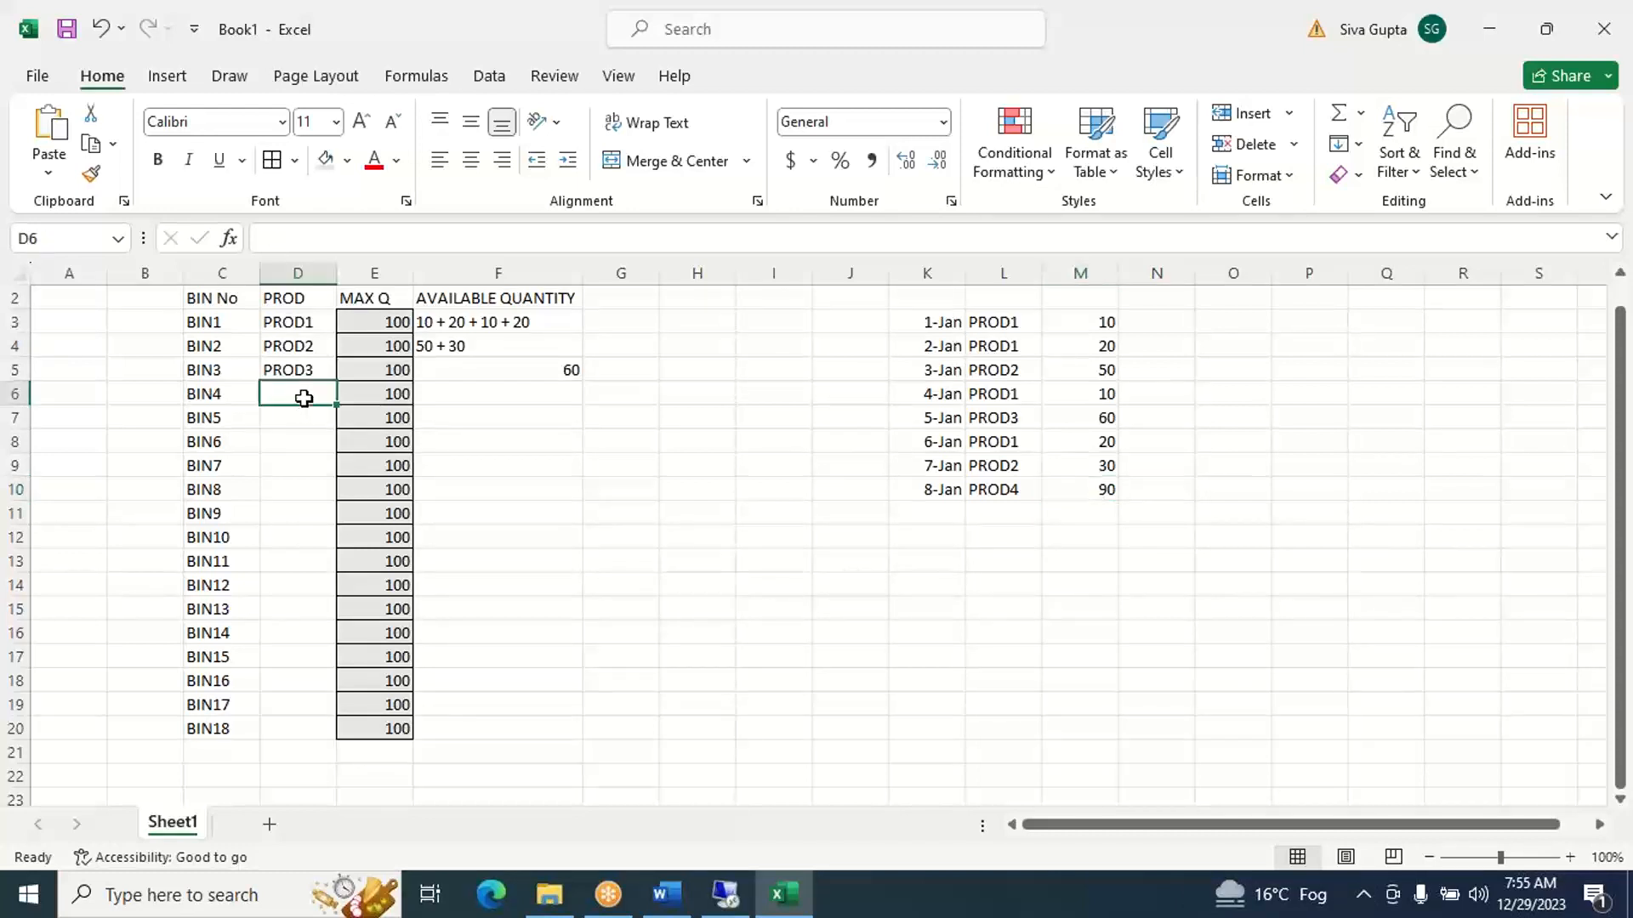
{"action": "type", "text": "PROD"}
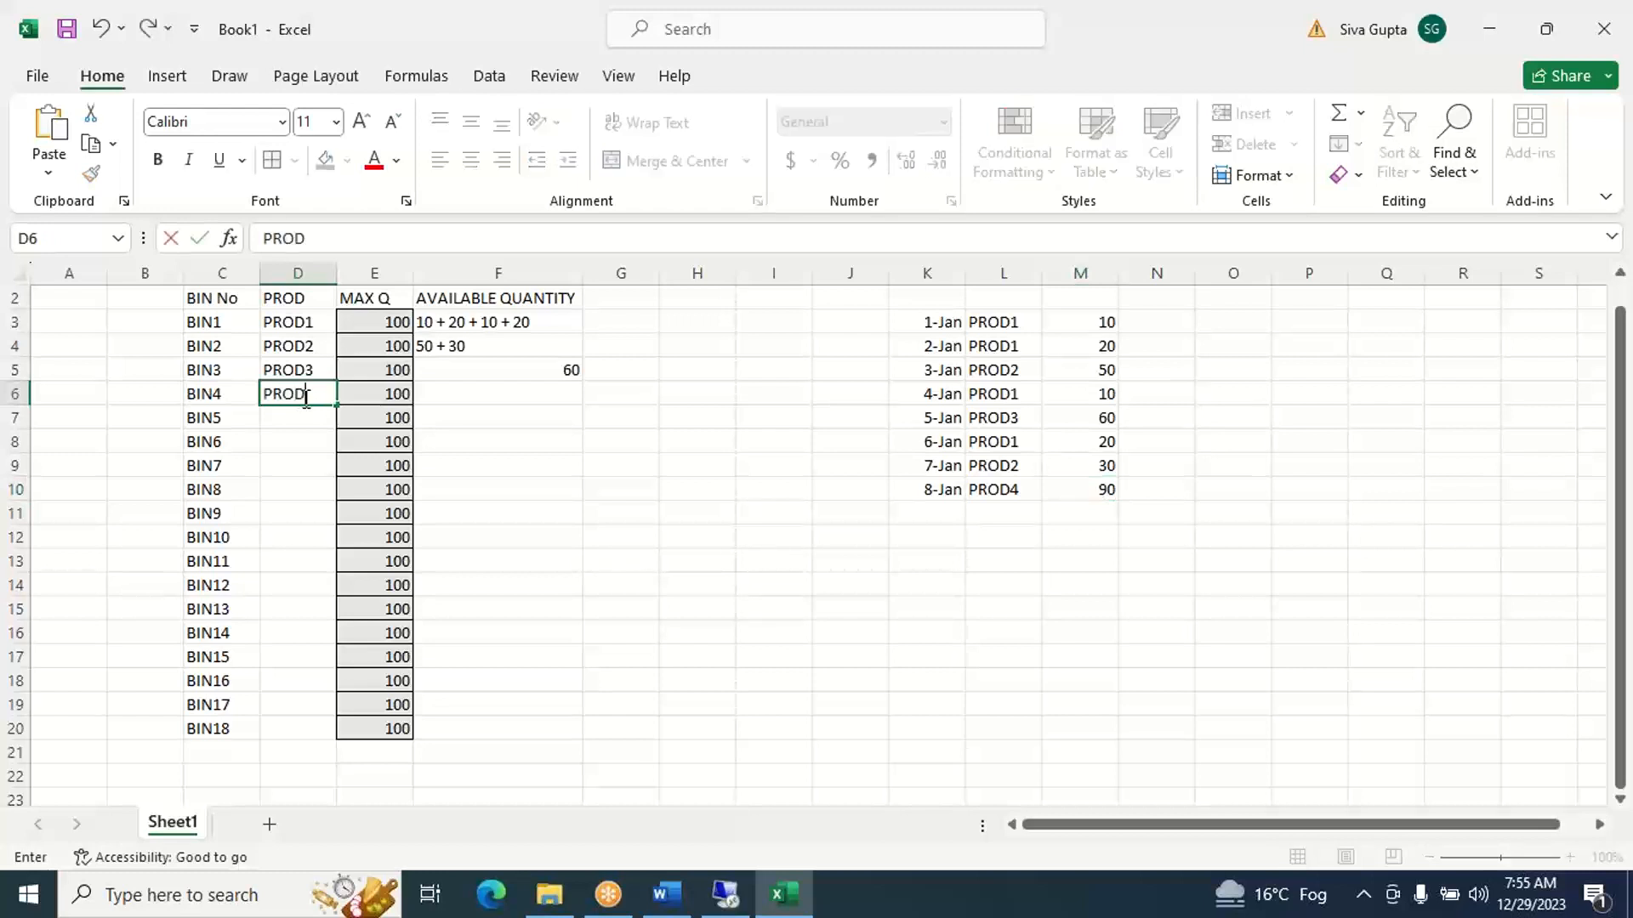
{"action": "type", "text": "4"}
{"action": "key", "text": "Tab"}
{"action": "key", "text": "Tab"}
{"action": "type", "text": "90"}
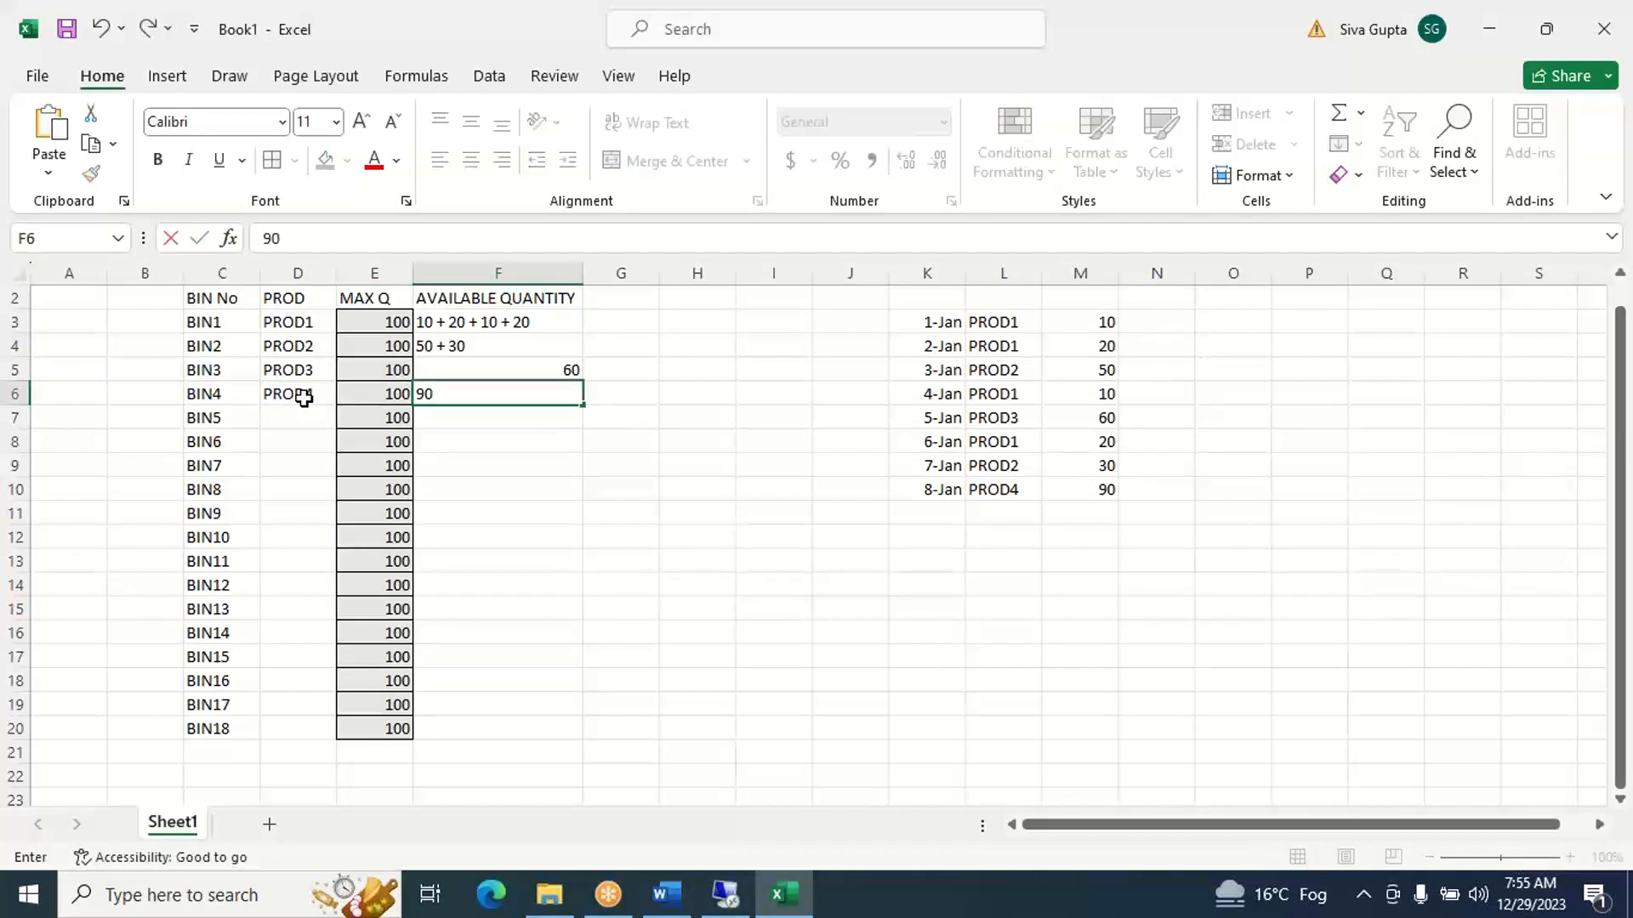
{"action": "key", "text": "Tab"}
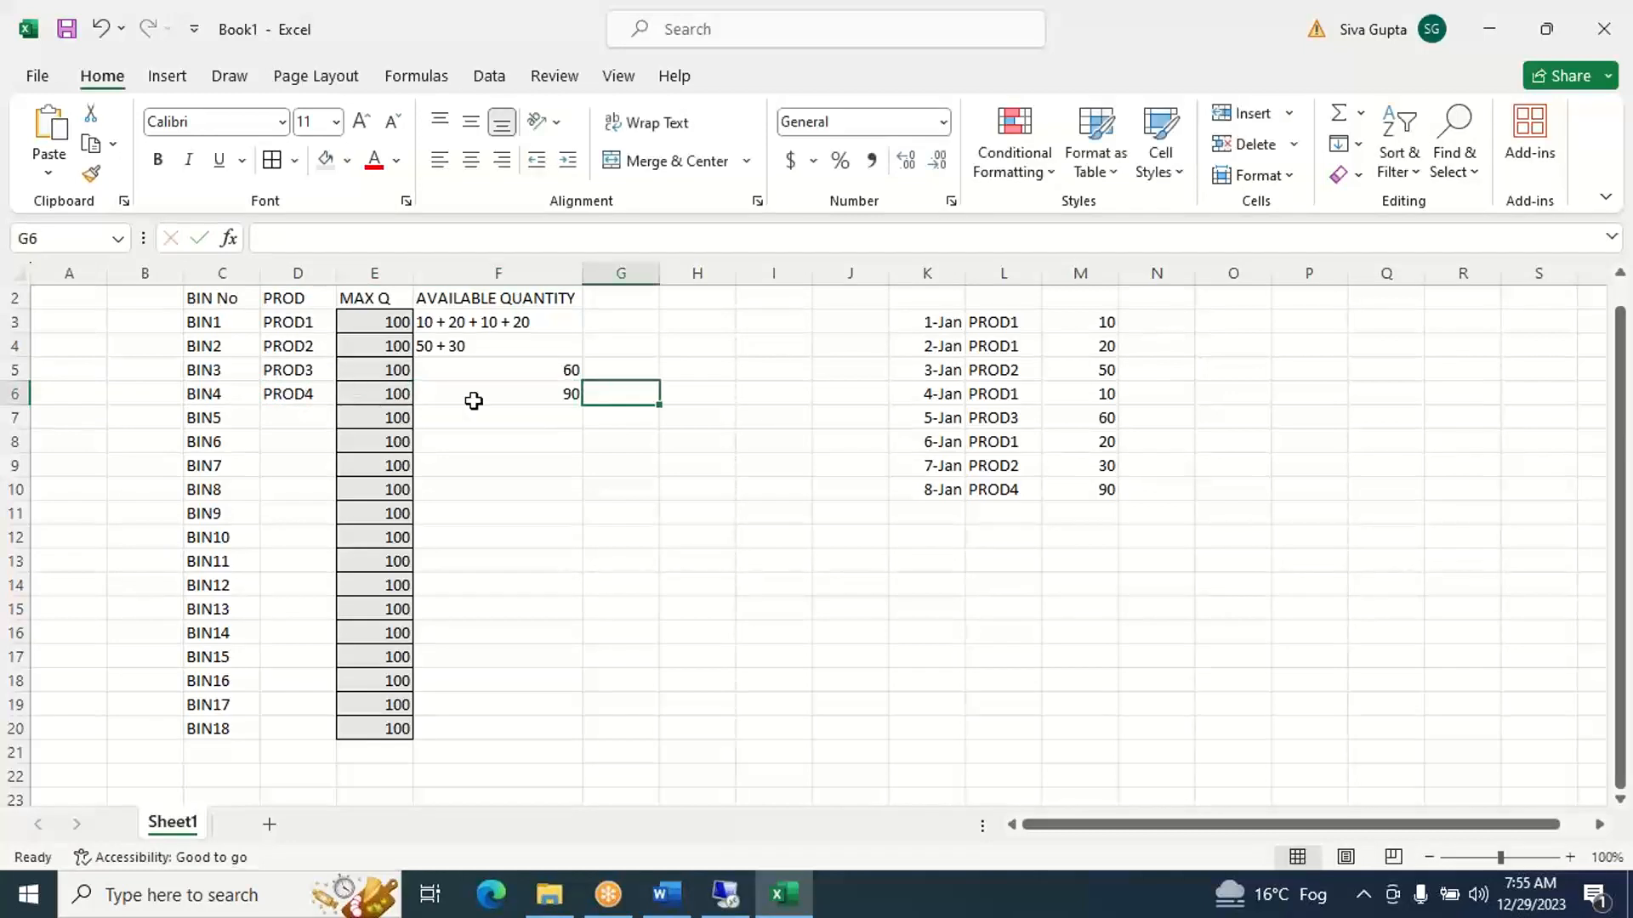
{"action": "left_click", "coordinate": [935, 518]}
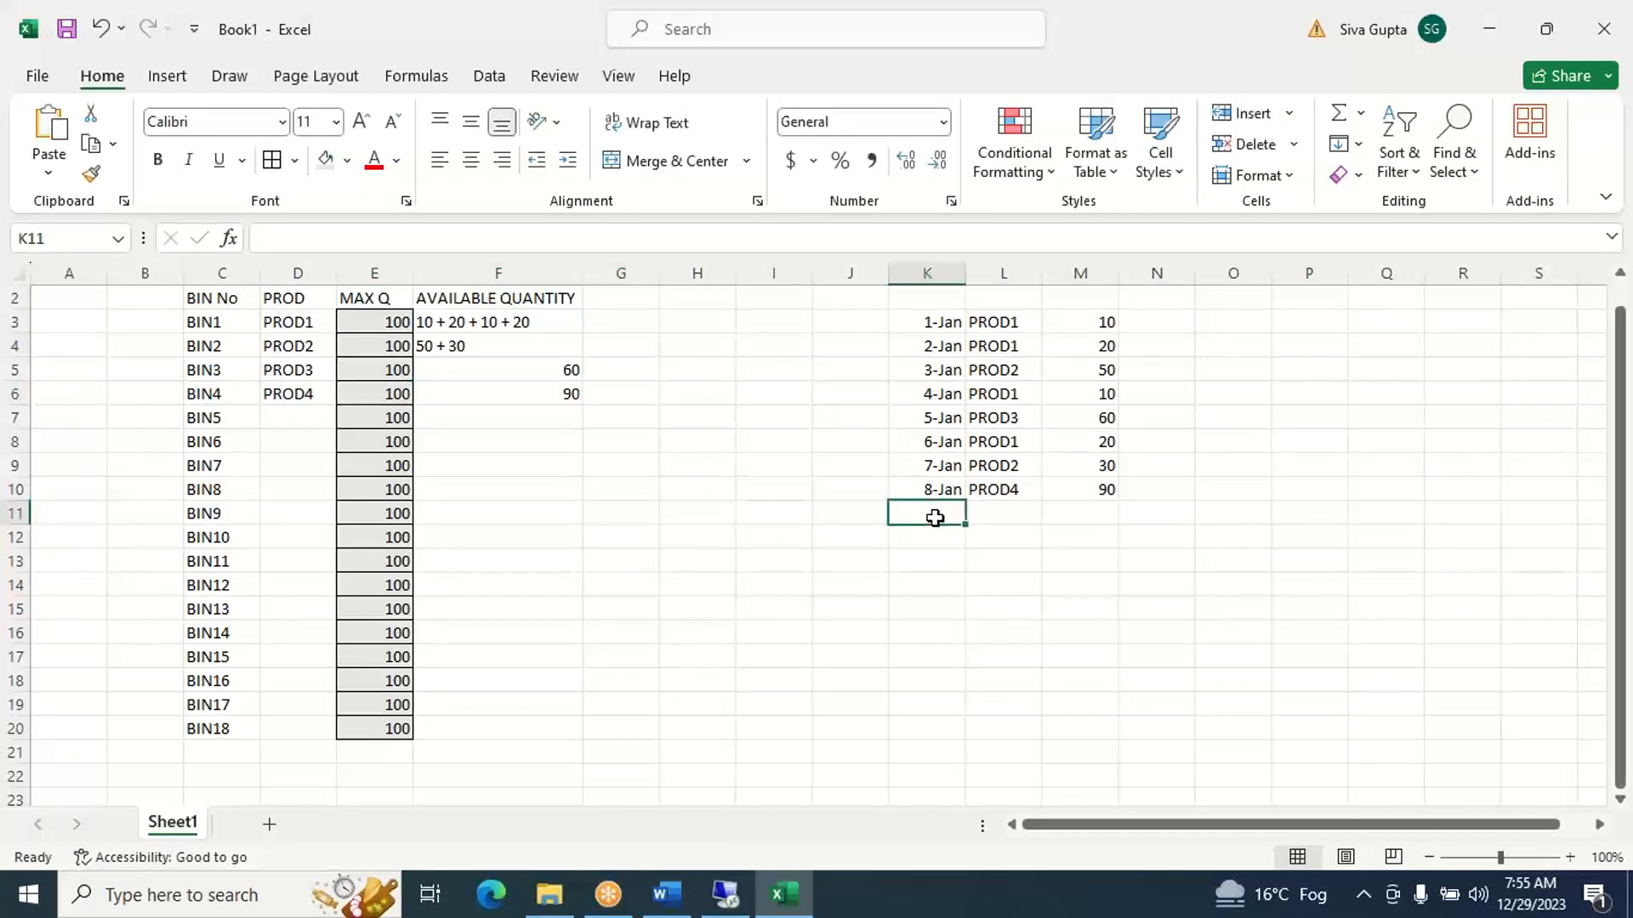
{"action": "type", "text": "PROD"}
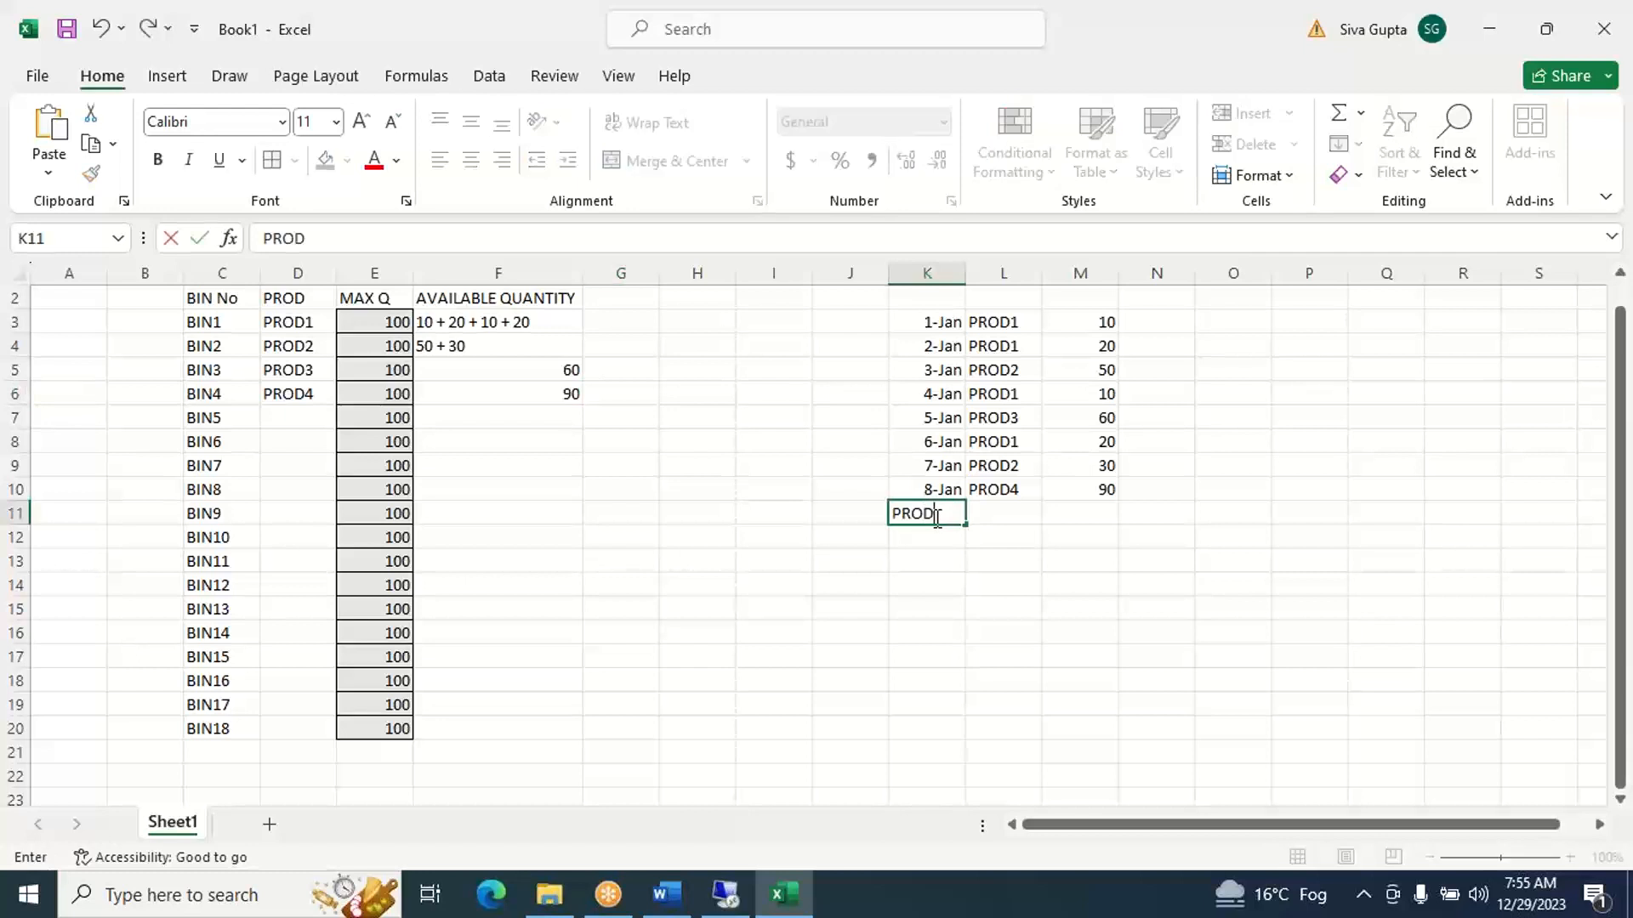
{"action": "key", "text": "BackSpace"}
{"action": "key", "text": "BackSpace"}
{"action": "key", "text": "BackSpace"}
{"action": "key", "text": "BackSpace"}
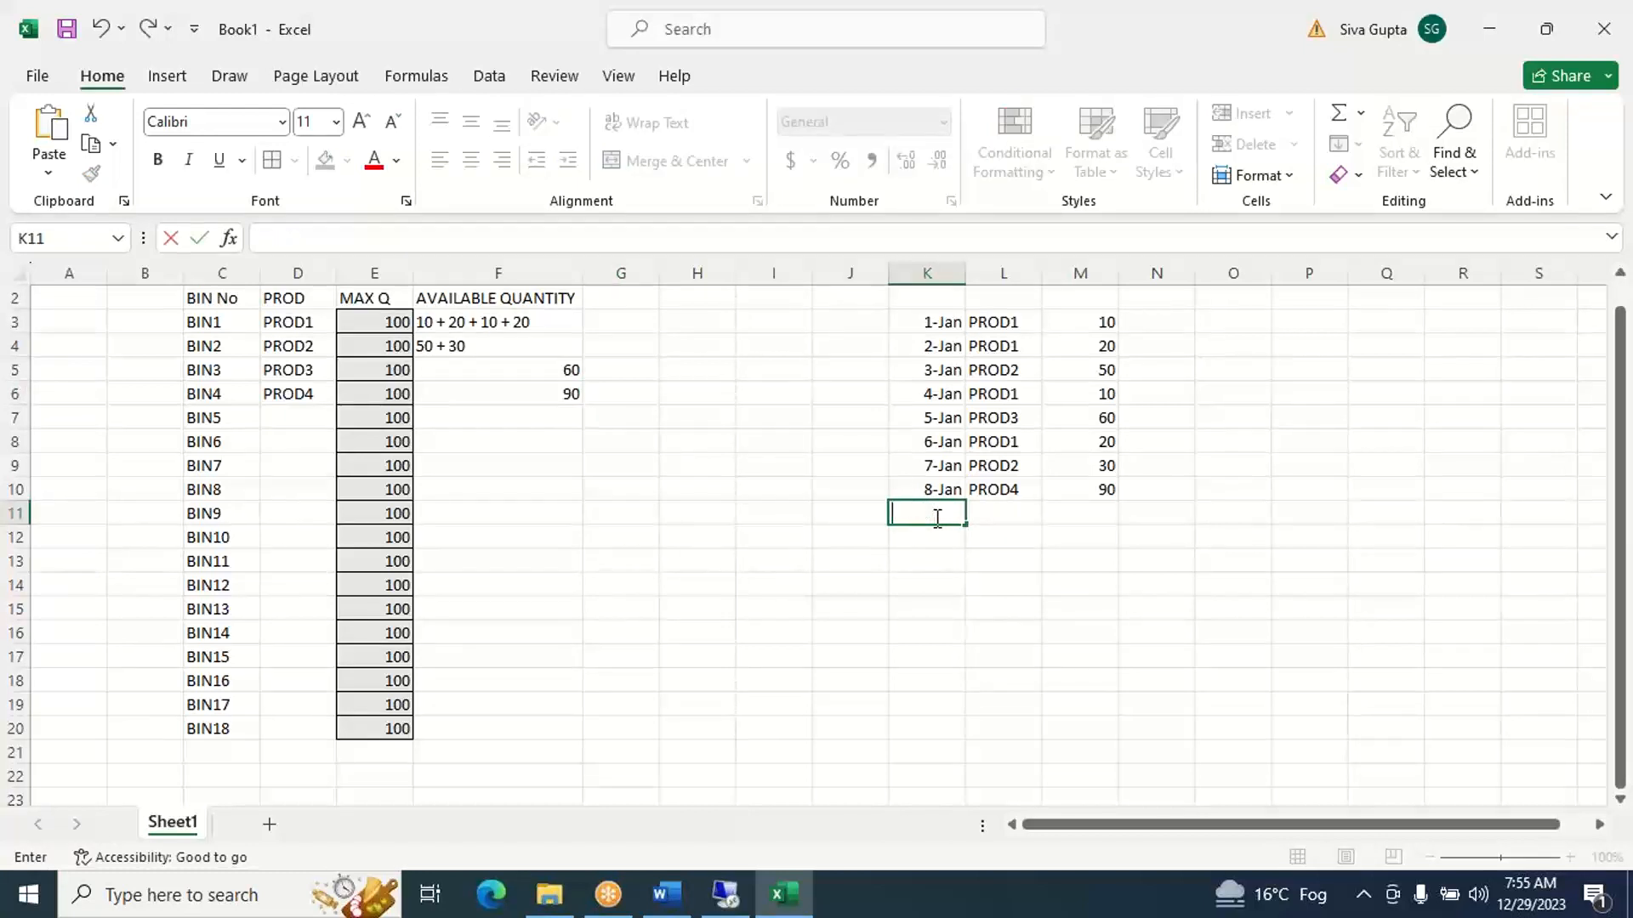
- Add a ninth receipt in row 11 with date 9-Jan in K11, product PROD2 in L11 and quantity 100 in M11
{"action": "type", "text": "JAN9"}
{"action": "key", "text": "Tab"}
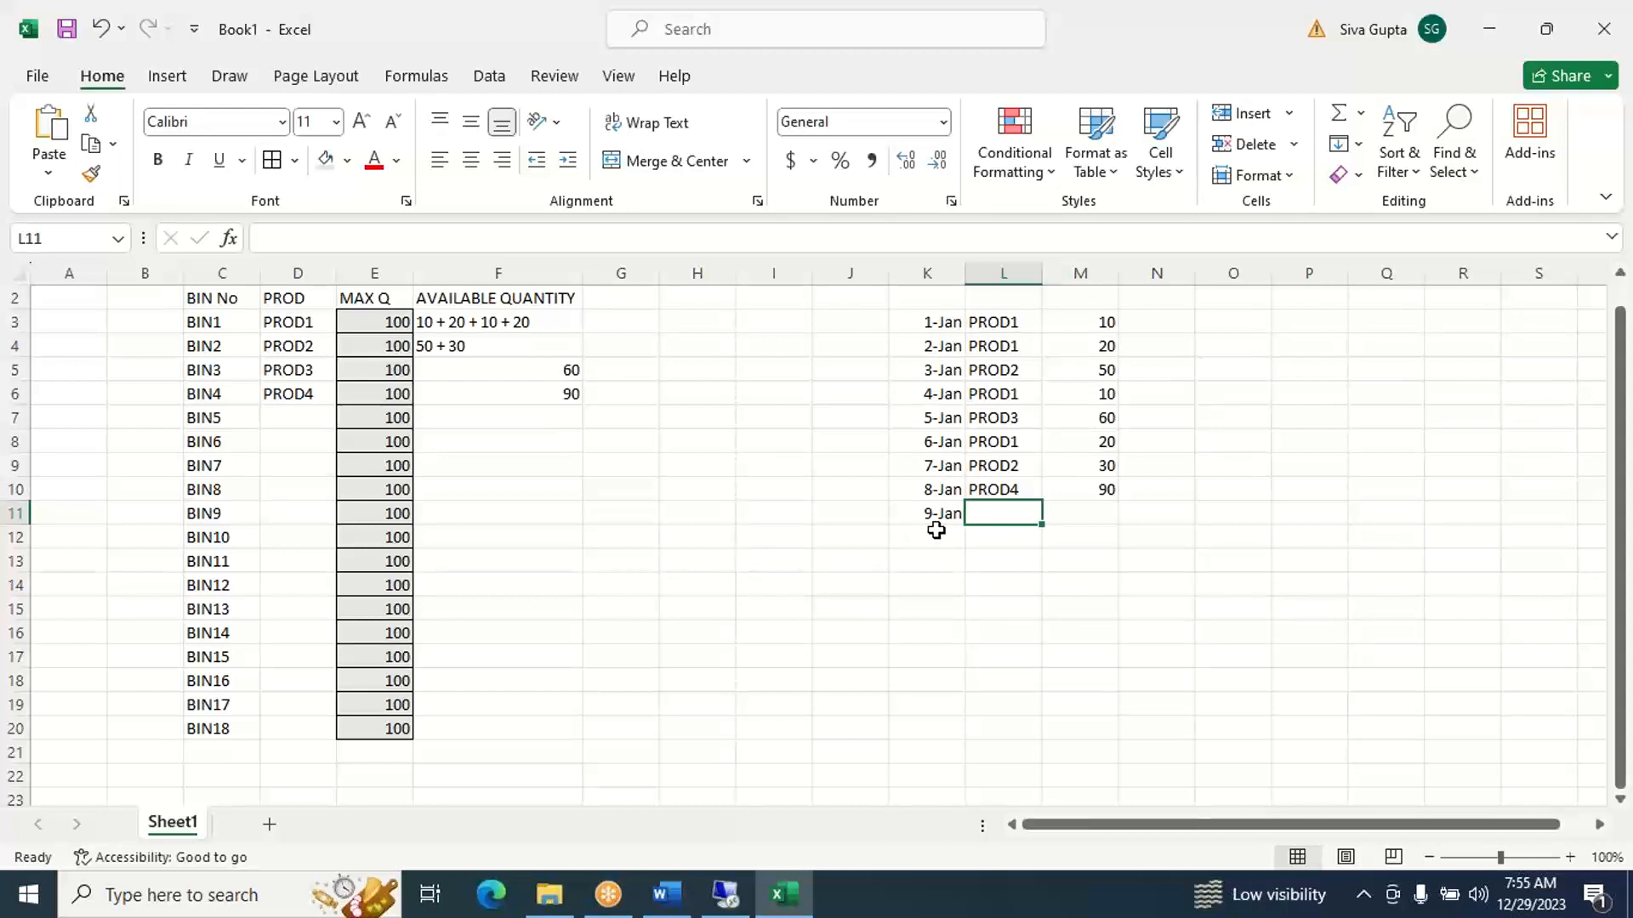
{"action": "type", "text": "PR"}
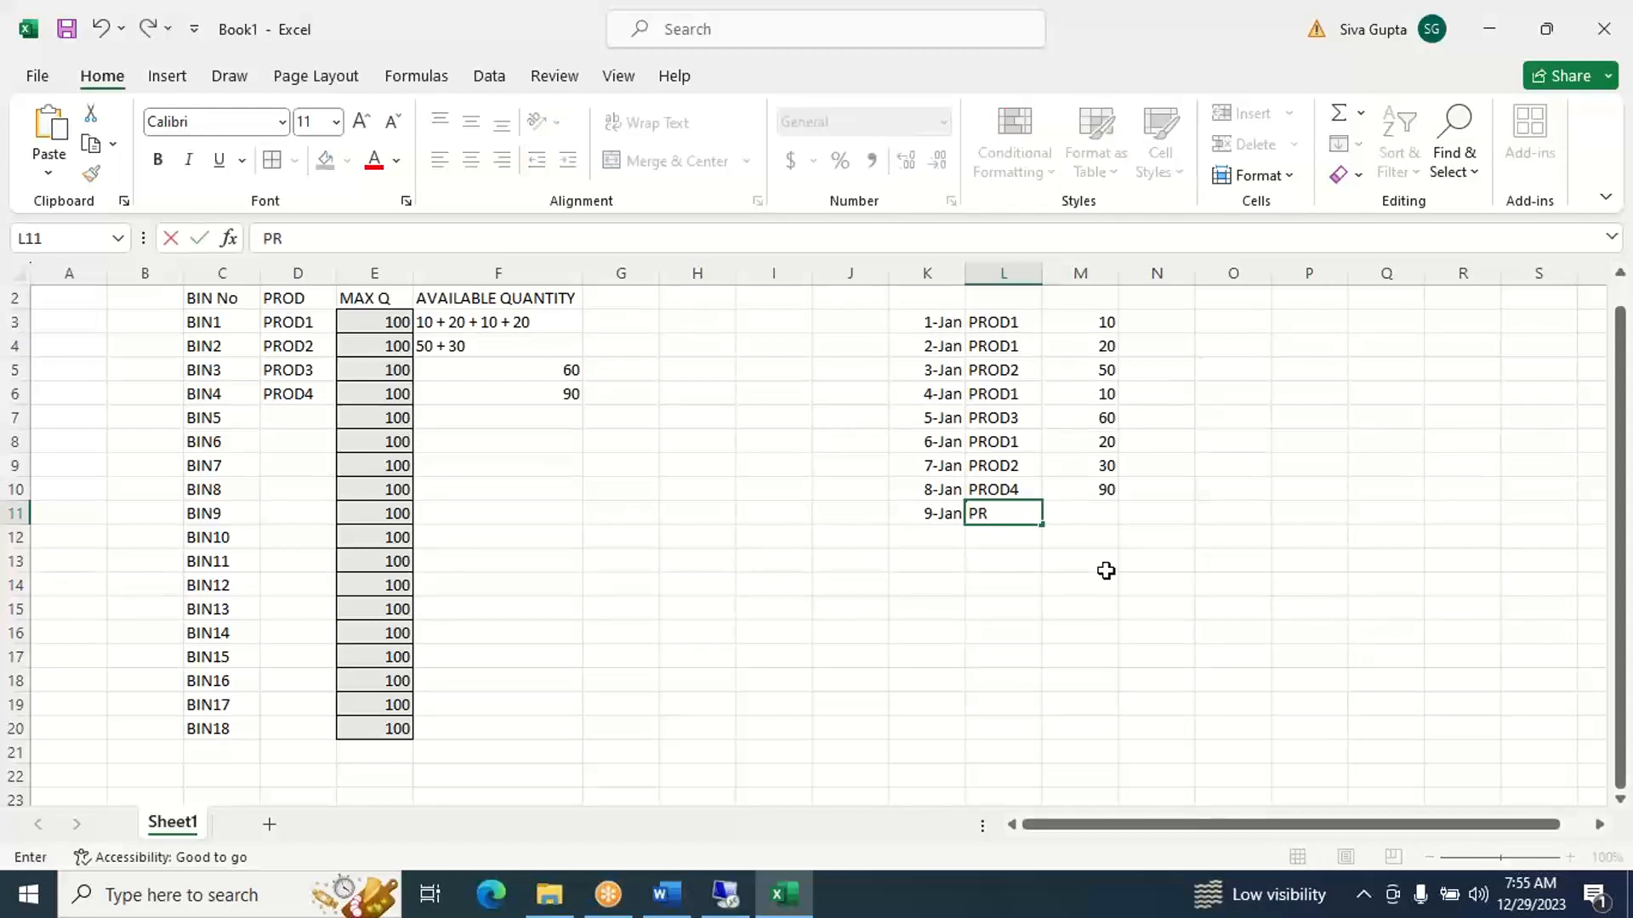
{"action": "type", "text": "OD2"}
{"action": "key", "text": "Tab"}
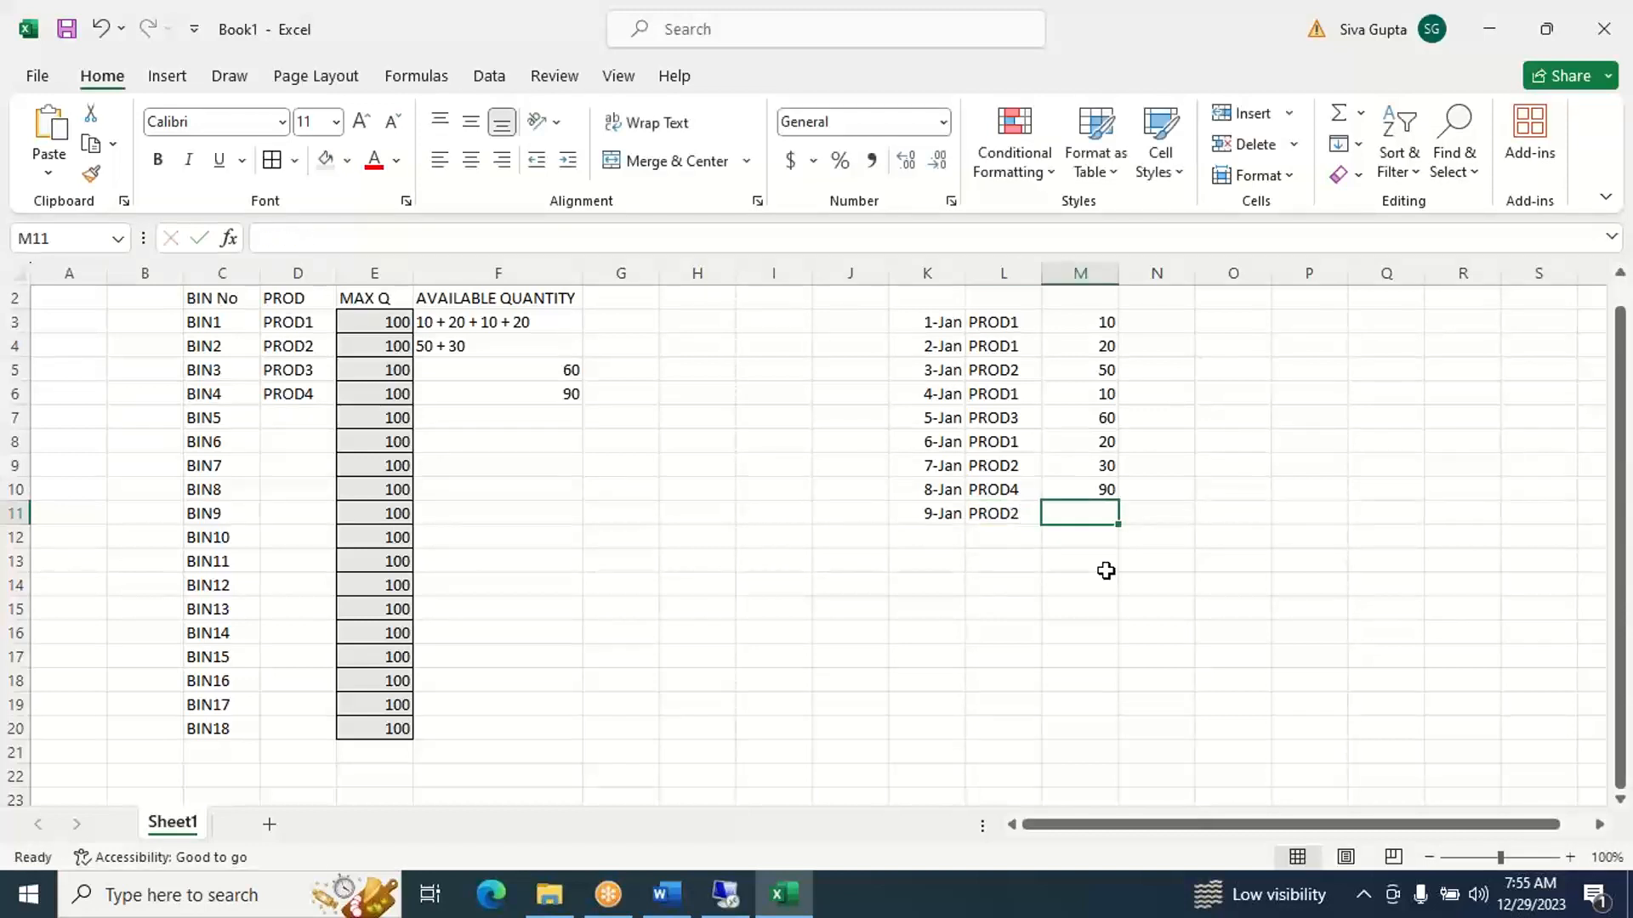
{"action": "type", "text": "100"}
{"action": "key", "text": "Tab"}
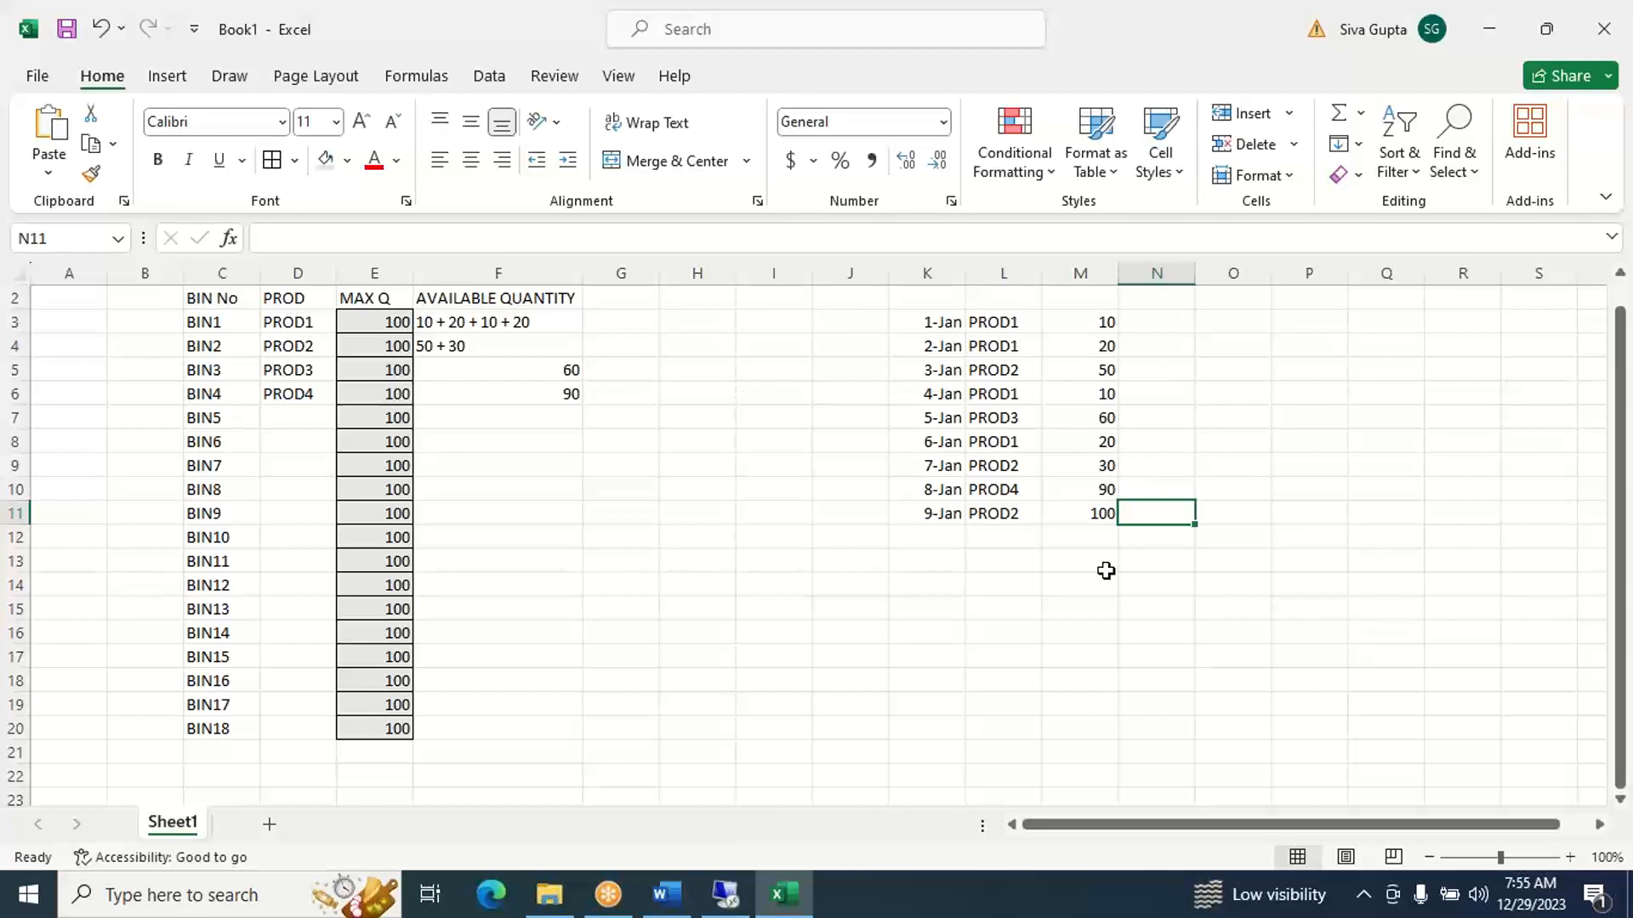
{"action": "key", "text": "Right"}
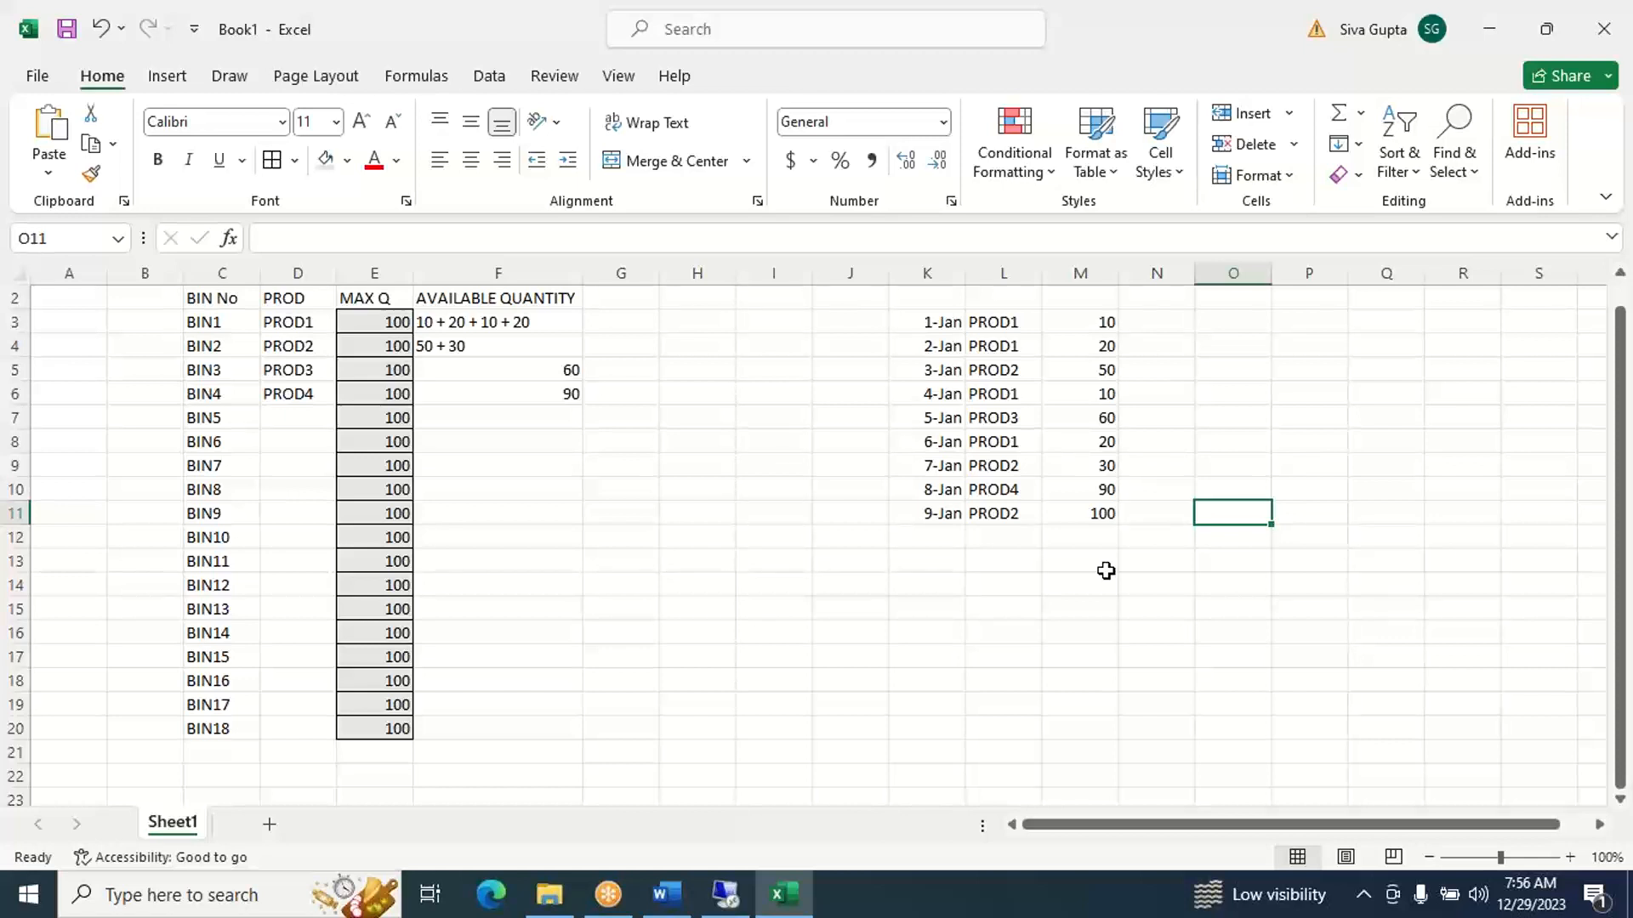
- Compare the 9-Jan receipt's product and quantity with BIN2's product, maximum quantity and available quantity in row 4
{"action": "left_click", "coordinate": [1098, 517]}
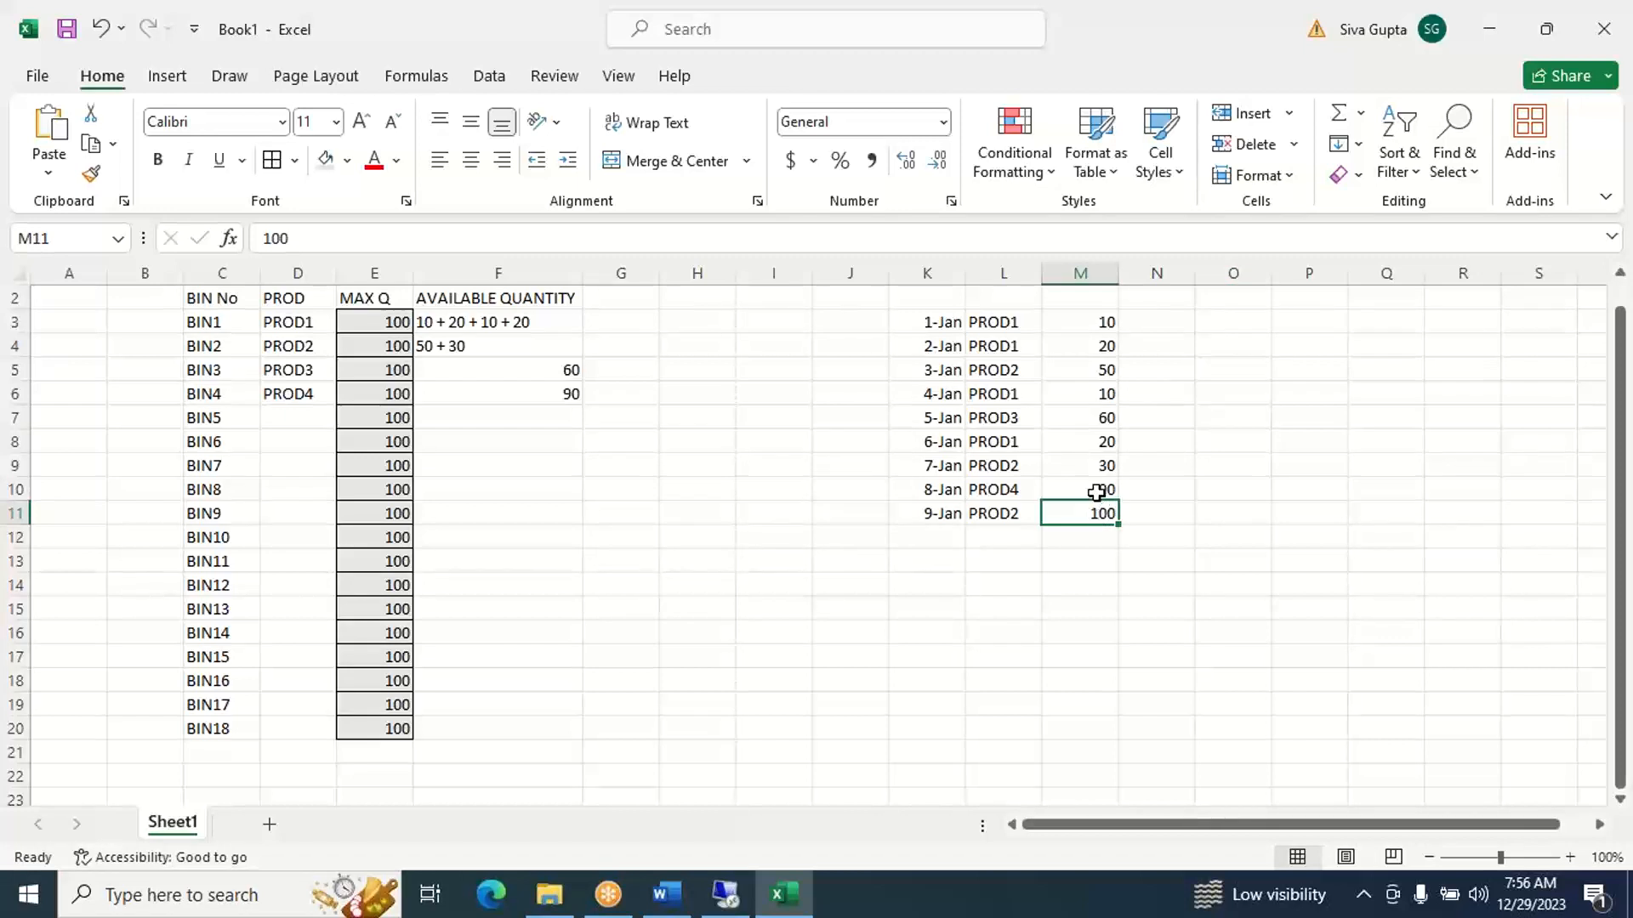
{"action": "left_click", "coordinate": [1012, 517]}
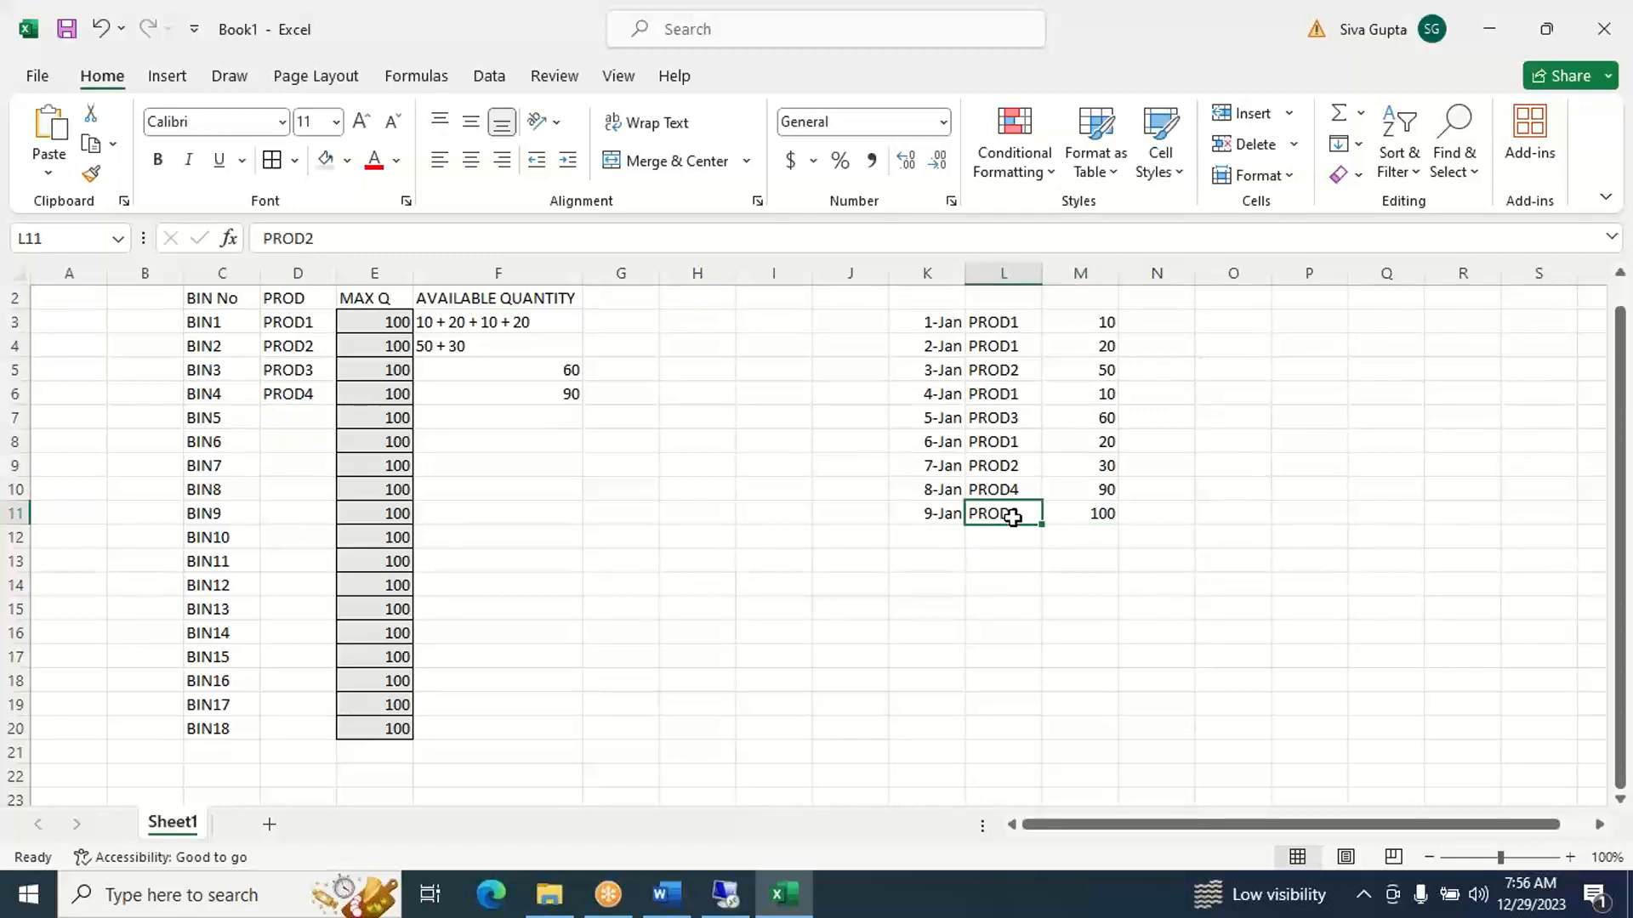
{"action": "left_click", "coordinate": [300, 348]}
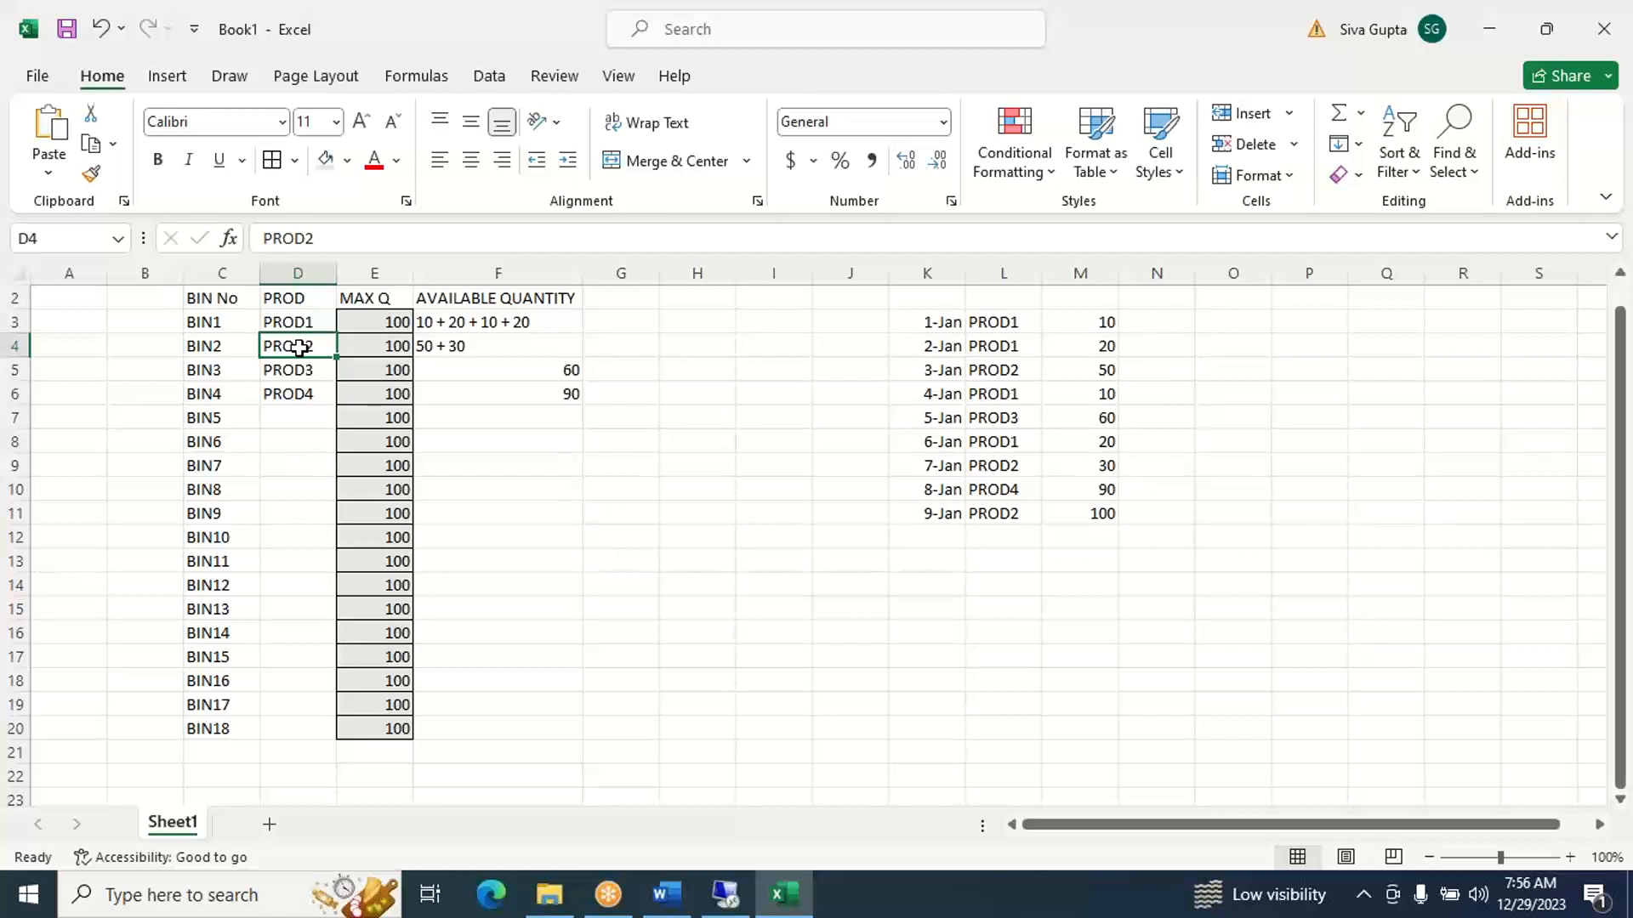
{"action": "key", "text": "Left"}
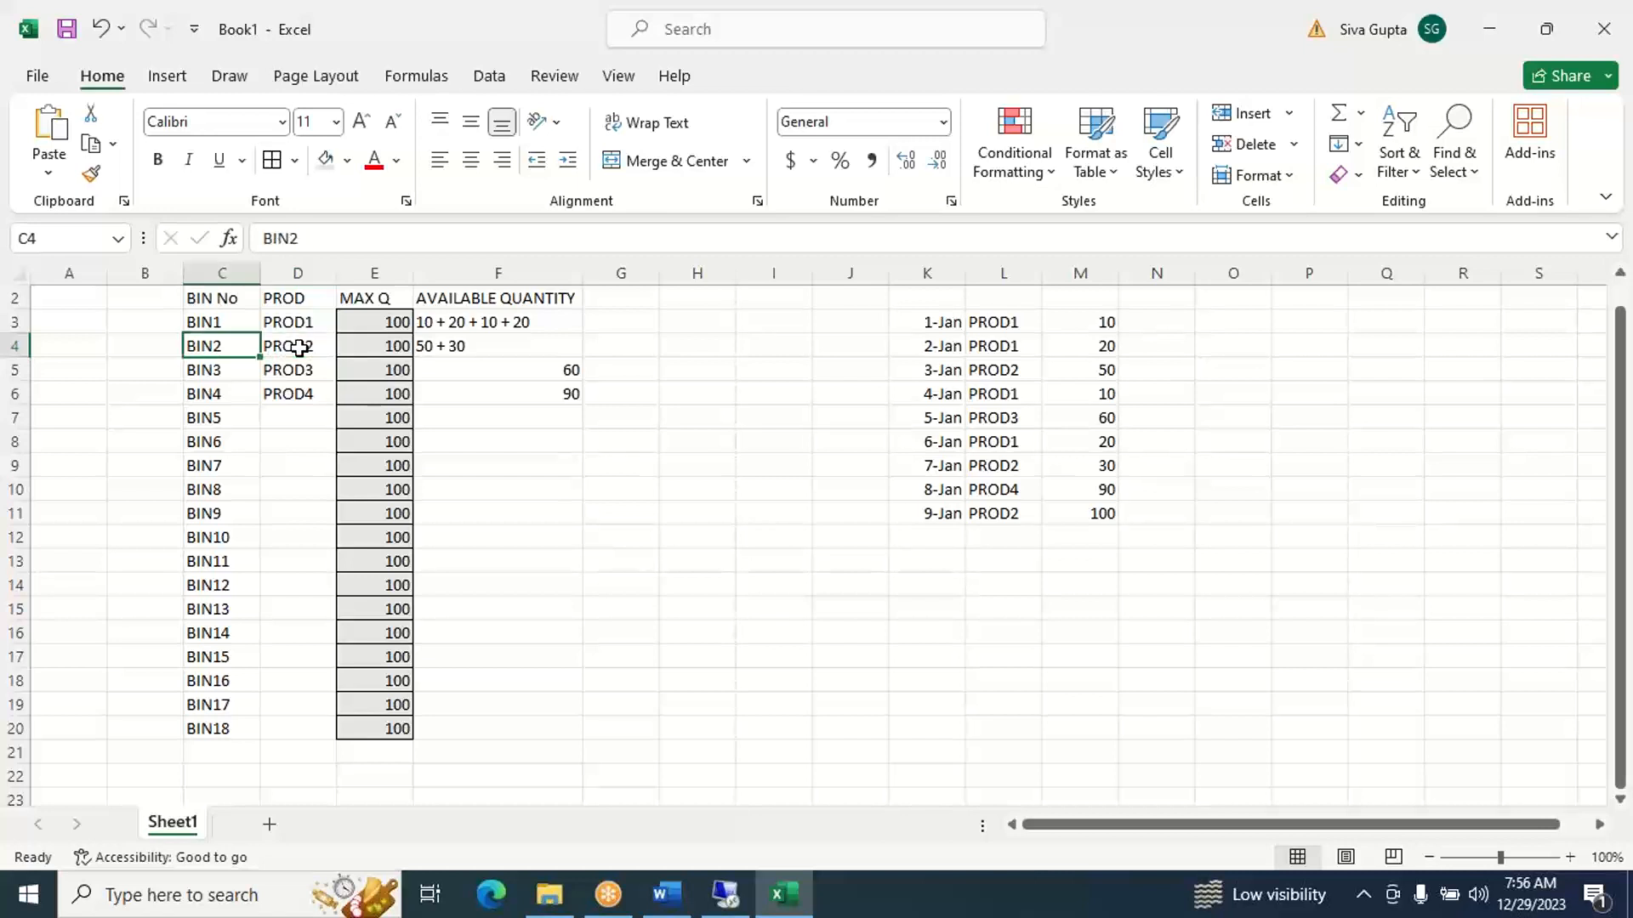
{"action": "left_click", "coordinate": [1083, 518]}
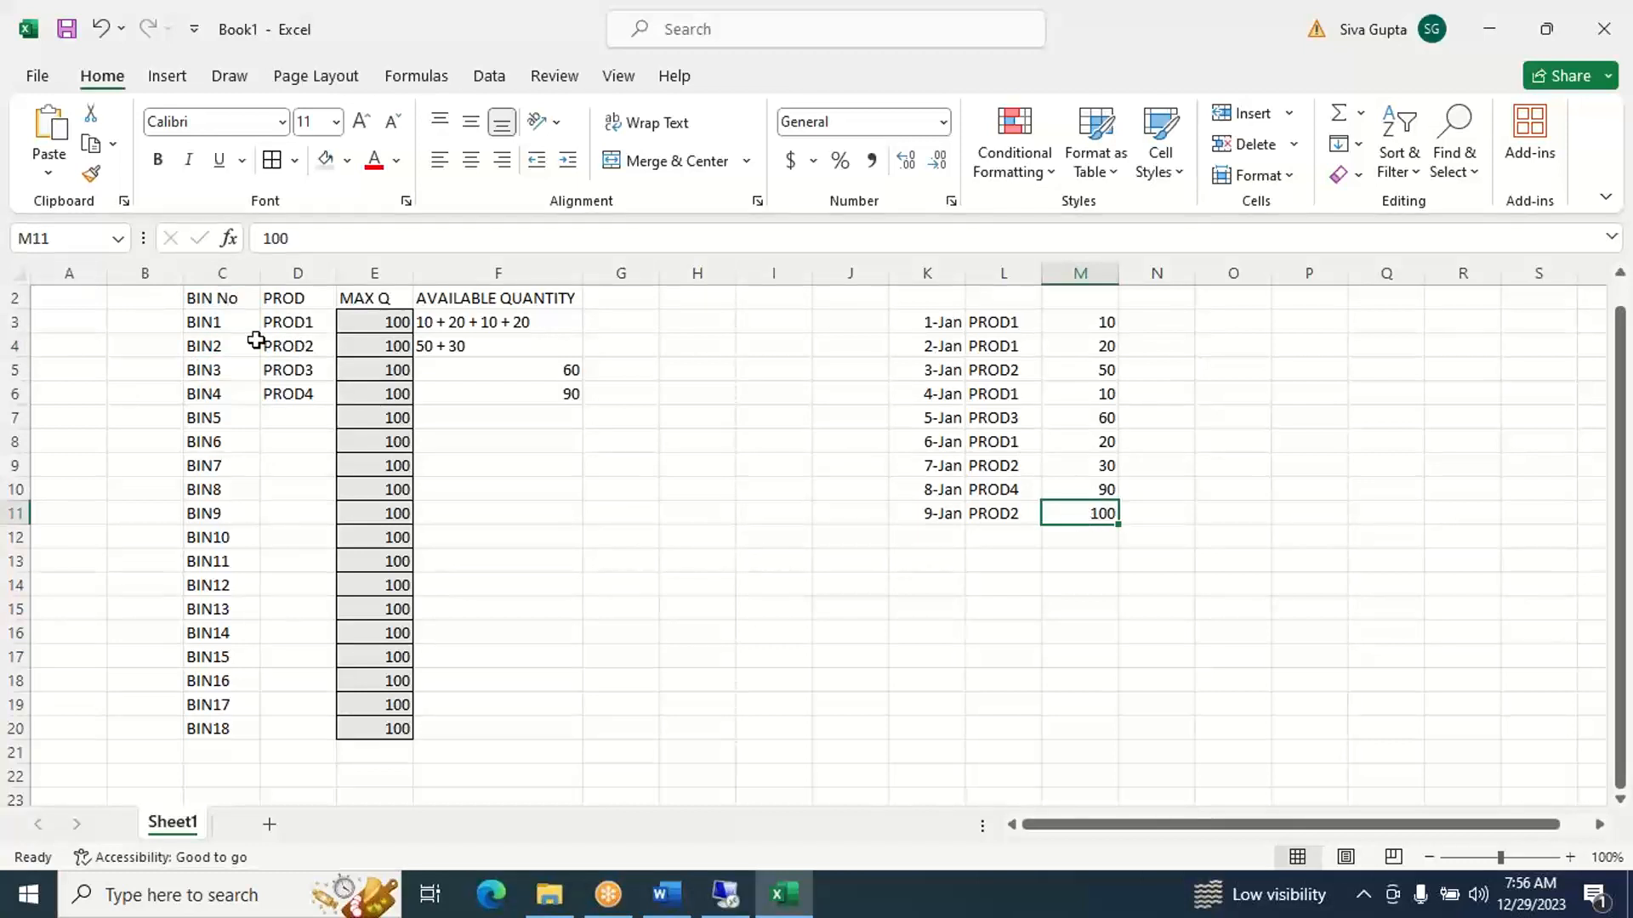
{"action": "left_click", "coordinate": [289, 350]}
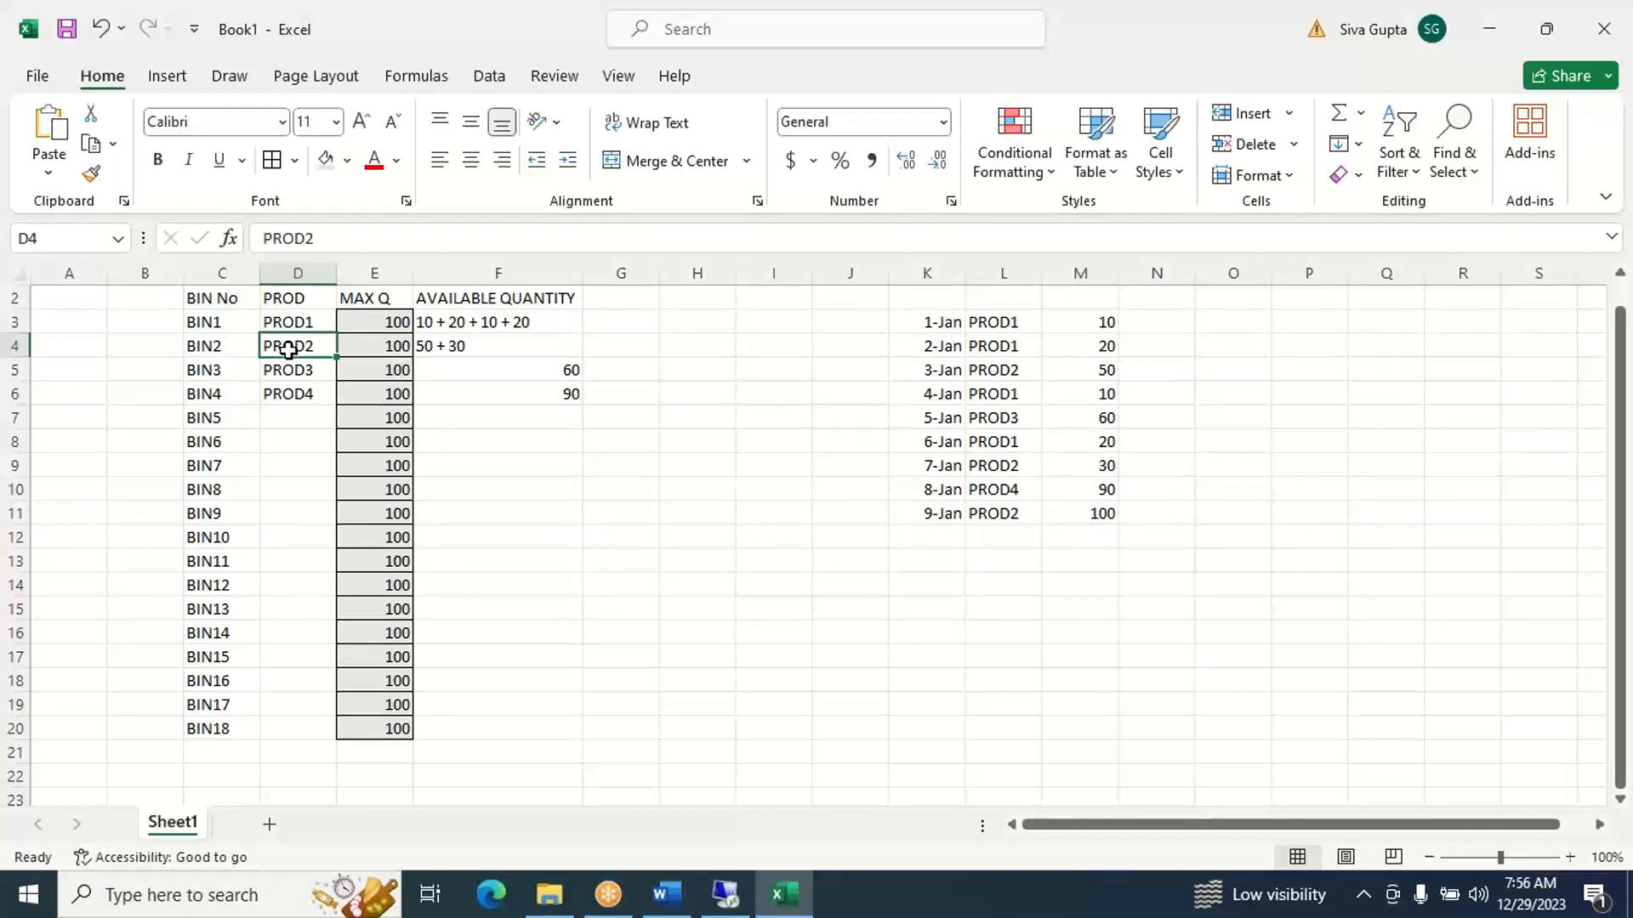
{"action": "key", "text": "Left"}
{"action": "key", "text": "Right"}
{"action": "key", "text": "Right"}
{"action": "key", "text": "Right"}
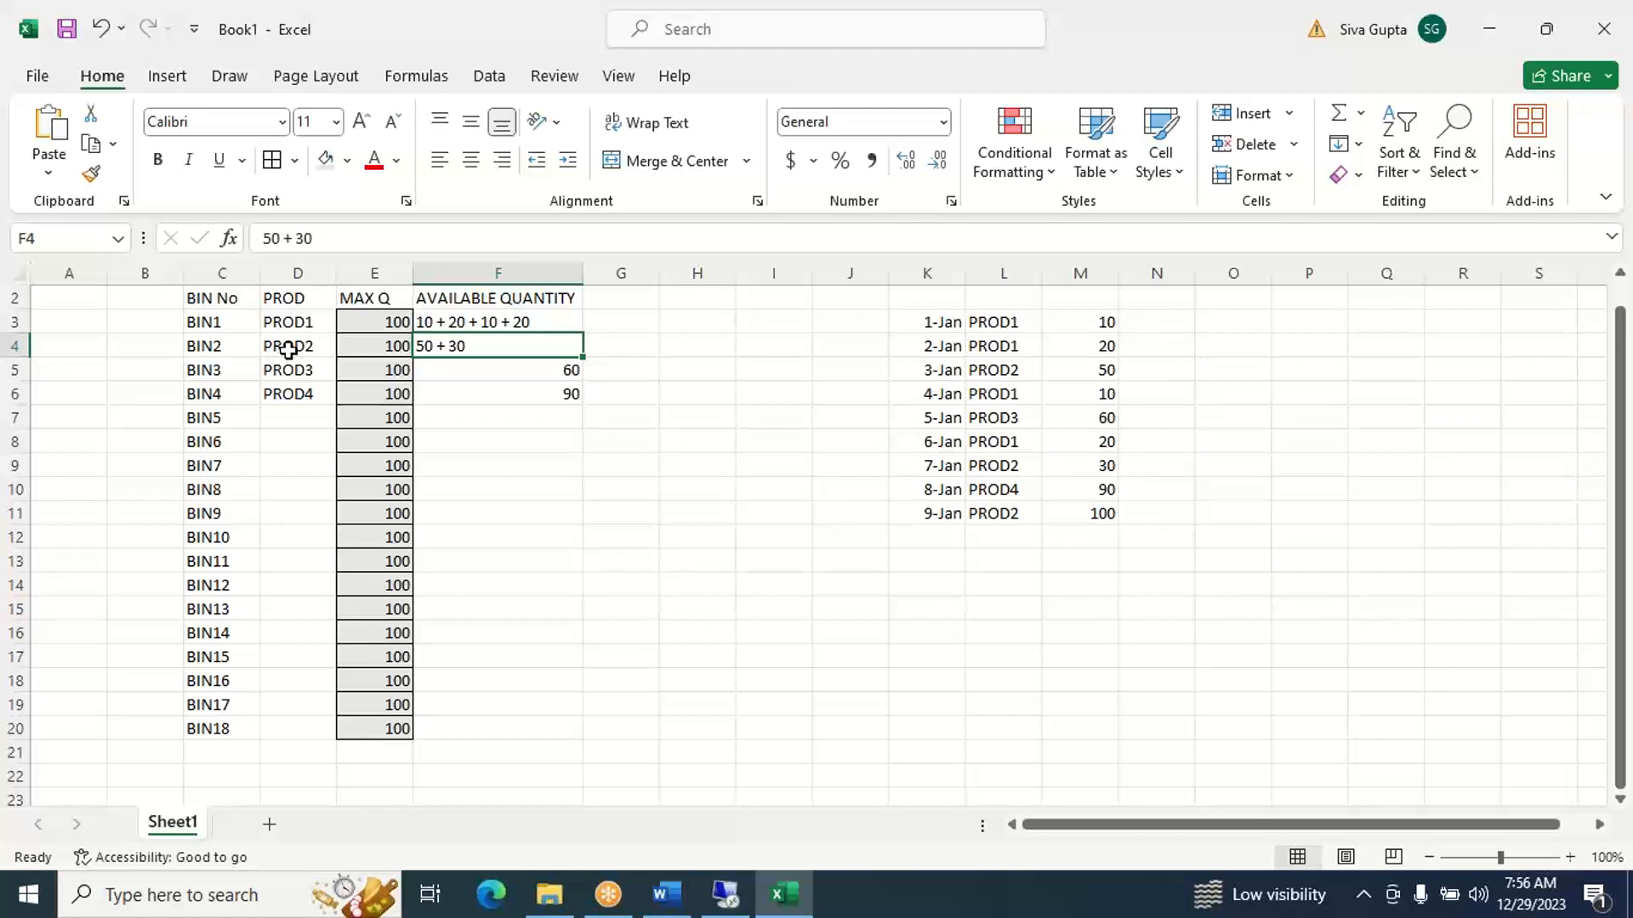
{"action": "key", "text": "Left"}
{"action": "key", "text": "Left"}
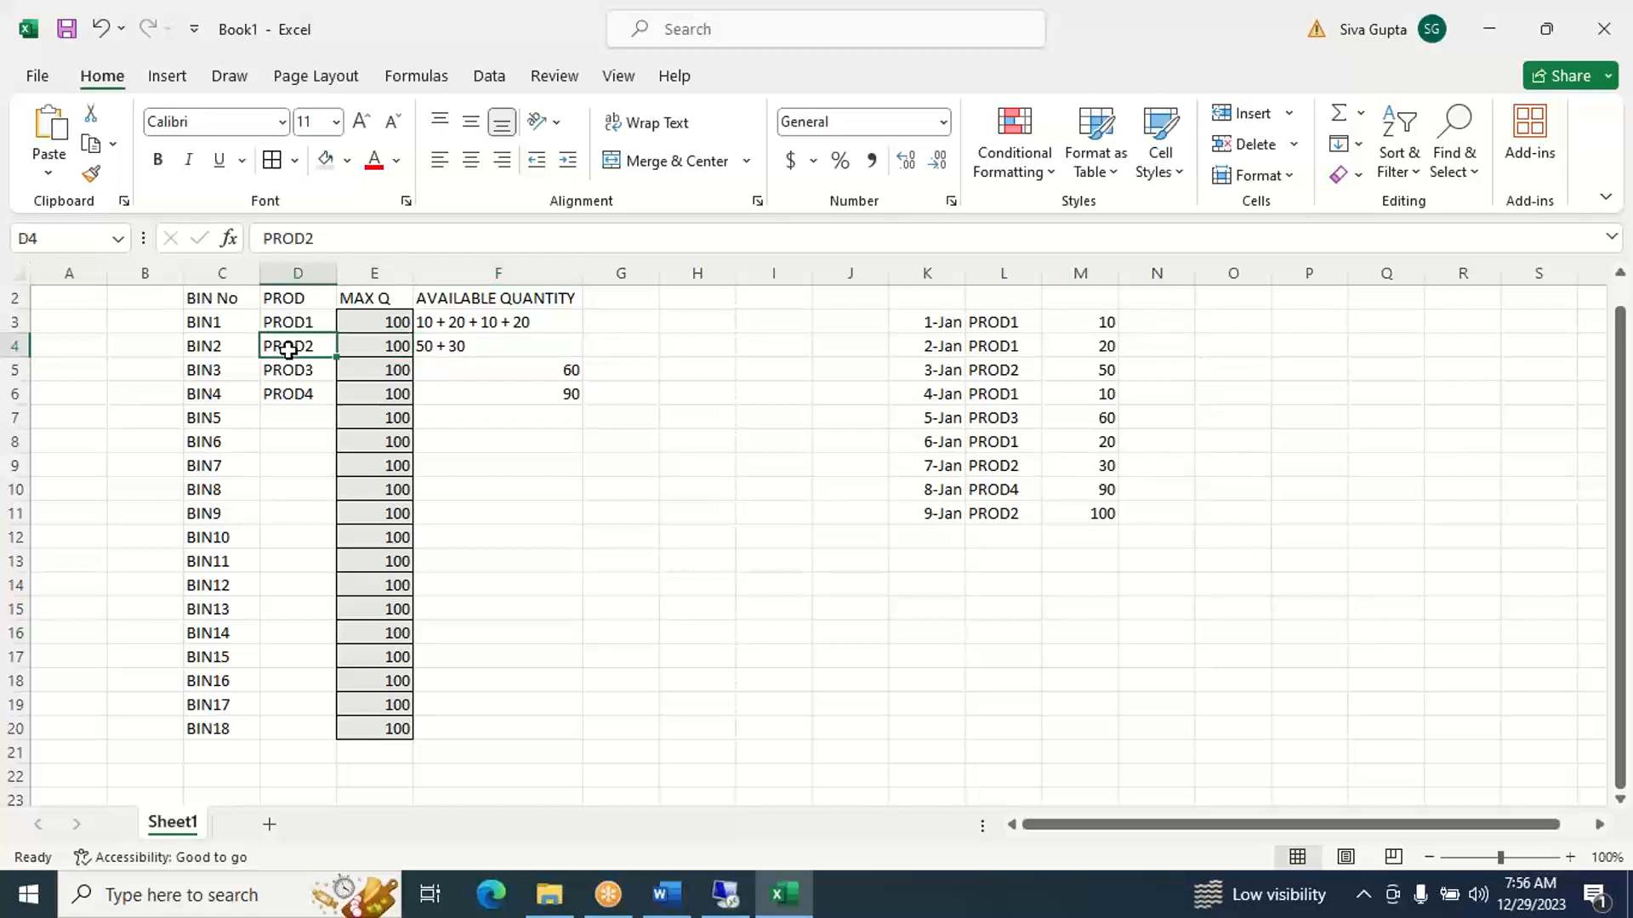
- Put the 9-Jan receipt into empty BIN5 by entering PROD2 in D7 and available quantity 100 in F7
{"action": "key", "text": "Down"}
{"action": "key", "text": "Down"}
{"action": "key", "text": "Down"}
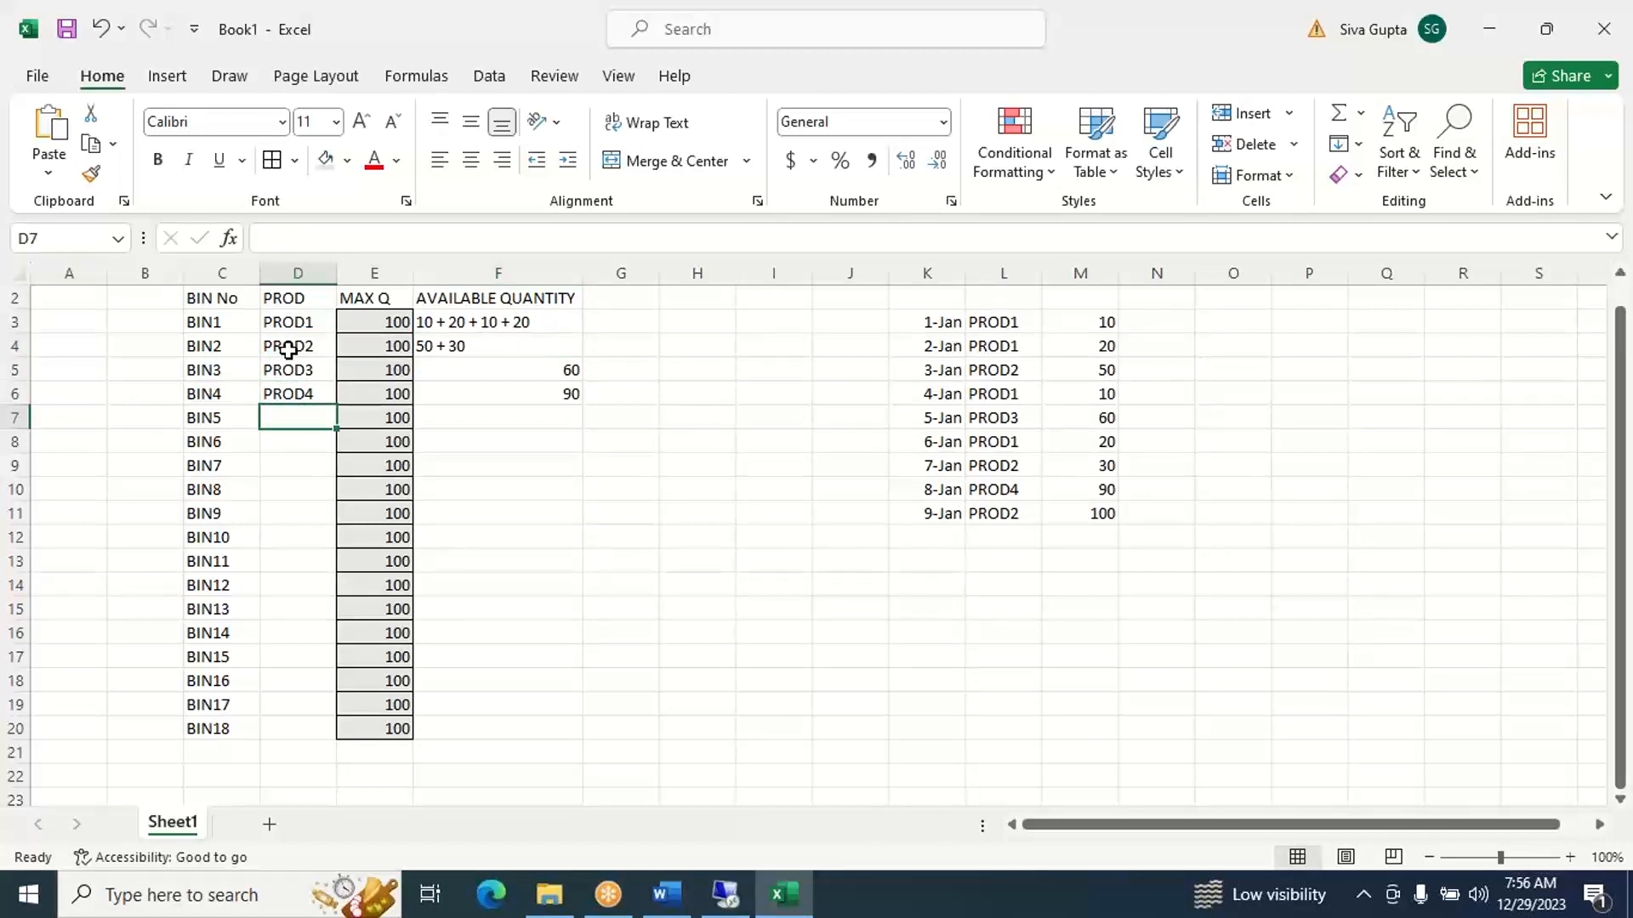
{"action": "type", "text": "PROD"}
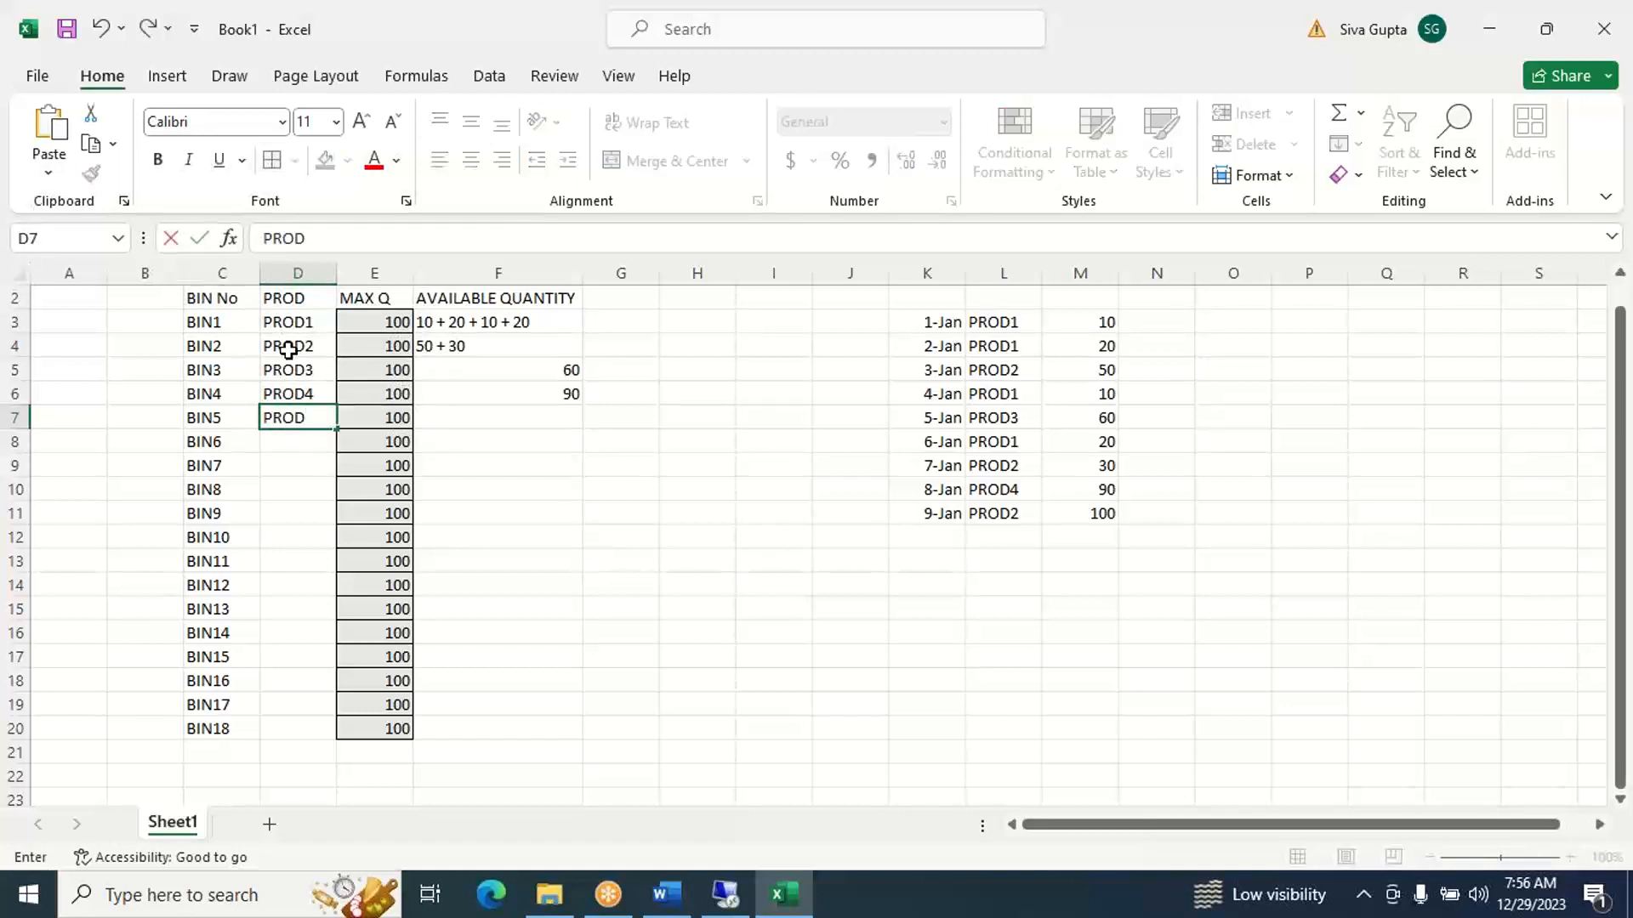
{"action": "type", "text": "2"}
{"action": "key", "text": "Right"}
{"action": "key", "text": "Right"}
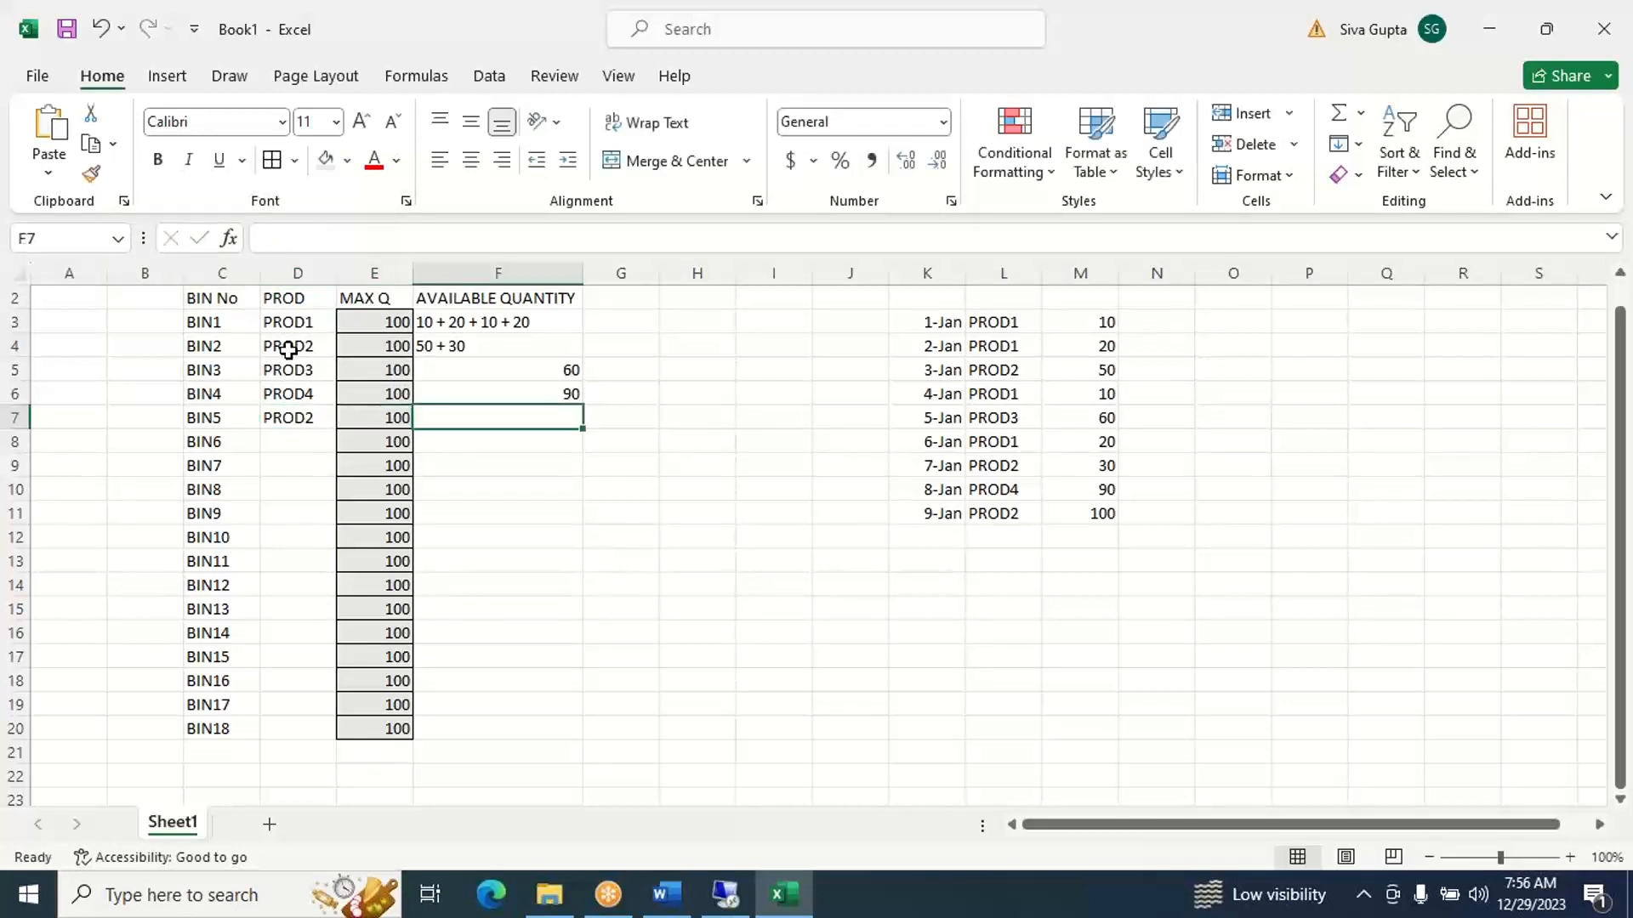
{"action": "type", "text": "100"}
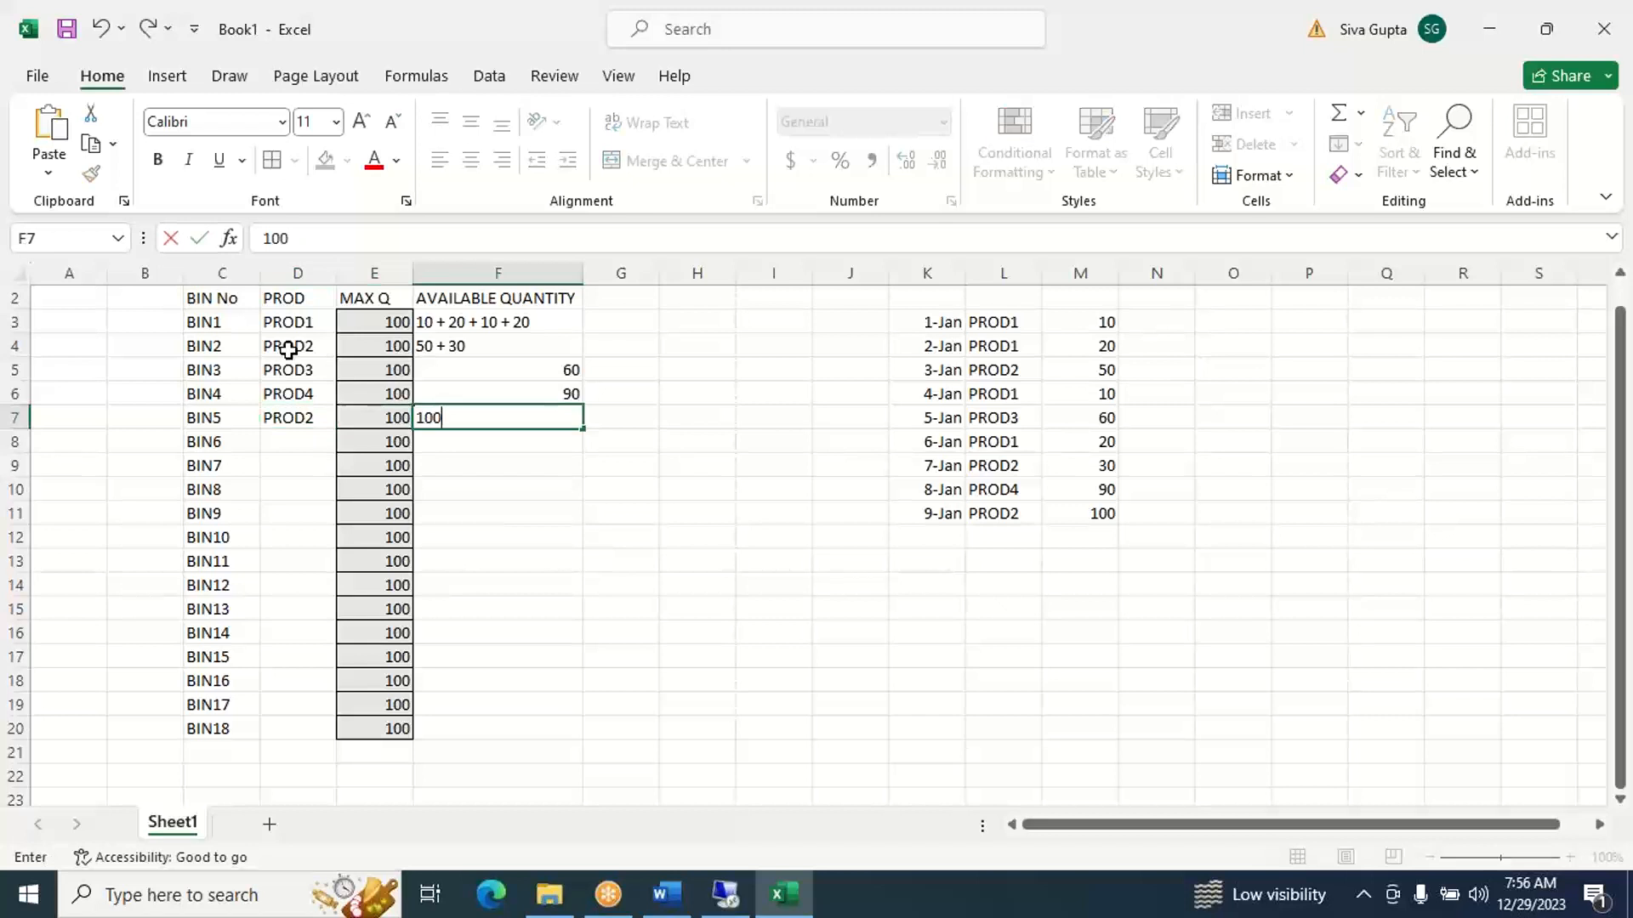
{"action": "key", "text": "Return"}
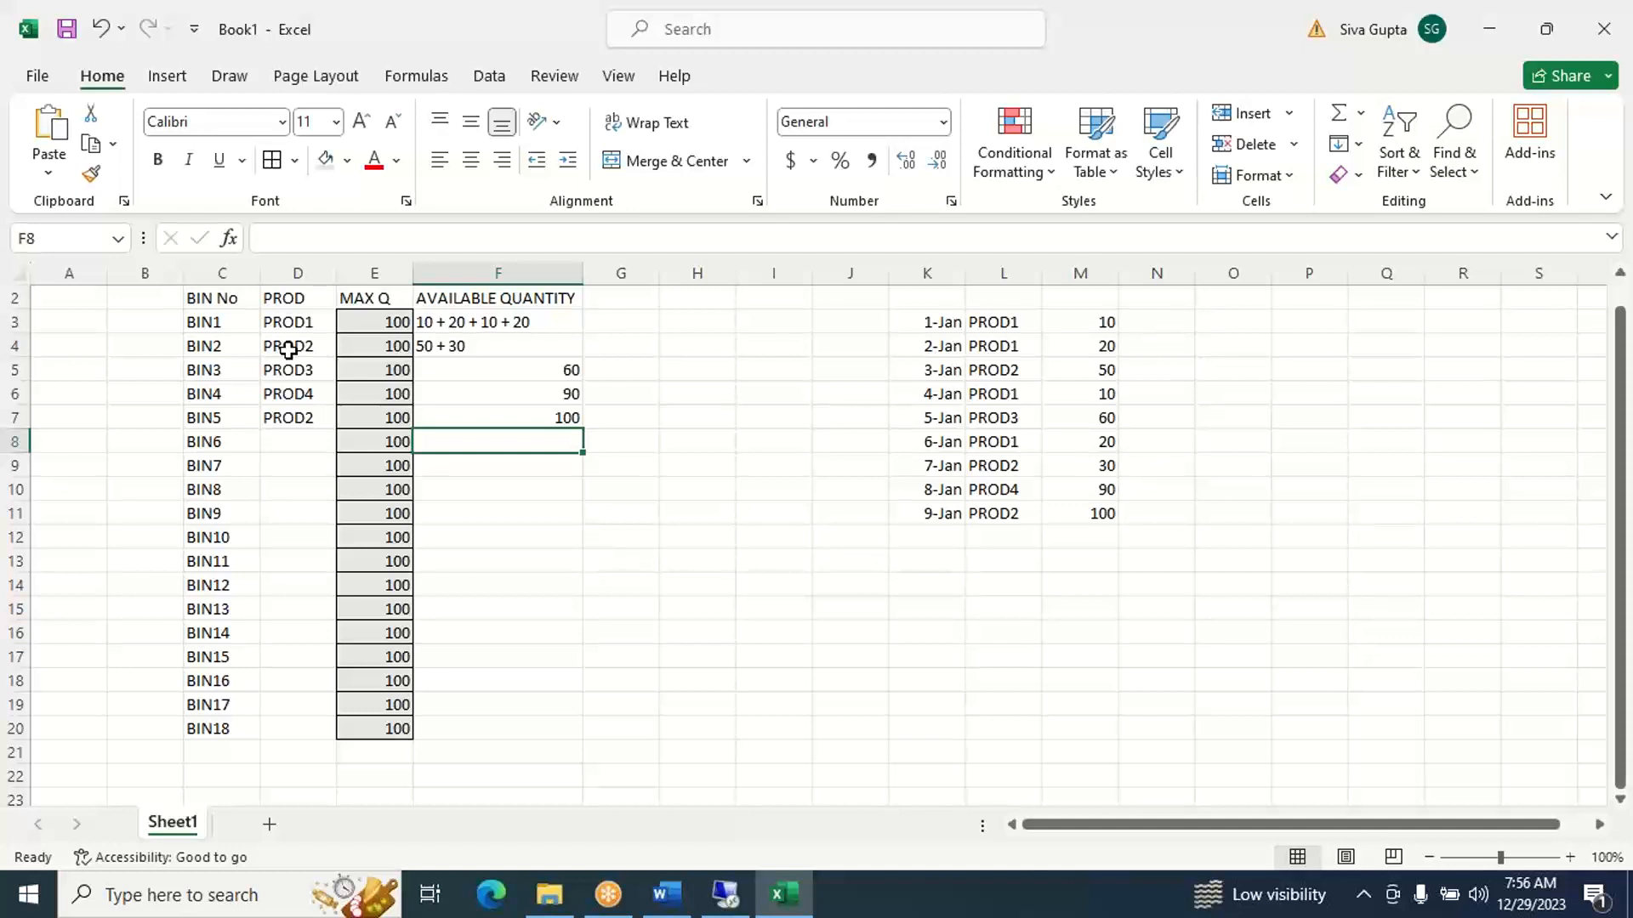
- Review the 9-Jan receipt quantity in M11 against BIN2's product, maximum quantity and available quantity in row 4
{"action": "left_click", "coordinate": [1070, 512]}
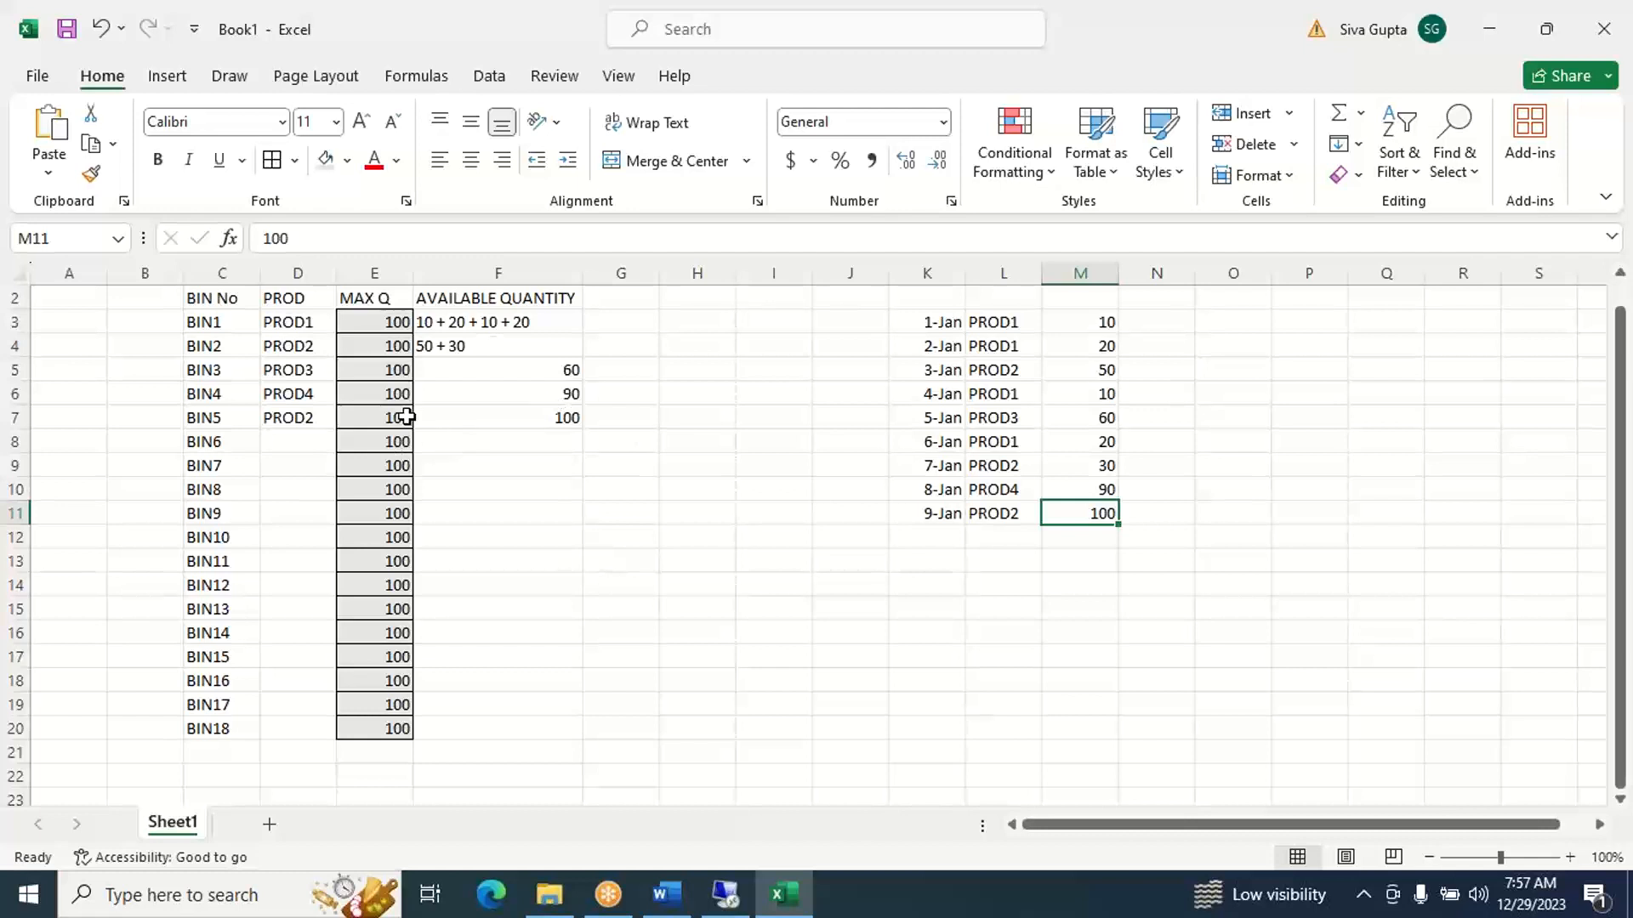
{"action": "left_click", "coordinate": [313, 348]}
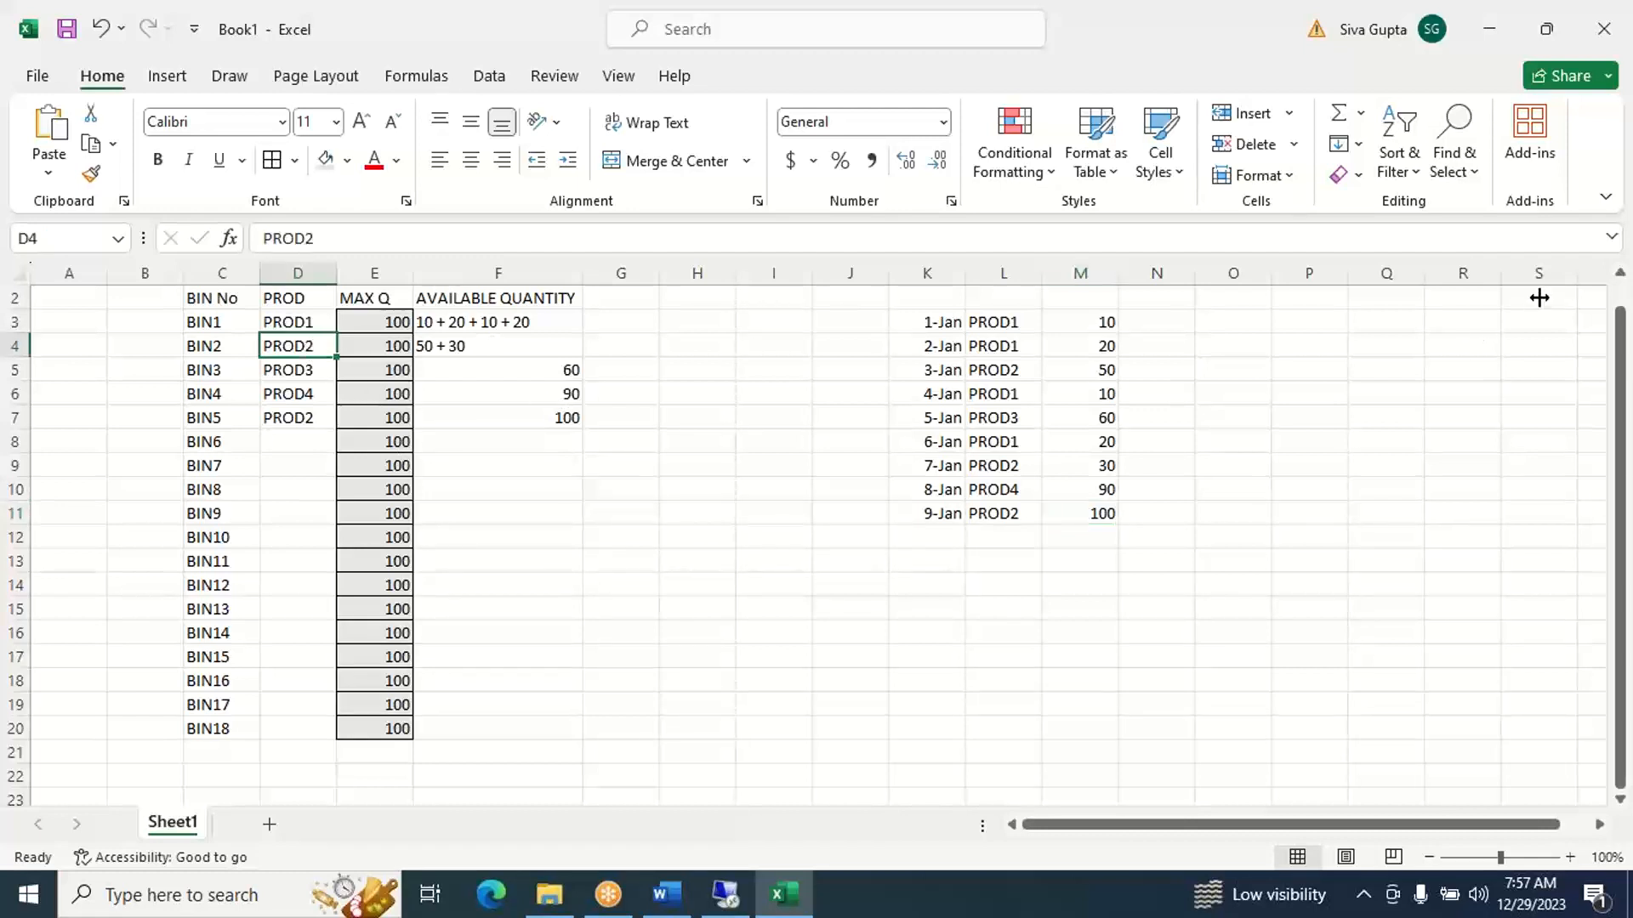
{"action": "left_click", "coordinate": [1622, 280]}
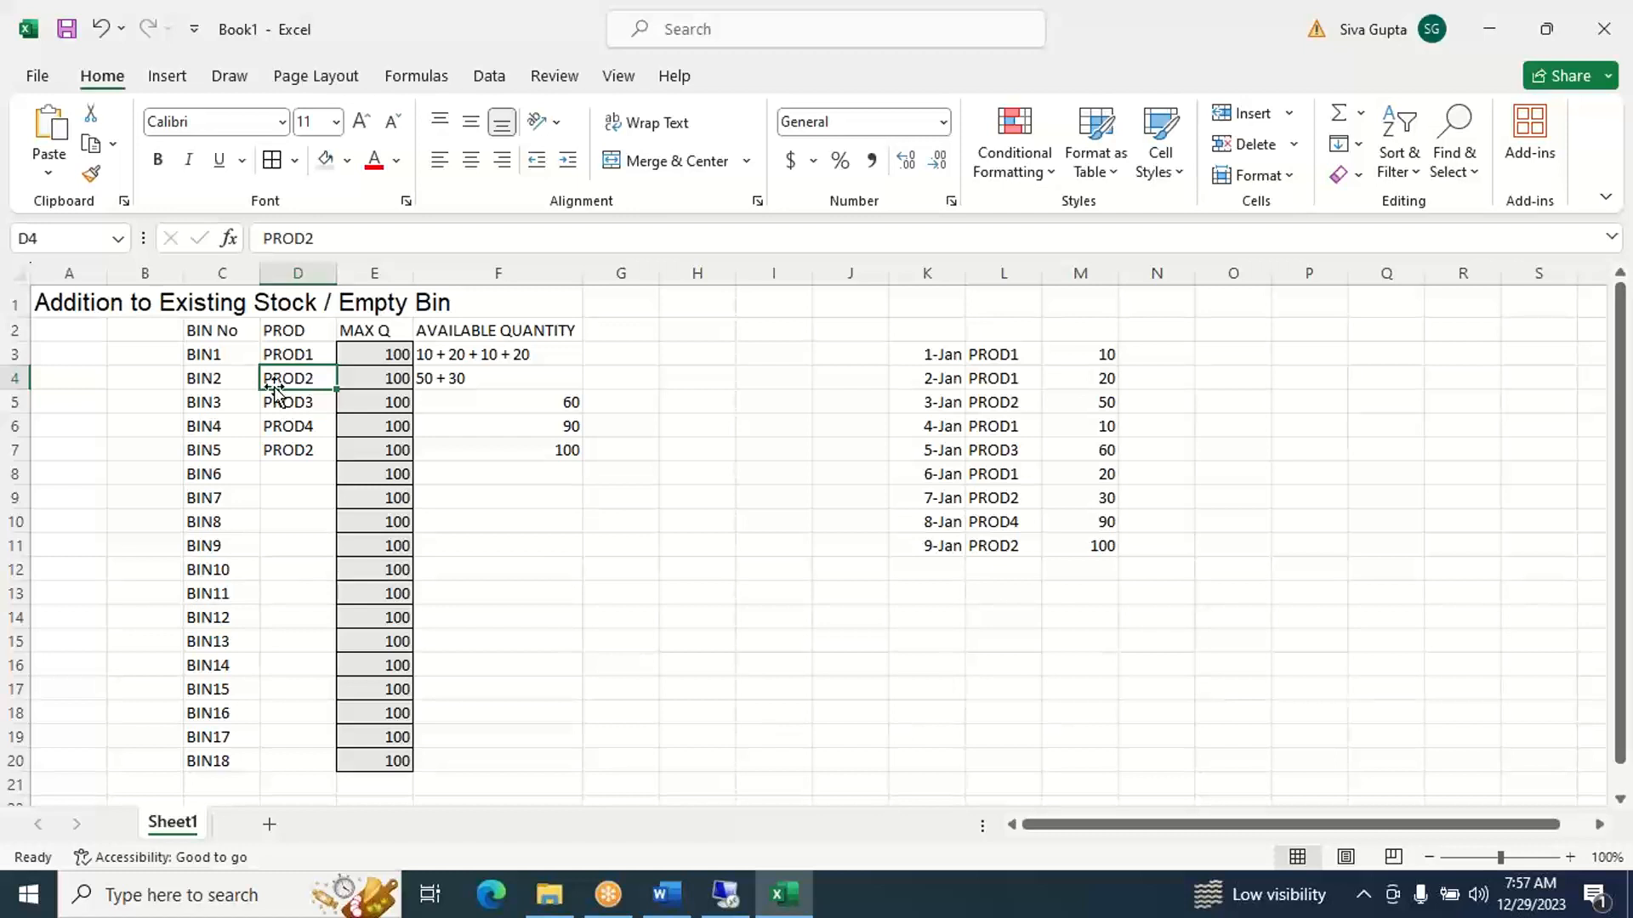
{"action": "left_click", "coordinate": [235, 380]}
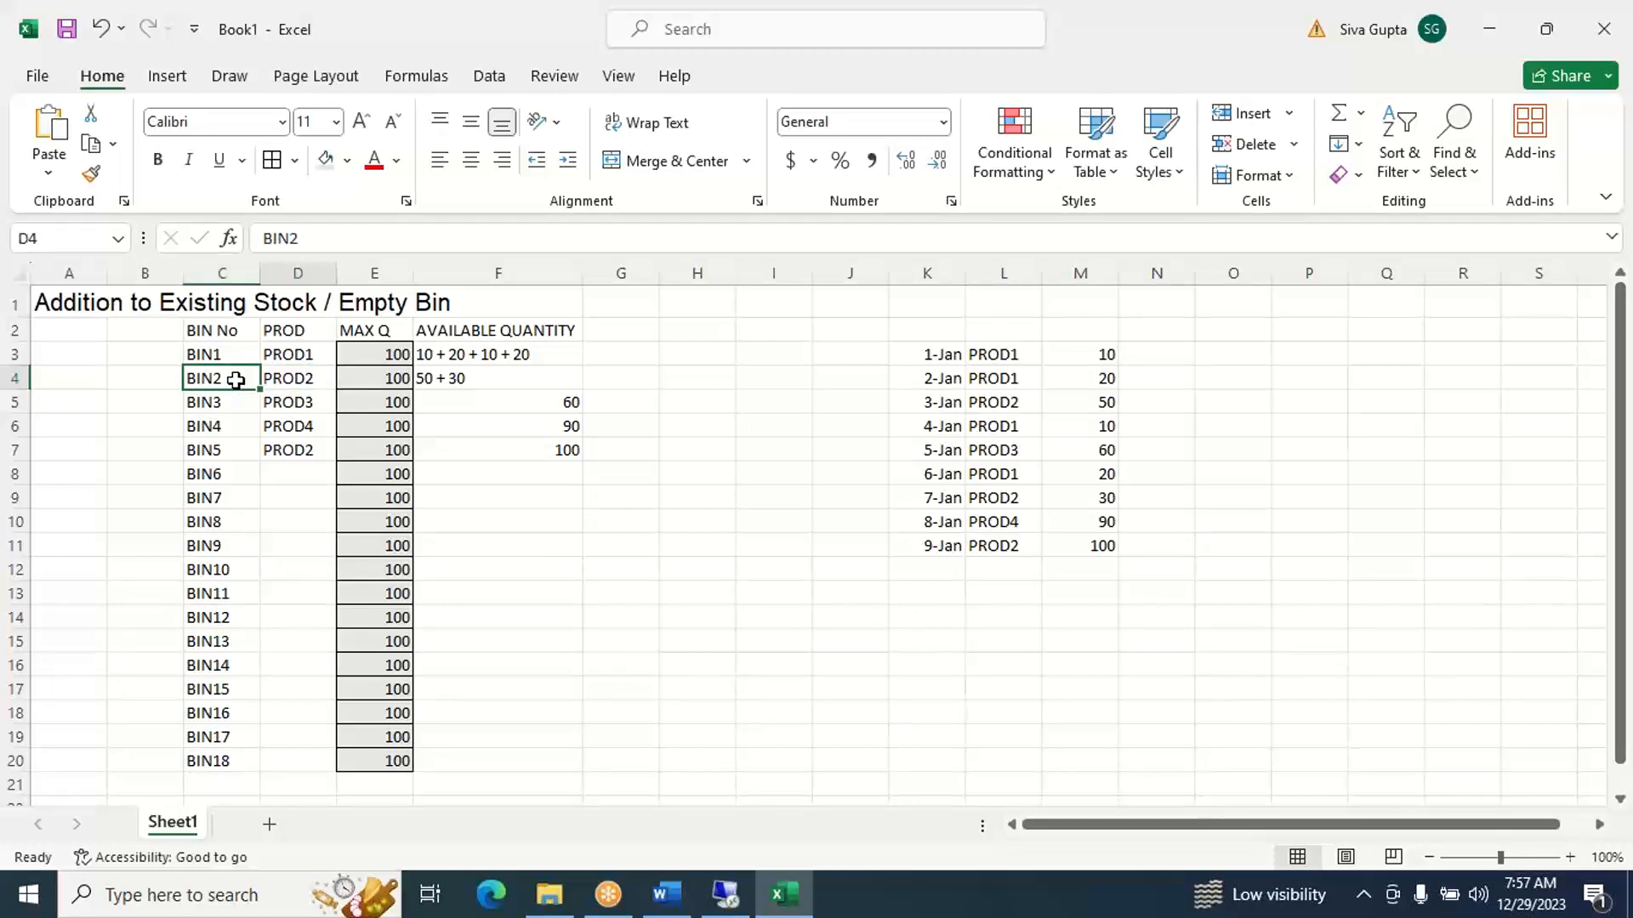
{"action": "key", "text": "Right"}
{"action": "key", "text": "Right"}
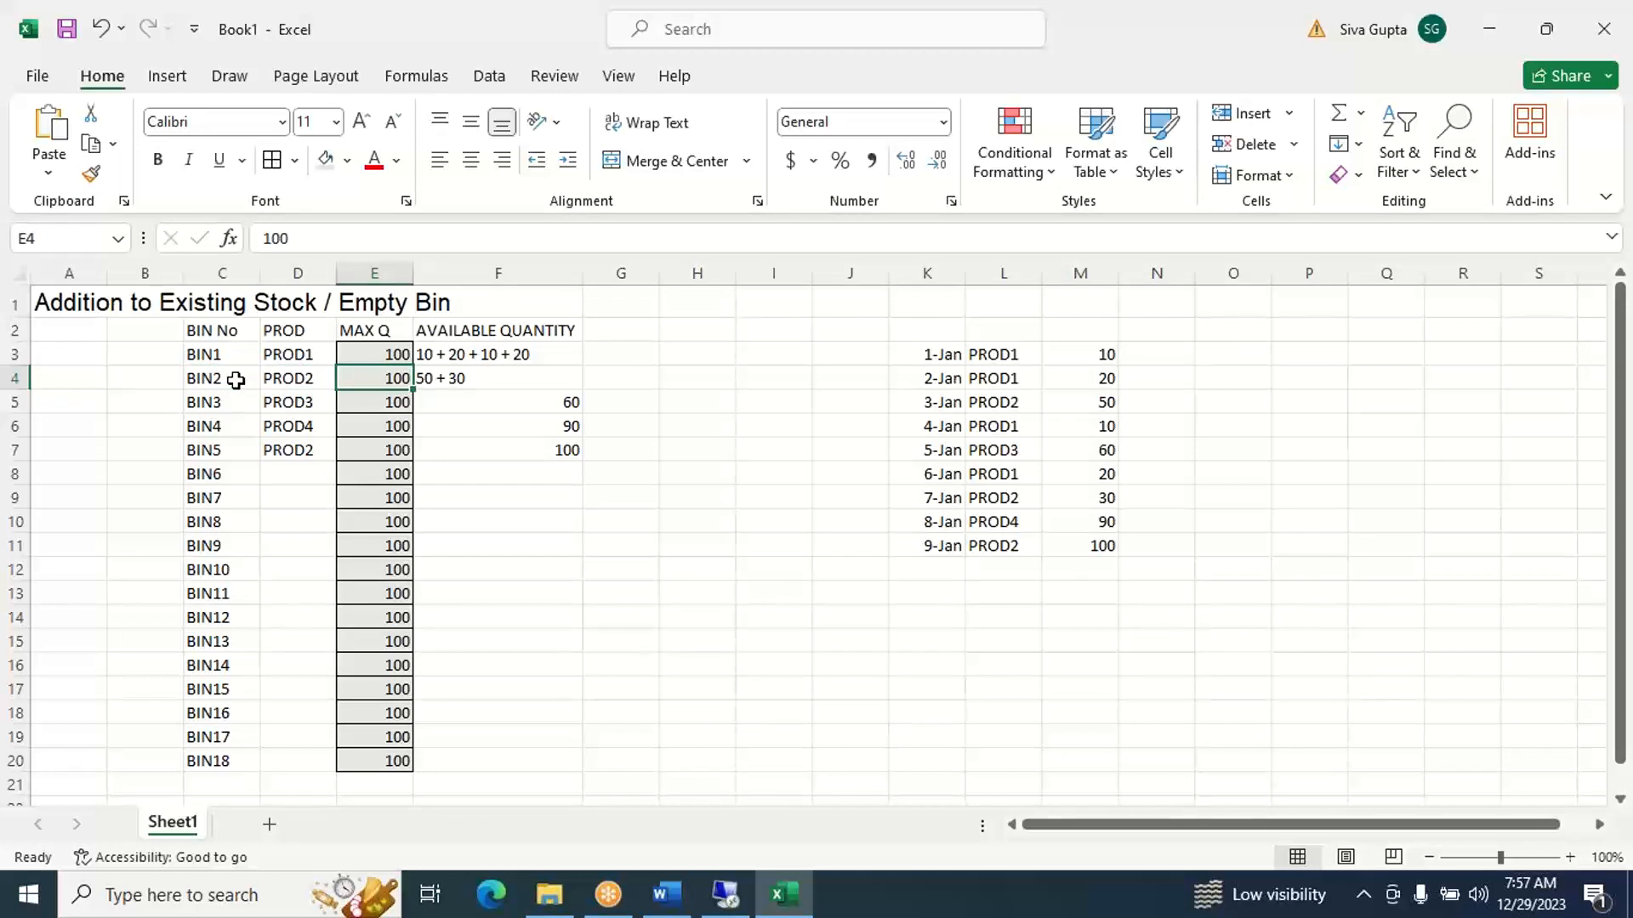
{"action": "key", "text": "Right"}
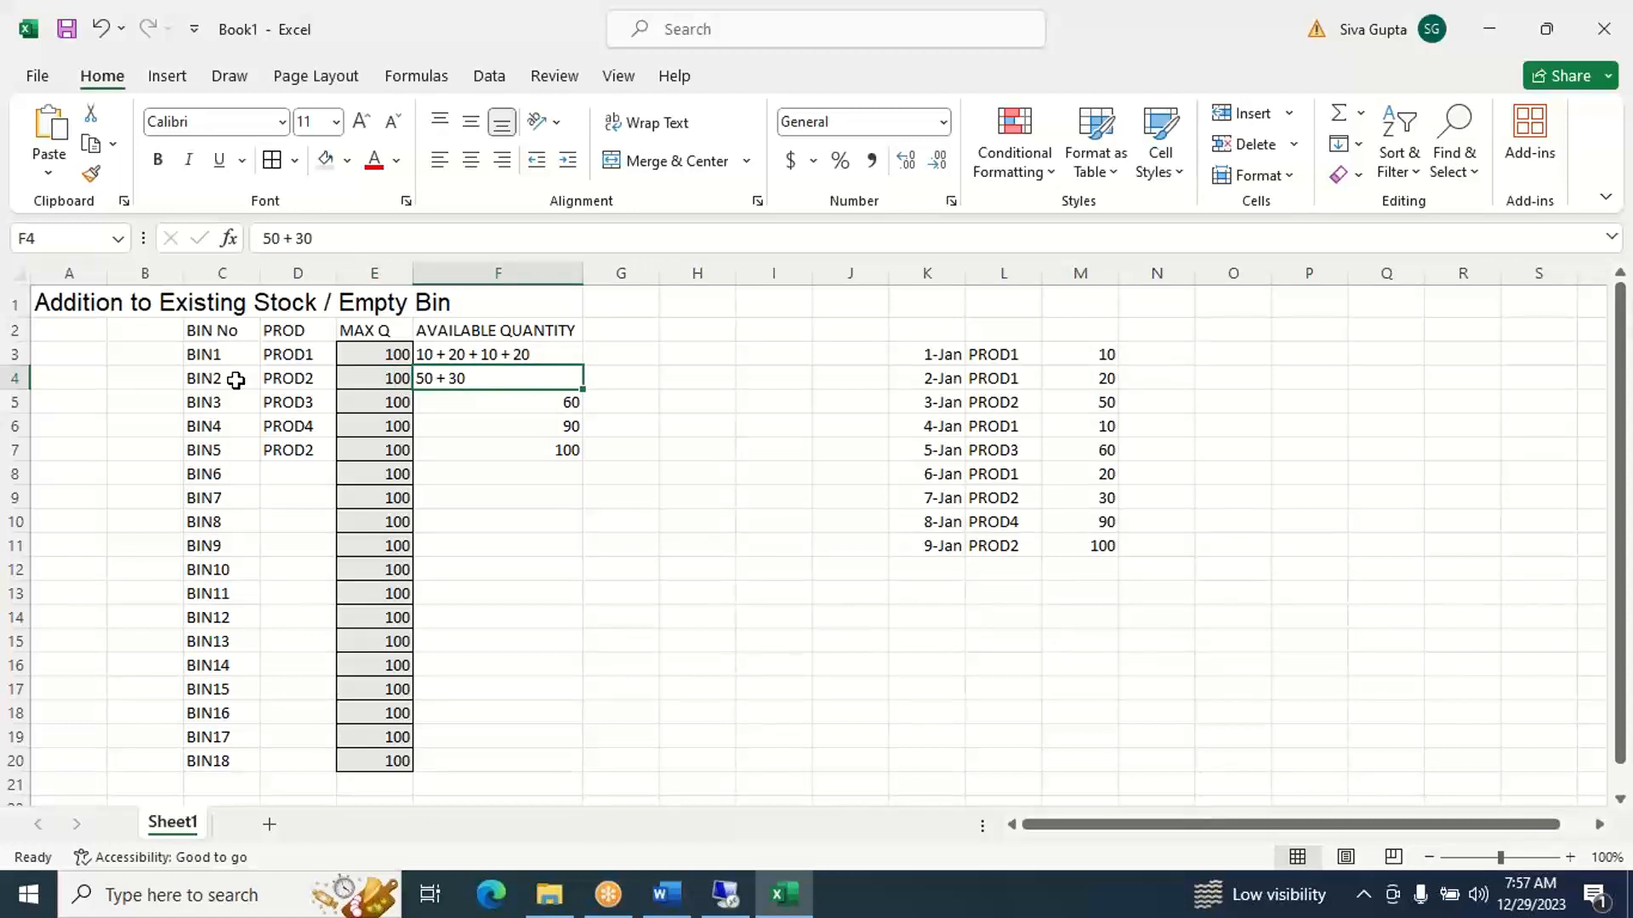
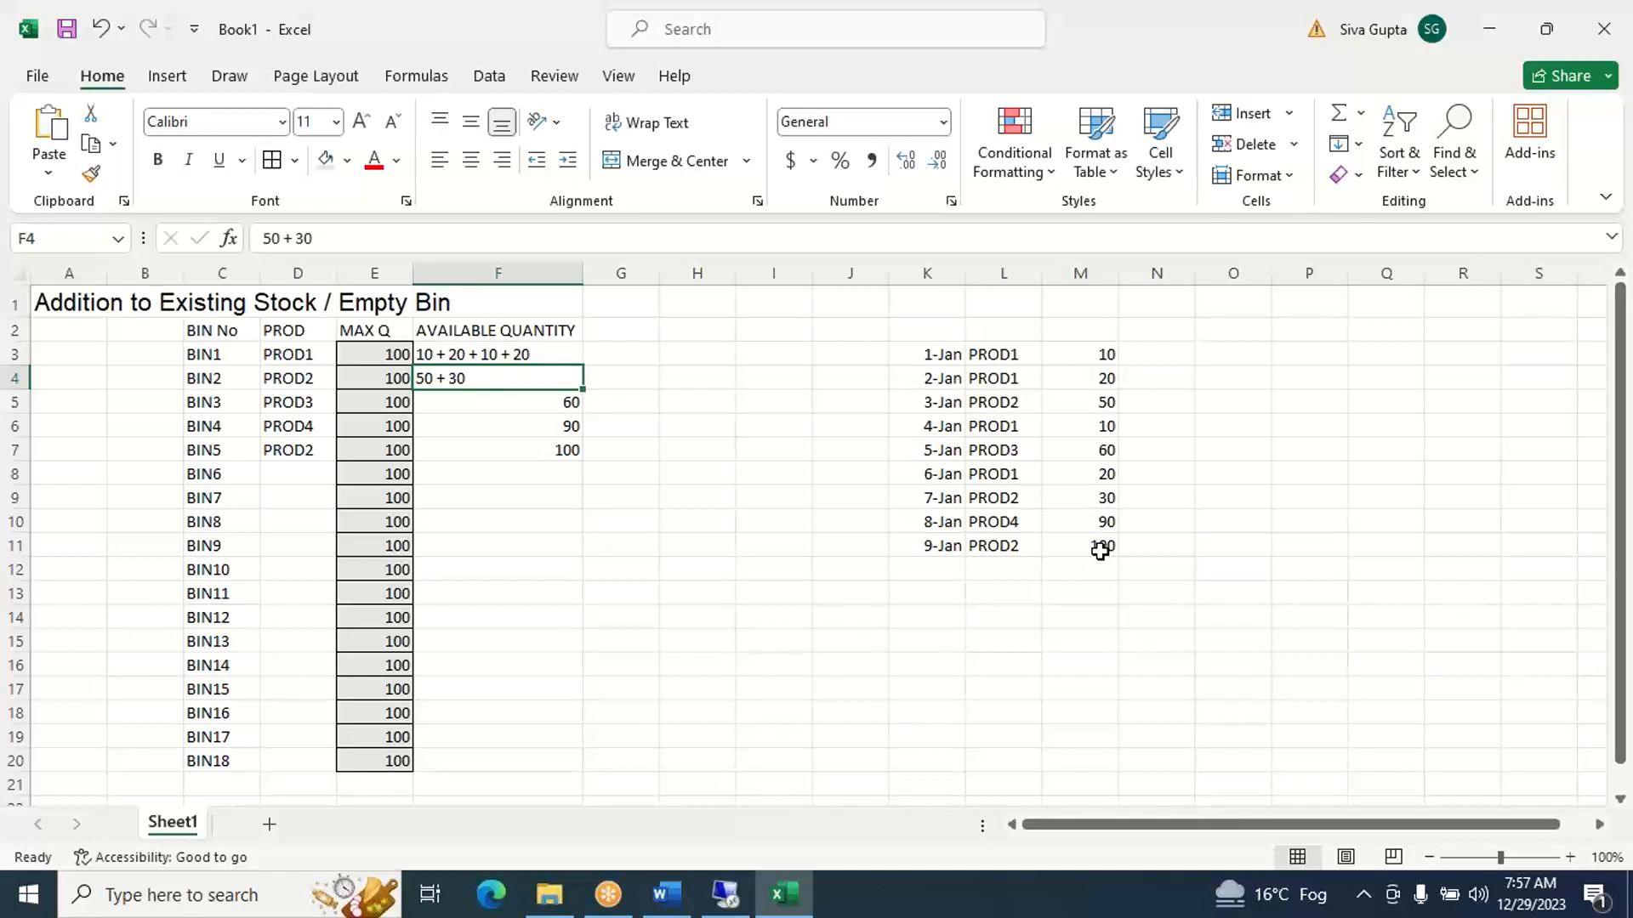
- Review the occupied bins BIN1 to BIN5 in C3:C7, including BIN5's product, maximum quantity and available quantity in row 7
{"action": "key", "text": "Left"}
{"action": "key", "text": "Left"}
{"action": "key", "text": "Left"}
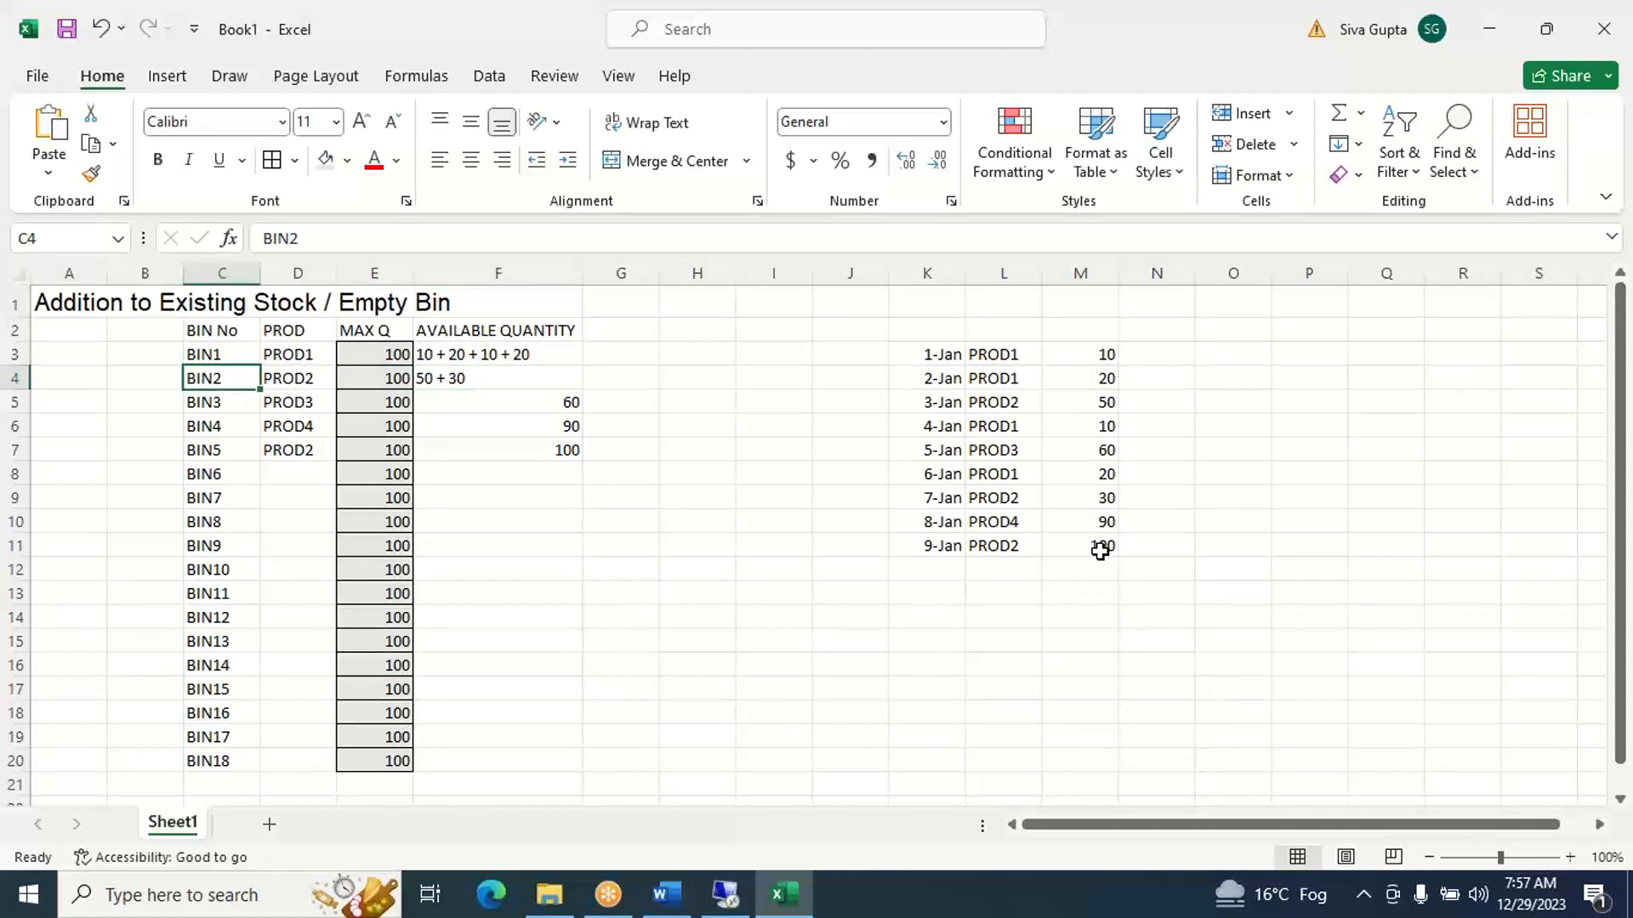
{"action": "key", "text": "Down"}
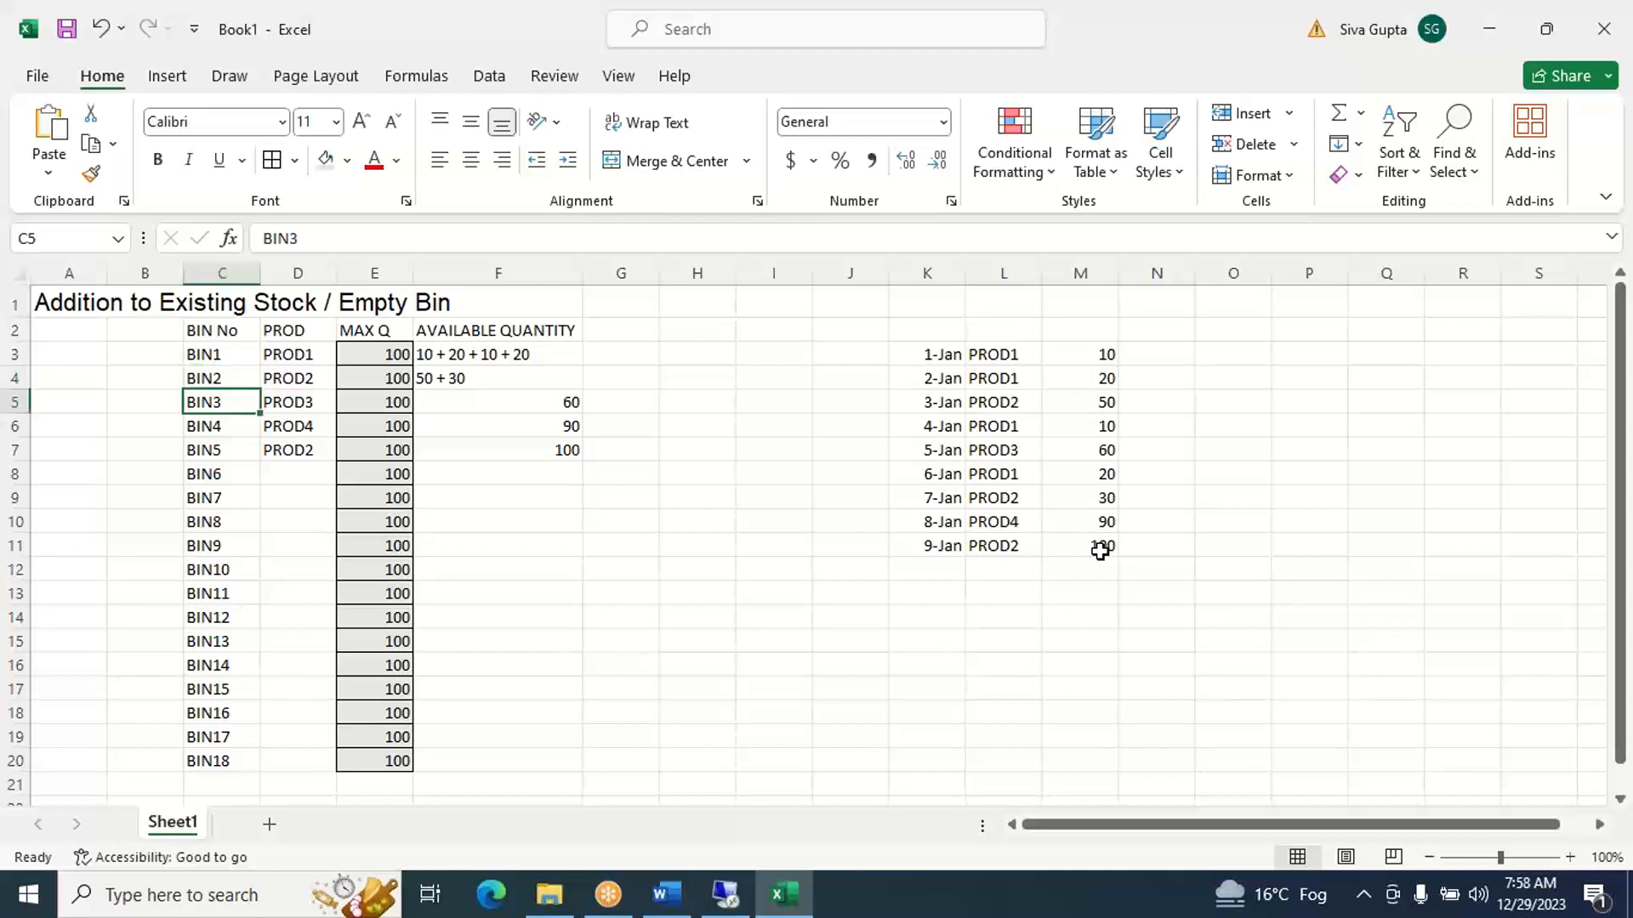
{"action": "key", "text": "Up"}
{"action": "key", "text": "Up"}
{"action": "key", "text": "Up"}
{"action": "key", "text": "Down"}
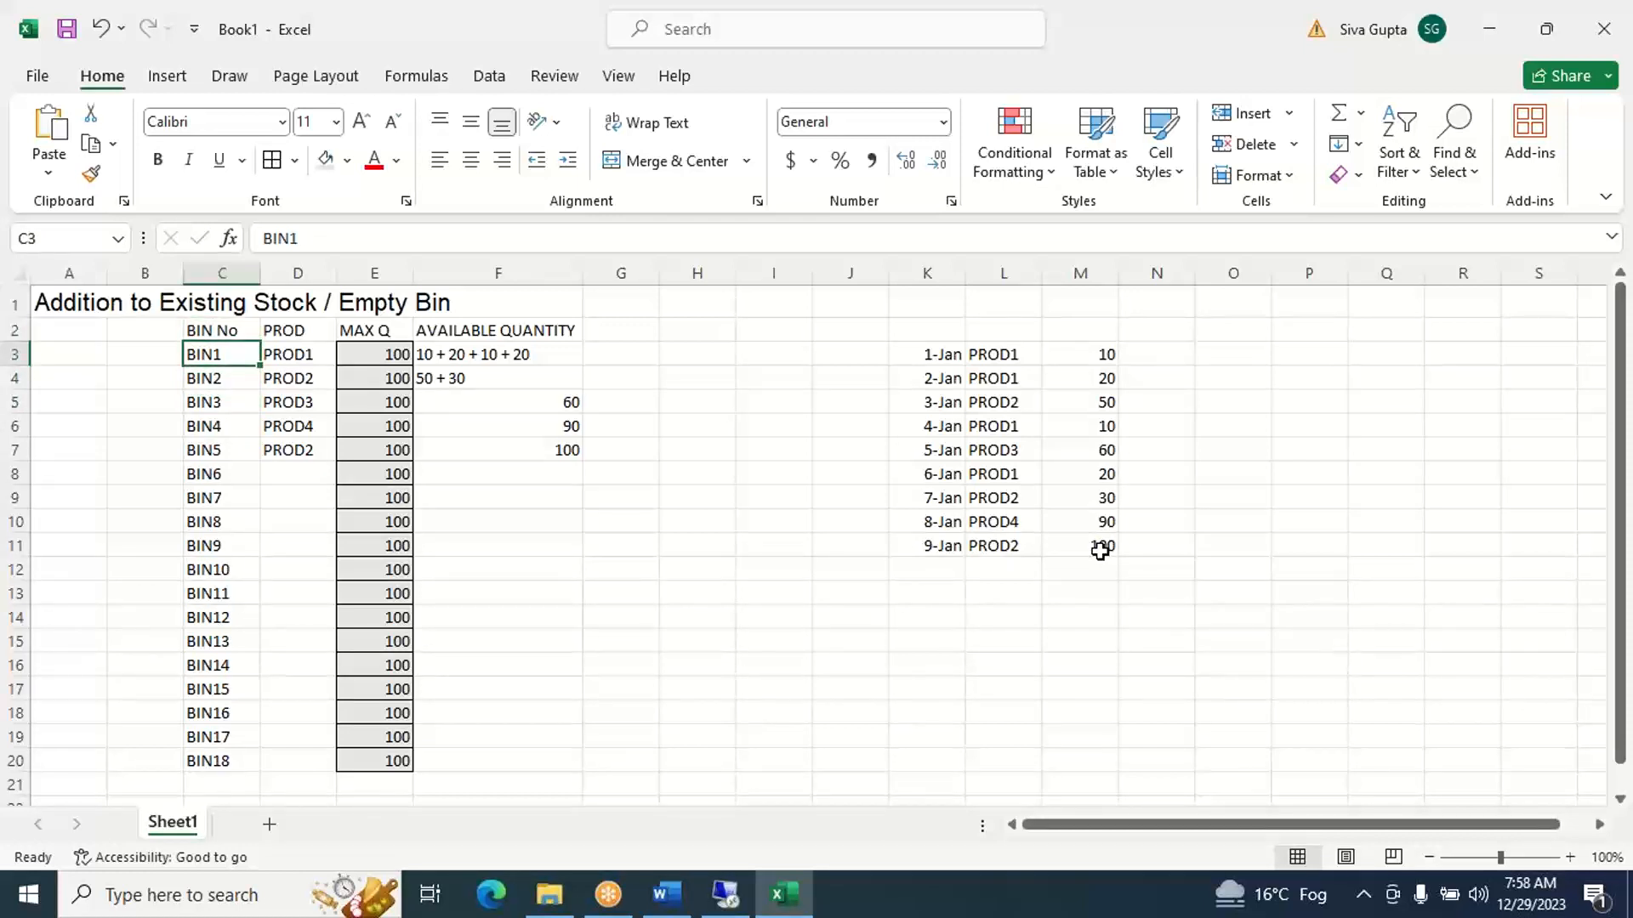
{"action": "key", "text": "Down"}
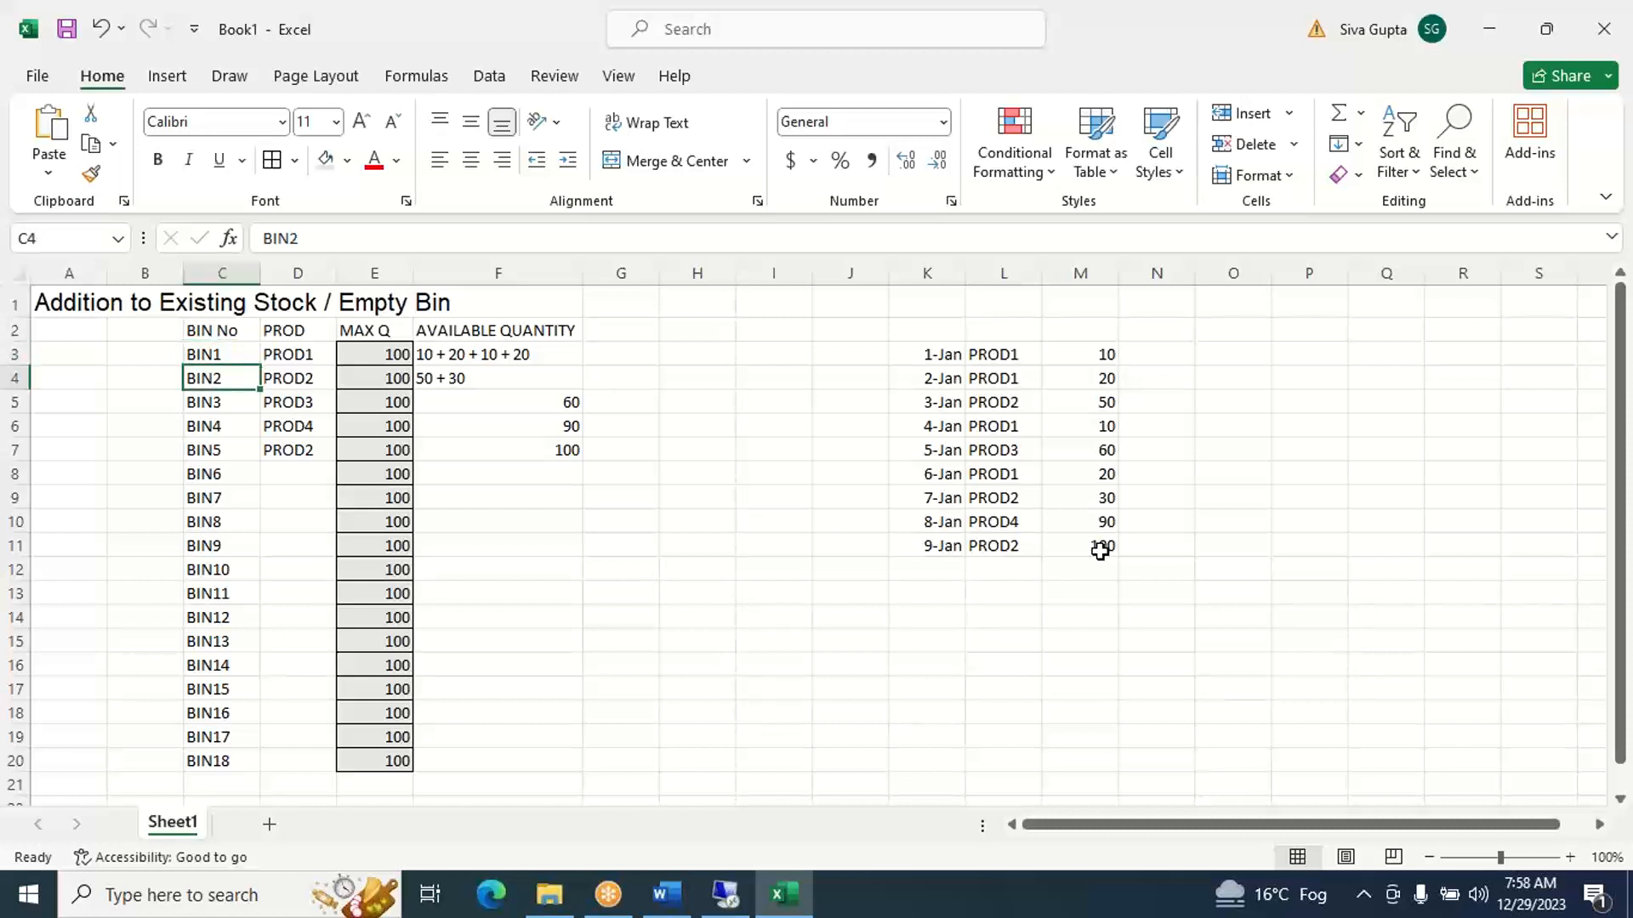
{"action": "key", "text": "Down"}
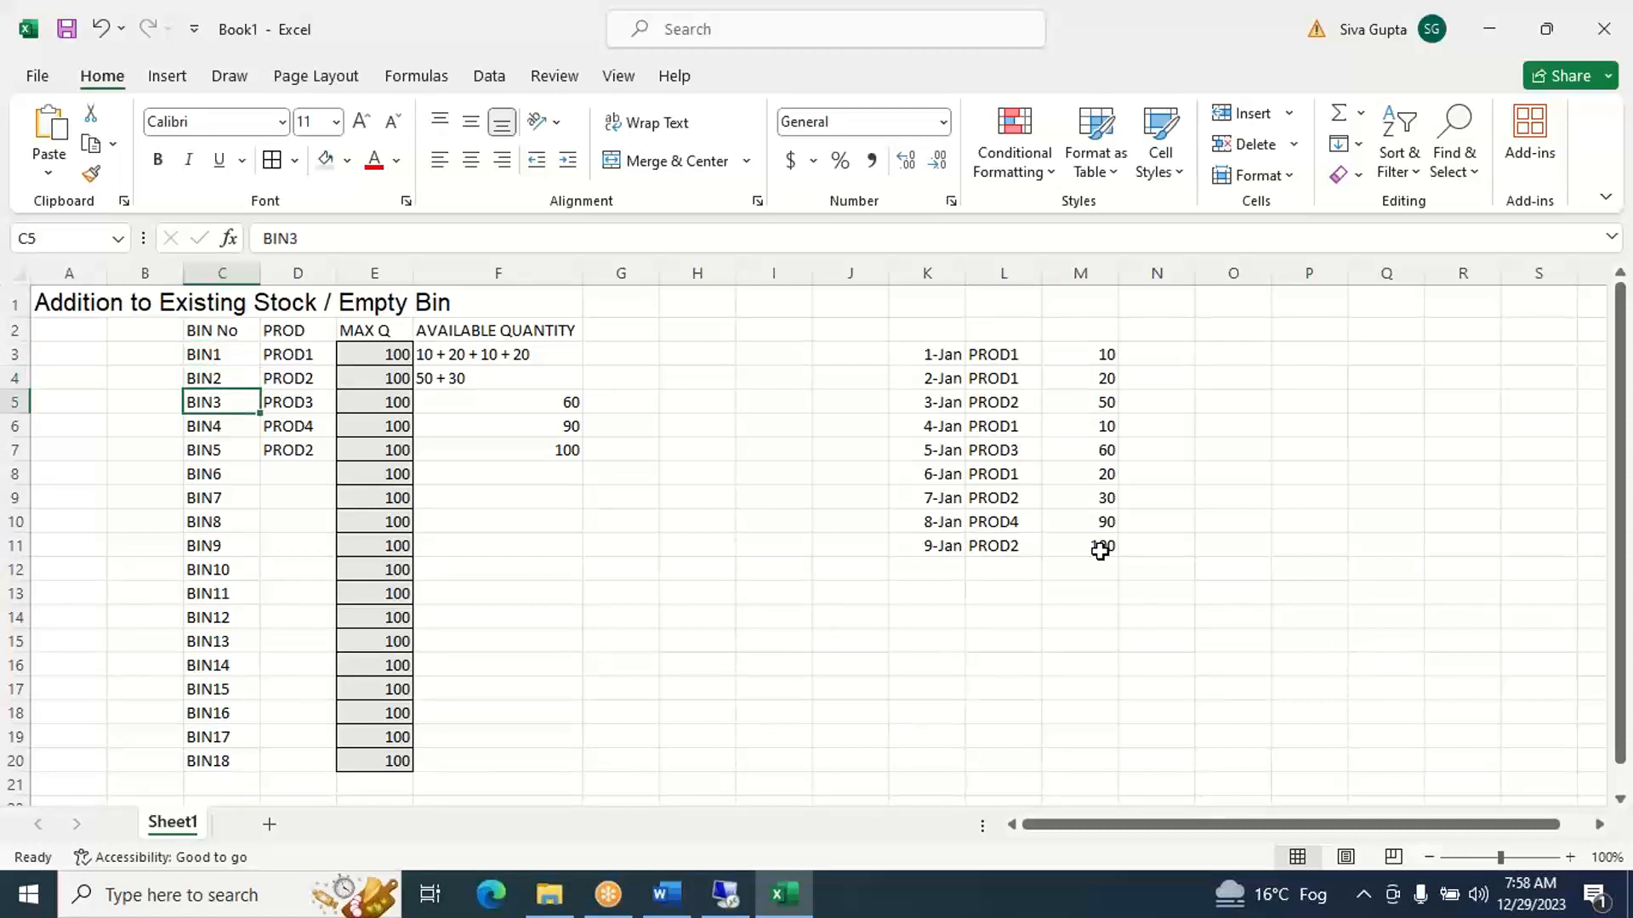
{"action": "key", "text": "Down"}
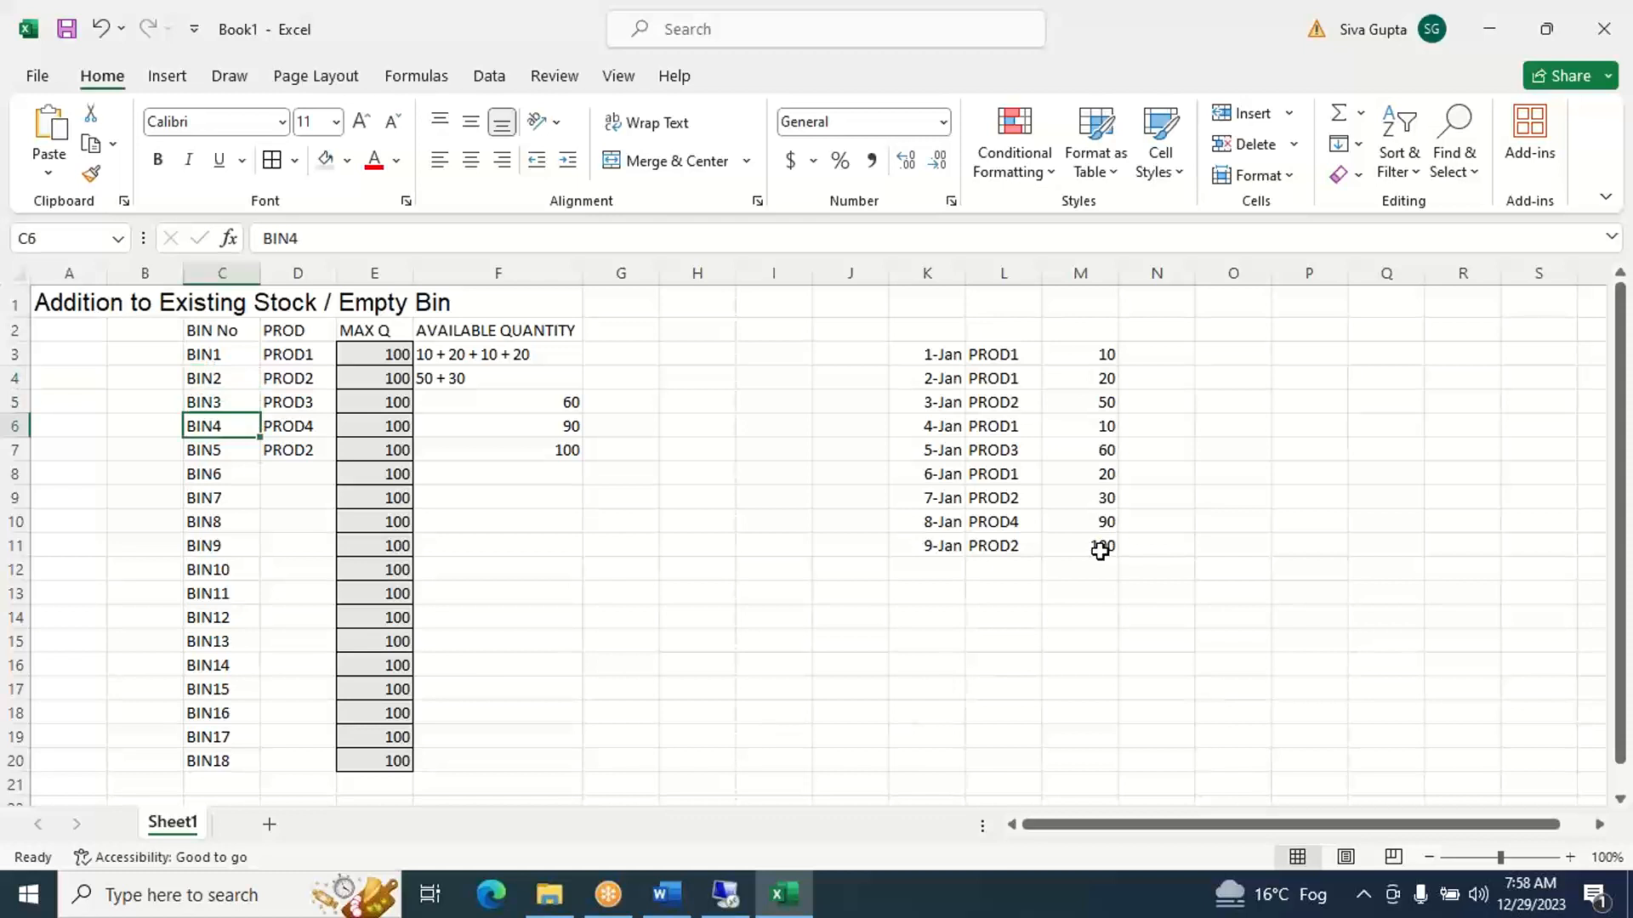
{"action": "key", "text": "Down"}
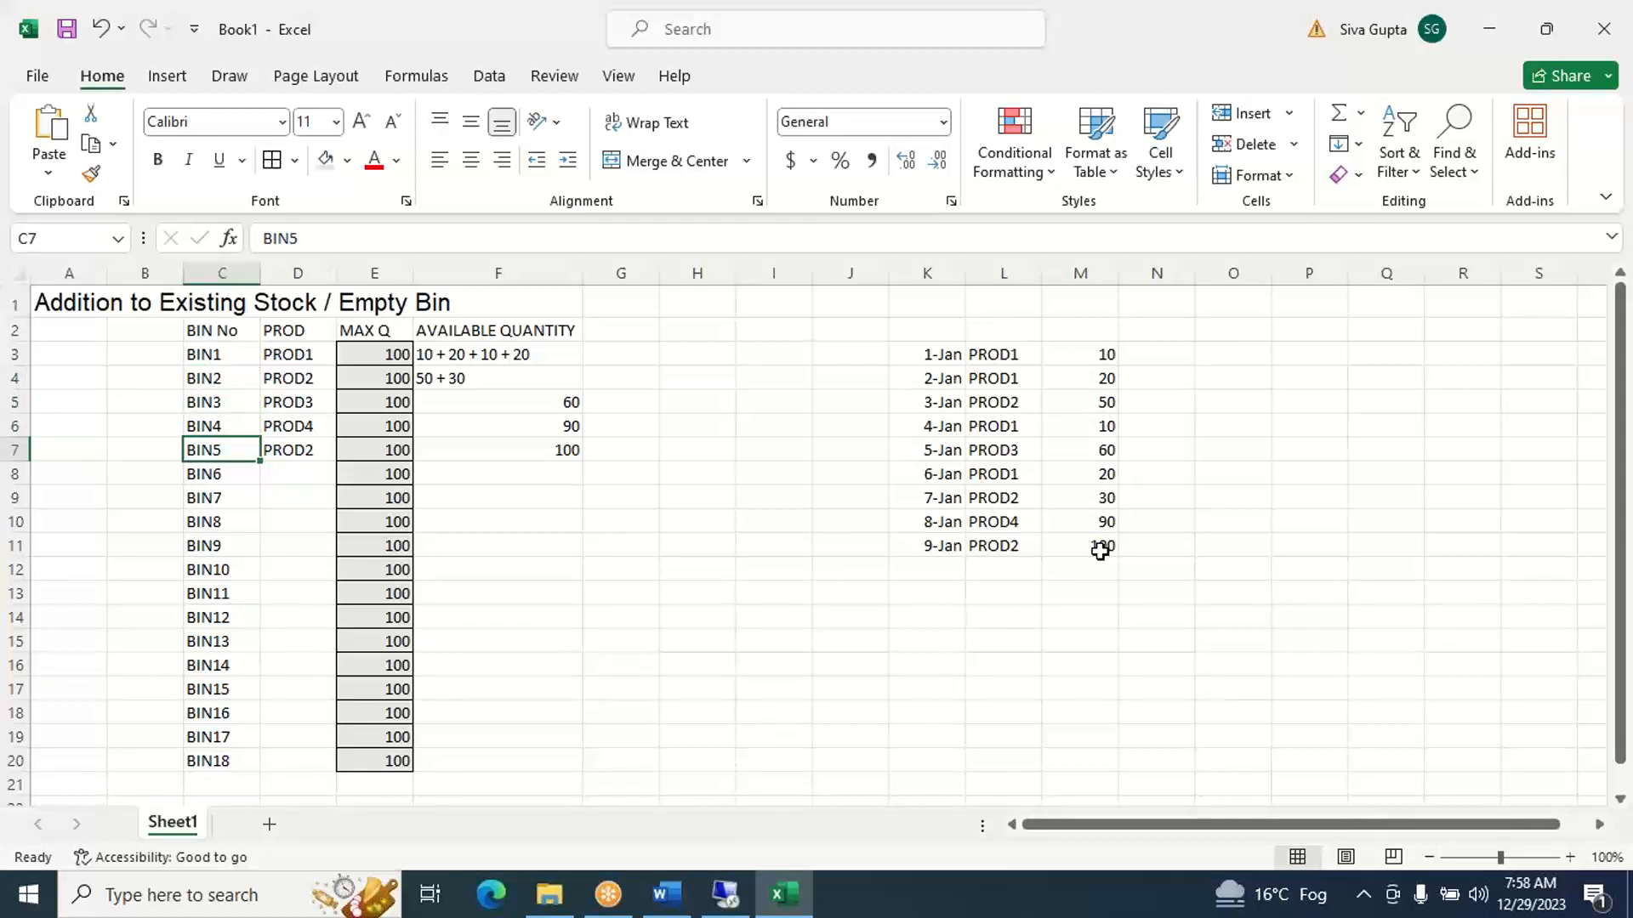
{"action": "key", "text": "Right"}
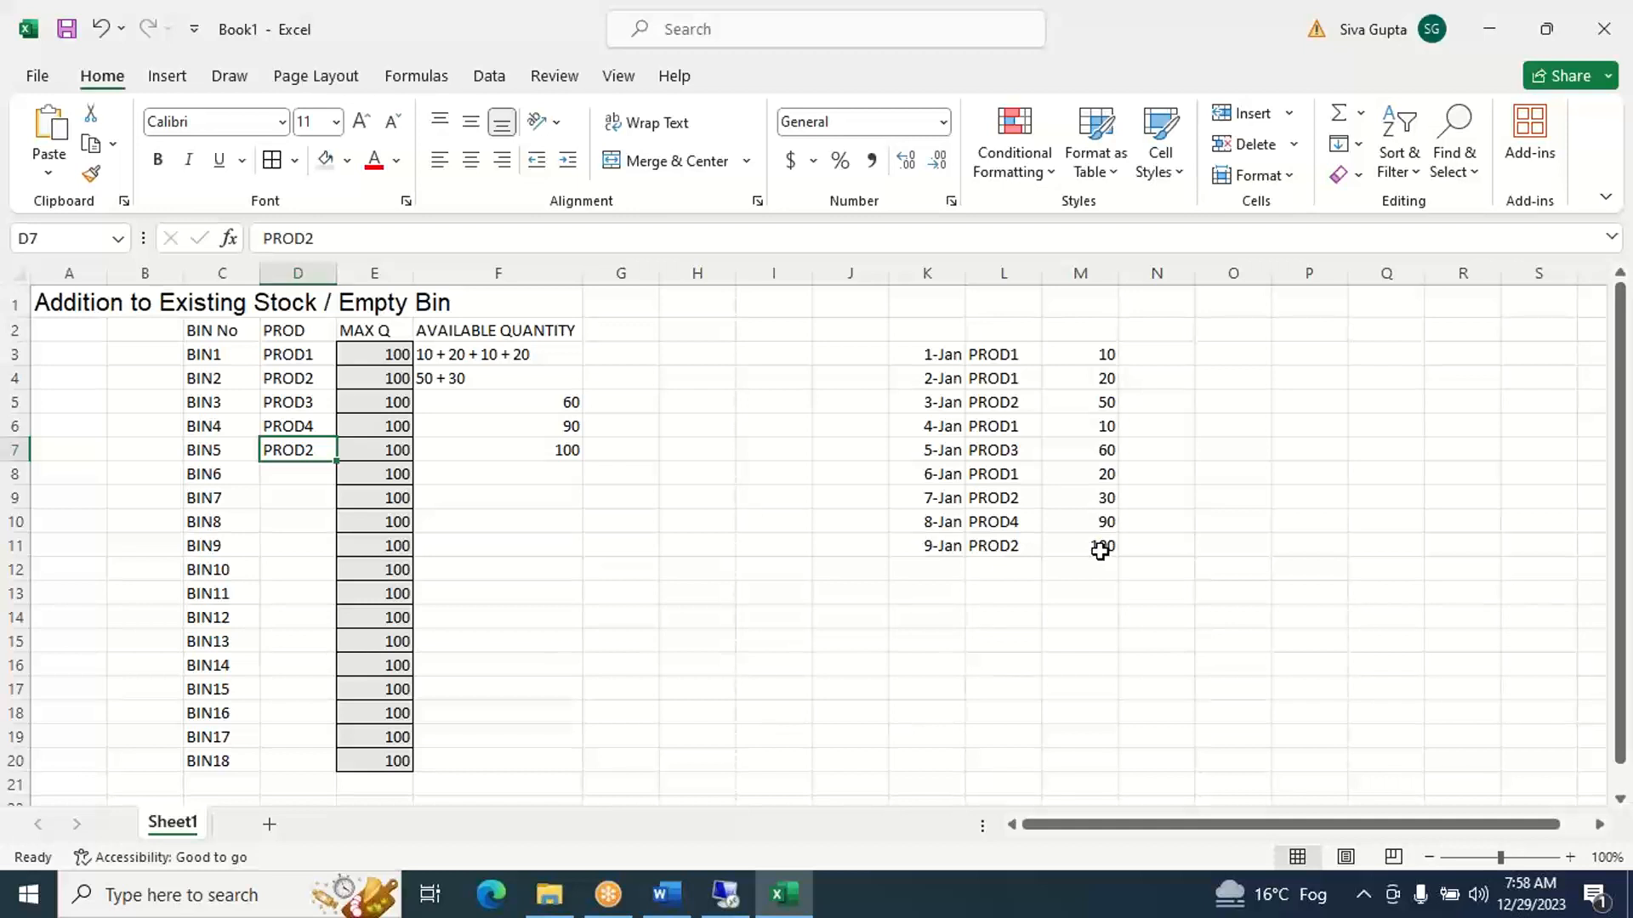
{"action": "key", "text": "Right"}
{"action": "key", "text": "Right"}
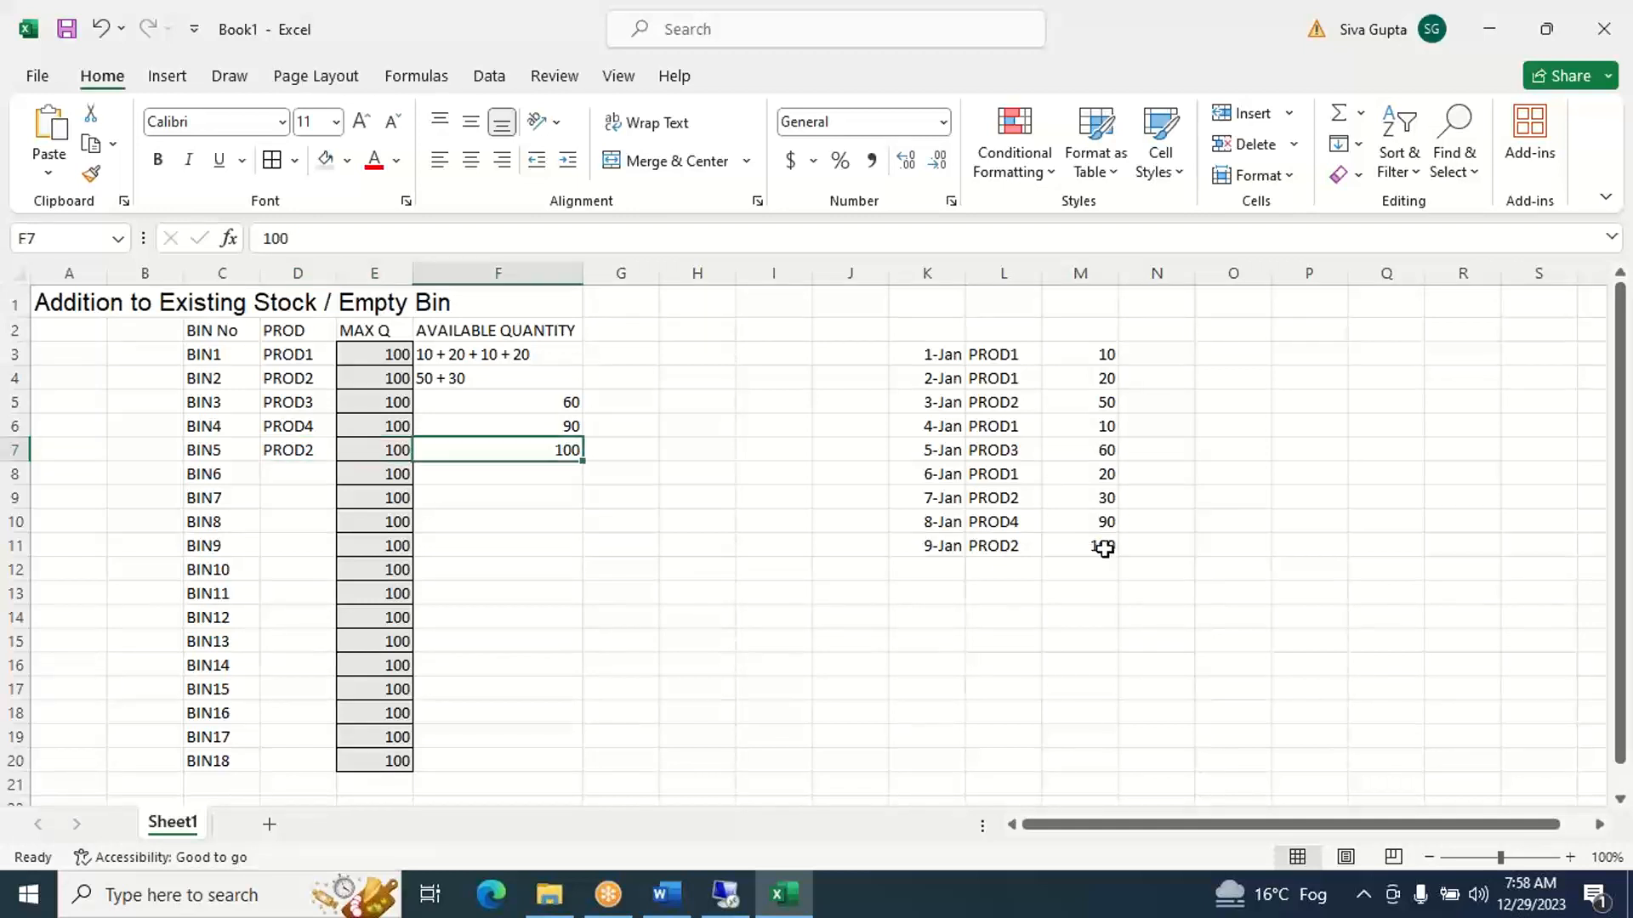
- Highlight the 9-Jan receipt in K11:M11 with a yellow fill
{"action": "left_click", "coordinate": [949, 546]}
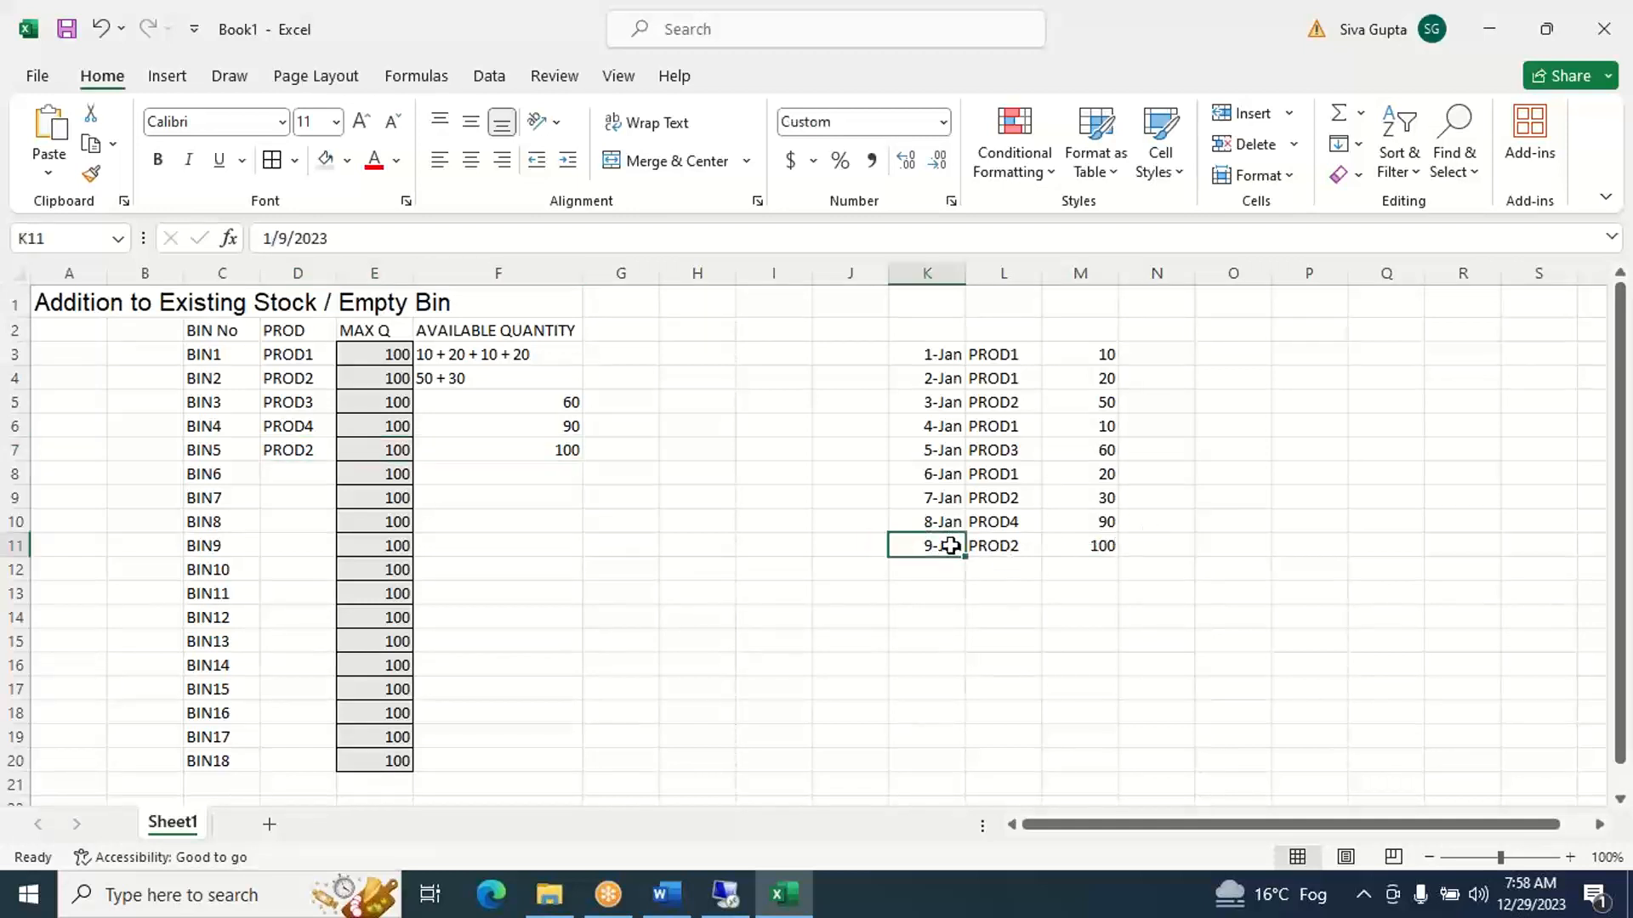
{"action": "key", "text": "shift+Right"}
{"action": "key", "text": "shift+Right"}
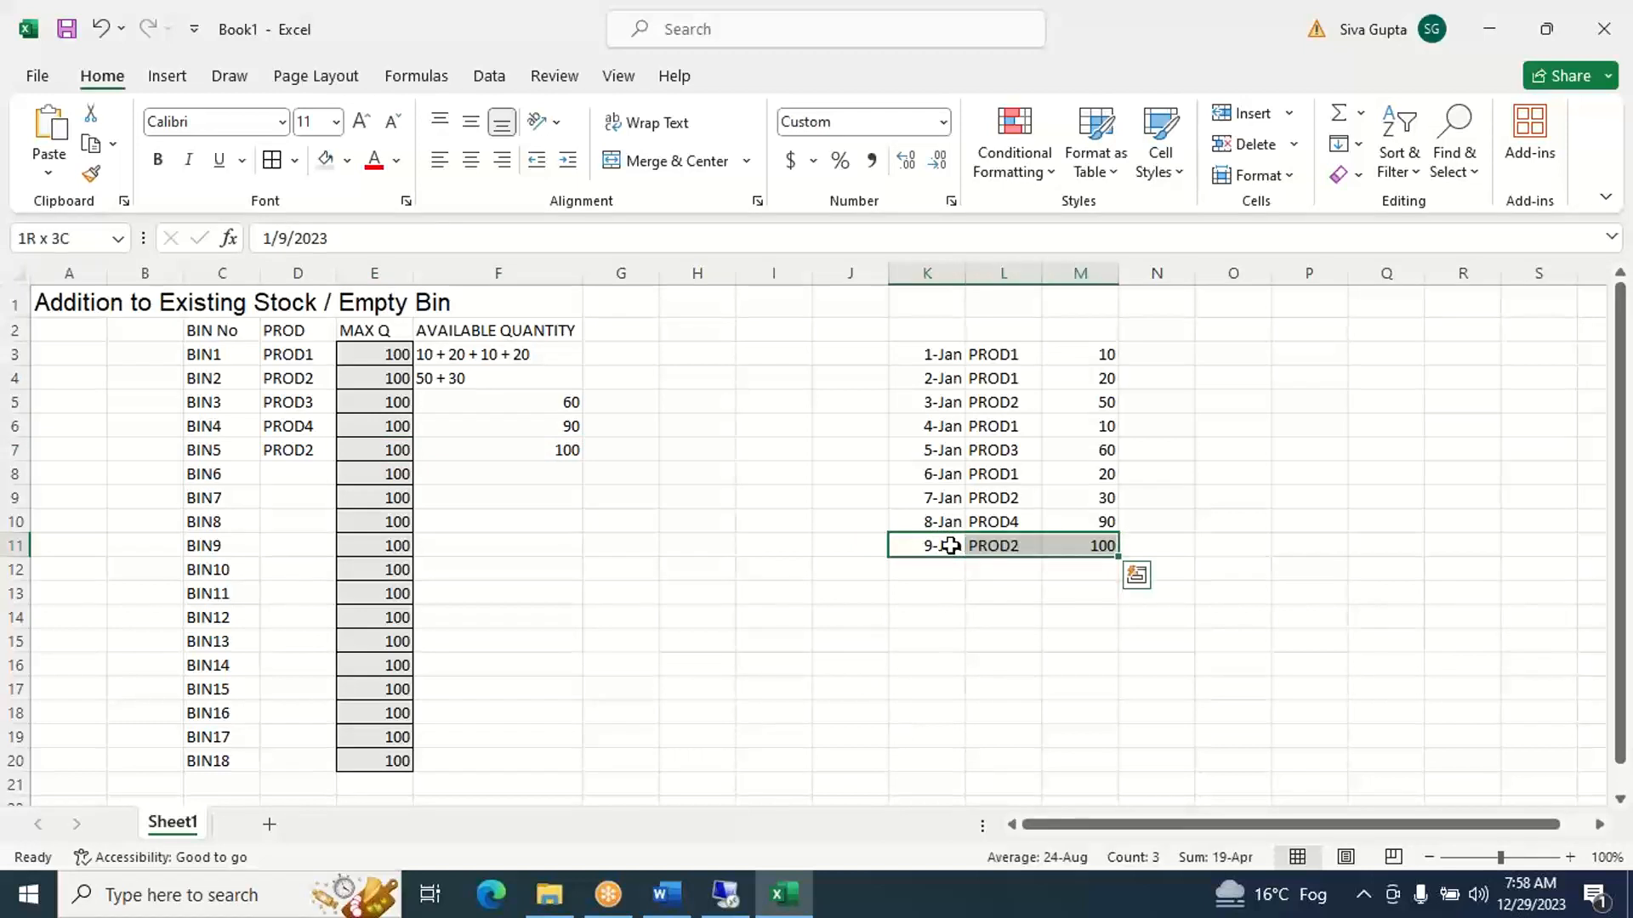
{"action": "left_click", "coordinate": [347, 163]}
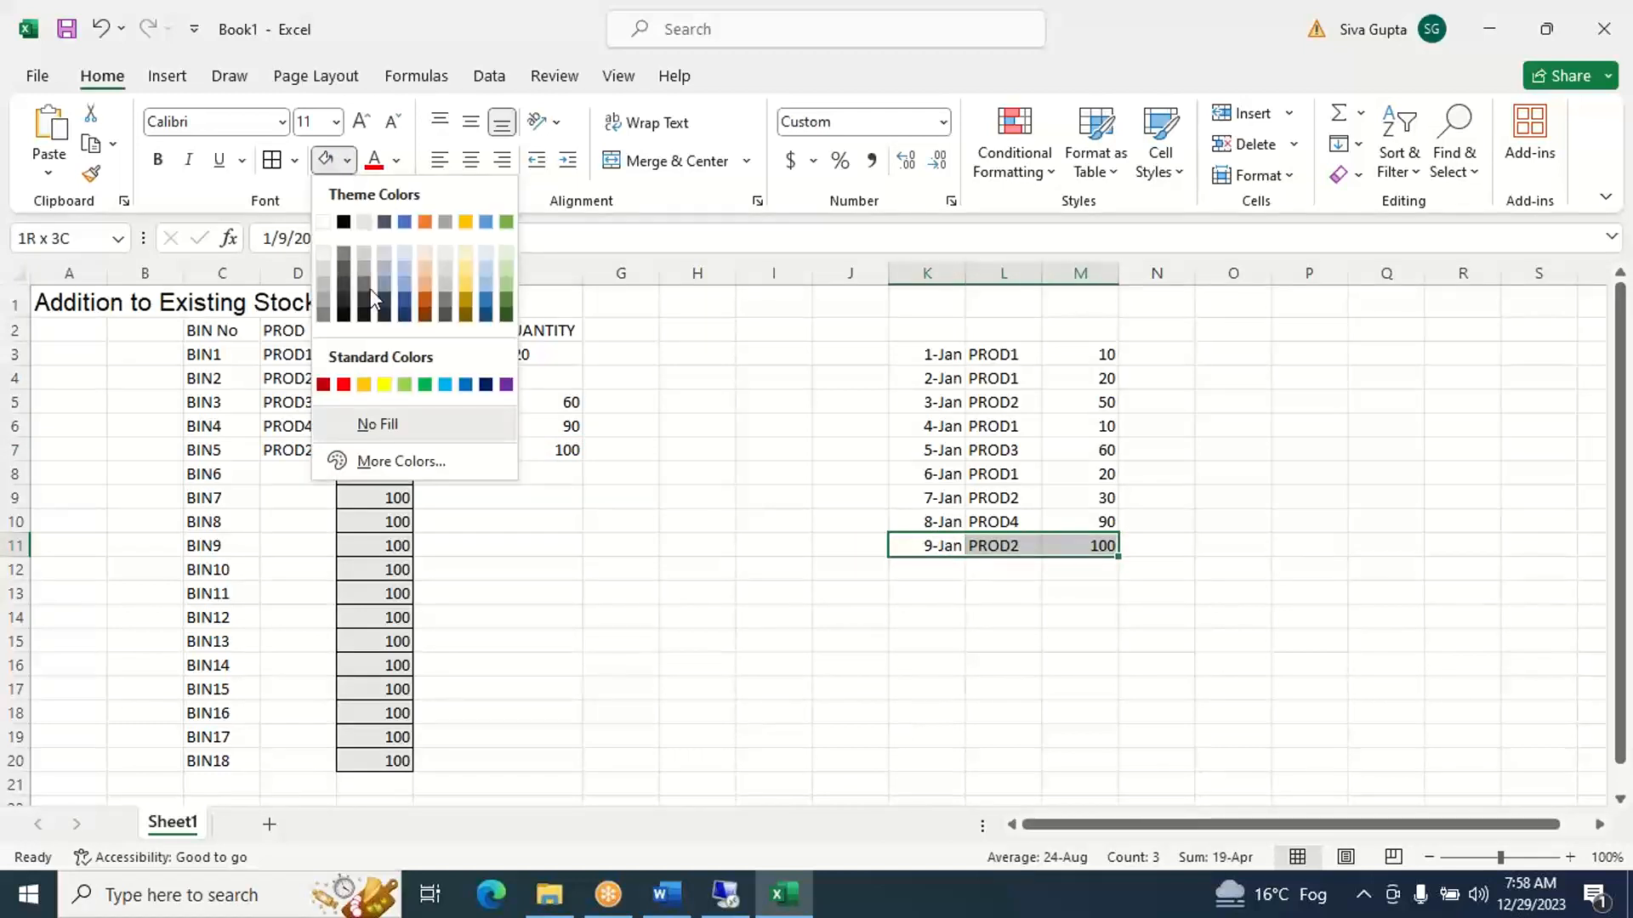
{"action": "left_click", "coordinate": [383, 390]}
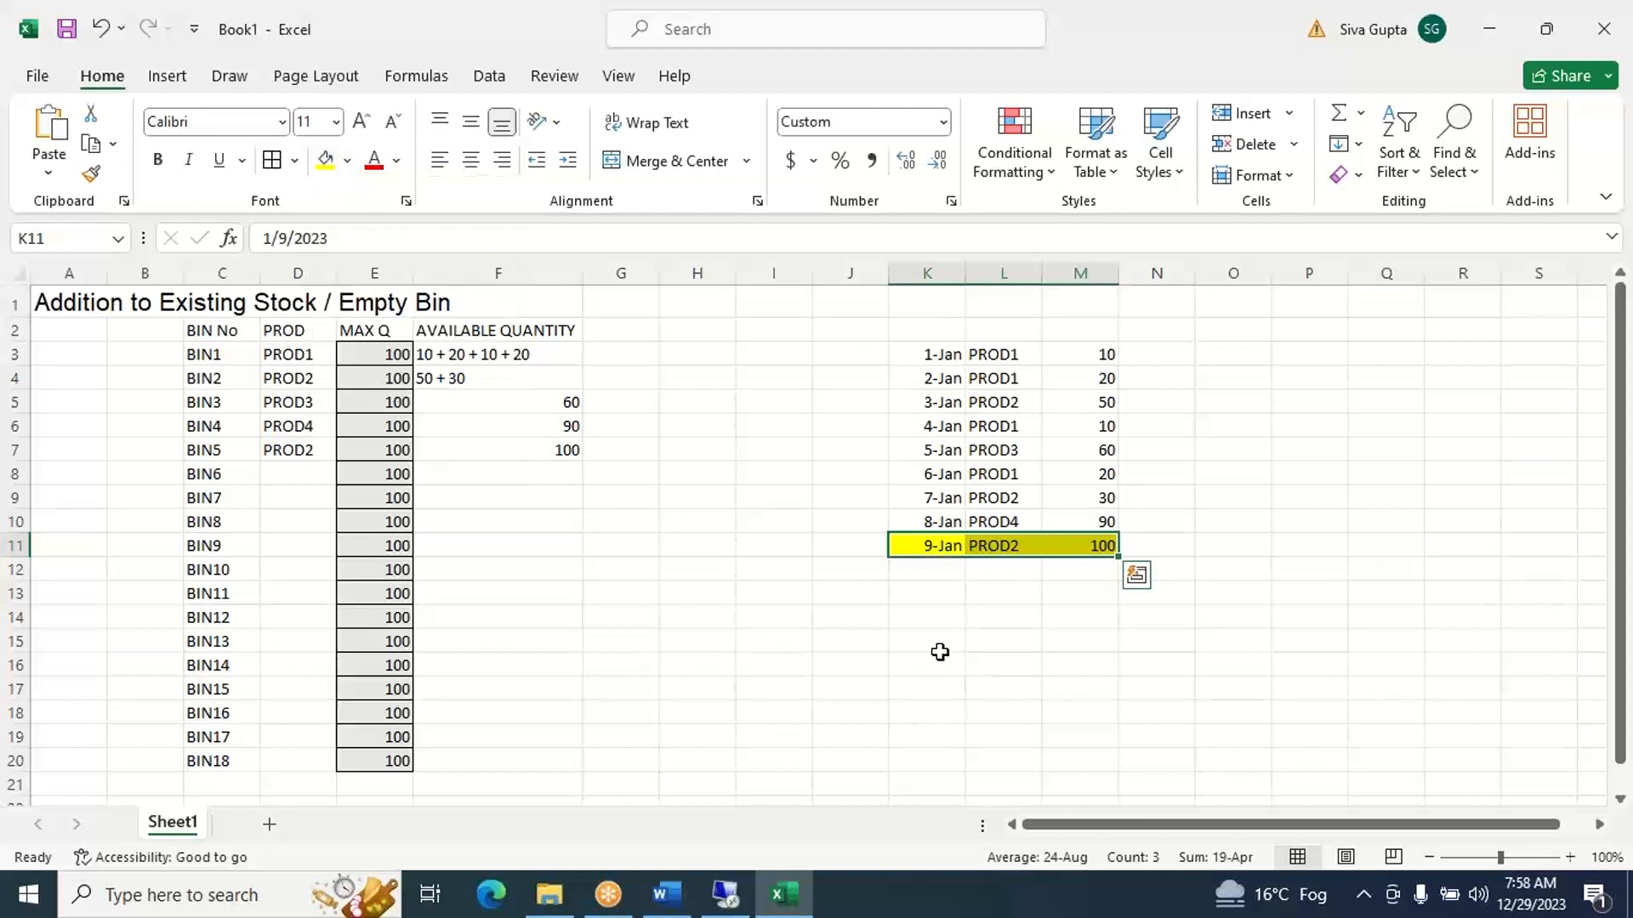
- Add a tenth receipt in row 13 with date 10-Jan in K13, product PROD3 in L13 and quantity 20 in M13
{"action": "left_click", "coordinate": [934, 589]}
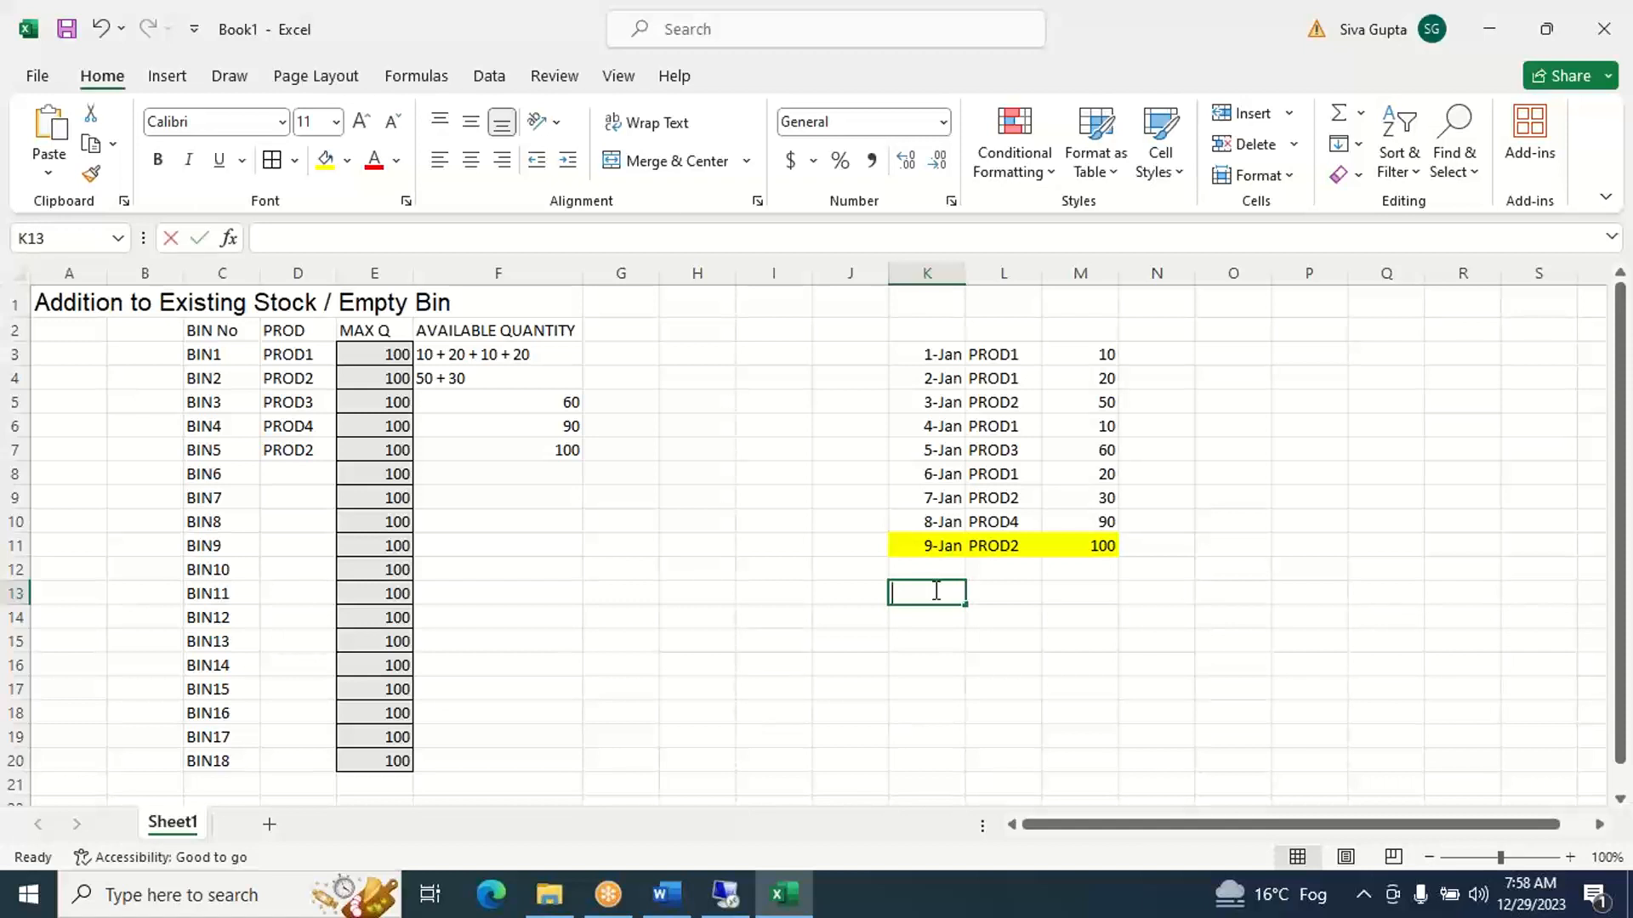
{"action": "type", "text": "JAN10"}
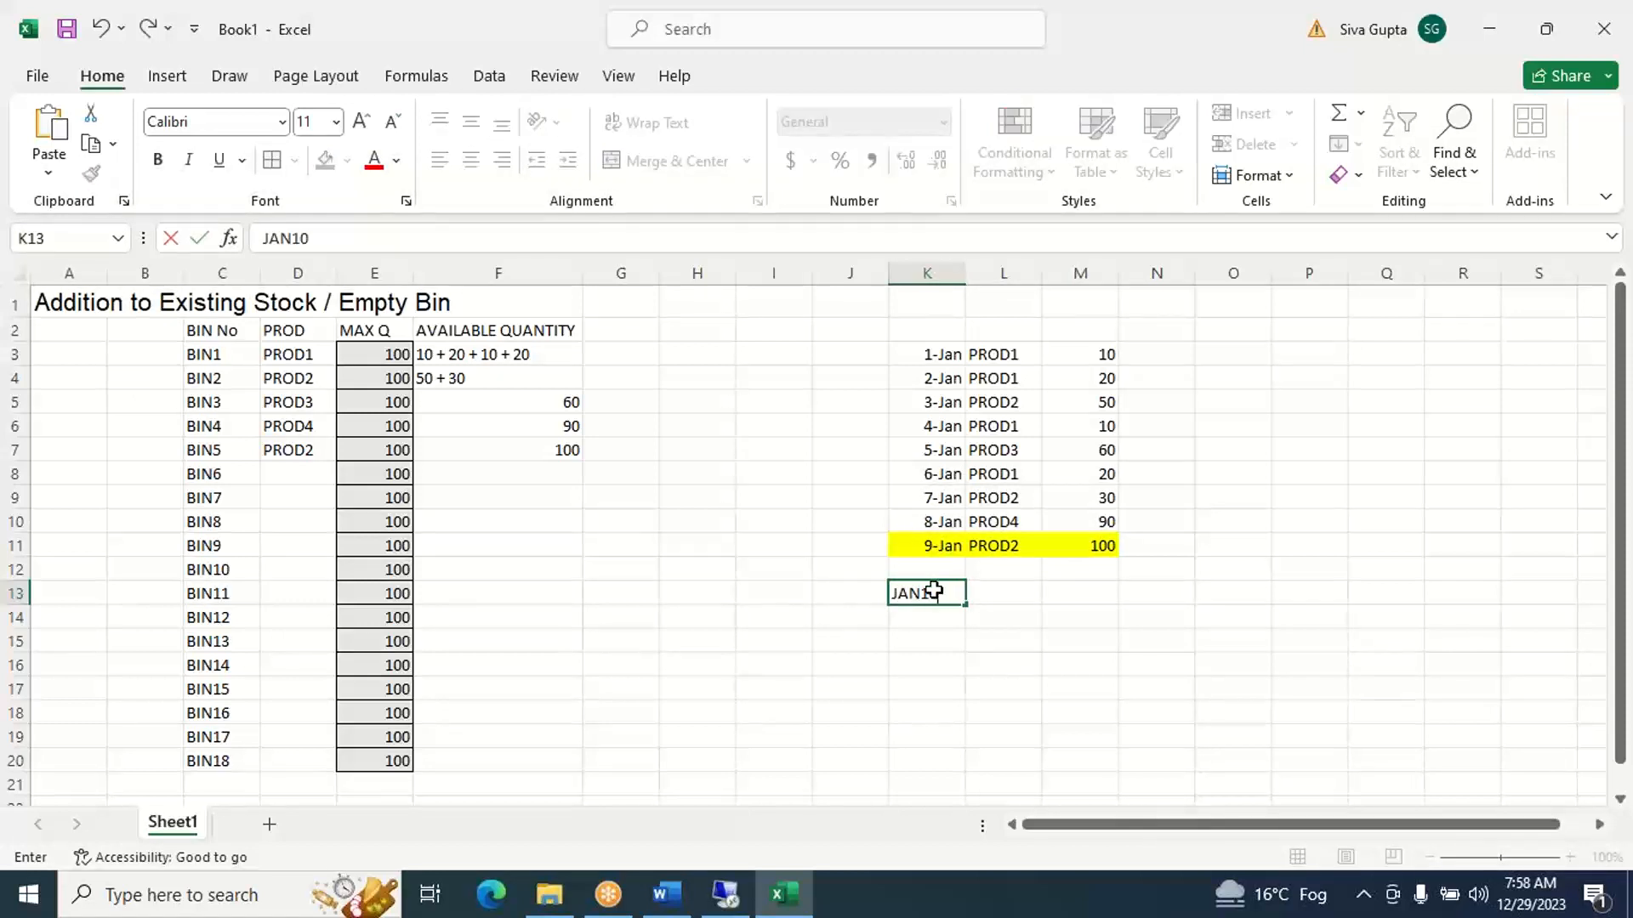
{"action": "key", "text": "Tab"}
{"action": "type", "text": "PROD"}
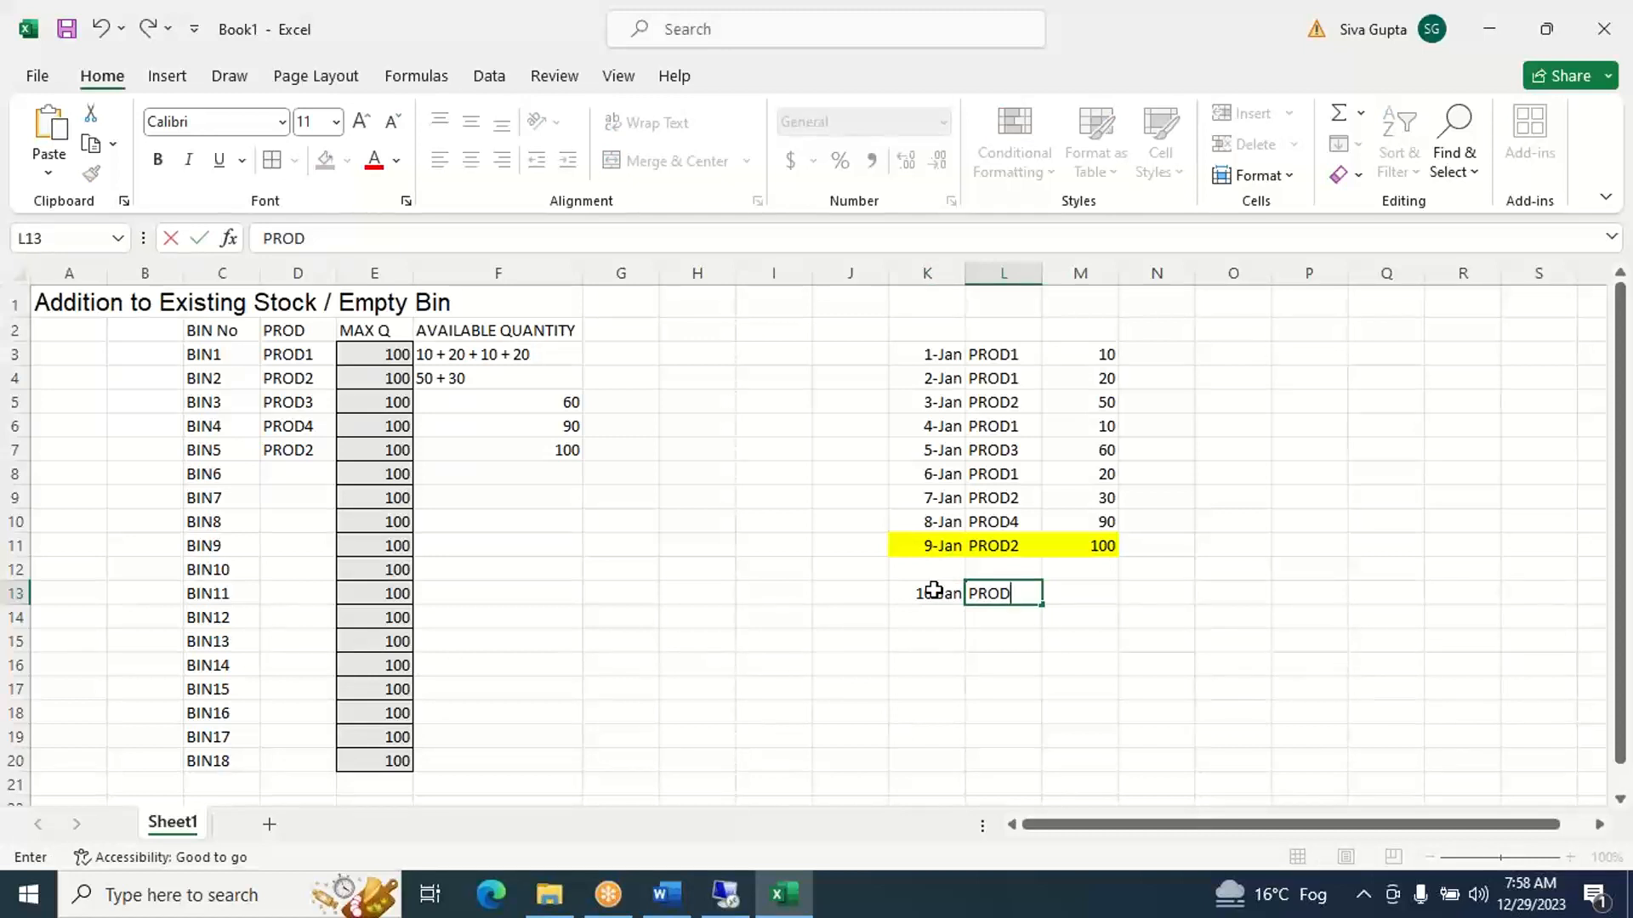
{"action": "type", "text": "3"}
{"action": "key", "text": "Tab"}
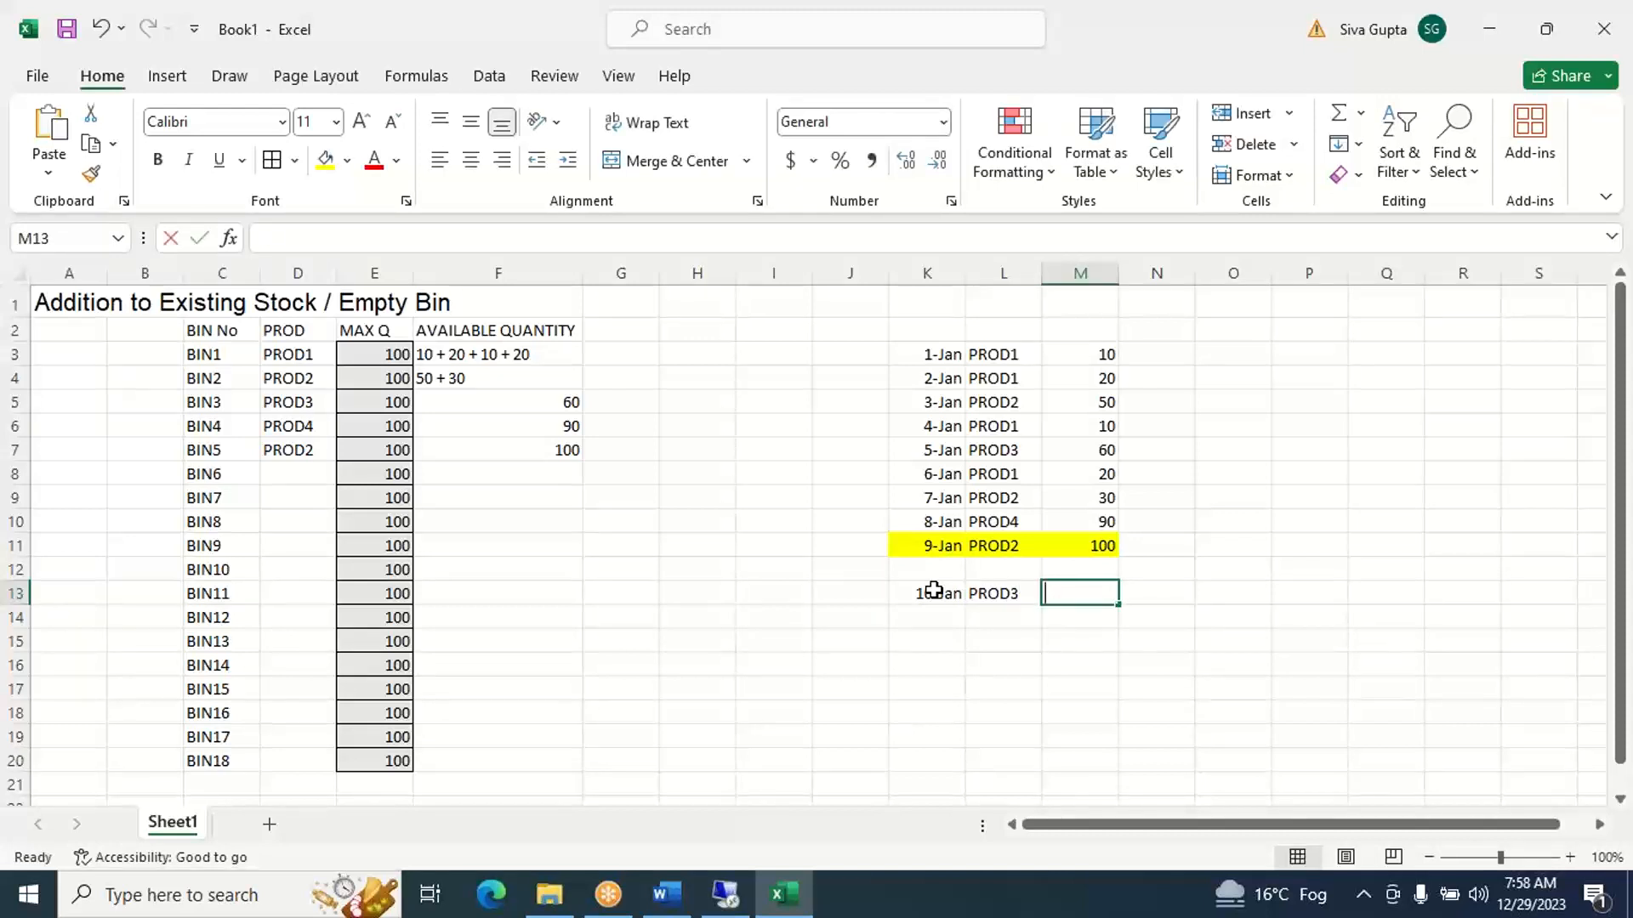
{"action": "type", "text": "20"}
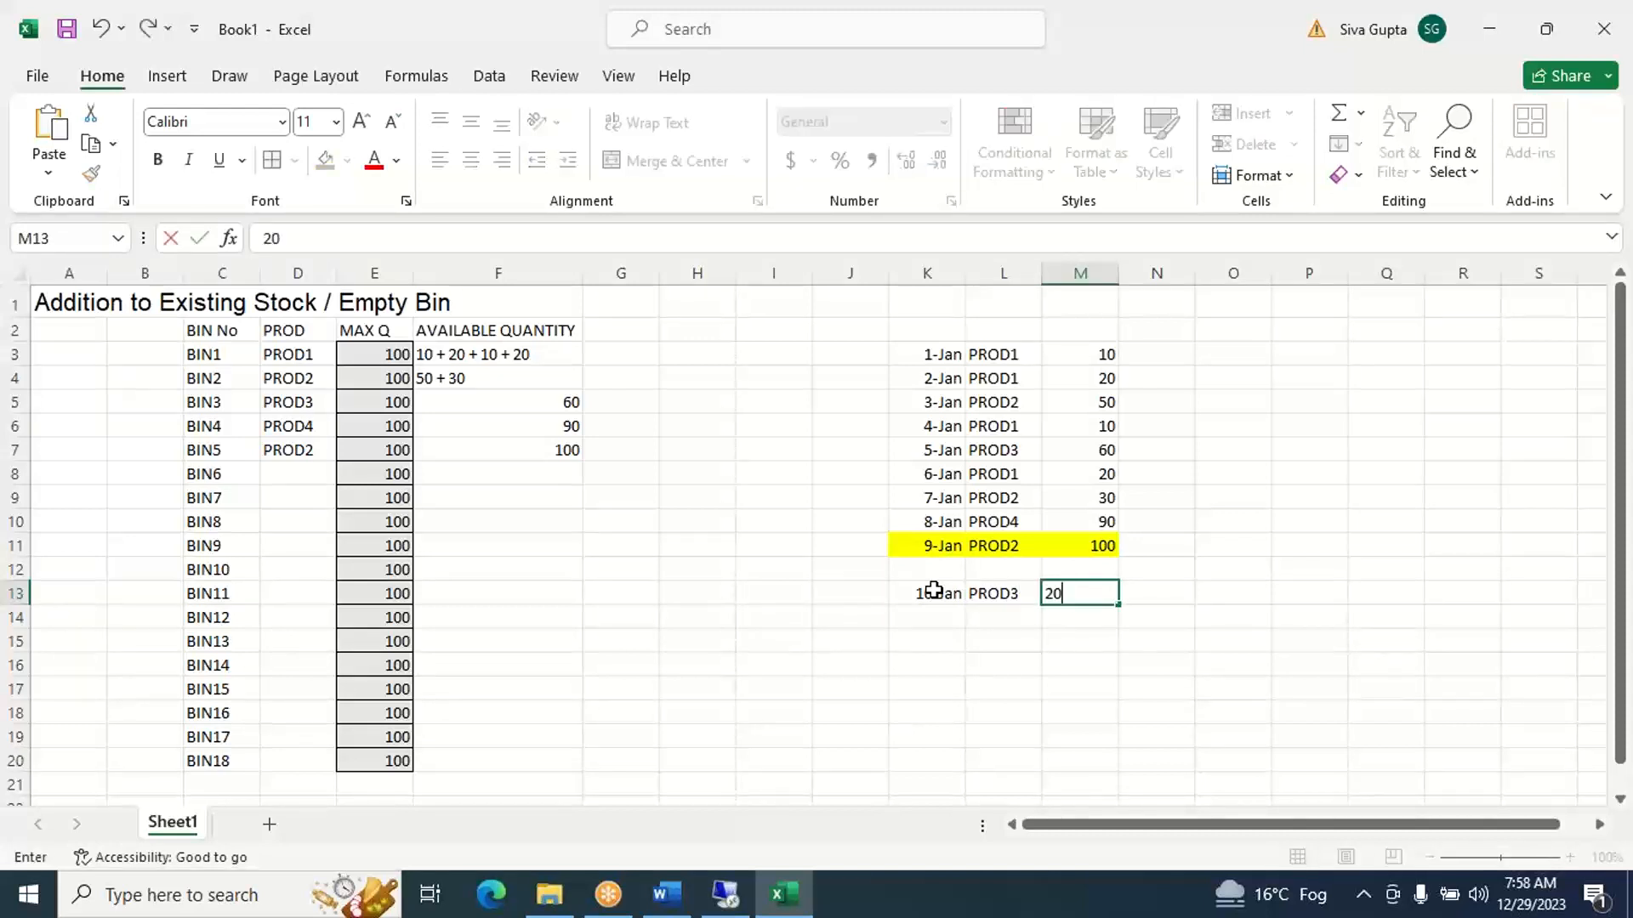
{"action": "key", "text": "Return"}
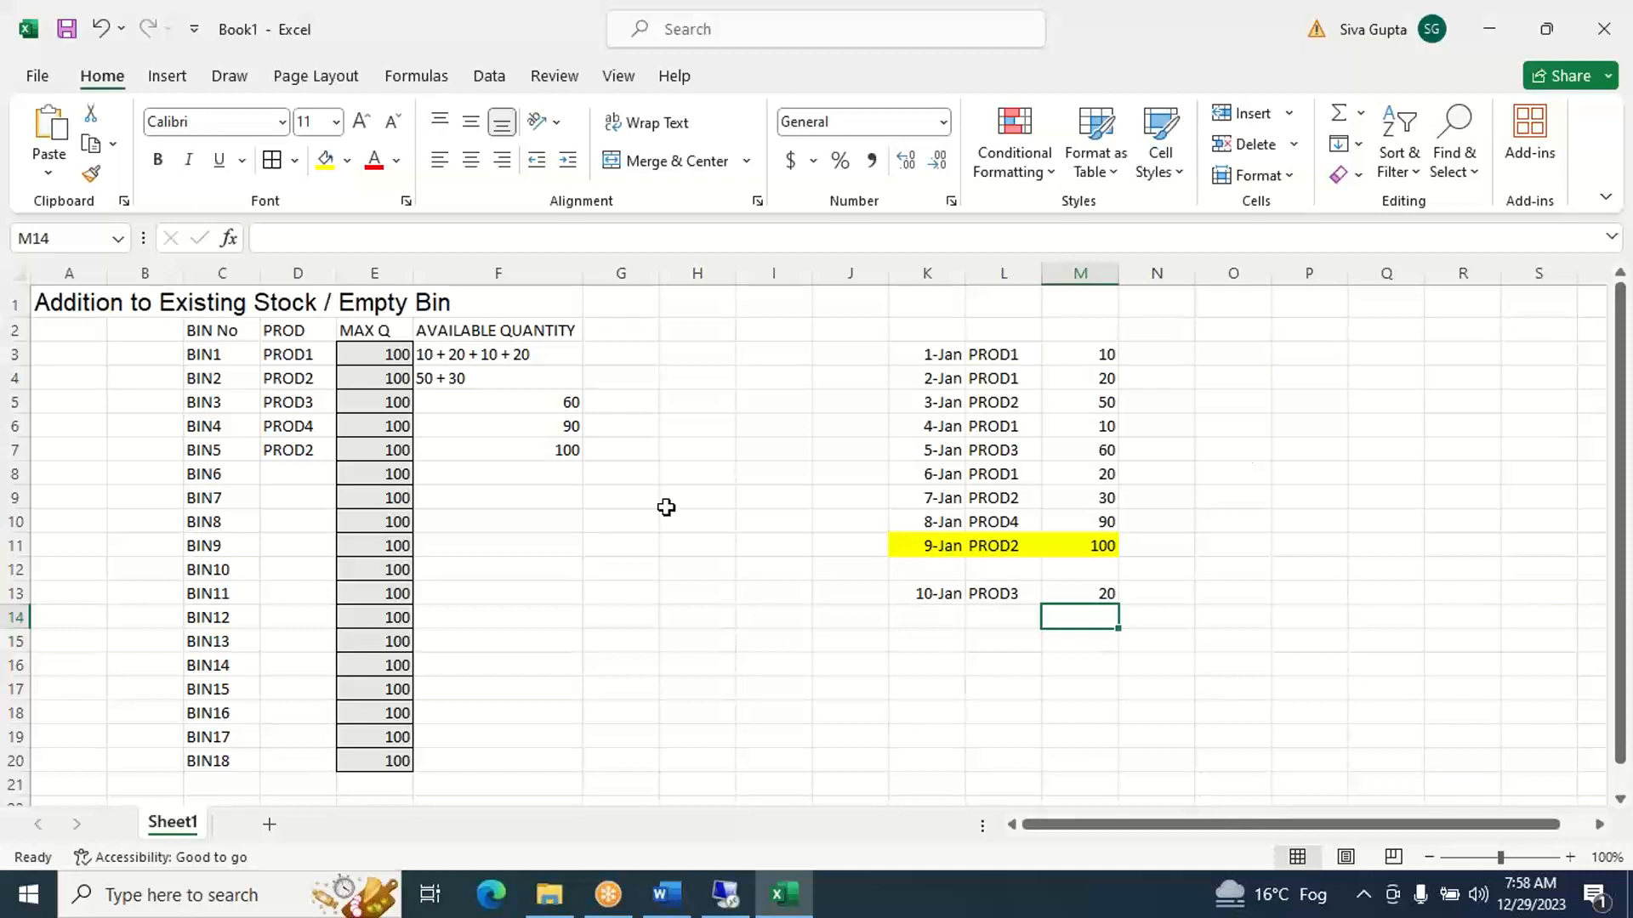
- Check BIN3's product and maximum quantity, and add the 10-Jan receipt to its stock by changing F5 to 60 + 20
{"action": "left_click", "coordinate": [483, 406]}
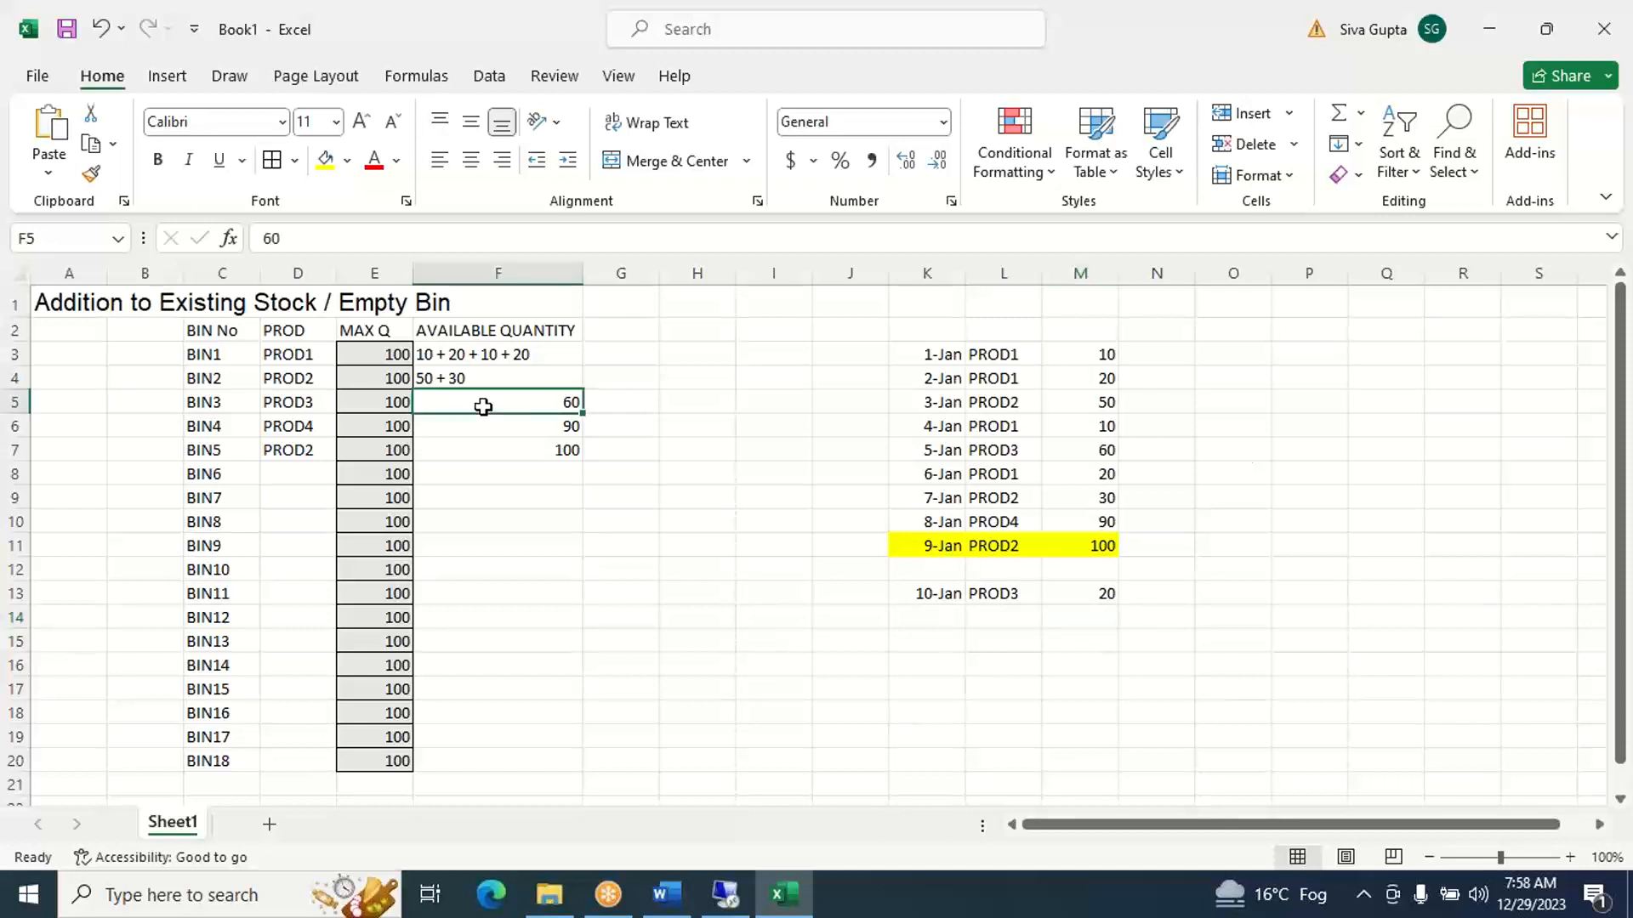
{"action": "key", "text": "Left"}
{"action": "key", "text": "Left"}
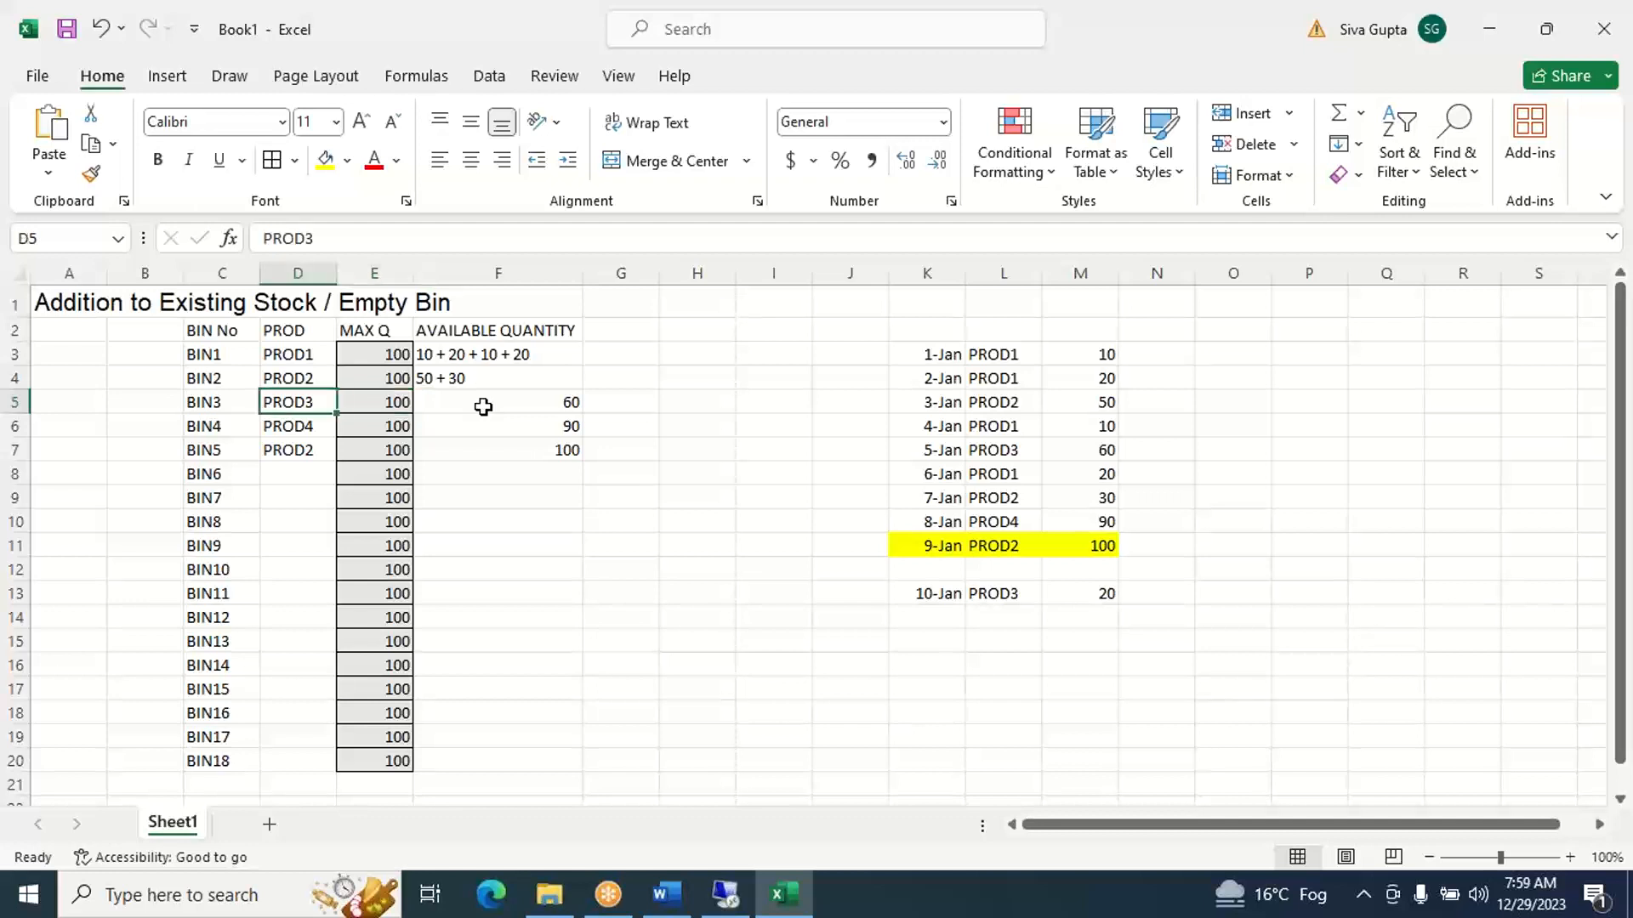
{"action": "key", "text": "Left"}
{"action": "key", "text": "Right"}
{"action": "key", "text": "Right"}
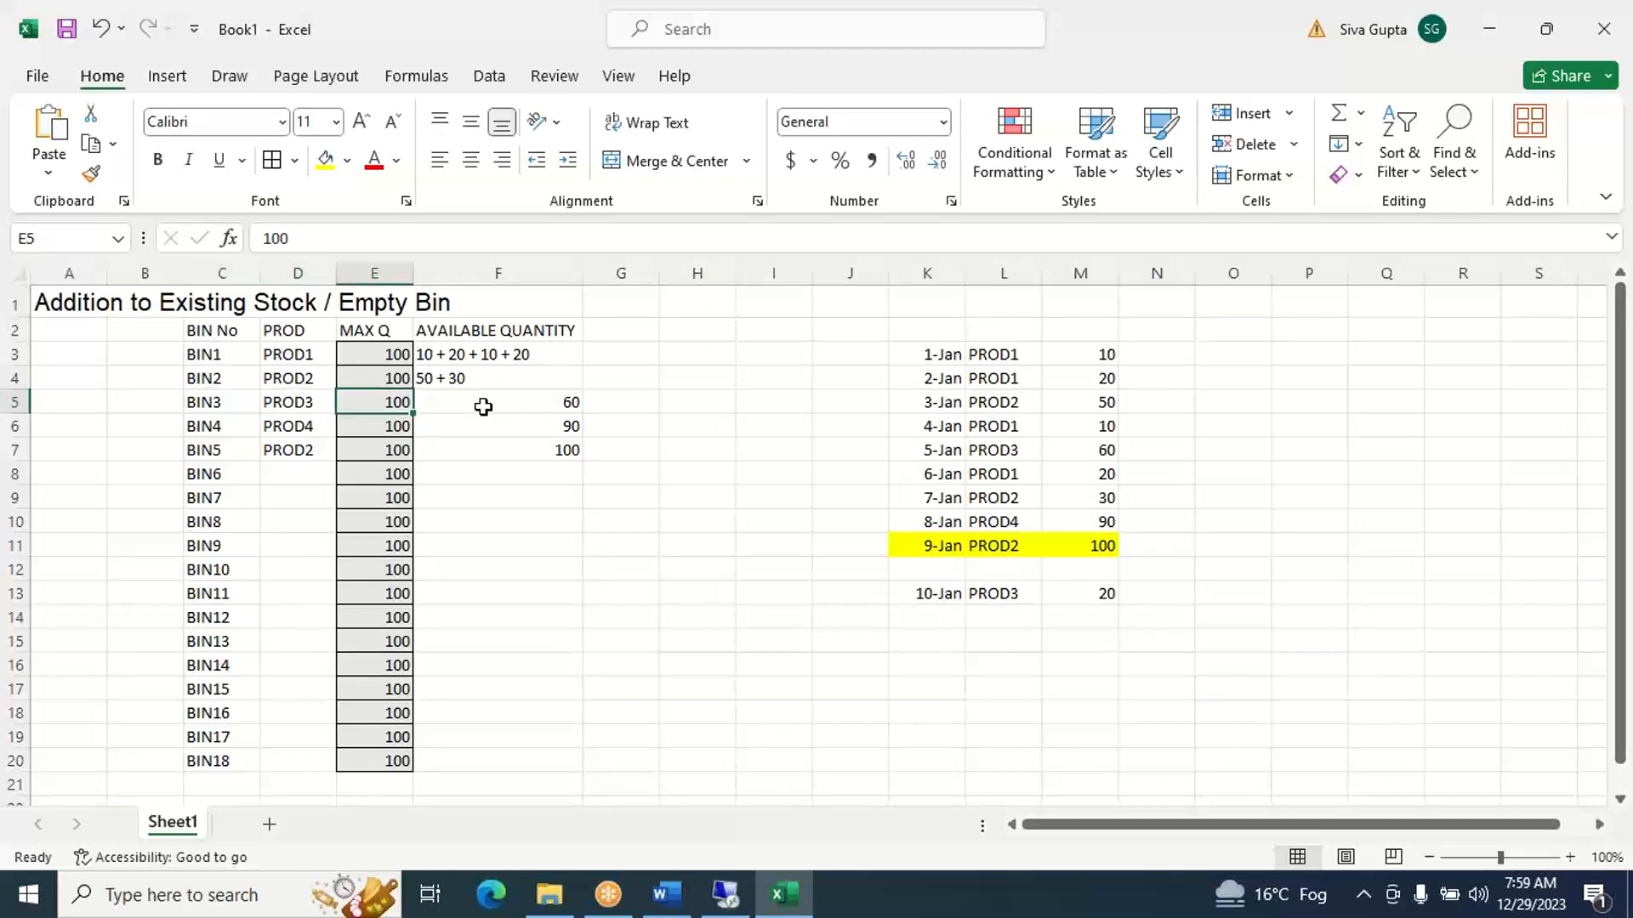
{"action": "key", "text": "Right"}
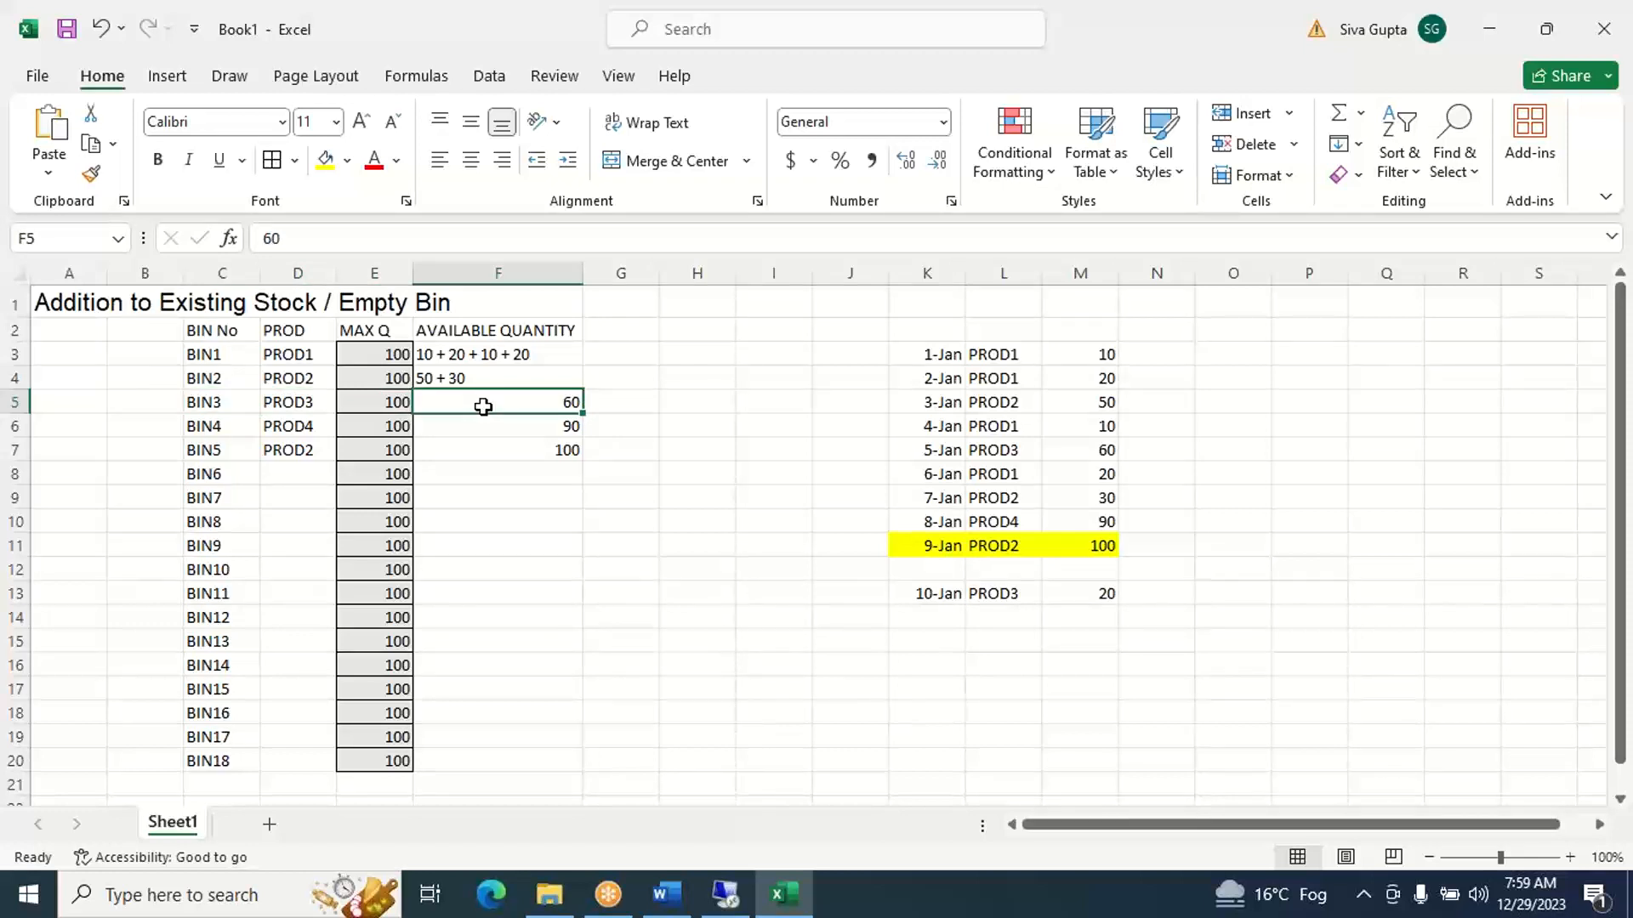
{"action": "left_click", "coordinate": [485, 232]}
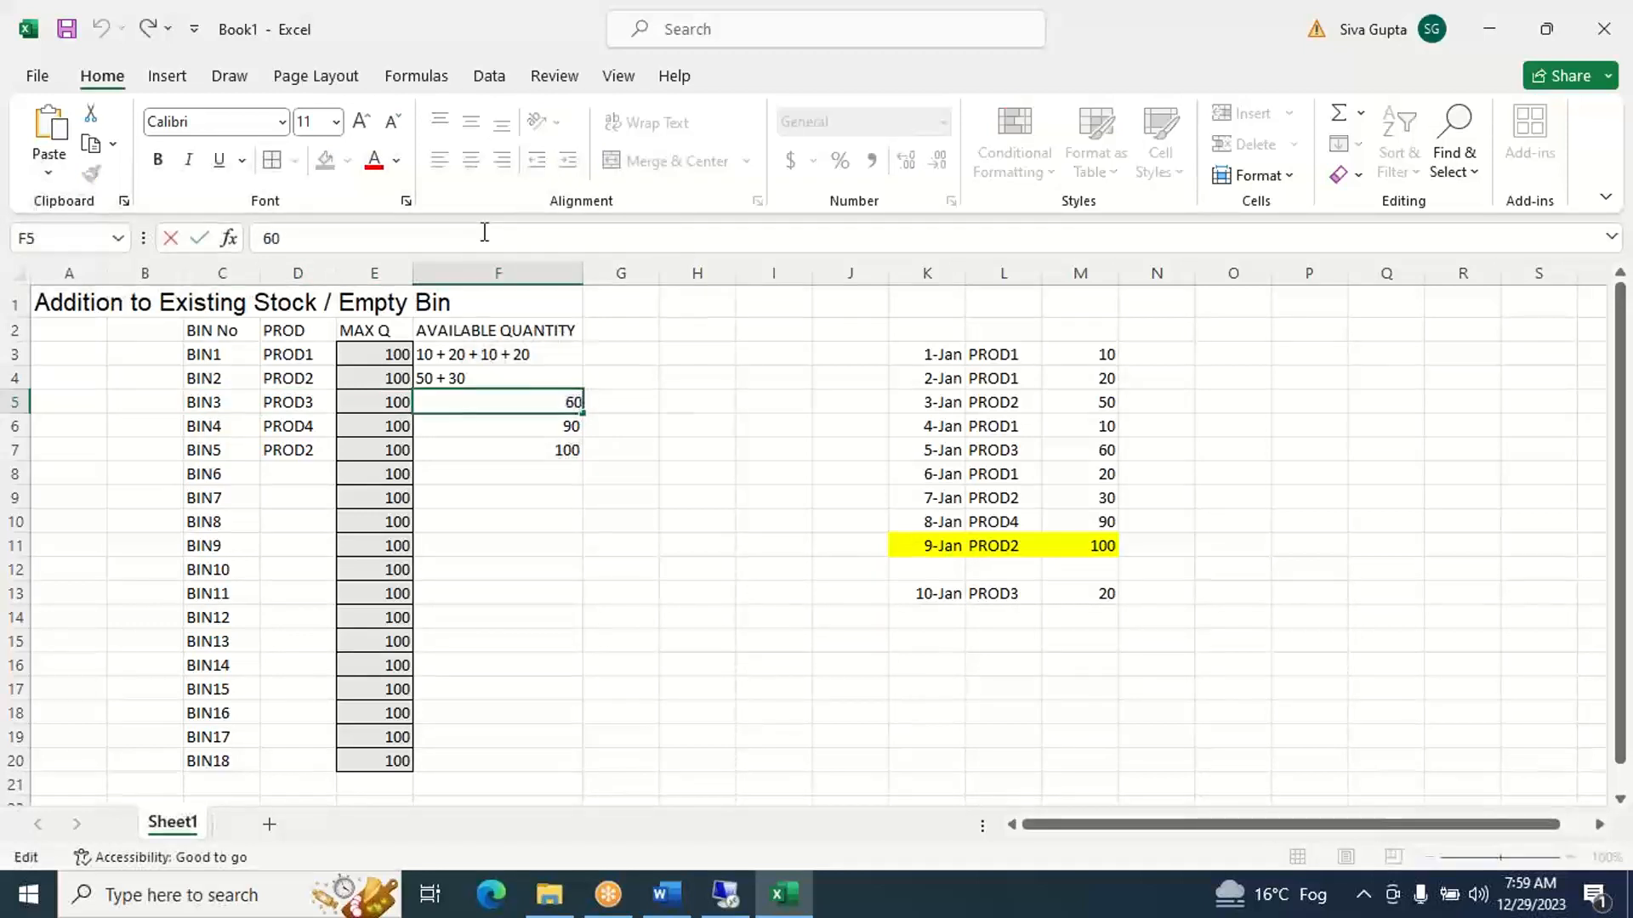
{"action": "type", "text": "+ 20"}
{"action": "left_click", "coordinate": [924, 621]}
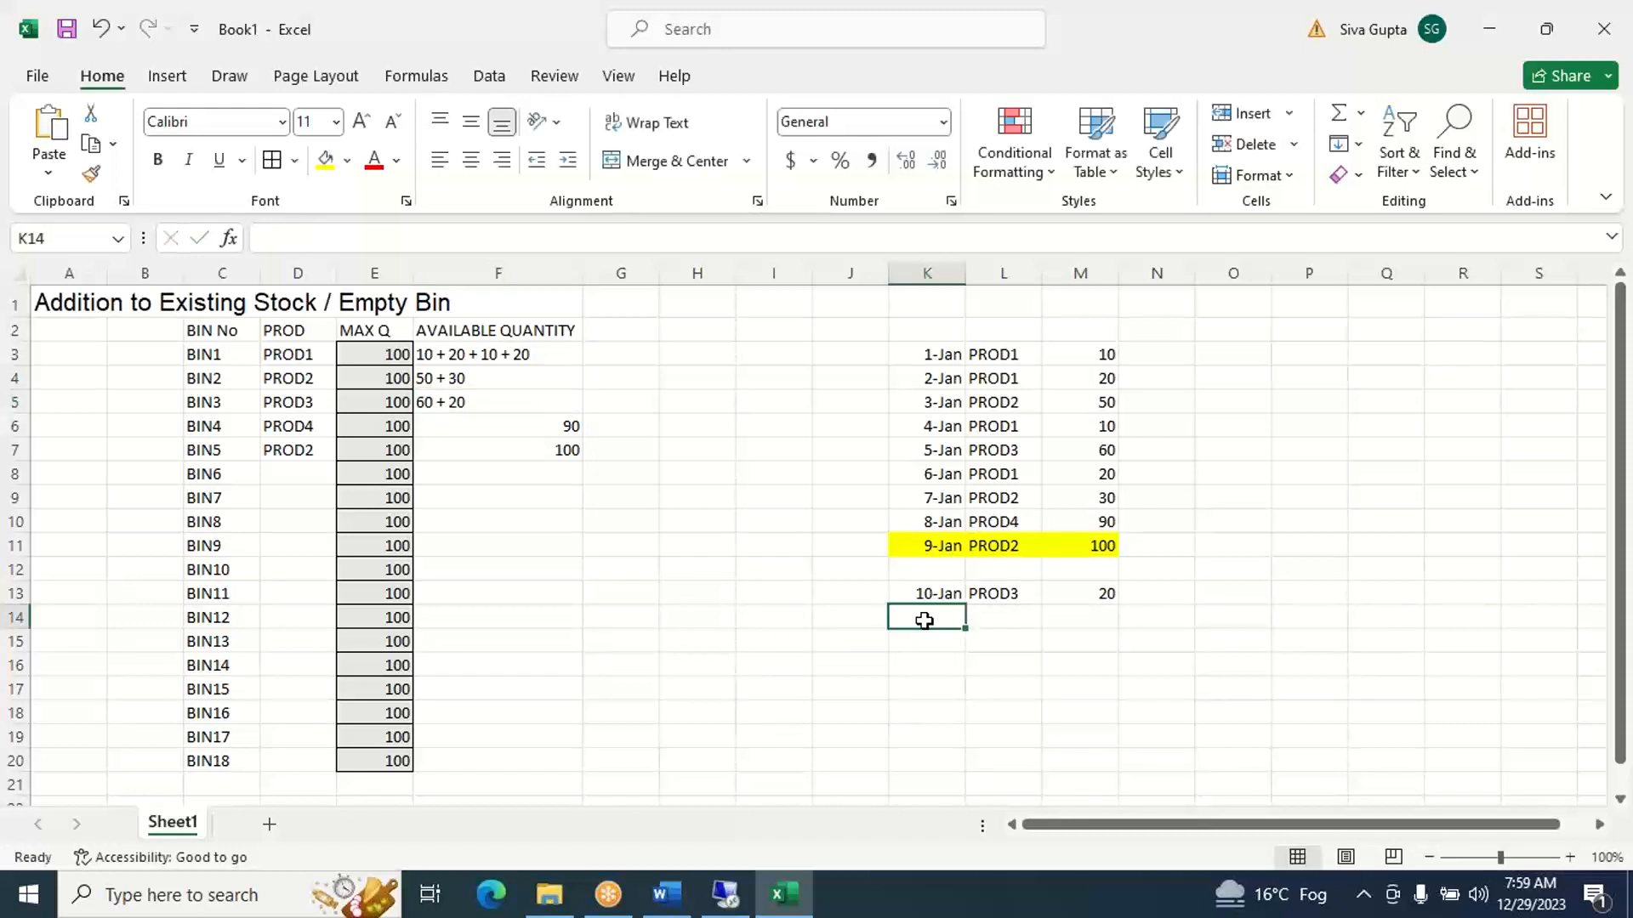
{"action": "type", "text": "PROD"}
{"action": "key", "text": "BackSpace"}
{"action": "key", "text": "BackSpace"}
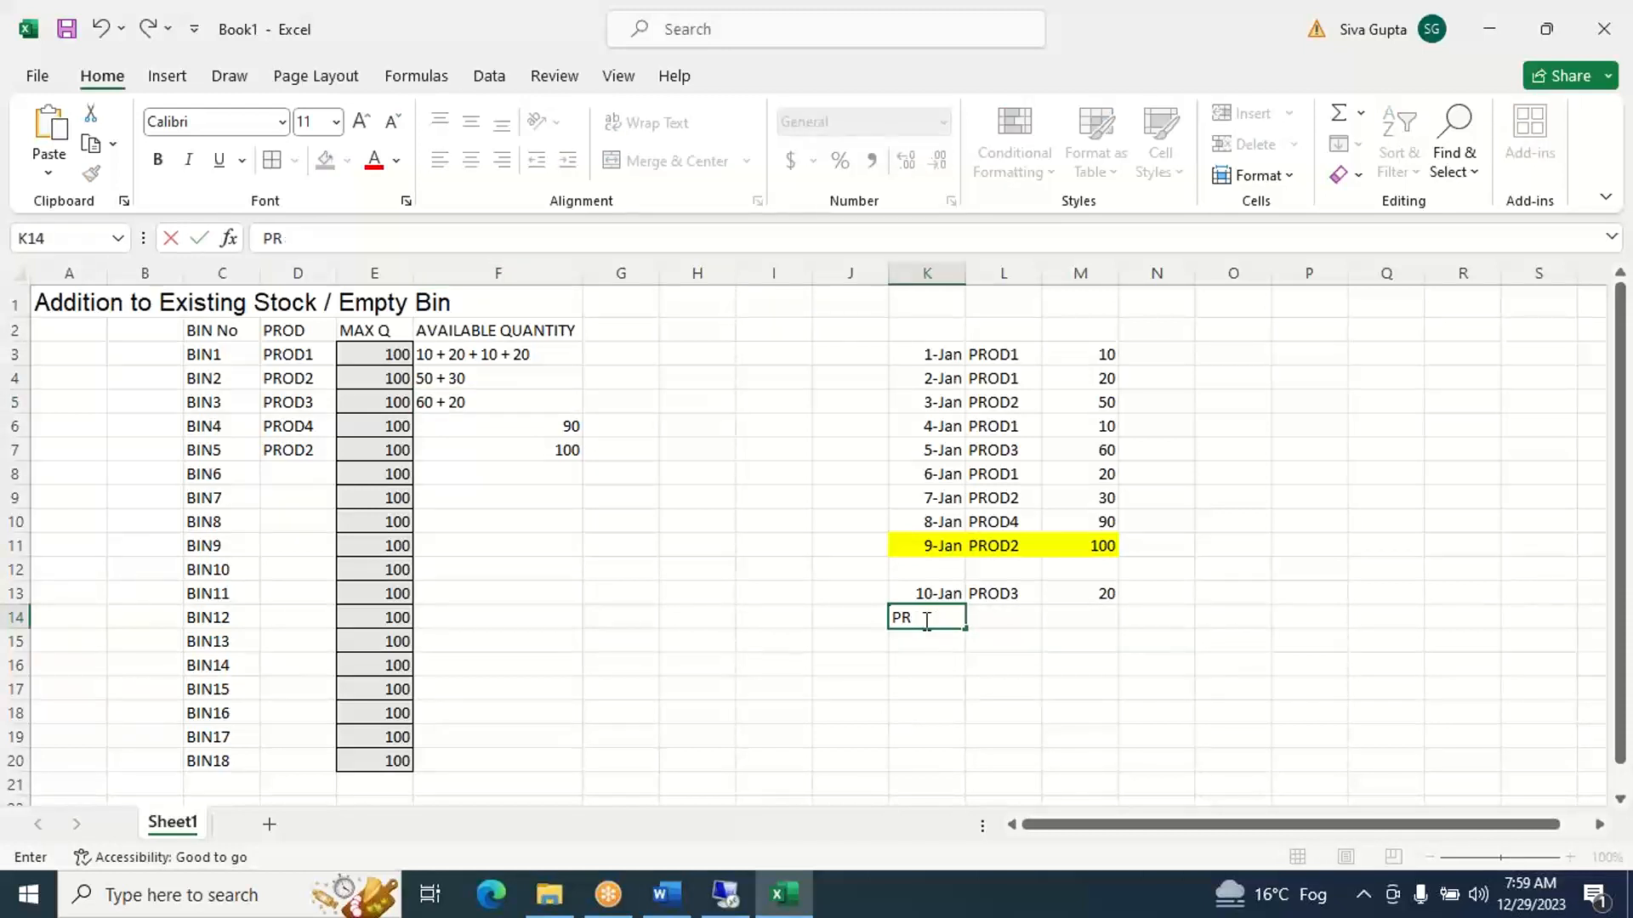
{"action": "key", "text": "BackSpace"}
{"action": "key", "text": "BackSpace"}
{"action": "key", "text": "Return"}
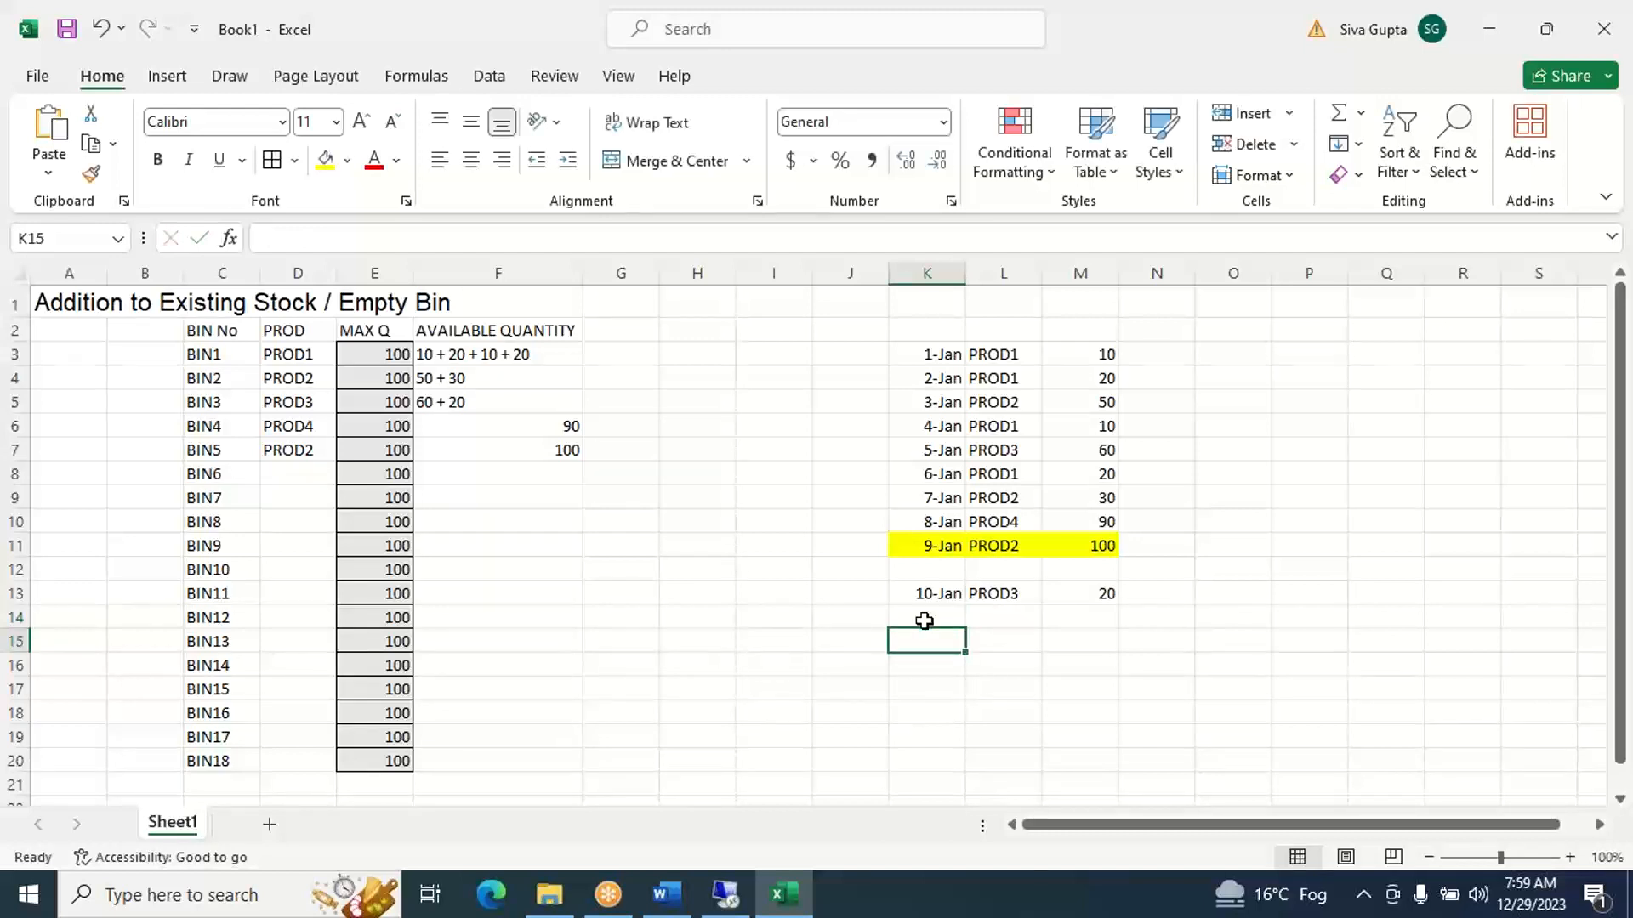
- Add an eleventh receipt in row 15 with date 11-Jan in K15, product PROD3 in L15 and quantity 50 in M15
{"action": "type", "text": "JAN11"}
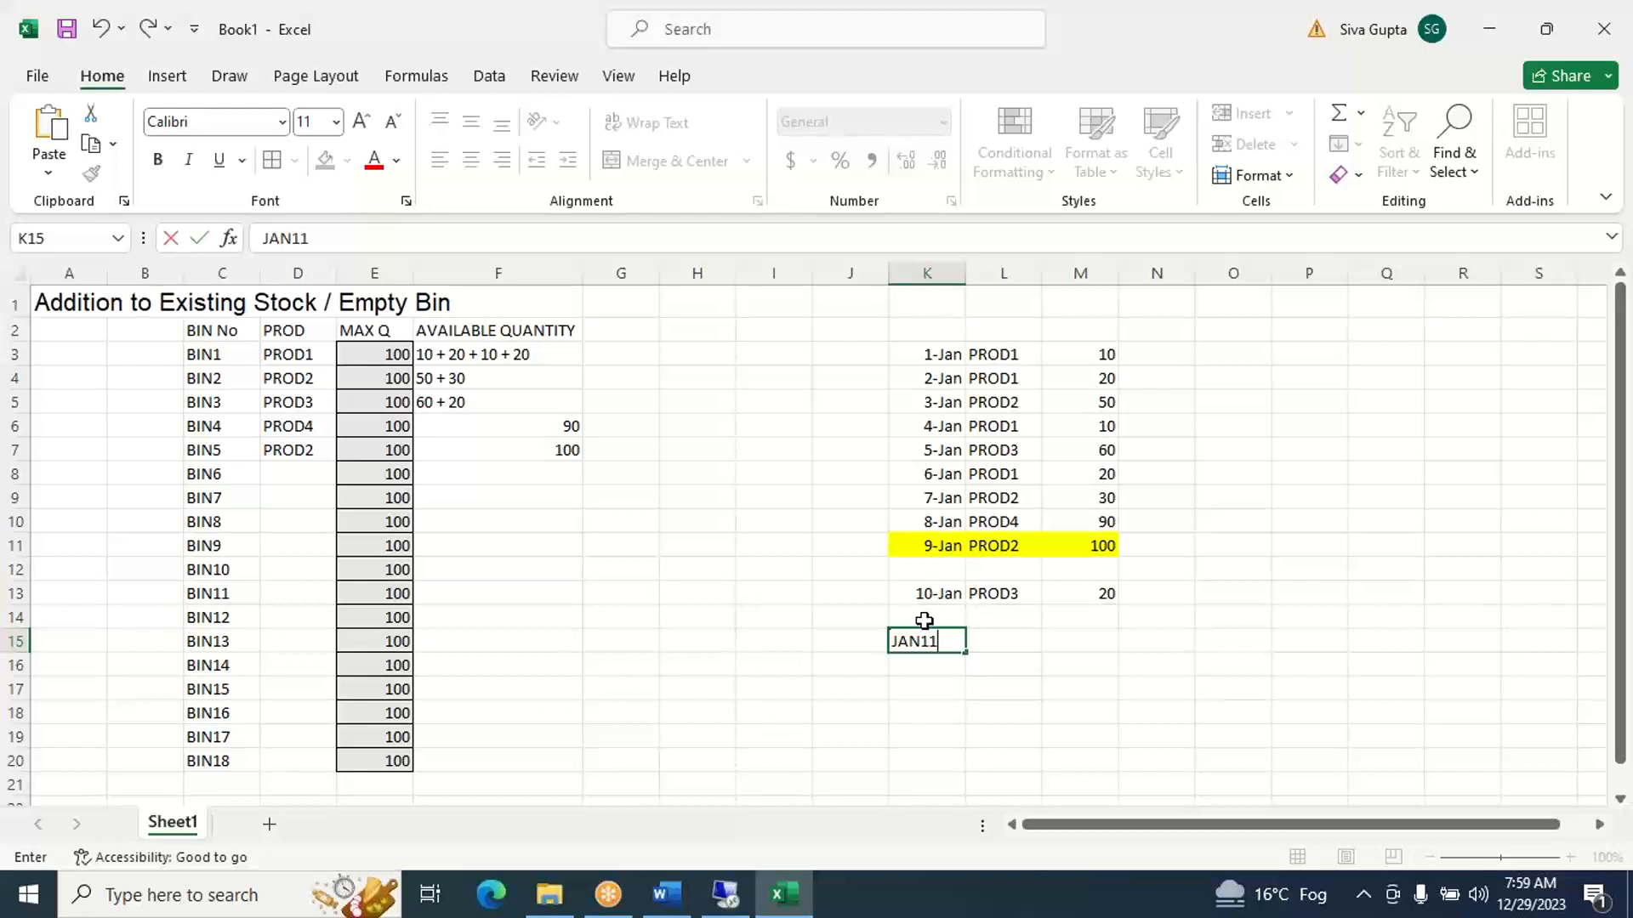
{"action": "key", "text": "Tab"}
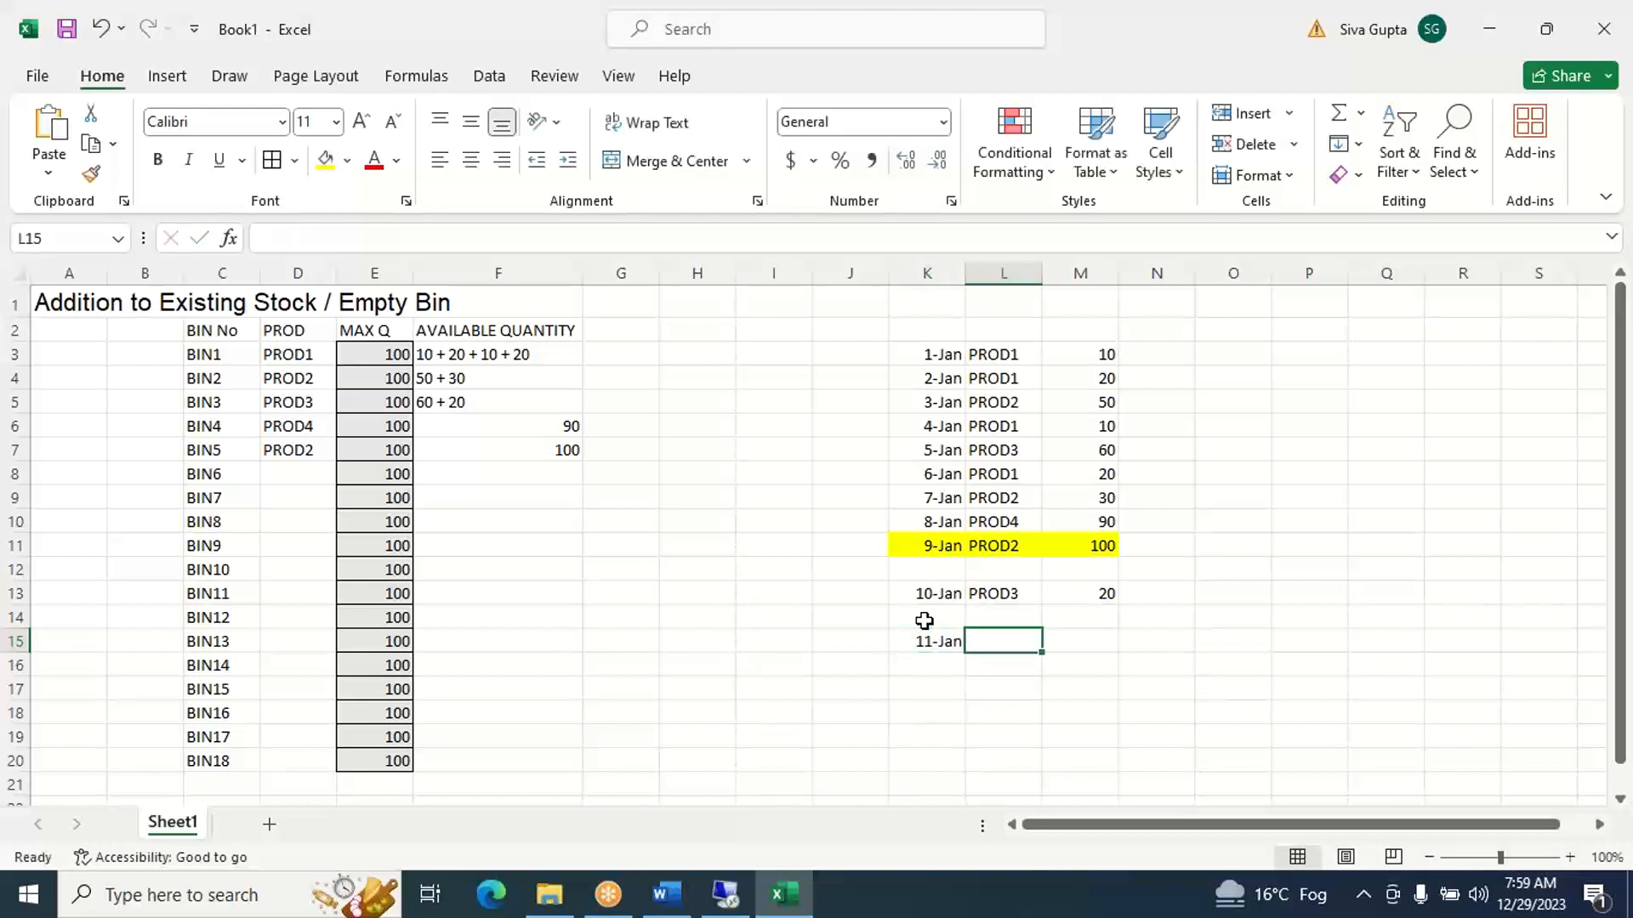
{"action": "type", "text": "PRO"}
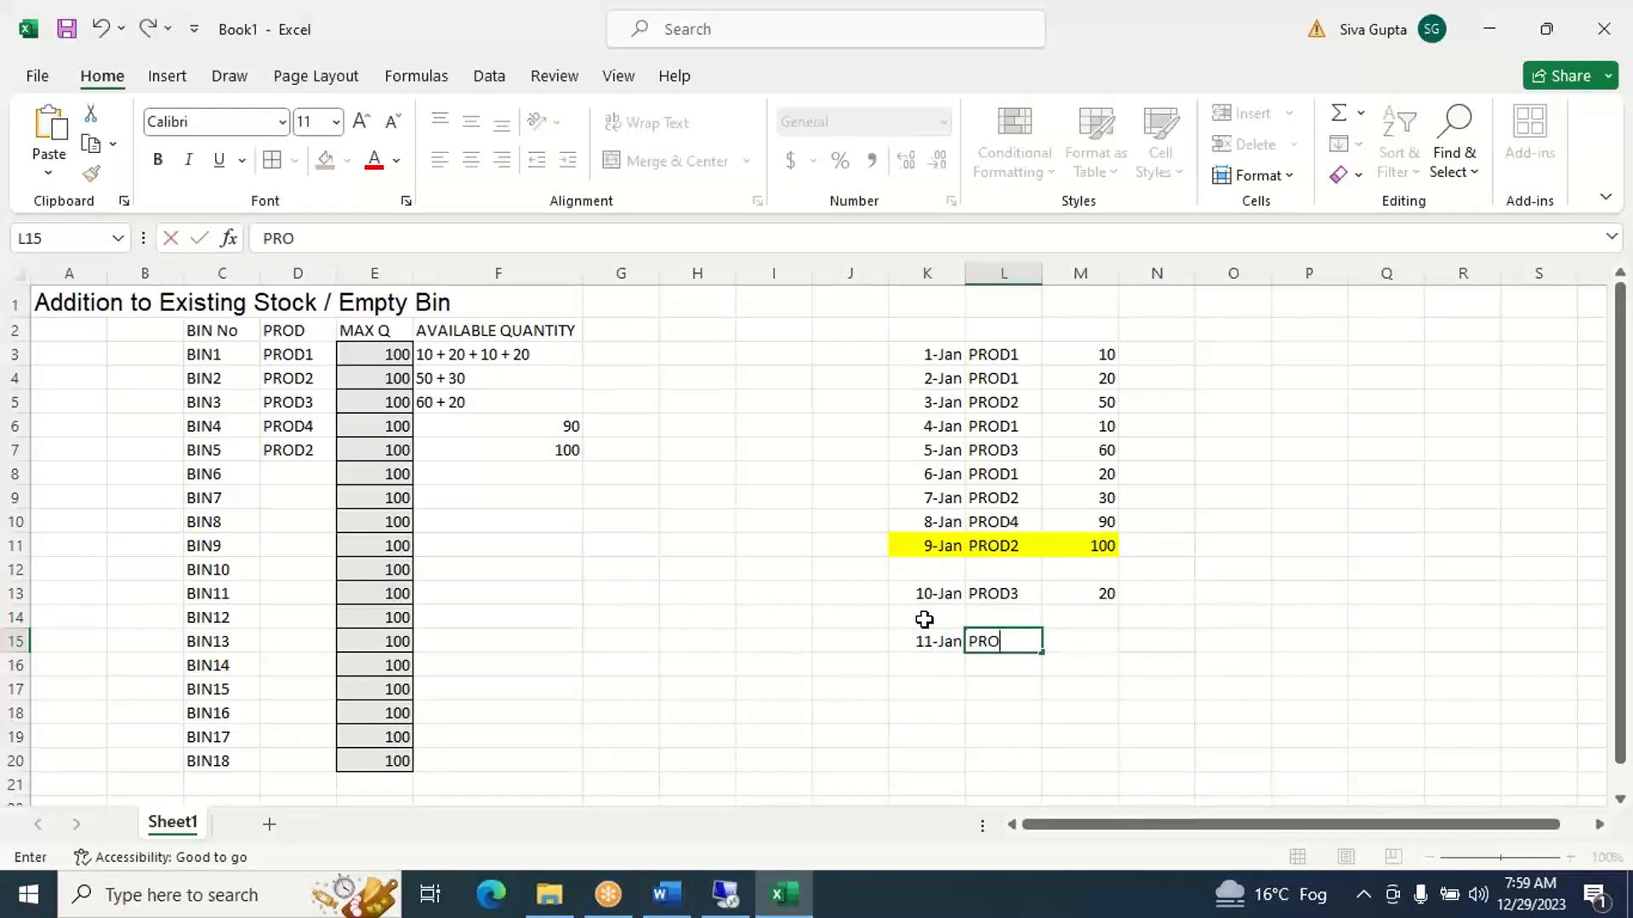
{"action": "type", "text": "D3"}
{"action": "key", "text": "Tab"}
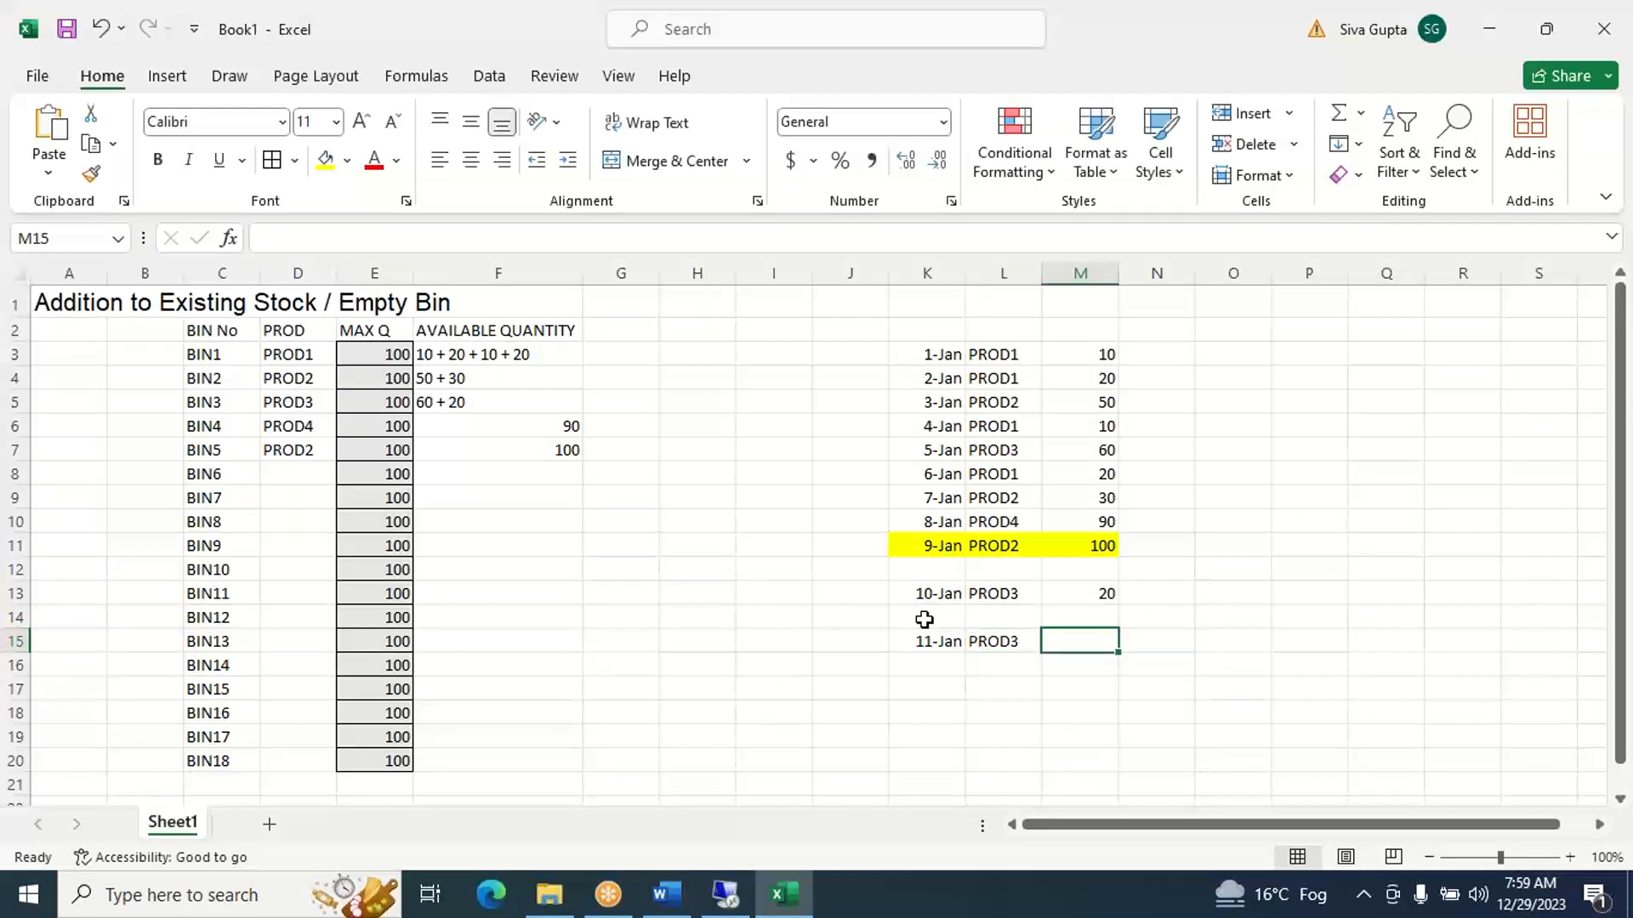
{"action": "type", "text": "50"}
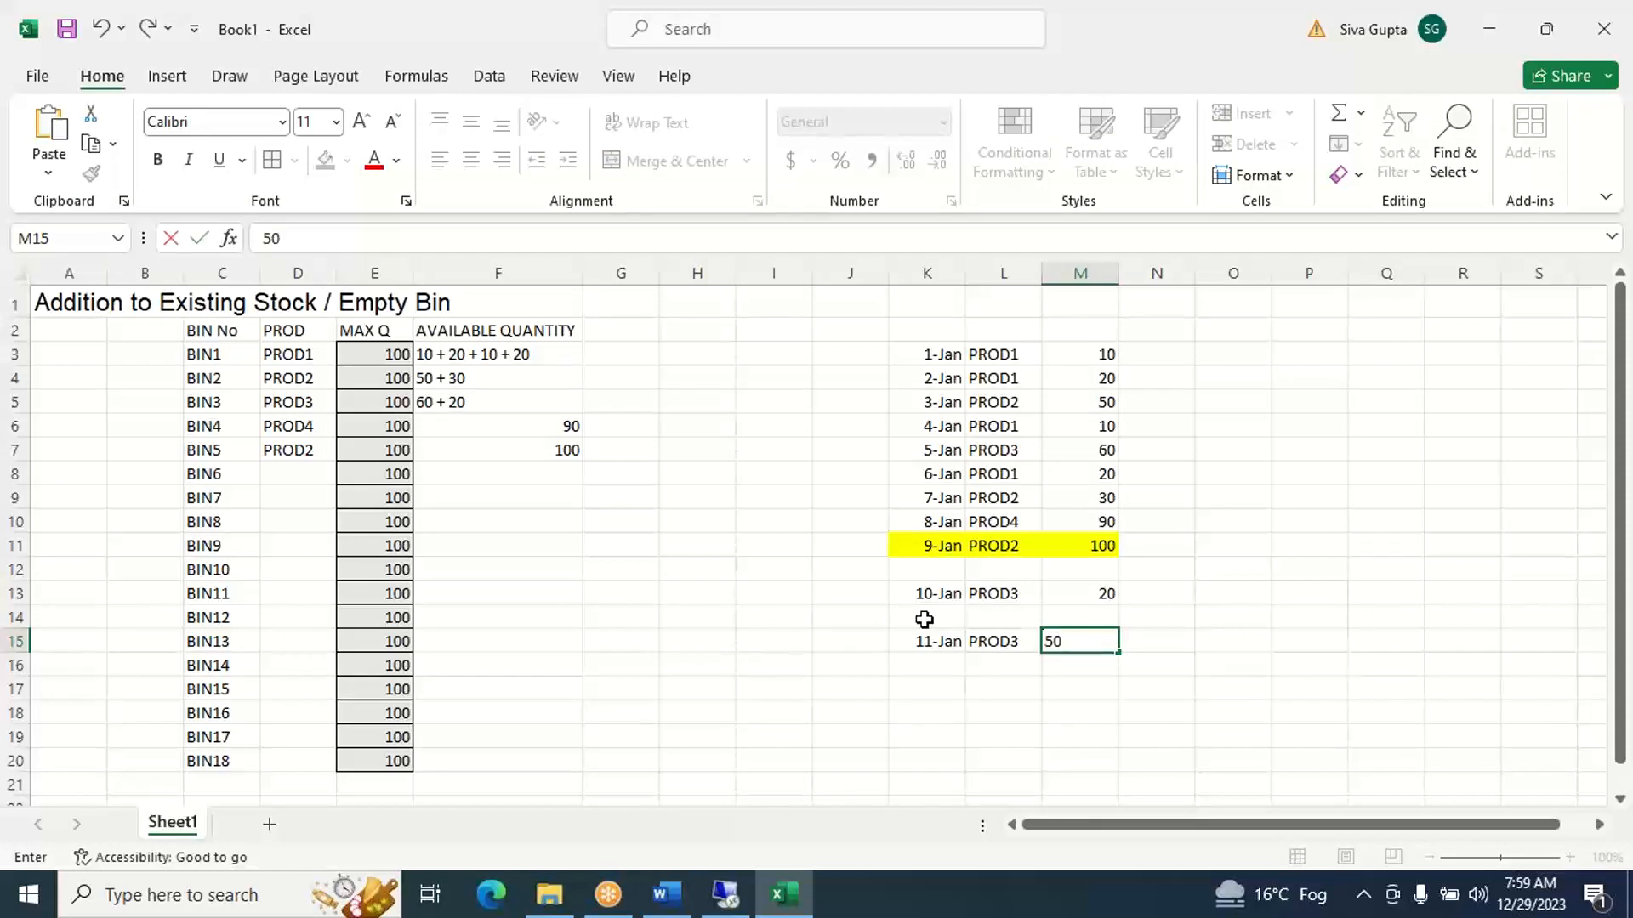
{"action": "key", "text": "Tab"}
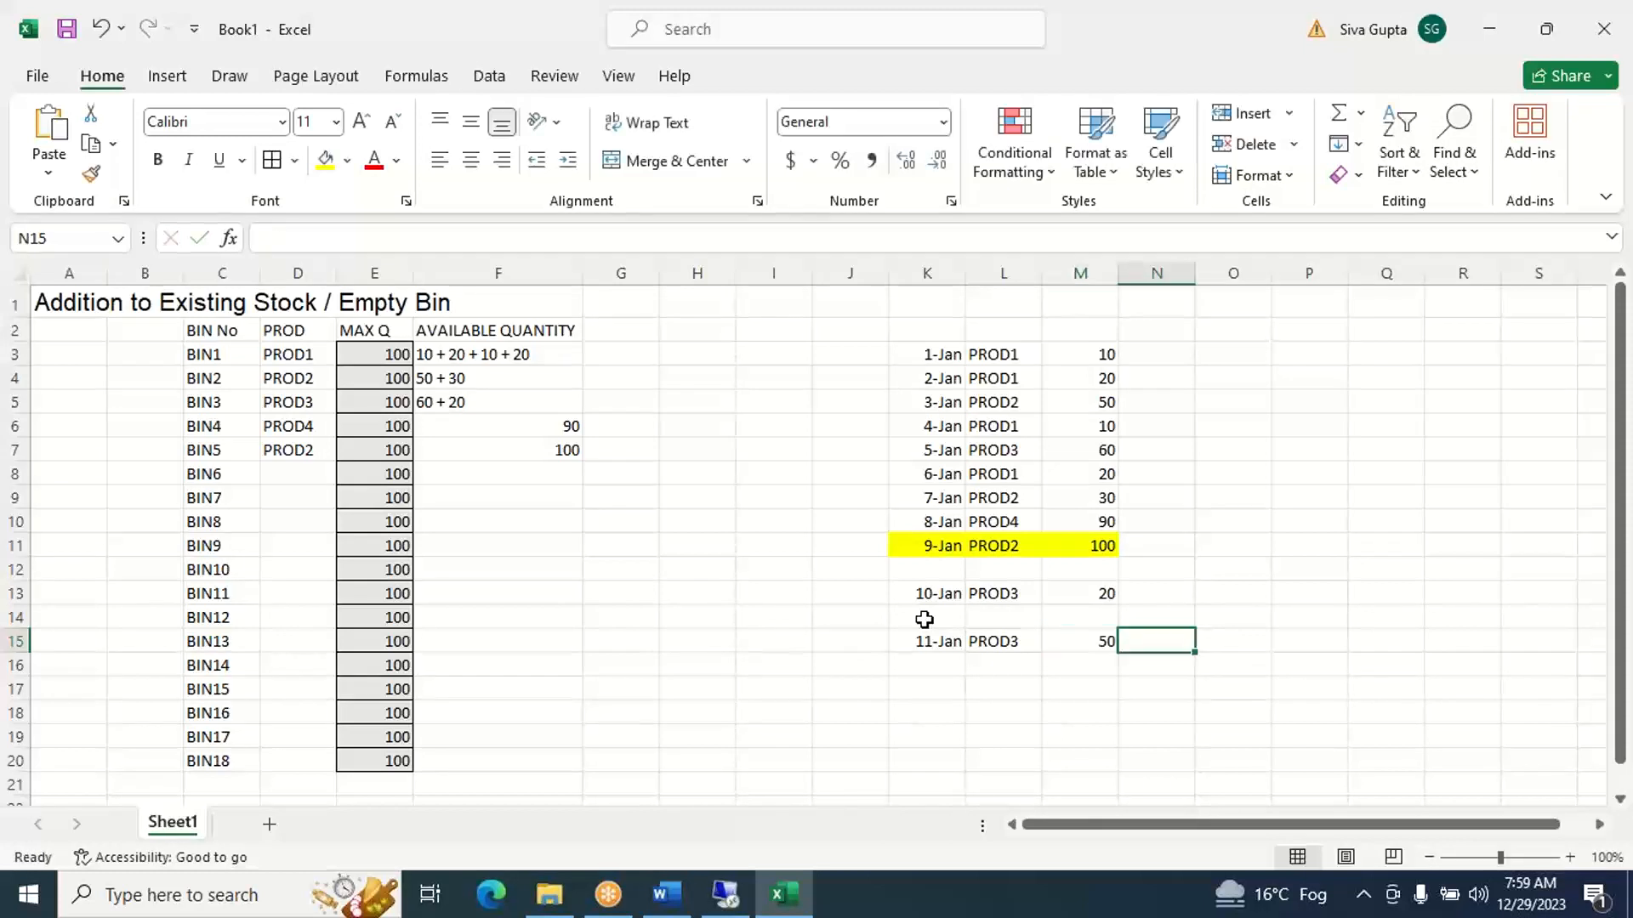
- Highlight the 11-Jan receipt in K15:M15 with a yellow fill
{"action": "key", "text": "Left"}
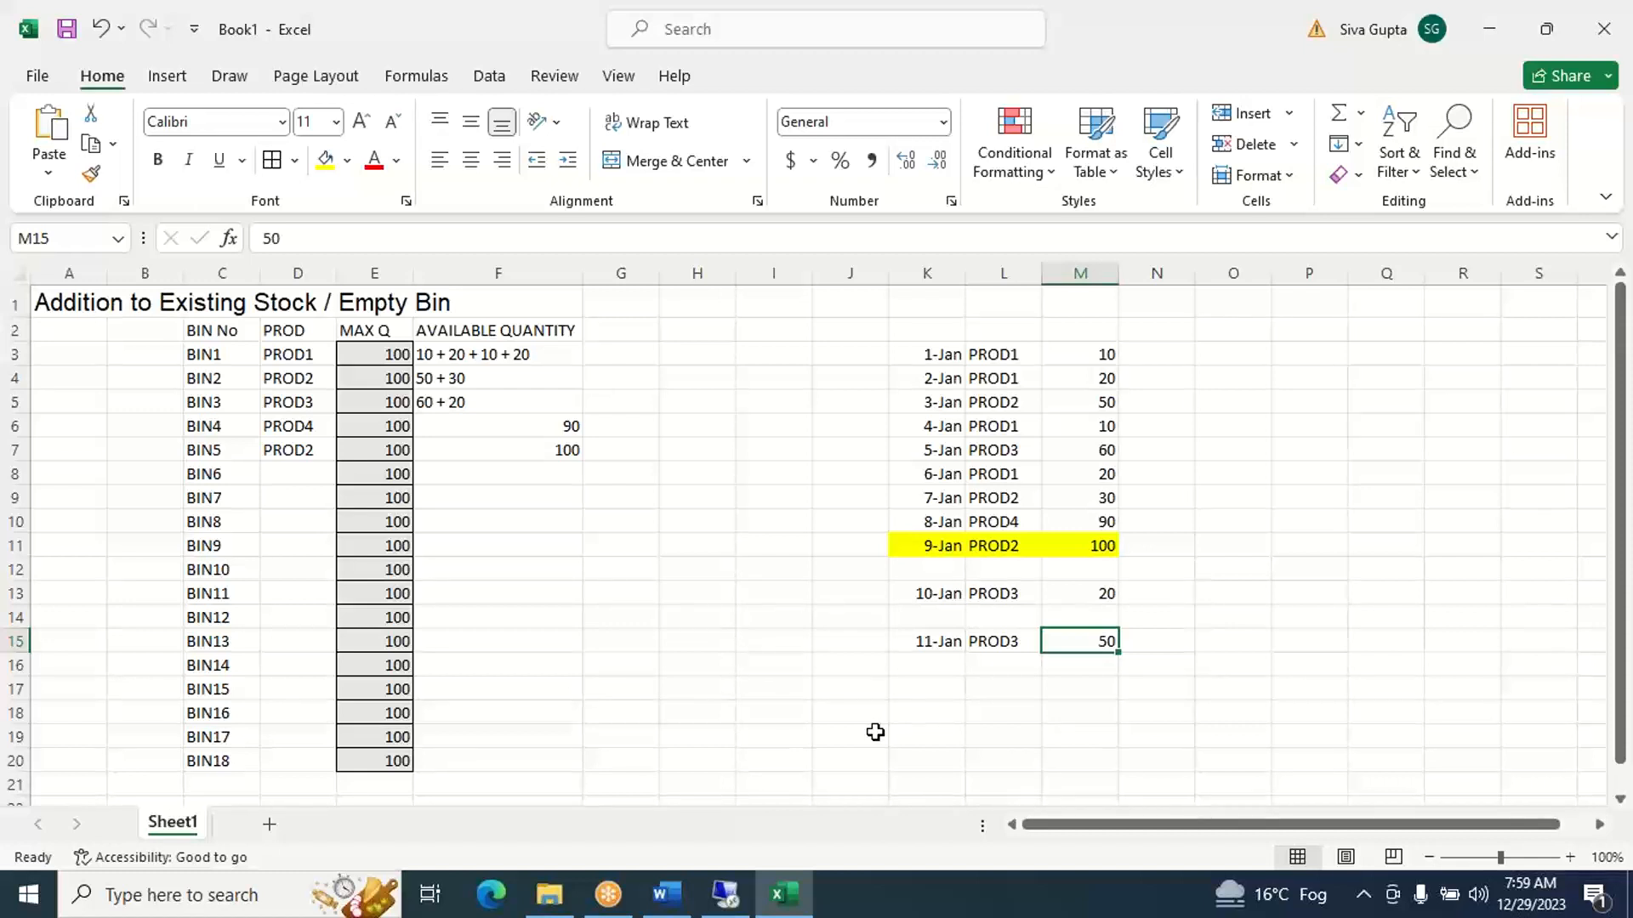
{"action": "key", "text": "shift+Left"}
{"action": "key", "text": "shift+Left"}
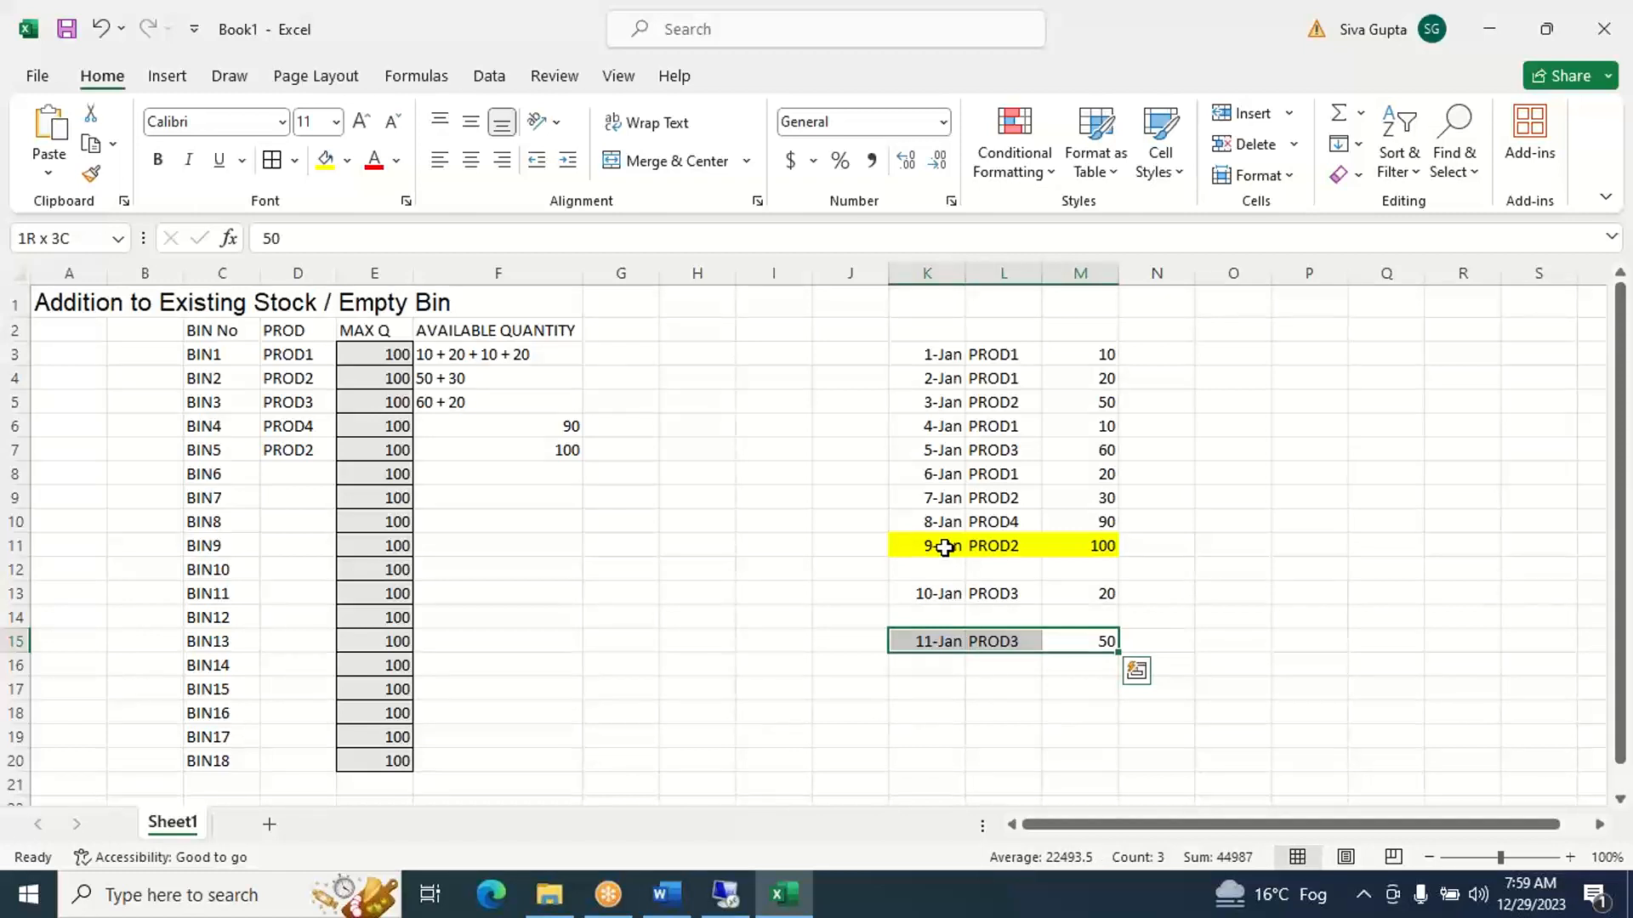
{"action": "left_click", "coordinate": [324, 165]}
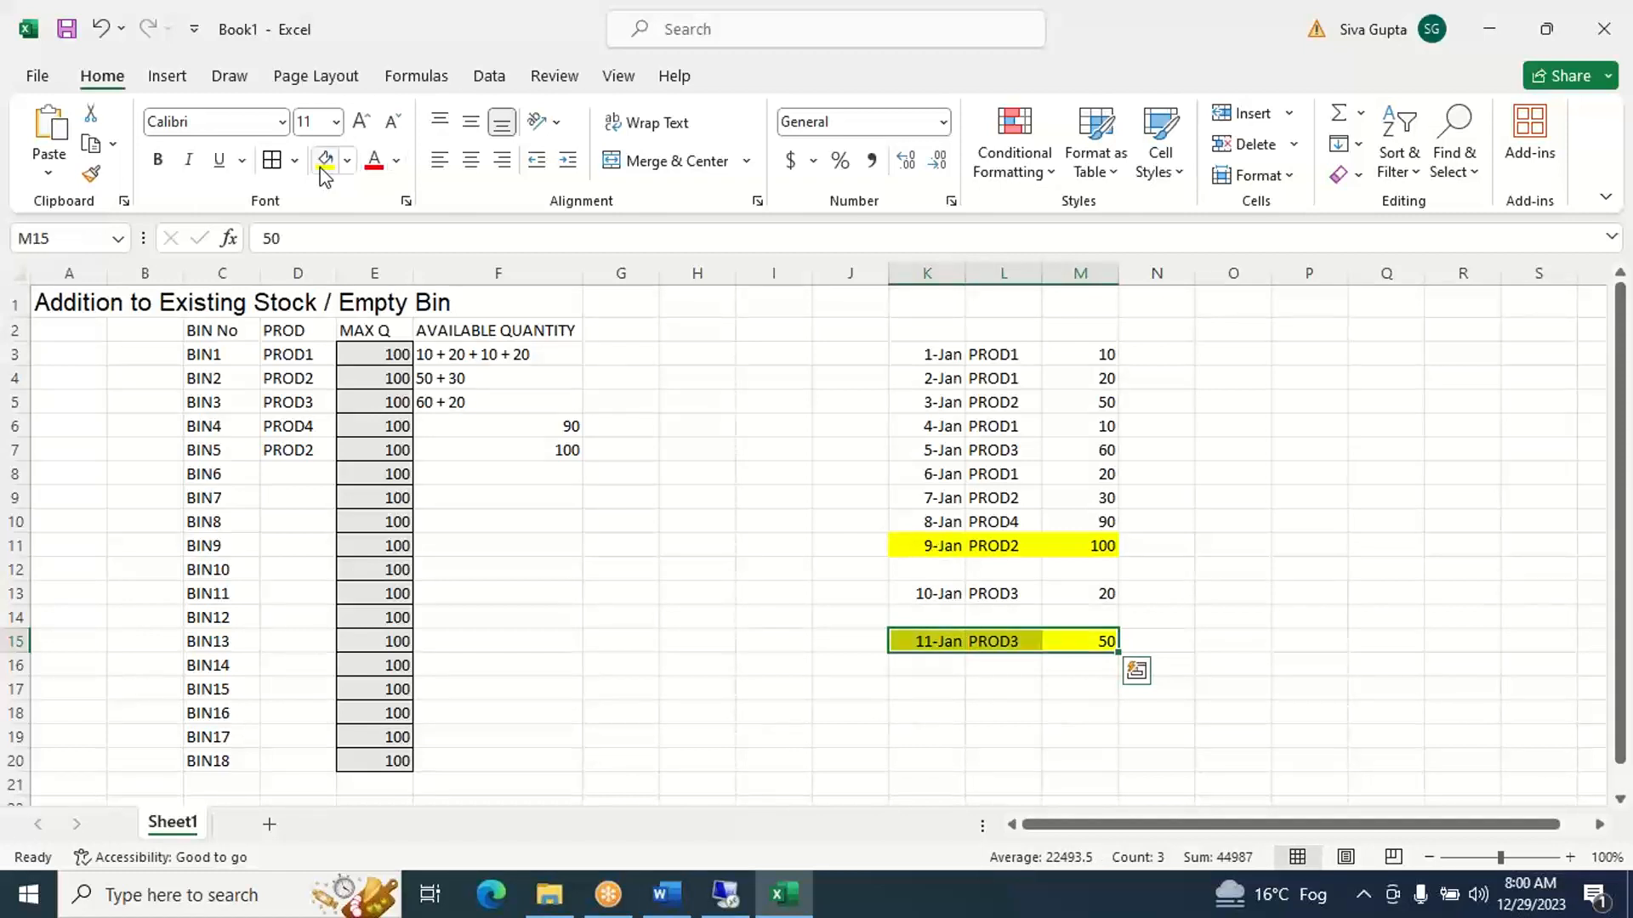
- Put the 11-Jan receipt into empty BIN6 by entering PROD3 in D8 and available quantity 50 in F8
{"action": "left_click", "coordinate": [291, 480]}
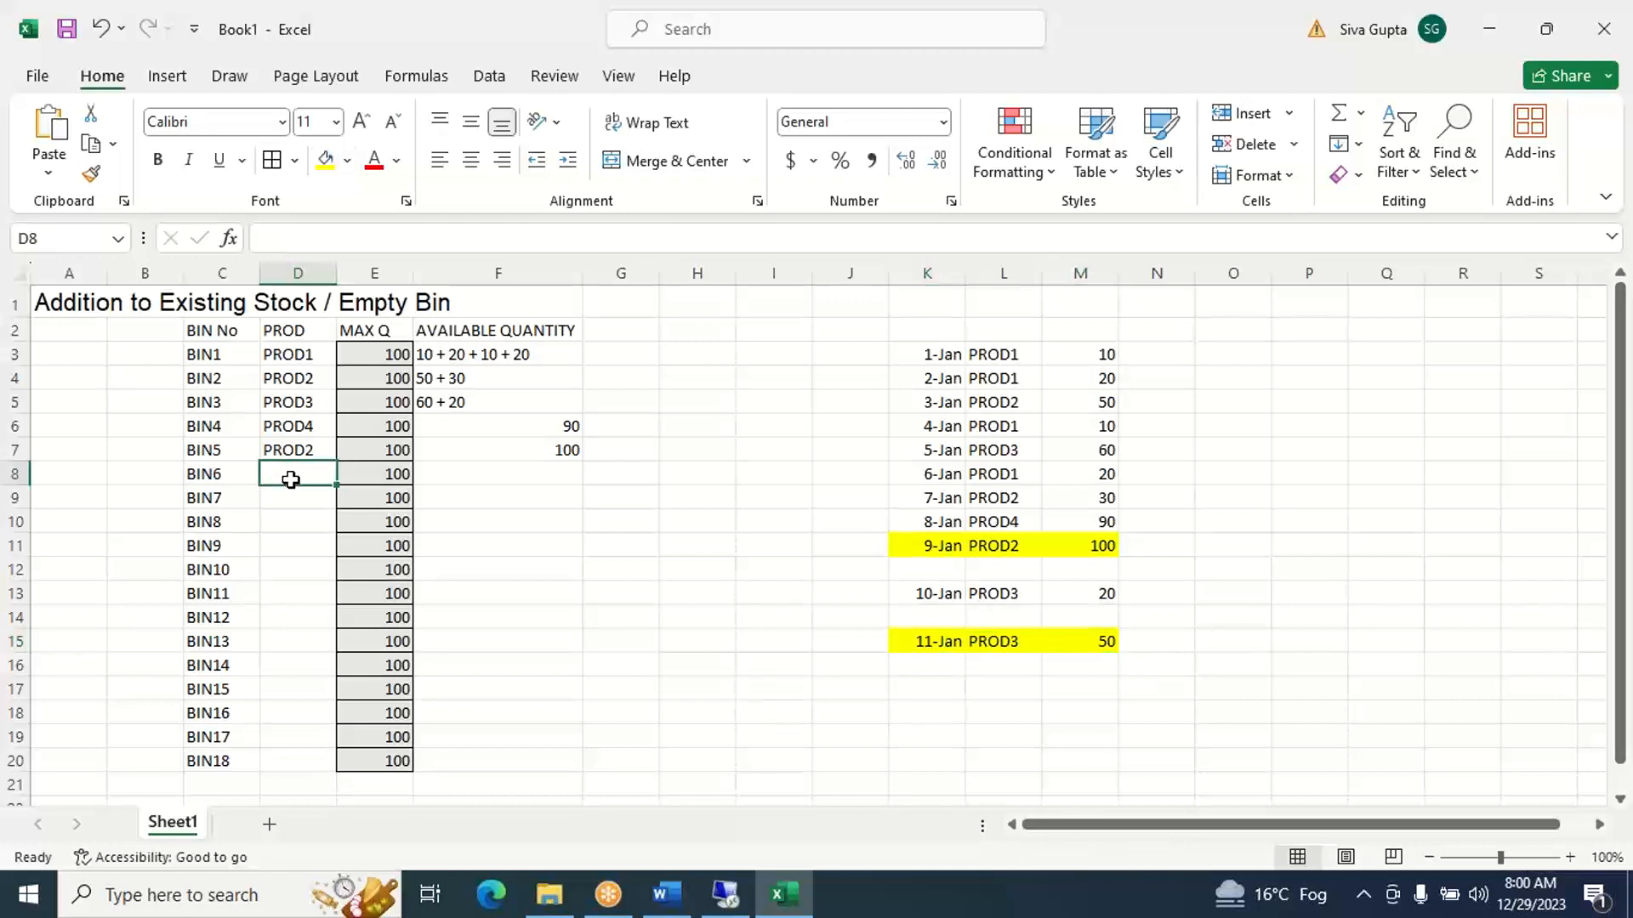
{"action": "type", "text": "PRO"}
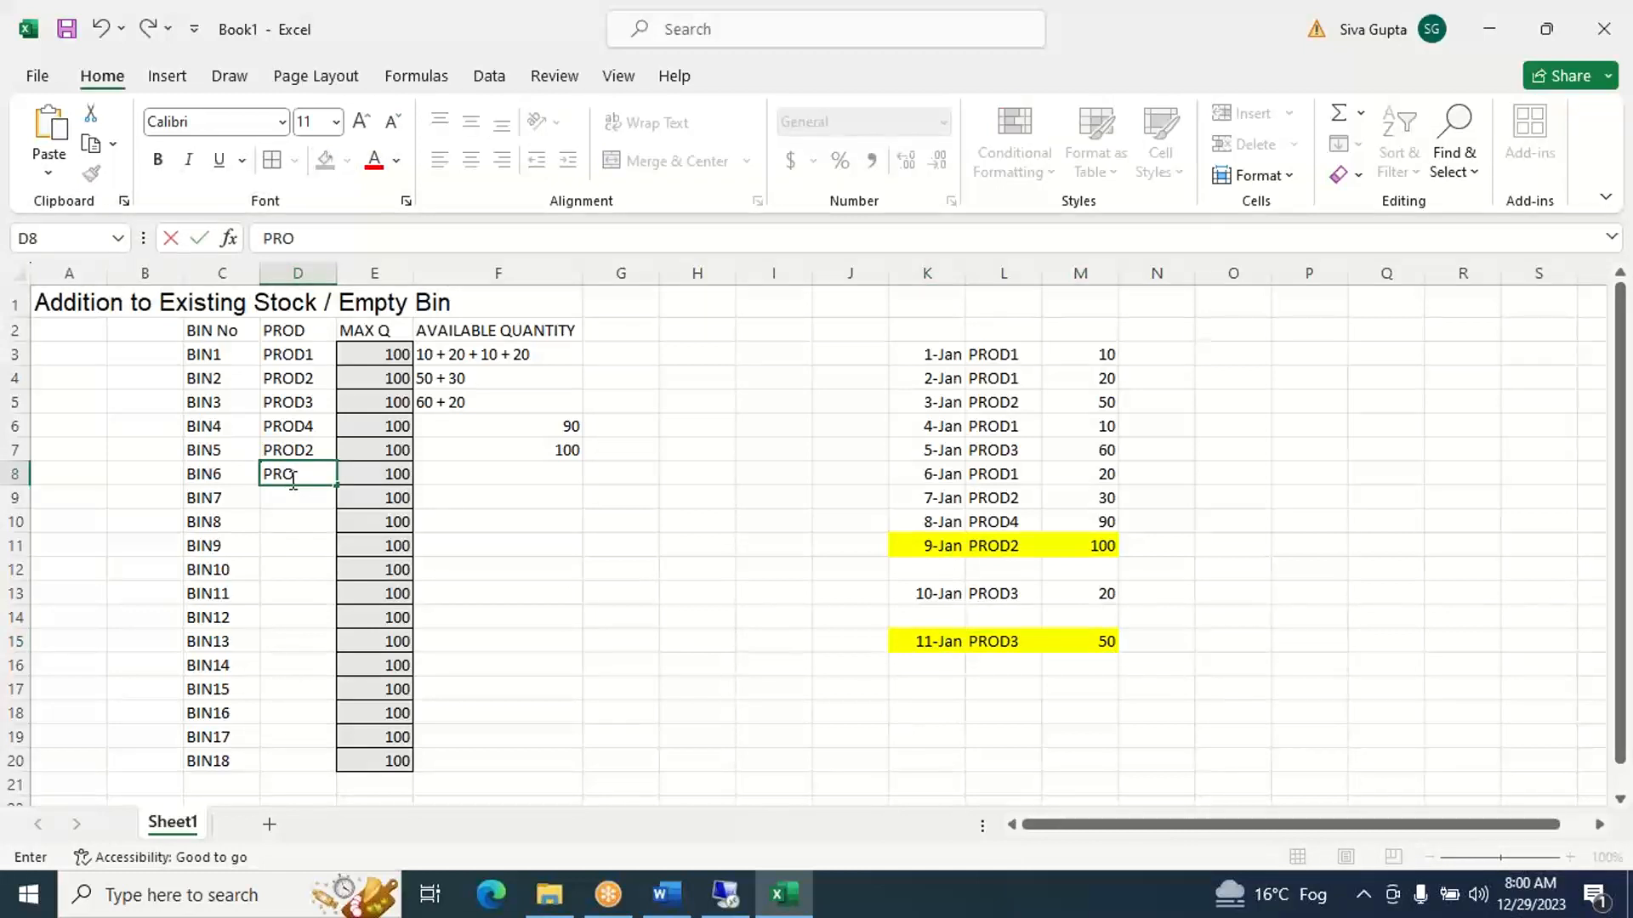
{"action": "type", "text": "D3"}
{"action": "key", "text": "Tab"}
{"action": "key", "text": "Tab"}
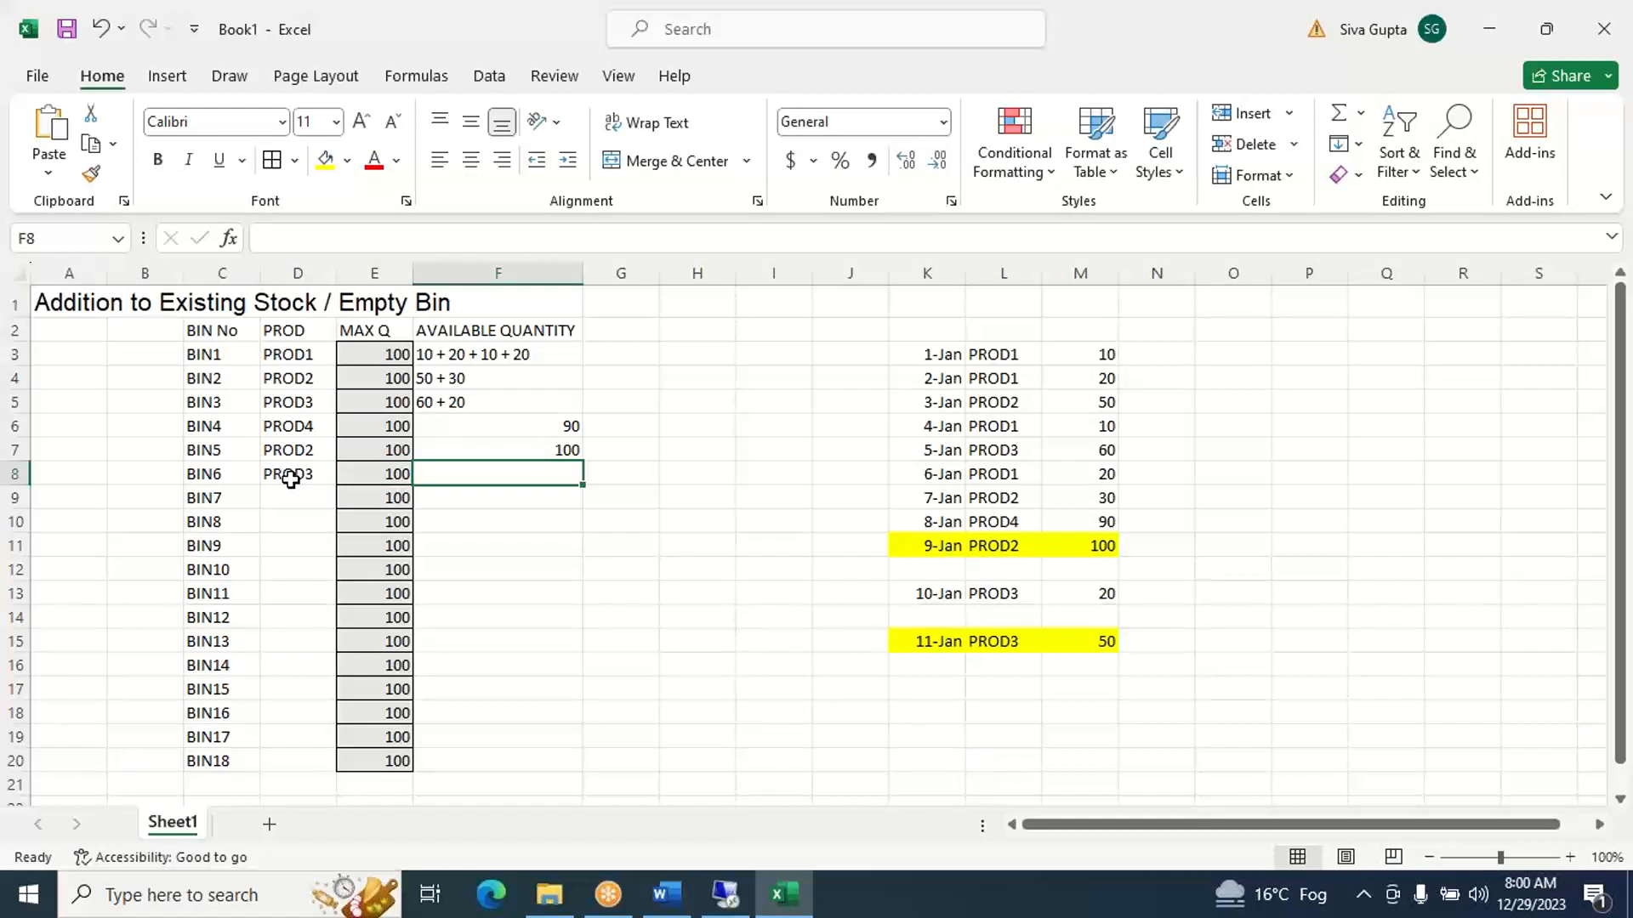
{"action": "type", "text": "50"}
{"action": "key", "text": "Tab"}
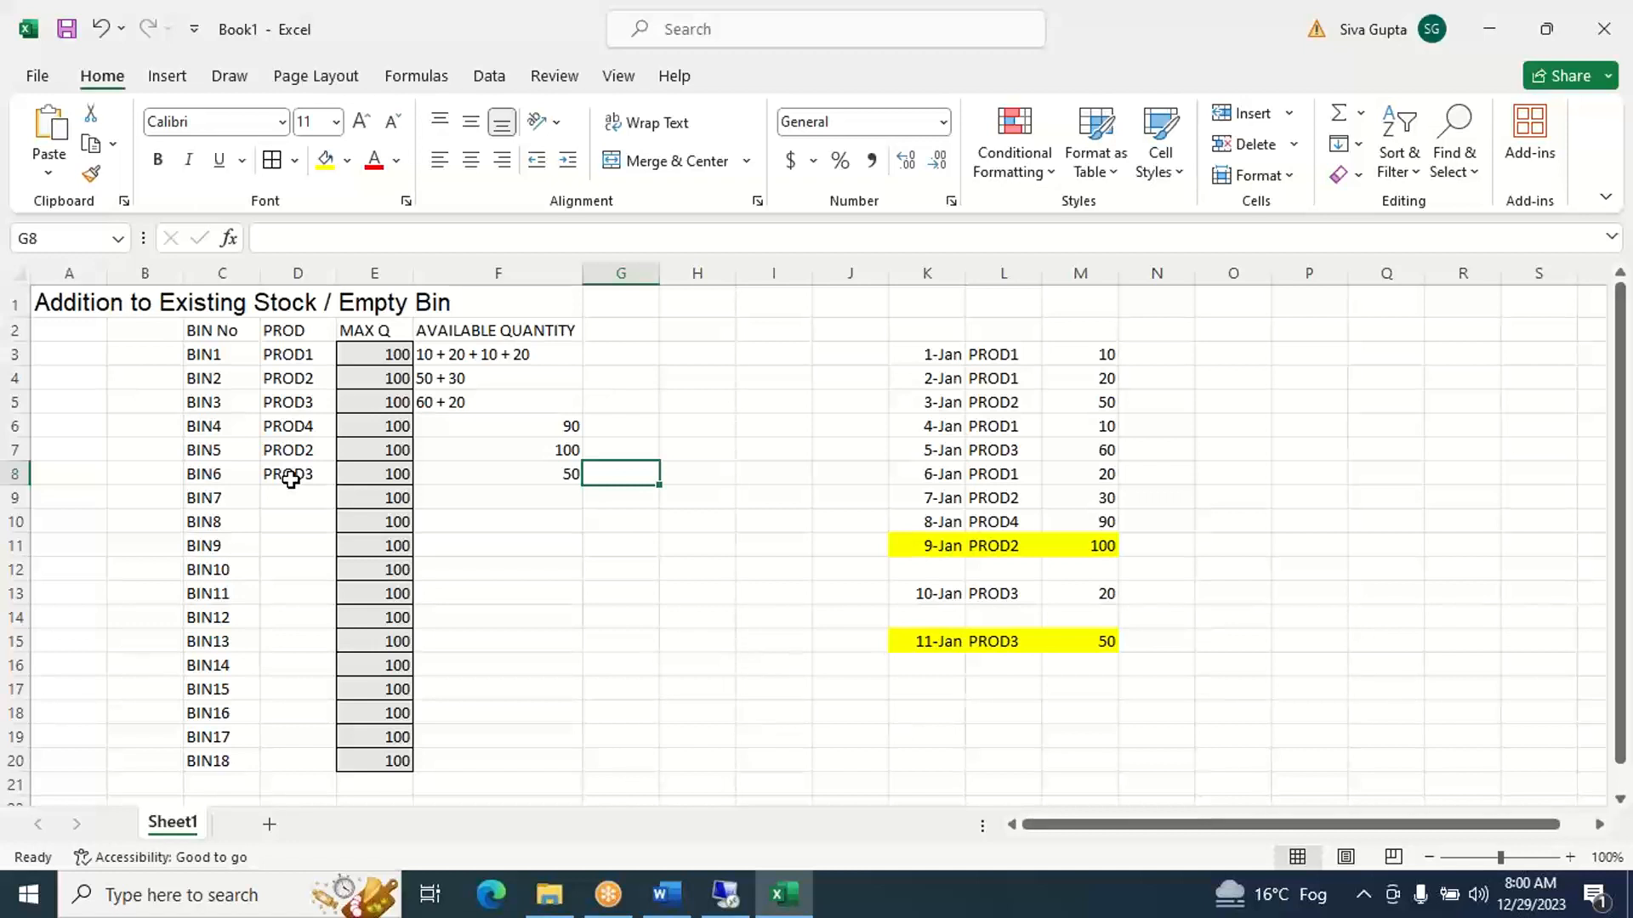
- Highlight both PROD3 entries, D8 for BIN6 and D5 for BIN3, with a yellow fill
{"action": "left_click", "coordinate": [310, 475]}
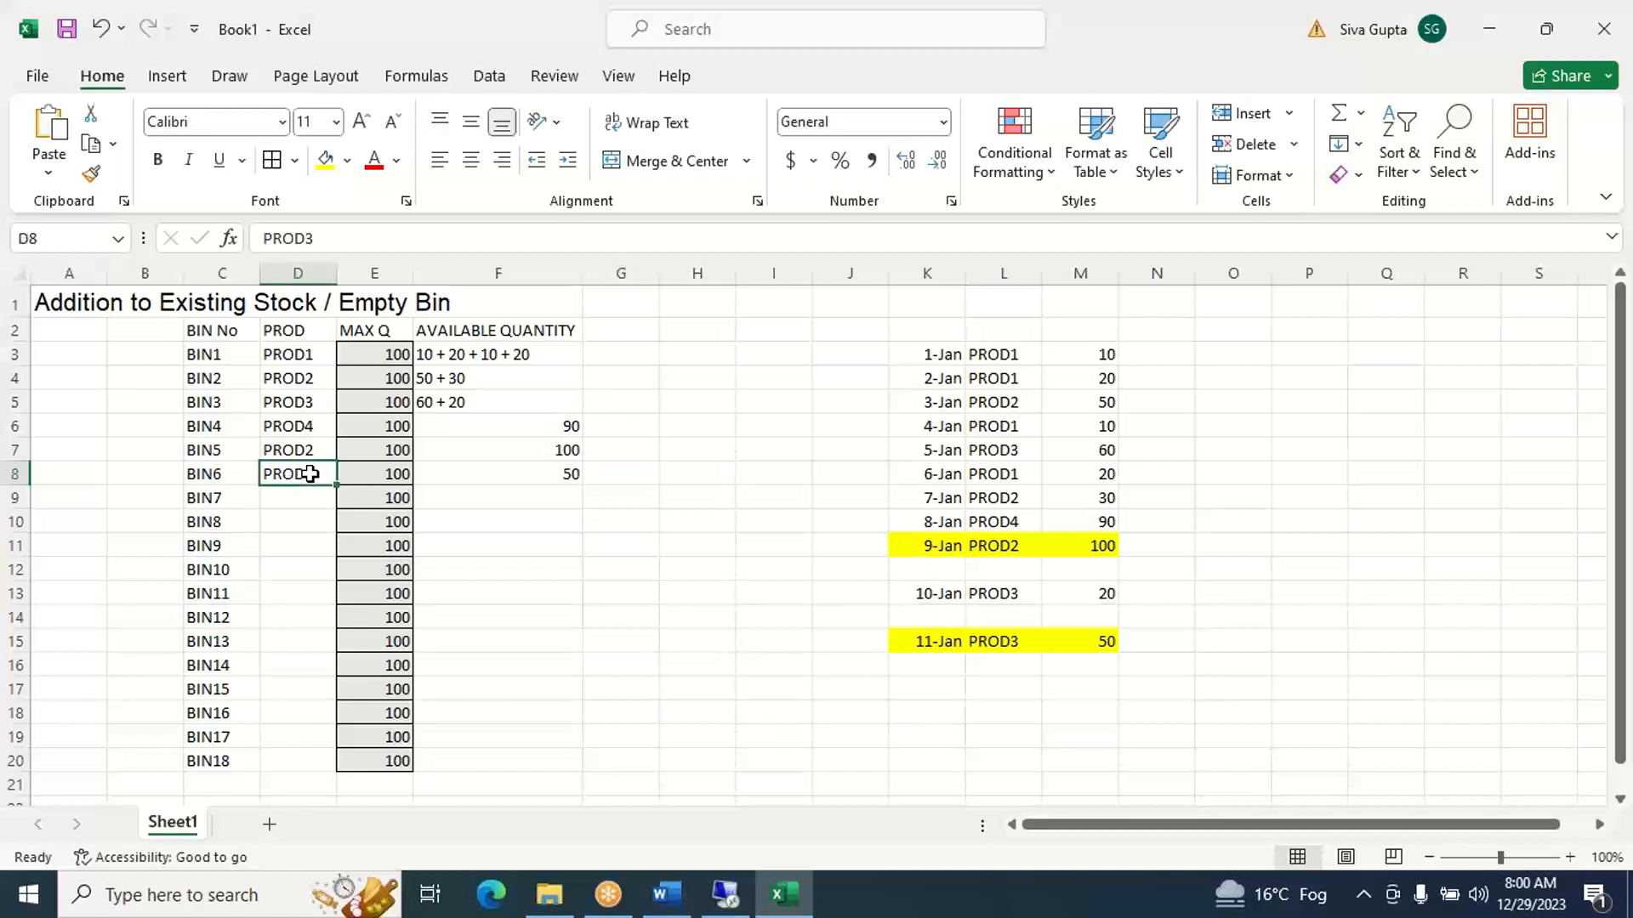
{"action": "left_click", "coordinate": [326, 161]}
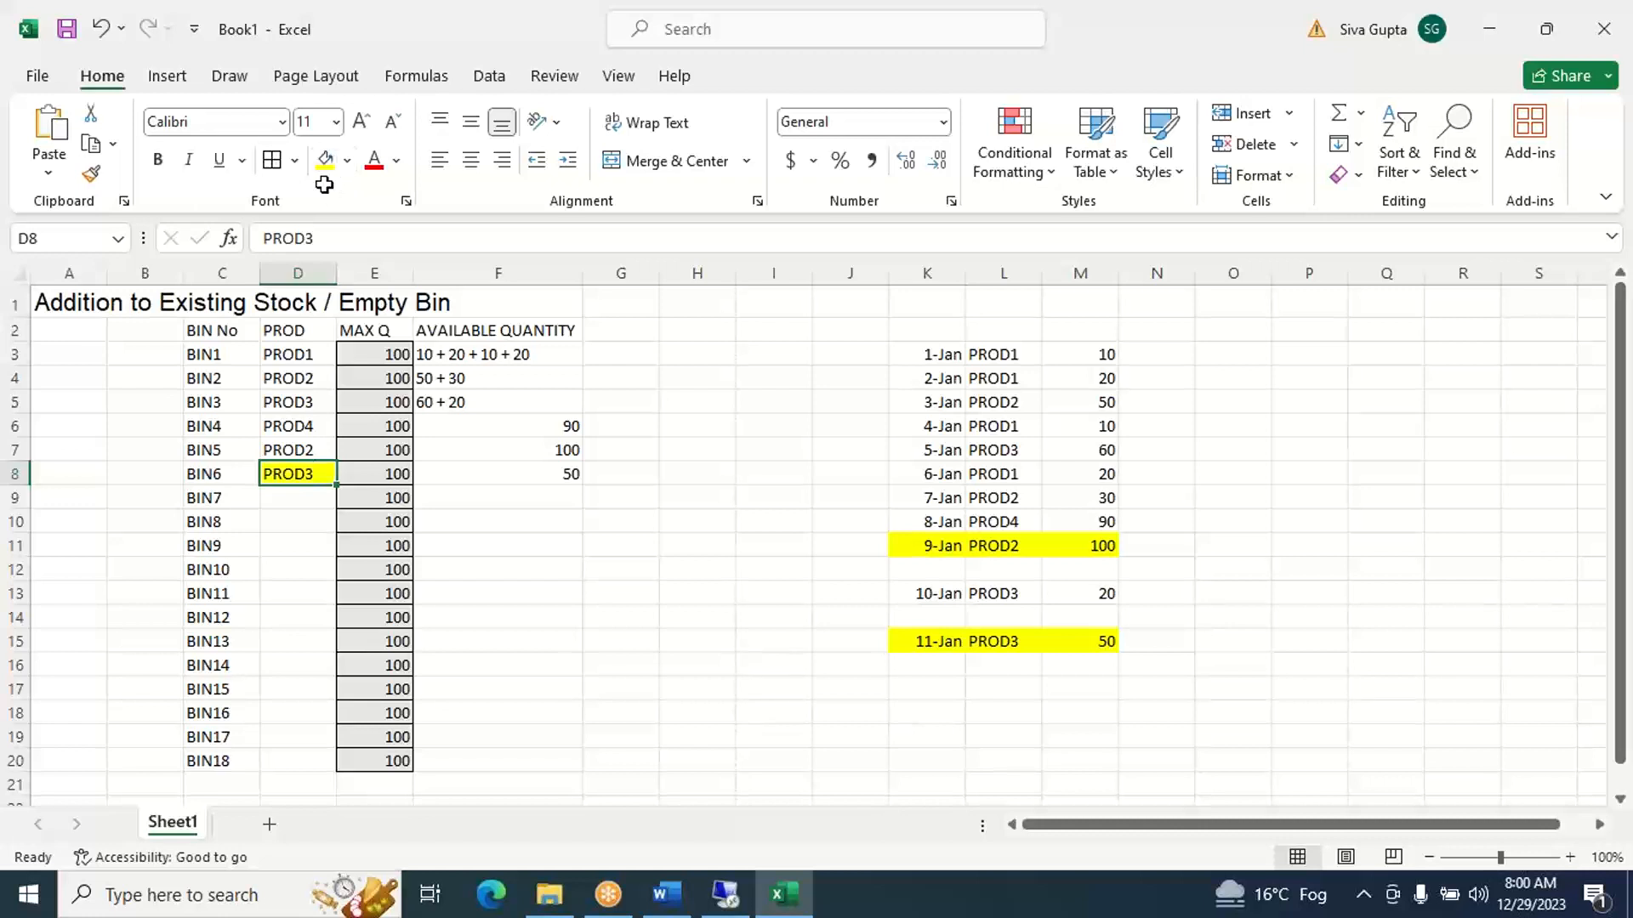
{"action": "left_click", "coordinate": [315, 404]}
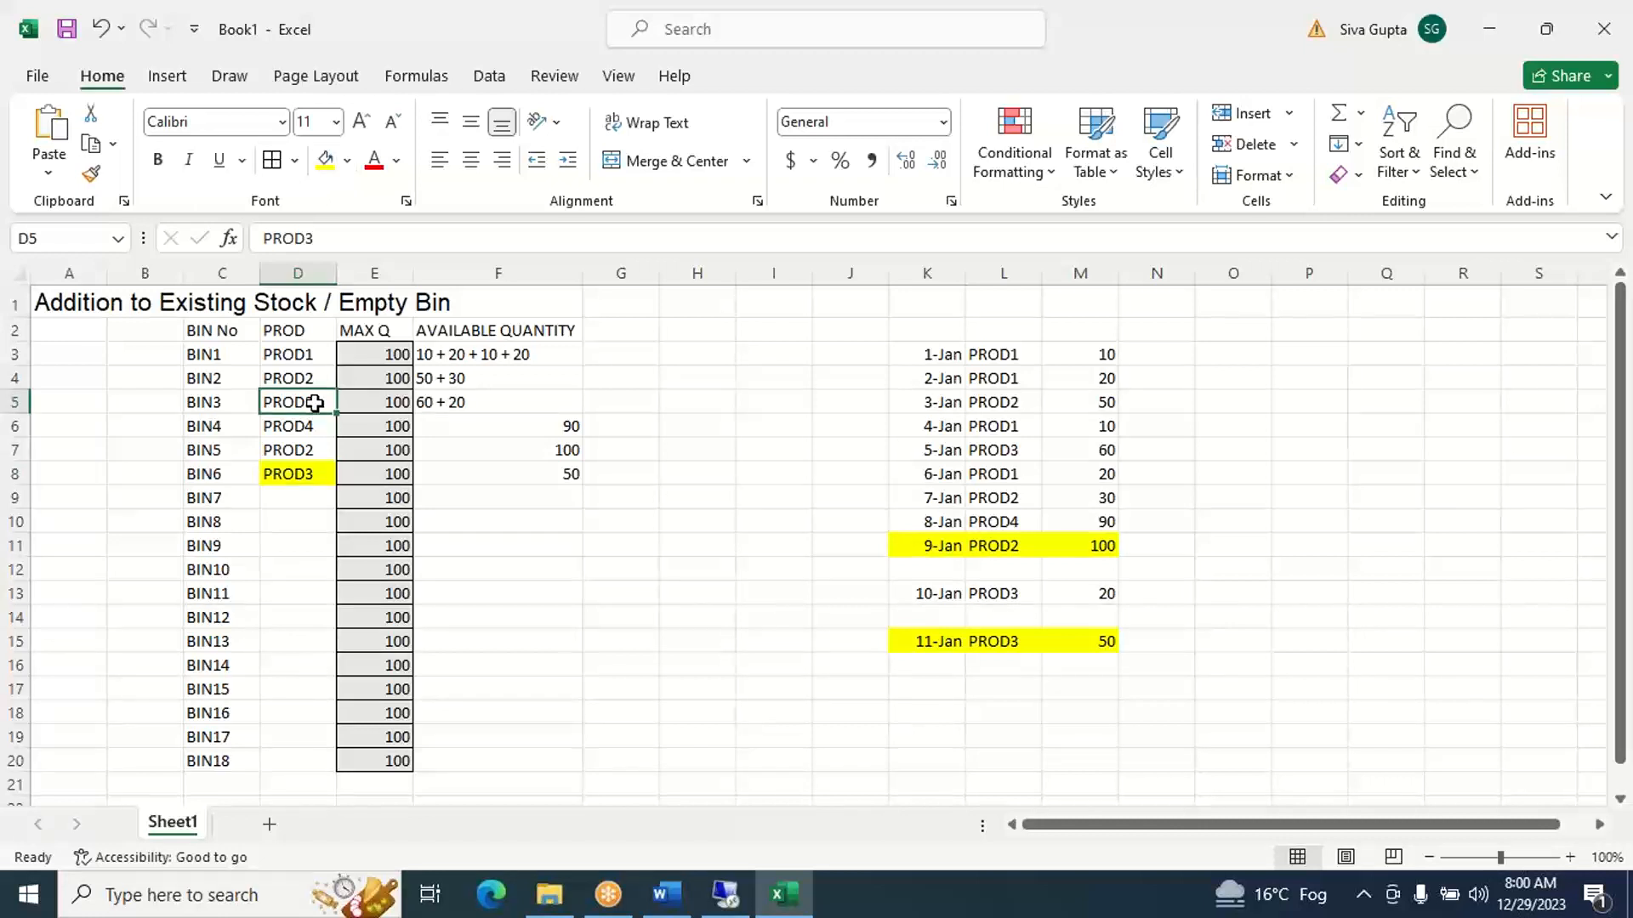
{"action": "left_click", "coordinate": [326, 161]}
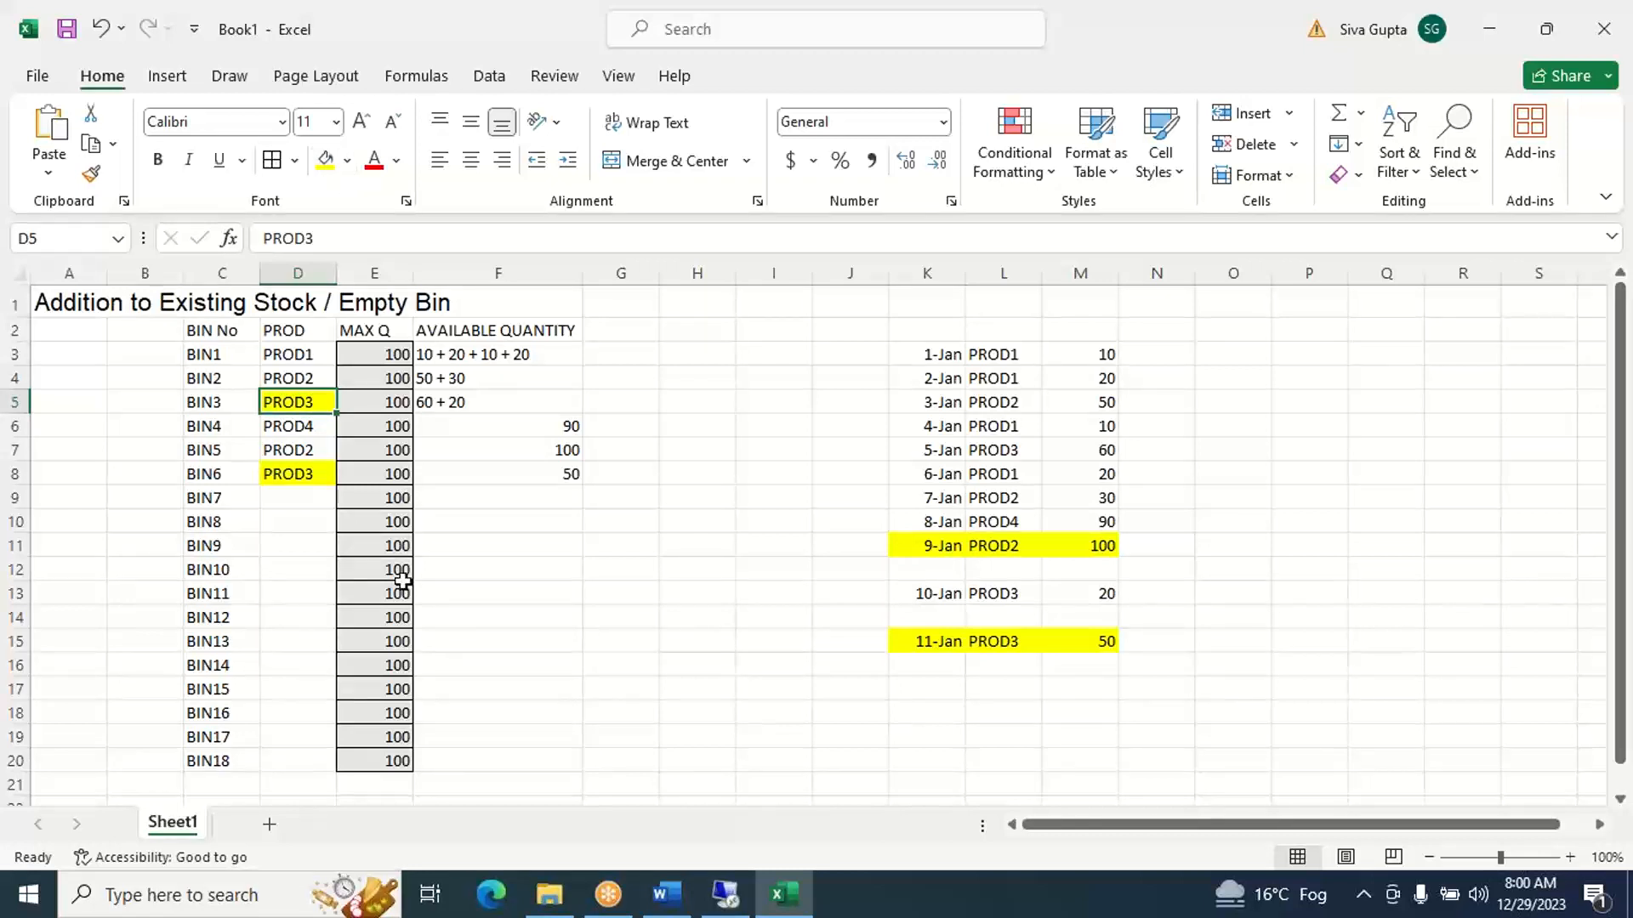
- Add the note FILL 100% in G5 beside BIN3's available quantity
{"action": "left_click", "coordinate": [526, 404]}
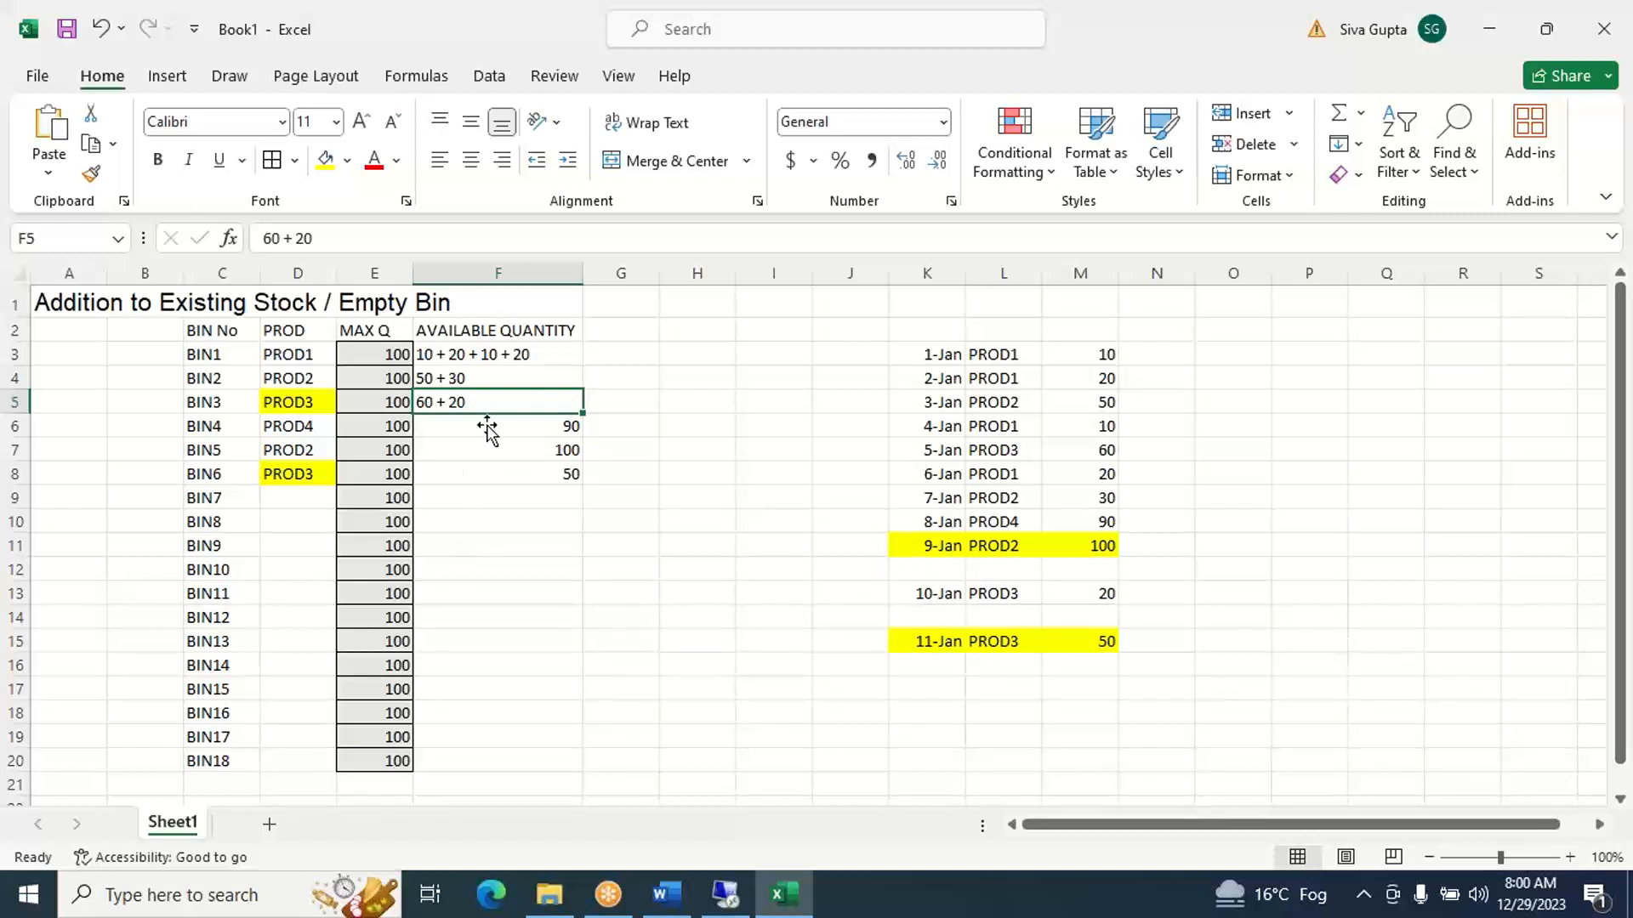
{"action": "left_click", "coordinate": [618, 401]}
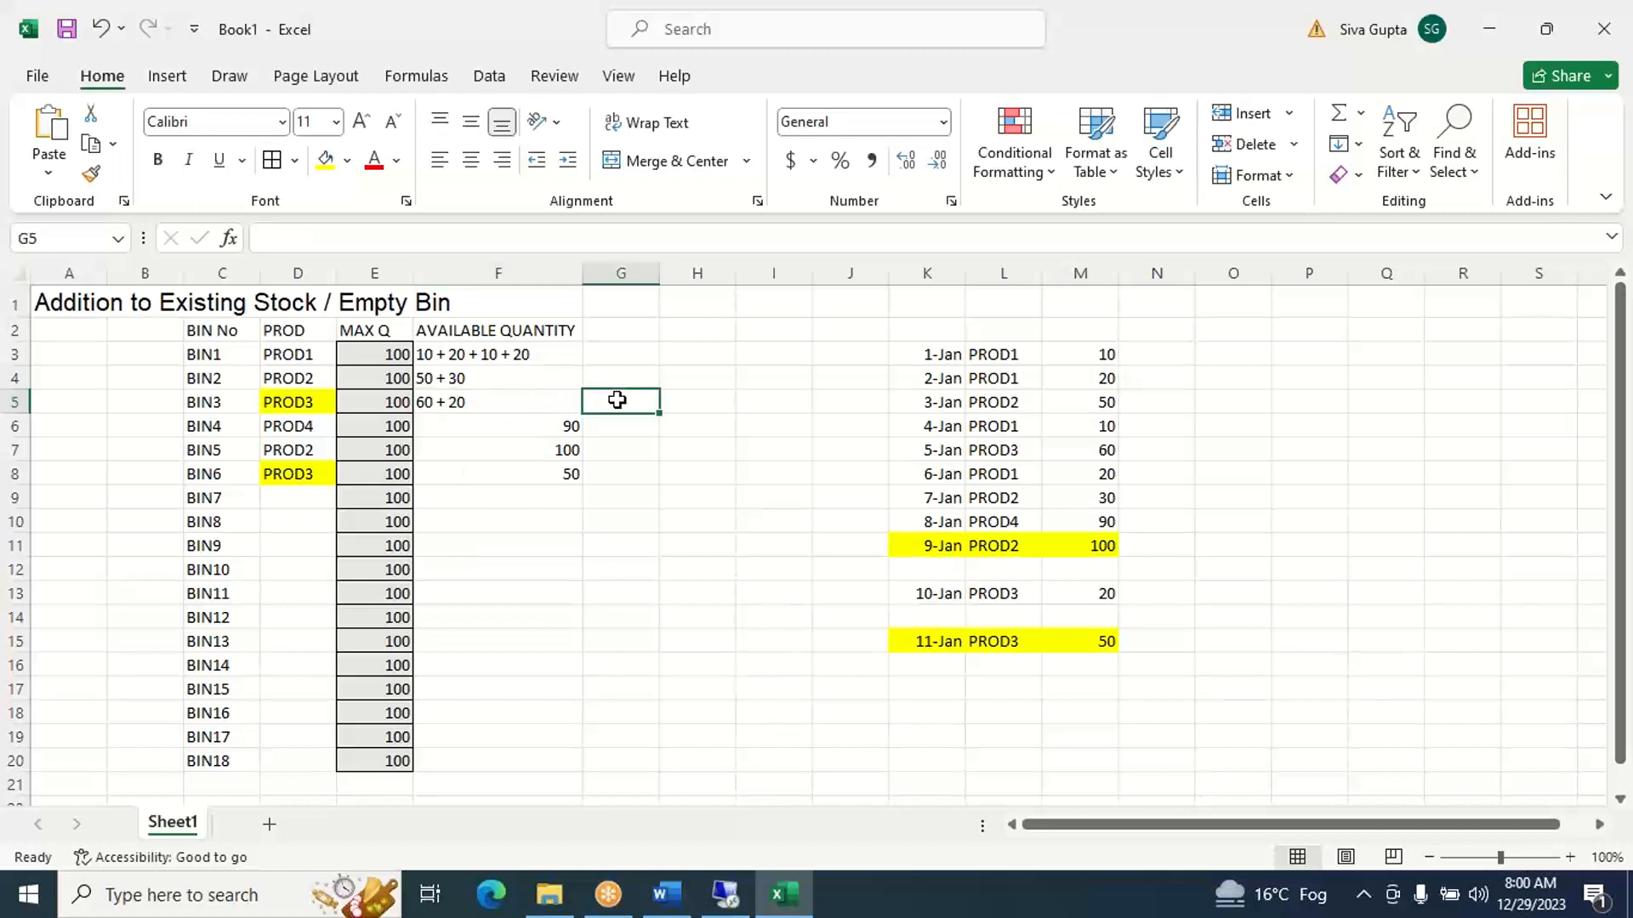
{"action": "type", "text": "FILL"}
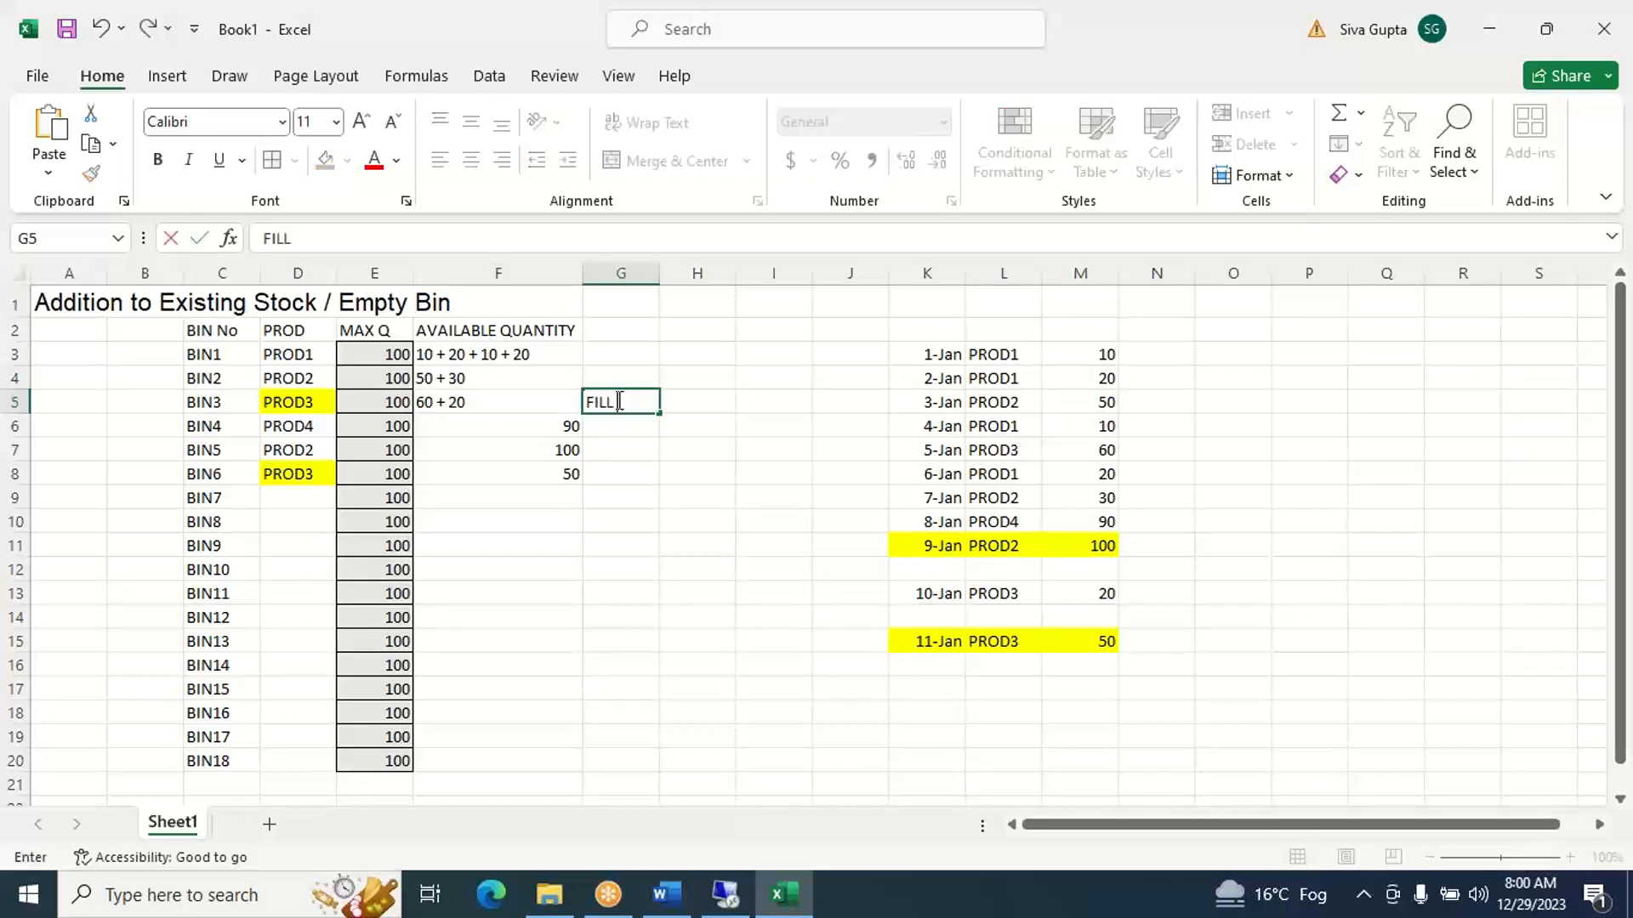
{"action": "type", "text": " 100%"}
{"action": "key", "text": "Return"}
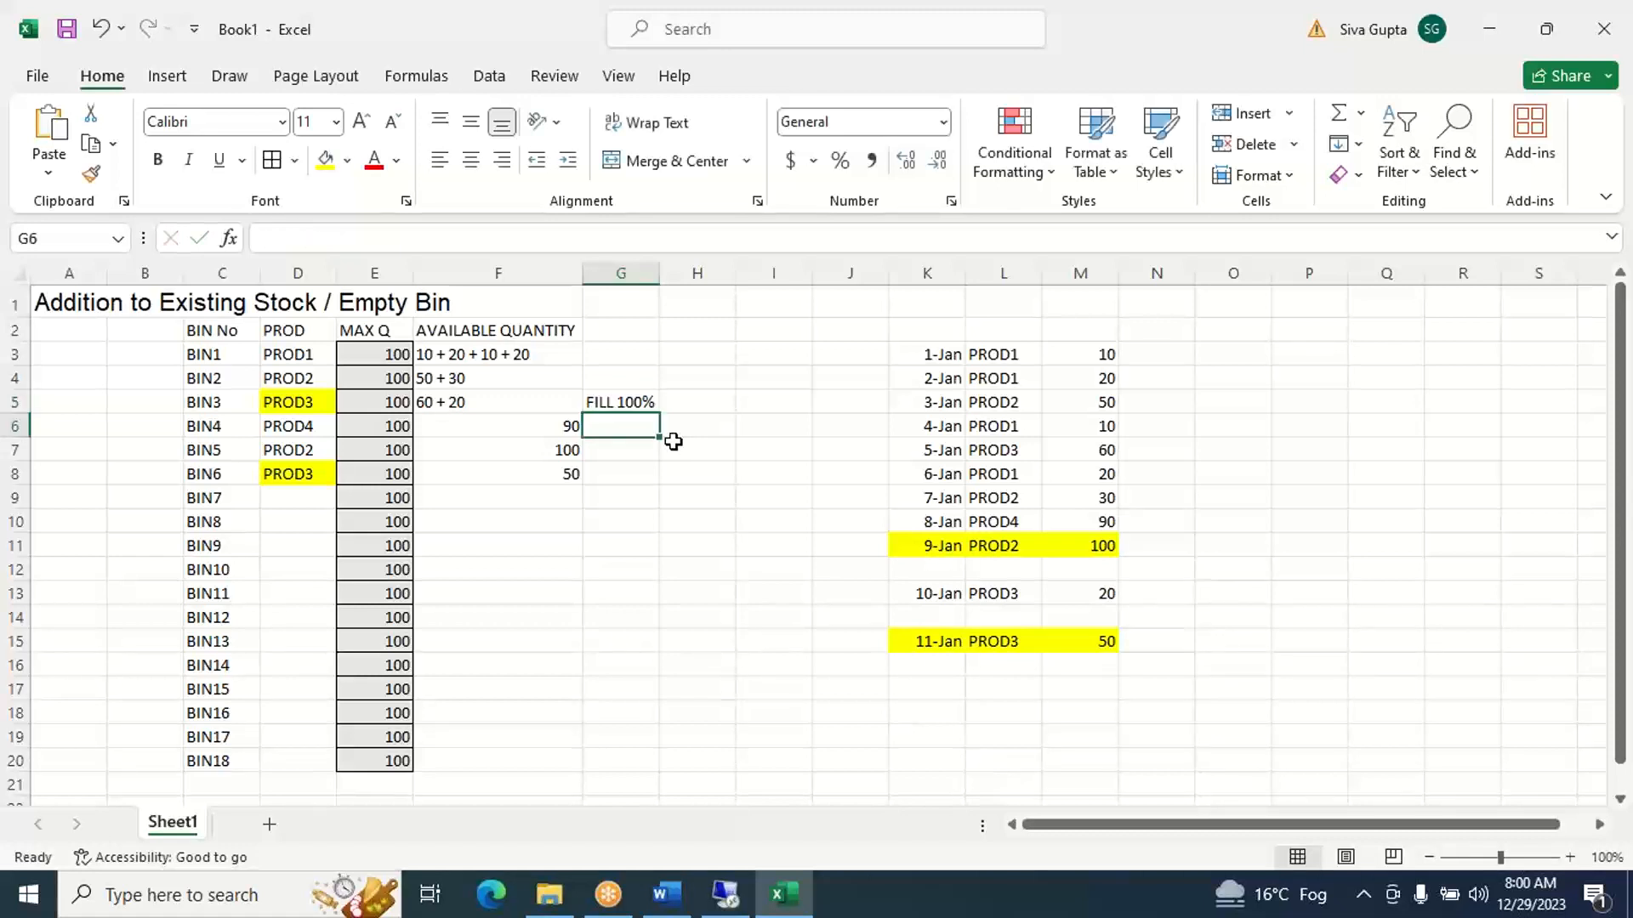
- Top up BIN3 with part of the 11-Jan receipt by changing F5 to 60 + 20 + 20
{"action": "left_click", "coordinate": [625, 402]}
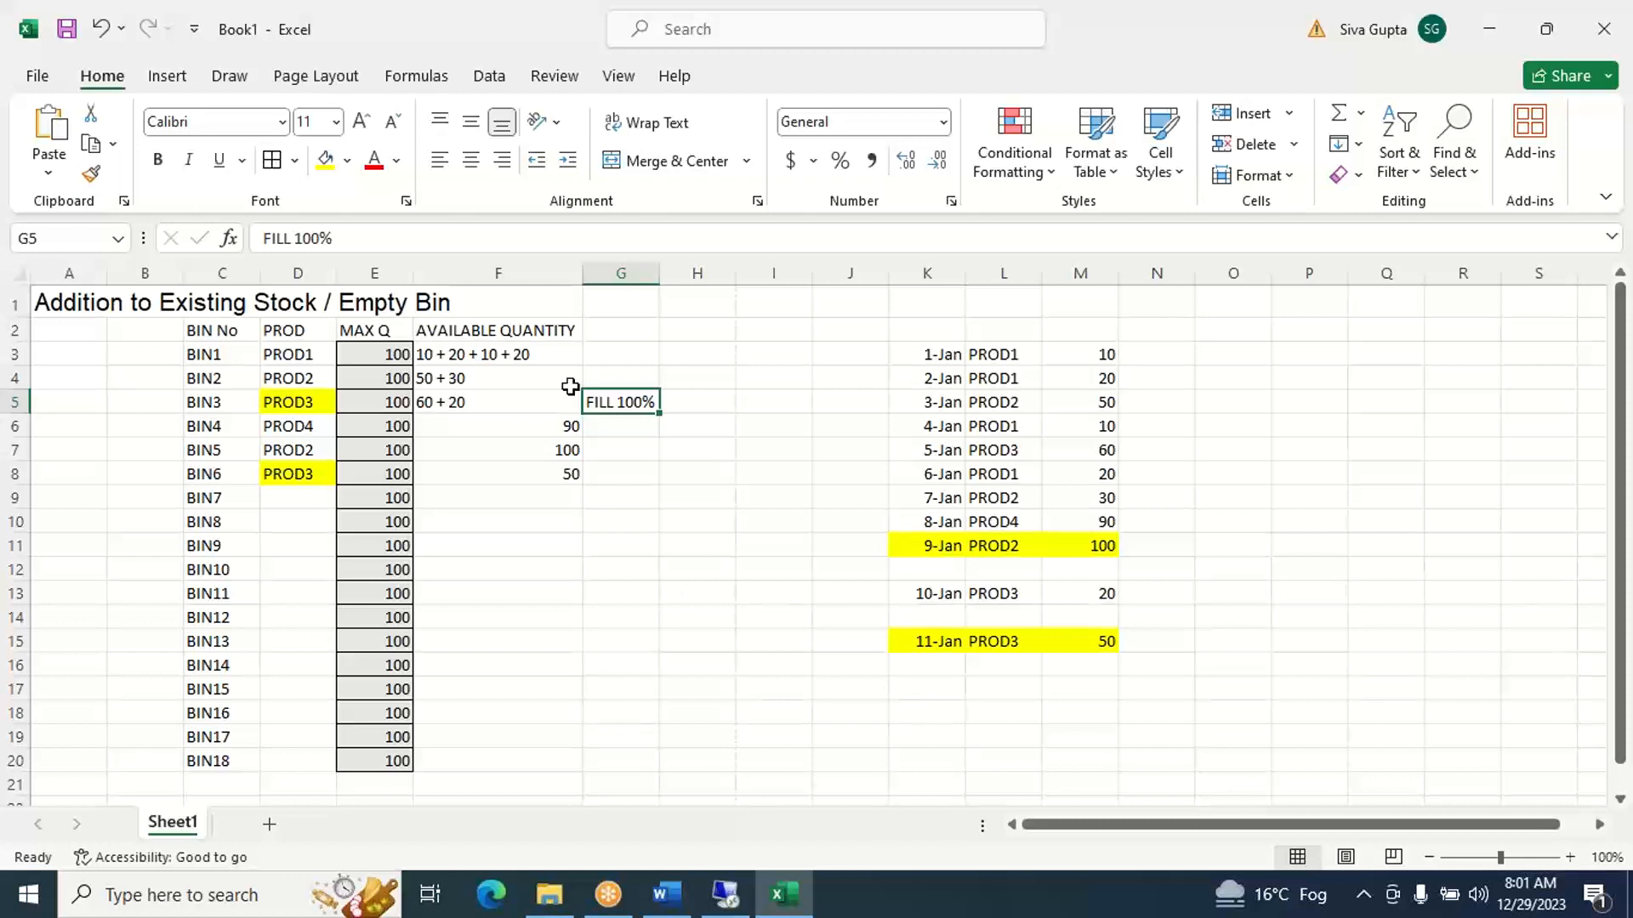
{"action": "left_click", "coordinate": [536, 405]}
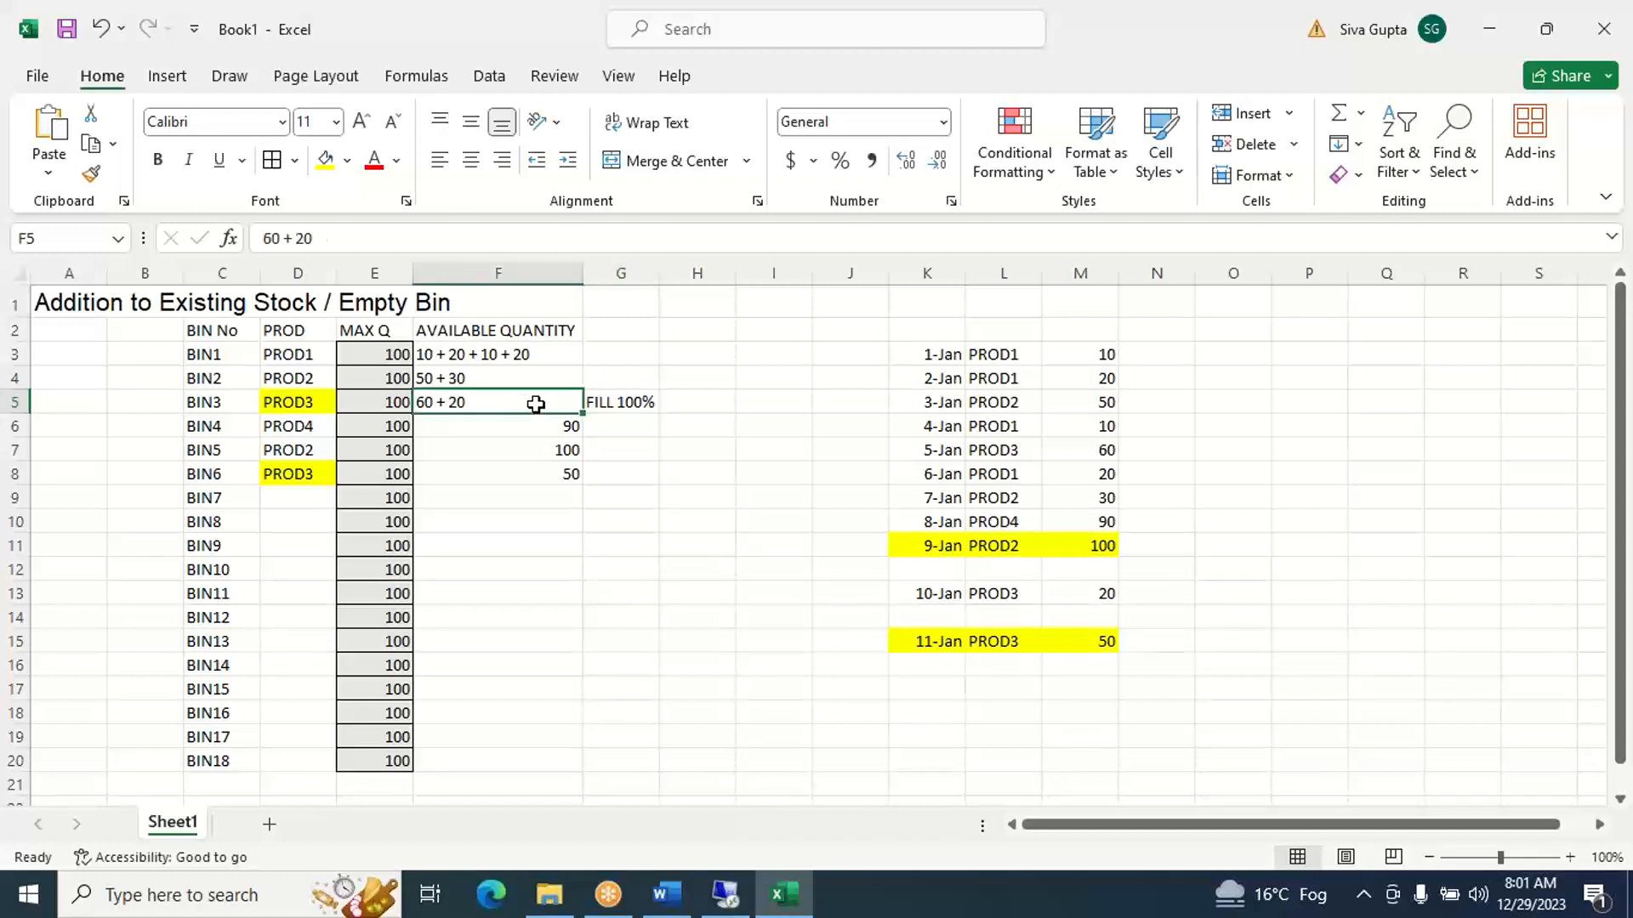
{"action": "left_click", "coordinate": [438, 235]}
{"action": "type", "text": "+"}
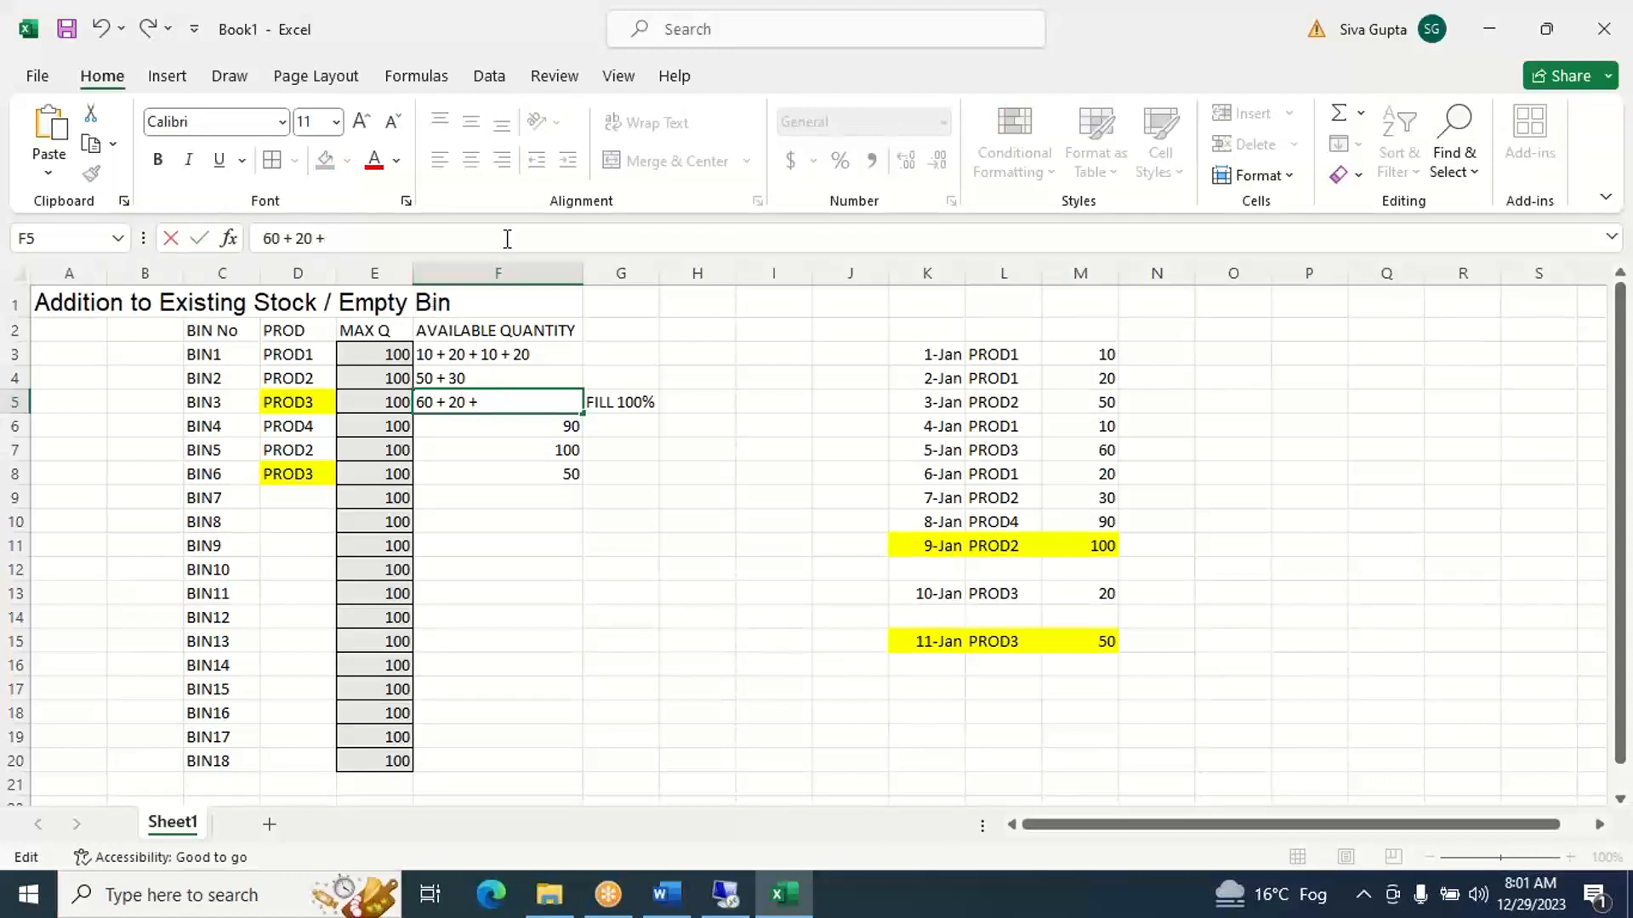
{"action": "type", "text": " 20"}
- Replace BIN6's available quantity in F8 with 30, the rest of the 11-Jan receipt
{"action": "left_click", "coordinate": [534, 472]}
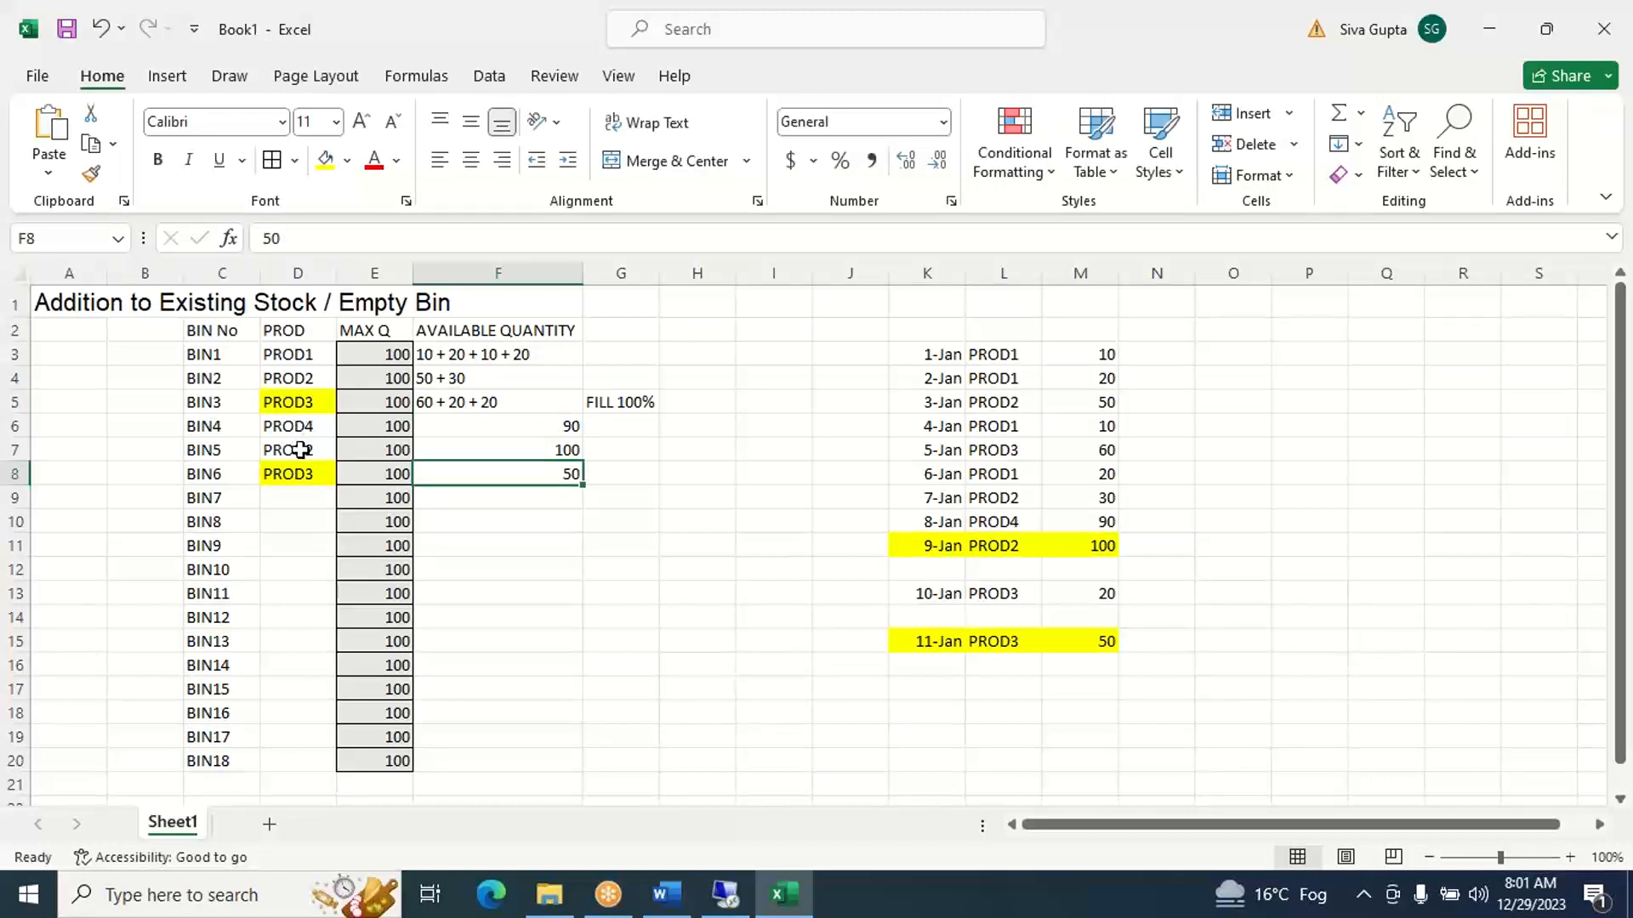
{"action": "key", "text": "Delete"}
{"action": "type", "text": "30"}
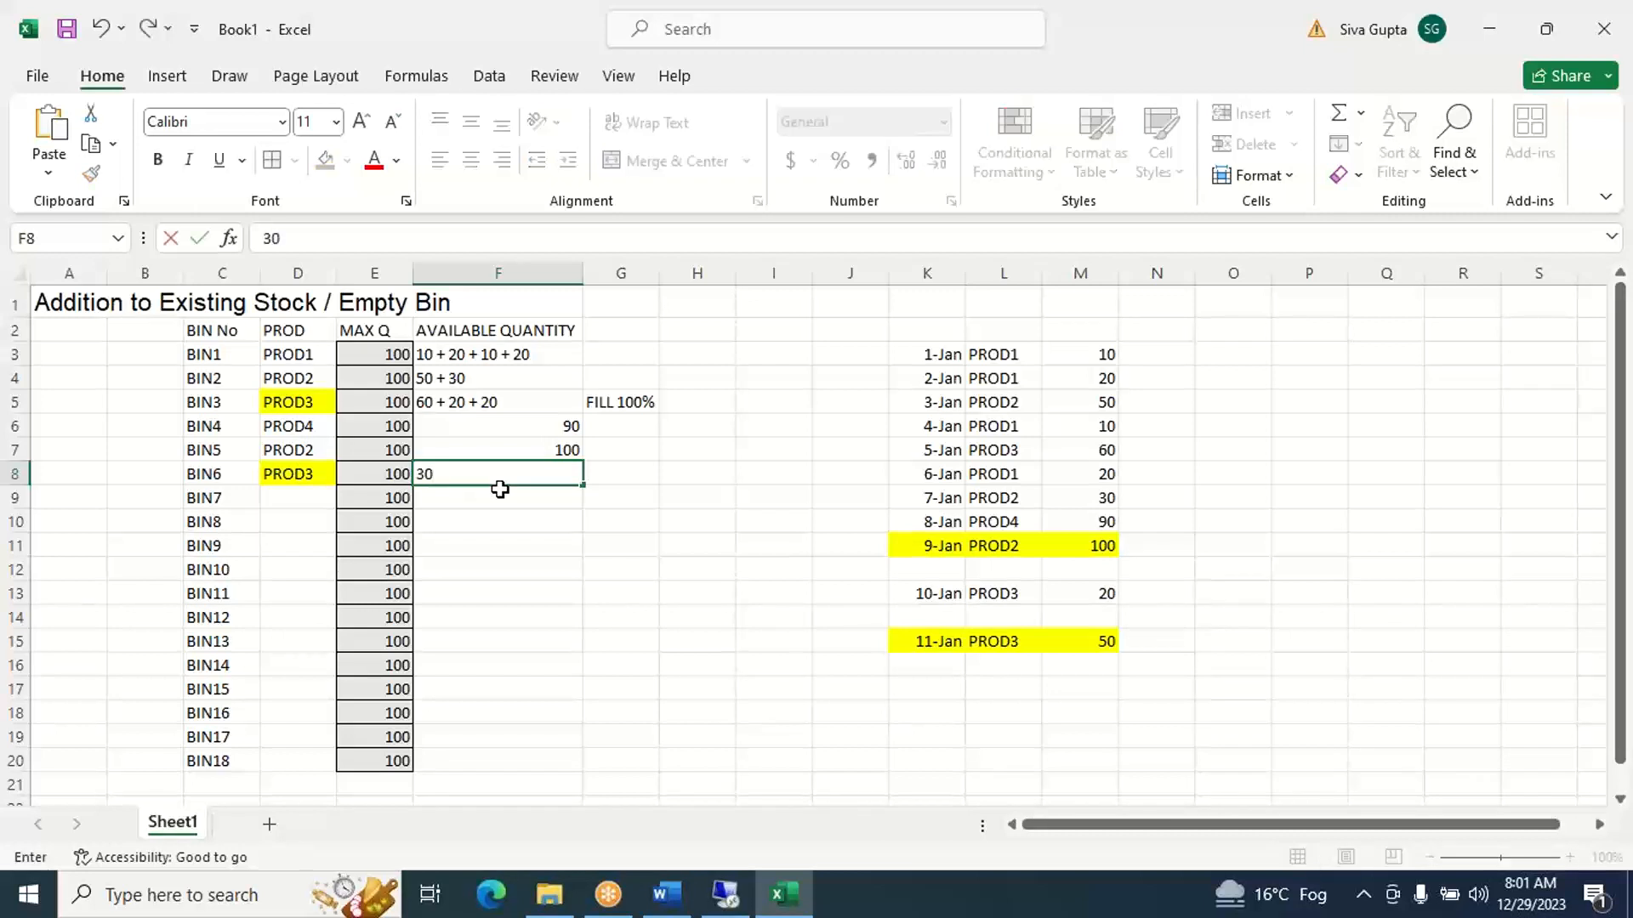
{"action": "key", "text": "Tab"}
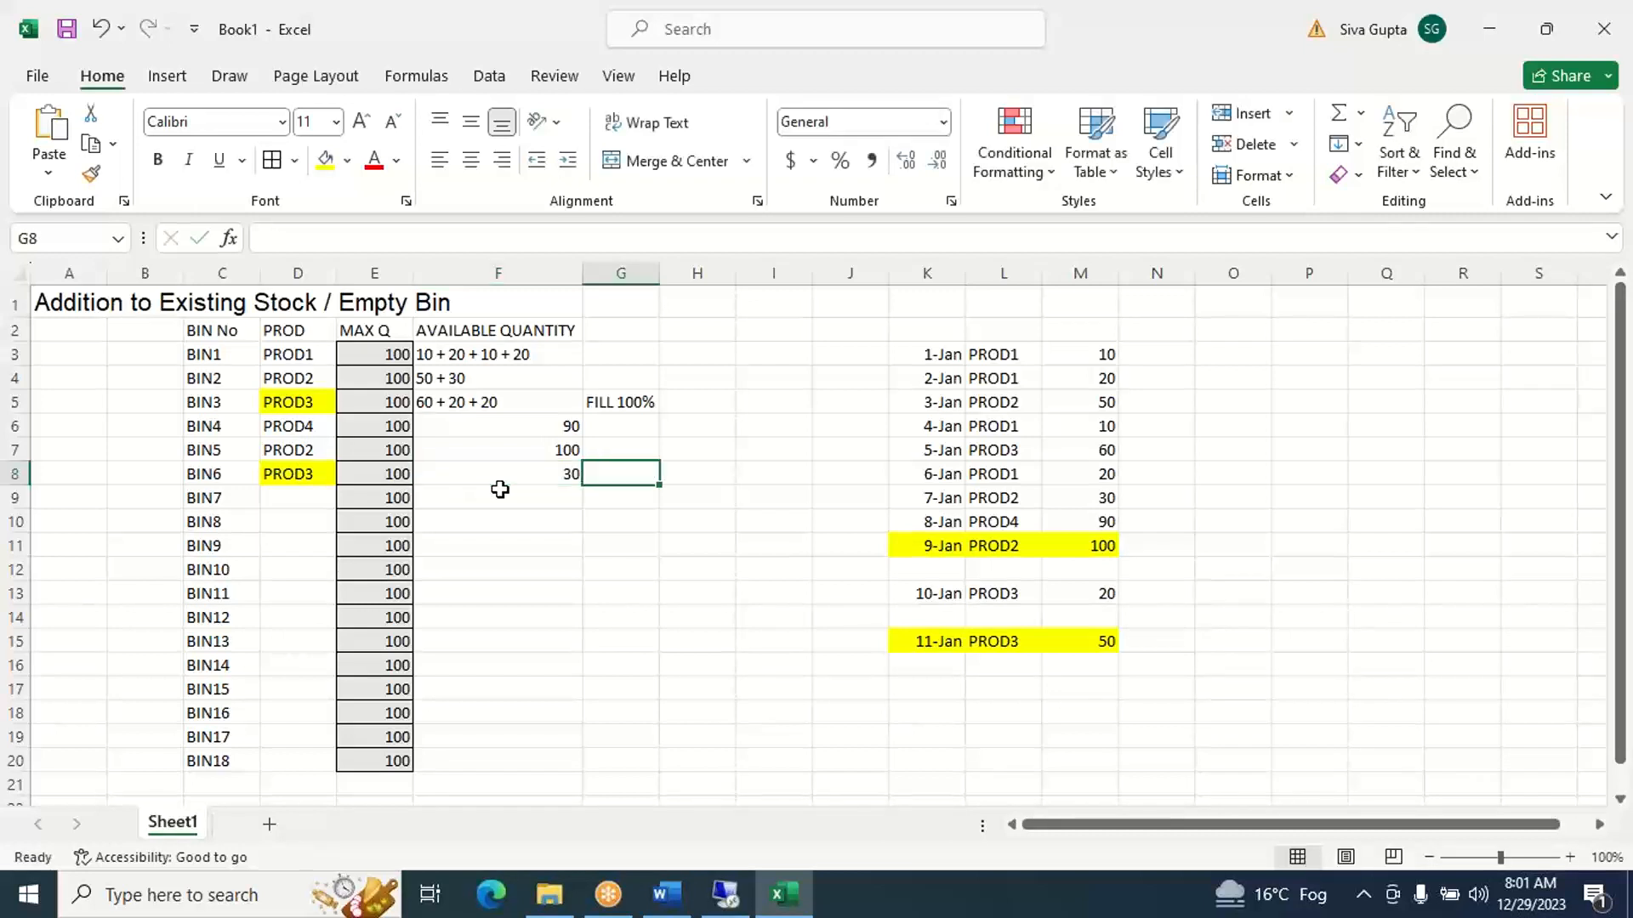
- Change the fill colour of the 11-Jan receipt in K15:M15 to light green
{"action": "left_click", "coordinate": [914, 644]}
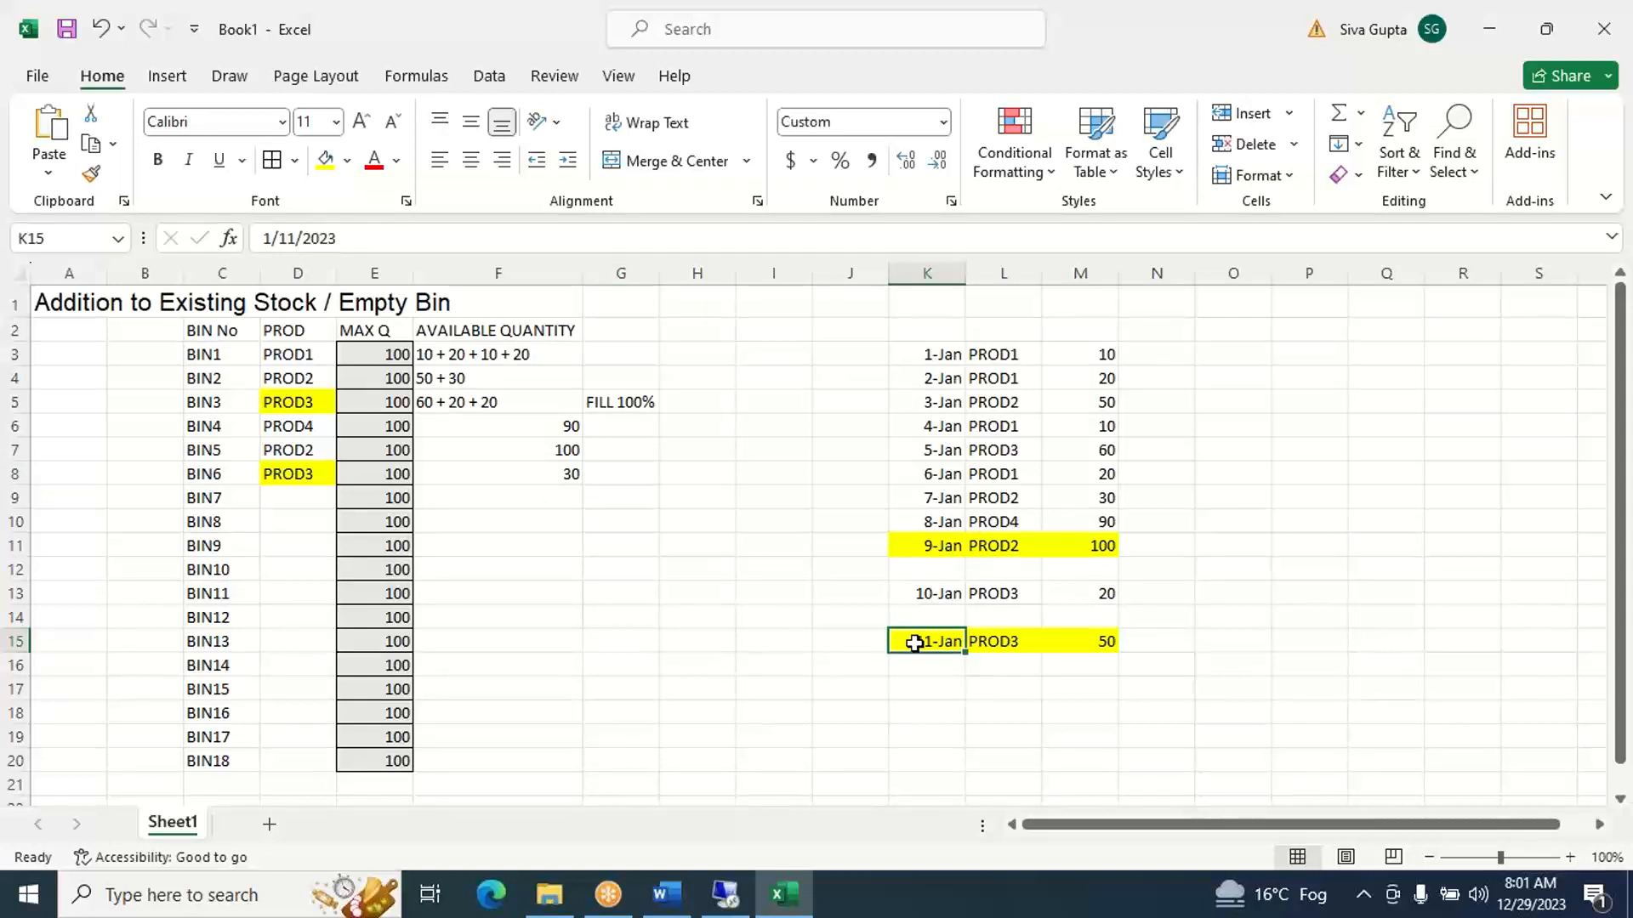
{"action": "key", "text": "shift+Right"}
{"action": "key", "text": "shift+Right"}
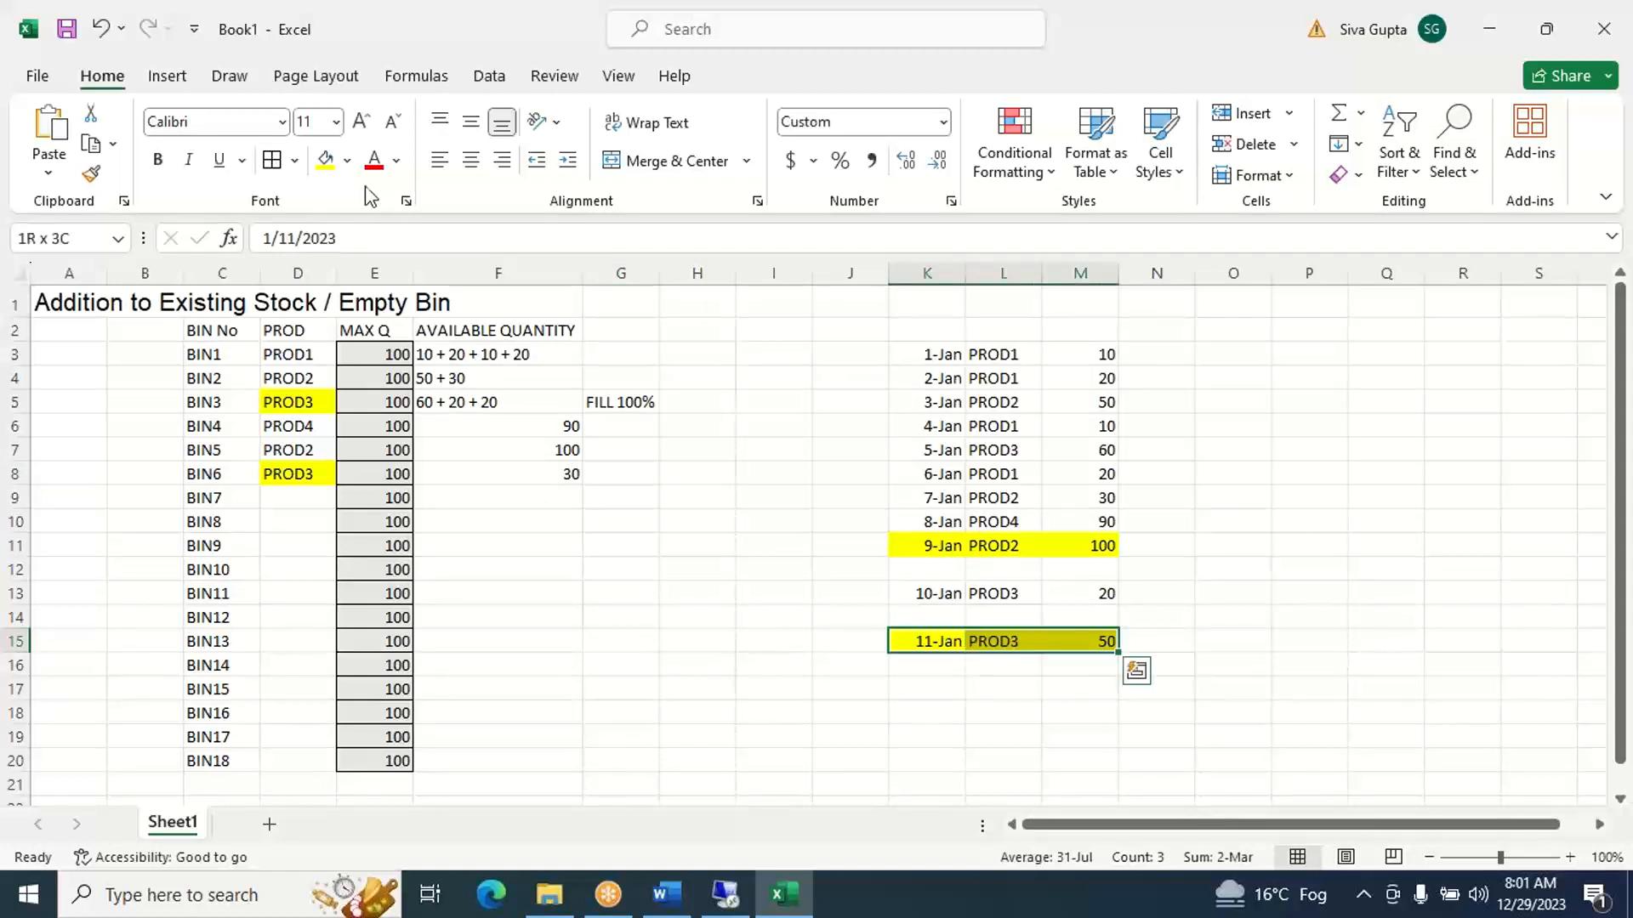
{"action": "left_click", "coordinate": [347, 161]}
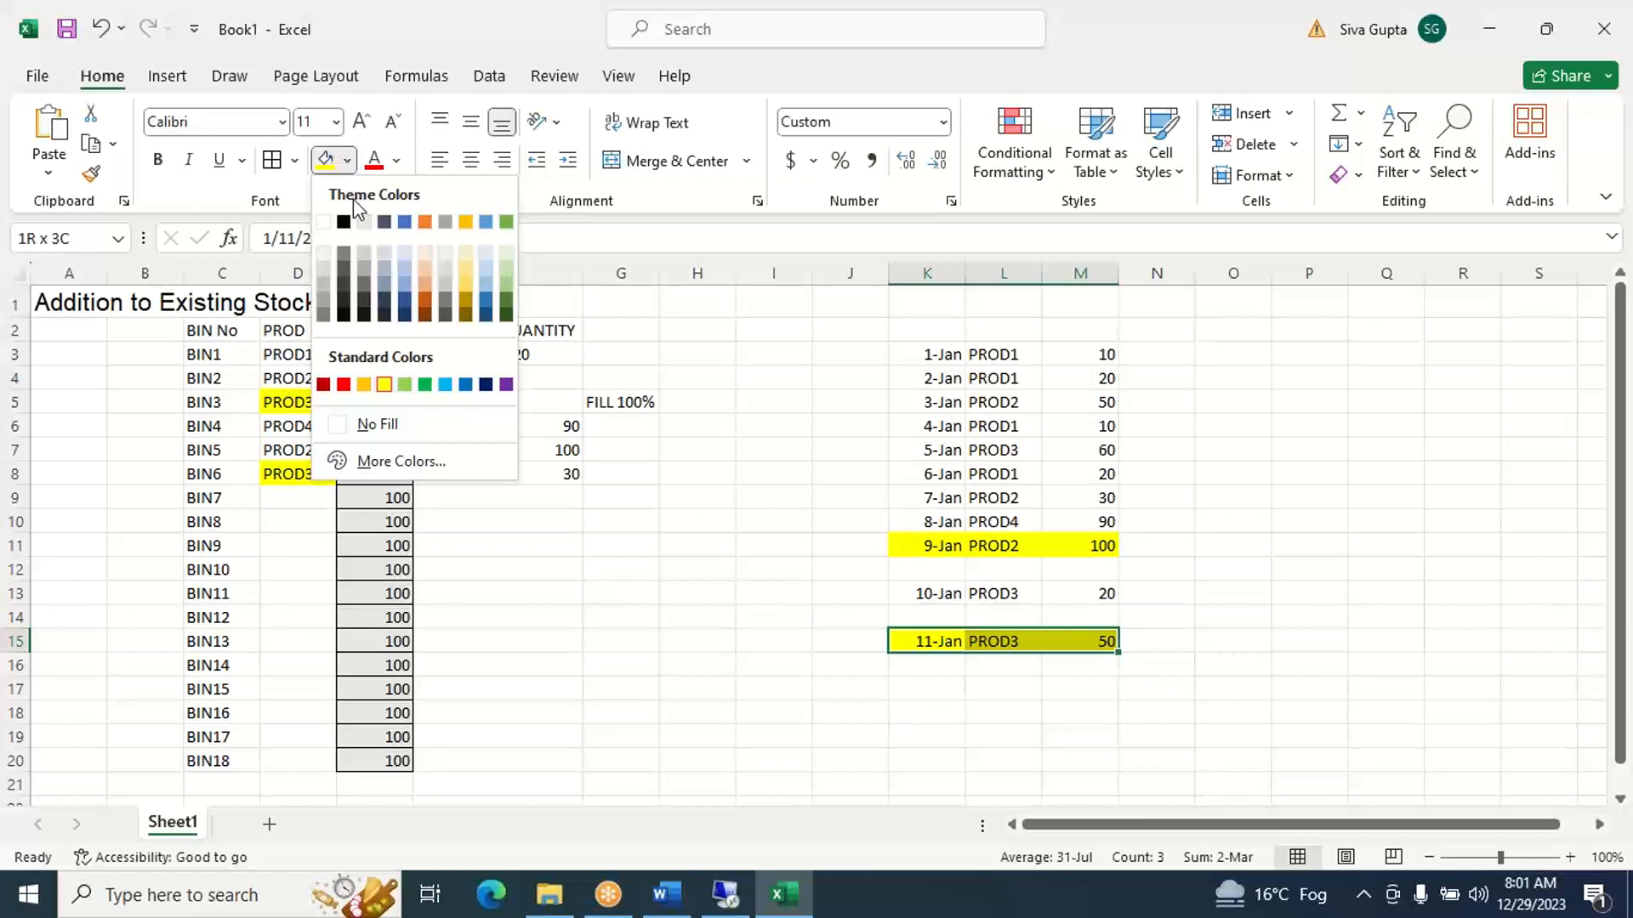
{"action": "left_click", "coordinate": [406, 384]}
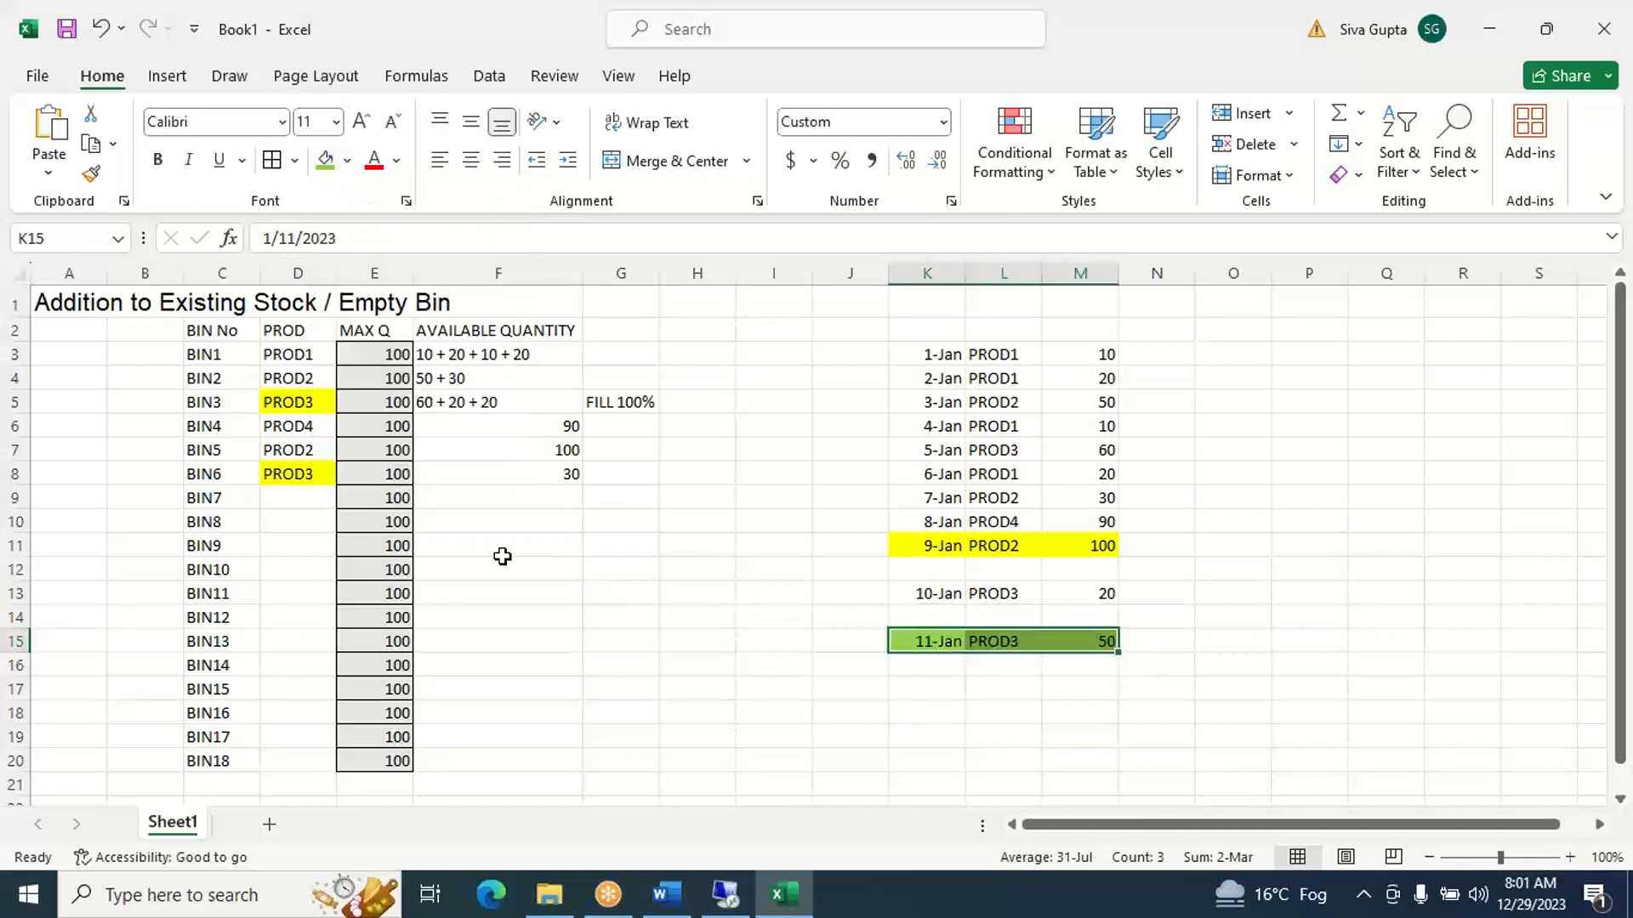
{"action": "left_click", "coordinate": [717, 648]}
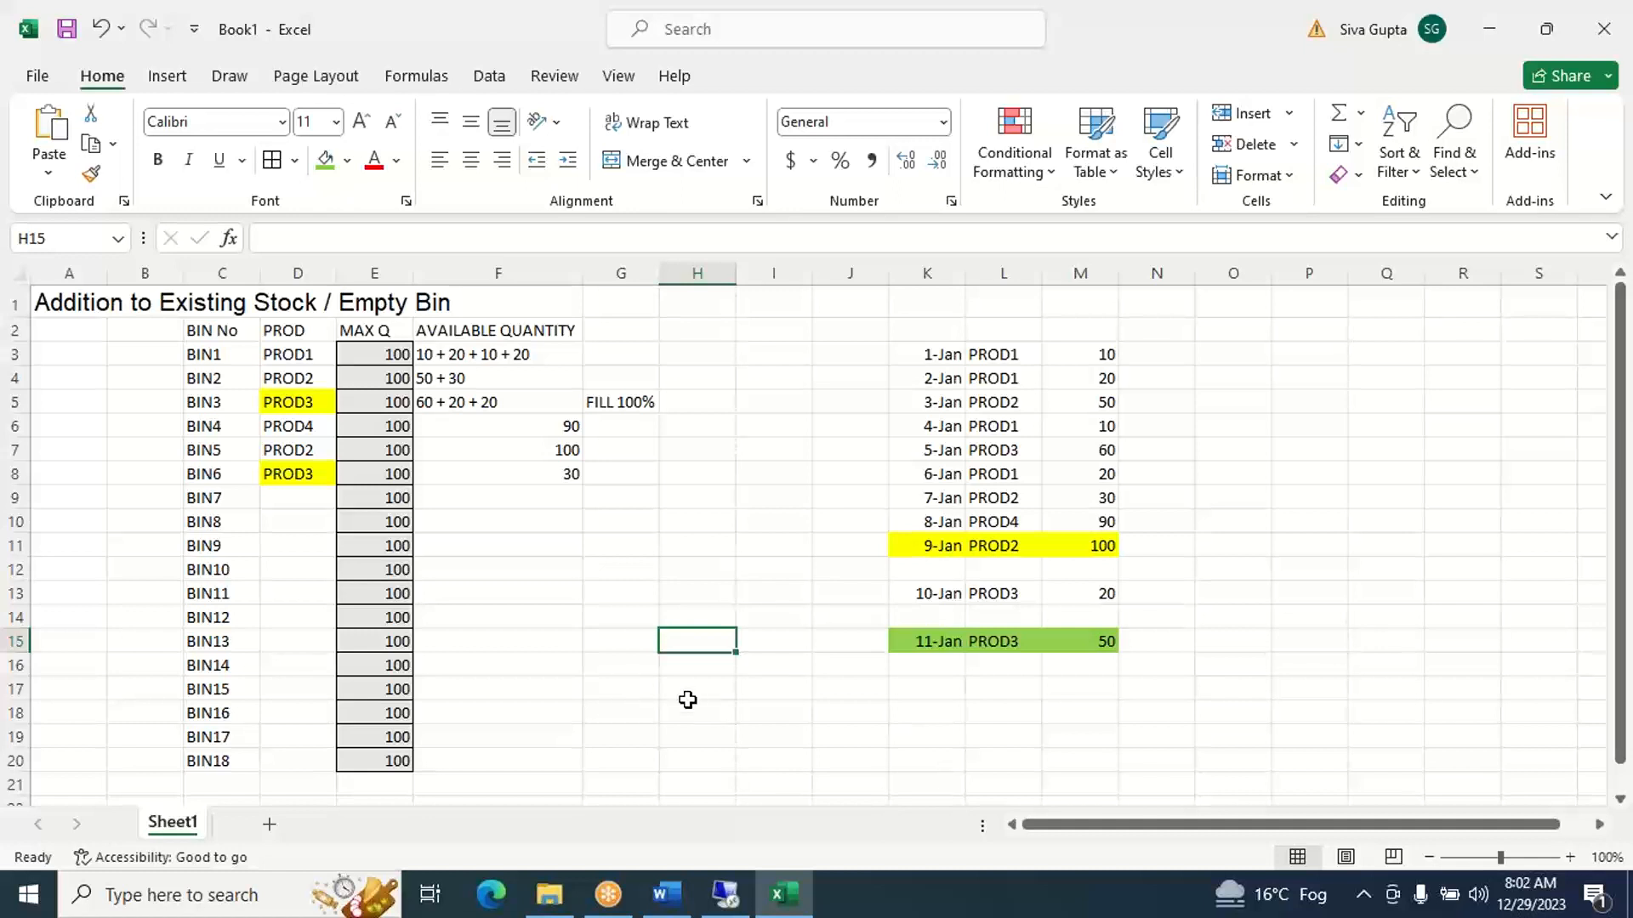
- Add a twelfth receipt in row 17 with date 12-Jan in K17, product PROD5 in L17 and quantity 120 in M17
{"action": "left_click", "coordinate": [922, 696]}
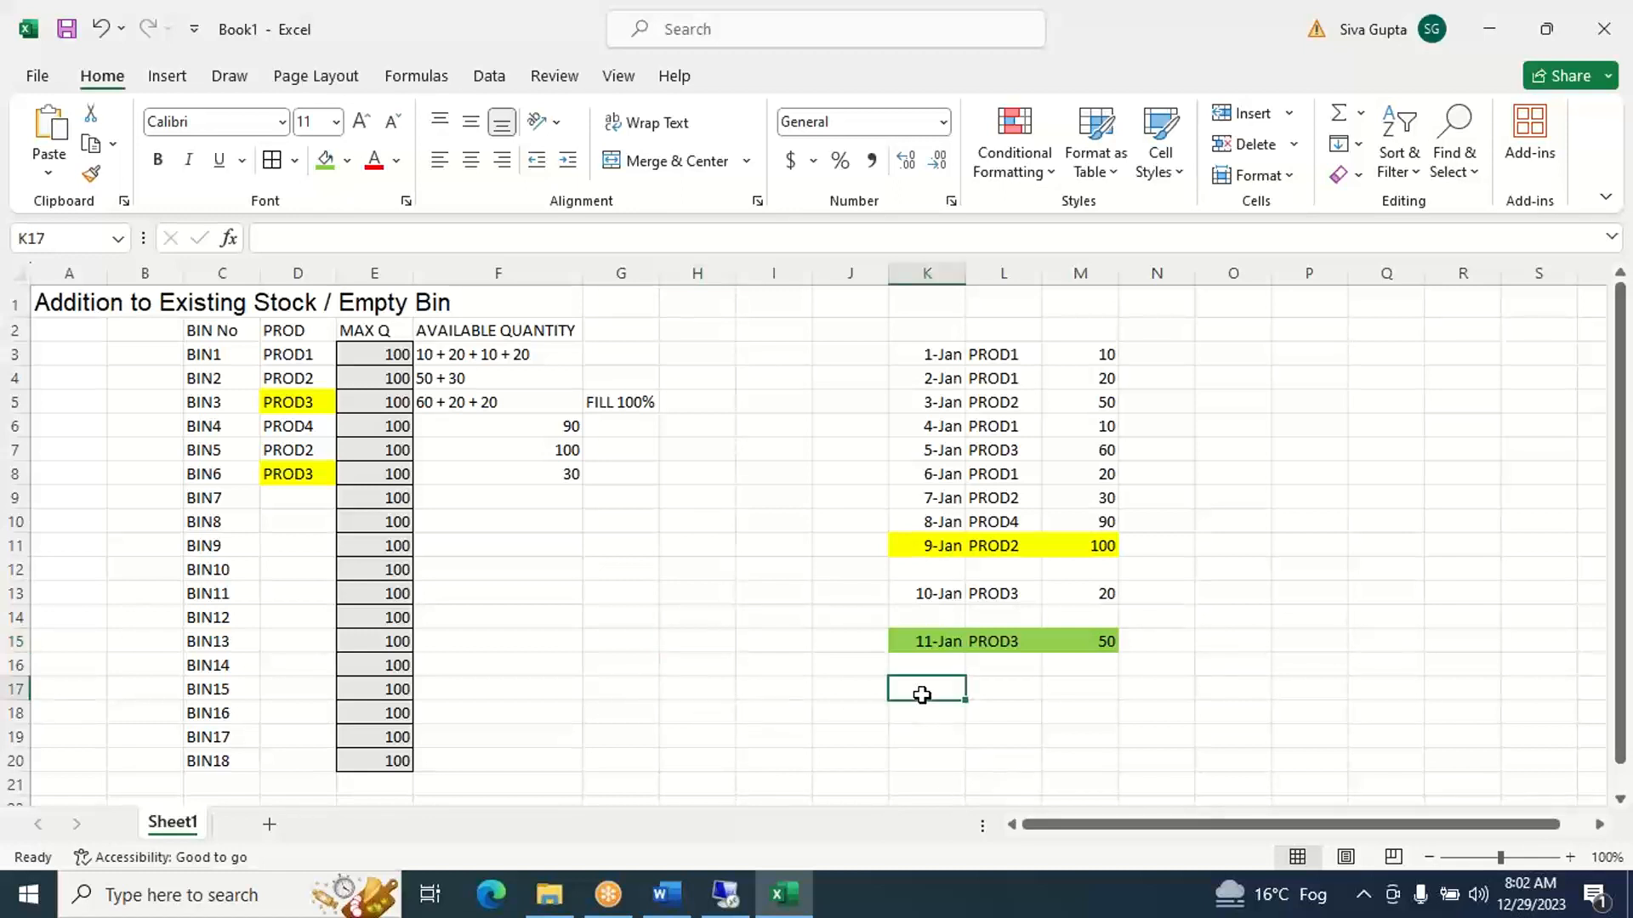
{"action": "type", "text": "JAN"}
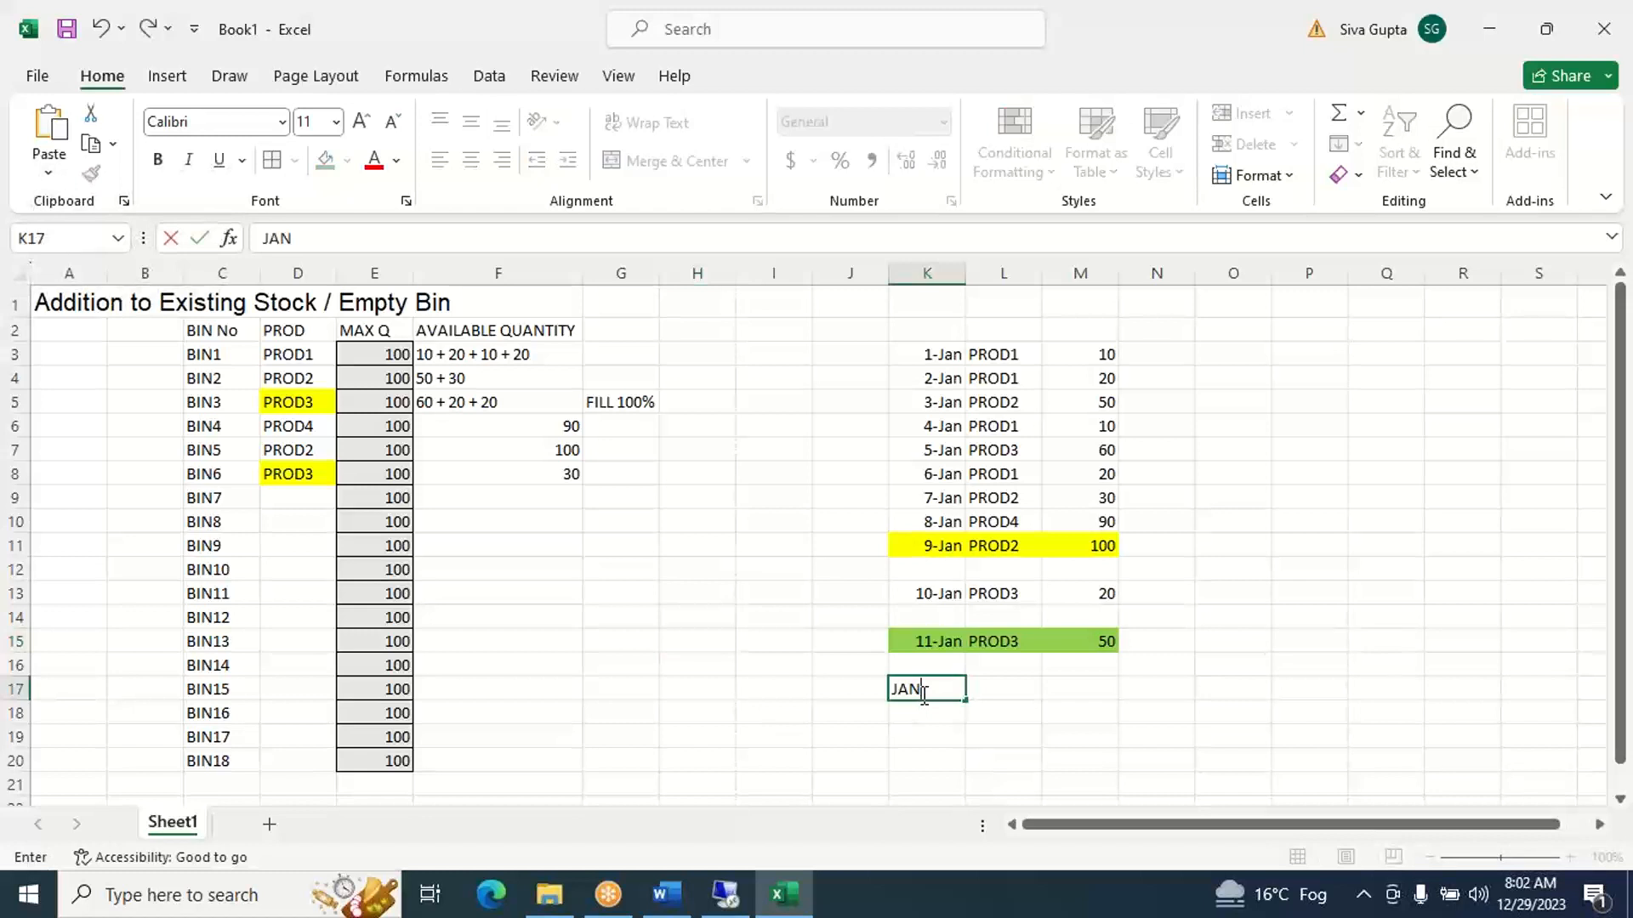
{"action": "type", "text": "12"}
{"action": "key", "text": "Tab"}
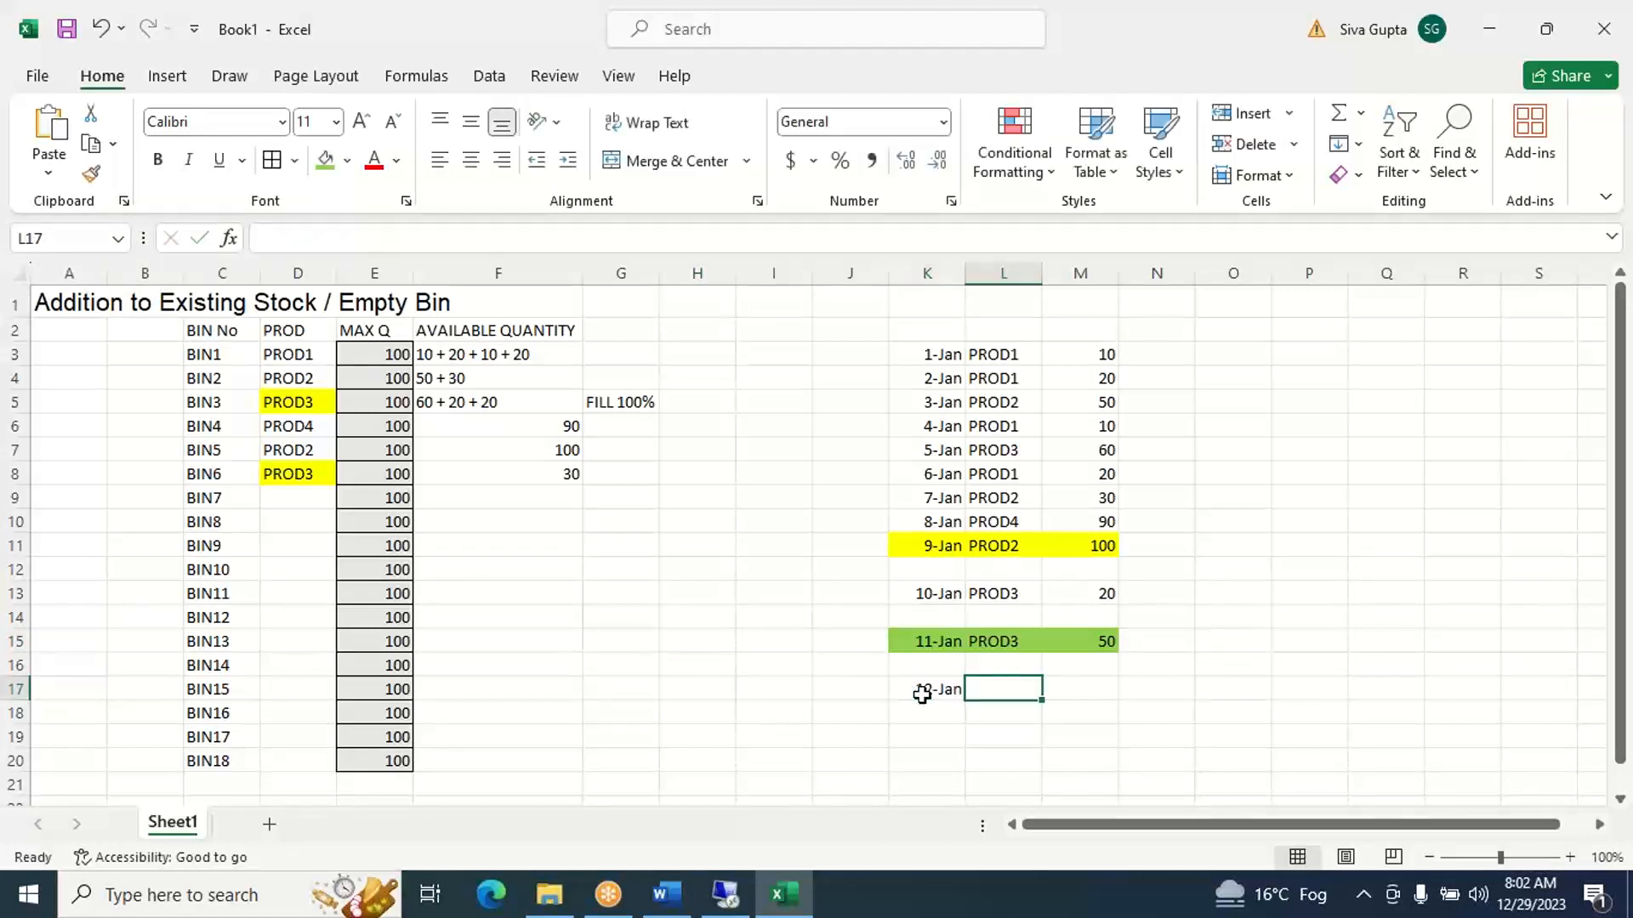
{"action": "type", "text": "PRO"}
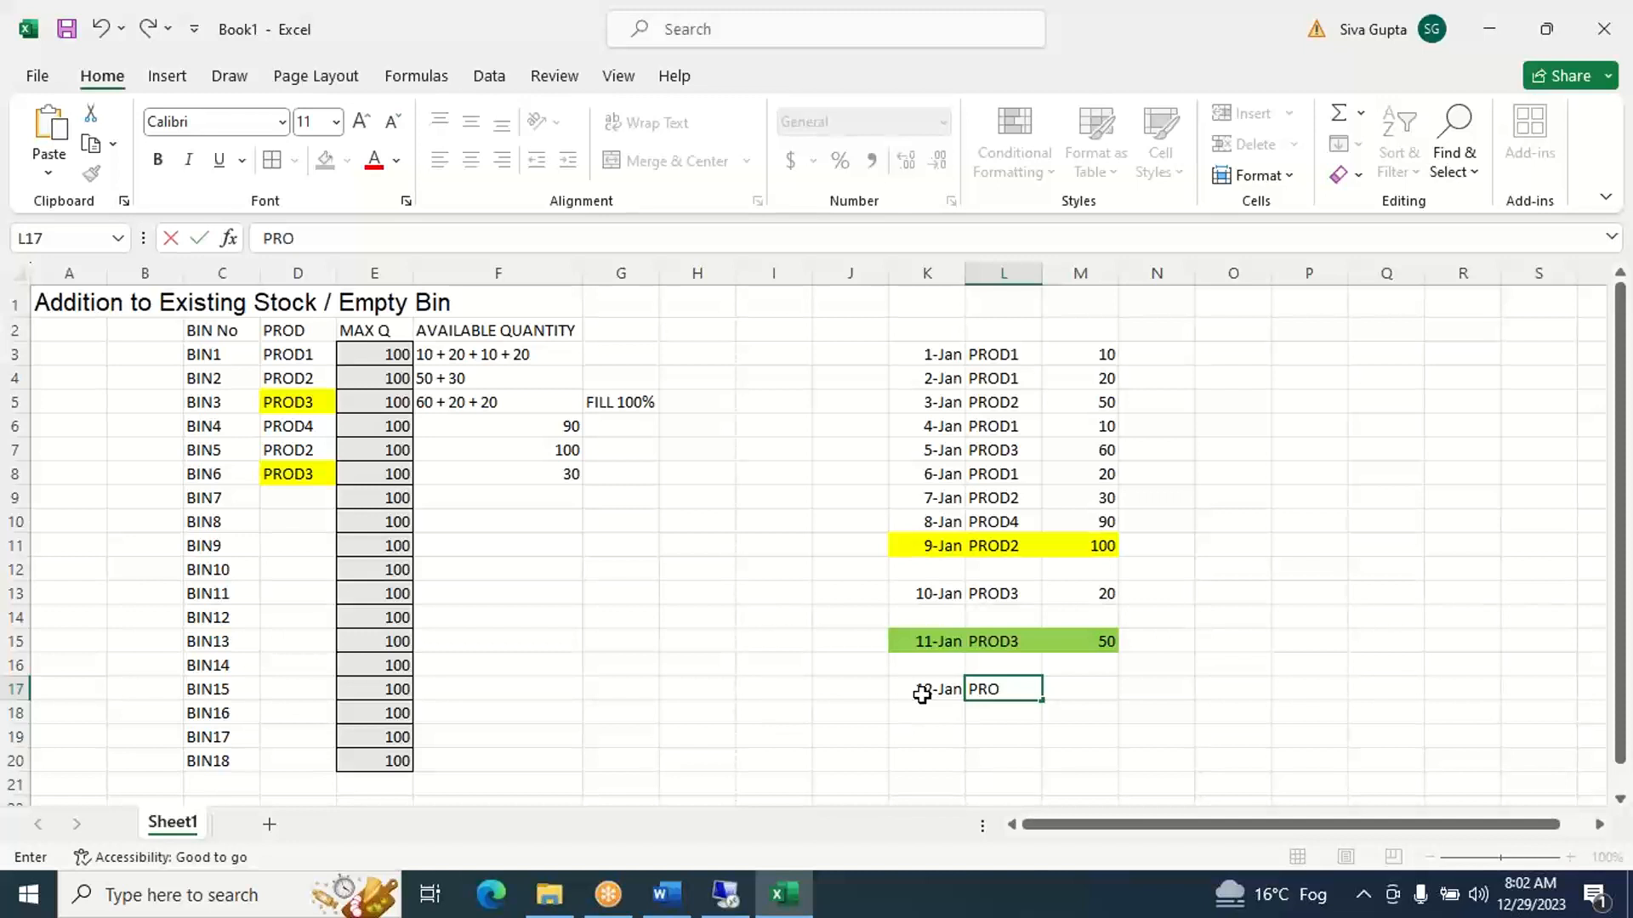
{"action": "type", "text": "D5"}
{"action": "key", "text": "Tab"}
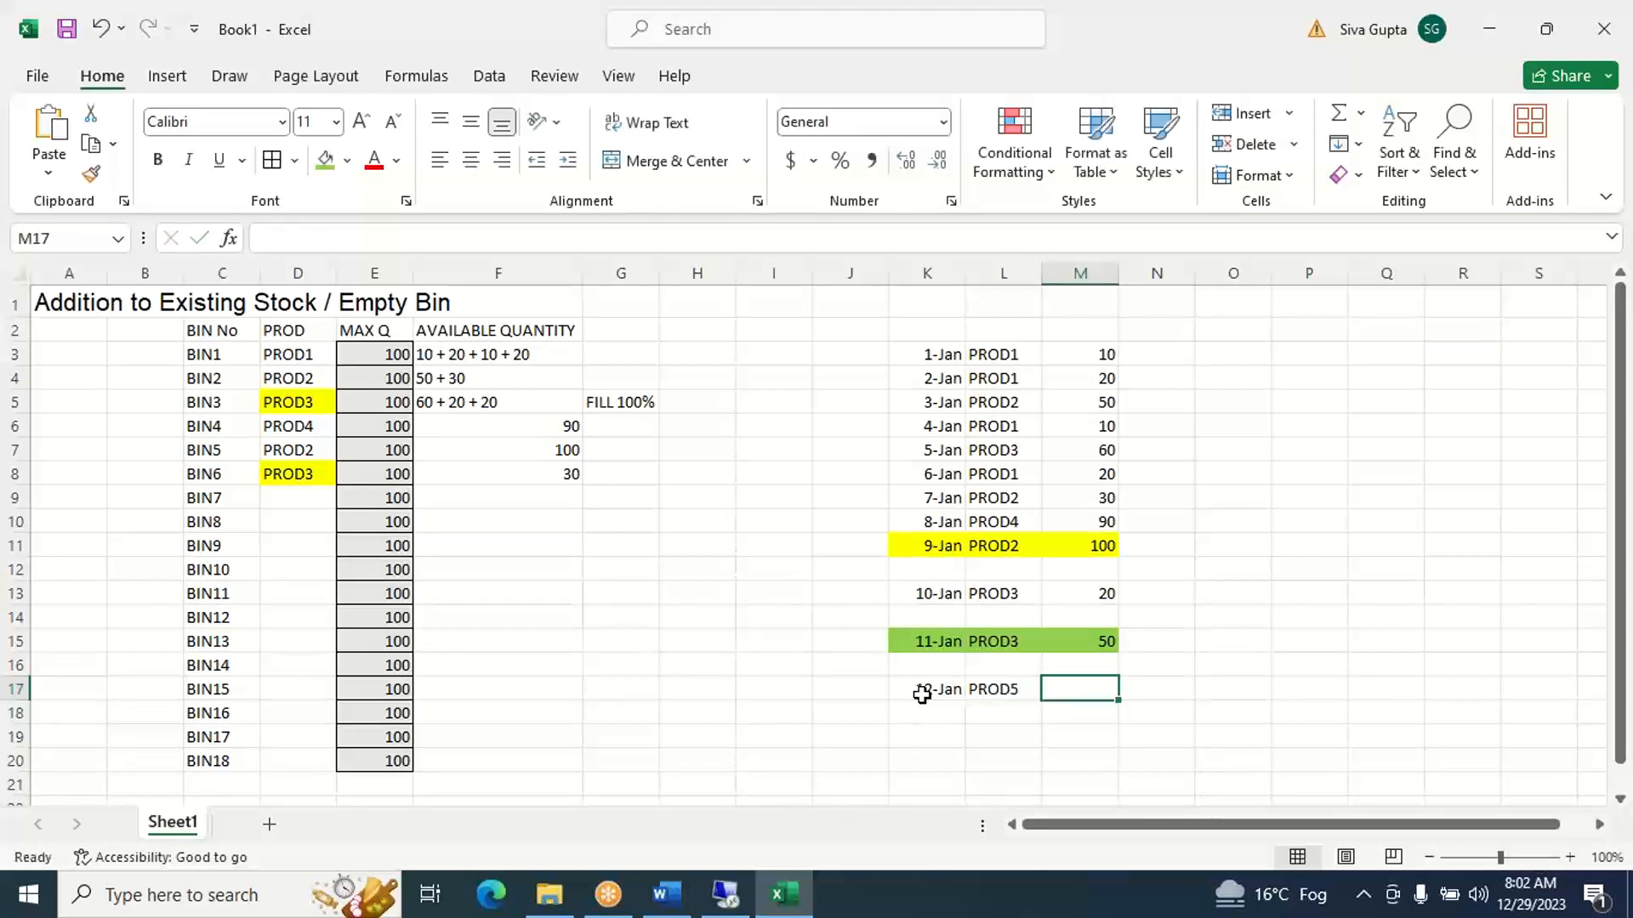
{"action": "type", "text": "120"}
{"action": "key", "text": "Tab"}
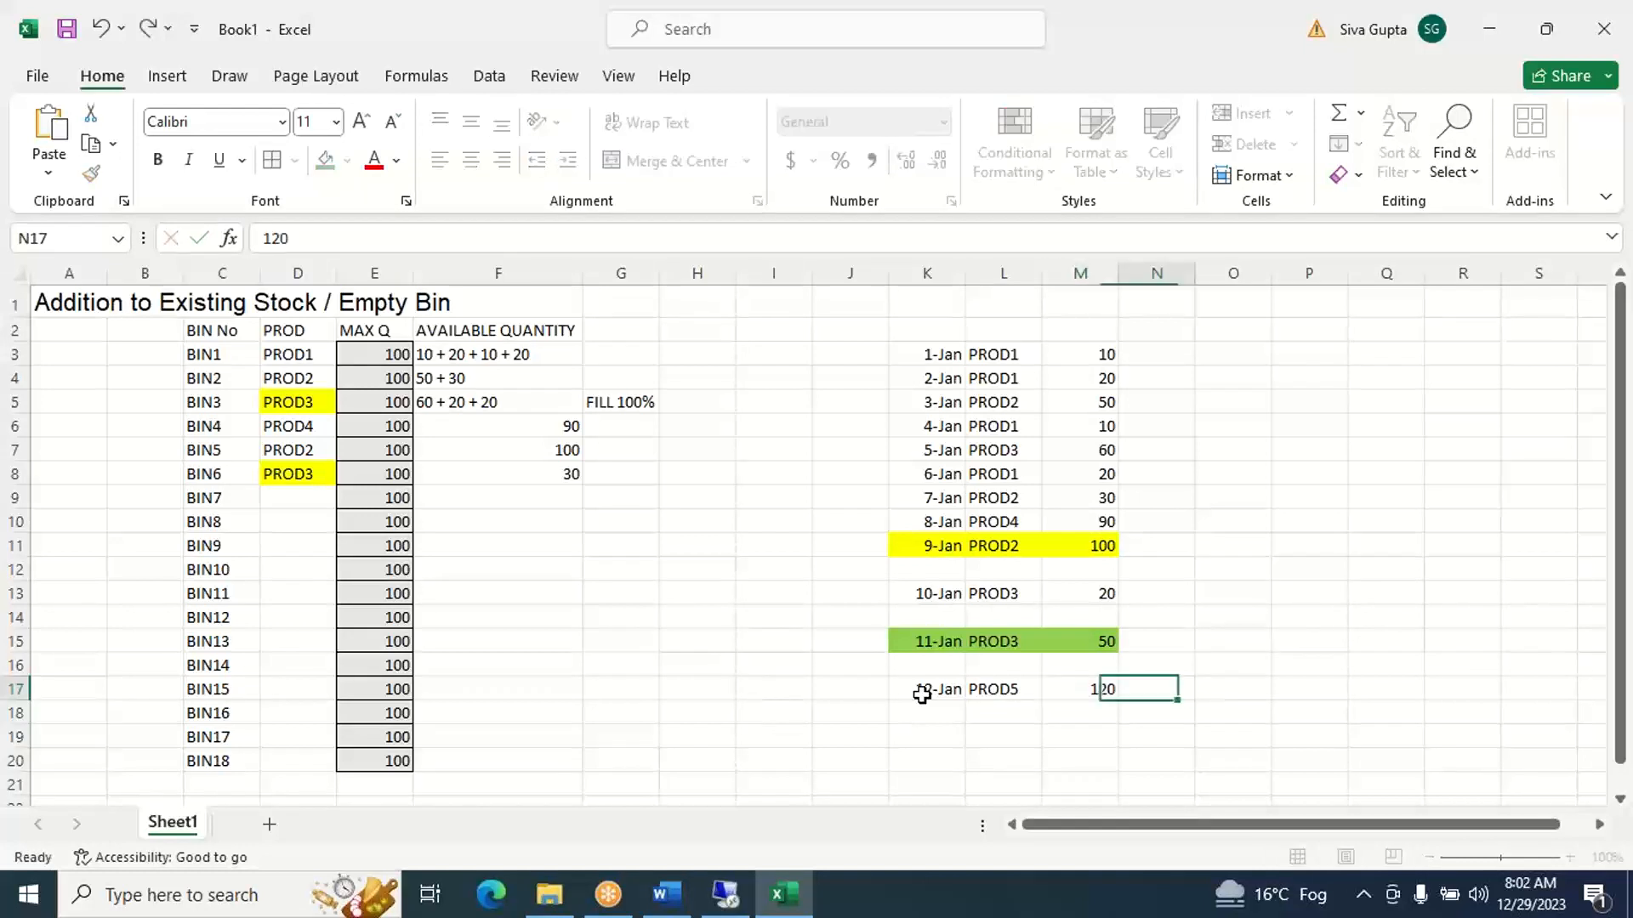
- Assign PROD5 to BIN7 in D9 and enter 100 of the 12-Jan receipt as its available quantity in F9
{"action": "left_click", "coordinate": [1000, 691]}
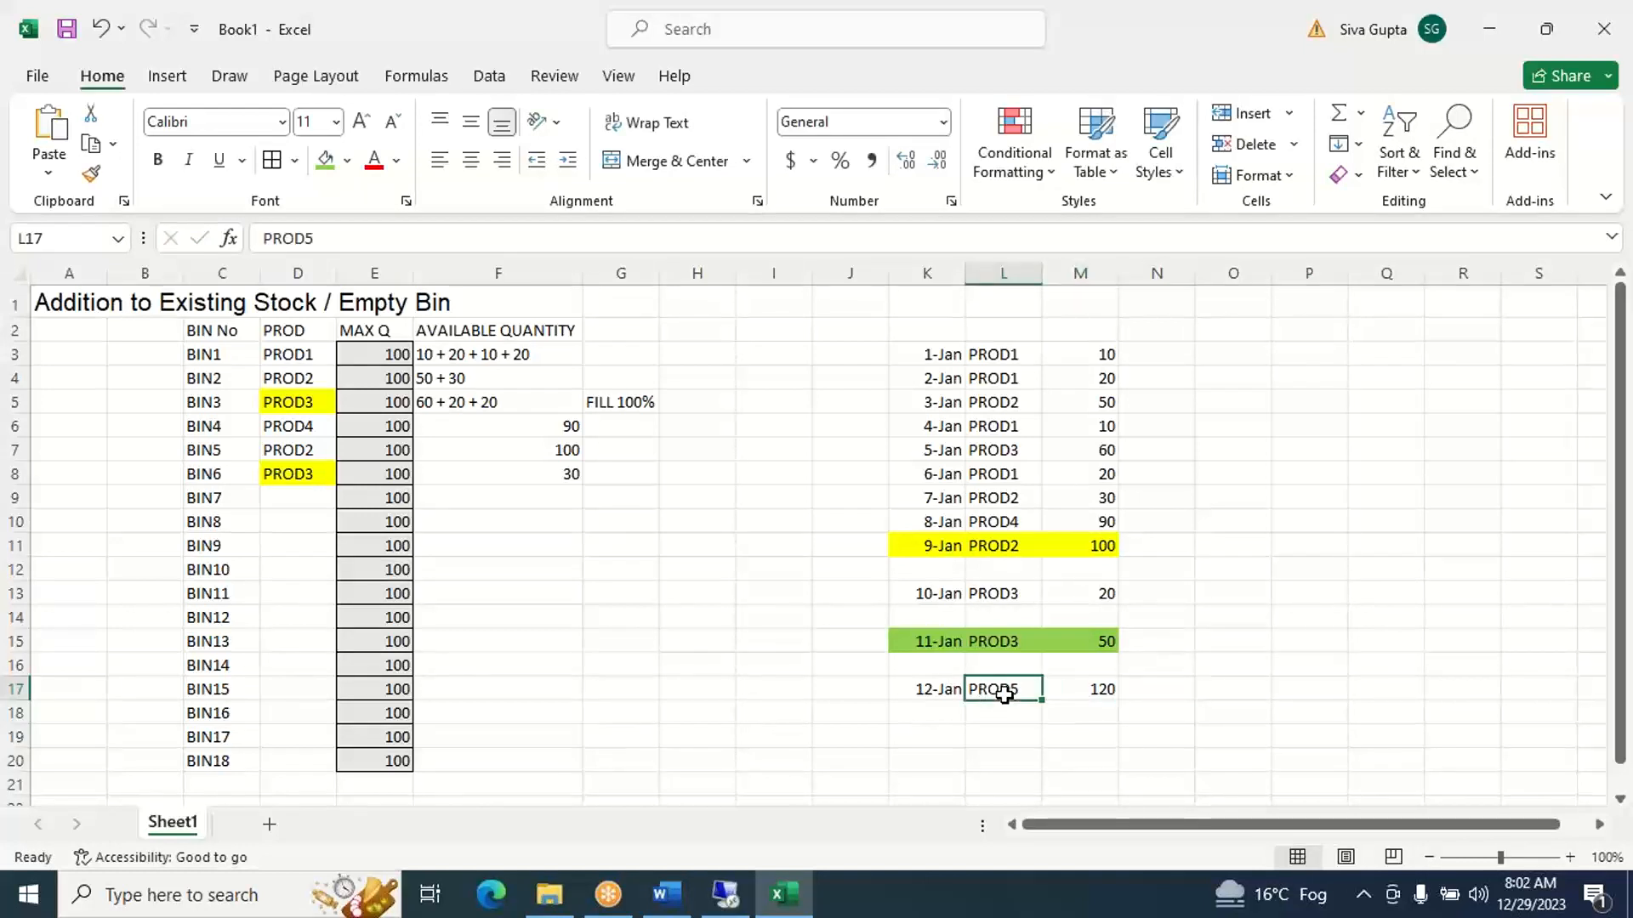
{"action": "left_click", "coordinate": [220, 354]}
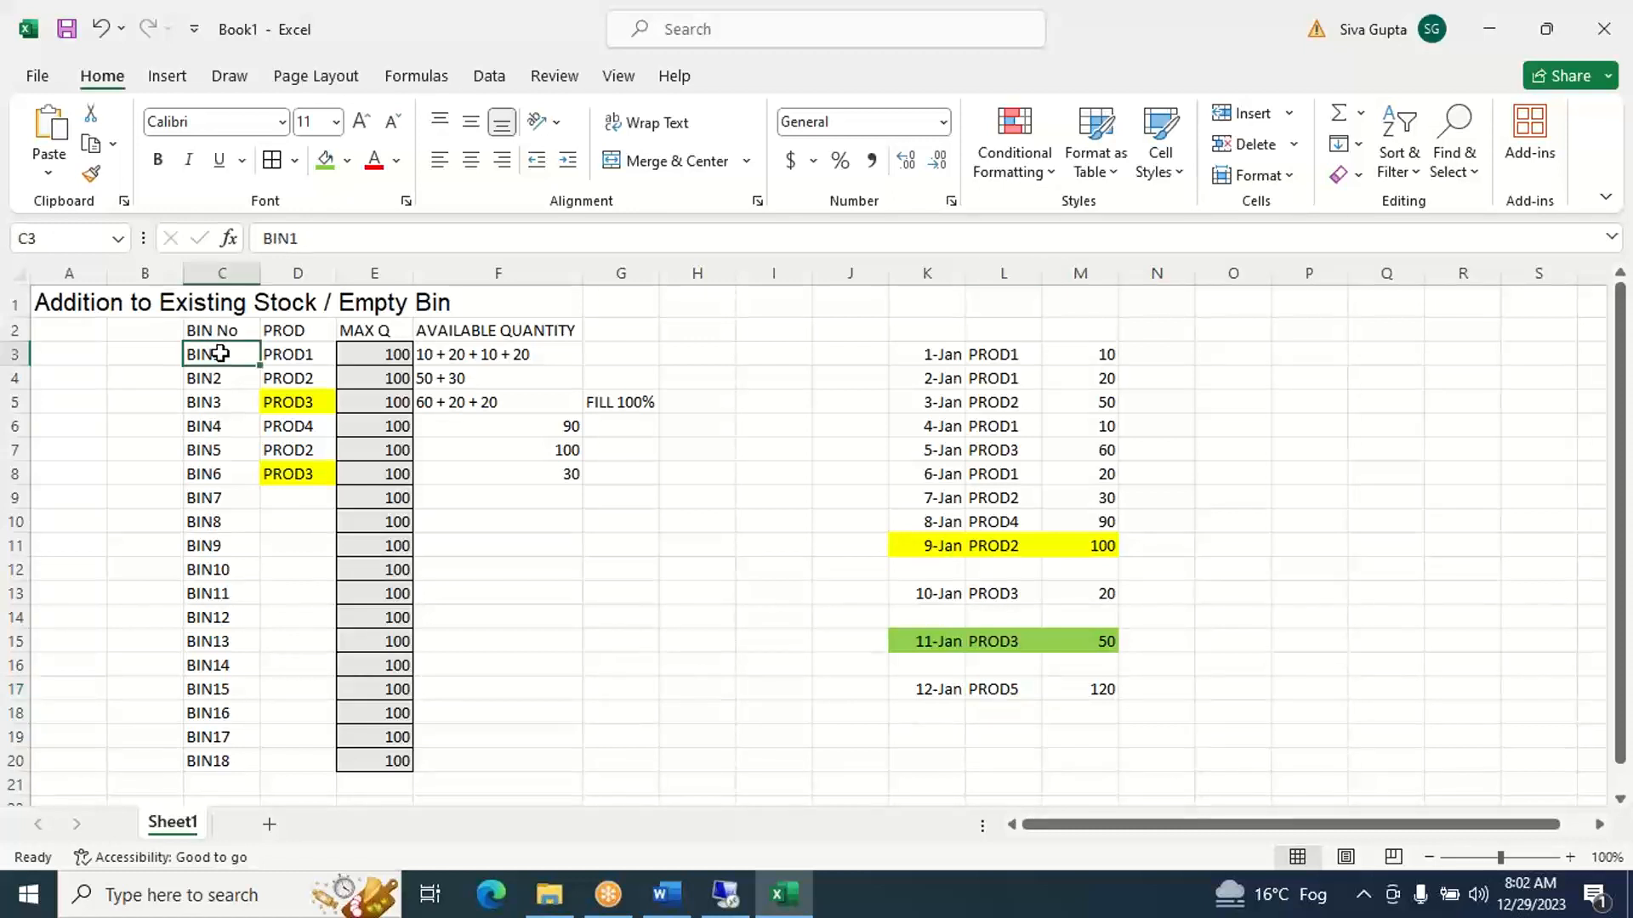
{"action": "key", "text": "Right"}
{"action": "key", "text": "Down"}
{"action": "key", "text": "Down"}
{"action": "key", "text": "Down"}
{"action": "key", "text": "Down"}
{"action": "key", "text": "Down"}
{"action": "key", "text": "Down"}
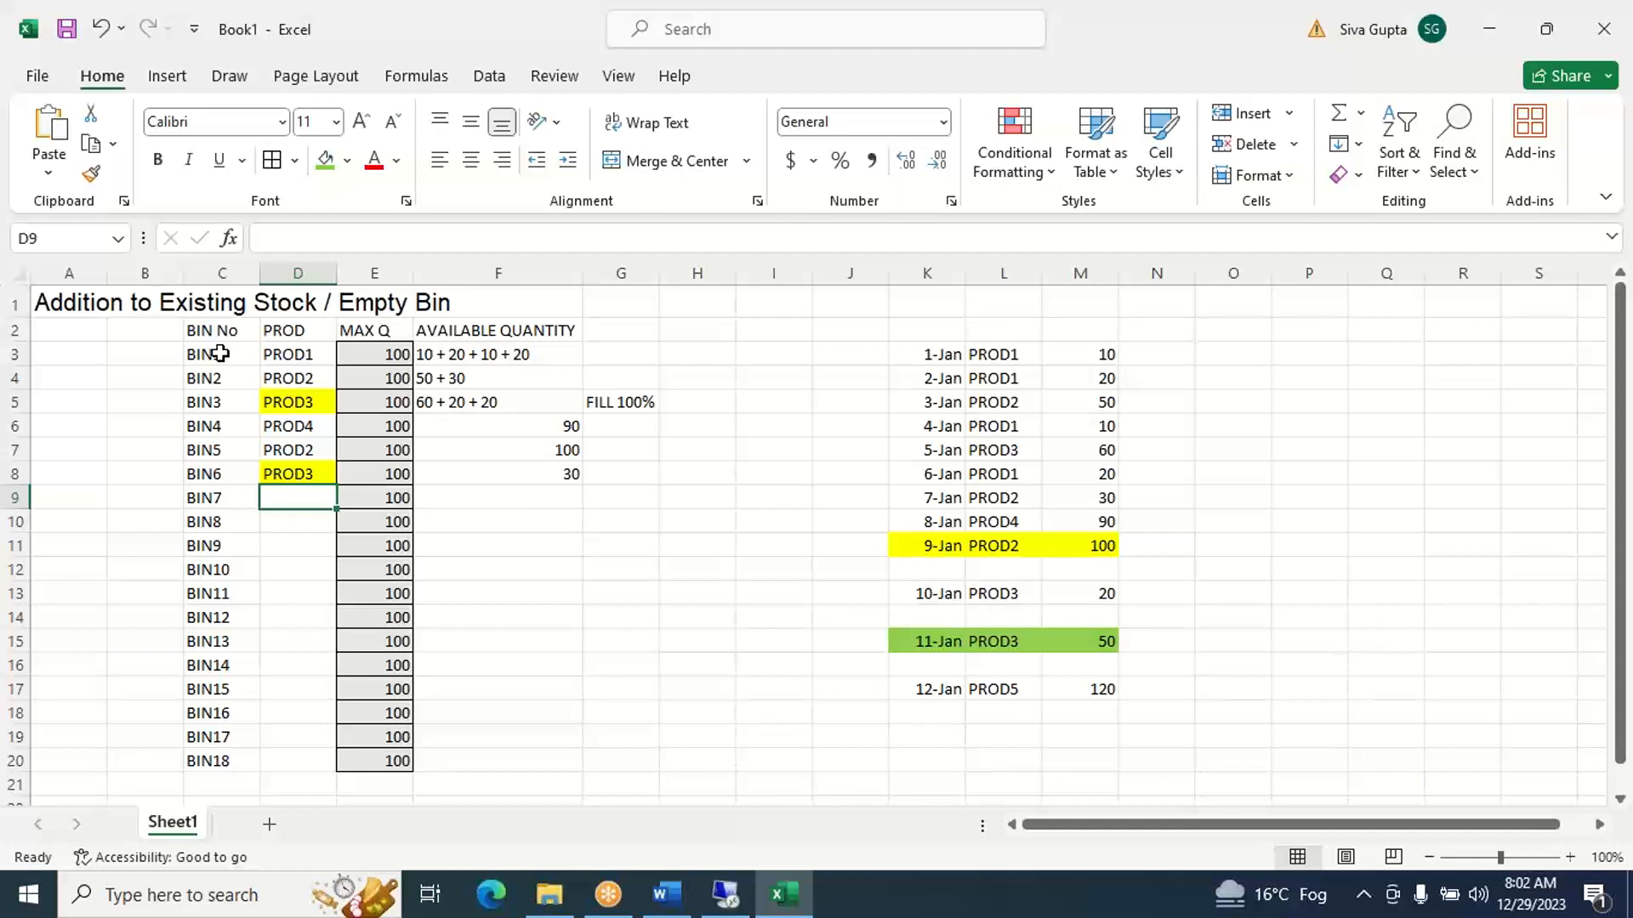
{"action": "key", "text": "Left"}
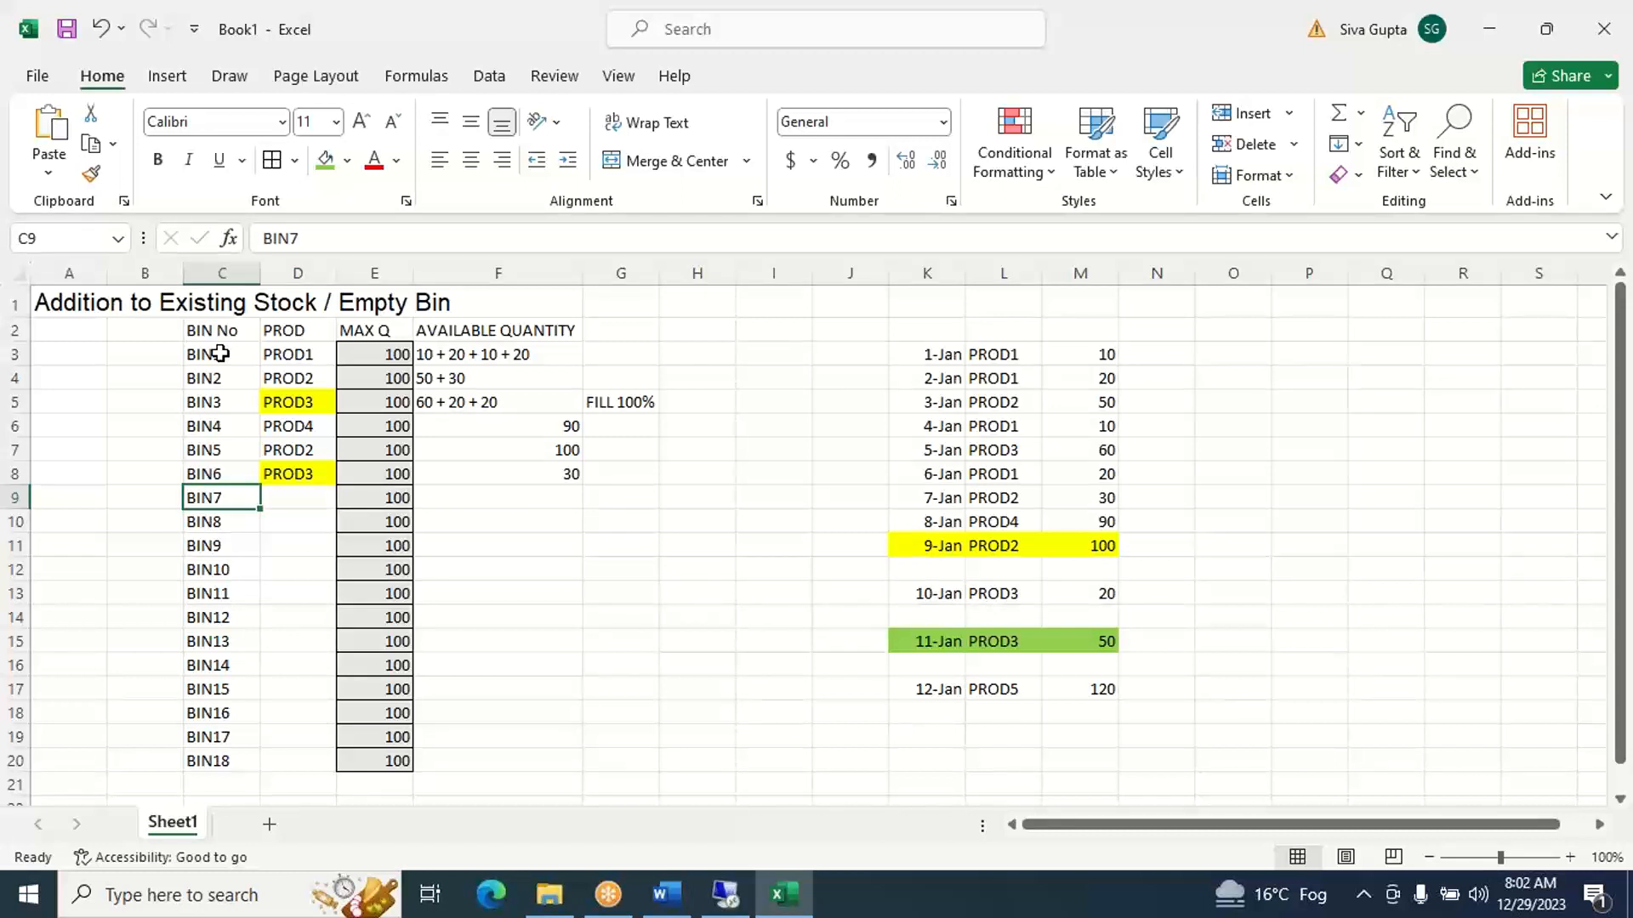
{"action": "key", "text": "Right"}
{"action": "type", "text": "PRO"}
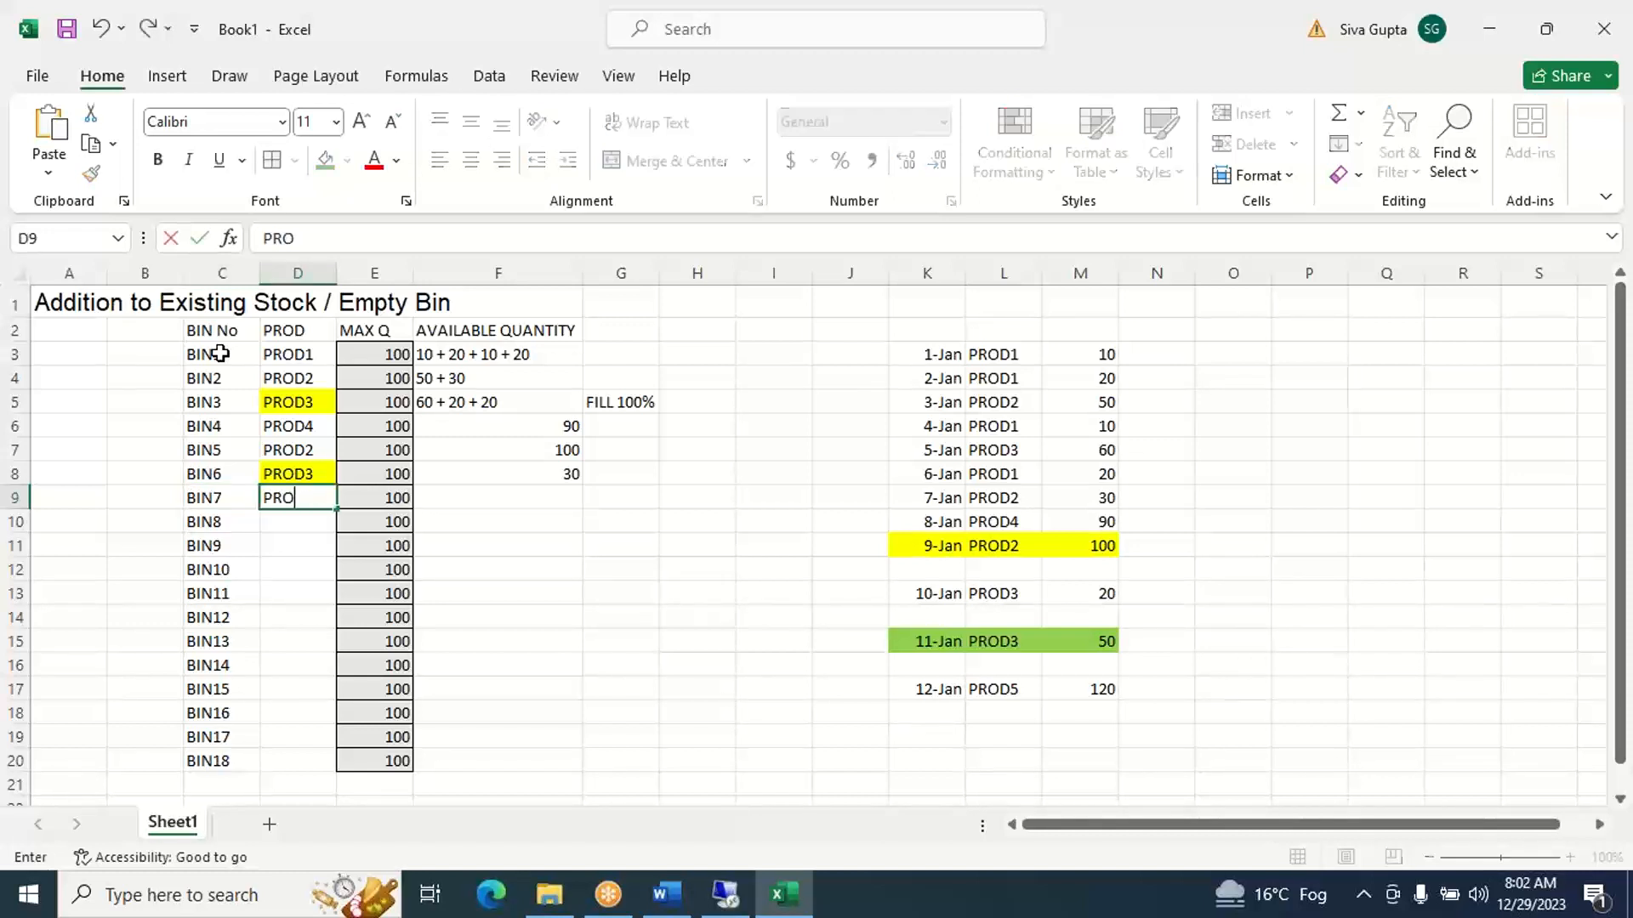
{"action": "type", "text": "D5"}
{"action": "key", "text": "Right"}
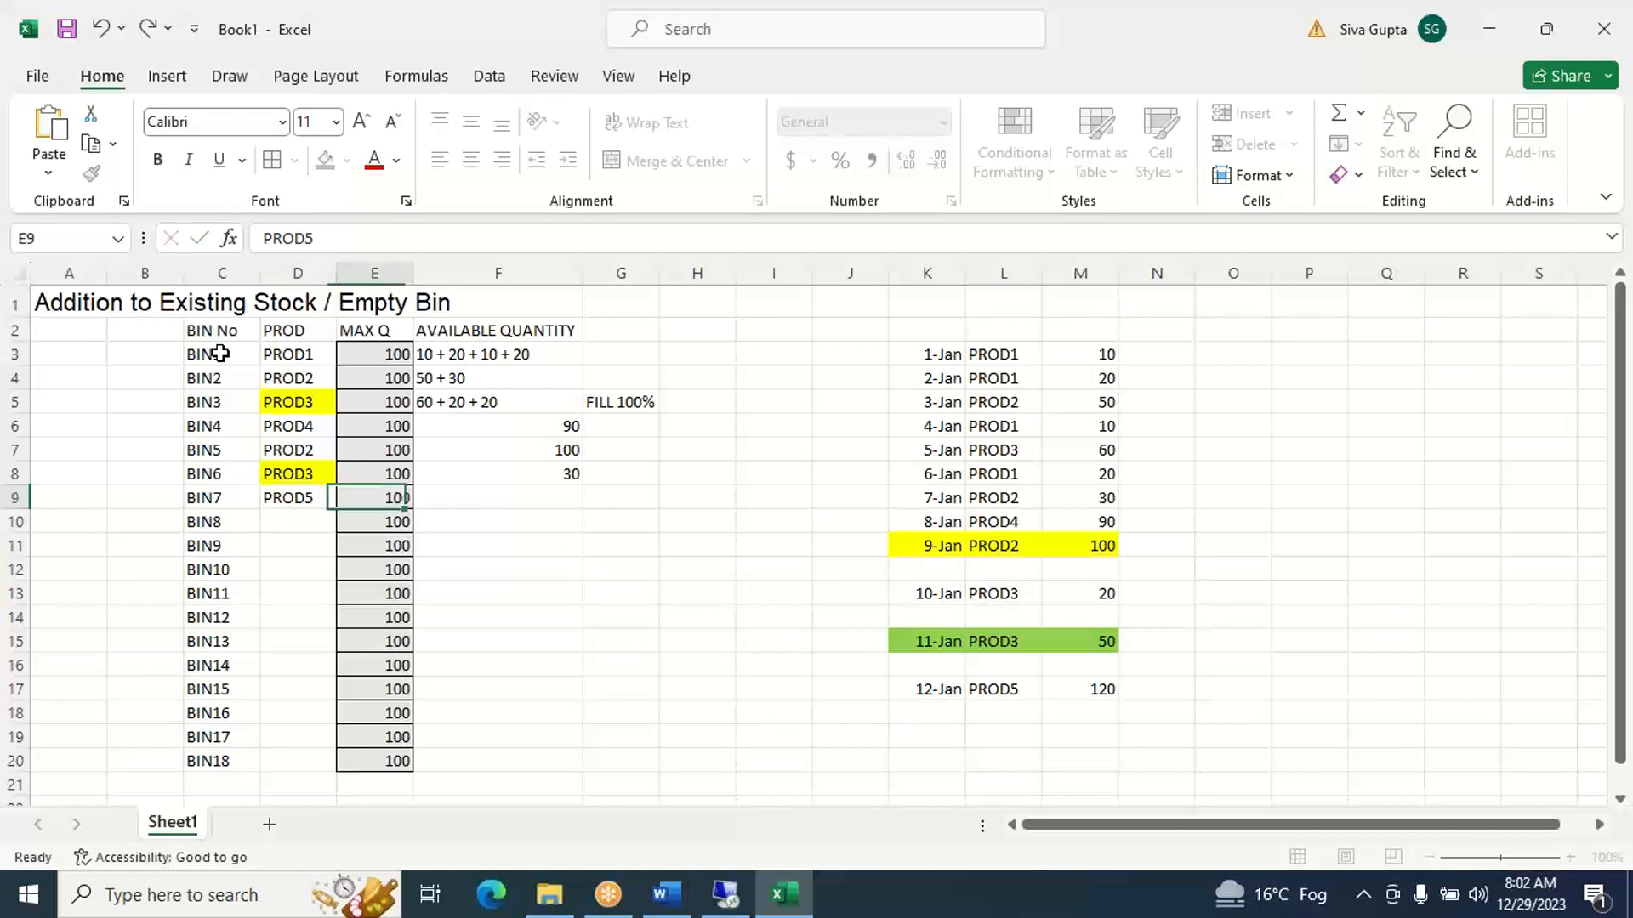
{"action": "key", "text": "Right"}
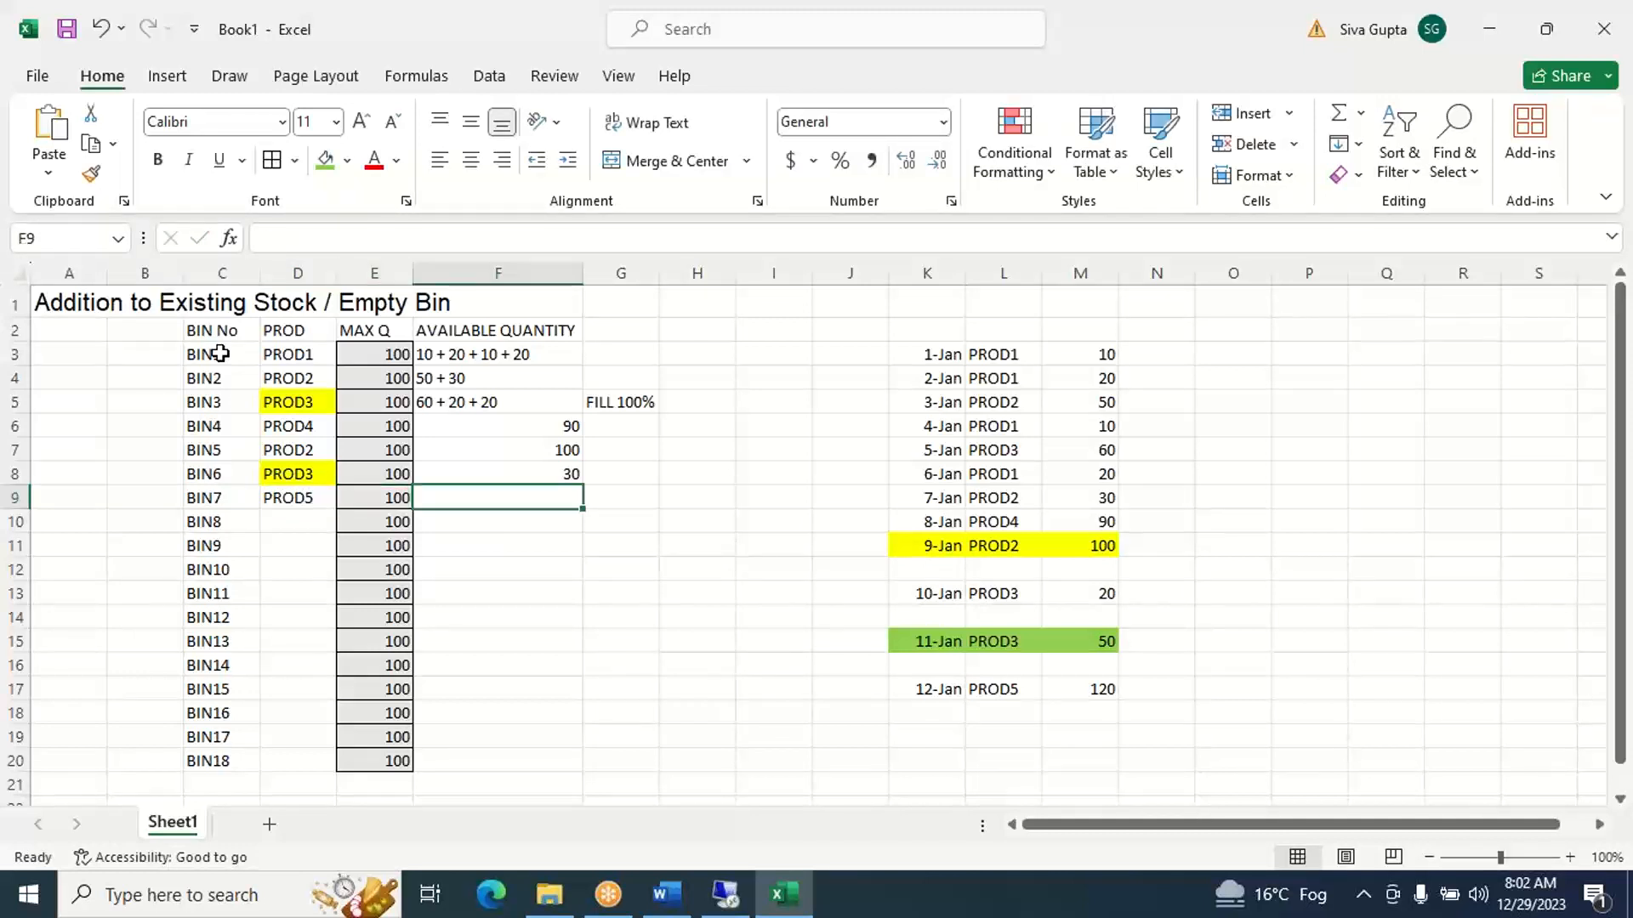
{"action": "type", "text": "100"}
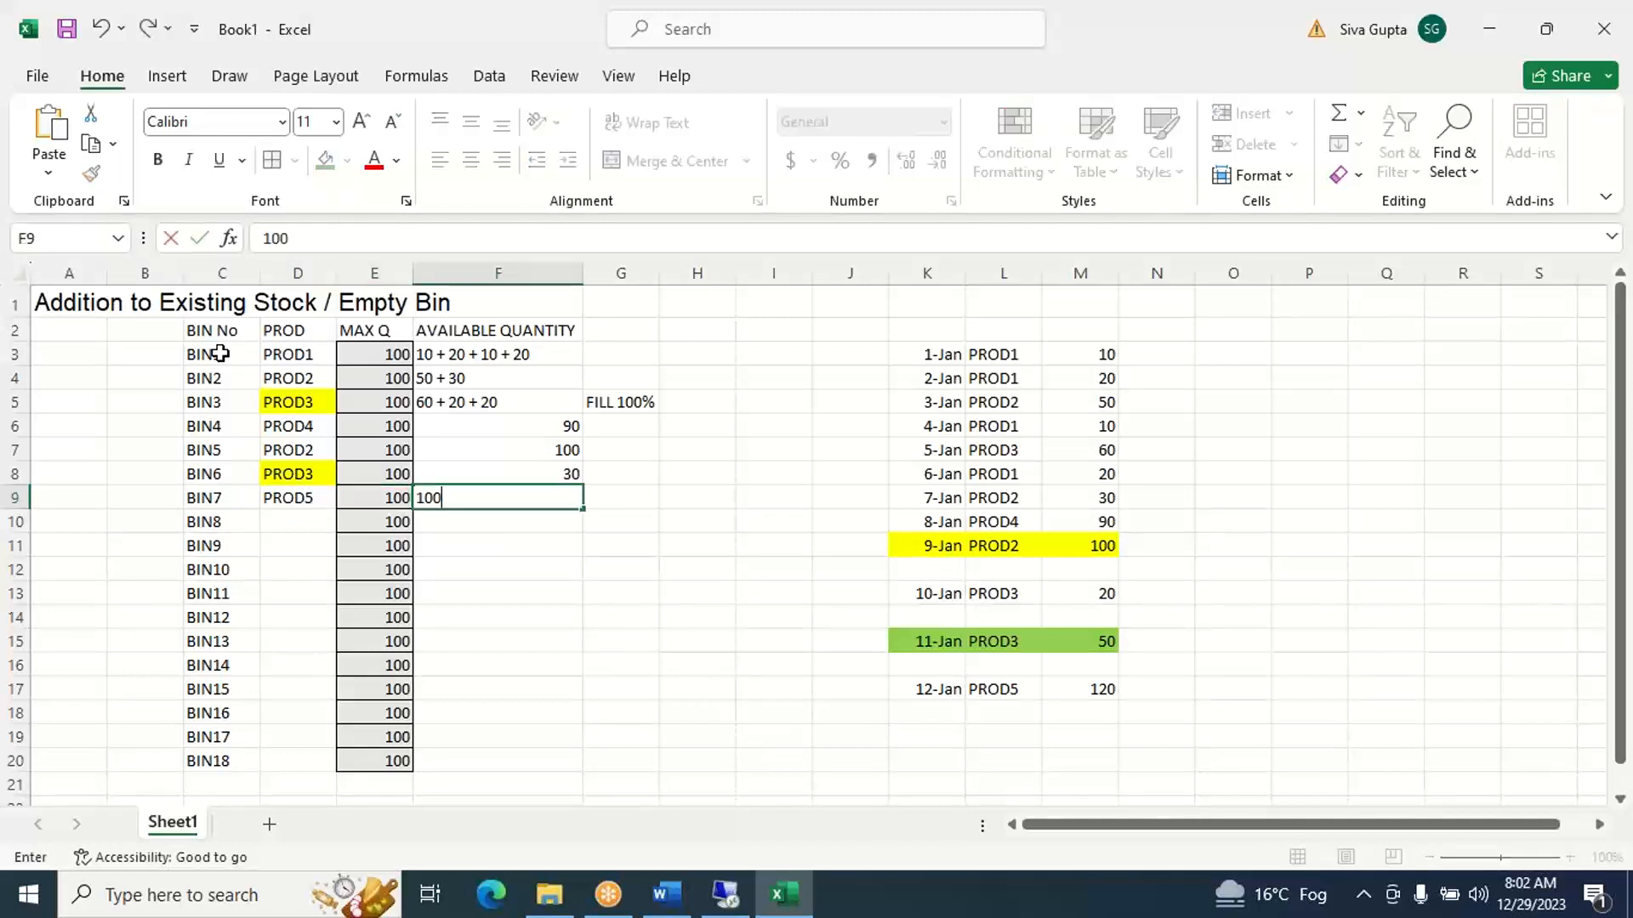
{"action": "key", "text": "Return"}
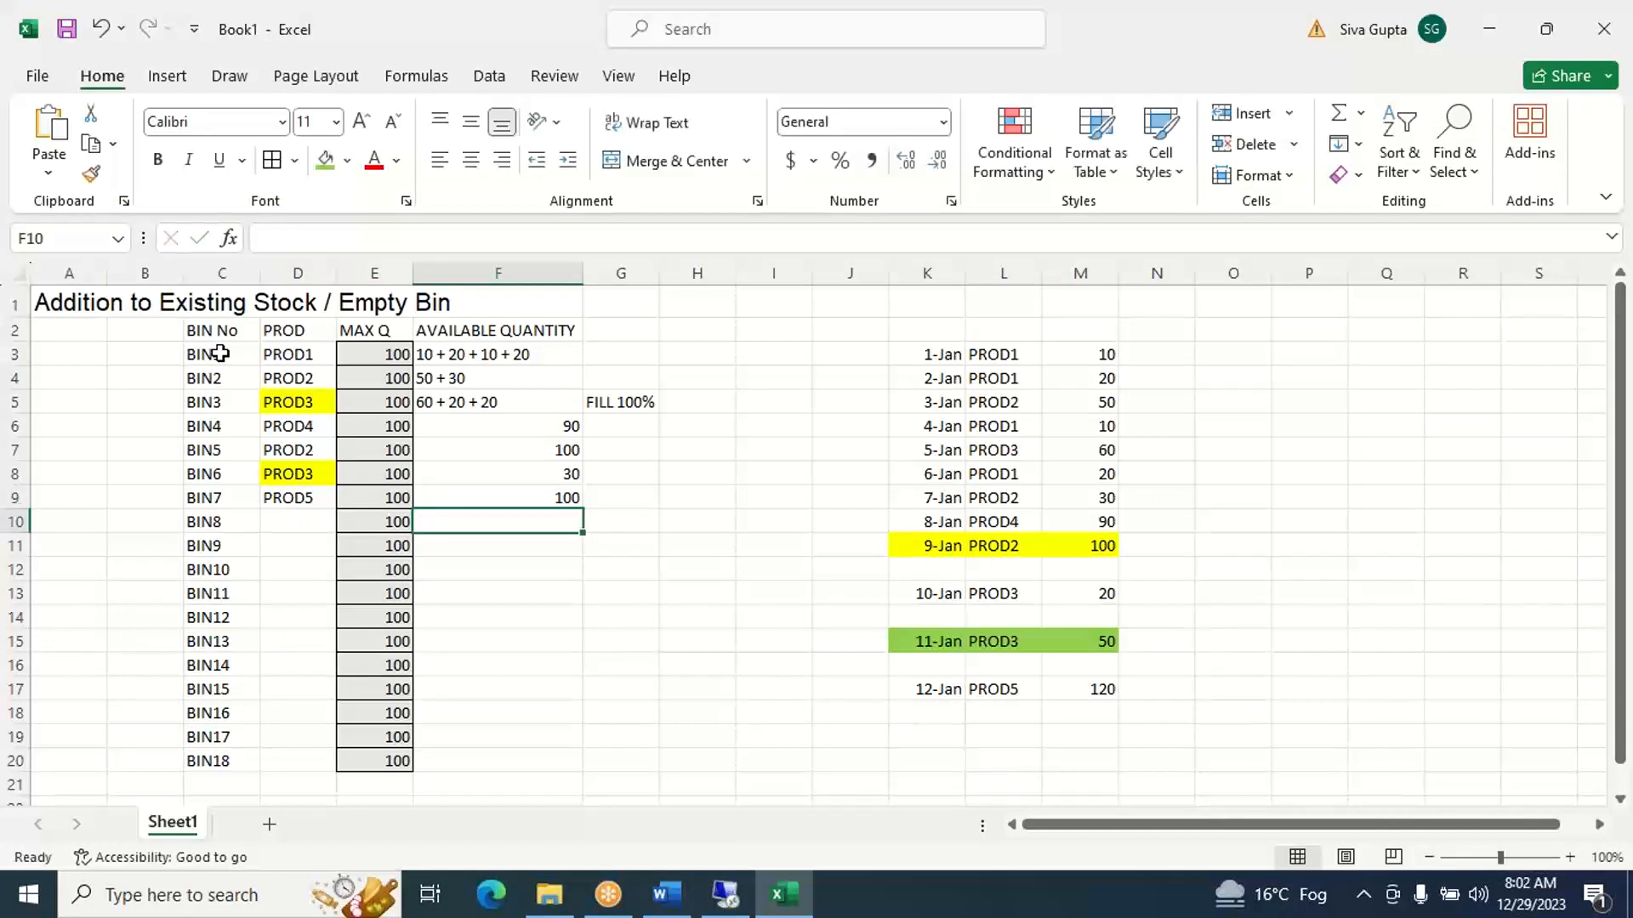
- Assign PROD5 to BIN8 in D10 and enter the remaining 20 of the 12-Jan receipt as its available quantity in F10
{"action": "key", "text": "Left"}
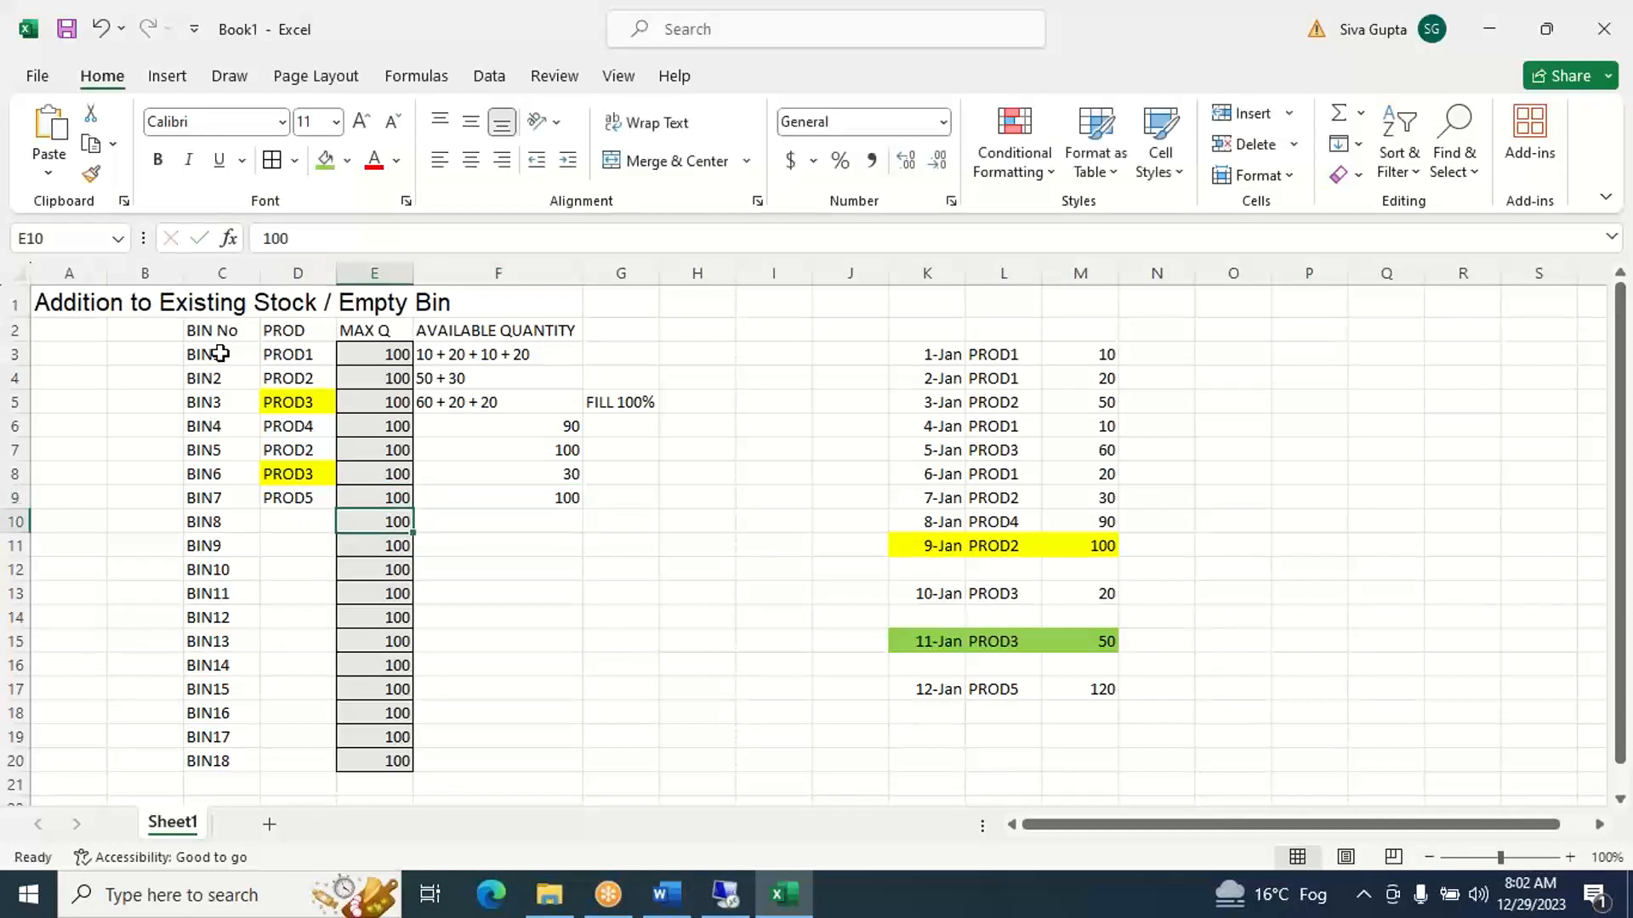
{"action": "key", "text": "Left"}
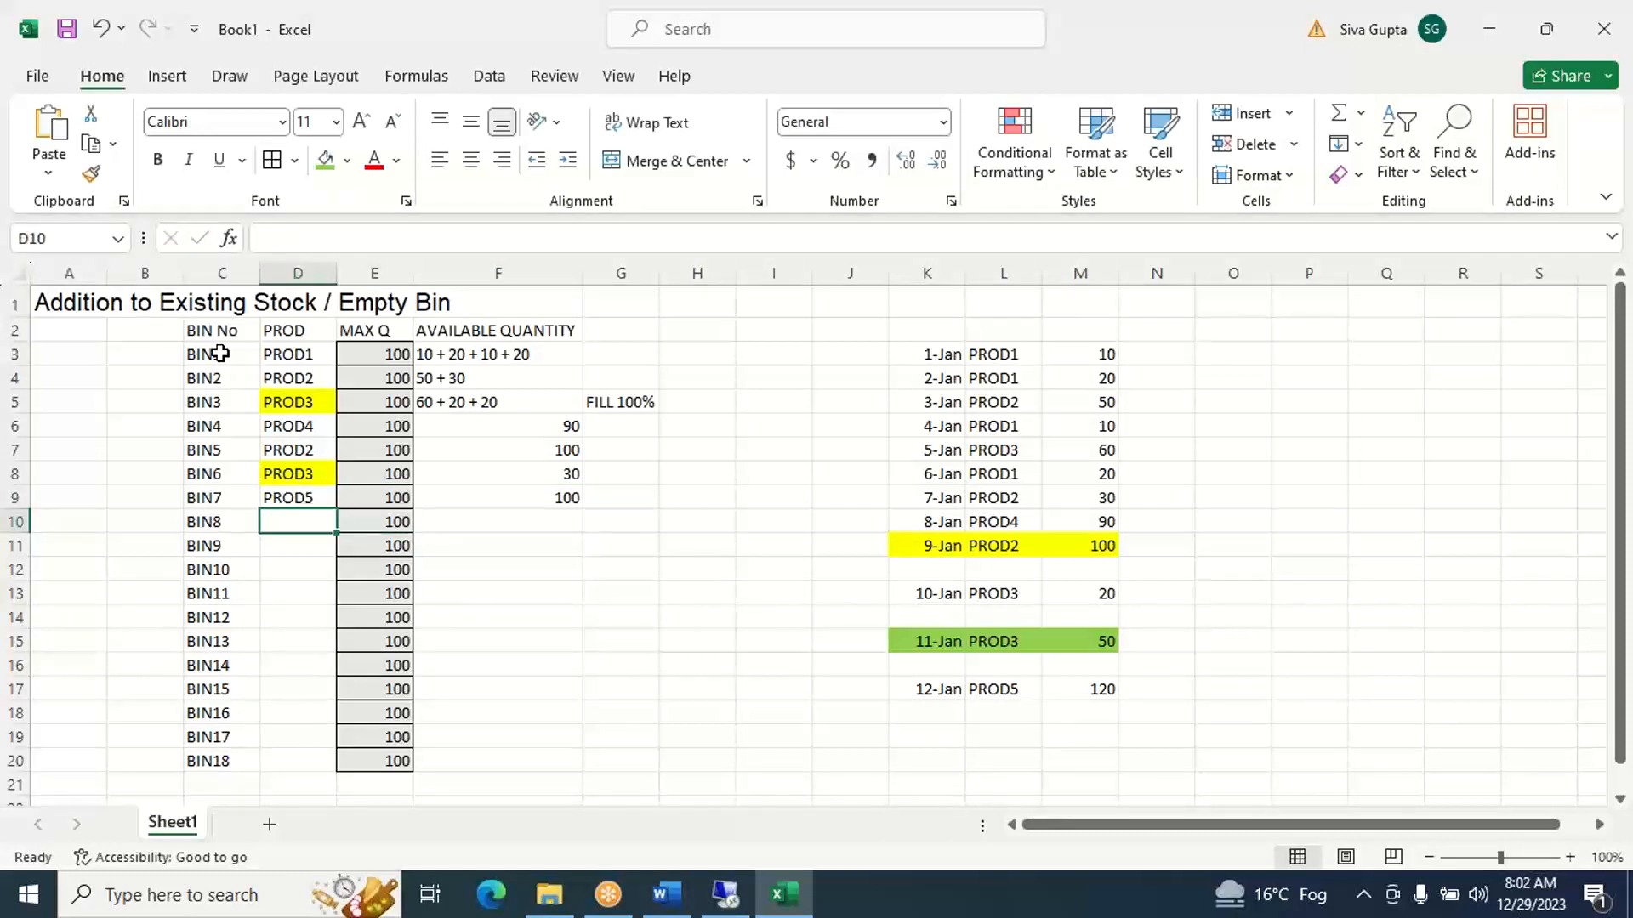
{"action": "type", "text": "PROD"}
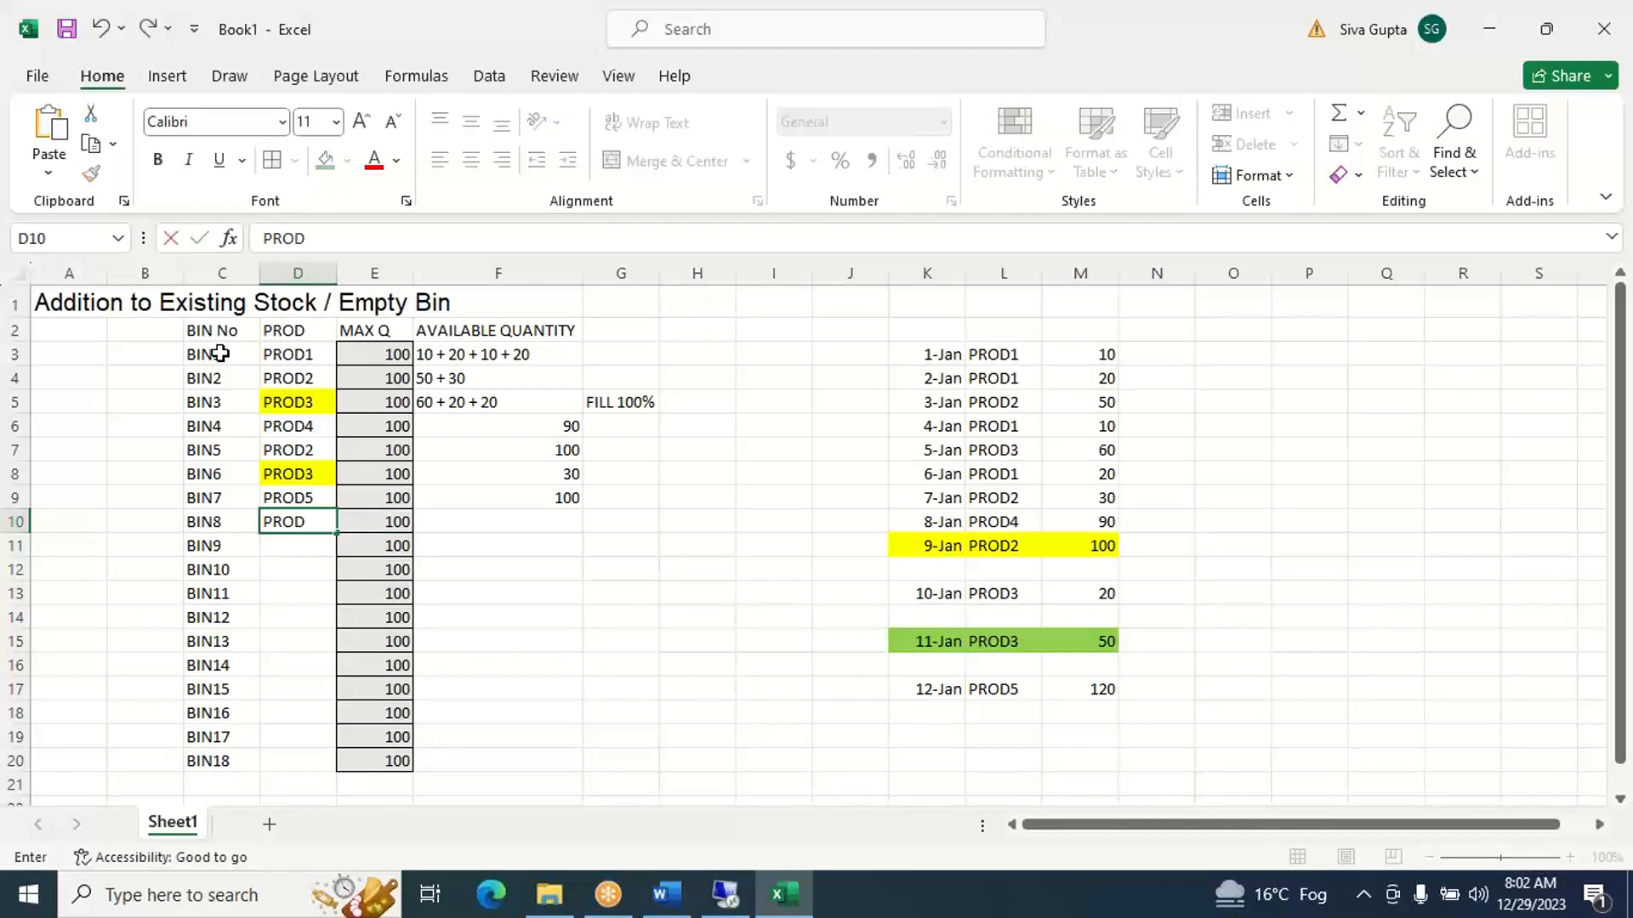
{"action": "type", "text": "5"}
{"action": "key", "text": "Right"}
{"action": "key", "text": "Right"}
{"action": "type", "text": "20"}
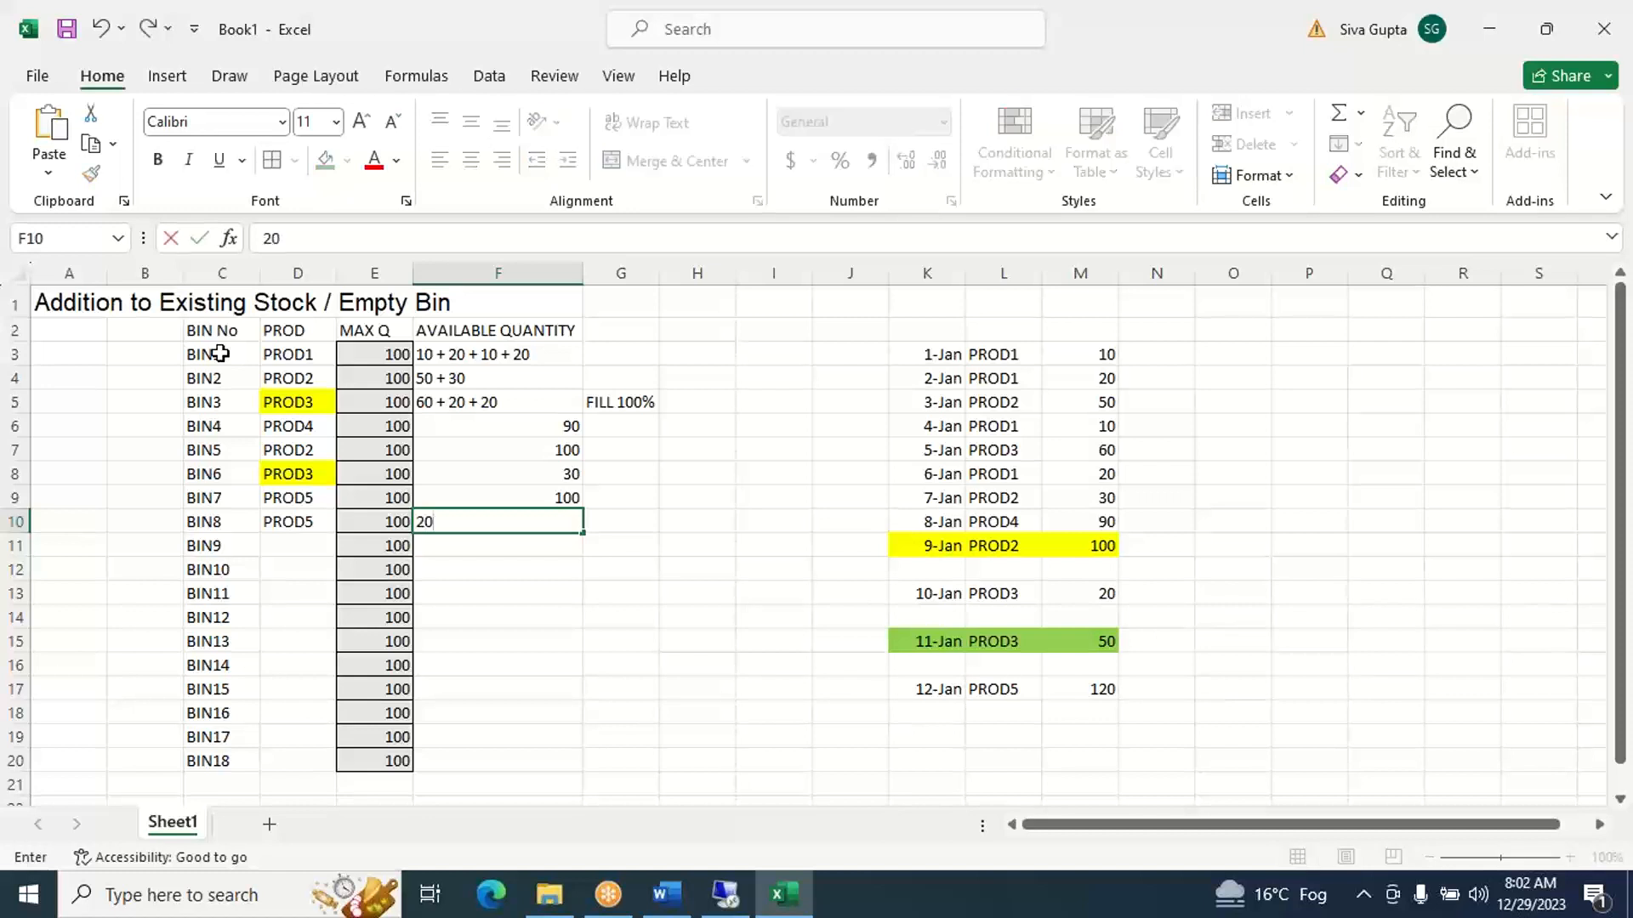
{"action": "key", "text": "Right"}
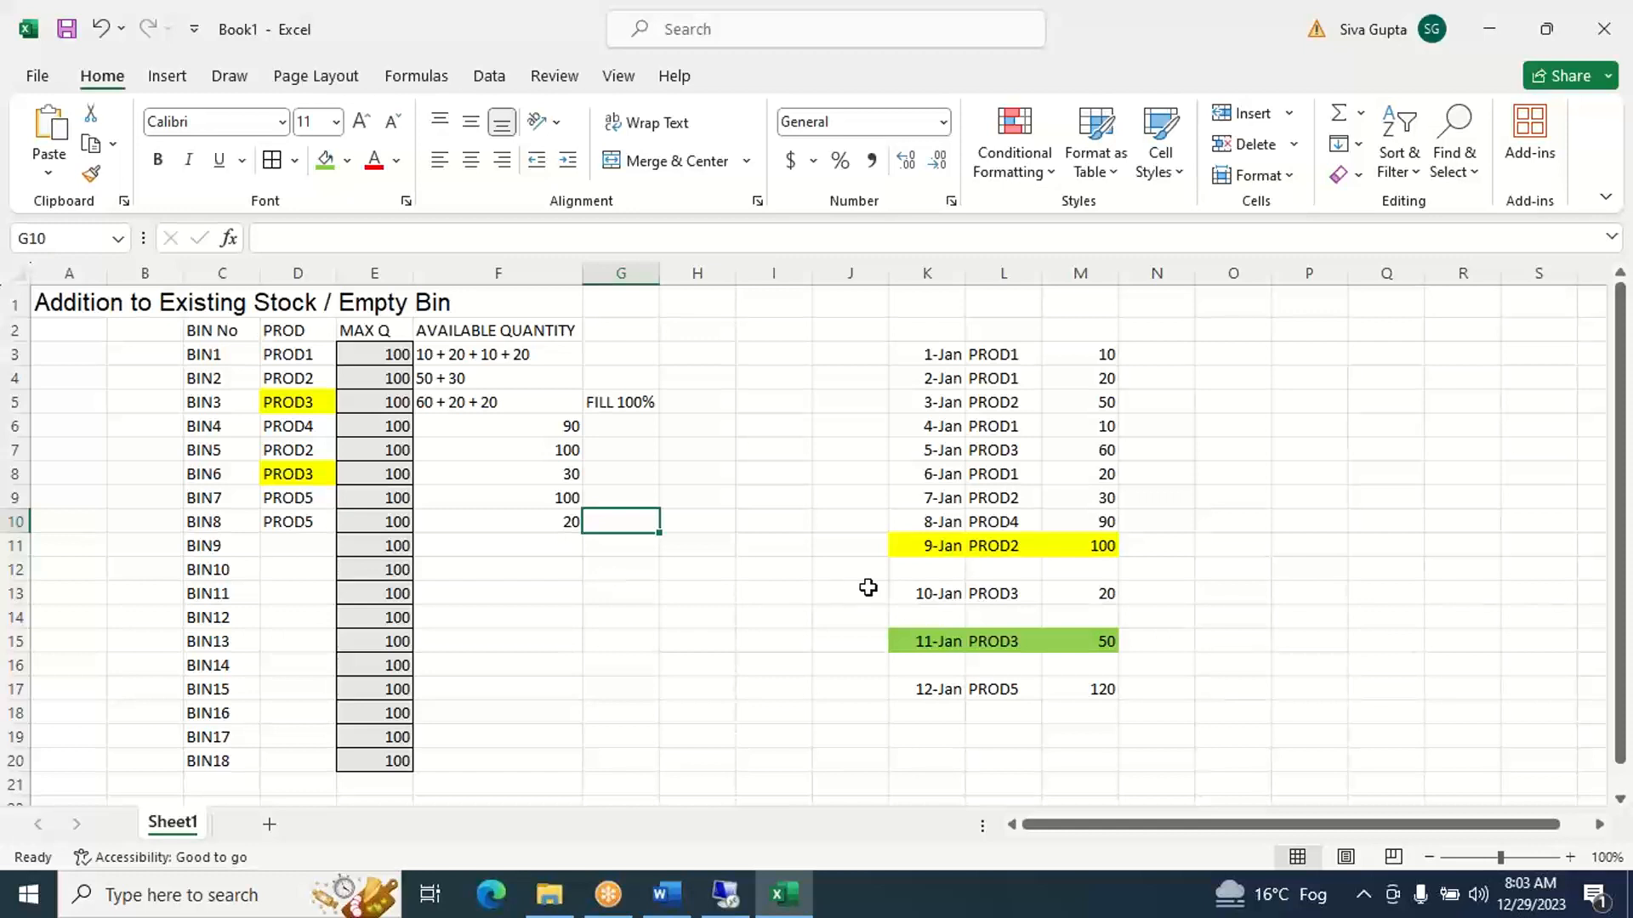
- Switch to the remote SAP session, close the Putaway Rules value list for storage type ST01, and return to the Excel workbook
{"action": "left_click", "coordinate": [924, 554]}
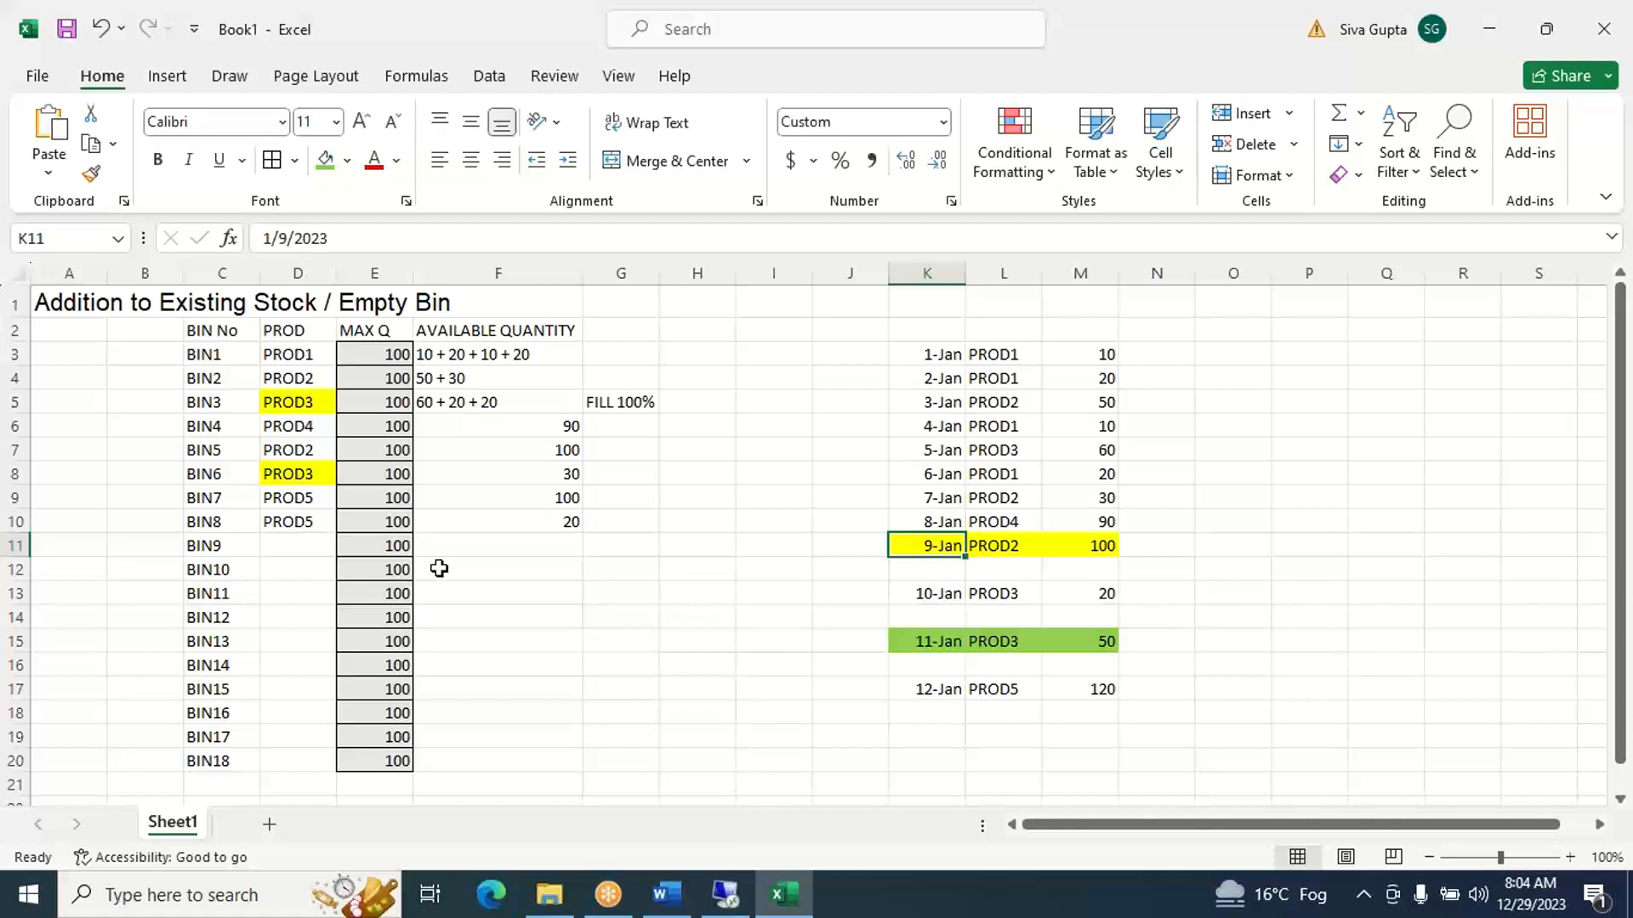
{"action": "left_click", "coordinate": [723, 895]}
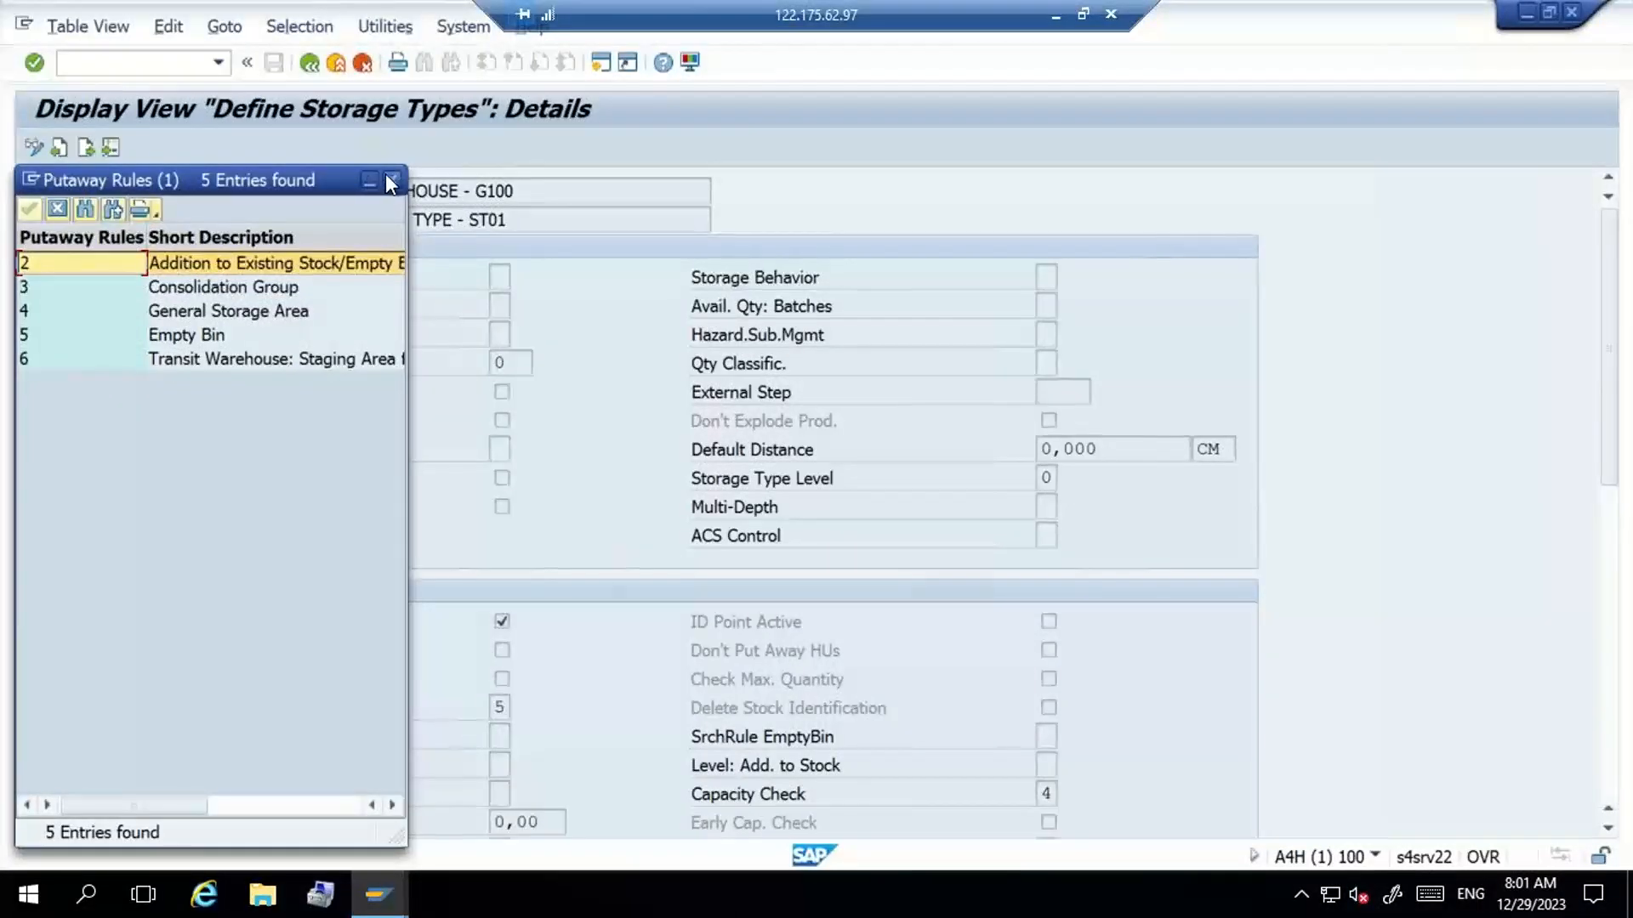
{"action": "left_click", "coordinate": [390, 180]}
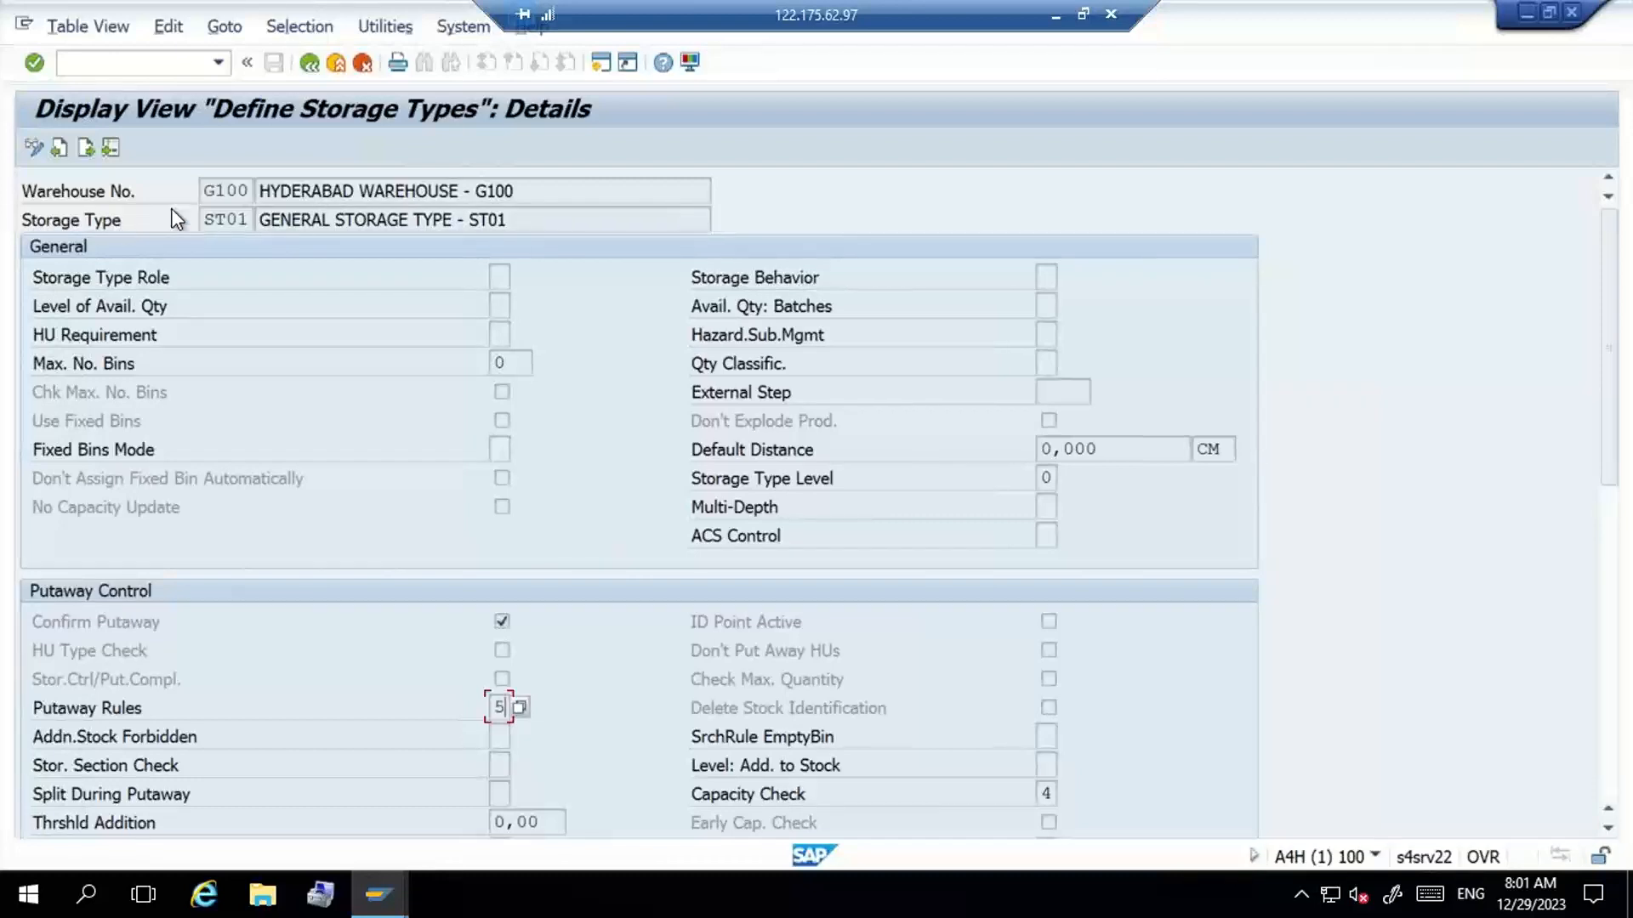
{"action": "left_click", "coordinate": [1054, 17]}
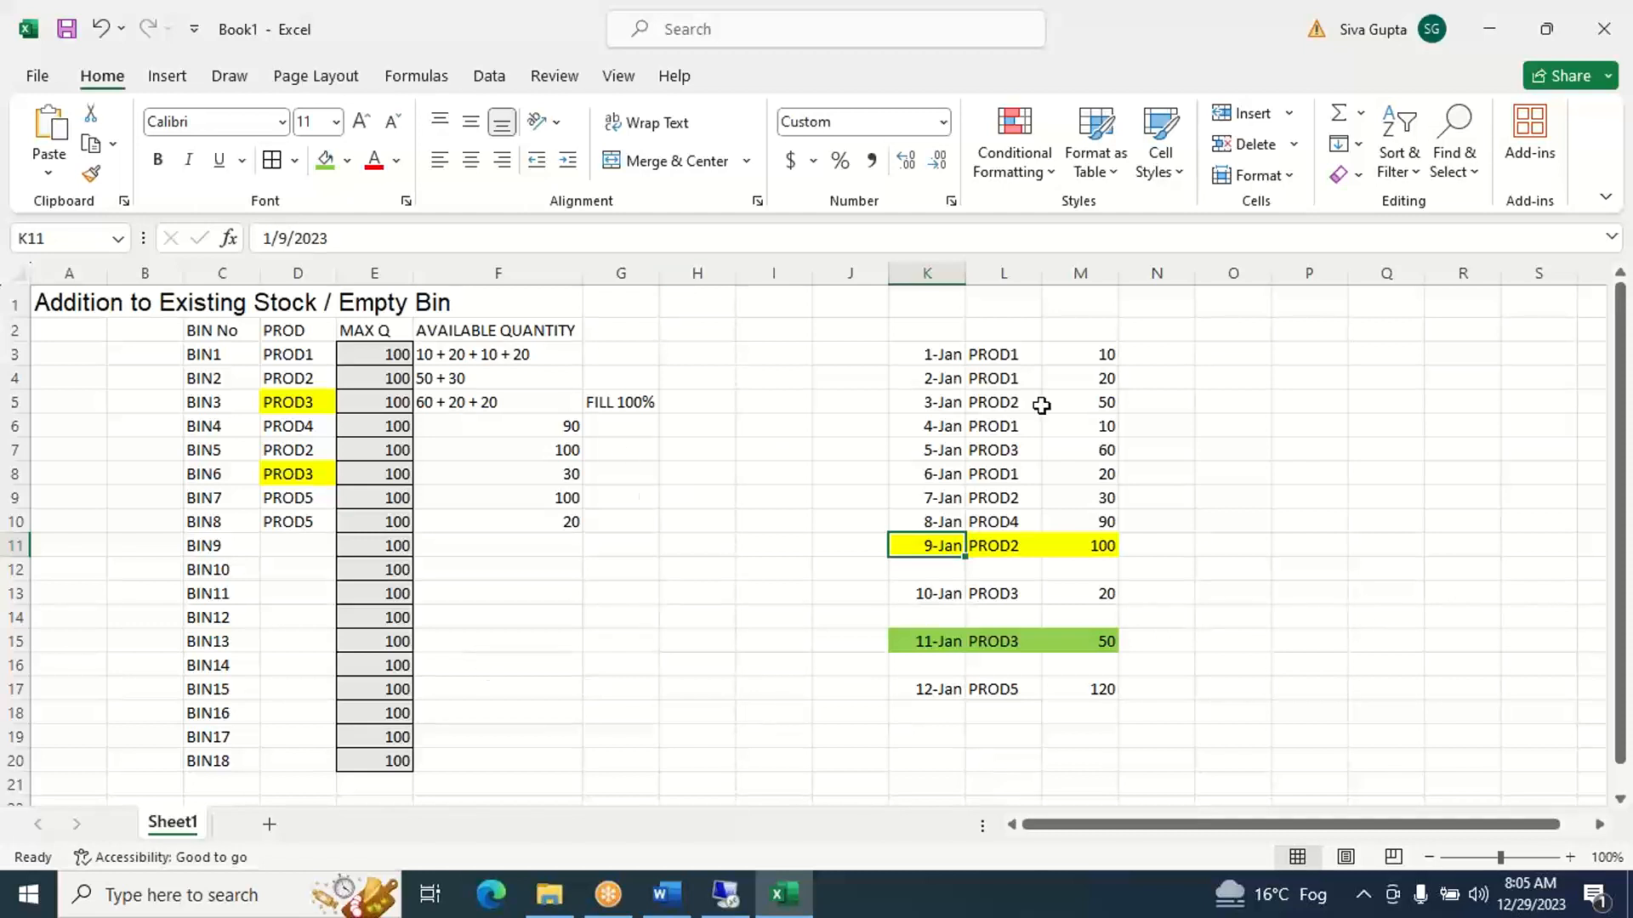
- Enter the note NON-BATCH MANAGED MATERIALS in cell O1, beside the receipts list
{"action": "left_click", "coordinate": [1228, 304]}
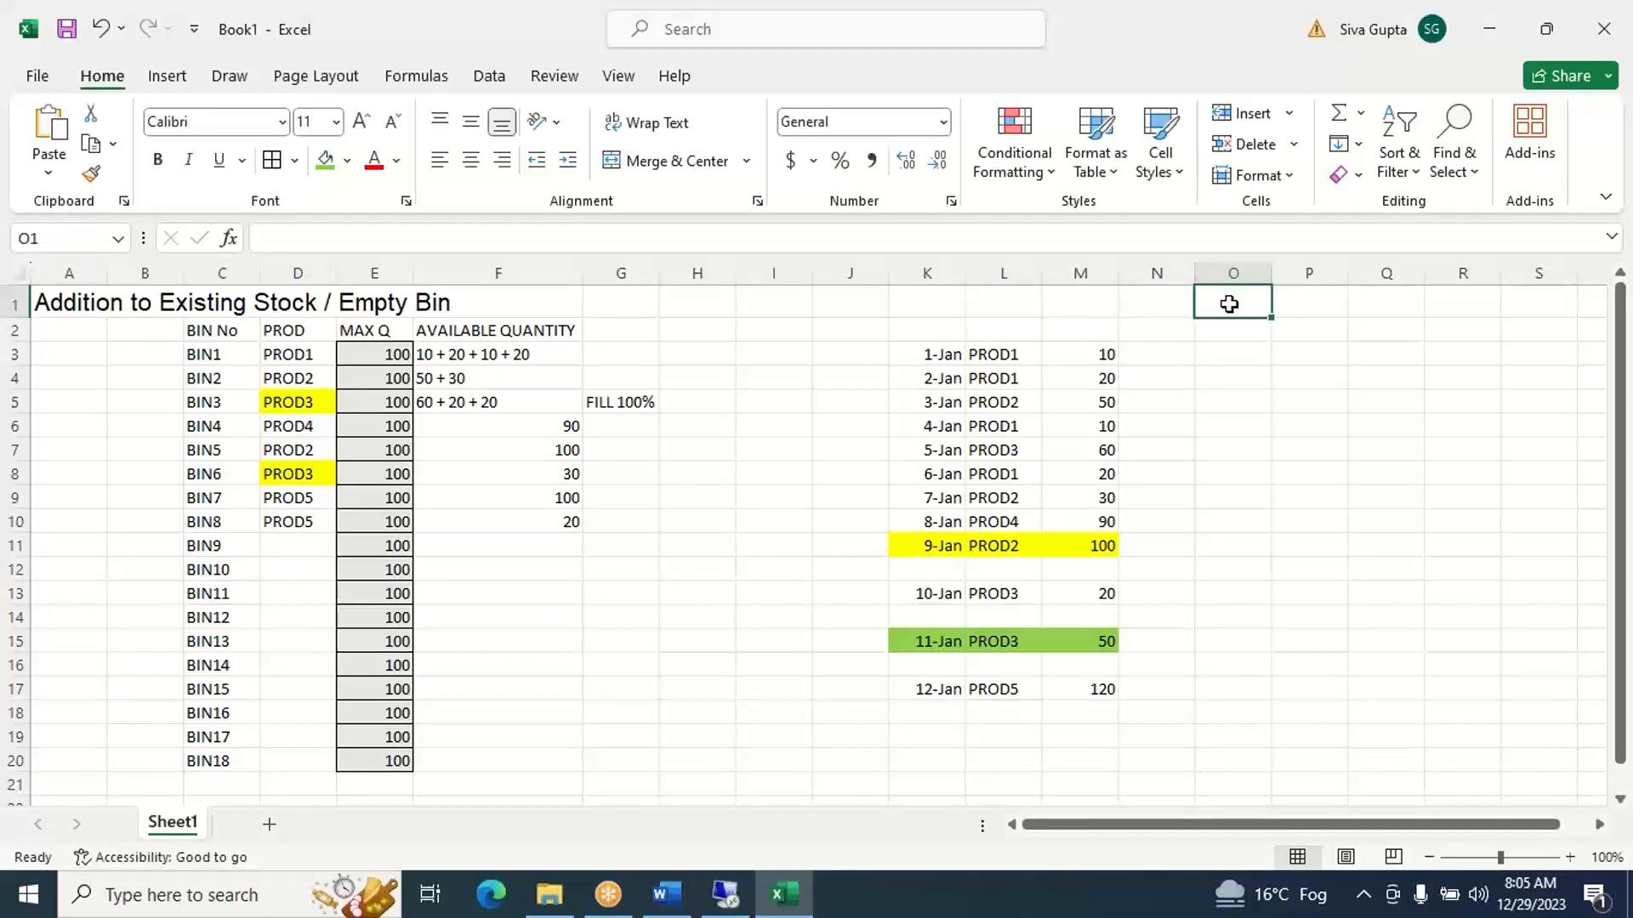
{"action": "type", "text": "NON"}
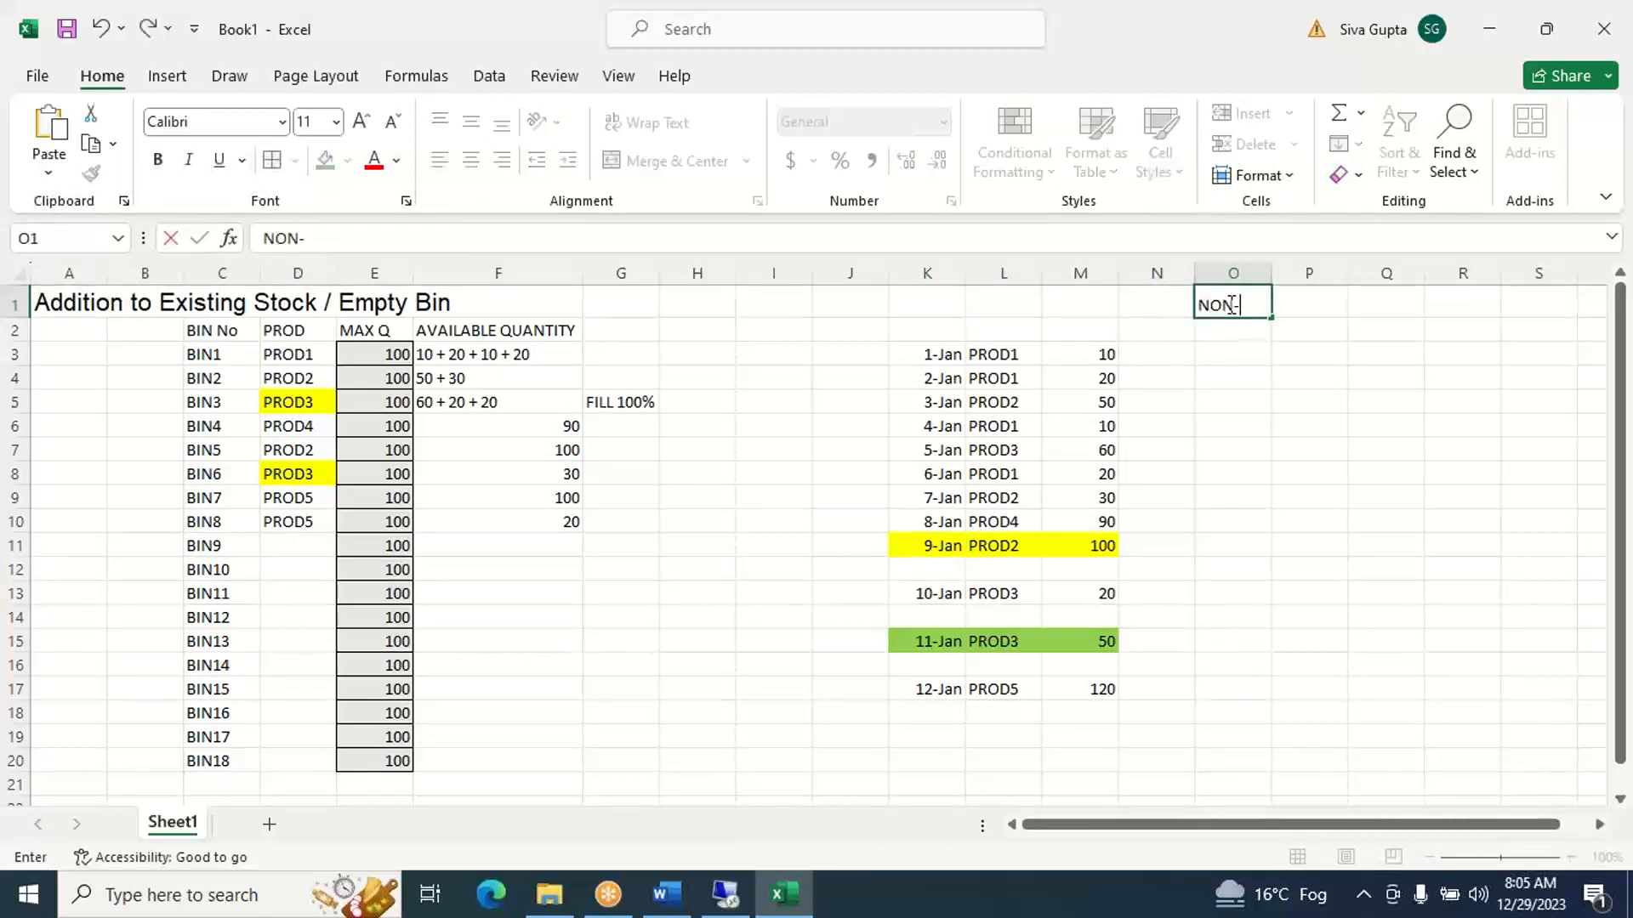
{"action": "type", "text": "-BAC"}
{"action": "key", "text": "BackSpace"}
{"action": "type", "text": "TCH MANAG"}
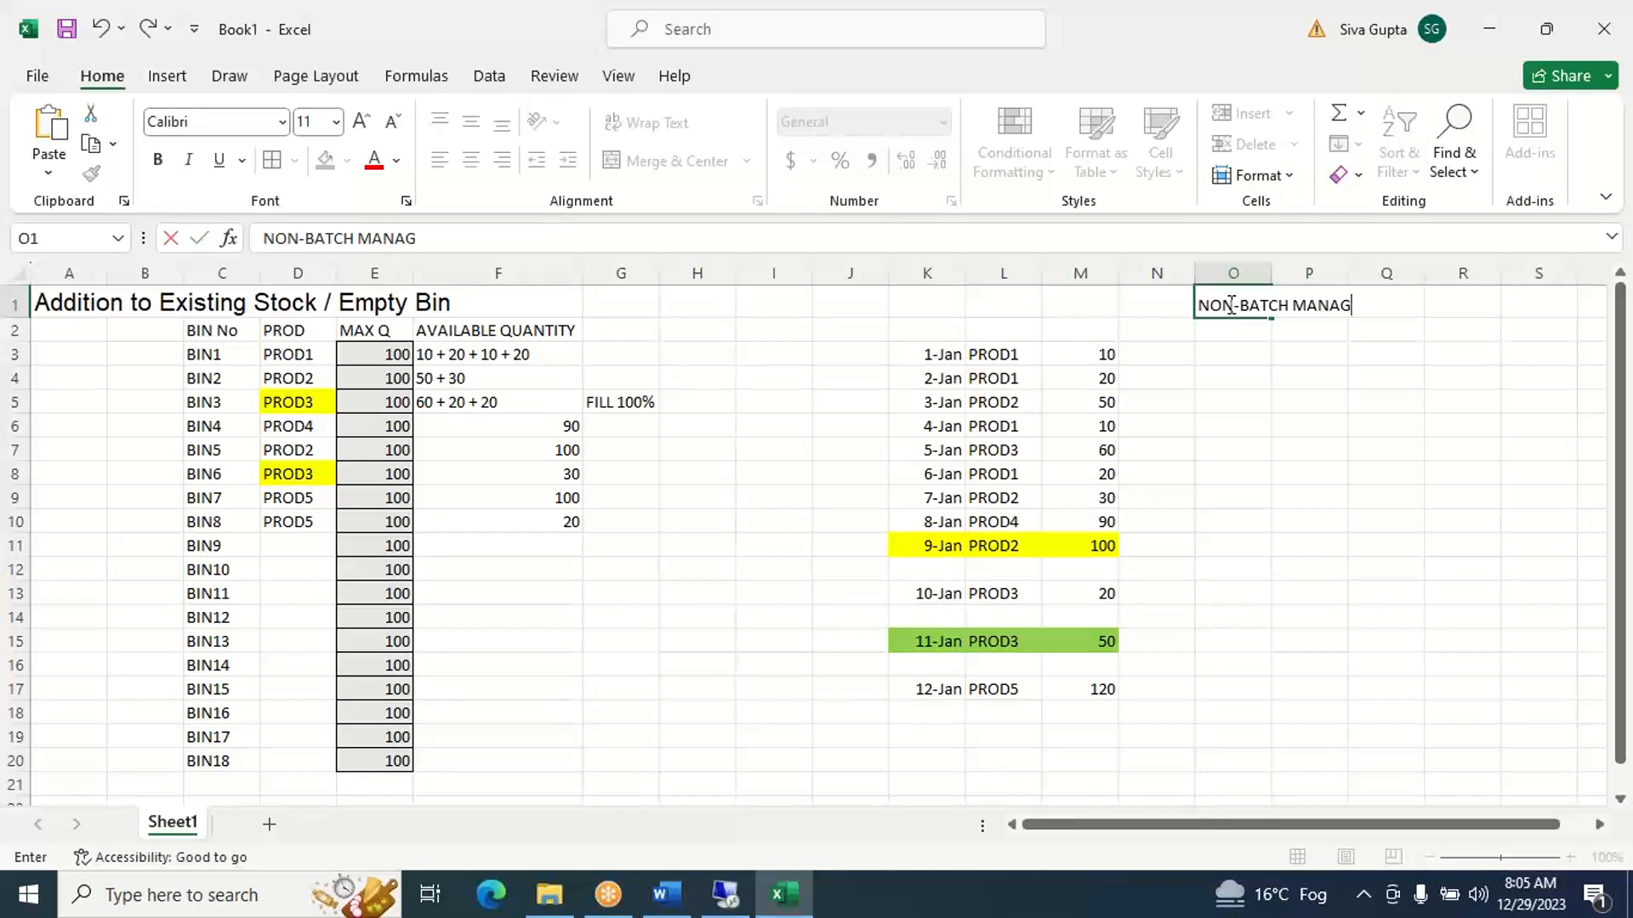
{"action": "type", "text": "ED MATERIALS"}
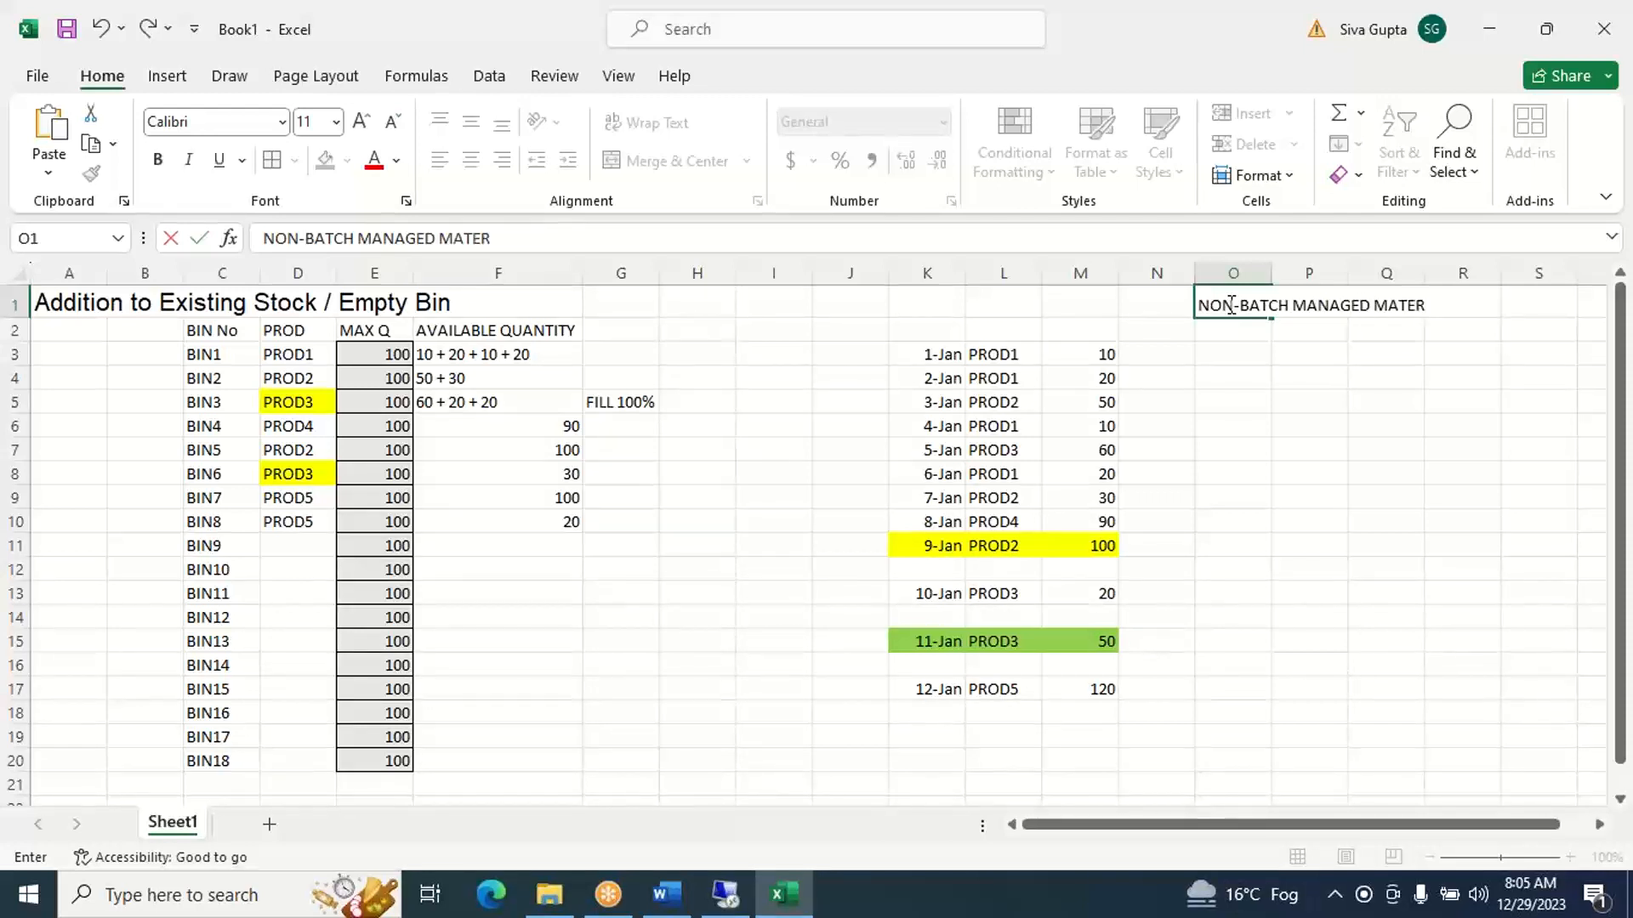
{"action": "left_click", "coordinate": [1311, 417]}
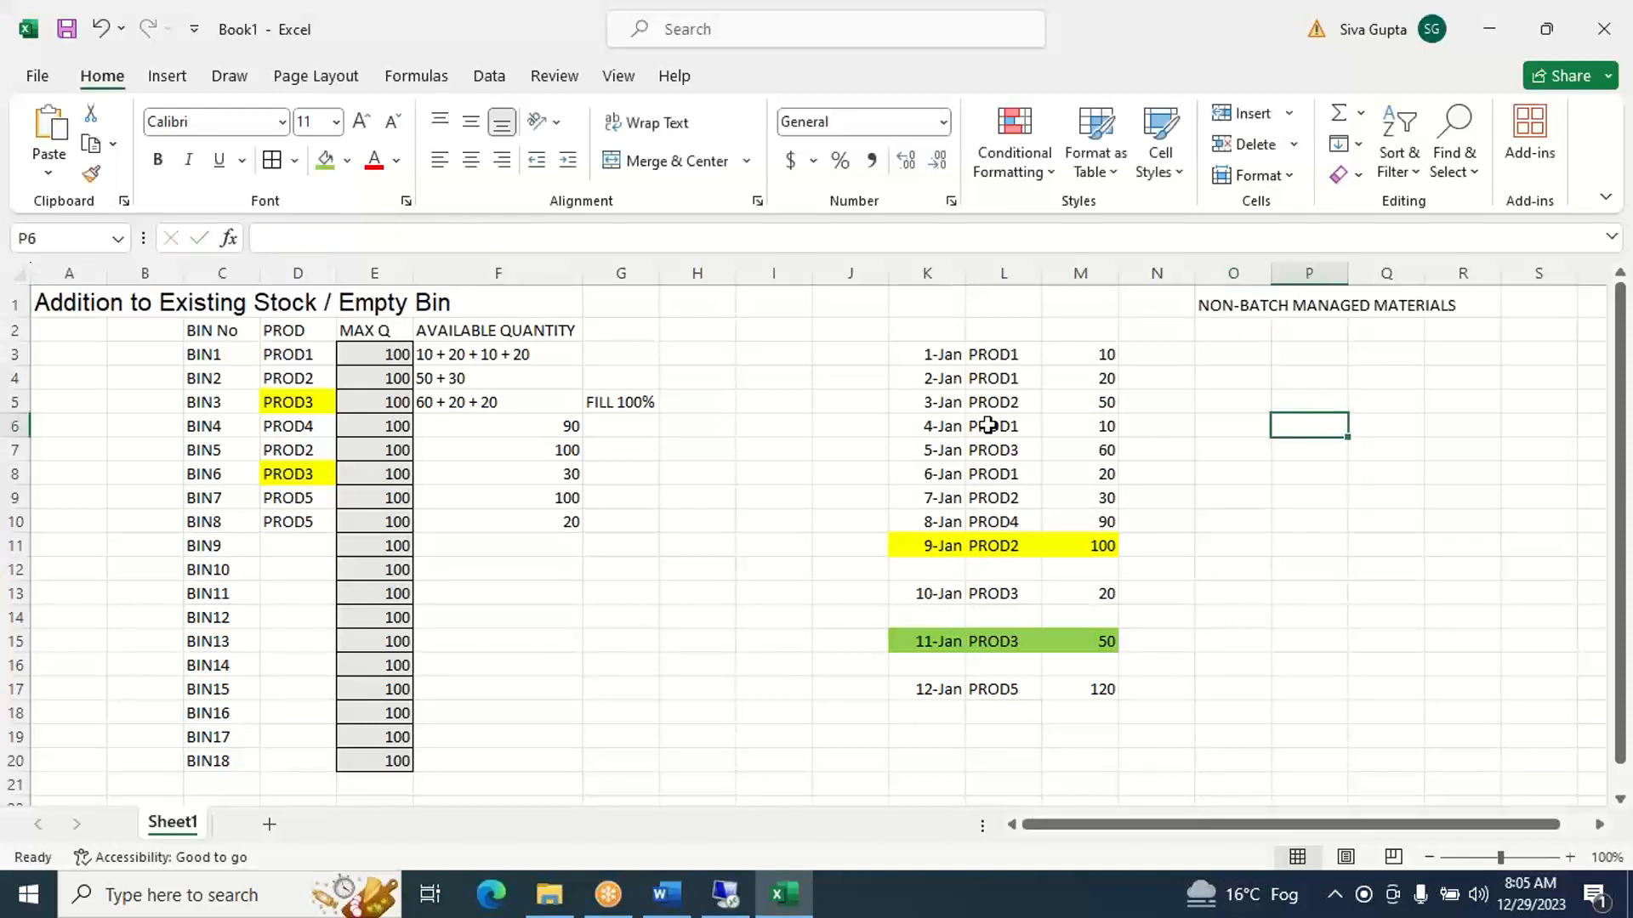
{"action": "left_click", "coordinate": [1224, 306]}
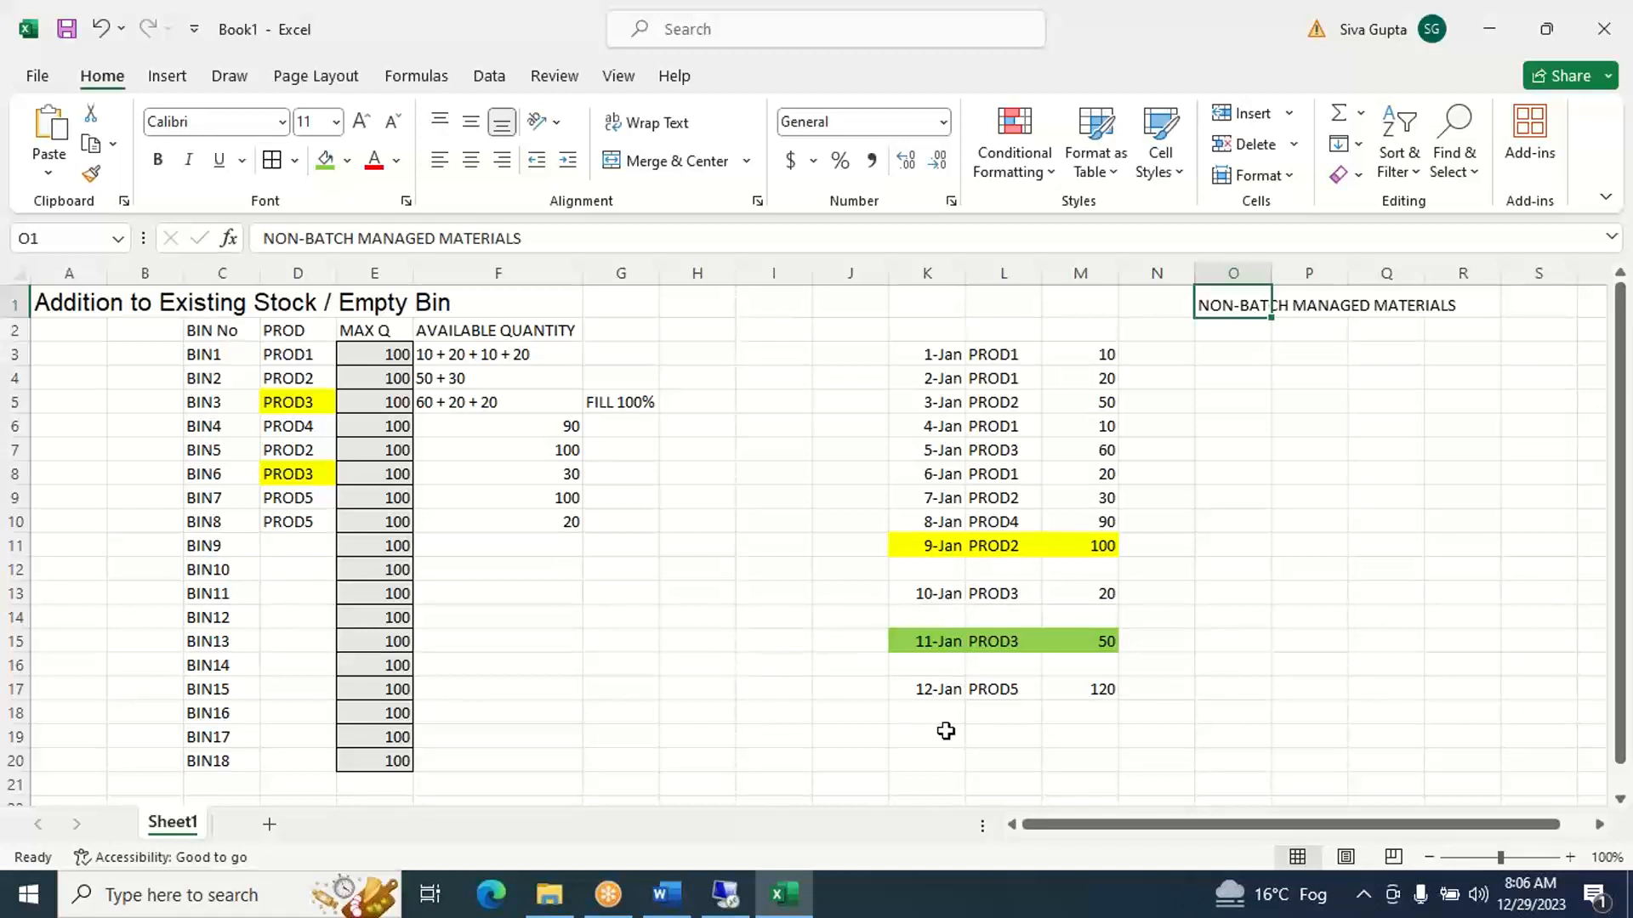
{"action": "left_click", "coordinate": [1049, 762]}
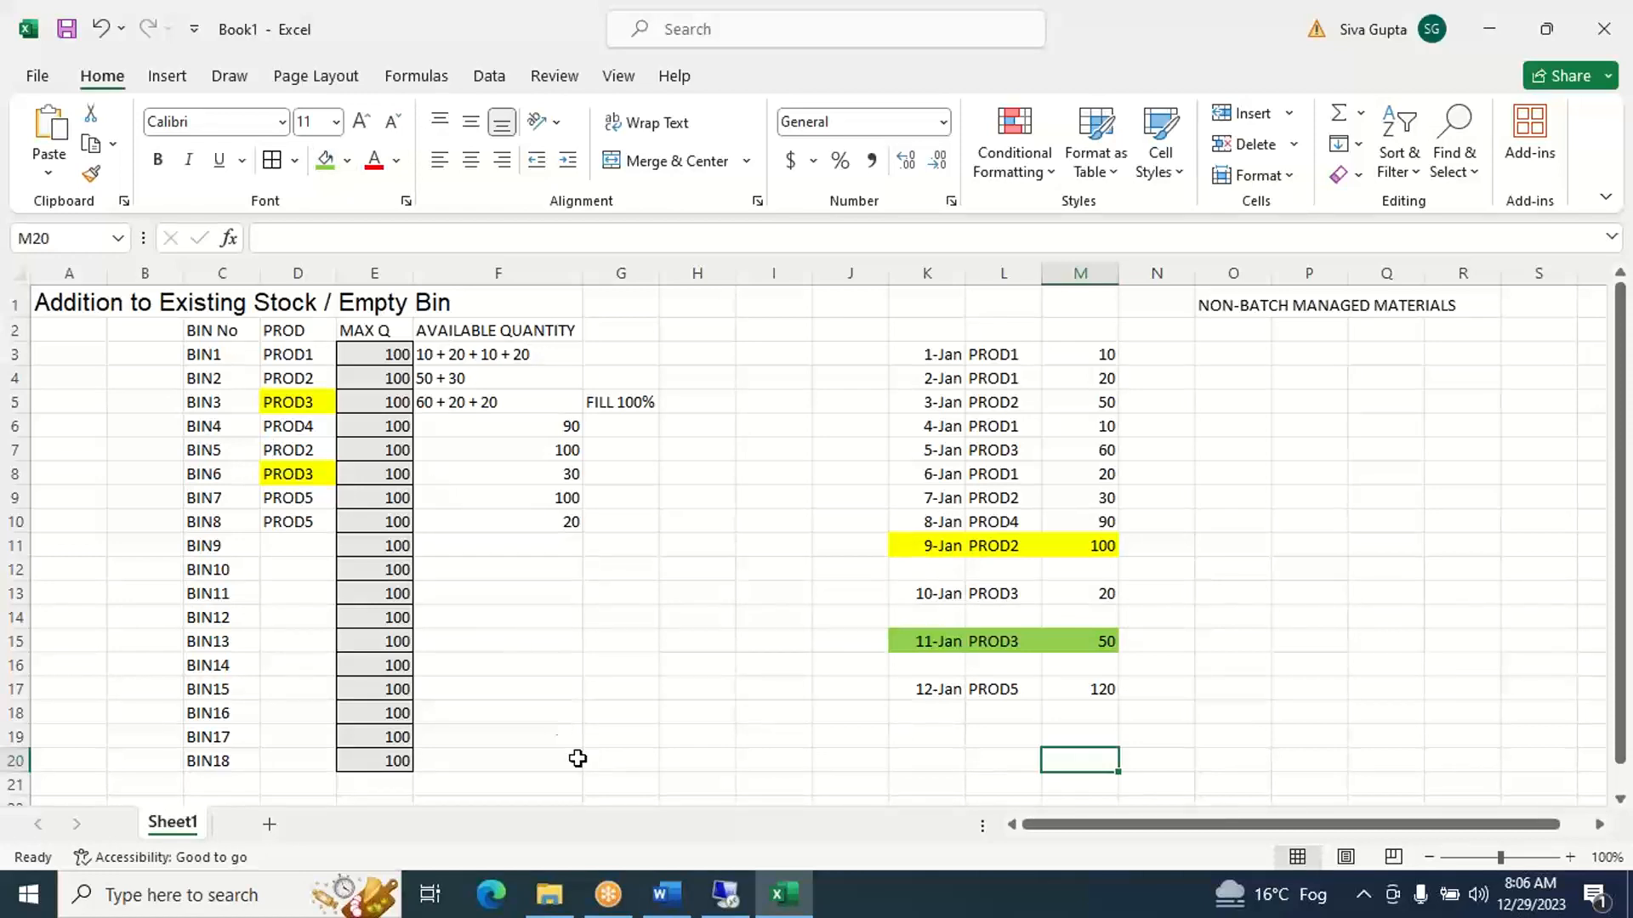
- Switch to the SYSTEM SET-UP document in Word and add a blank line below the Addition to Existing Stock / Empty Bin (NEXT) entry
{"action": "left_click", "coordinate": [668, 894]}
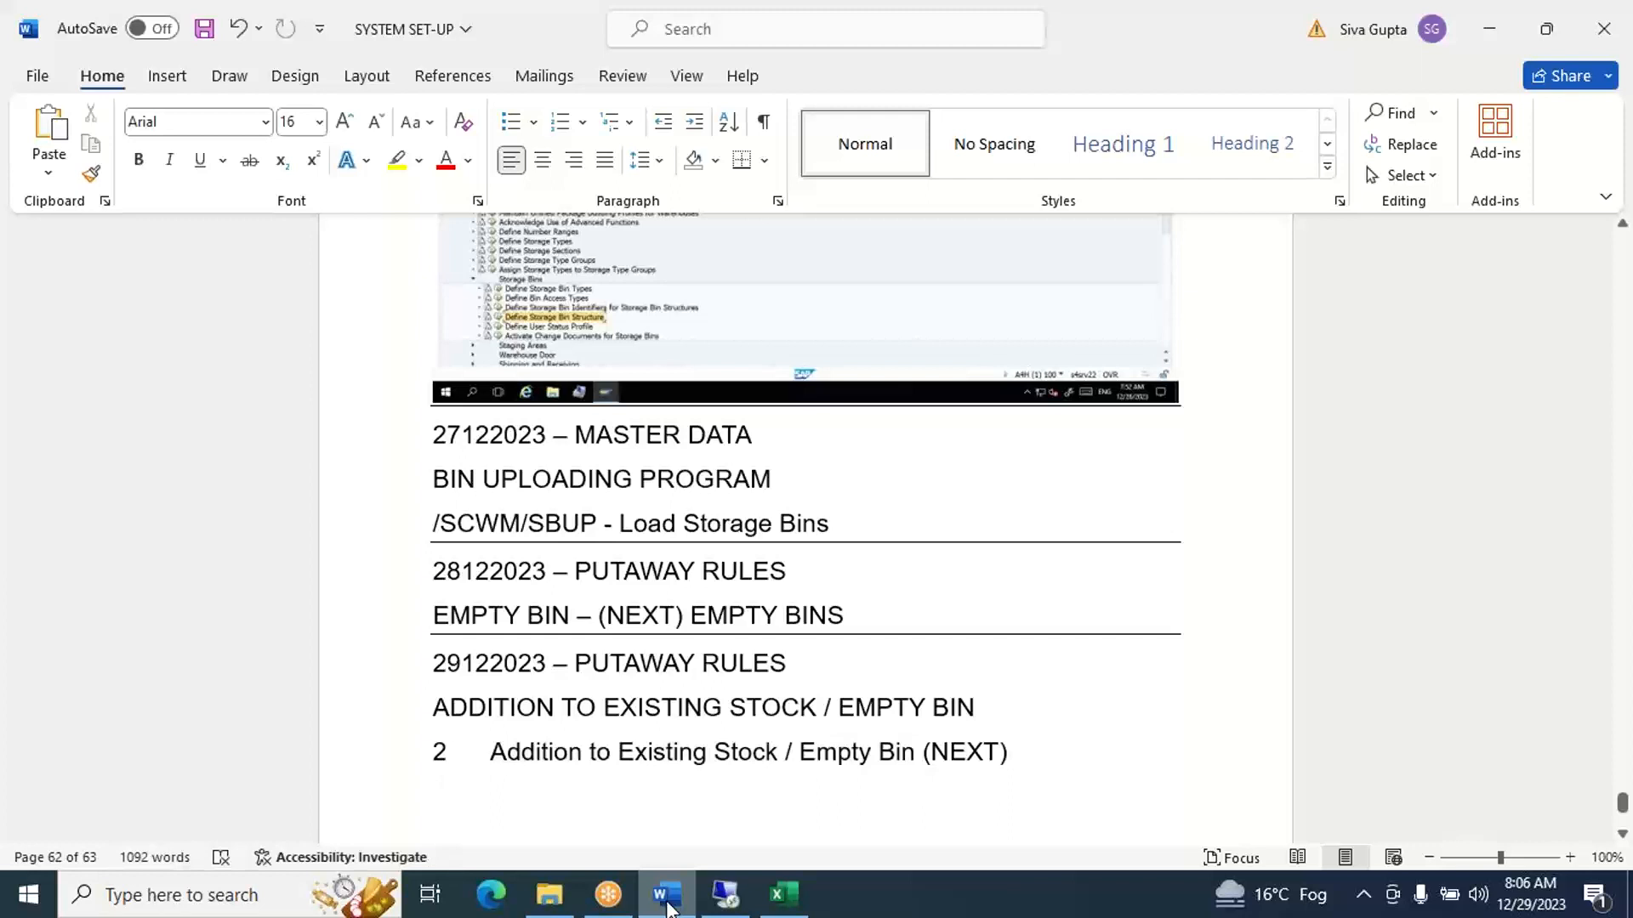
{"action": "key", "text": "Return"}
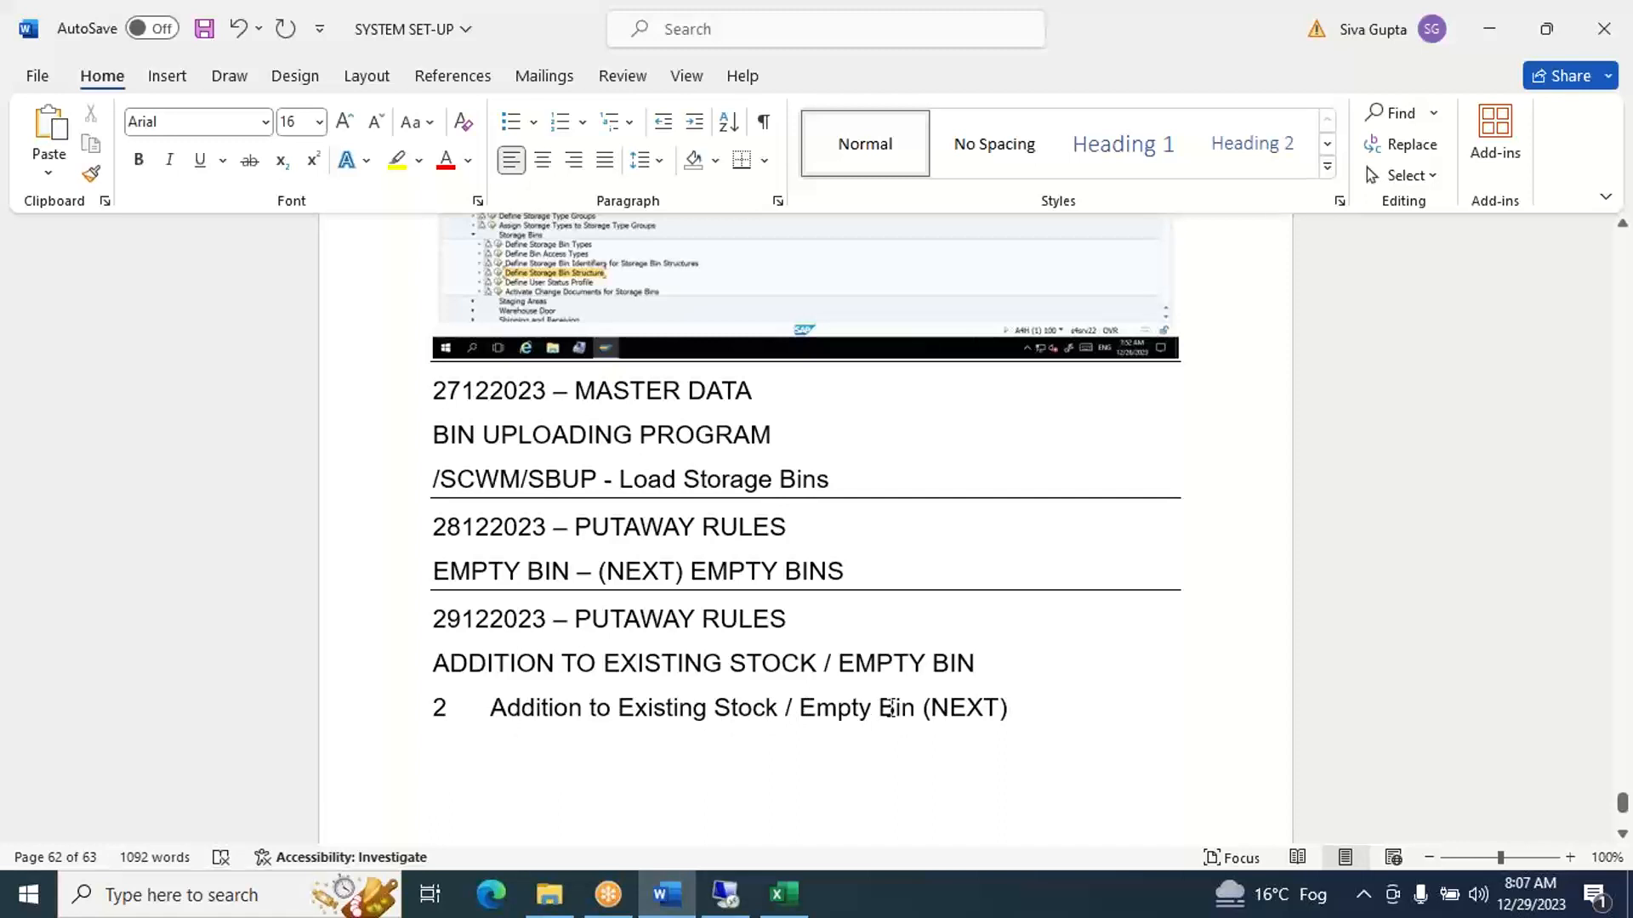
- Switch to the remote SAP session, recheck warehouse G100 storage type ST01, and leave the display view for the IMG structure
{"action": "left_click", "coordinate": [729, 897]}
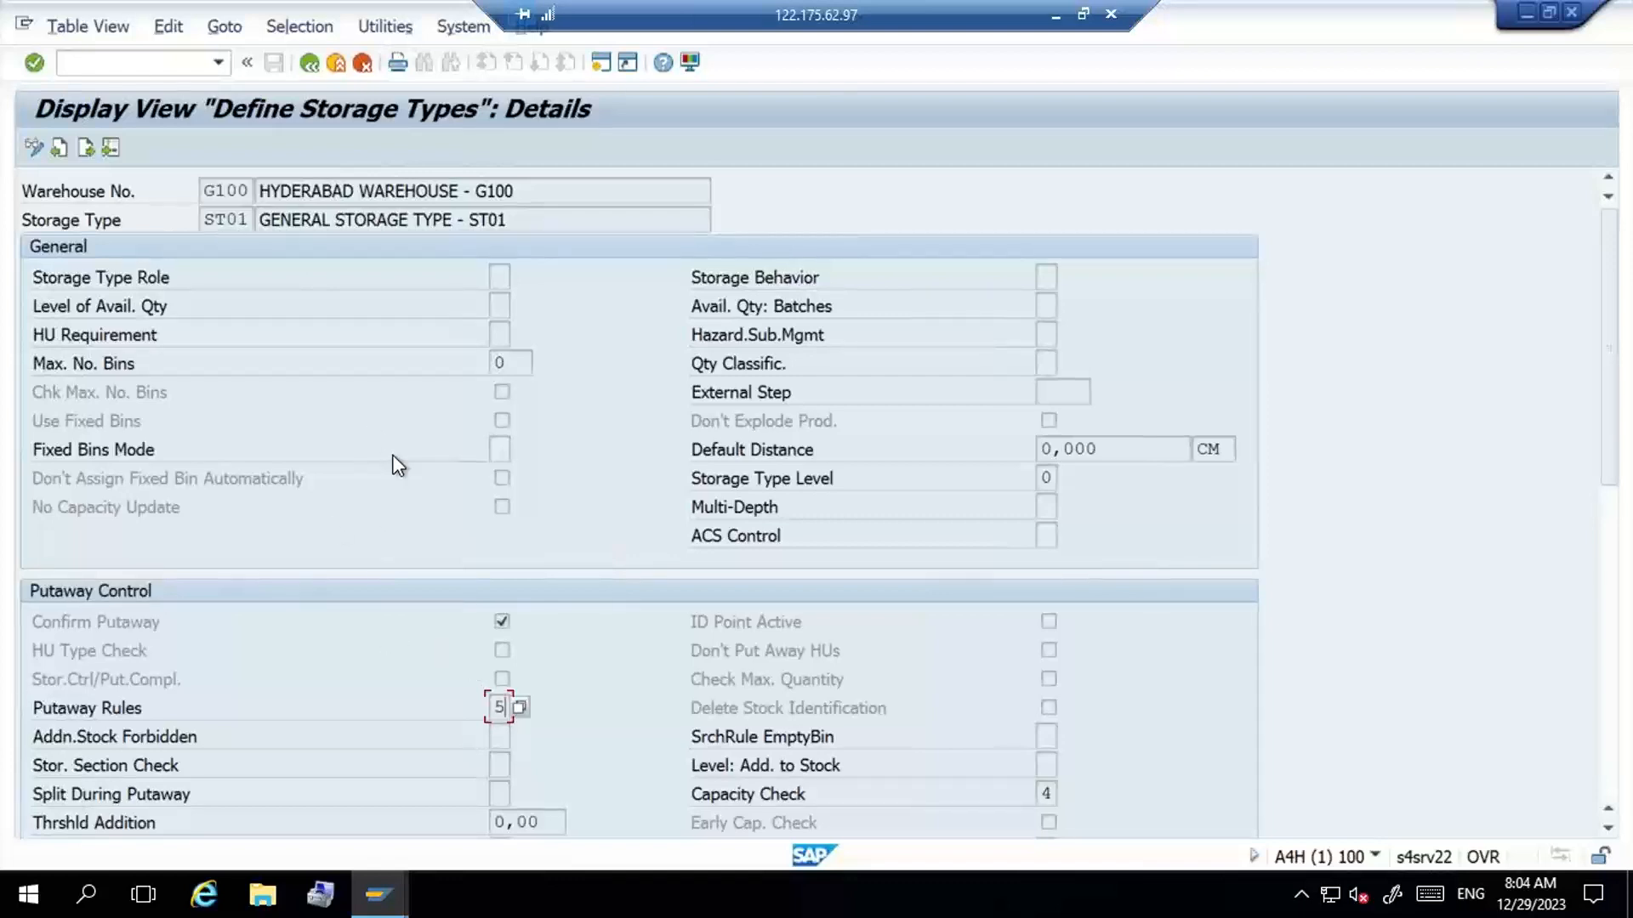
{"action": "left_click", "coordinate": [152, 61]}
{"action": "left_click", "coordinate": [310, 63]}
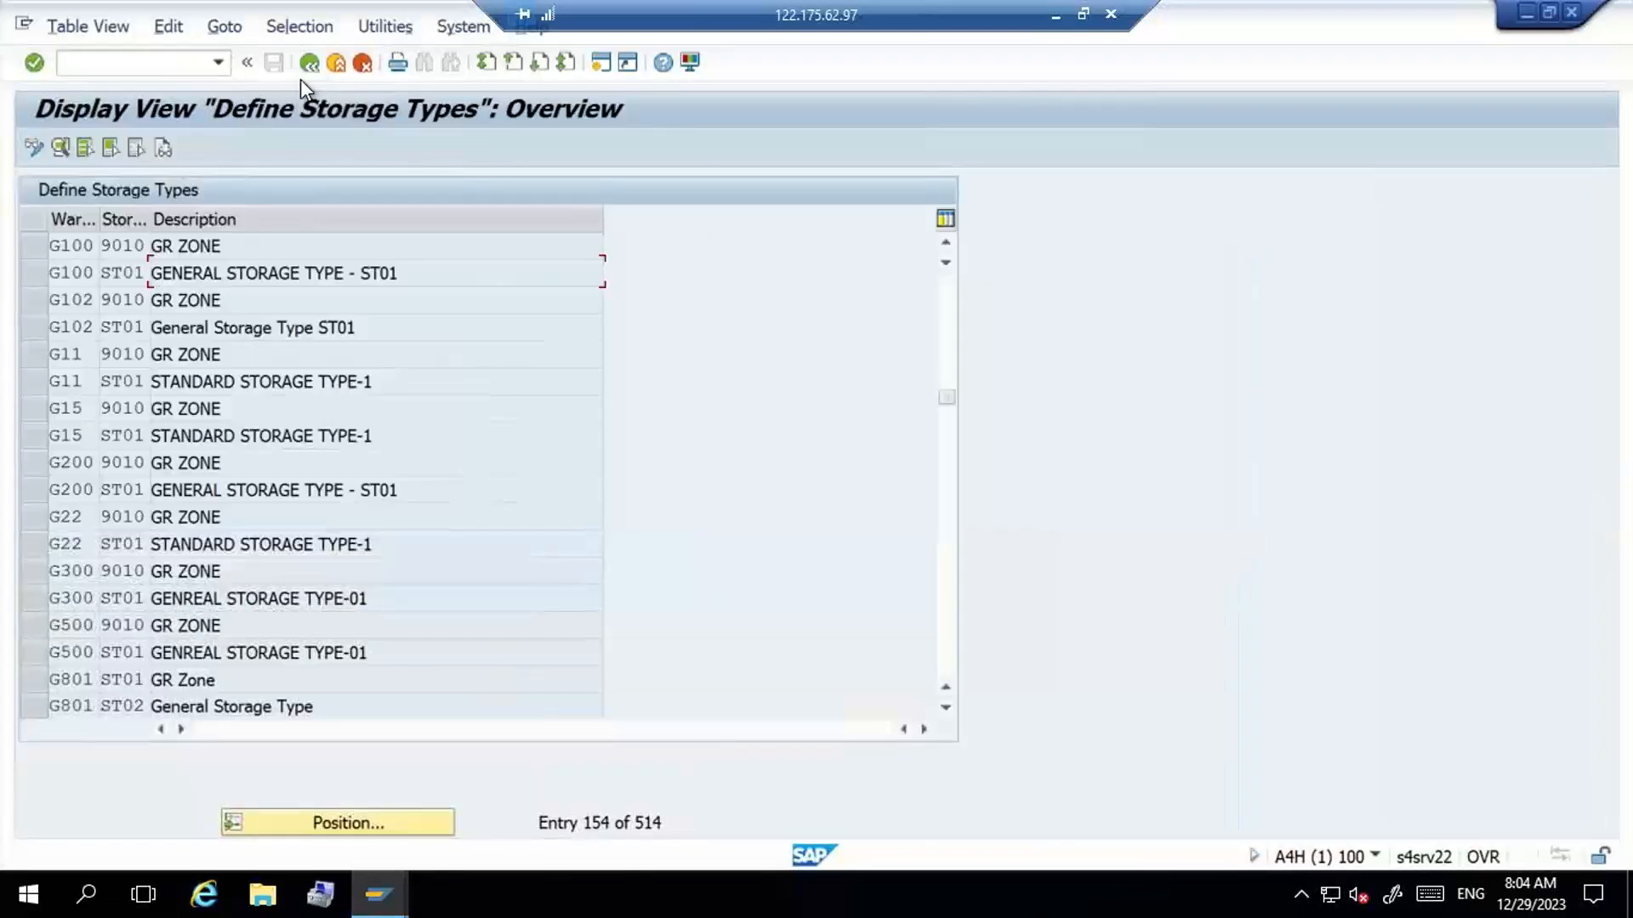
{"action": "double_click", "coordinate": [417, 272]}
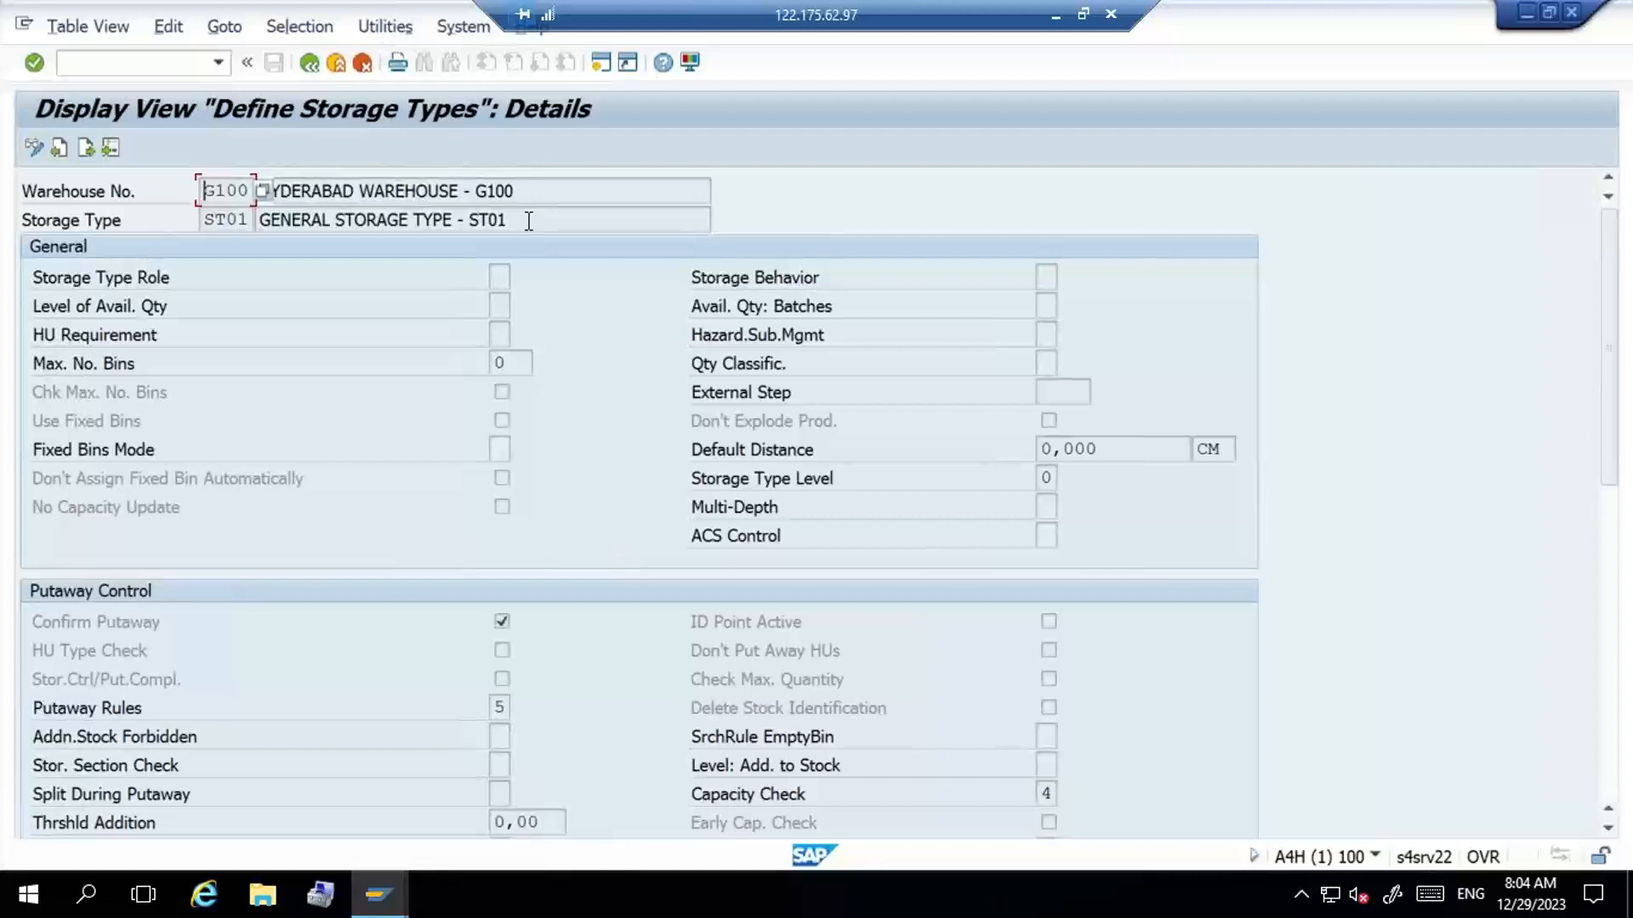
{"action": "left_click", "coordinate": [311, 63]}
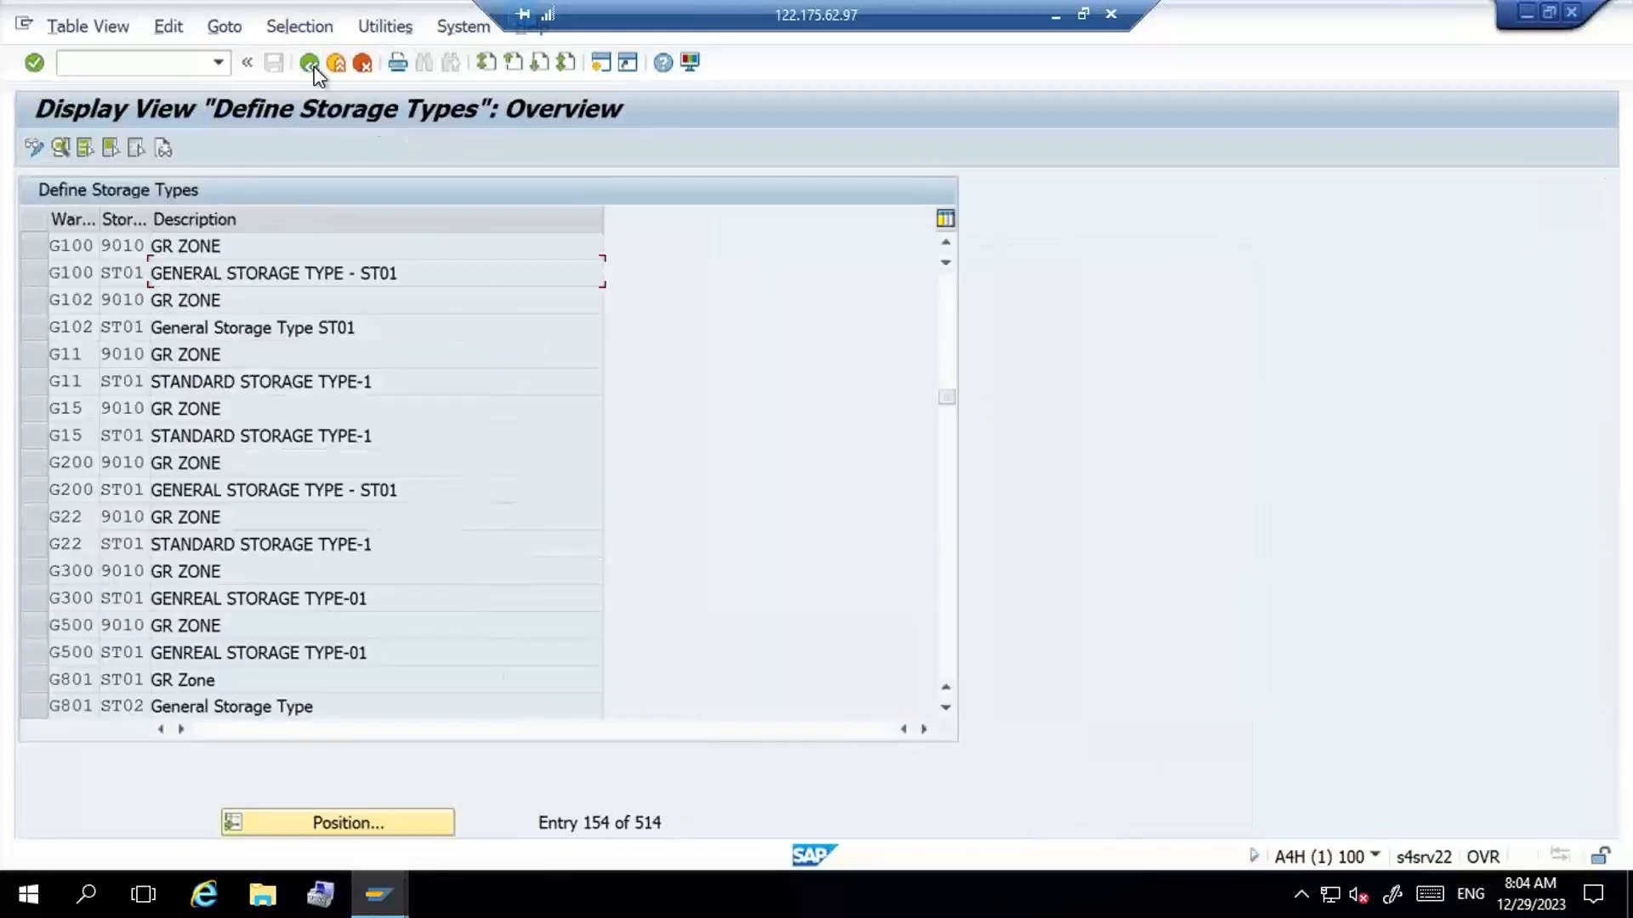
{"action": "left_click", "coordinate": [314, 68]}
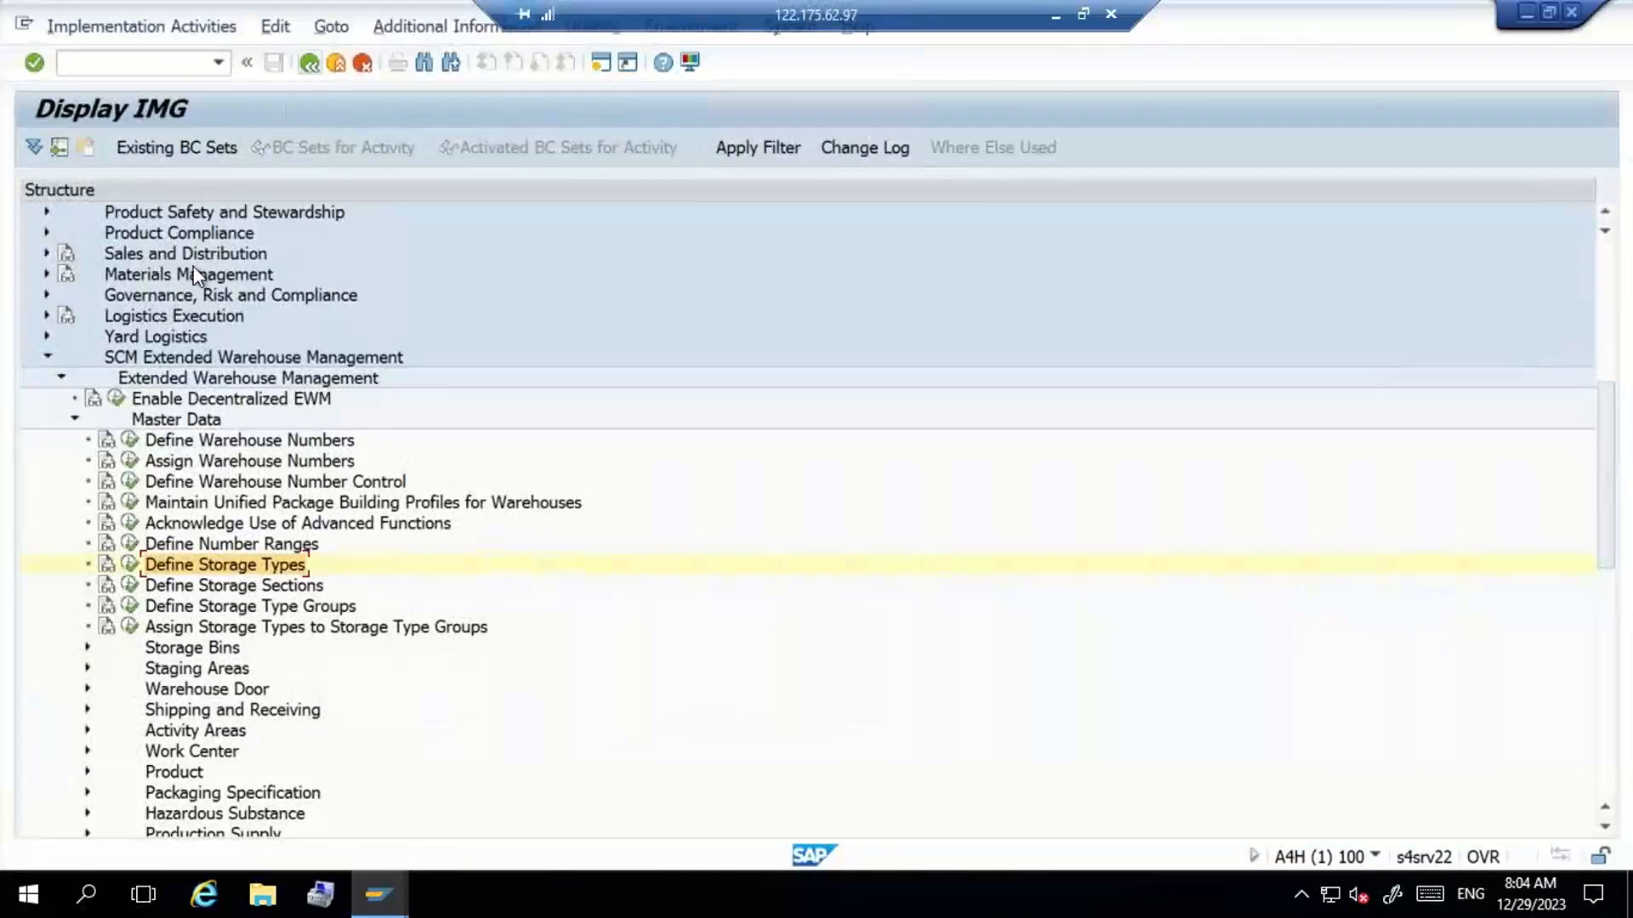
- Open the Define Storage Types activity and display the details of warehouse G100, storage type ST01
{"action": "left_click", "coordinate": [131, 568]}
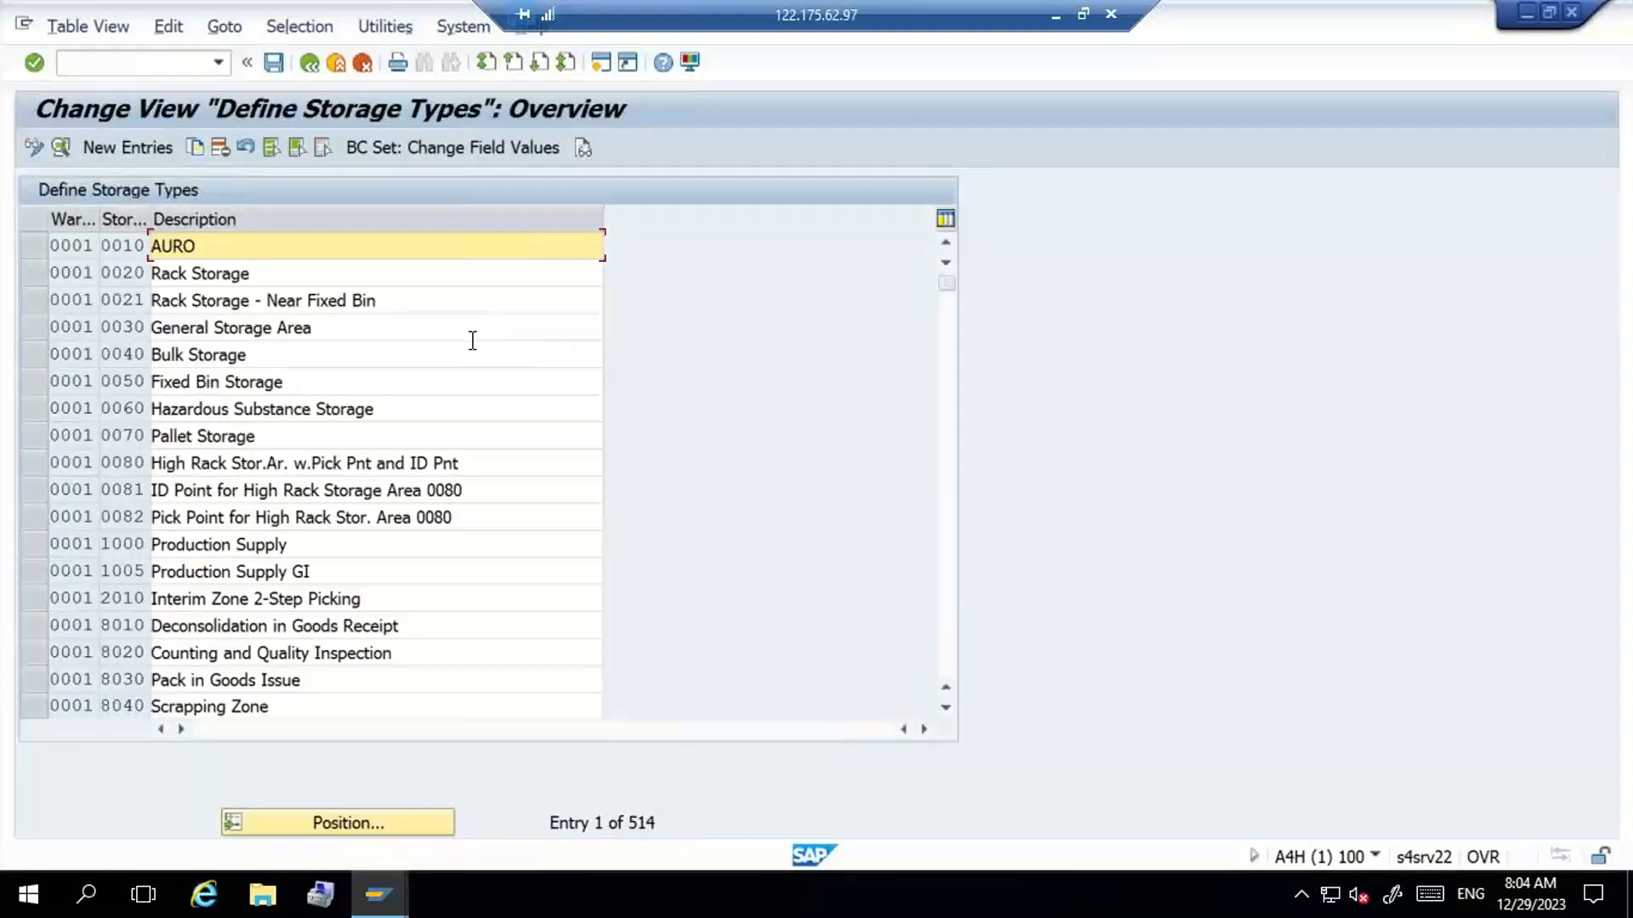
{"action": "left_click", "coordinate": [356, 822]}
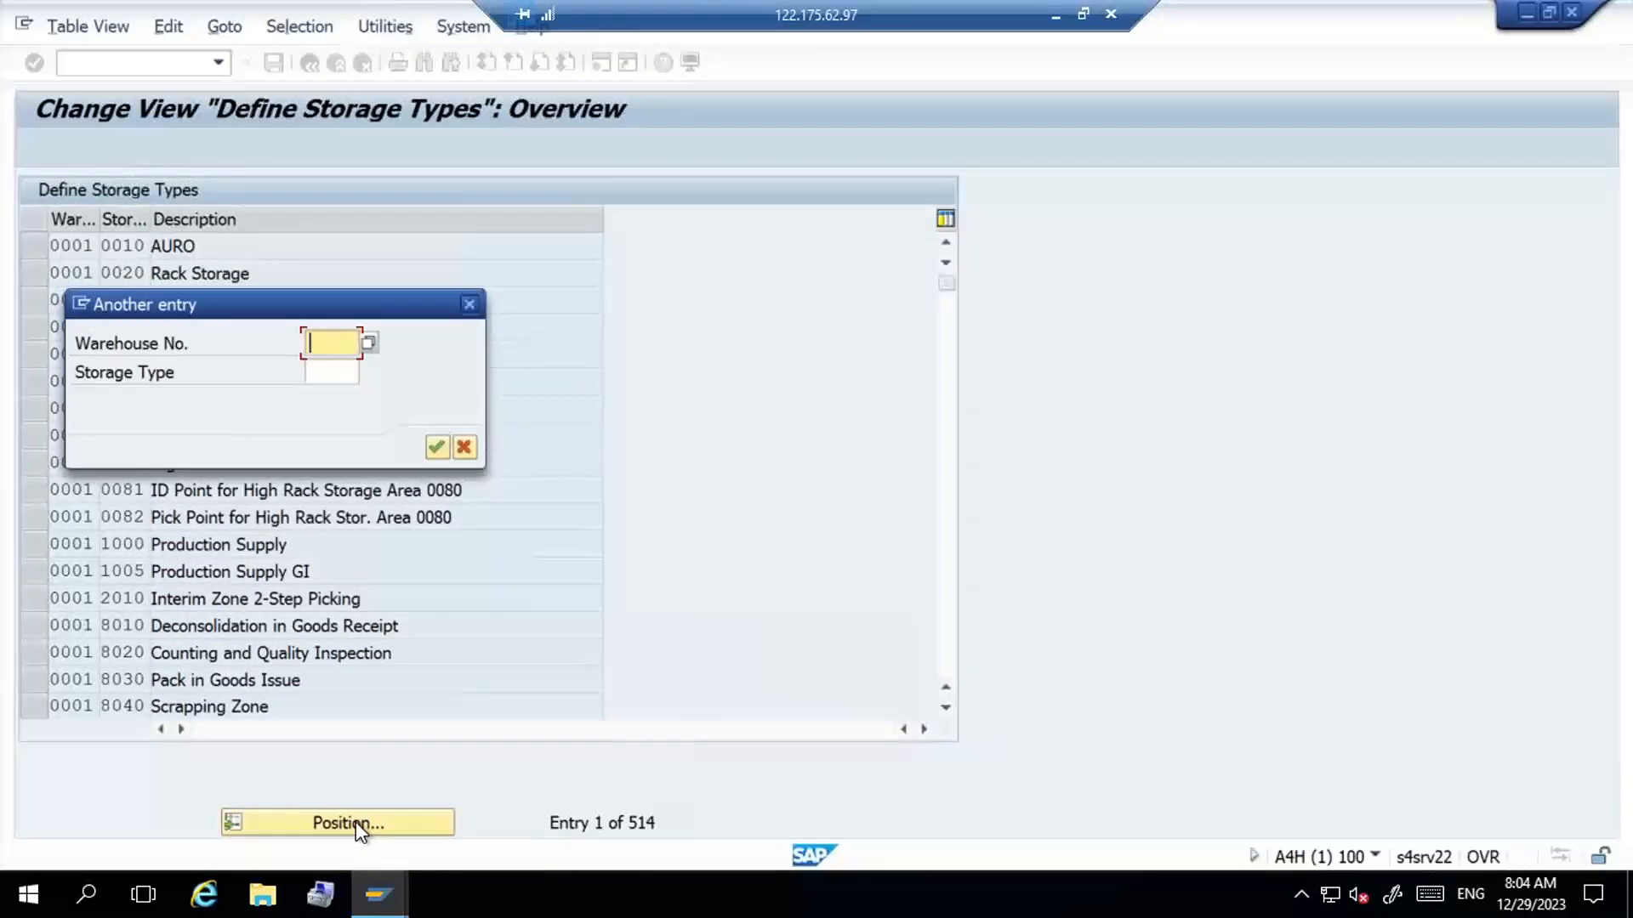
{"action": "key", "text": "Down"}
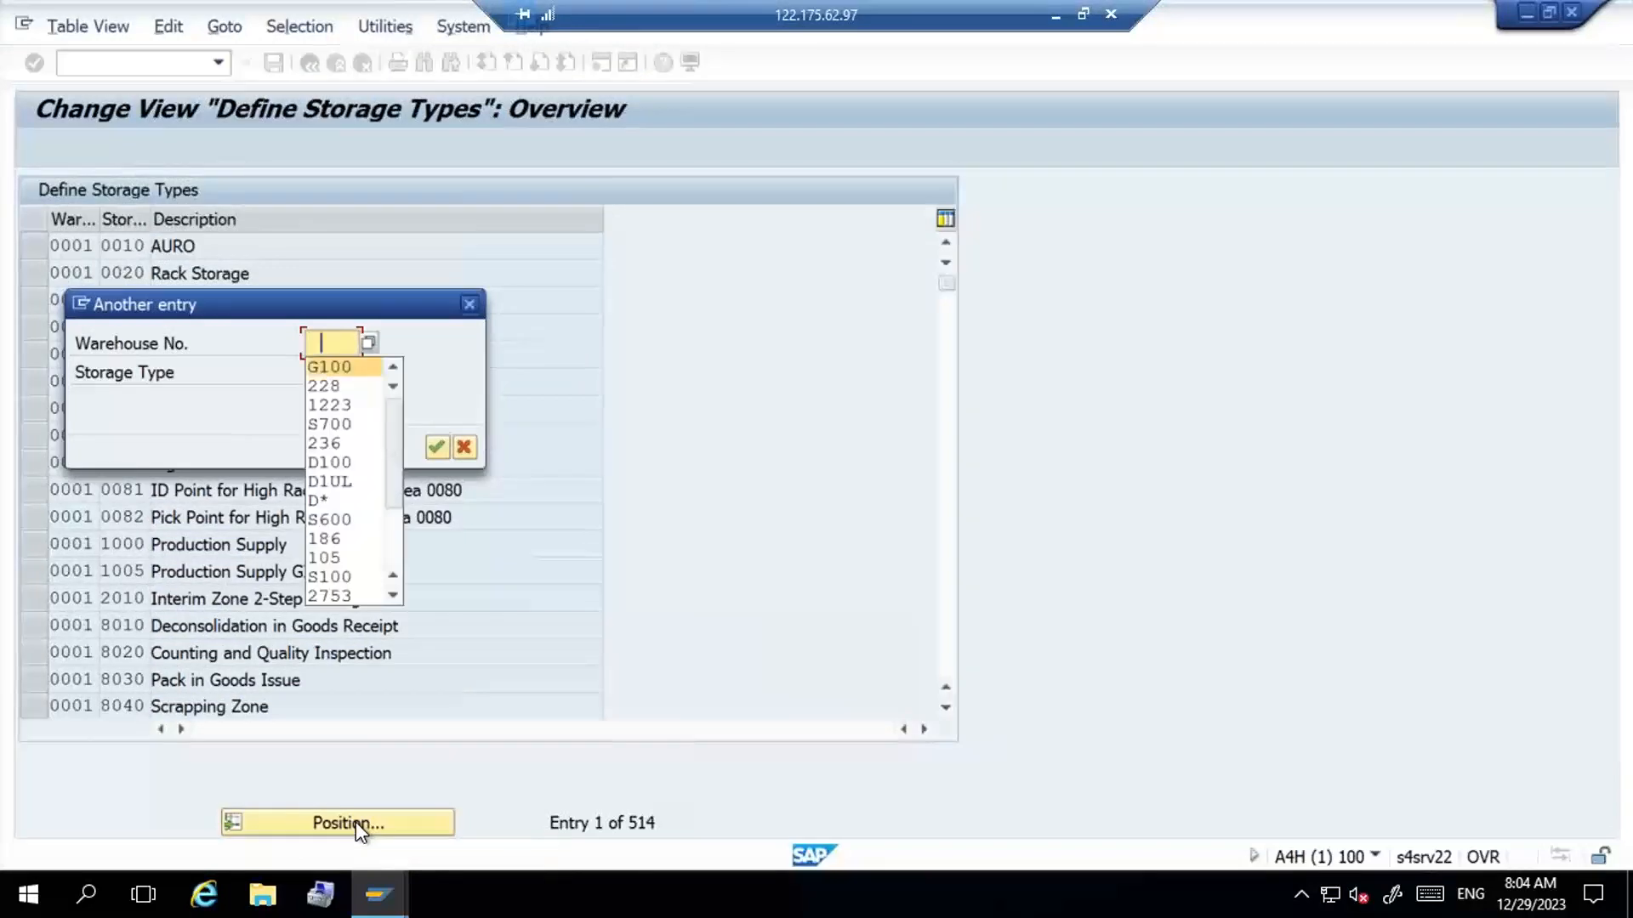
{"action": "key", "text": "Return"}
{"action": "key", "text": "Return"}
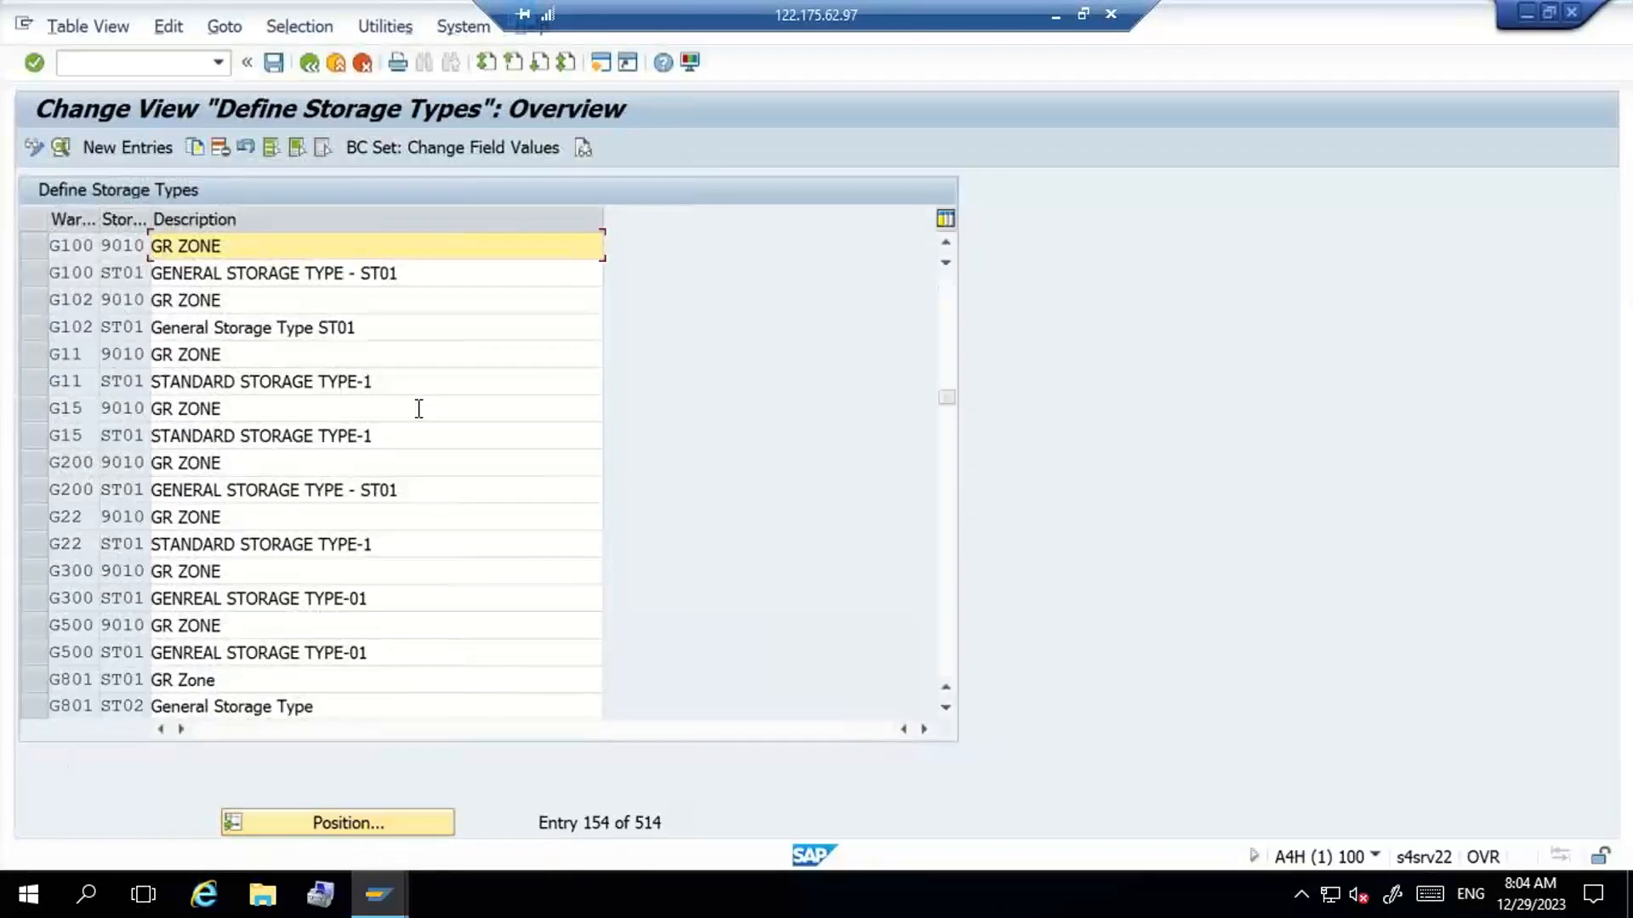
{"action": "left_click", "coordinate": [458, 278]}
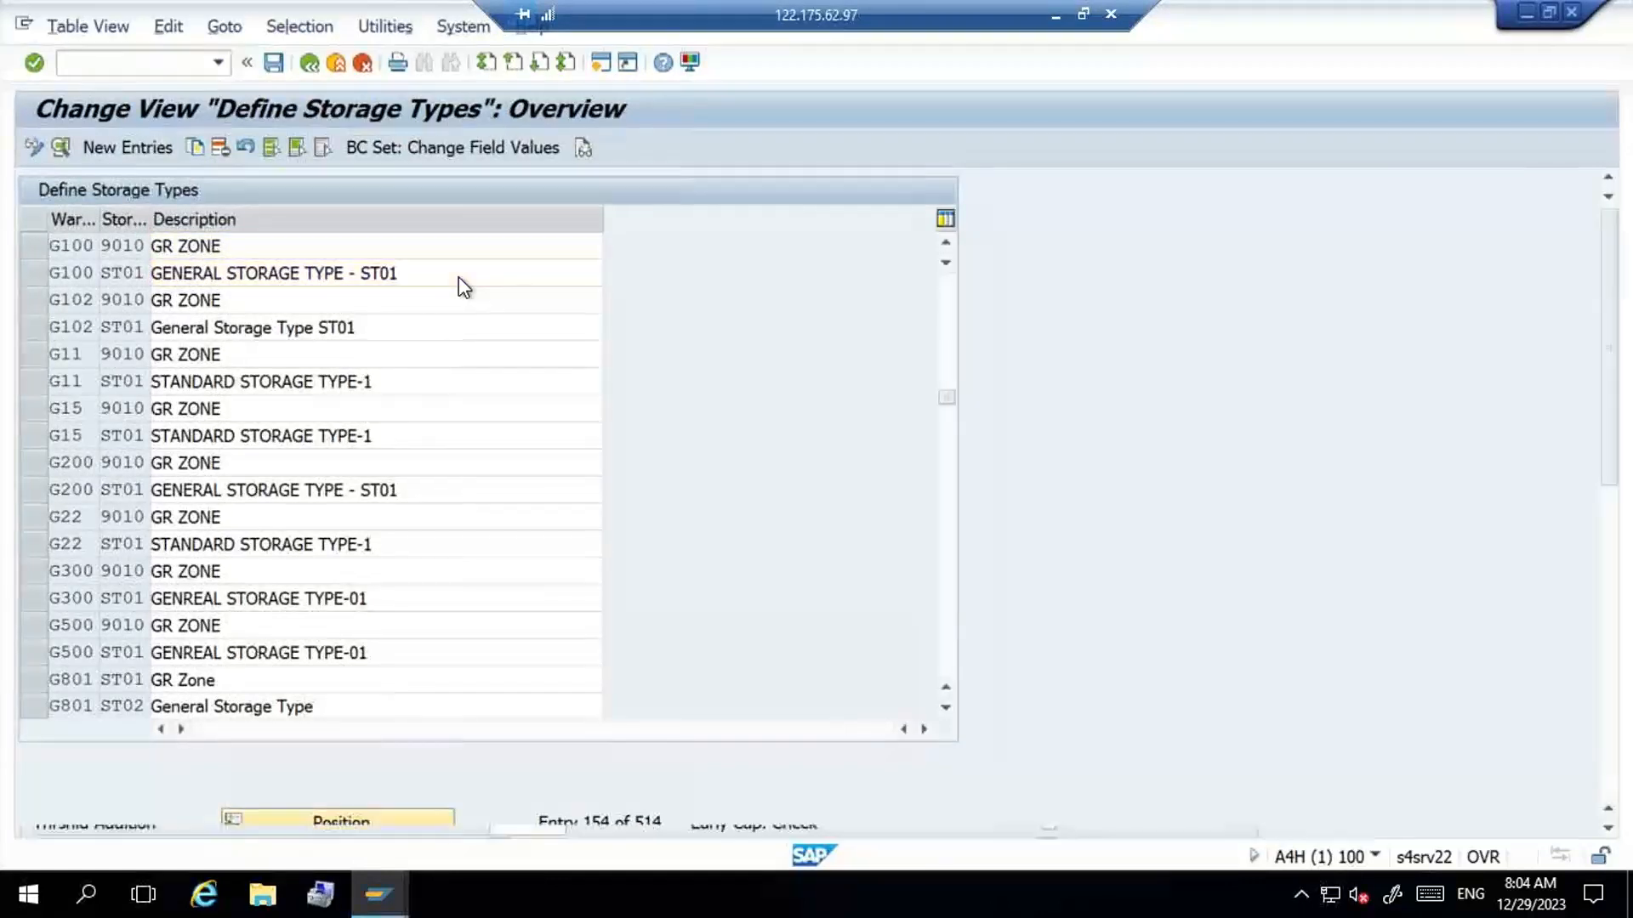
{"action": "double_click", "coordinate": [458, 278]}
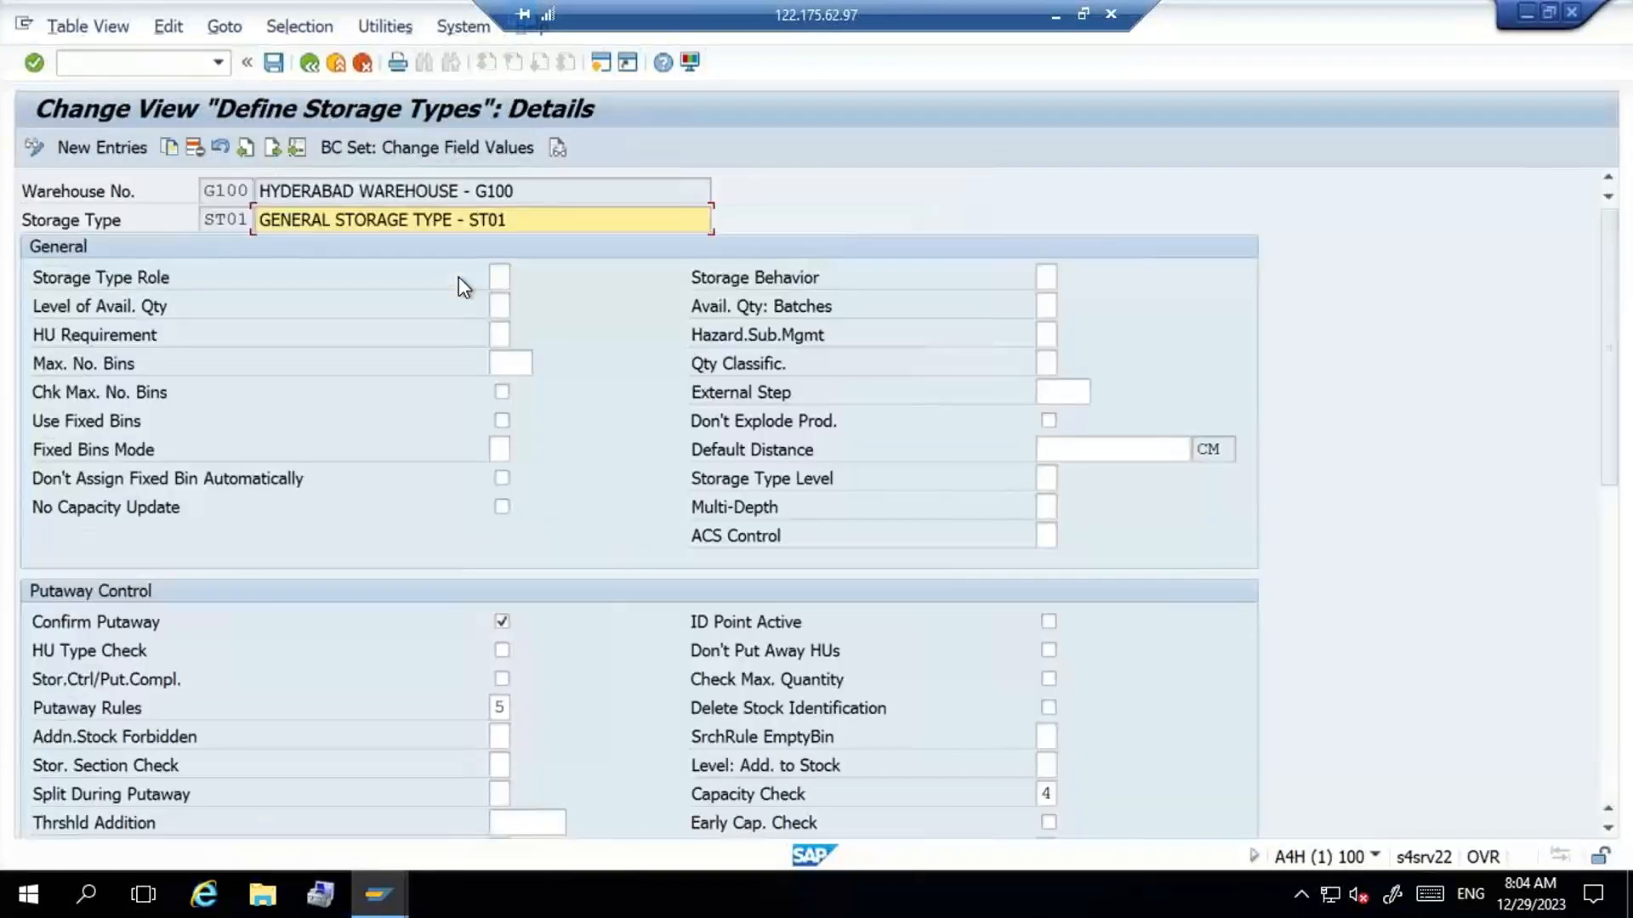
- Set the Putaway Rules of storage type ST01 to 2, Addition to Existing Stock/Empty Bin
{"action": "left_click", "coordinate": [498, 709]}
{"action": "left_click", "coordinate": [519, 706]}
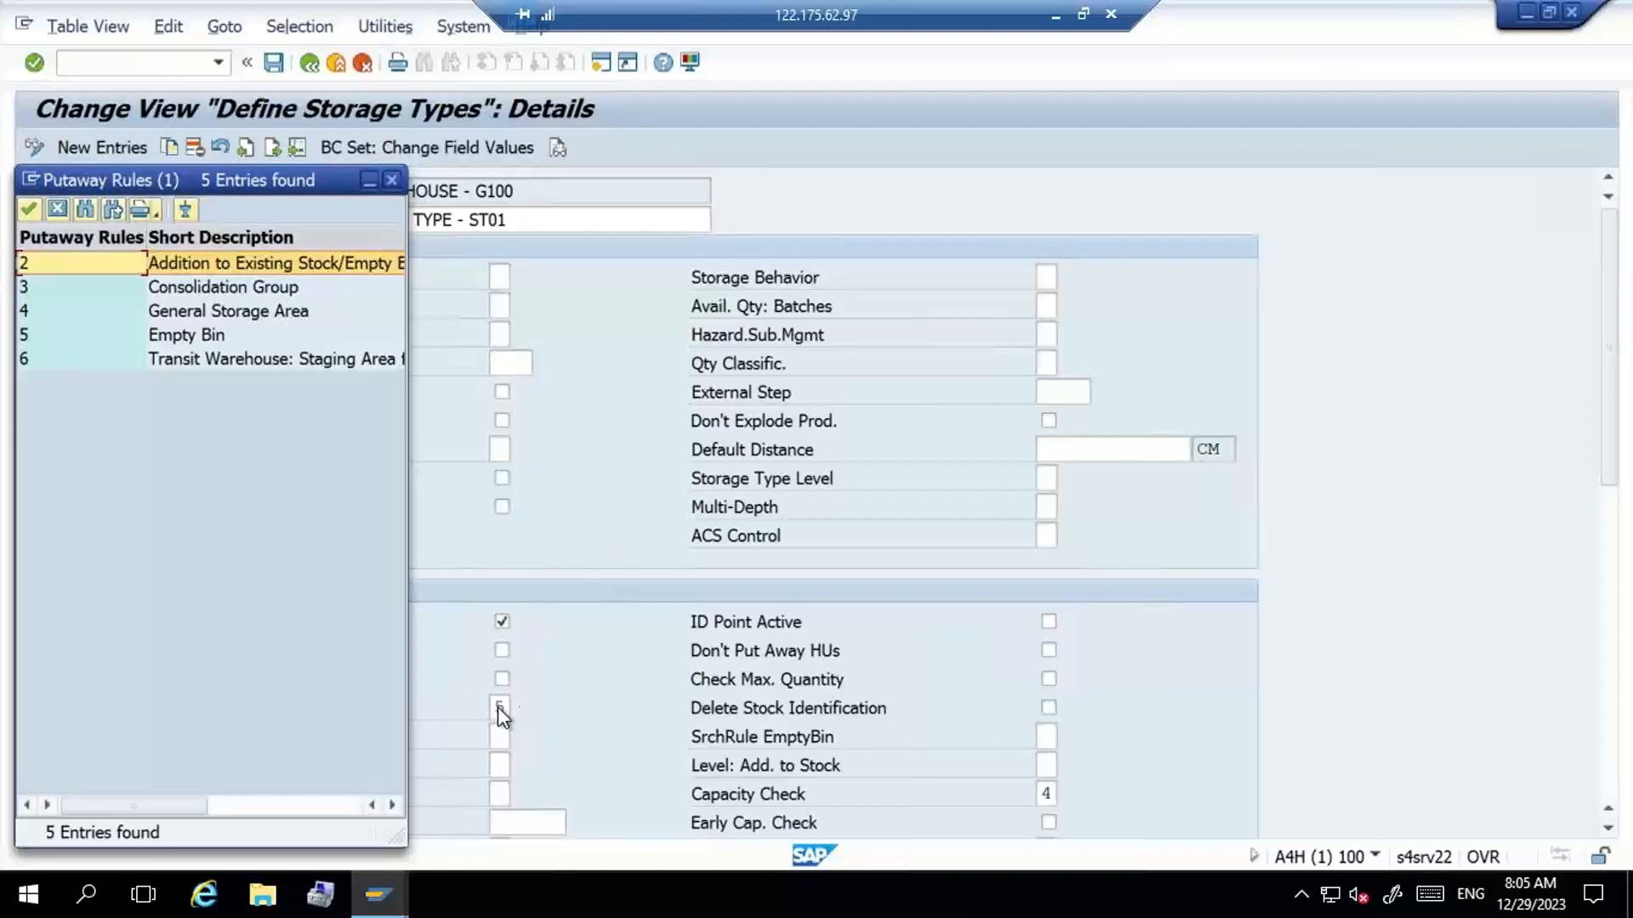
{"action": "double_click", "coordinate": [355, 263]}
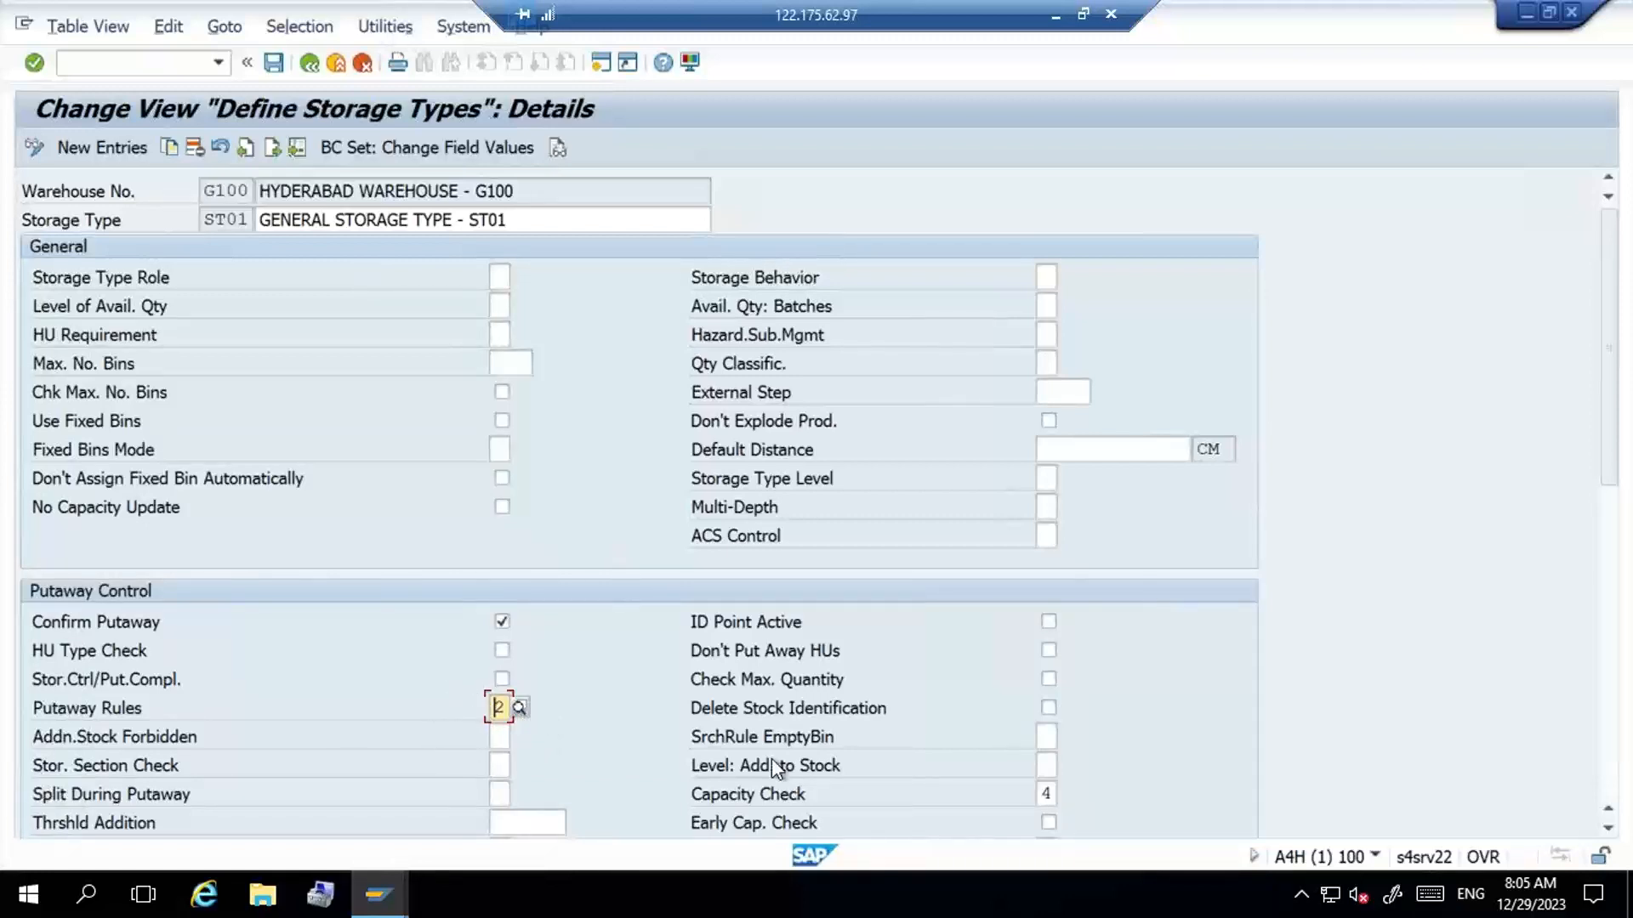
- Set the Capacity Check to 1, the check according to the product key figure, and accept the change
{"action": "left_click", "coordinate": [1044, 794]}
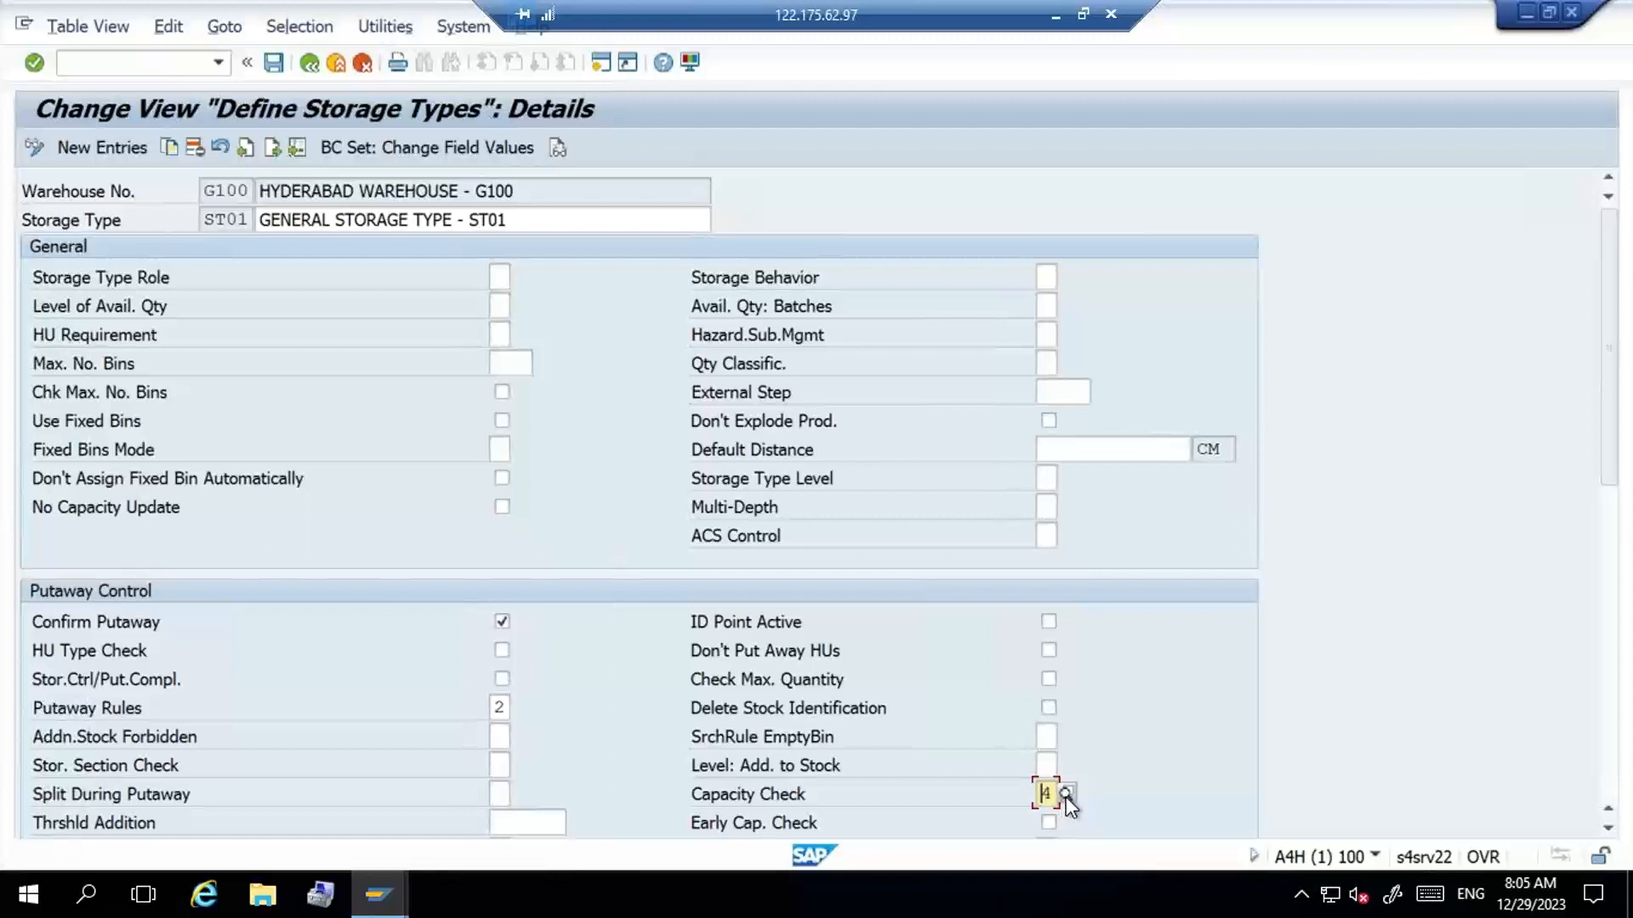
{"action": "left_click", "coordinate": [1065, 796]}
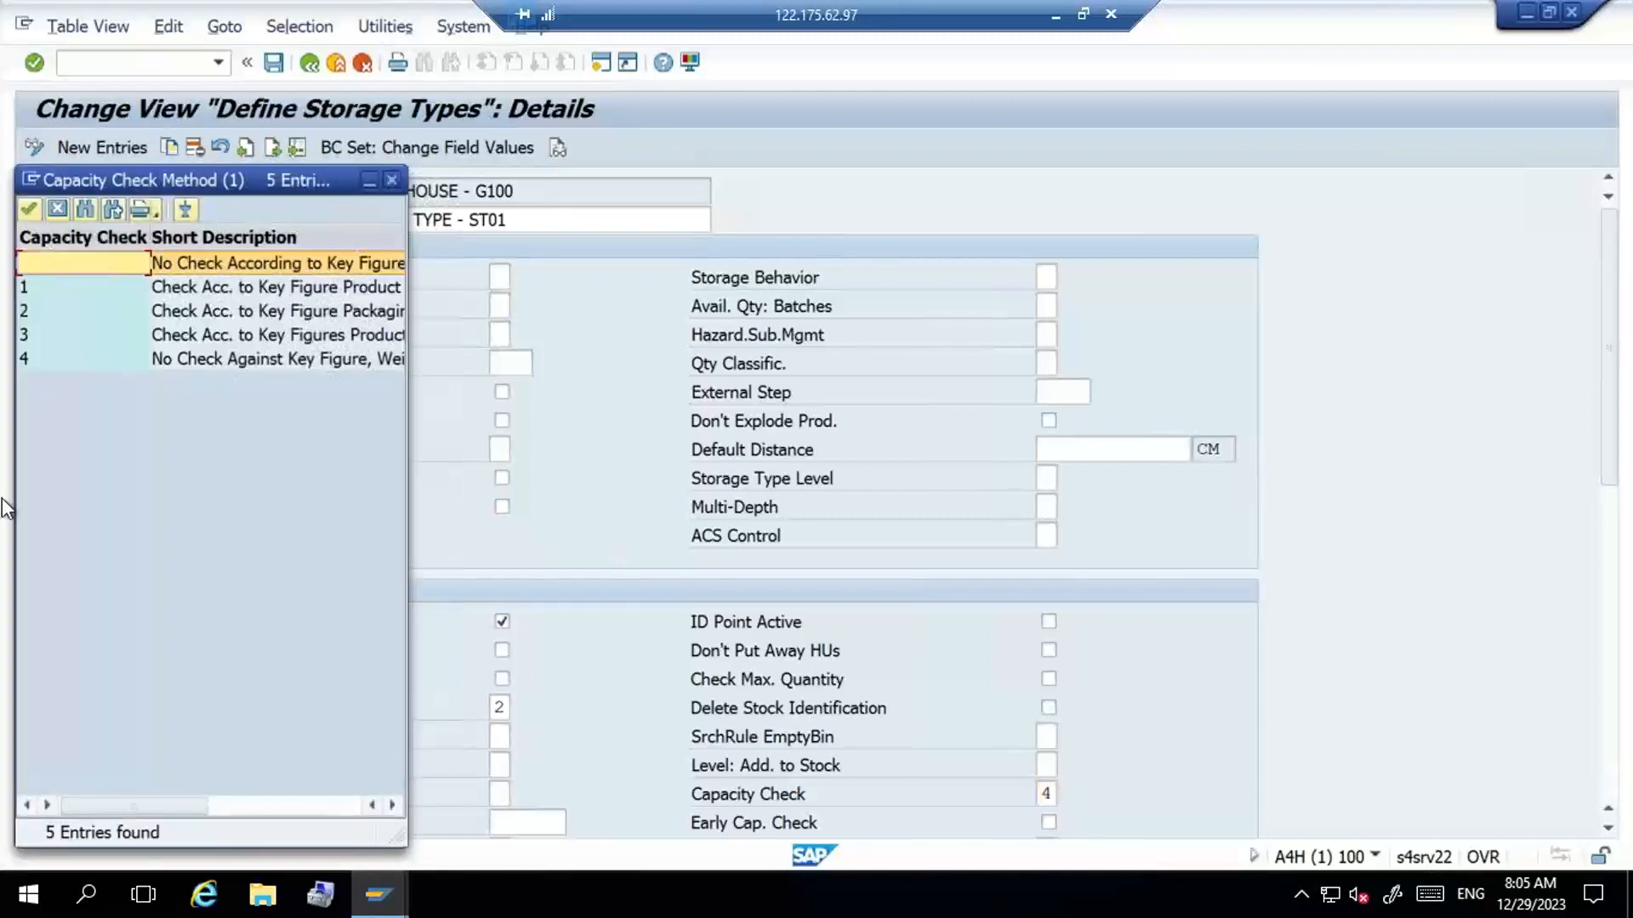
{"action": "left_click", "coordinate": [216, 286]}
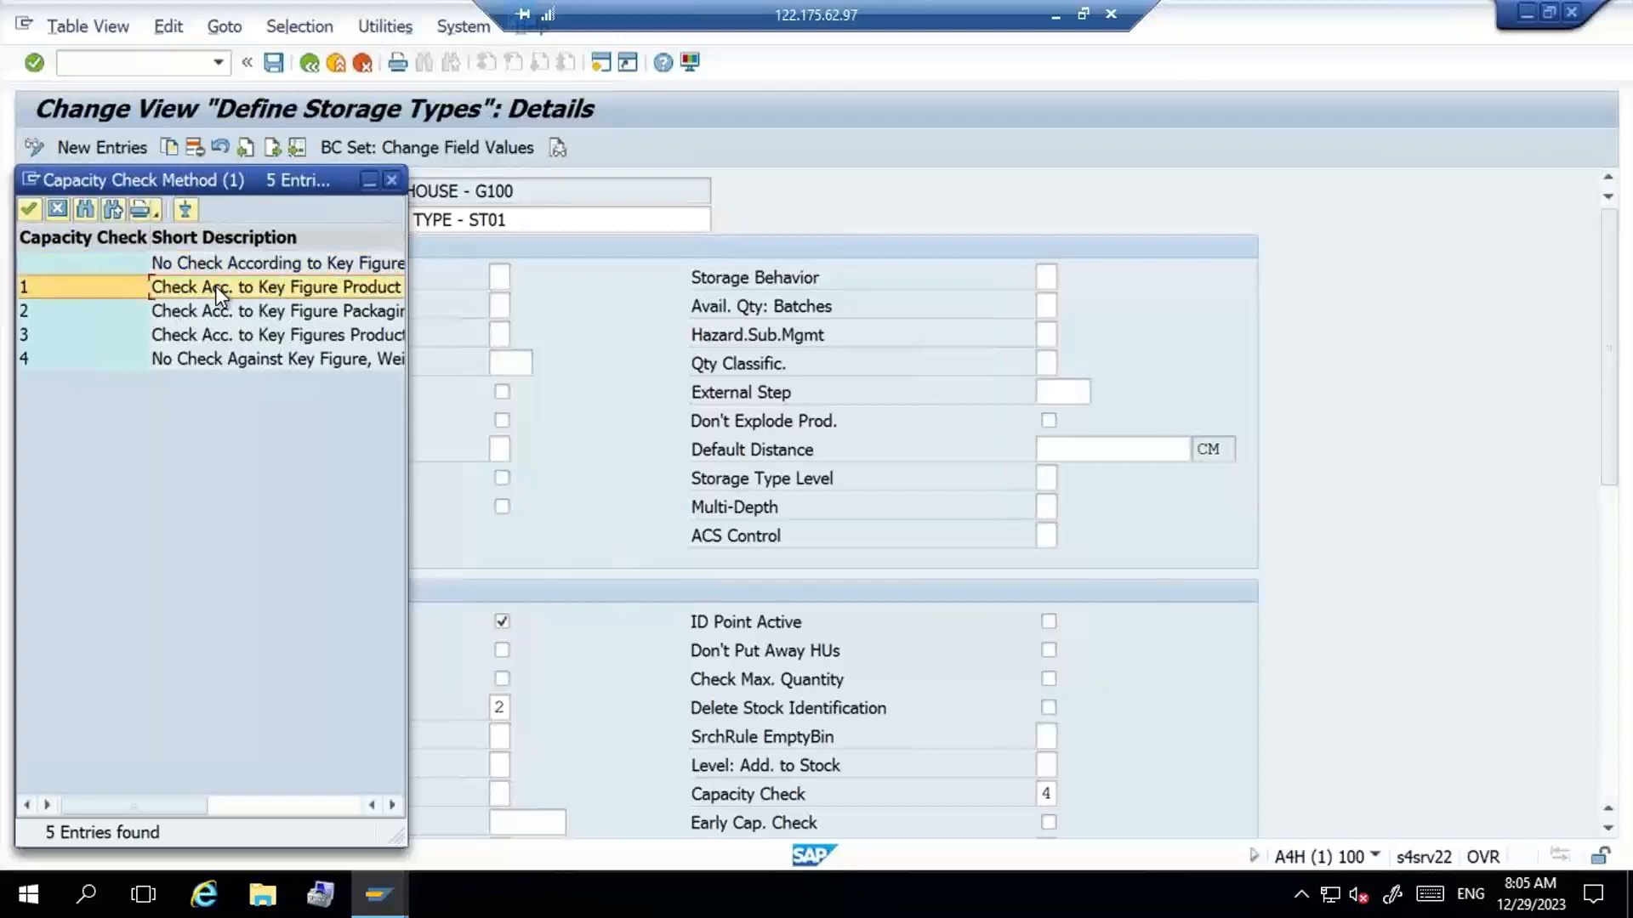
{"action": "double_click", "coordinate": [216, 286]}
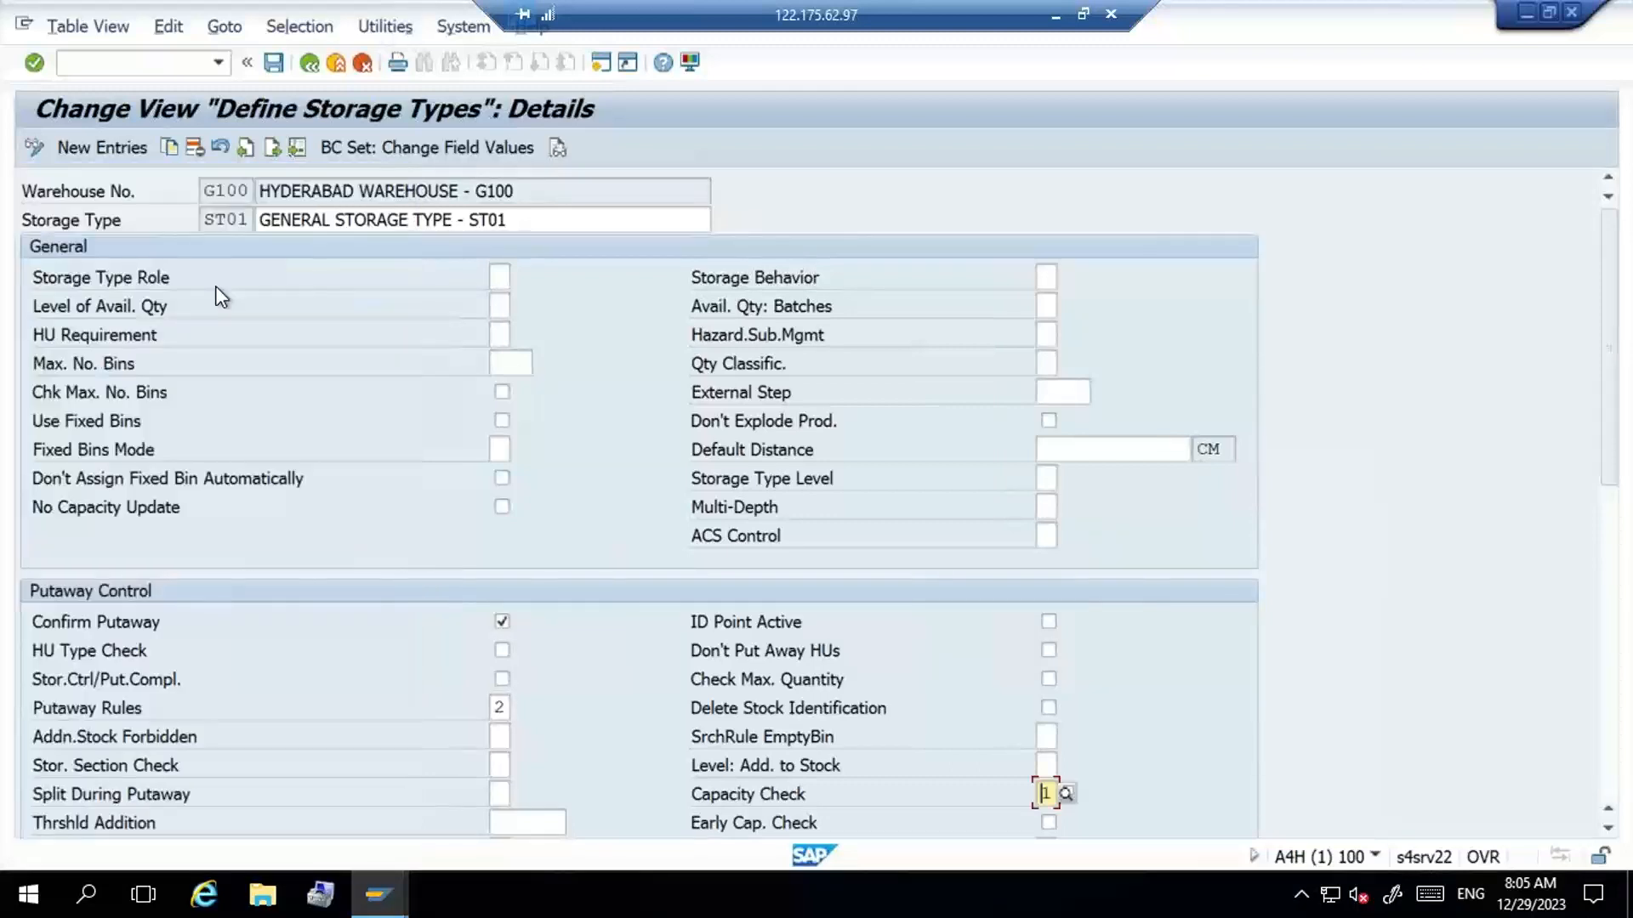
{"action": "key", "text": "Return"}
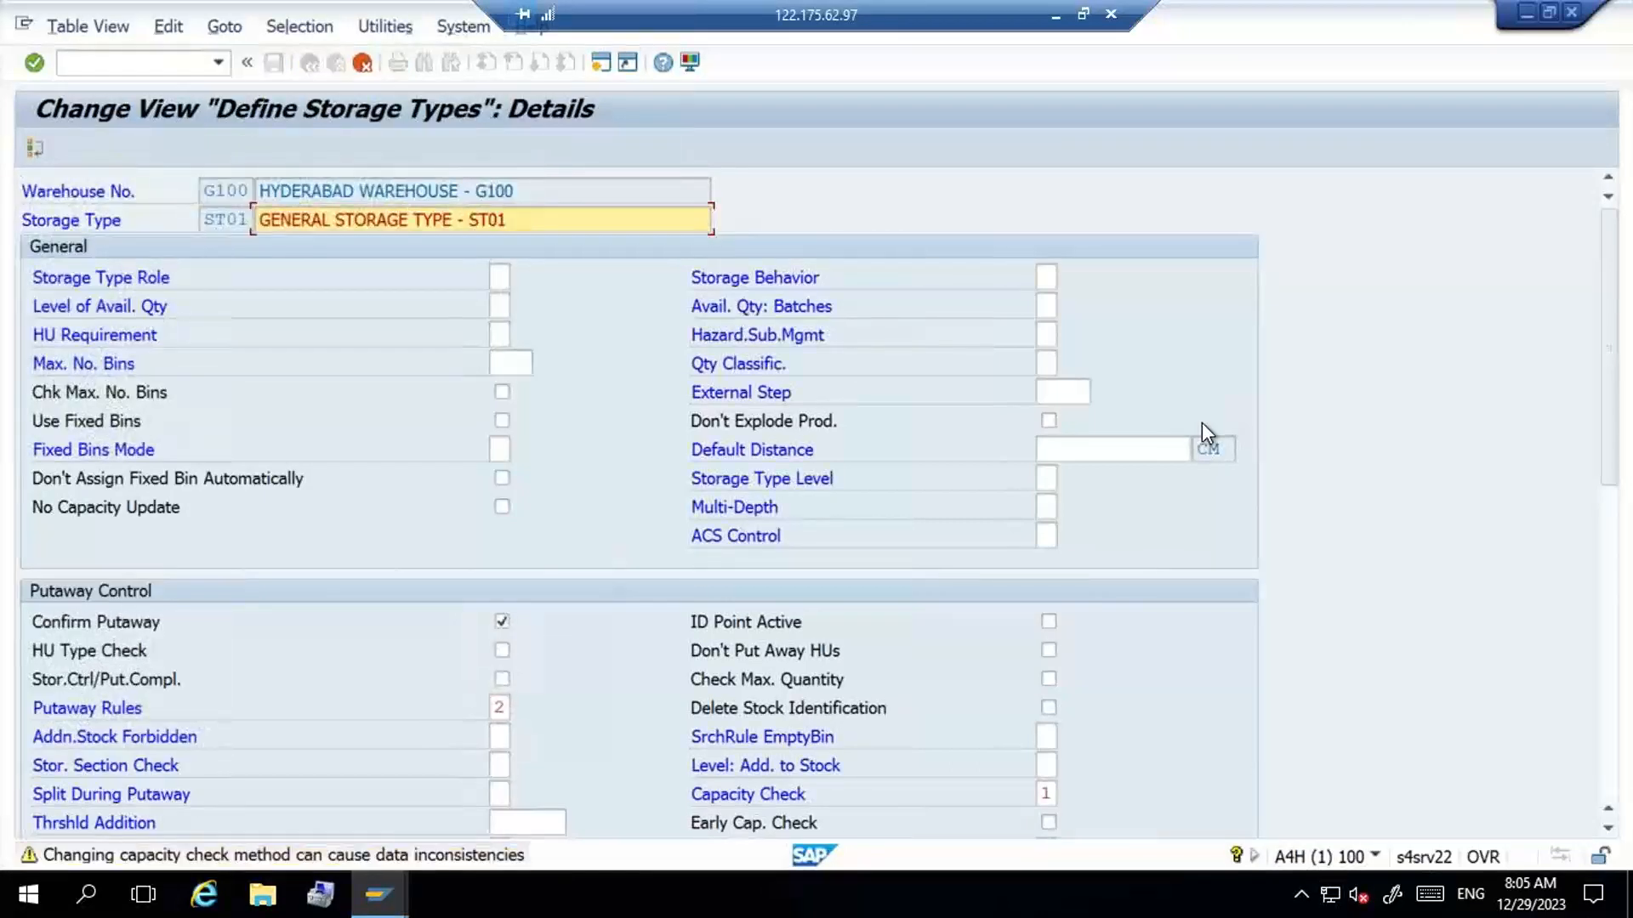
{"action": "key", "text": "Return"}
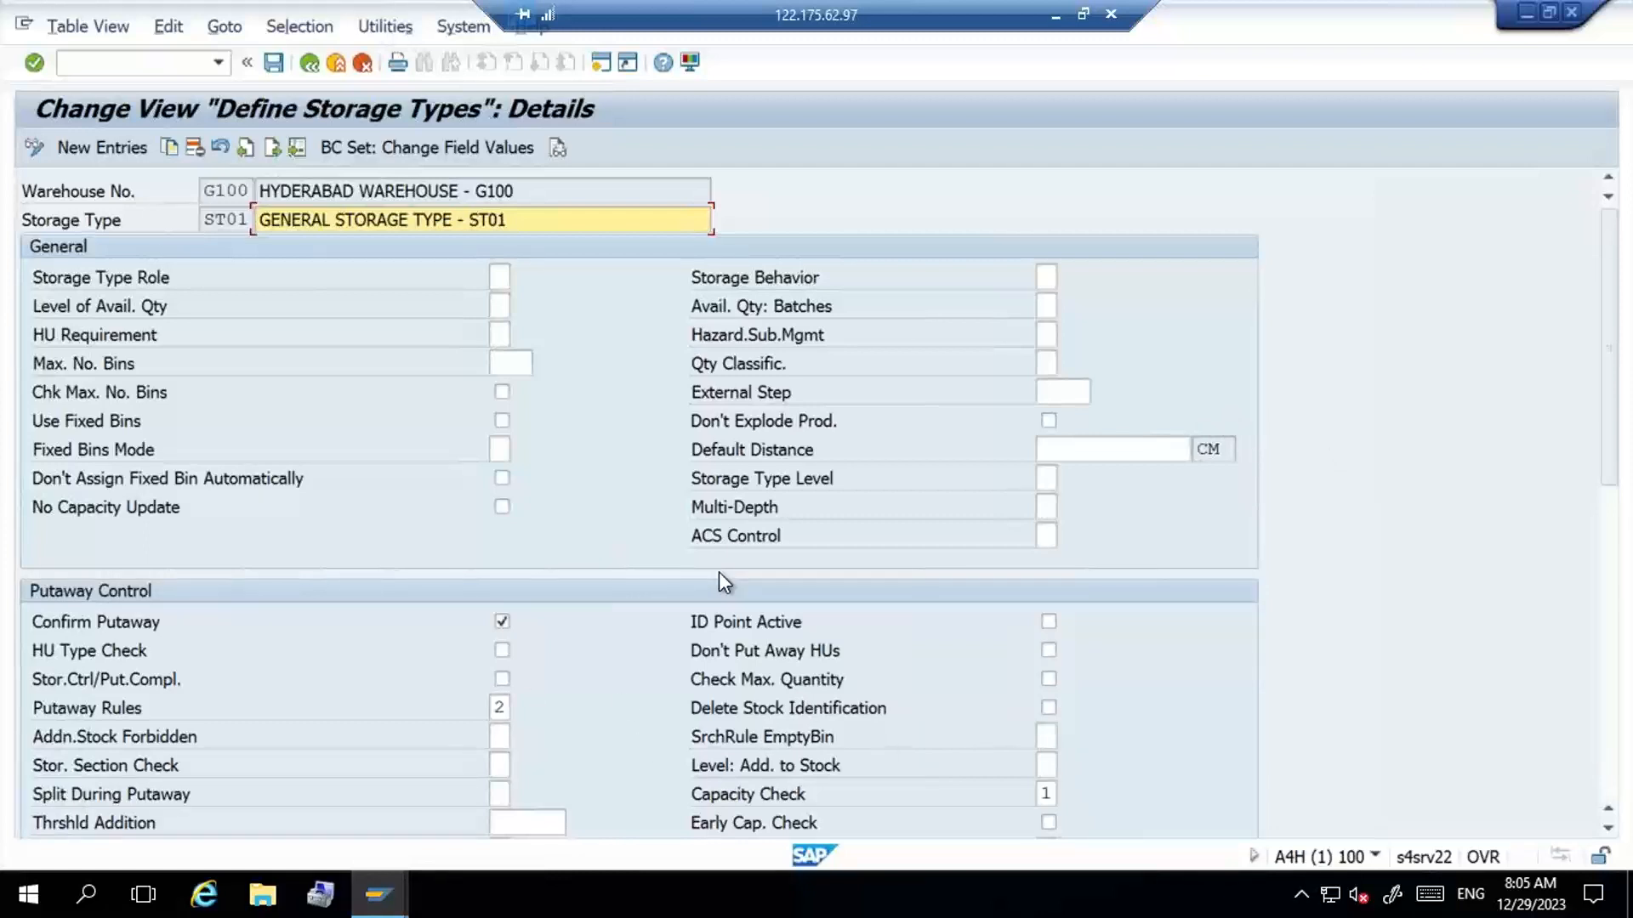
- Switch to the SYSTEM SET-UP document in Word and paste the storage type details screenshot below the Addition to Existing Stock / Empty Bin (NEXT) entry
{"action": "left_click", "coordinate": [1058, 26]}
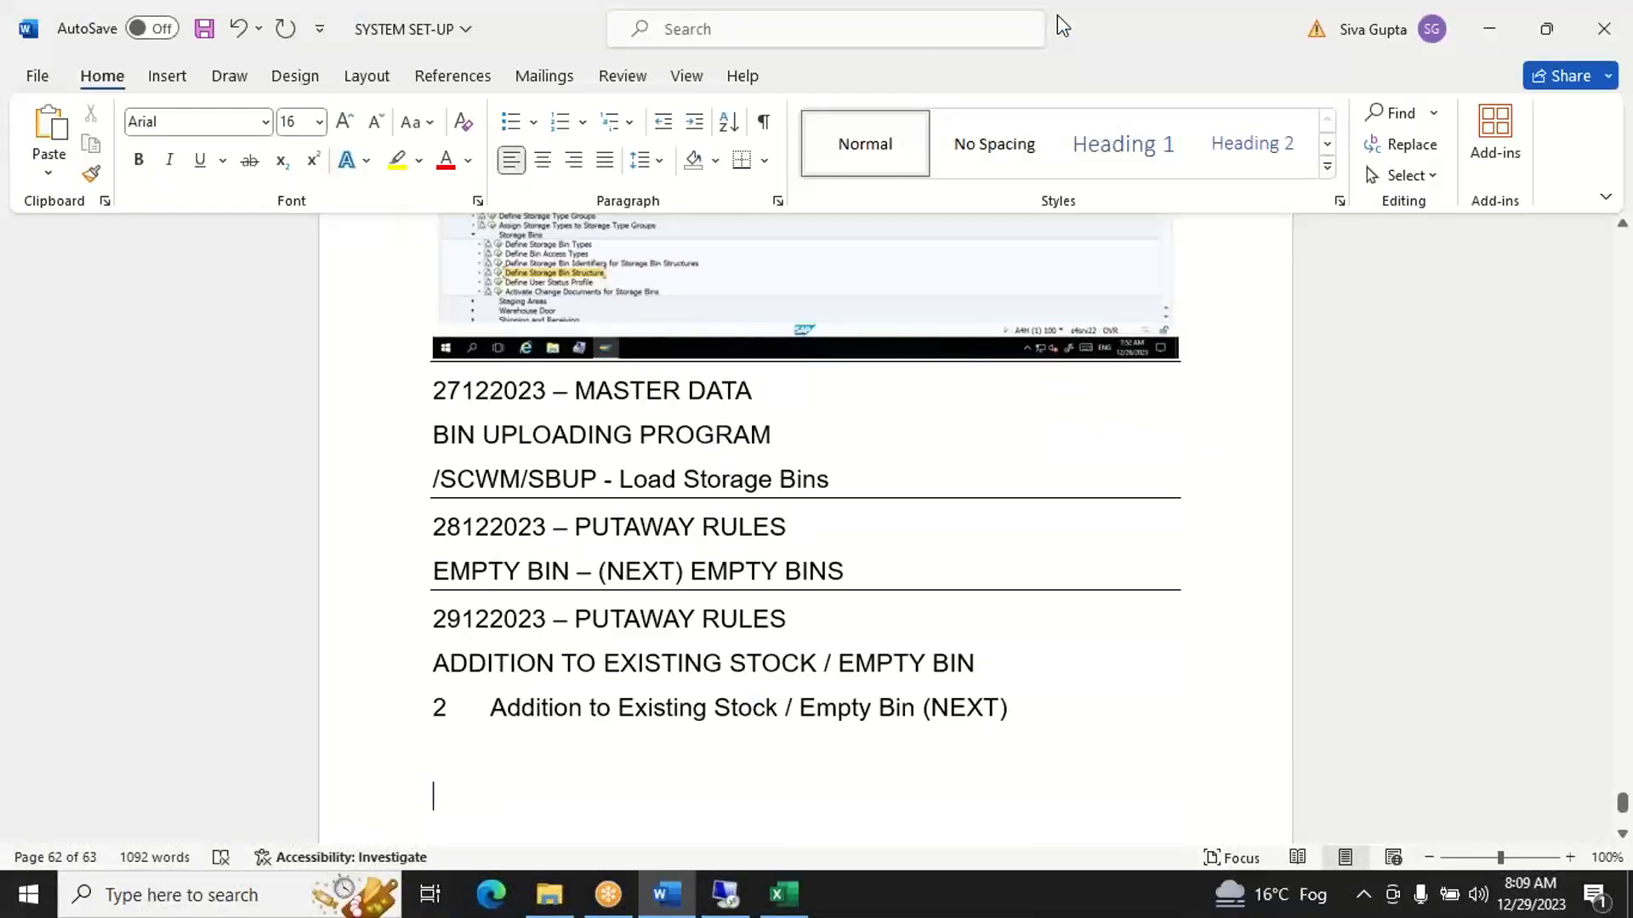
{"action": "key", "text": "Up"}
{"action": "key", "text": "Up"}
{"action": "key", "text": "Down"}
{"action": "key", "text": "ctrl+v"}
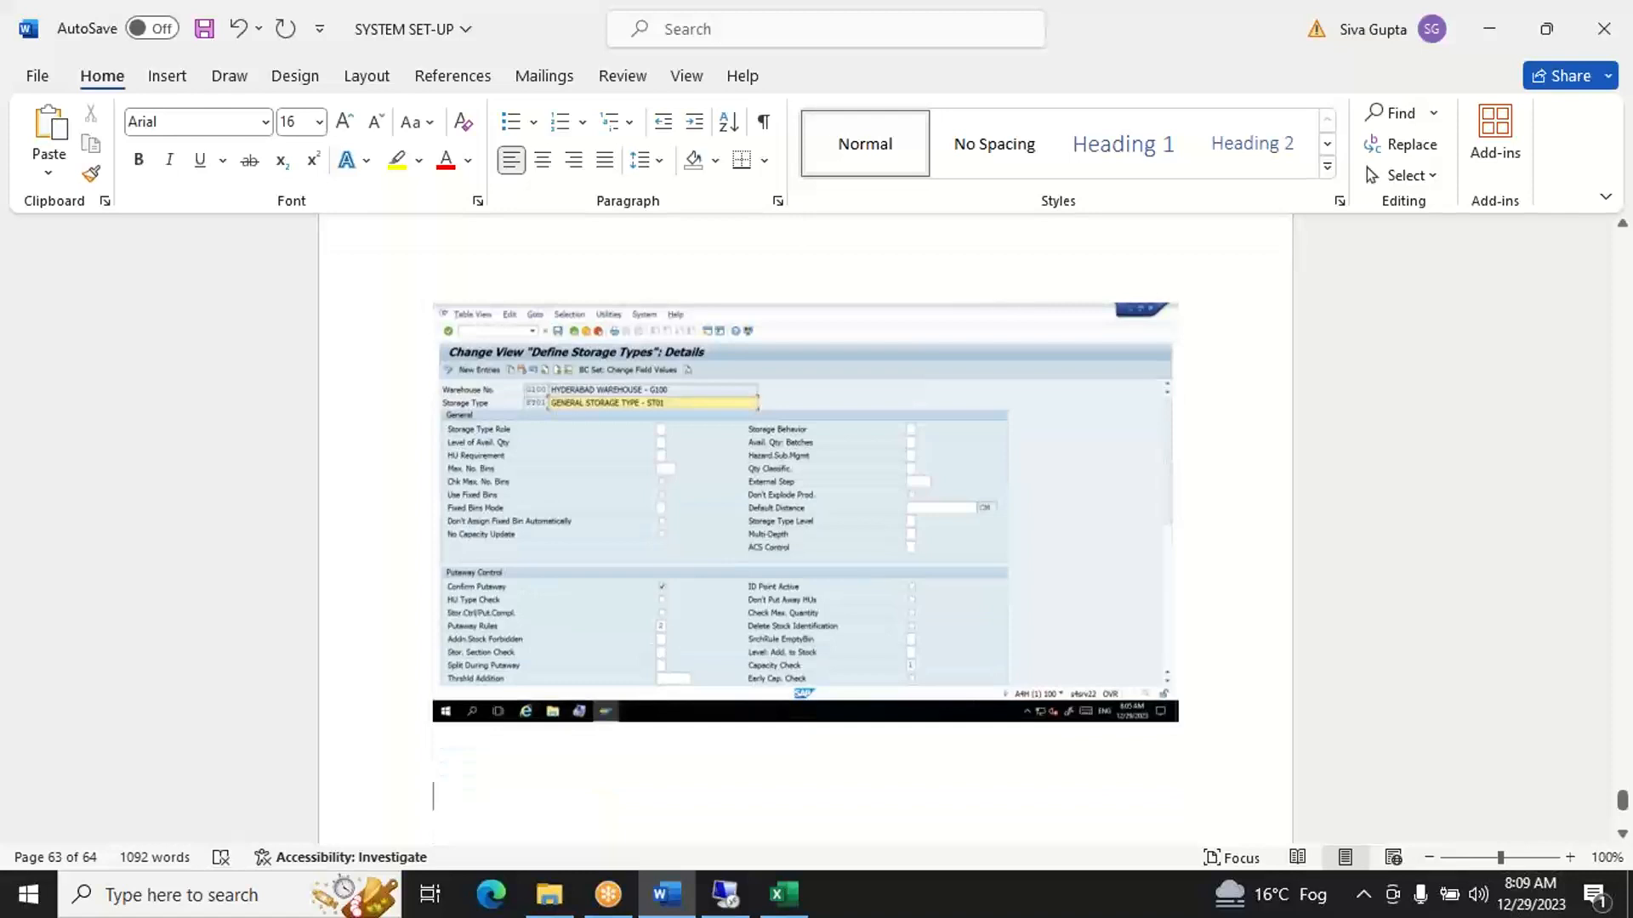
{"action": "left_click", "coordinate": [875, 453]}
{"action": "left_click", "coordinate": [851, 787]}
- Switch back to the remote SAP session and save the changes to storage type ST01
{"action": "left_click", "coordinate": [722, 903]}
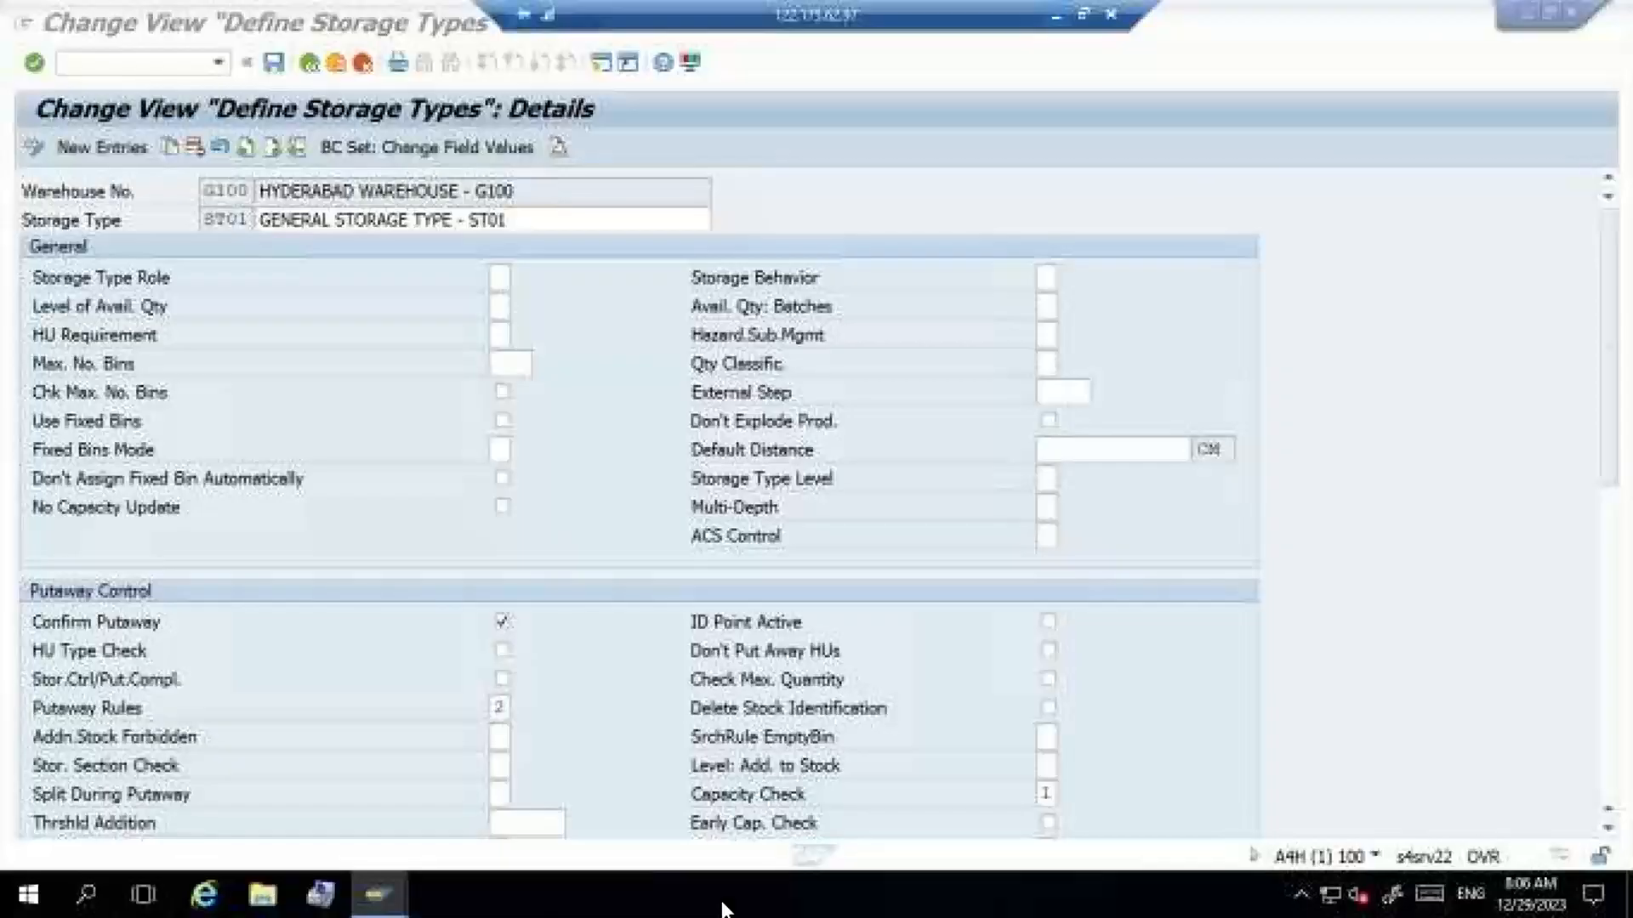
{"action": "left_click", "coordinate": [272, 63]}
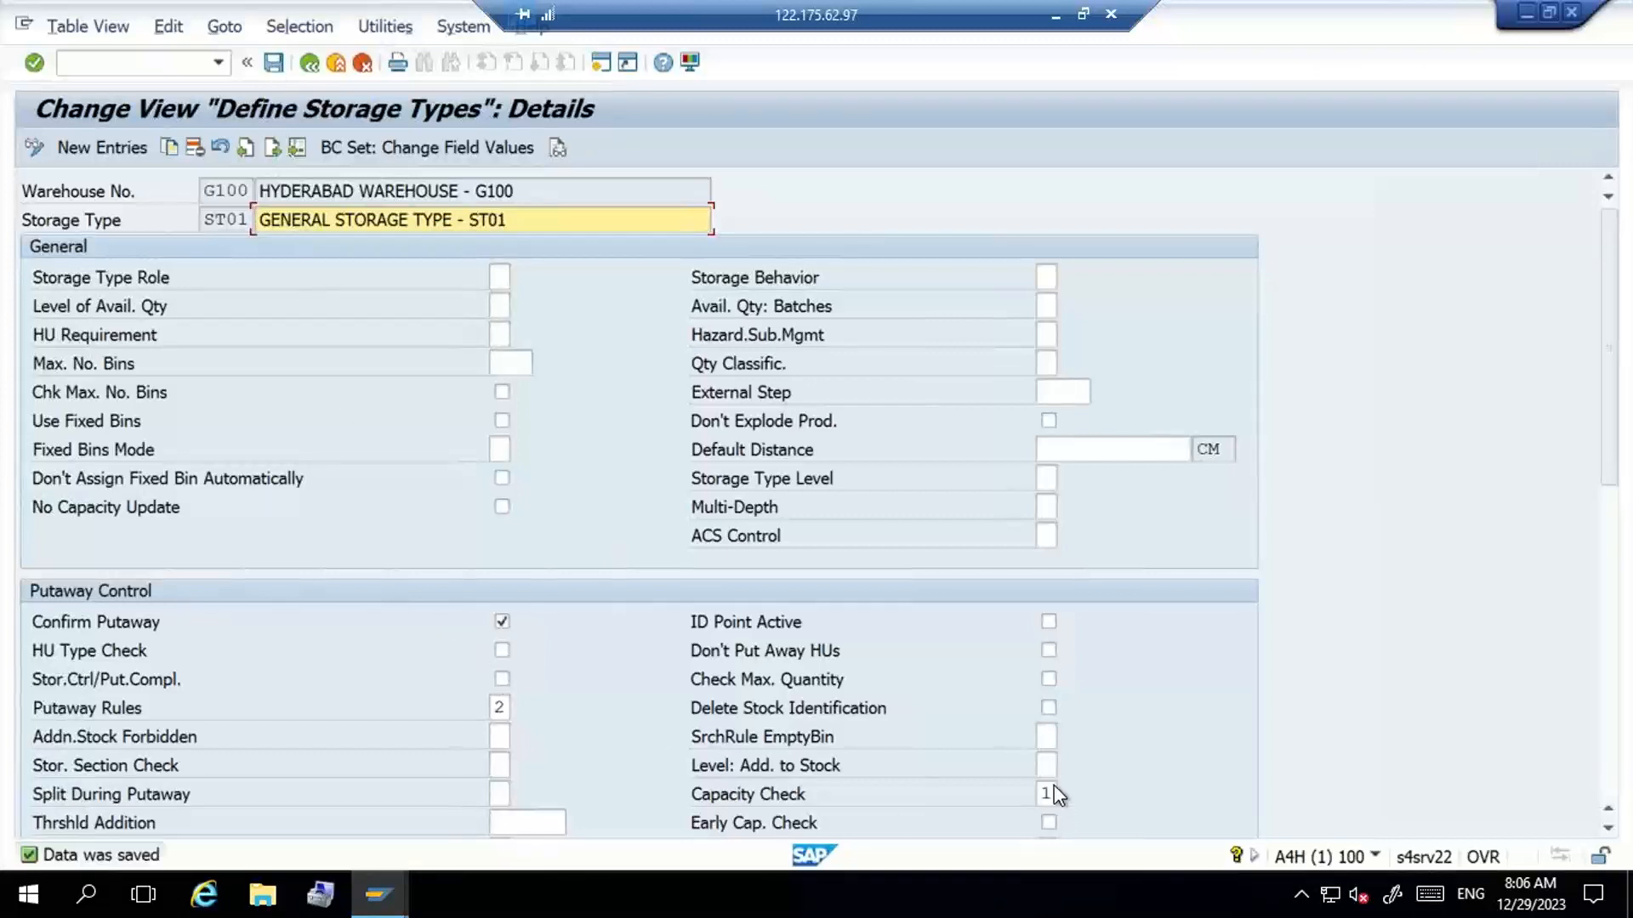
- Start the Display Storage Bin transaction with the command /N/SCWM/LS03
{"action": "left_click", "coordinate": [144, 63]}
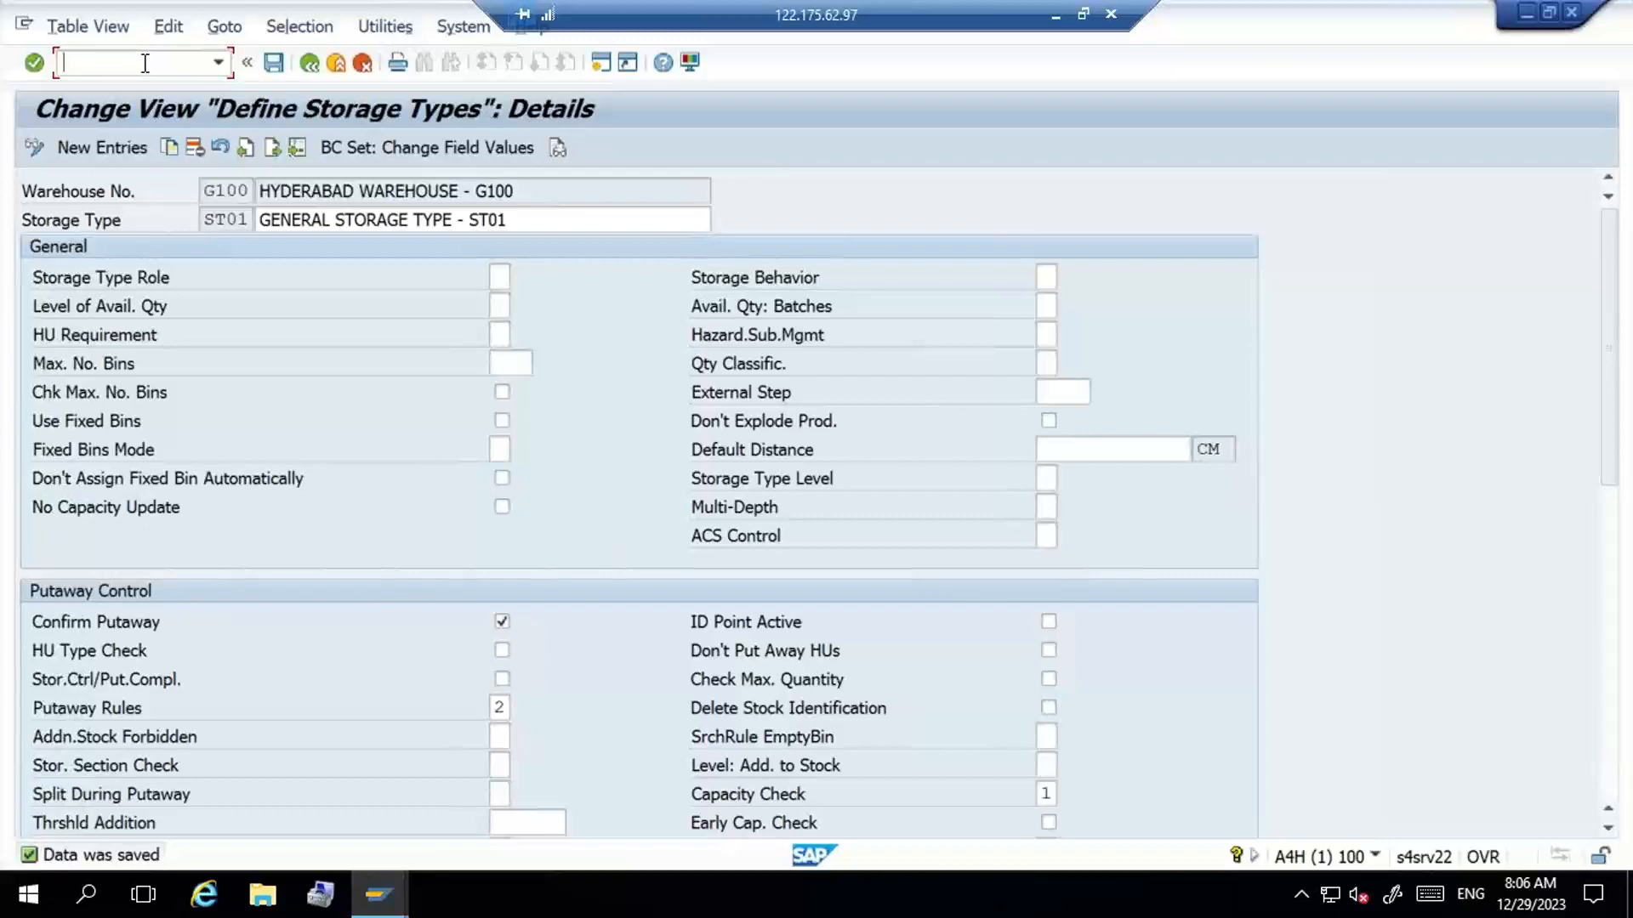
{"action": "type", "text": "/N/SCW,/"}
{"action": "key", "text": "BackSpace"}
{"action": "key", "text": "BackSpace"}
{"action": "type", "text": "M/LS03"}
{"action": "key", "text": "Return"}
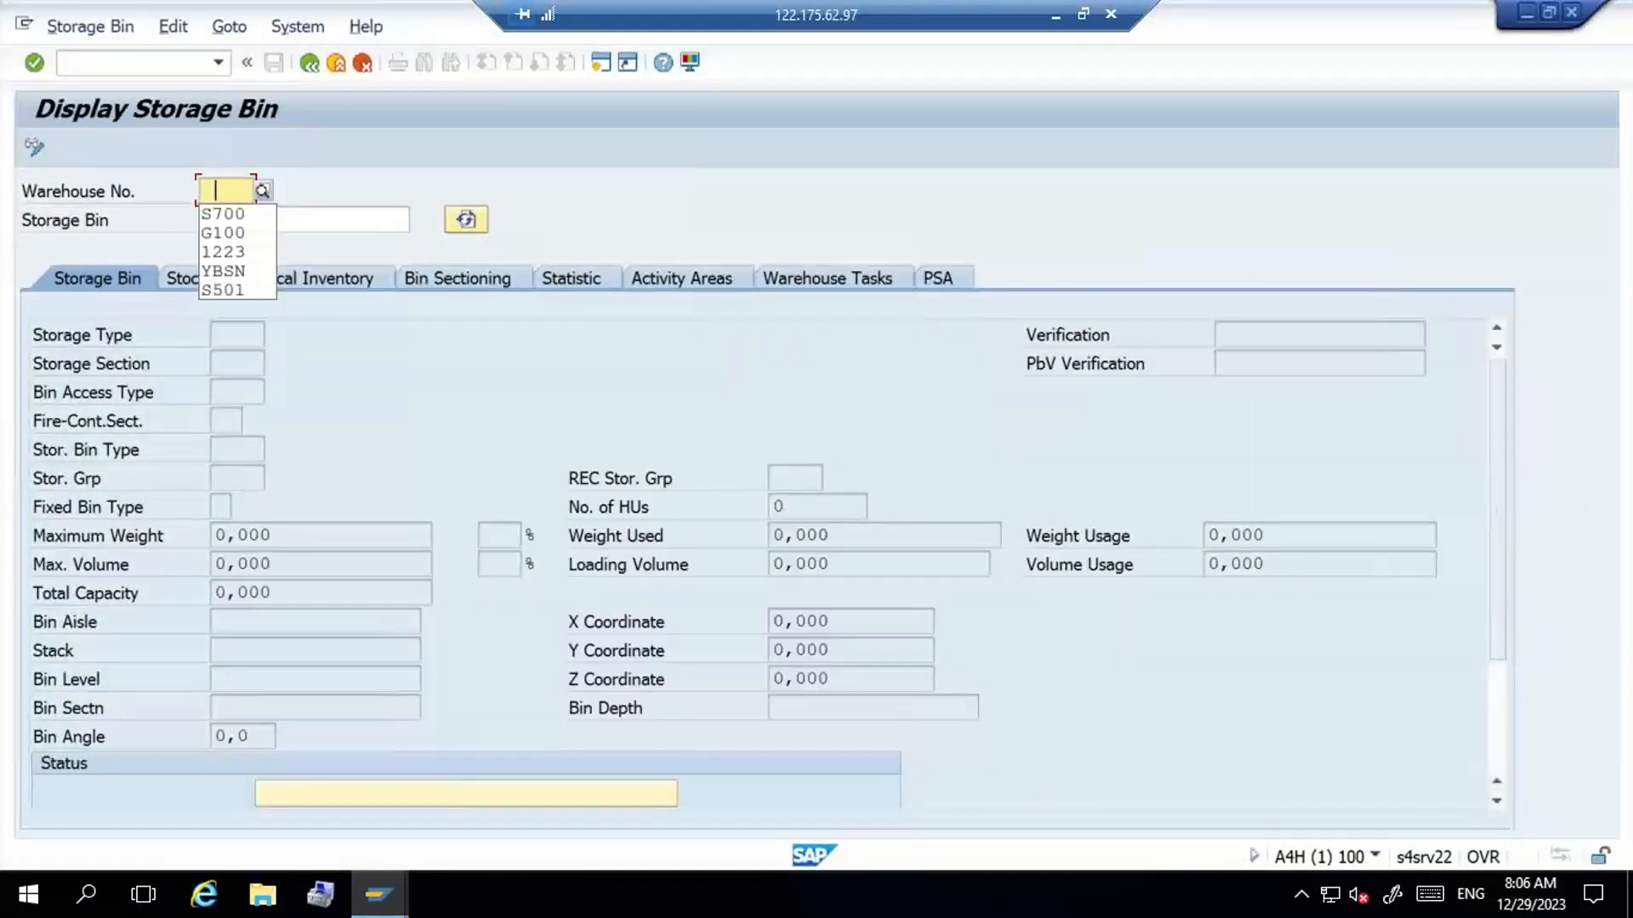
- Enter warehouse G100, look through its list of storage bins, and close the list without choosing a bin
{"action": "key", "text": "Down"}
{"action": "key", "text": "Down"}
{"action": "key", "text": "Return"}
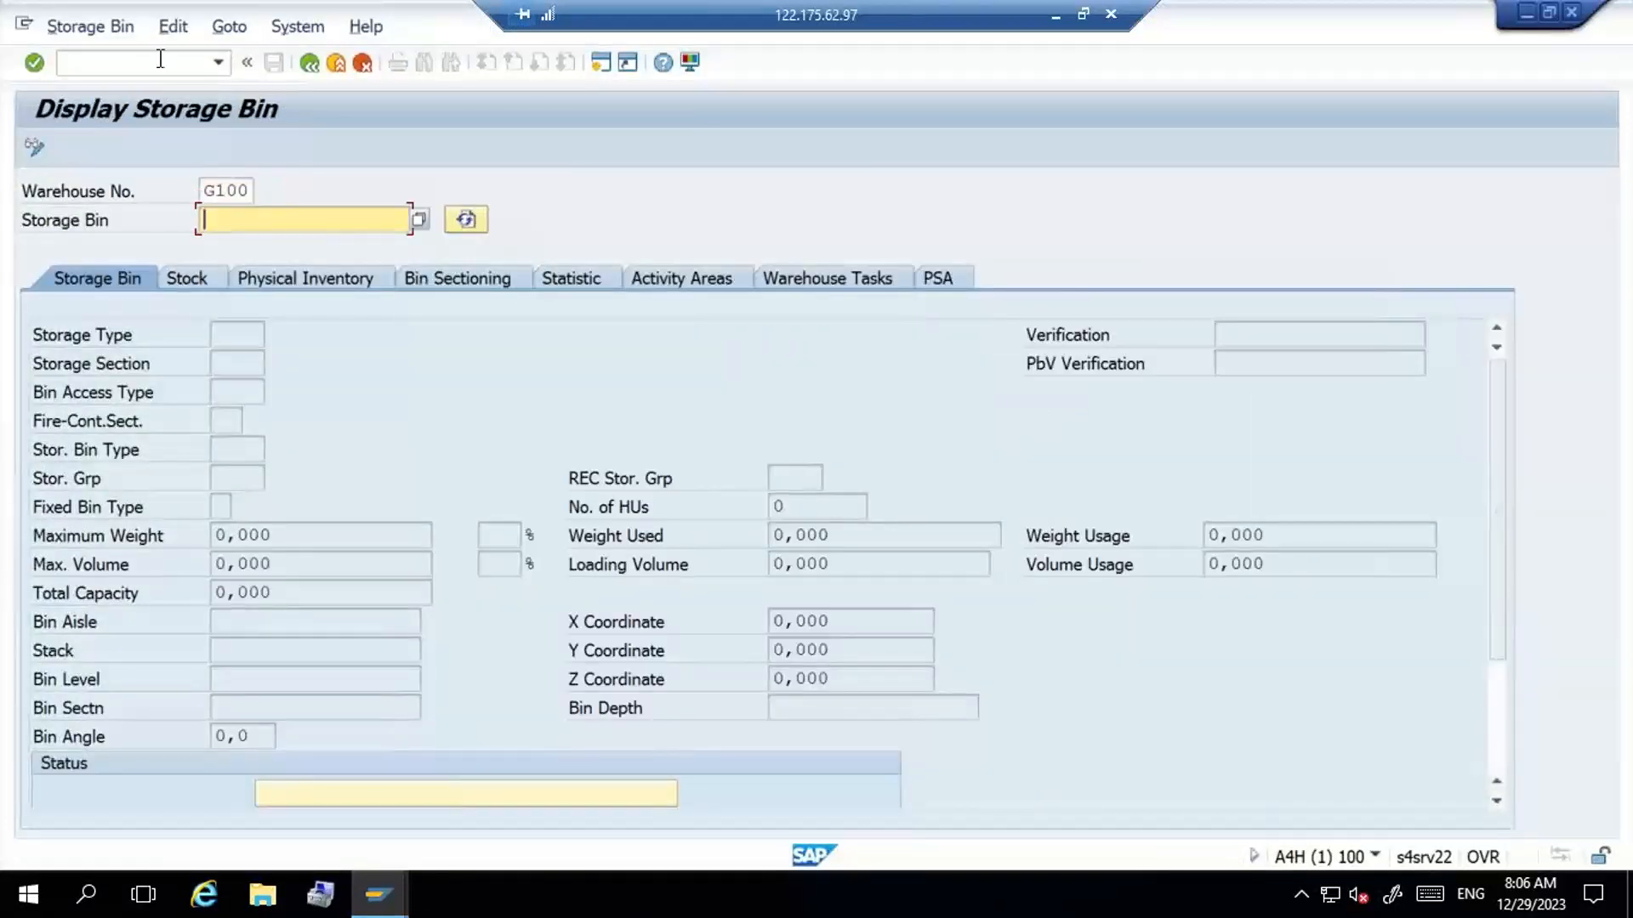
{"action": "left_click", "coordinate": [419, 221]}
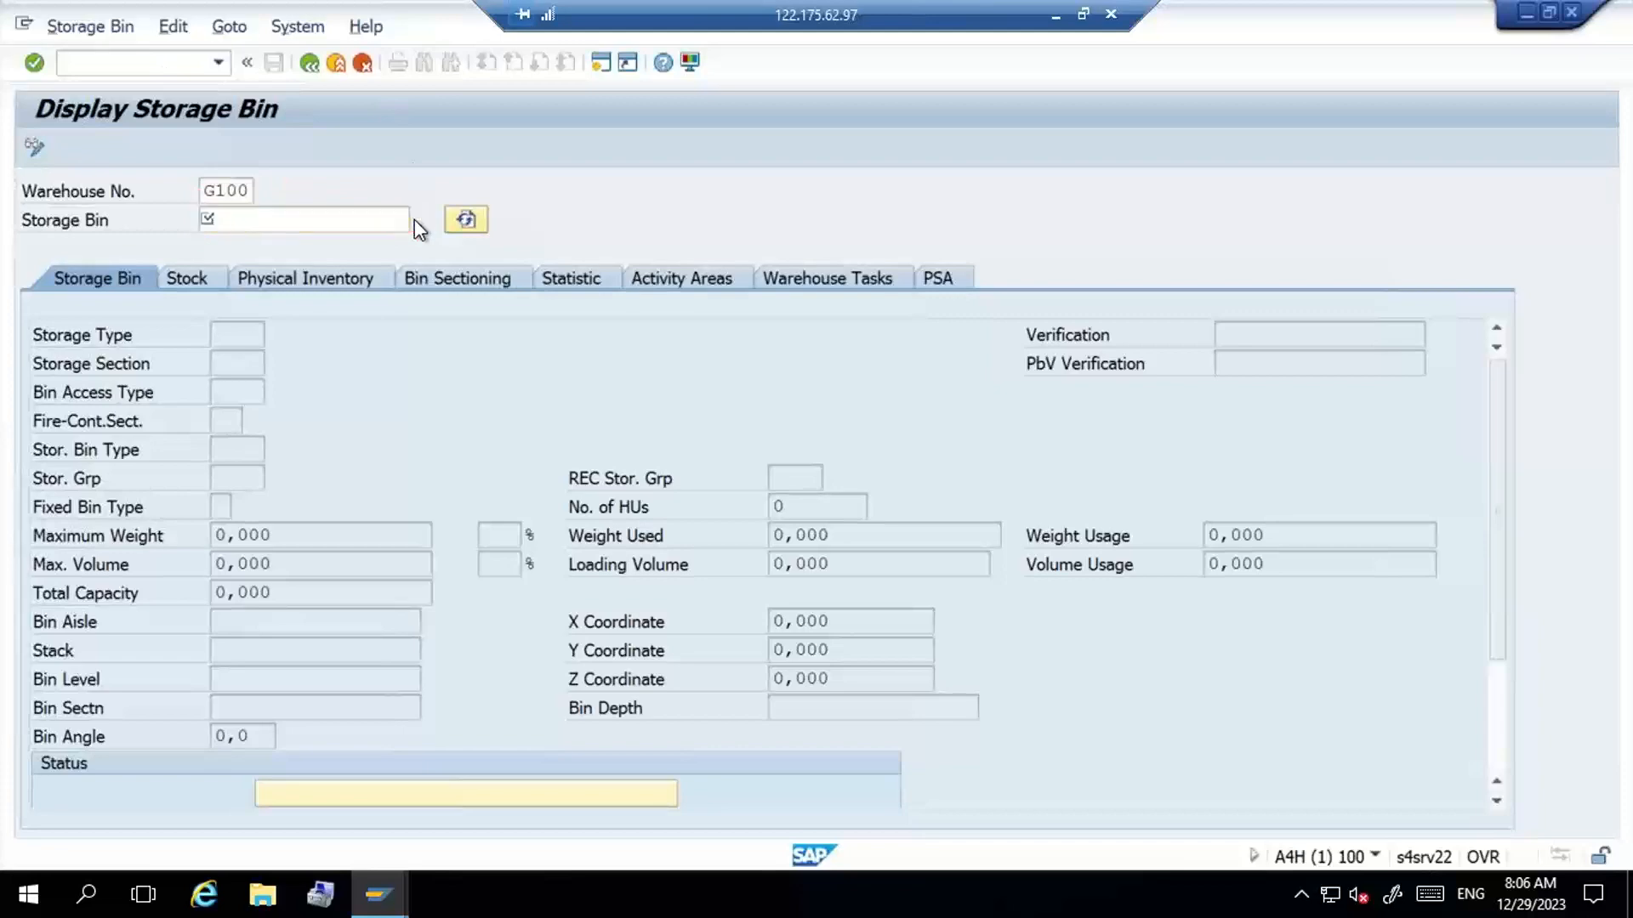
{"action": "key", "text": "Return"}
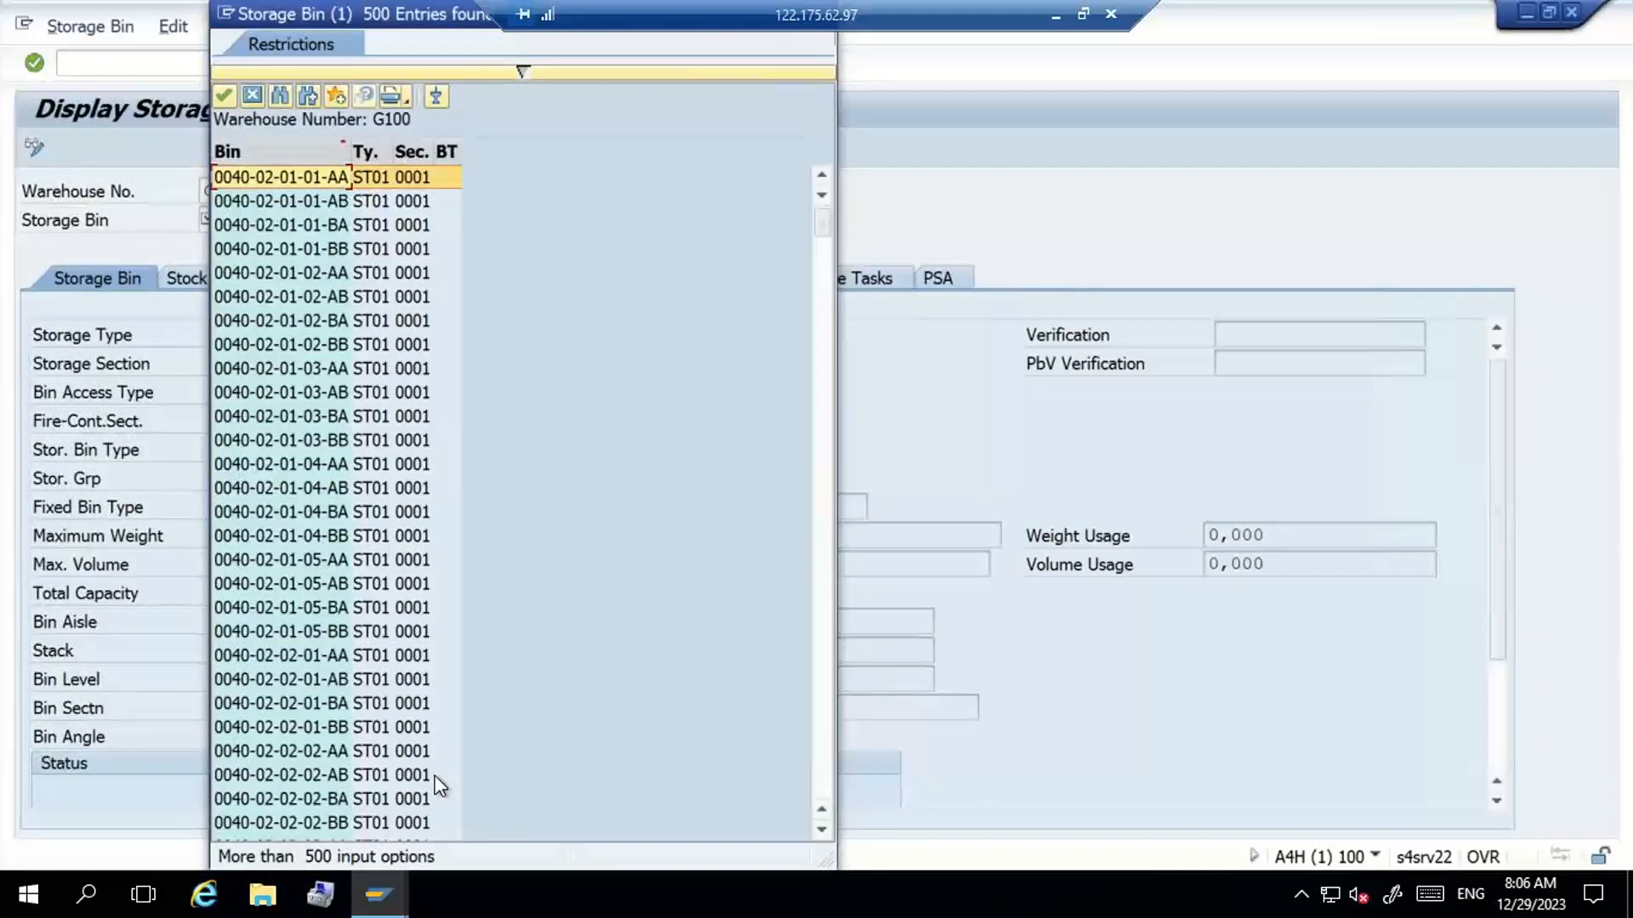
{"action": "left_click", "coordinate": [250, 94]}
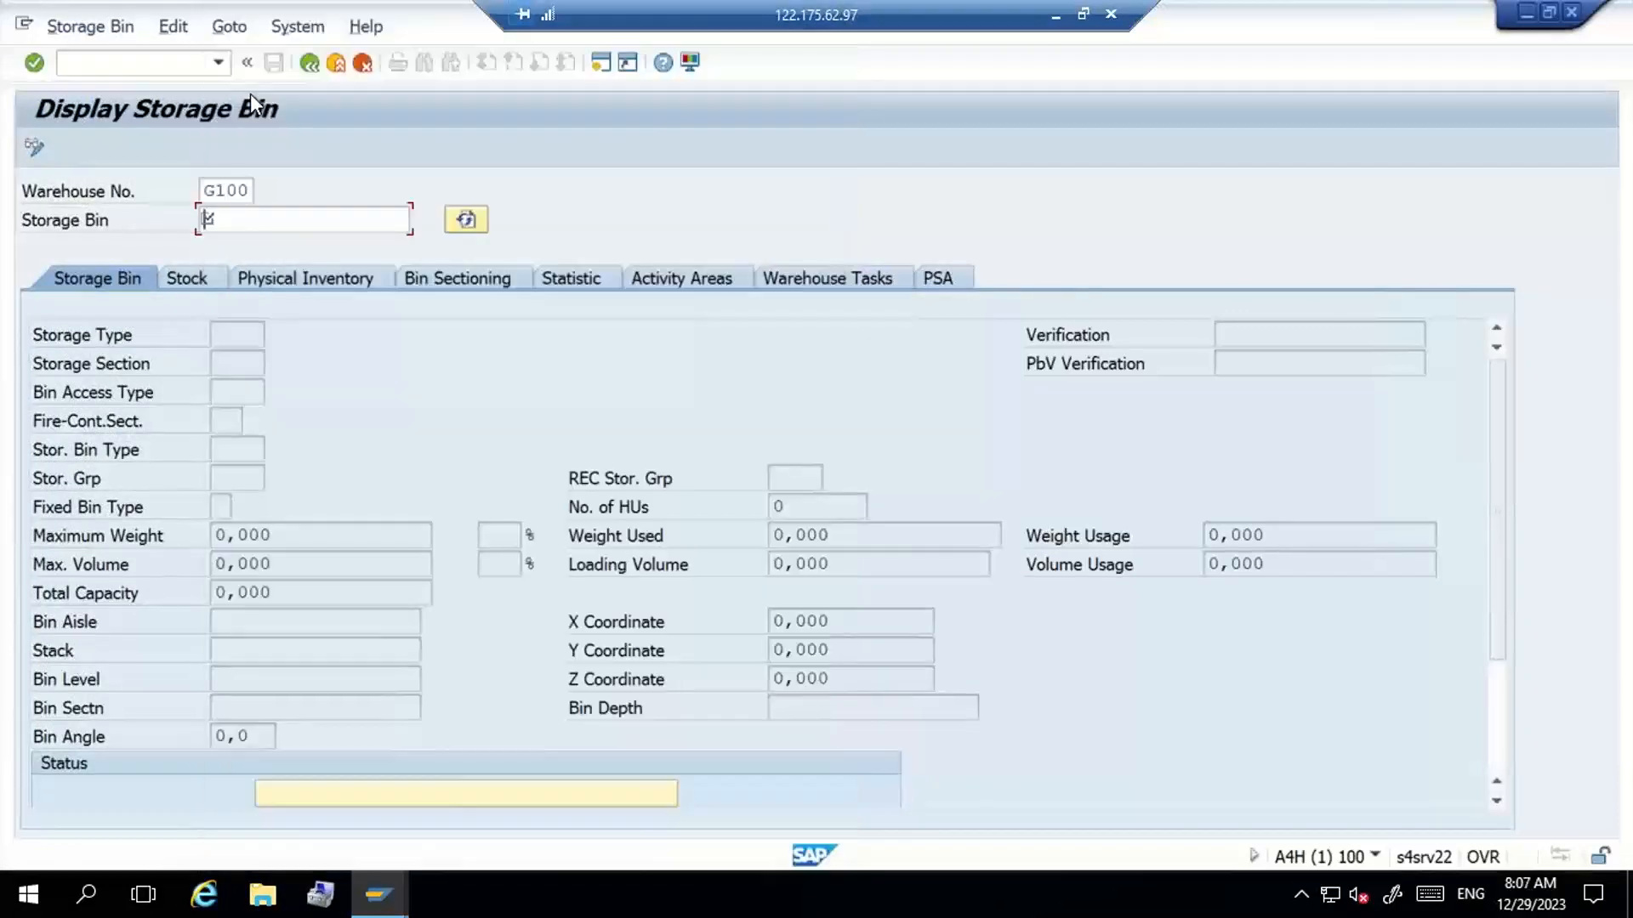
- Return to SAP Easy Access with /N and expand Logistics, SCM Extended Warehouse Management and Extended Warehouse Management
{"action": "left_click", "coordinate": [182, 64]}
{"action": "type", "text": "/n"}
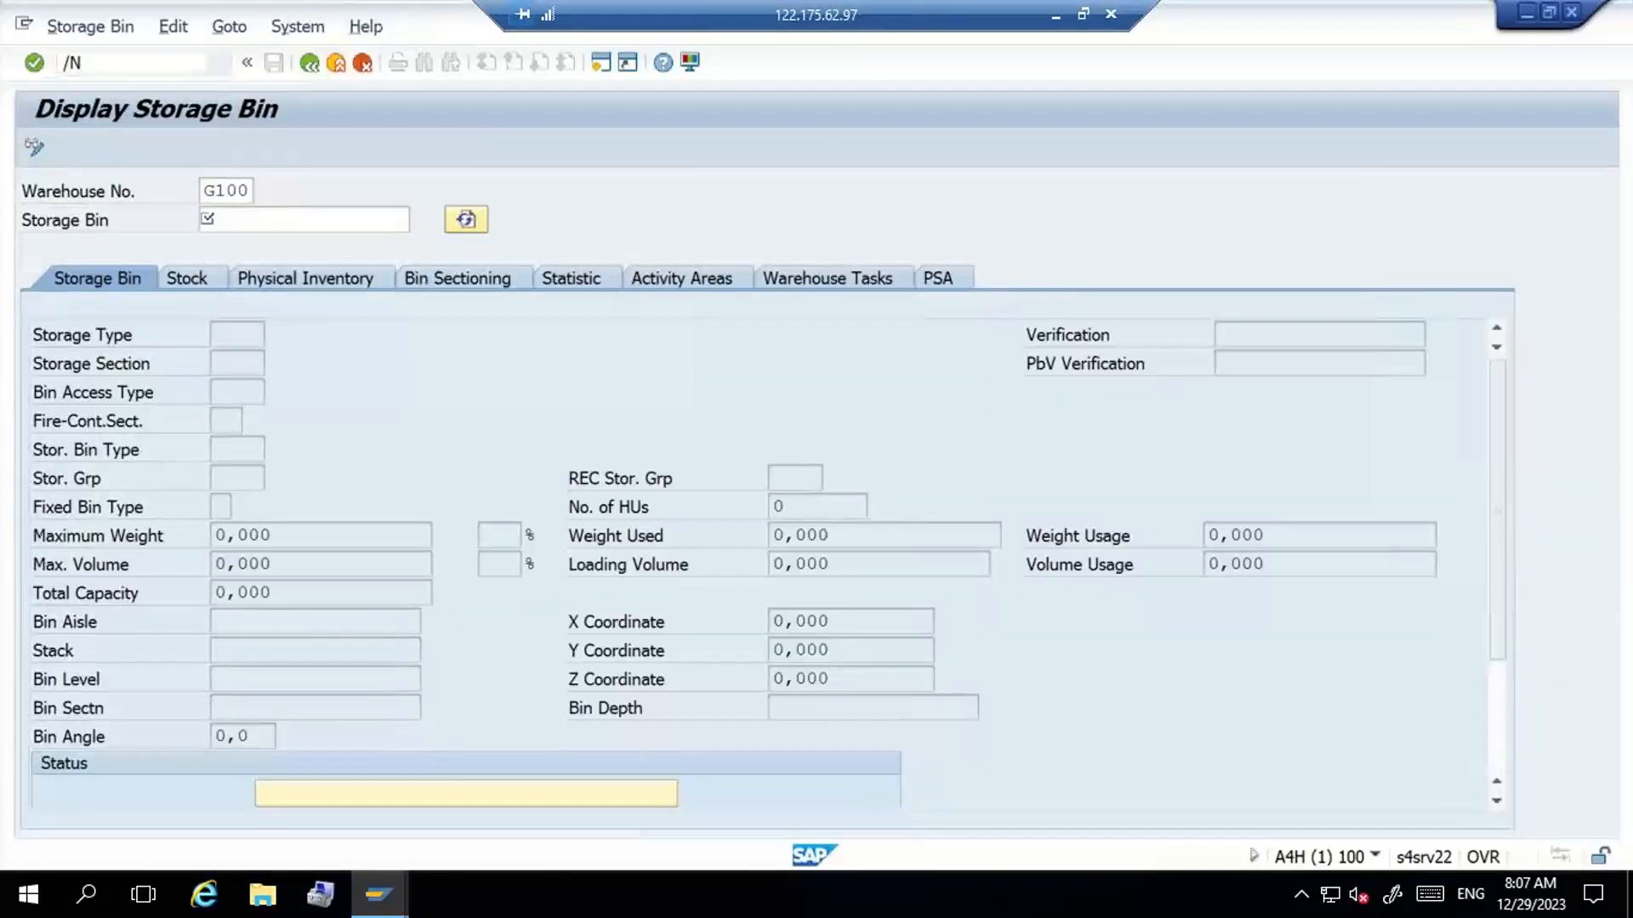
{"action": "key", "text": "Return"}
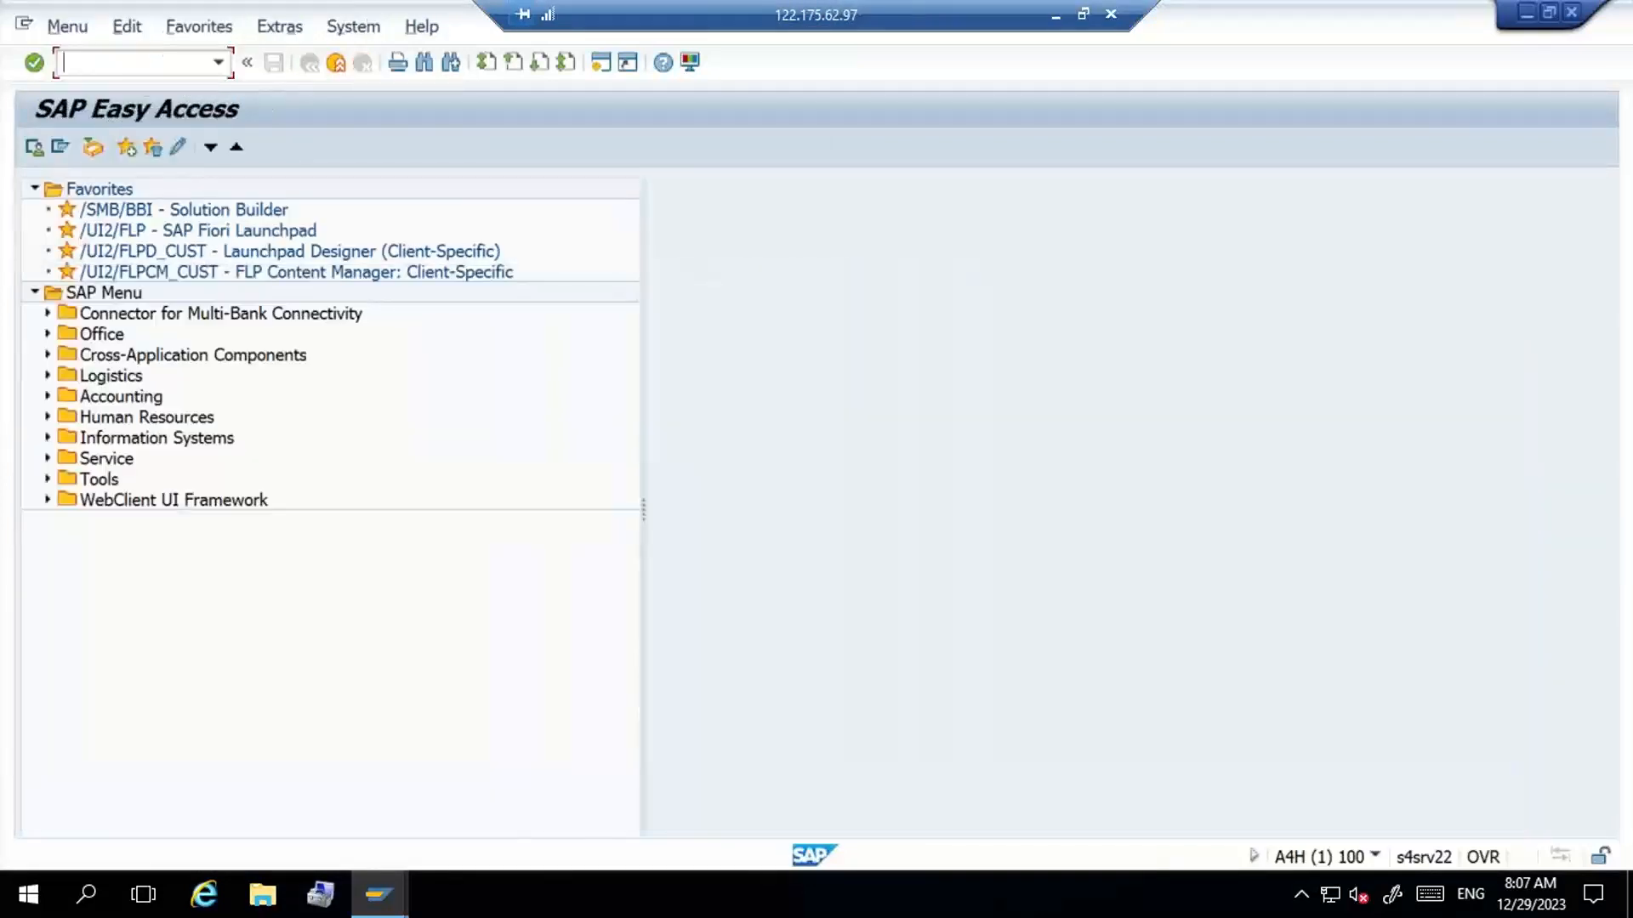
{"action": "double_click", "coordinate": [126, 379]}
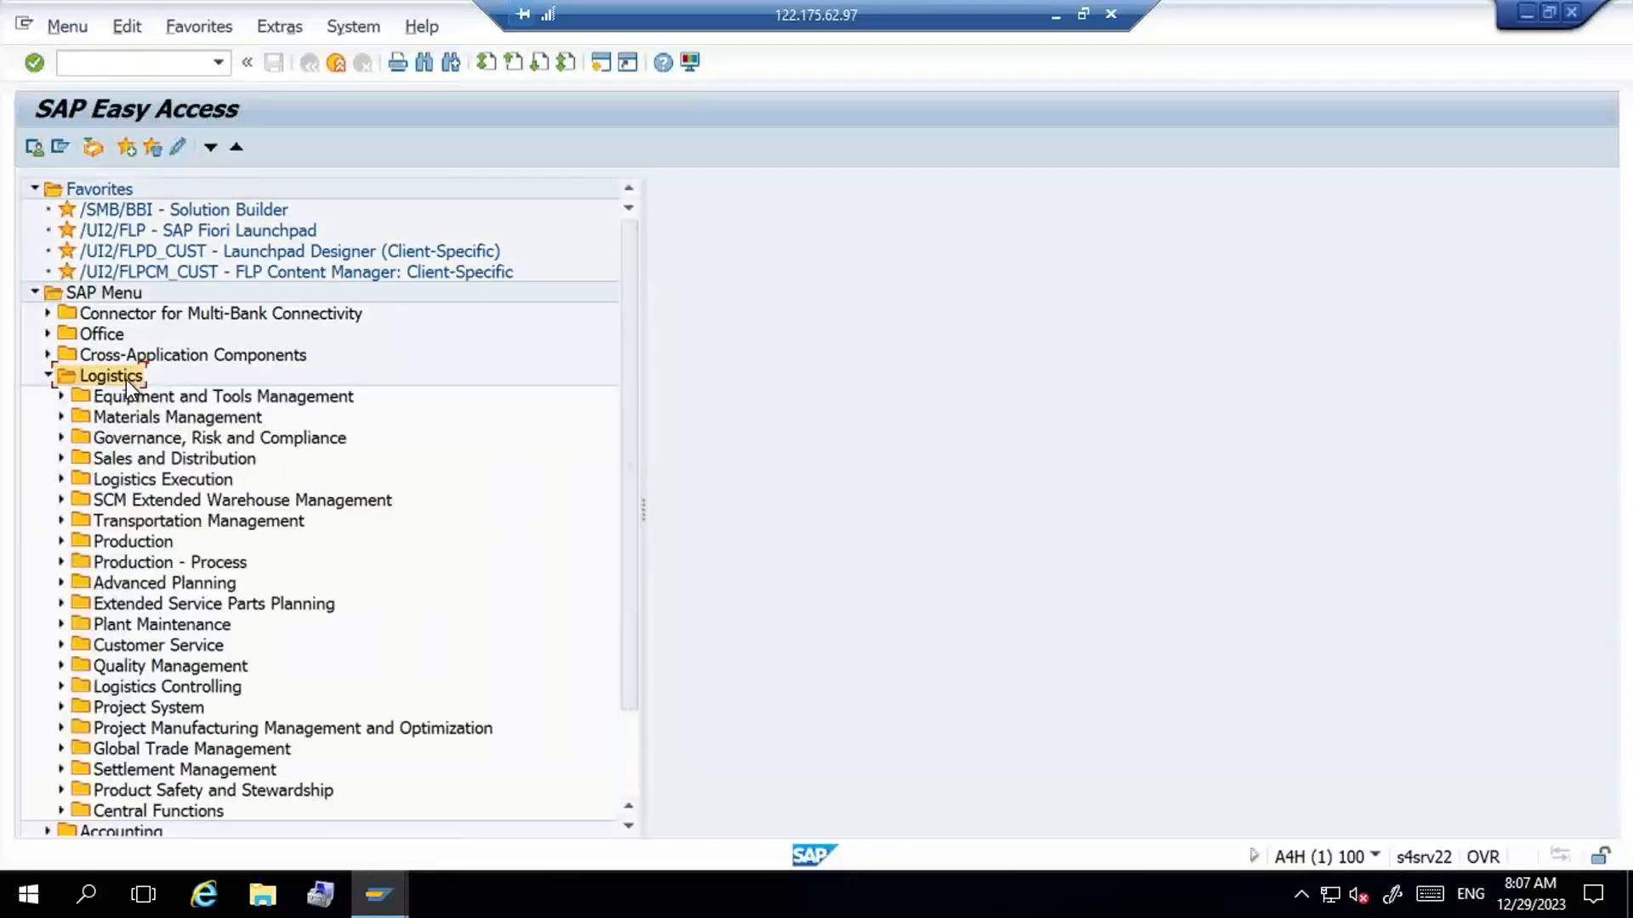
{"action": "key", "text": "Down"}
{"action": "key", "text": "Down"}
{"action": "key", "text": "Down"}
{"action": "key", "text": "Down"}
{"action": "key", "text": "Down"}
{"action": "key", "text": "Right"}
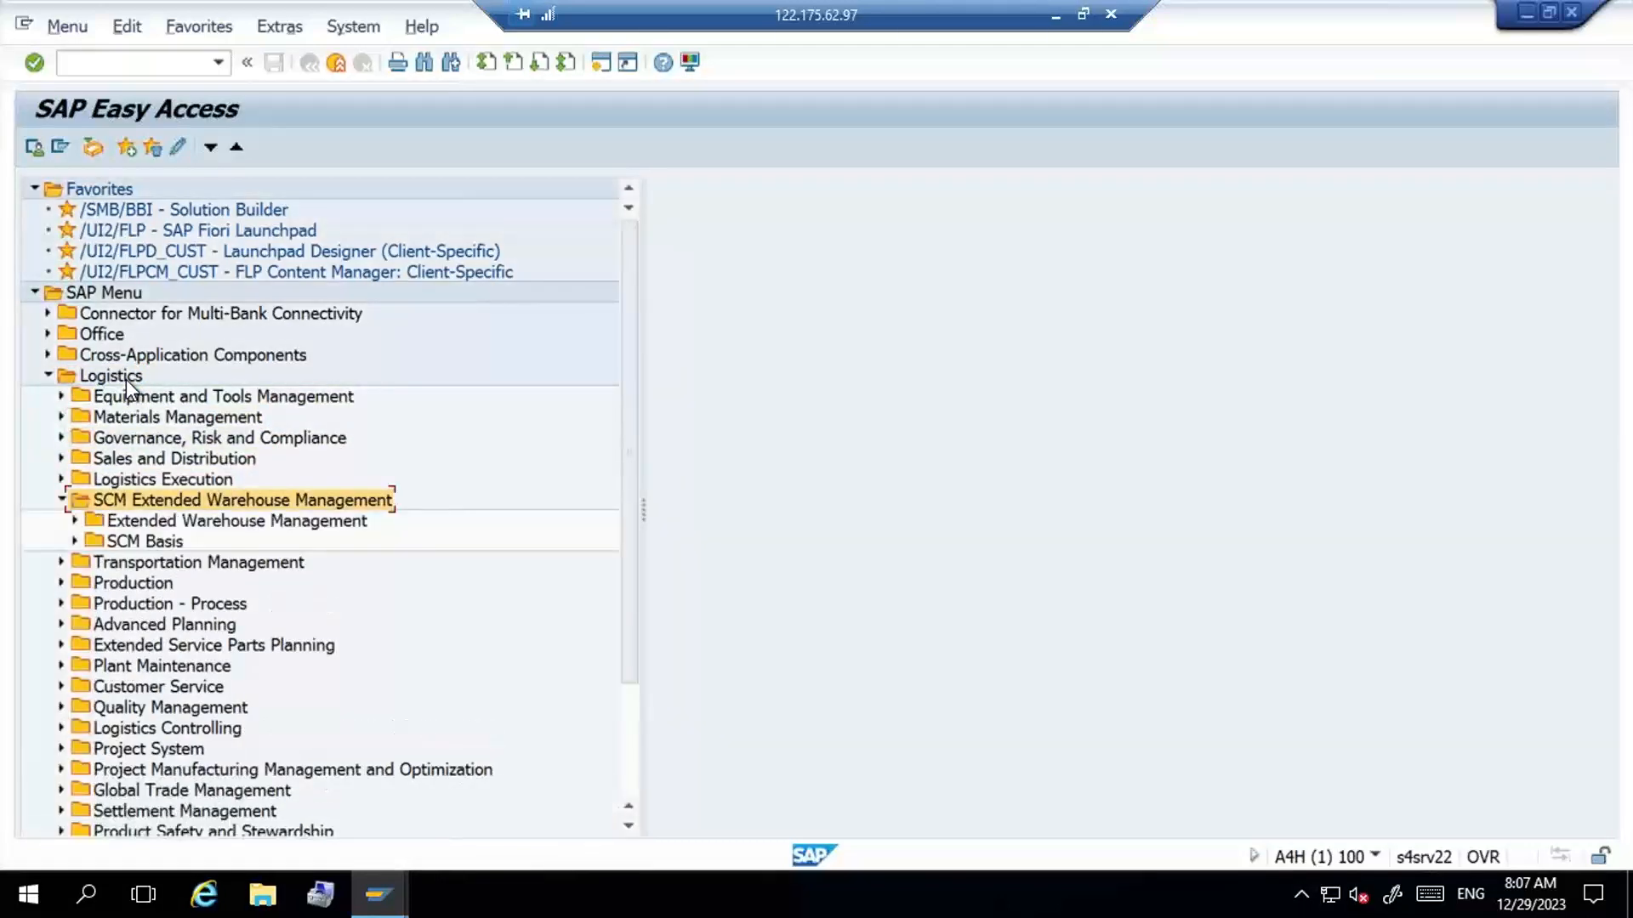
{"action": "key", "text": "Down"}
{"action": "key", "text": "Right"}
- Expand the Master Data folder and its Storage Bin subfolder under Extended Warehouse Management
{"action": "key", "text": "Down"}
{"action": "key", "text": "Down"}
{"action": "key", "text": "Down"}
{"action": "key", "text": "Down"}
{"action": "key", "text": "Down"}
{"action": "key", "text": "Down"}
{"action": "key", "text": "Down"}
{"action": "key", "text": "Down"}
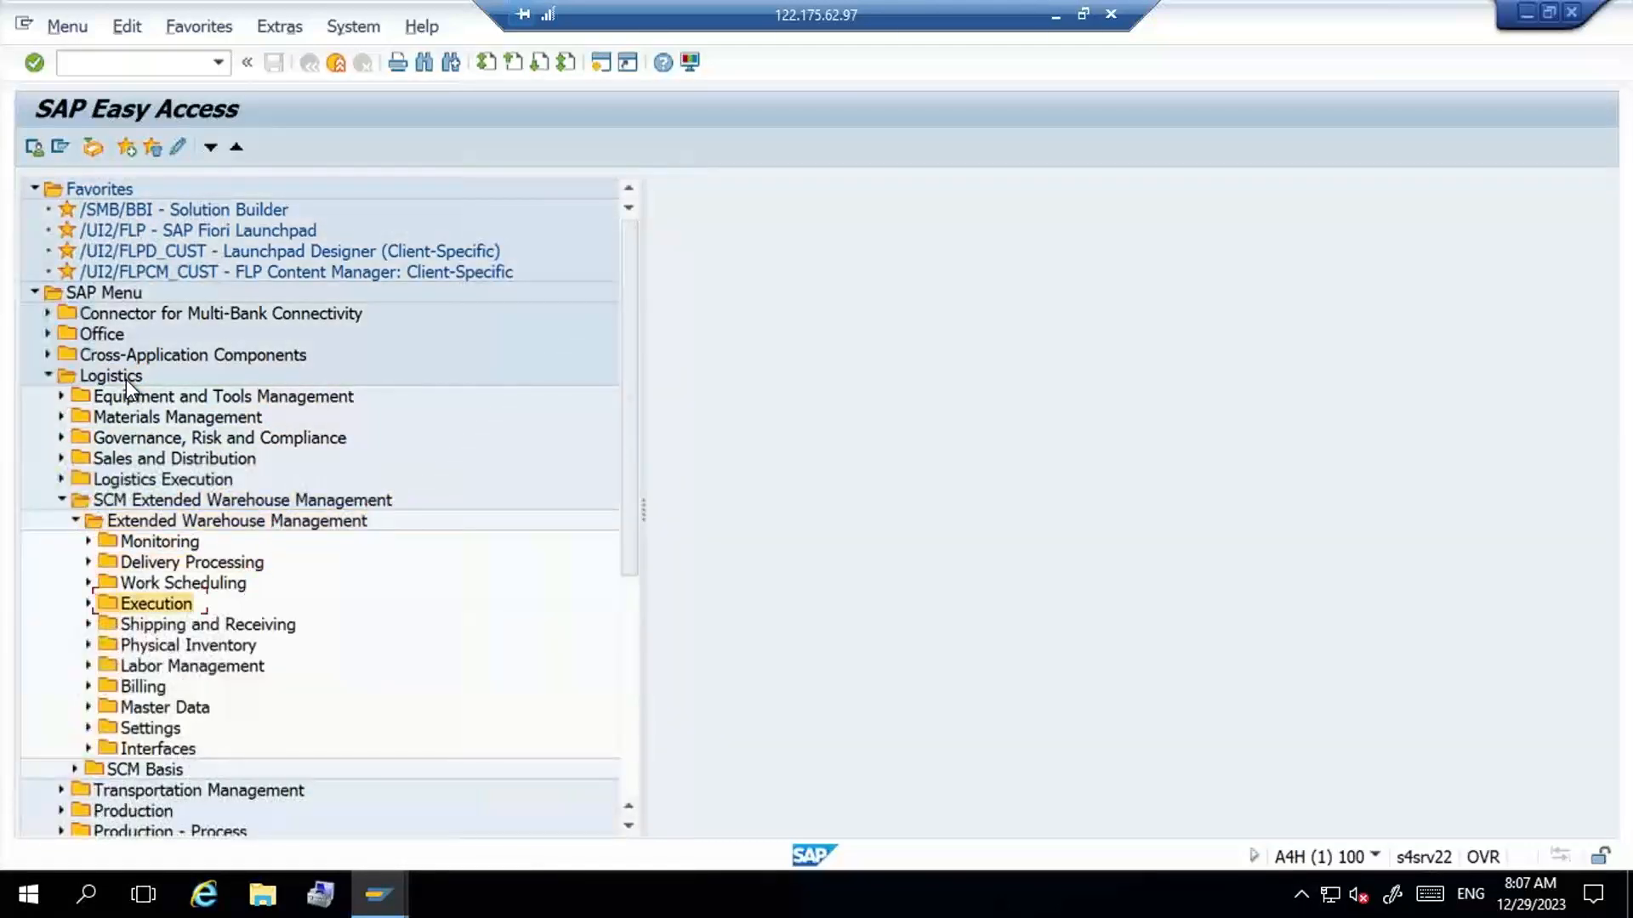
{"action": "key", "text": "Down"}
{"action": "key", "text": "Right"}
{"action": "key", "text": "Down"}
{"action": "key", "text": "Down"}
{"action": "key", "text": "Down"}
{"action": "key", "text": "Down"}
{"action": "key", "text": "Down"}
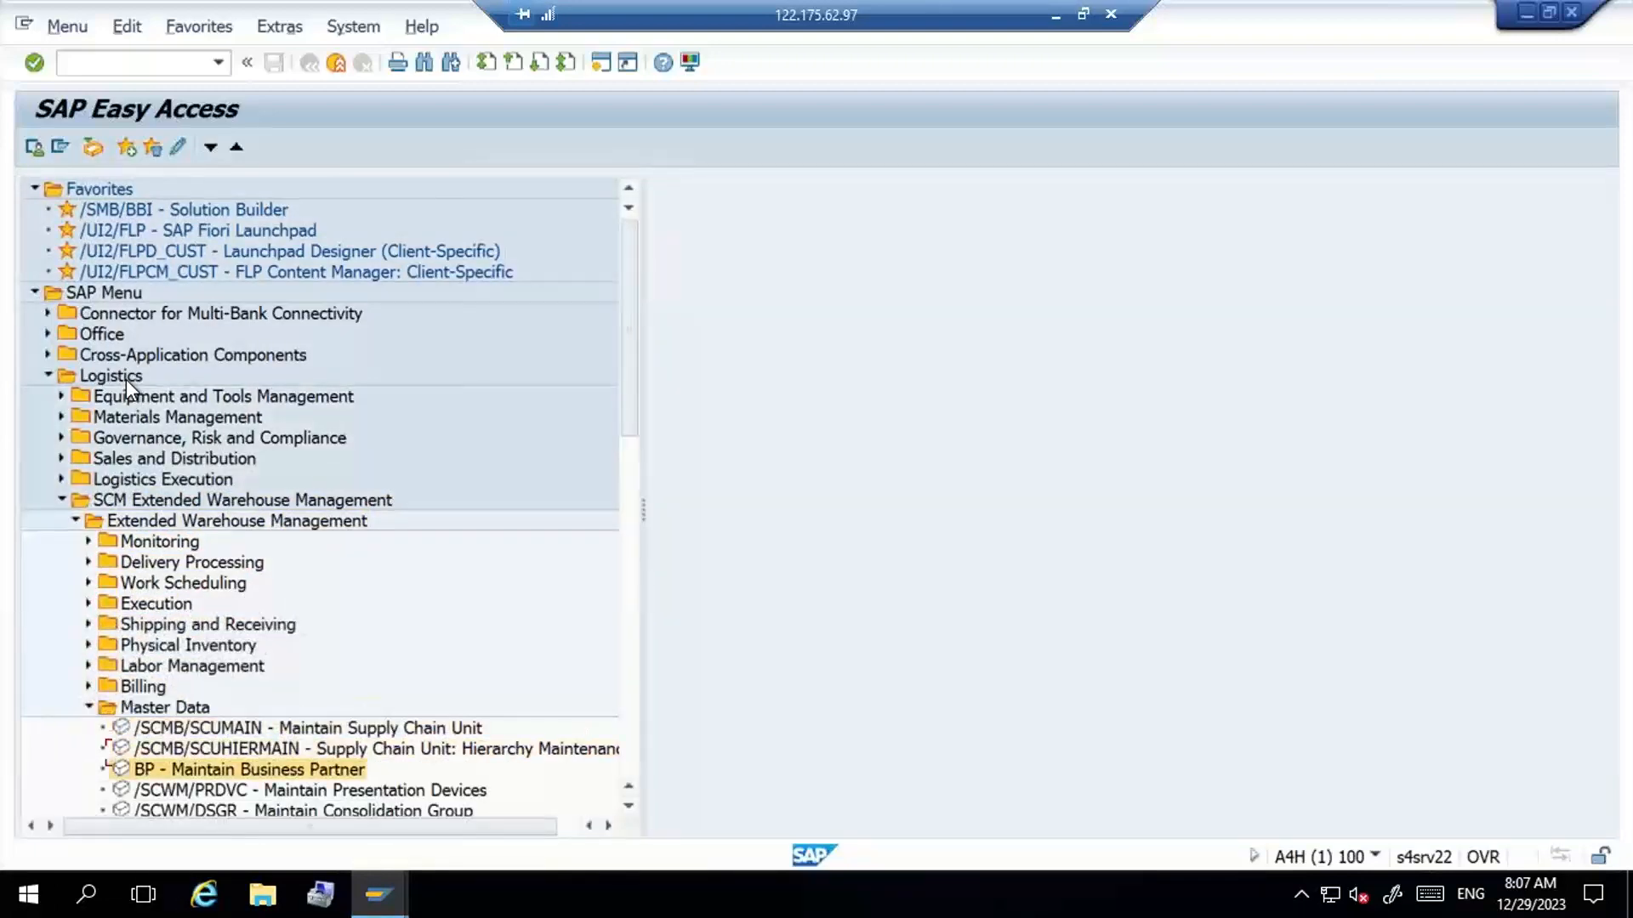
{"action": "key", "text": "Down"}
{"action": "key", "text": "Down"}
{"action": "key", "text": "Down"}
{"action": "key", "text": "Down"}
{"action": "key", "text": "Down"}
{"action": "key", "text": "Down"}
{"action": "key", "text": "Down"}
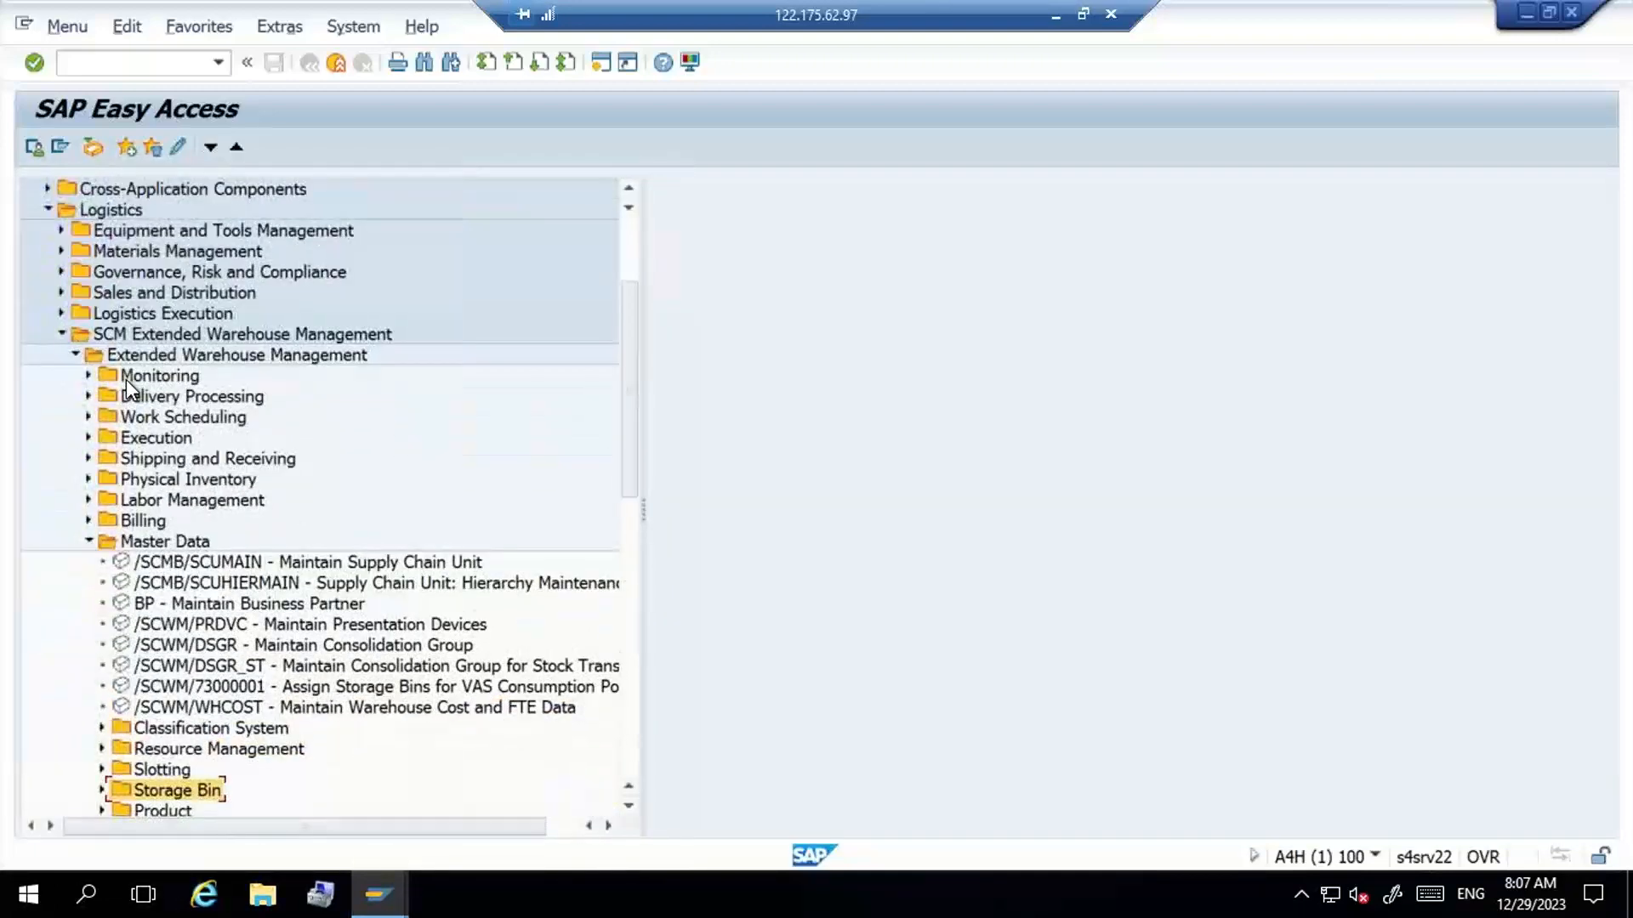
{"action": "key", "text": "Right"}
- Start the Mass Edit Storage Bins transaction (/SCWM/LS11) from the Storage Bin folder under Master Data
{"action": "key", "text": "Down"}
{"action": "key", "text": "Down"}
{"action": "key", "text": "Down"}
{"action": "key", "text": "Down"}
{"action": "key", "text": "Down"}
{"action": "key", "text": "Down"}
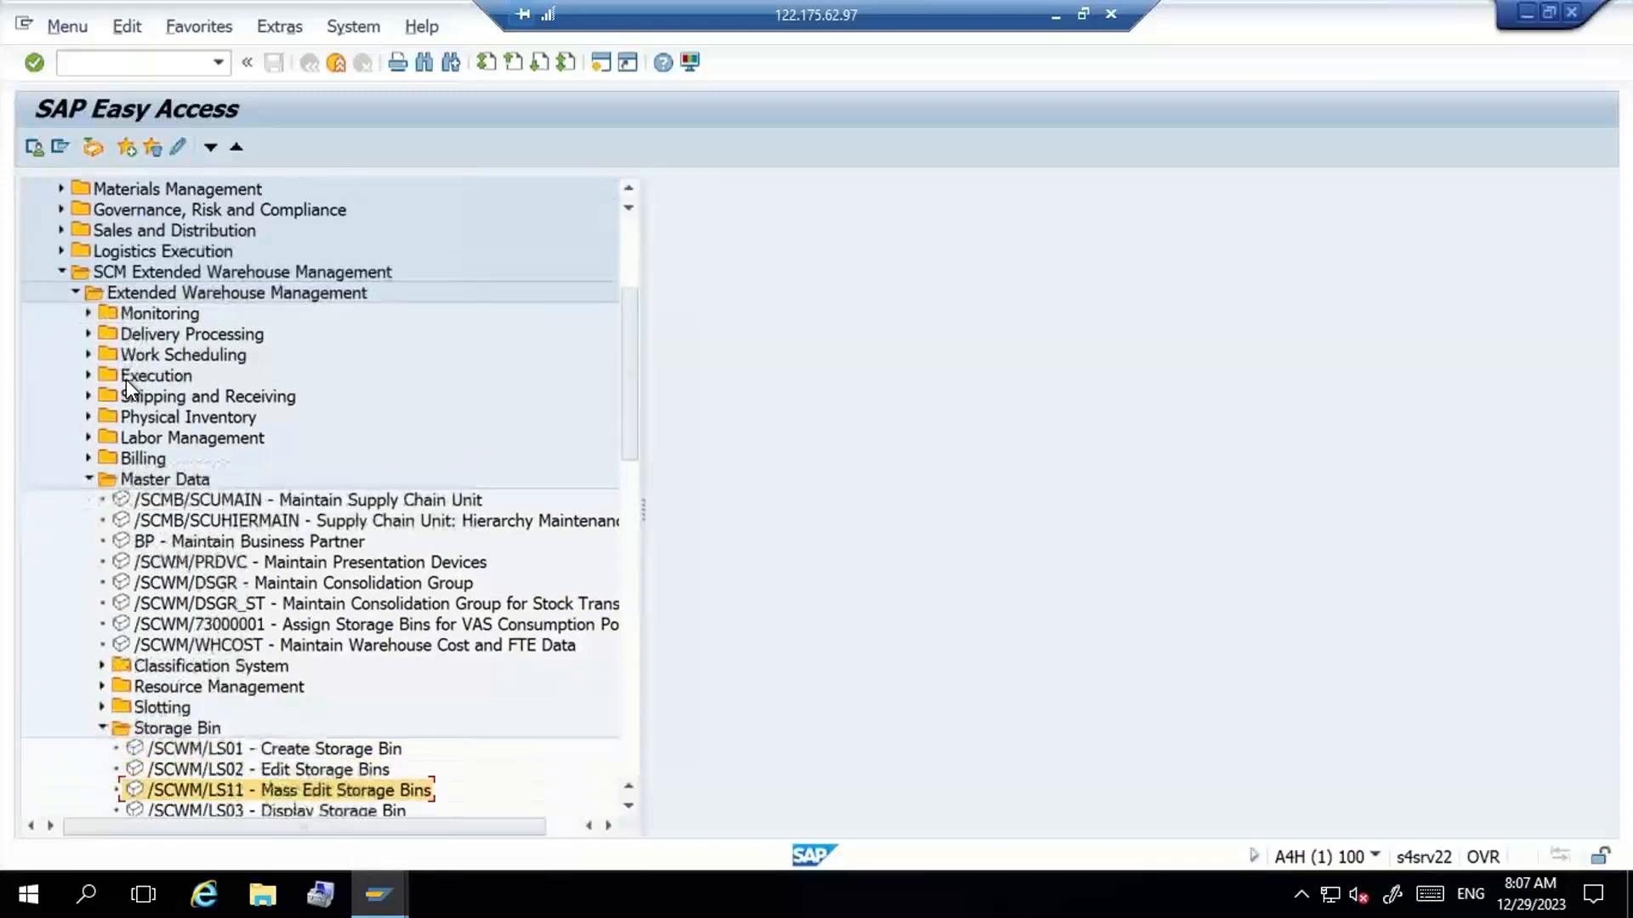
{"action": "key", "text": "Down"}
{"action": "key", "text": "Down"}
{"action": "key", "text": "Down"}
{"action": "key", "text": "Up"}
{"action": "key", "text": "Up"}
{"action": "key", "text": "Up"}
{"action": "key", "text": "Up"}
{"action": "key", "text": "Up"}
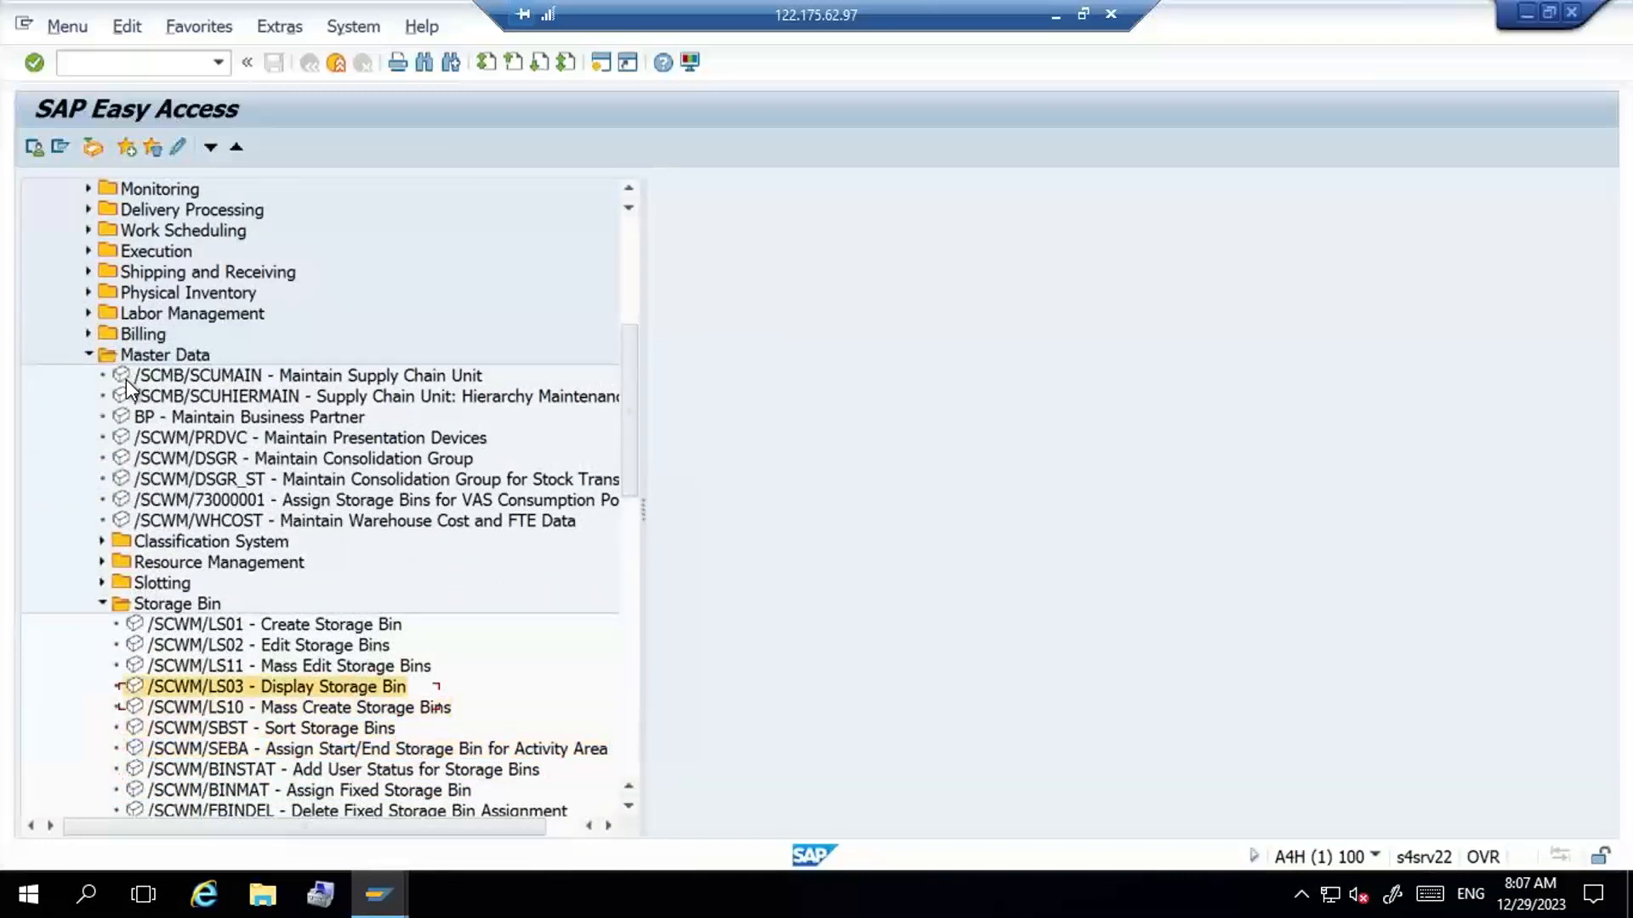
{"action": "key", "text": "Down"}
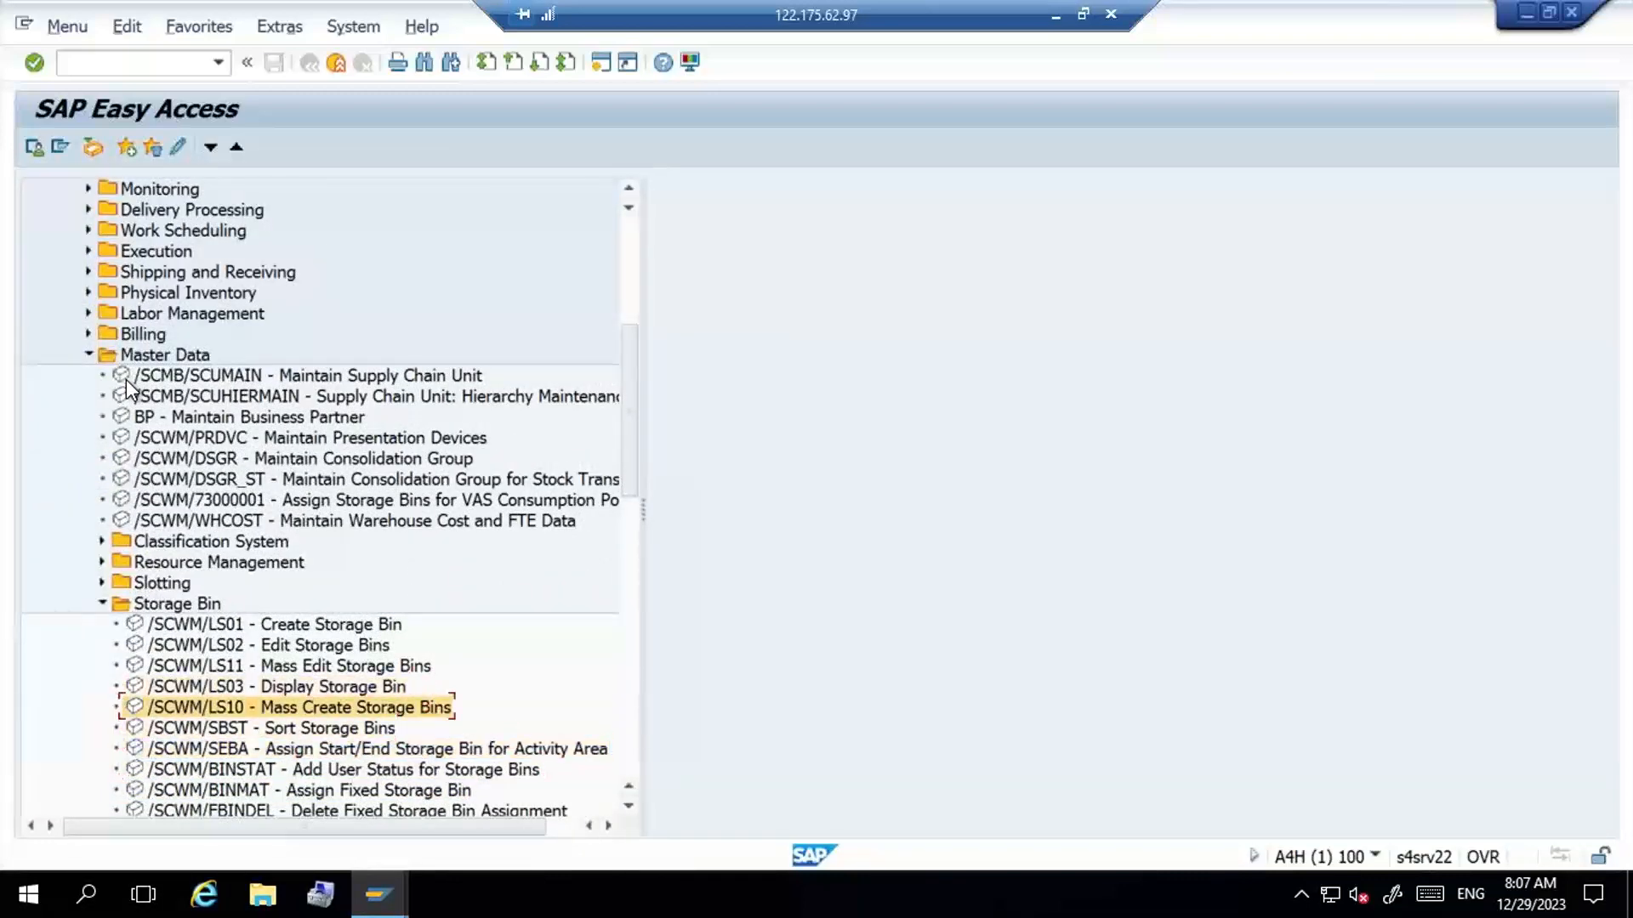
{"action": "key", "text": "Down"}
{"action": "key", "text": "Up"}
{"action": "key", "text": "Up"}
{"action": "key", "text": "Up"}
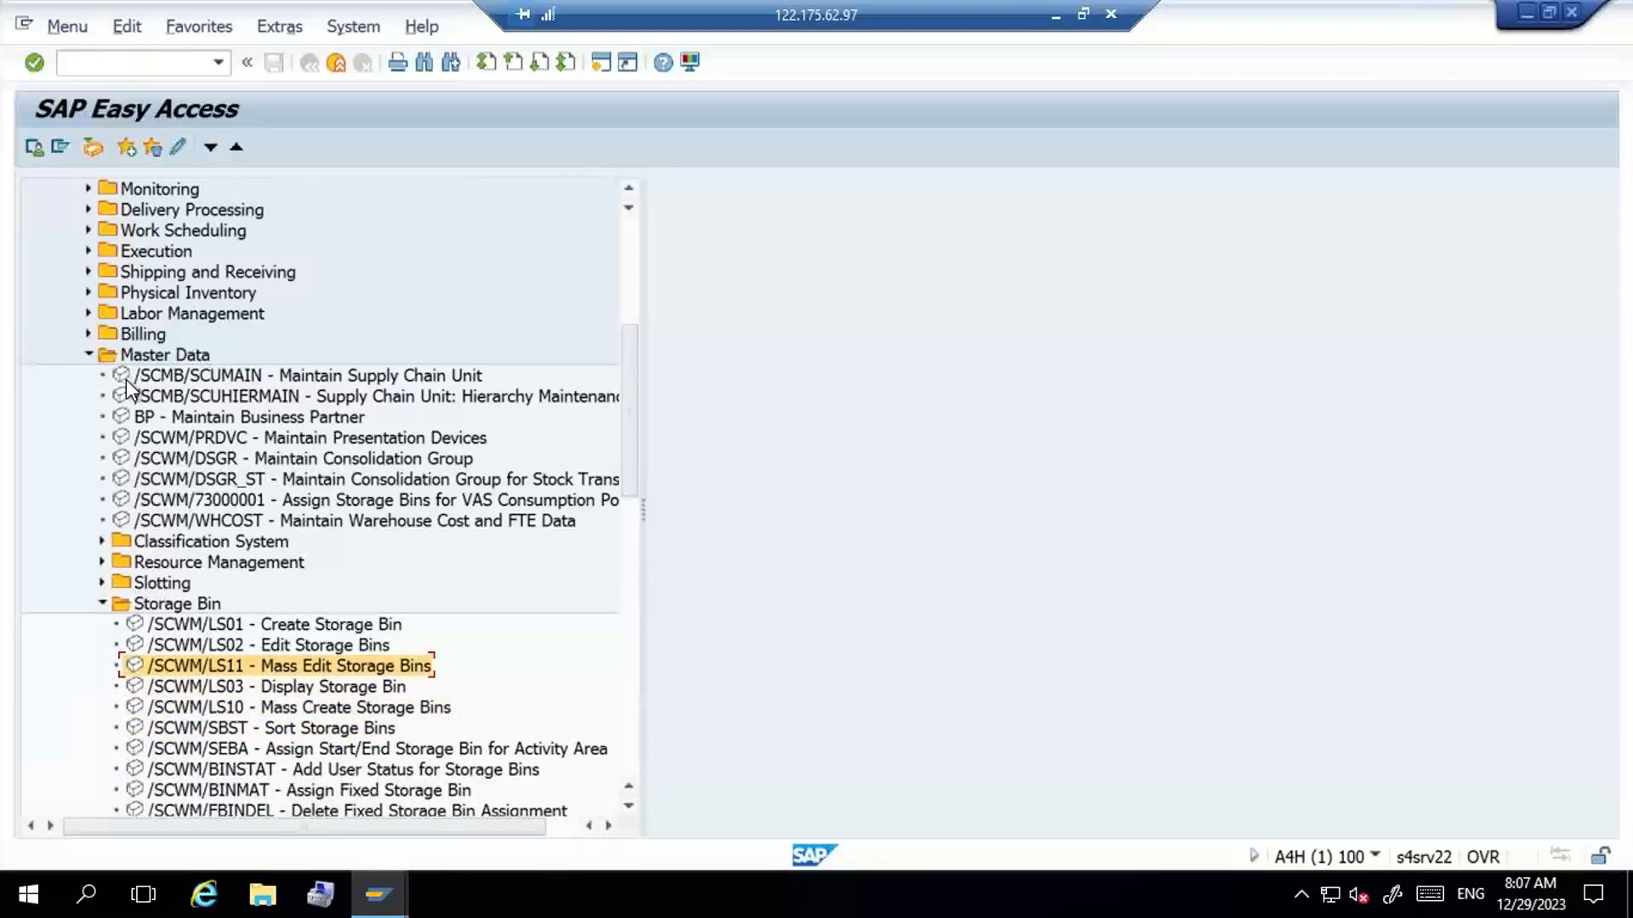
{"action": "key", "text": "Return"}
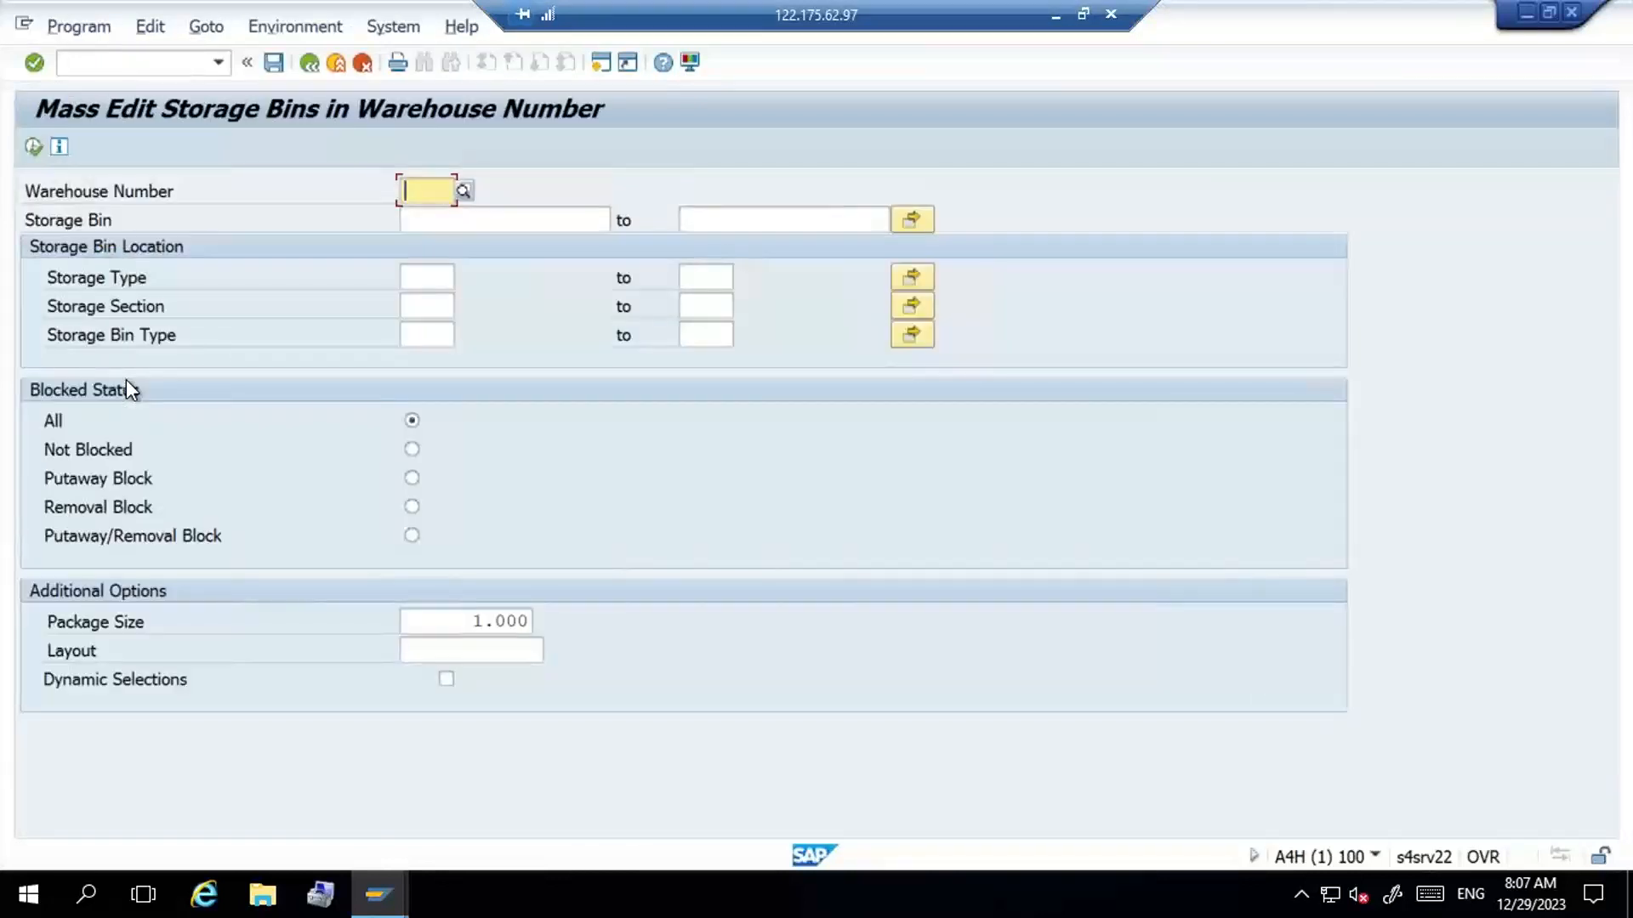
- List the storage bins of warehouse G100 for storage type ST01
{"action": "type", "text": "G100"}
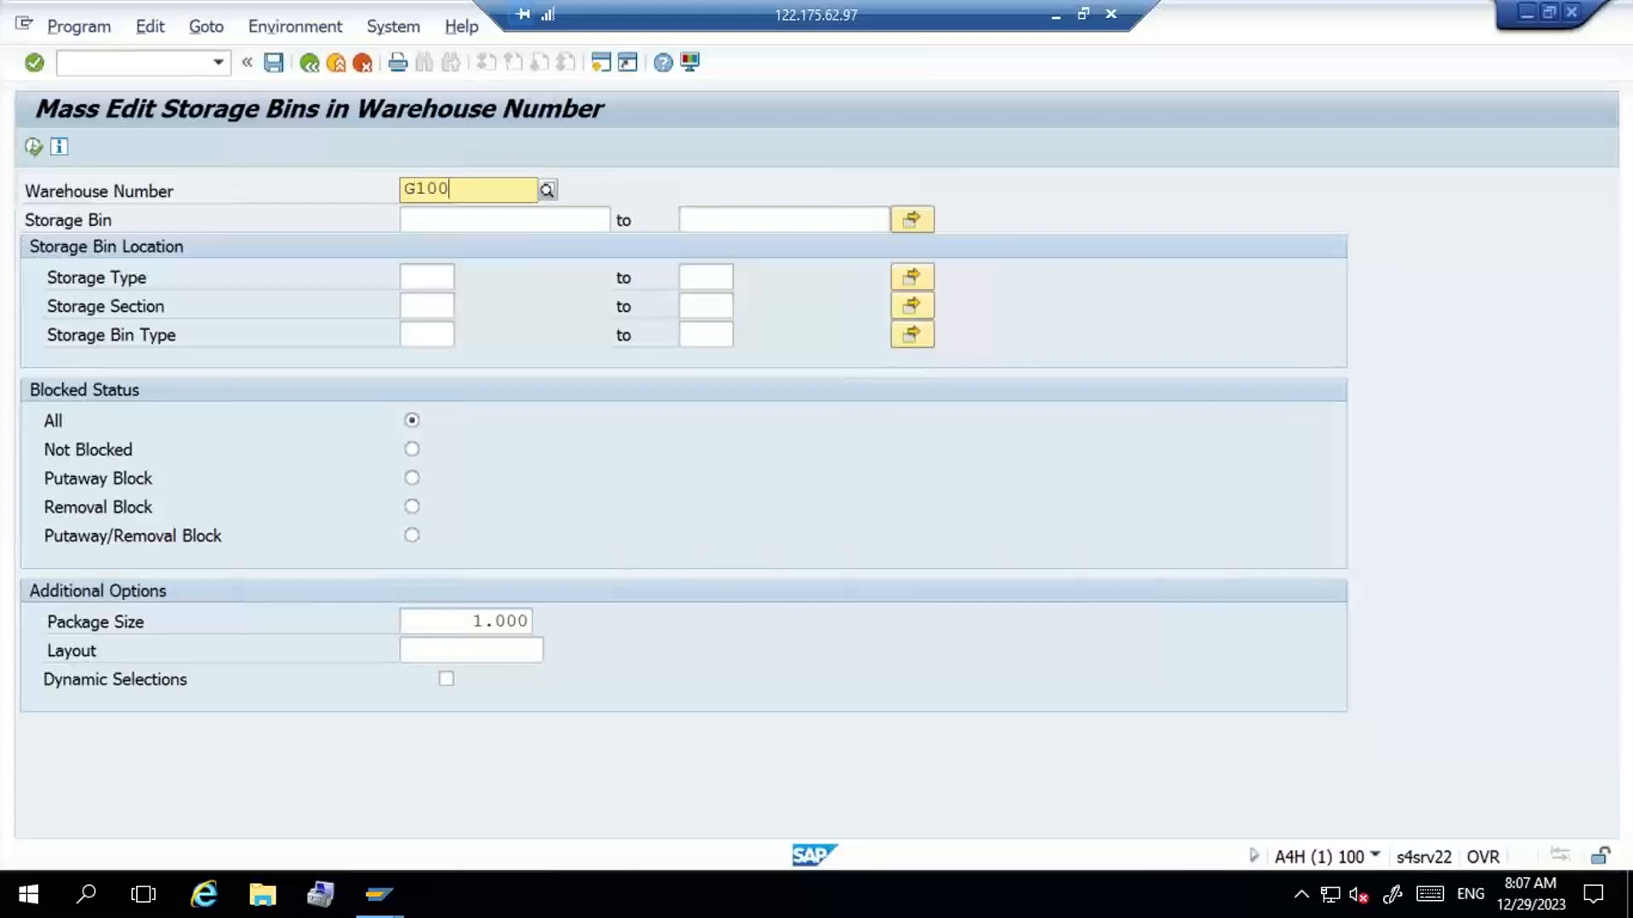
{"action": "key", "text": "Return"}
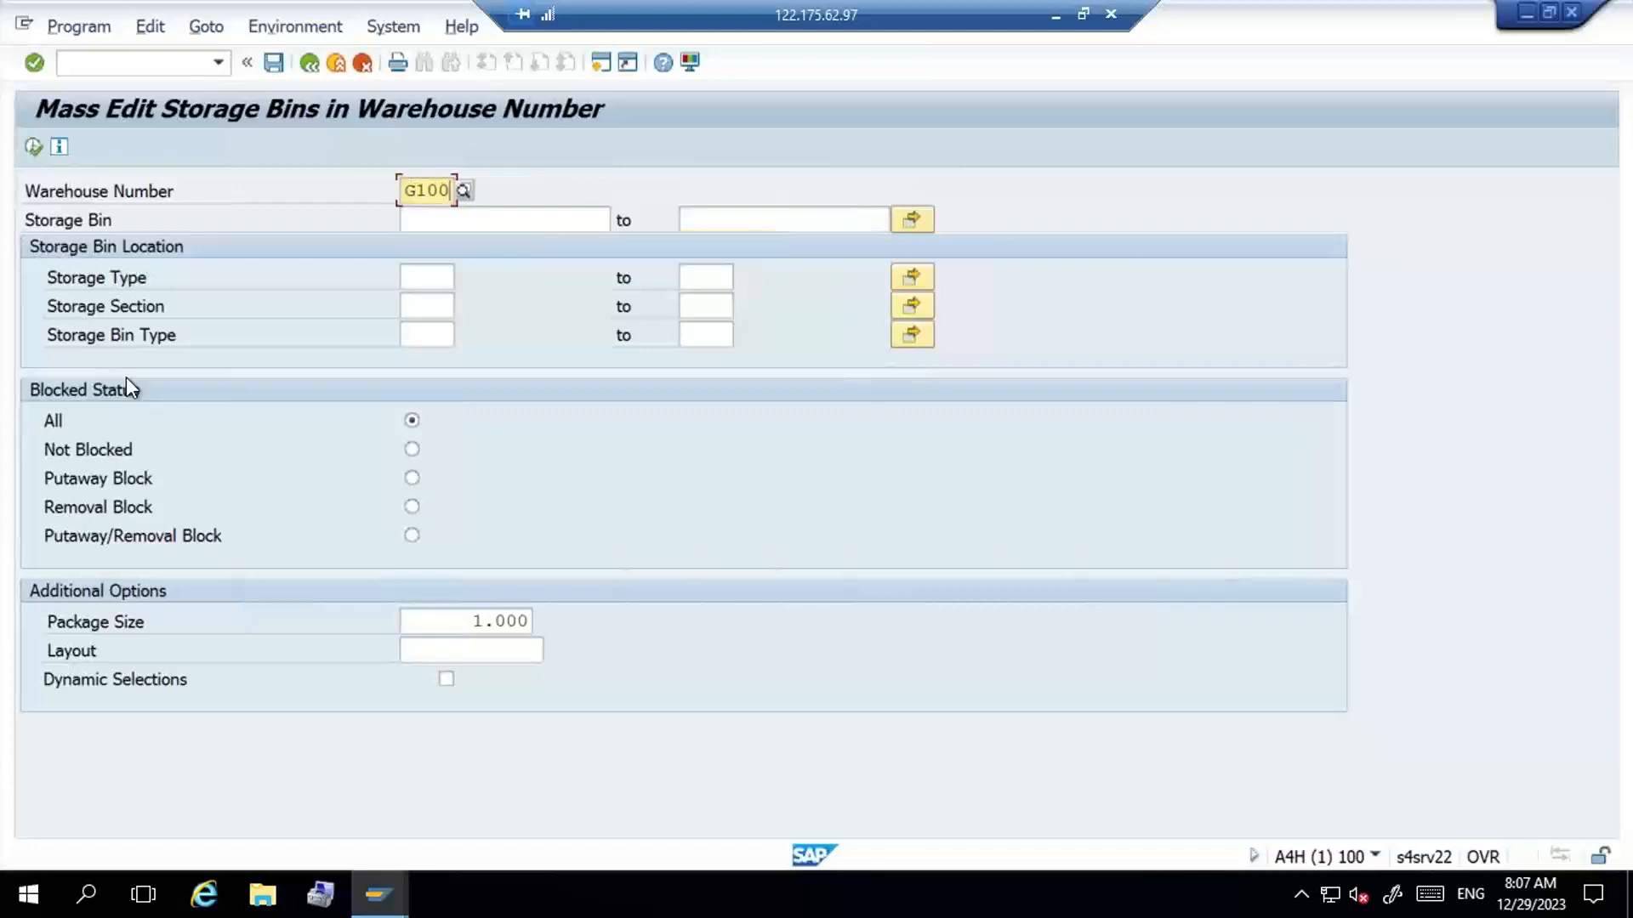
{"action": "left_click", "coordinate": [436, 277]}
{"action": "type", "text": "ST01"}
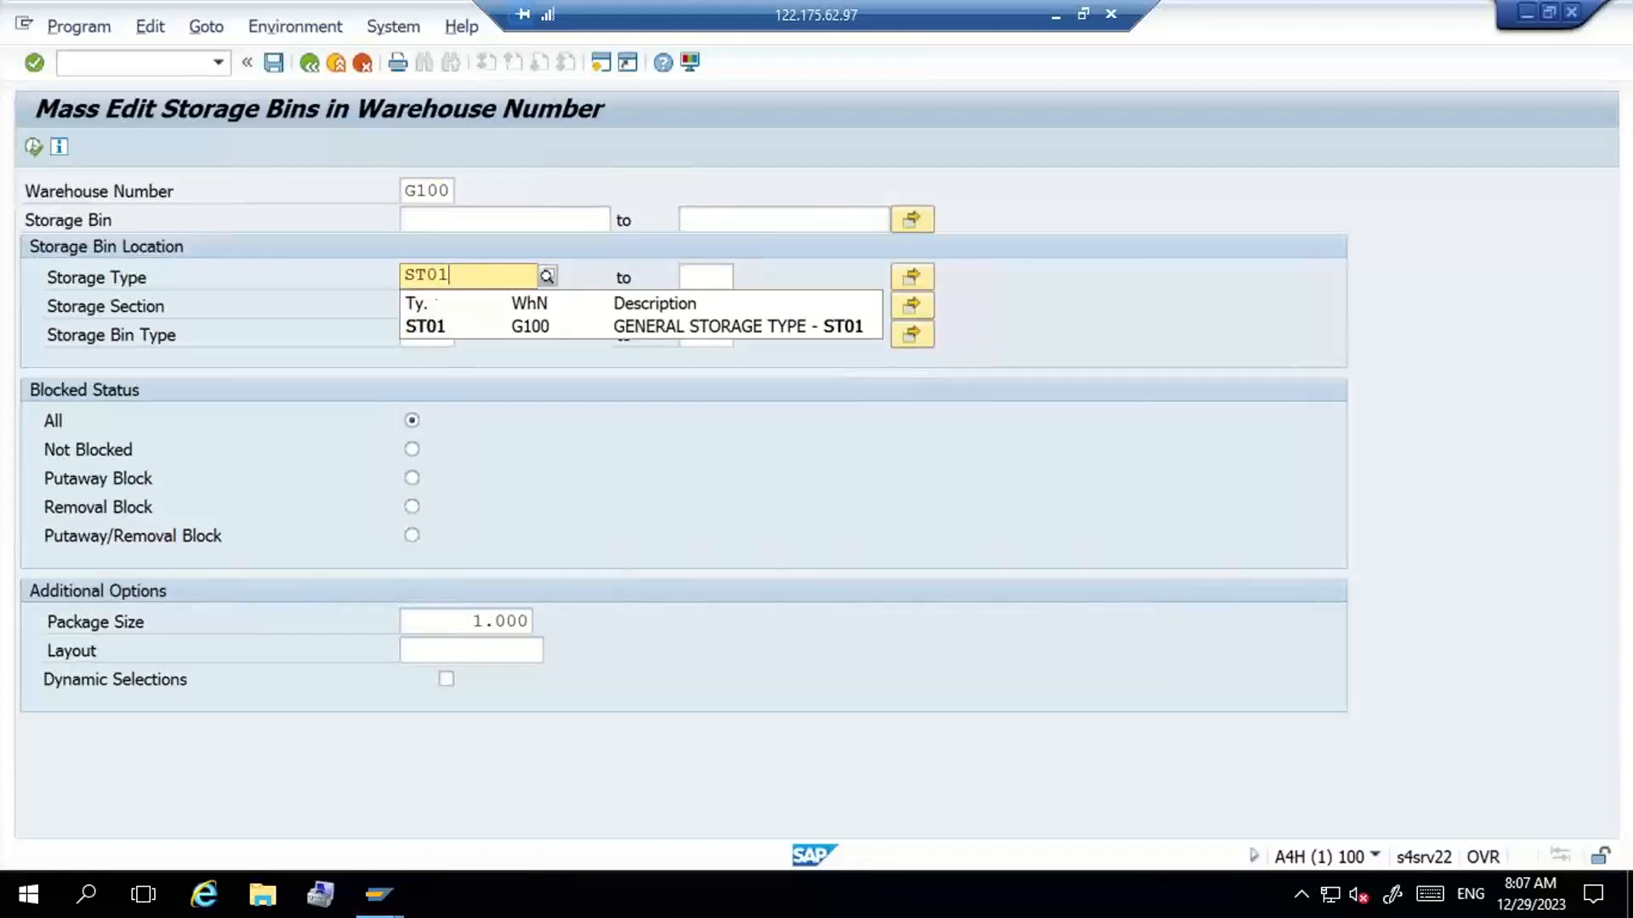
{"action": "left_click", "coordinate": [430, 328]}
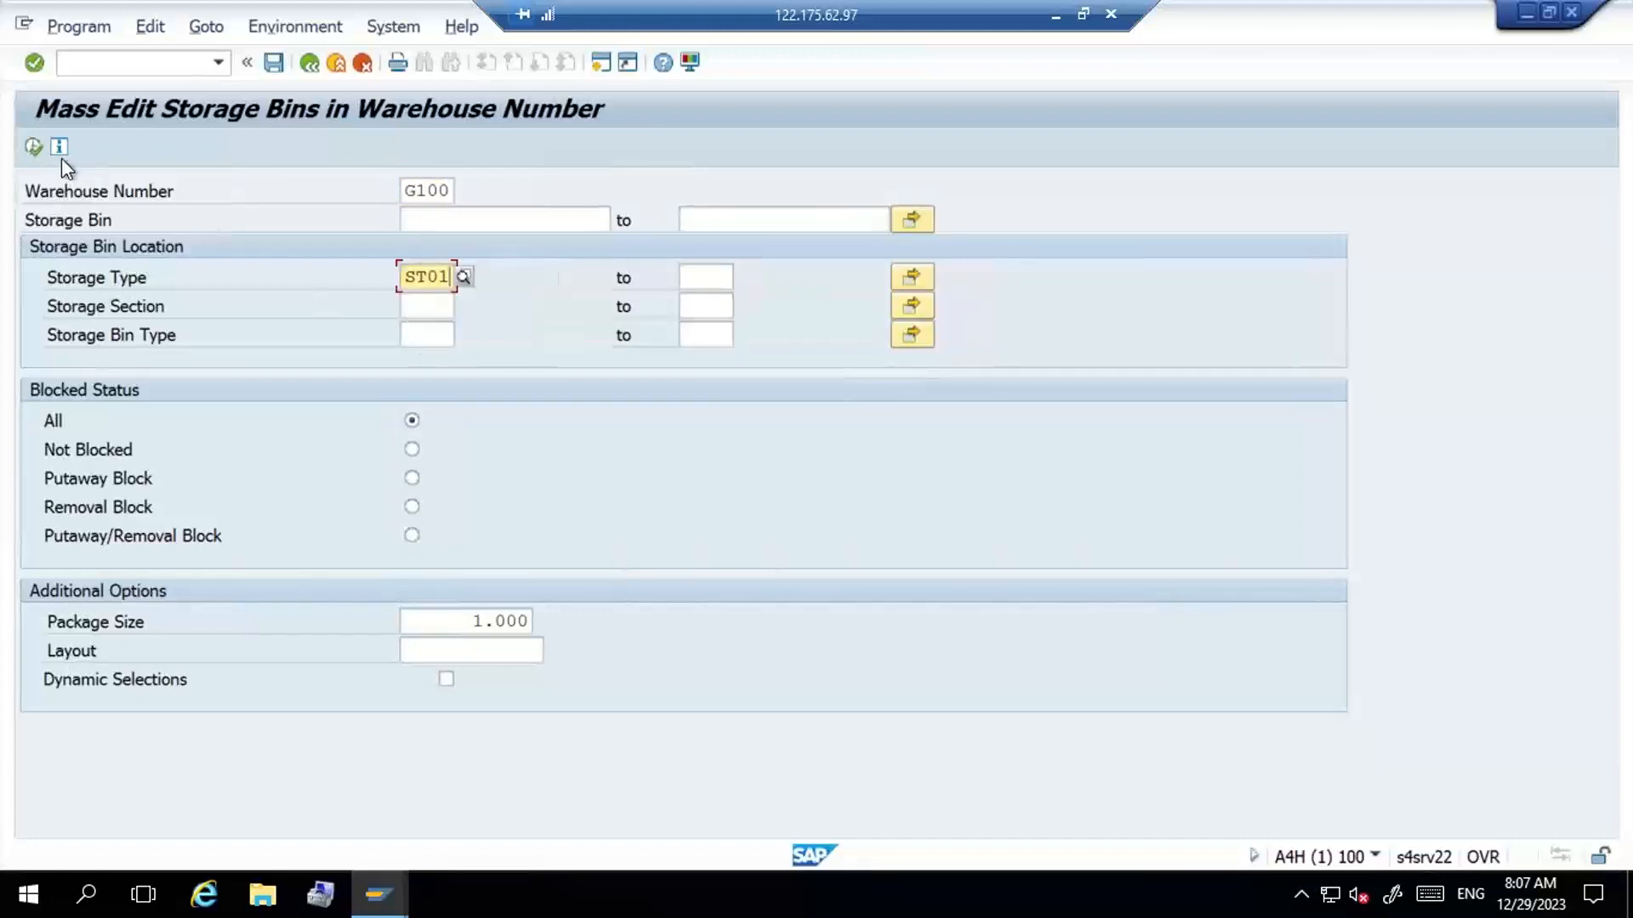
{"action": "left_click", "coordinate": [32, 148]}
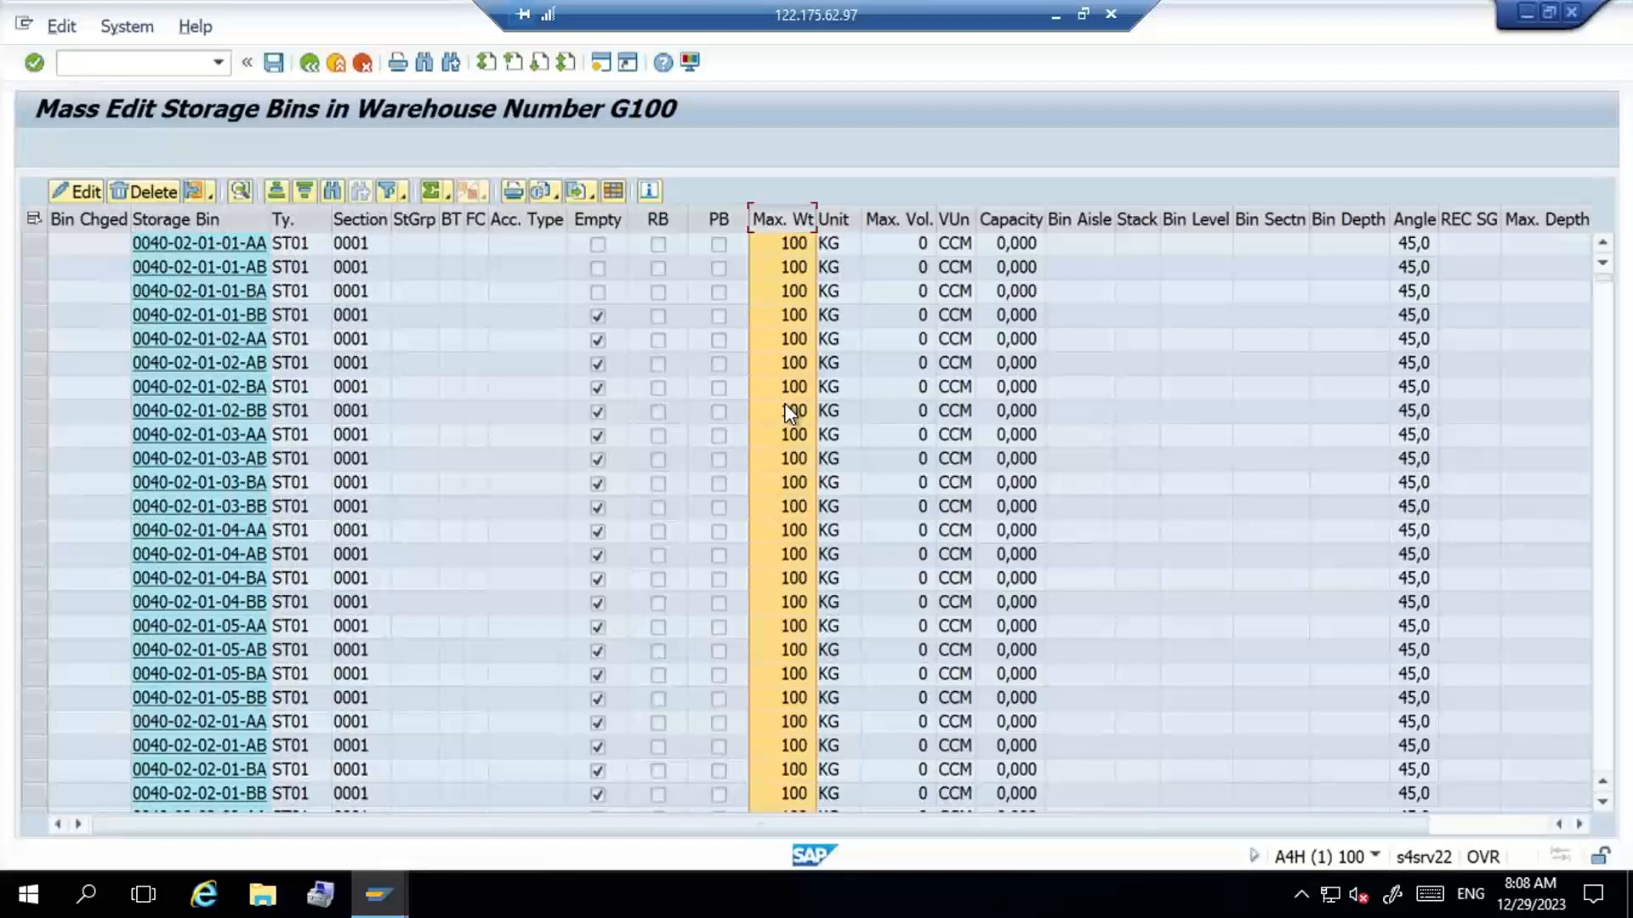
- Start the Create Storage Bin transaction with the command /N/SCWM/LS01
{"action": "left_click", "coordinate": [128, 66]}
{"action": "type", "text": "/N/SCWM/LS1"}
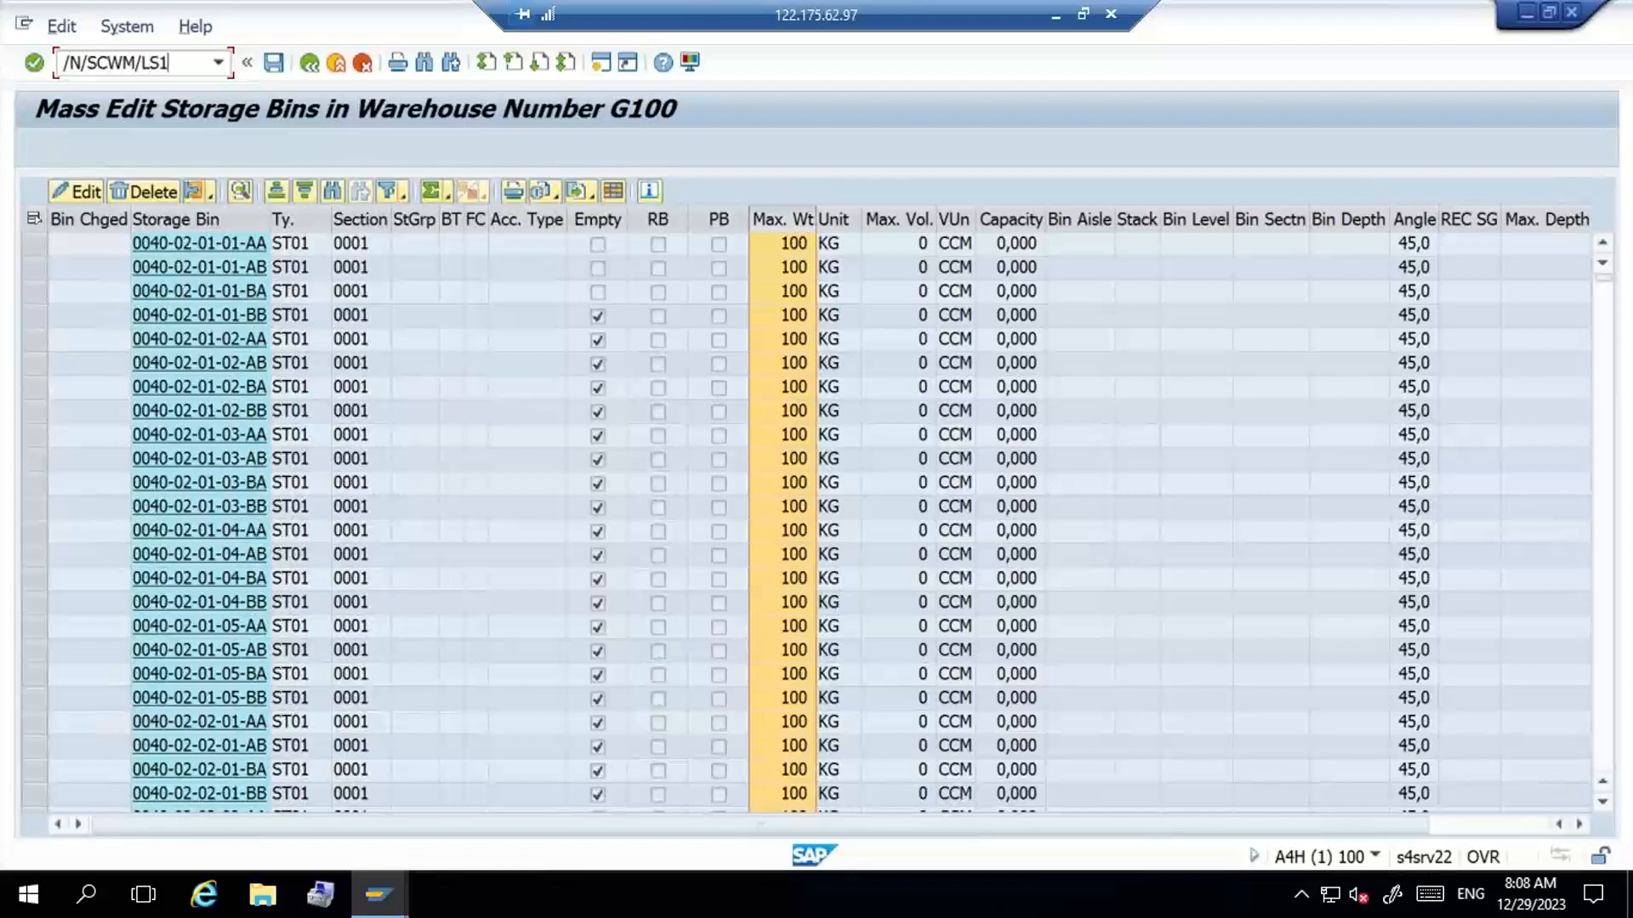
{"action": "key", "text": "BackSpace"}
{"action": "type", "text": "01"}
{"action": "key", "text": "Return"}
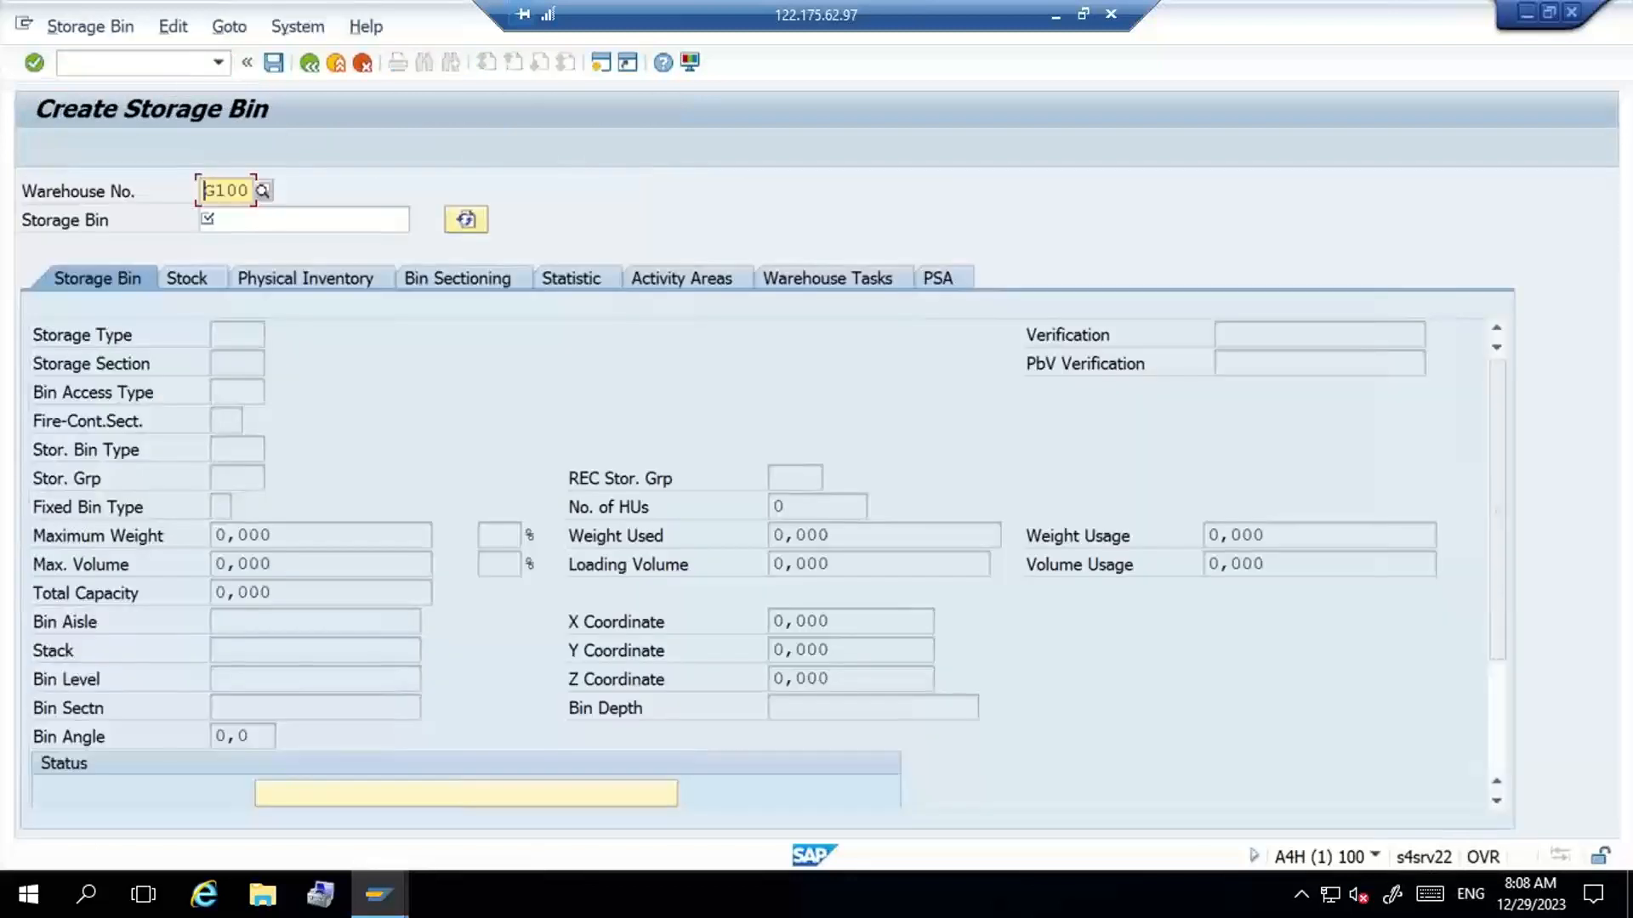
- Examine the Maximum Weight, Max. Volume and Total Capacity fields of the storage bin form
{"action": "left_click", "coordinate": [335, 533]}
{"action": "left_click", "coordinate": [339, 565]}
{"action": "left_click", "coordinate": [338, 591]}
{"action": "left_click", "coordinate": [359, 537]}
- Open Display Material (MM03) in a second session and call up the view selection for material G100-MAT1
{"action": "left_click", "coordinate": [114, 66]}
{"action": "type", "text": "/nMM03"}
{"action": "key", "text": "Return"}
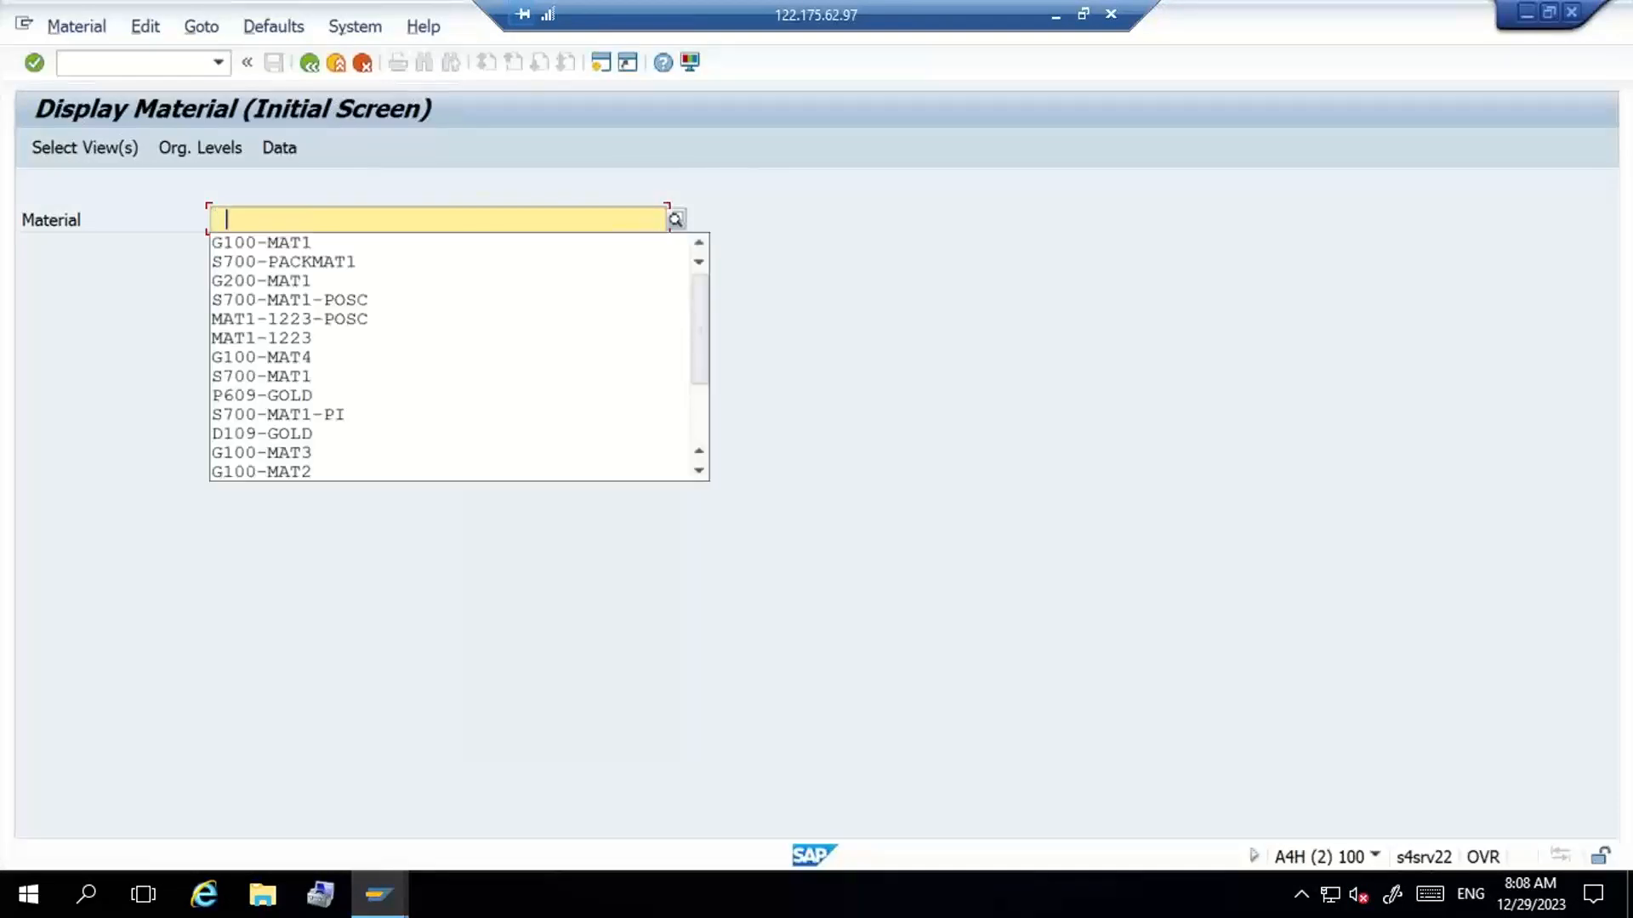
{"action": "key", "text": "Down"}
{"action": "key", "text": "Return"}
{"action": "key", "text": "Return"}
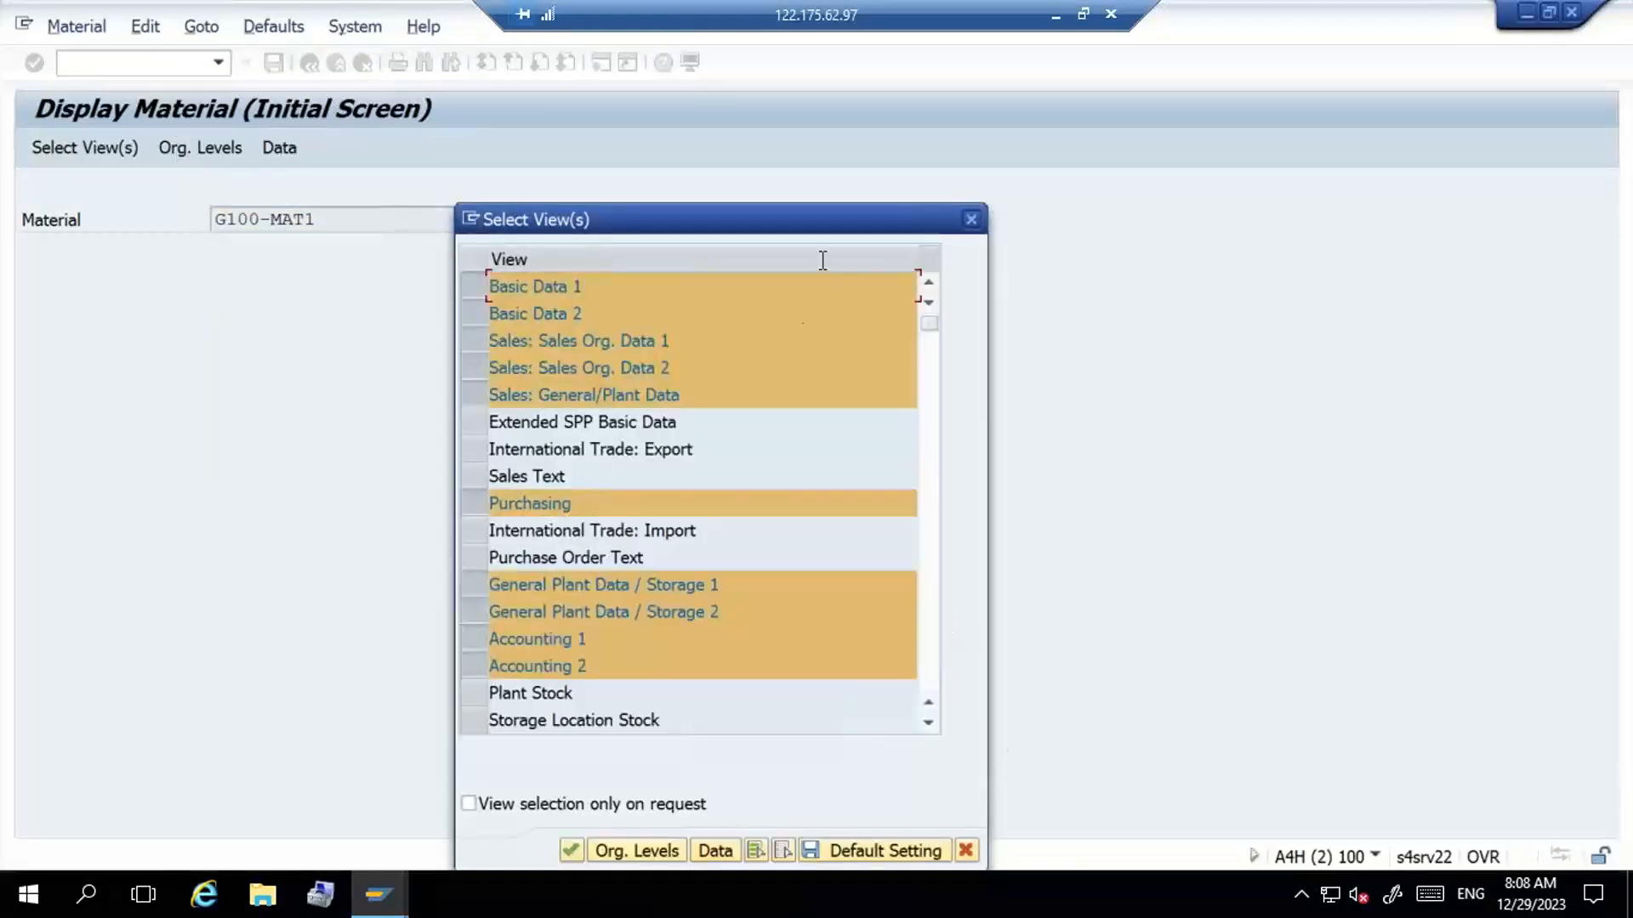
- Deselect all views, select only Basic Data 1, and display it for the material
{"action": "left_click_drag", "start_coordinate": [830, 221], "coordinate": [835, 169]}
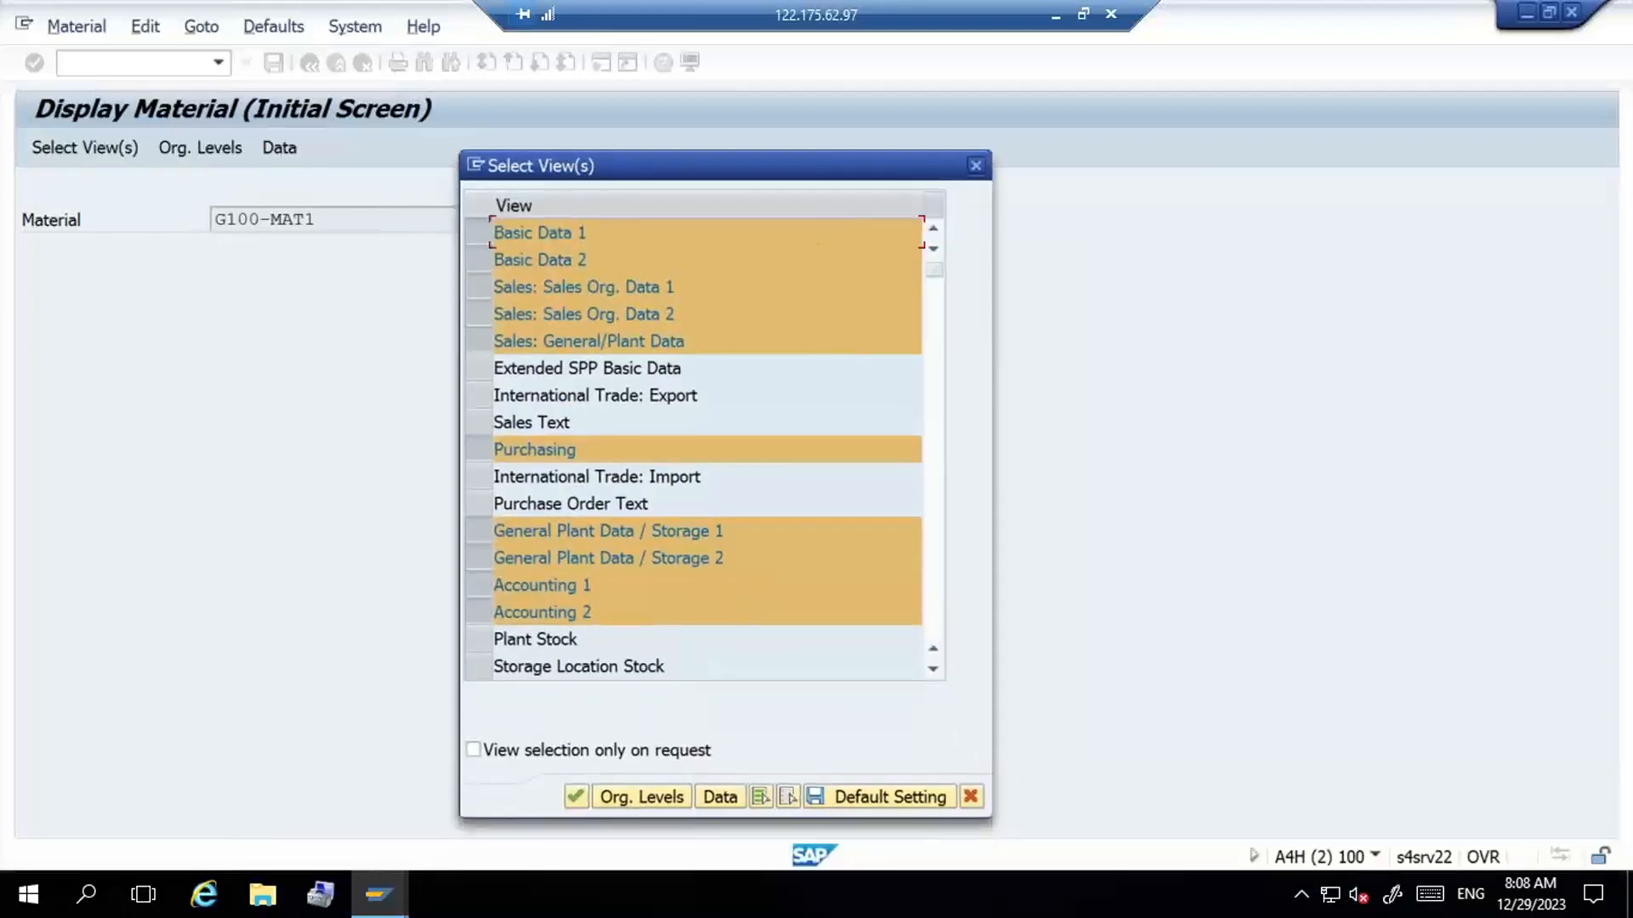
{"action": "left_click", "coordinate": [788, 796]}
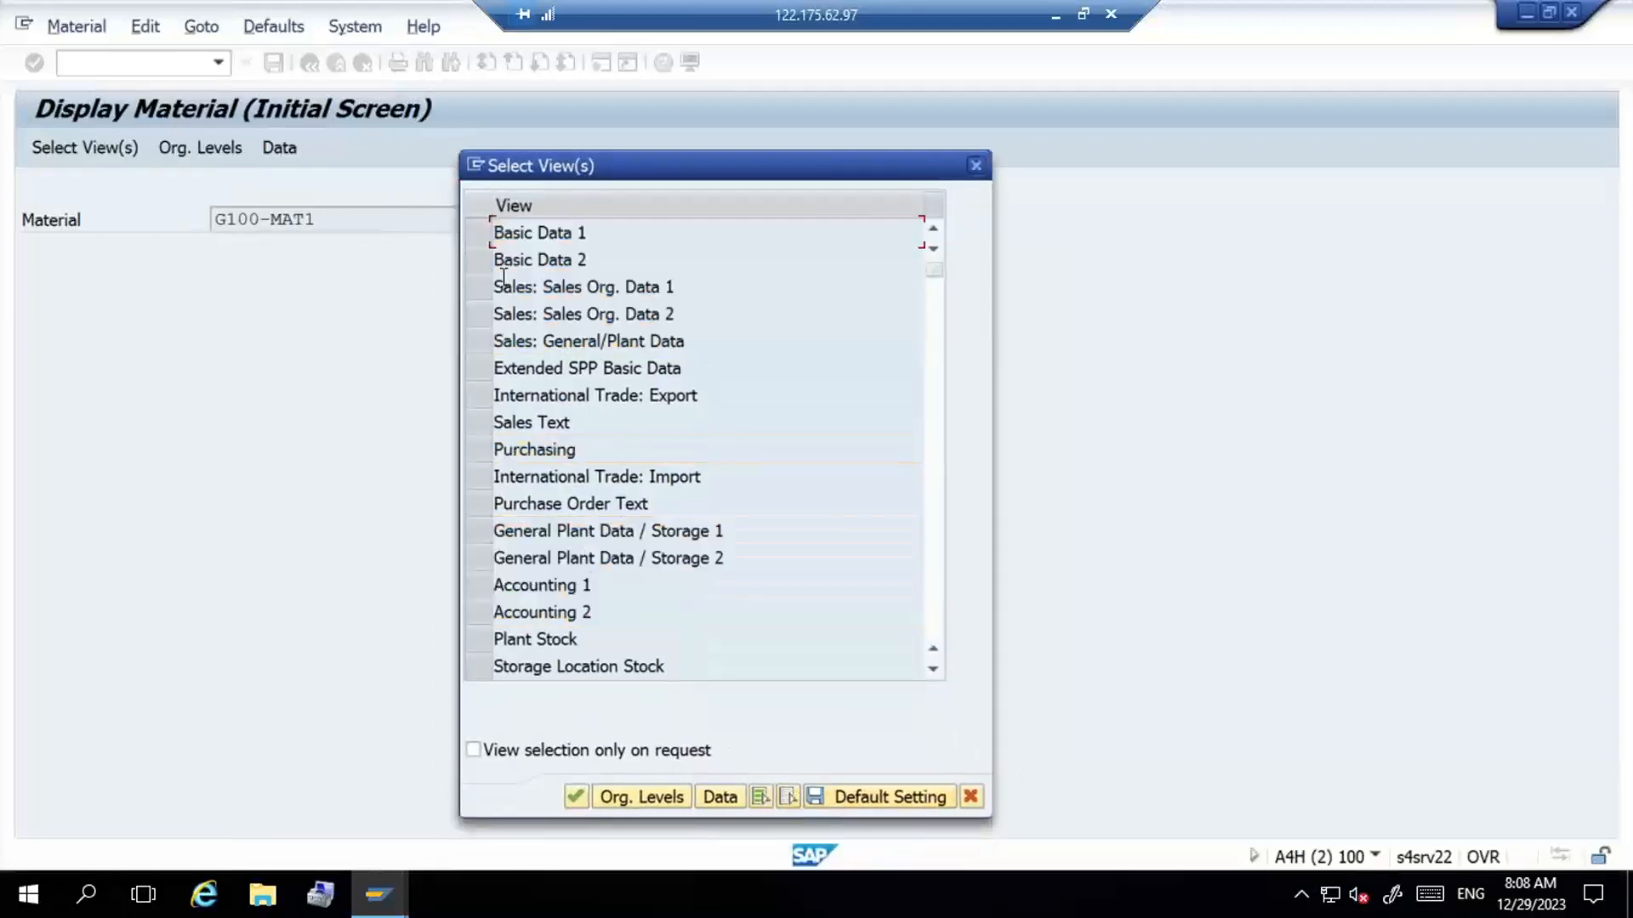
{"action": "left_click", "coordinate": [483, 236]}
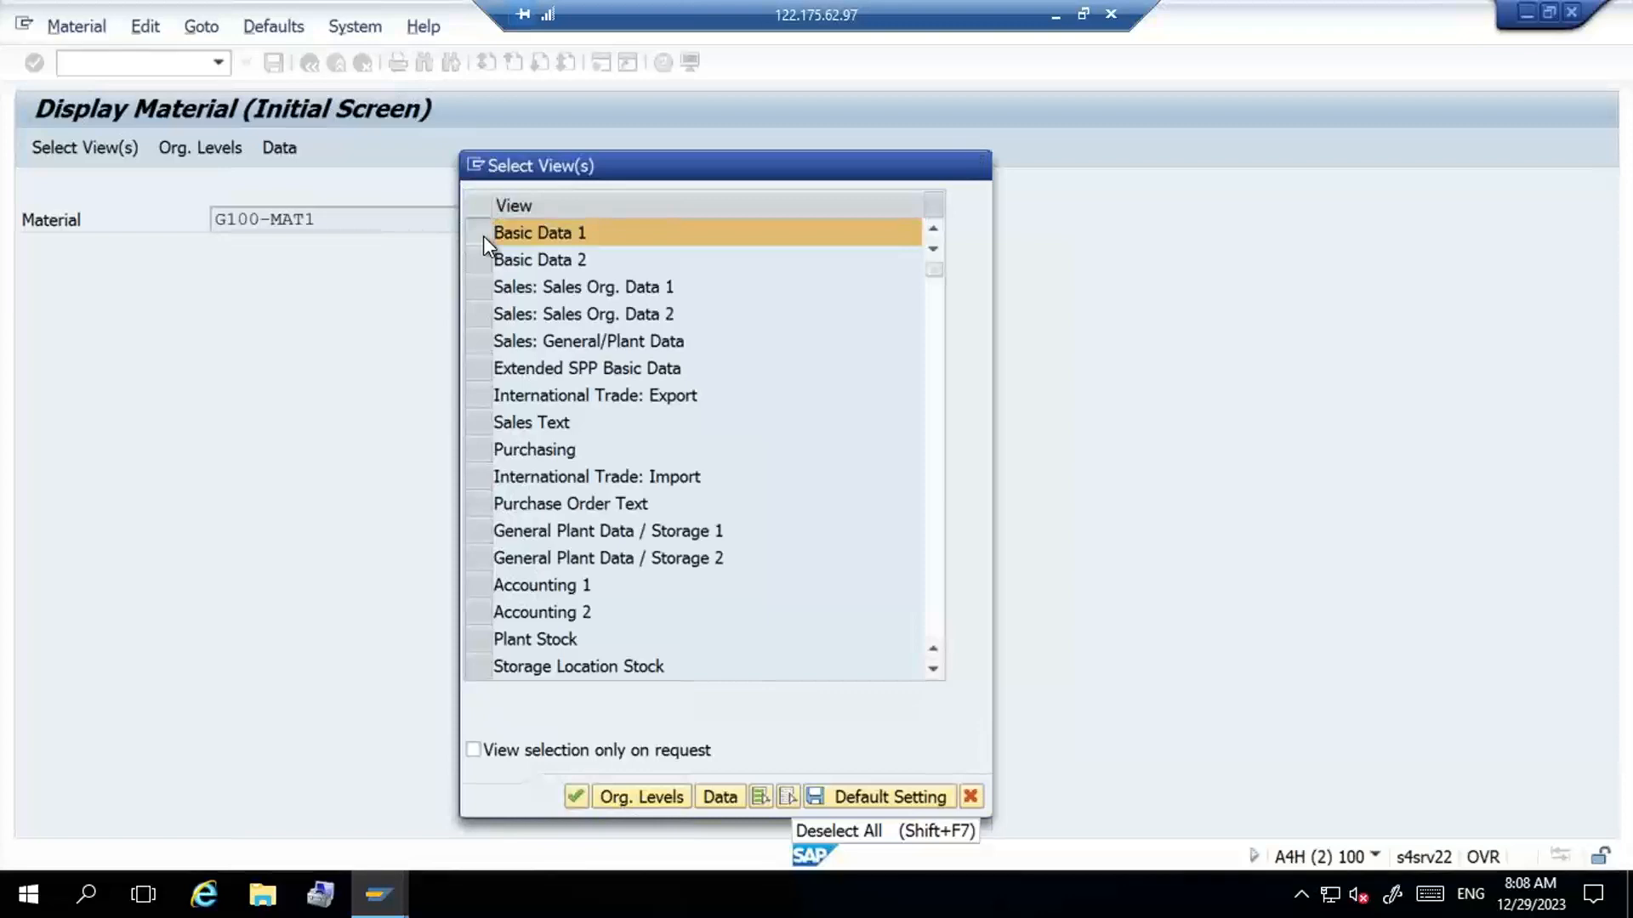
{"action": "key", "text": "Return"}
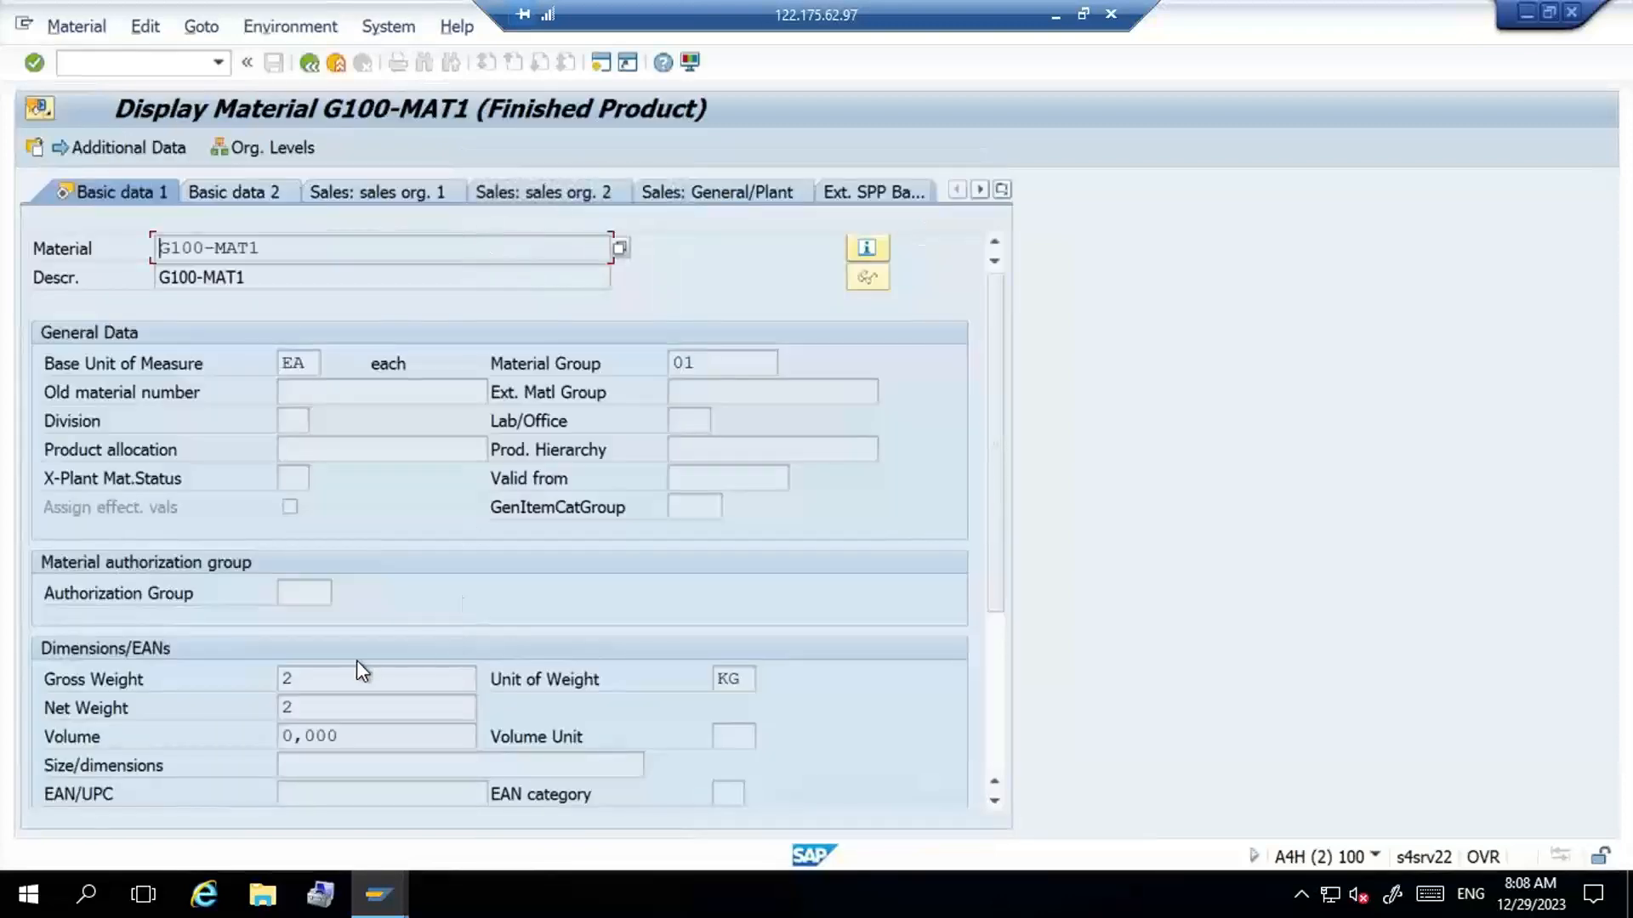
- Compare the material's Gross Weight field with the Maximum Weight field in the Create Storage Bin session
{"action": "left_click", "coordinate": [357, 677]}
{"action": "key", "text": "alt+Tab"}
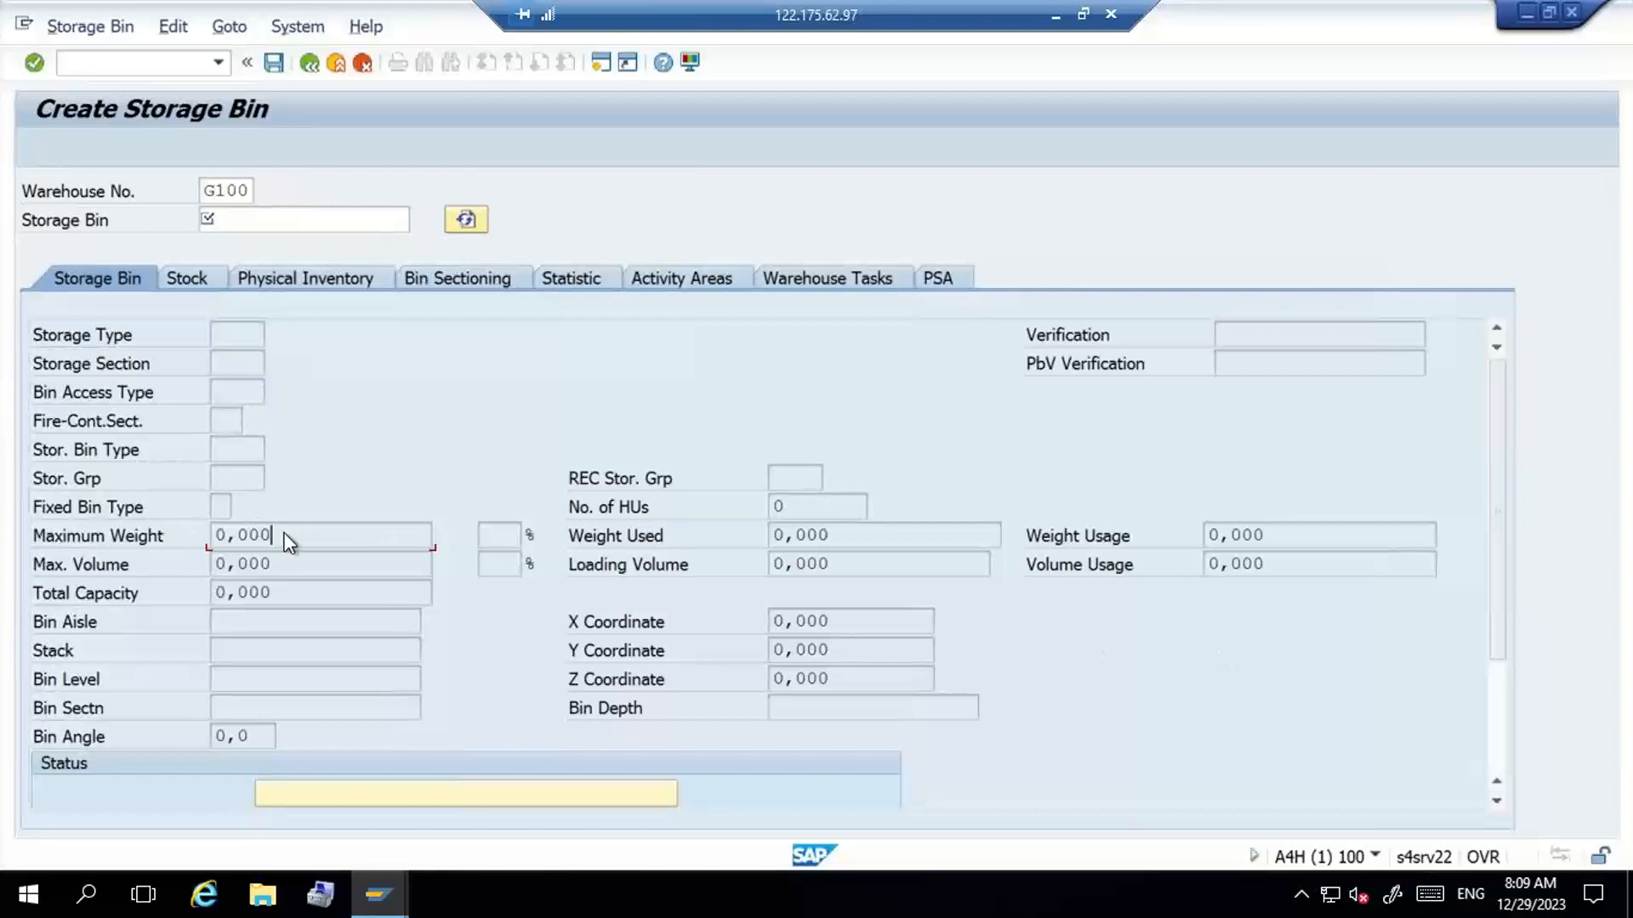
{"action": "key", "text": "alt+Tab"}
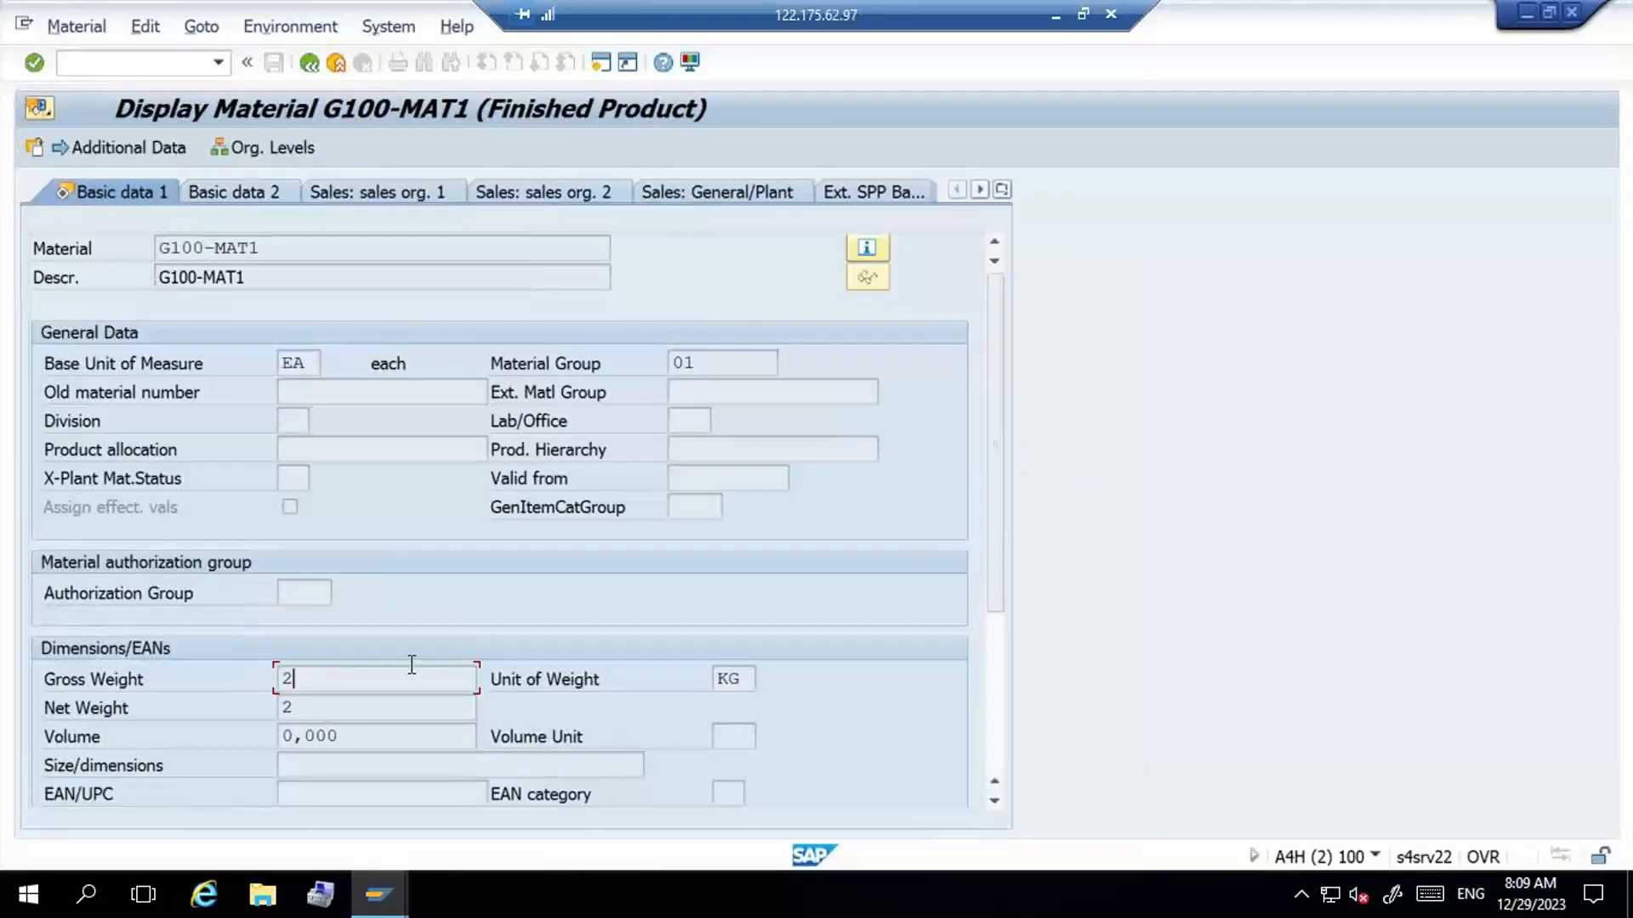
{"action": "key", "text": "alt+Tab"}
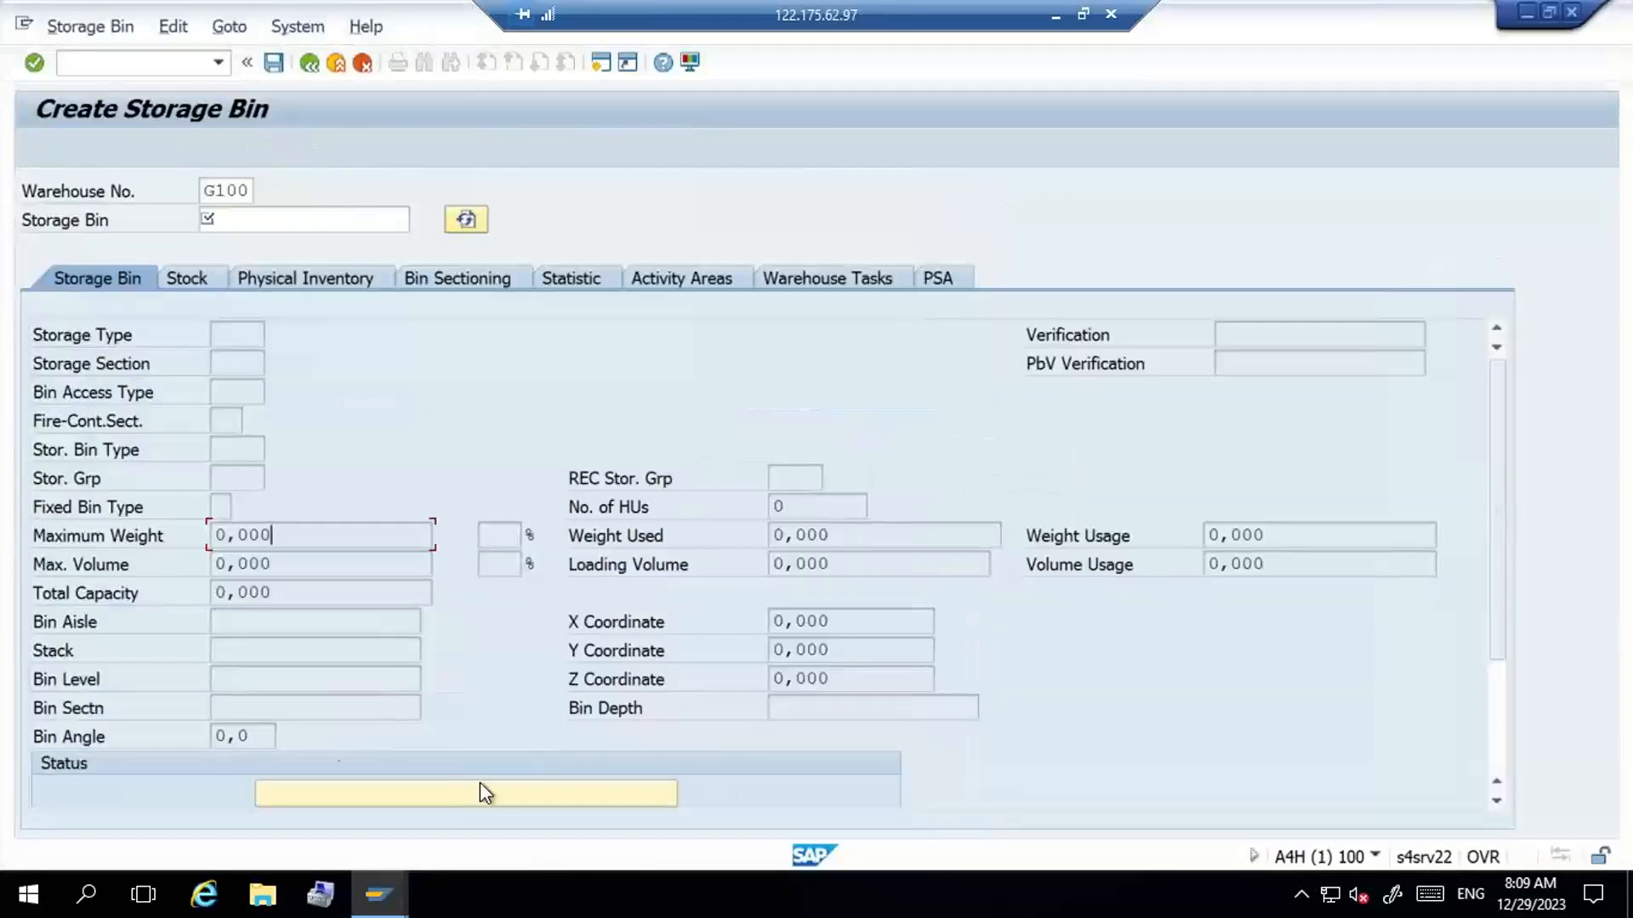
- Compare the bin's Max. Volume and Total Capacity fields with the volume and size/dimensions data of material G100-MAT1
{"action": "left_click", "coordinate": [329, 561]}
{"action": "key", "text": "alt+Tab"}
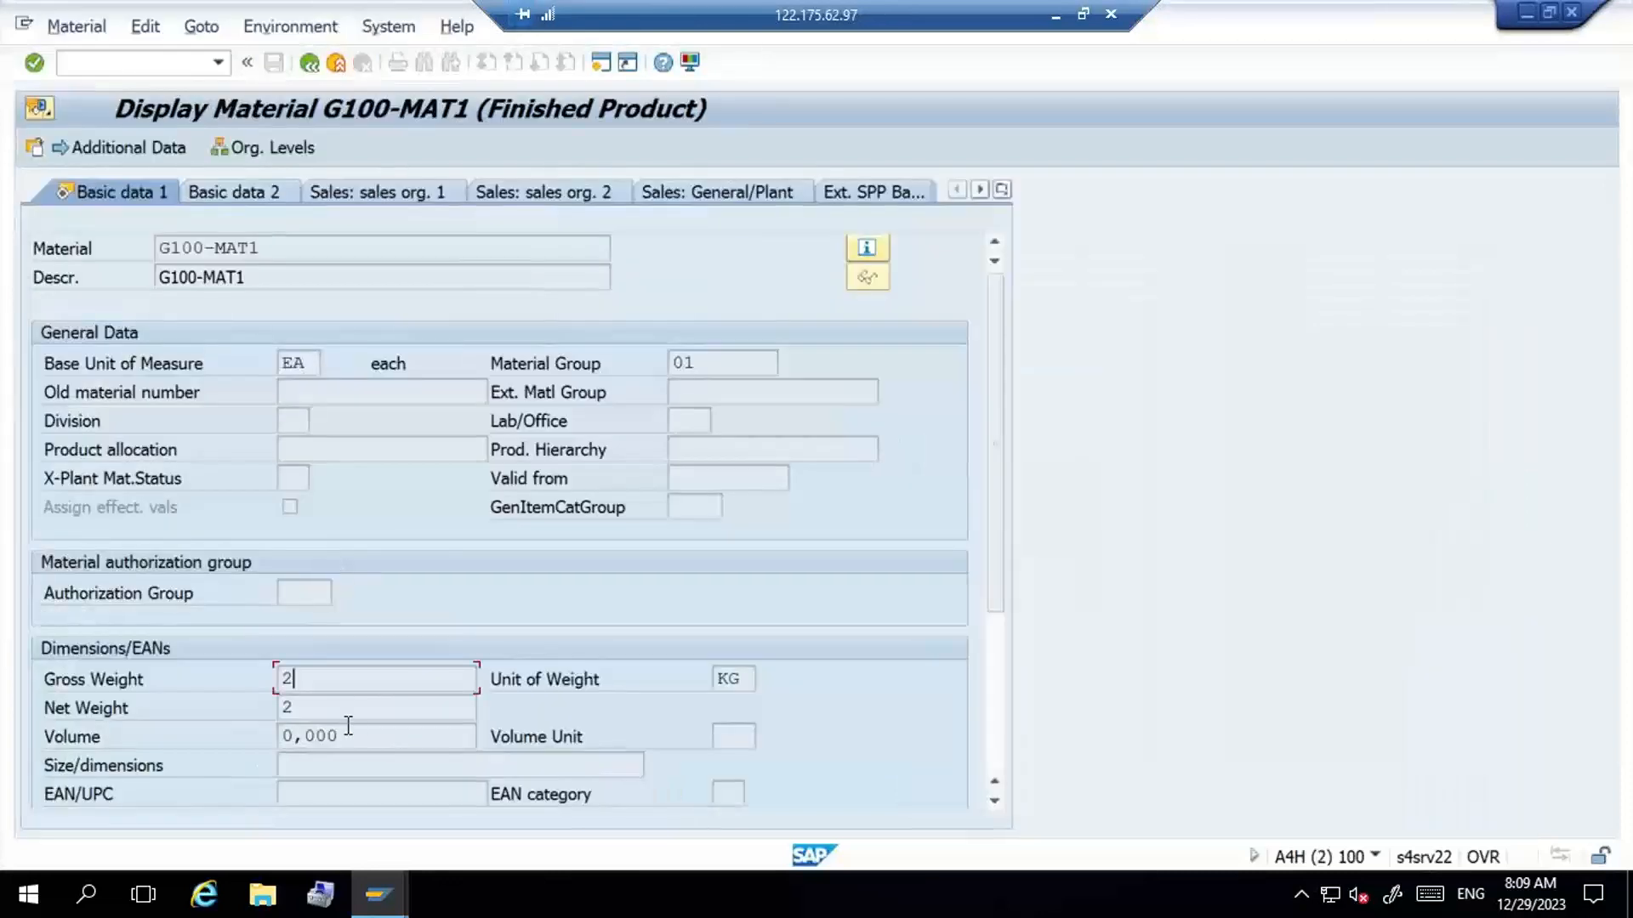
{"action": "key", "text": "Tab"}
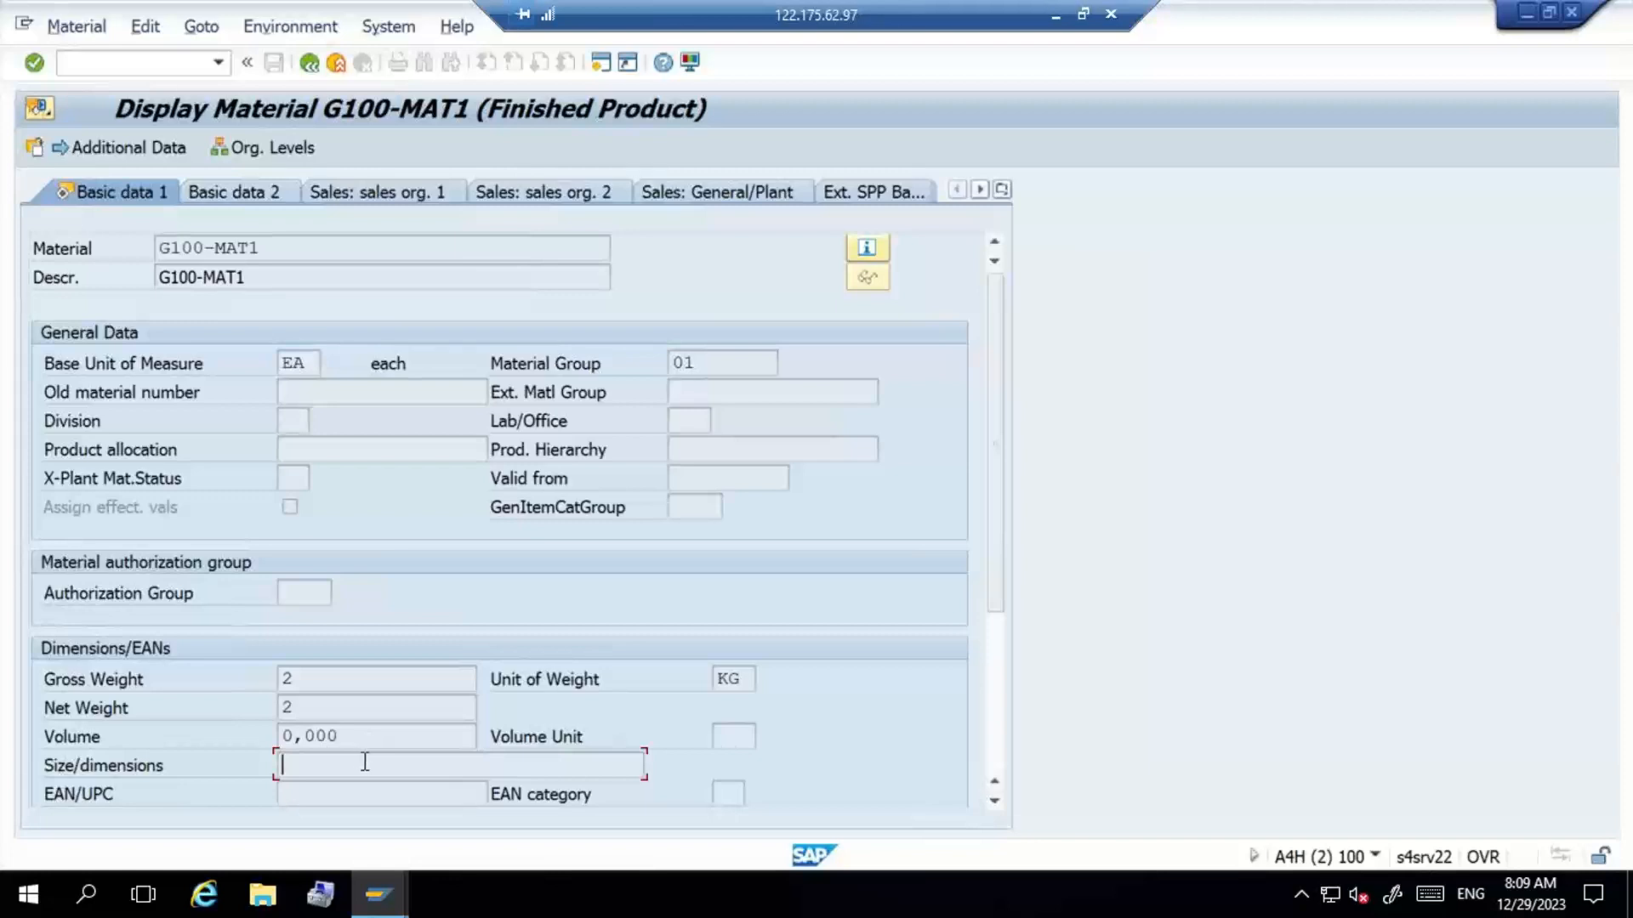
{"action": "key", "text": "alt+Tab"}
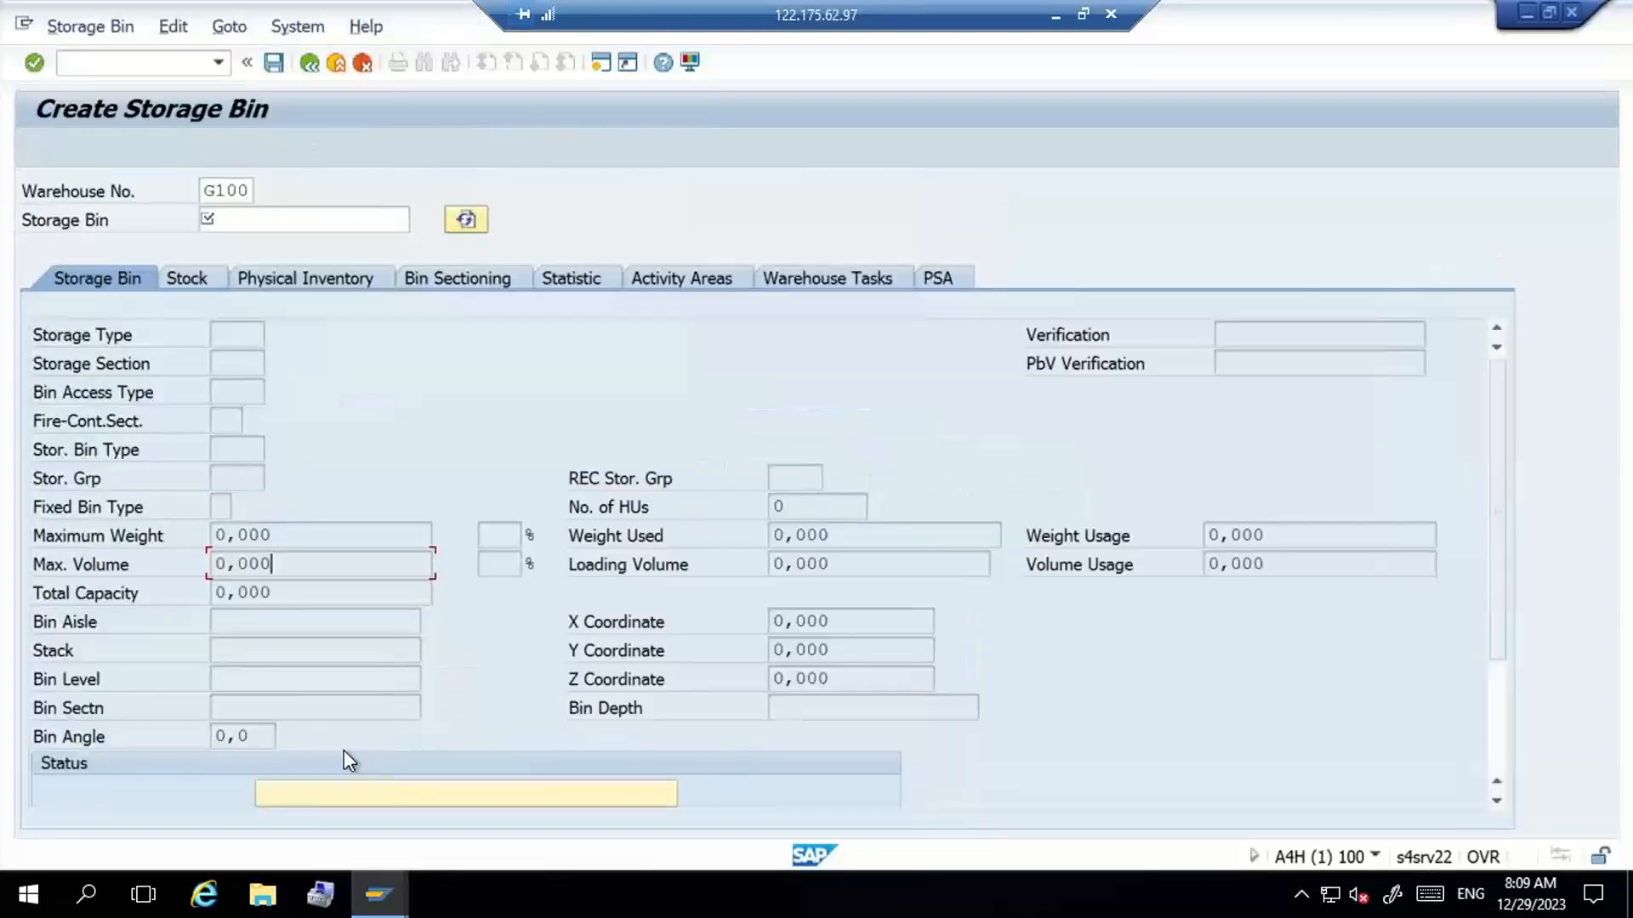
{"action": "left_click", "coordinate": [315, 595]}
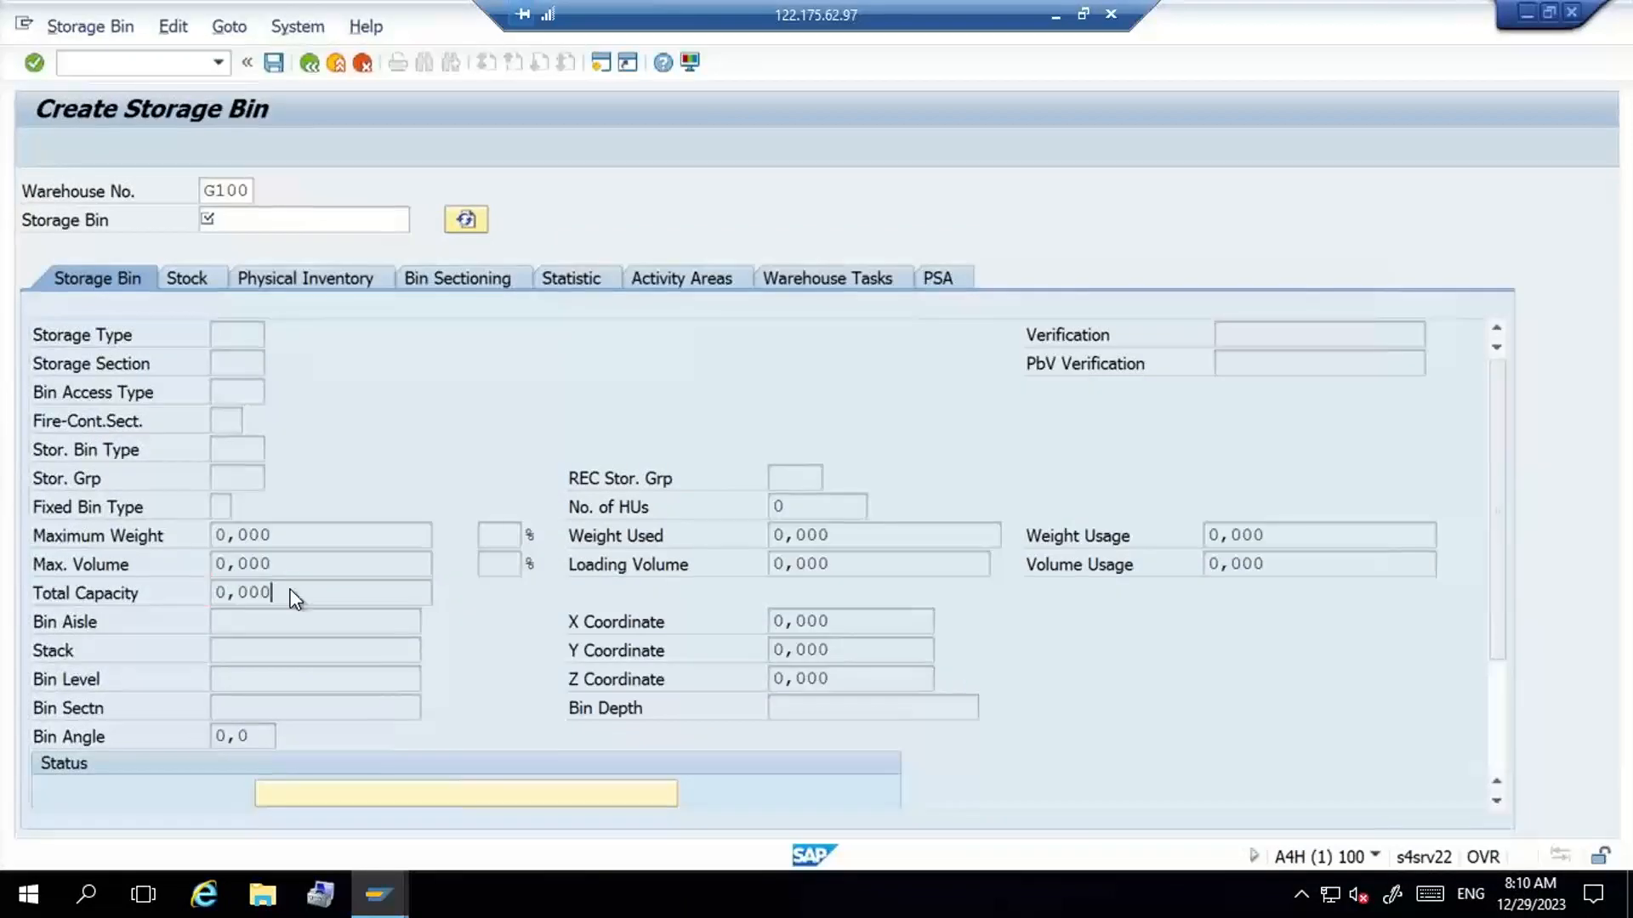
{"action": "key", "text": "alt+Tab"}
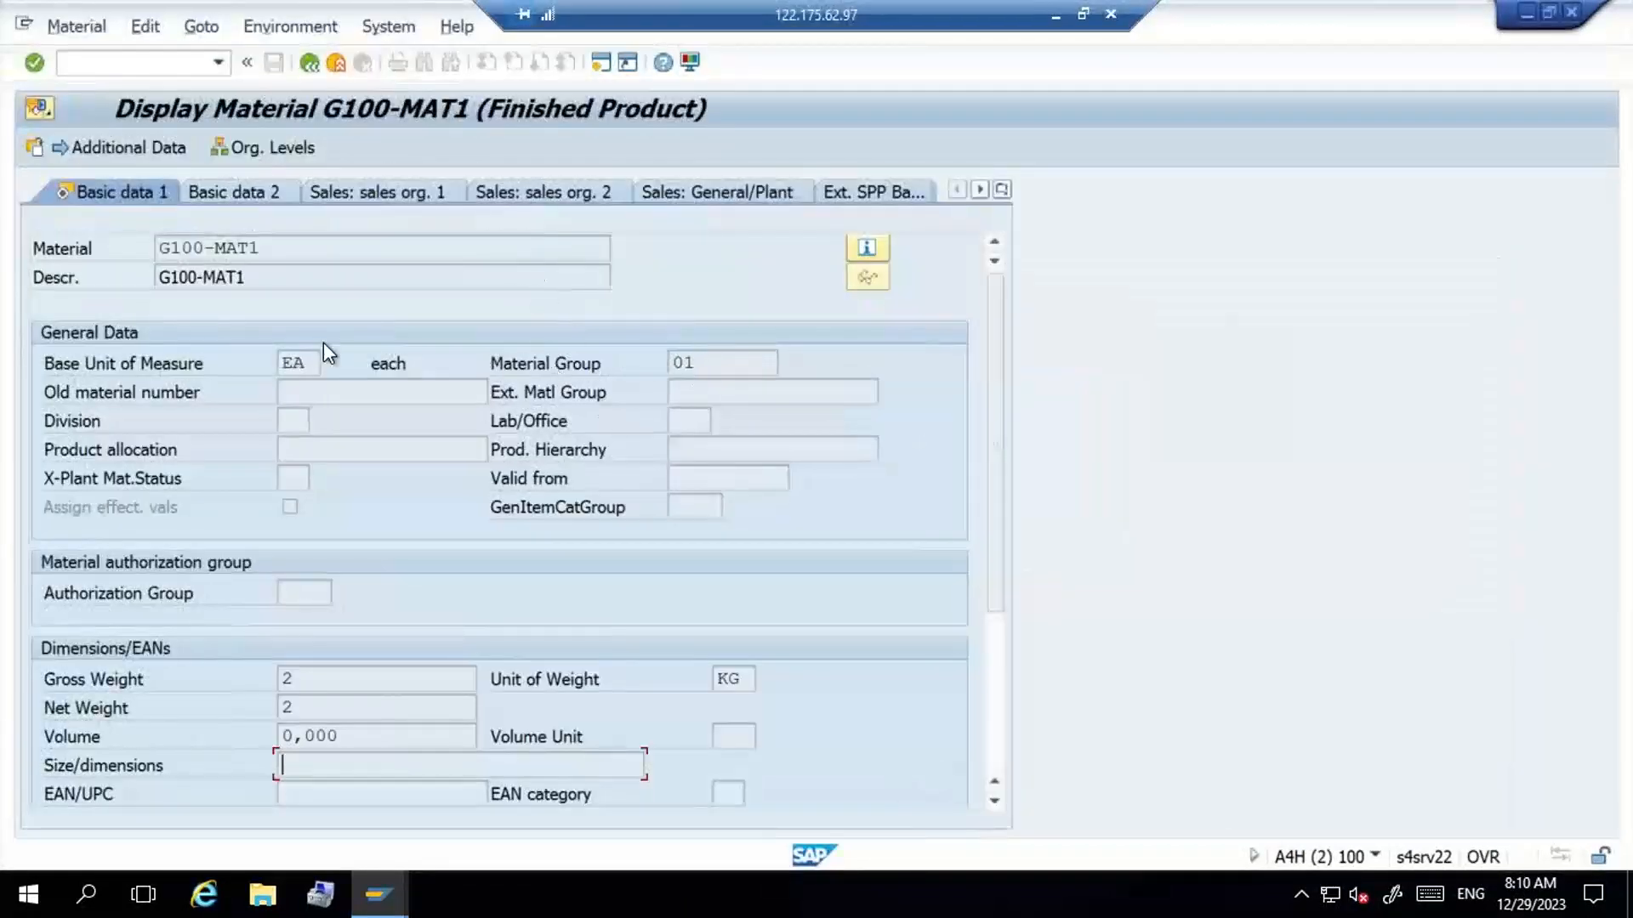
- Look through the list of possible base units of measure for the material and close it without choosing one
{"action": "left_click", "coordinate": [303, 359]}
{"action": "left_click", "coordinate": [330, 364]}
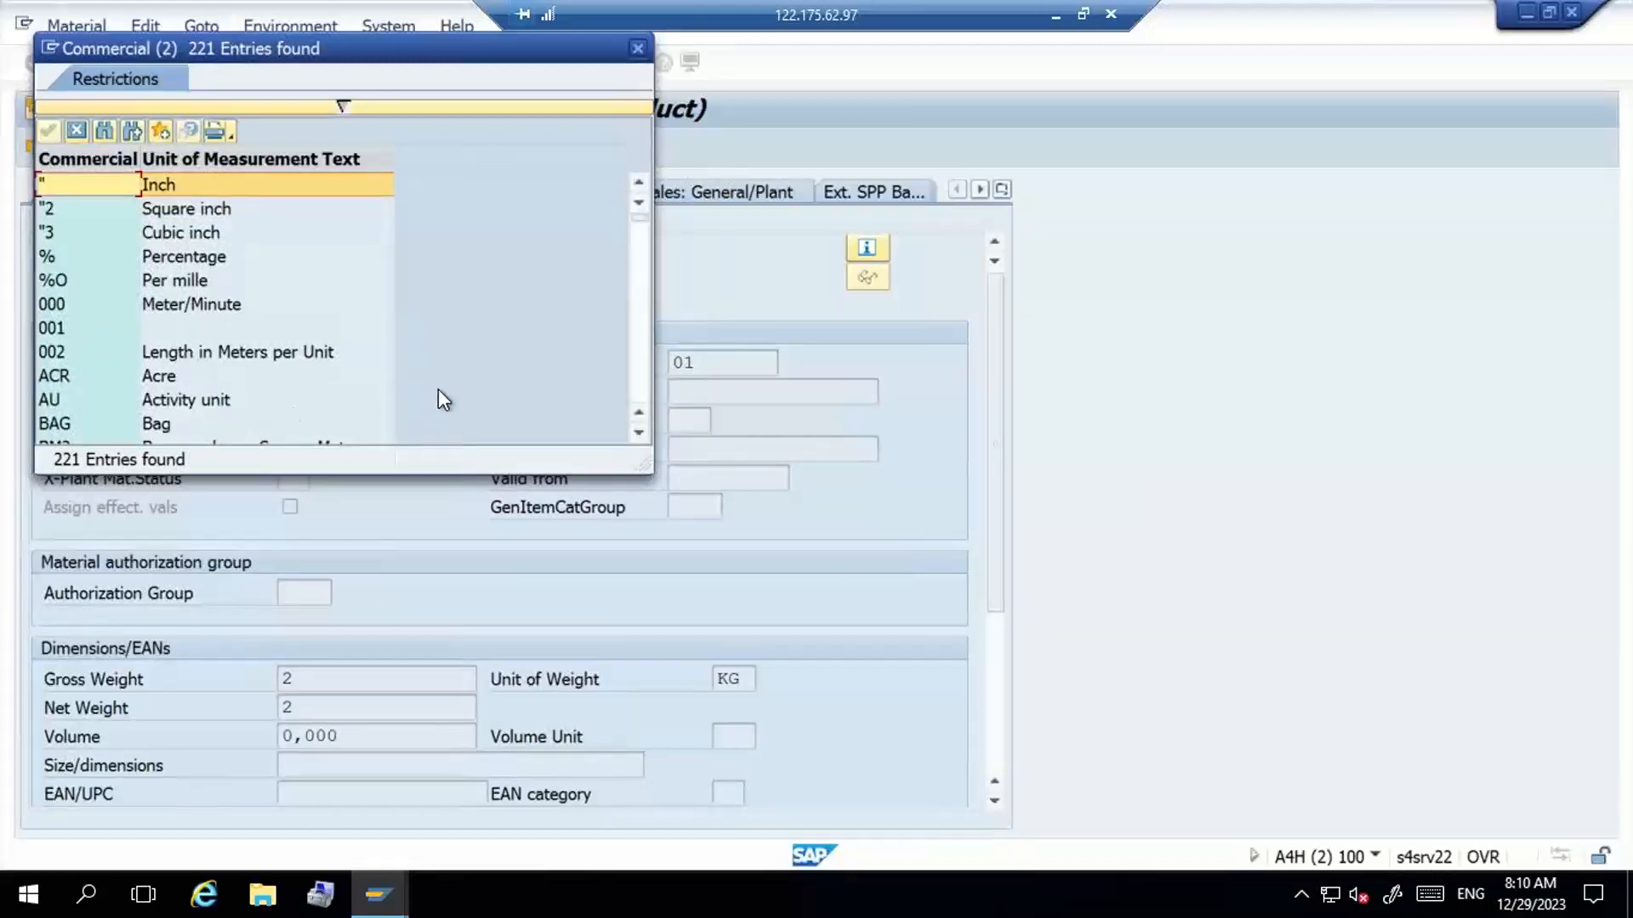
{"action": "left_click", "coordinate": [638, 374]}
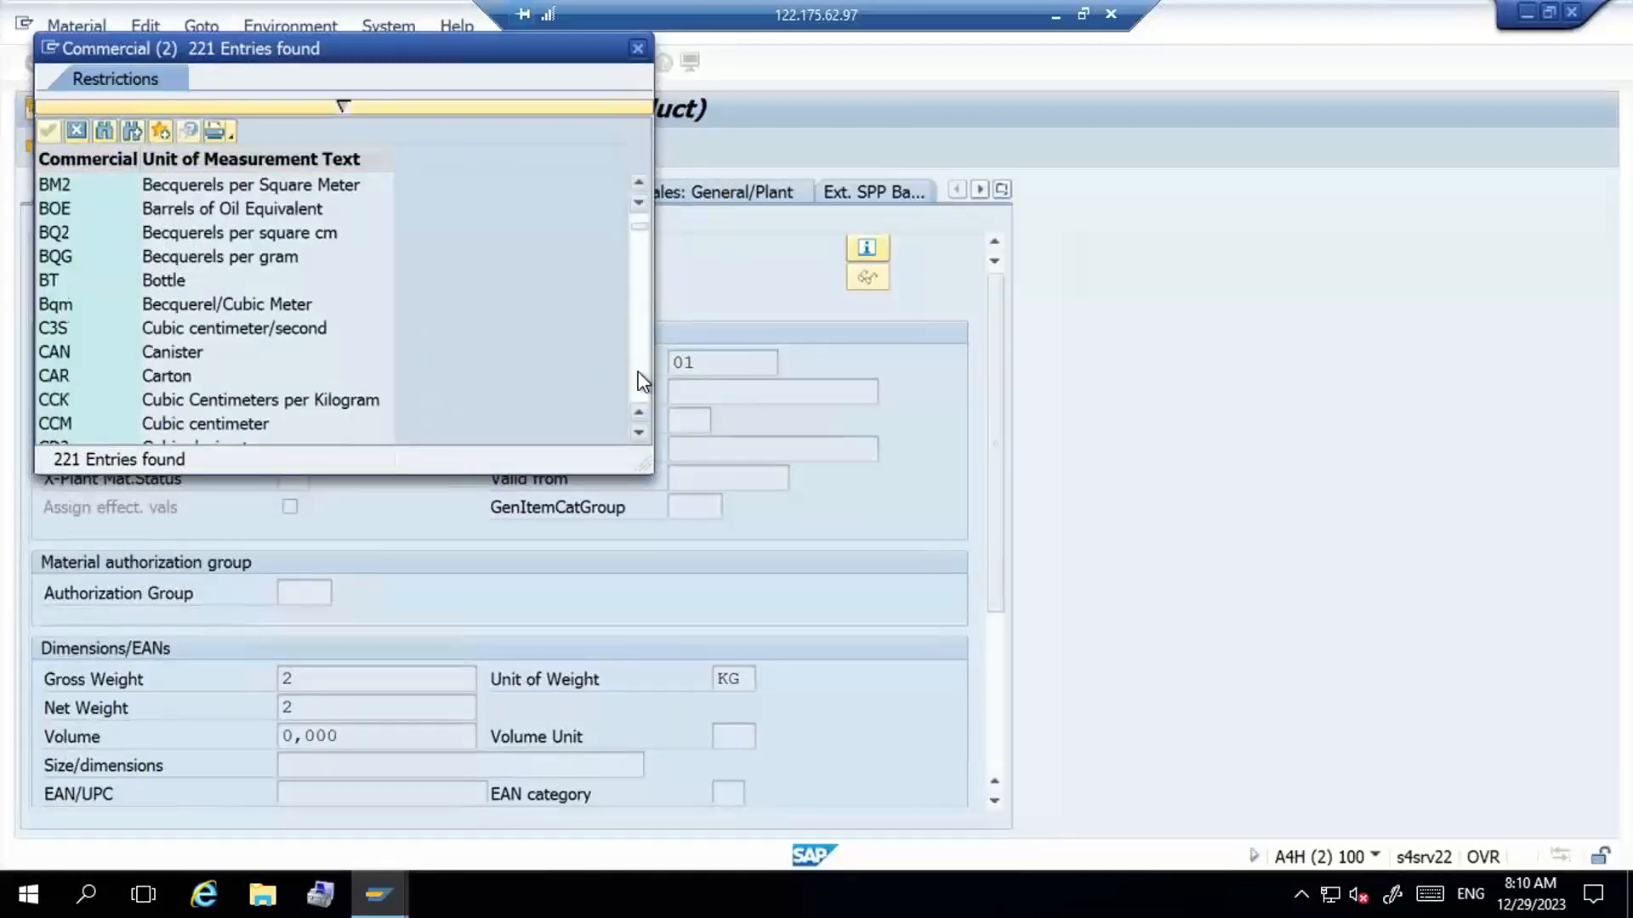
{"action": "left_click", "coordinate": [638, 375]}
{"action": "left_click", "coordinate": [638, 374]}
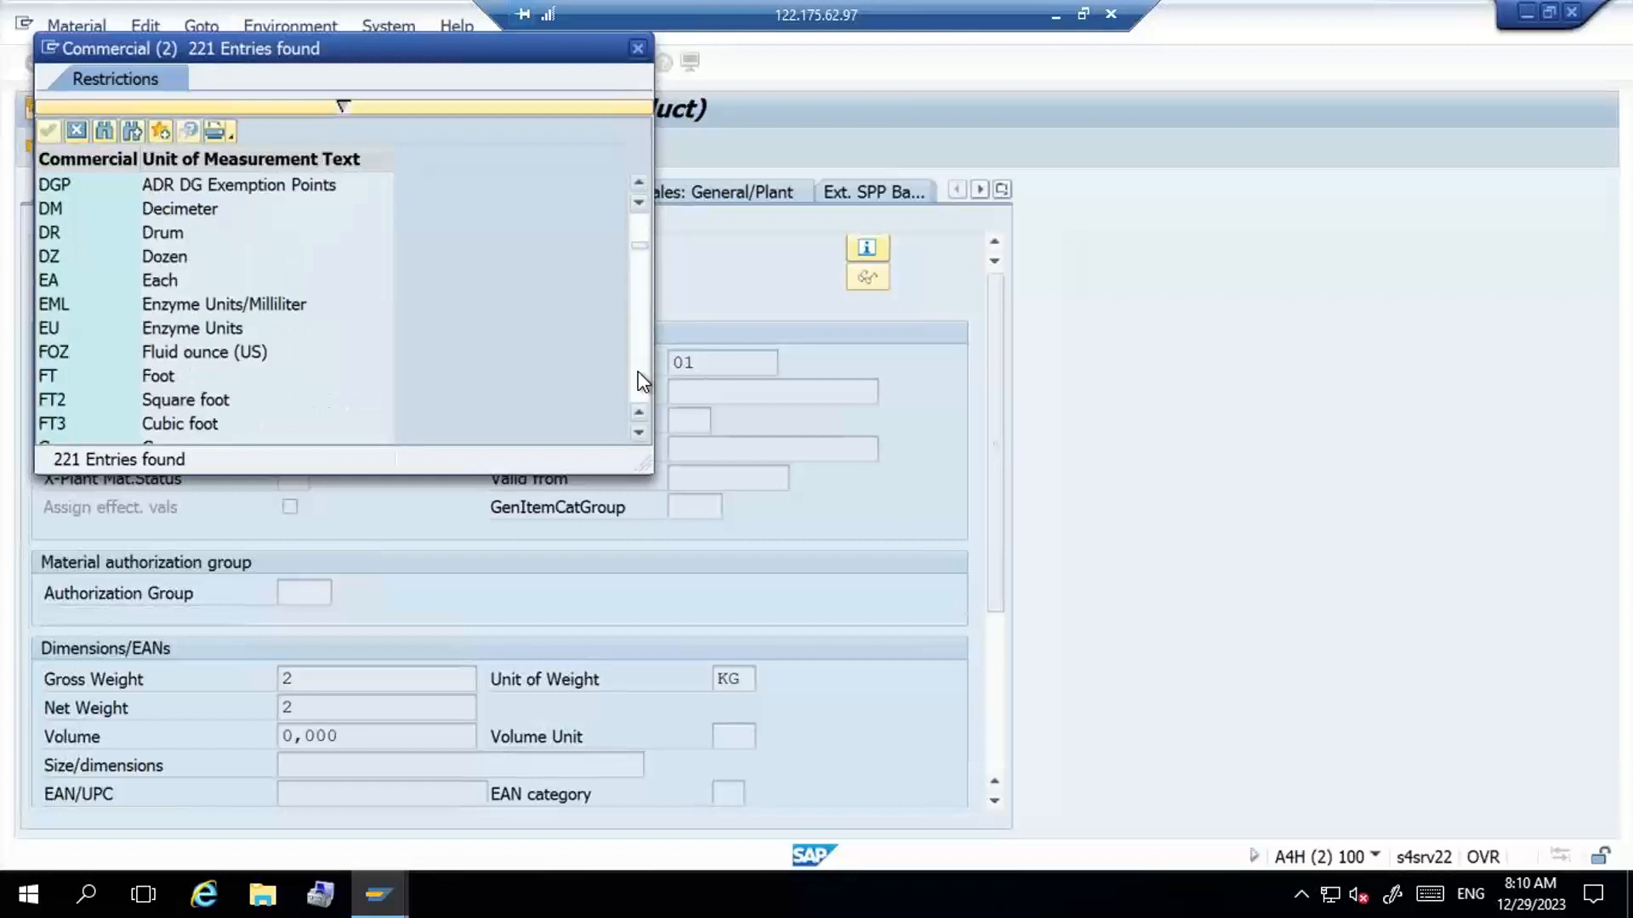
{"action": "left_click", "coordinate": [639, 374]}
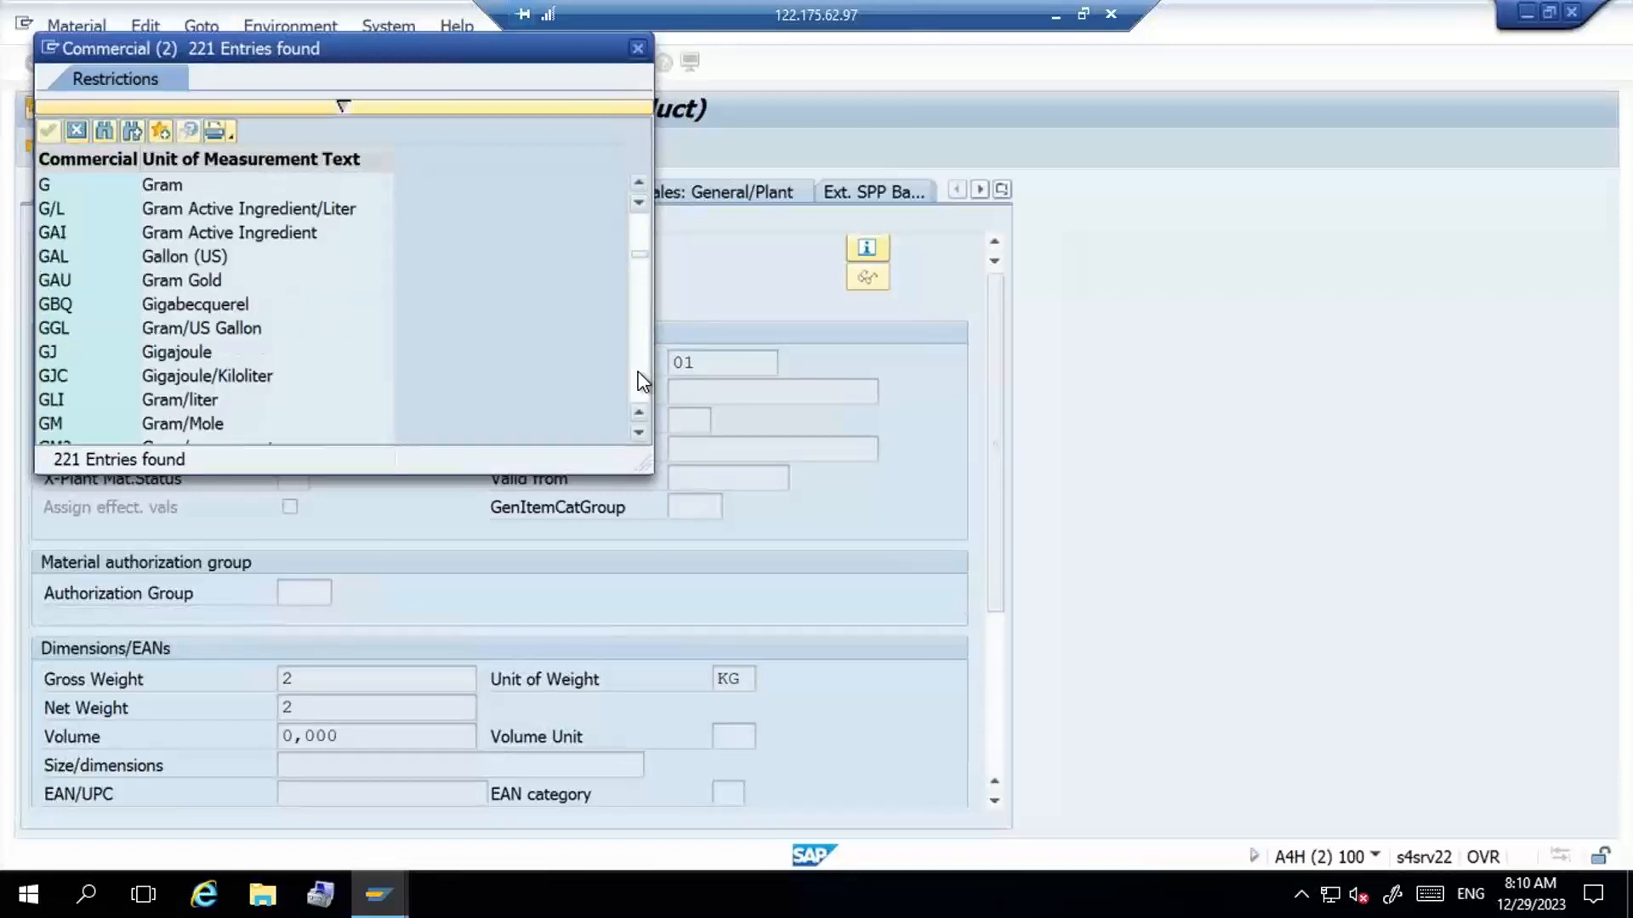
{"action": "left_click", "coordinate": [639, 374]}
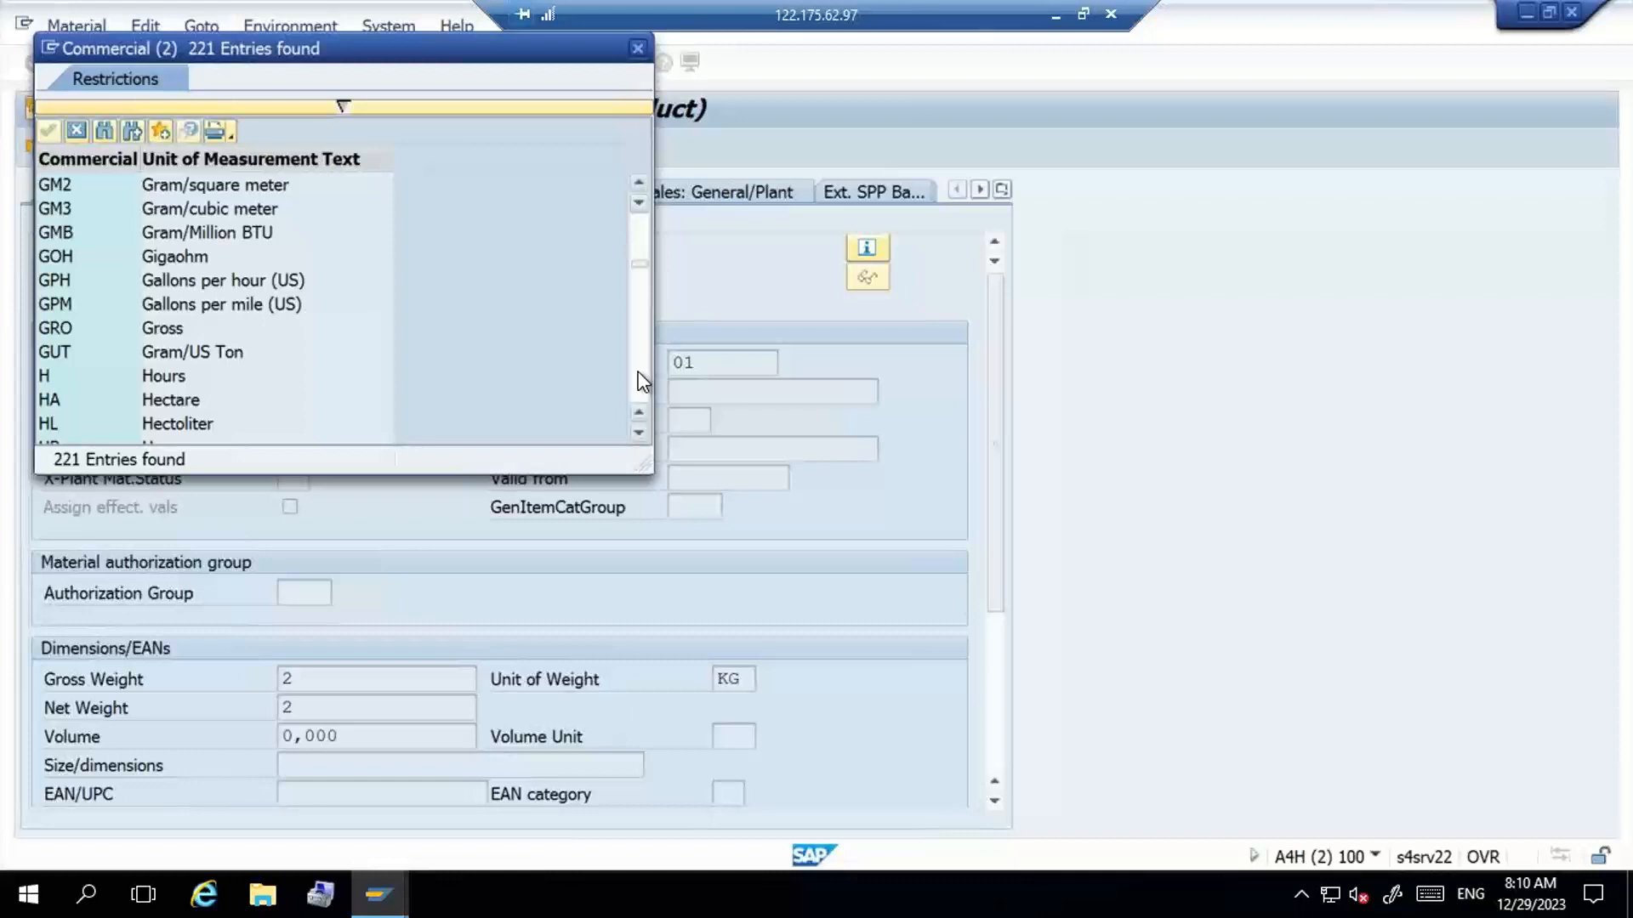
{"action": "left_click", "coordinate": [77, 132]}
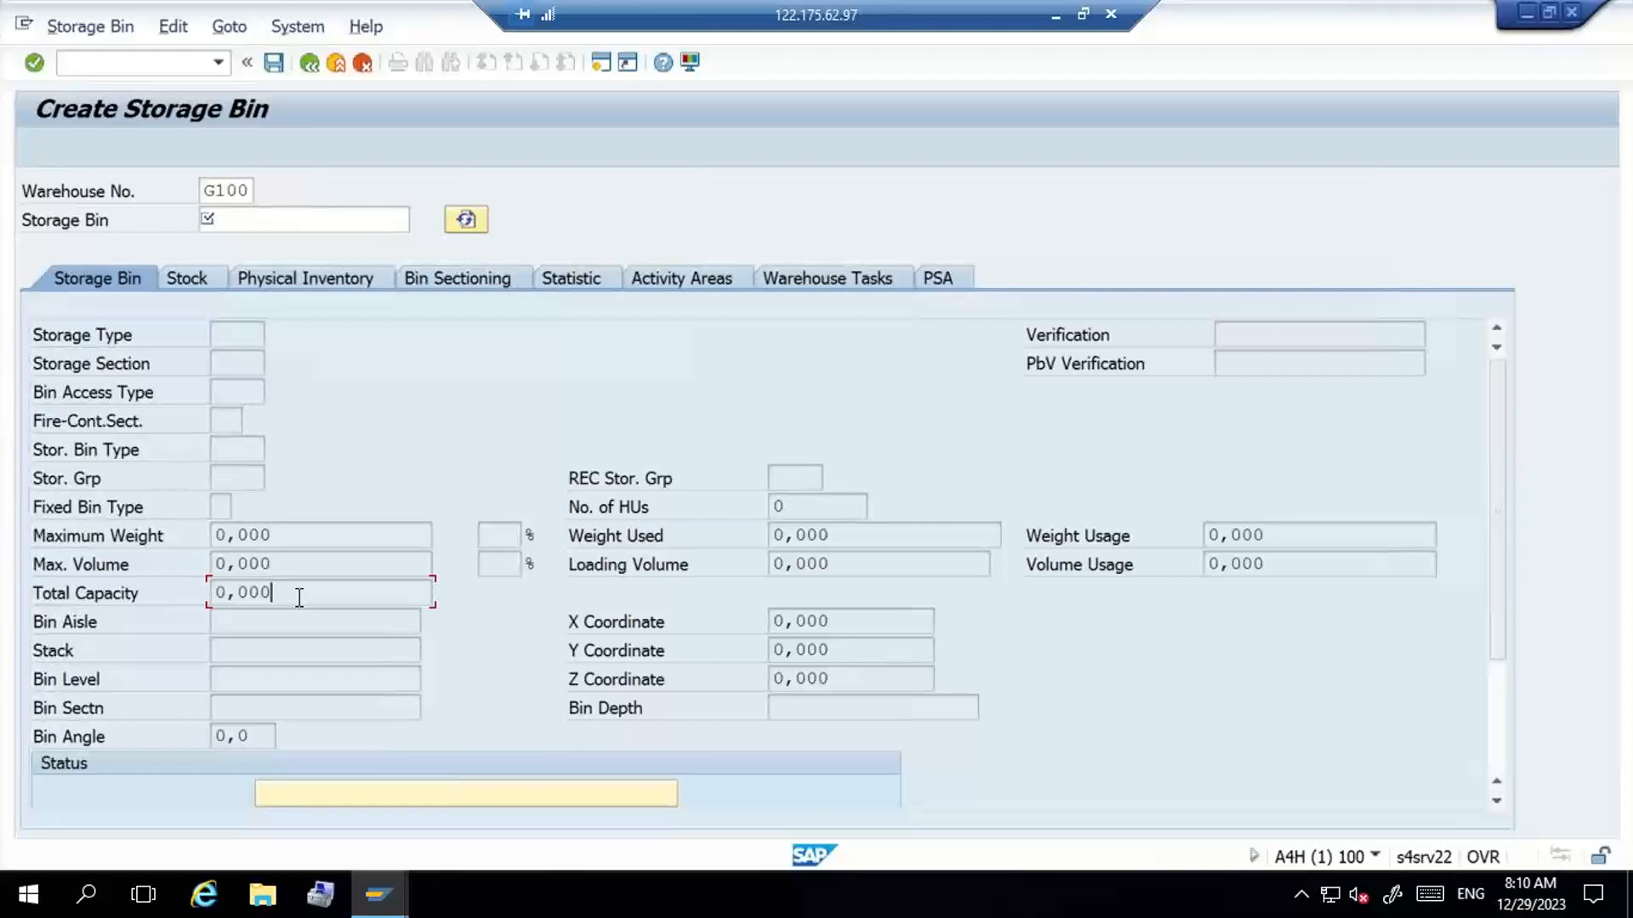
- Check the bin's Maximum Weight field, exit Create Storage Bin to SAP Easy Access, and switch to the SAP Logon window
{"action": "left_click", "coordinate": [334, 541]}
{"action": "left_click", "coordinate": [339, 65]}
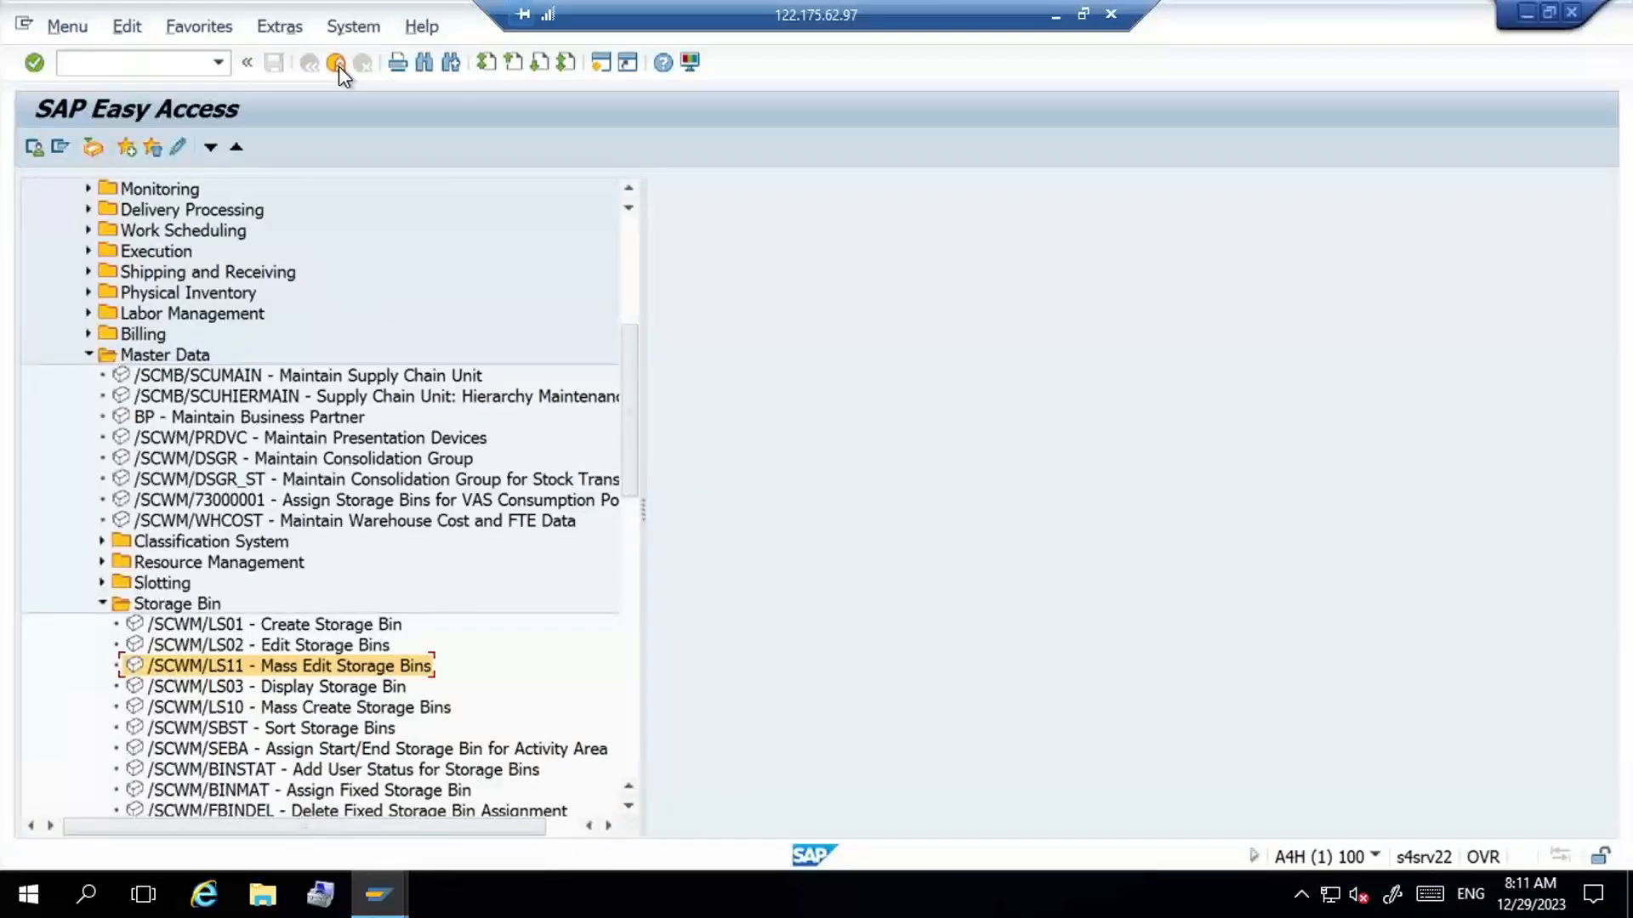
{"action": "left_click", "coordinate": [339, 65]}
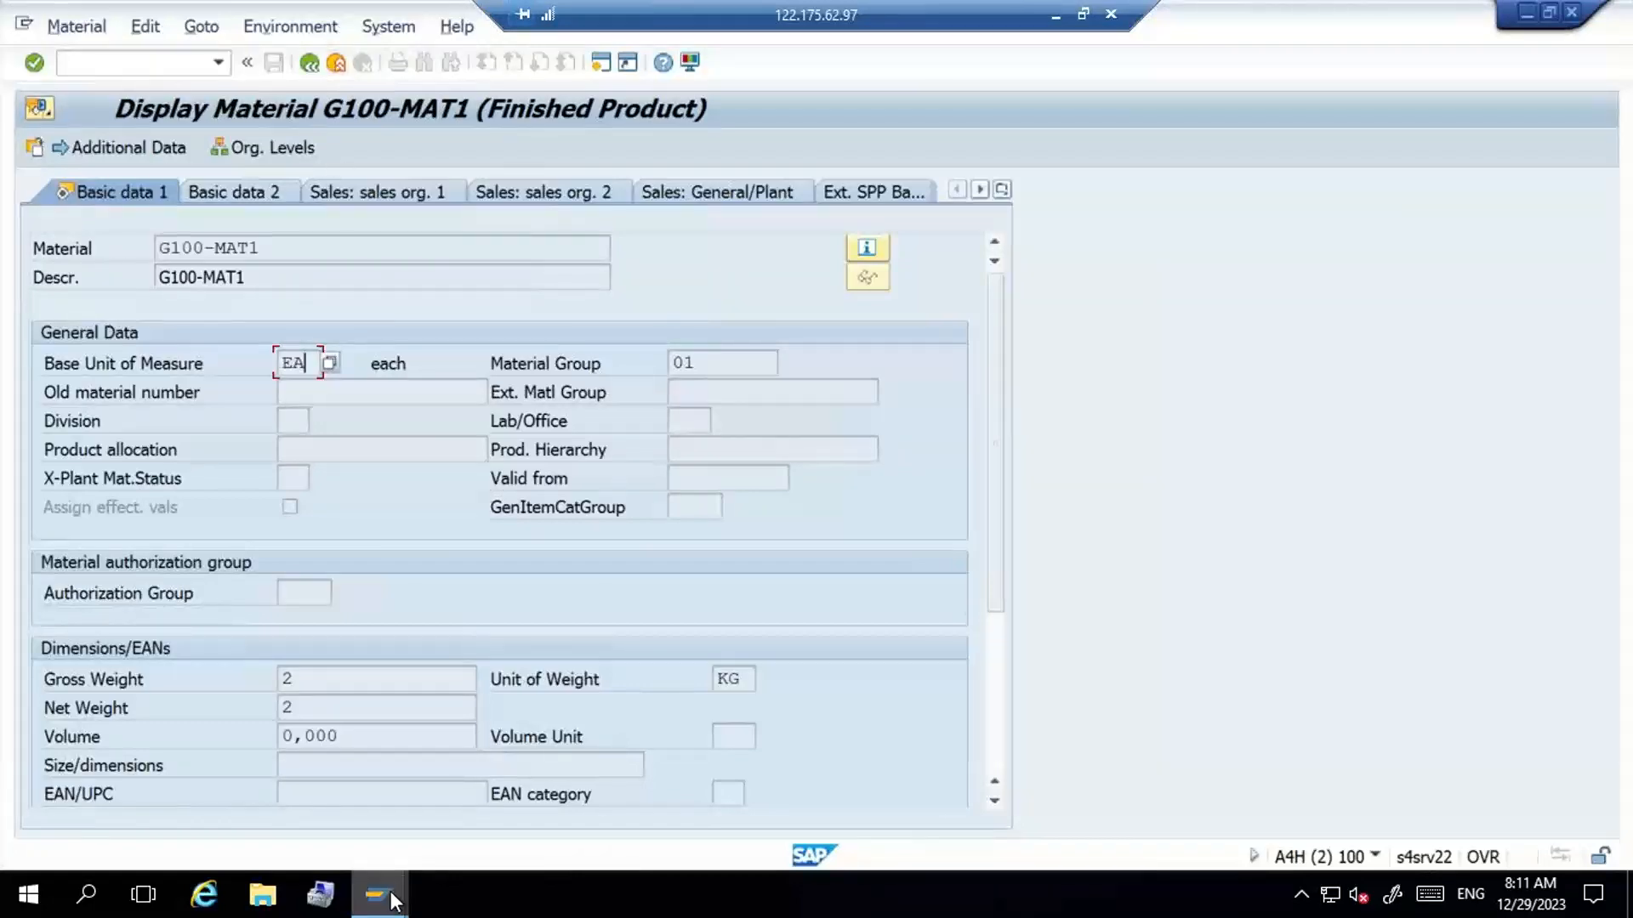
{"action": "key", "text": "alt+Tab"}
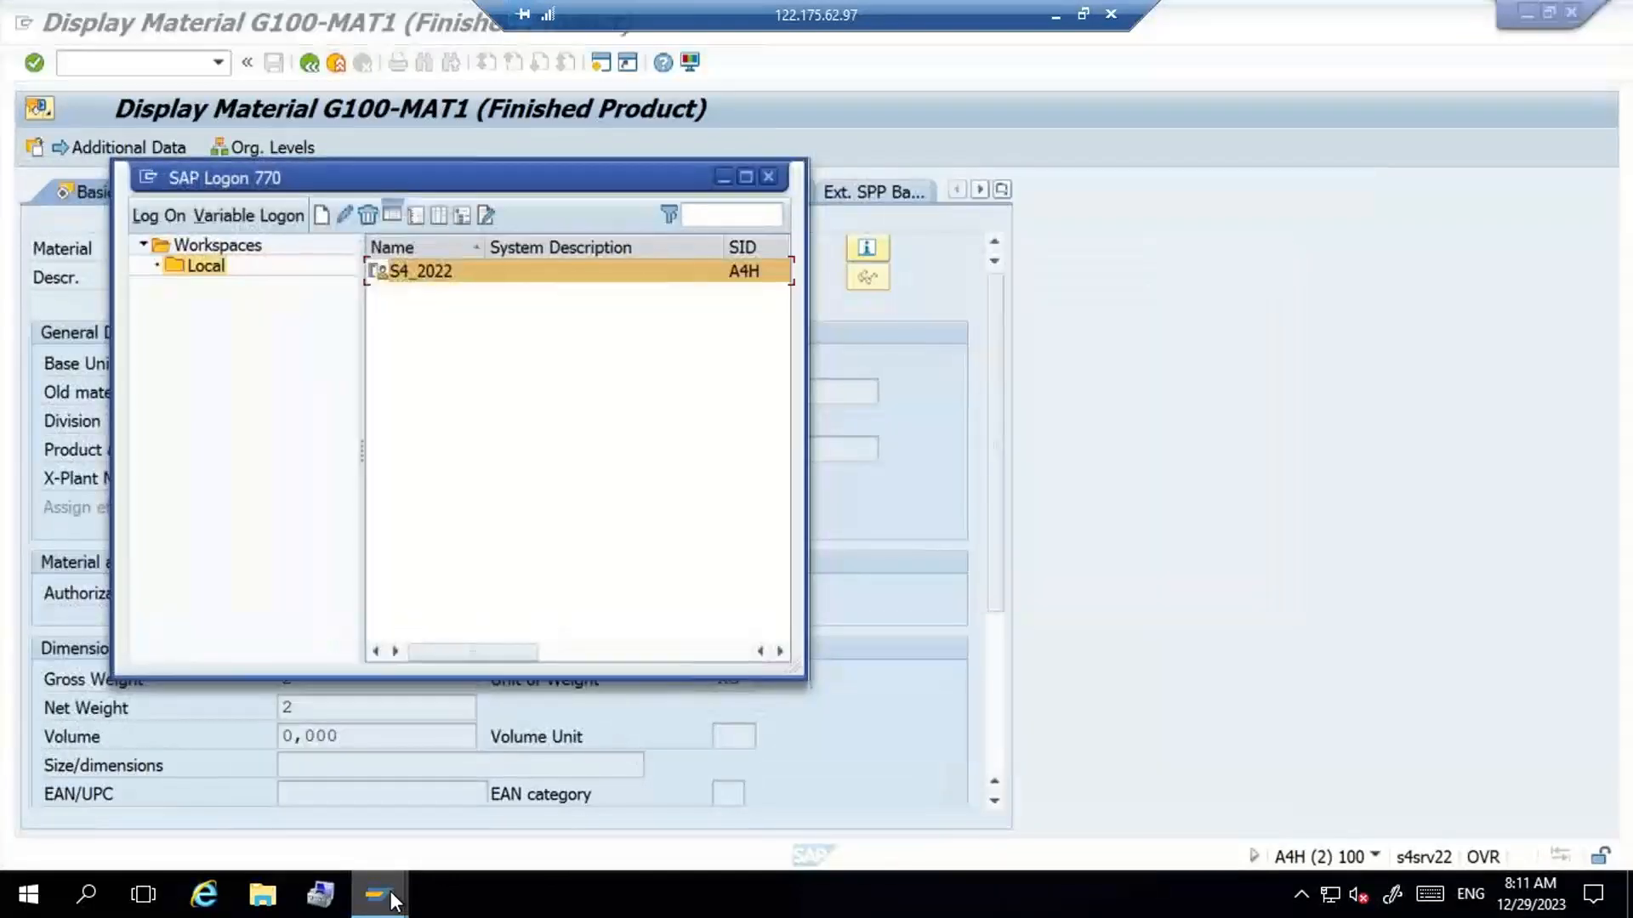
- Return to the Display Material window and open an additional SAP session from it
{"action": "key", "text": "alt+Tab"}
{"action": "left_click", "coordinate": [394, 899]}
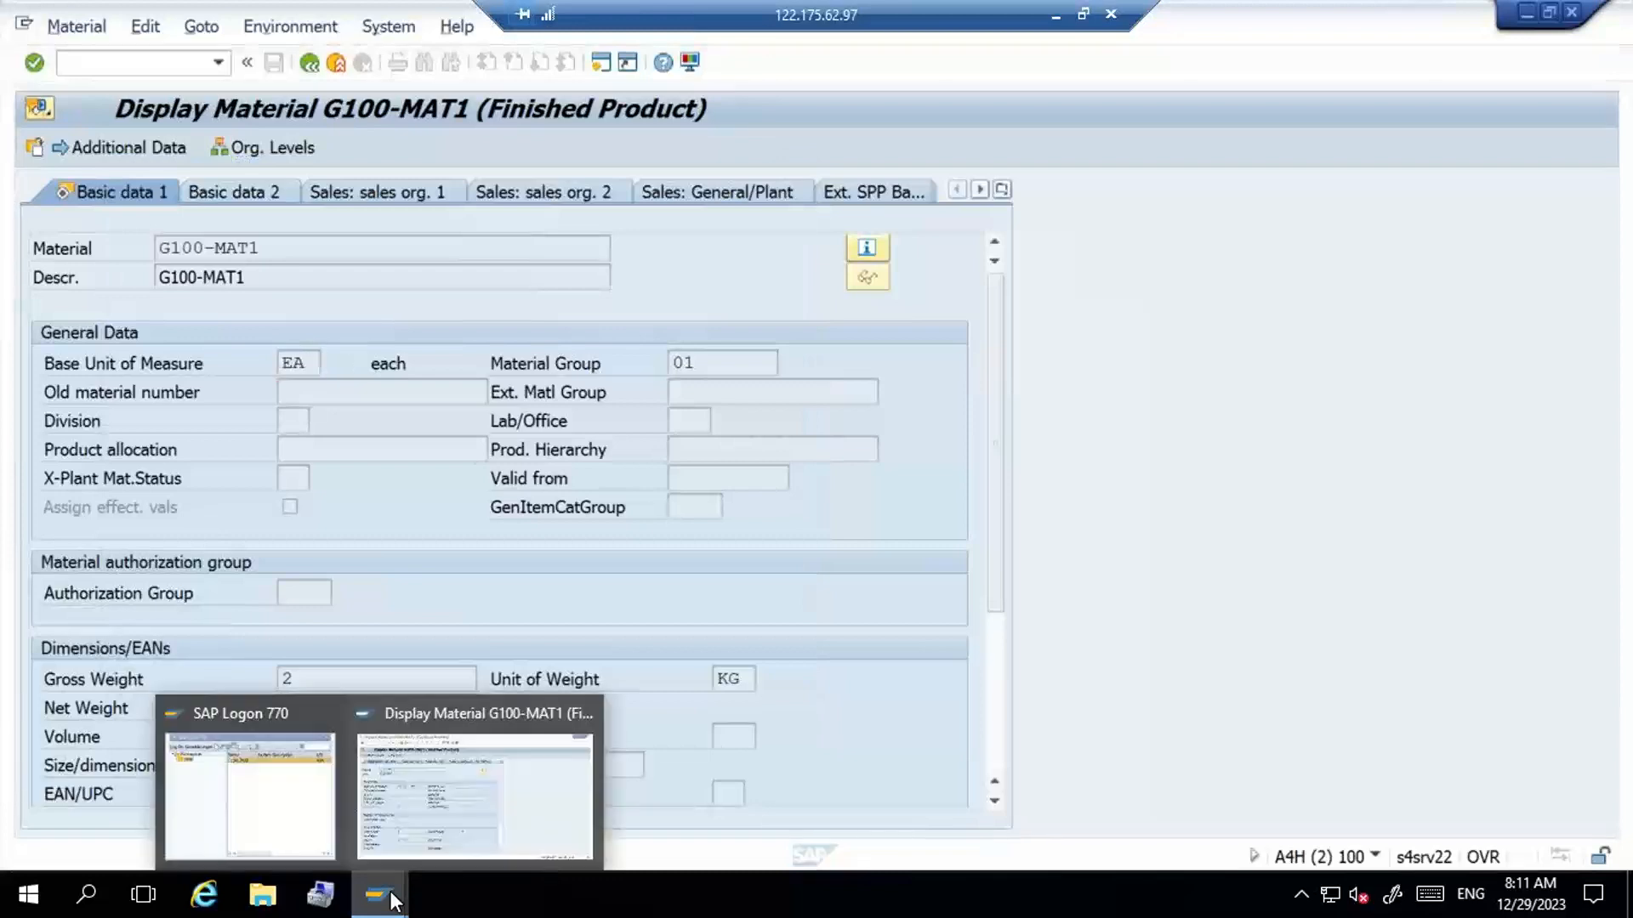
{"action": "left_click", "coordinate": [166, 67]}
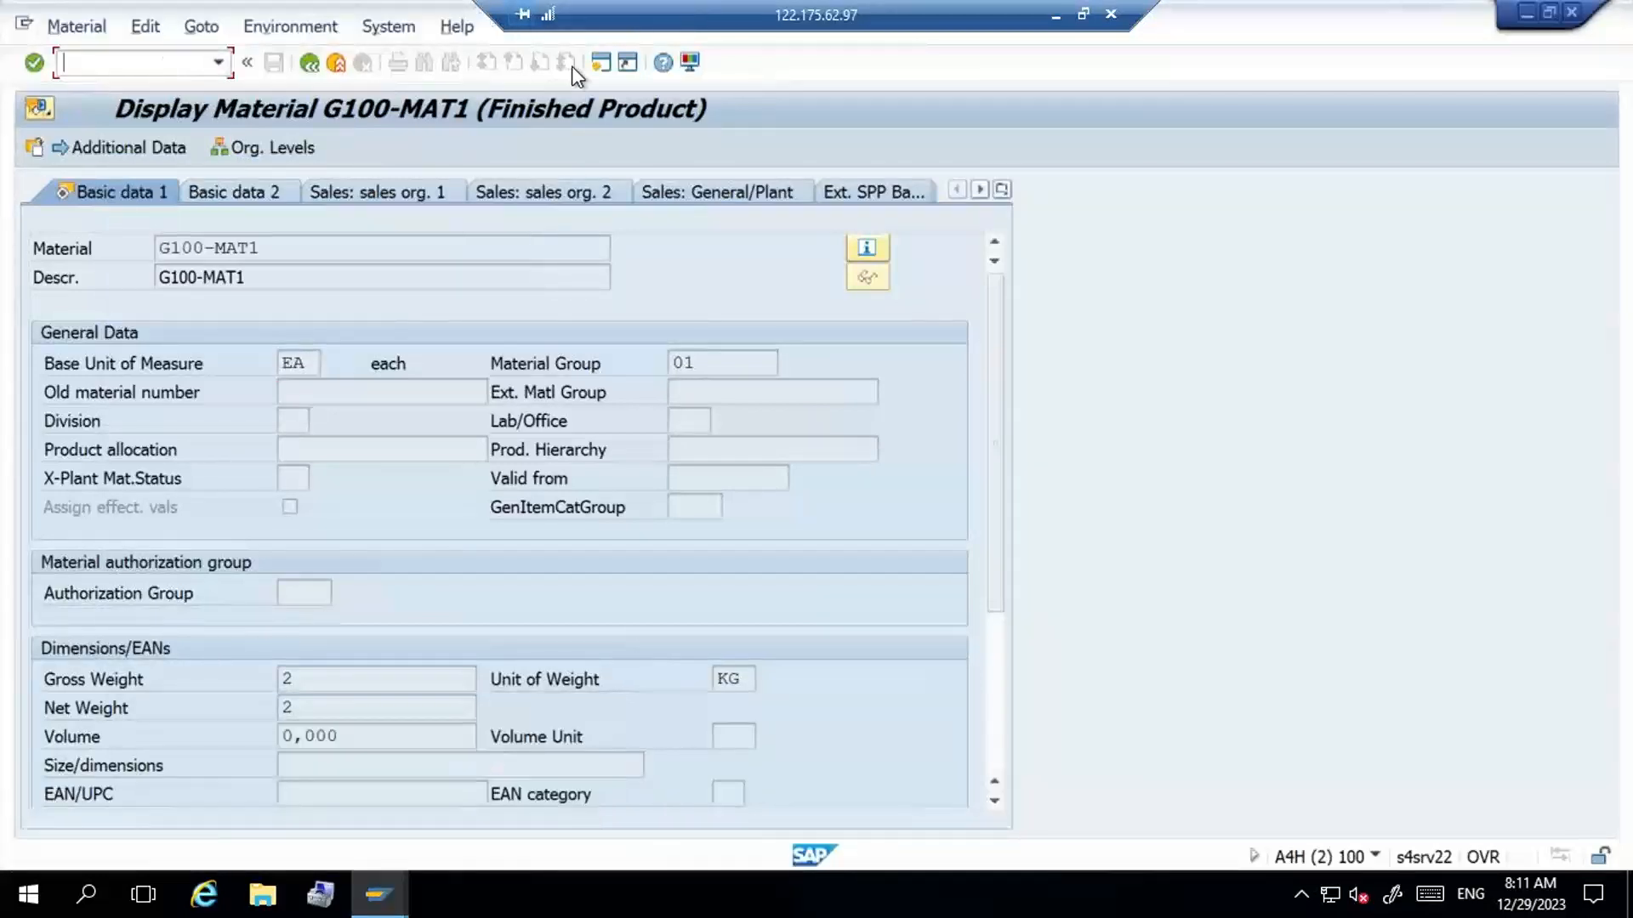
{"action": "left_click", "coordinate": [600, 64]}
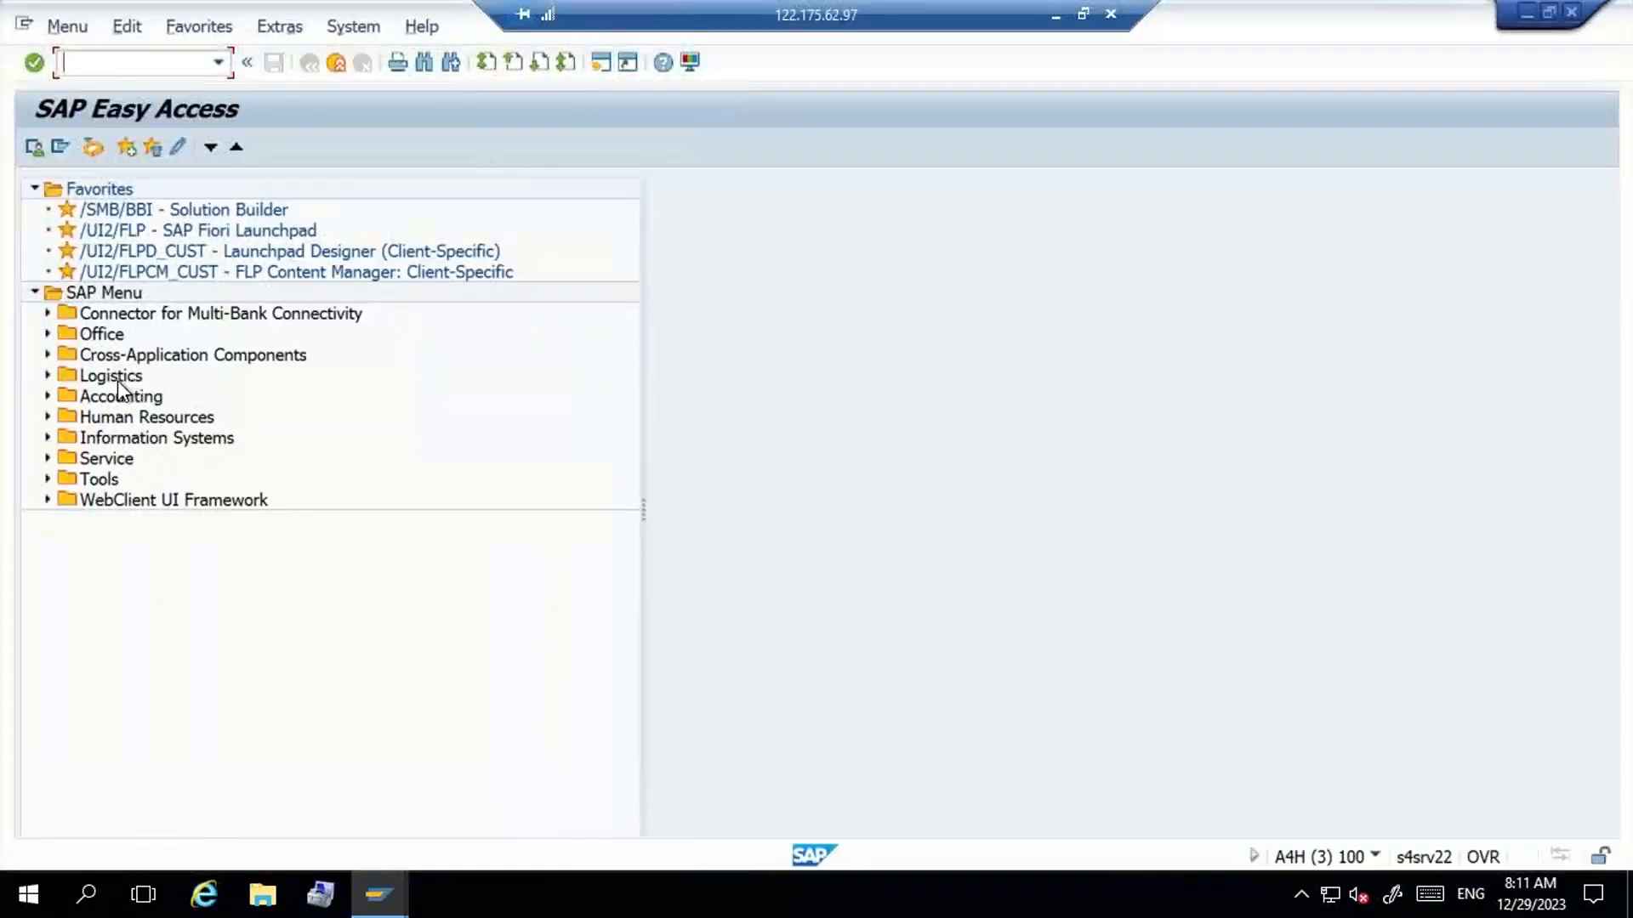
- Expand the SAP menu path Logistics > SCM Extended Warehouse Management > Extended Warehouse Management > Master Data
{"action": "left_click", "coordinate": [118, 375]}
{"action": "double_click", "coordinate": [118, 382]}
{"action": "key", "text": "Down"}
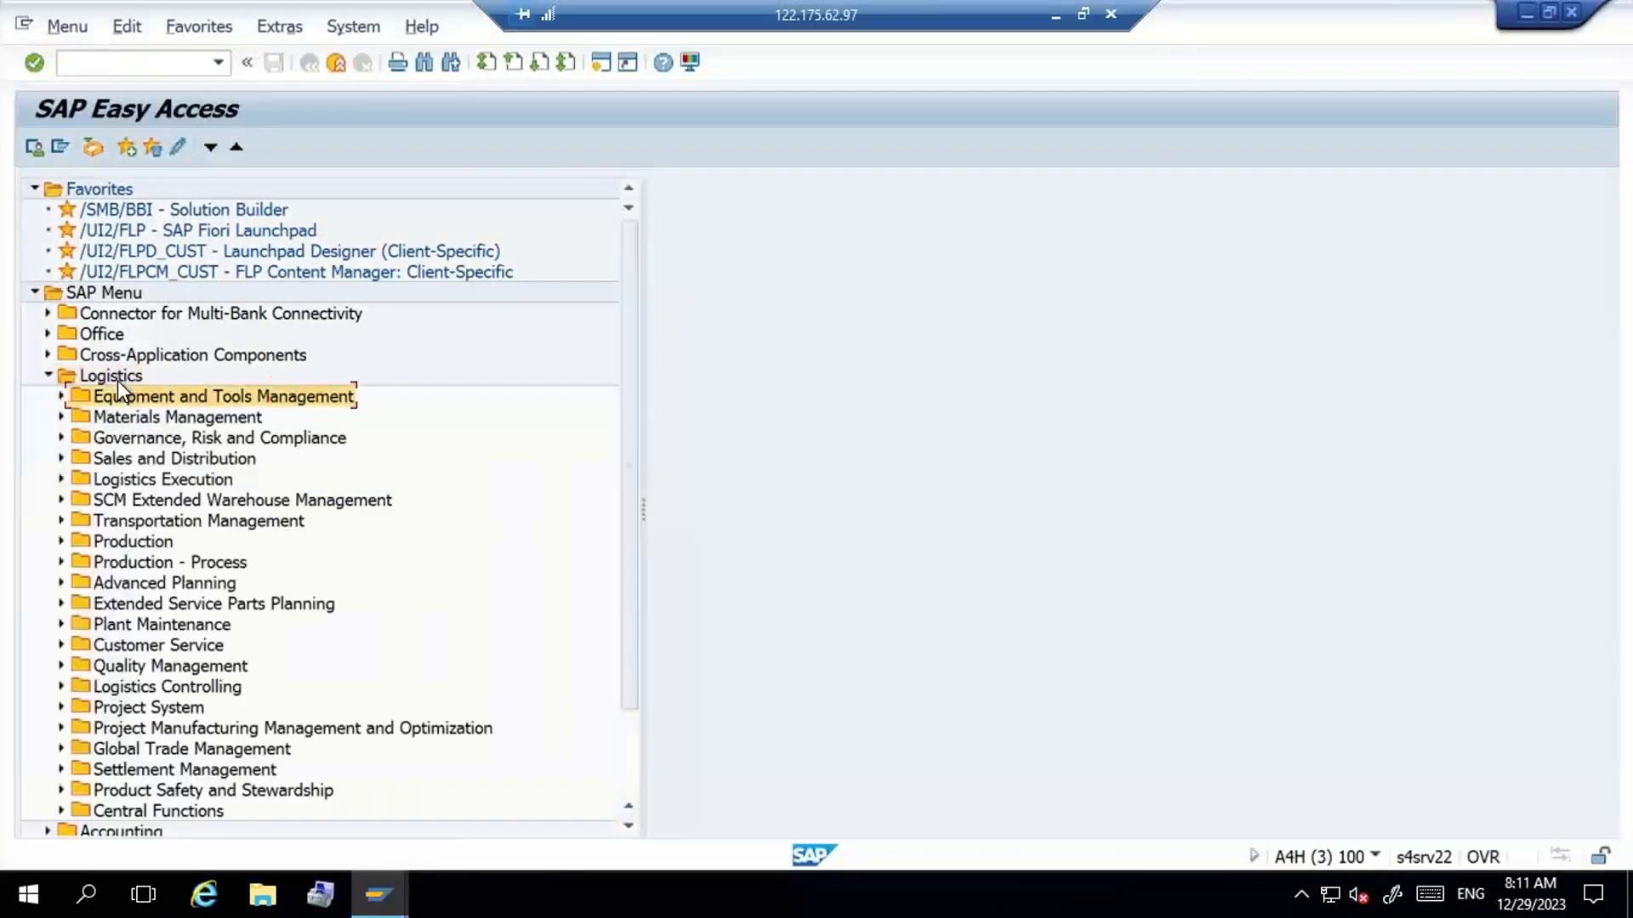
{"action": "key", "text": "Down"}
{"action": "key", "text": "Down"}
{"action": "key", "text": "Down"}
{"action": "key", "text": "Down"}
{"action": "key", "text": "Down"}
{"action": "key", "text": "Right"}
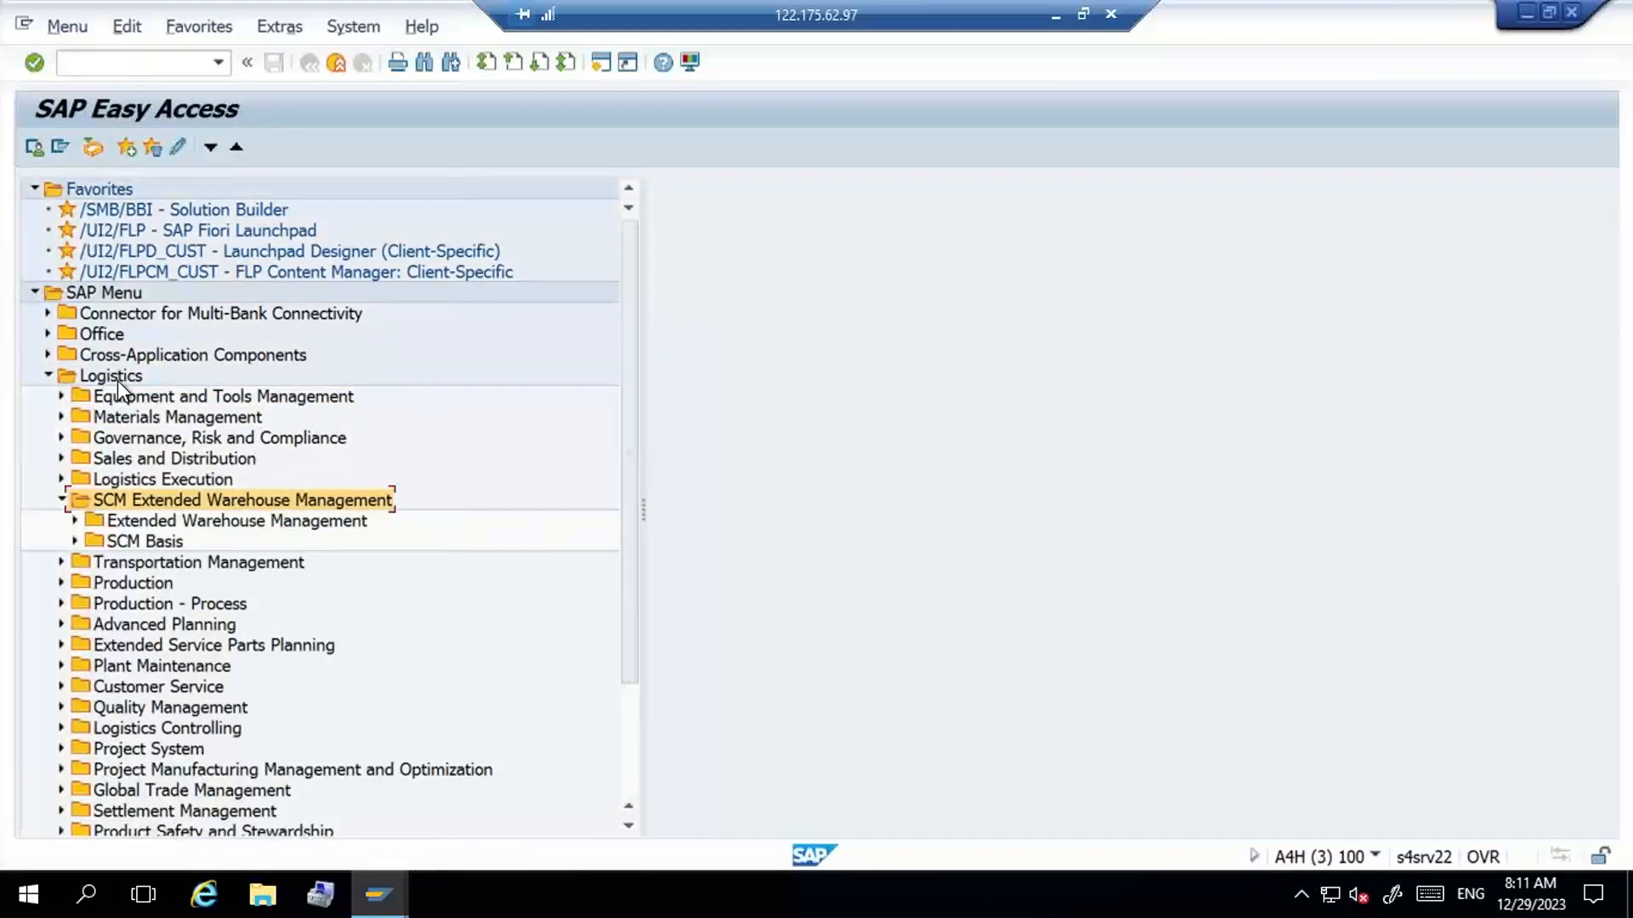
{"action": "key", "text": "Down"}
{"action": "key", "text": "Right"}
{"action": "key", "text": "Down"}
{"action": "key", "text": "Down"}
{"action": "key", "text": "Down"}
{"action": "key", "text": "Down"}
{"action": "key", "text": "Down"}
{"action": "key", "text": "Down"}
{"action": "key", "text": "Down"}
{"action": "key", "text": "Down"}
{"action": "key", "text": "Down"}
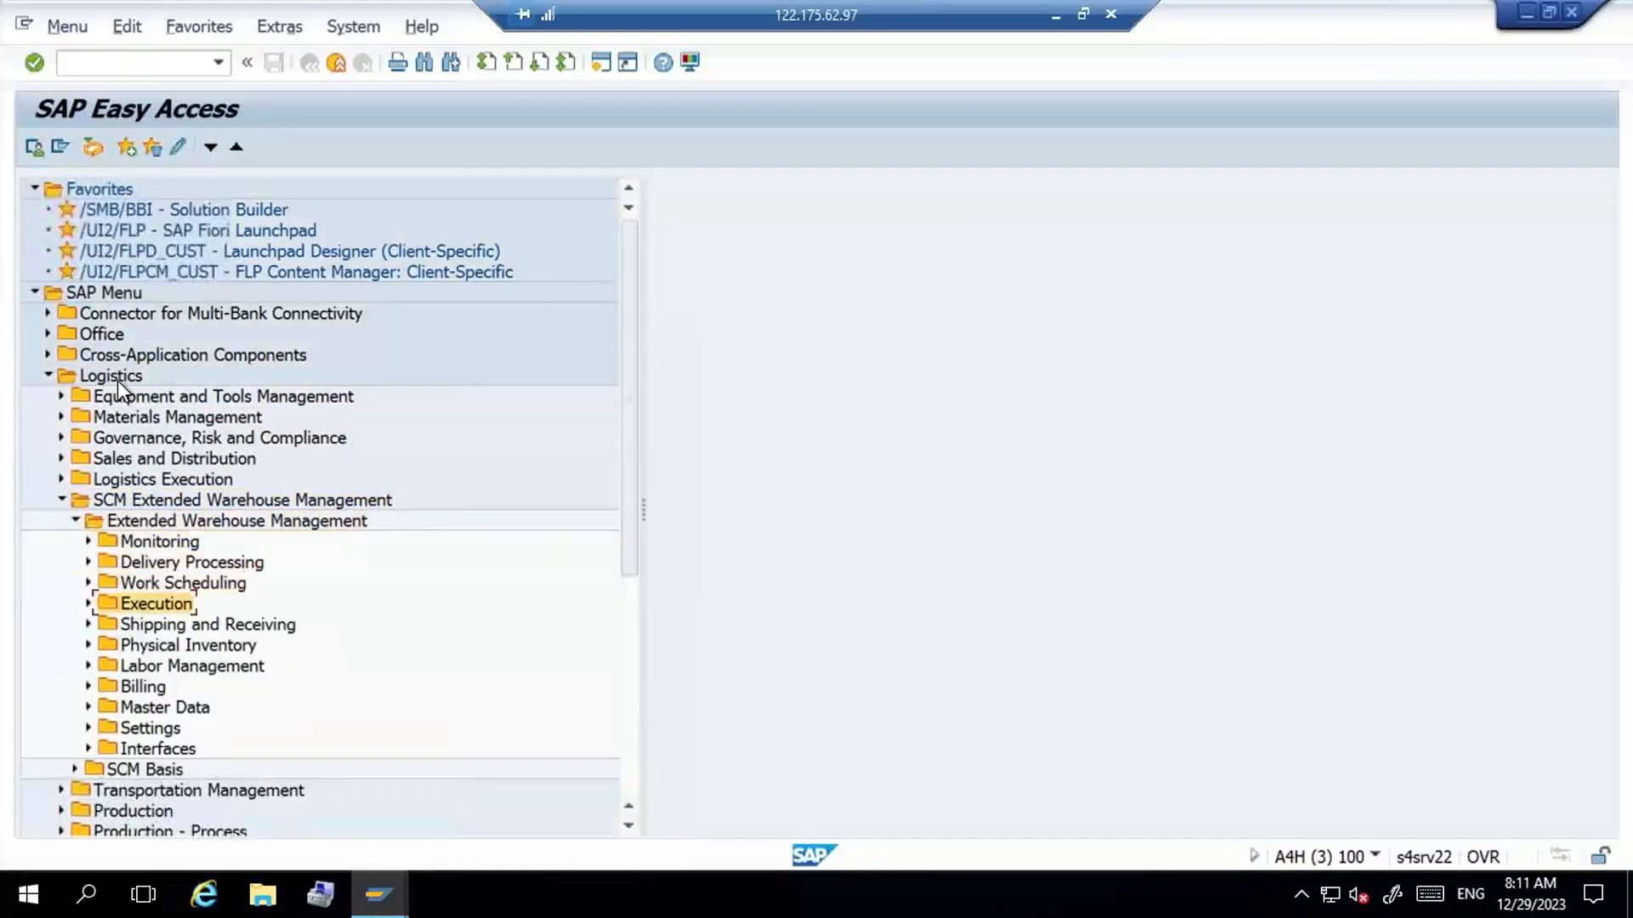
{"action": "key", "text": "Right"}
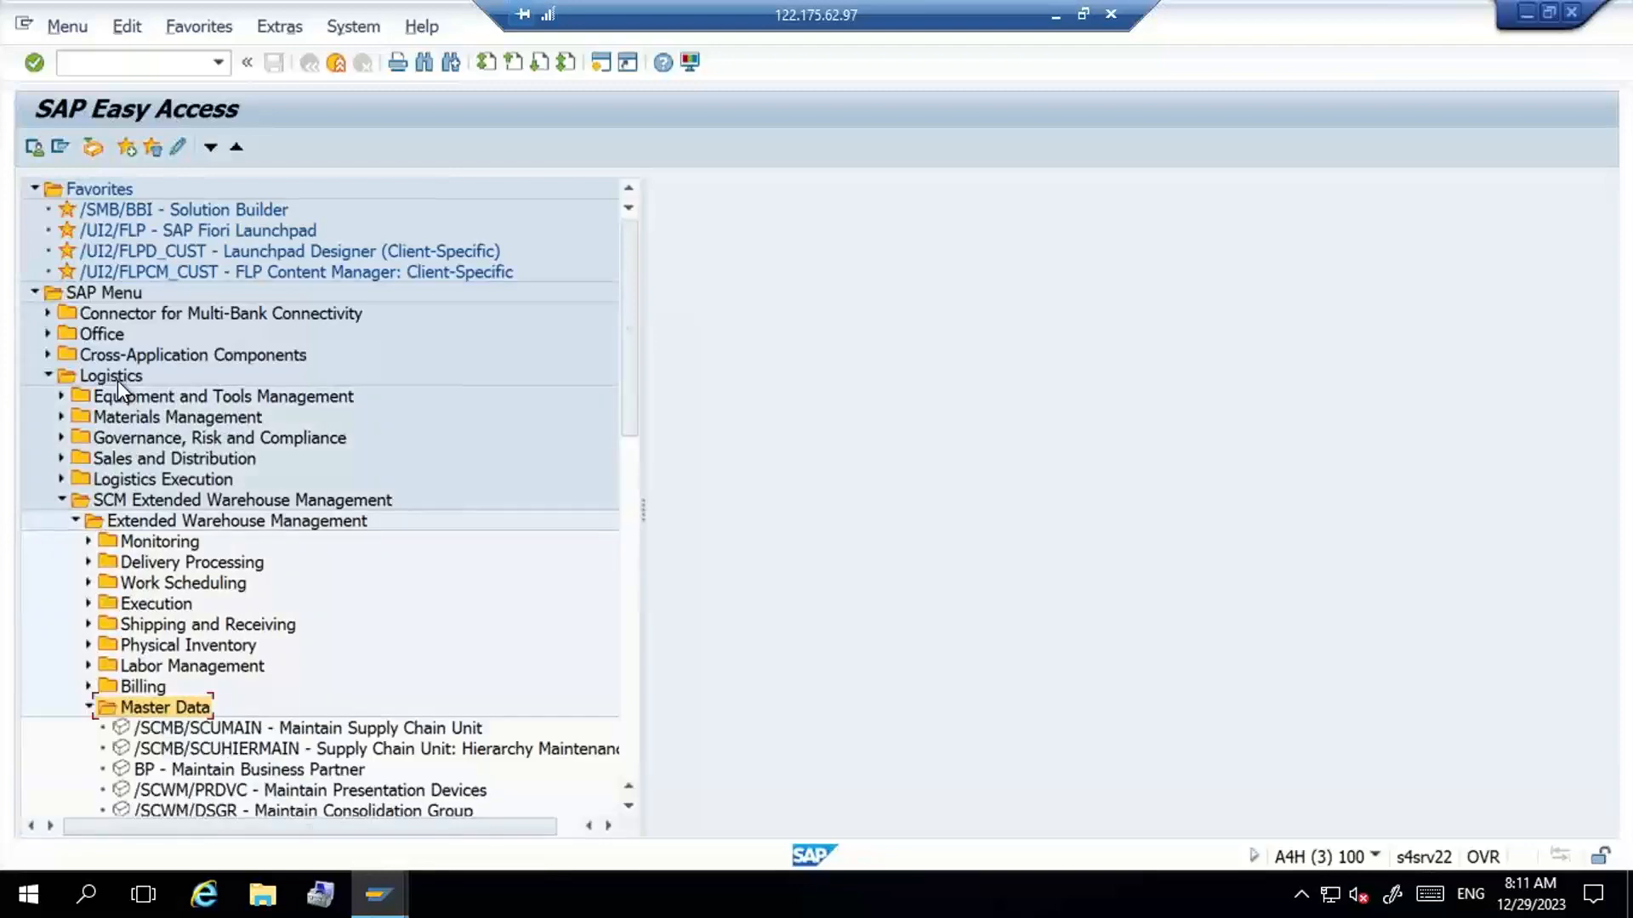
- Expand the Storage Bin folder and start /SCWM/LS11 - Mass Edit Storage Bins
{"action": "key", "text": "Down"}
{"action": "key", "text": "Down"}
{"action": "key", "text": "Down"}
{"action": "key", "text": "Down"}
{"action": "key", "text": "Down"}
{"action": "key", "text": "Down"}
{"action": "key", "text": "Down"}
{"action": "key", "text": "Down"}
{"action": "key", "text": "Down"}
{"action": "key", "text": "Down"}
{"action": "key", "text": "Down"}
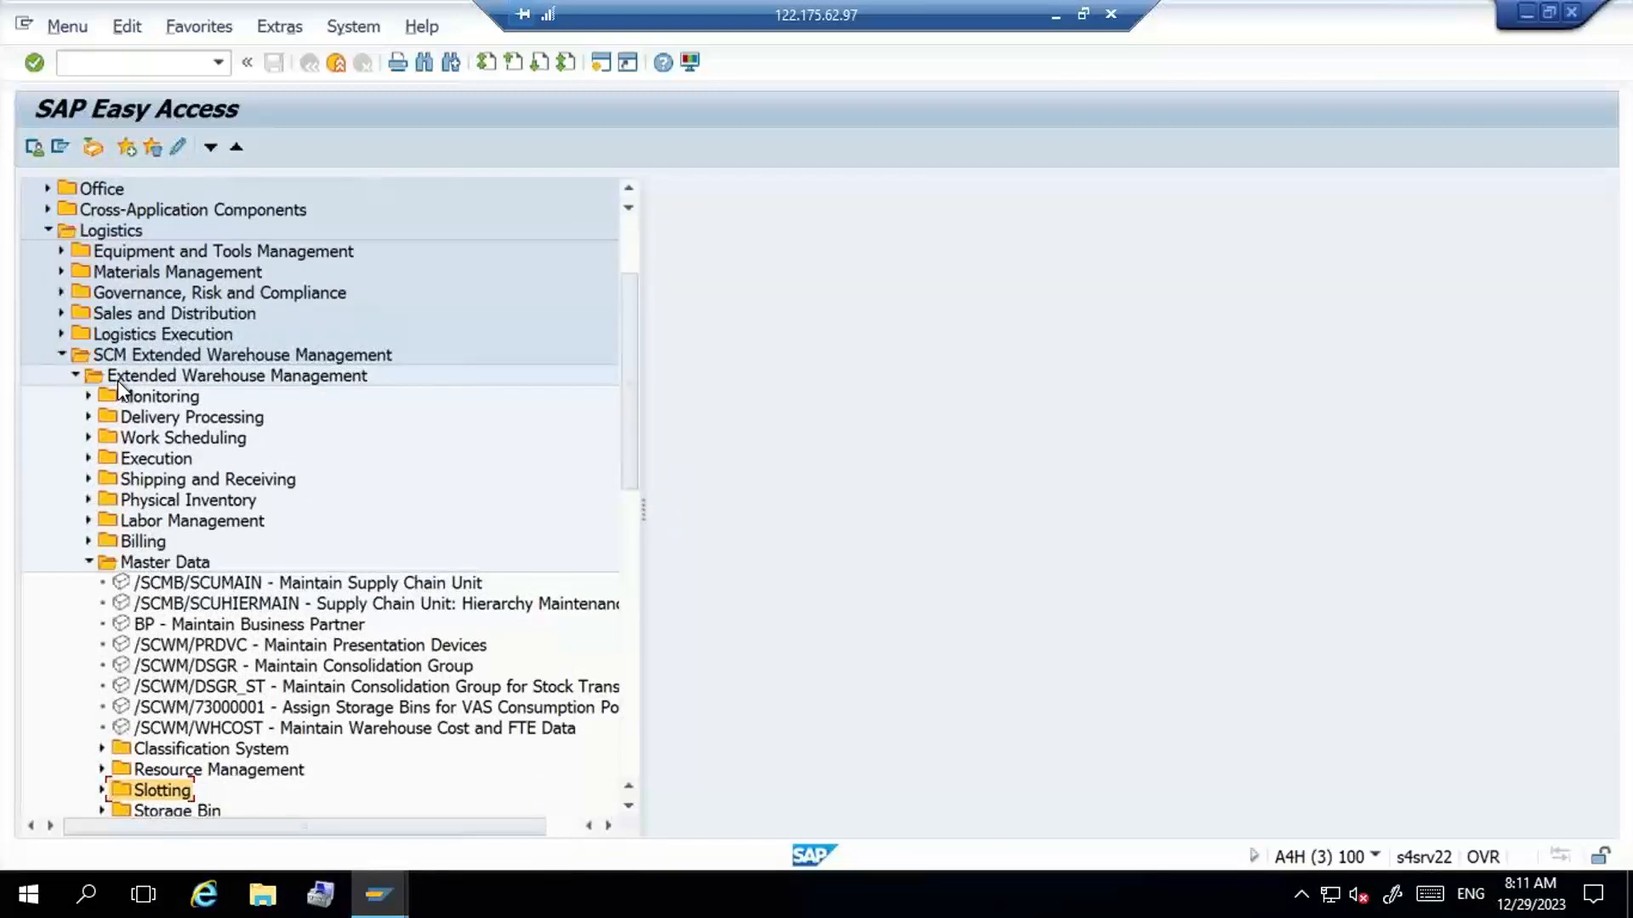
{"action": "key", "text": "Down"}
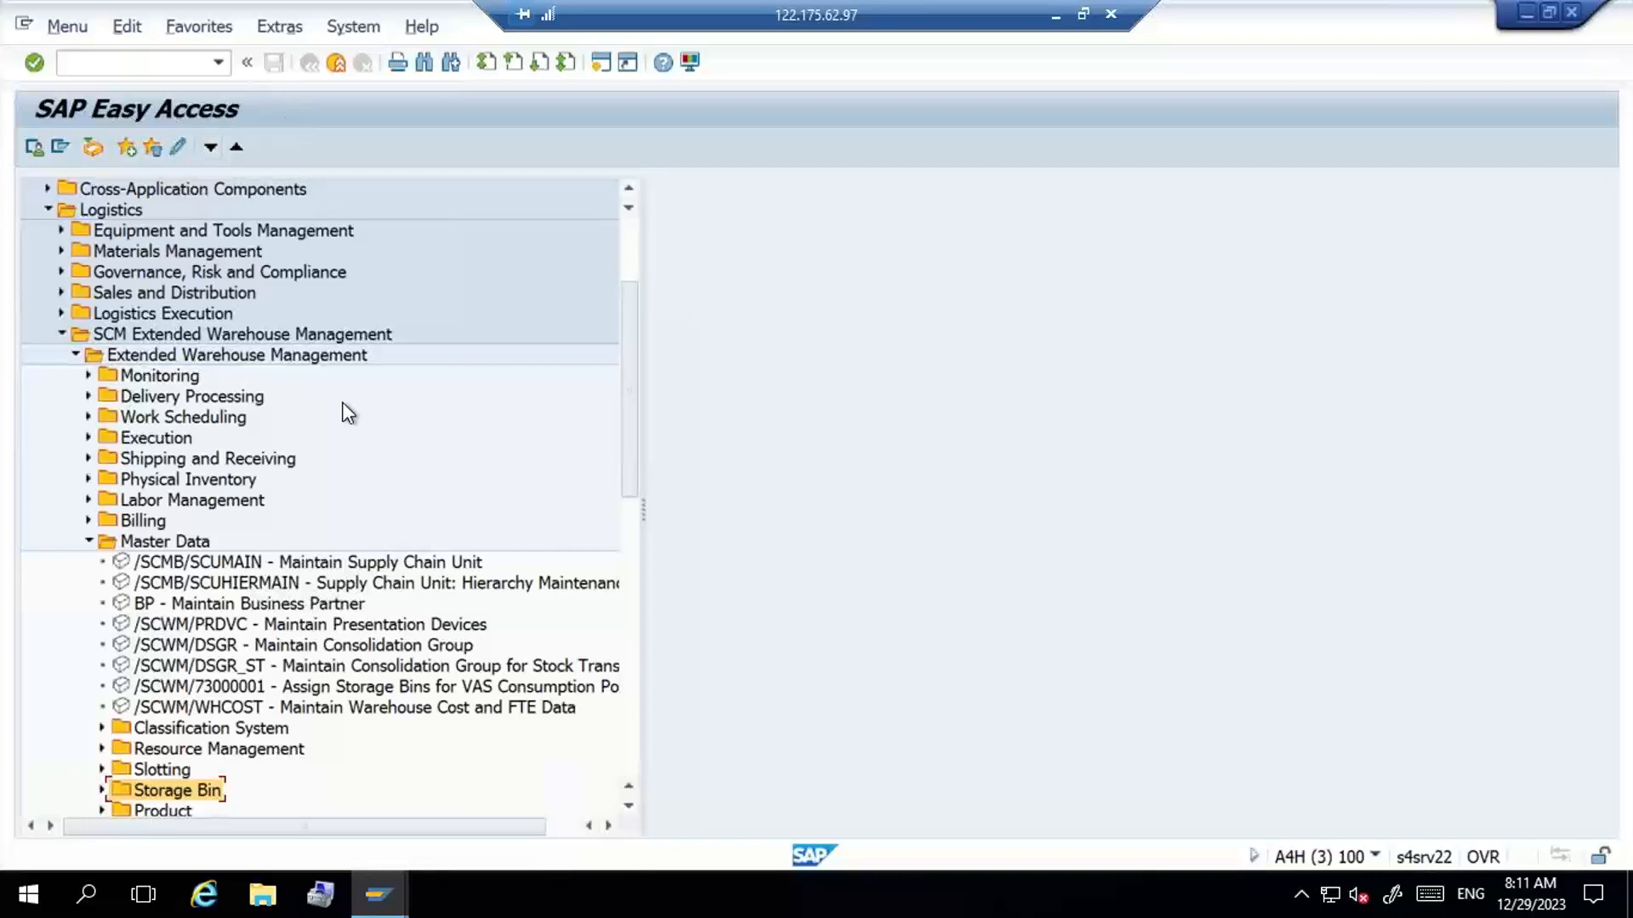
{"action": "key", "text": "Right"}
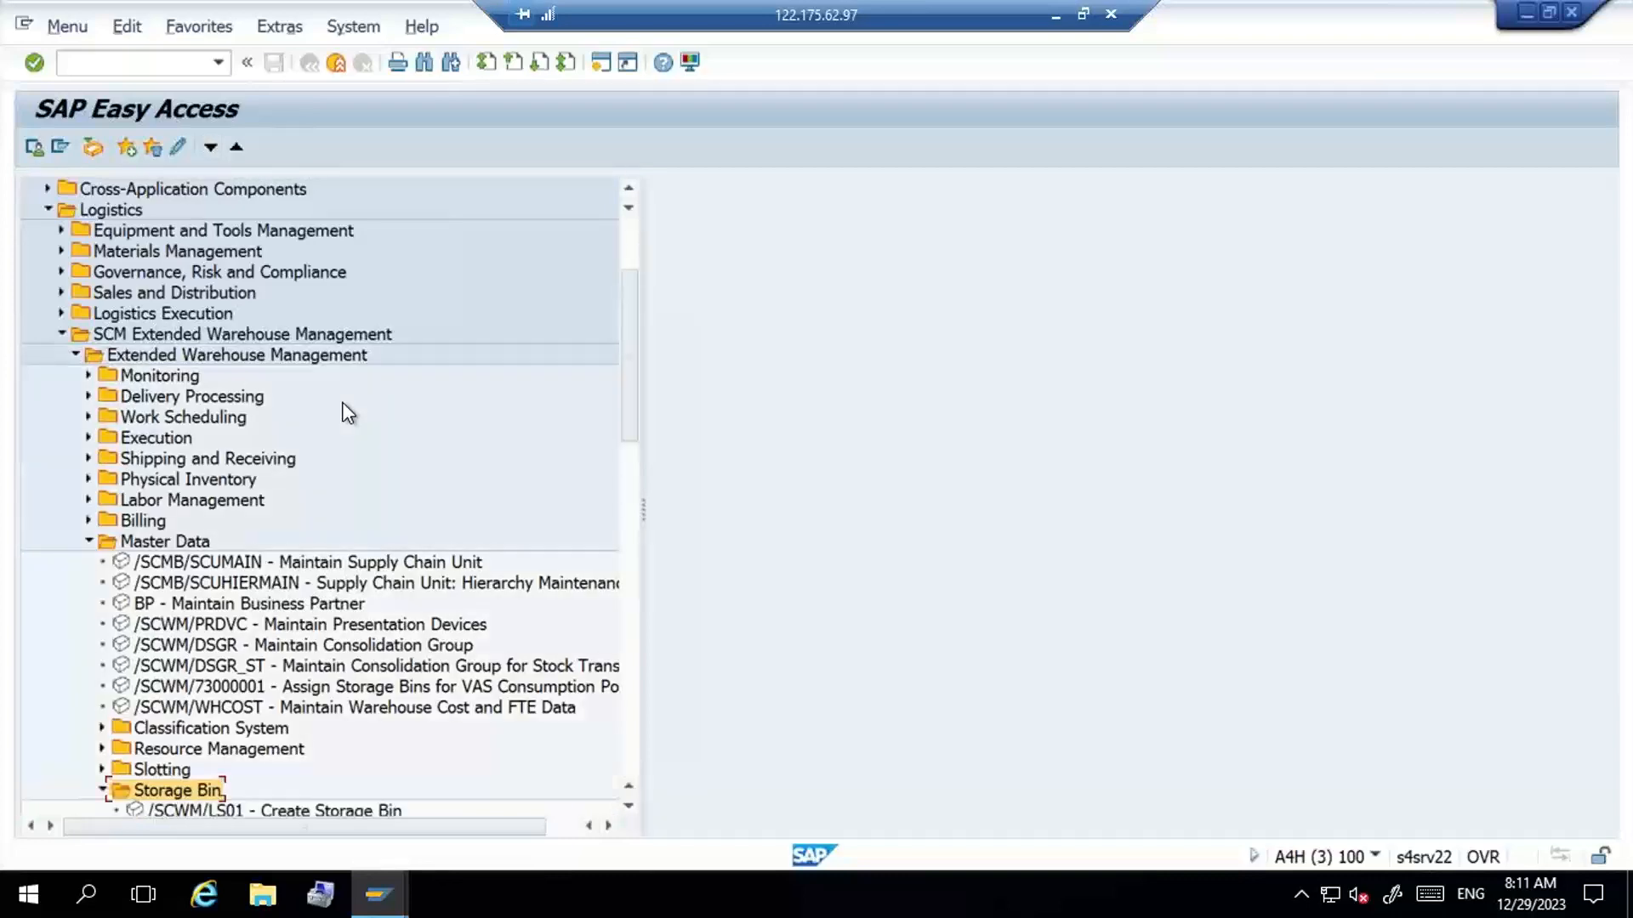
{"action": "key", "text": "Down"}
{"action": "key", "text": "Down"}
{"action": "key", "text": "Down"}
{"action": "key", "text": "Down"}
{"action": "key", "text": "Down"}
{"action": "key", "text": "Up"}
{"action": "key", "text": "Up"}
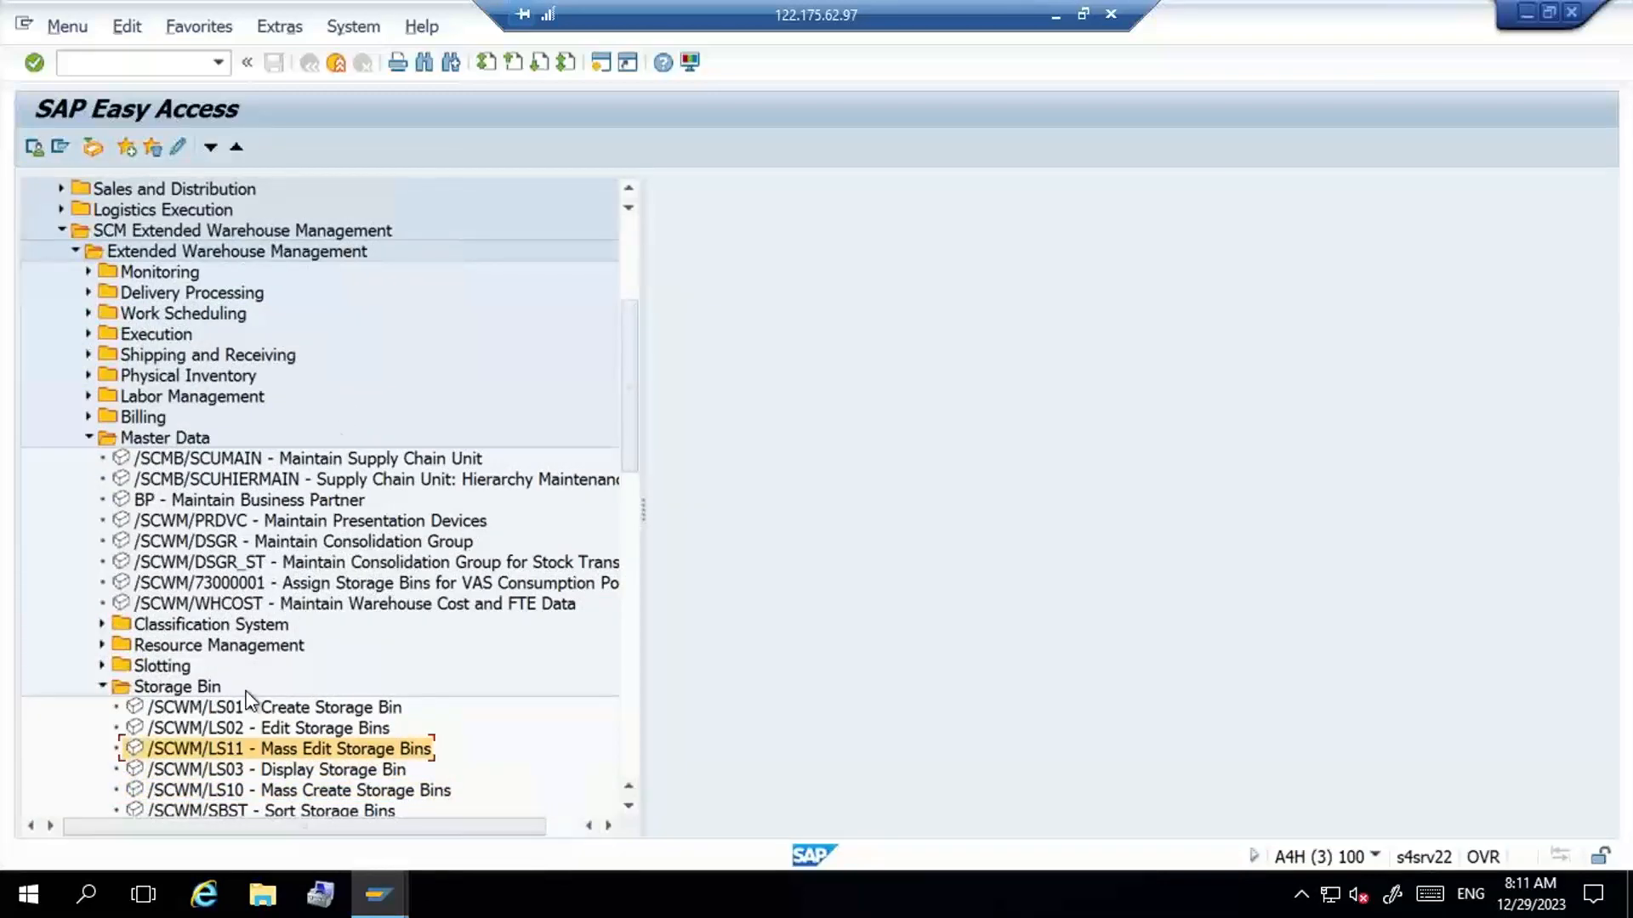
{"action": "double_click", "coordinate": [202, 754]}
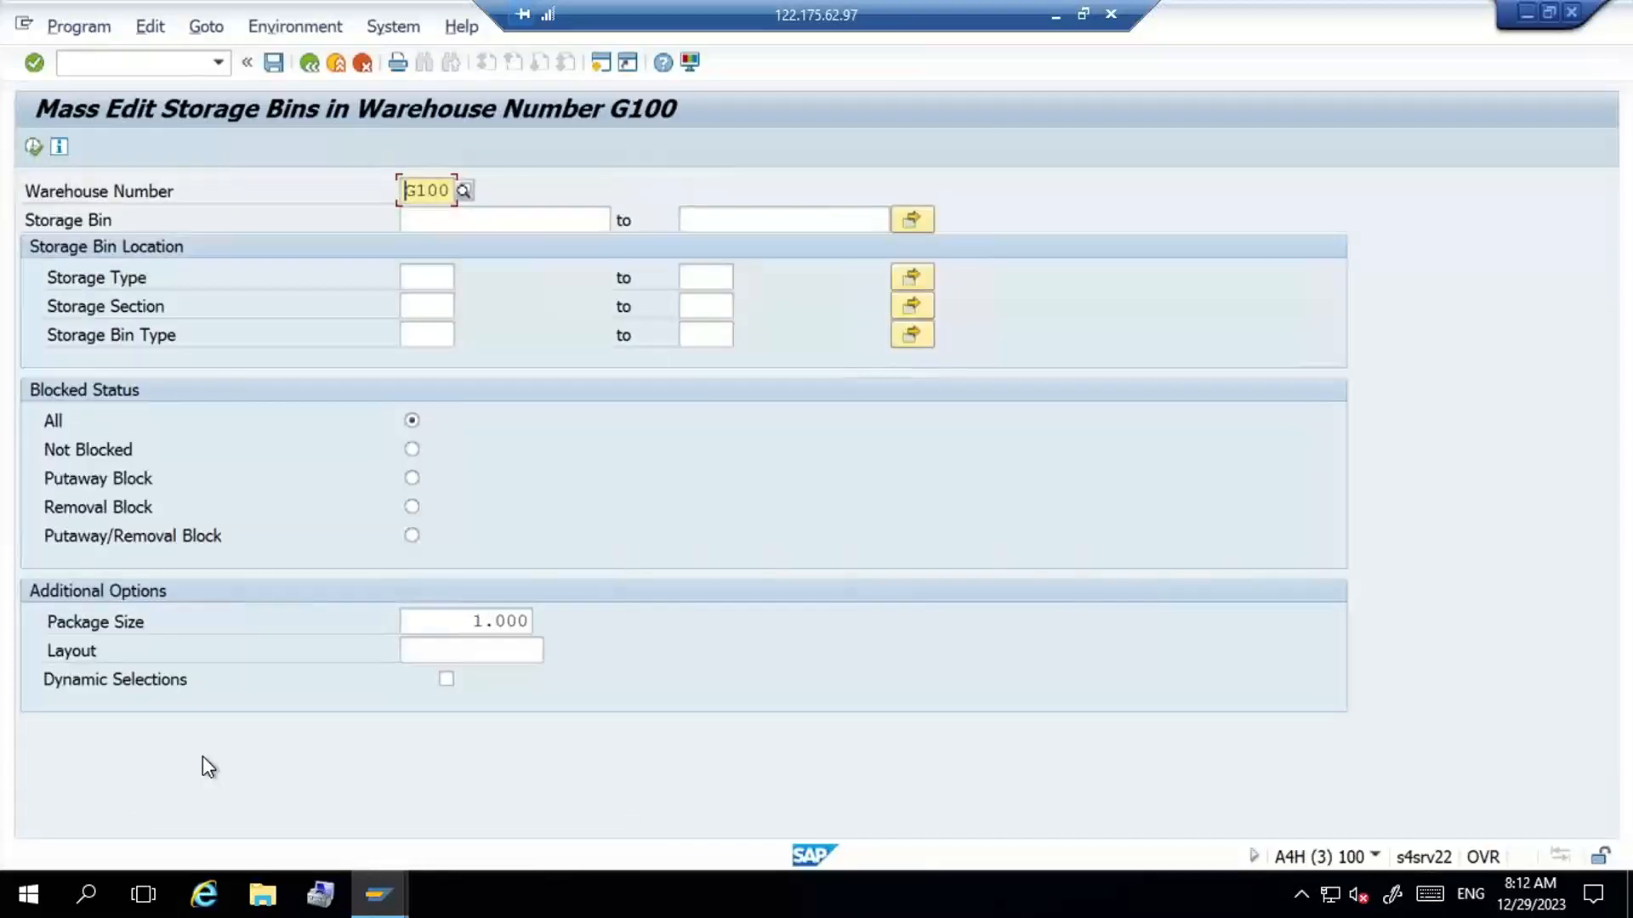
- Set the storage type to ST01 and run the bin selection for warehouse G100
{"action": "left_click", "coordinate": [447, 284]}
{"action": "key", "text": "Return"}
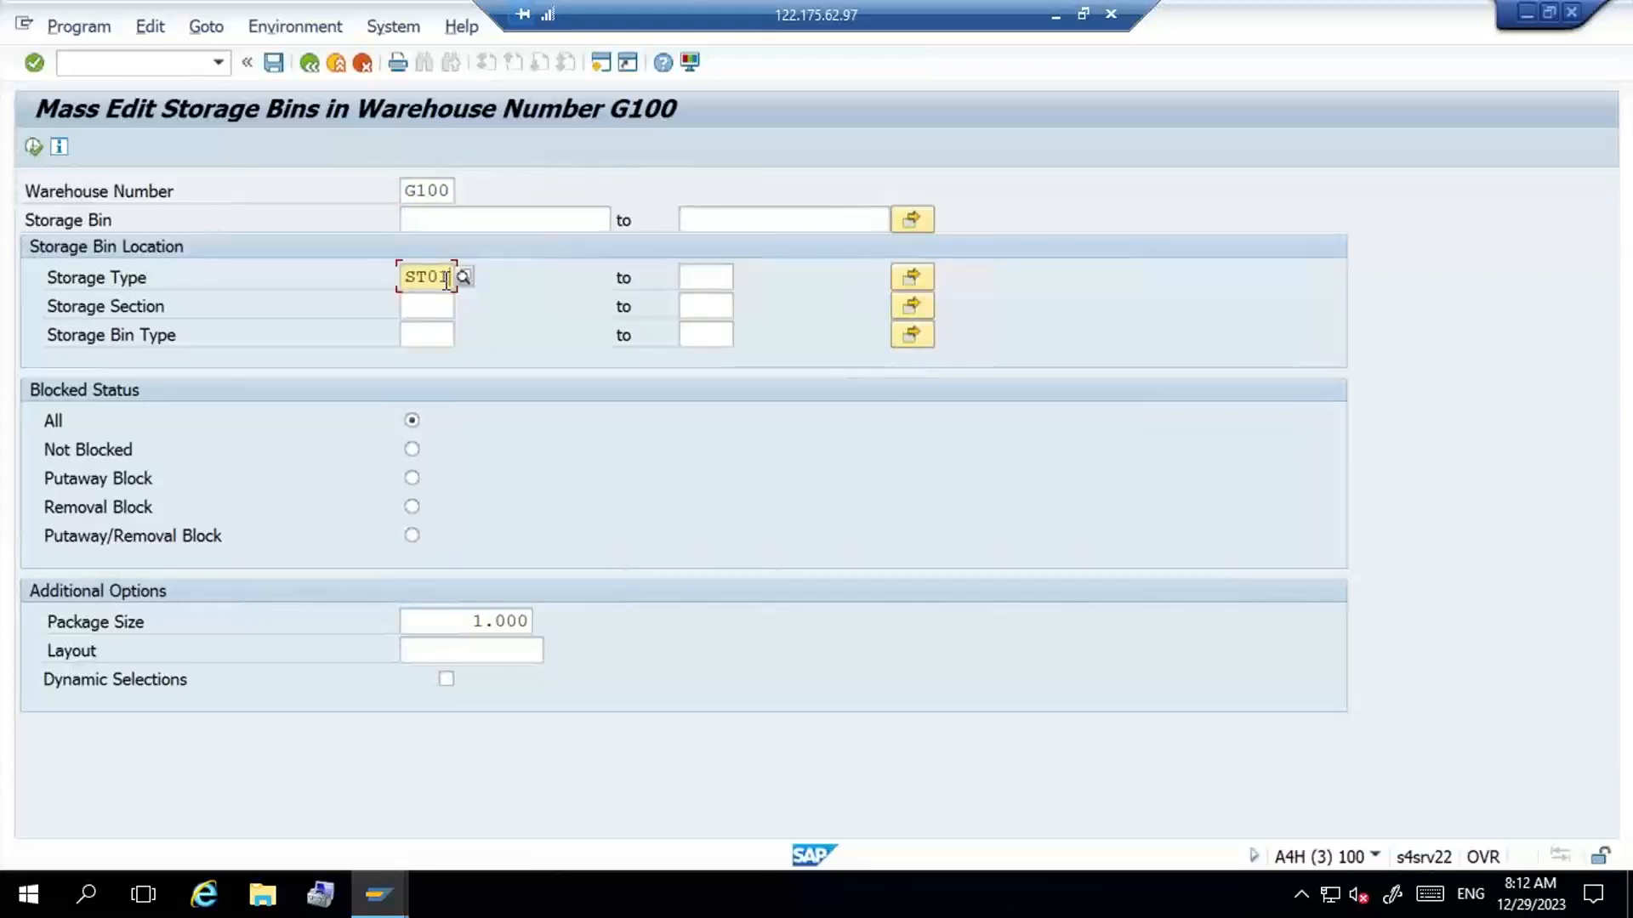
{"action": "left_click", "coordinate": [32, 147]}
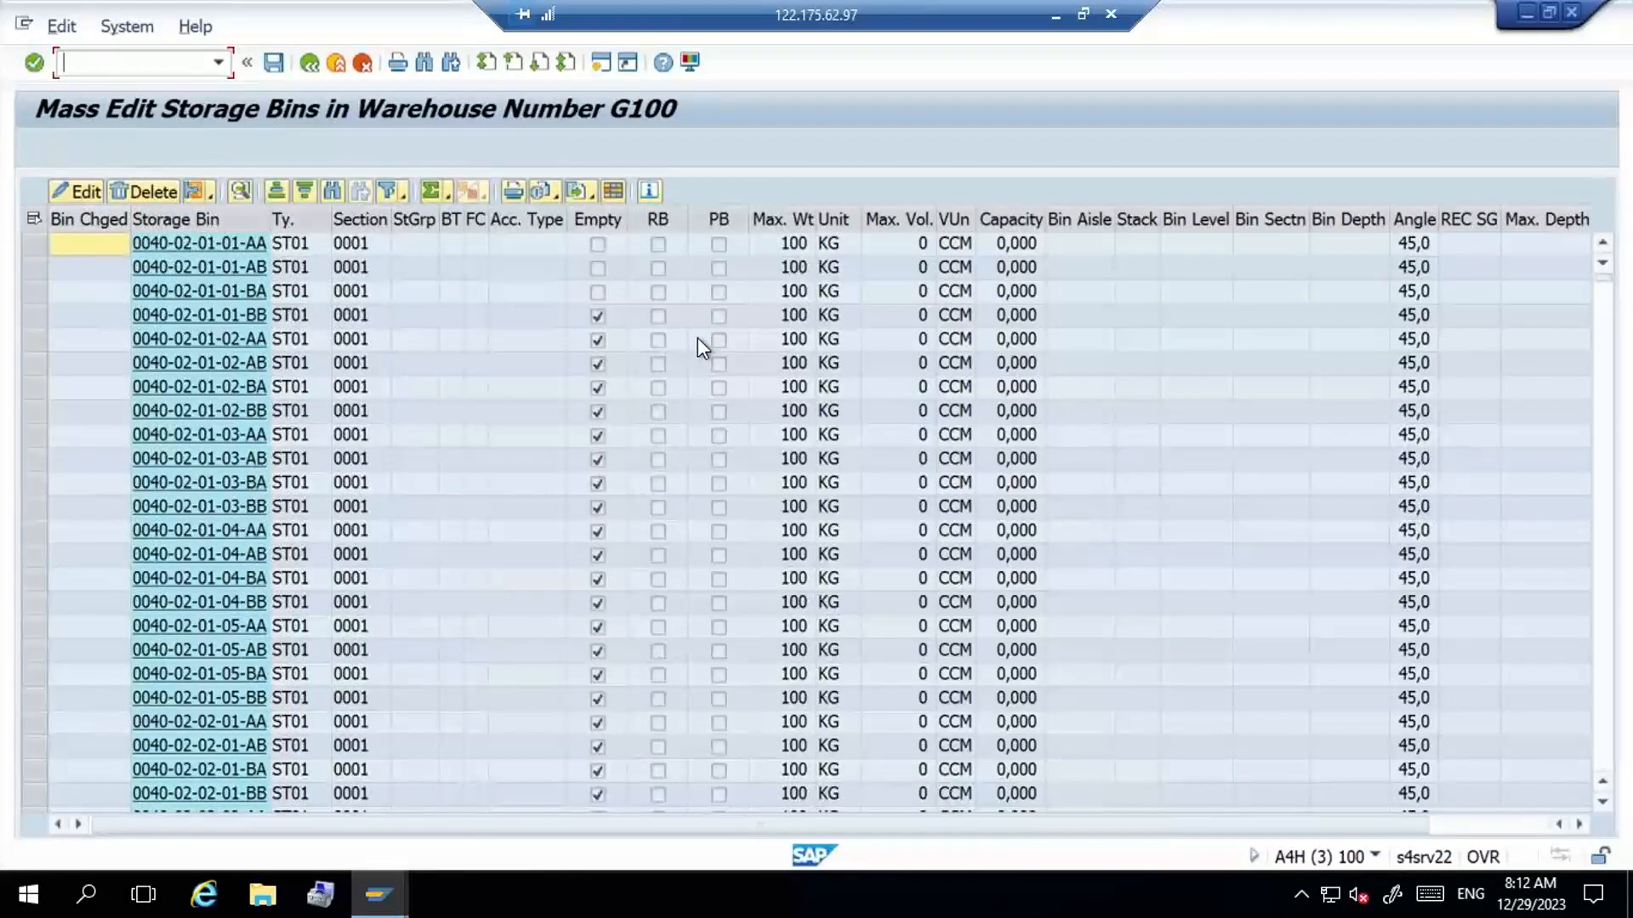
- Compare the bins' Max. Wt column with the Gross Weight of material G100-MAT1 in the Display Material session
{"action": "left_click", "coordinate": [777, 218]}
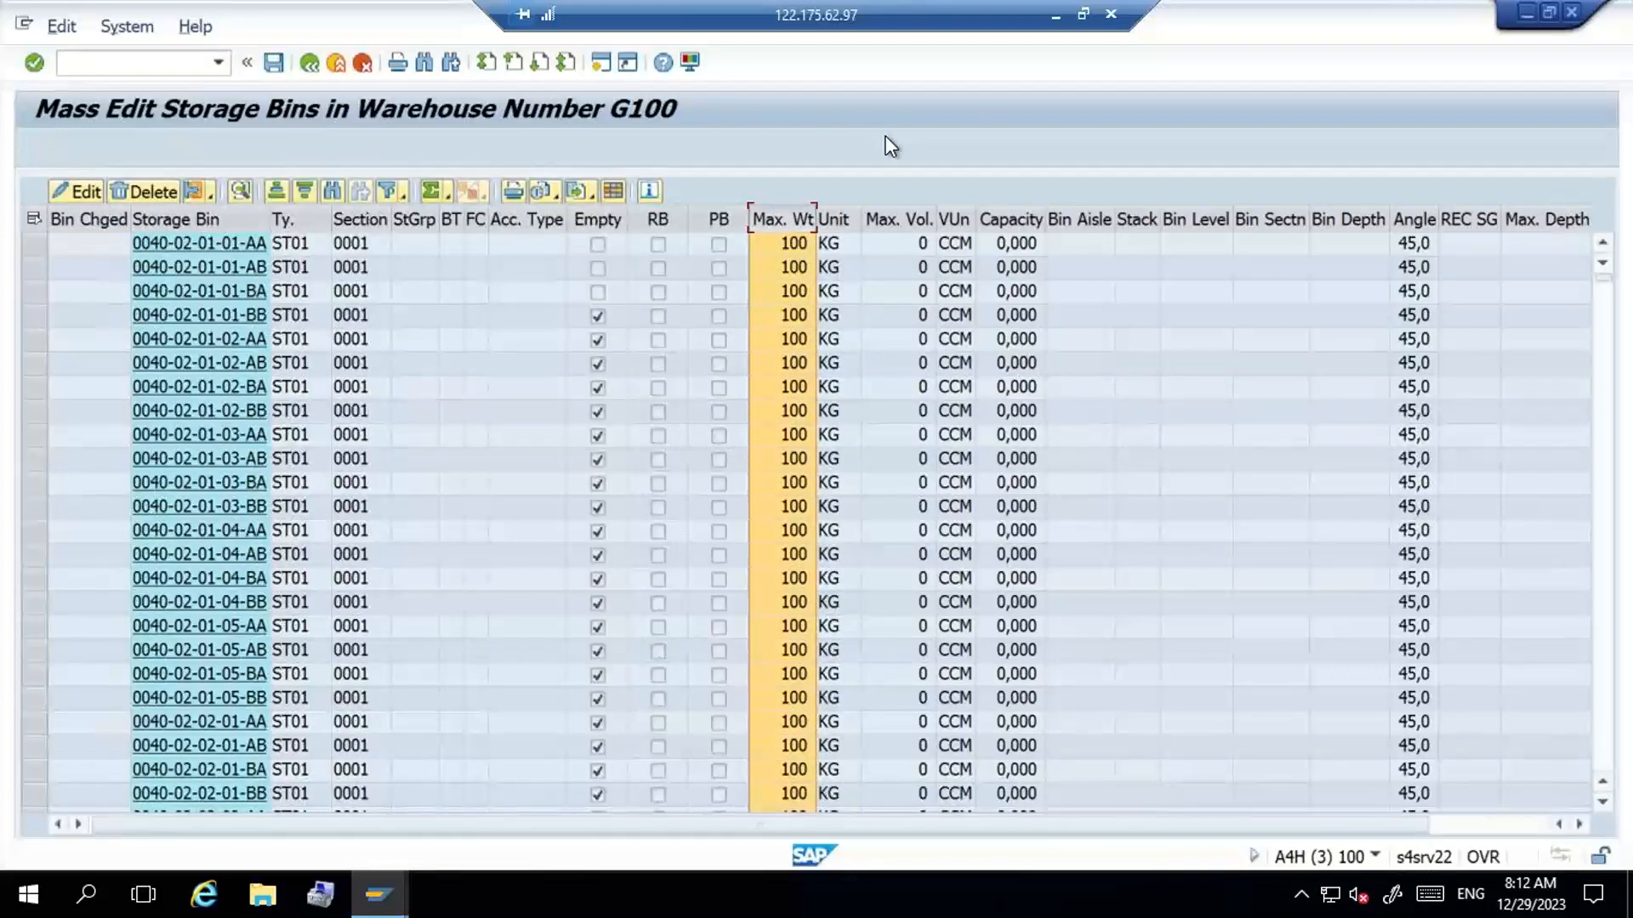
{"action": "key", "text": "alt+Tab"}
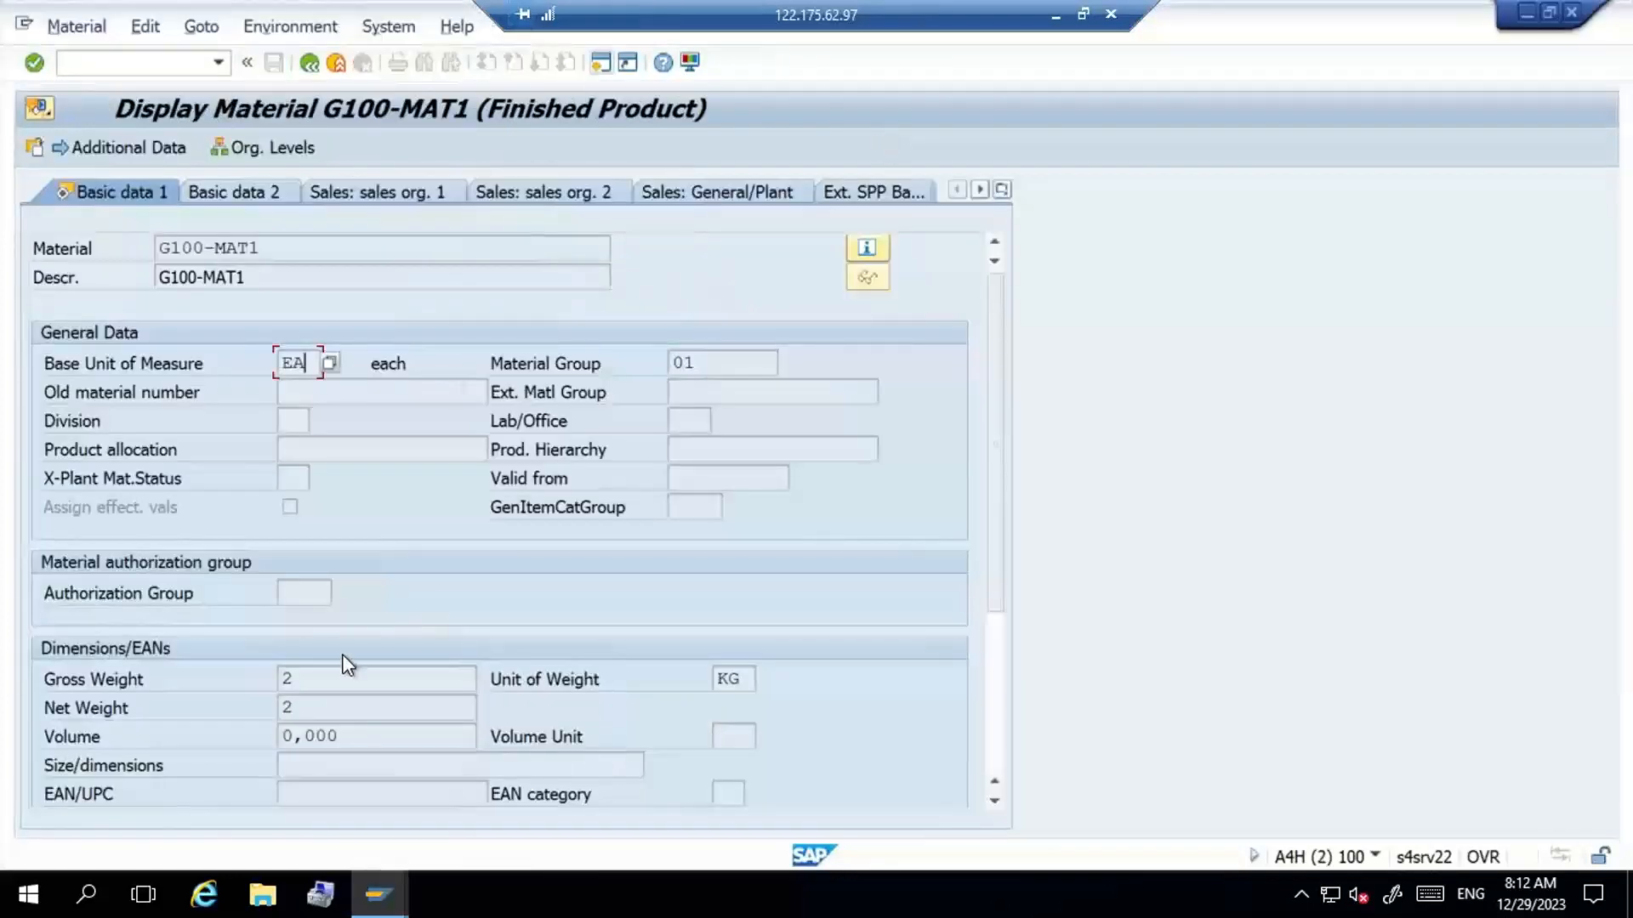
{"action": "left_click", "coordinate": [339, 673]}
{"action": "key", "text": "alt+Tab"}
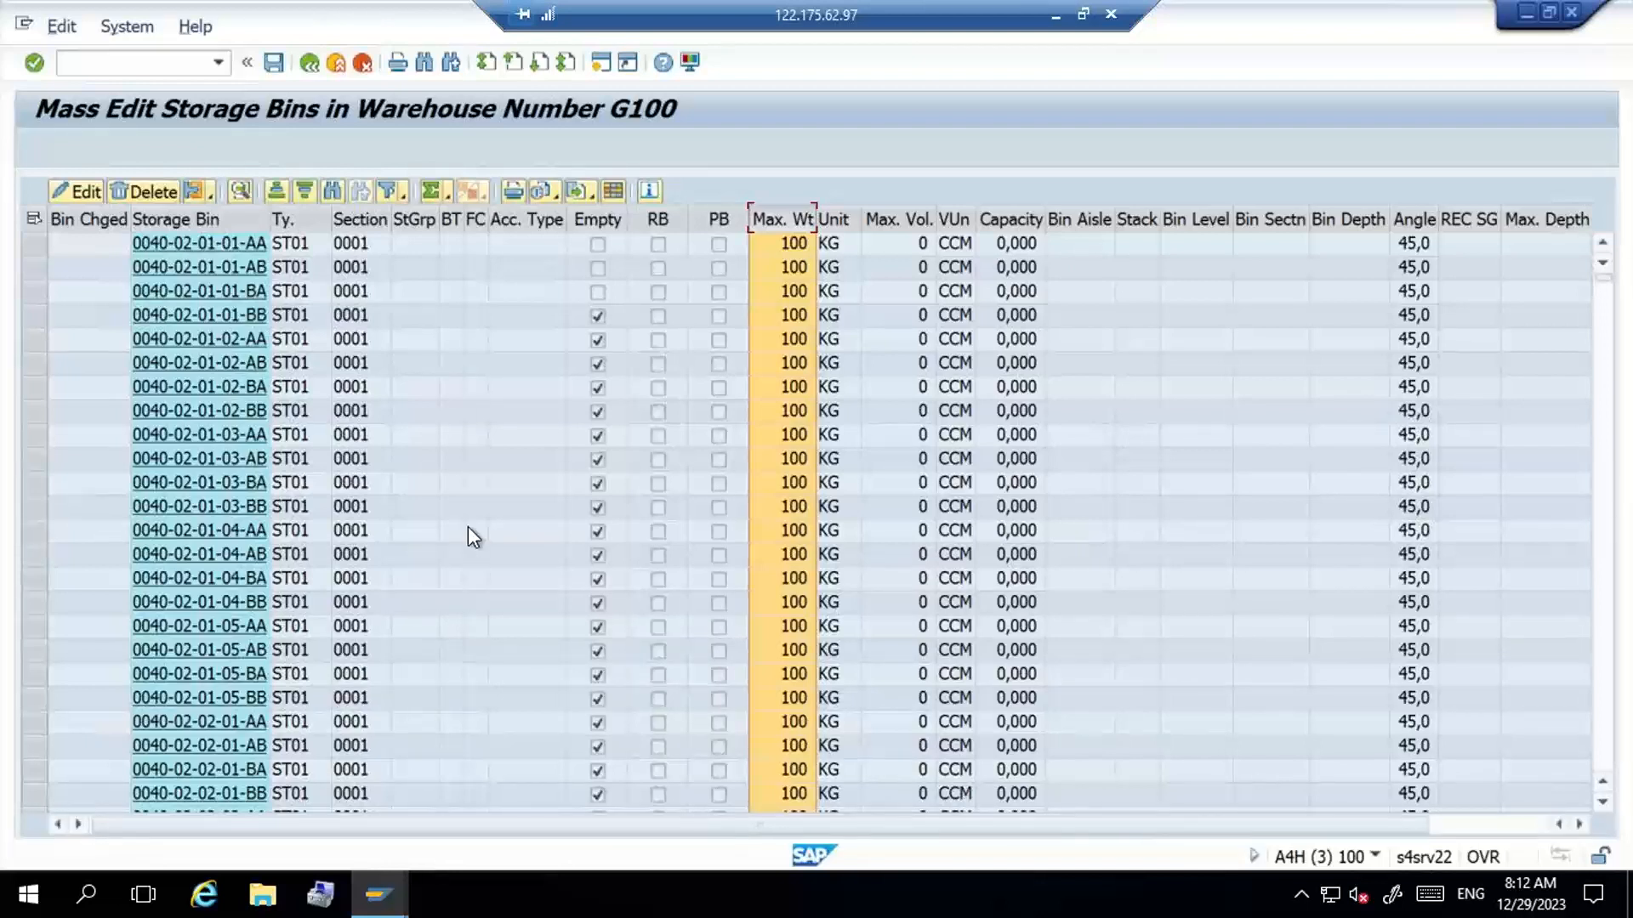
{"action": "key", "text": "alt+Tab"}
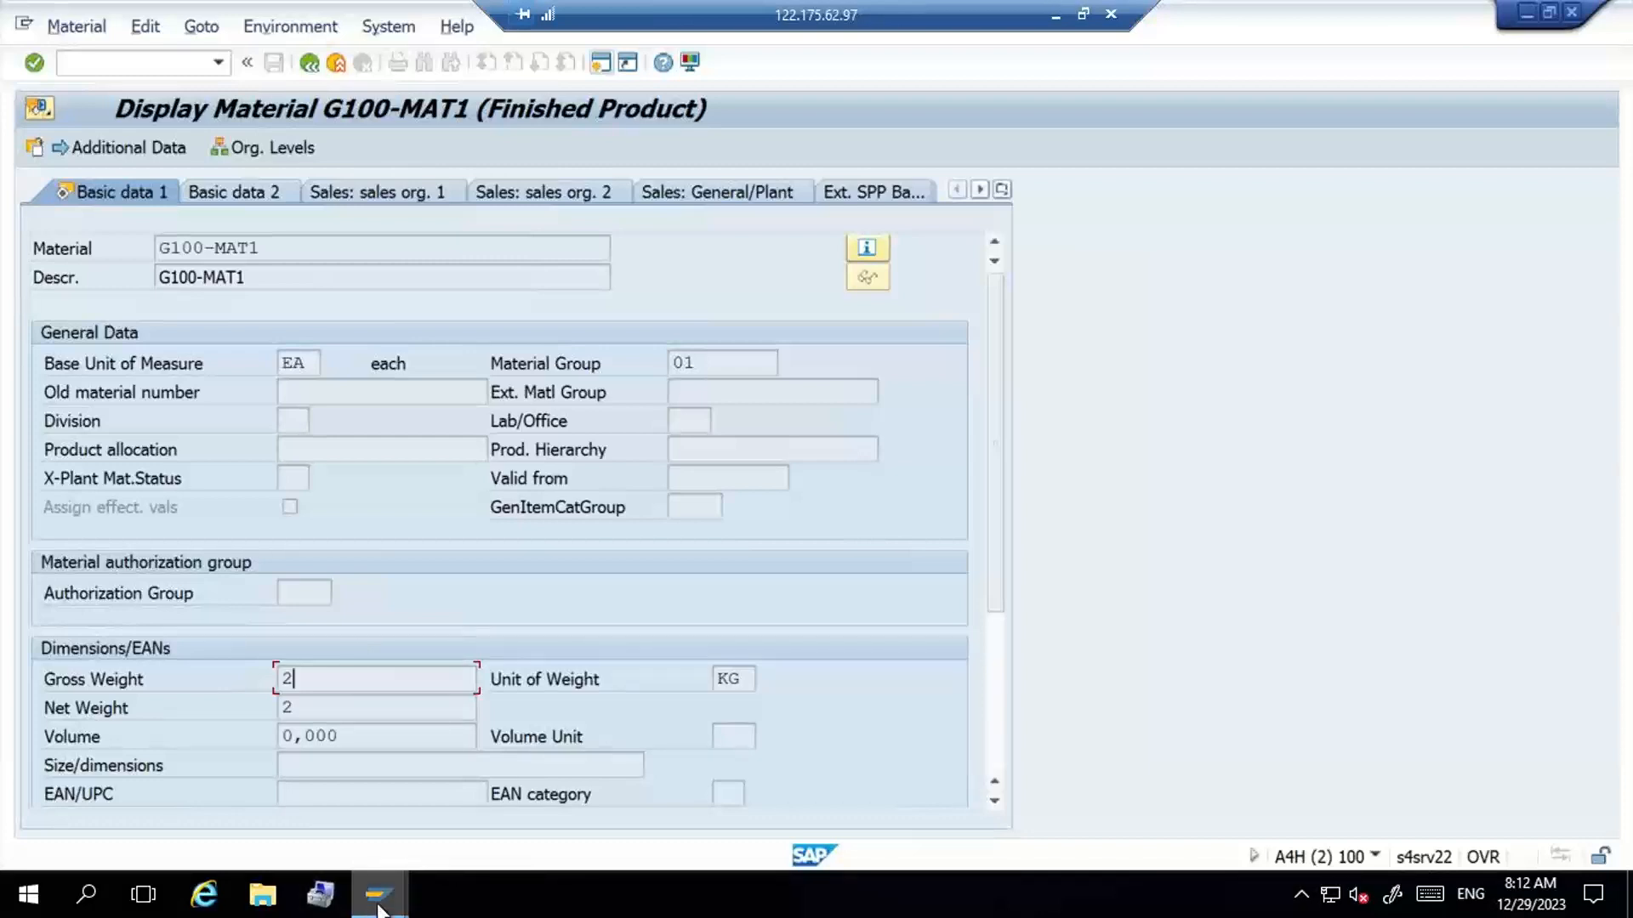
{"action": "mouse_move", "coordinate": [378, 910]}
{"action": "left_click", "coordinate": [324, 772]}
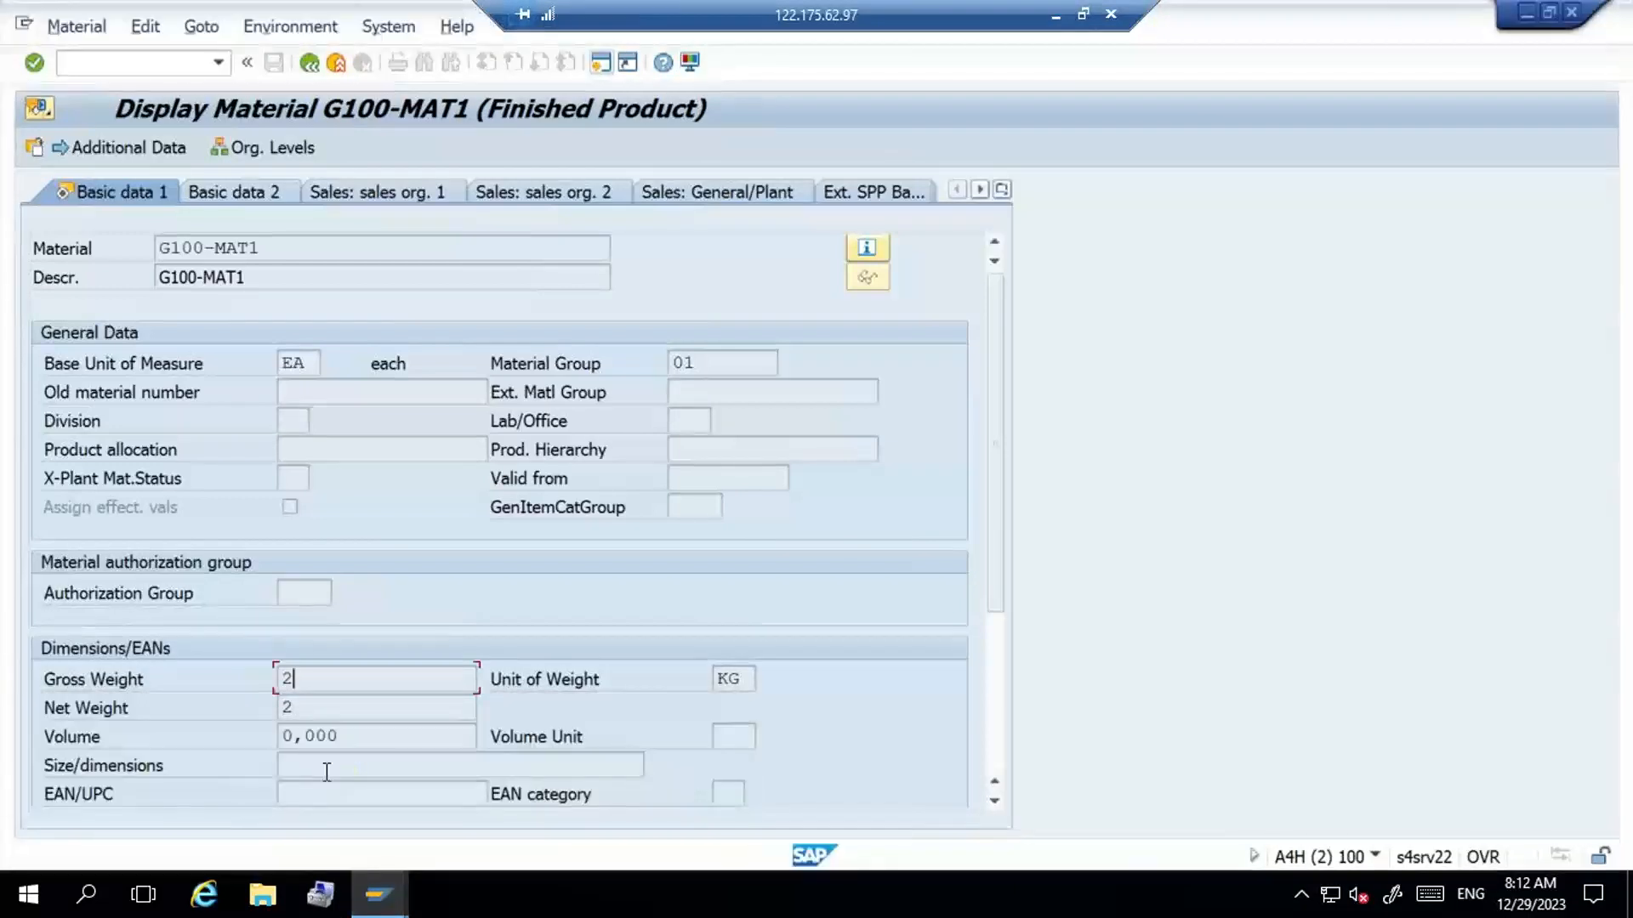
- Leave the material display with transaction /NSPRO and open the SAP Reference IMG
{"action": "left_click", "coordinate": [181, 63]}
{"action": "type", "text": "/NSPRO"}
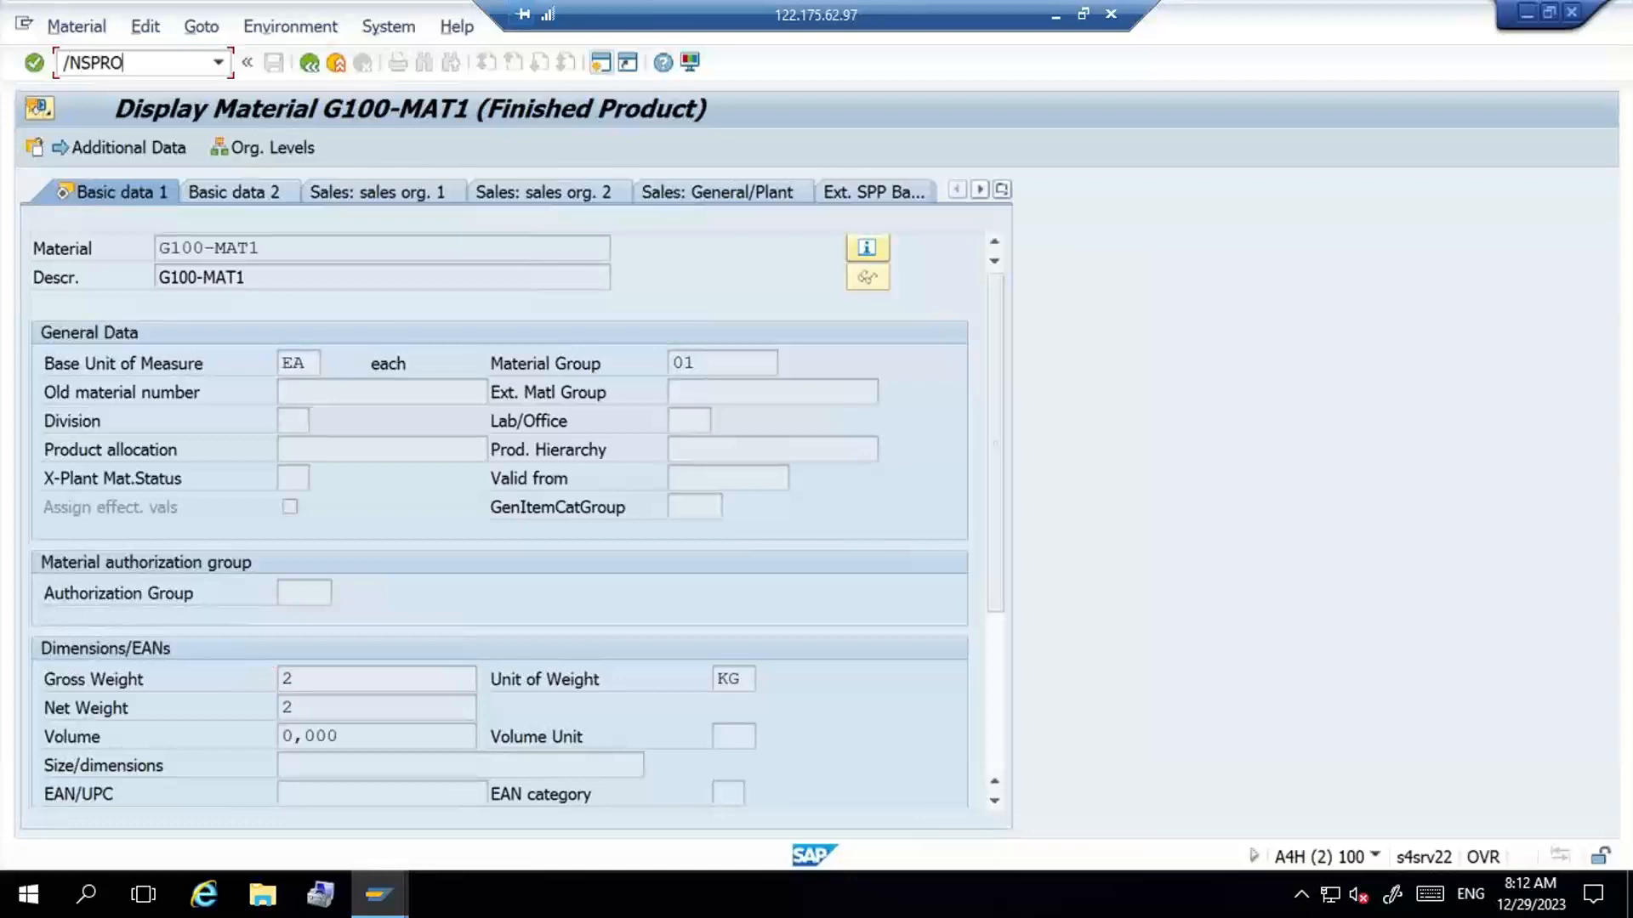
{"action": "key", "text": "Return"}
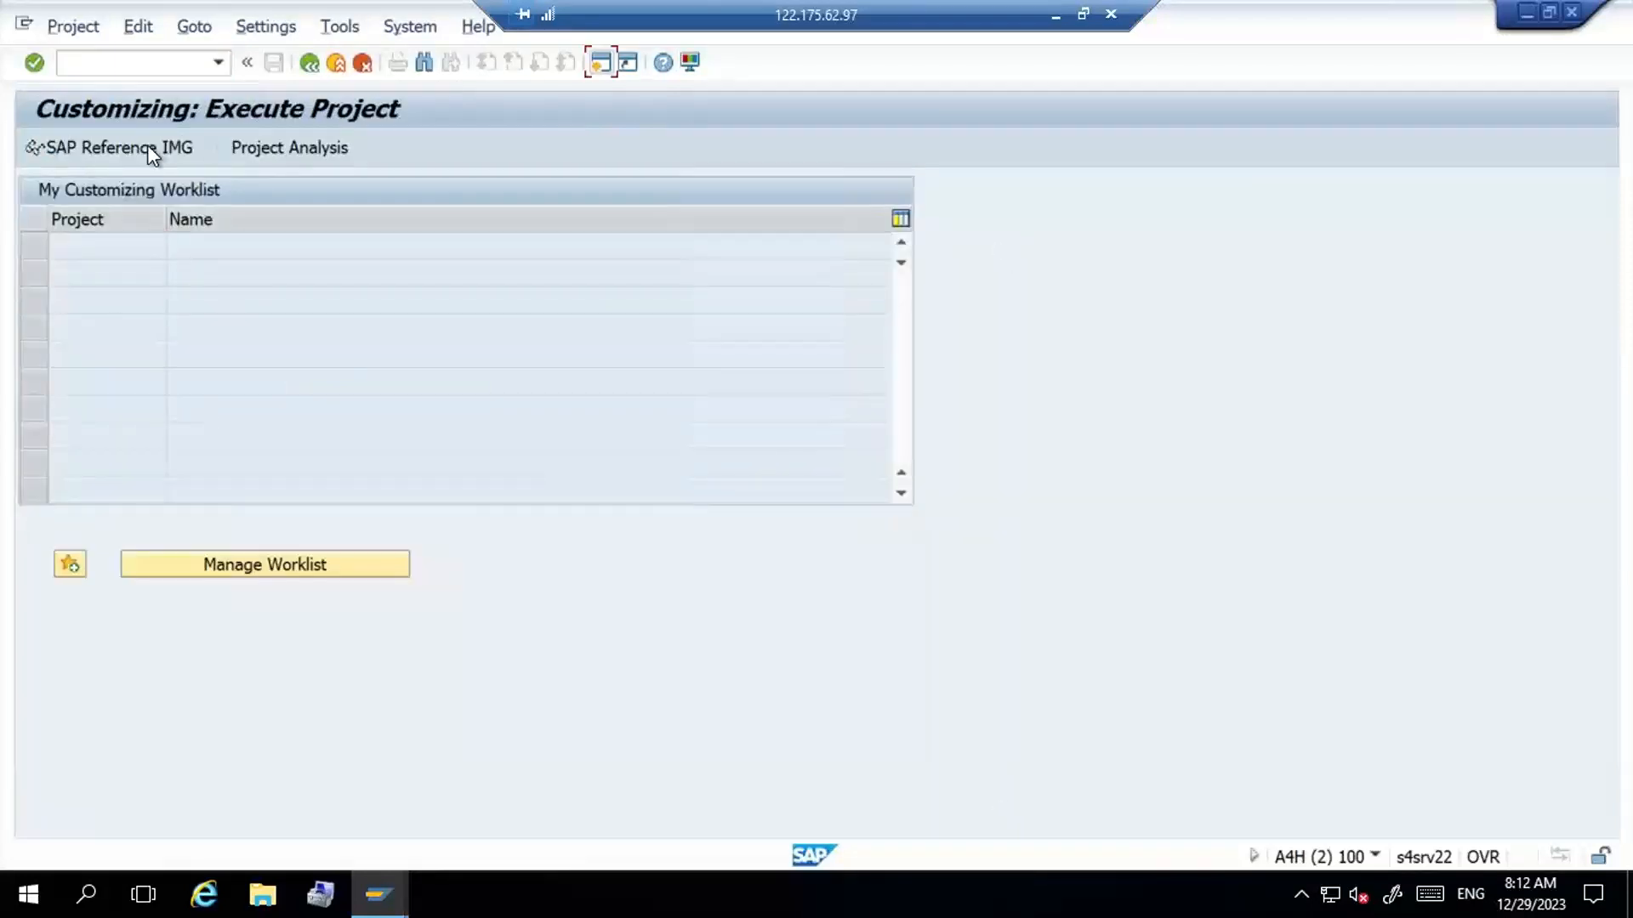
{"action": "left_click", "coordinate": [149, 147]}
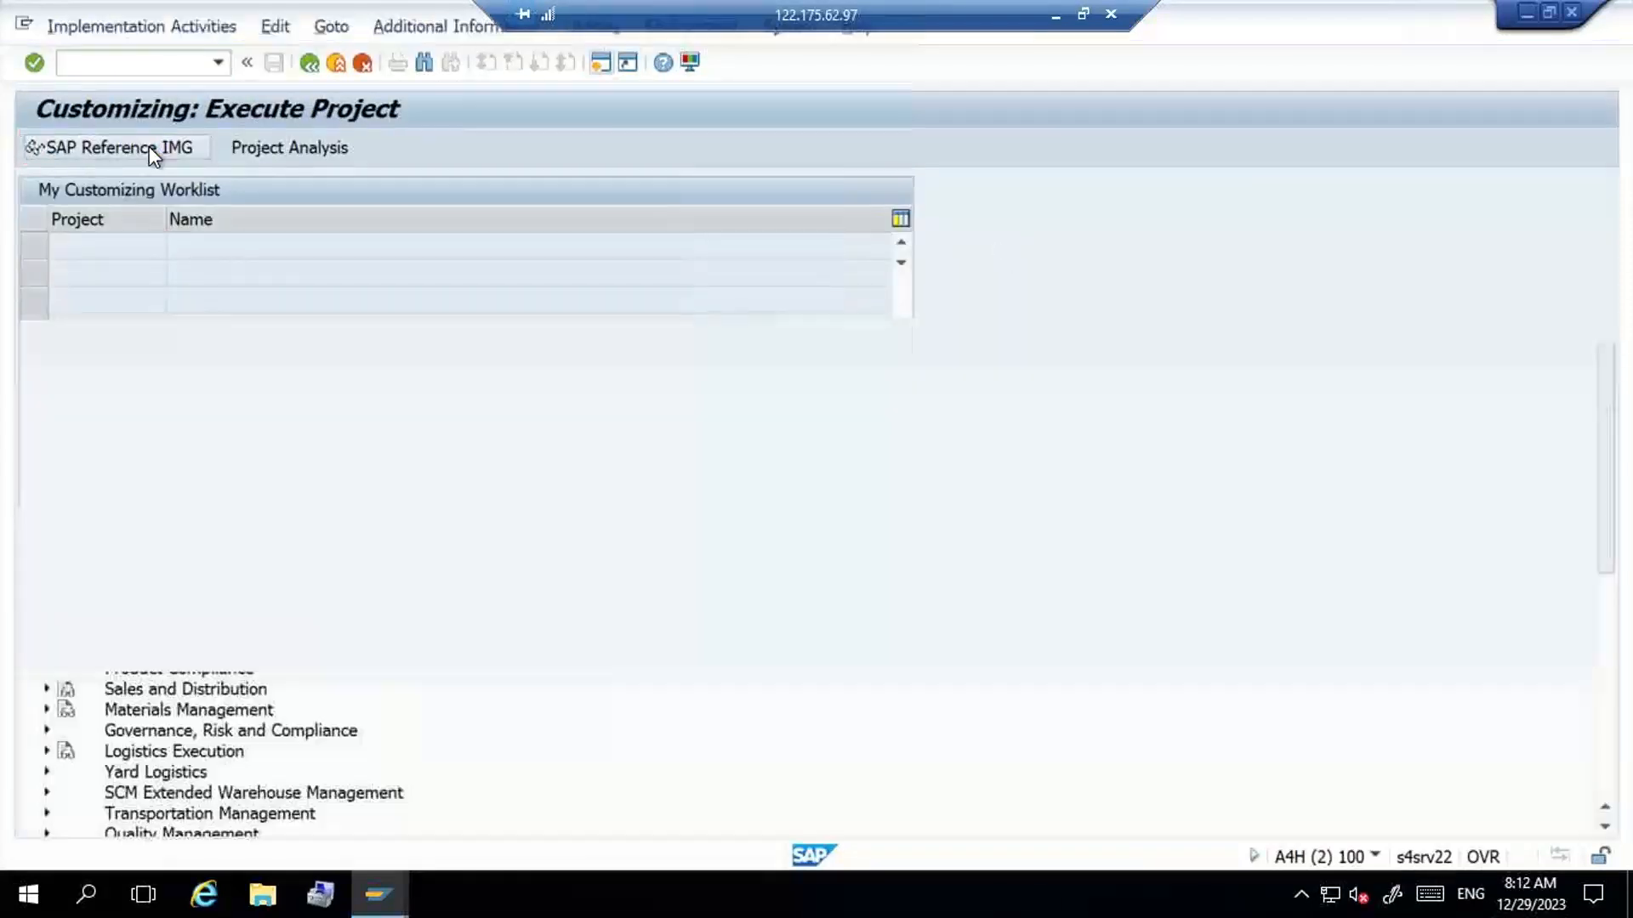
- Open the Define Storage Types activity under SCM Extended Warehouse Management > Extended Warehouse Management > Master Data
{"action": "left_click", "coordinate": [230, 791]}
{"action": "double_click", "coordinate": [230, 788]}
{"action": "double_click", "coordinate": [229, 789]}
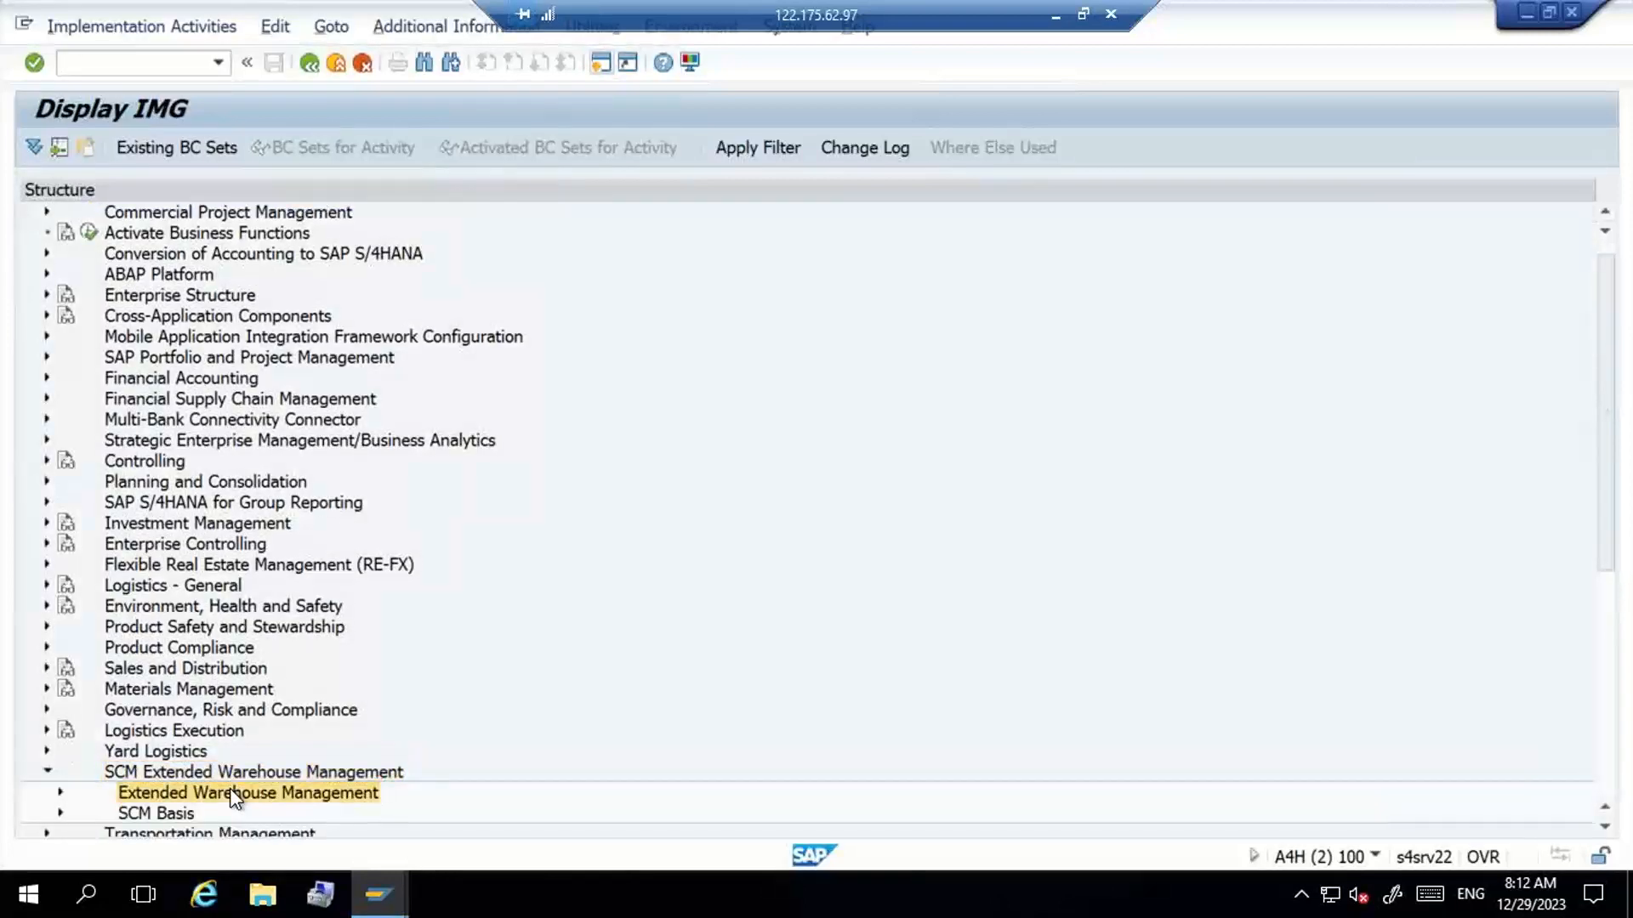
{"action": "key", "text": "Down"}
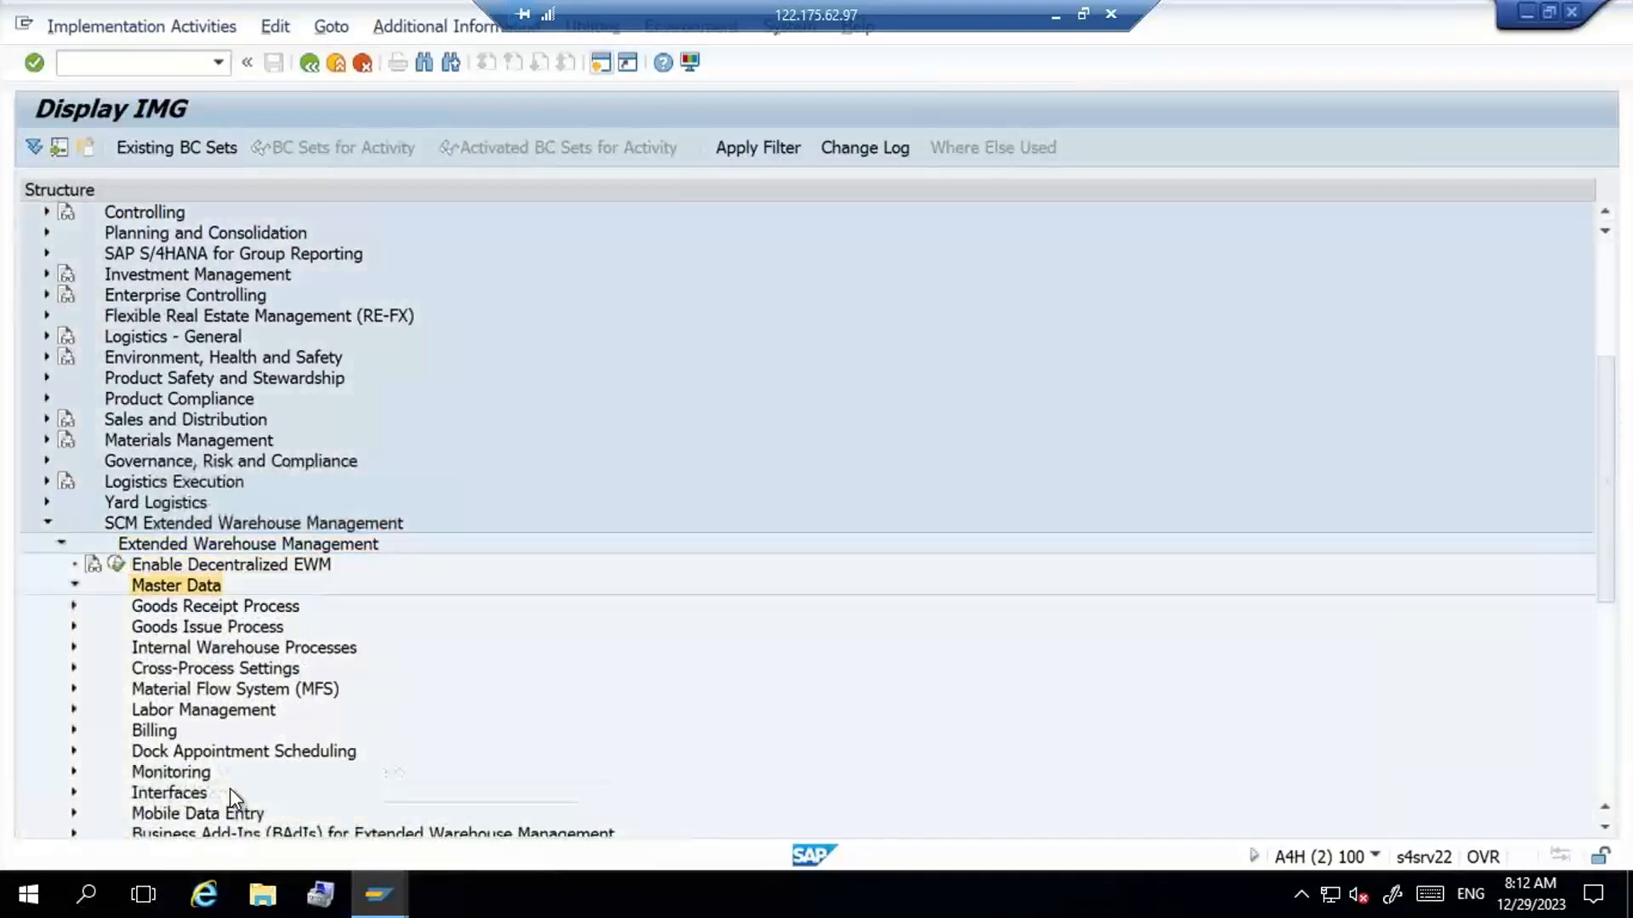
{"action": "key", "text": "Right"}
{"action": "key", "text": "Down"}
{"action": "key", "text": "Down"}
{"action": "key", "text": "Down"}
{"action": "key", "text": "Down"}
{"action": "key", "text": "Down"}
{"action": "key", "text": "Down"}
{"action": "key", "text": "Down"}
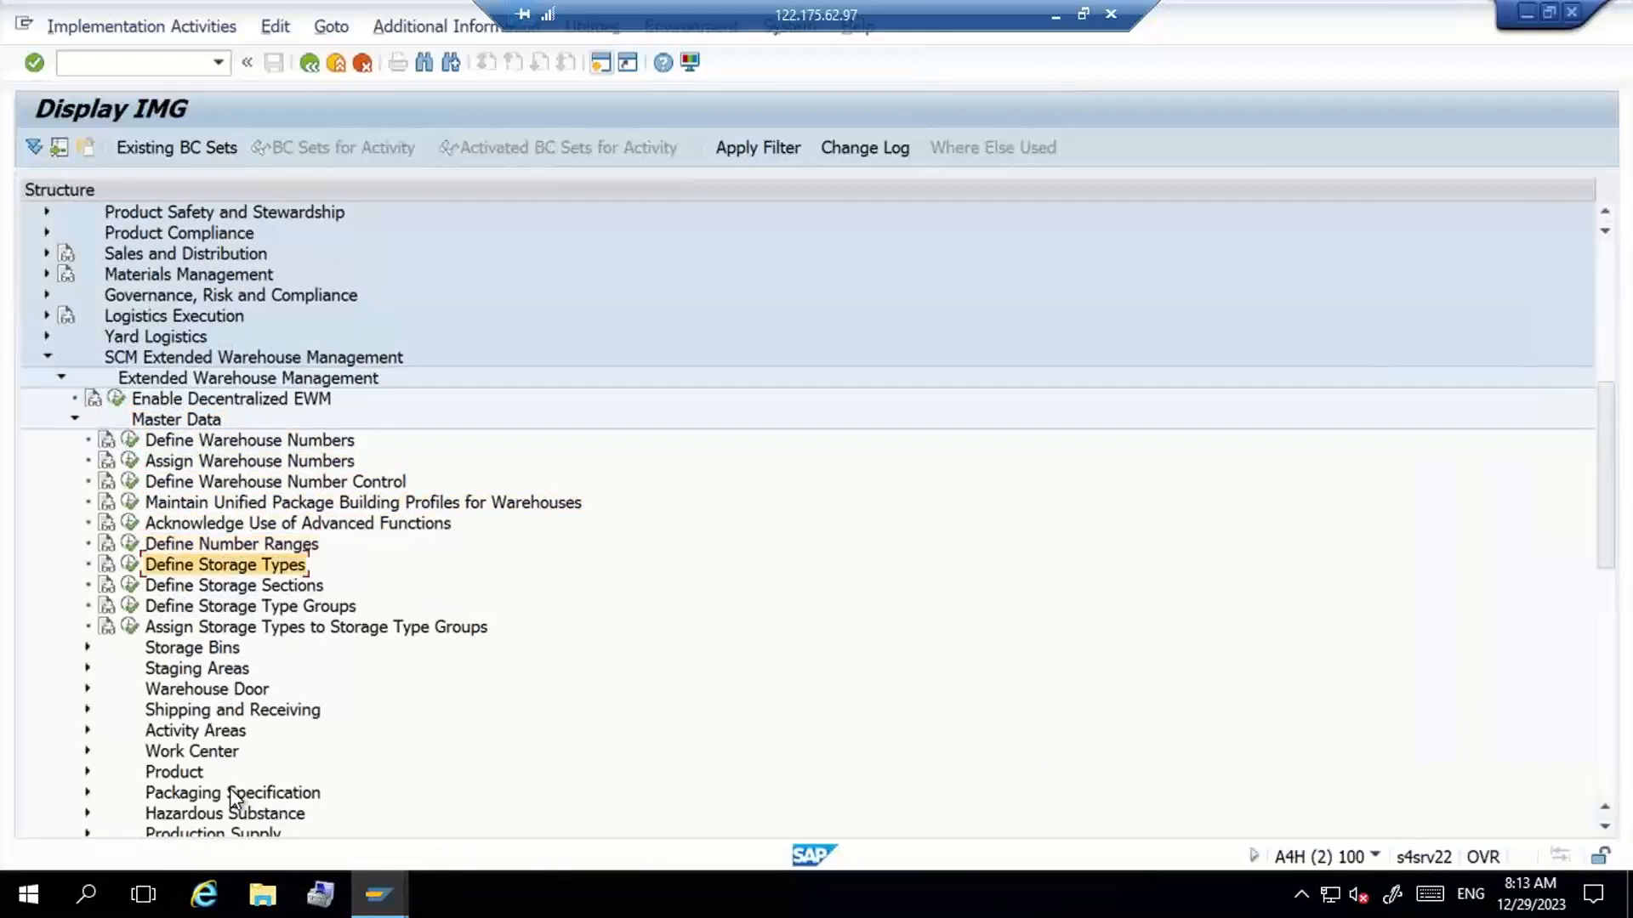
{"action": "left_click", "coordinate": [130, 567]}
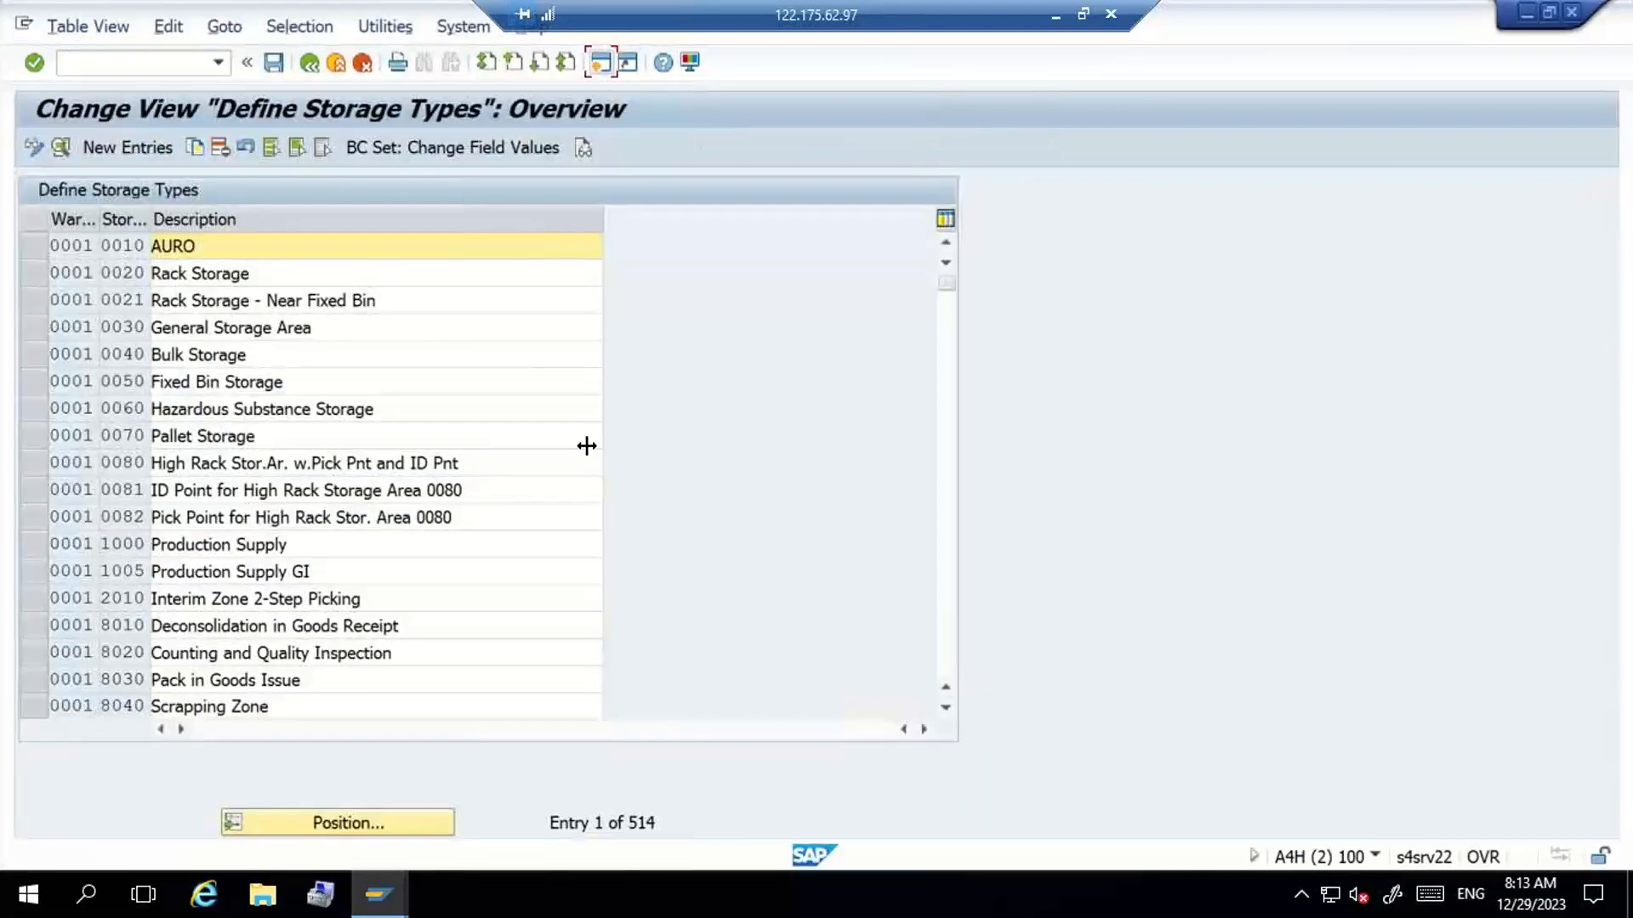
- Position the storage types table at warehouse G100 and select the entry for storage type ST01
{"action": "left_click", "coordinate": [376, 825]}
{"action": "type", "text": "G100"}
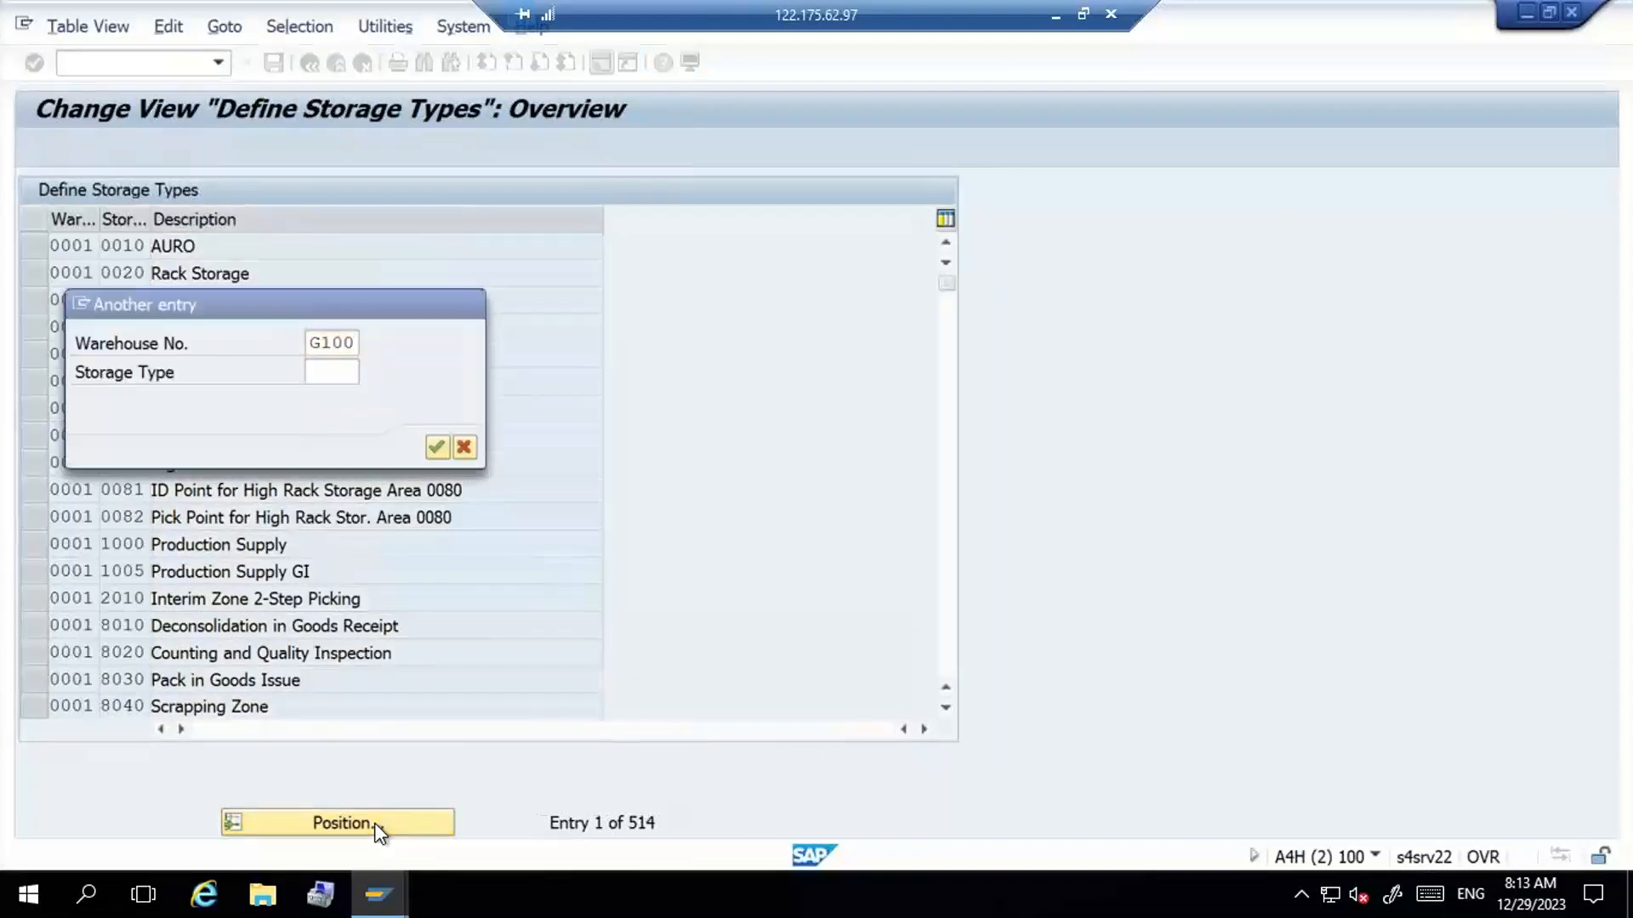
{"action": "key", "text": "Return"}
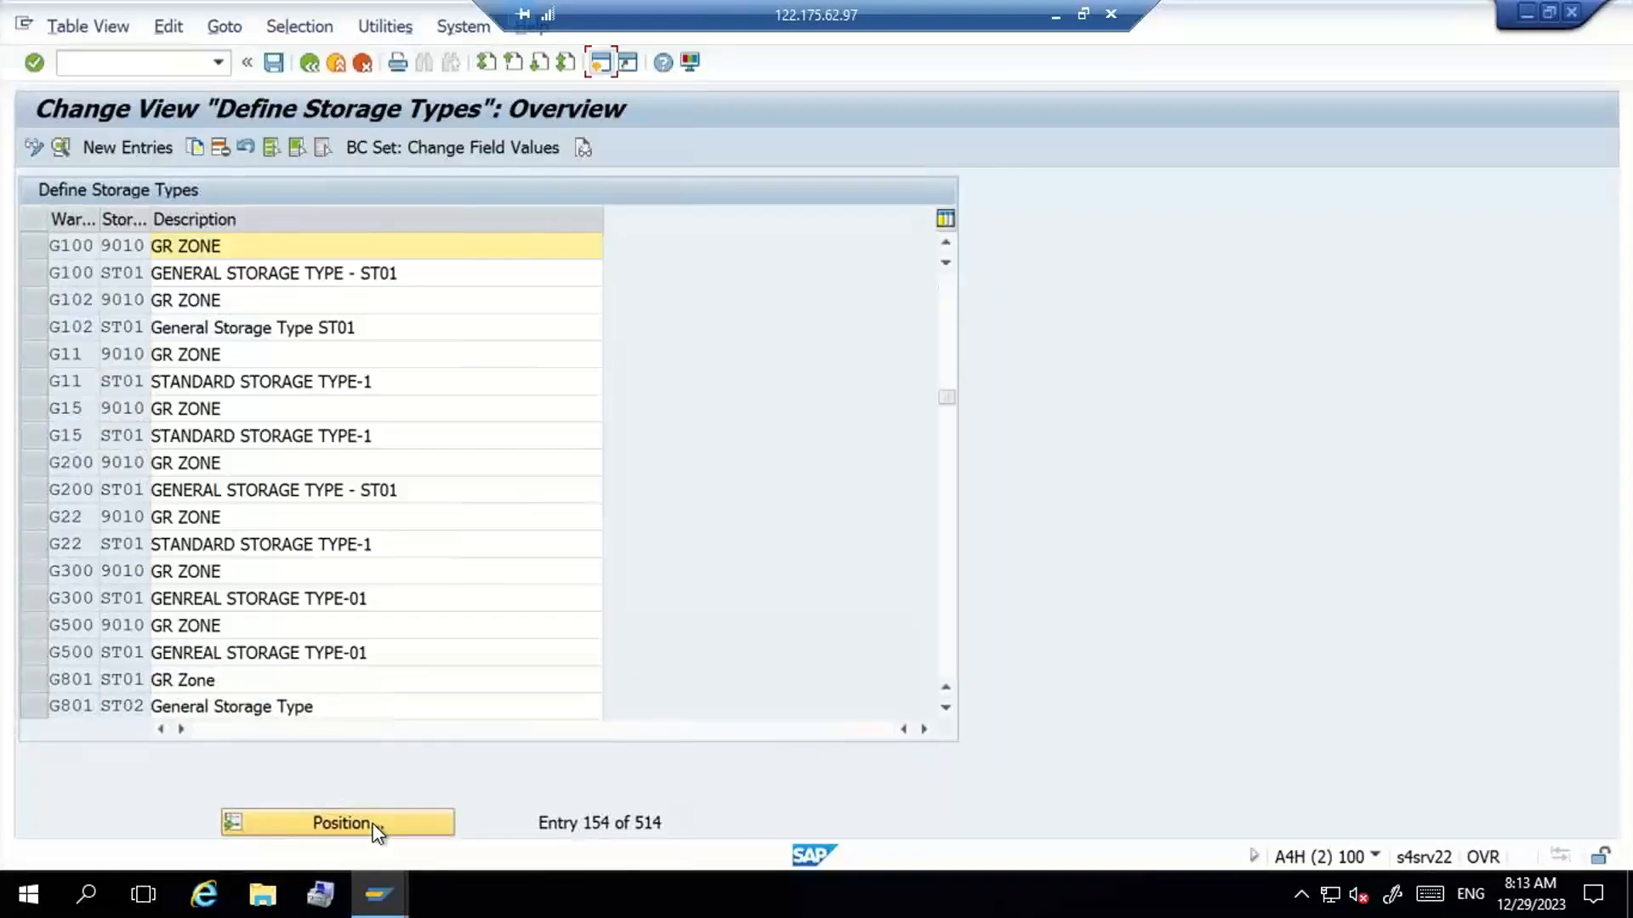
{"action": "left_click", "coordinate": [497, 269]}
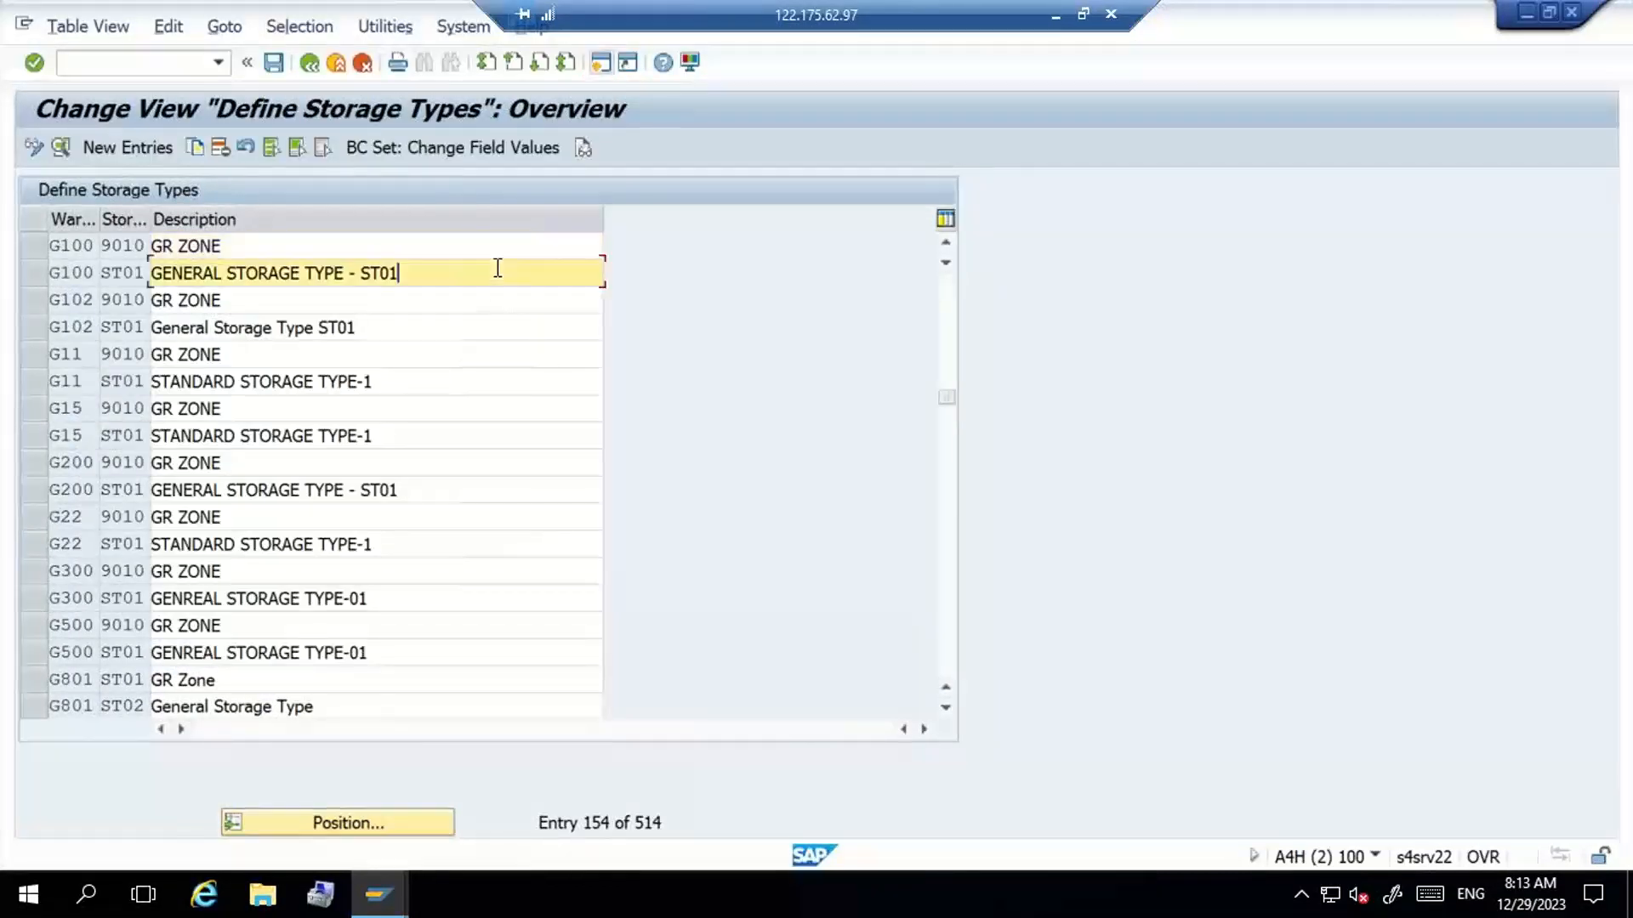
- Check the Putaway Rules field in the details of storage type 9010 GR ZONE and return to the overview
{"action": "left_click", "coordinate": [403, 246]}
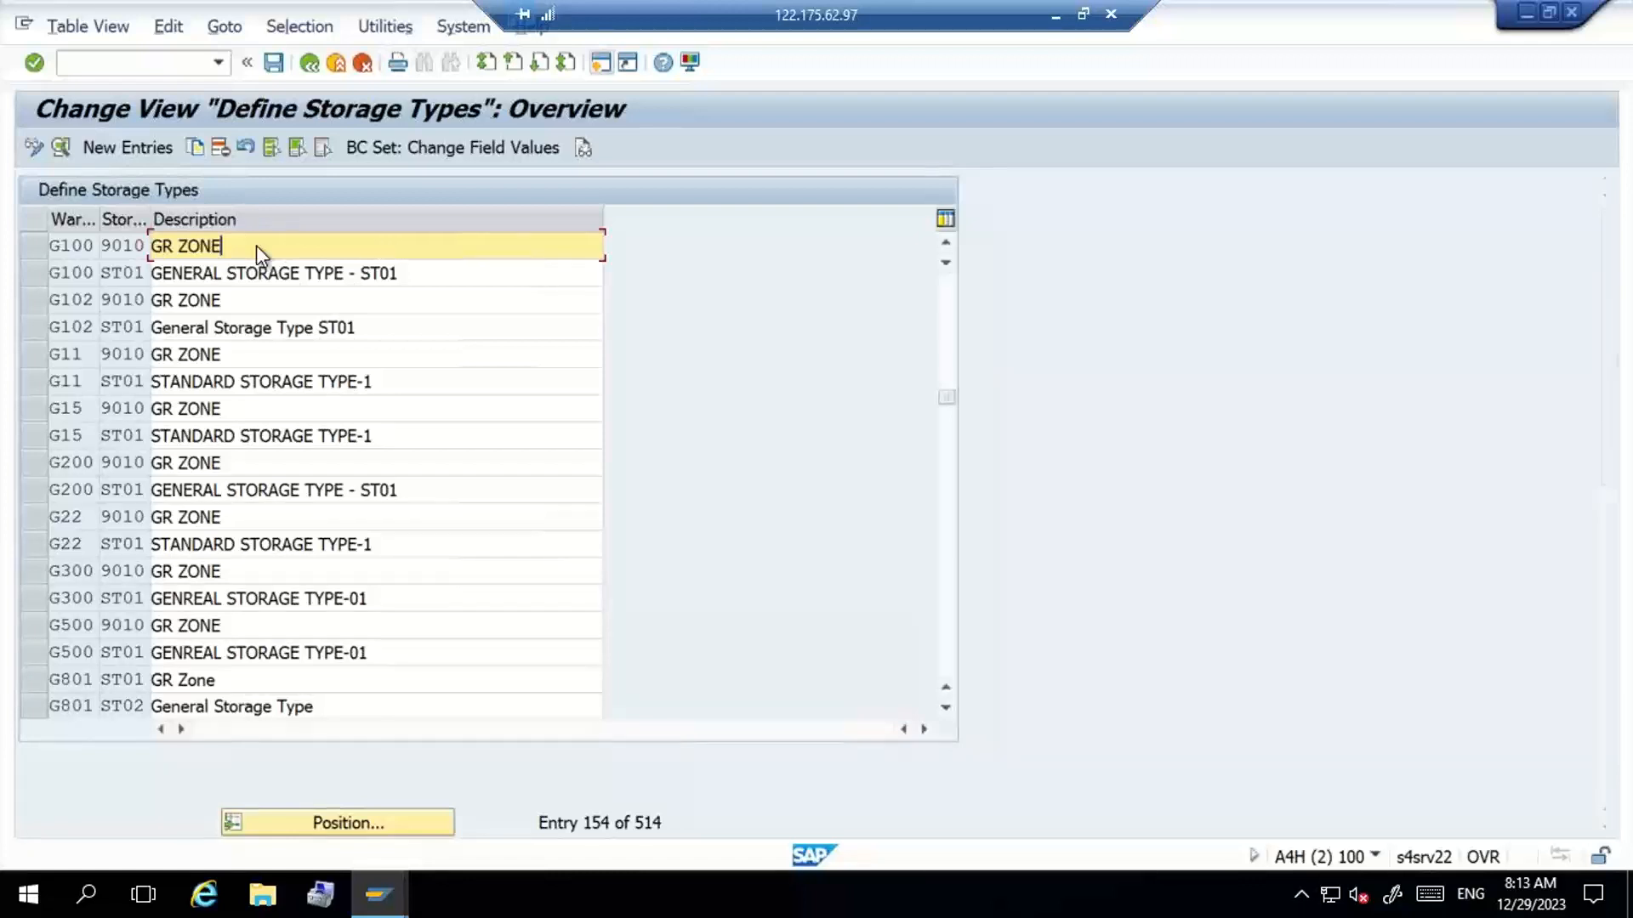
{"action": "double_click", "coordinate": [257, 245]}
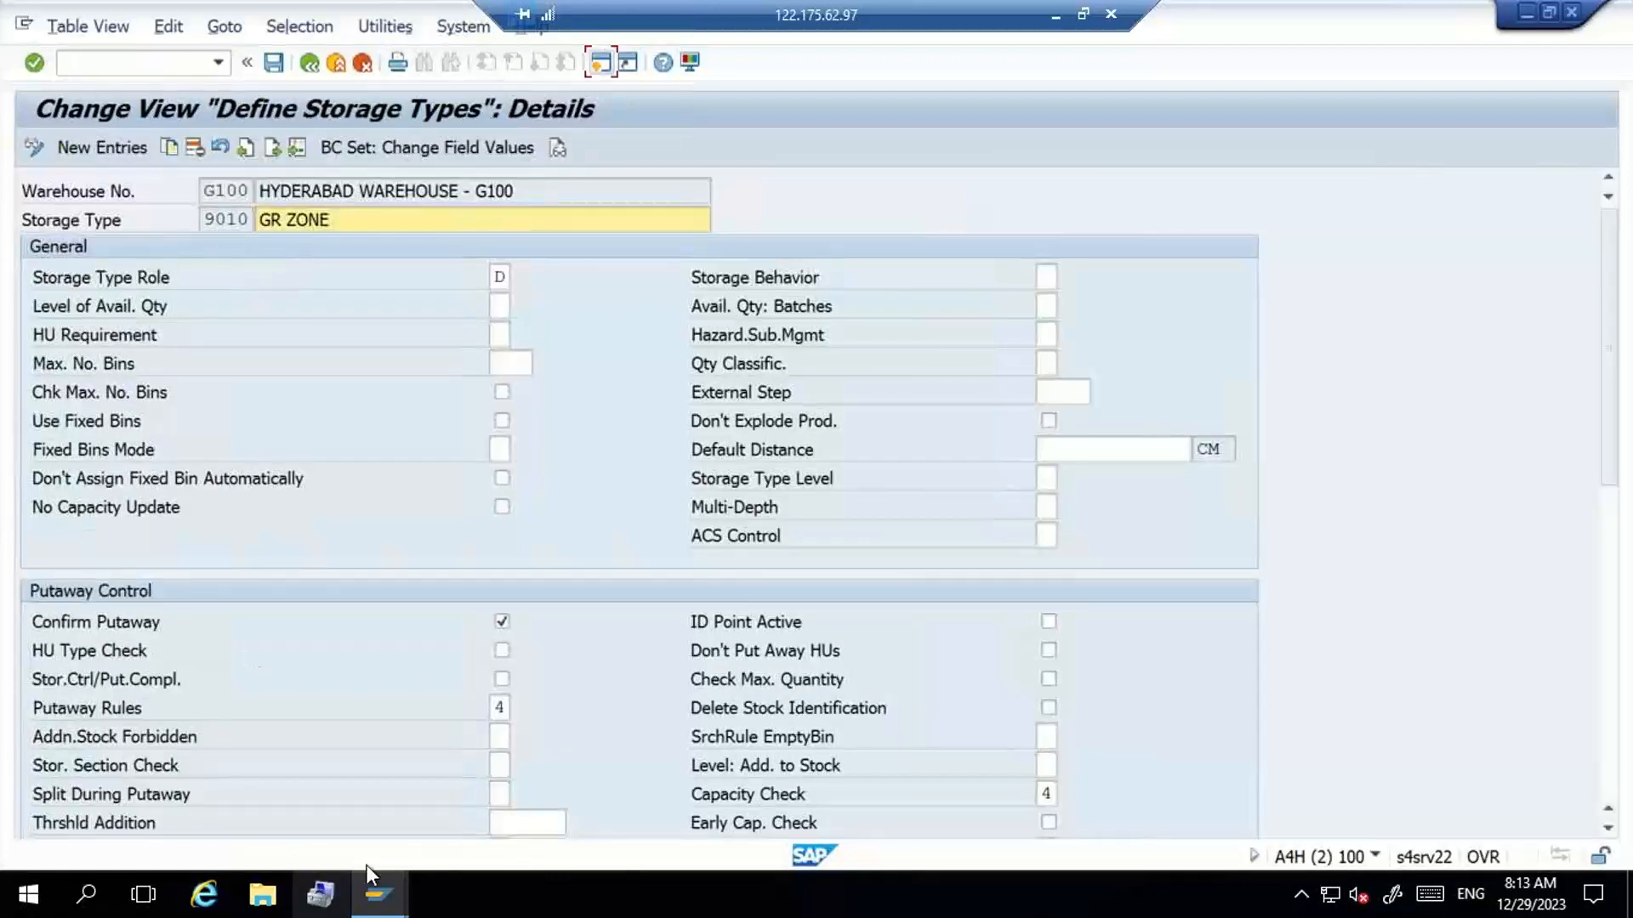
{"action": "left_click", "coordinate": [498, 711]}
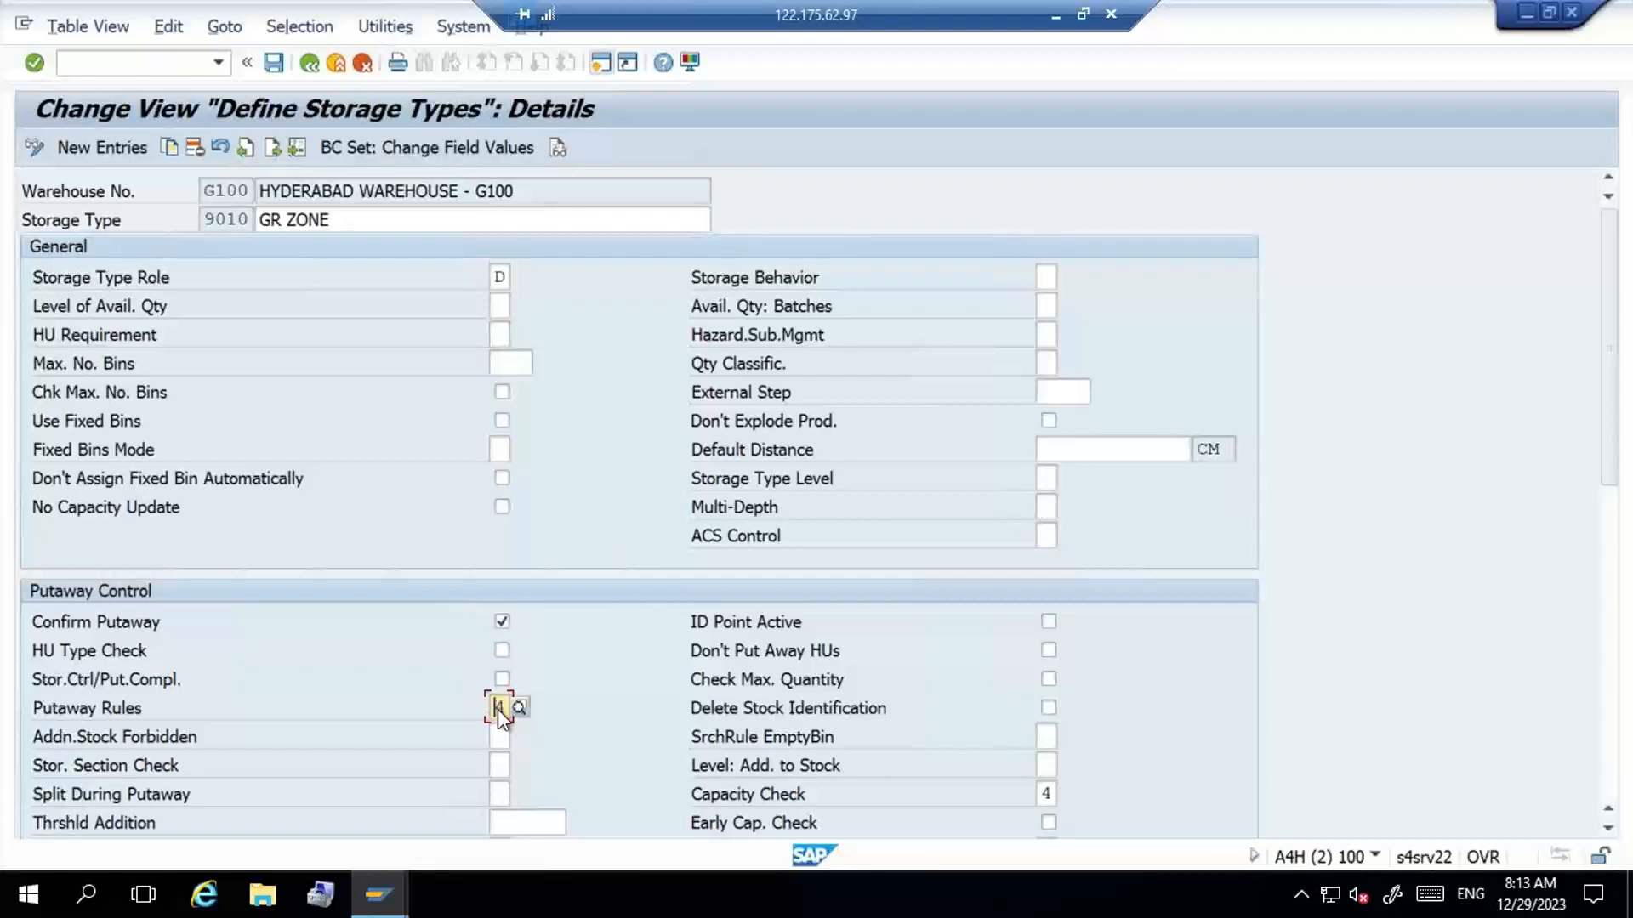
{"action": "left_click", "coordinate": [306, 64]}
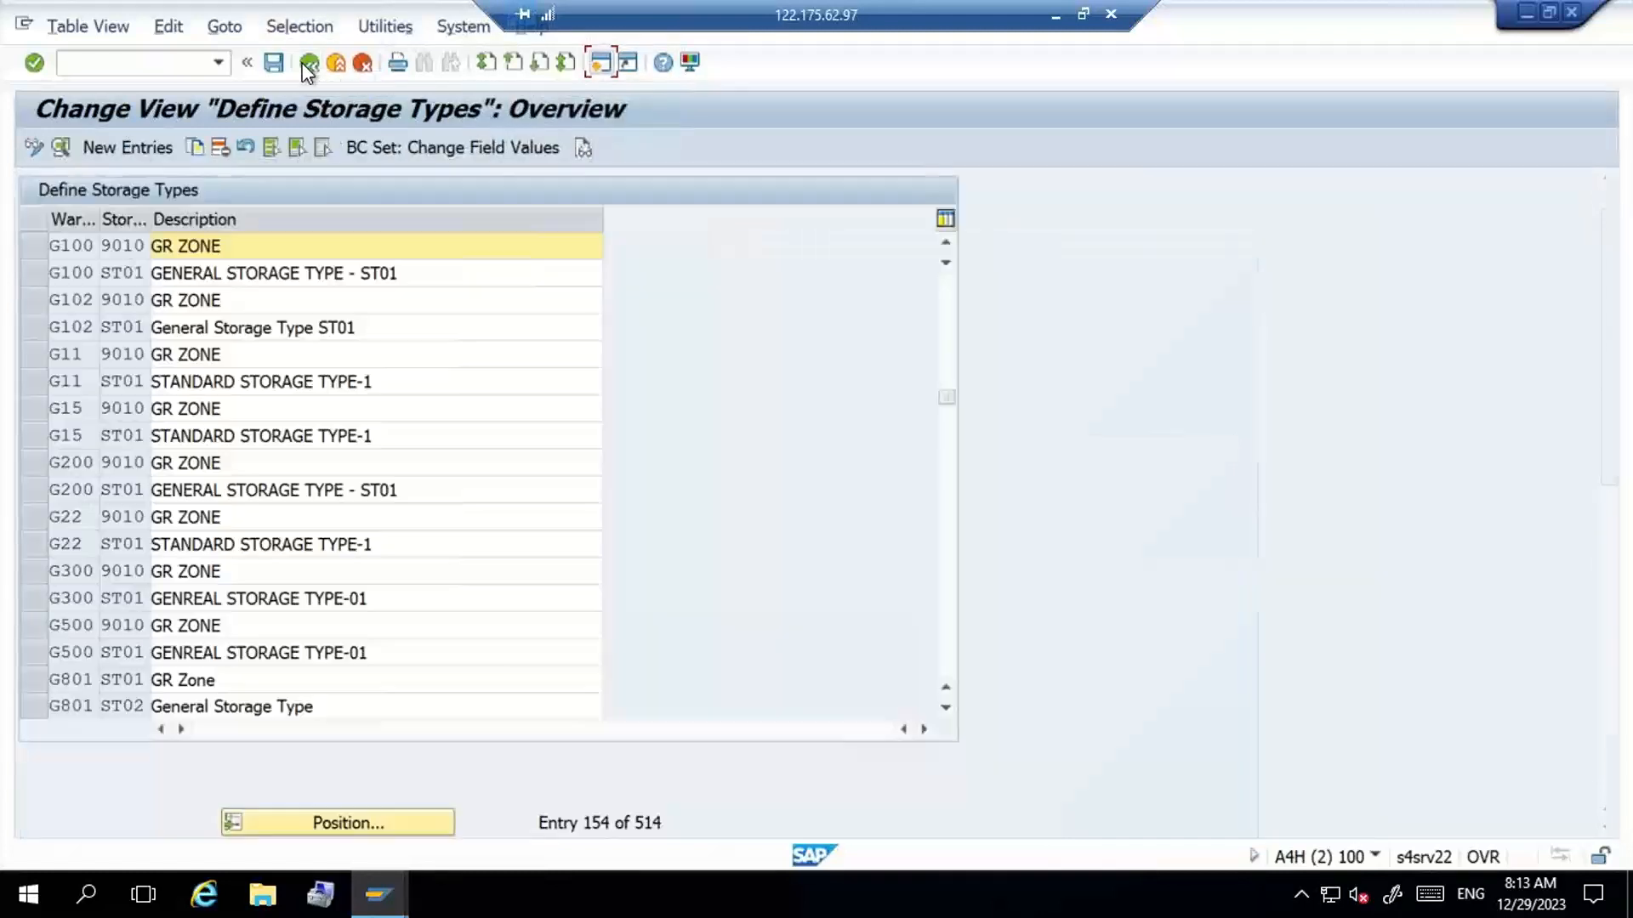
- Open the details of storage type ST01 in warehouse G100
{"action": "left_click", "coordinate": [436, 273]}
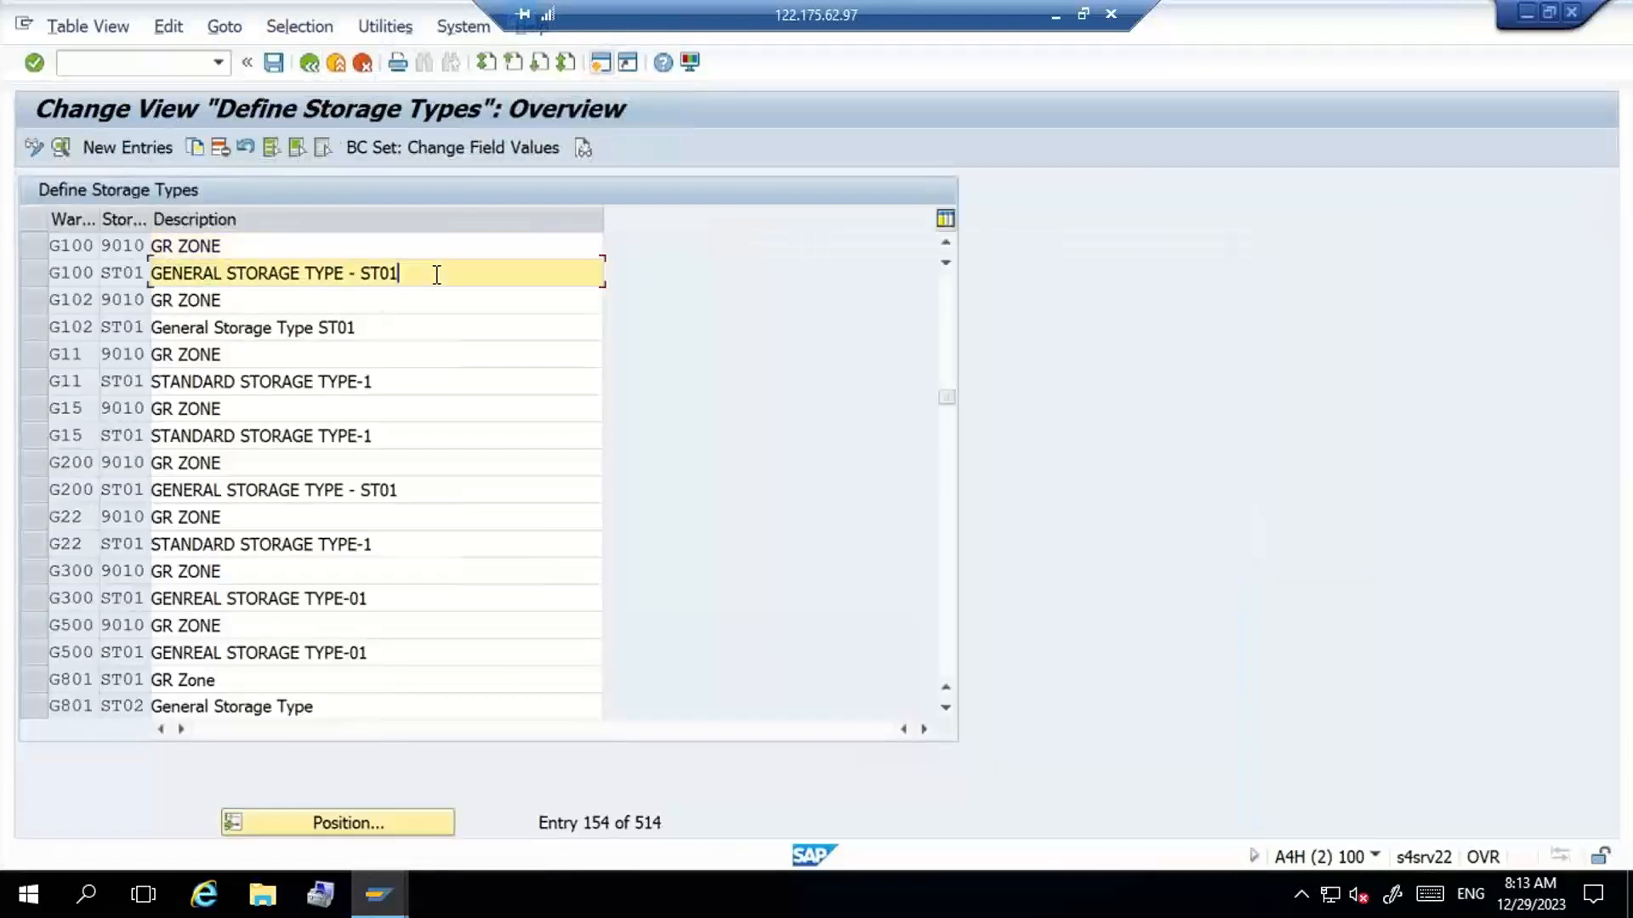
{"action": "double_click", "coordinate": [437, 279]}
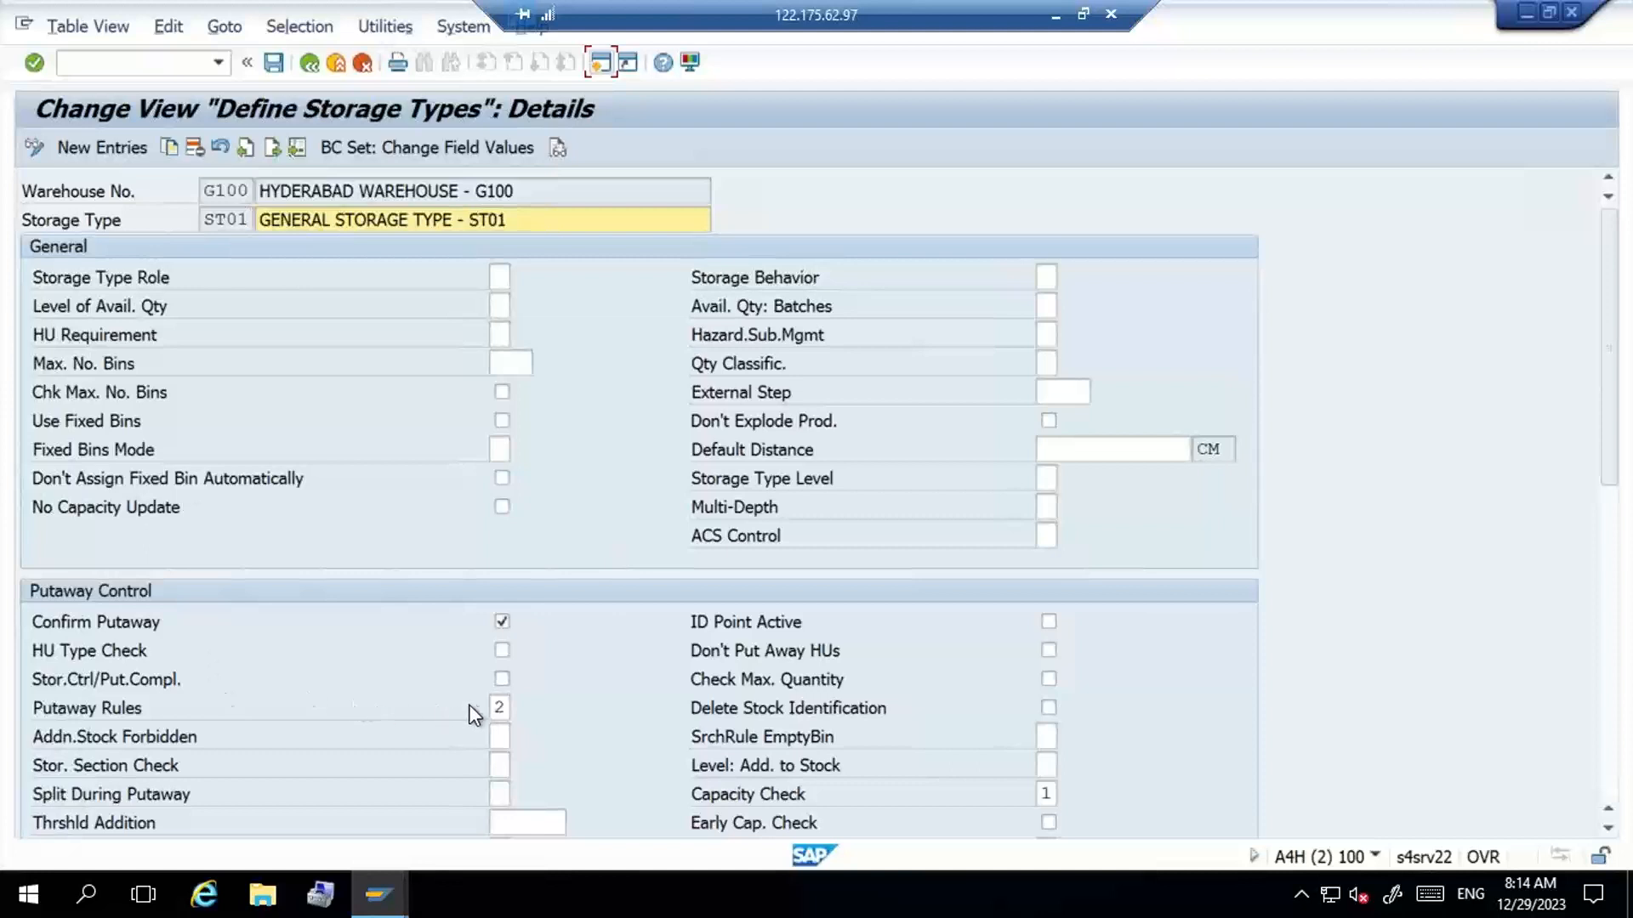
- Review the available Putaway Rules values for storage type ST01 and close the list without changing the rule
{"action": "left_click", "coordinate": [499, 704]}
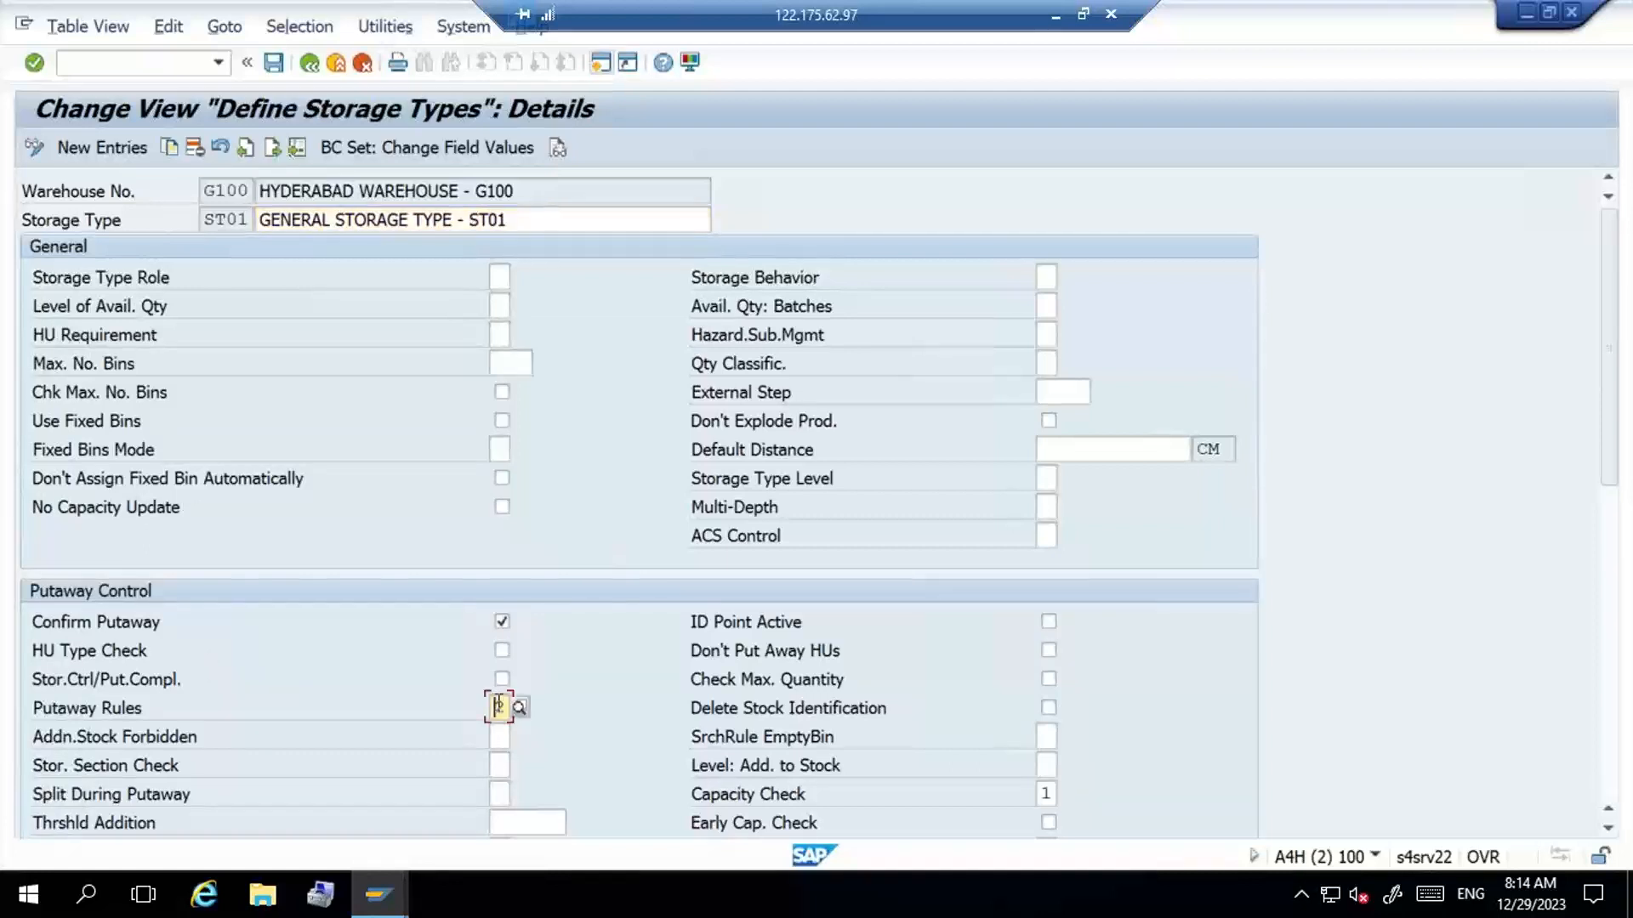
{"action": "left_click", "coordinate": [523, 704]}
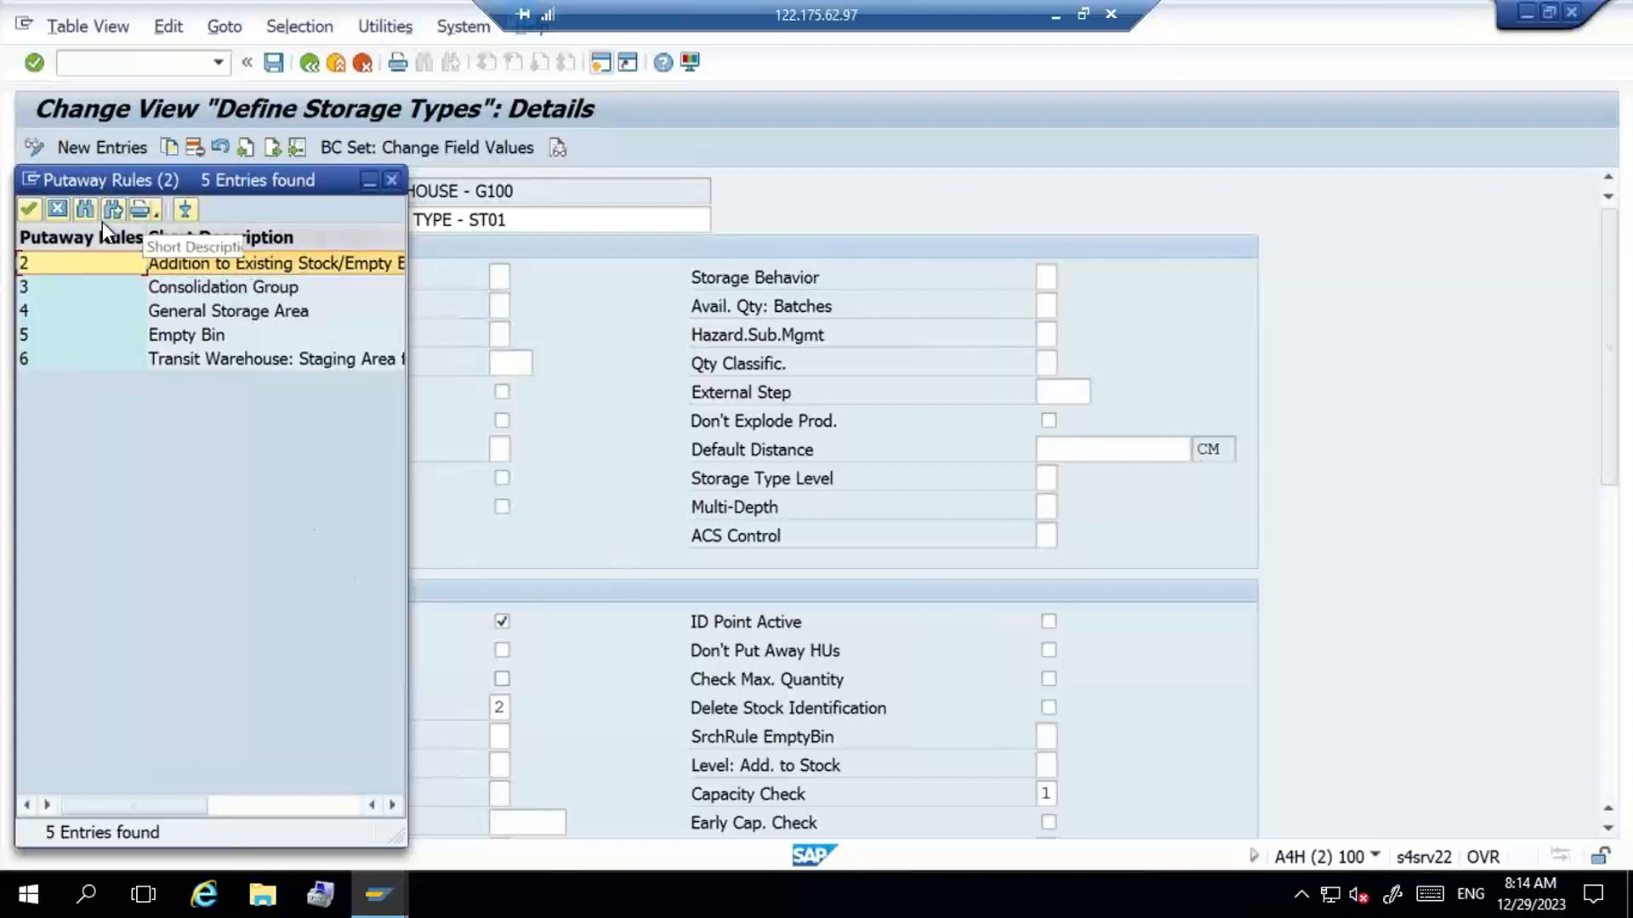
{"action": "left_click", "coordinate": [58, 210]}
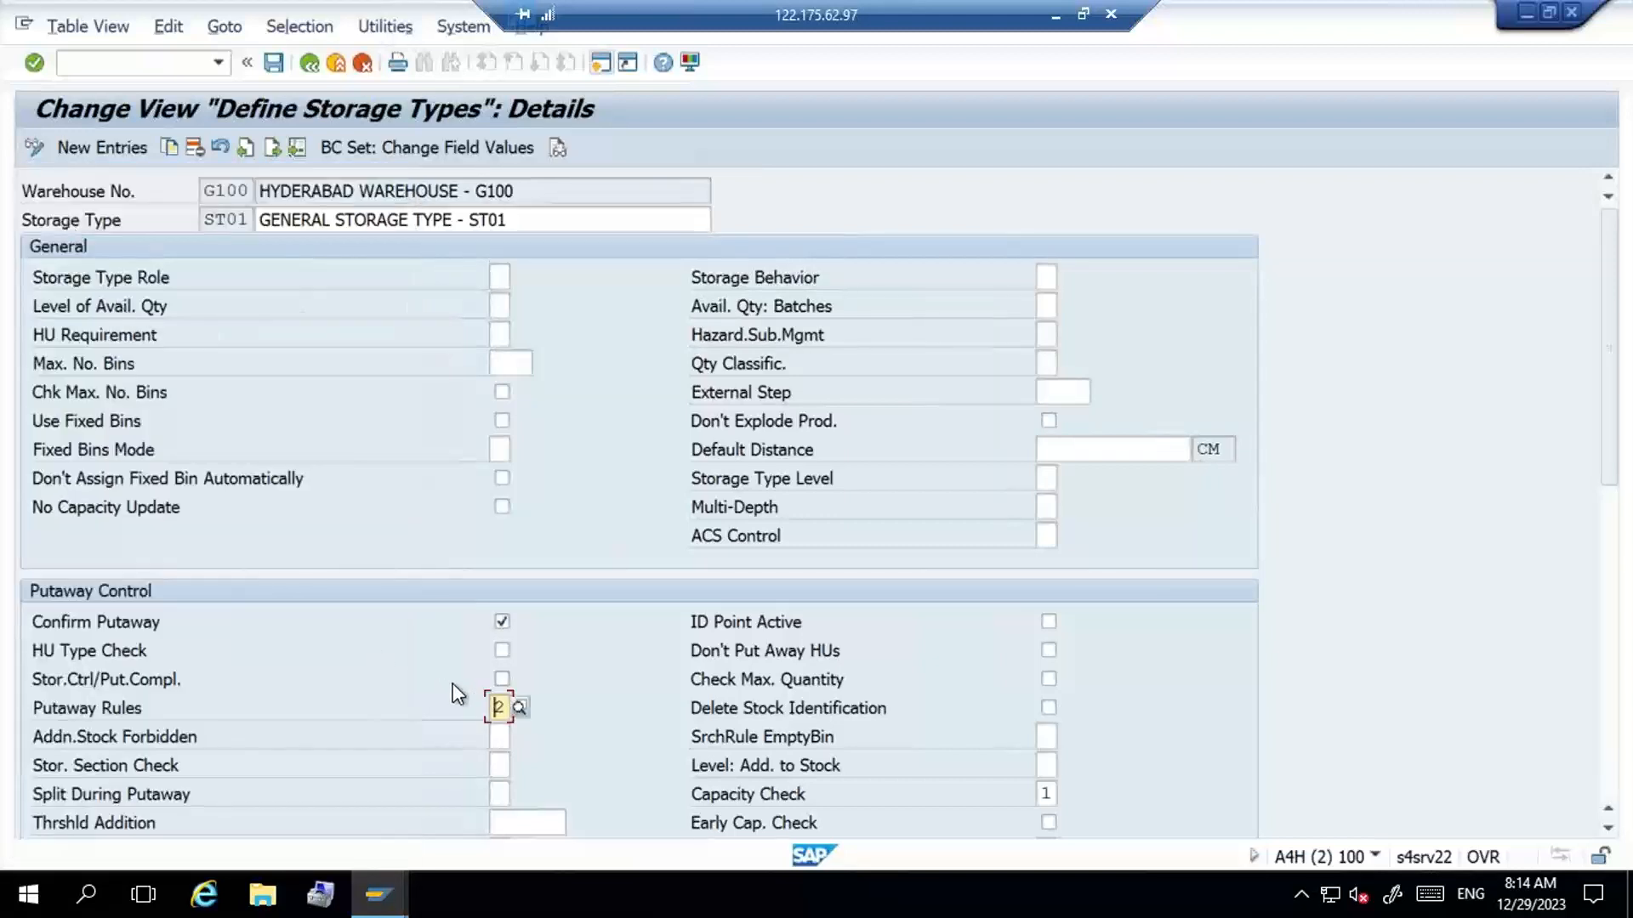
- Enter Capacity Check 1 in the putaway control settings of storage type ST01
{"action": "left_click", "coordinate": [1046, 793]}
{"action": "type", "text": "1"}
{"action": "left_click", "coordinate": [147, 793]}
- Call the warehouse monitor transaction in a new session with /O/SCWM/MON
{"action": "left_click", "coordinate": [166, 62]}
{"action": "type", "text": "/O"}
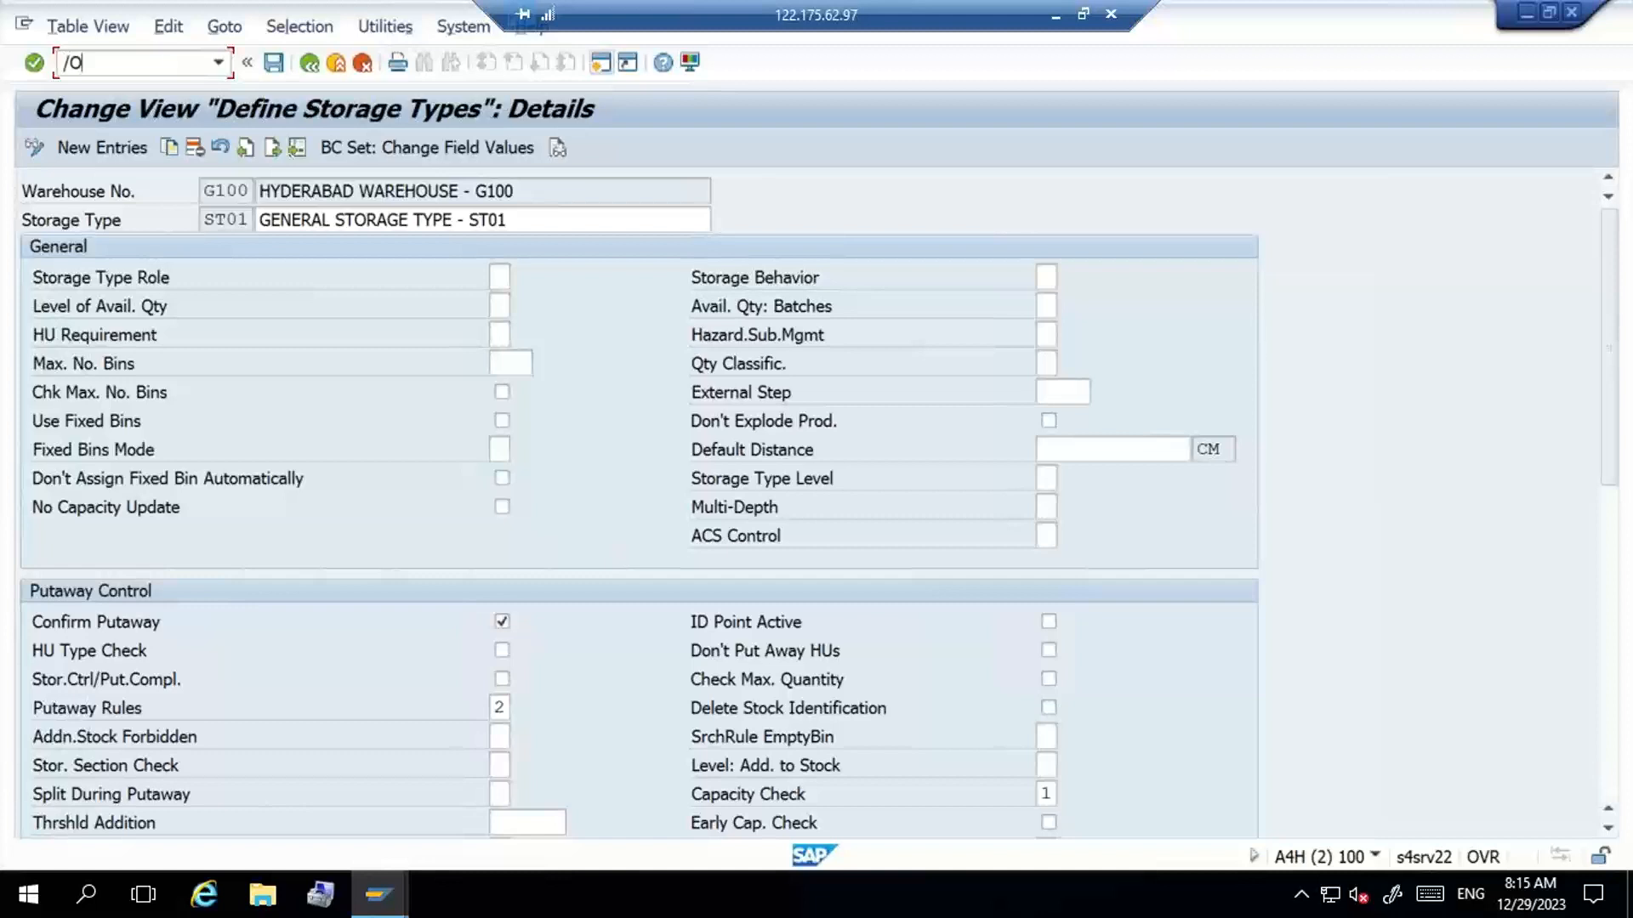
{"action": "type", "text": "/SCWM/MA"}
{"action": "key", "text": "BackSpace"}
{"action": "type", "text": "ON"}
{"action": "key", "text": "Return"}
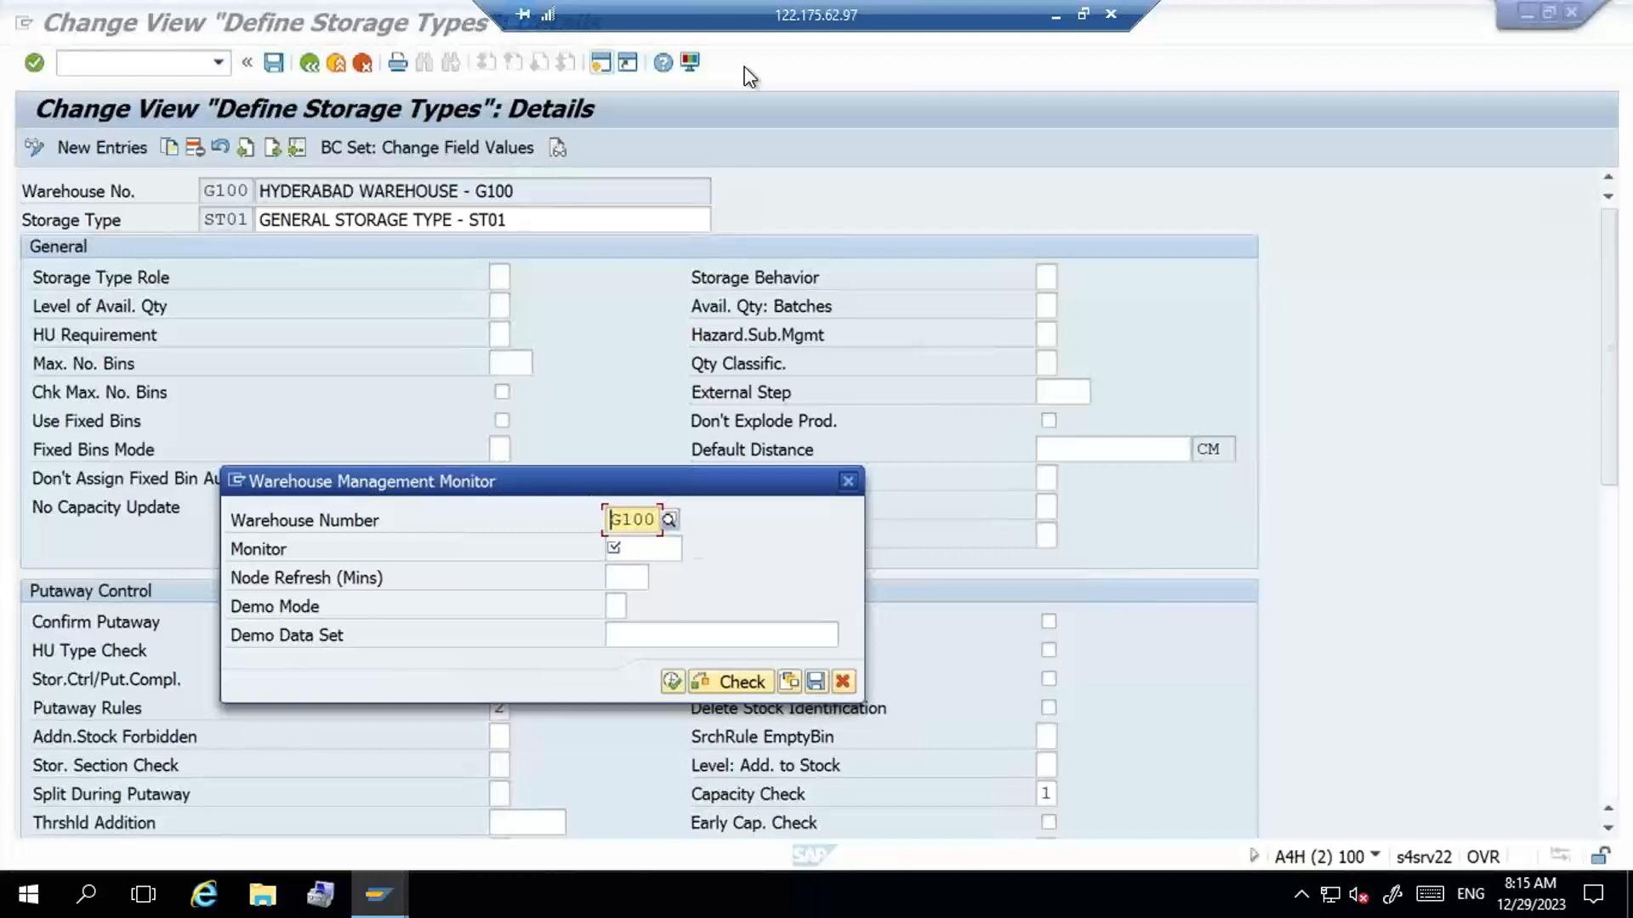
- Start the warehouse management monitor for warehouse G100 with monitor SAP
{"action": "key", "text": "Tab"}
{"action": "key", "text": "Down"}
{"action": "key", "text": "Down"}
{"action": "key", "text": "Return"}
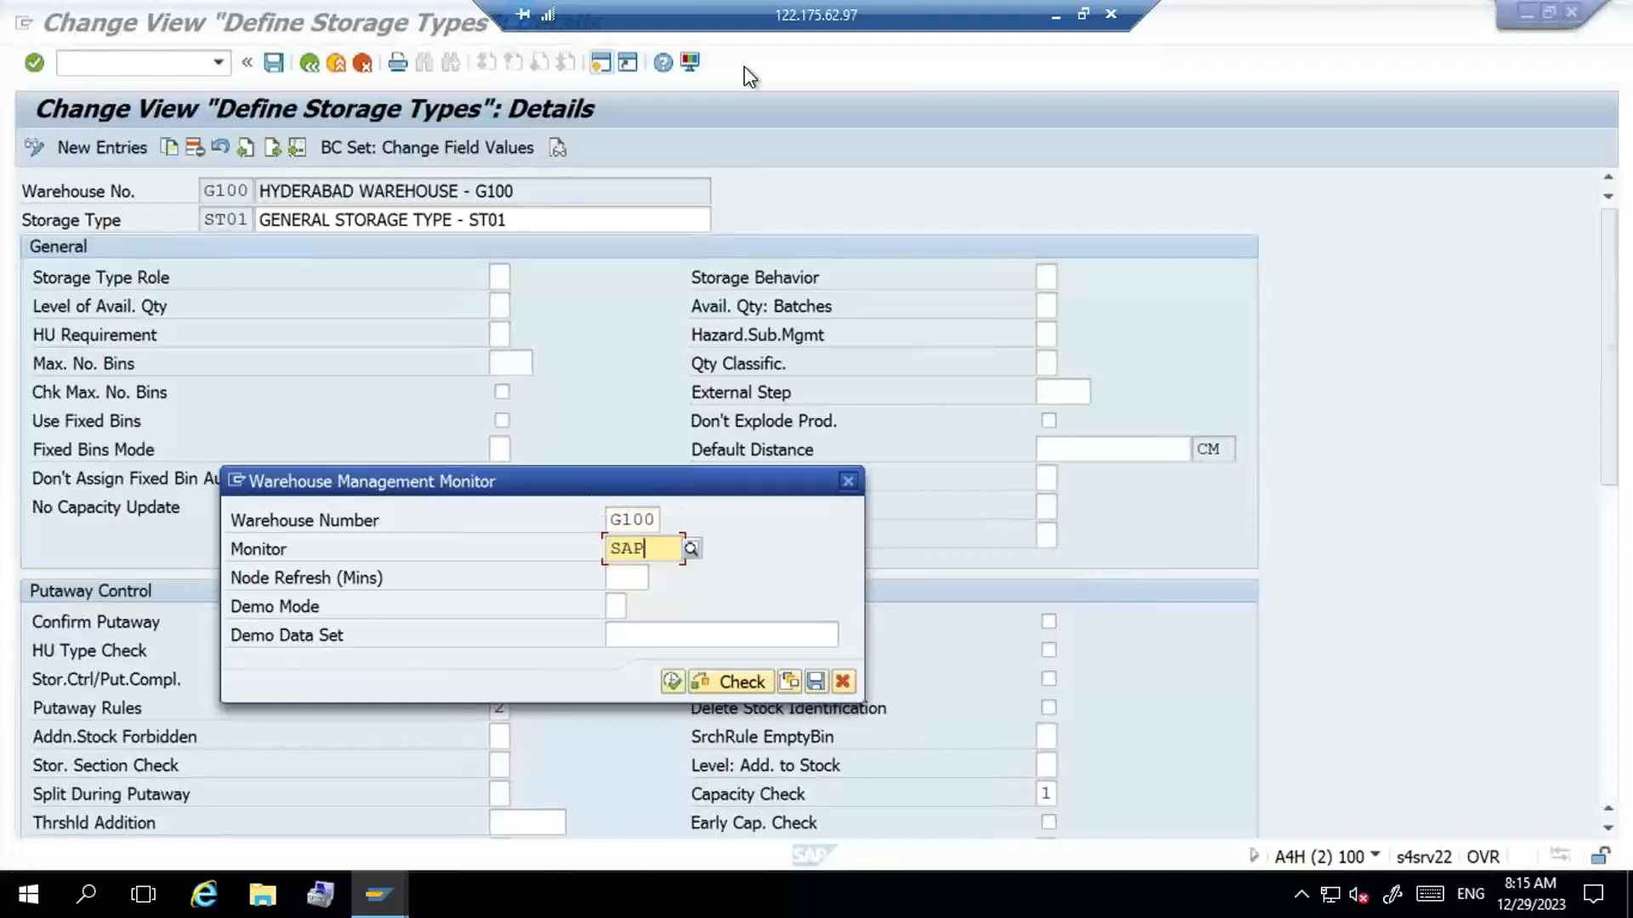
{"action": "left_click", "coordinate": [672, 681]}
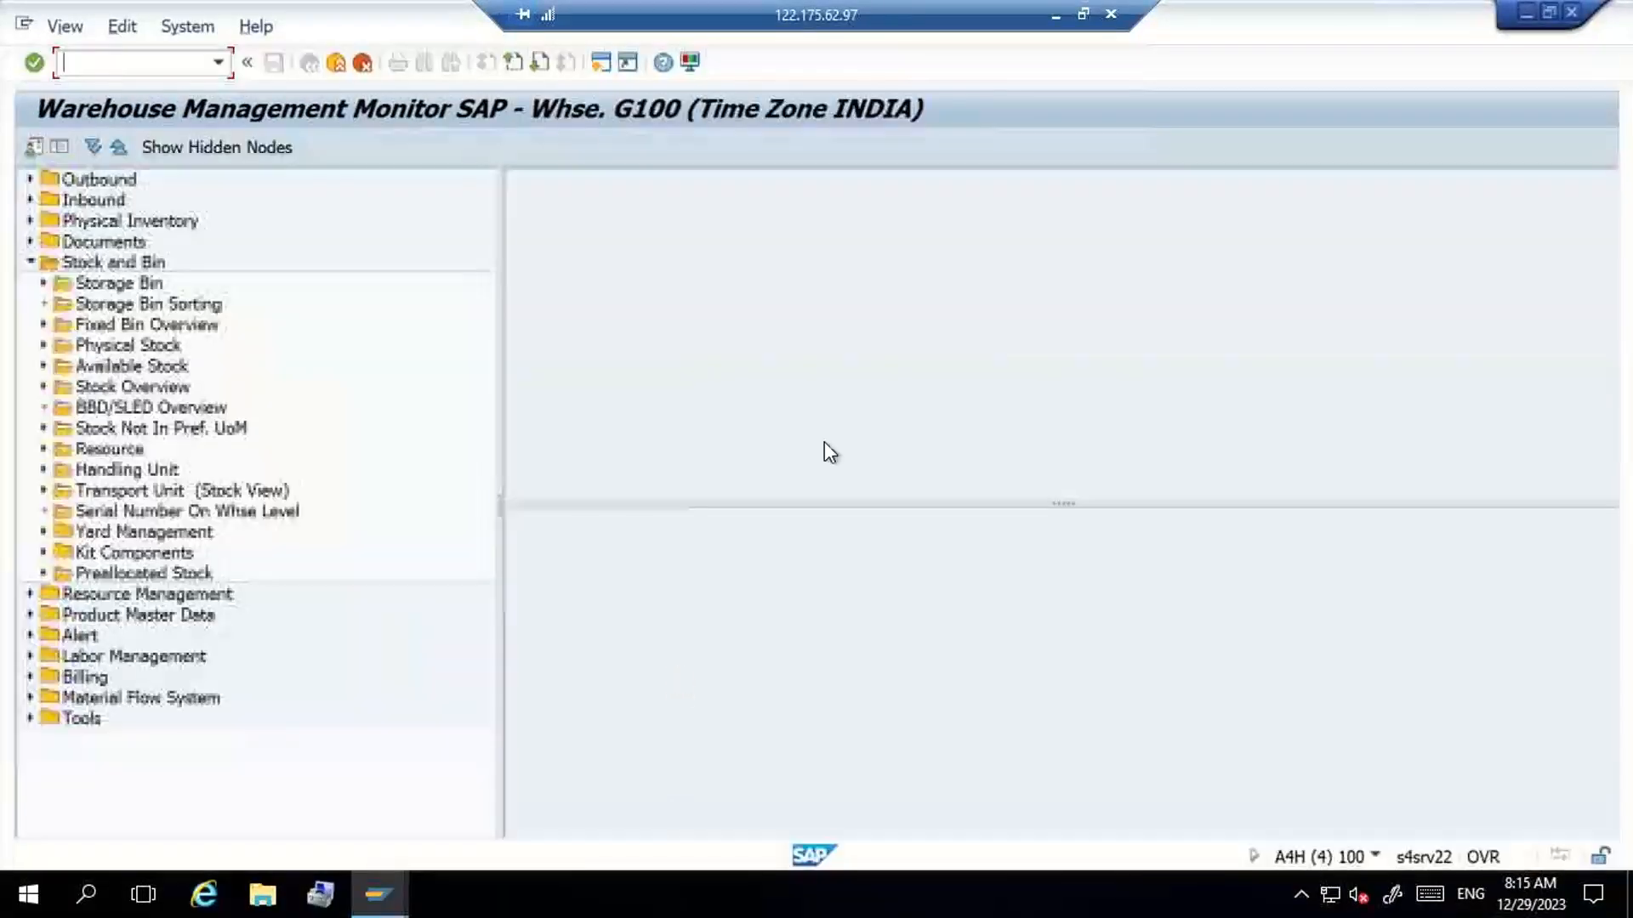
- Switch from the remote desktop to the local computer, start SAP Logon and open the ECC system's logon screen
{"action": "left_click", "coordinate": [1056, 17]}
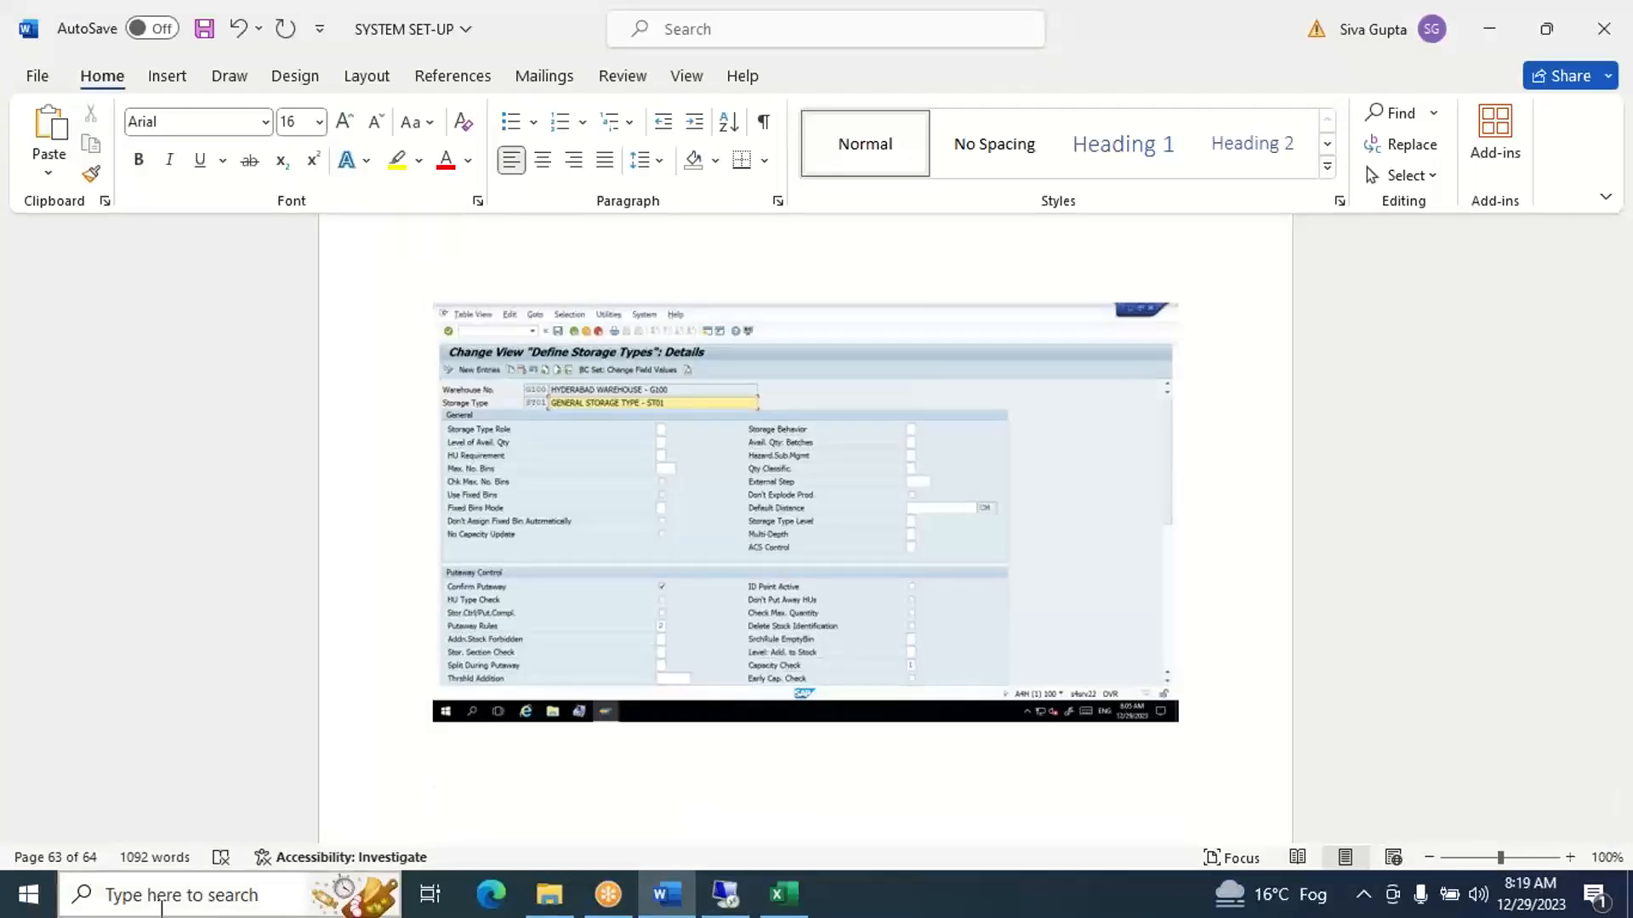
{"action": "left_click", "coordinate": [161, 908]}
{"action": "type", "text": "SA"}
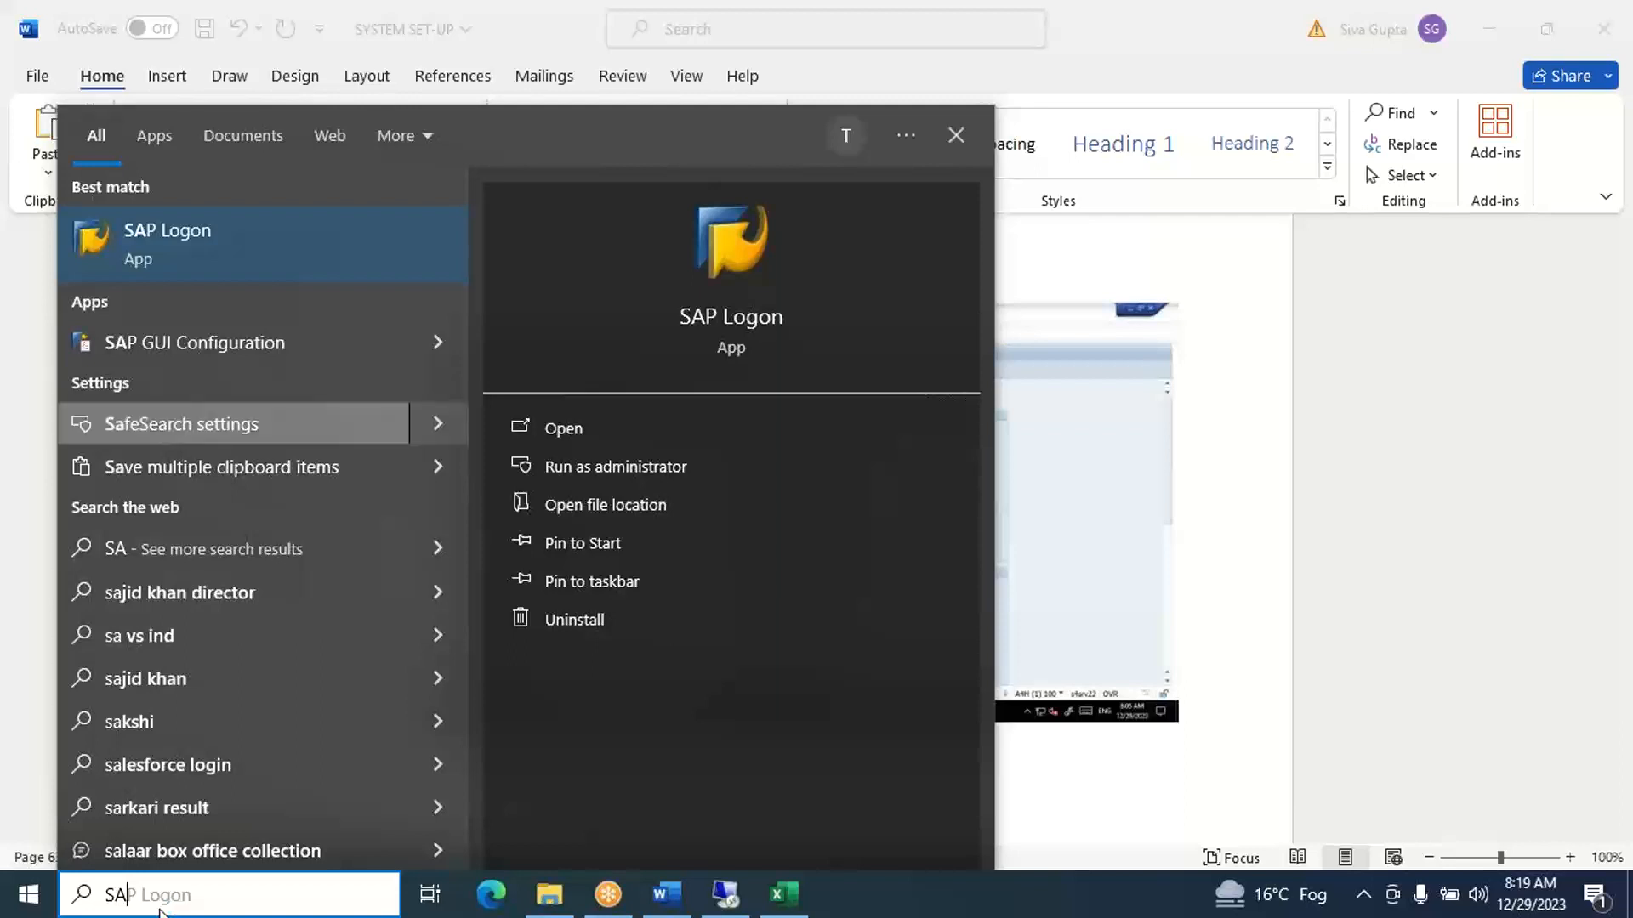
{"action": "left_click", "coordinate": [270, 254]}
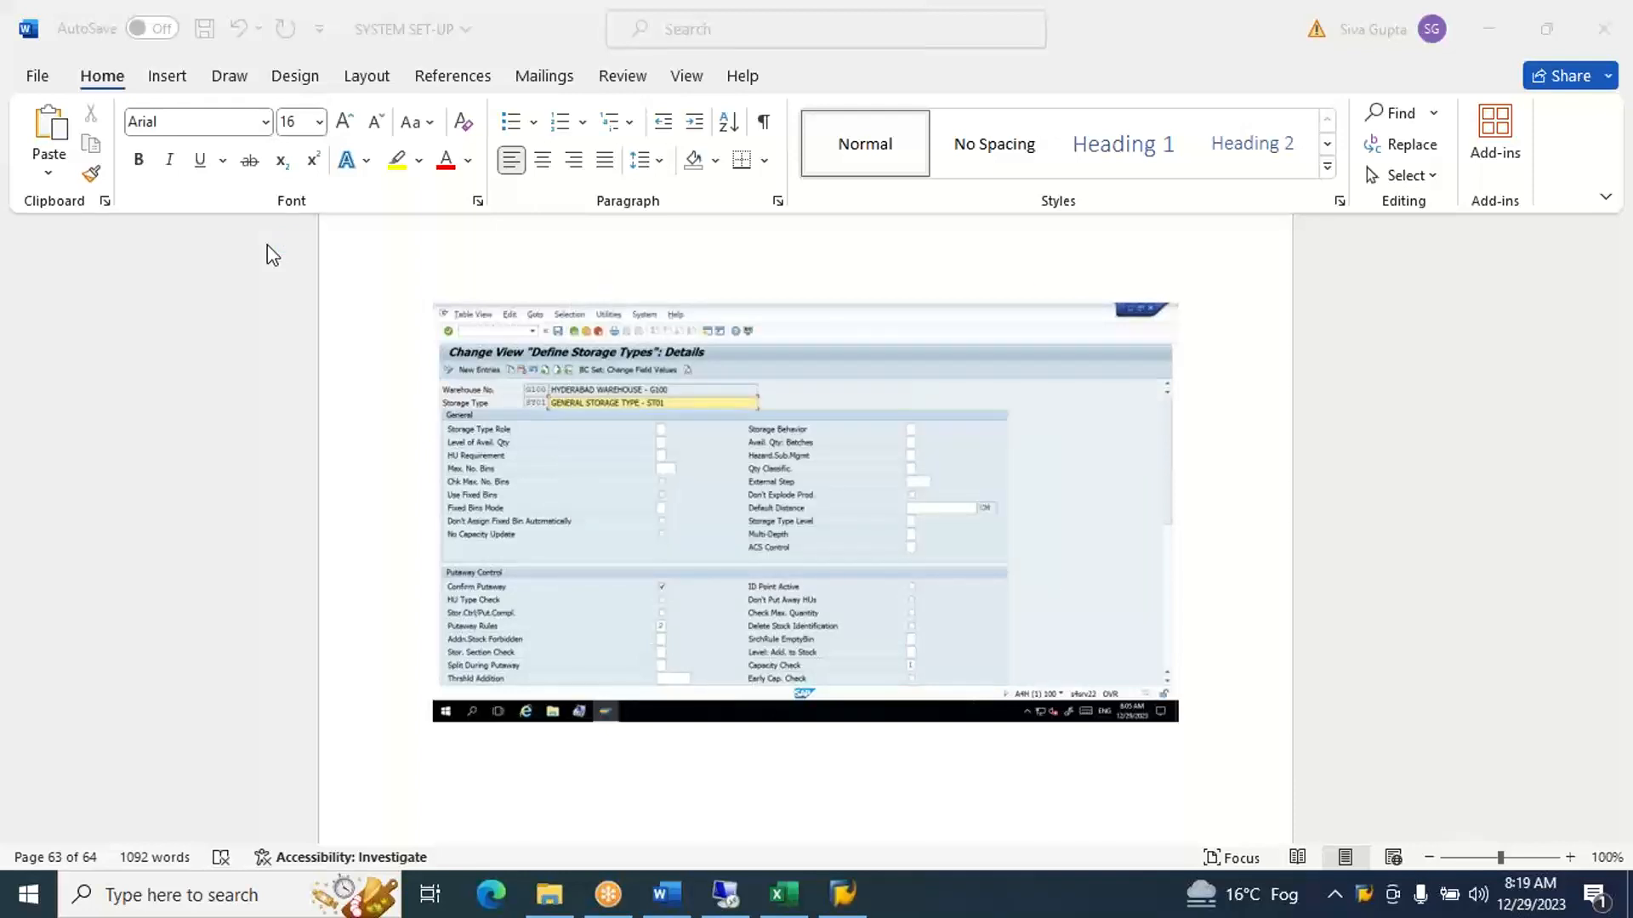
{"action": "mouse_move", "coordinate": [736, 906]}
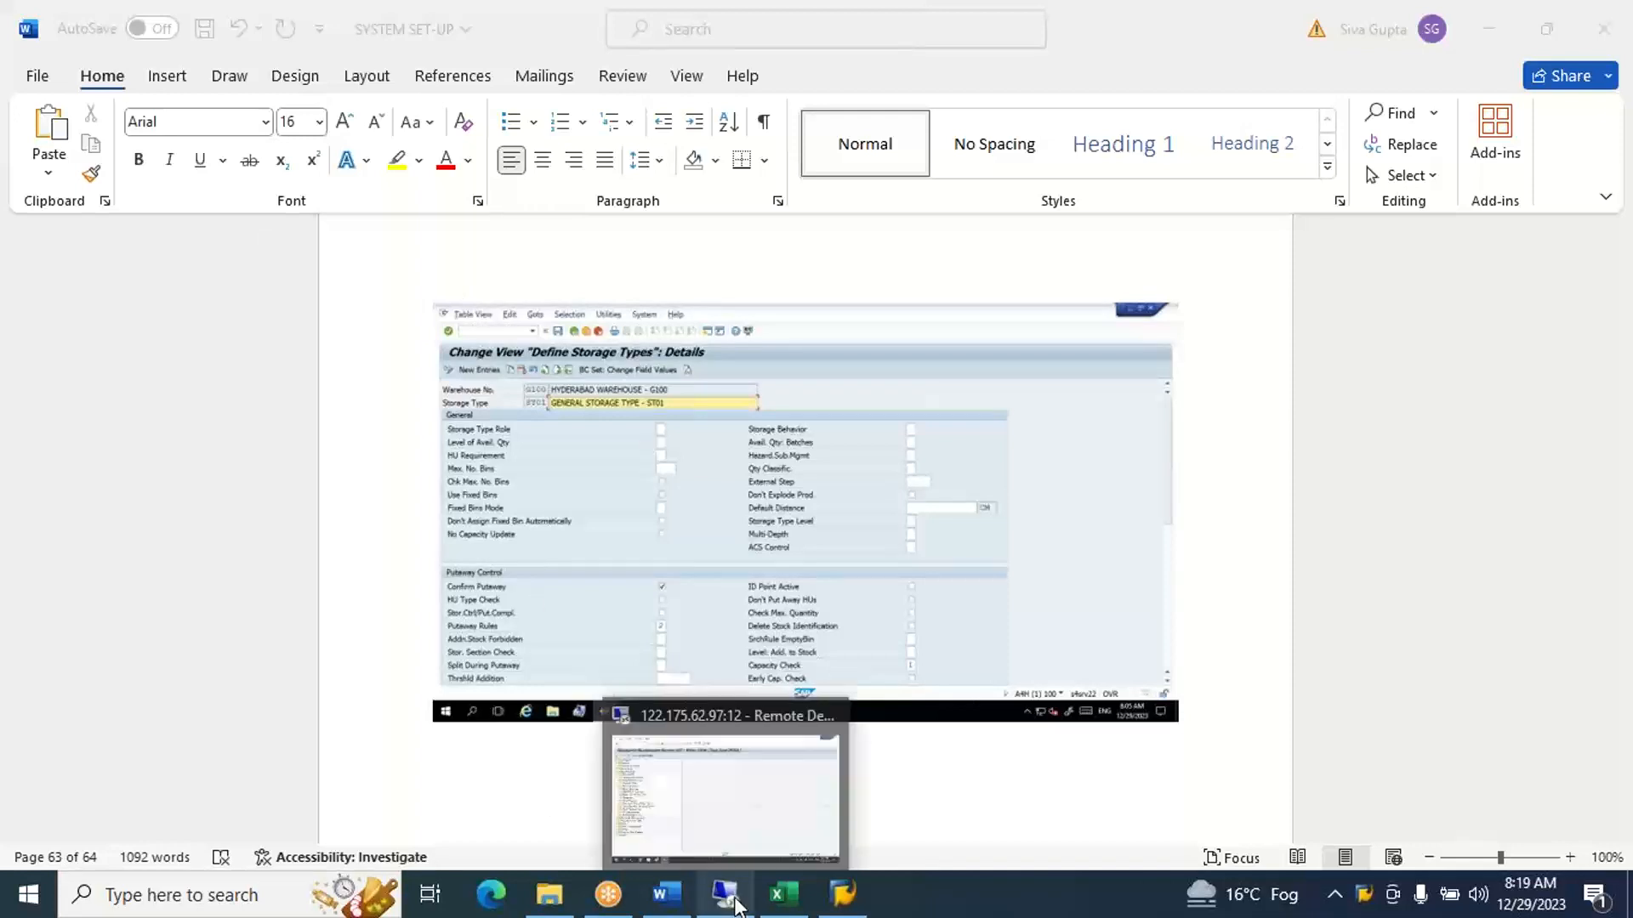
{"action": "left_click", "coordinate": [842, 893]}
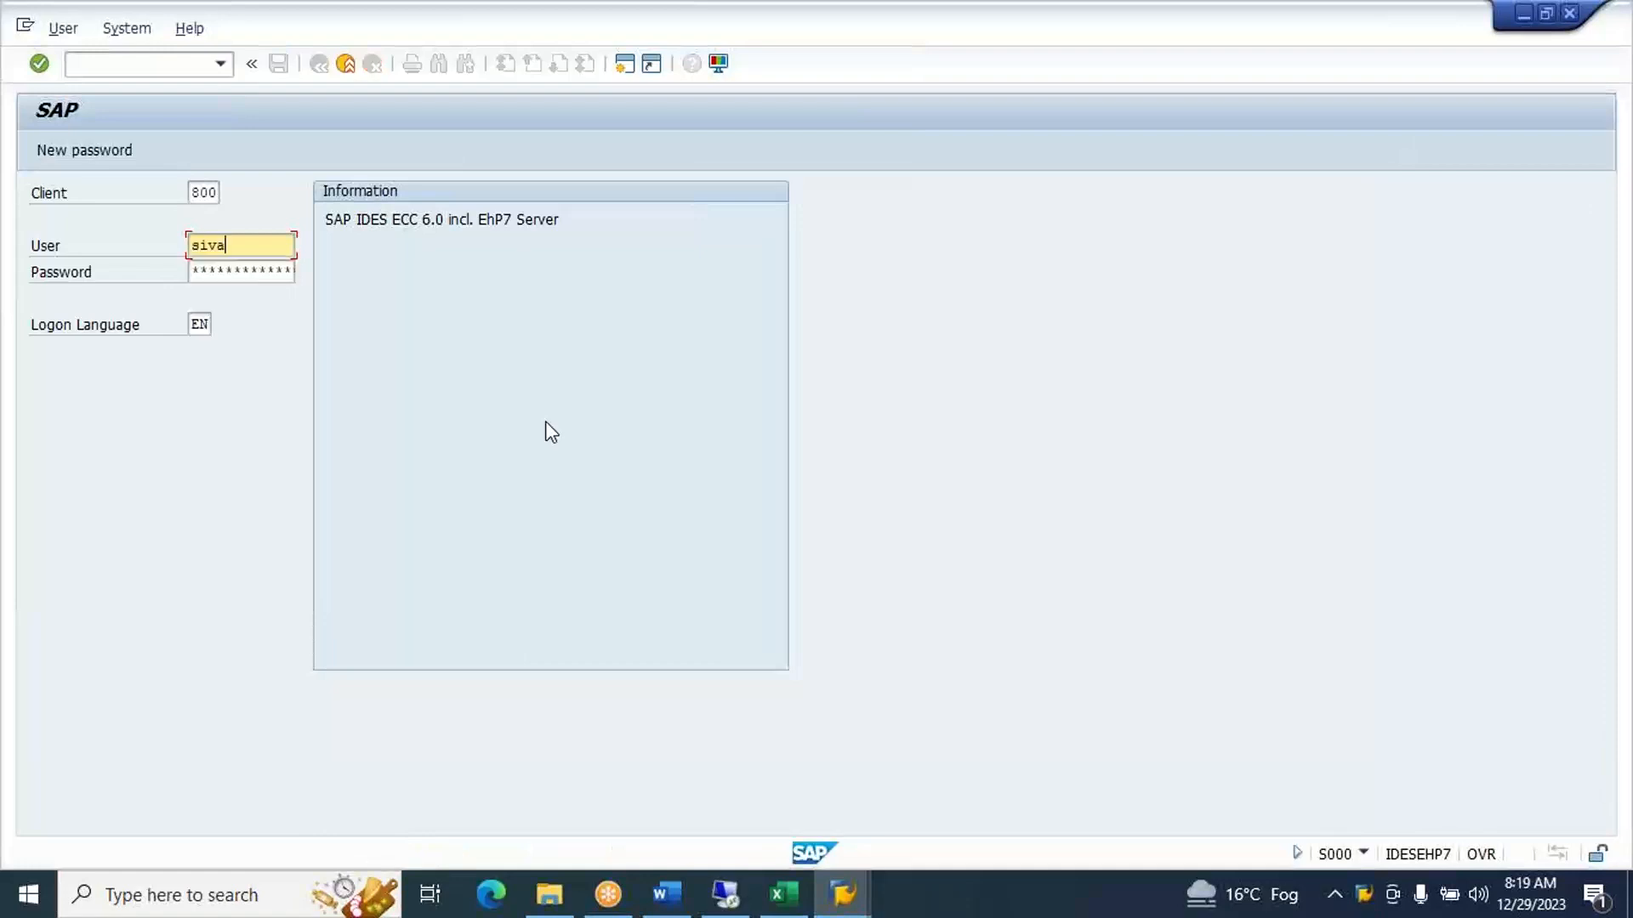
- Enter the account password and log on to the ECC system
{"action": "key", "text": "Tab"}
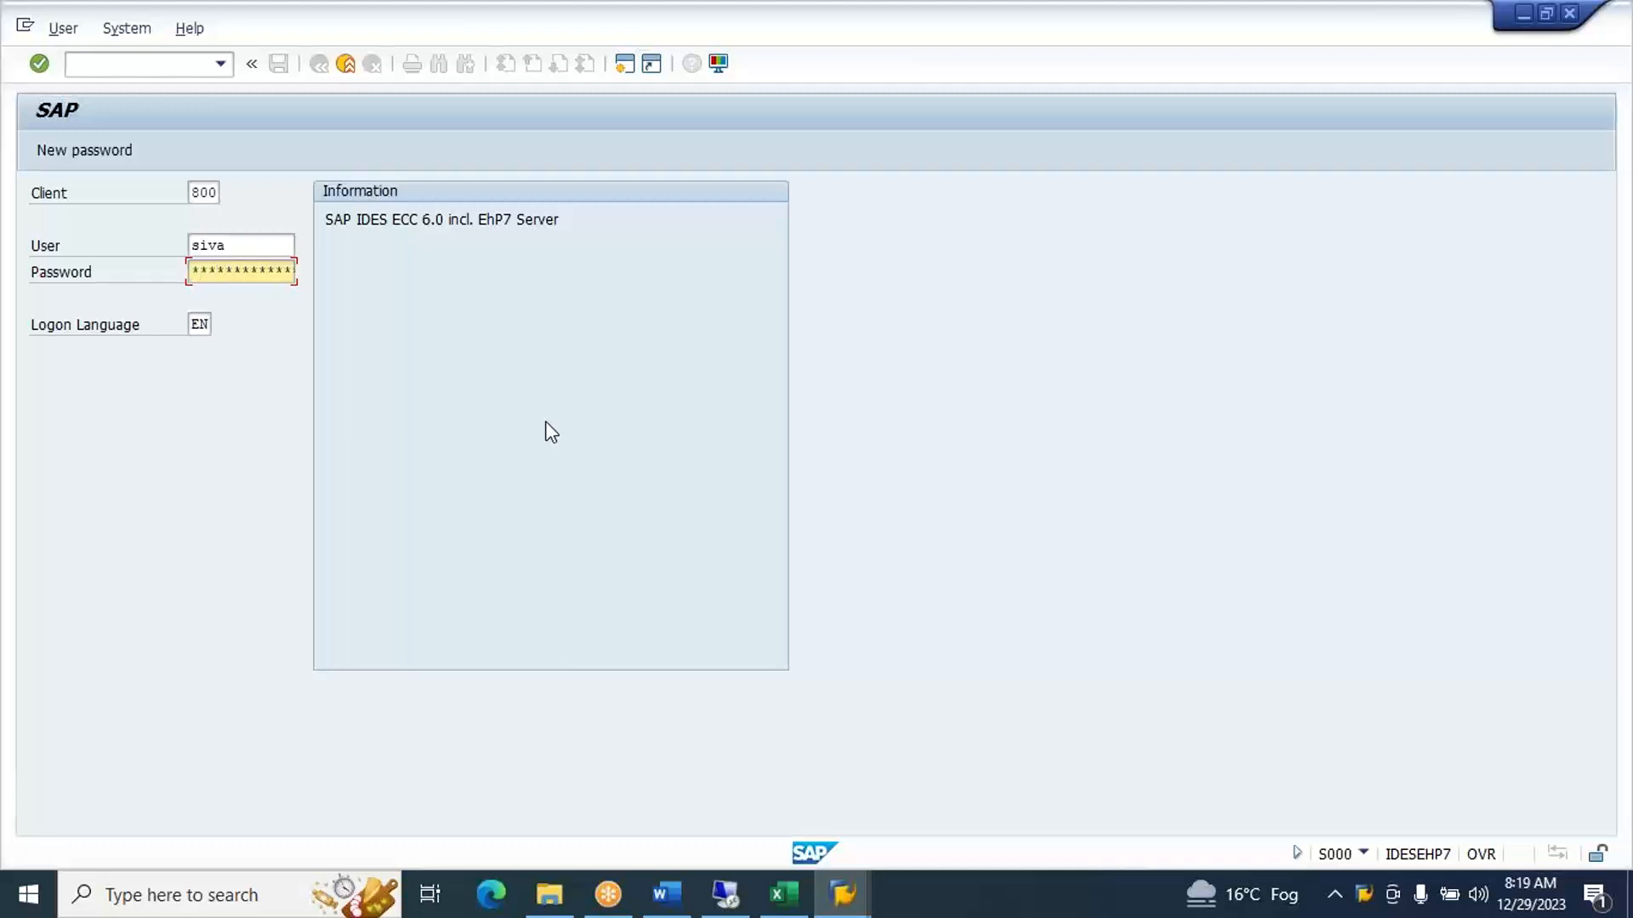
{"action": "type", "text": "********"}
{"action": "key", "text": "Return"}
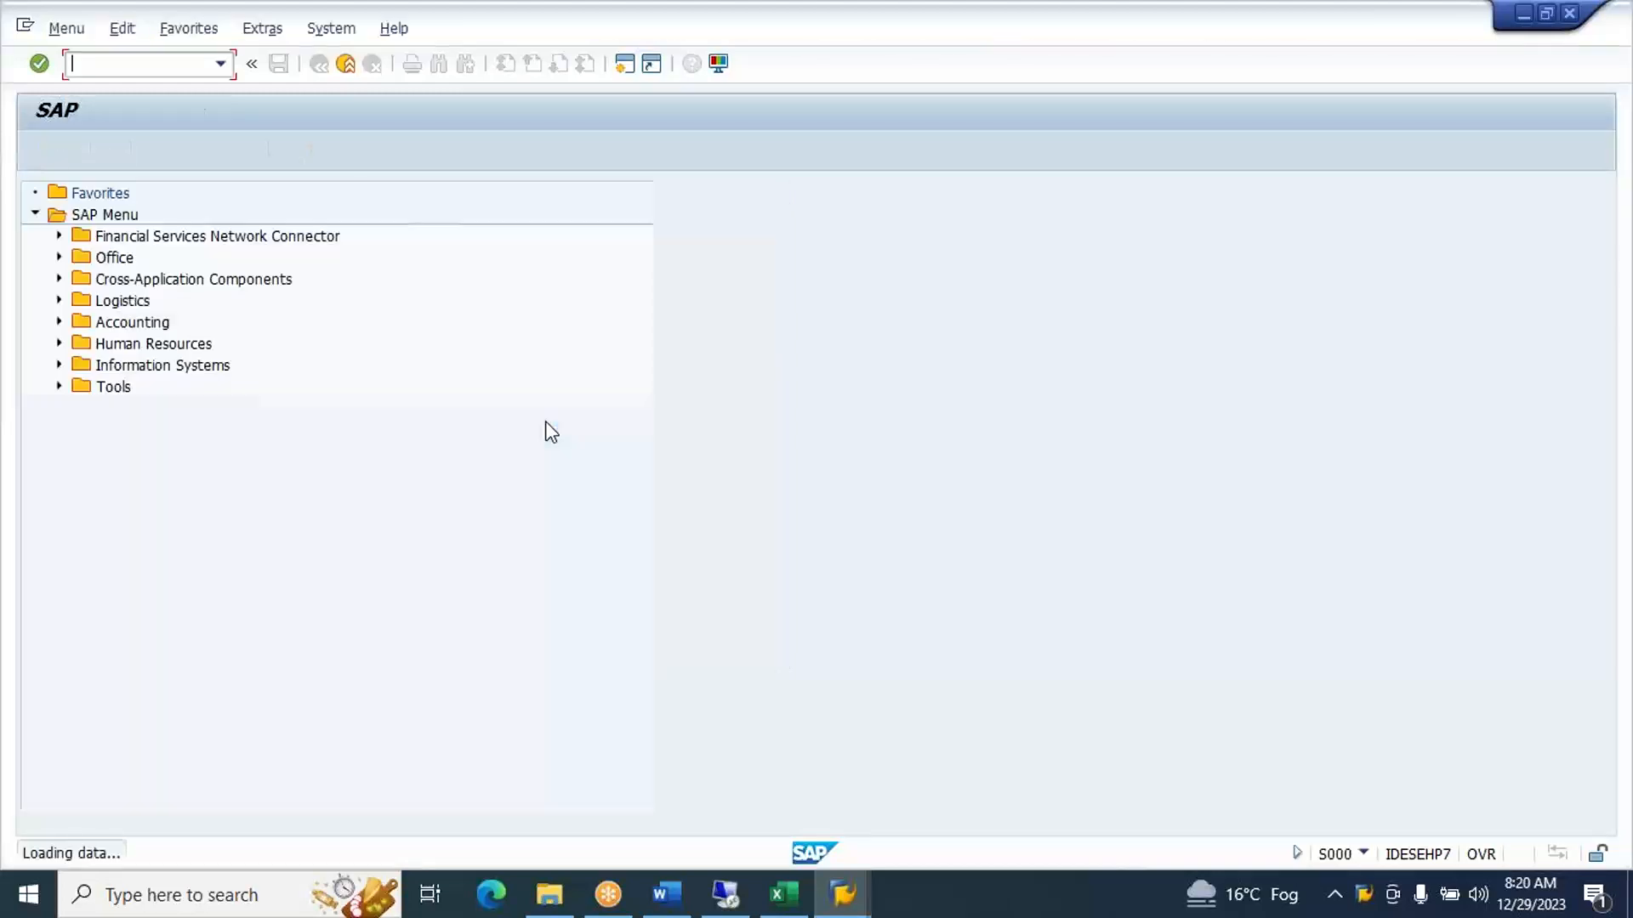
- Open the report selection menu with sap1 and expand Logistics Execution > Warehouse Management
{"action": "type", "text": "sap1"}
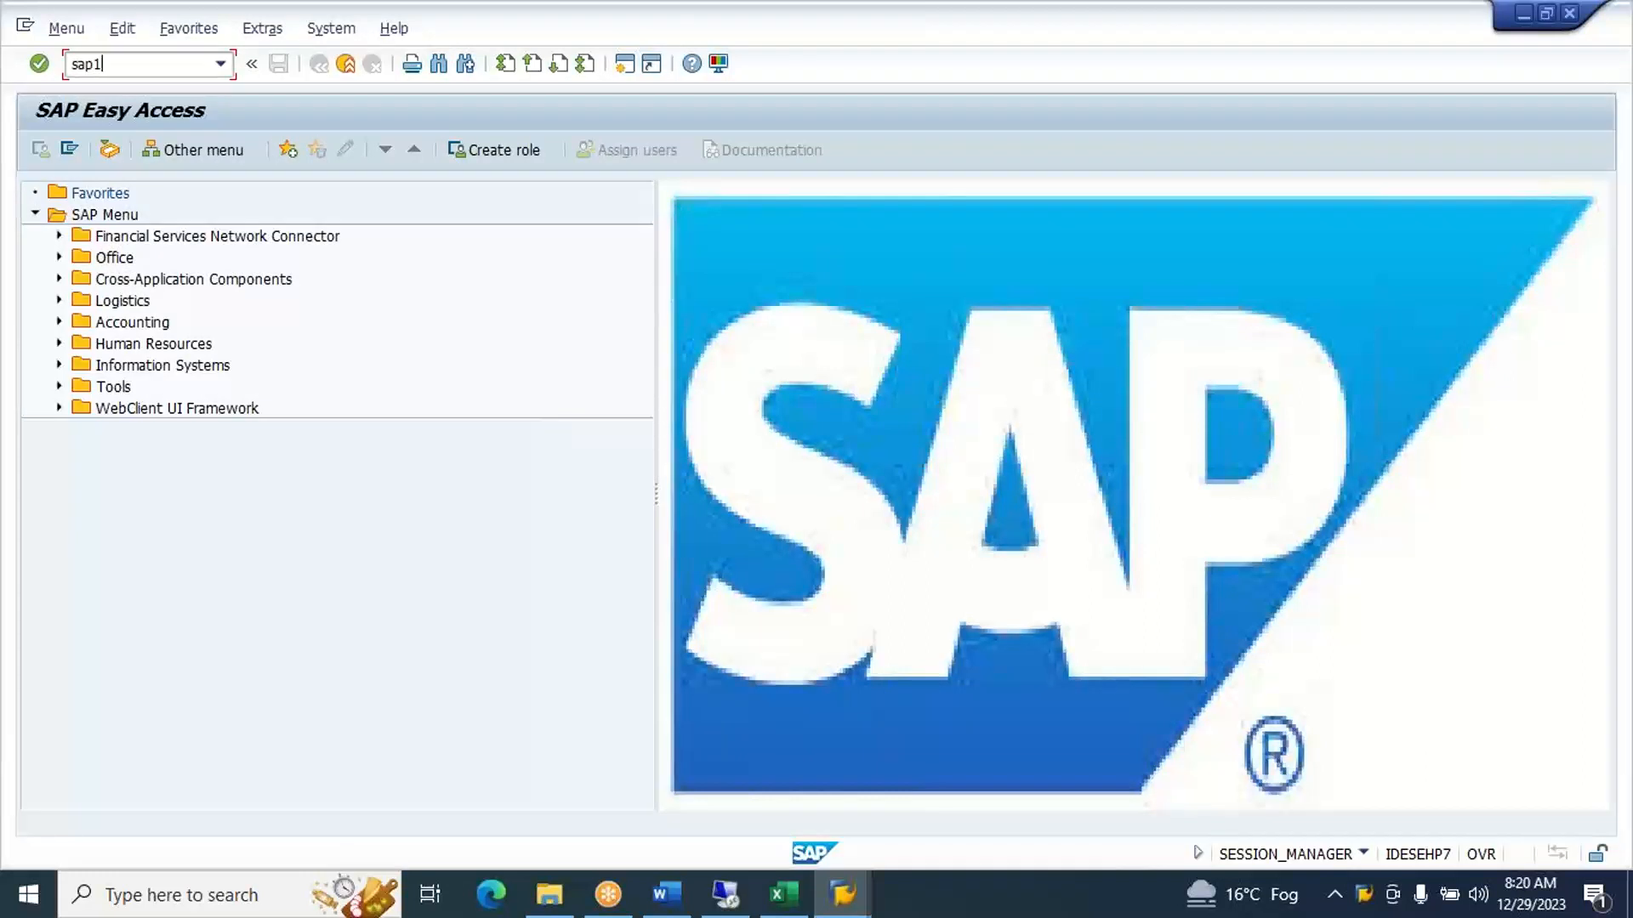
{"action": "key", "text": "Return"}
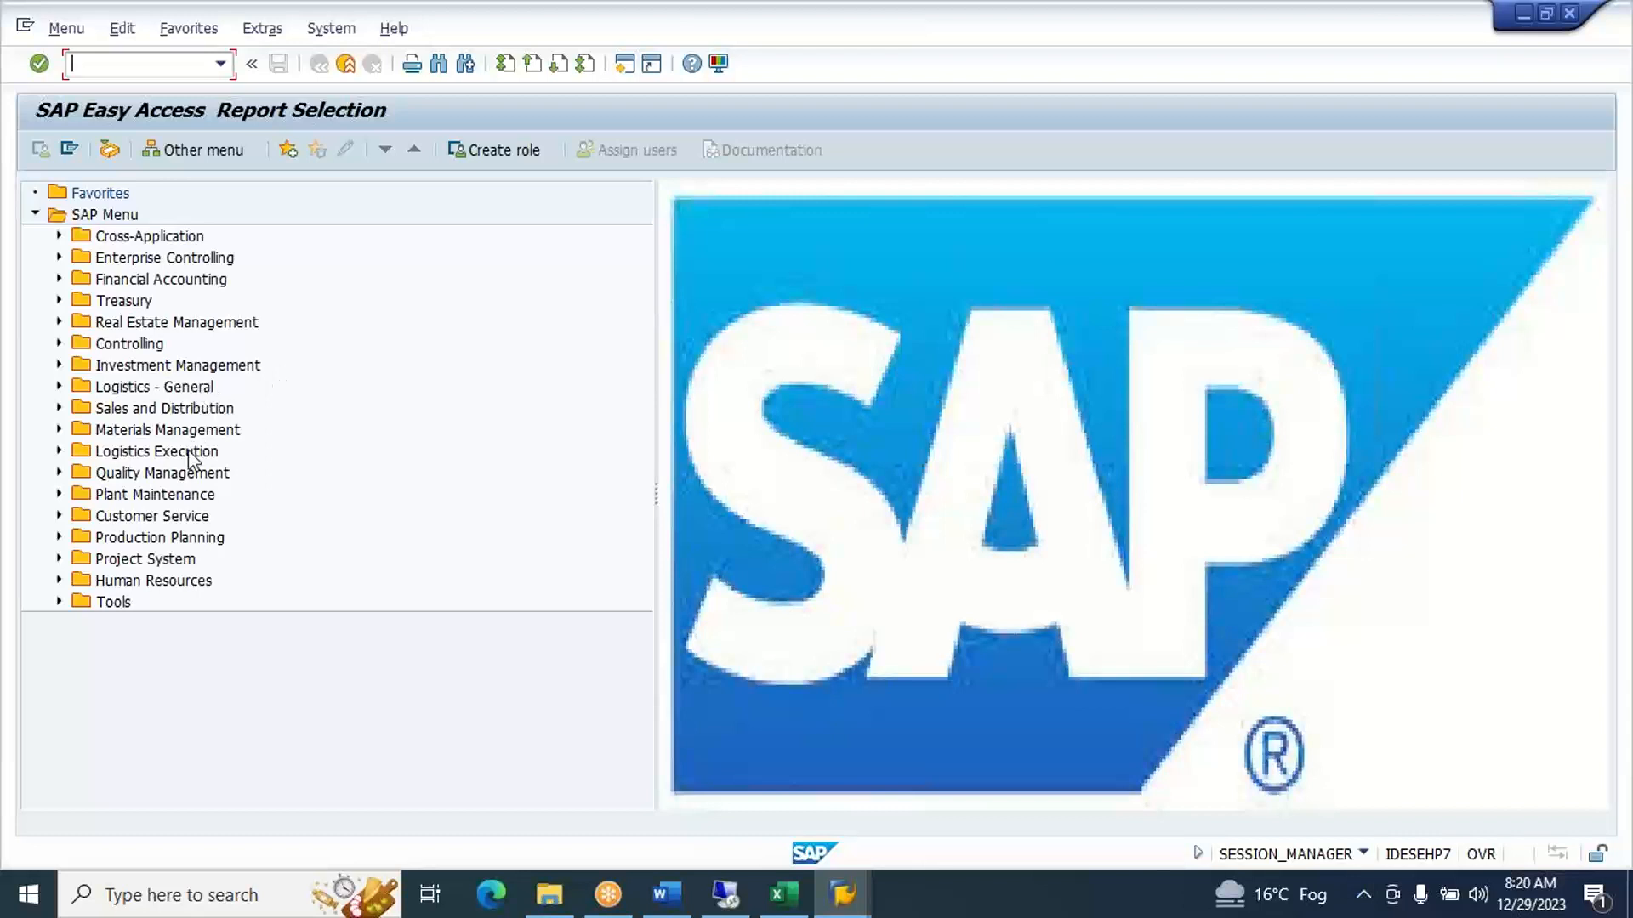
{"action": "double_click", "coordinate": [189, 453]}
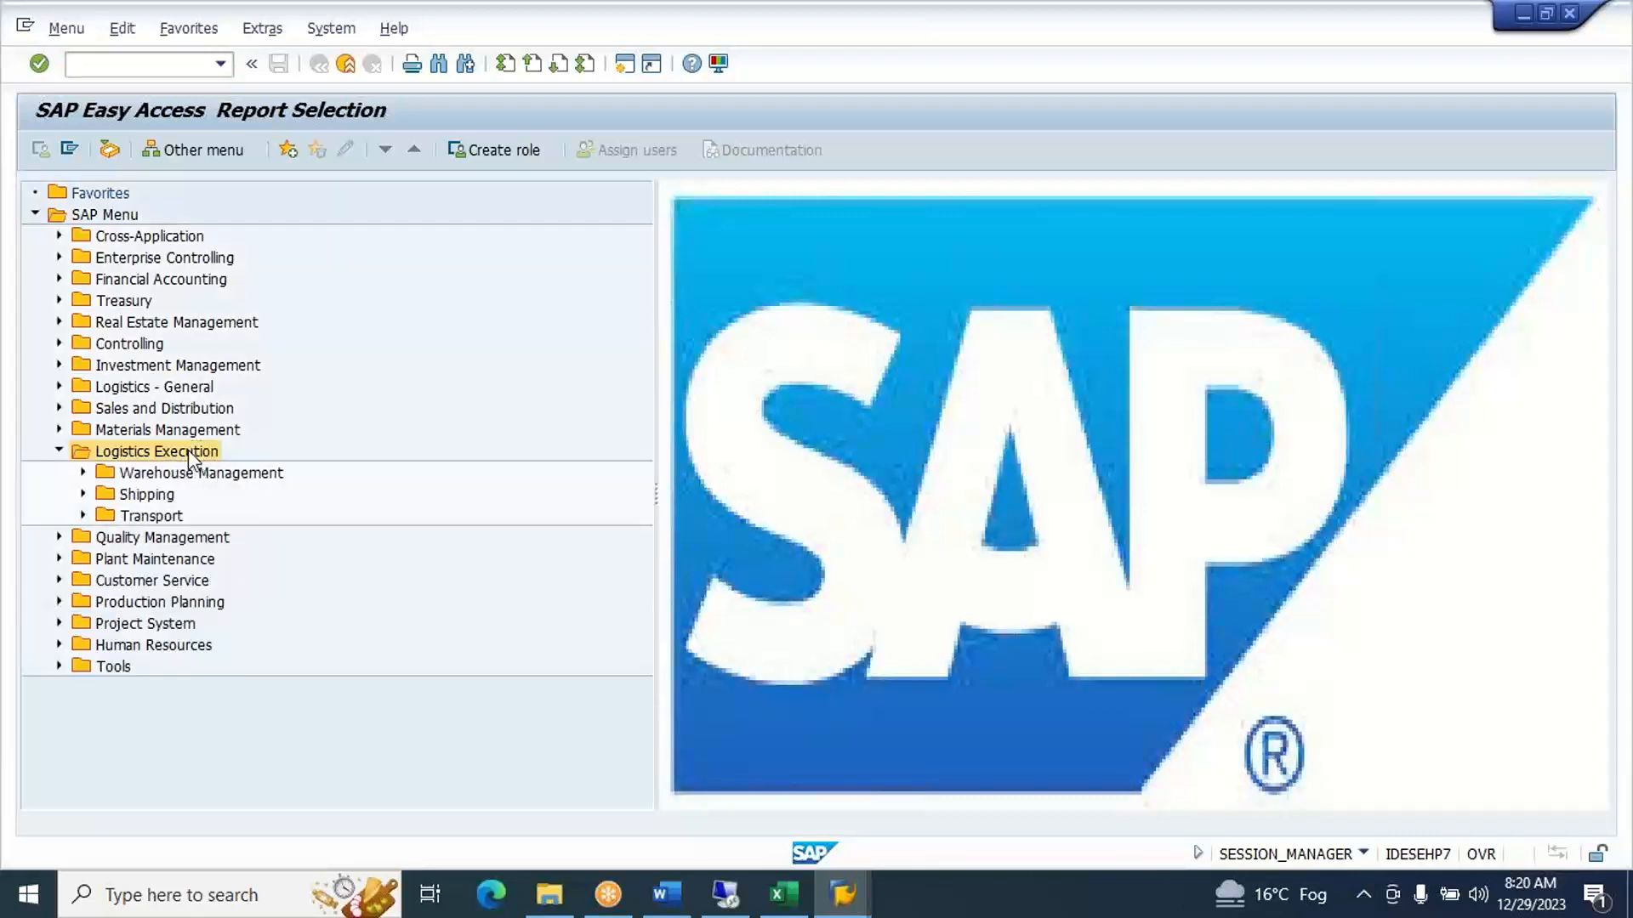
{"action": "key", "text": "Right"}
{"action": "key", "text": "Down"}
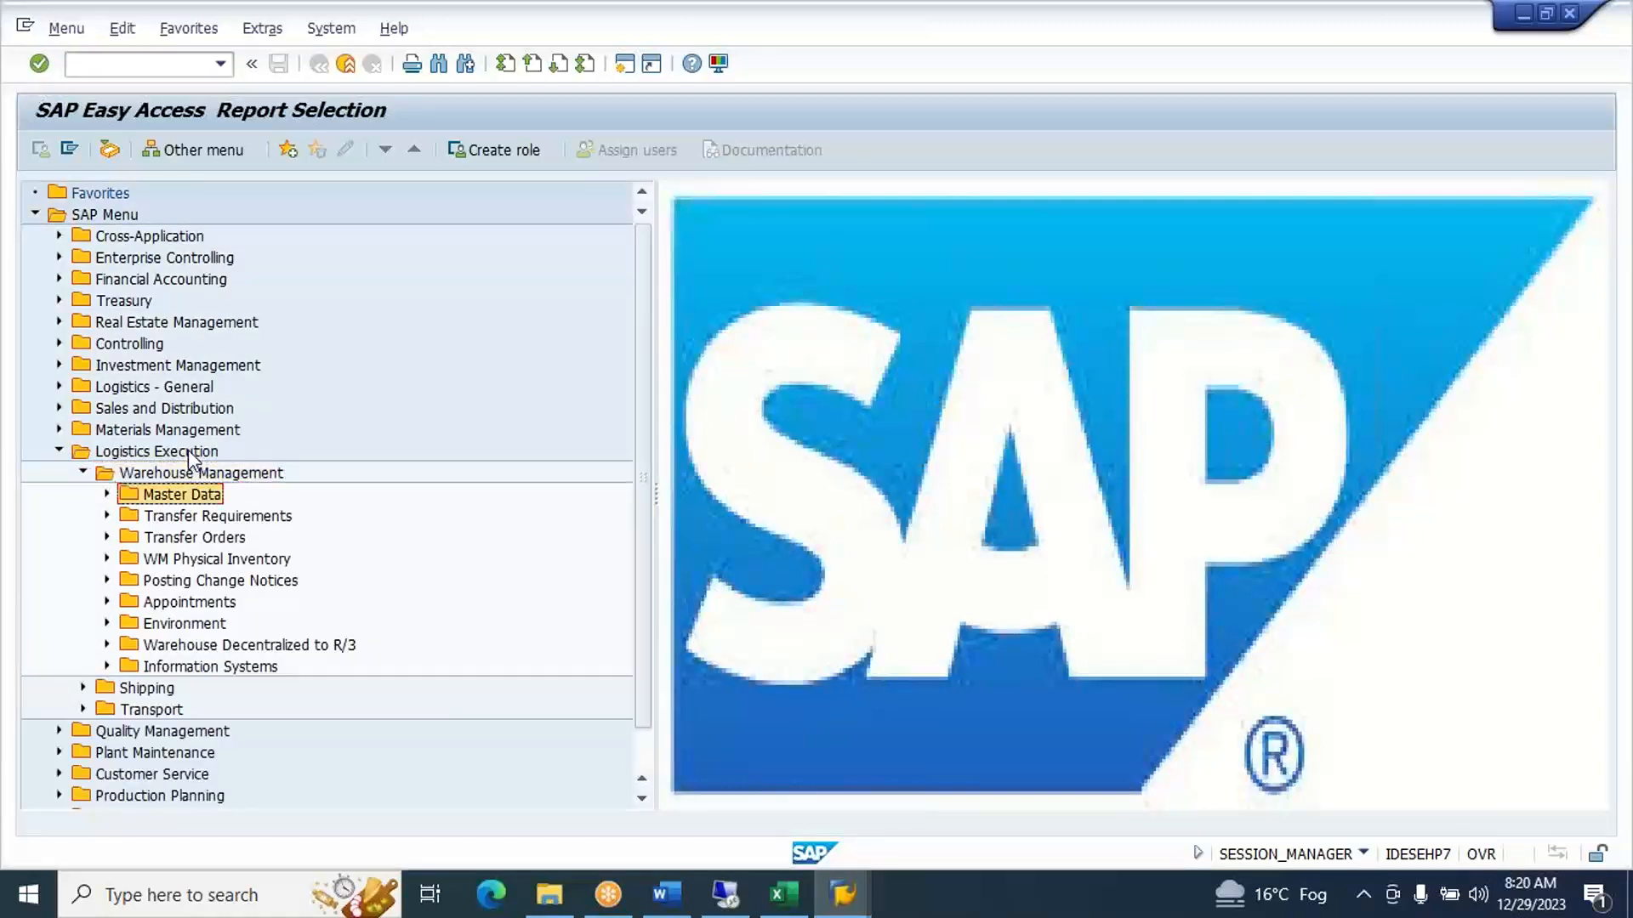
- Expand the Master Data folder under Warehouse Management and go through its reports
{"action": "key", "text": "Right"}
{"action": "key", "text": "Down"}
{"action": "key", "text": "Down"}
{"action": "key", "text": "Down"}
{"action": "key", "text": "Down"}
{"action": "key", "text": "Down"}
{"action": "key", "text": "Down"}
{"action": "key", "text": "Down"}
{"action": "key", "text": "Down"}
{"action": "key", "text": "Down"}
{"action": "key", "text": "Down"}
{"action": "key", "text": "Down"}
{"action": "key", "text": "Down"}
{"action": "key", "text": "Down"}
{"action": "key", "text": "Down"}
{"action": "key", "text": "Down"}
{"action": "key", "text": "Down"}
{"action": "key", "text": "Down"}
{"action": "key", "text": "Down"}
{"action": "key", "text": "Down"}
{"action": "key", "text": "Down"}
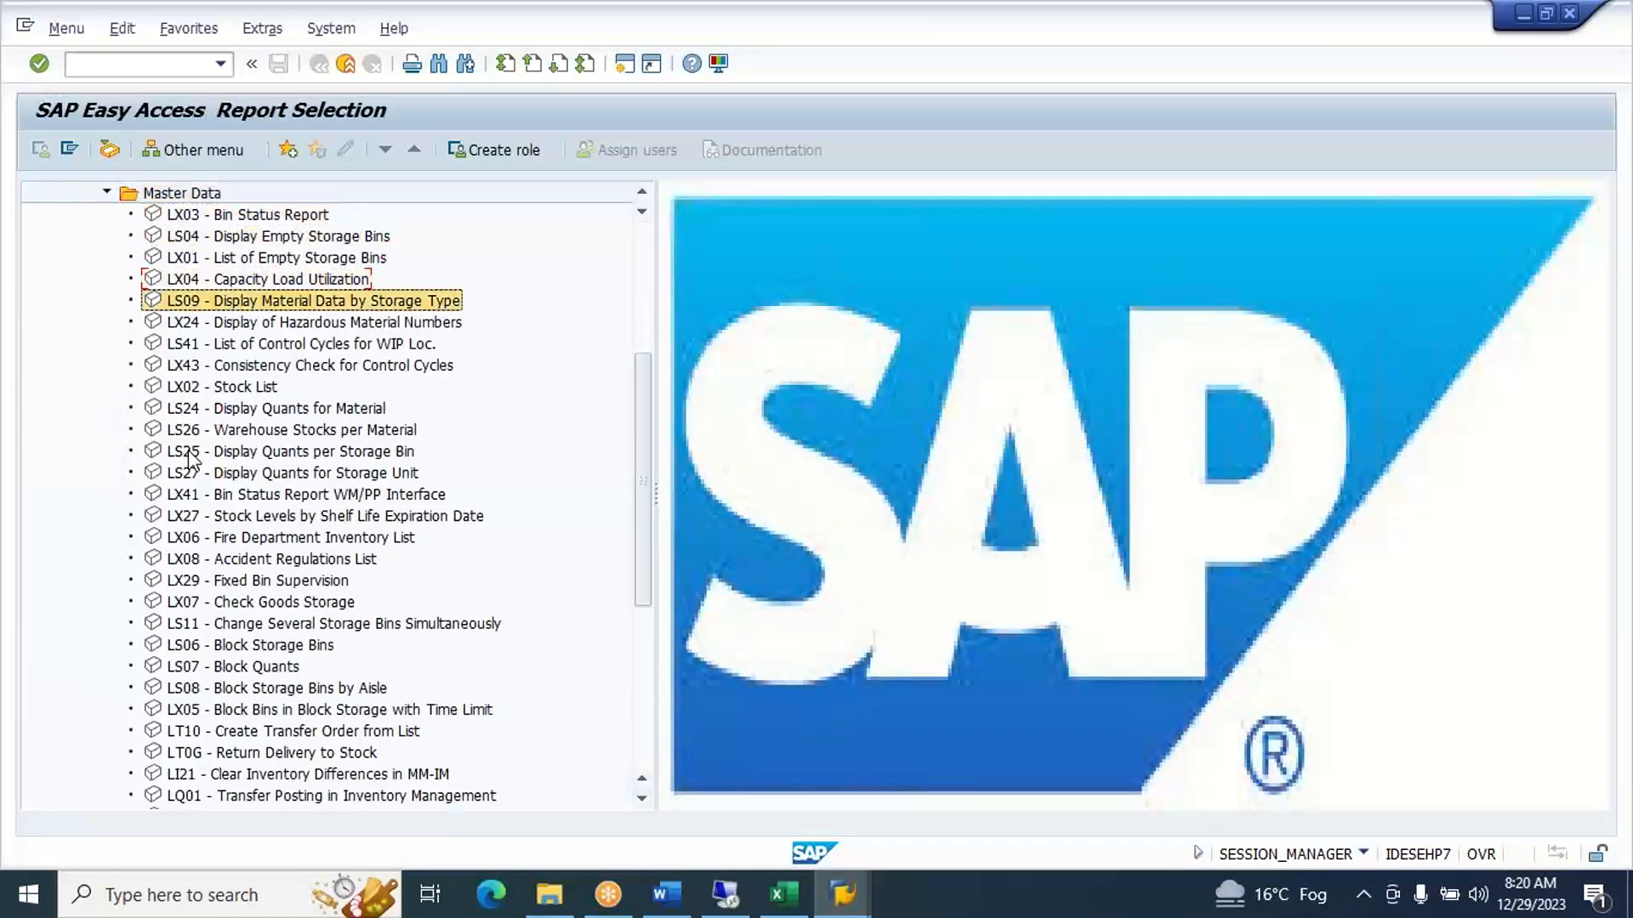
{"action": "key", "text": "Down"}
{"action": "key", "text": "Down"}
{"action": "key", "text": "Down"}
{"action": "key", "text": "Down"}
{"action": "key", "text": "Down"}
{"action": "key", "text": "Down"}
{"action": "key", "text": "Down"}
{"action": "key", "text": "Down"}
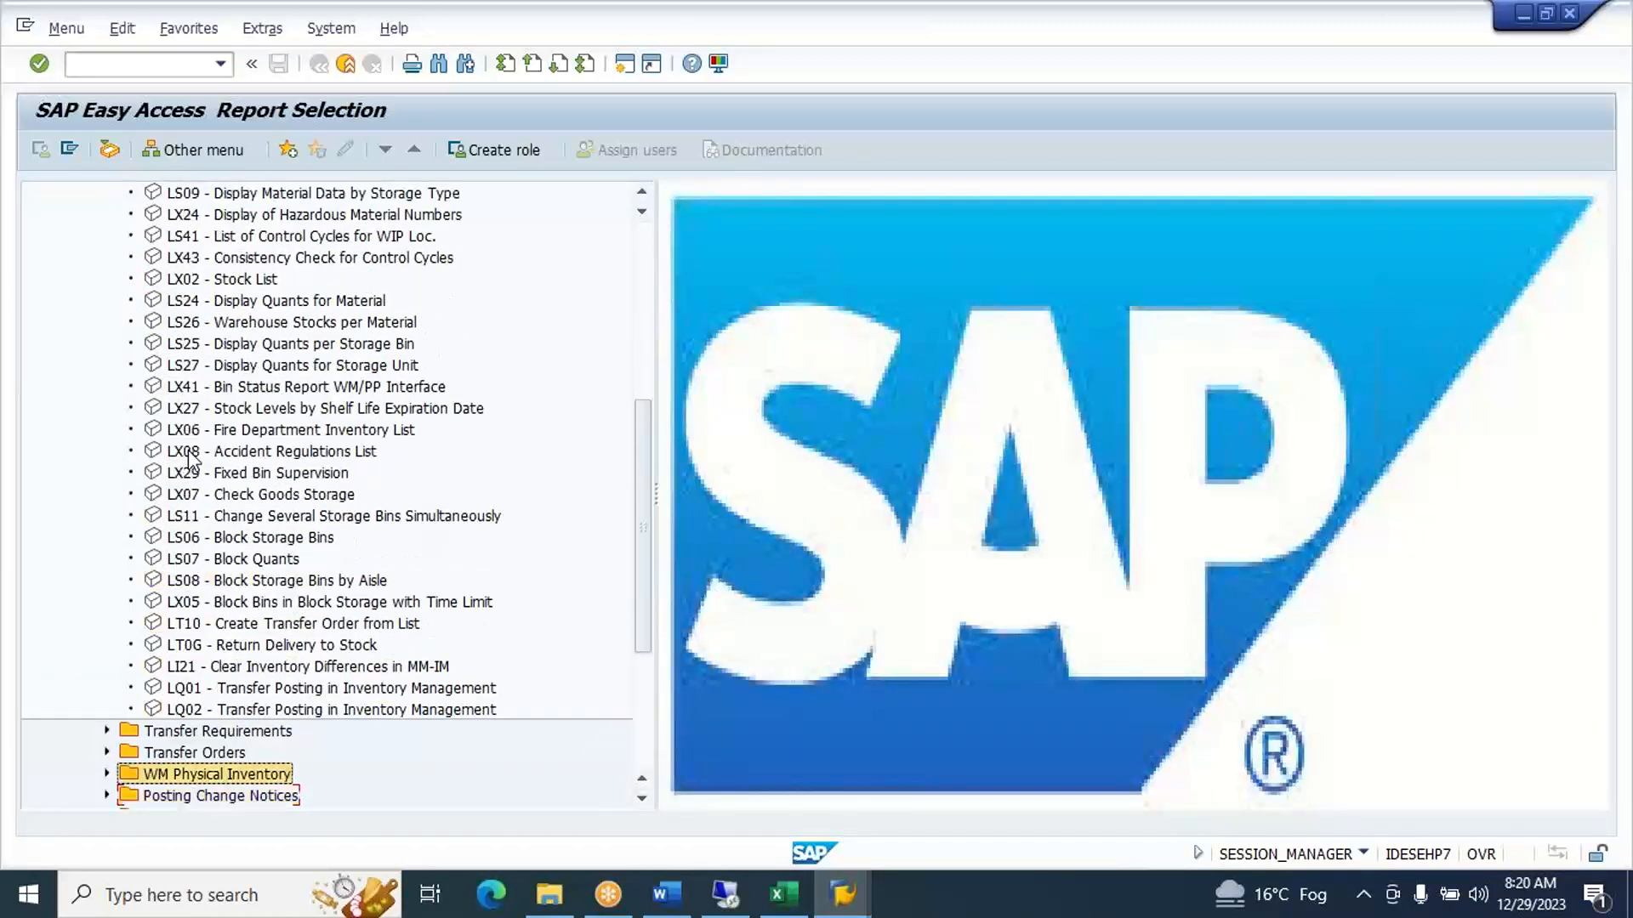
- Expand the Transfer Requirements and Transfer Orders folders and look through their reports
{"action": "key", "text": "Right"}
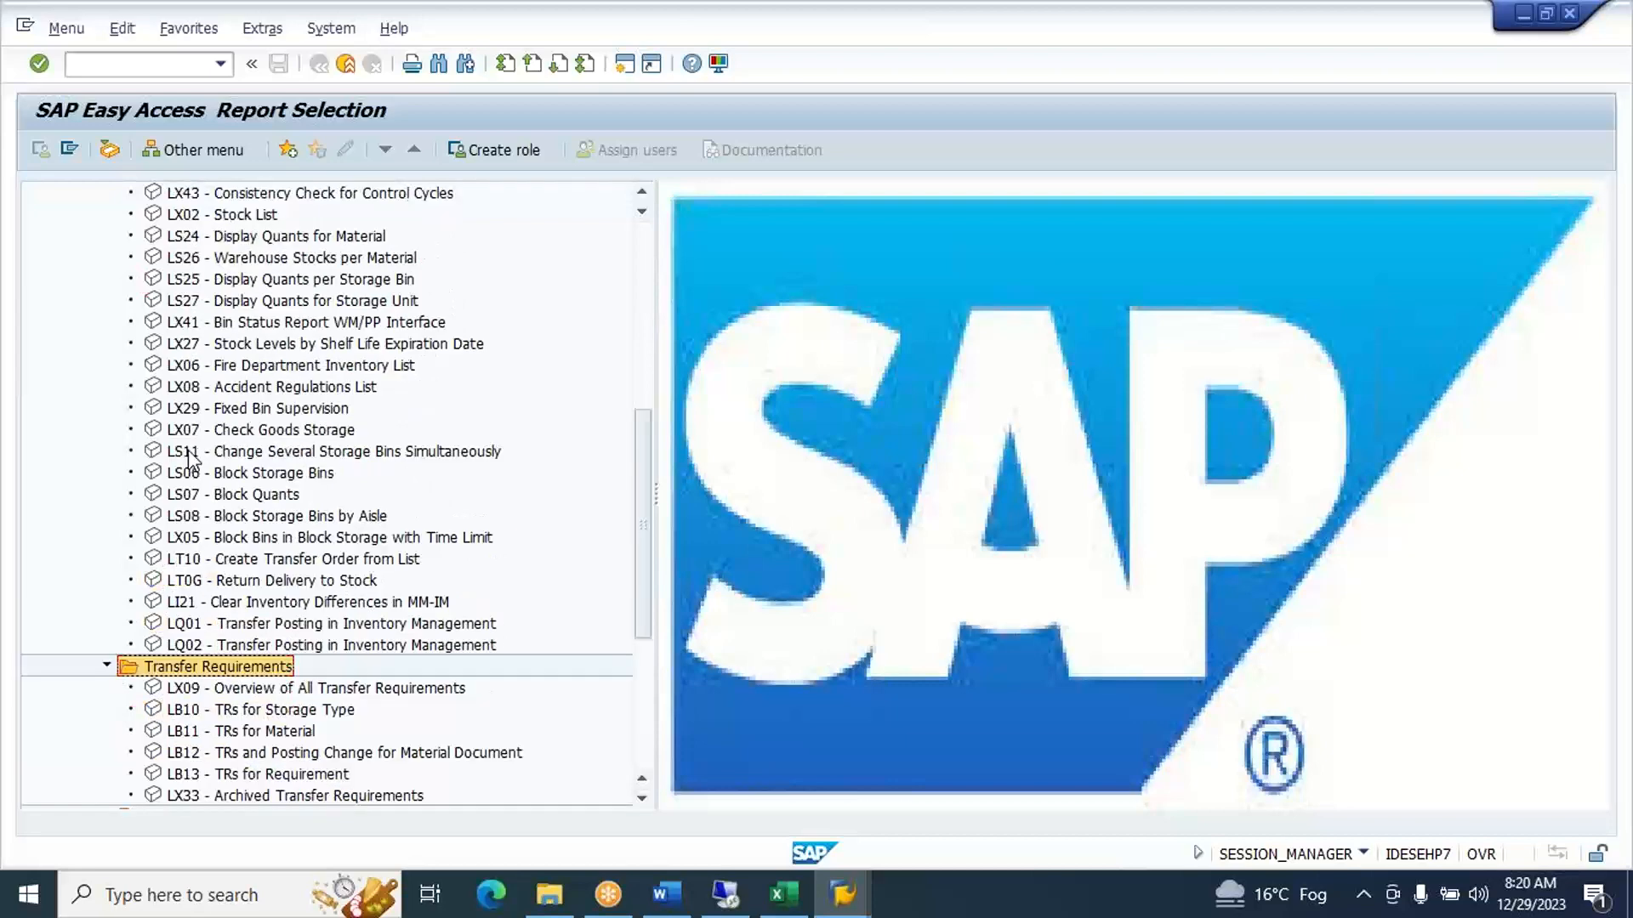
{"action": "key", "text": "Down"}
{"action": "key", "text": "Down"}
{"action": "key", "text": "Down"}
{"action": "key", "text": "Down"}
{"action": "key", "text": "Down"}
{"action": "key", "text": "Down"}
{"action": "key", "text": "Down"}
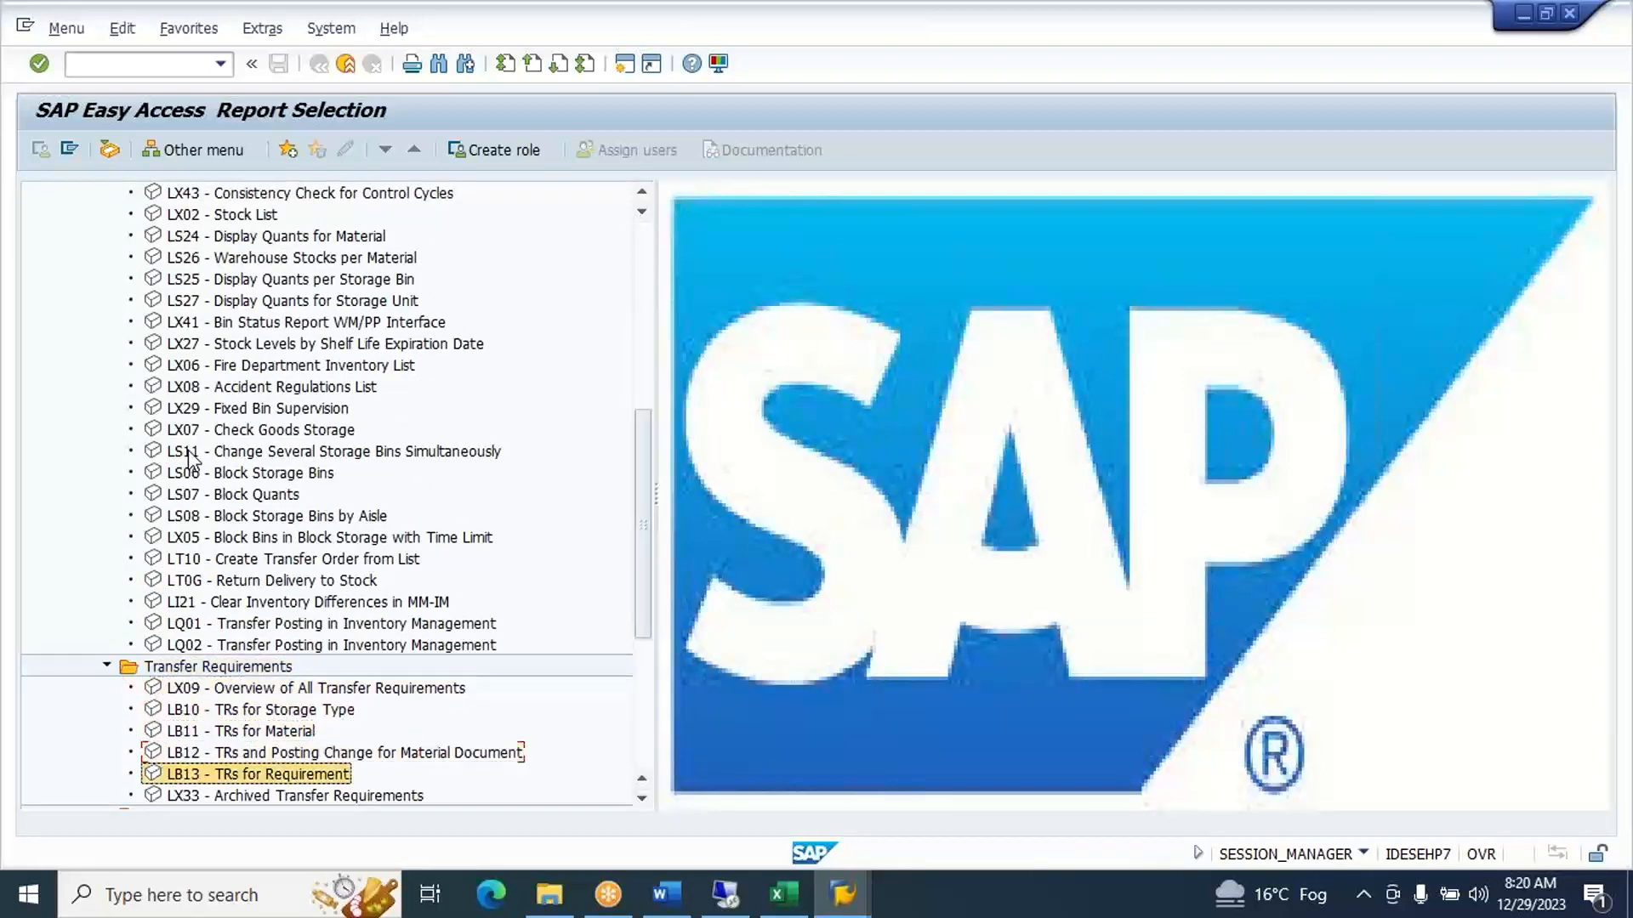
{"action": "key", "text": "Right"}
{"action": "key", "text": "Down"}
{"action": "key", "text": "Down"}
{"action": "key", "text": "Down"}
{"action": "key", "text": "Down"}
{"action": "key", "text": "Down"}
{"action": "key", "text": "Down"}
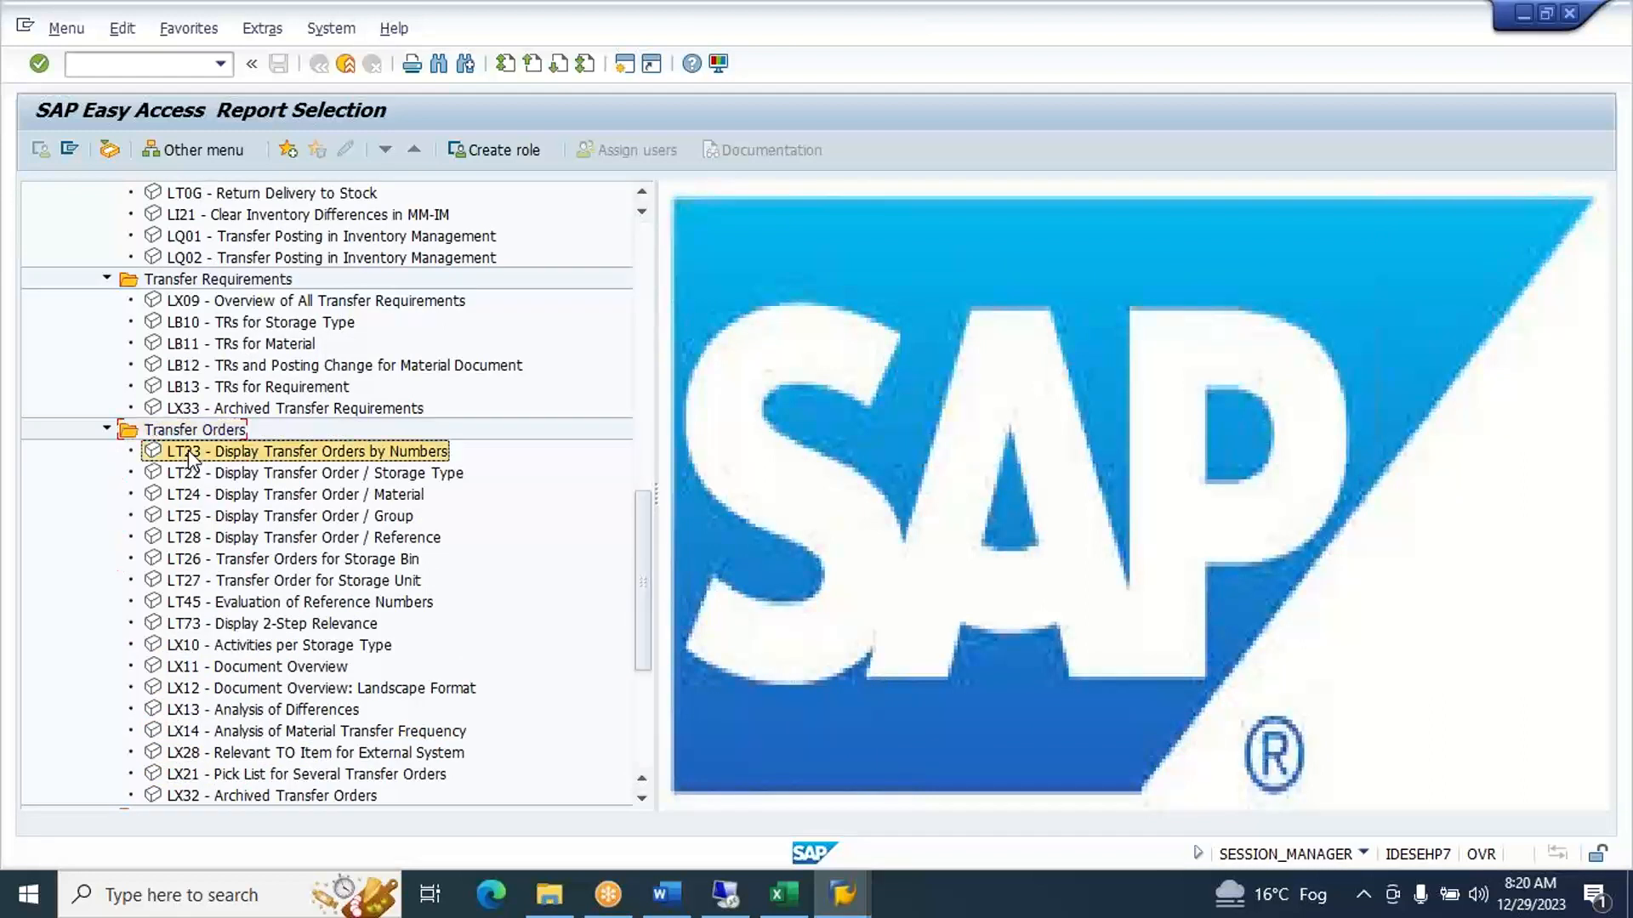
{"action": "key", "text": "Down"}
{"action": "key", "text": "Down"}
{"action": "key", "text": "Down"}
{"action": "key", "text": "Down"}
{"action": "key", "text": "Down"}
{"action": "key", "text": "Down"}
{"action": "key", "text": "Down"}
{"action": "key", "text": "Down"}
{"action": "key", "text": "Down"}
{"action": "key", "text": "Down"}
{"action": "key", "text": "Down"}
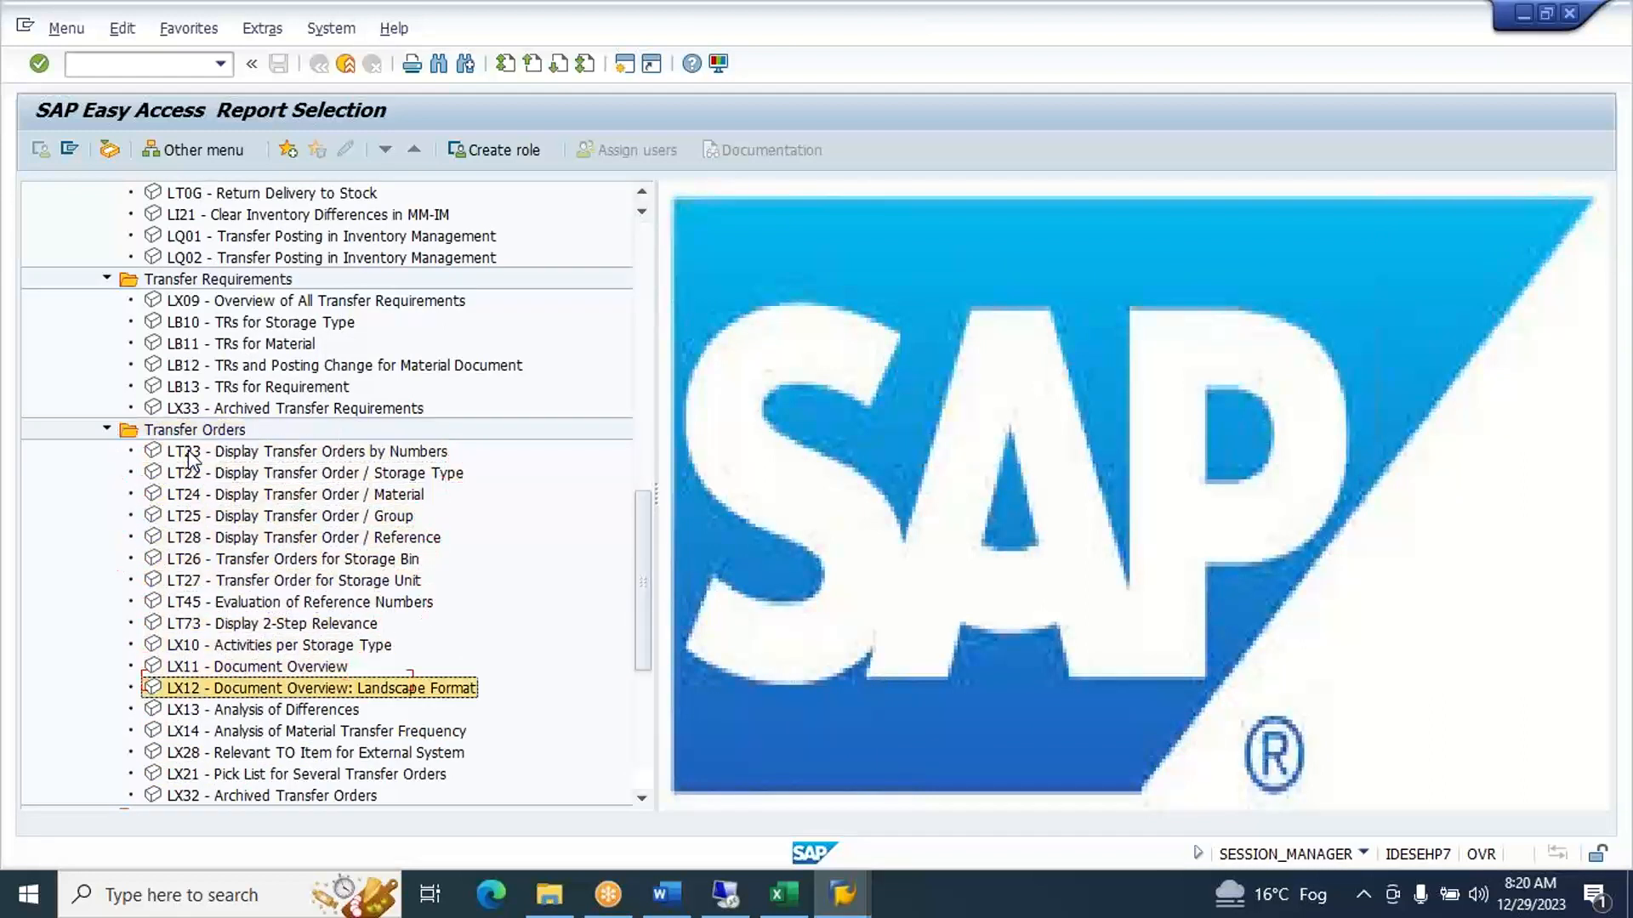
- Expand the WM Physical Inventory and Posting Change Notices folders and look through their reports
{"action": "key", "text": "Down"}
{"action": "key", "text": "Right"}
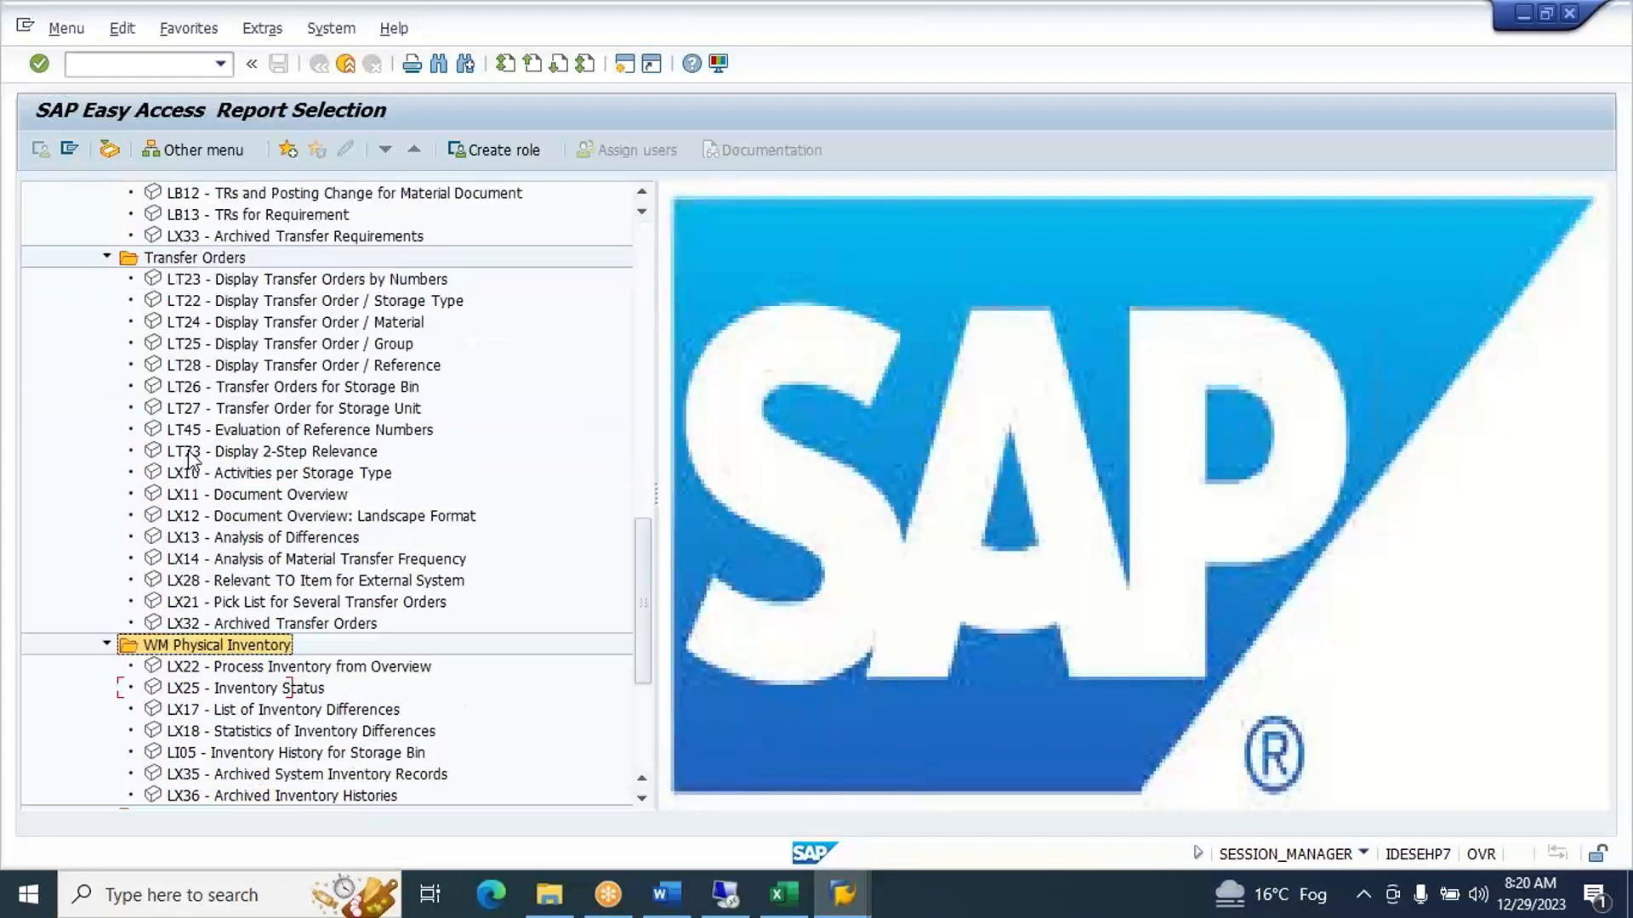
{"action": "key", "text": "Down"}
{"action": "key", "text": "Down"}
{"action": "key", "text": "Down"}
{"action": "key", "text": "Down"}
{"action": "key", "text": "Down"}
{"action": "key", "text": "Down"}
{"action": "key", "text": "Down"}
{"action": "key", "text": "Down"}
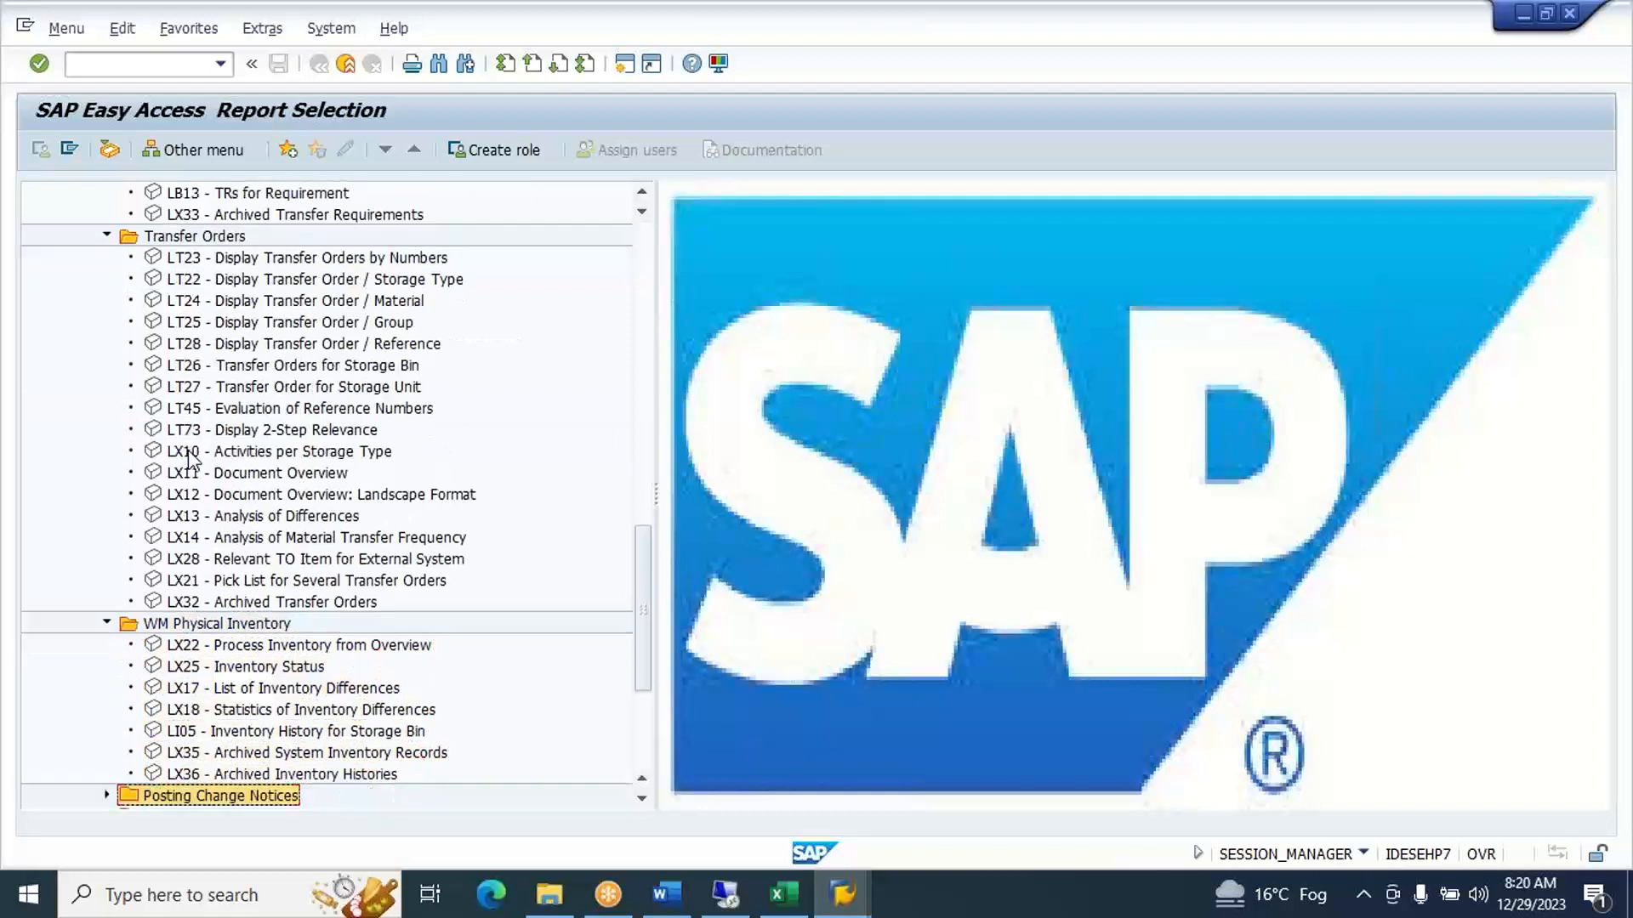
{"action": "key", "text": "Right"}
{"action": "key", "text": "Down"}
{"action": "key", "text": "Down"}
{"action": "key", "text": "Down"}
{"action": "key", "text": "Down"}
{"action": "key", "text": "Down"}
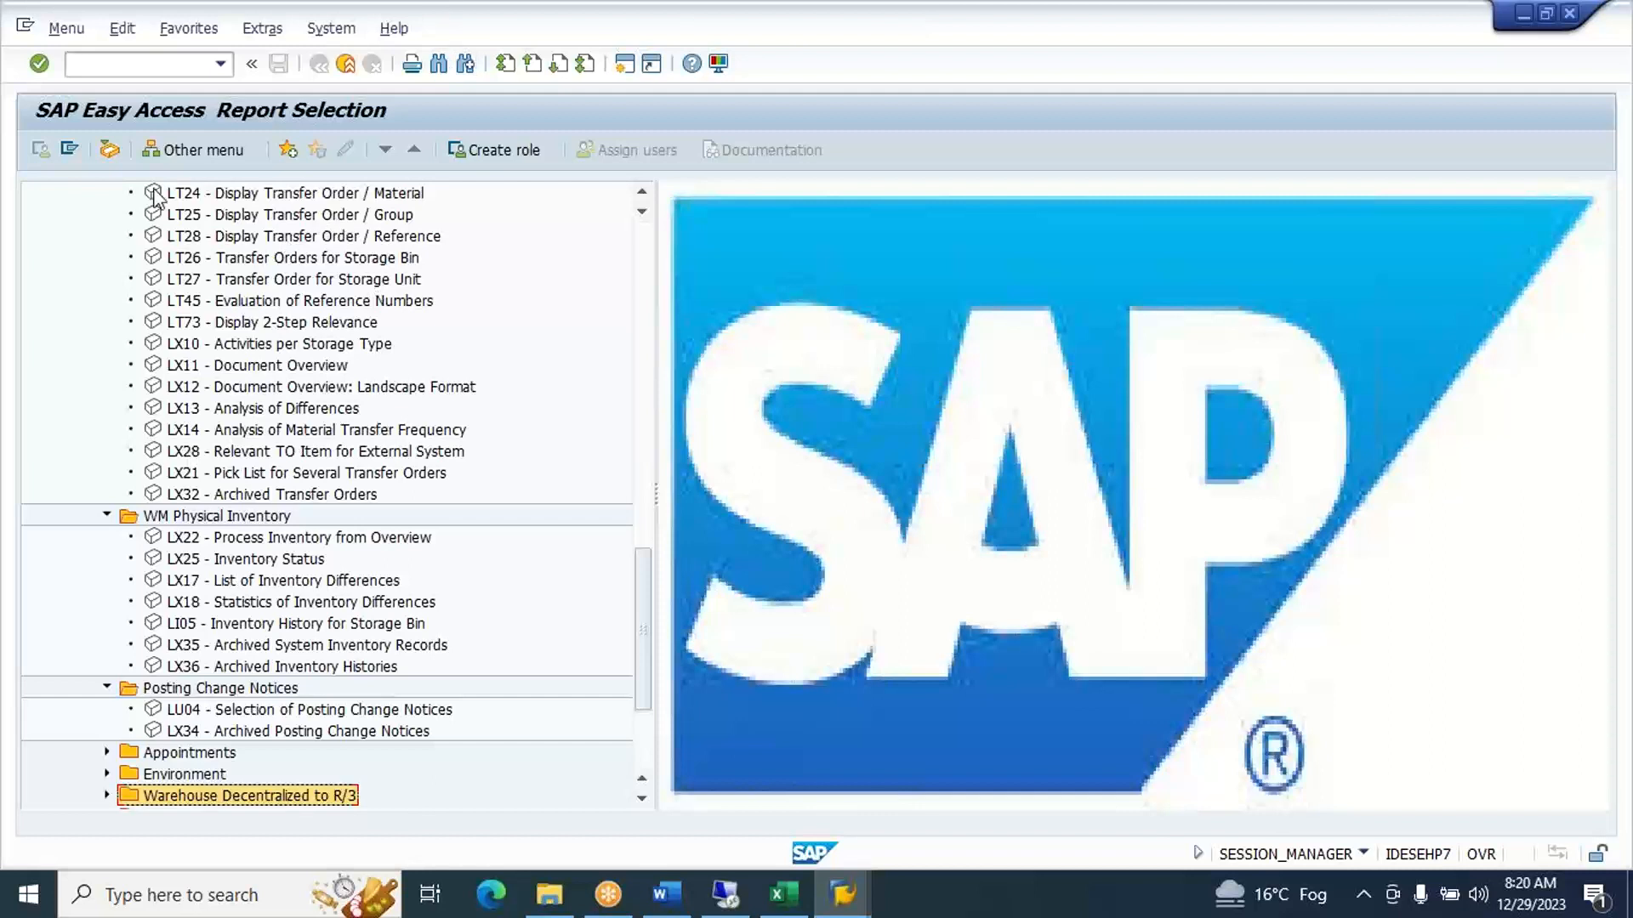
- Log off from the ECC system with /nex and close SAP Logon
{"action": "left_click", "coordinate": [174, 65]}
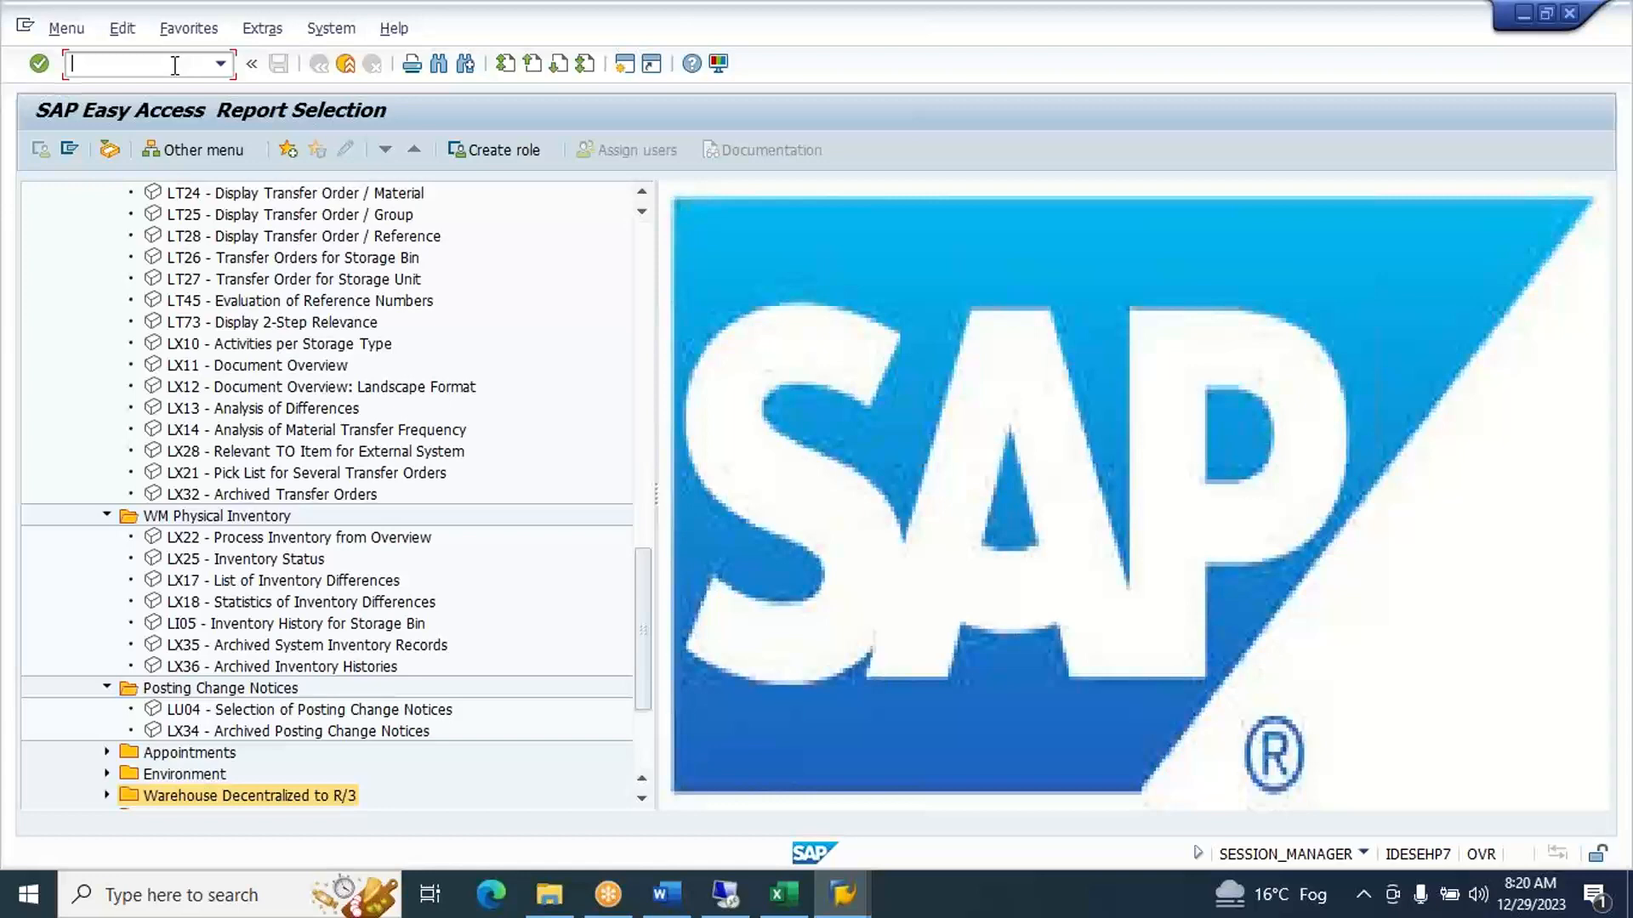
{"action": "type", "text": "/nex"}
{"action": "key", "text": "Return"}
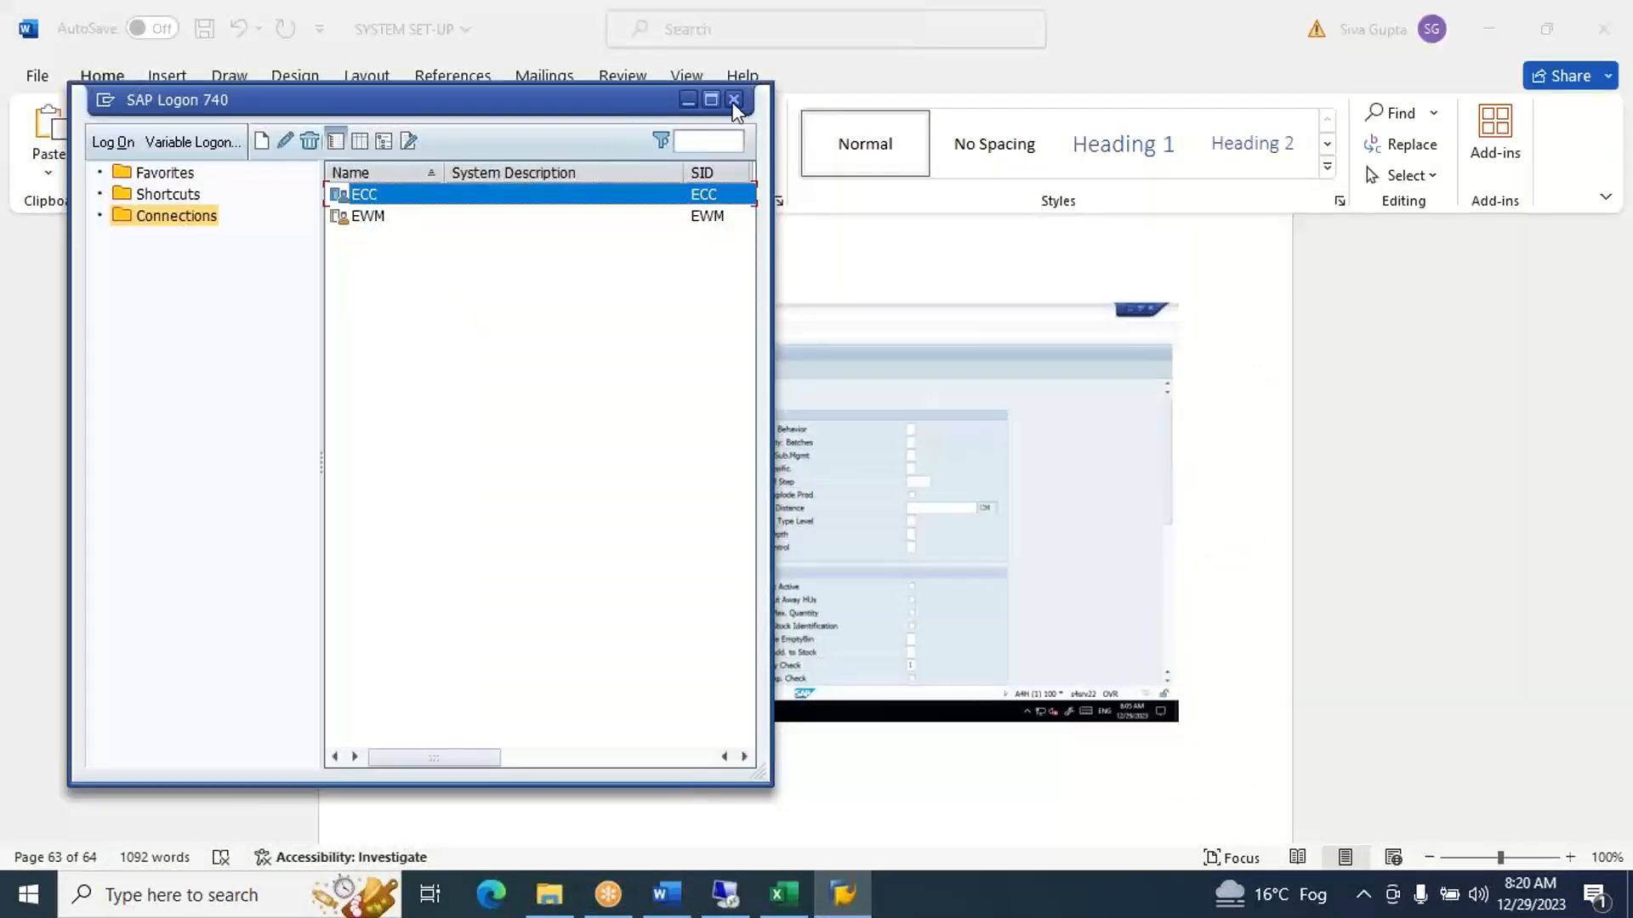
{"action": "left_click", "coordinate": [734, 101]}
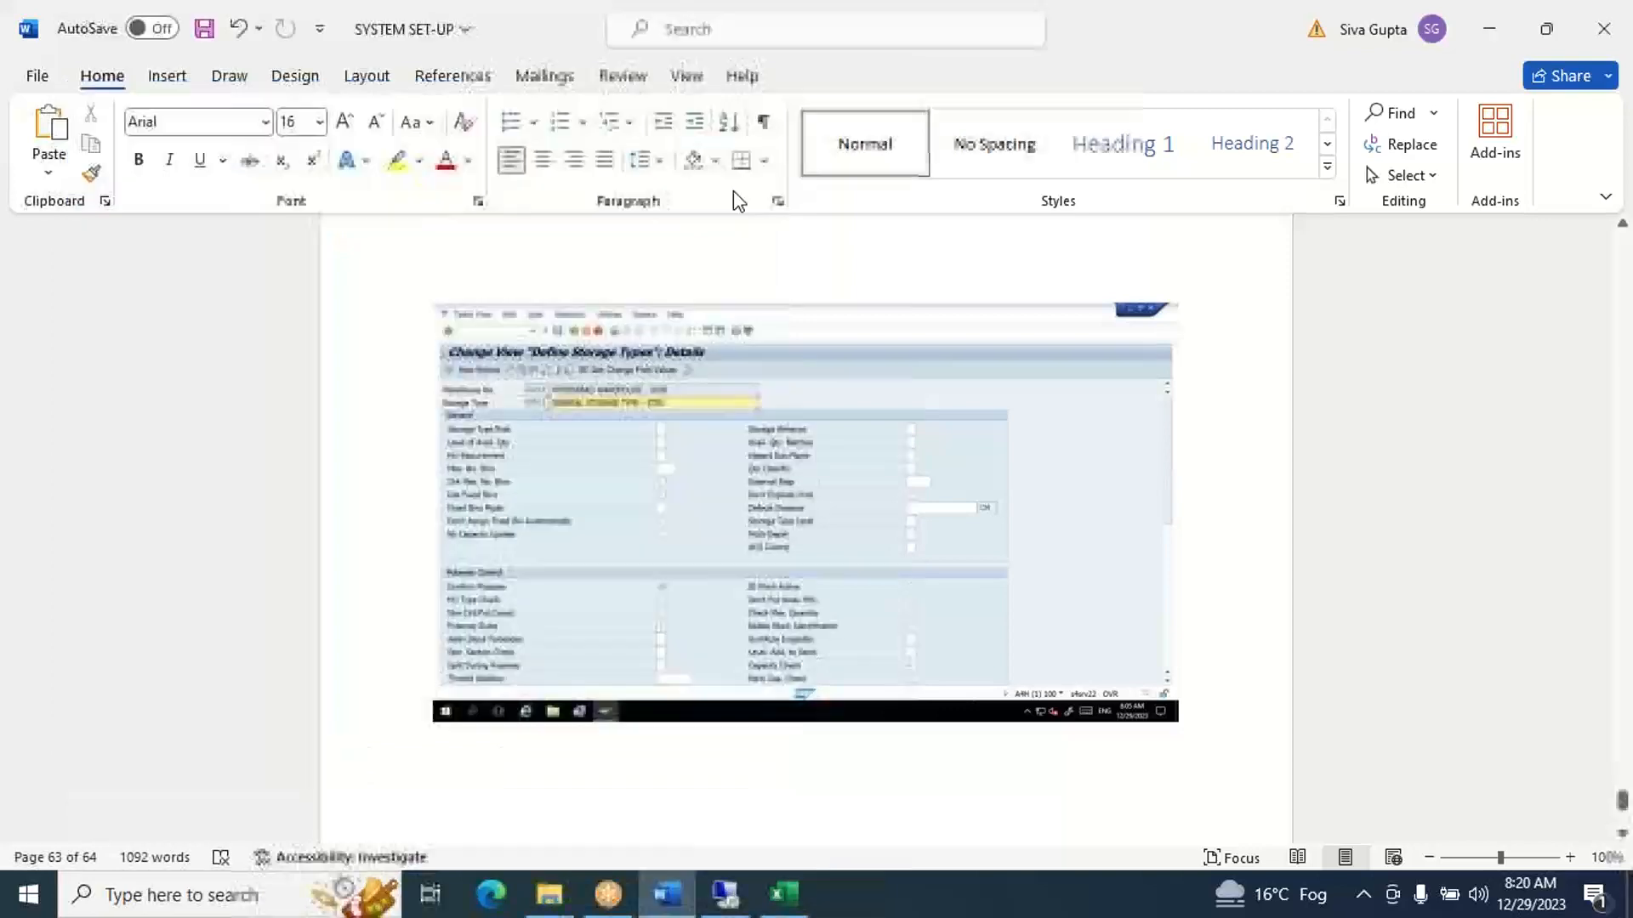
- Switch back to the remote desktop's warehouse monitor, collapse and re-expand Stock and Bin, and select the Physical Stock node
{"action": "left_click", "coordinate": [727, 893]}
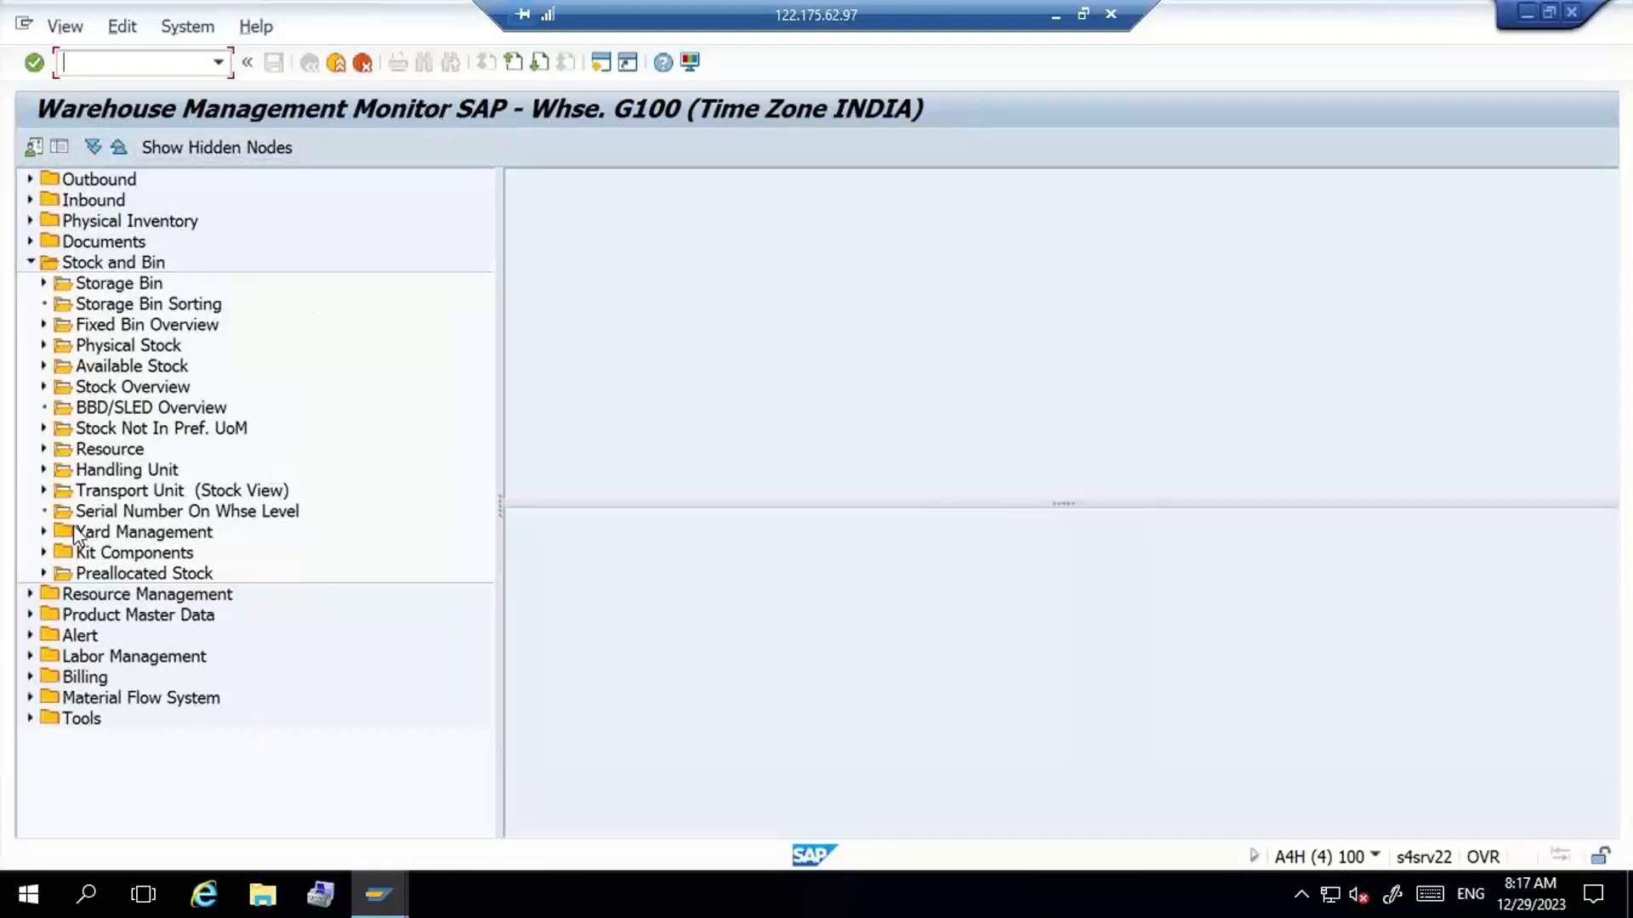
{"action": "left_click", "coordinate": [259, 508]}
{"action": "key", "text": "Left"}
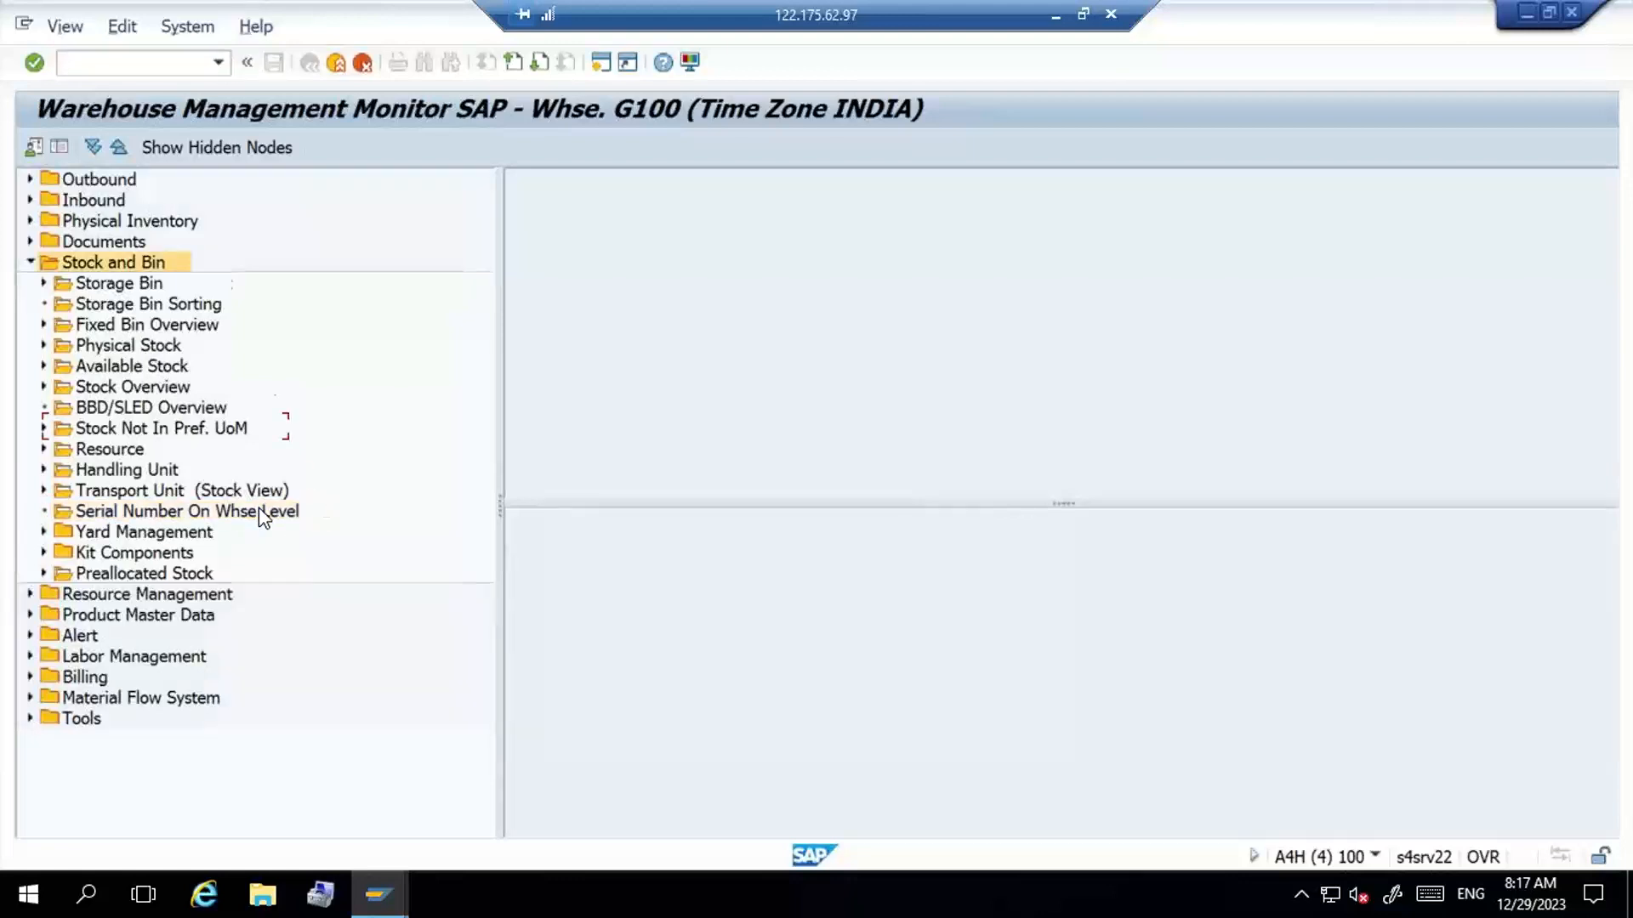
{"action": "key", "text": "Left"}
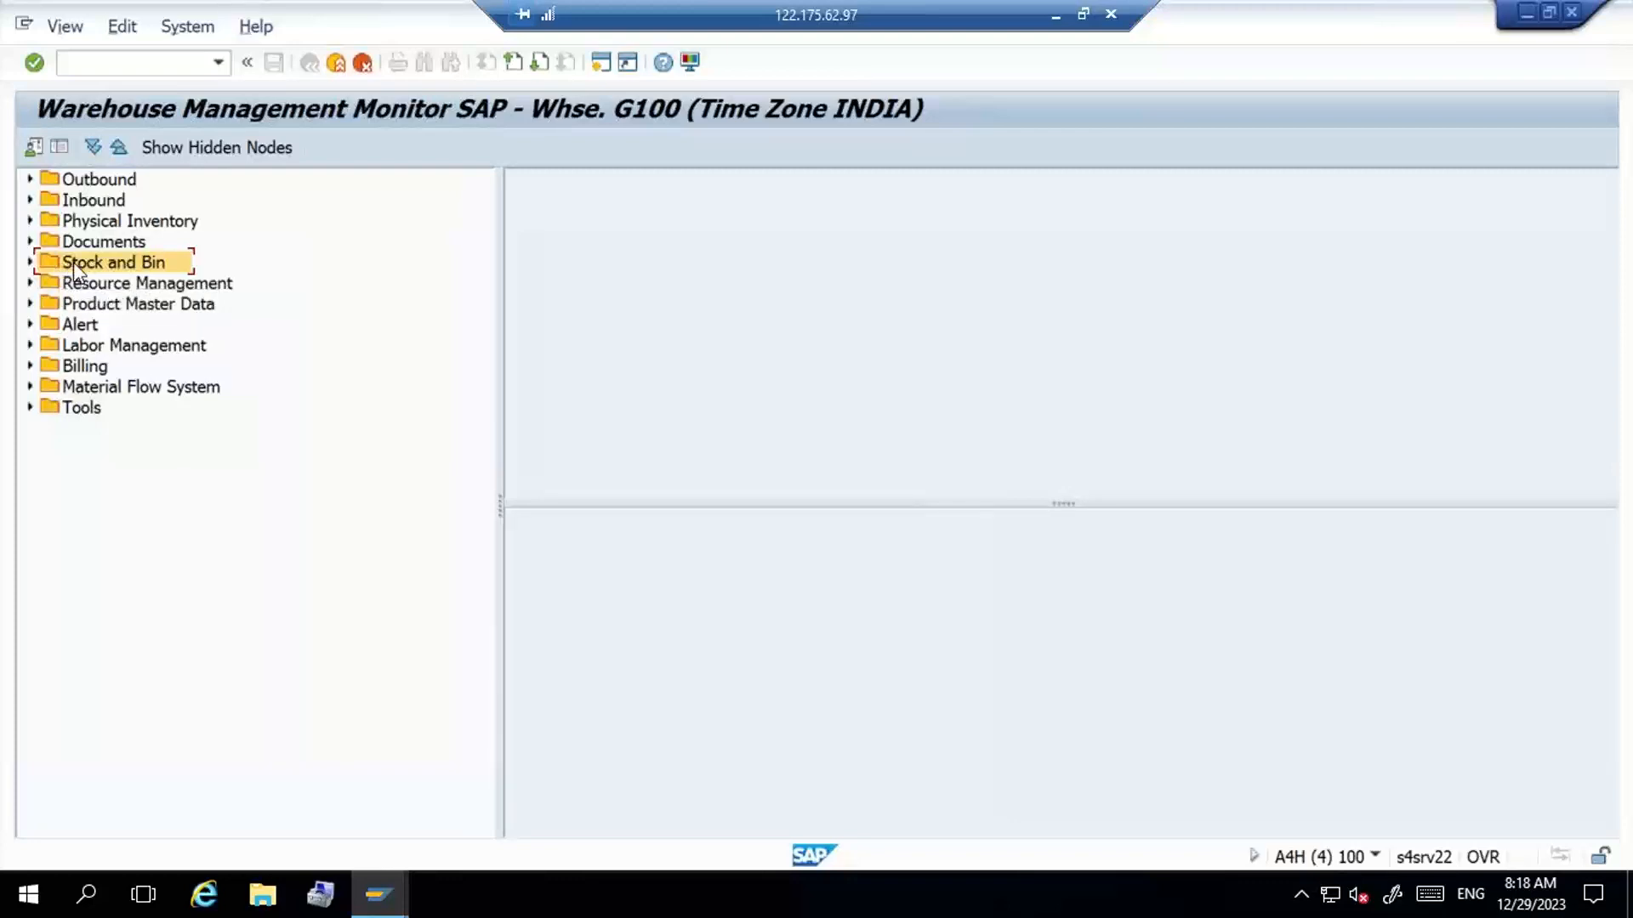
{"action": "double_click", "coordinate": [146, 263]}
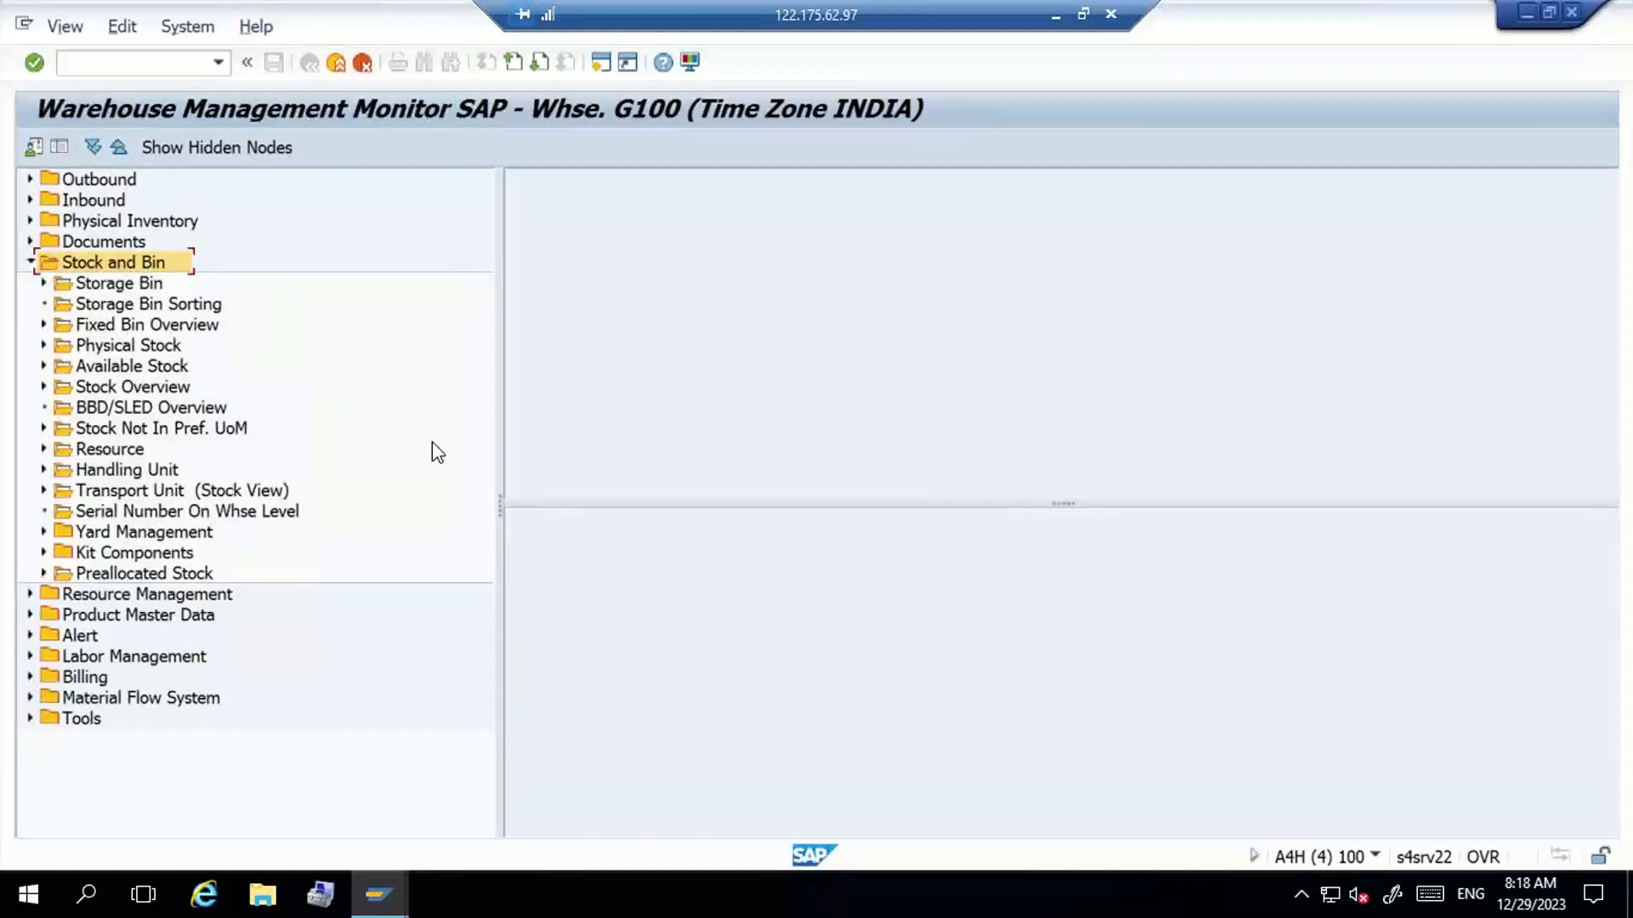
{"action": "left_click", "coordinate": [158, 347]}
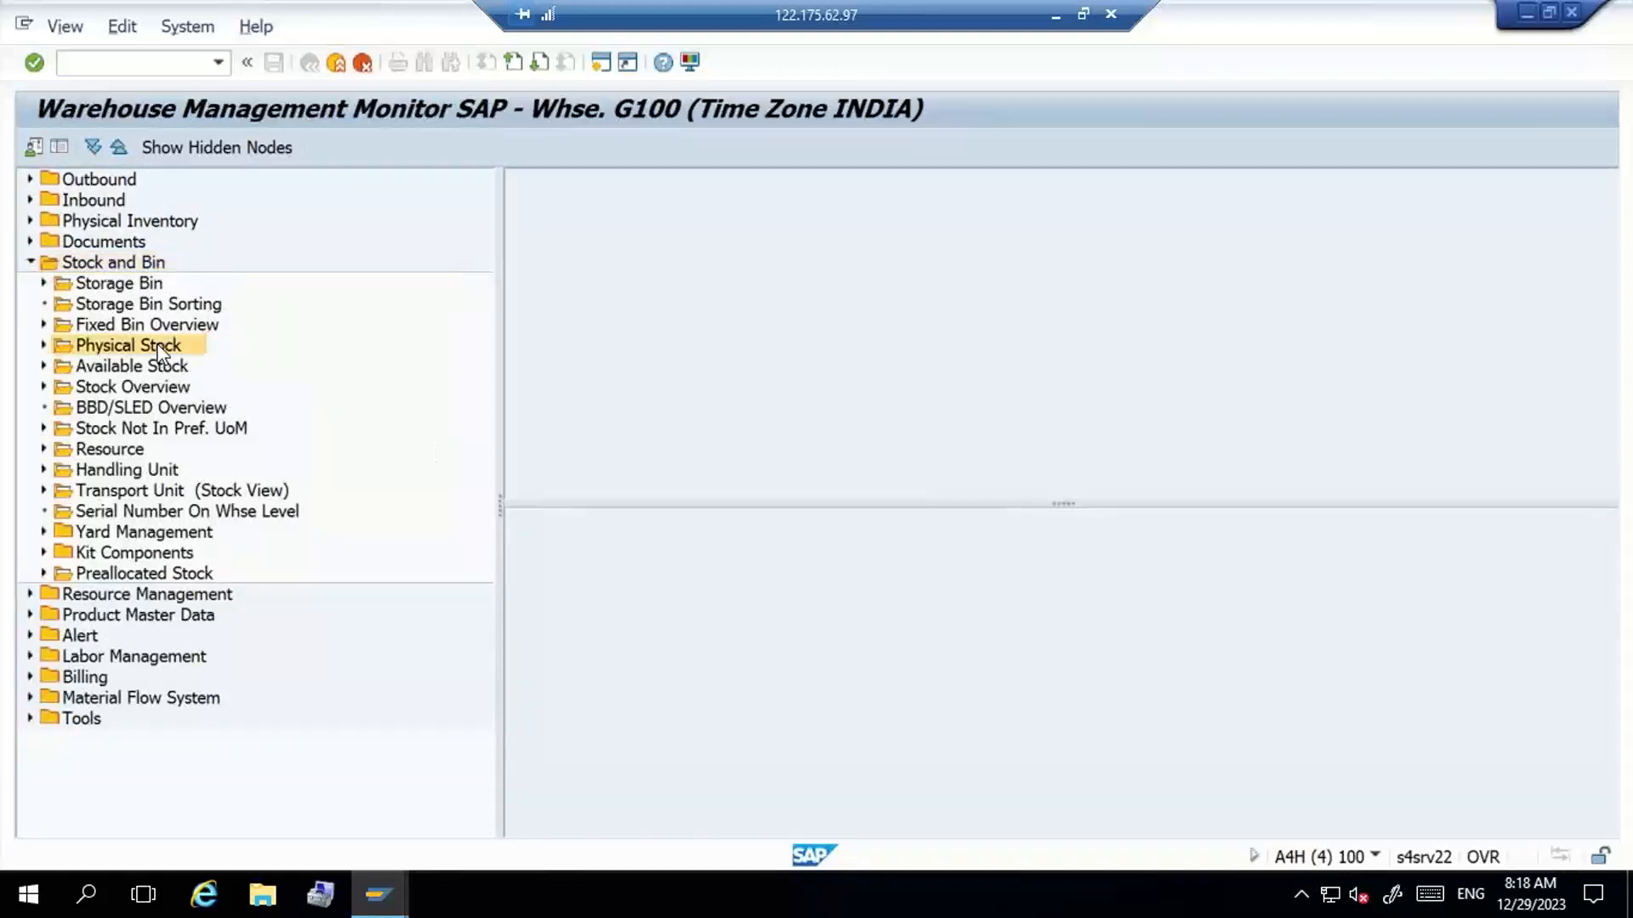
- Display the Physical Stock report for warehouse G100 without restricting the product or other stock attributes
{"action": "double_click", "coordinate": [158, 347]}
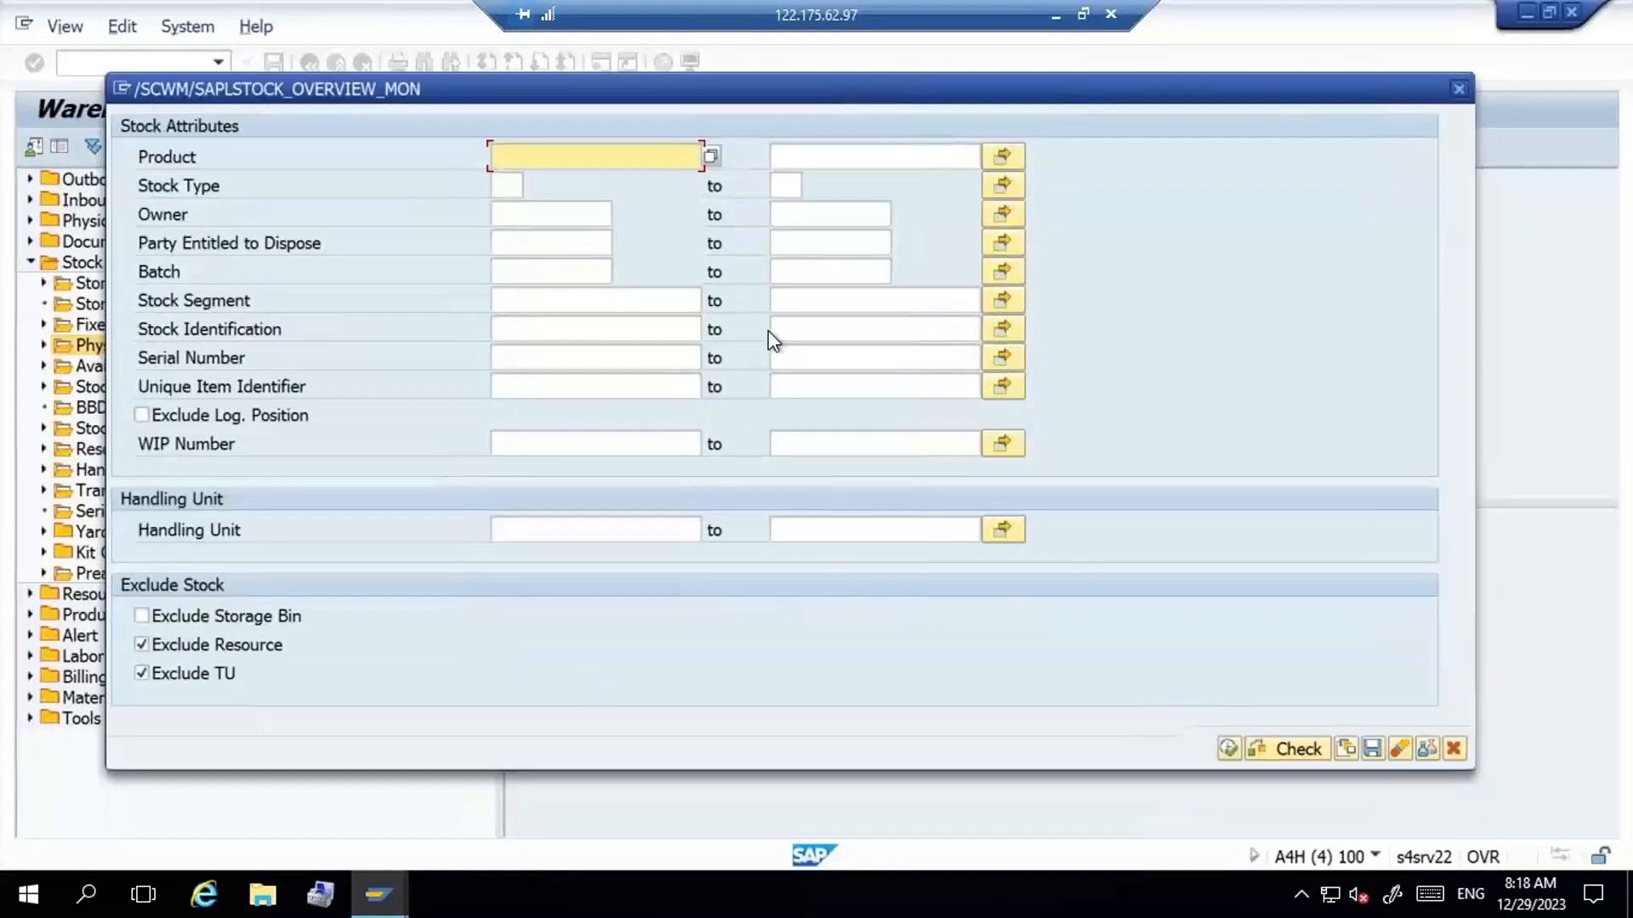
{"action": "left_click", "coordinate": [1228, 749]}
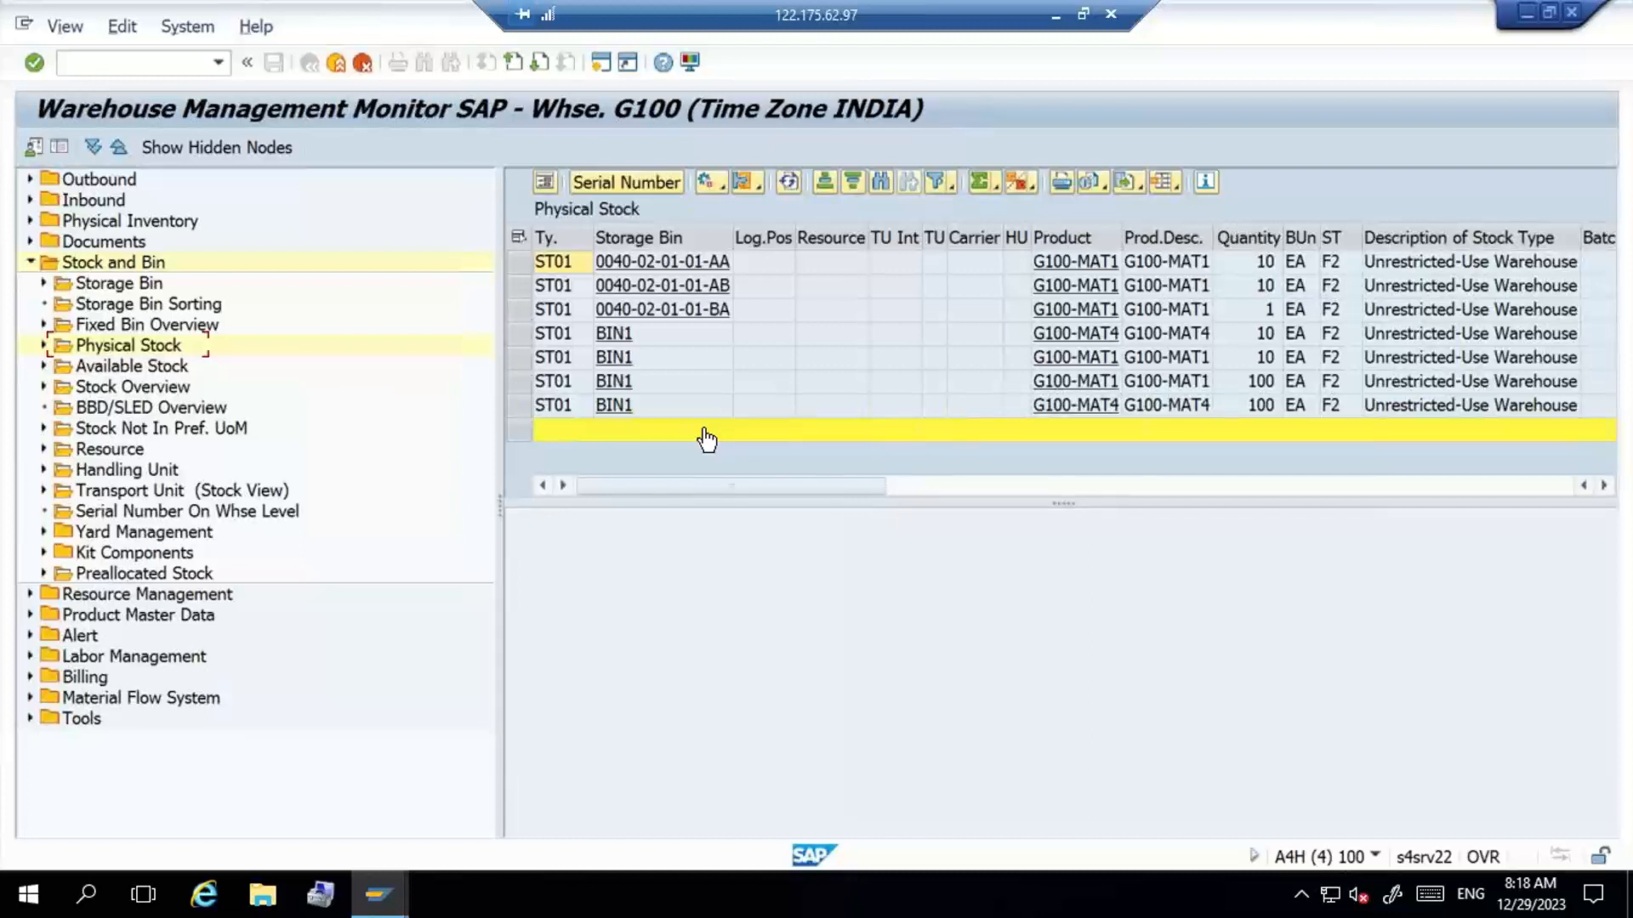
{"action": "mouse_move", "coordinate": [382, 904]}
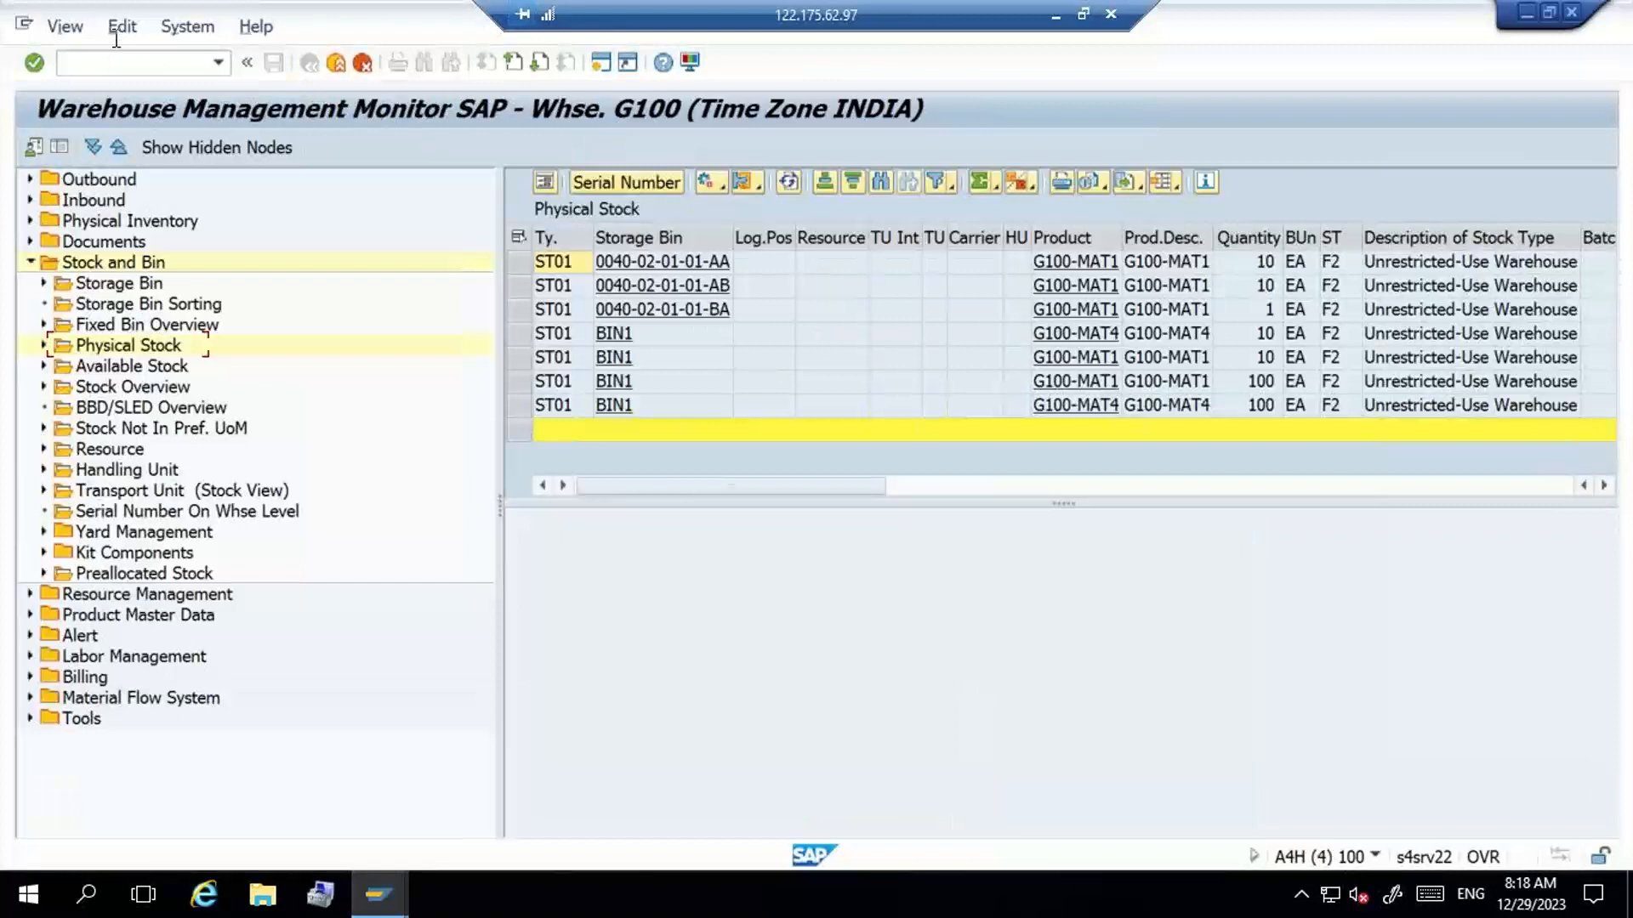
- Open Create Material (MM01) in a new session and enter G100-MAT2 as the material
{"action": "left_click", "coordinate": [116, 62]}
{"action": "type", "text": "/omm01"}
{"action": "key", "text": "Return"}
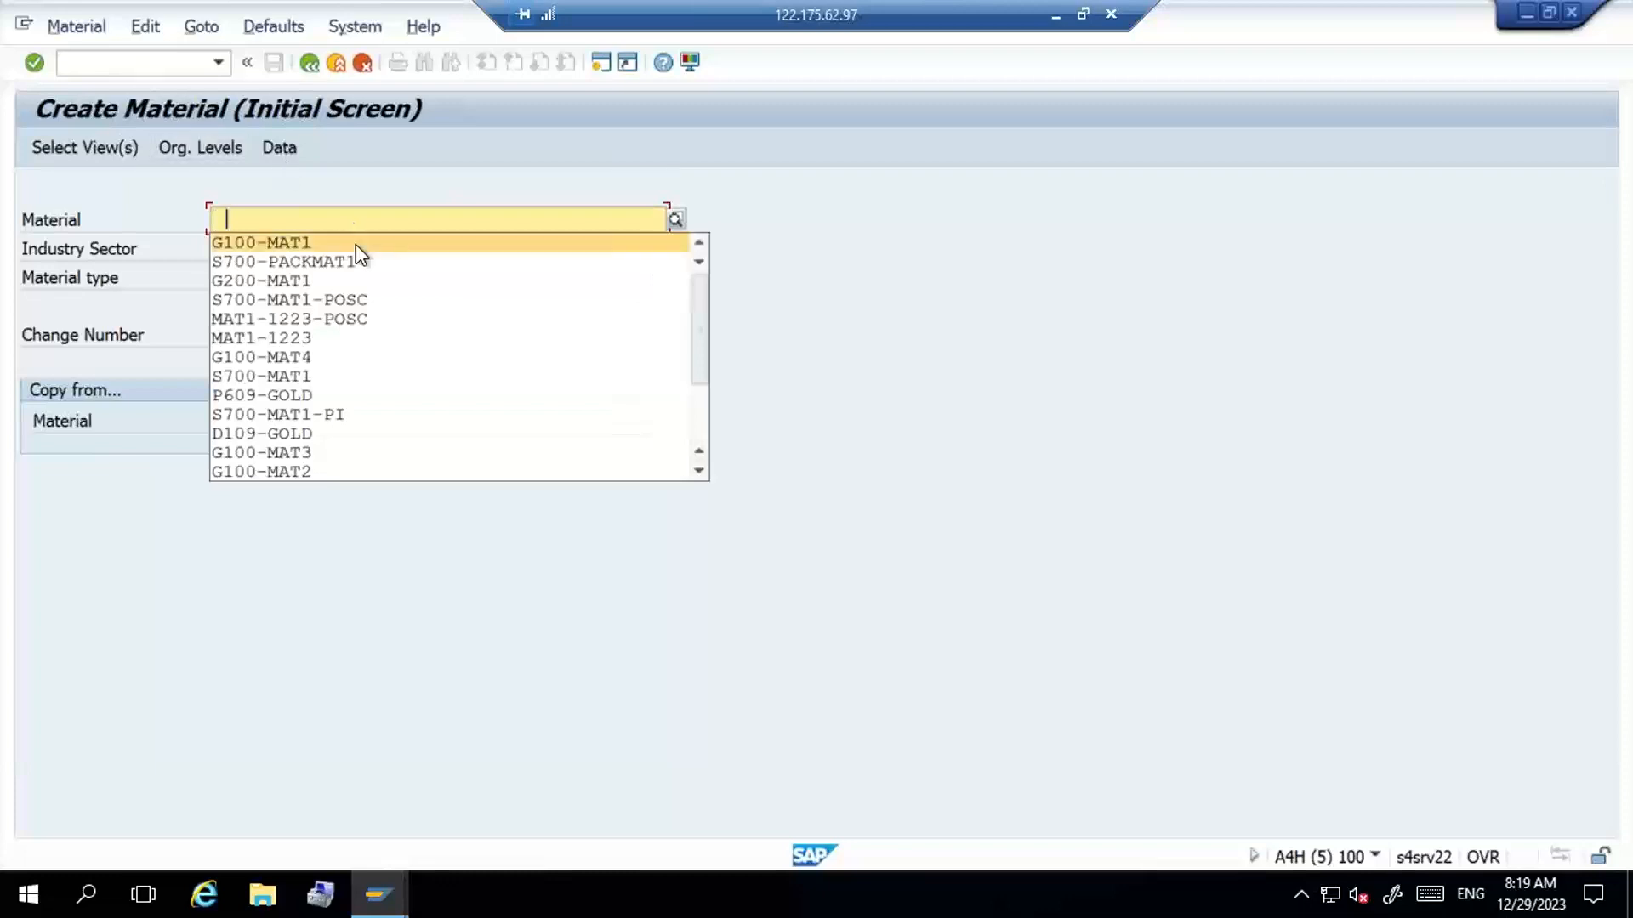
{"action": "left_click", "coordinate": [356, 244]}
{"action": "key", "text": "Return"}
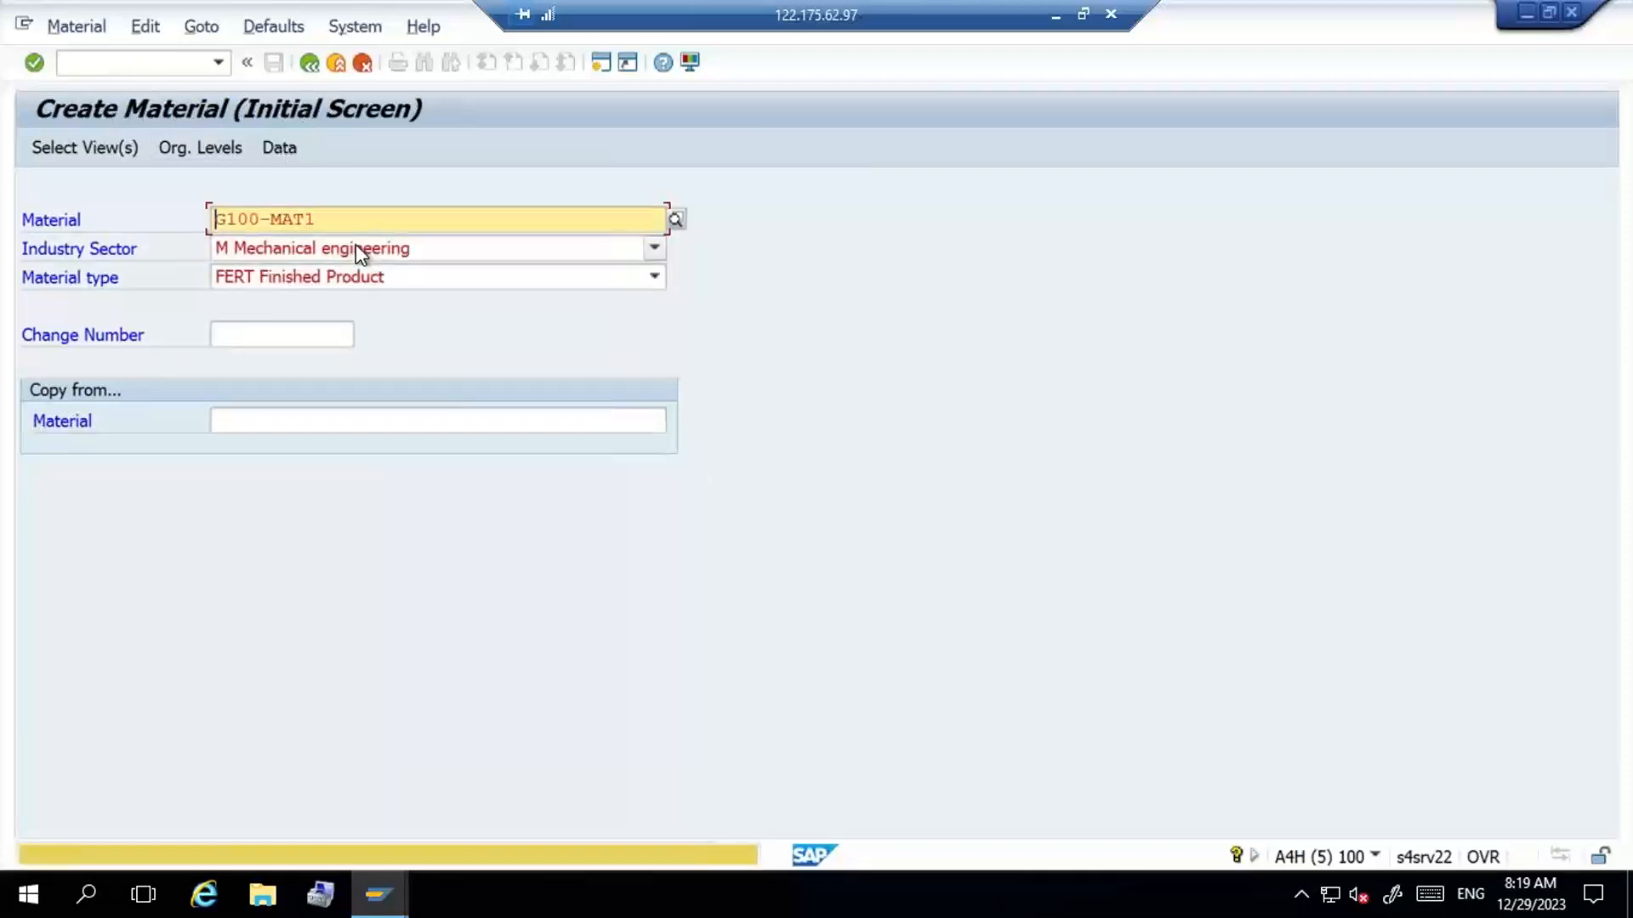
{"action": "left_click_drag", "start_coordinate": [348, 219], "coordinate": [132, 219]}
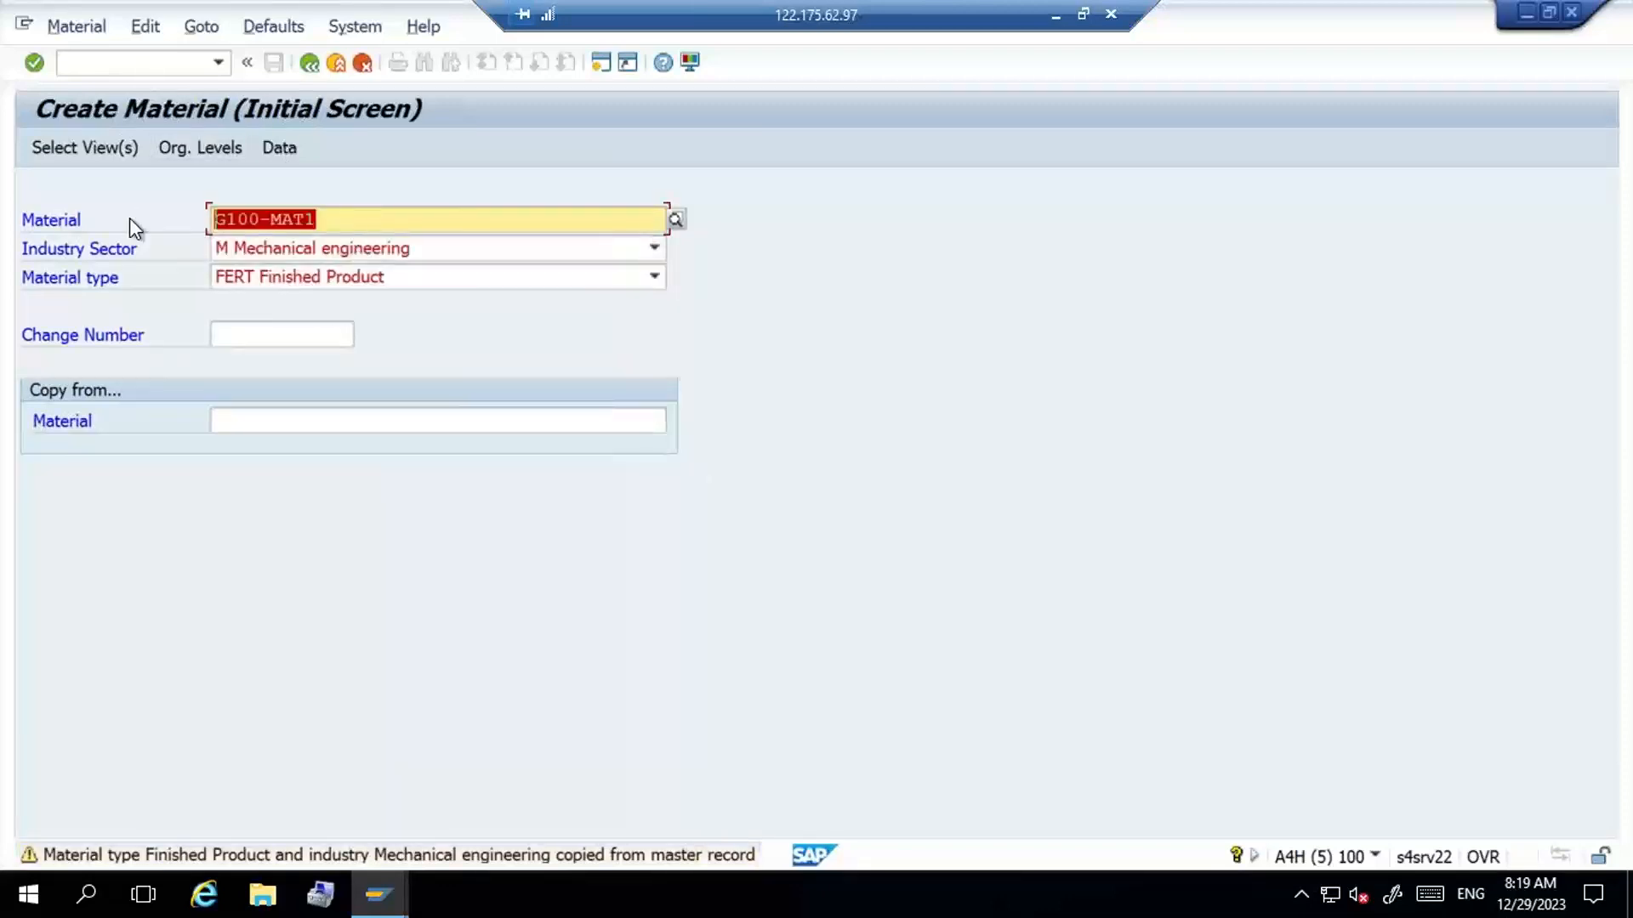
{"action": "left_click", "coordinate": [129, 219]}
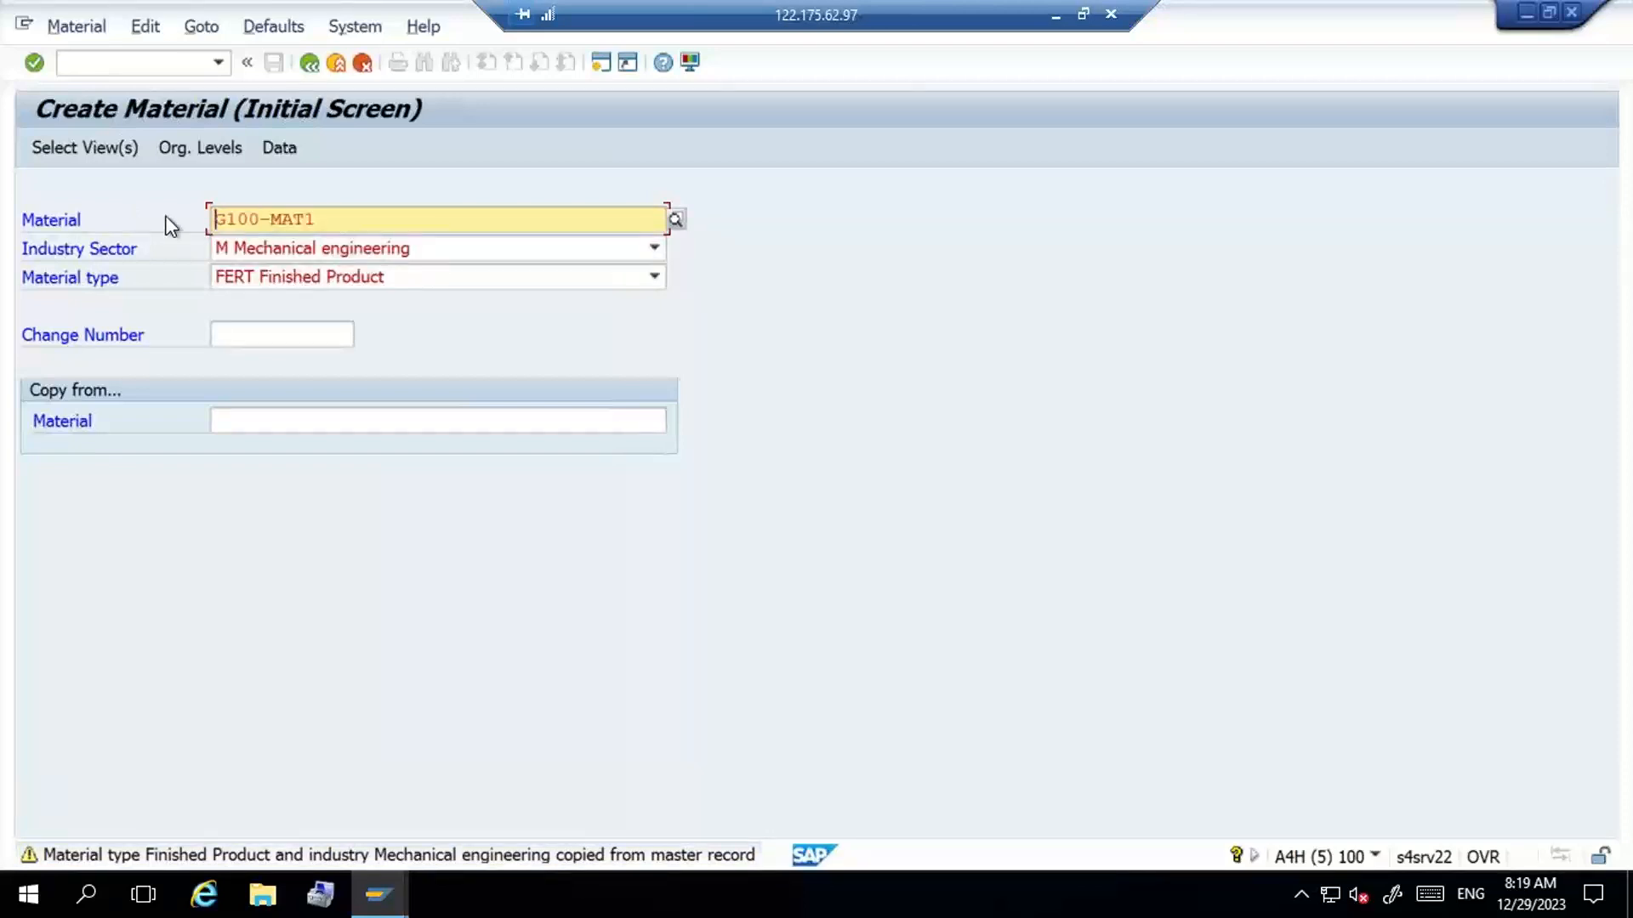
{"action": "left_click", "coordinate": [336, 223]}
{"action": "key", "text": "BackSpace"}
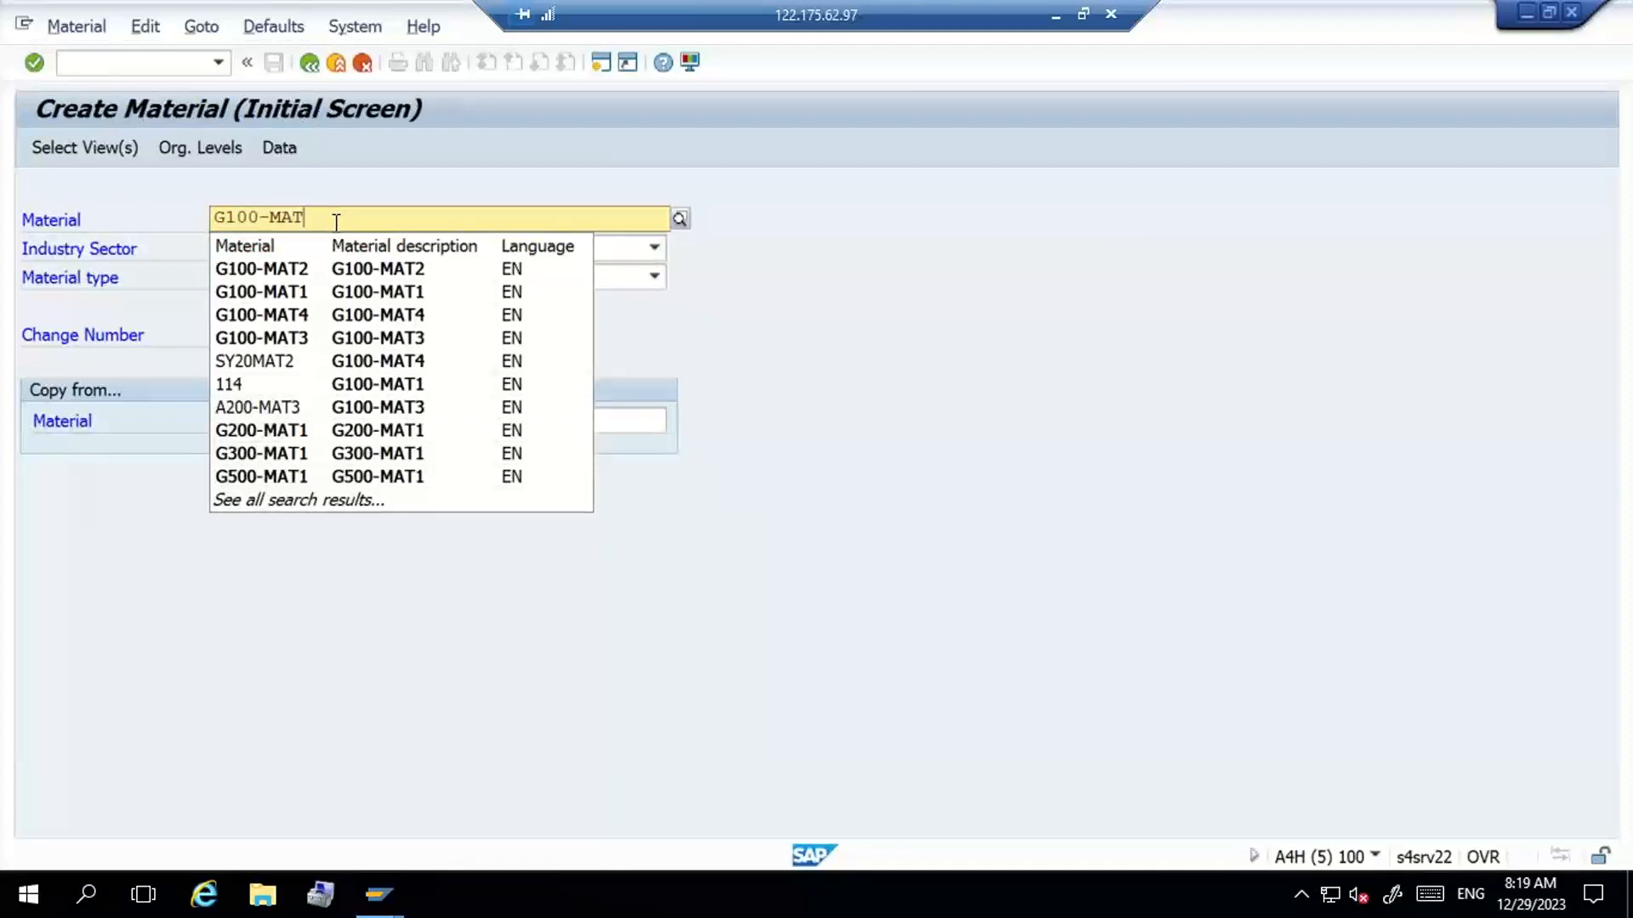
{"action": "left_click", "coordinate": [311, 271]}
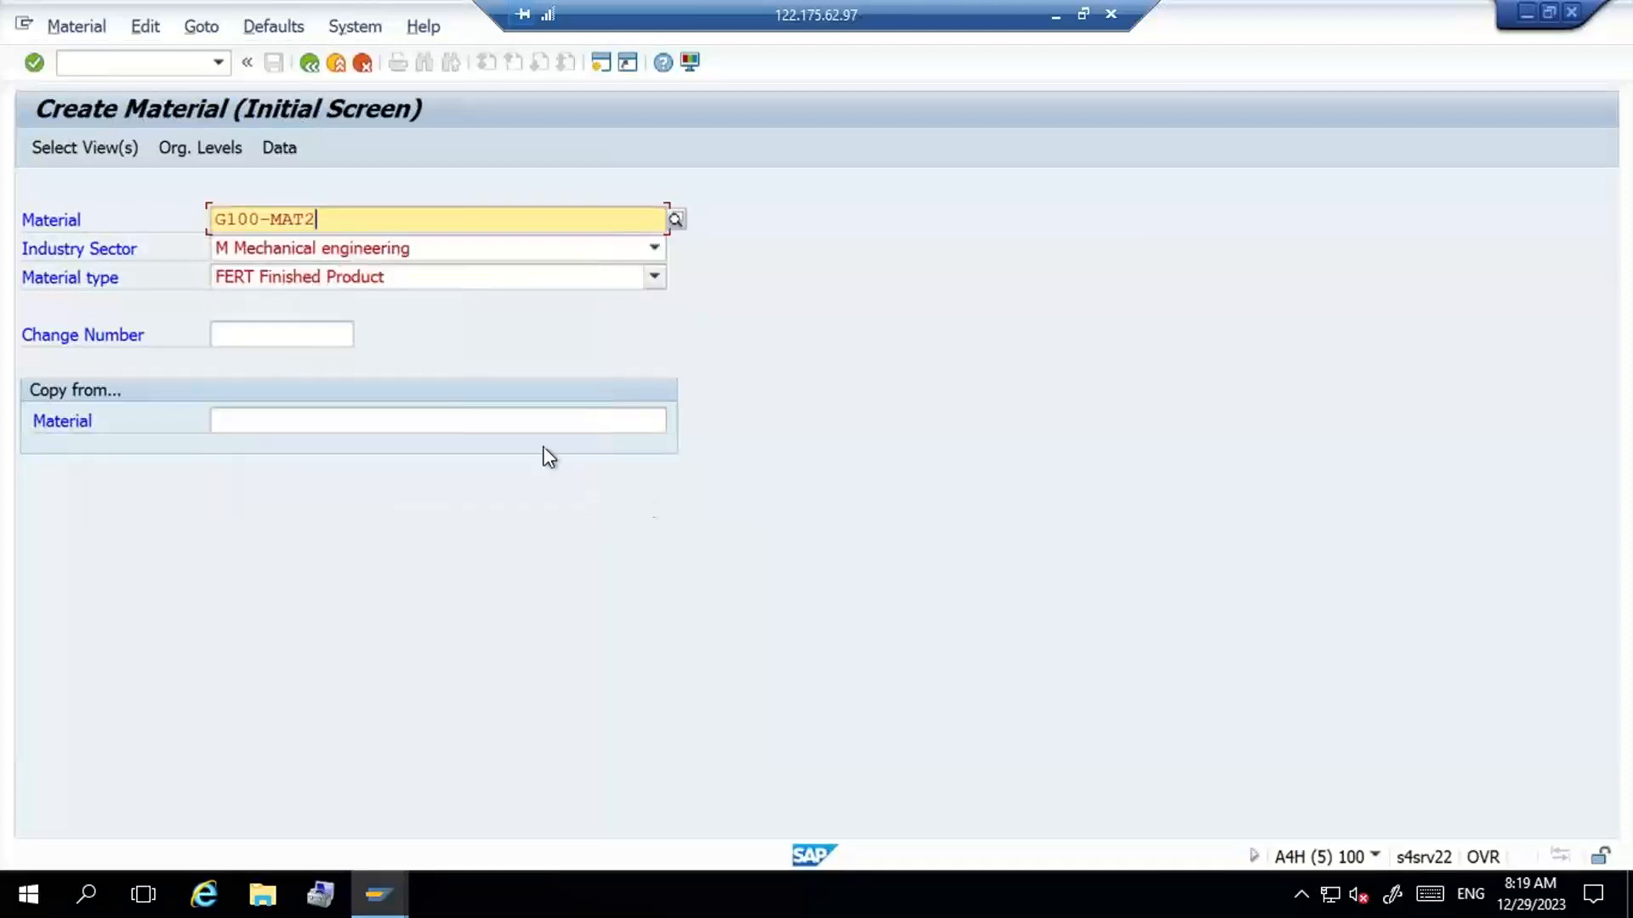
- Switch back to the warehouse monitor and run the Physical Stock report for product G100-MAT2
{"action": "key", "text": "alt+Tab"}
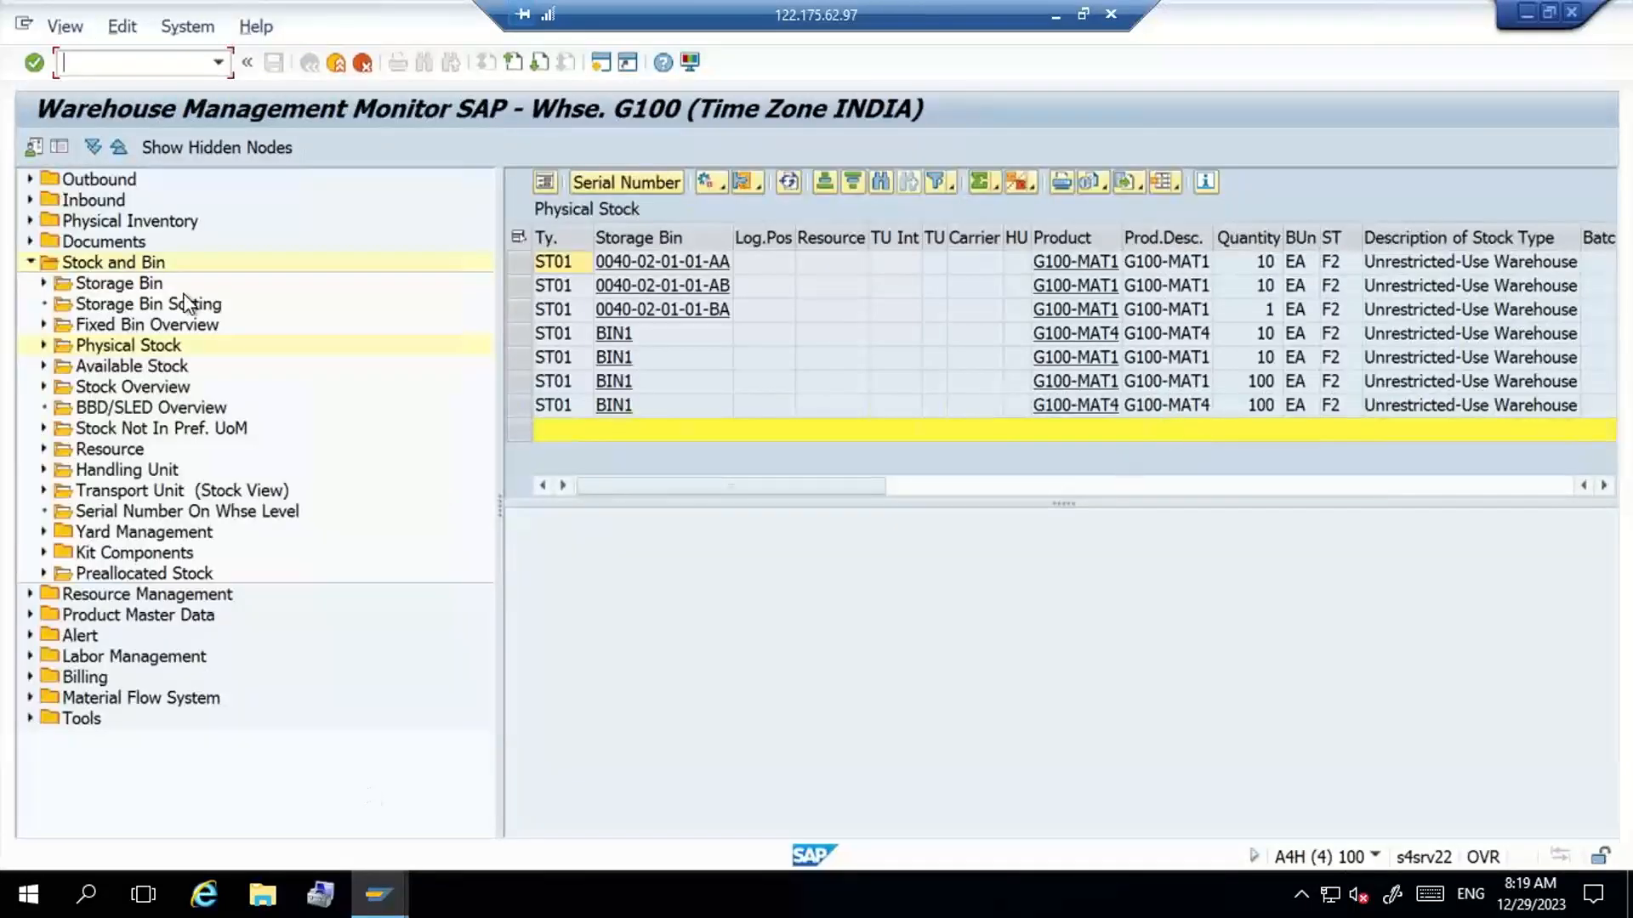
{"action": "double_click", "coordinate": [144, 344]}
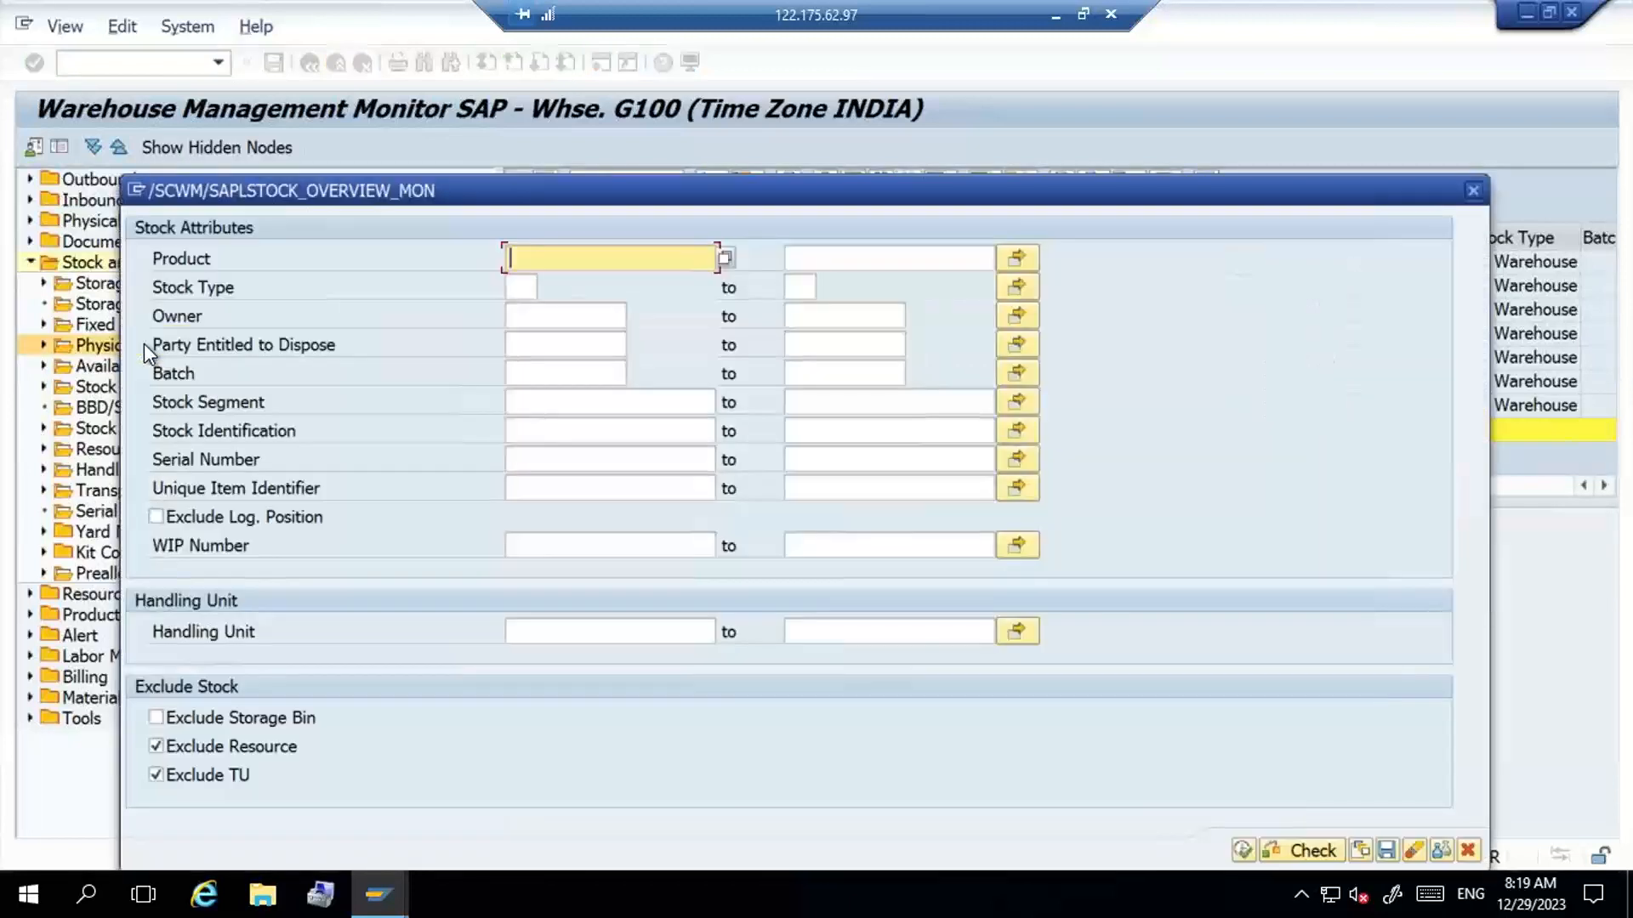
{"action": "left_click", "coordinate": [537, 255]}
{"action": "type", "text": "g100"}
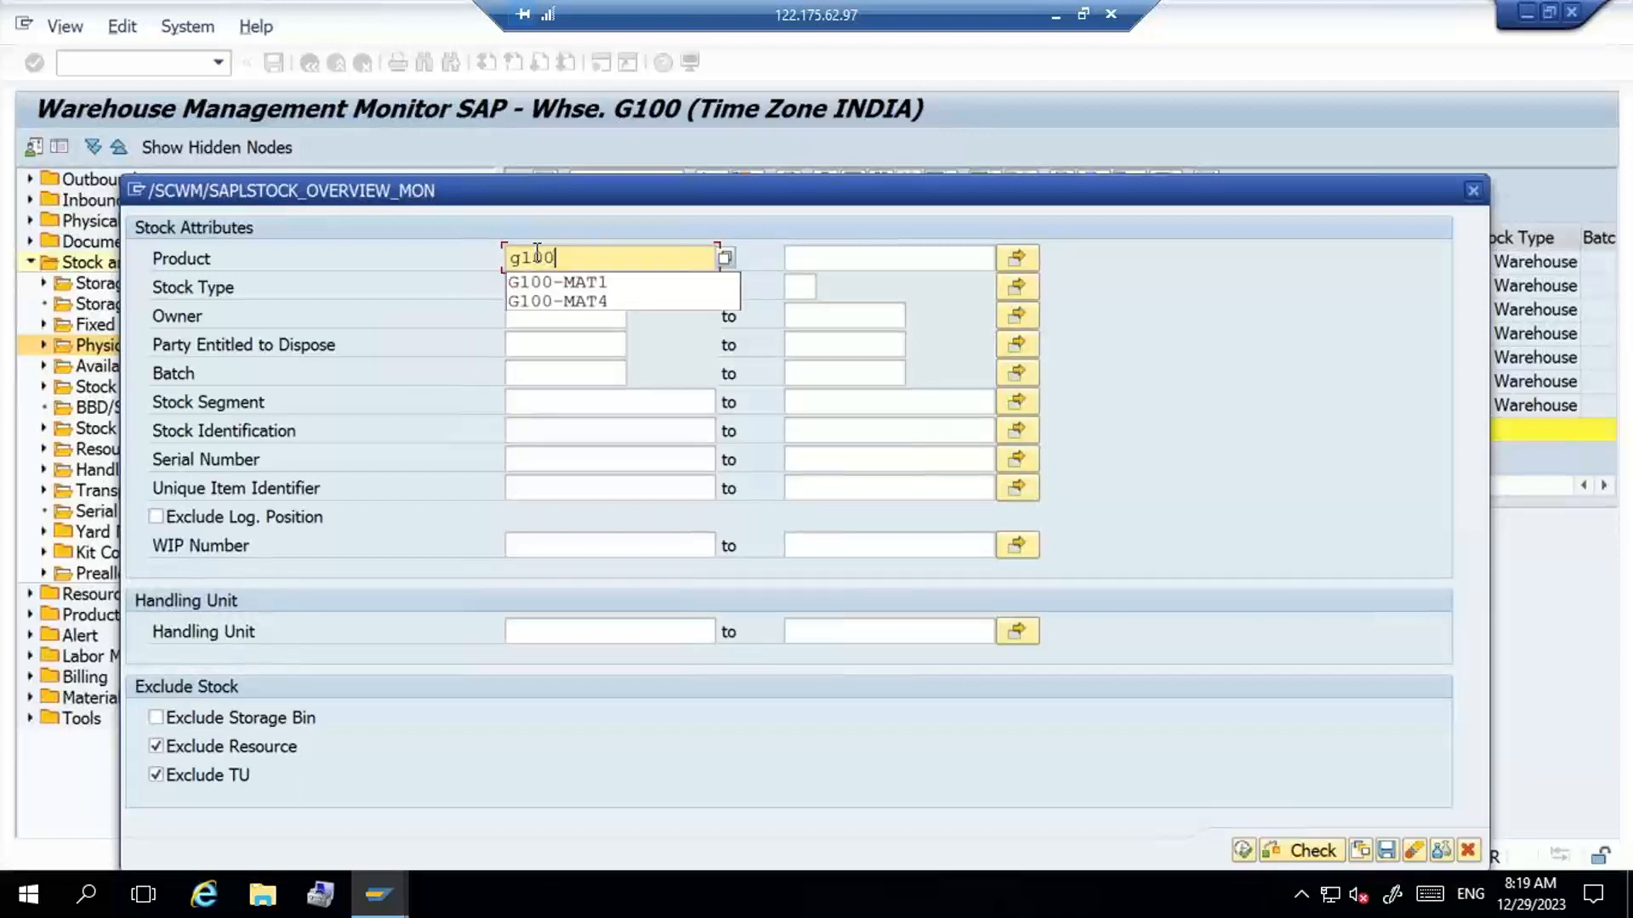
{"action": "key", "text": "Down"}
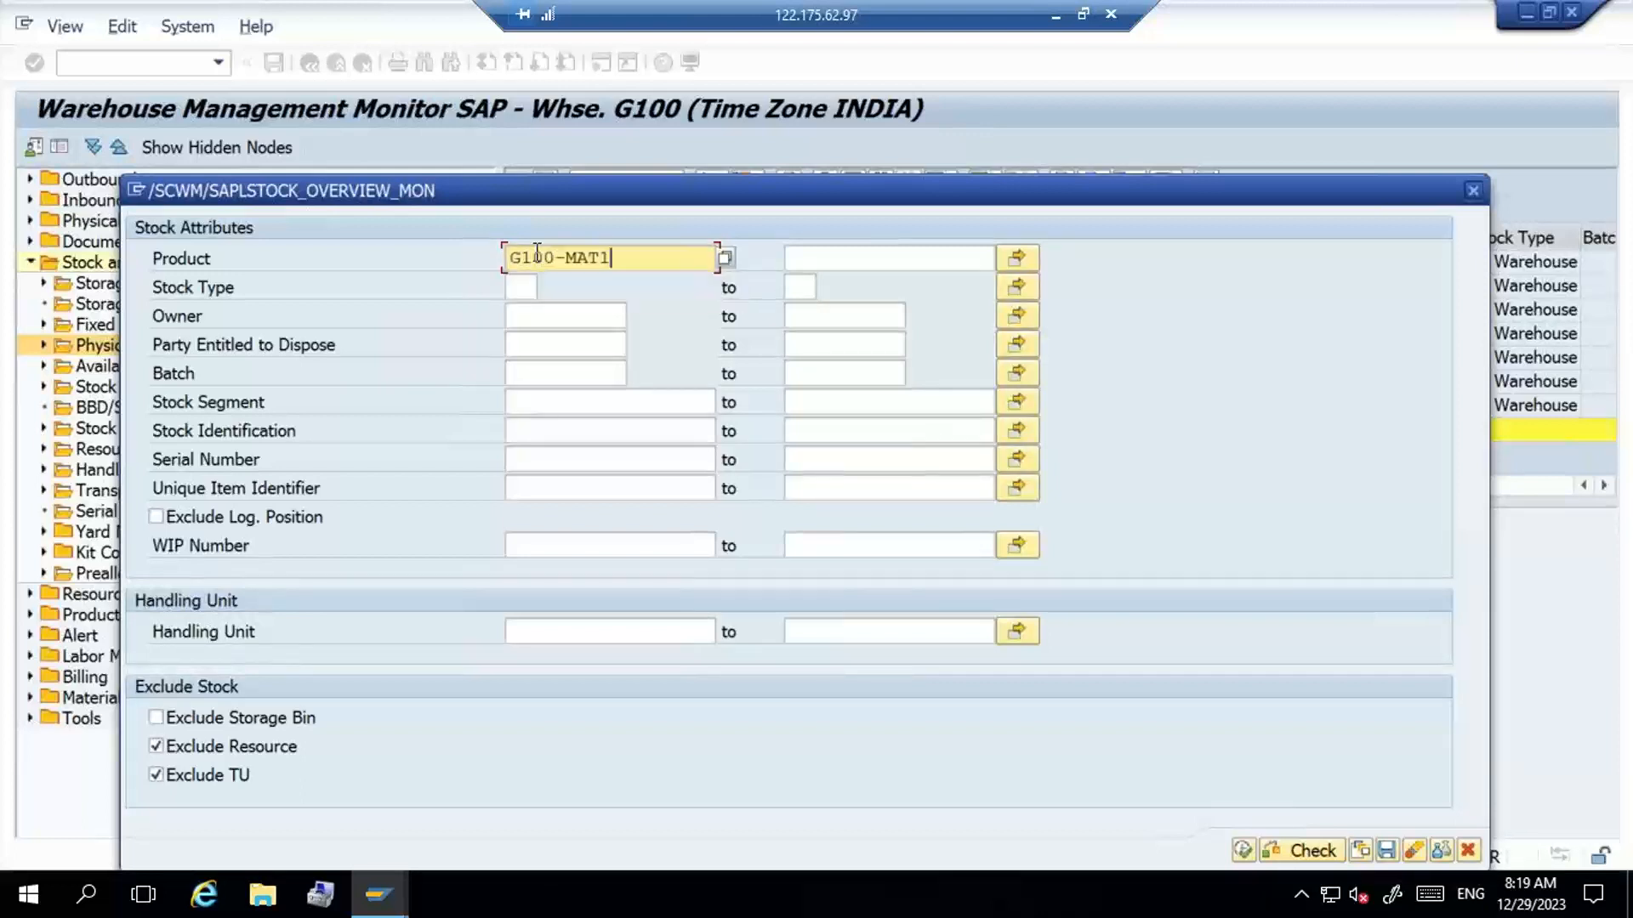
{"action": "key", "text": "BackSpace"}
{"action": "type", "text": "2"}
{"action": "left_click", "coordinate": [1245, 847]}
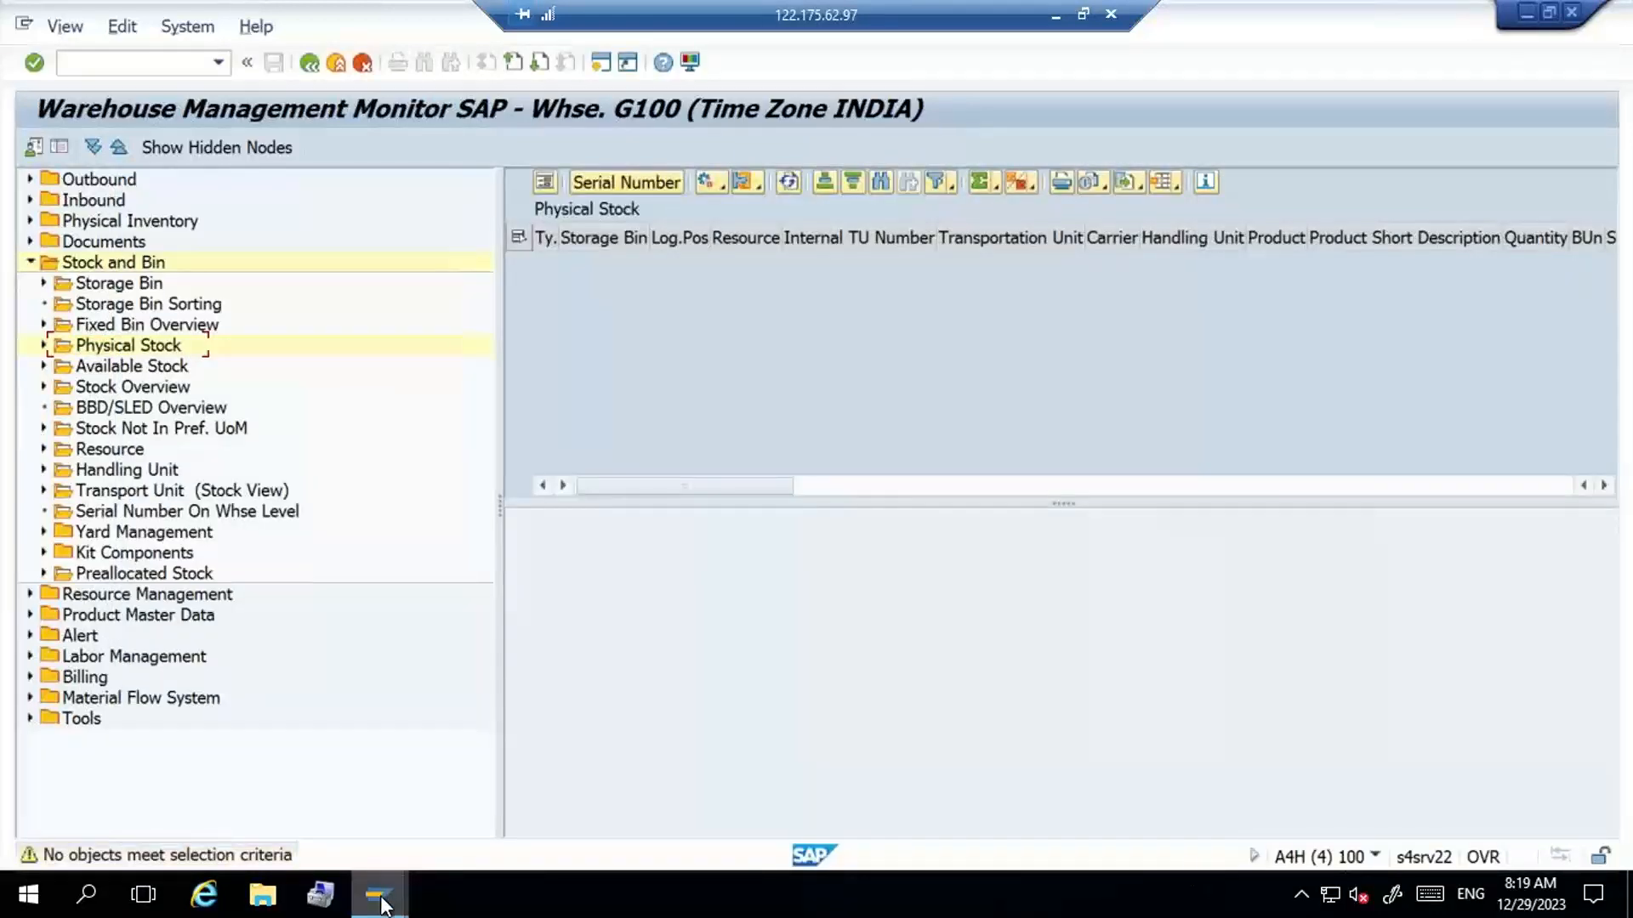
- Open the plant stock overview (MMBE) in a new session and display the stock of material G100-MAT2
{"action": "left_click", "coordinate": [139, 67]}
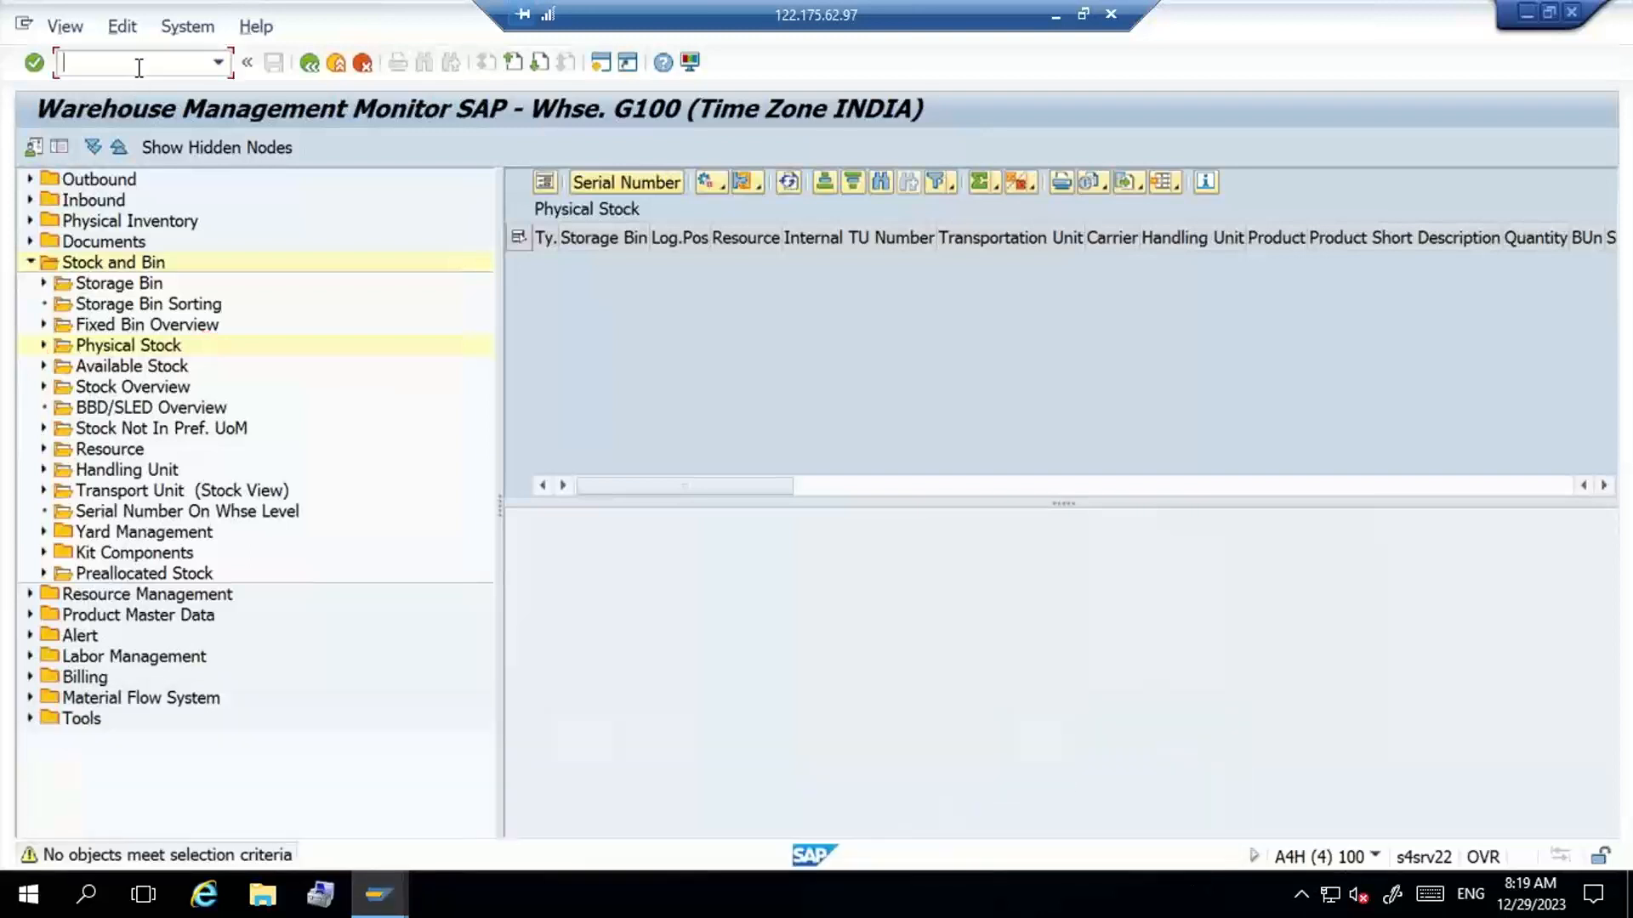
{"action": "type", "text": "/ommbe"}
{"action": "key", "text": "Return"}
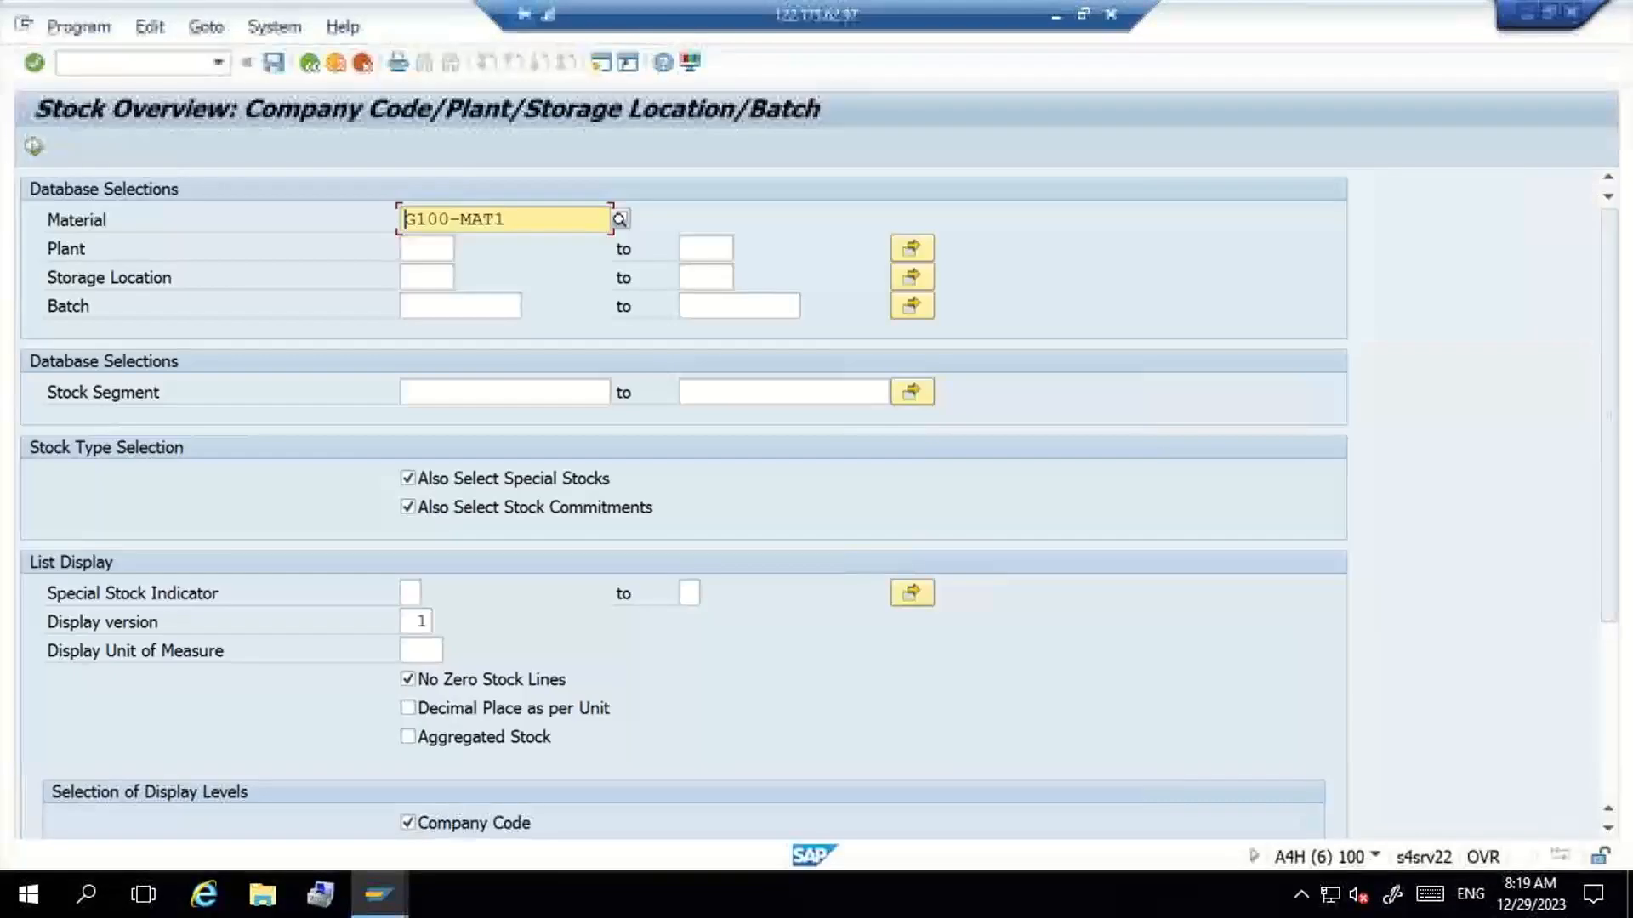
{"action": "left_click", "coordinate": [564, 213]}
{"action": "key", "text": "BackSpace"}
{"action": "type", "text": "2"}
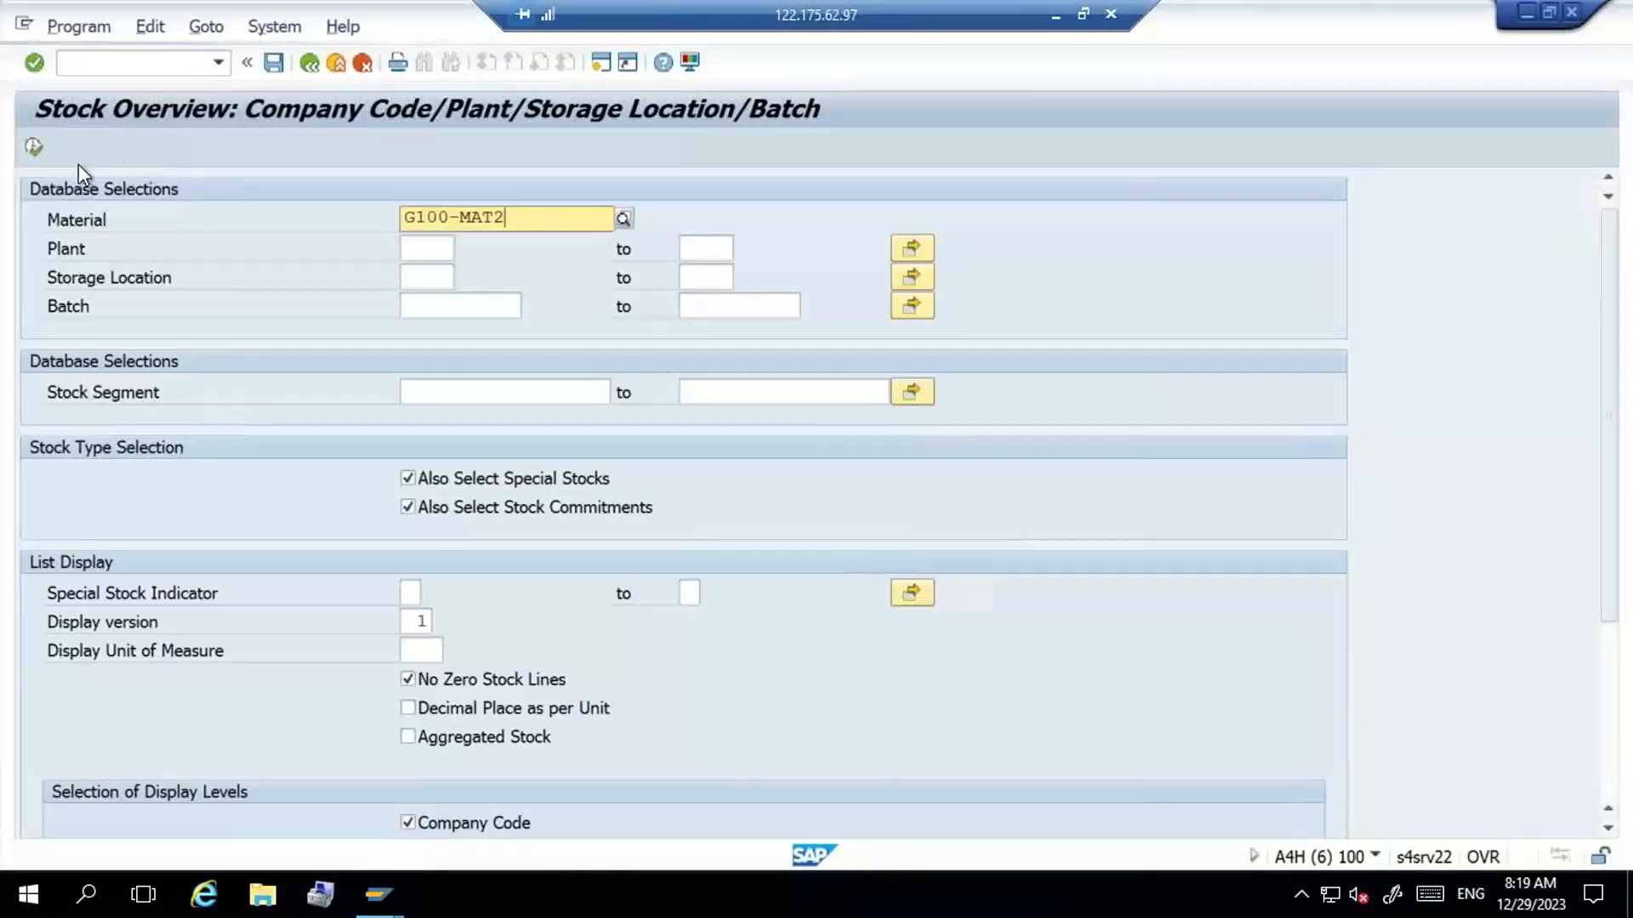
{"action": "left_click", "coordinate": [33, 148]}
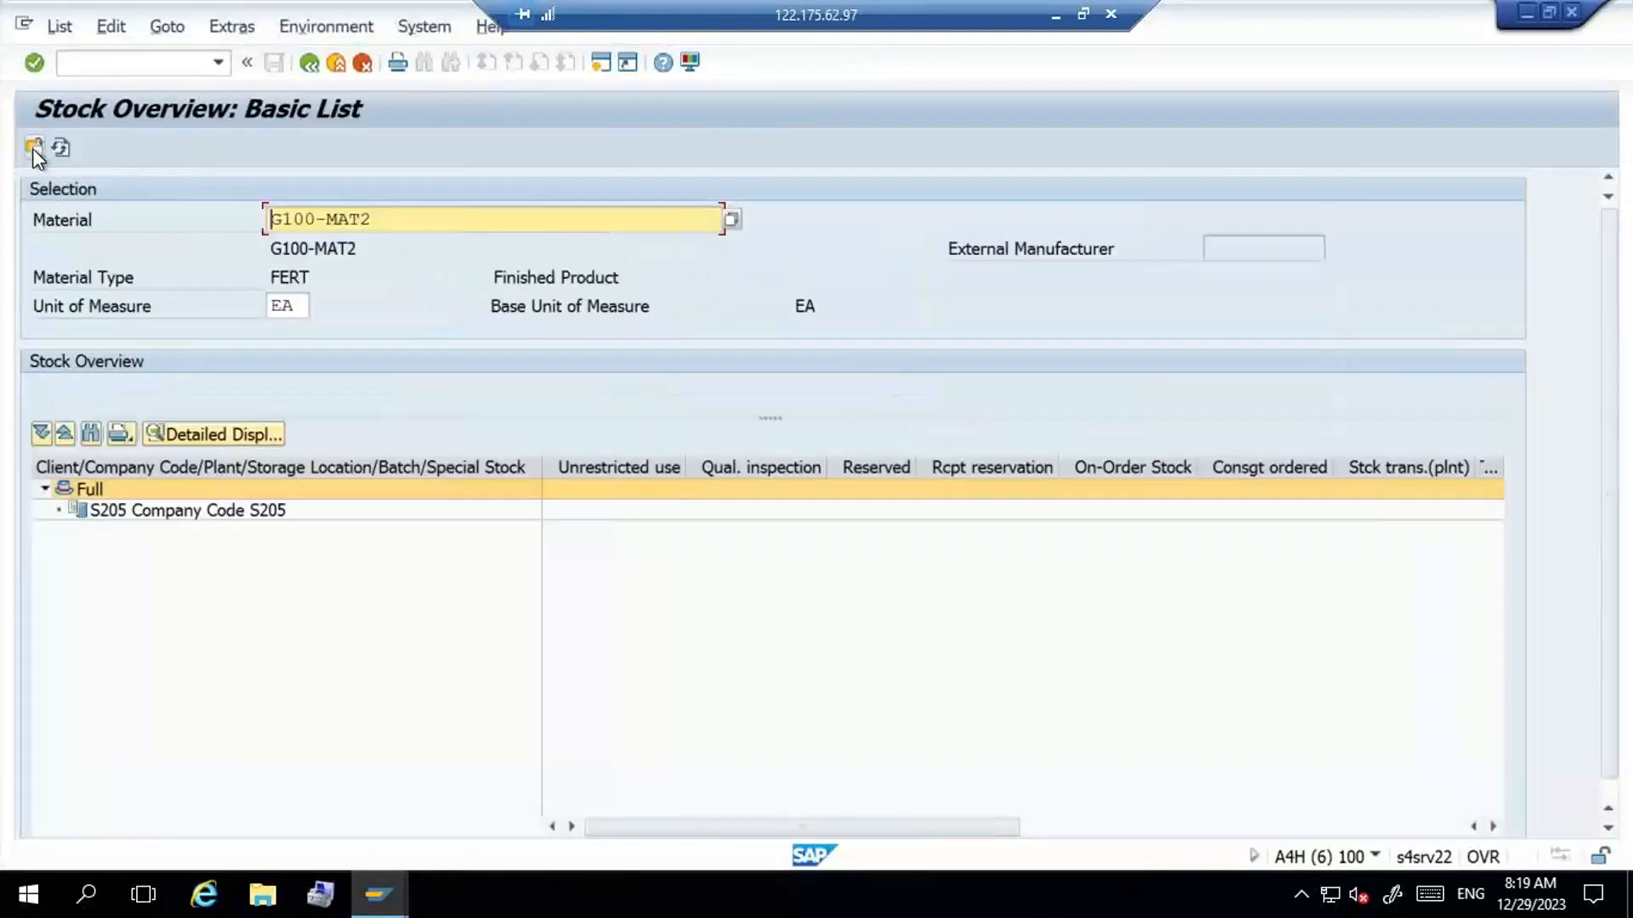
- Go to warehouse product maintenance (/scwm/mat1) and enter product G100-MAT2, warehouse G100 and the party entitled to dispose PED - G100
{"action": "left_click", "coordinate": [173, 63]}
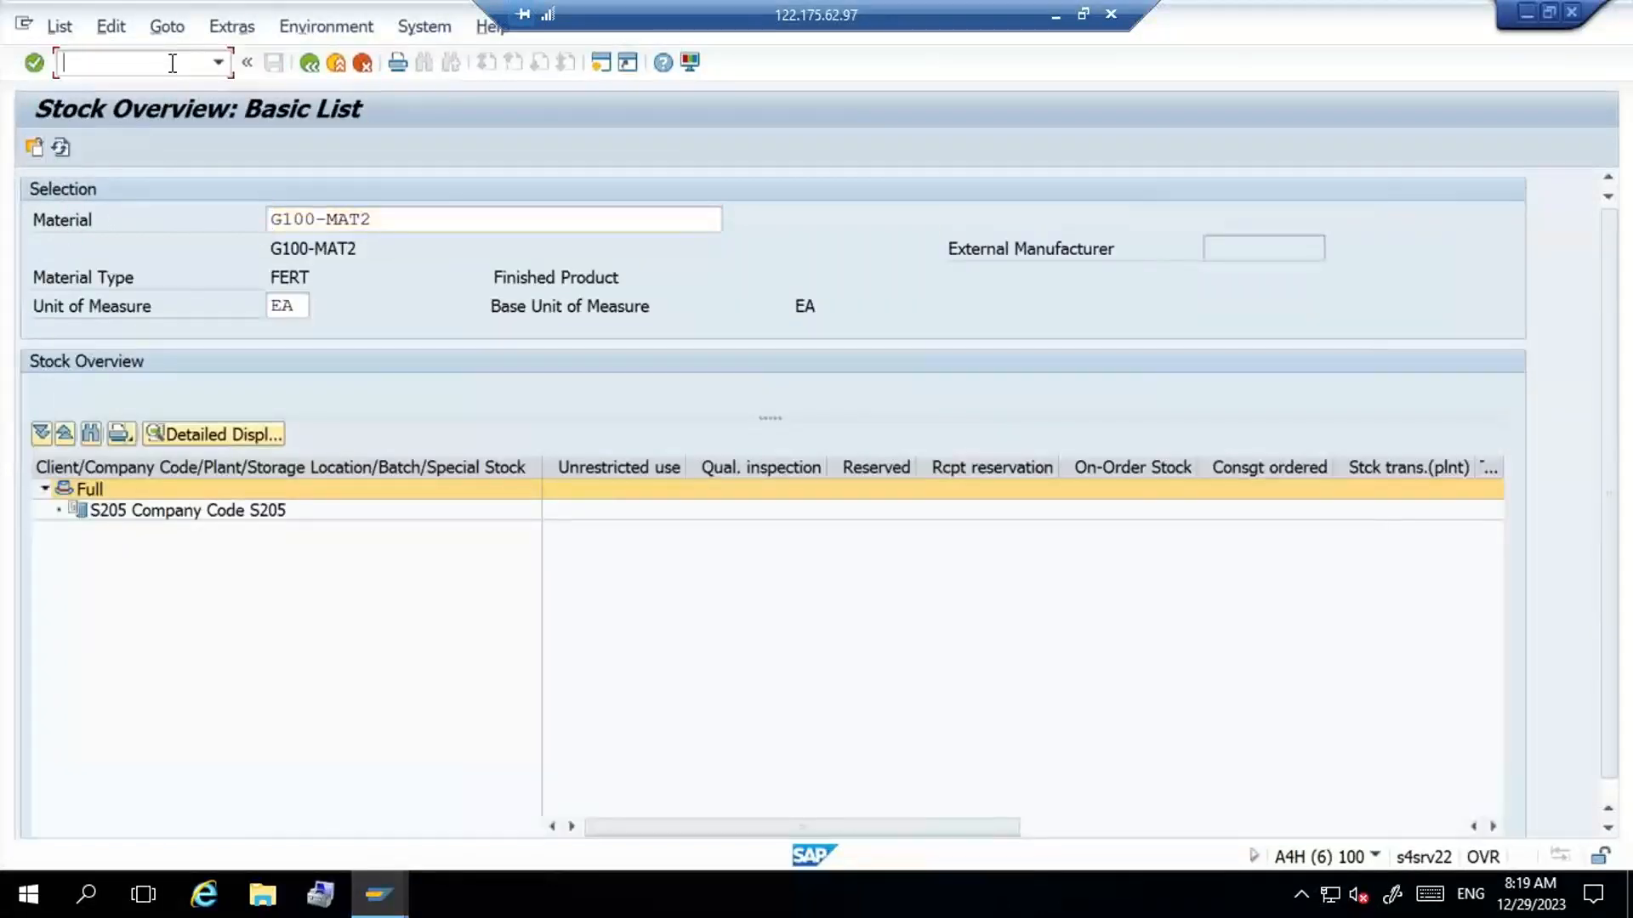
{"action": "type", "text": "/n/scwm/mat1"}
{"action": "key", "text": "Return"}
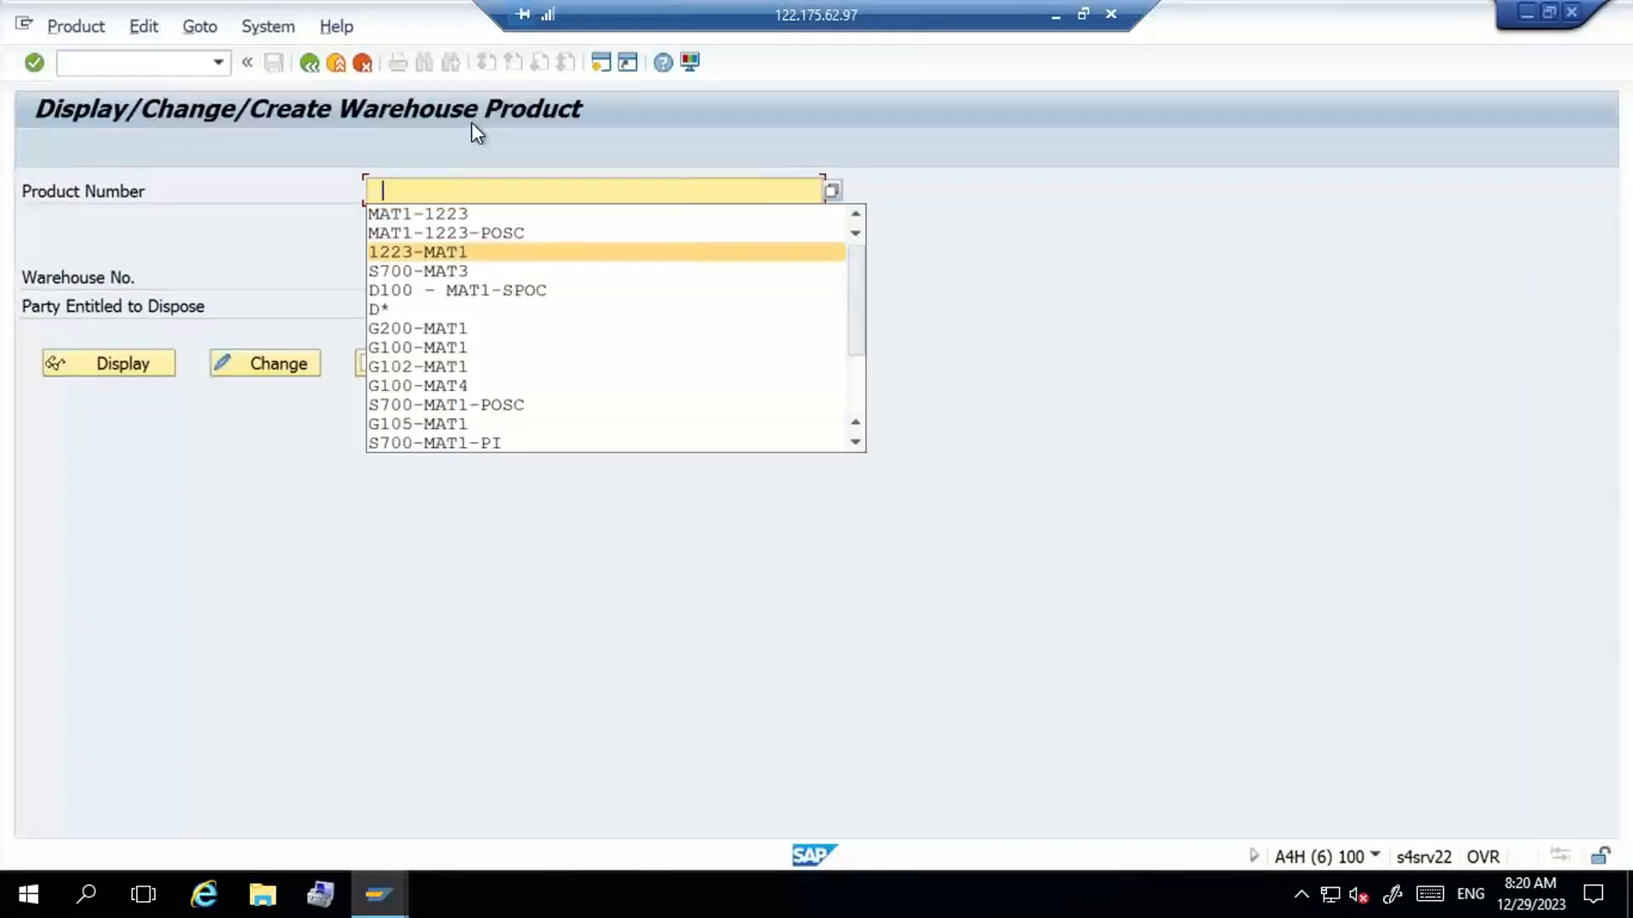
{"action": "left_click", "coordinate": [489, 333]}
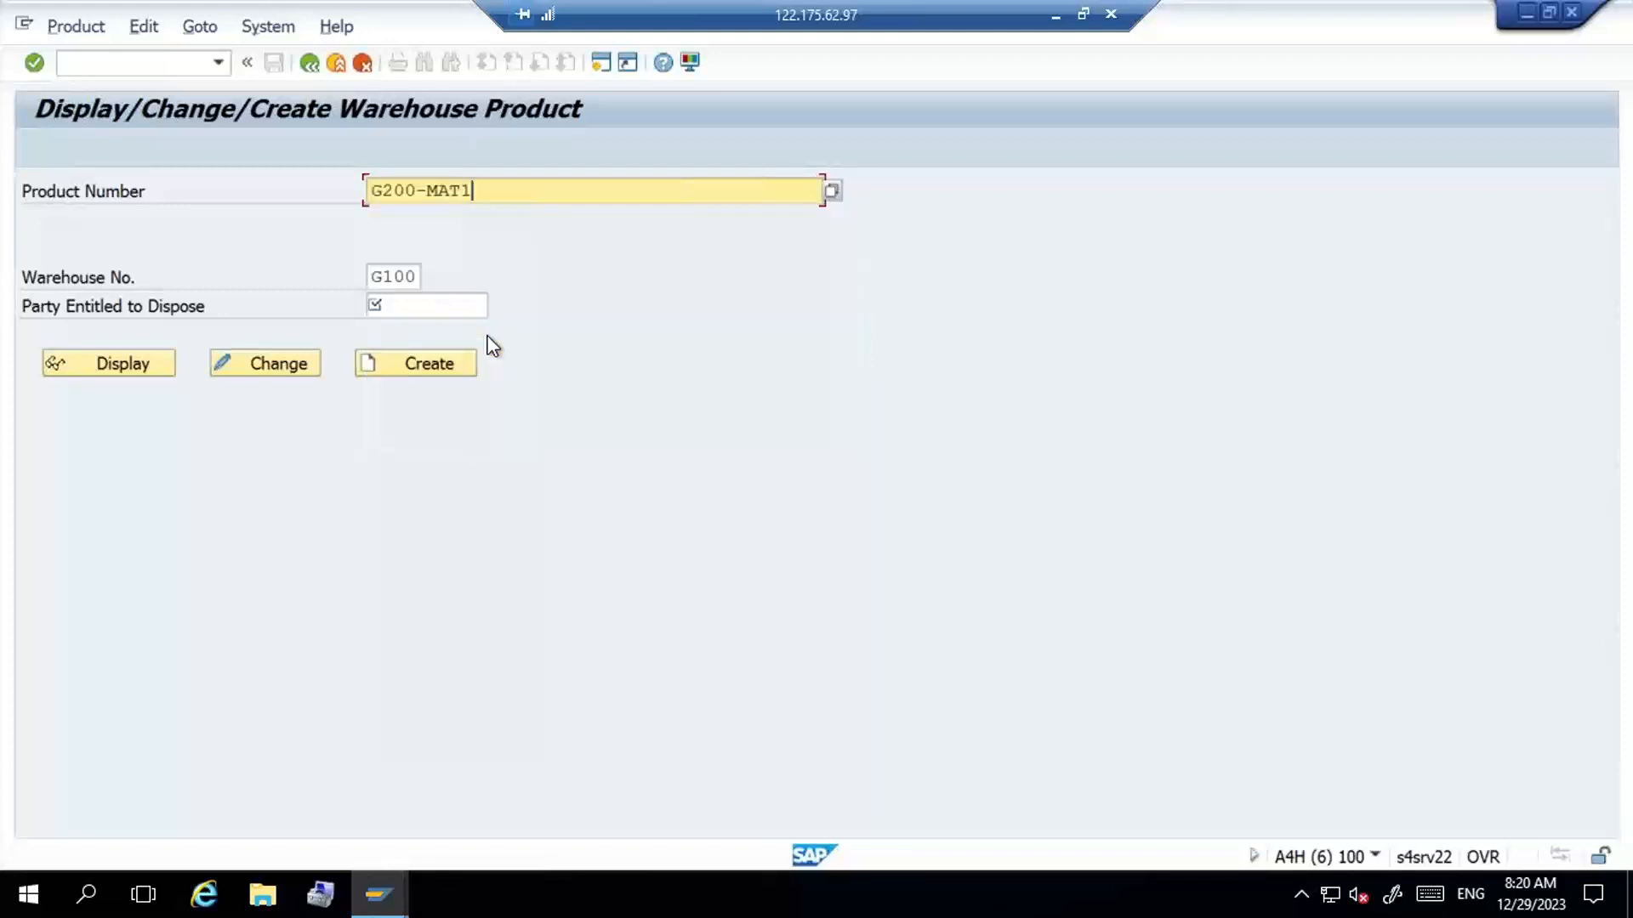
{"action": "key", "text": "BackSpace"}
{"action": "key", "text": "Return"}
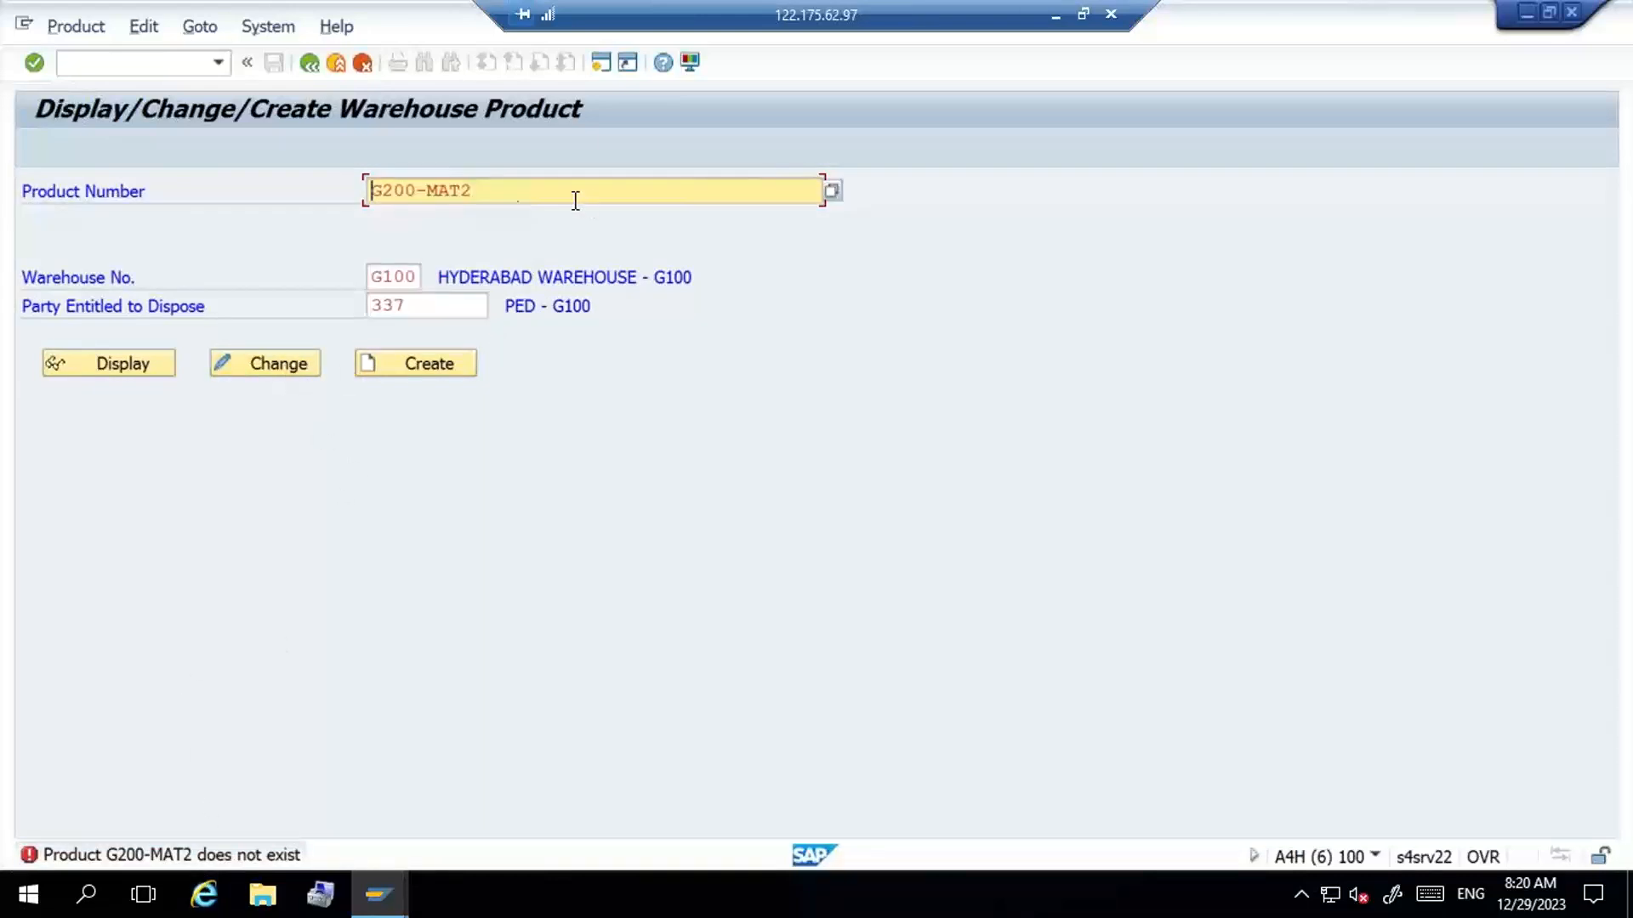
{"action": "key", "text": "Right"}
{"action": "type", "text": "1"}
{"action": "key", "text": "Return"}
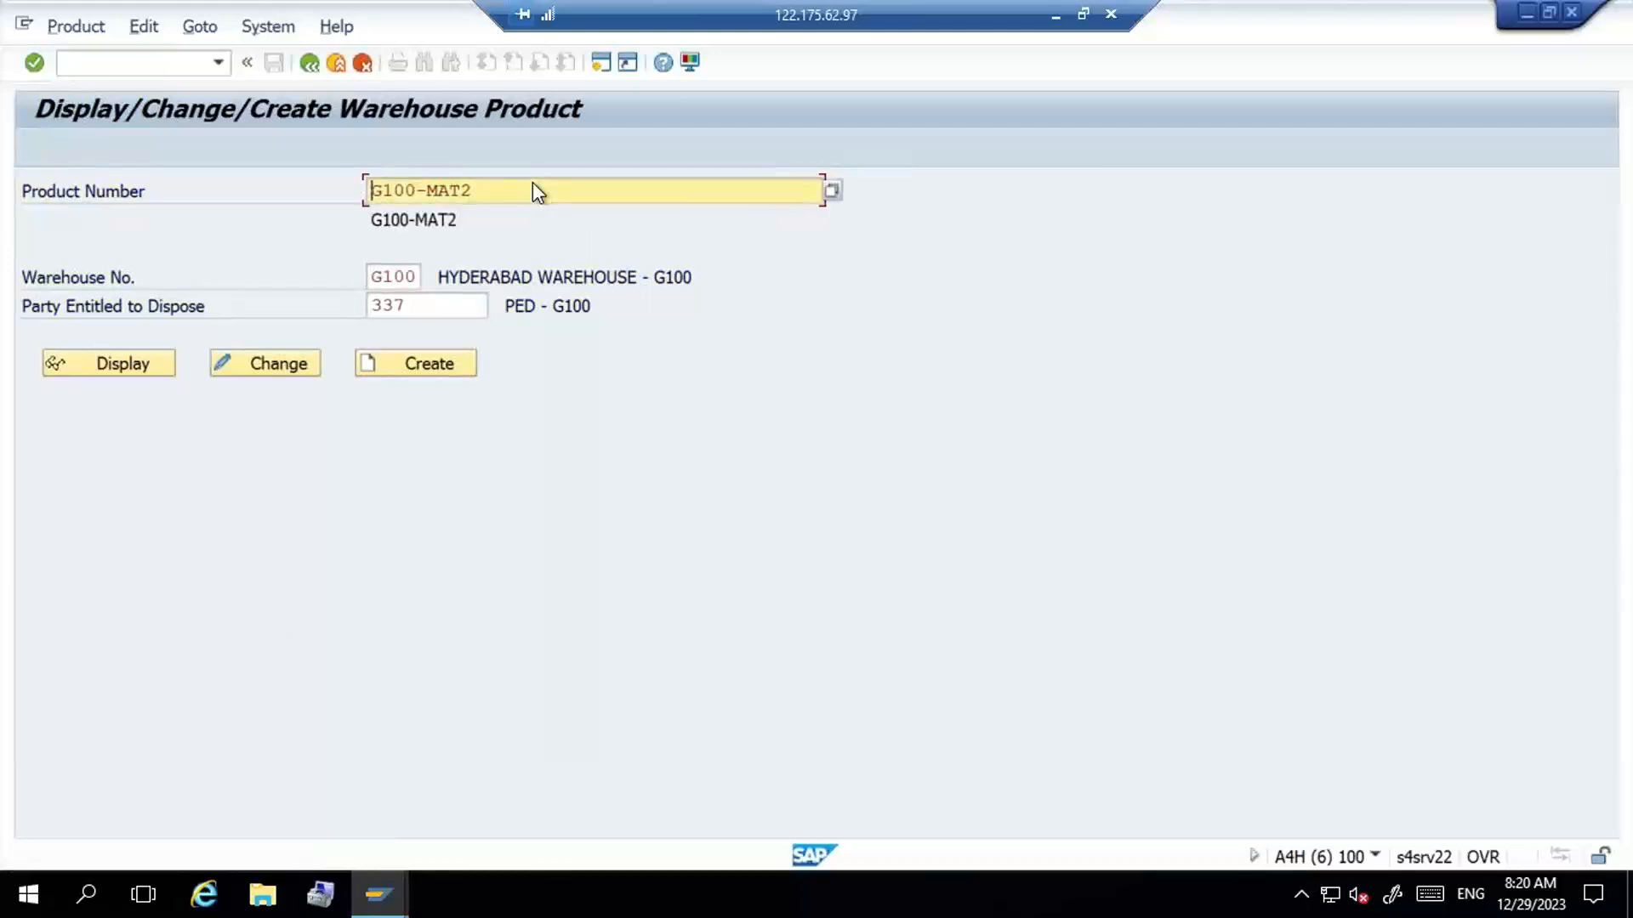
- Create the warehouse product data for G100-MAT2 with putaway control ST01 and save it
{"action": "left_click", "coordinate": [272, 367]}
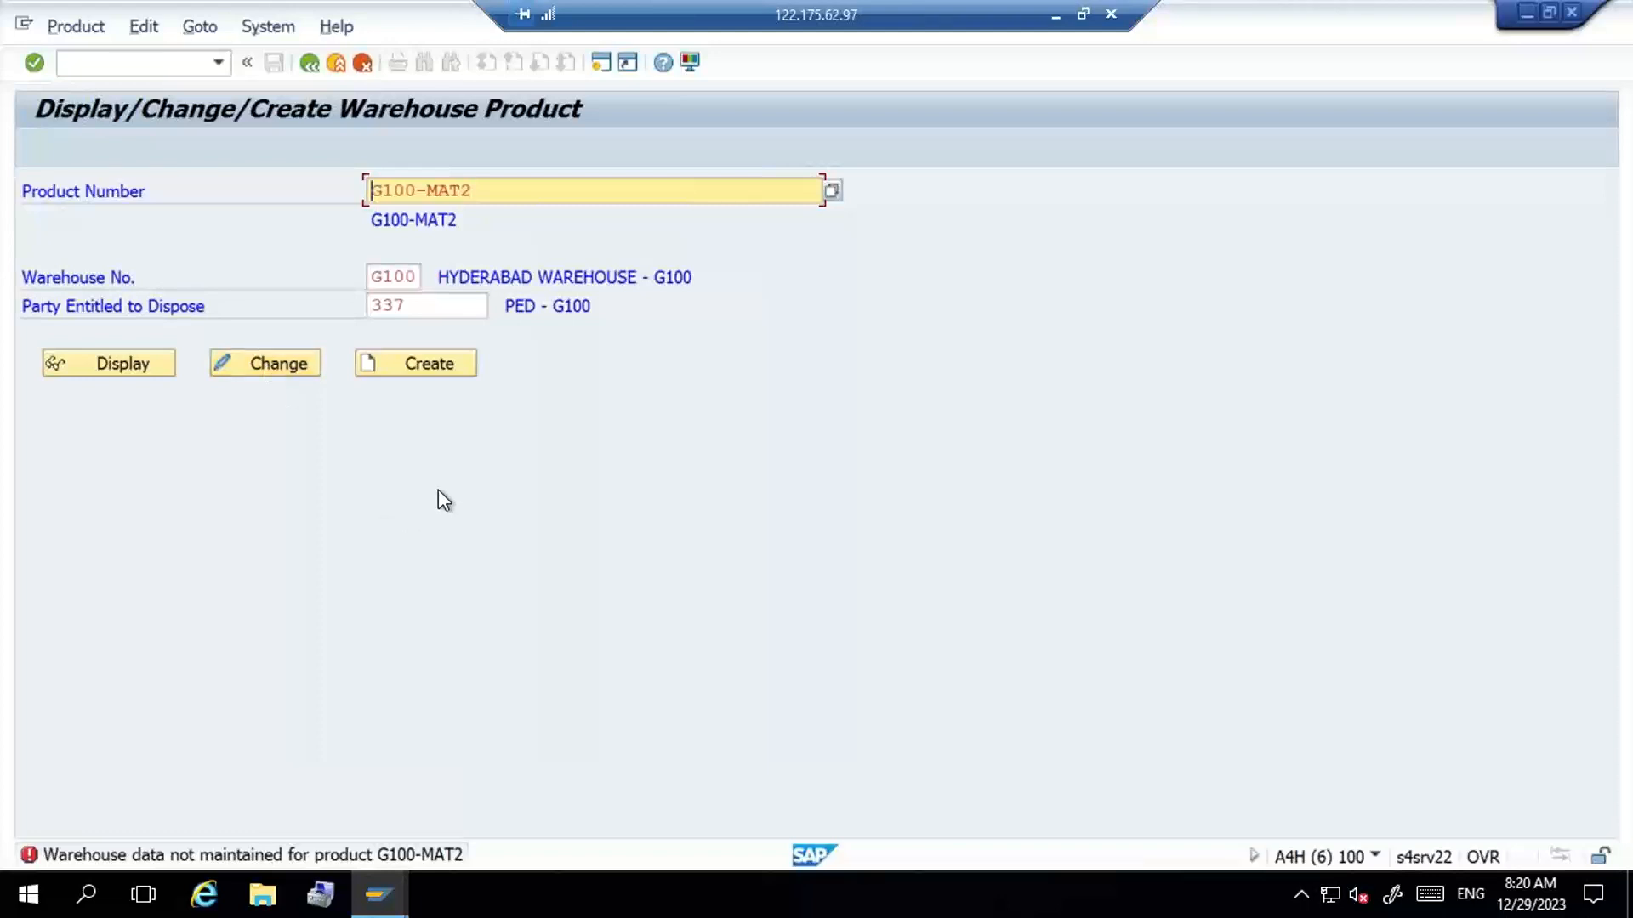
{"action": "left_click", "coordinate": [436, 366]}
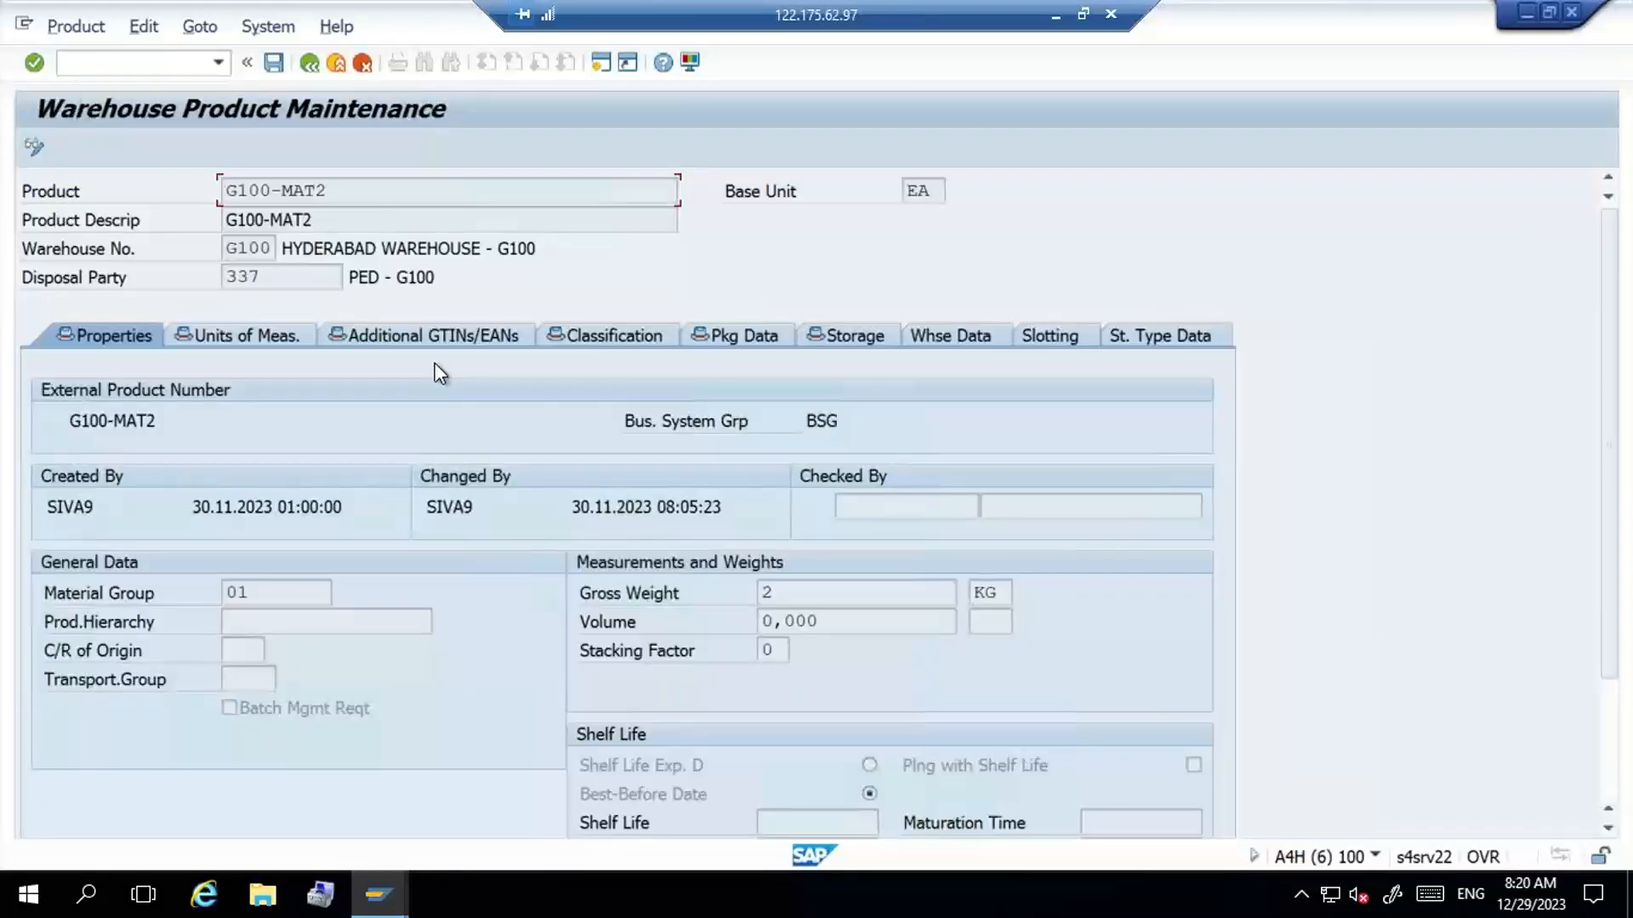
{"action": "left_click", "coordinate": [954, 333]}
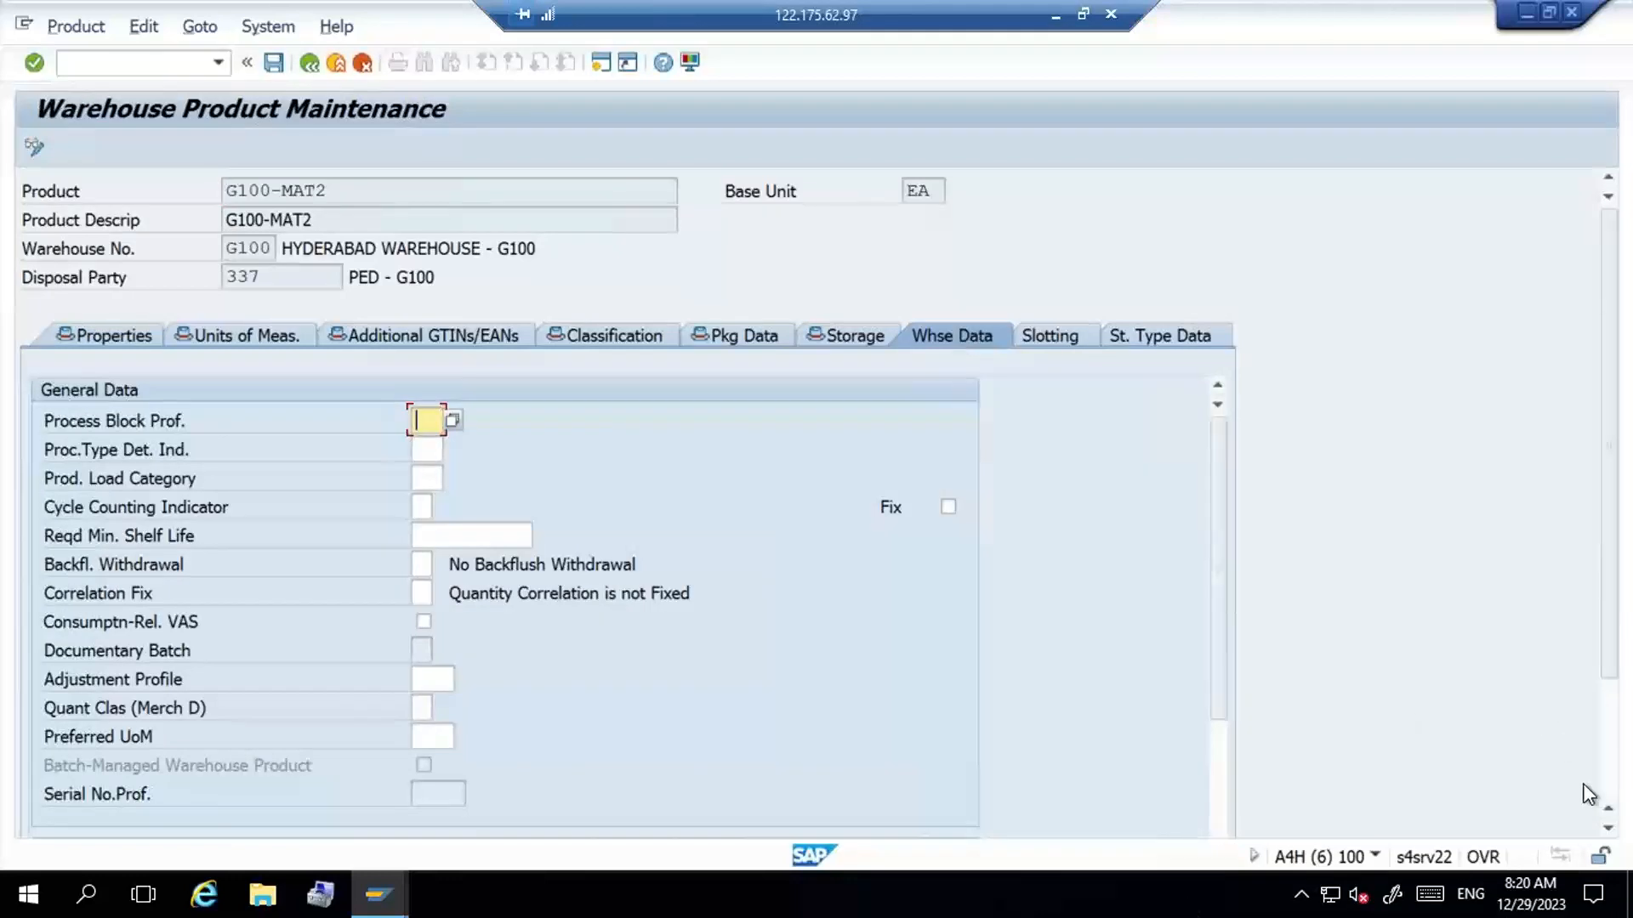
{"action": "scroll", "coordinate": [1610, 778], "scroll_direction": "down", "scroll_amount": 3}
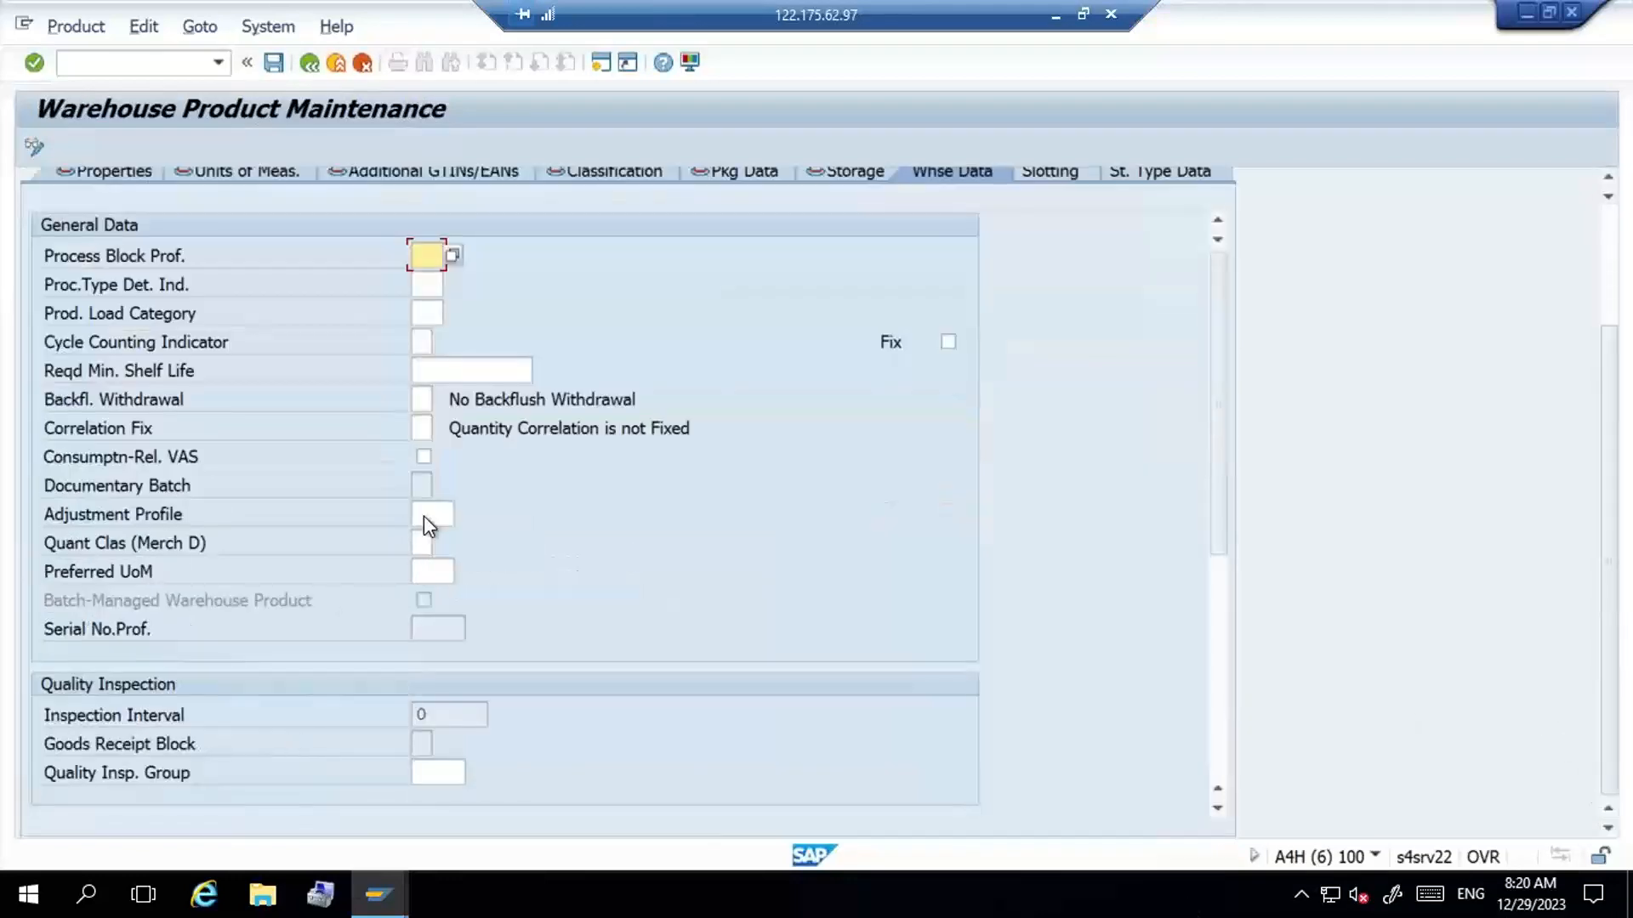
{"action": "left_click", "coordinate": [1219, 701]}
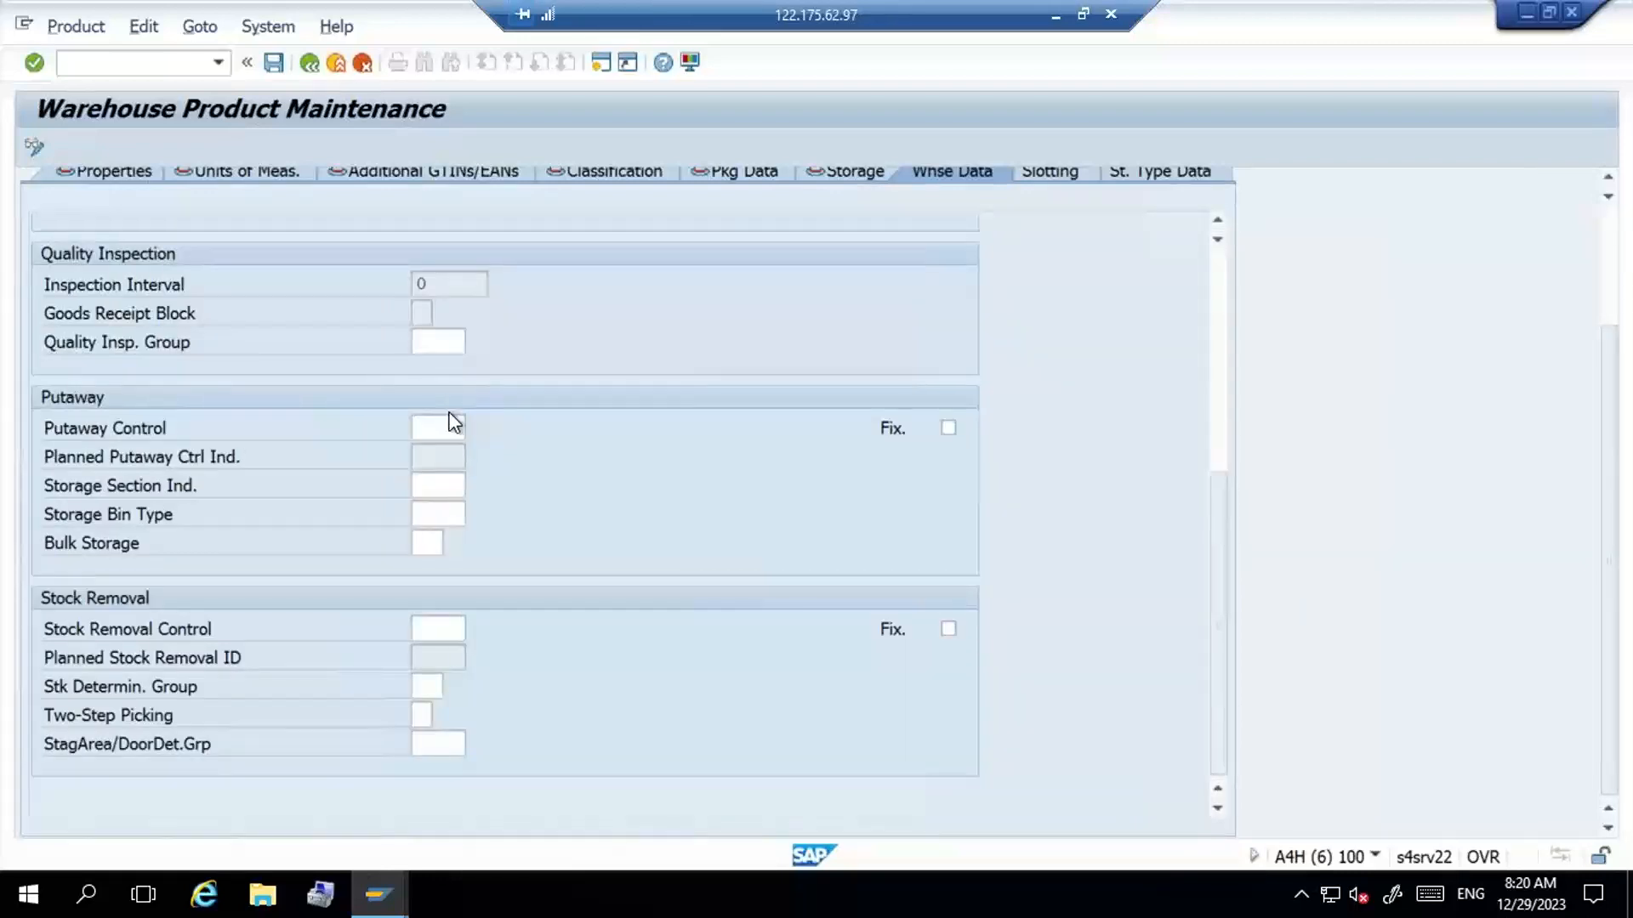
{"action": "left_click", "coordinate": [453, 424]}
{"action": "key", "text": "F4"}
{"action": "key", "text": "Return"}
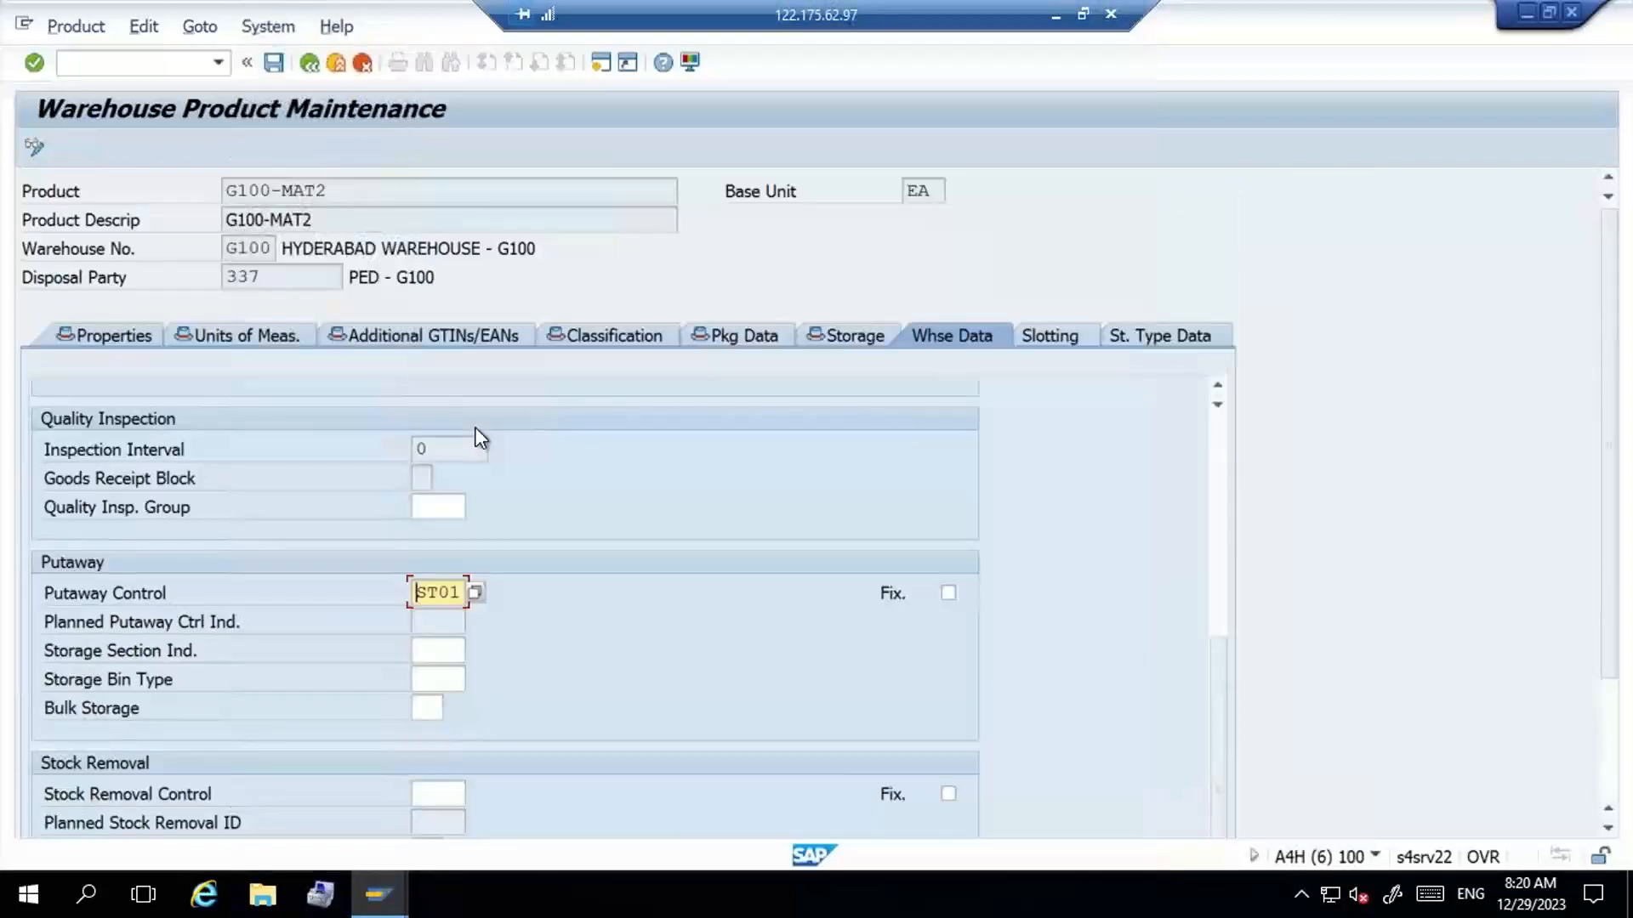
{"action": "left_click", "coordinate": [273, 68]}
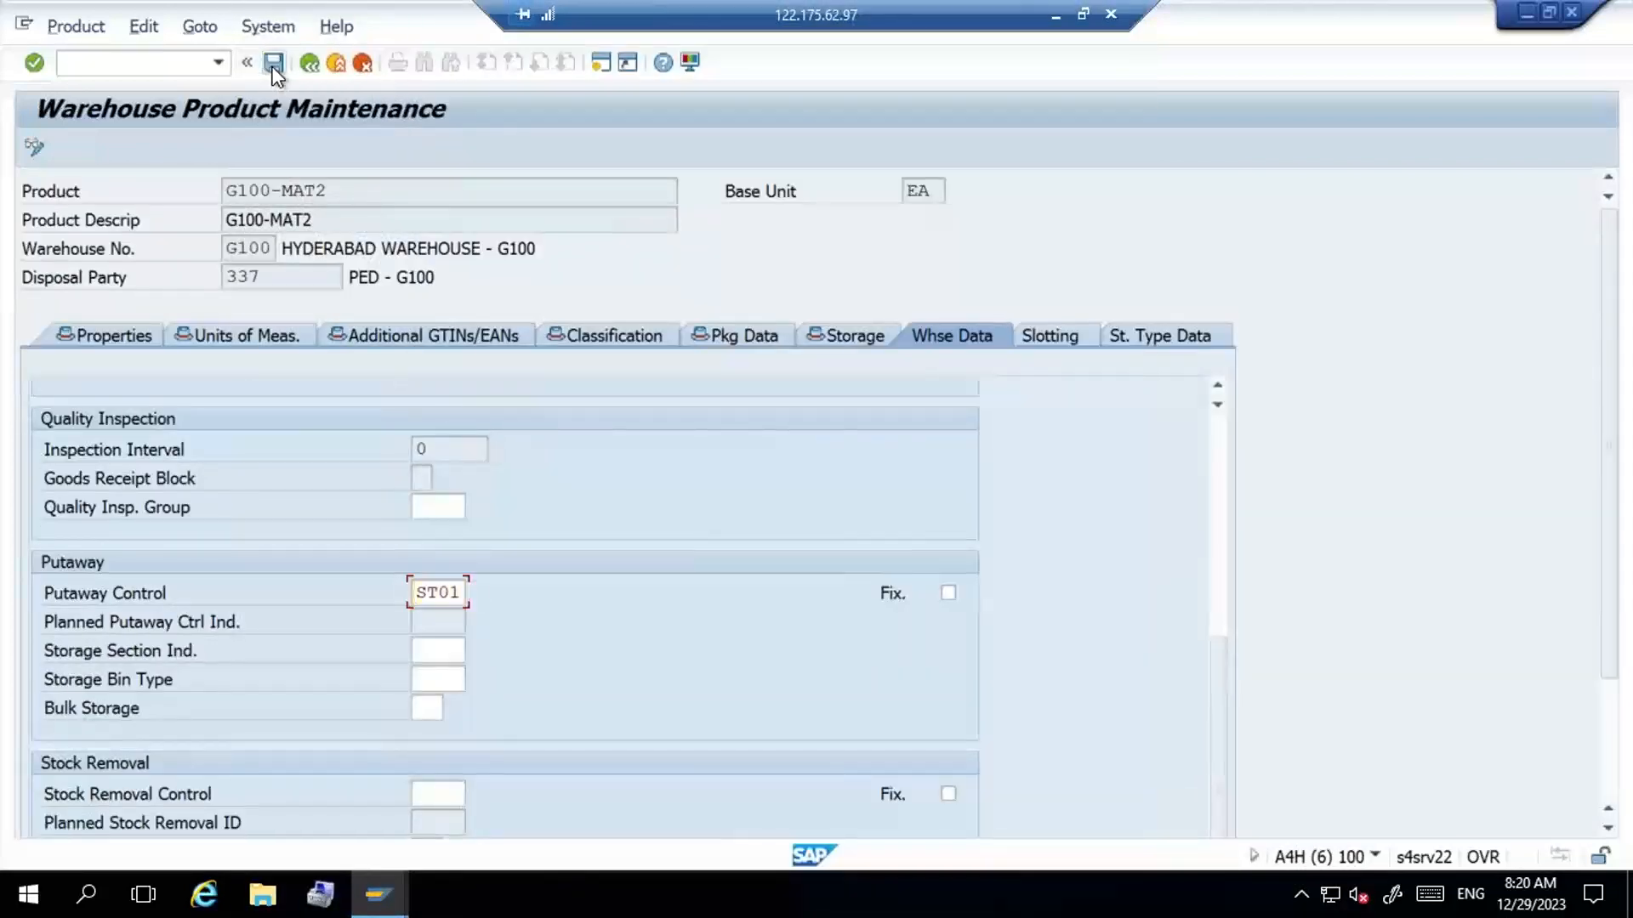
- Go to collective storage location entry (MMSC) and open the list for material G100-MAT2 in plant G100
{"action": "left_click", "coordinate": [106, 62]}
{"action": "type", "text": "/n"}
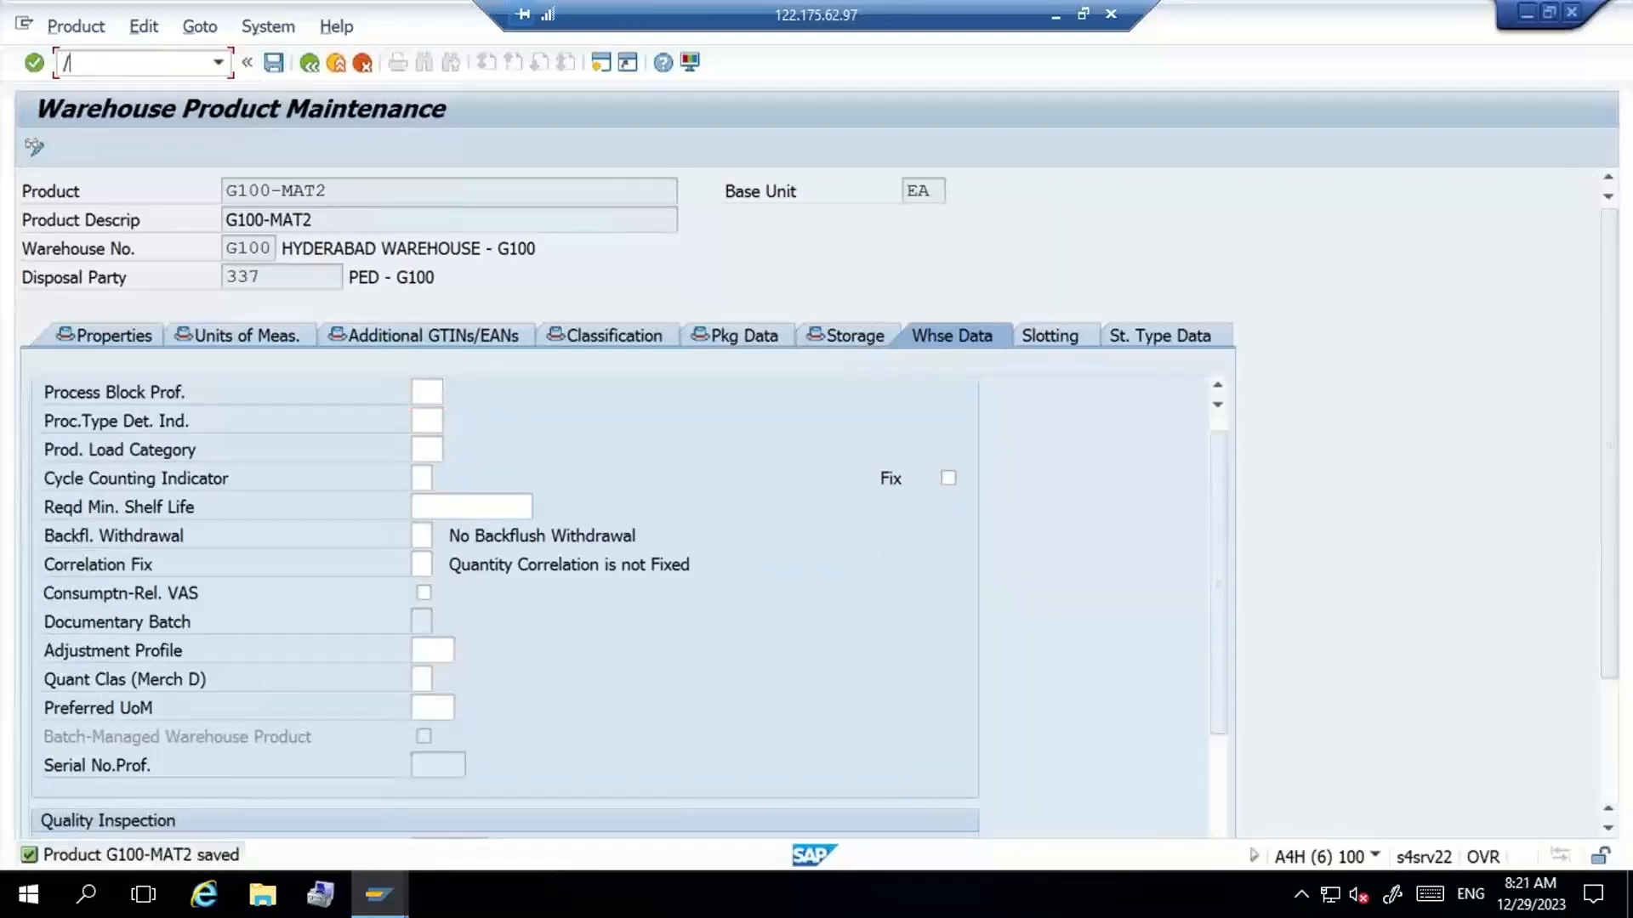
{"action": "type", "text": "mmsc"}
{"action": "key", "text": "Return"}
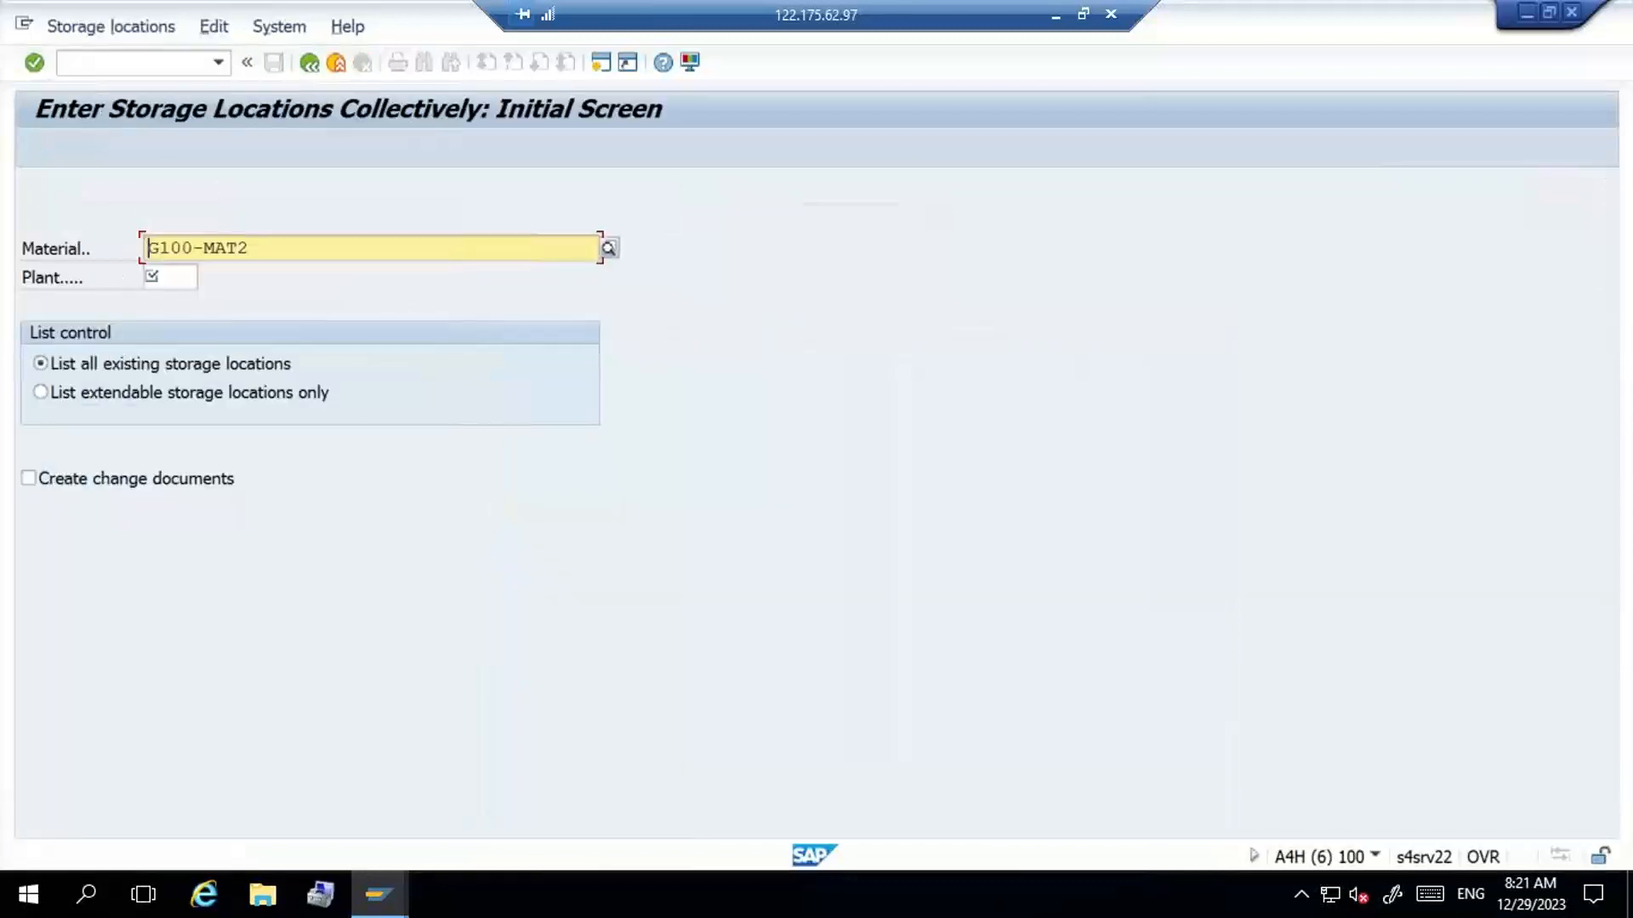
{"action": "key", "text": "Tab"}
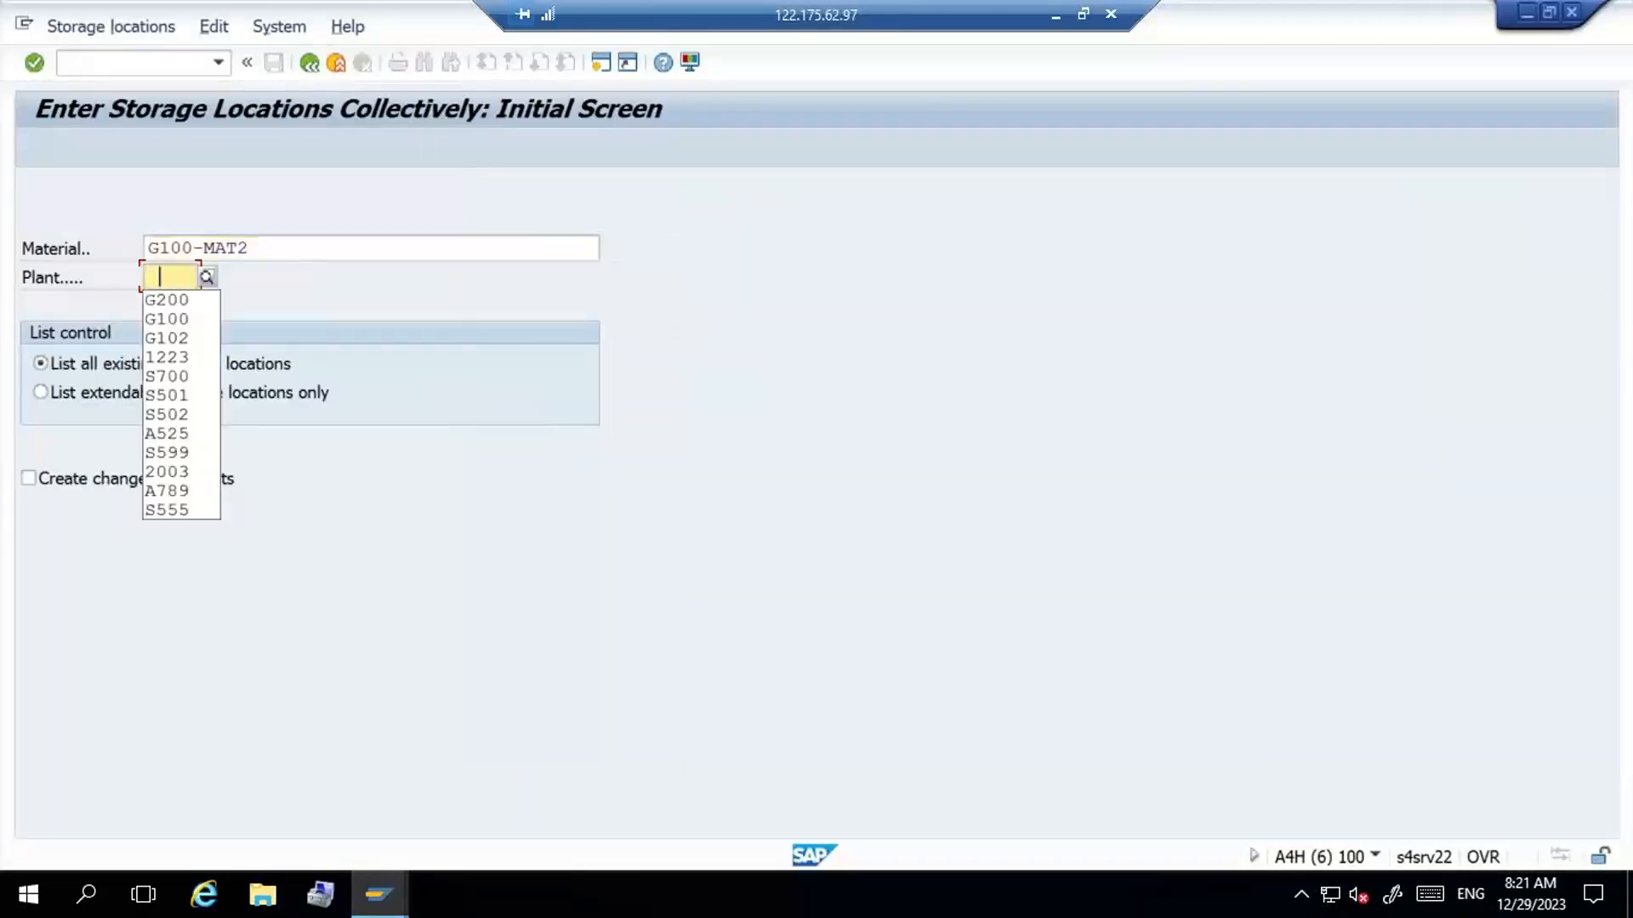
{"action": "key", "text": "Down"}
{"action": "key", "text": "Down"}
{"action": "key", "text": "Return"}
{"action": "key", "text": "Return"}
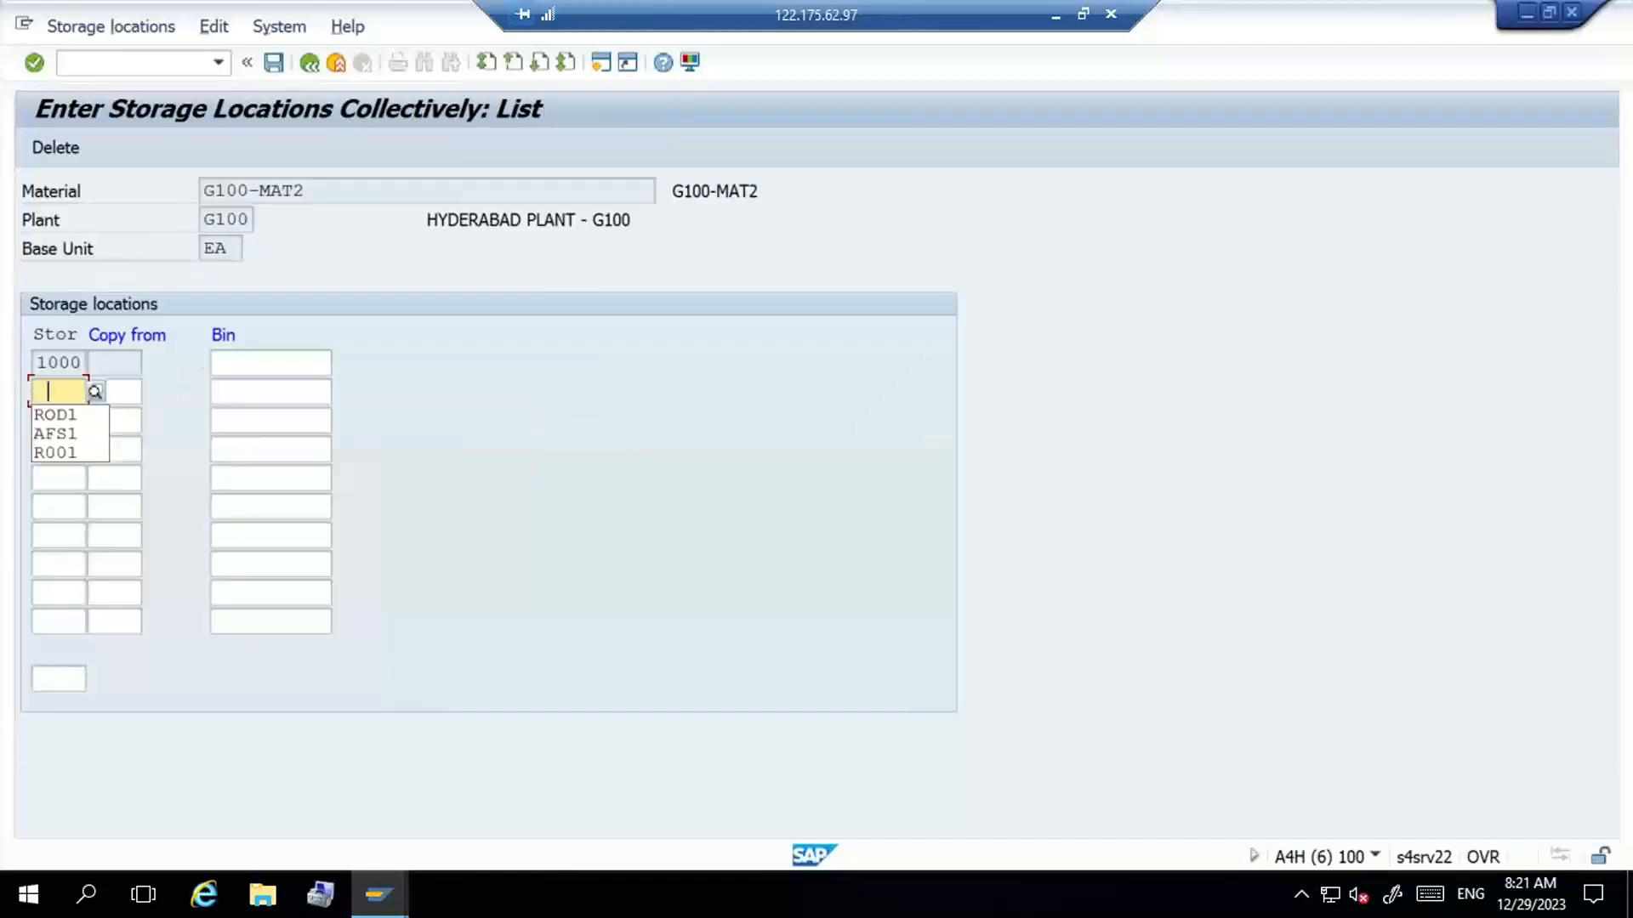
- Extend material G100-MAT2 to storage locations ROD1 and AFS1 in plant G100 and save
{"action": "key", "text": "Down"}
{"action": "key", "text": "Return"}
{"action": "key", "text": "Down"}
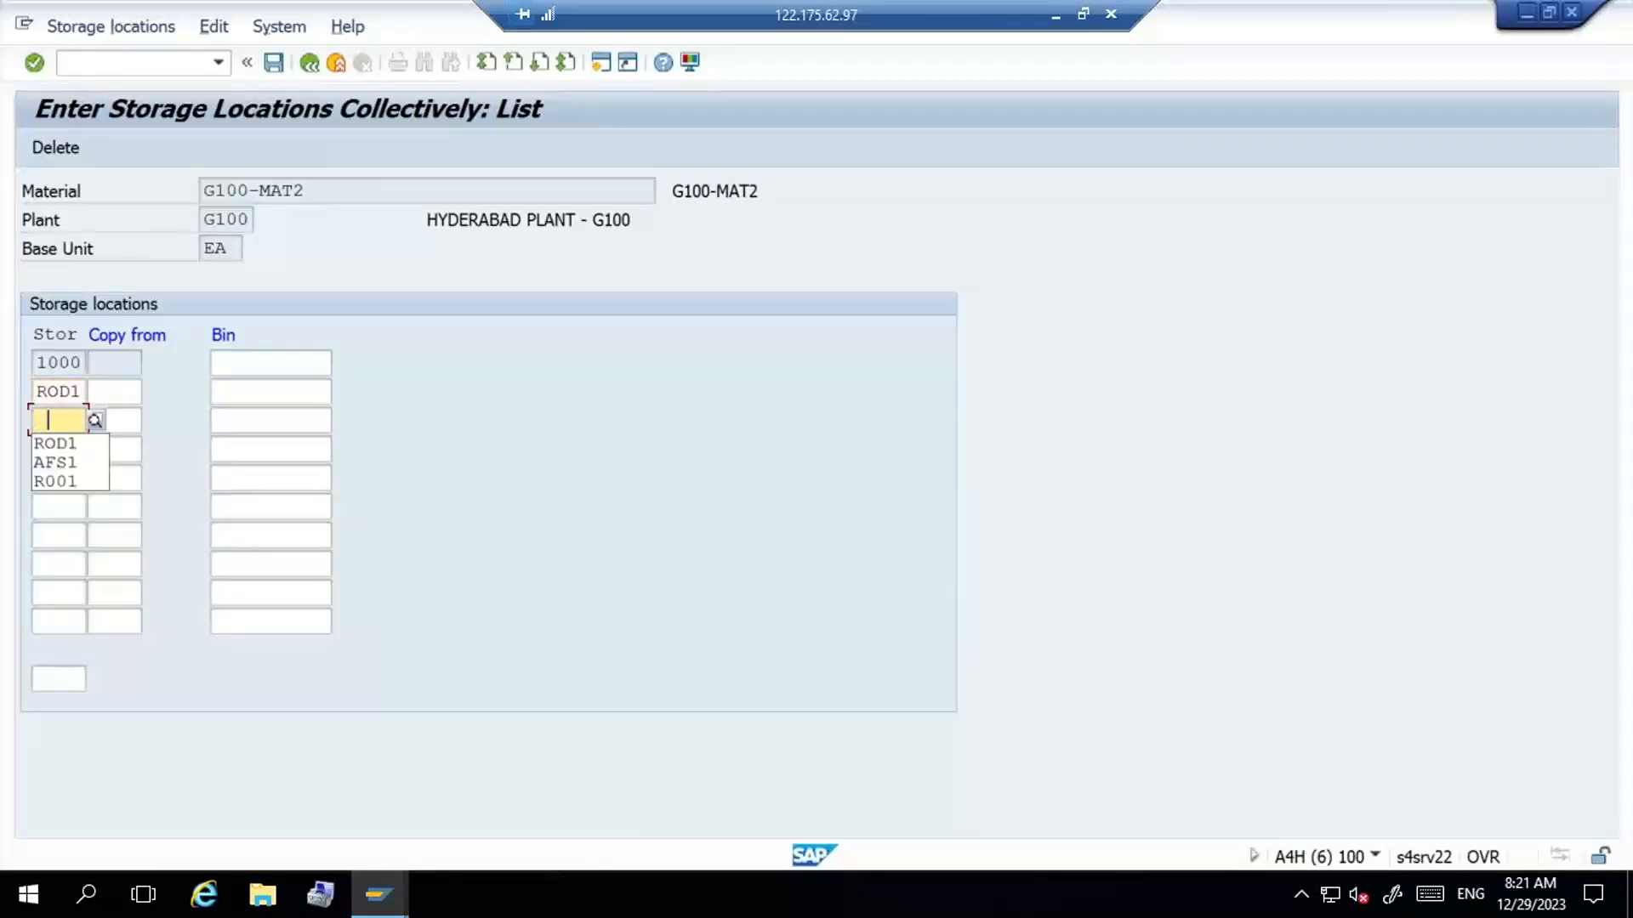
{"action": "key", "text": "Down"}
{"action": "key", "text": "Down"}
{"action": "key", "text": "Return"}
{"action": "key", "text": "Return"}
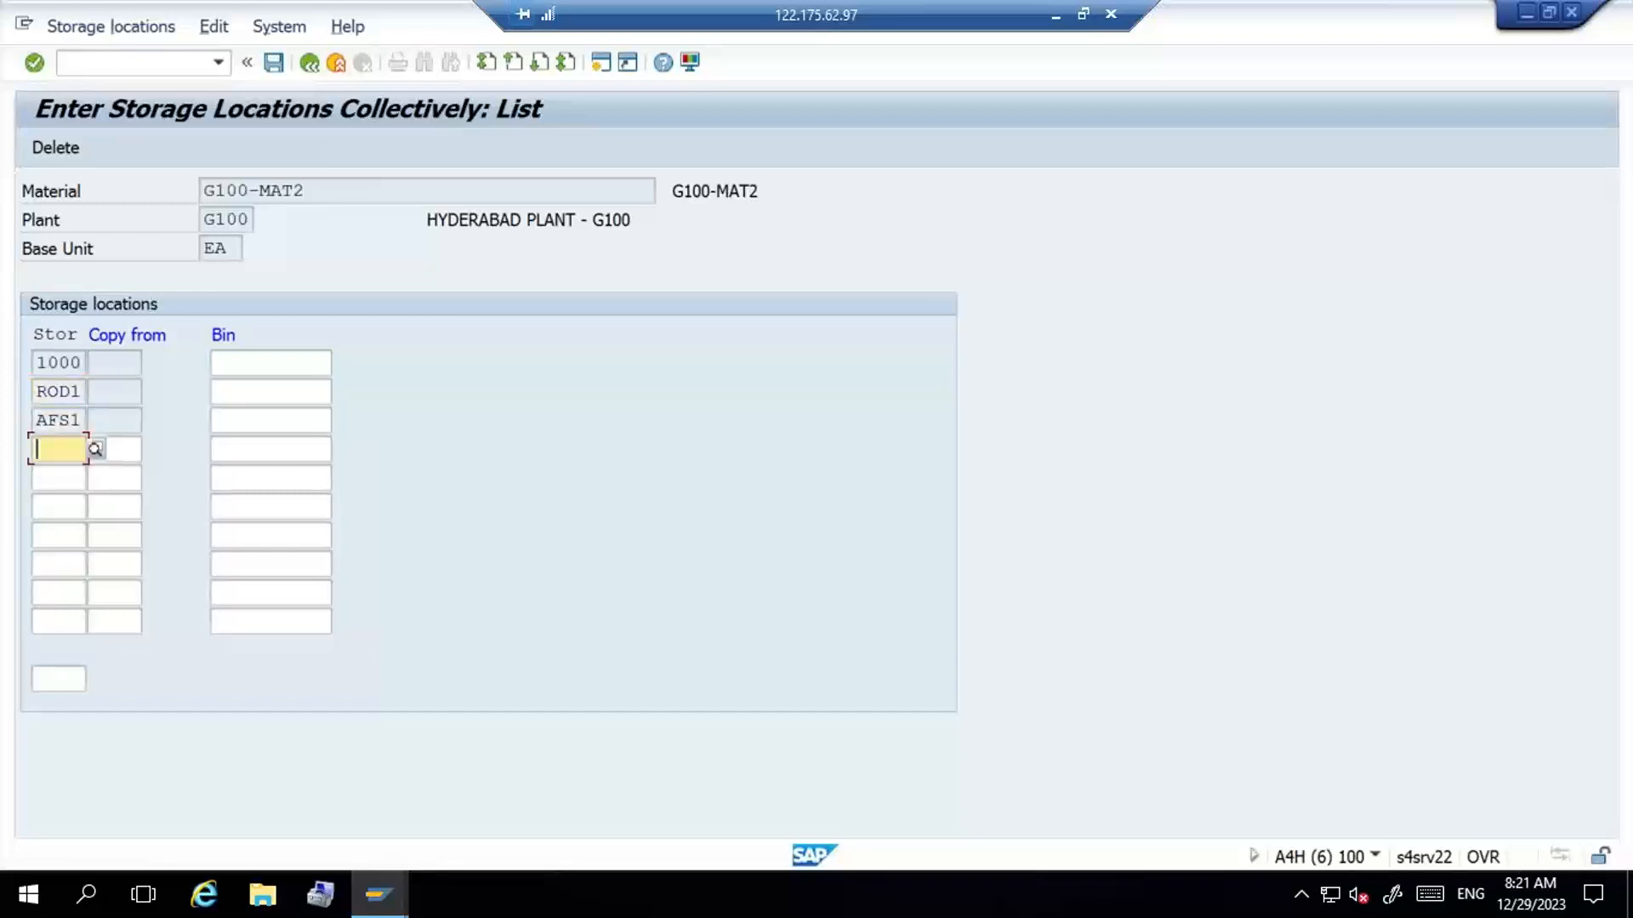
{"action": "key", "text": "ctrl+s"}
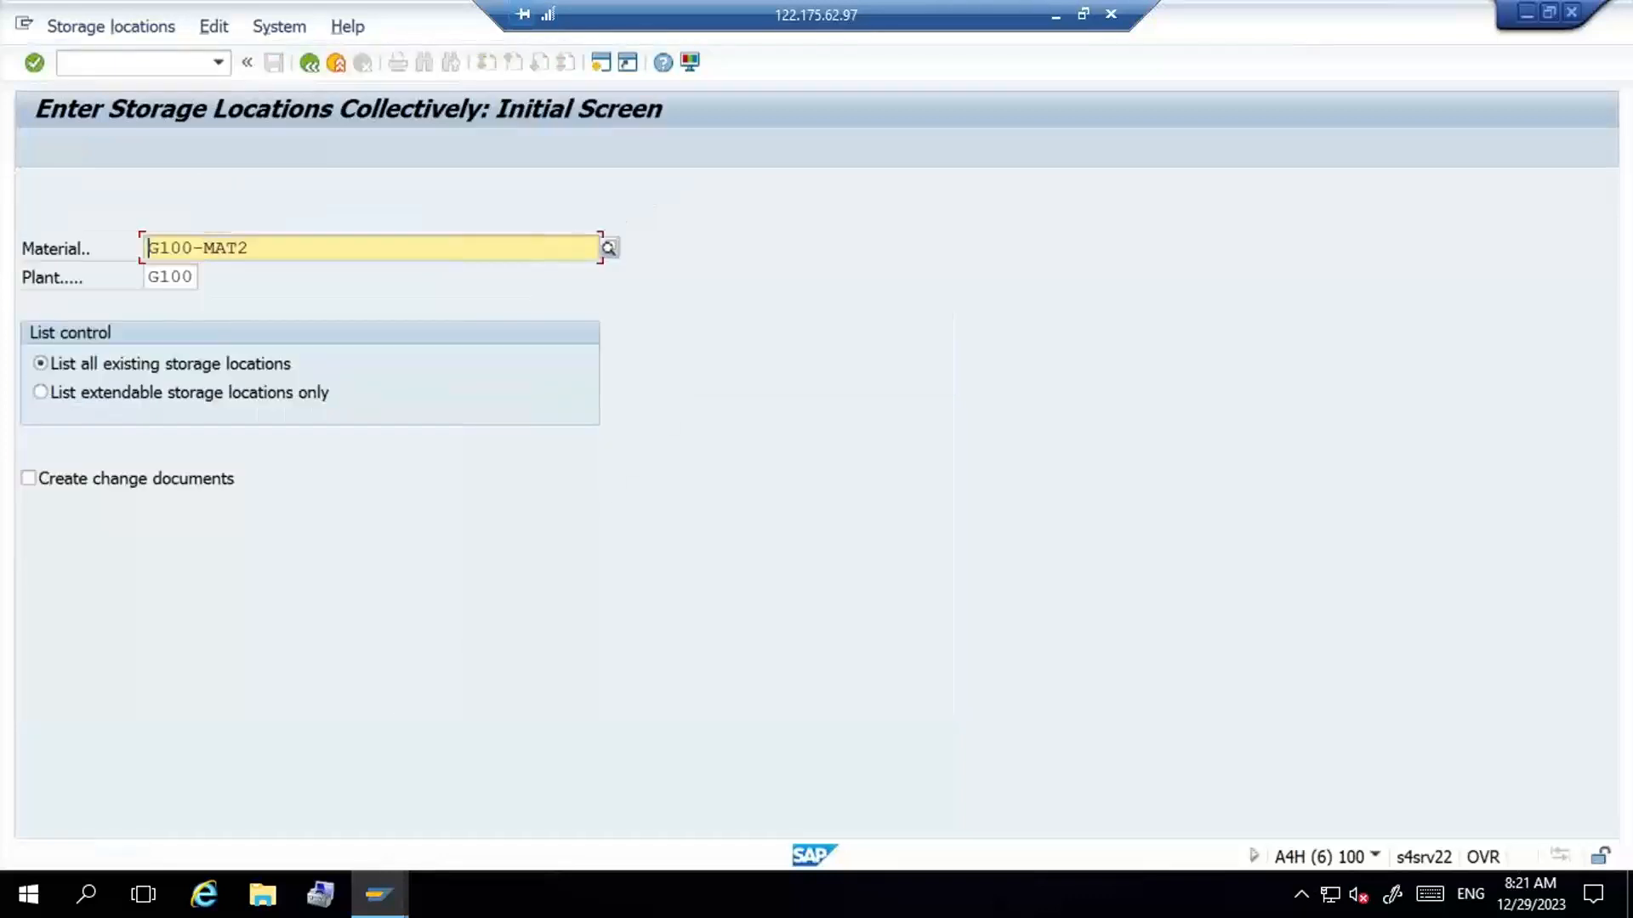
- Exit the open transactions and close the extra sessions, keeping one session logged on at the SAP Easy Access menu
{"action": "left_click", "coordinate": [335, 64]}
{"action": "left_click", "coordinate": [335, 64]}
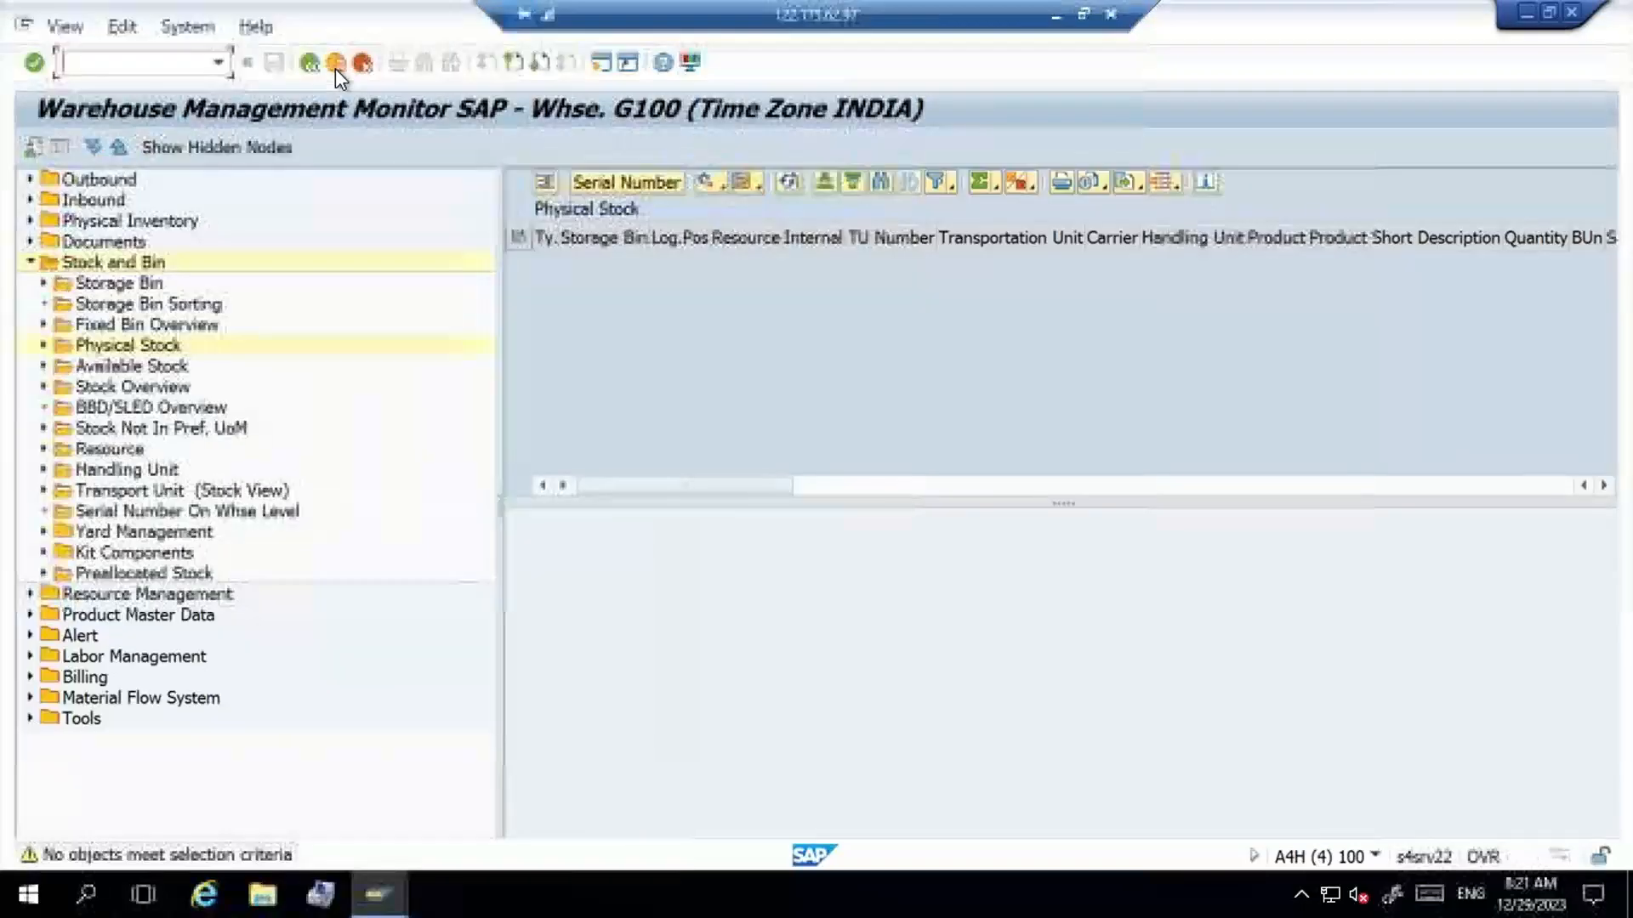
{"action": "left_click", "coordinate": [335, 65]}
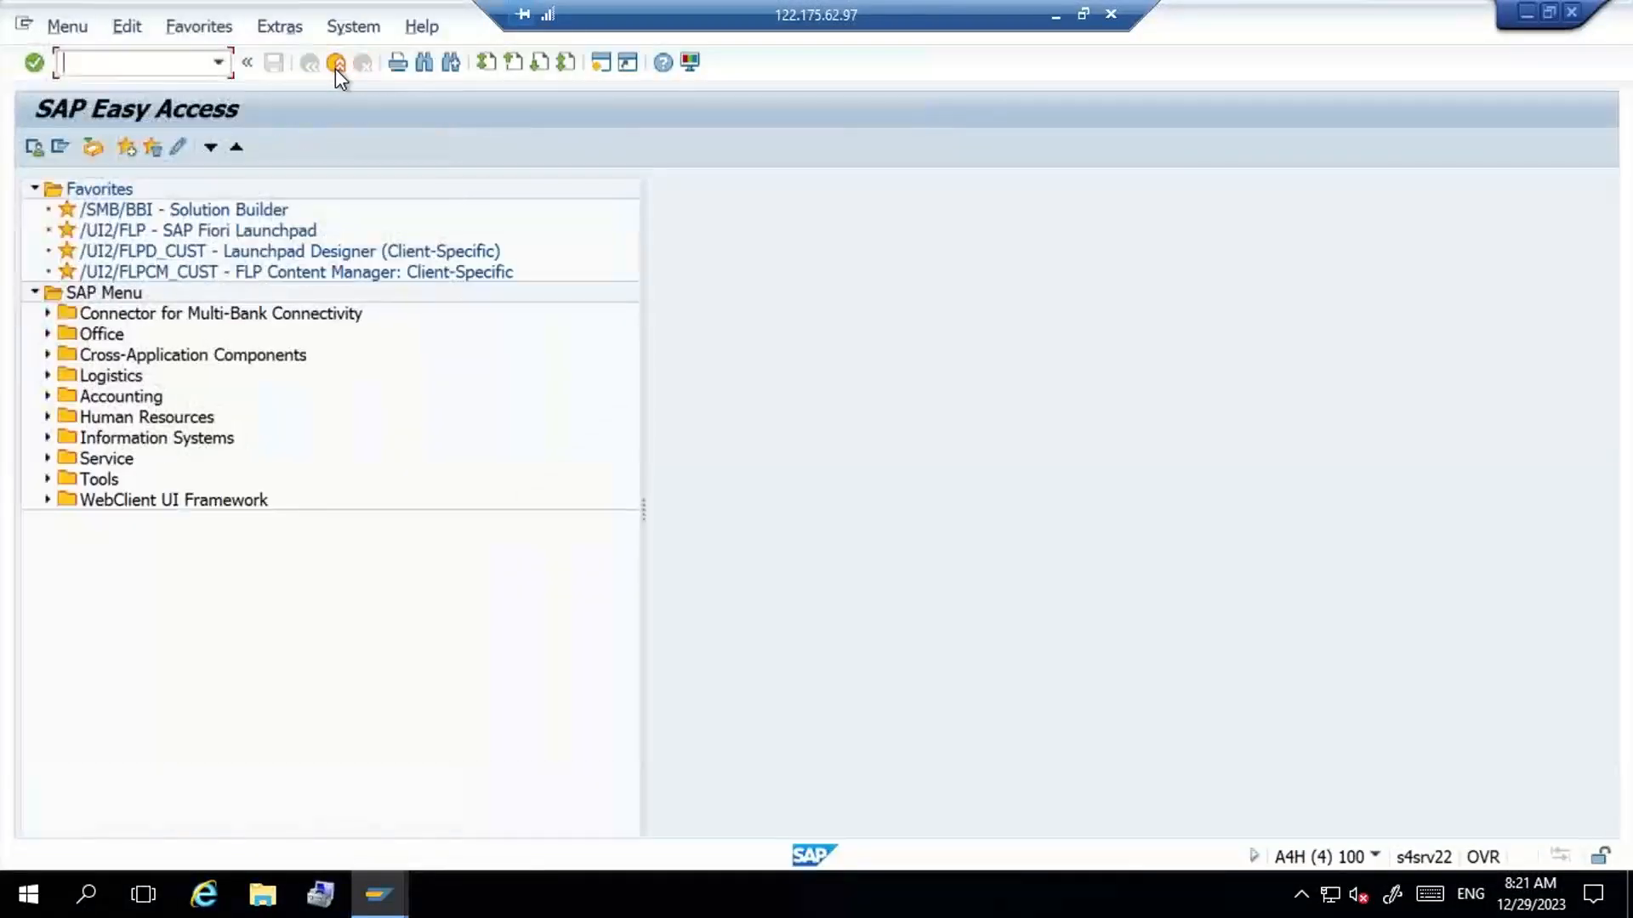
{"action": "left_click", "coordinate": [335, 65]}
{"action": "left_click", "coordinate": [335, 64]}
{"action": "left_click", "coordinate": [335, 64]}
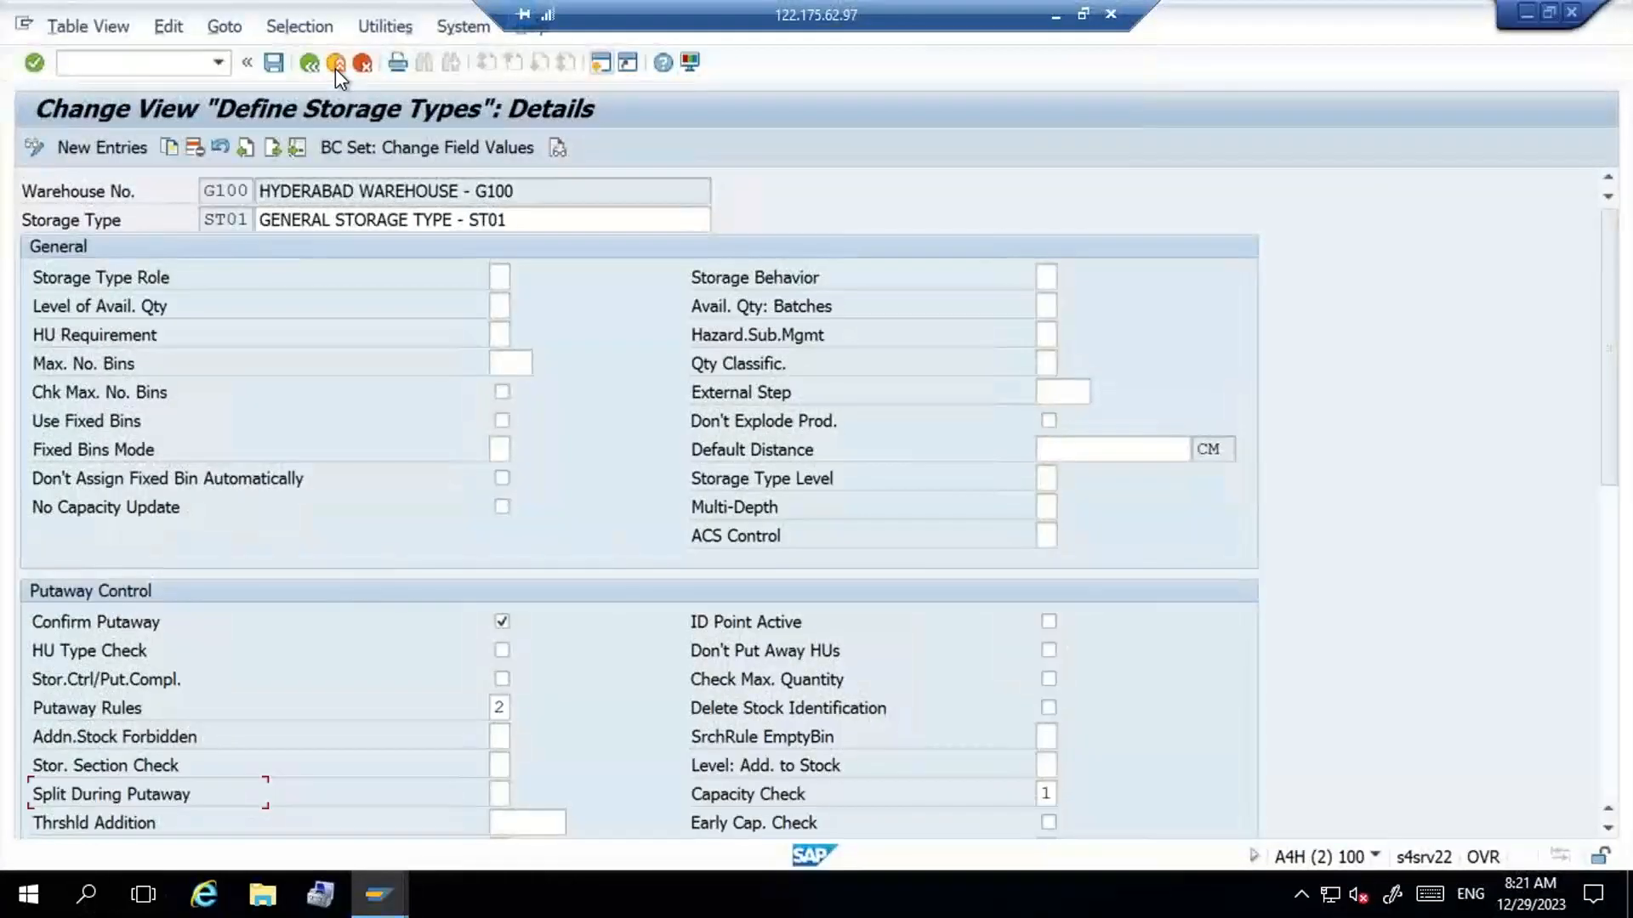
{"action": "left_click", "coordinate": [336, 64]}
{"action": "left_click", "coordinate": [335, 65]}
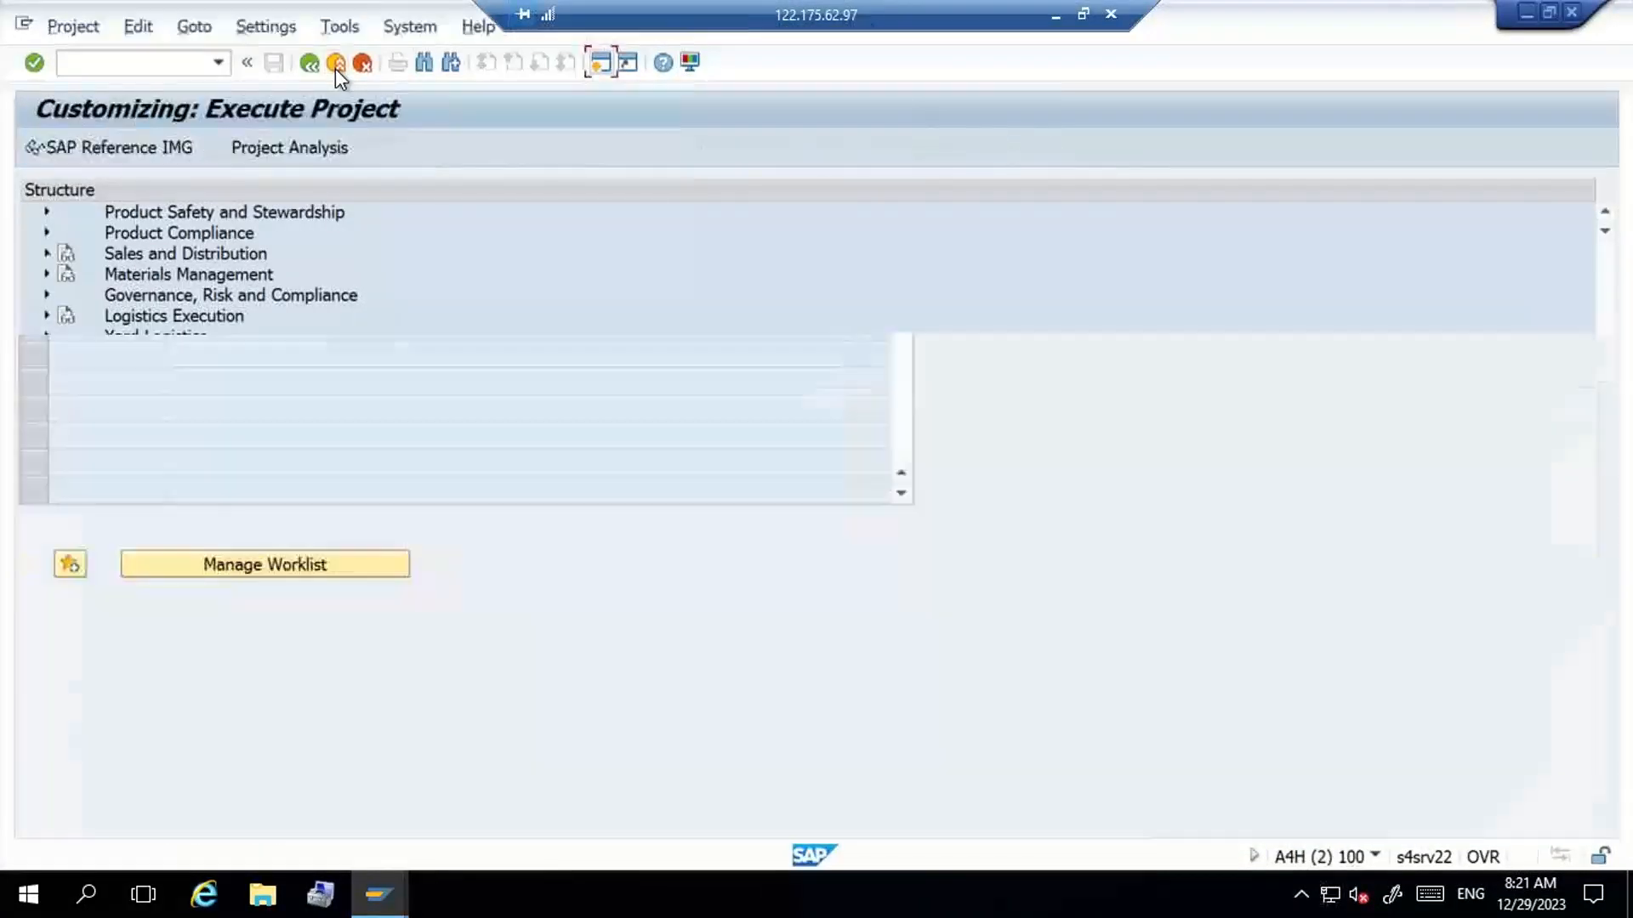
{"action": "left_click", "coordinate": [335, 65]}
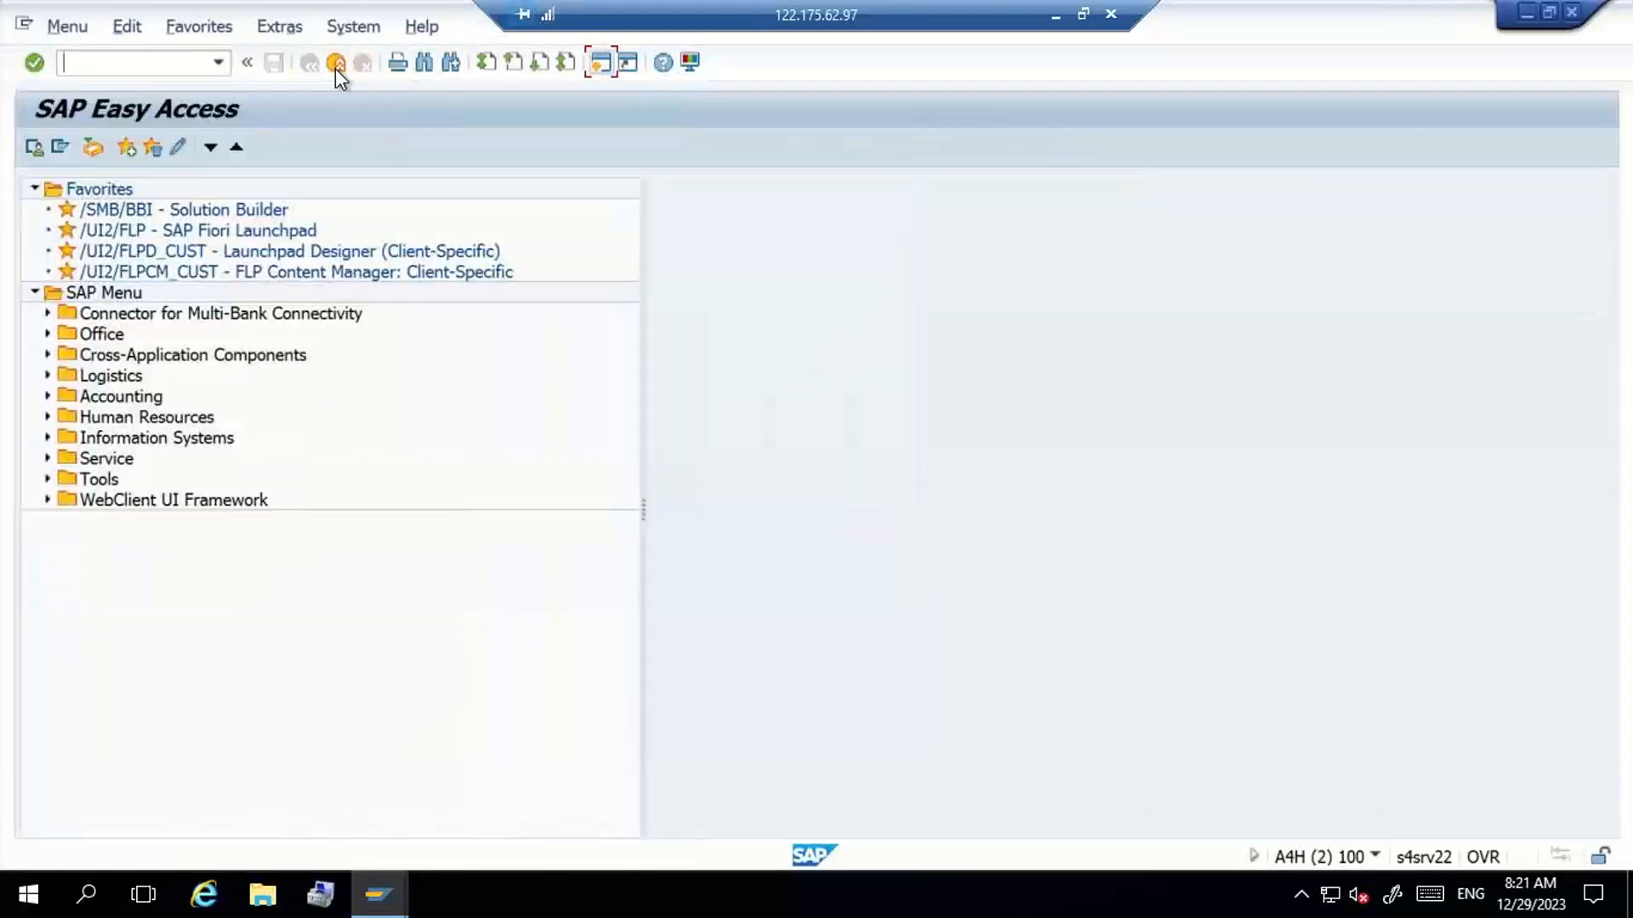
{"action": "left_click", "coordinate": [335, 65]}
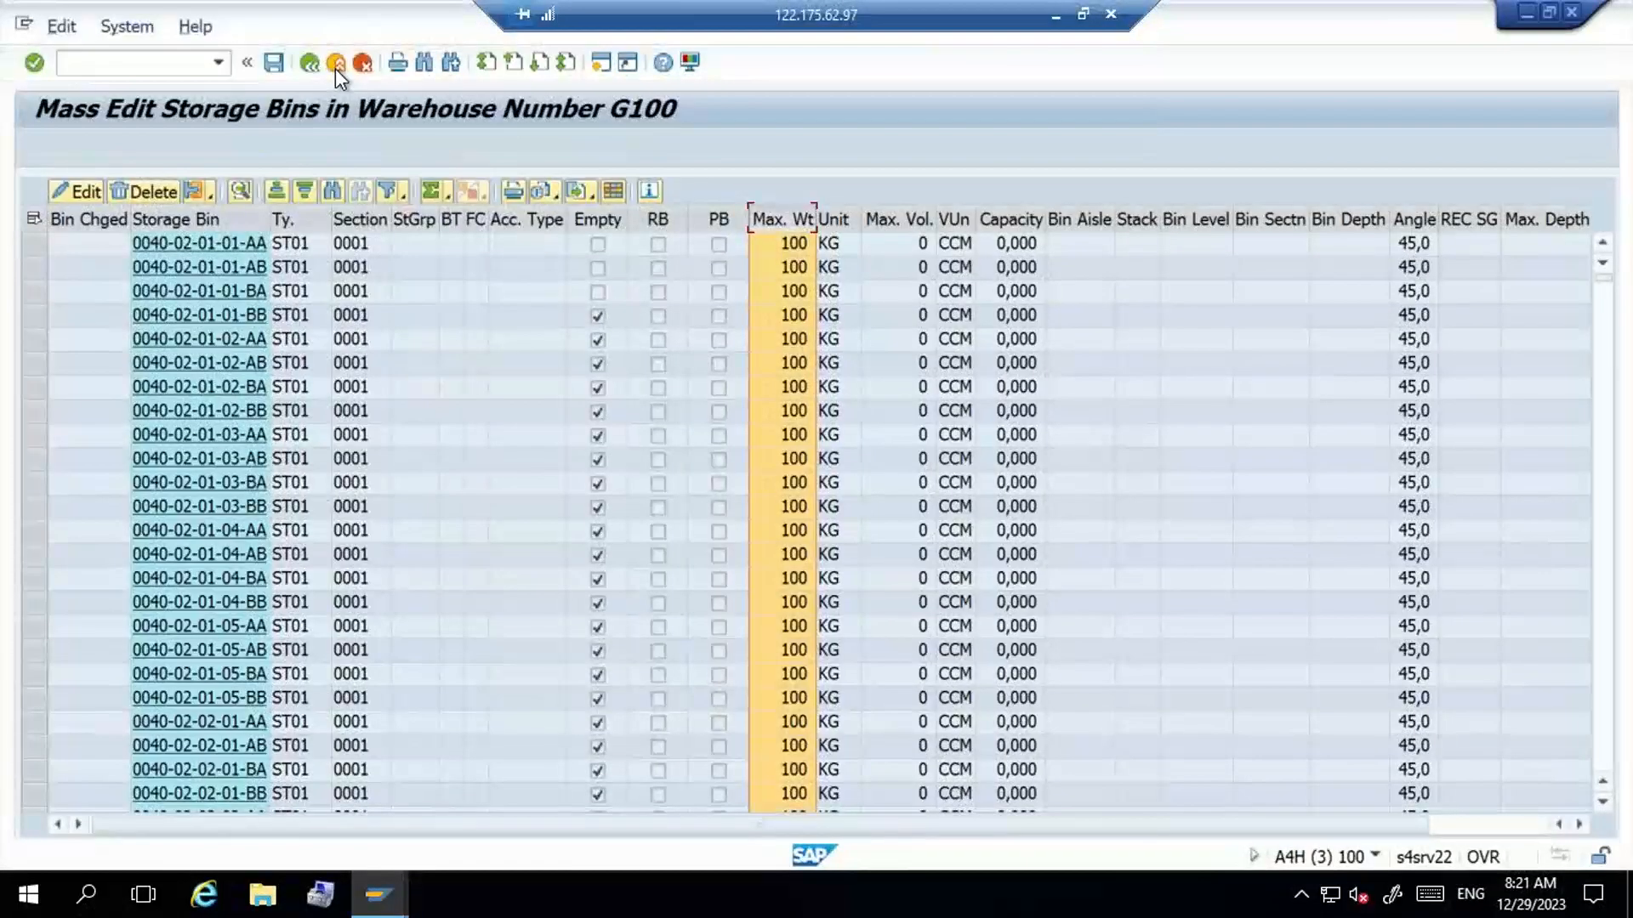
{"action": "left_click", "coordinate": [335, 65]}
{"action": "left_click", "coordinate": [335, 64]}
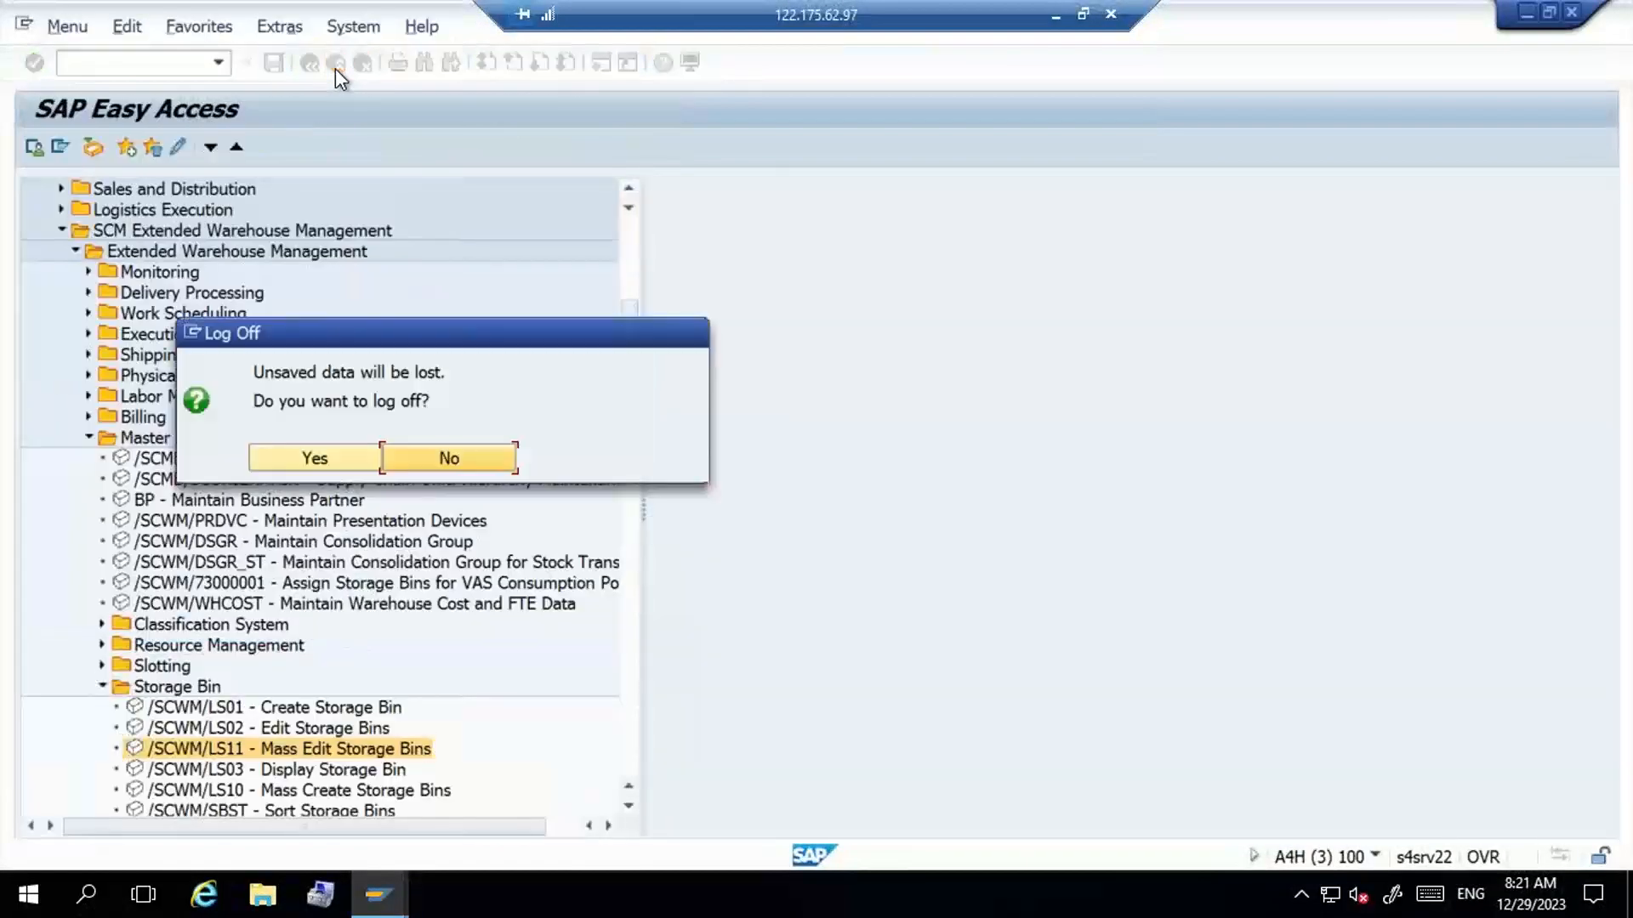
{"action": "left_click", "coordinate": [434, 456]}
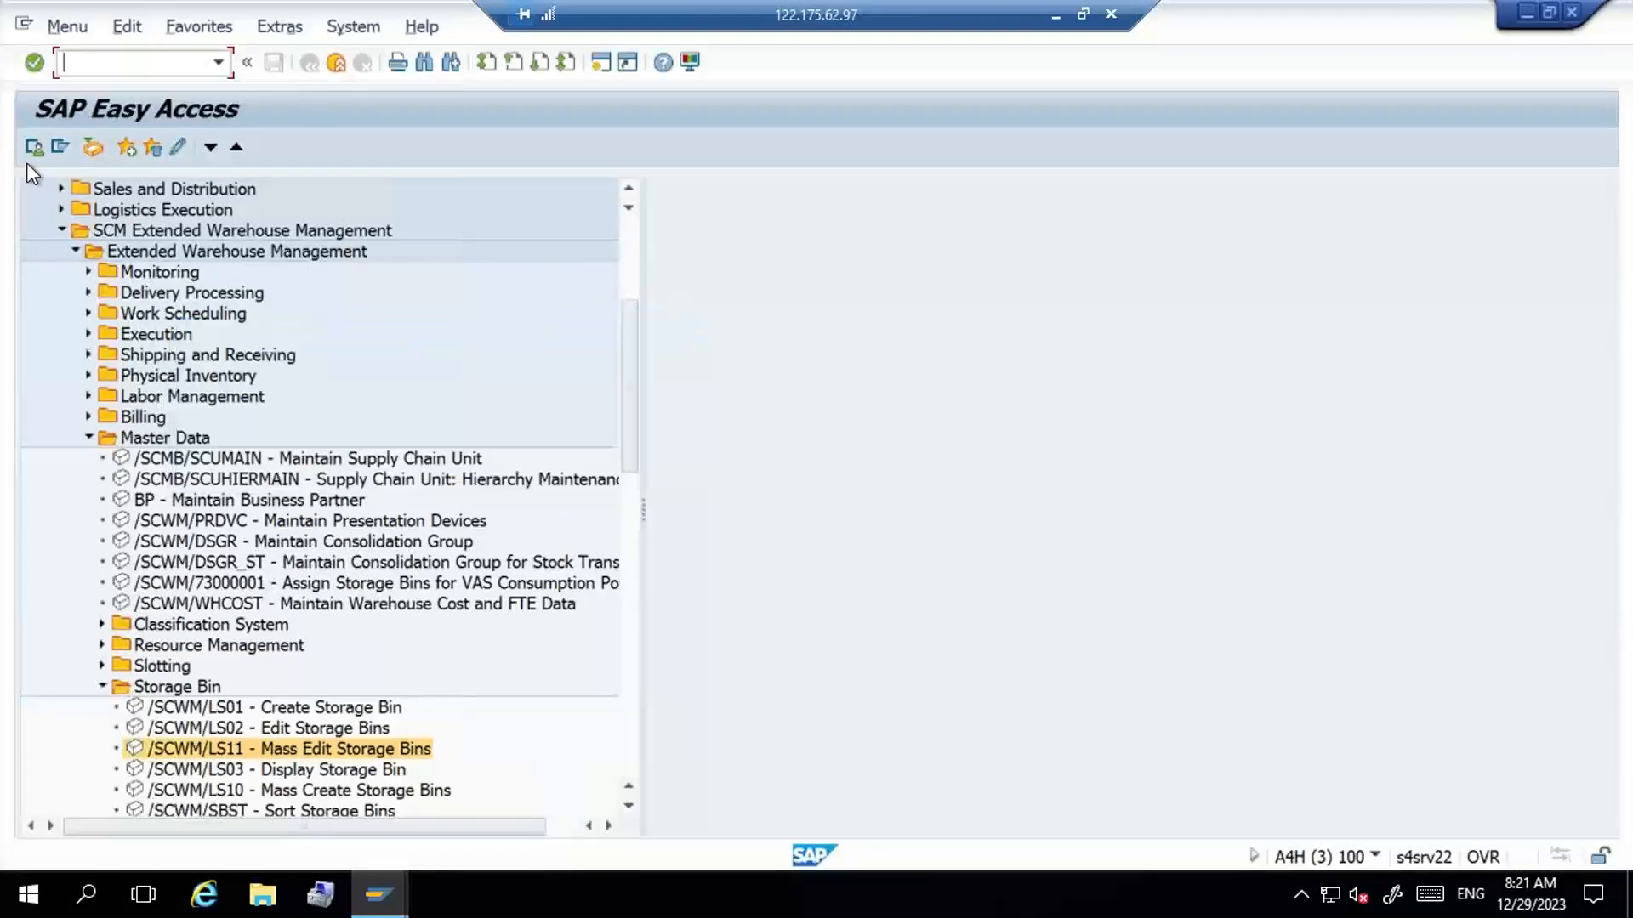
- Go to purchase order creation (ME21N), search suppliers with search term G100 and select RAM INDUSTRIES as supplier
{"action": "type", "text": "me21n"}
{"action": "key", "text": "Return"}
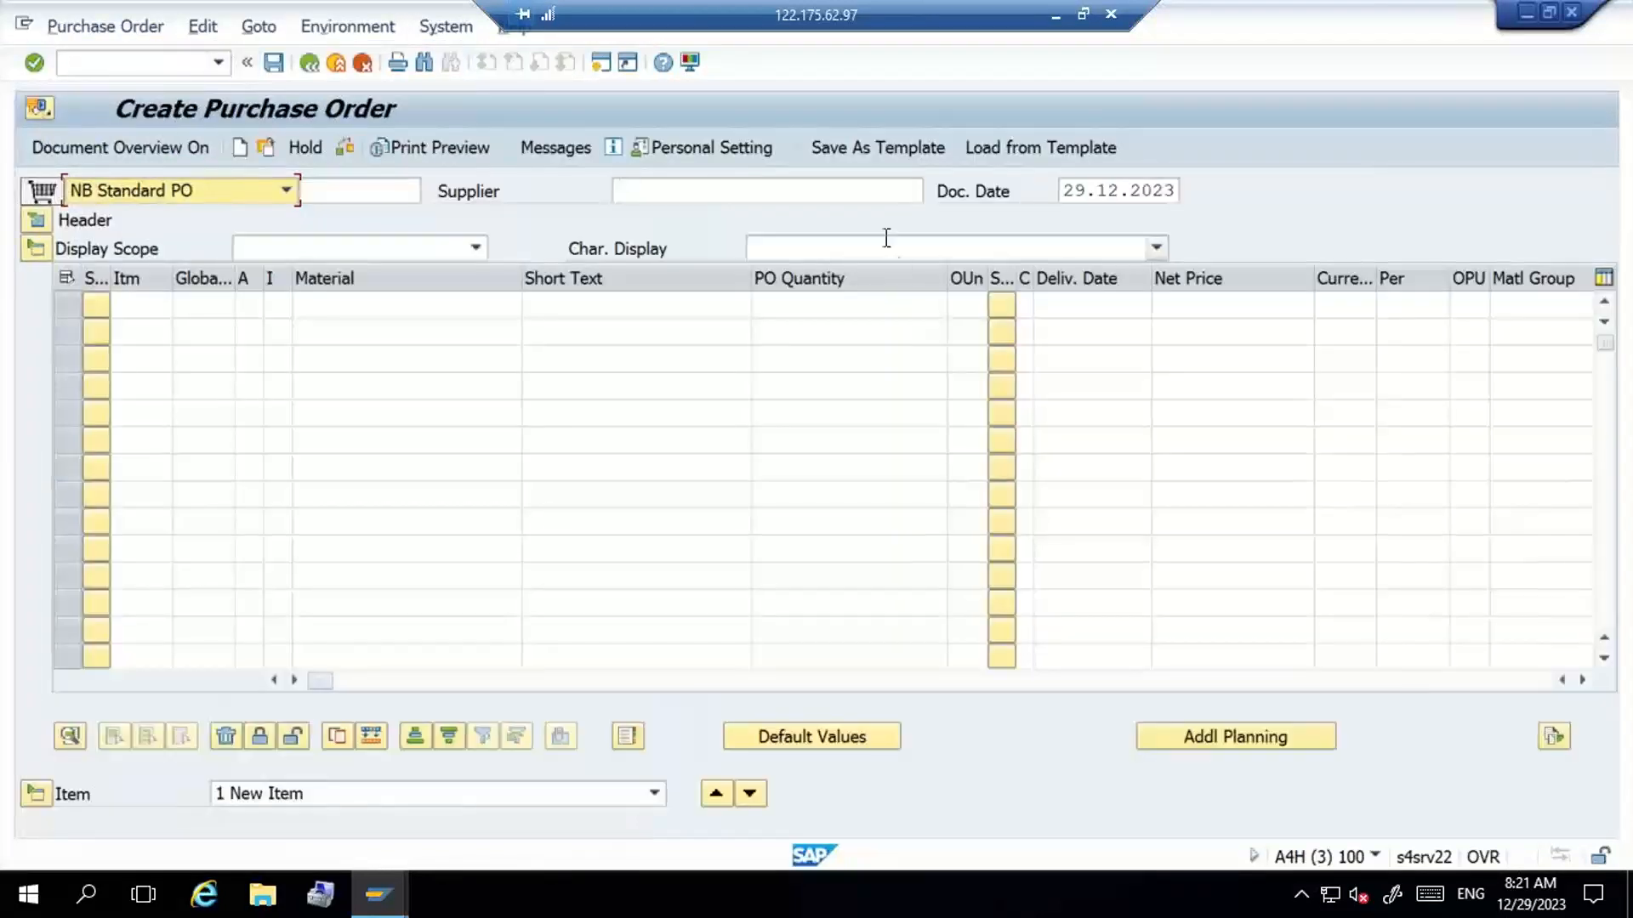
{"action": "left_click", "coordinate": [864, 195]}
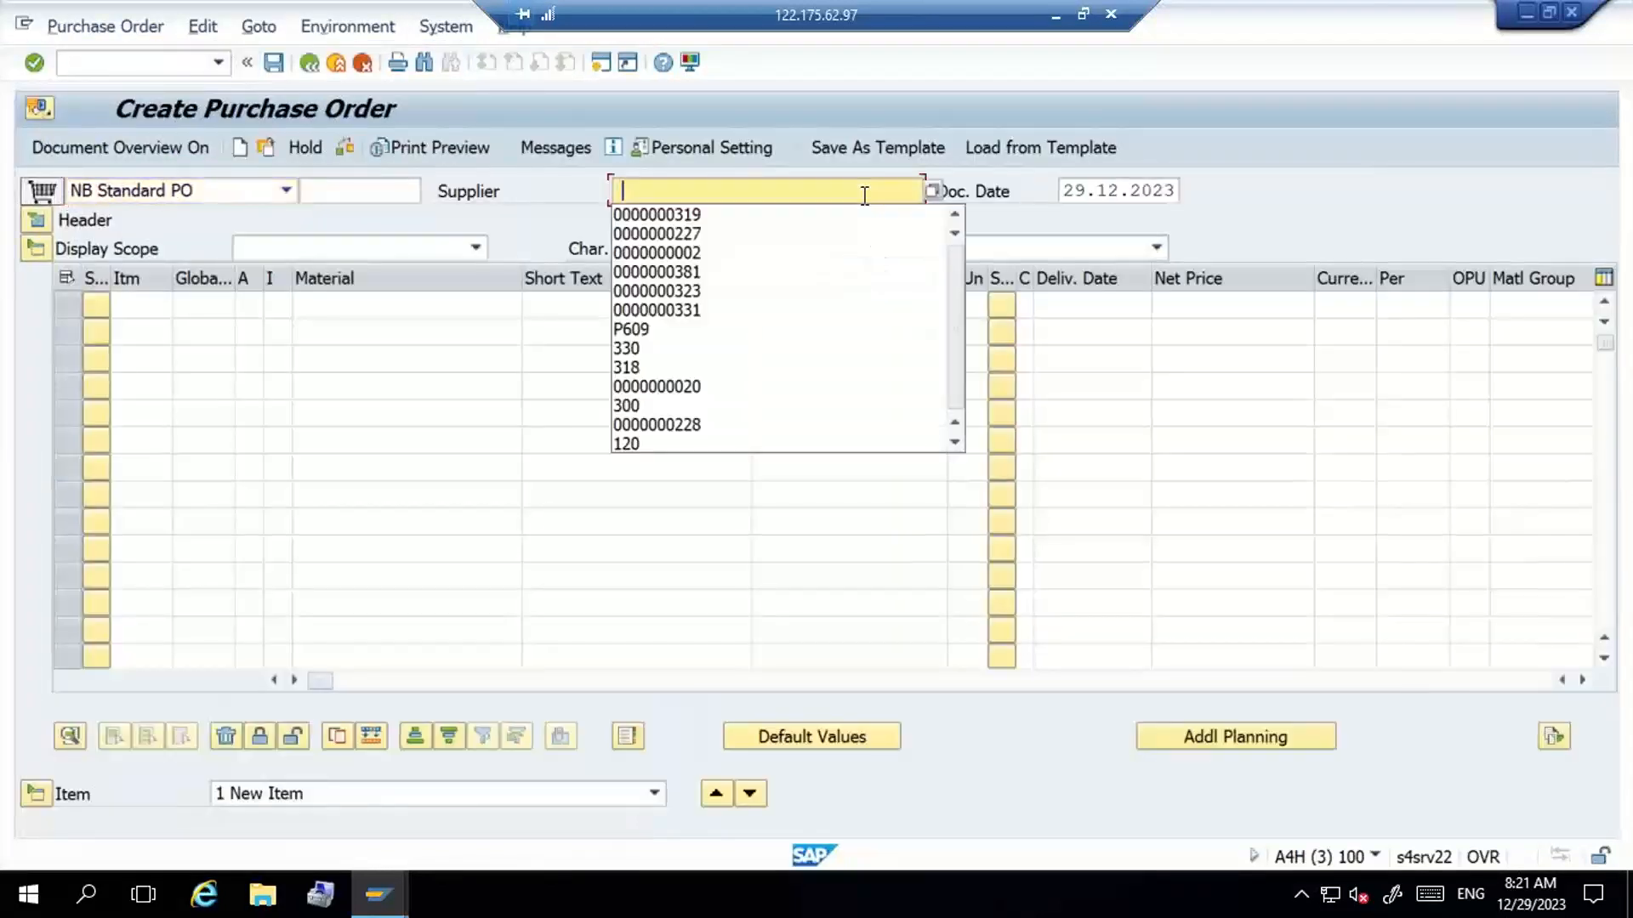
{"action": "left_click", "coordinate": [920, 194]}
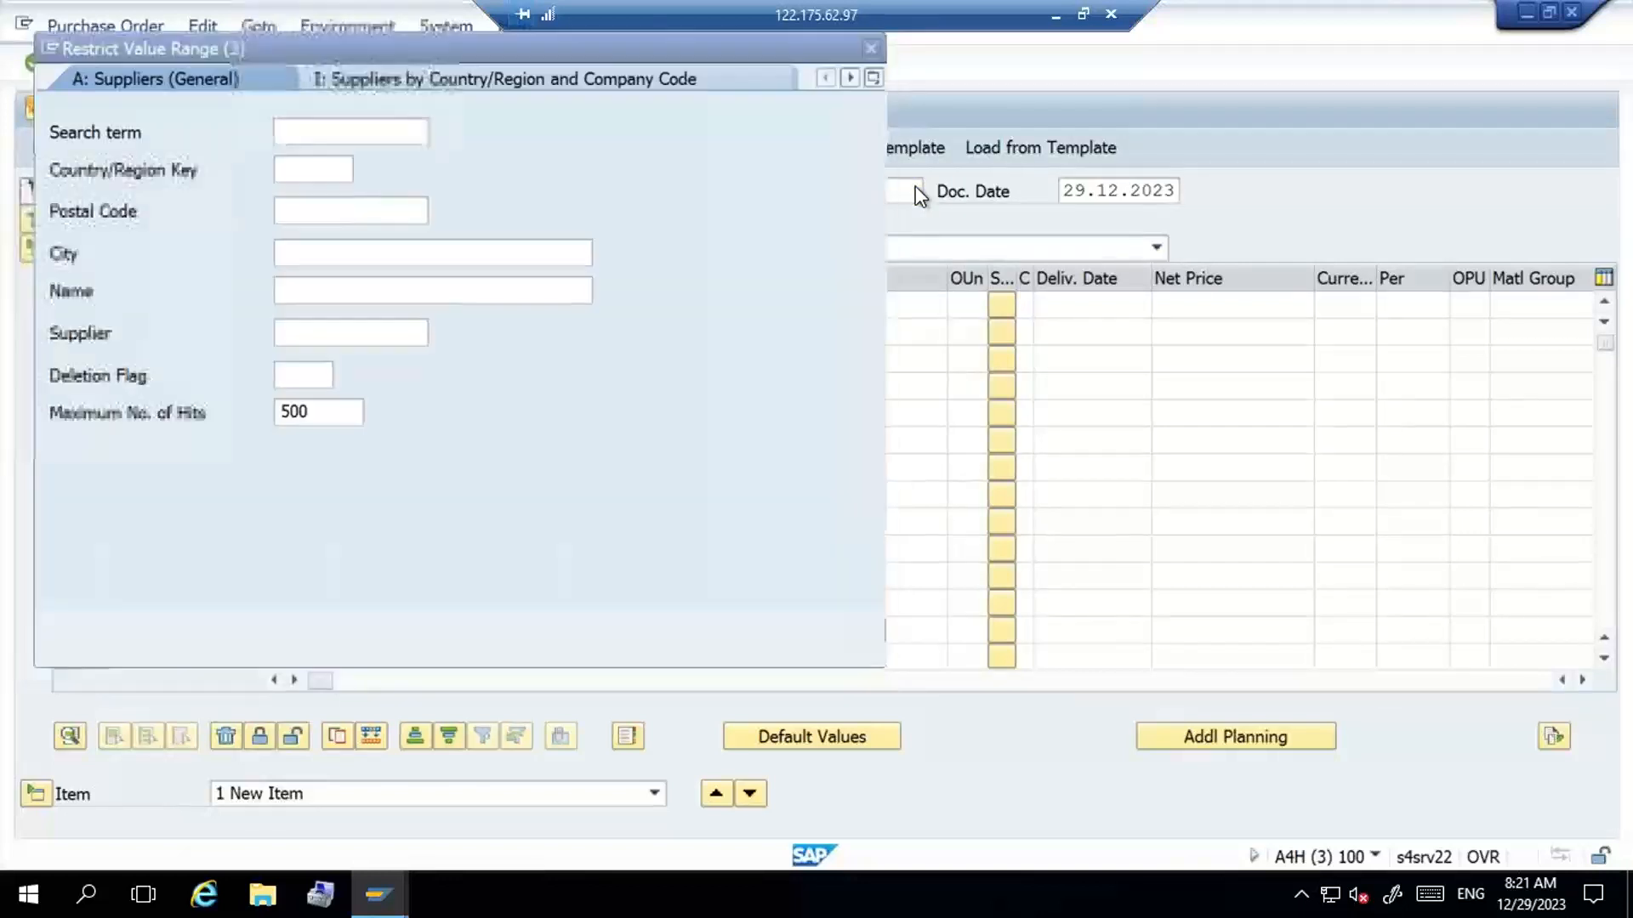
{"action": "type", "text": "g100"}
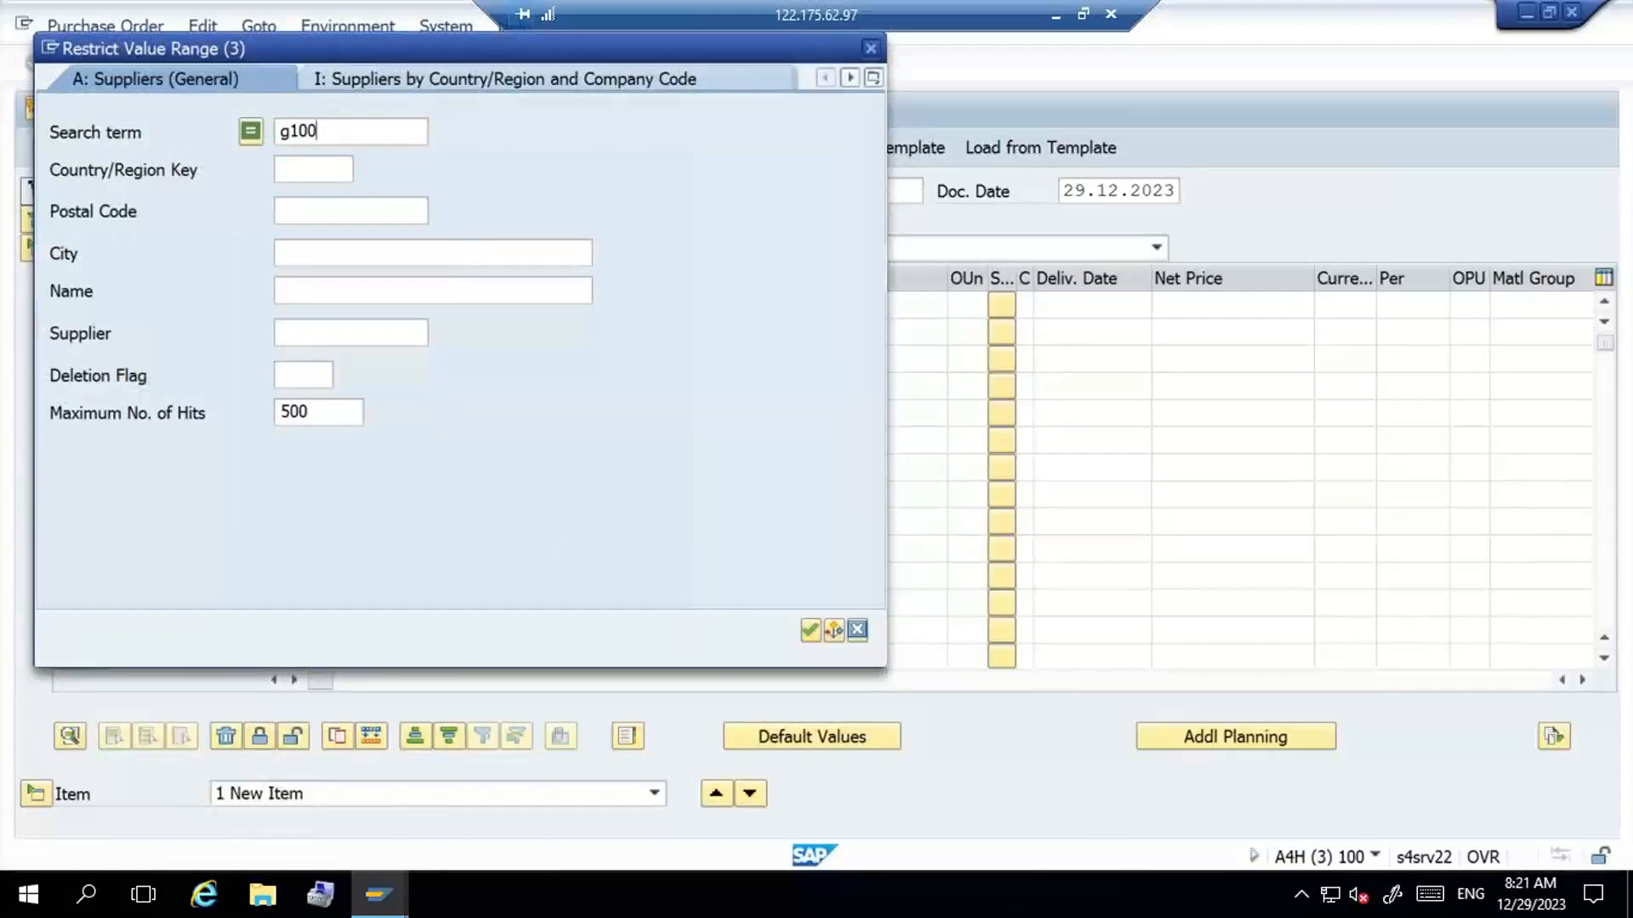
{"action": "key", "text": "Return"}
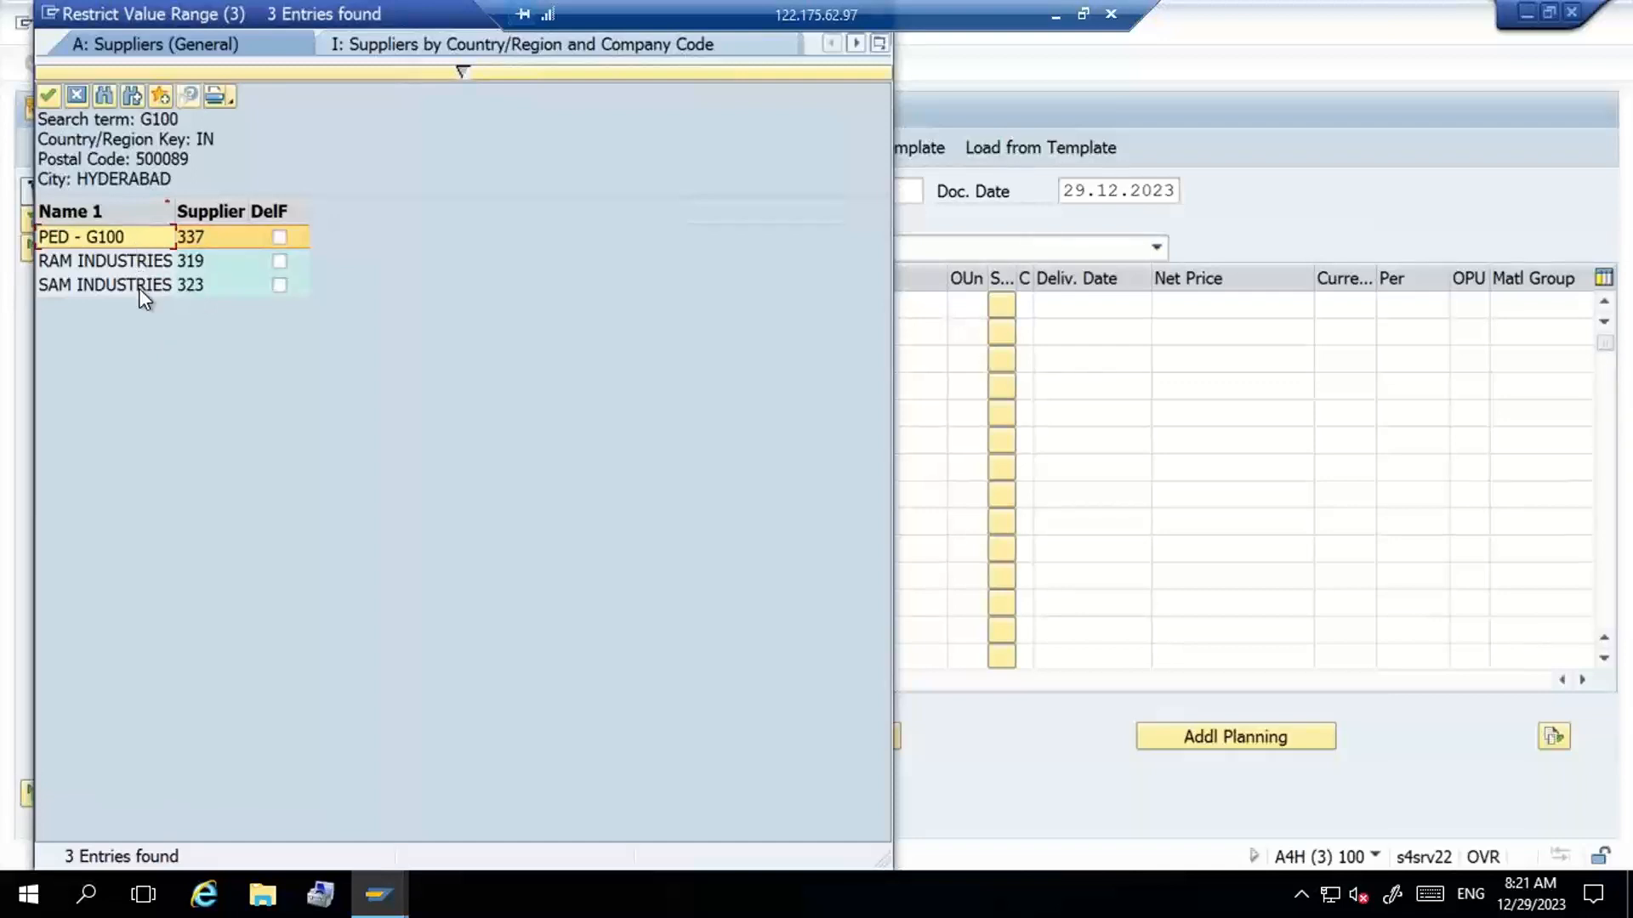
{"action": "double_click", "coordinate": [138, 262]}
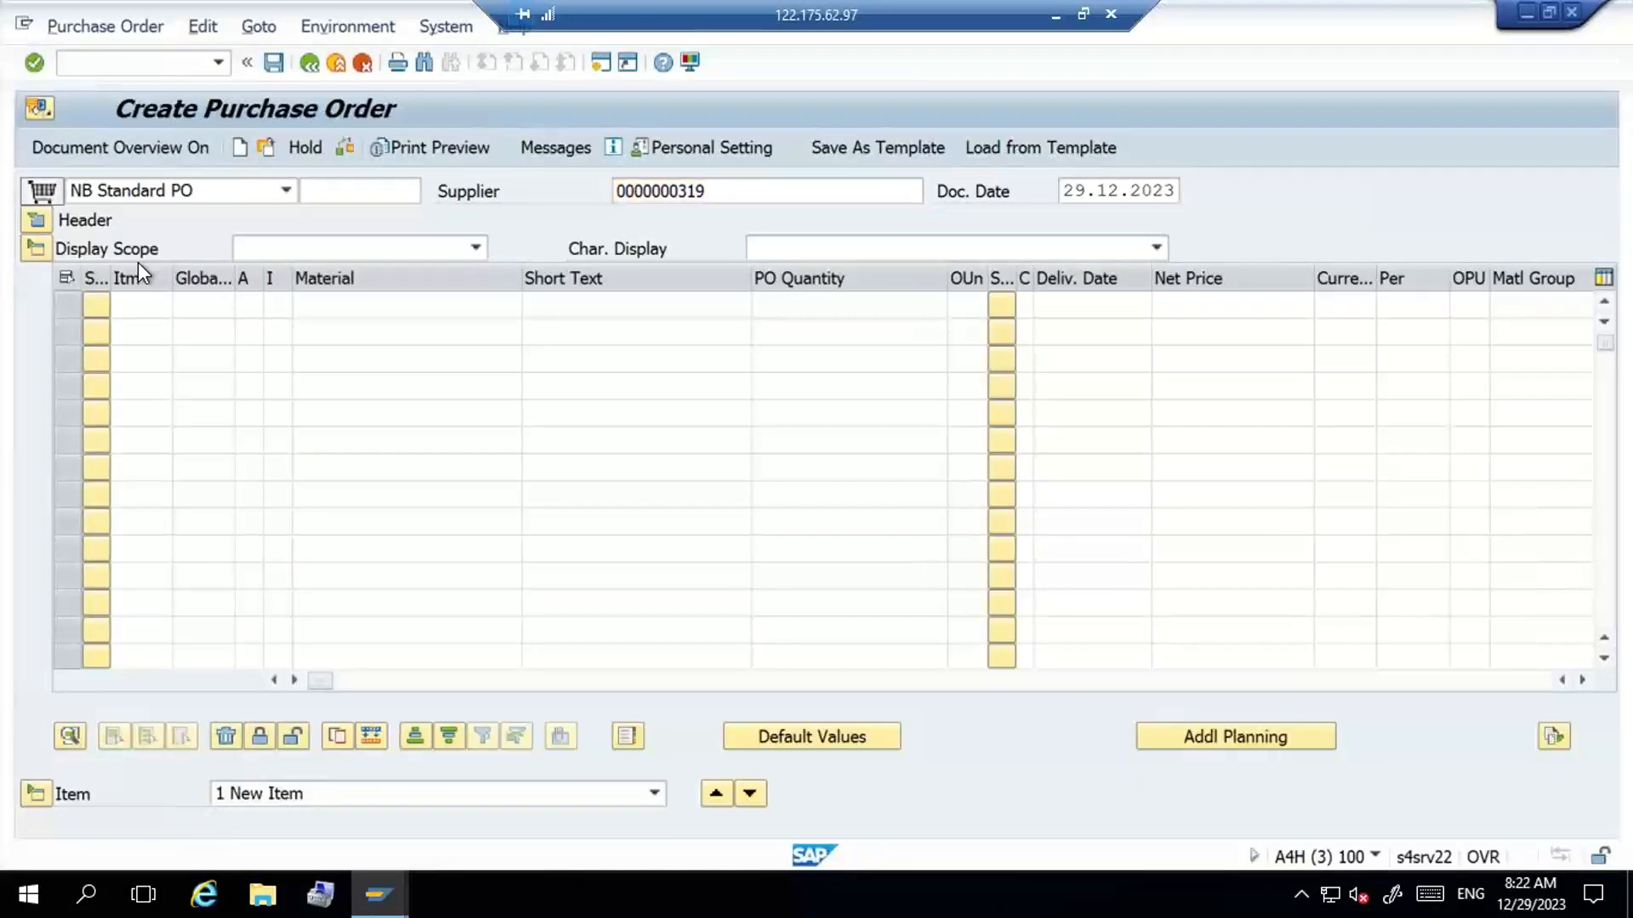
- Set the order's organizational data to purchasing organization G100, purchasing group 001 and company code S205
{"action": "key", "text": "Return"}
{"action": "key", "text": "Down"}
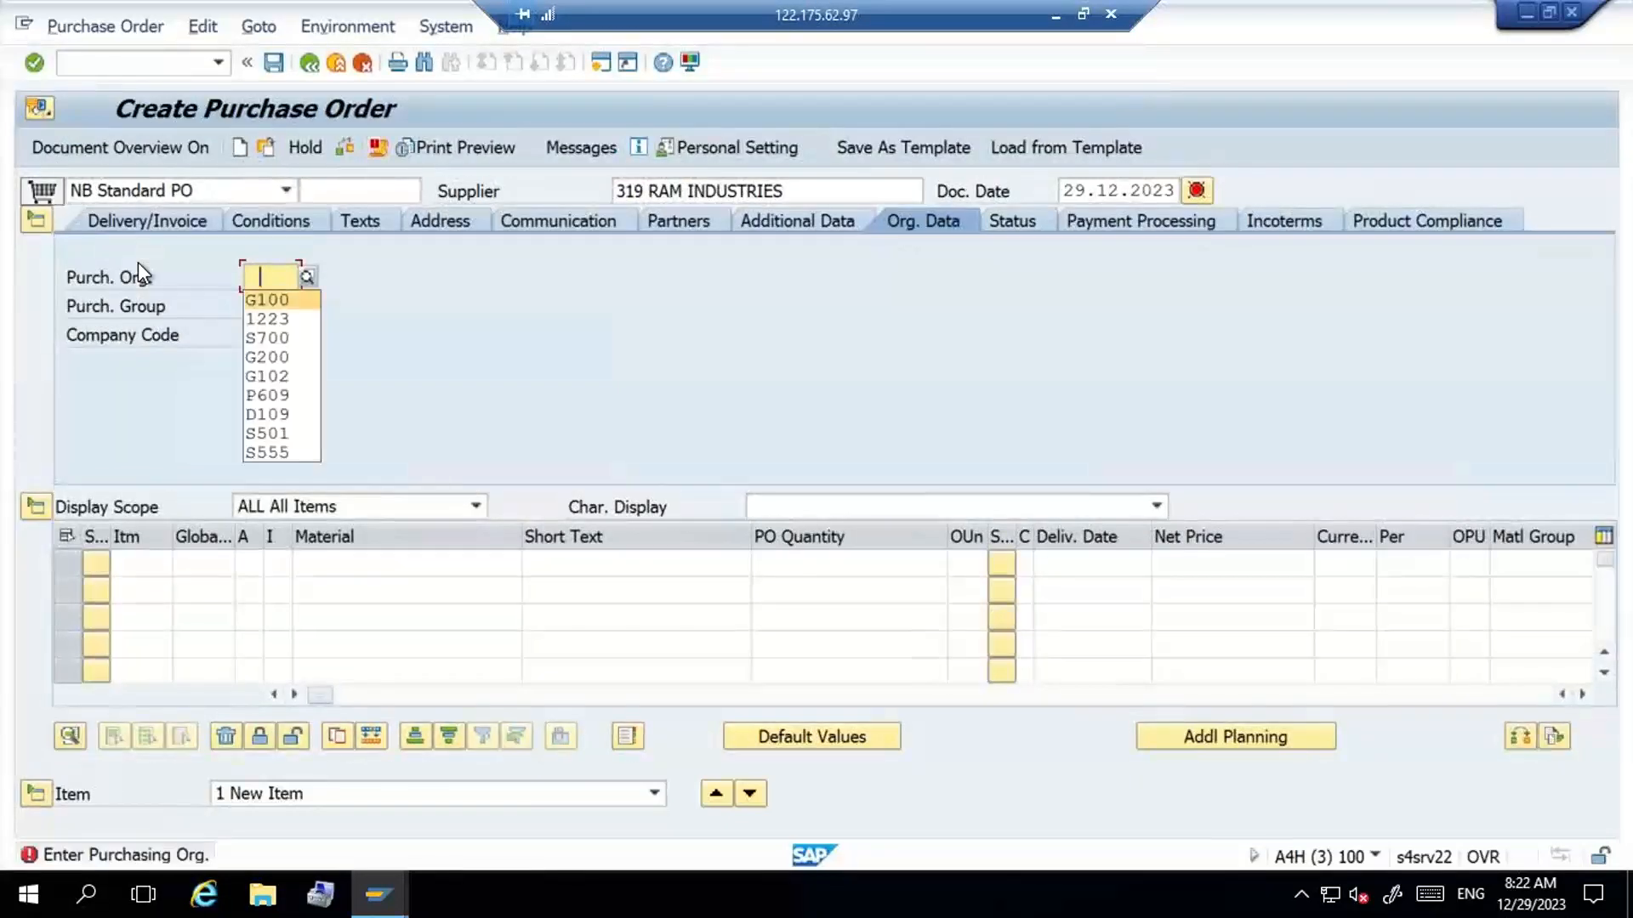
{"action": "key", "text": "Return"}
{"action": "key", "text": "Tab"}
{"action": "key", "text": "Down"}
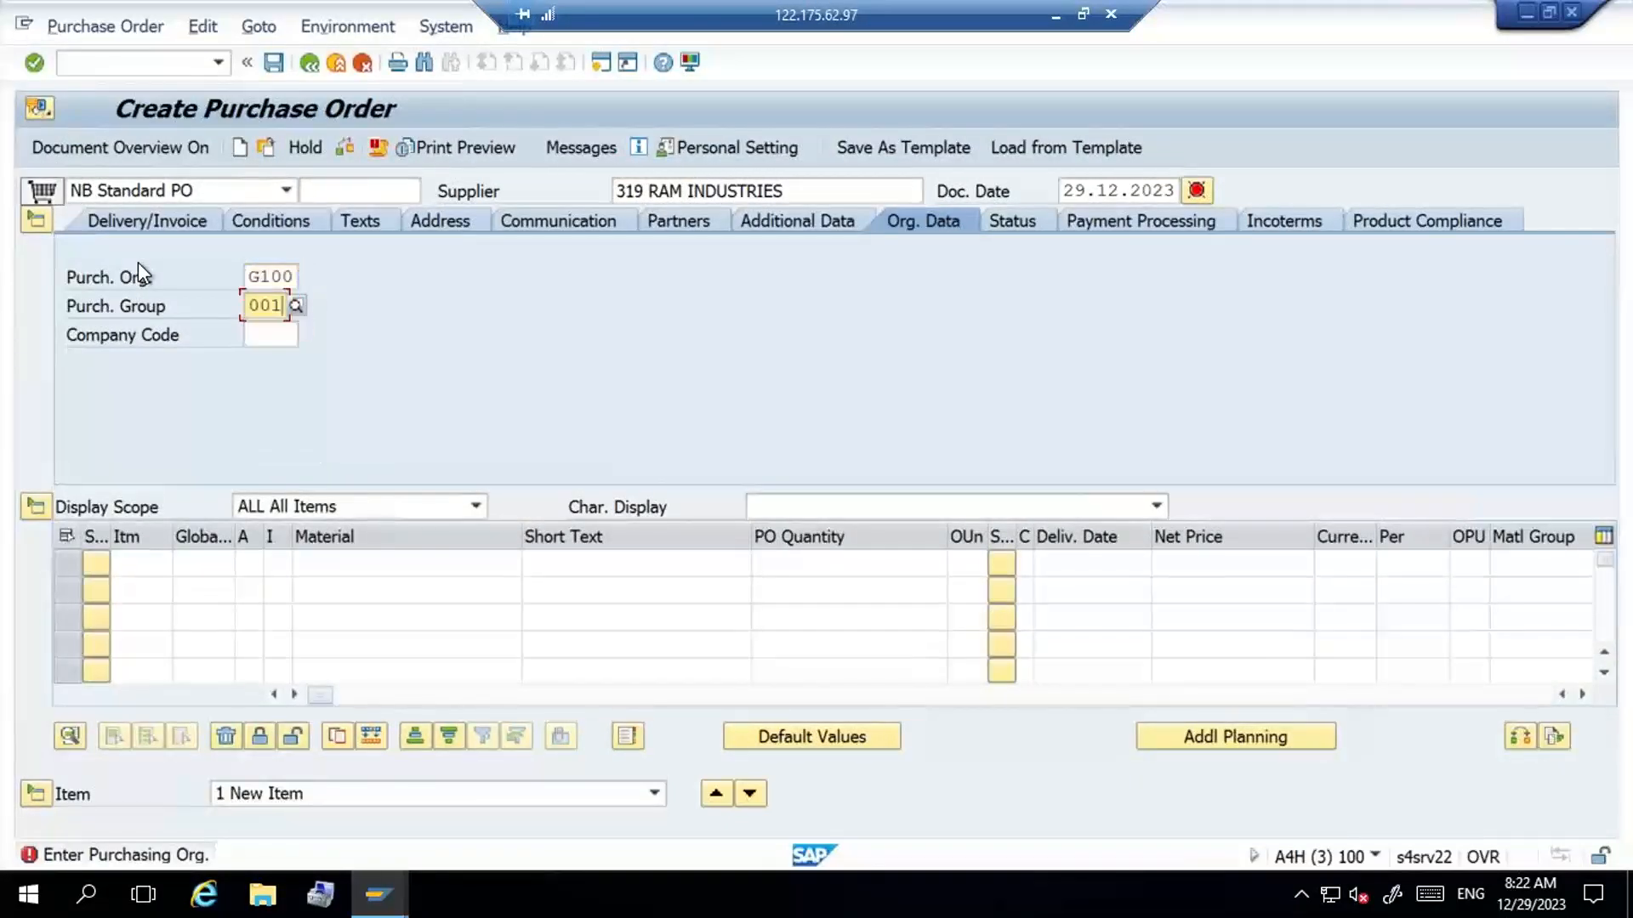
{"action": "key", "text": "Return"}
{"action": "key", "text": "Tab"}
{"action": "key", "text": "Down"}
{"action": "key", "text": "Return"}
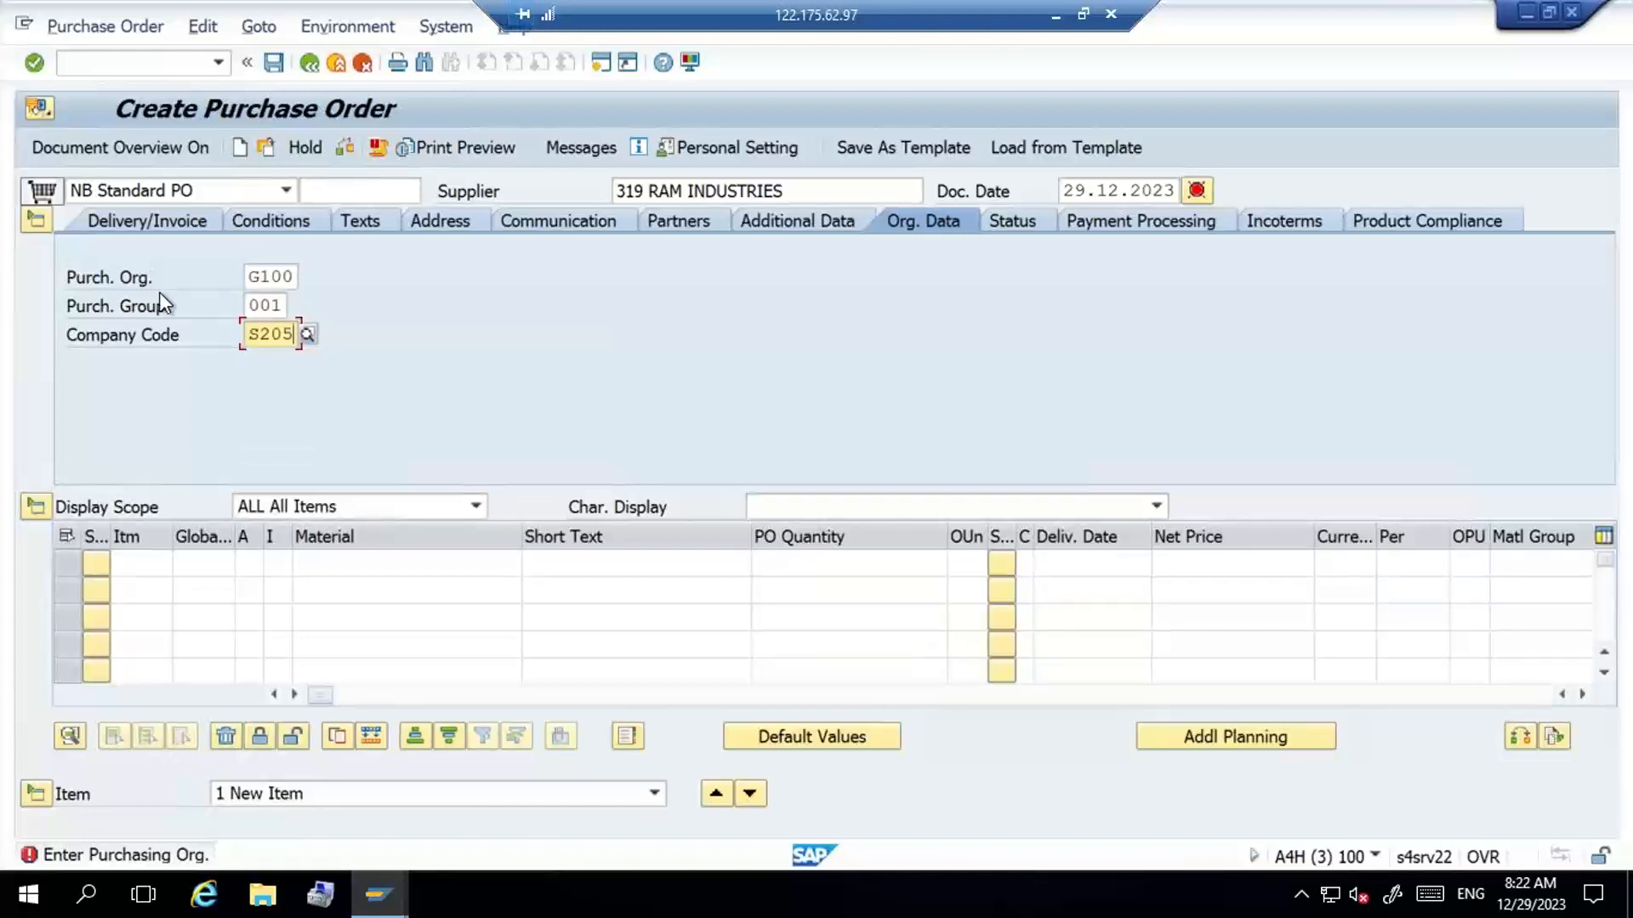
- Enter material G100-MAT2 with a PO quantity of 10 in the first order item
{"action": "left_click", "coordinate": [386, 561]}
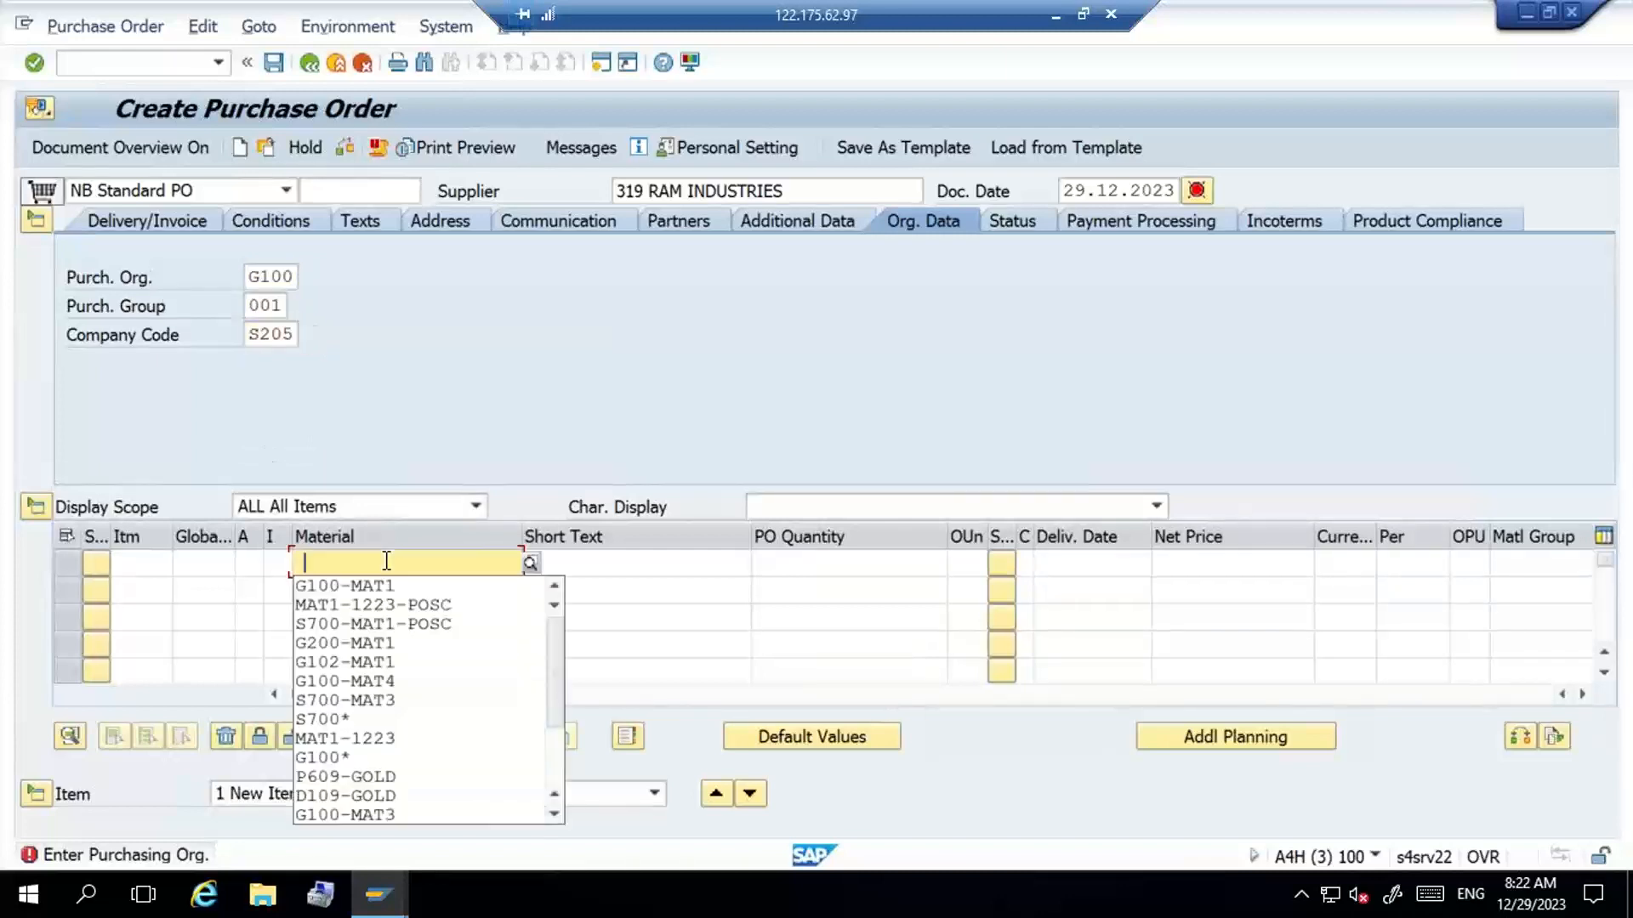
{"action": "key", "text": "Down"}
{"action": "key", "text": "Return"}
{"action": "key", "text": "BackSpace"}
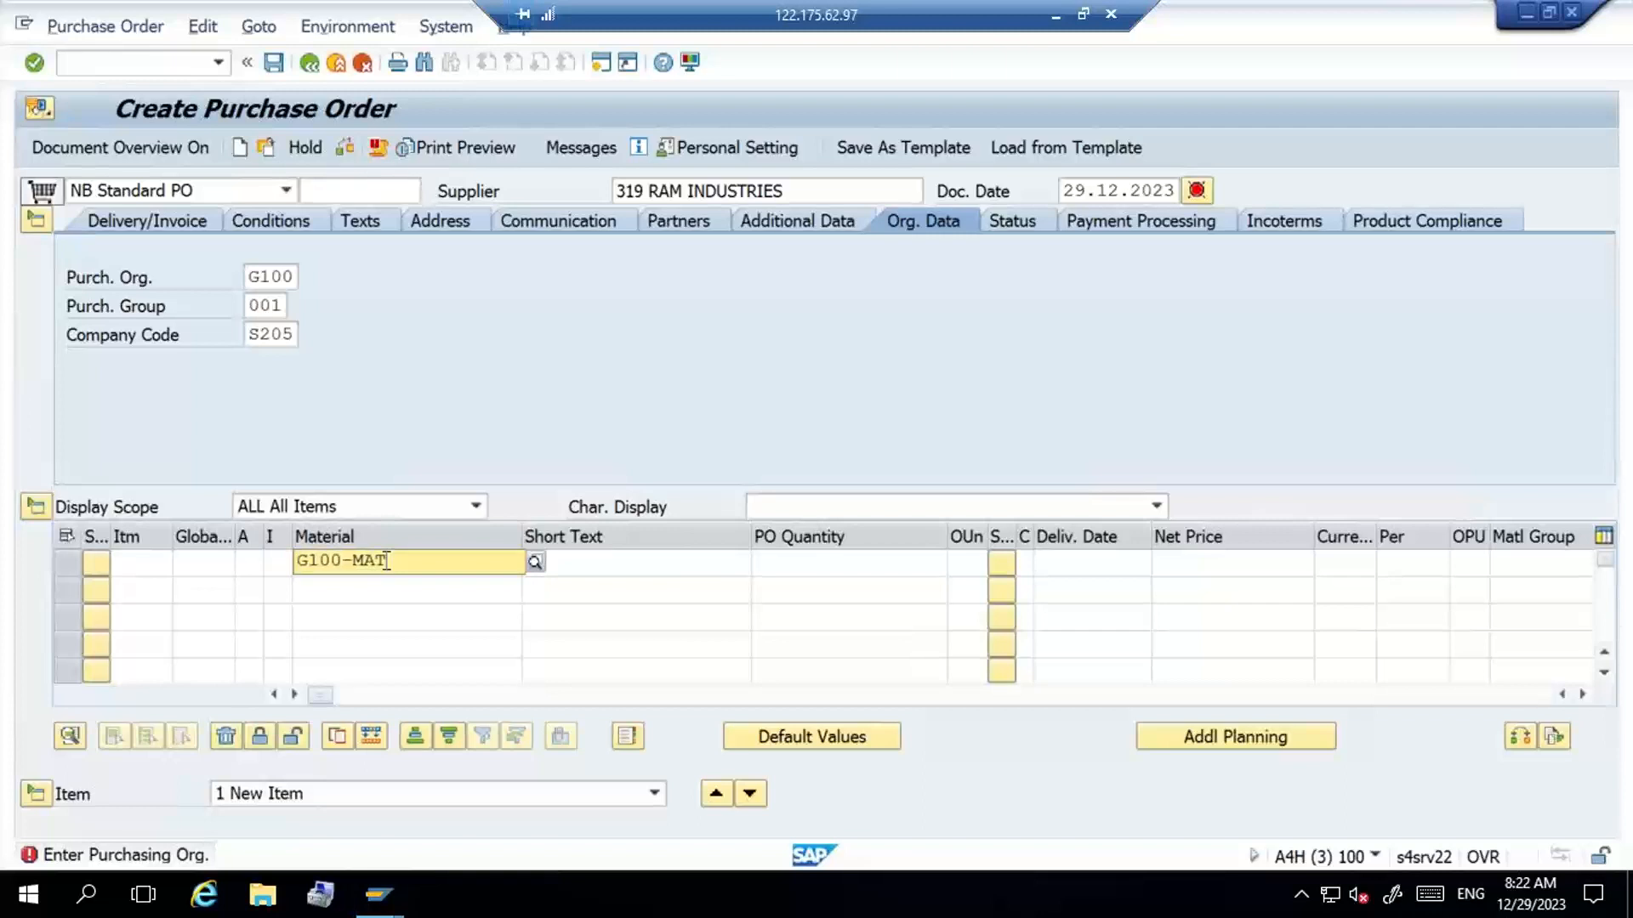
{"action": "type", "text": "2"}
{"action": "key", "text": "Tab"}
{"action": "key", "text": "Tab"}
{"action": "key", "text": "Tab"}
{"action": "key", "text": "Tab"}
{"action": "key", "text": "Tab"}
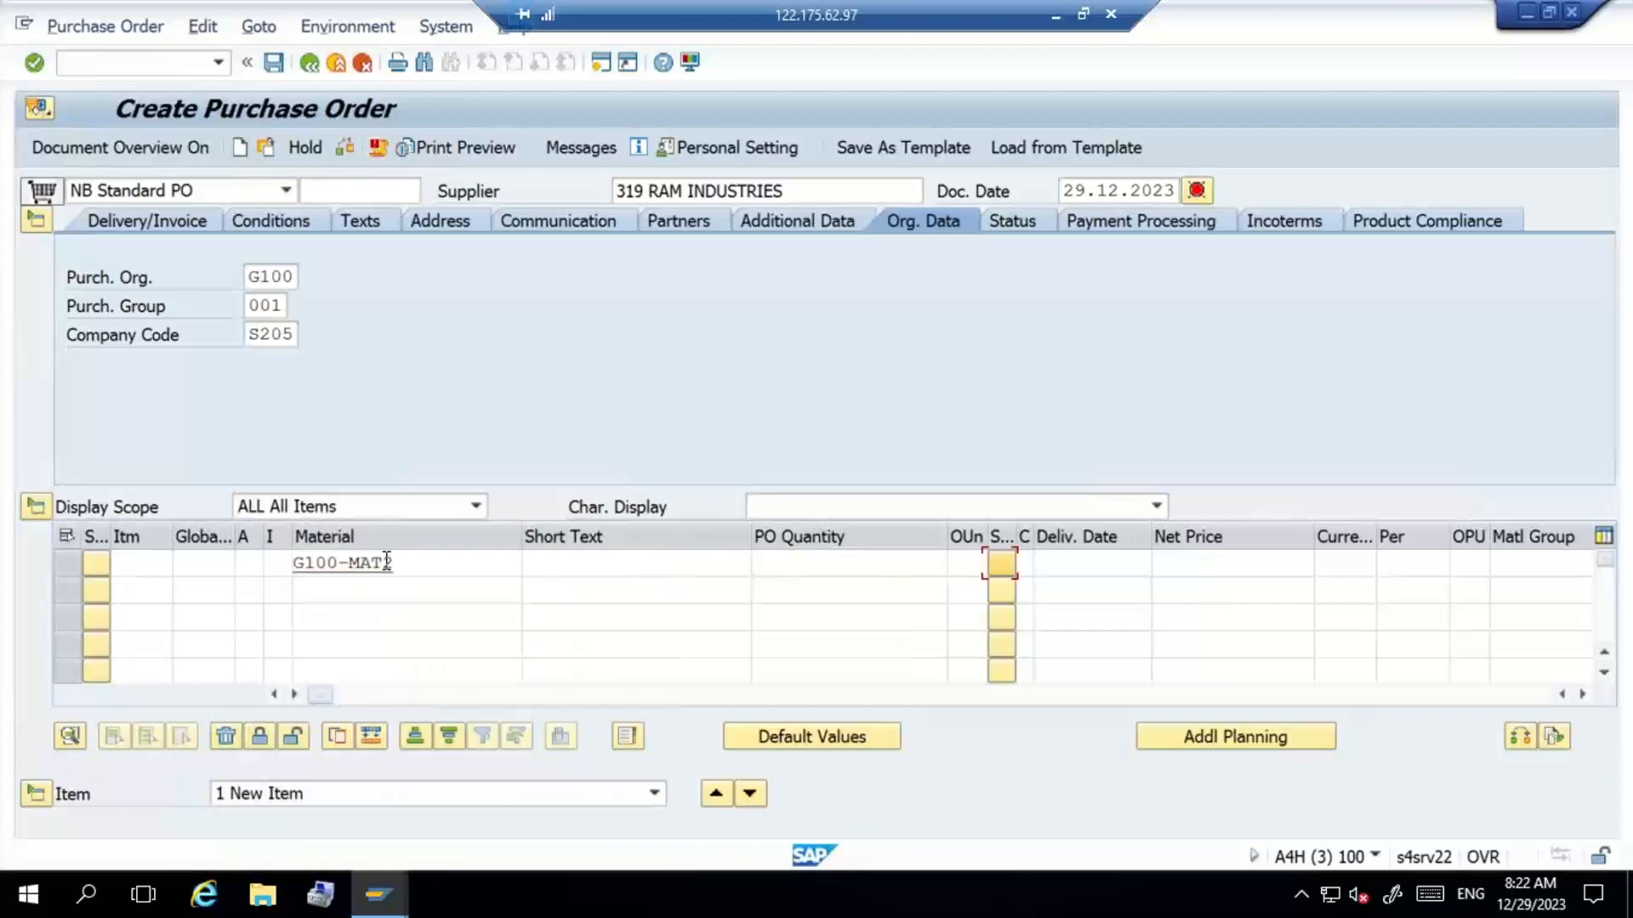
{"action": "left_click", "coordinate": [900, 563]}
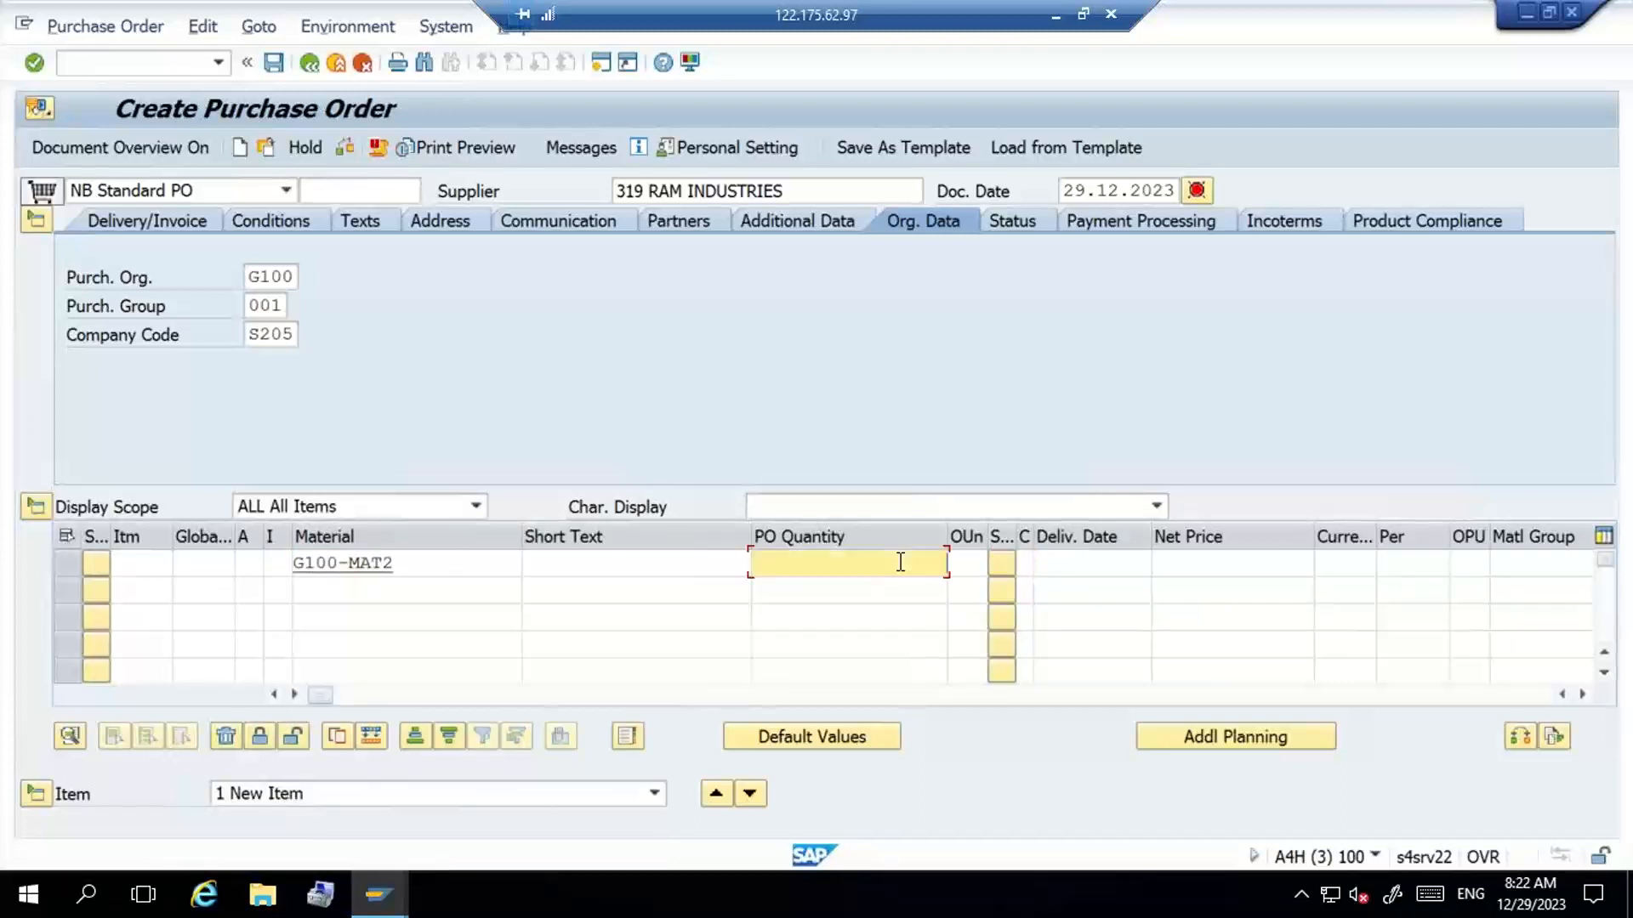
{"action": "type", "text": "10"}
- Assign plant G100 and storage location ROD1 to the order item and validate the entry
{"action": "key", "text": "Tab"}
{"action": "key", "text": "Tab"}
{"action": "key", "text": "Tab"}
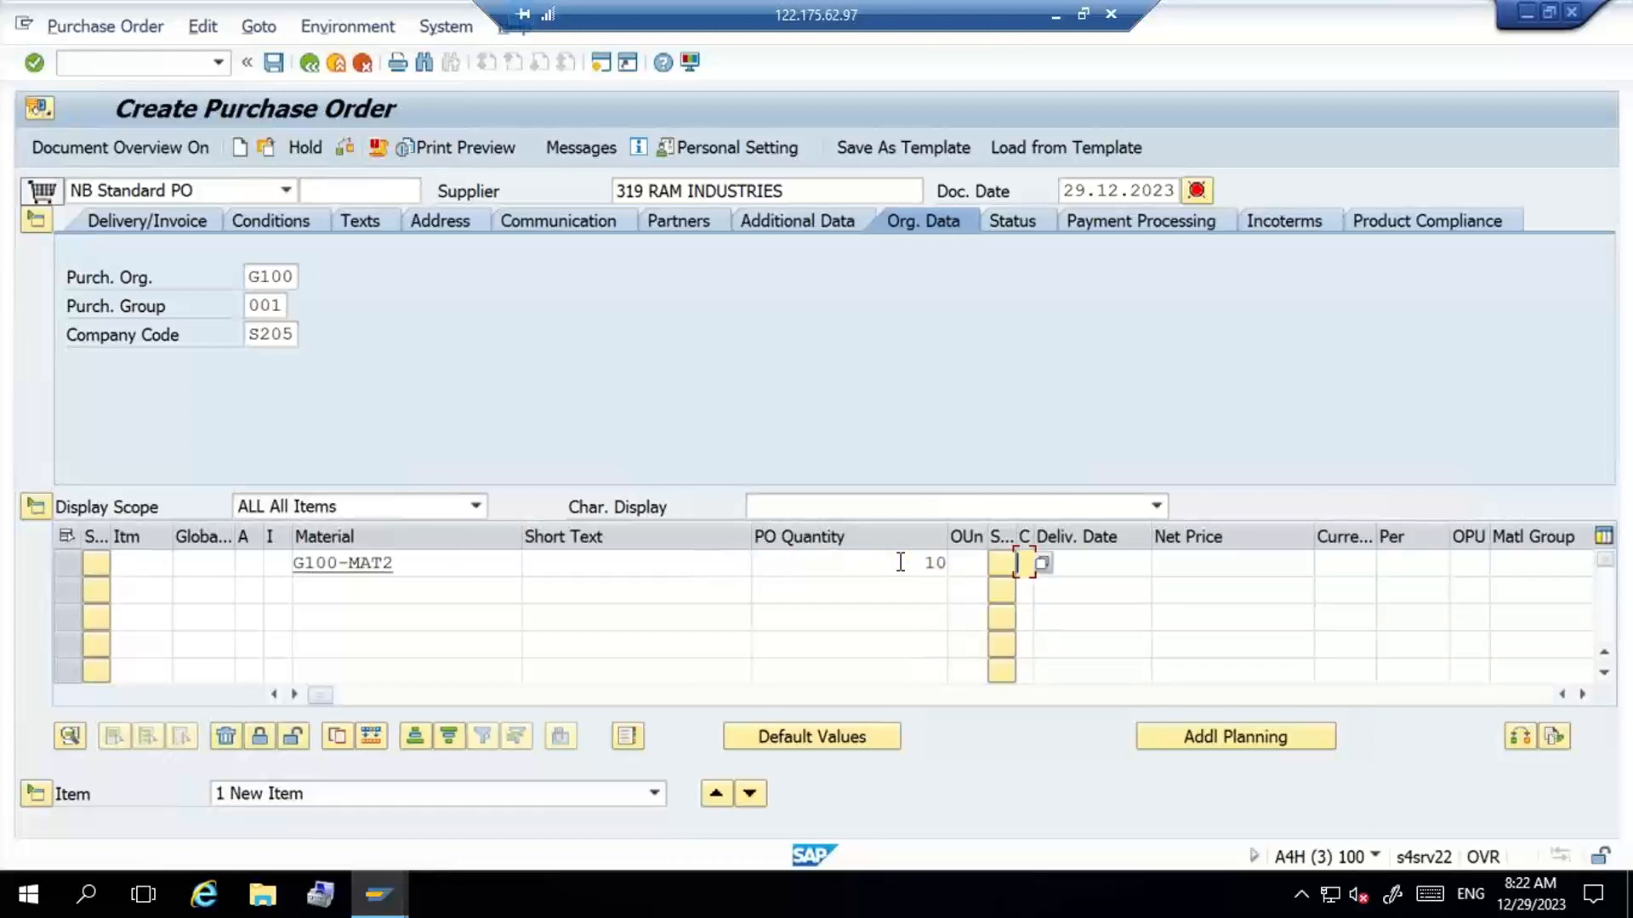
{"action": "key", "text": "Tab"}
{"action": "key", "text": "Tab"}
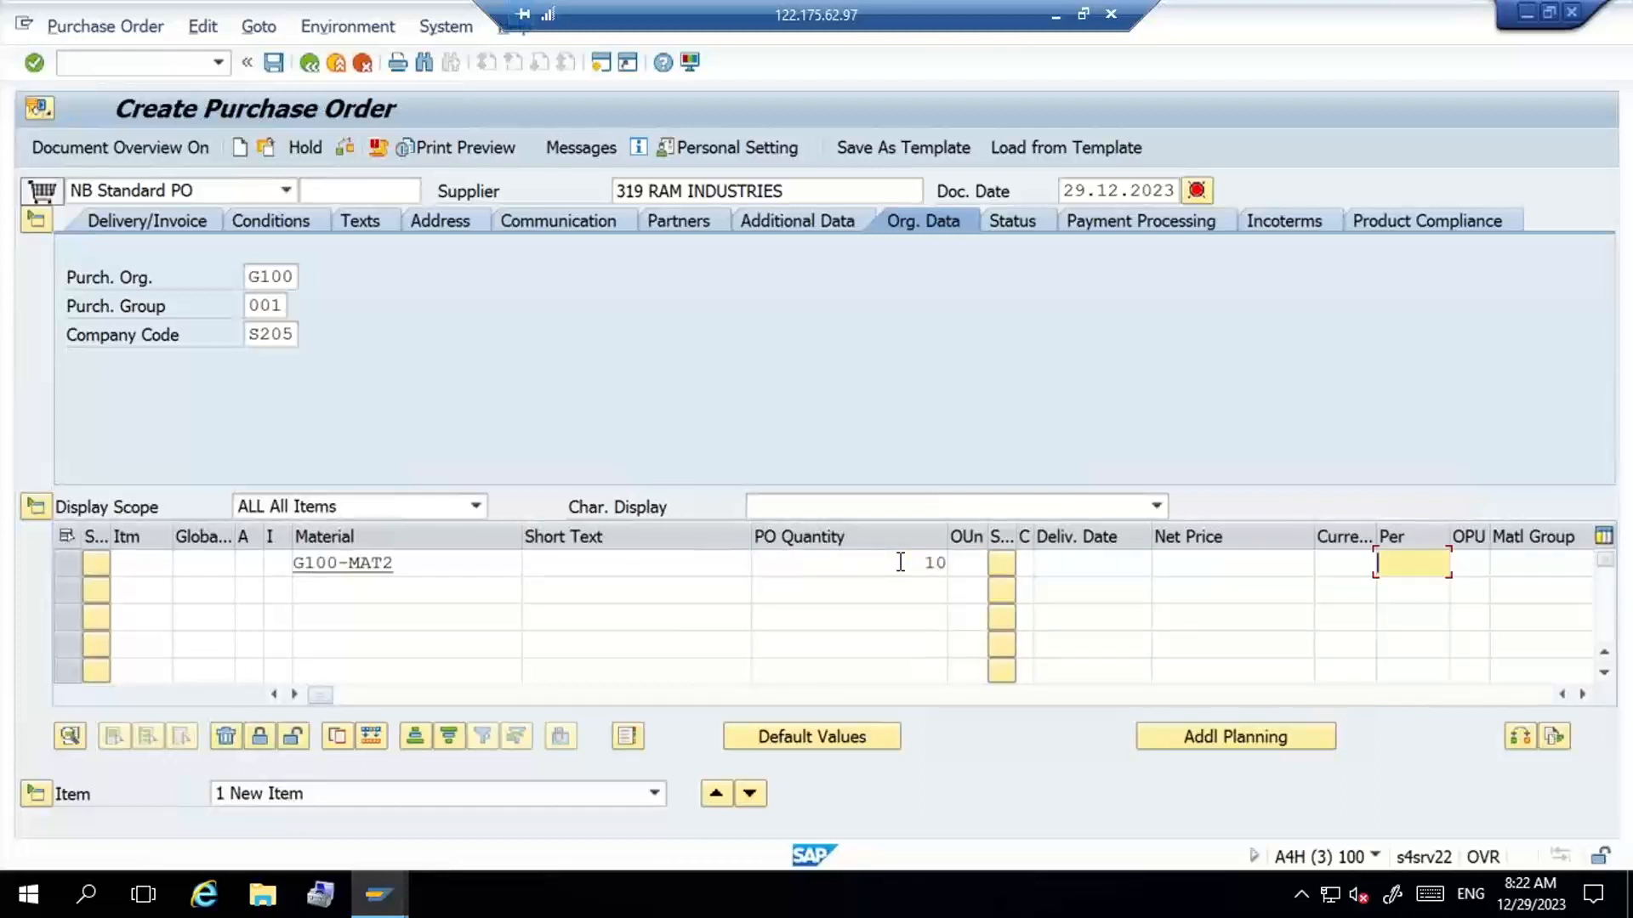
{"action": "key", "text": "Tab"}
{"action": "key", "text": "Tab"}
{"action": "key", "text": "Tab"}
{"action": "key", "text": "Tab"}
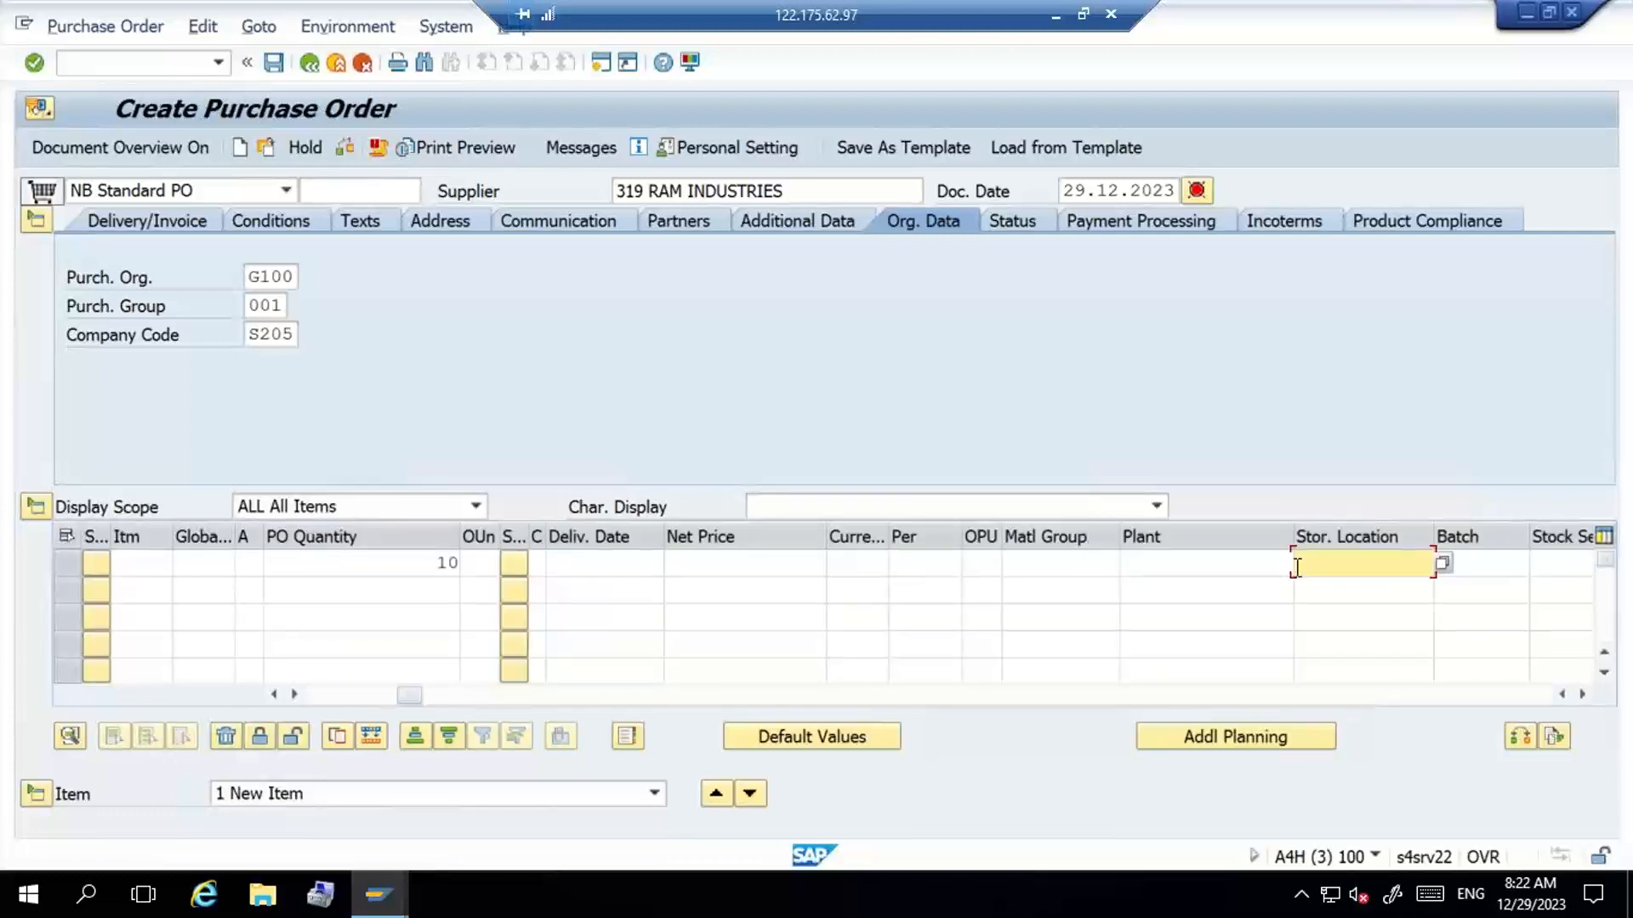
{"action": "left_click", "coordinate": [1260, 571]}
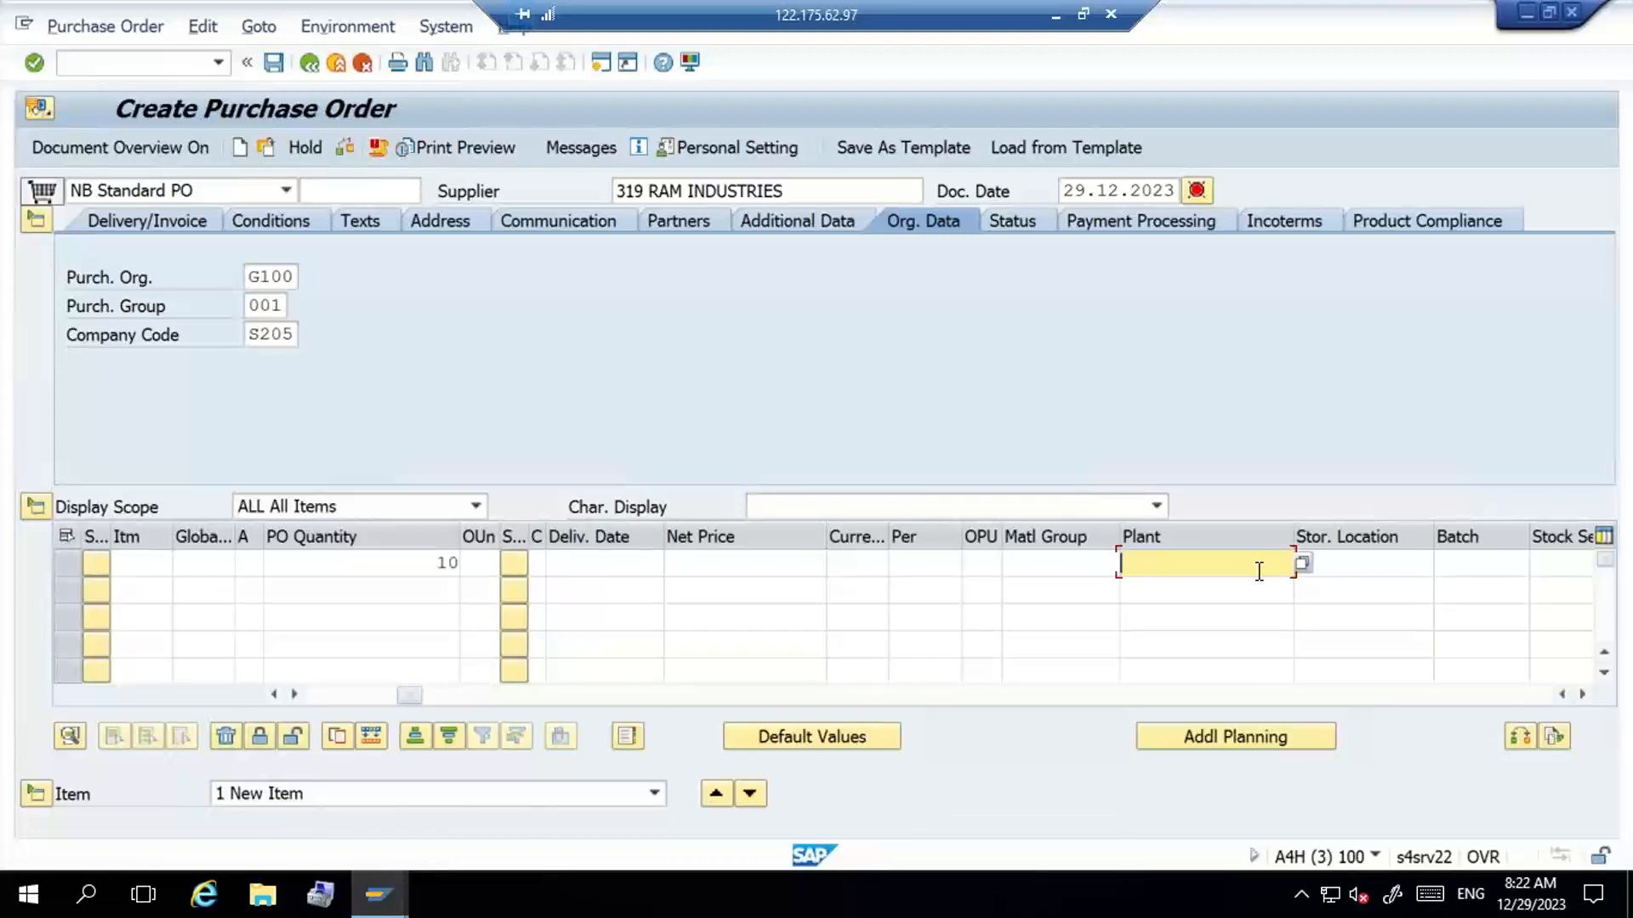
{"action": "type", "text": "g"}
{"action": "key", "text": "Down"}
{"action": "key", "text": "Return"}
{"action": "key", "text": "Tab"}
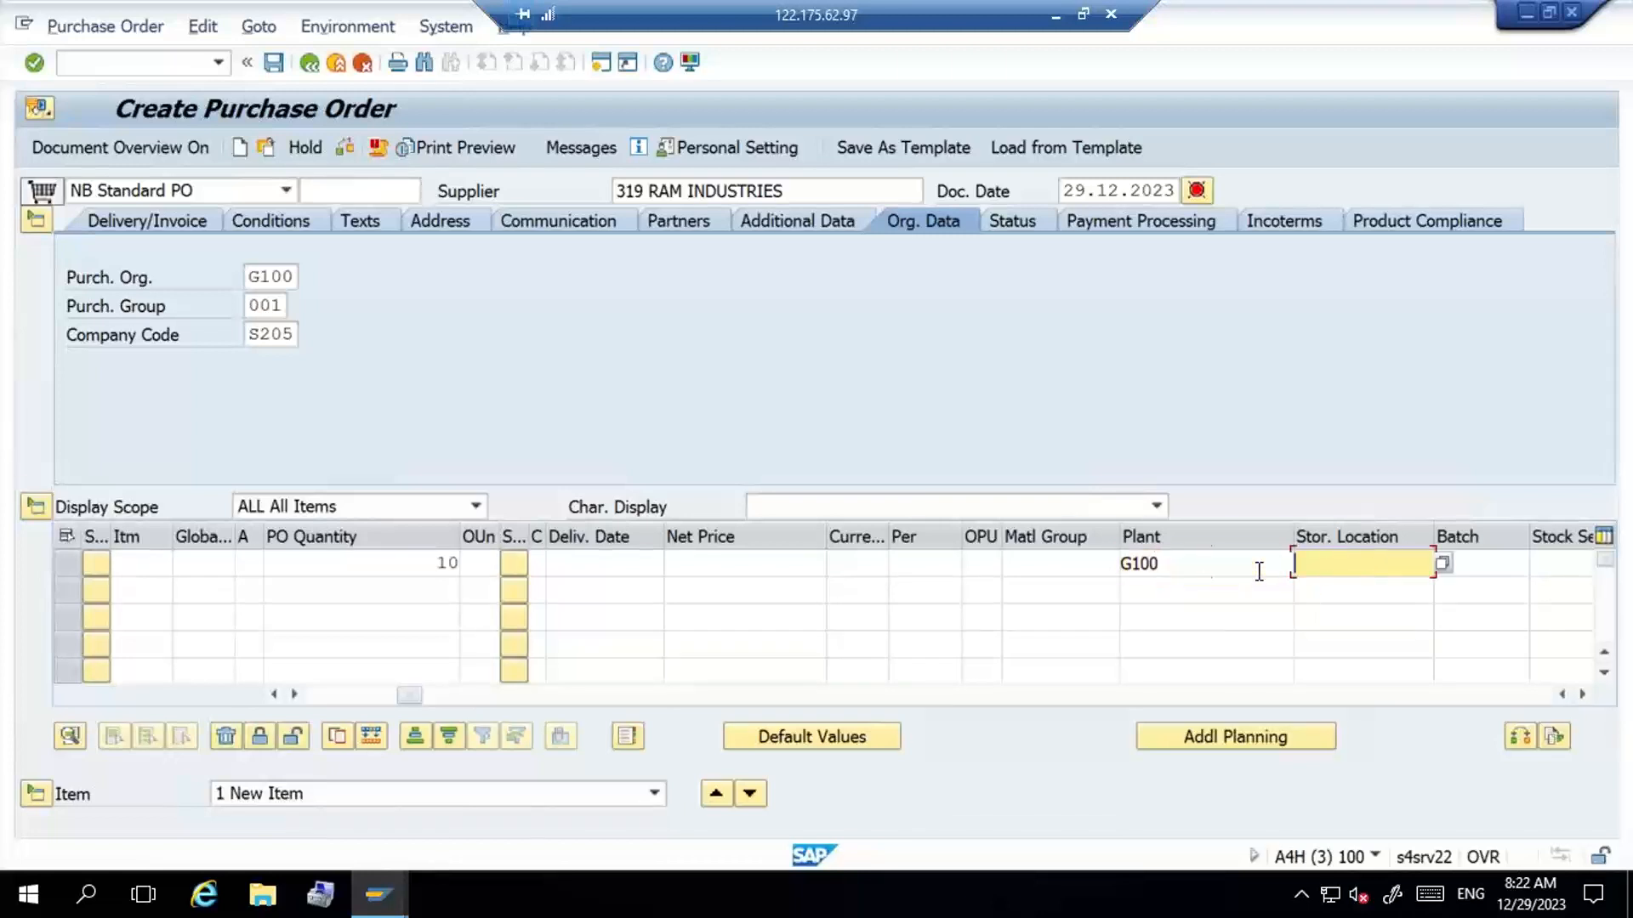
{"action": "type", "text": "r"}
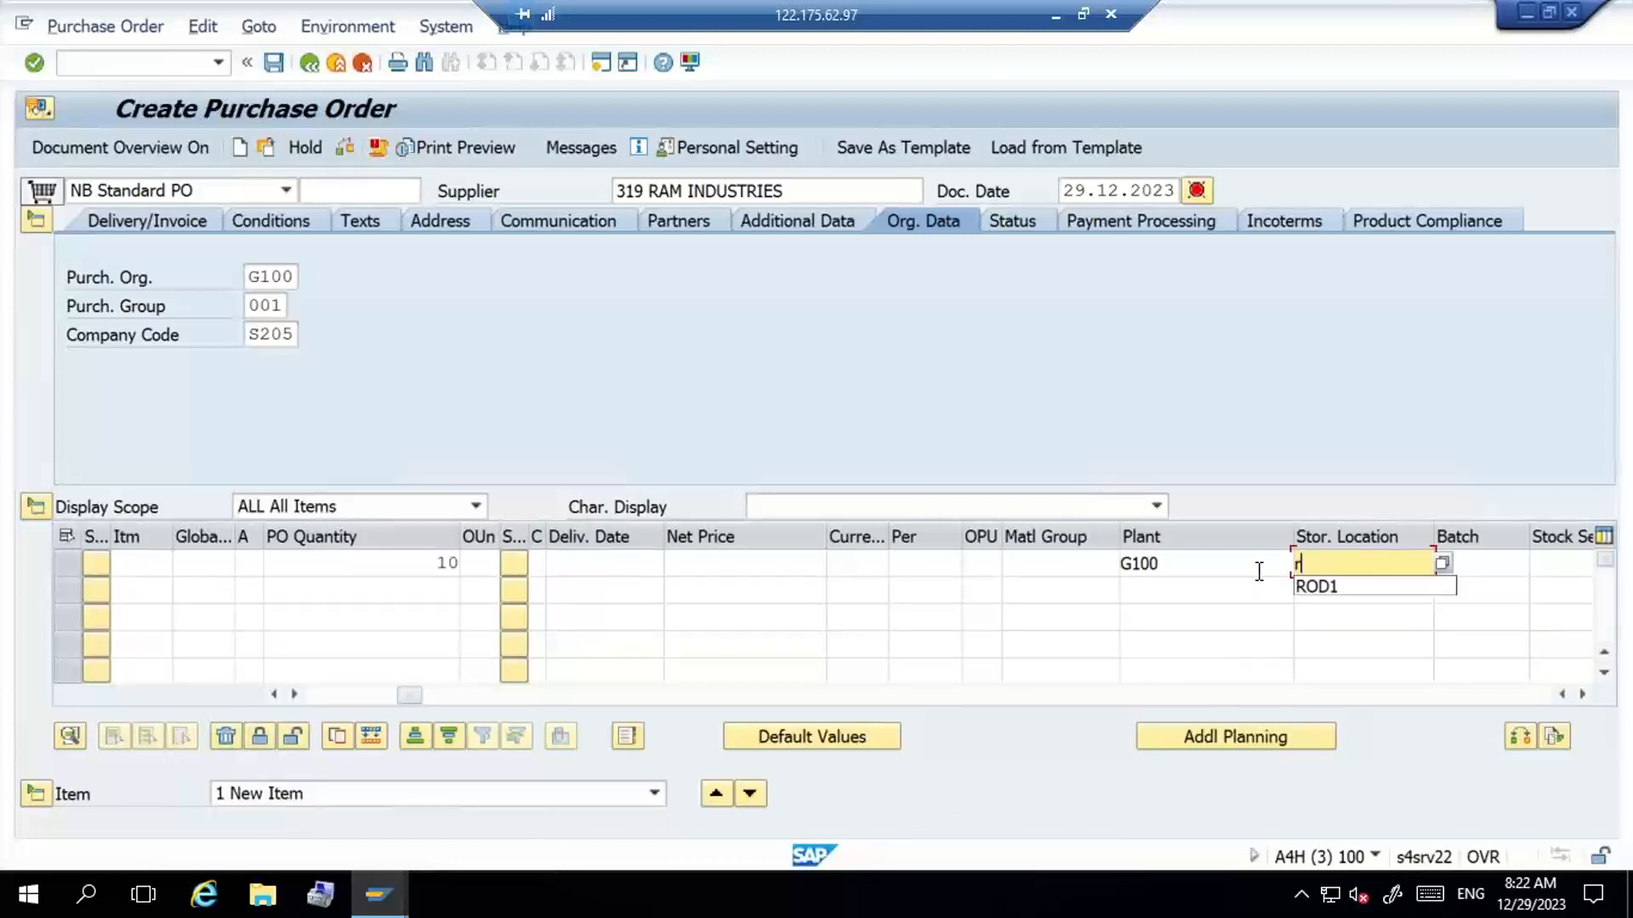
{"action": "key", "text": "Down"}
{"action": "key", "text": "Return"}
{"action": "key", "text": "Return"}
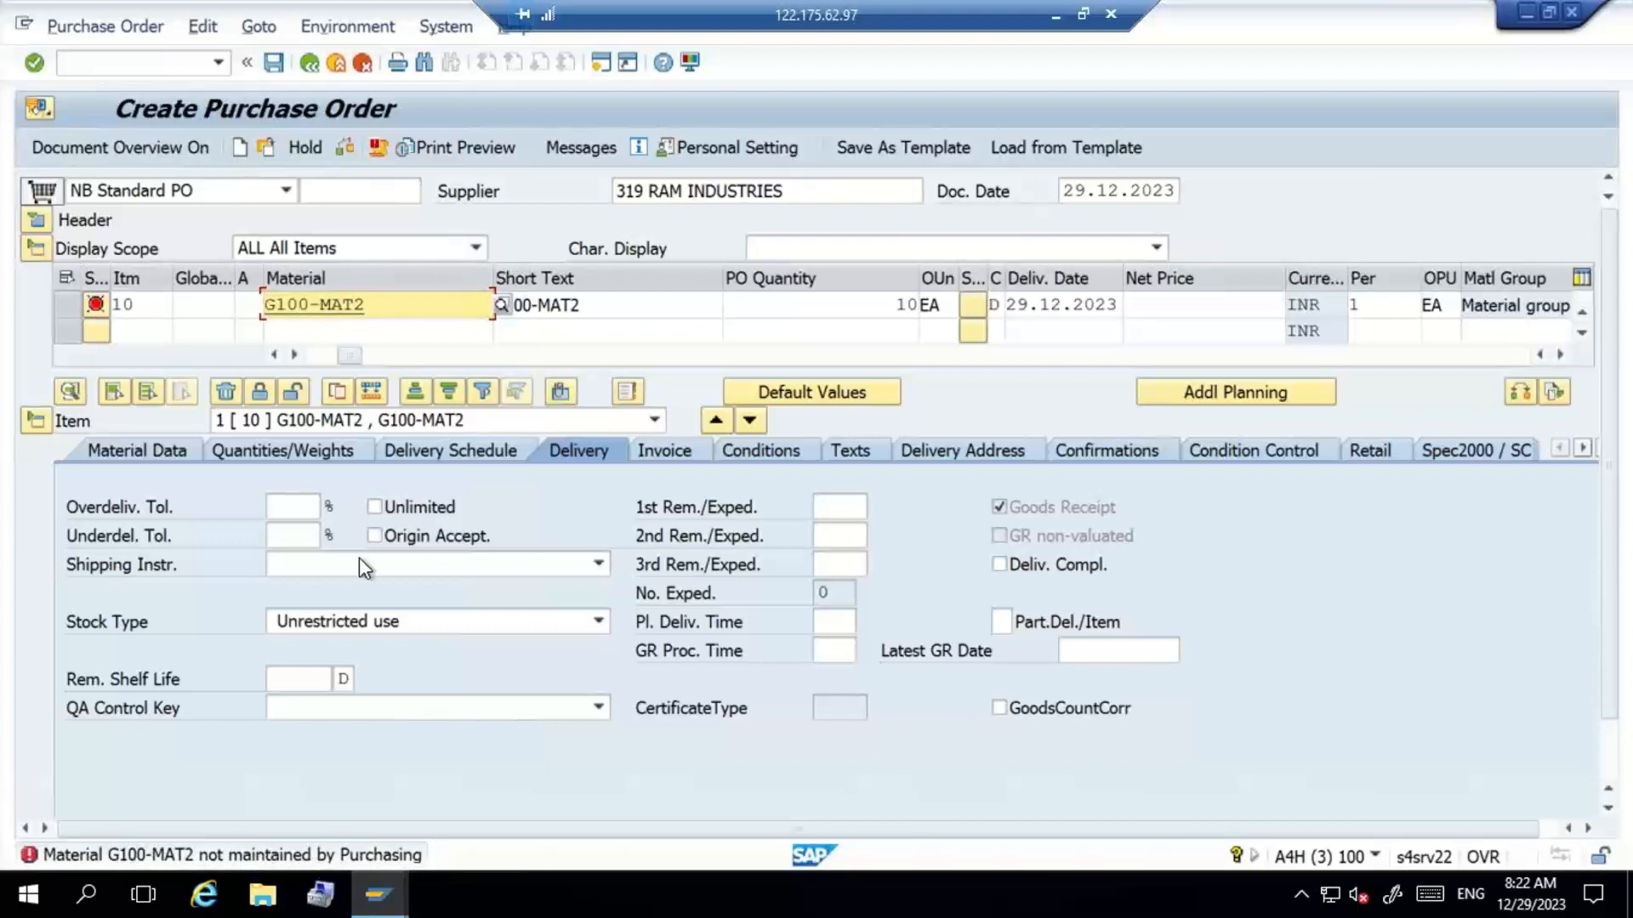
- Open material creation (MM01) in a new session and bring up the view selection for material G100-MAT2
{"action": "left_click_drag", "start_coordinate": [375, 306], "coordinate": [221, 310]}
{"action": "key", "text": "ctrl+c"}
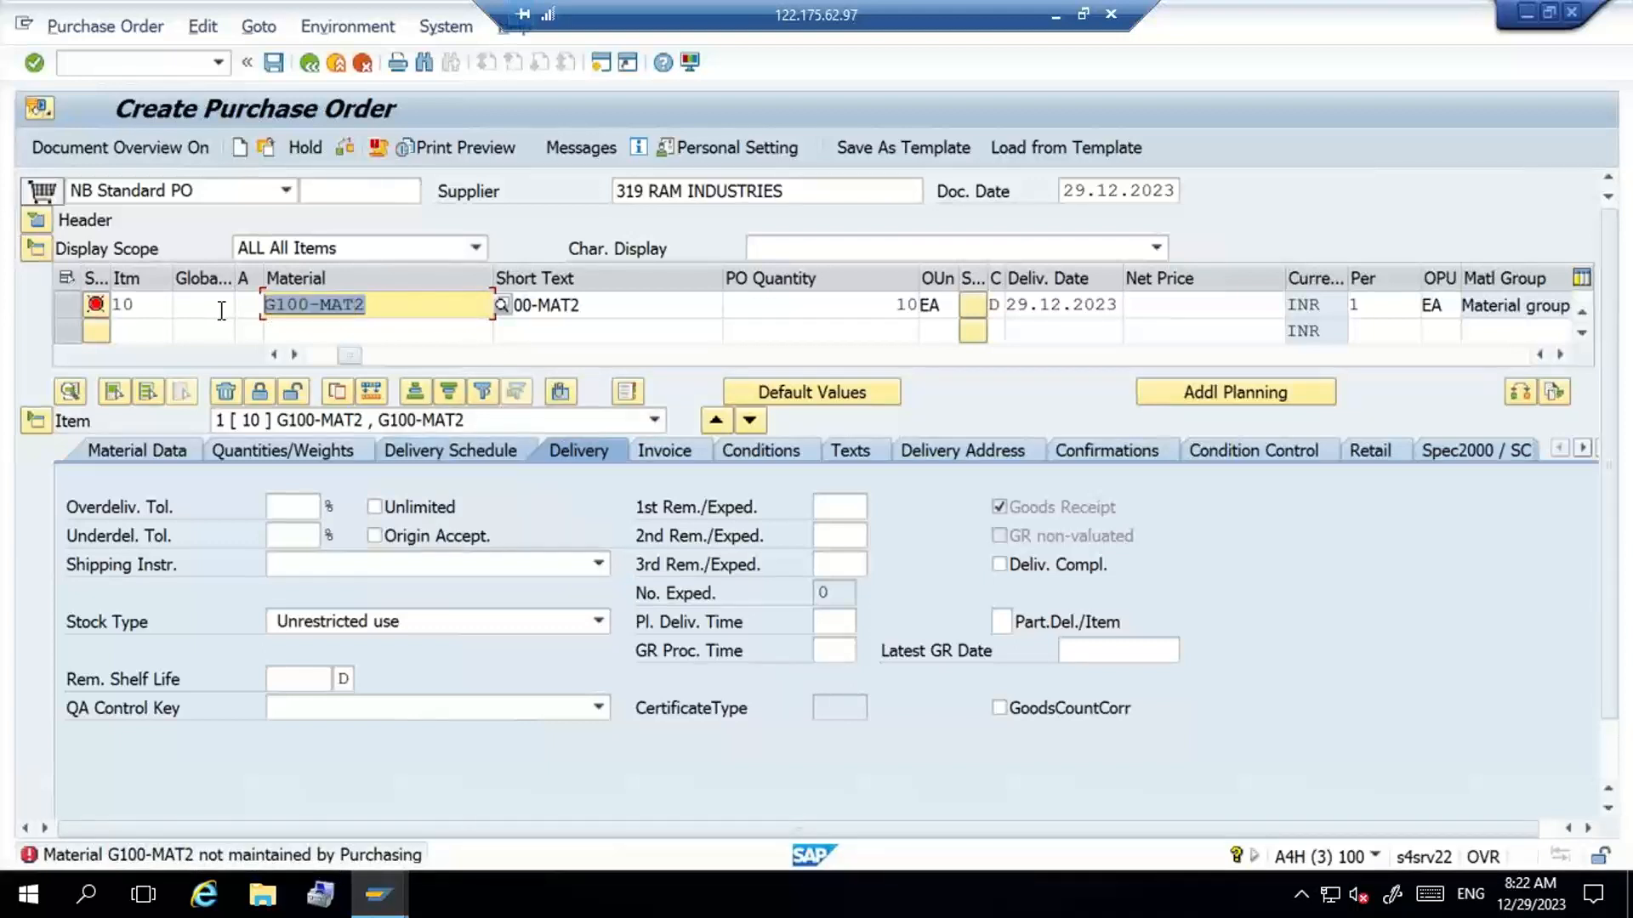
{"action": "left_click", "coordinate": [182, 63]}
{"action": "type", "text": "/omm01"}
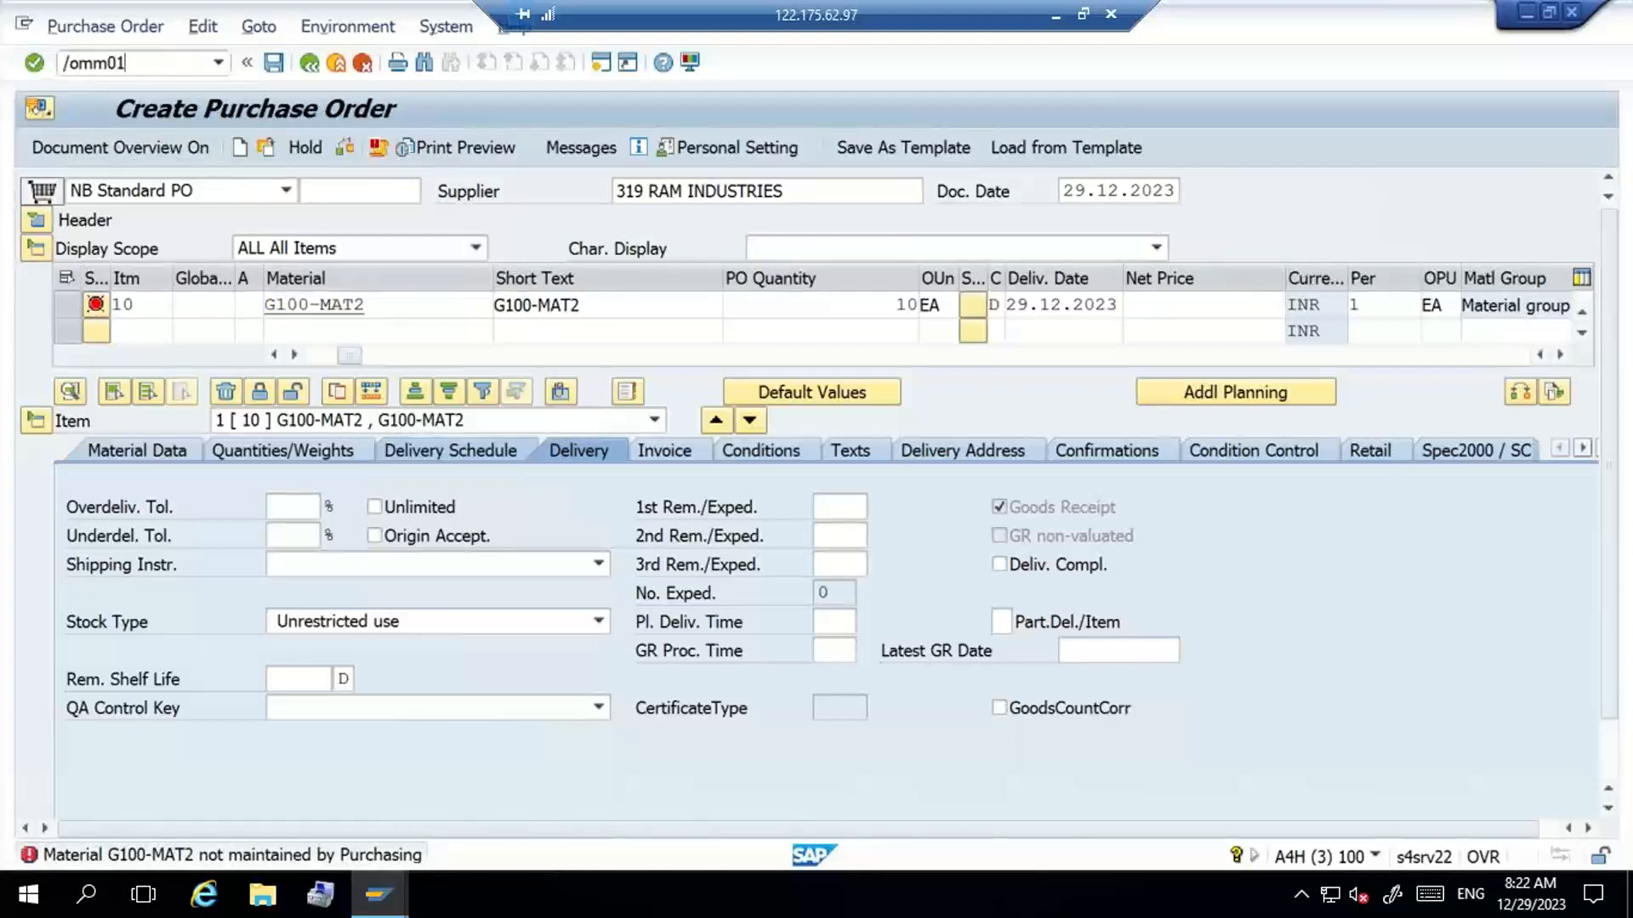
{"action": "key", "text": "Return"}
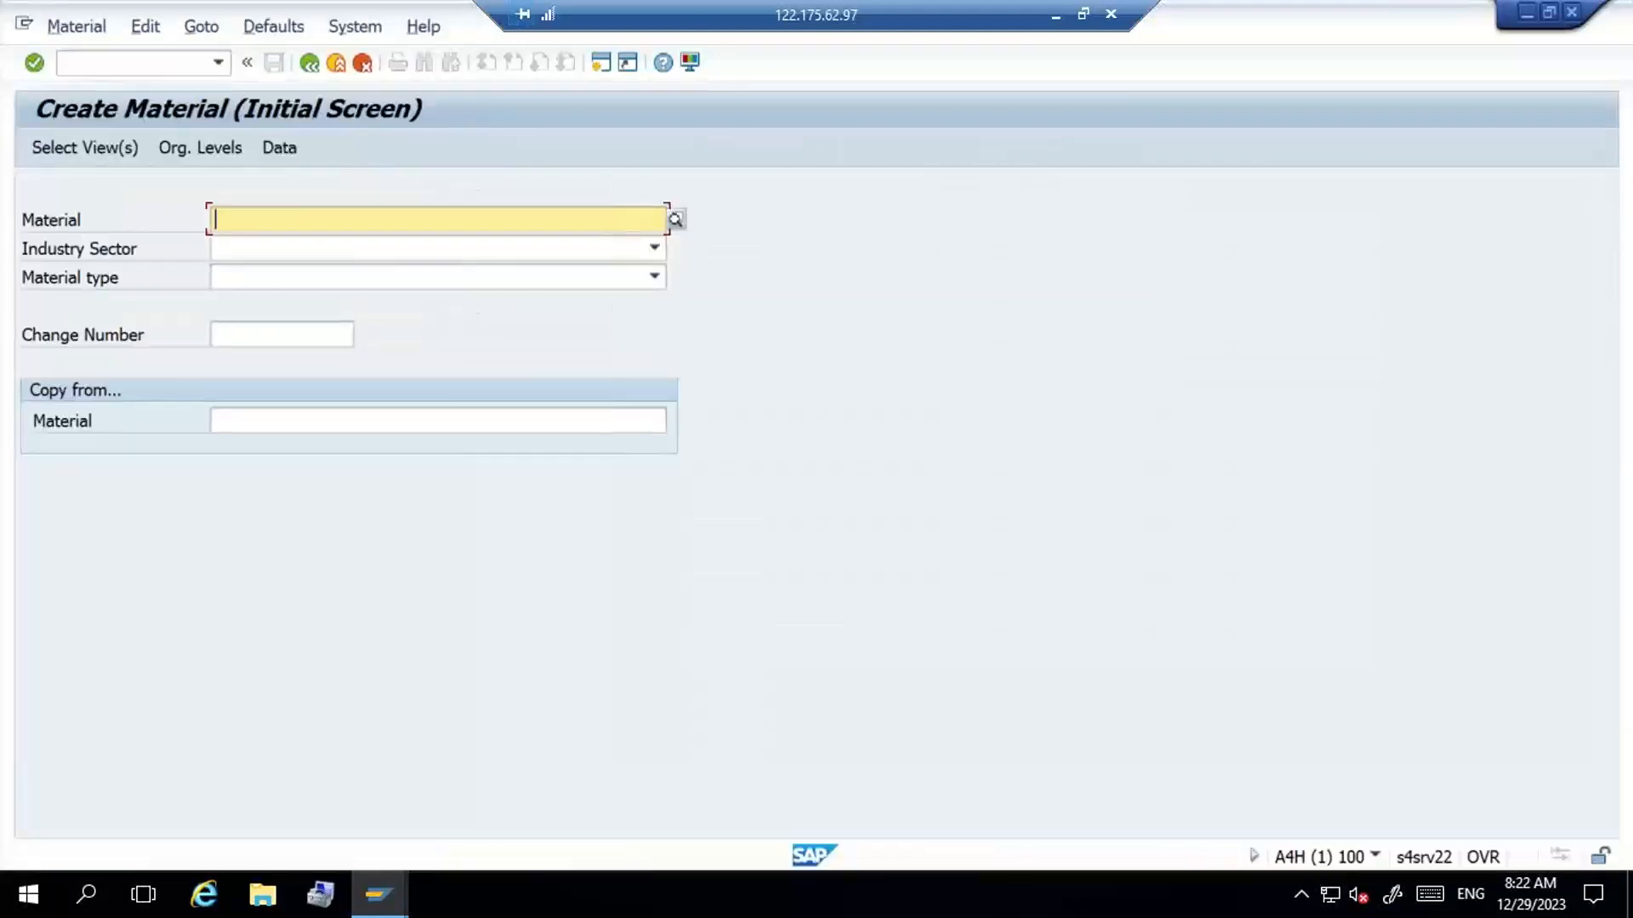
{"action": "key", "text": "ctrl+v"}
{"action": "key", "text": "Return"}
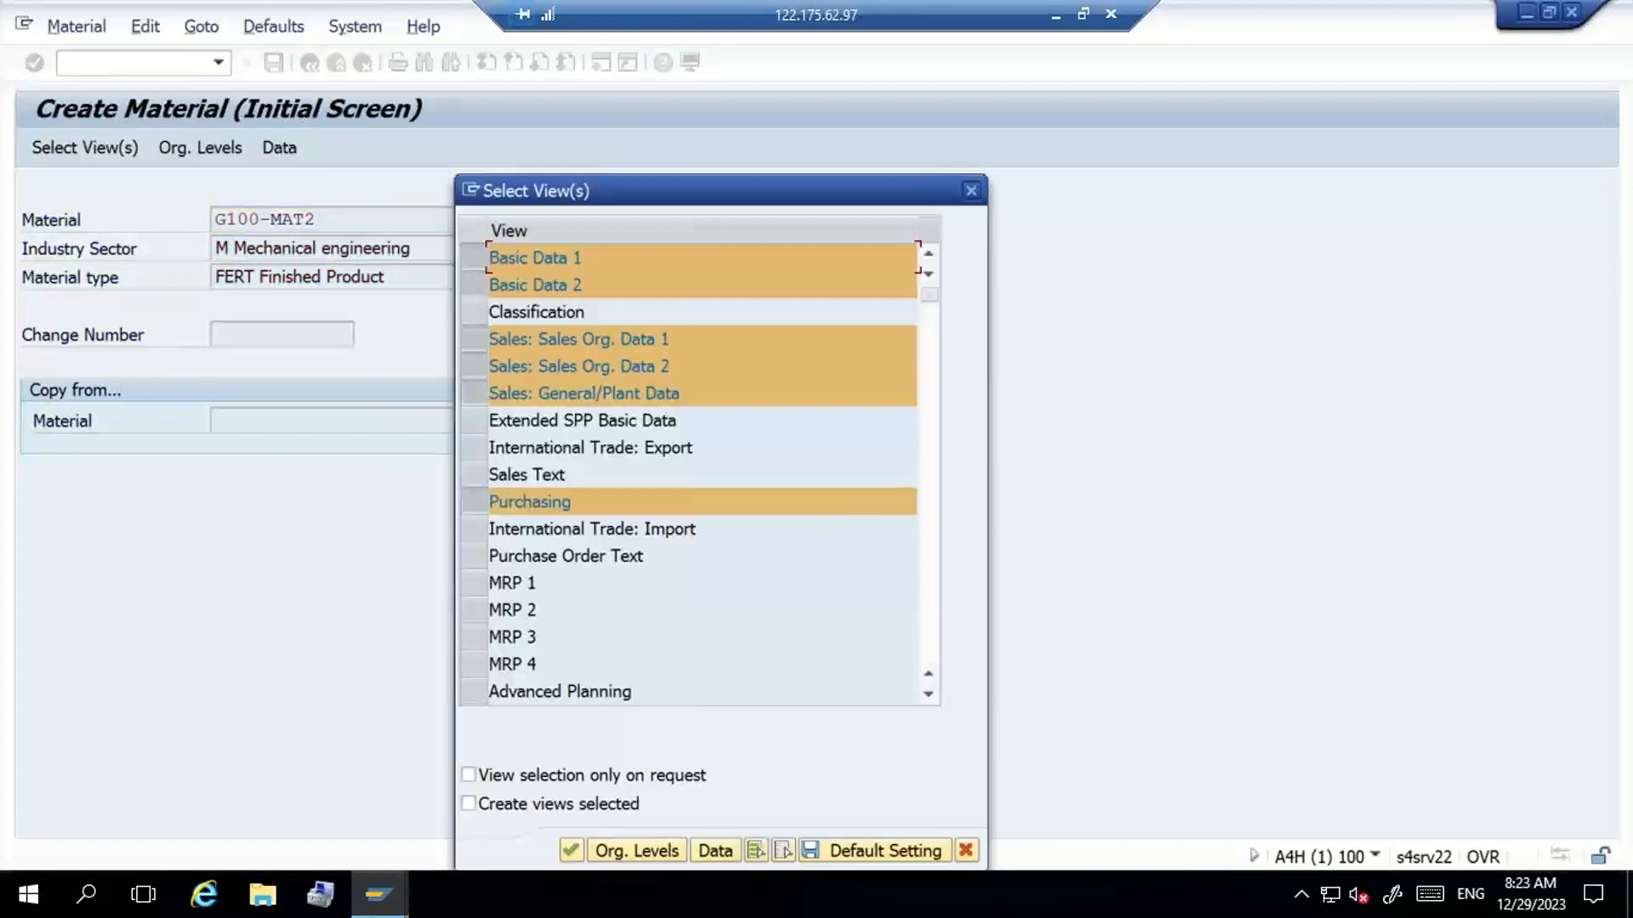
- Create the Purchasing view for G100-MAT2 in plant G100, save the material, and leave material creation
{"action": "left_click", "coordinate": [479, 507]}
{"action": "left_click", "coordinate": [480, 507]}
{"action": "key", "text": "Return"}
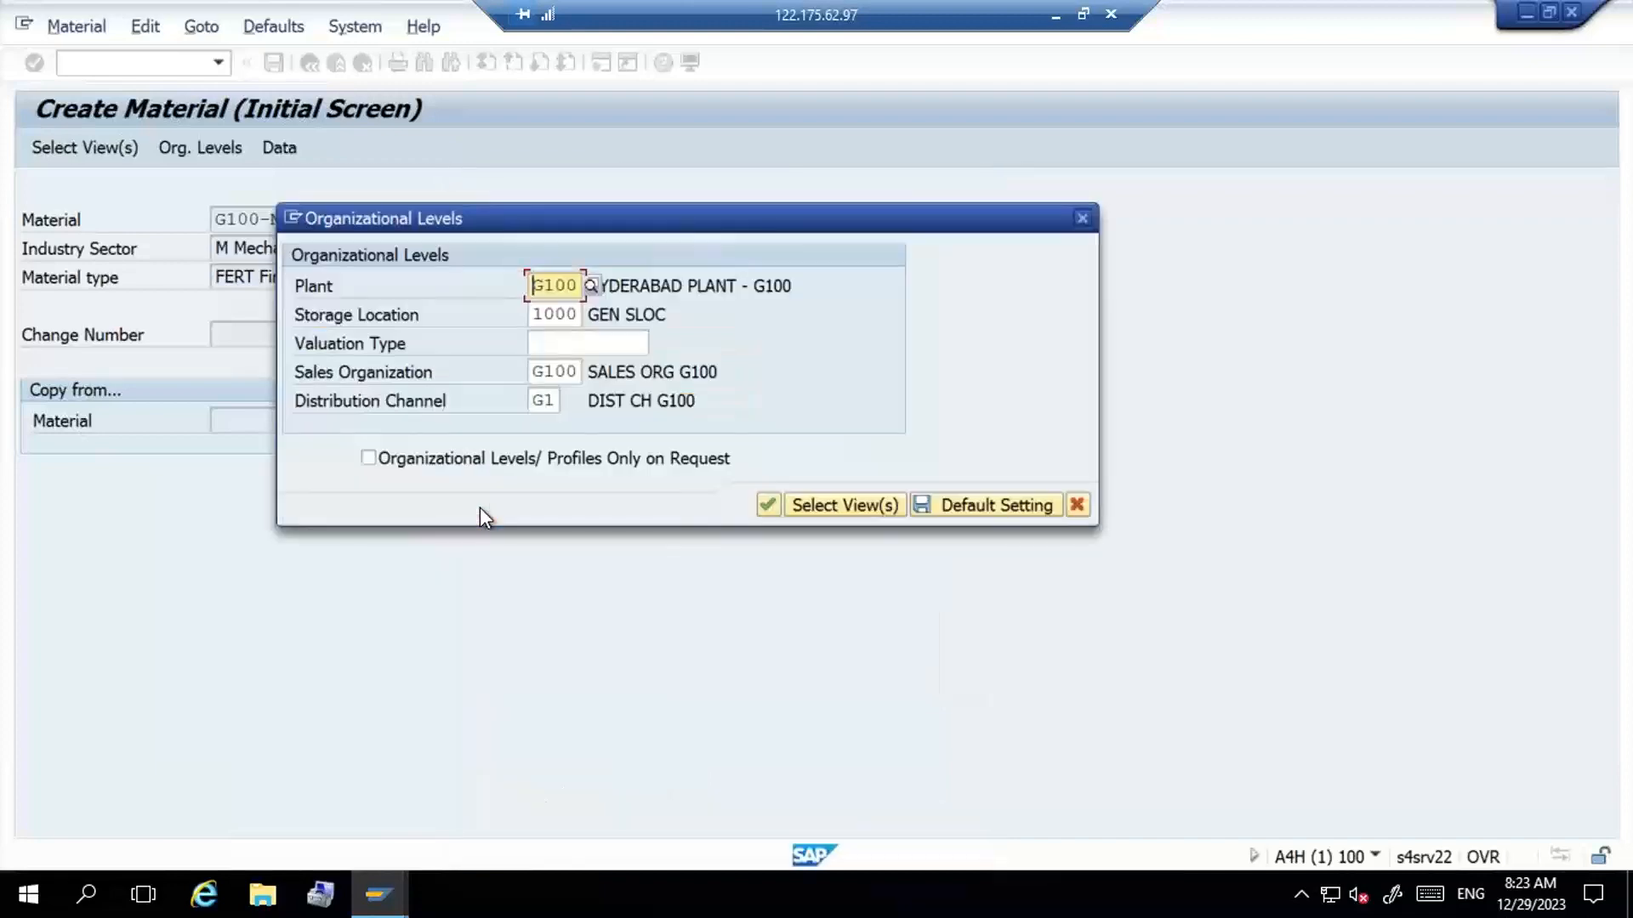
{"action": "key", "text": "Return"}
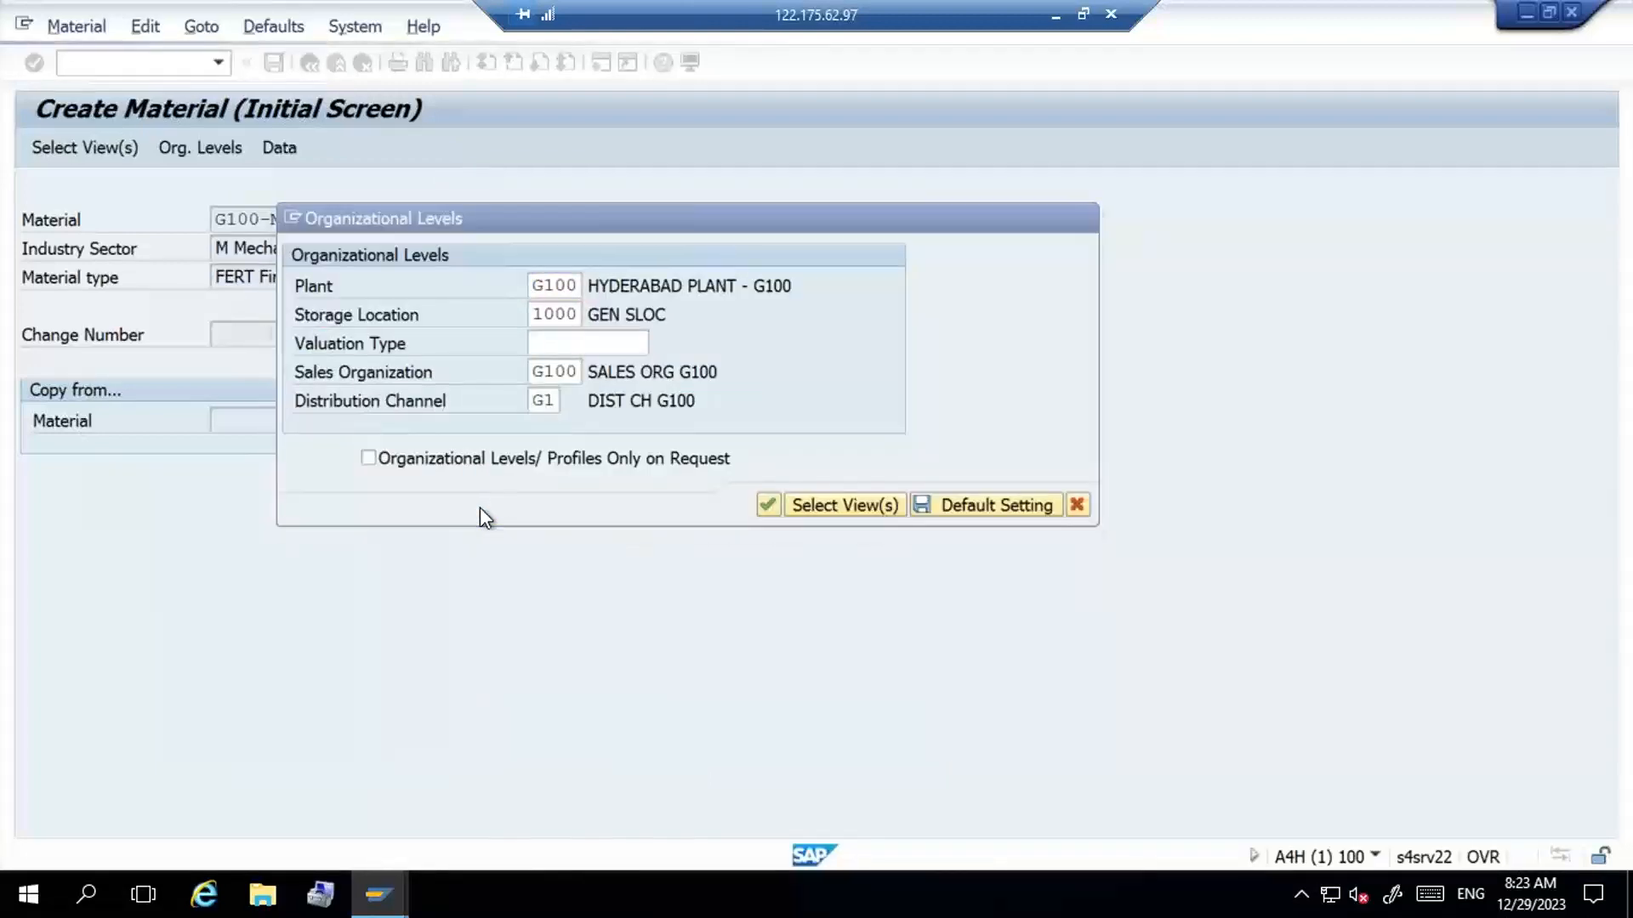
{"action": "key", "text": "Return"}
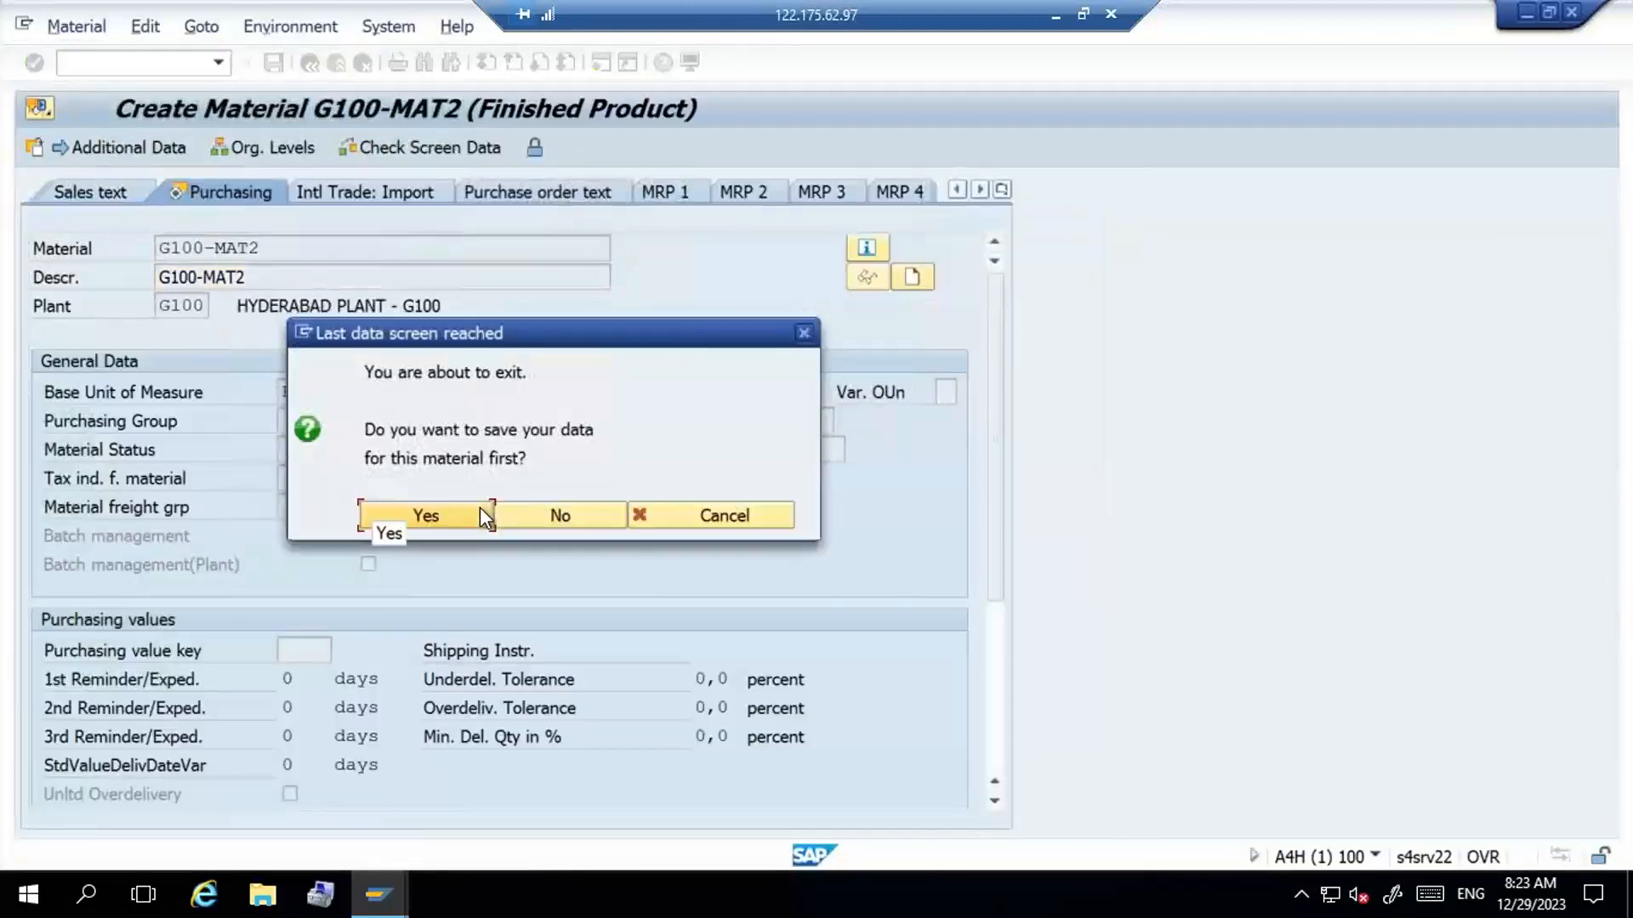
{"action": "key", "text": "Return"}
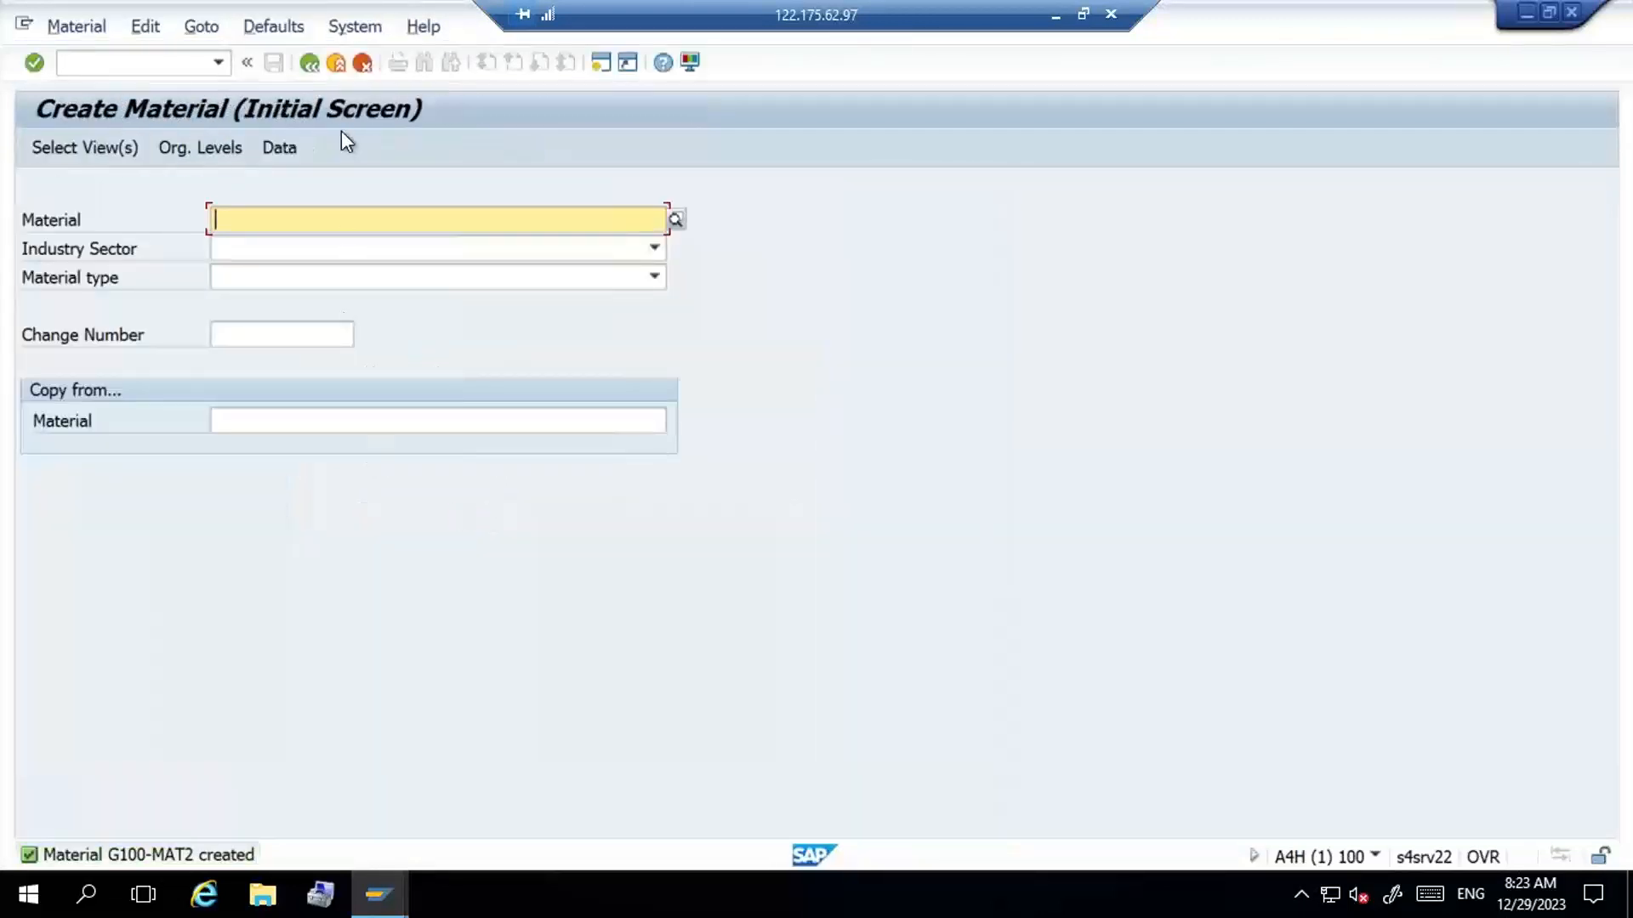
{"action": "left_click", "coordinate": [337, 63]}
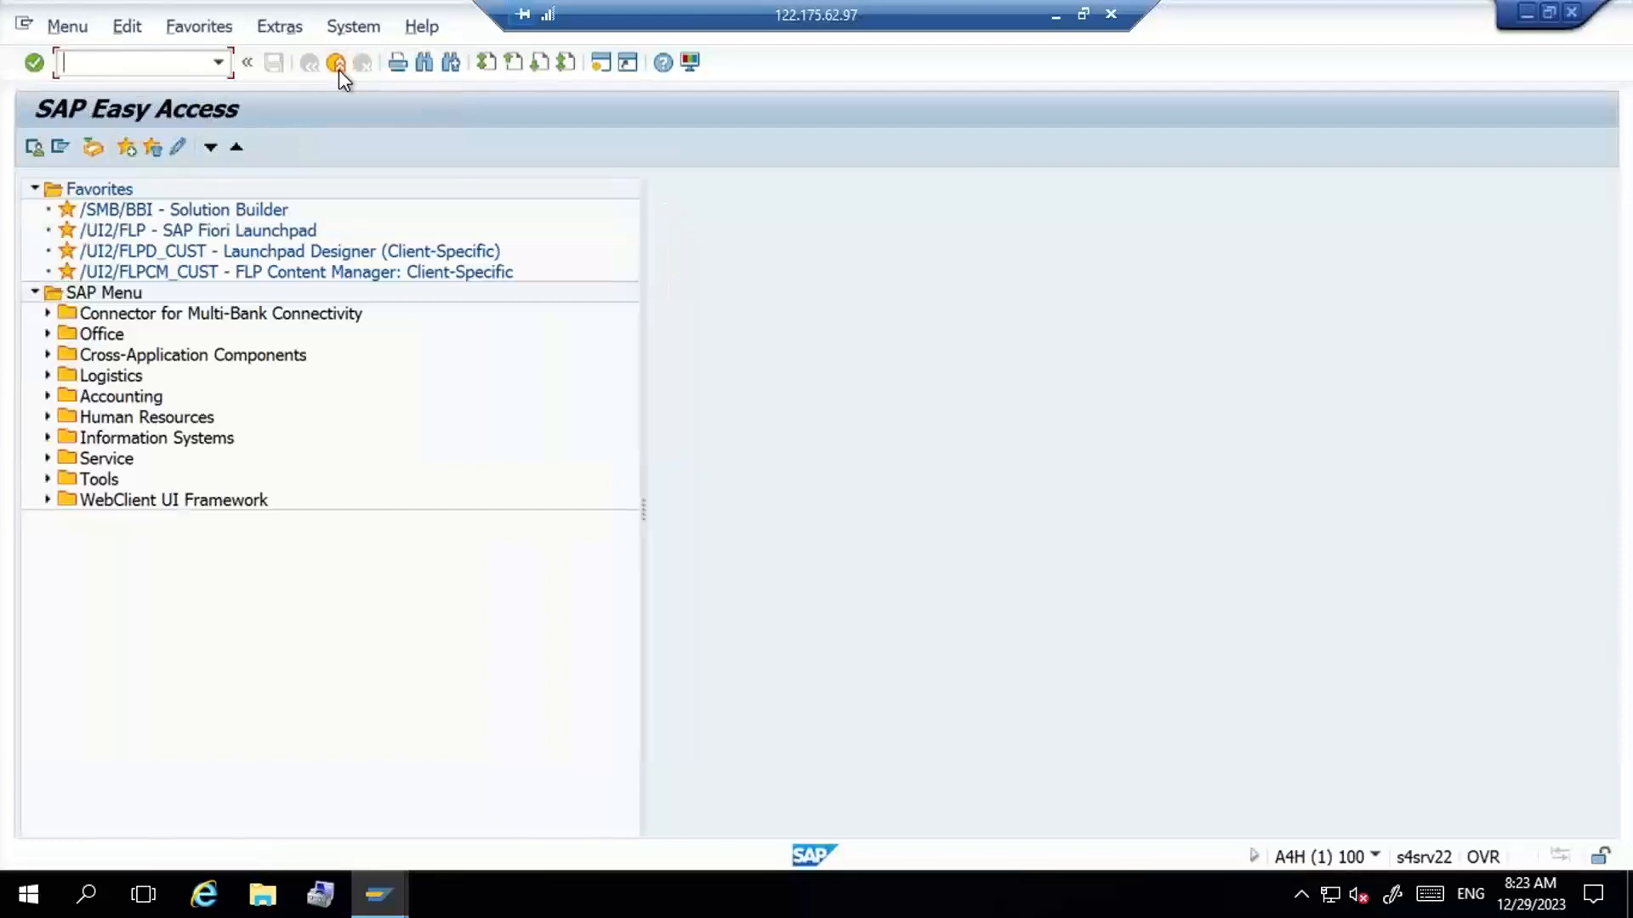
- Return to the open purchase order and try to revalidate its G100-MAT2 item
{"action": "left_click", "coordinate": [336, 63]}
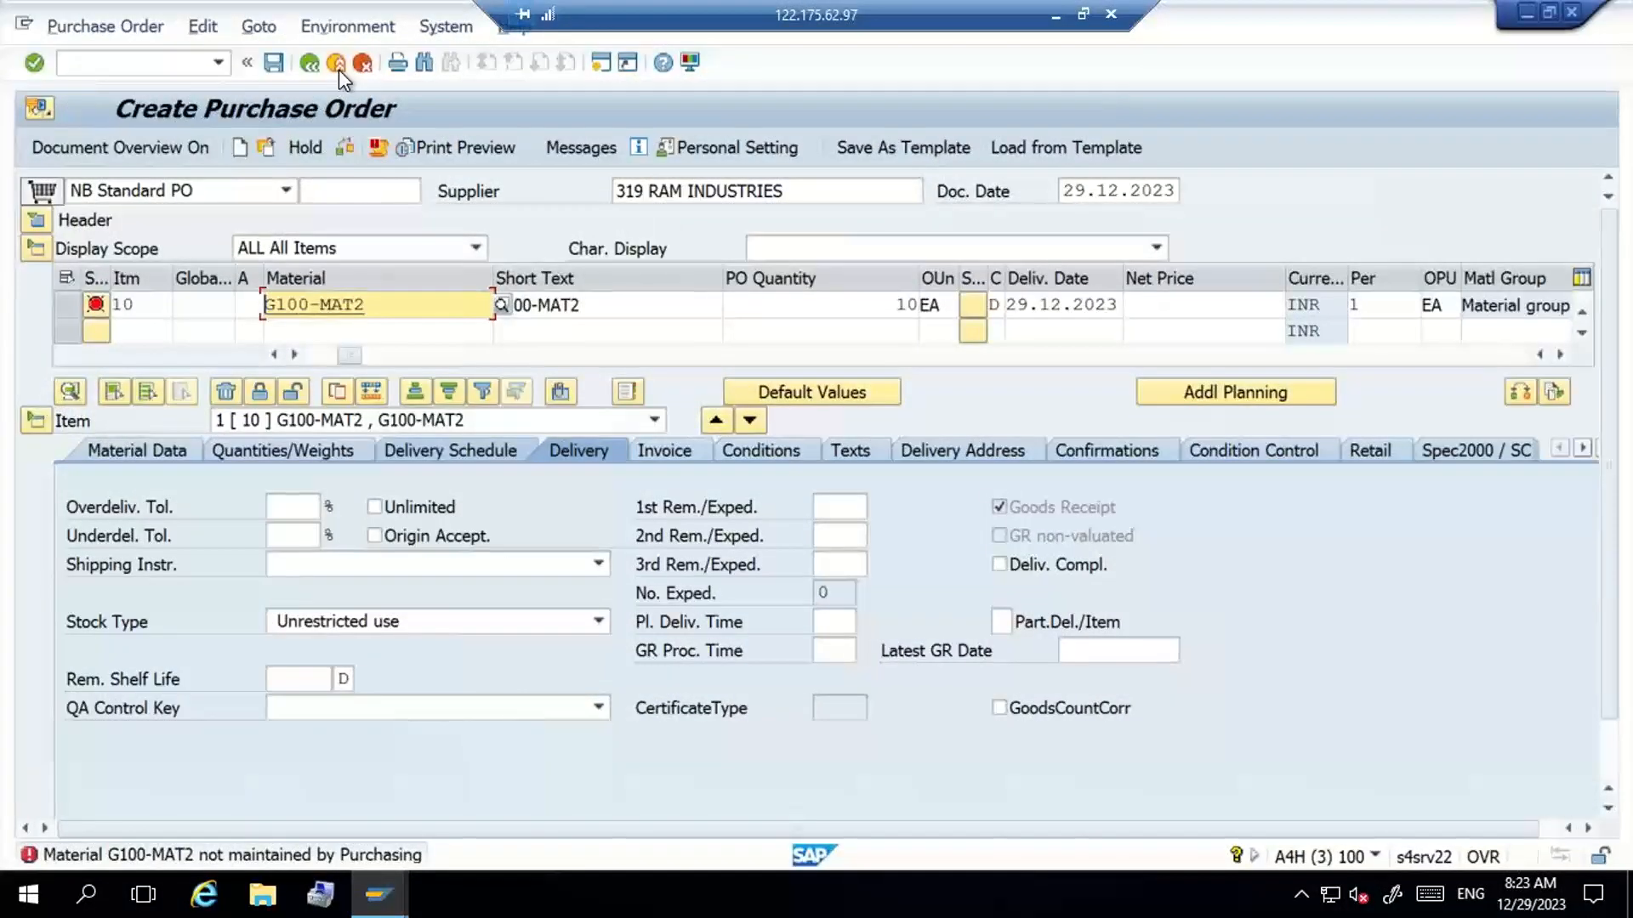
{"action": "key", "text": "Return"}
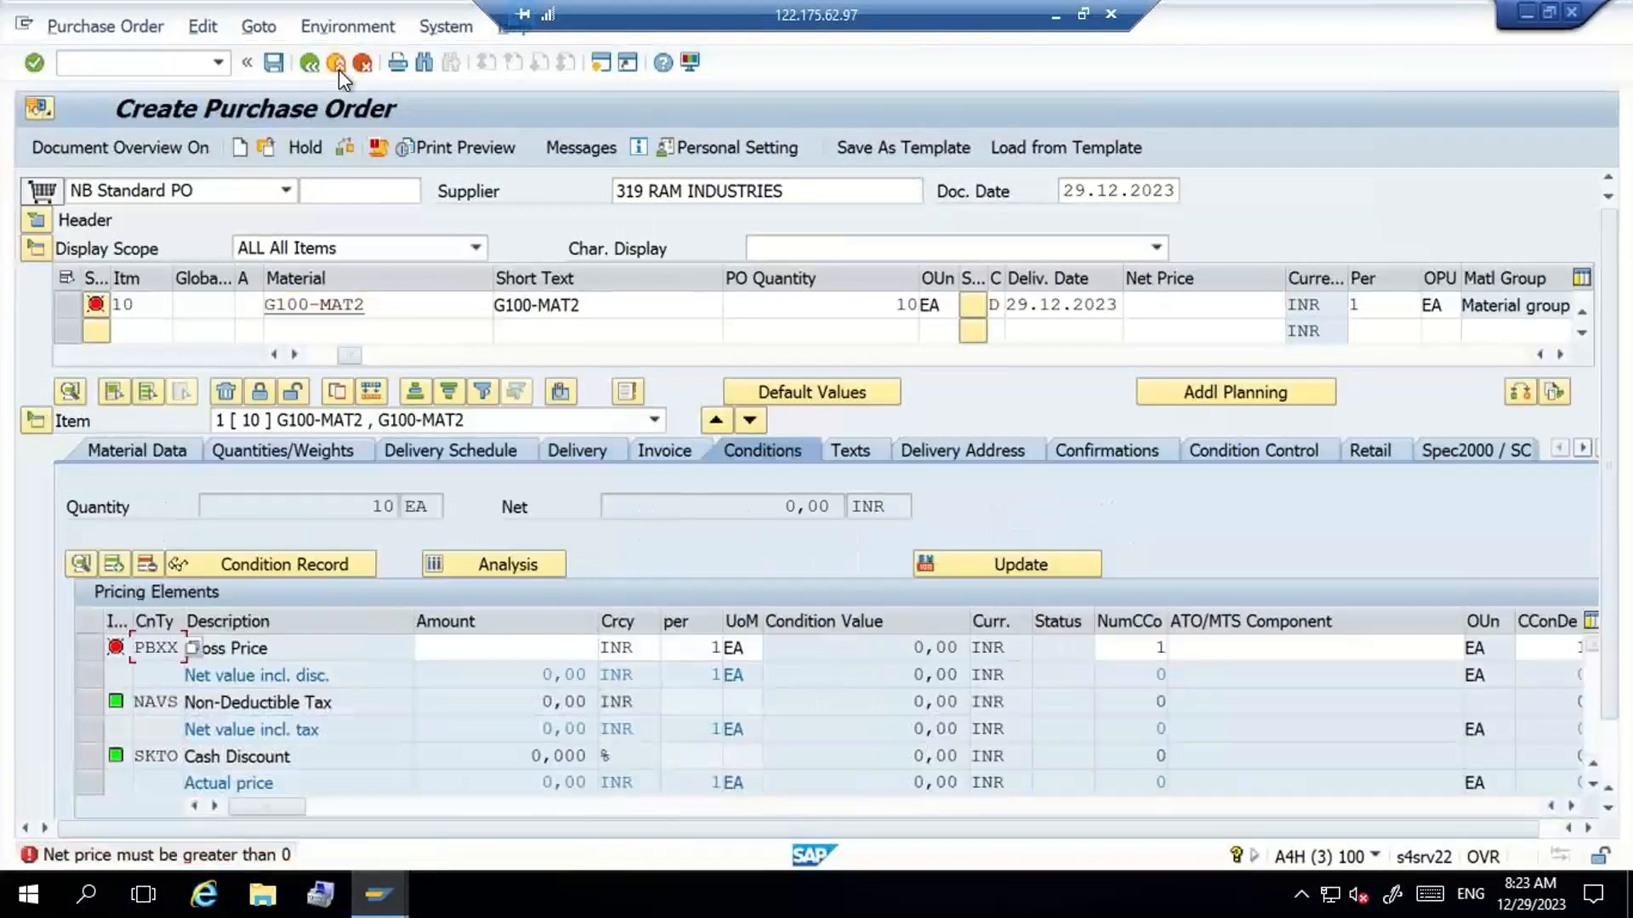
{"action": "key", "text": "Return"}
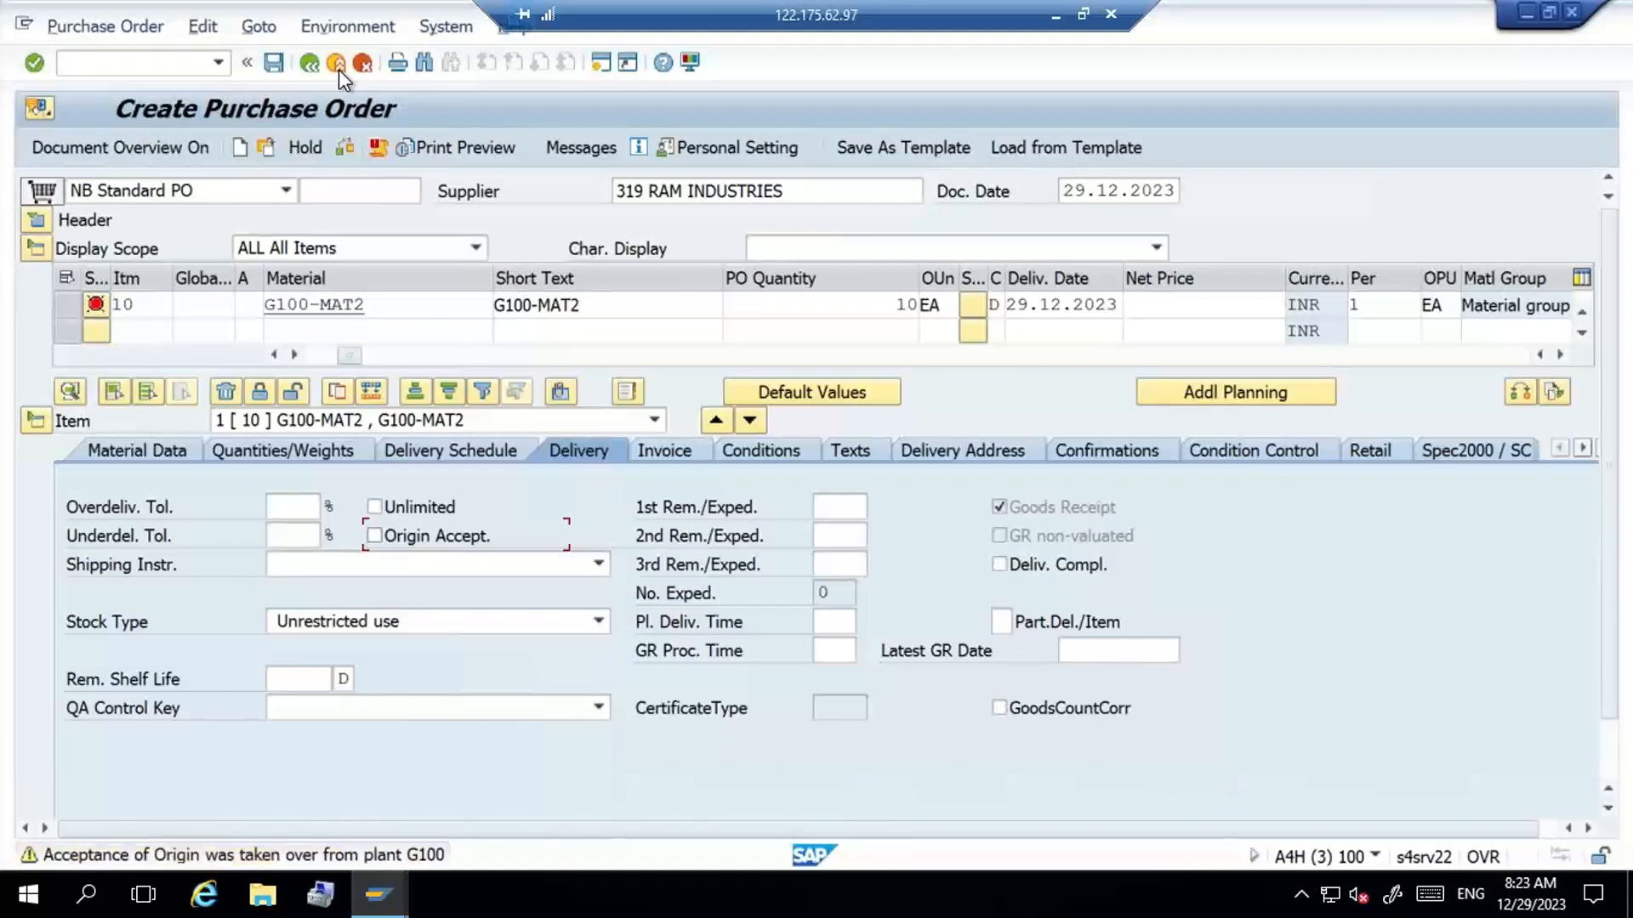
{"action": "key", "text": "Return"}
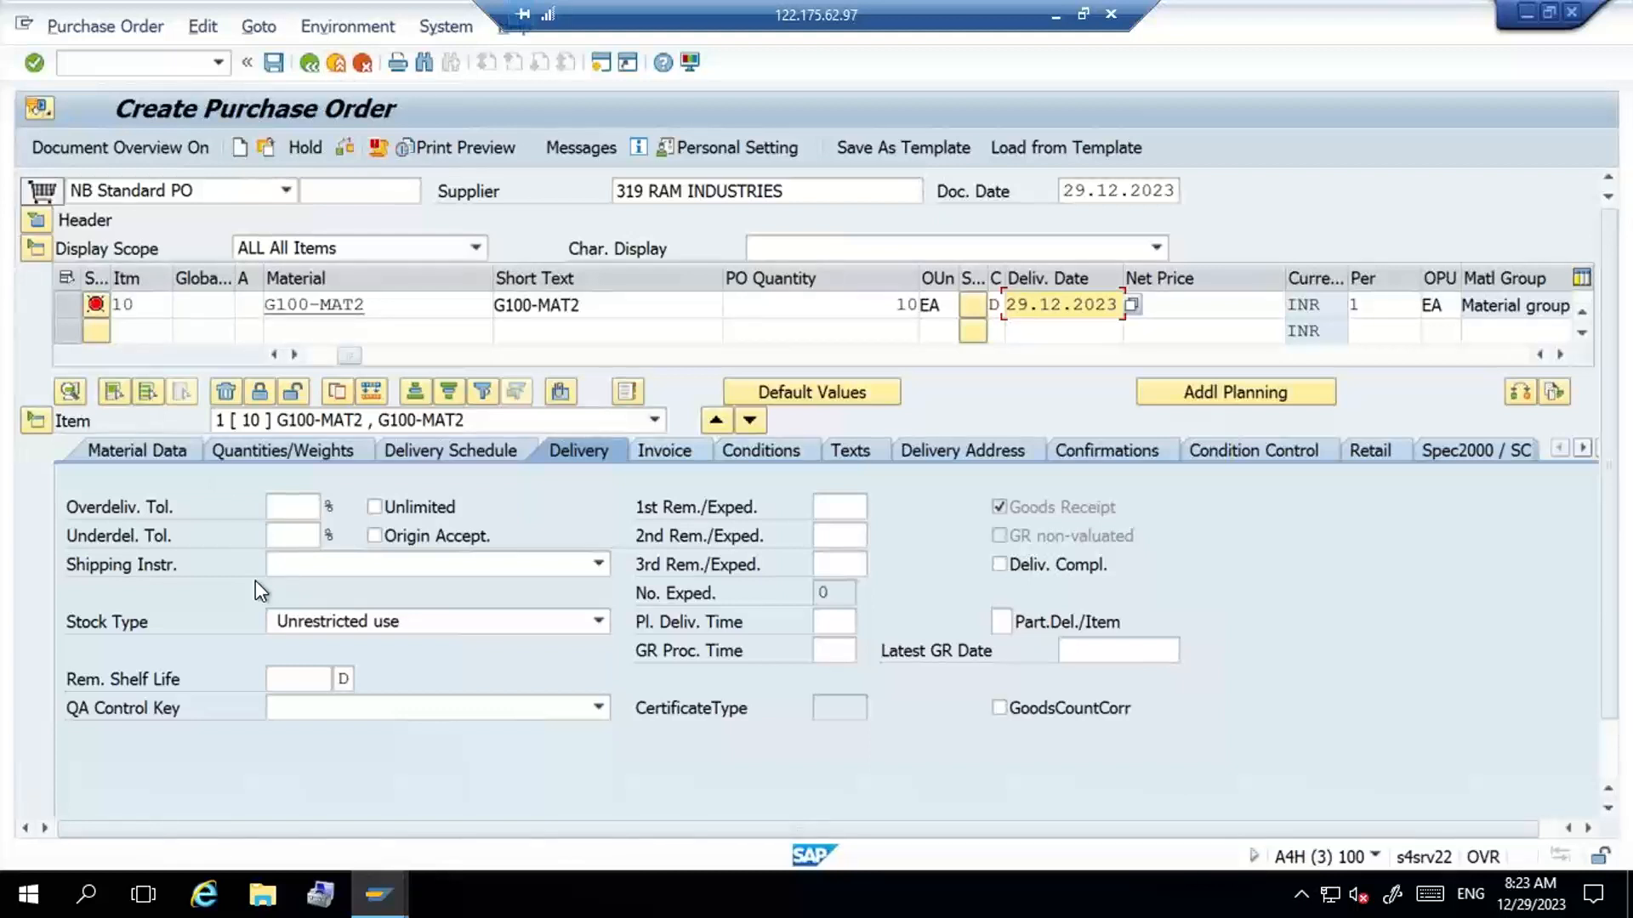
{"action": "left_click", "coordinate": [401, 305]}
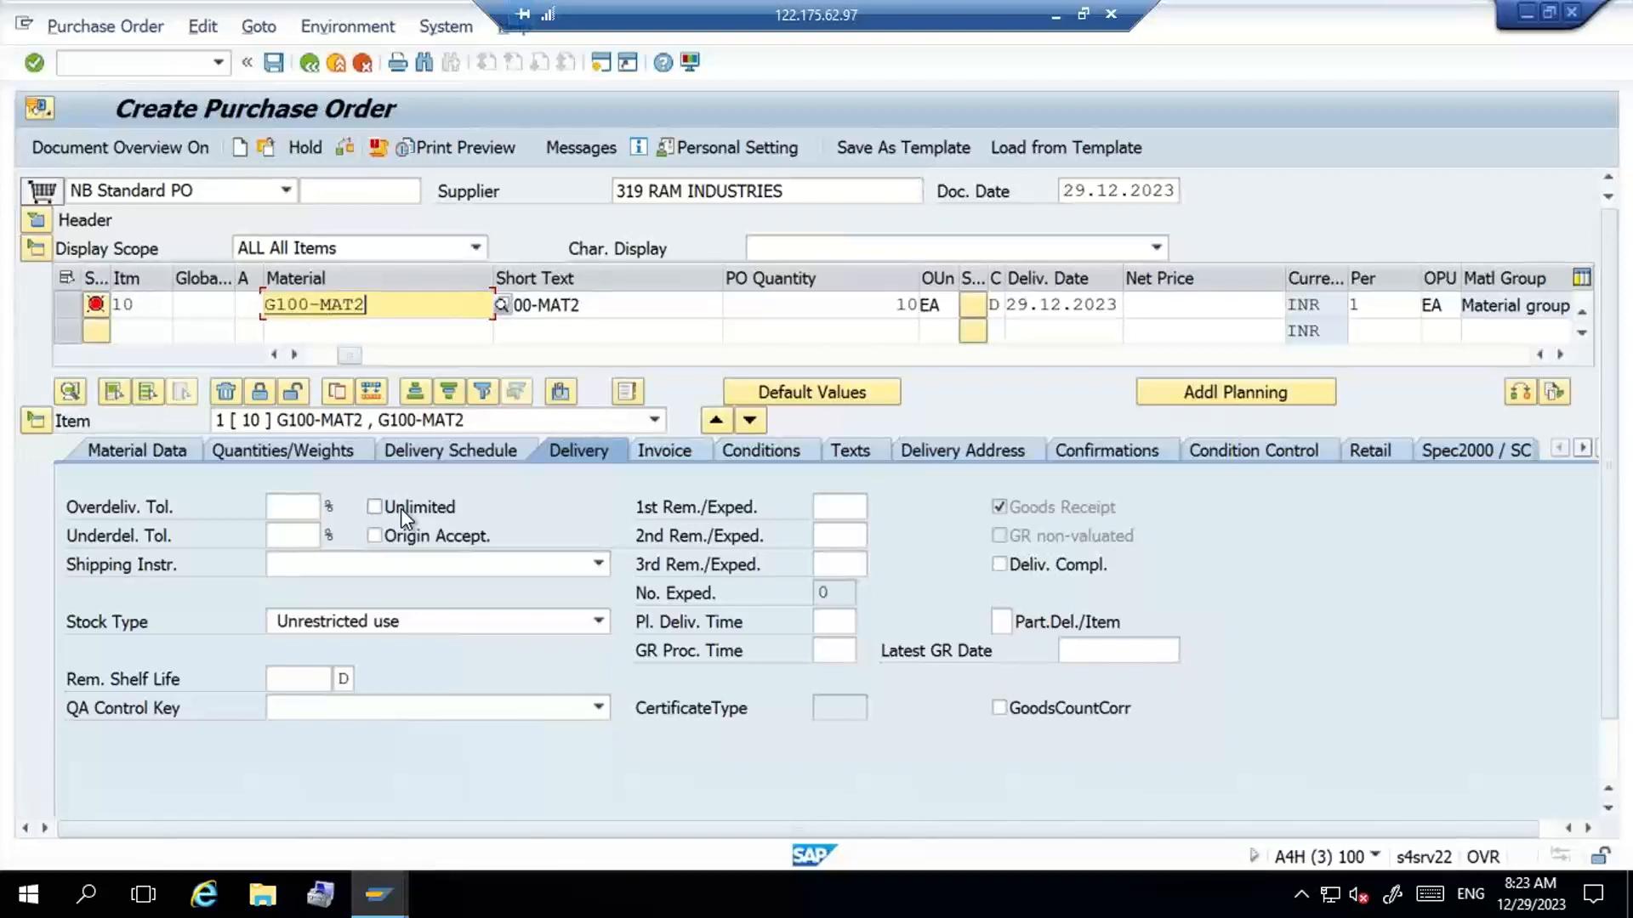
- Start a fresh standard purchase order with ME21N and enter RAM INDUSTRIES as the supplier
{"action": "left_click", "coordinate": [145, 64]}
{"action": "type", "text": "/n"}
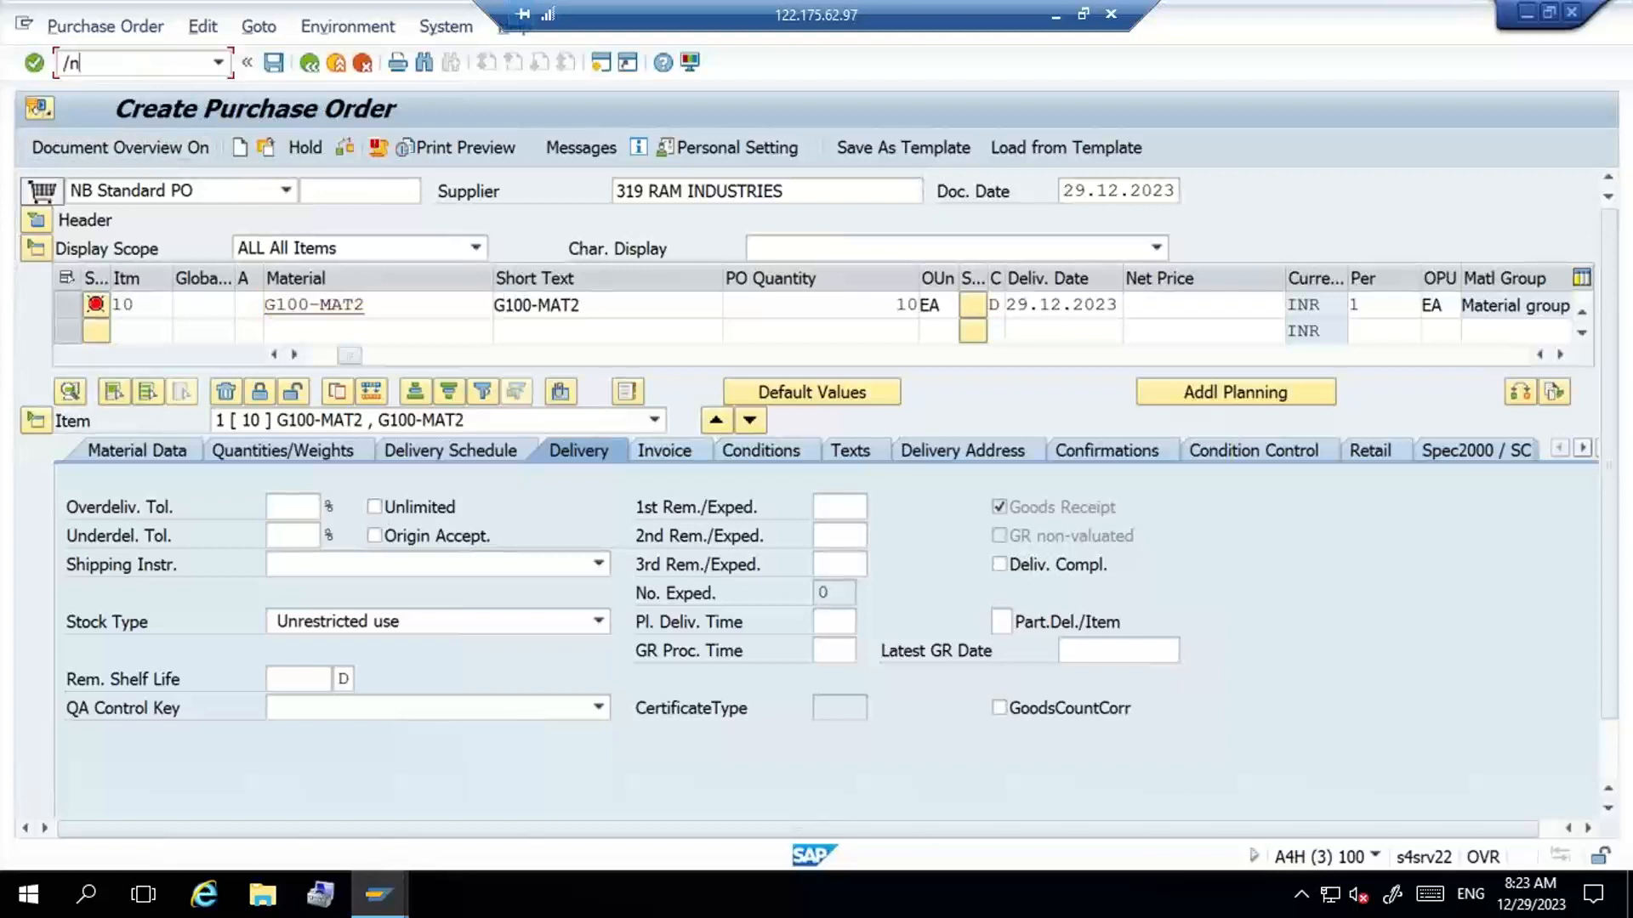
{"action": "type", "text": "me21n"}
{"action": "key", "text": "Return"}
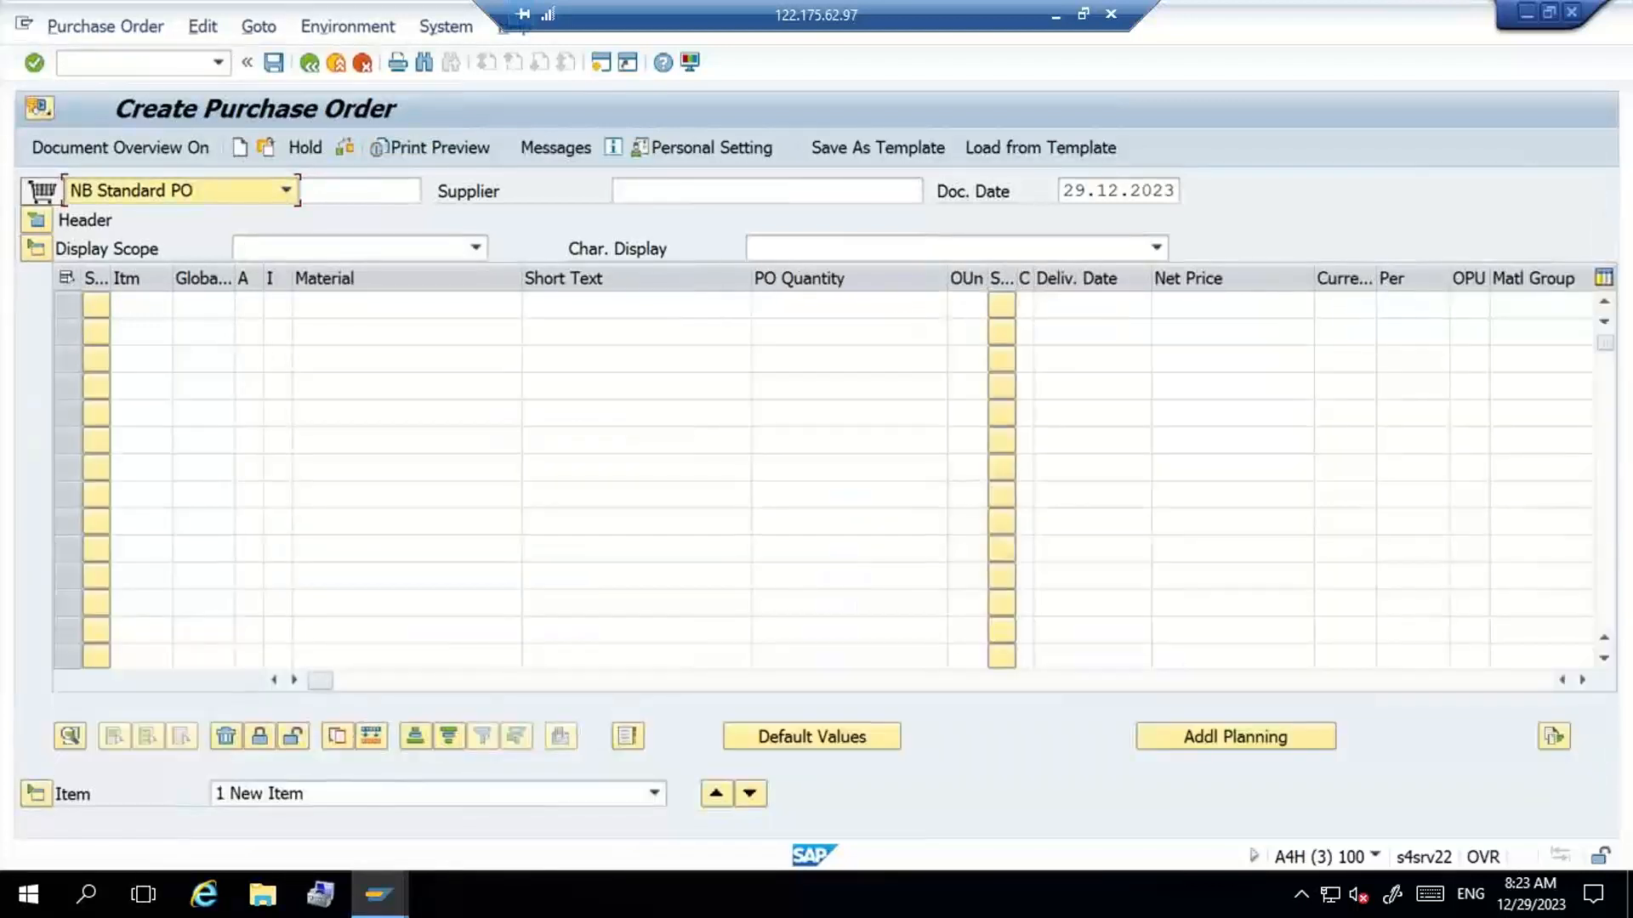
{"action": "left_click", "coordinate": [792, 194]}
{"action": "key", "text": "Down"}
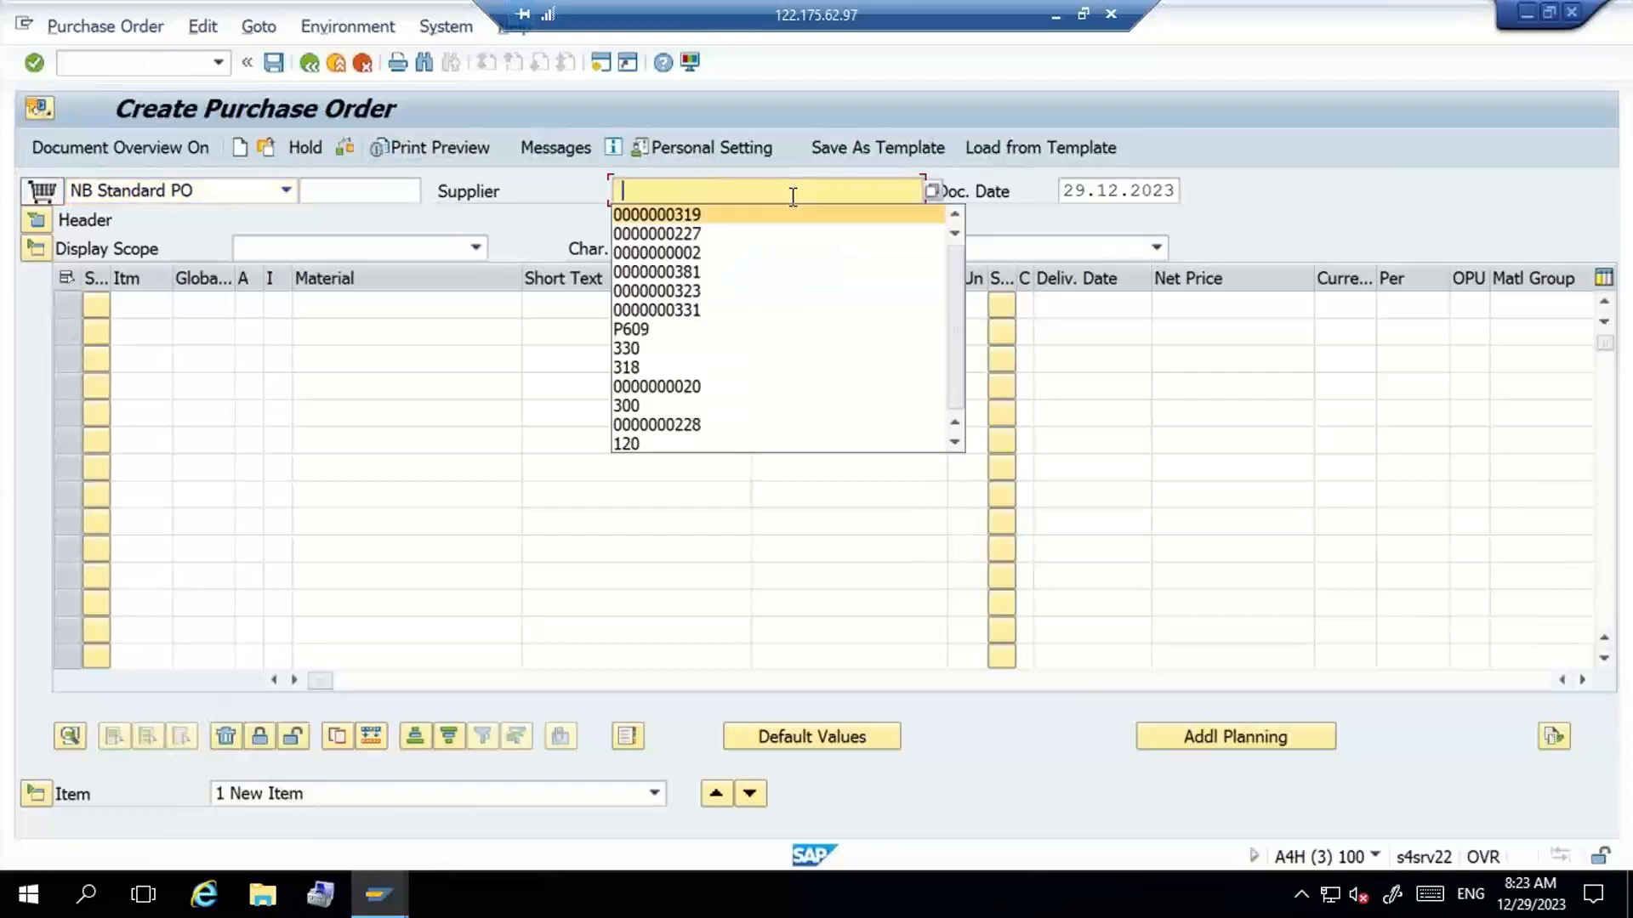
{"action": "key", "text": "Return"}
{"action": "key", "text": "Return"}
- Fill in purchasing organization G100, purchasing group 001 and company code S205 for the new order
{"action": "key", "text": "Down"}
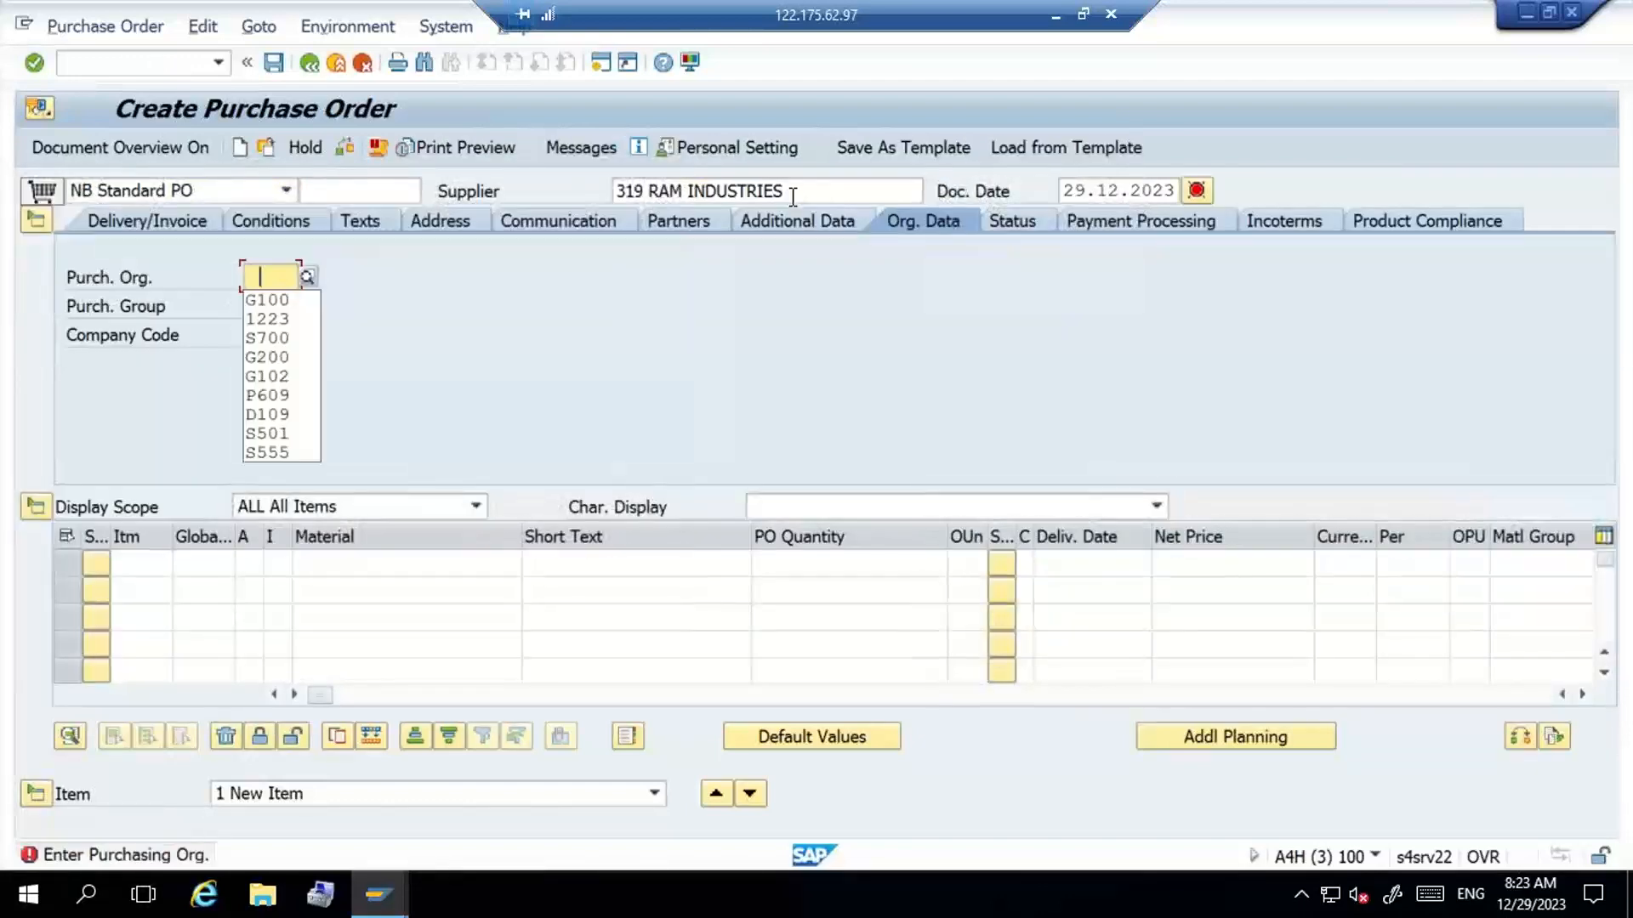
{"action": "key", "text": "Return"}
{"action": "key", "text": "Tab"}
{"action": "key", "text": "Down"}
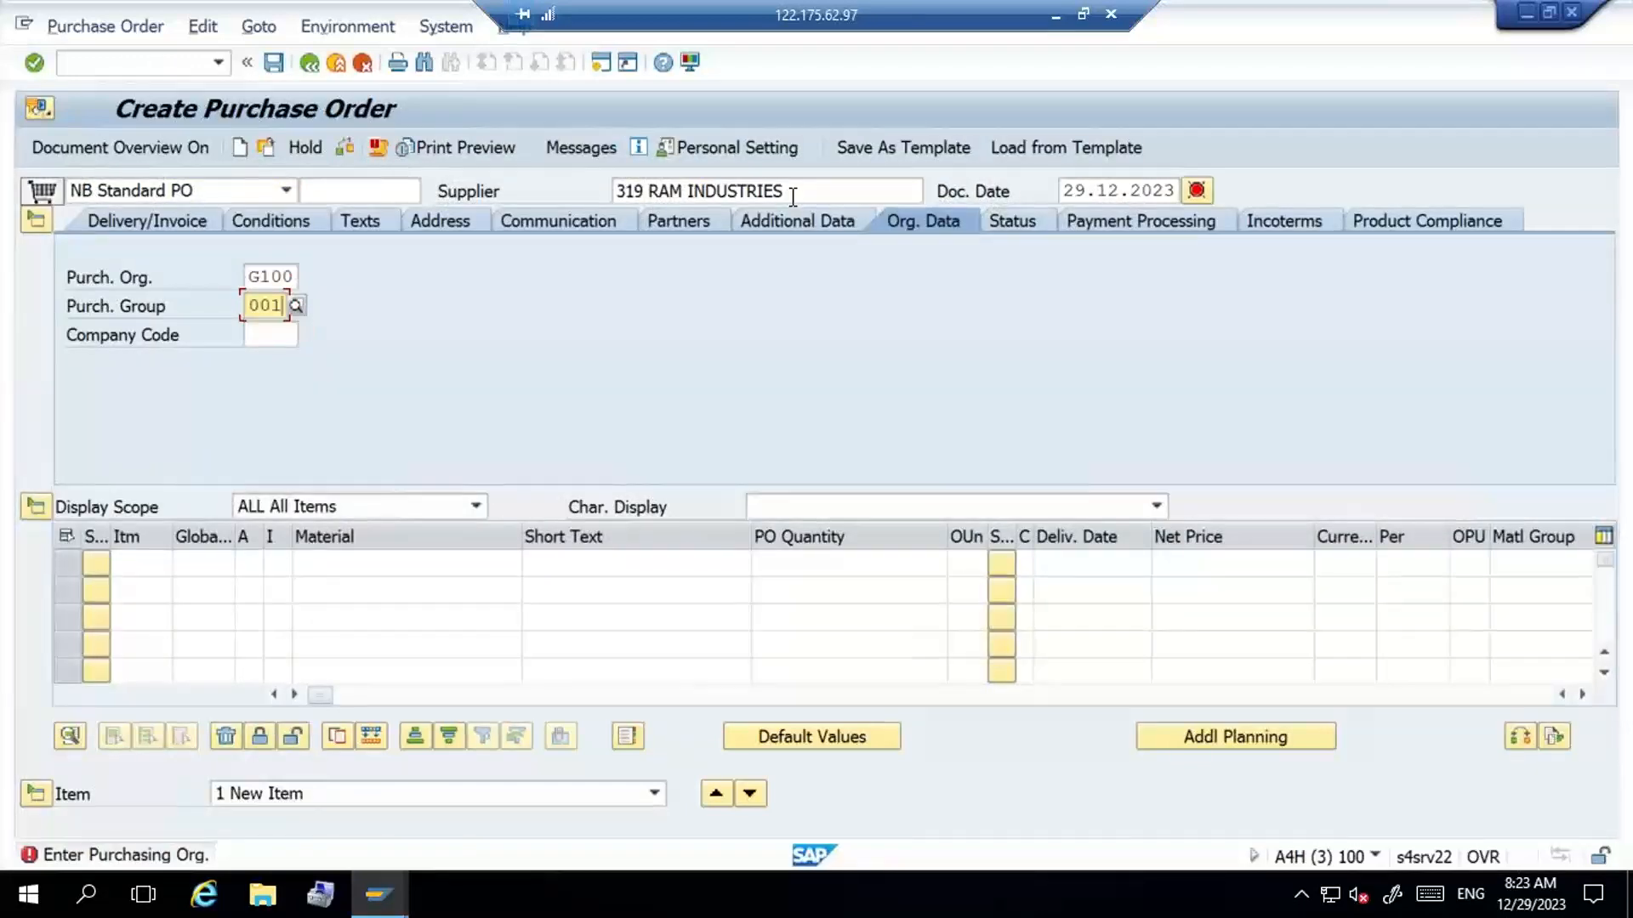
{"action": "key", "text": "Return"}
{"action": "key", "text": "Tab"}
{"action": "key", "text": "Down"}
{"action": "key", "text": "Return"}
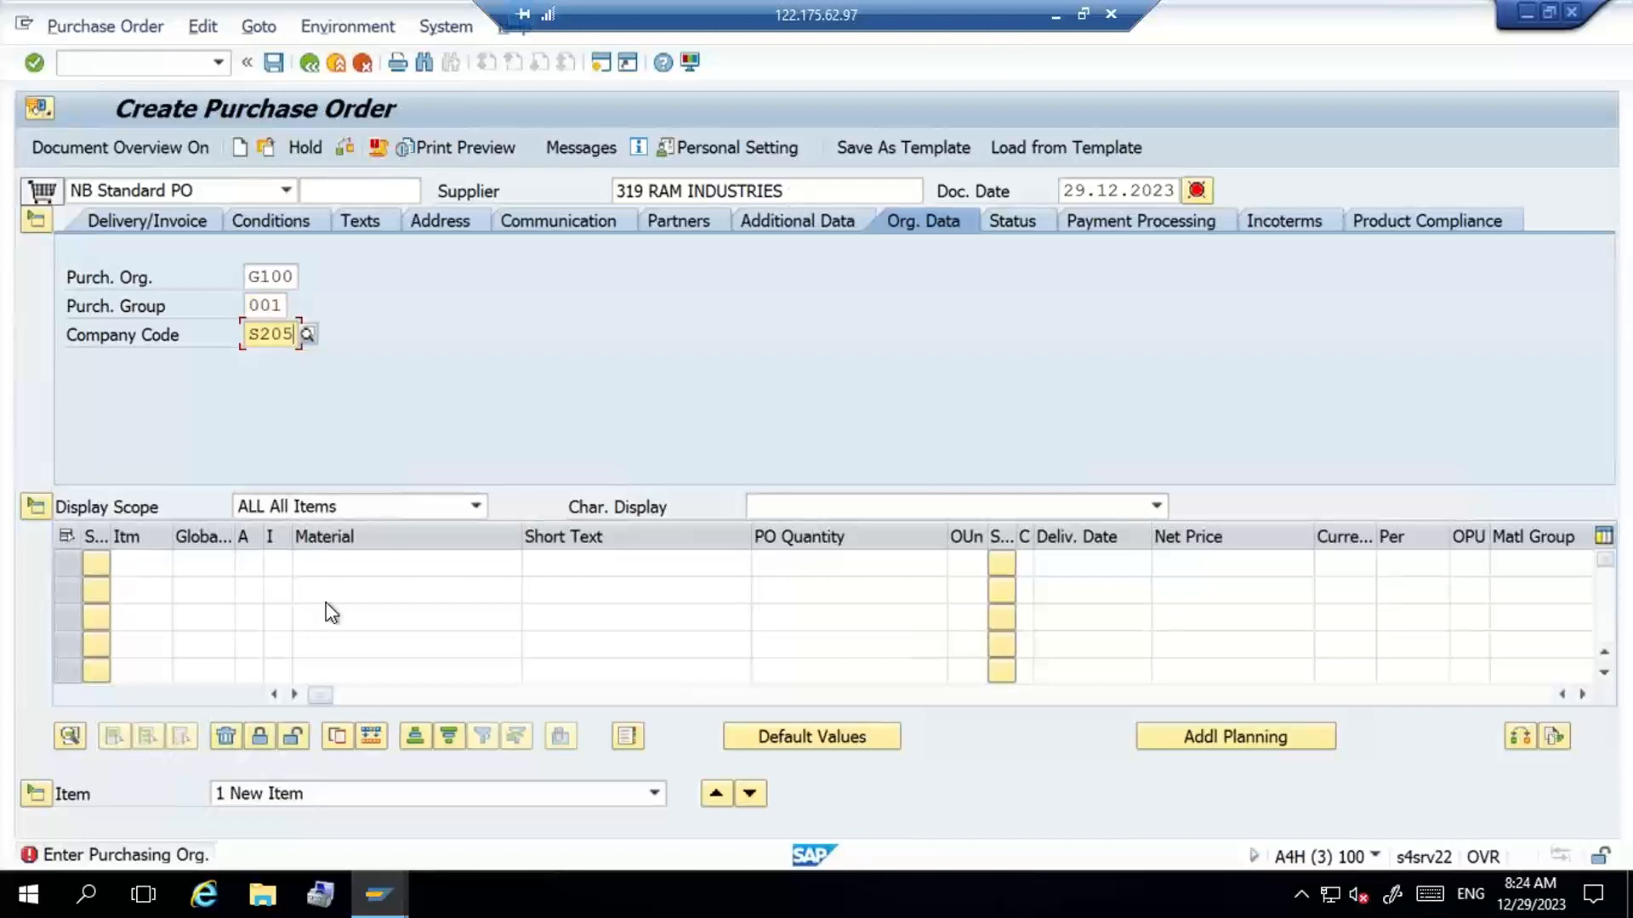
- Enter material G100-MAT2 with a PO quantity of 10 in the first item line
{"action": "left_click", "coordinate": [415, 565]}
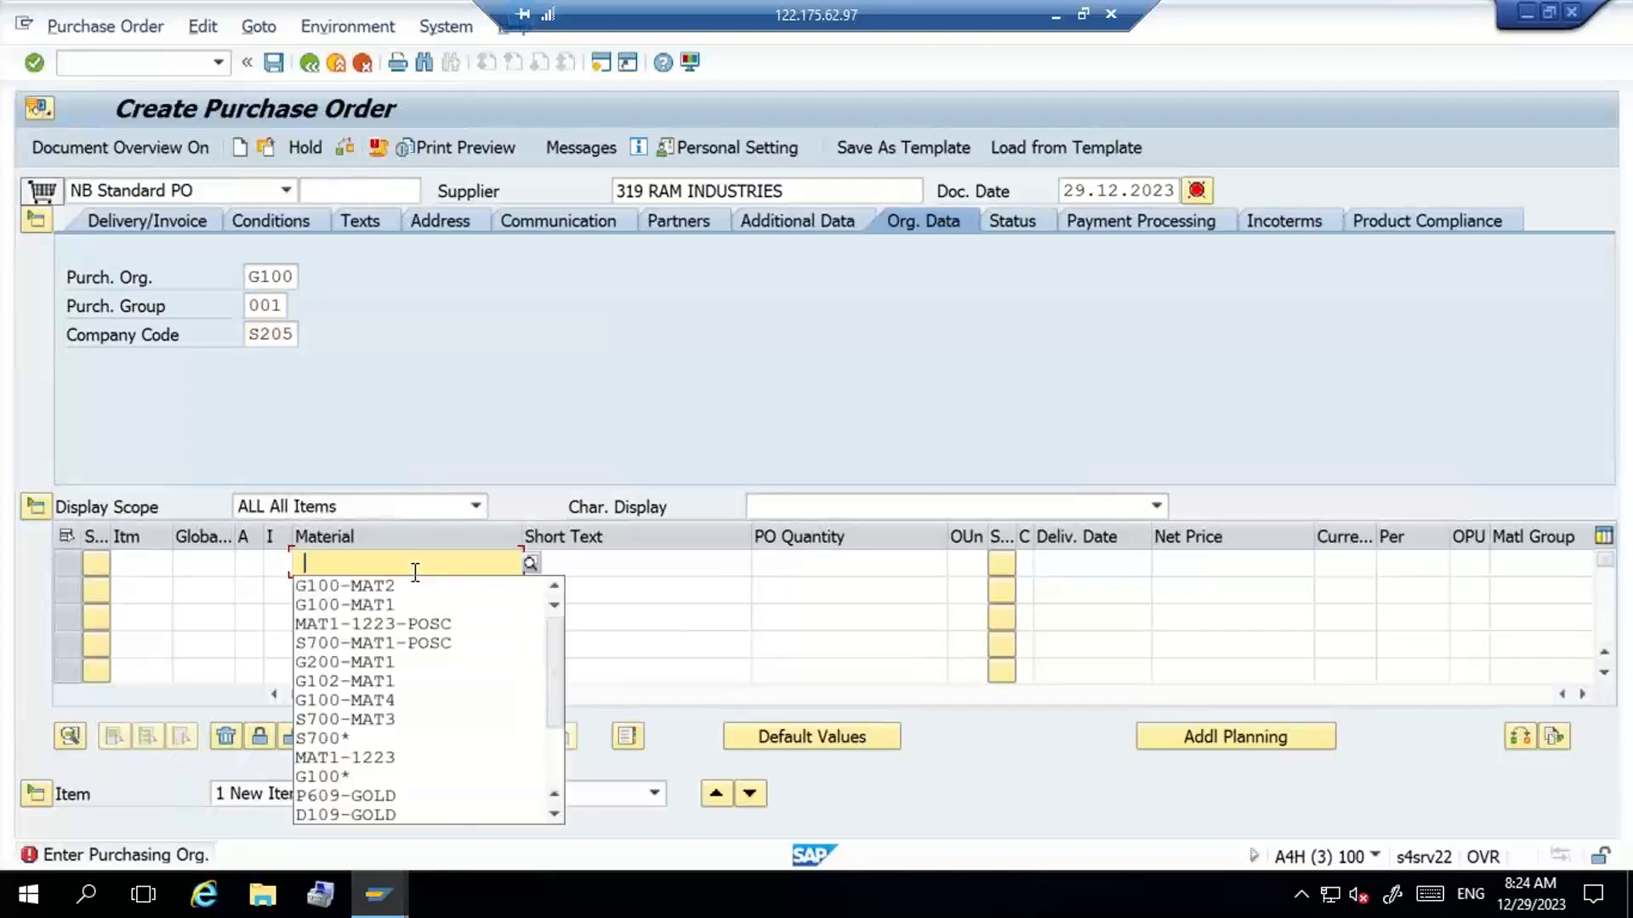
{"action": "key", "text": "Down"}
{"action": "key", "text": "Return"}
{"action": "key", "text": "Tab"}
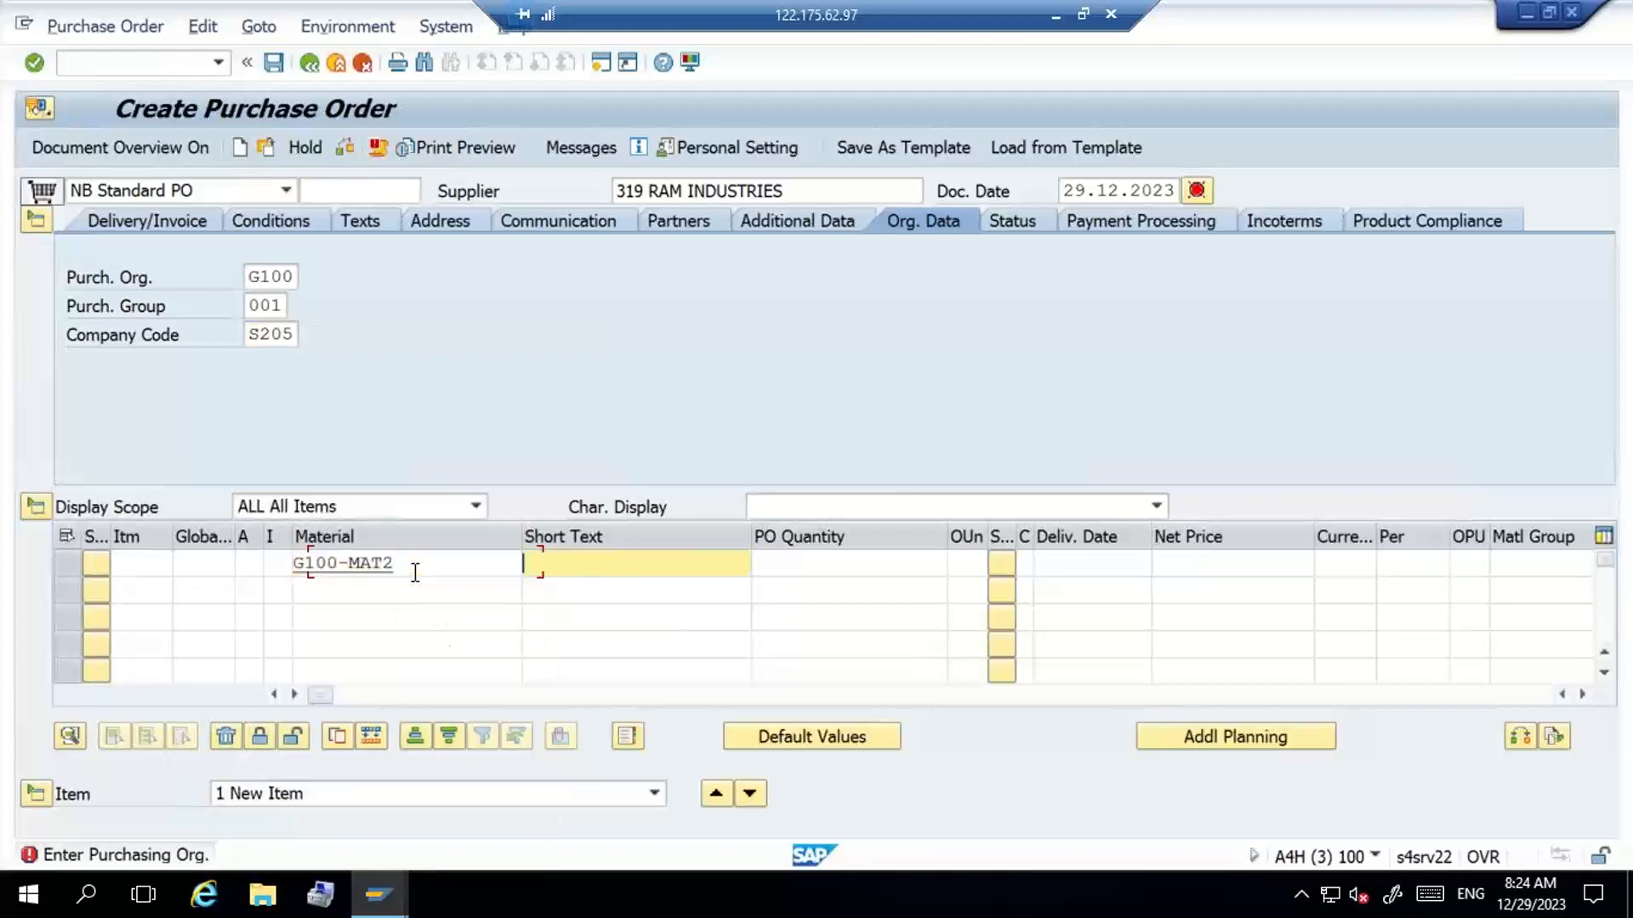
{"action": "key", "text": "Tab"}
{"action": "type", "text": "10"}
- Set the item's plant to G100 and its storage location to ROD1, and validate the line
{"action": "key", "text": "Tab"}
{"action": "key", "text": "Tab"}
{"action": "key", "text": "Tab"}
{"action": "key", "text": "Tab"}
{"action": "key", "text": "Tab"}
{"action": "key", "text": "Tab"}
{"action": "key", "text": "Tab"}
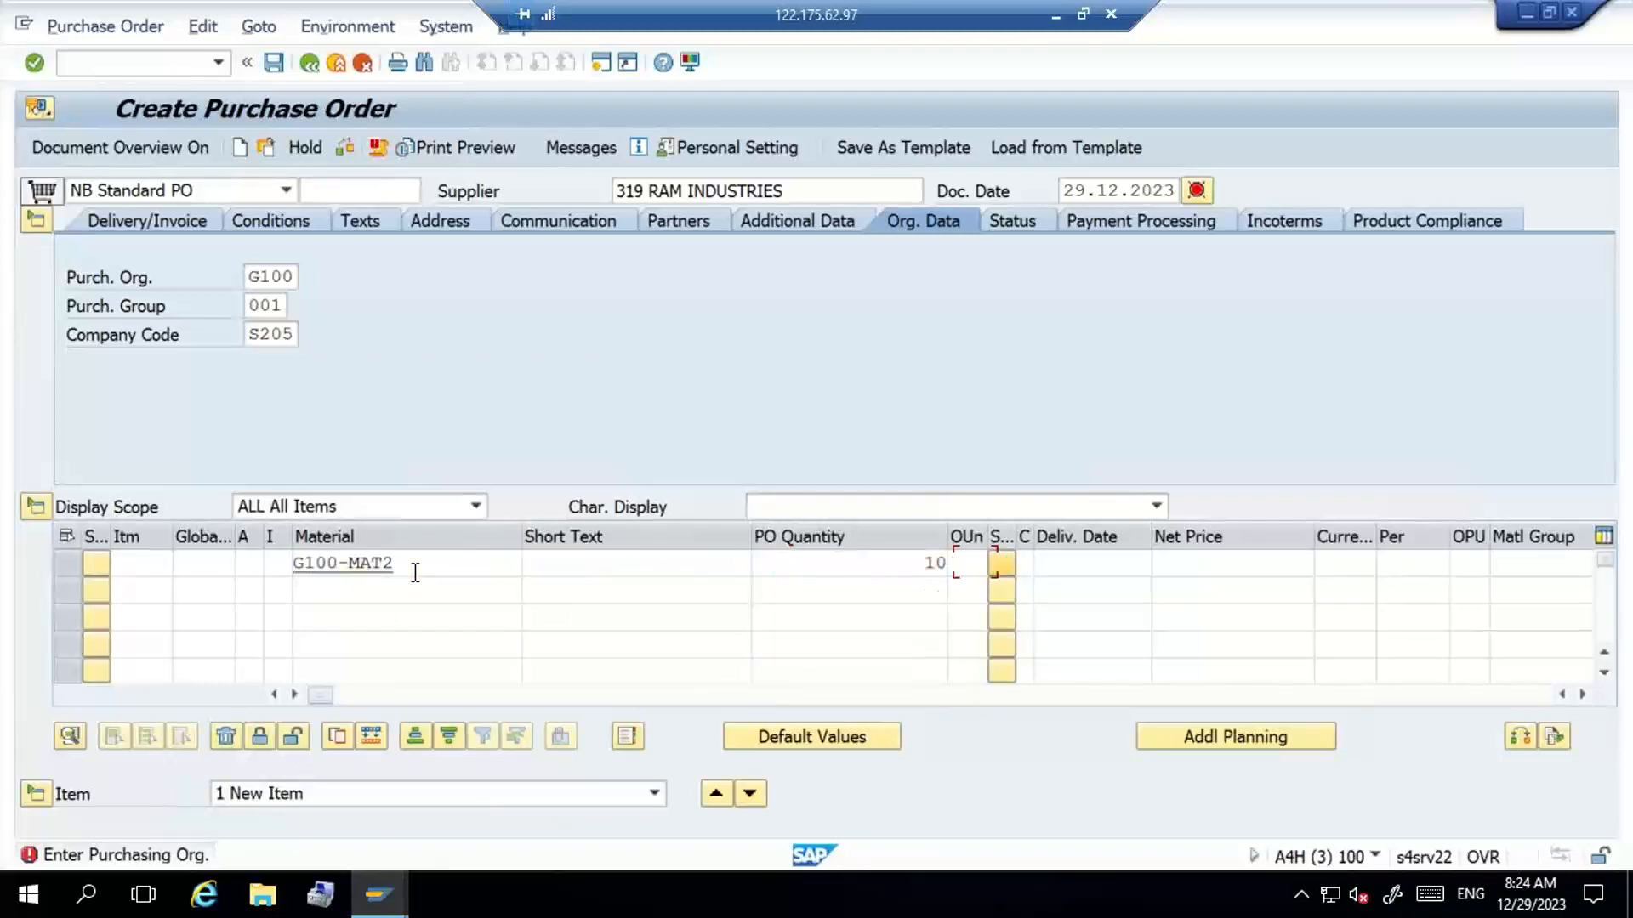
{"action": "key", "text": "Tab"}
{"action": "key", "text": "Tab"}
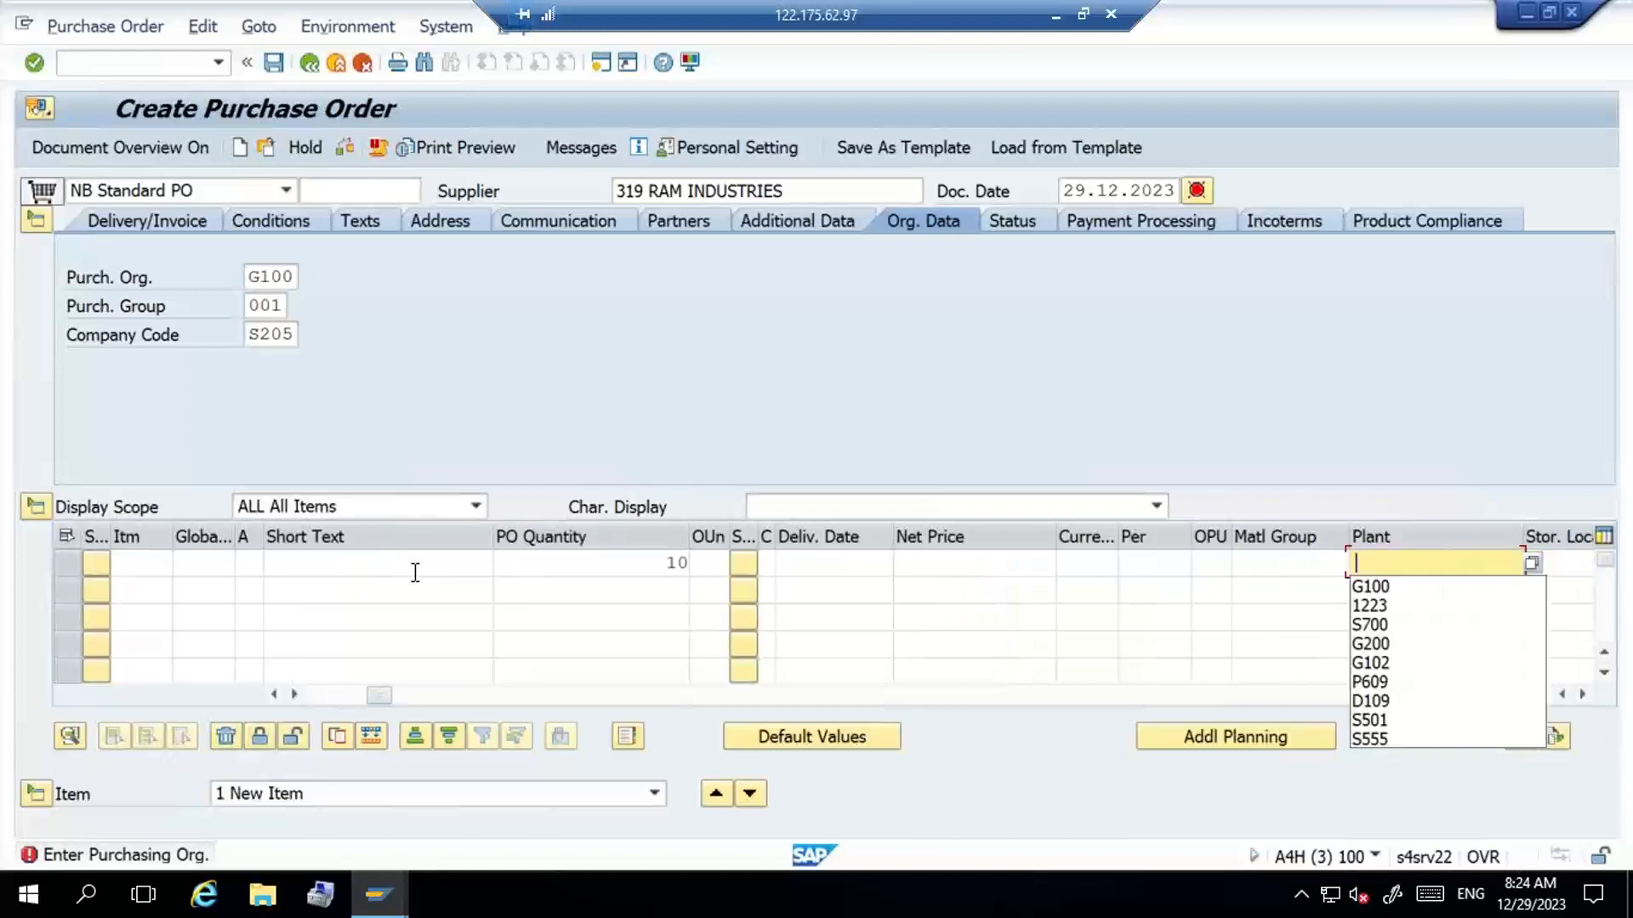
{"action": "type", "text": "G100"}
{"action": "key", "text": "Tab"}
{"action": "key", "text": "Down"}
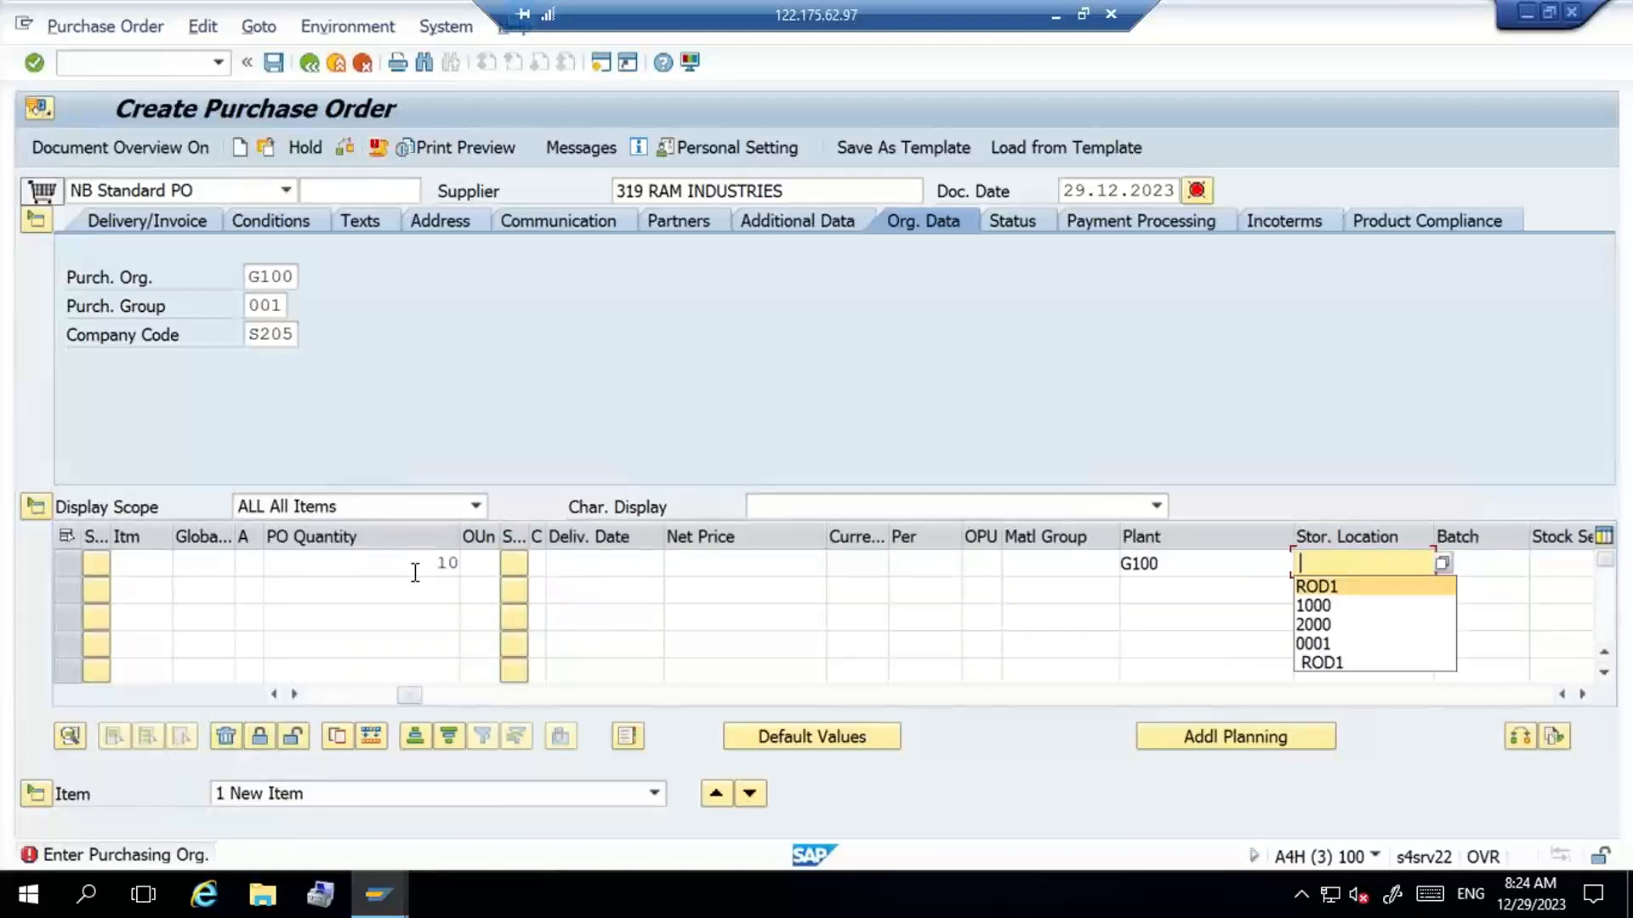
{"action": "key", "text": "Return"}
{"action": "key", "text": "Return"}
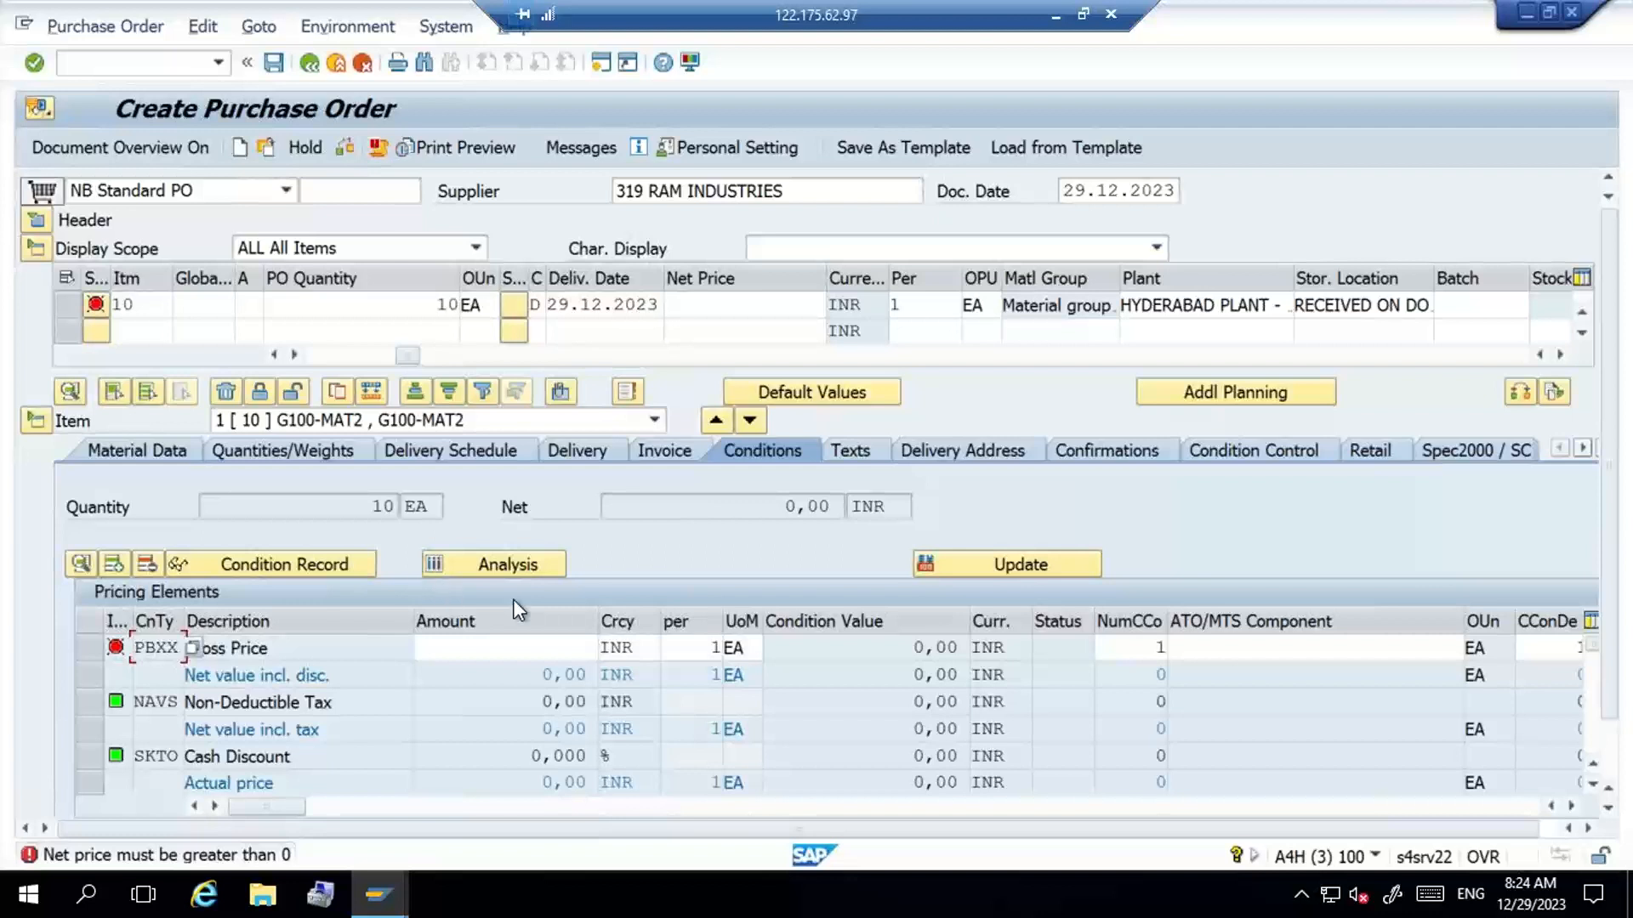
- Set the item's gross price (PBXX) to 100 INR and acknowledge the warnings
{"action": "left_click", "coordinate": [502, 646]}
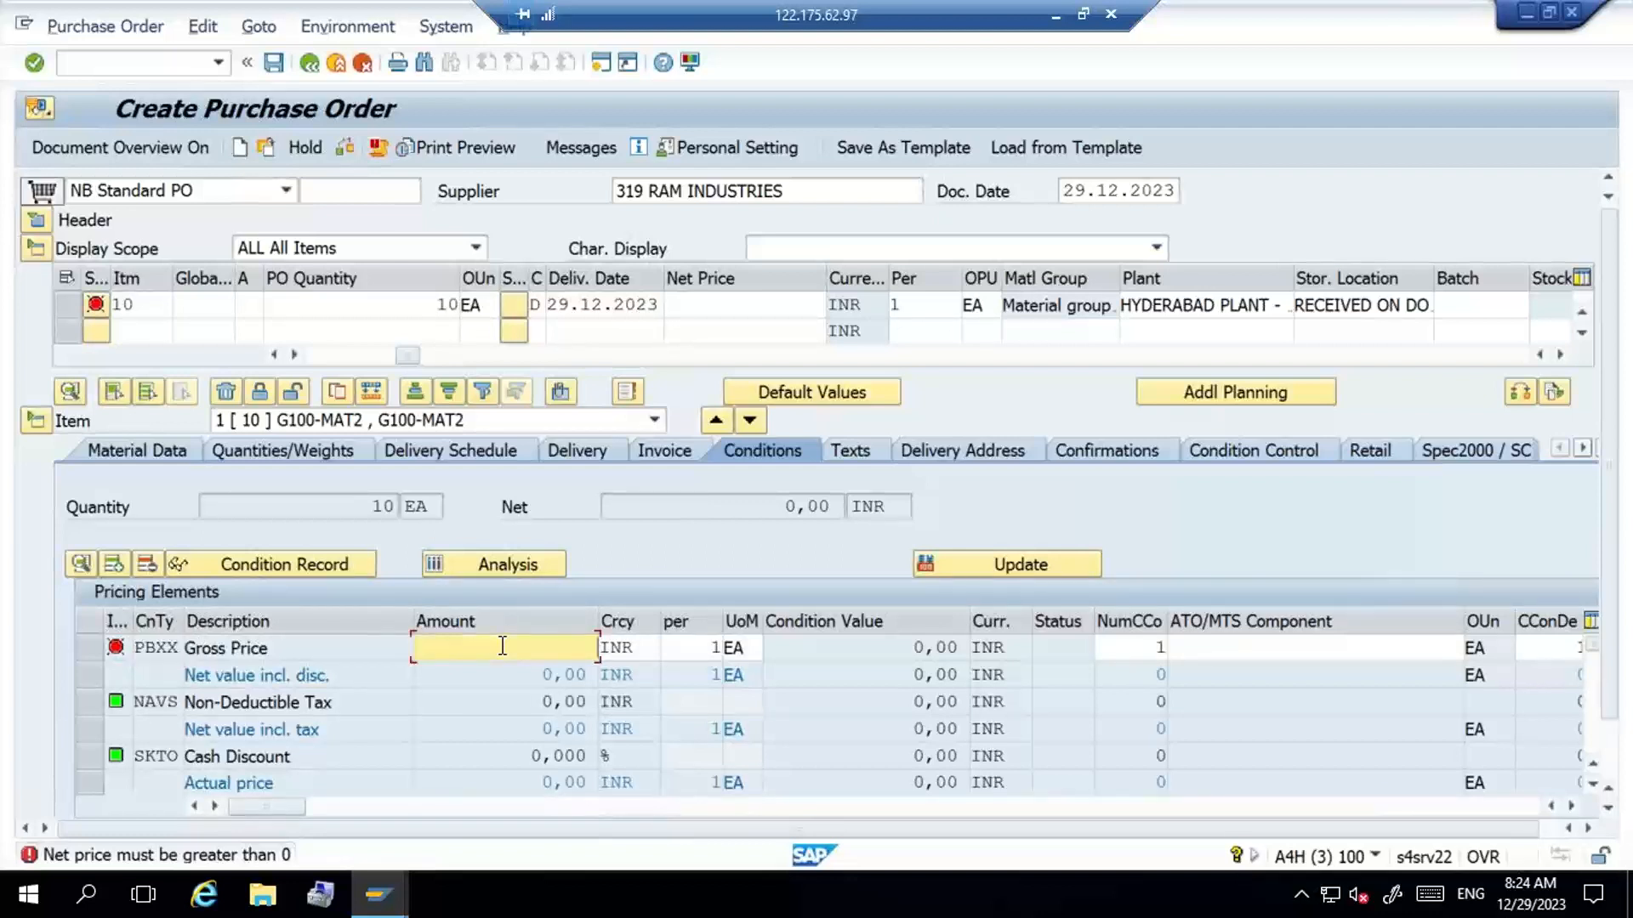
{"action": "type", "text": "100"}
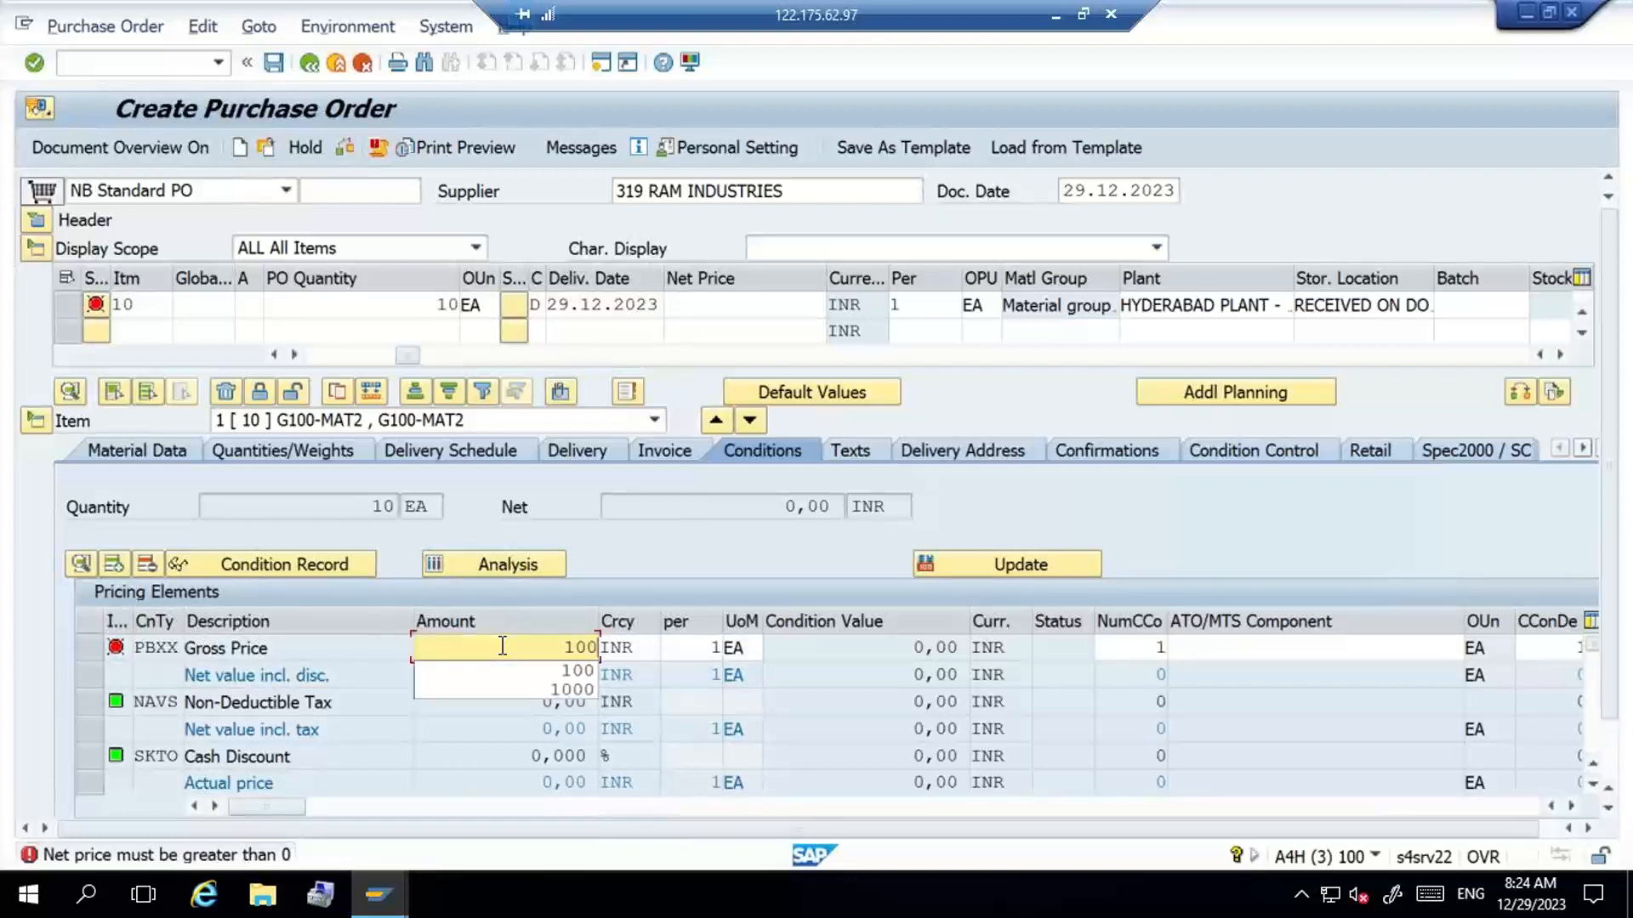
{"action": "key", "text": "Return"}
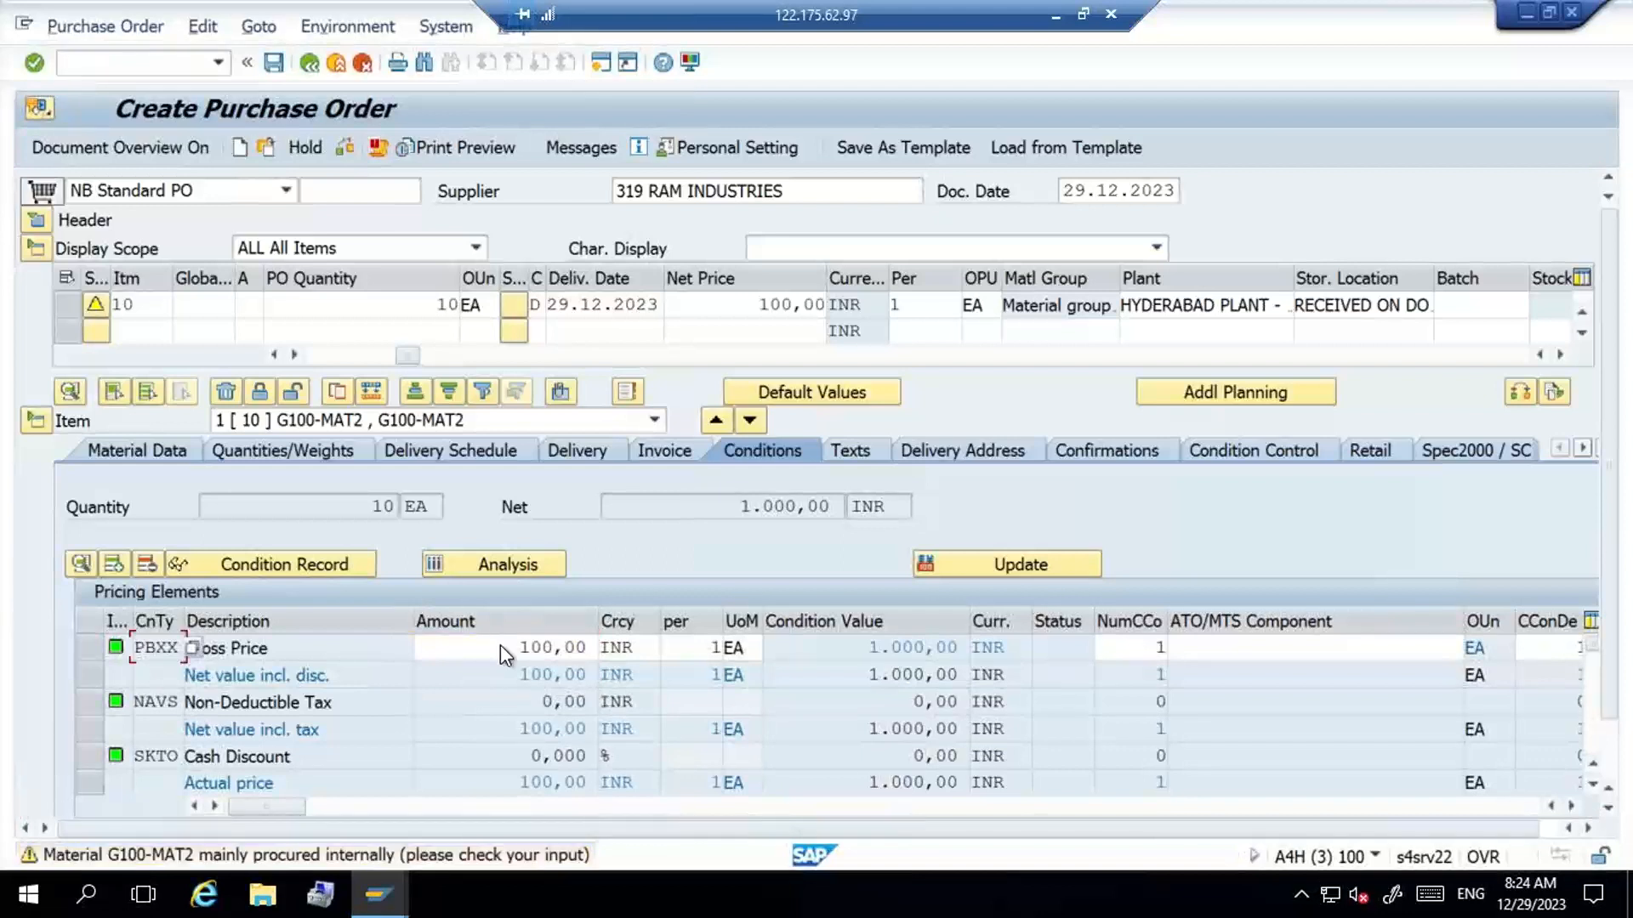
{"action": "key", "text": "Return"}
{"action": "key", "text": "Return"}
{"action": "key", "text": "Return"}
{"action": "key", "text": "Return"}
{"action": "key", "text": "Return"}
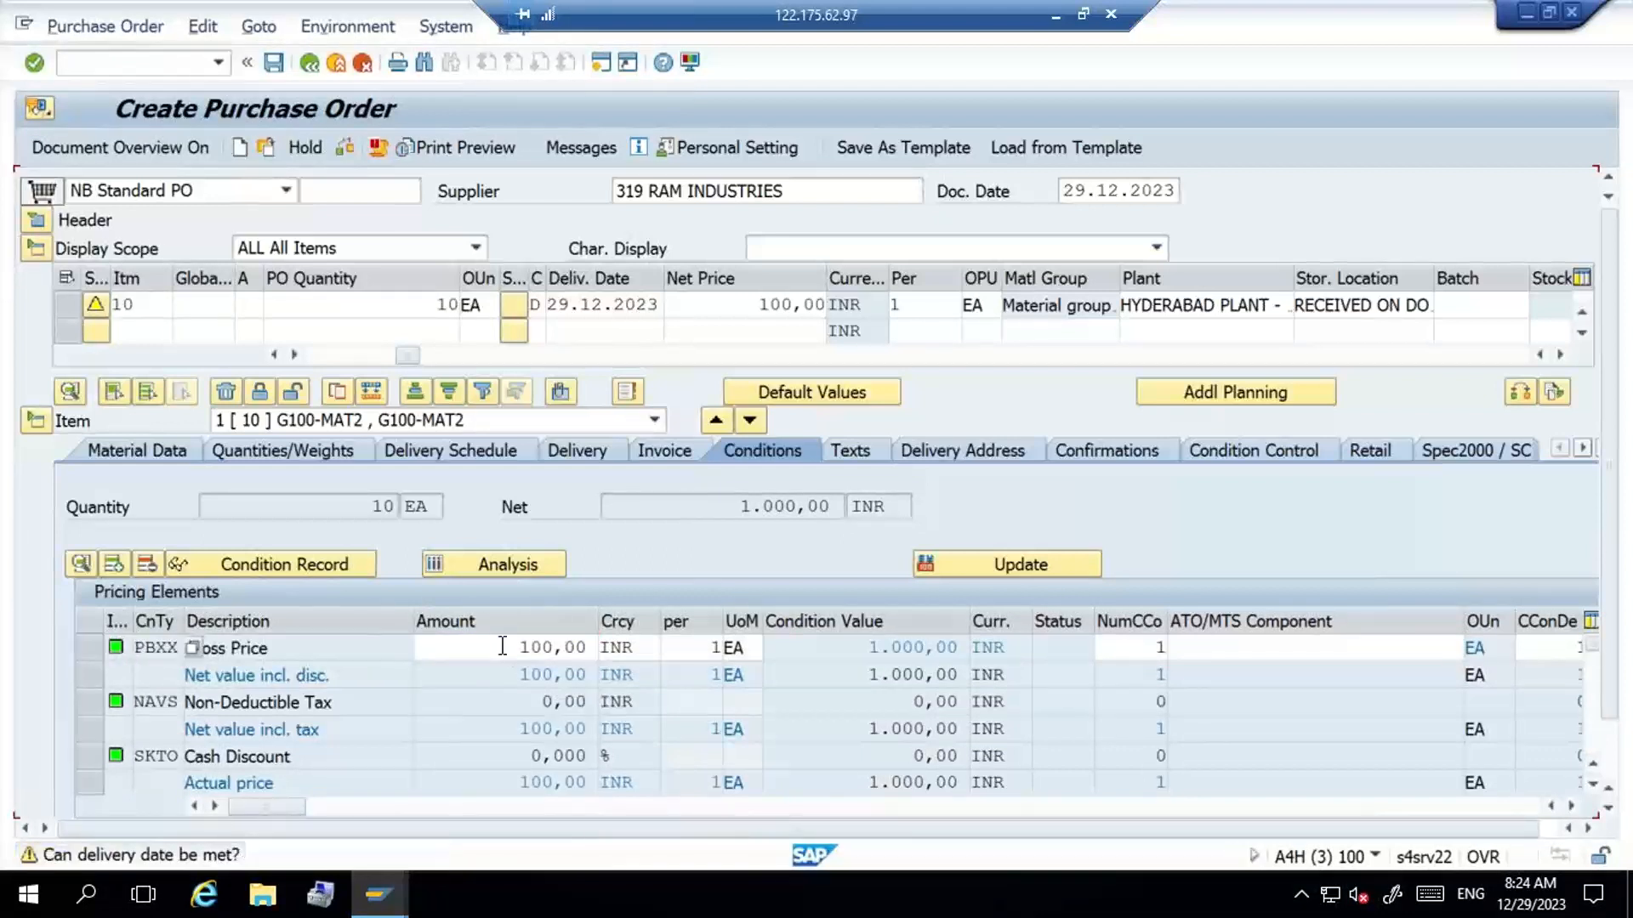
{"action": "key", "text": "Return"}
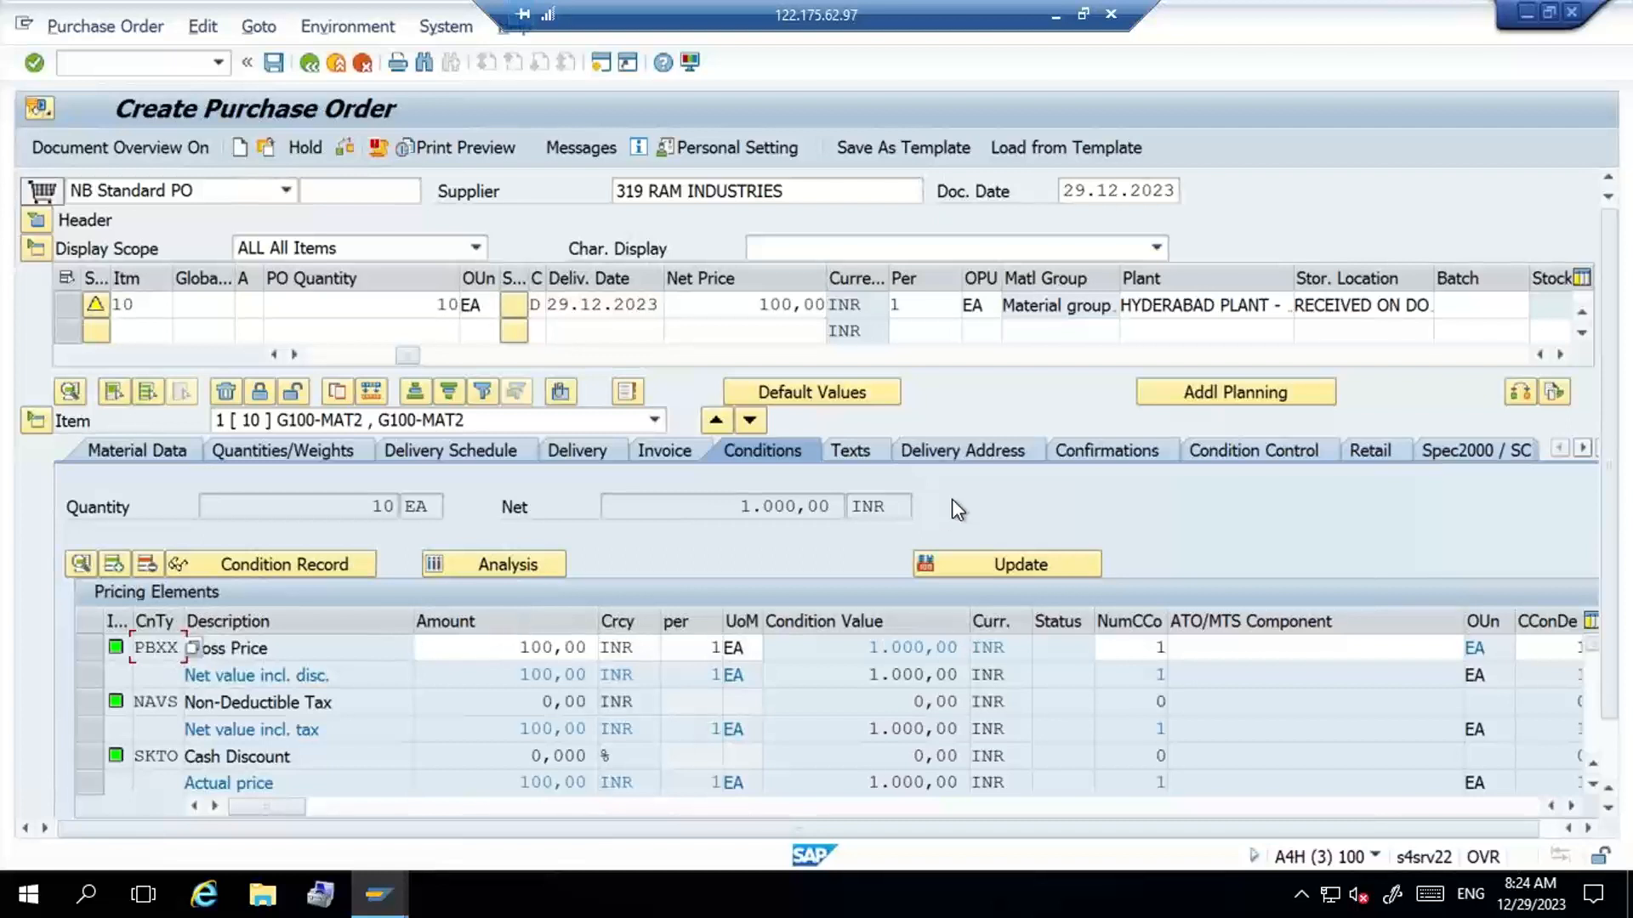
- Set the item's confirmation control to 0004 Inbound Delivery and save the purchase order
{"action": "left_click", "coordinate": [1095, 454]}
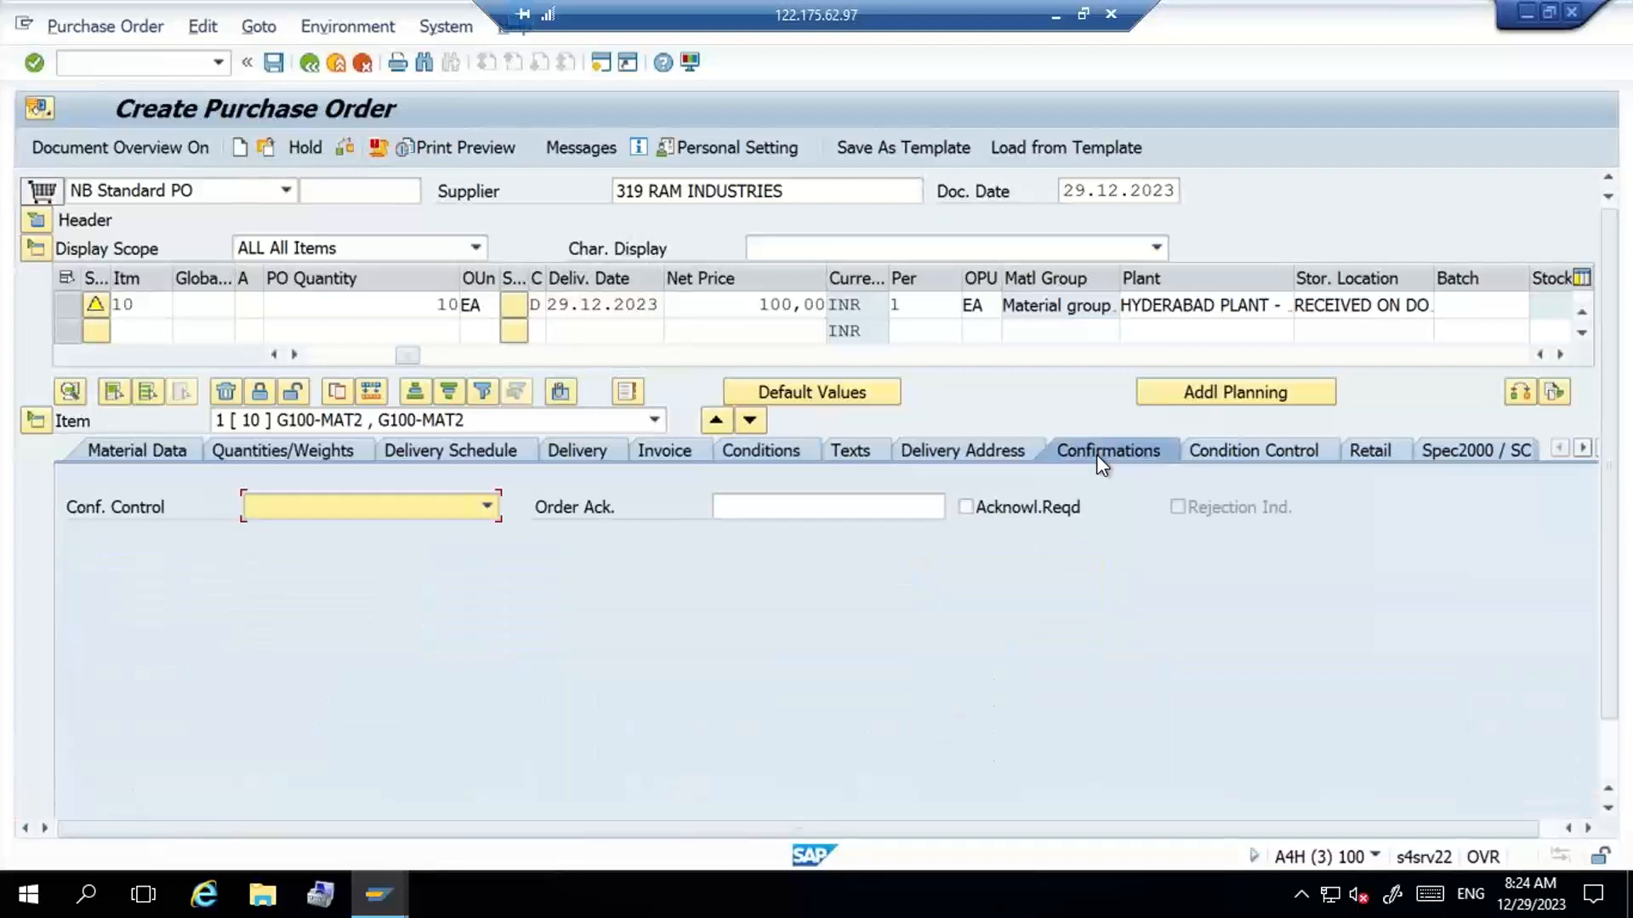
{"action": "left_click", "coordinate": [484, 507]}
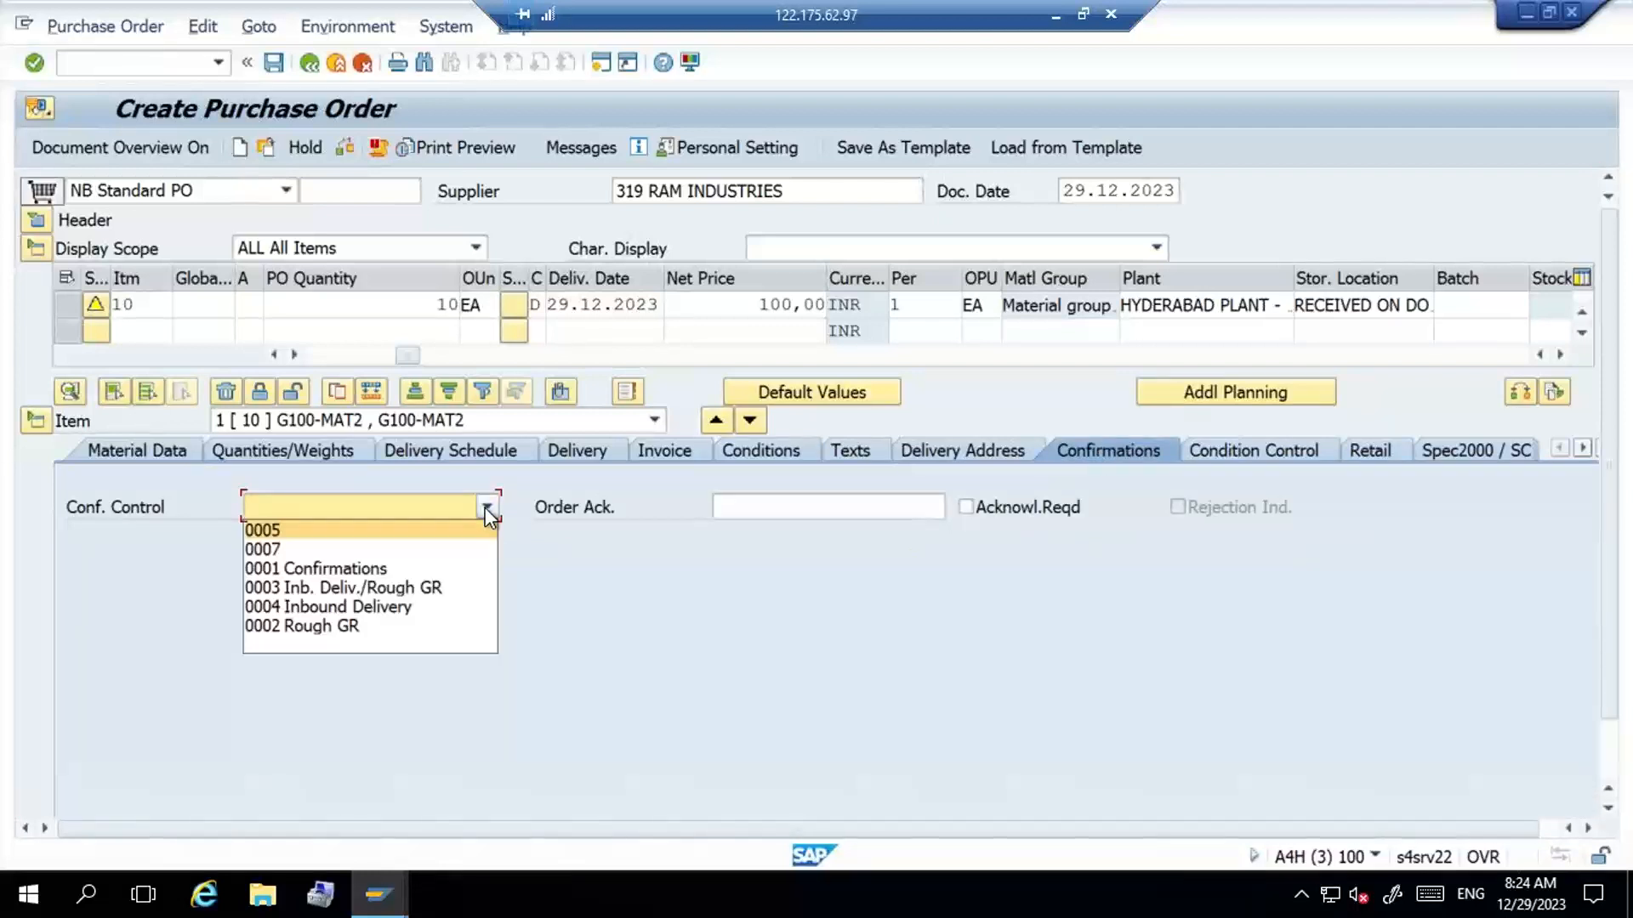
{"action": "left_click", "coordinate": [471, 607]}
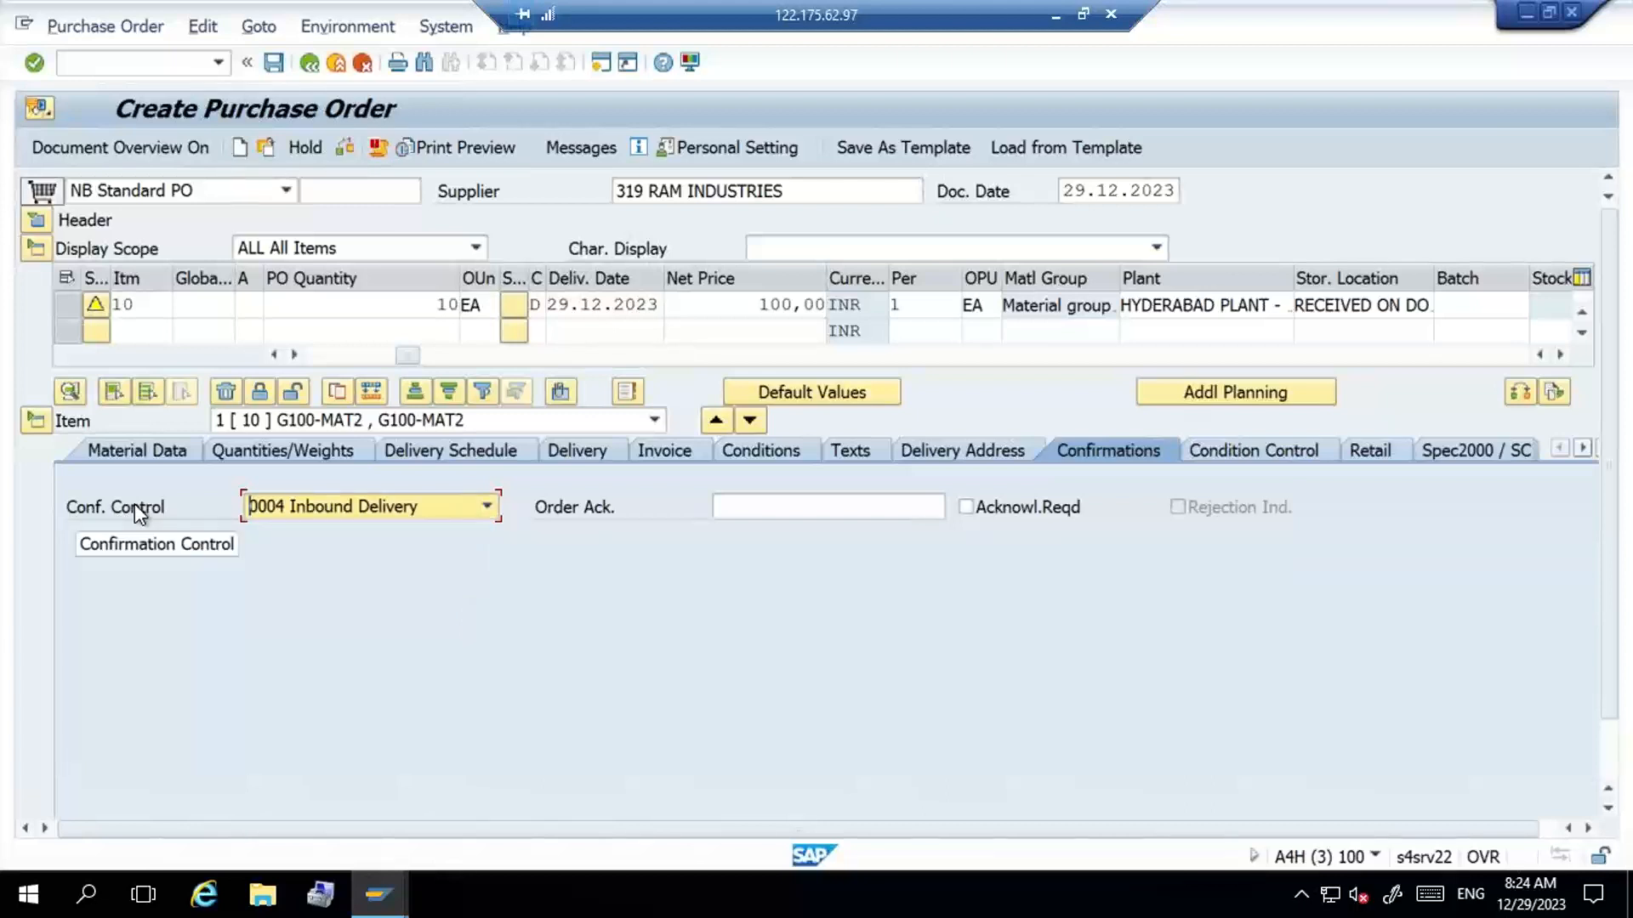
{"action": "left_click", "coordinate": [270, 65]}
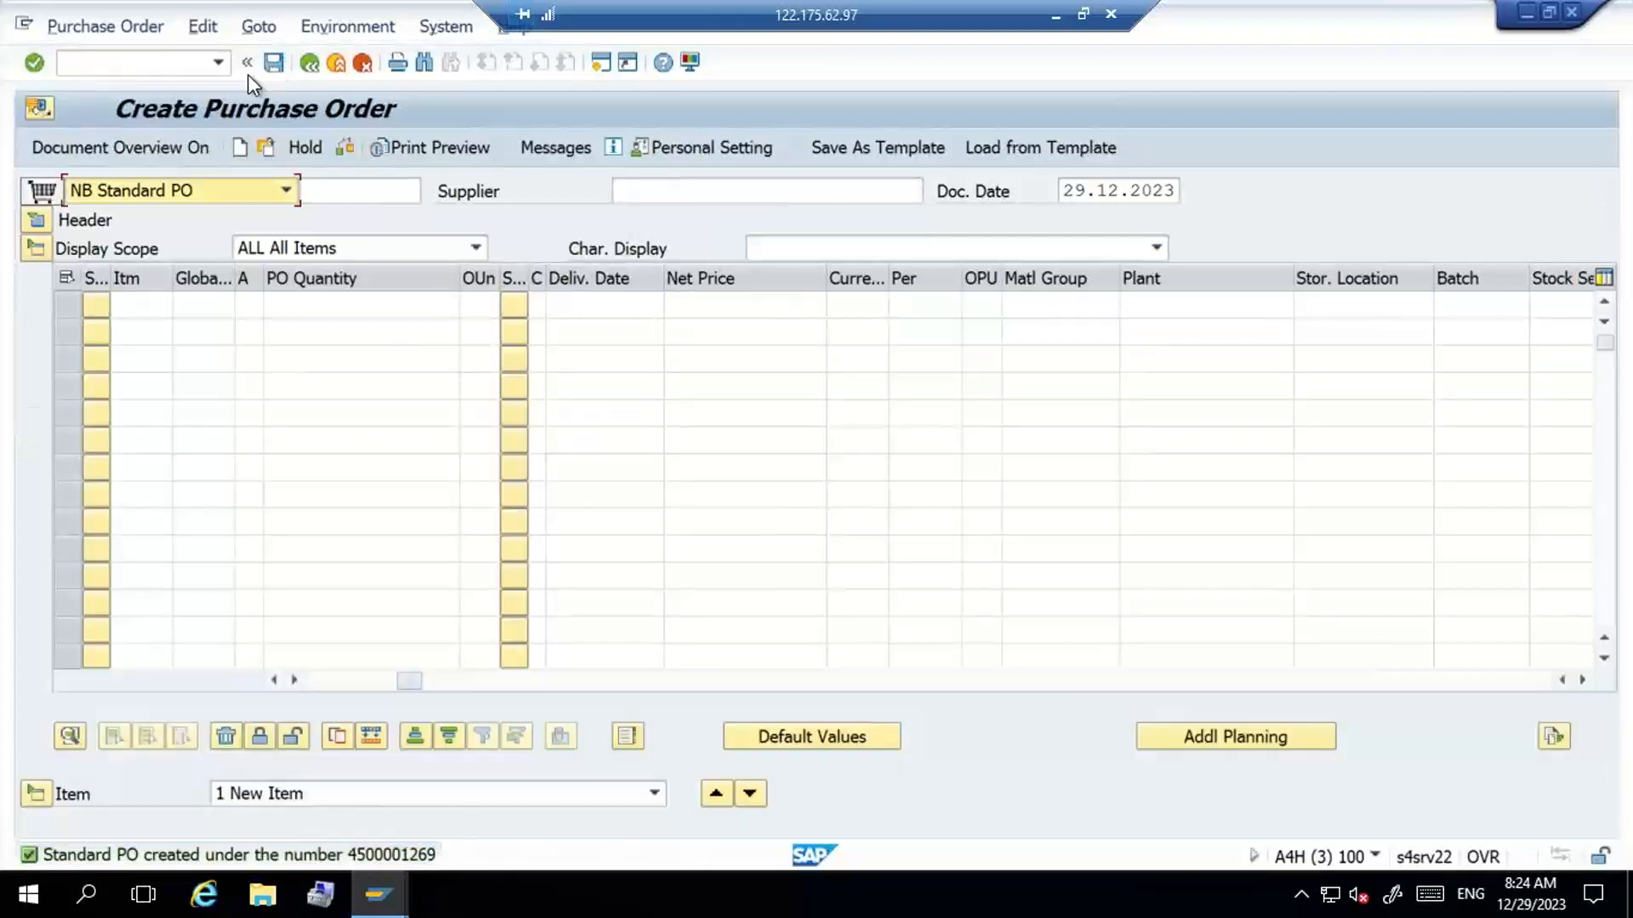
- Create an inbound delivery with VL31N for the purchase order just saved, and save the delivery
{"action": "left_click", "coordinate": [160, 65]}
{"action": "type", "text": "/n"}
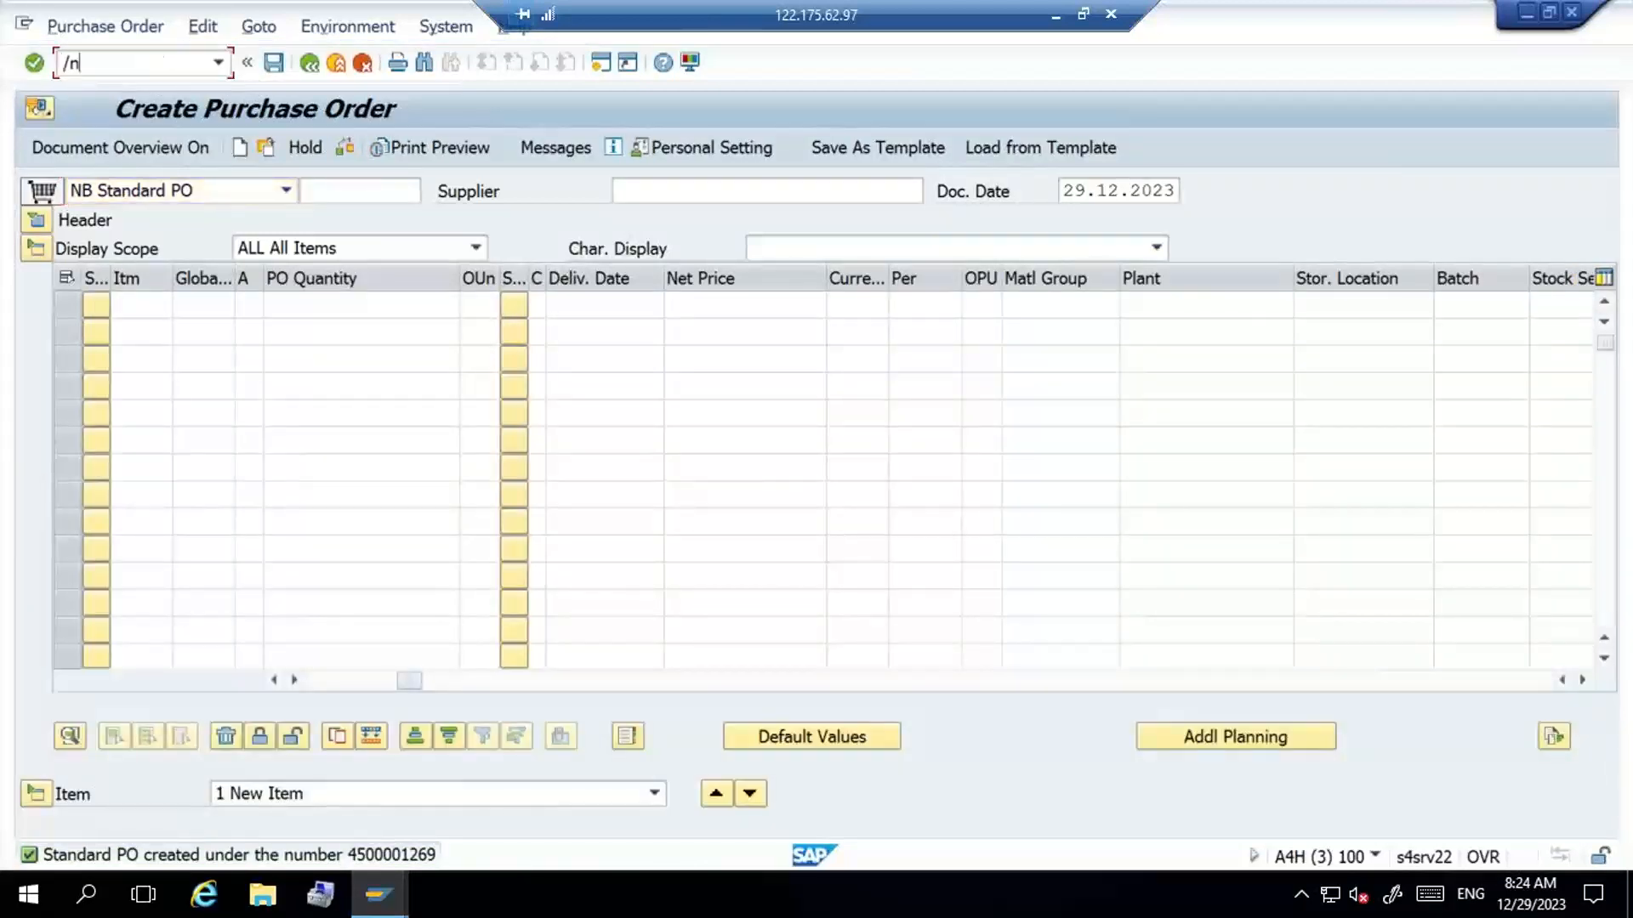
{"action": "type", "text": "vl31n"}
{"action": "key", "text": "Return"}
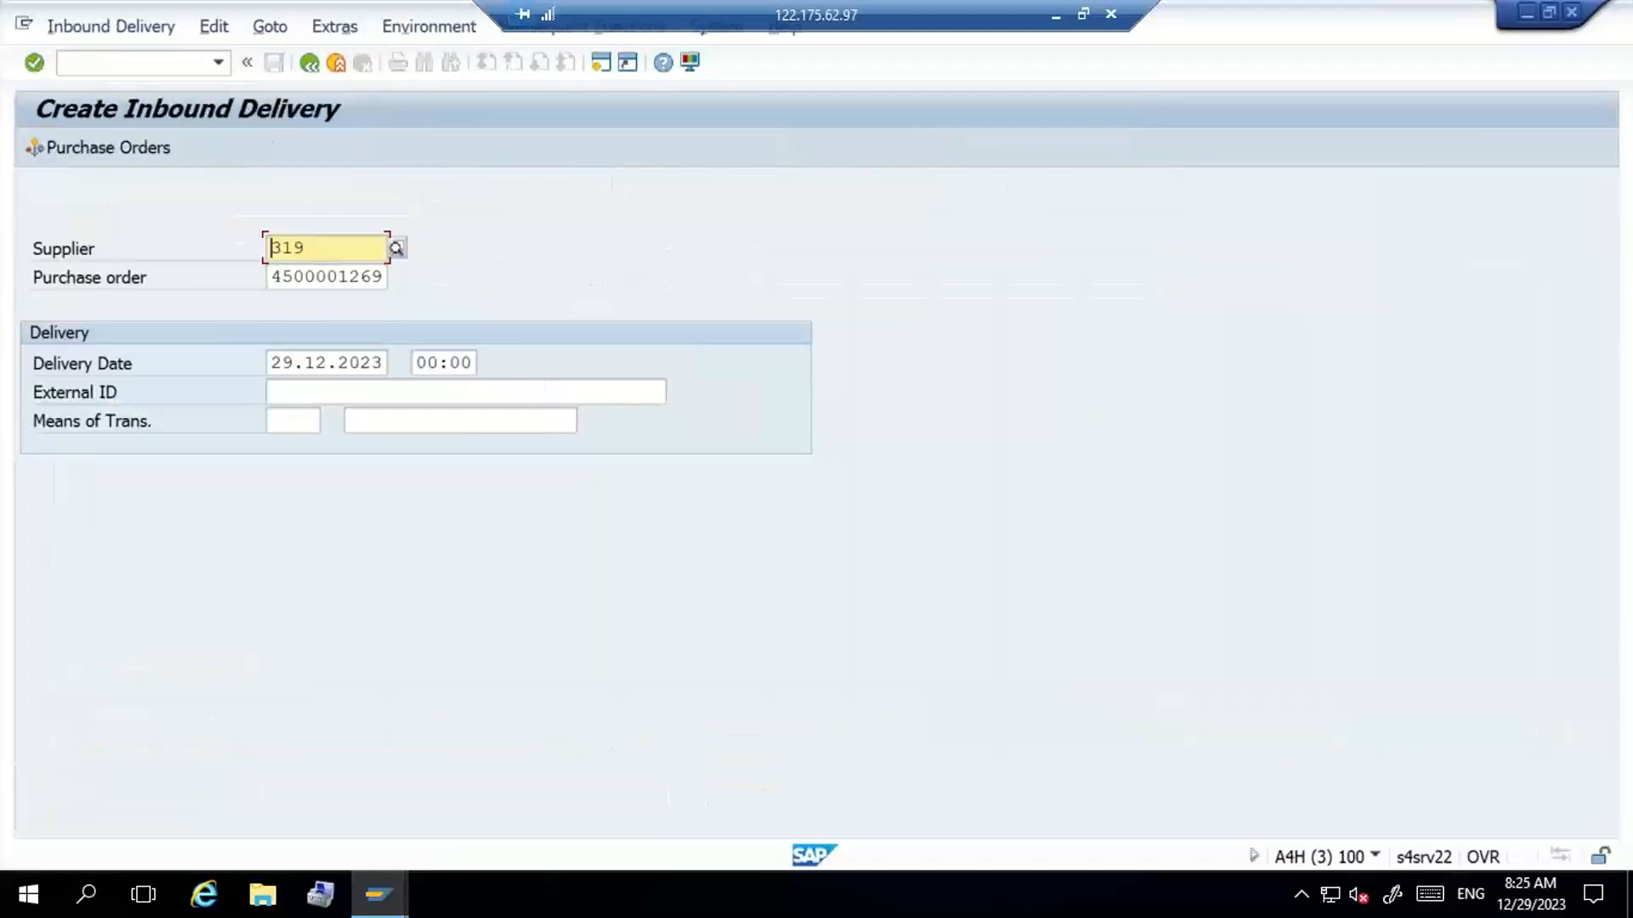
{"action": "key", "text": "Return"}
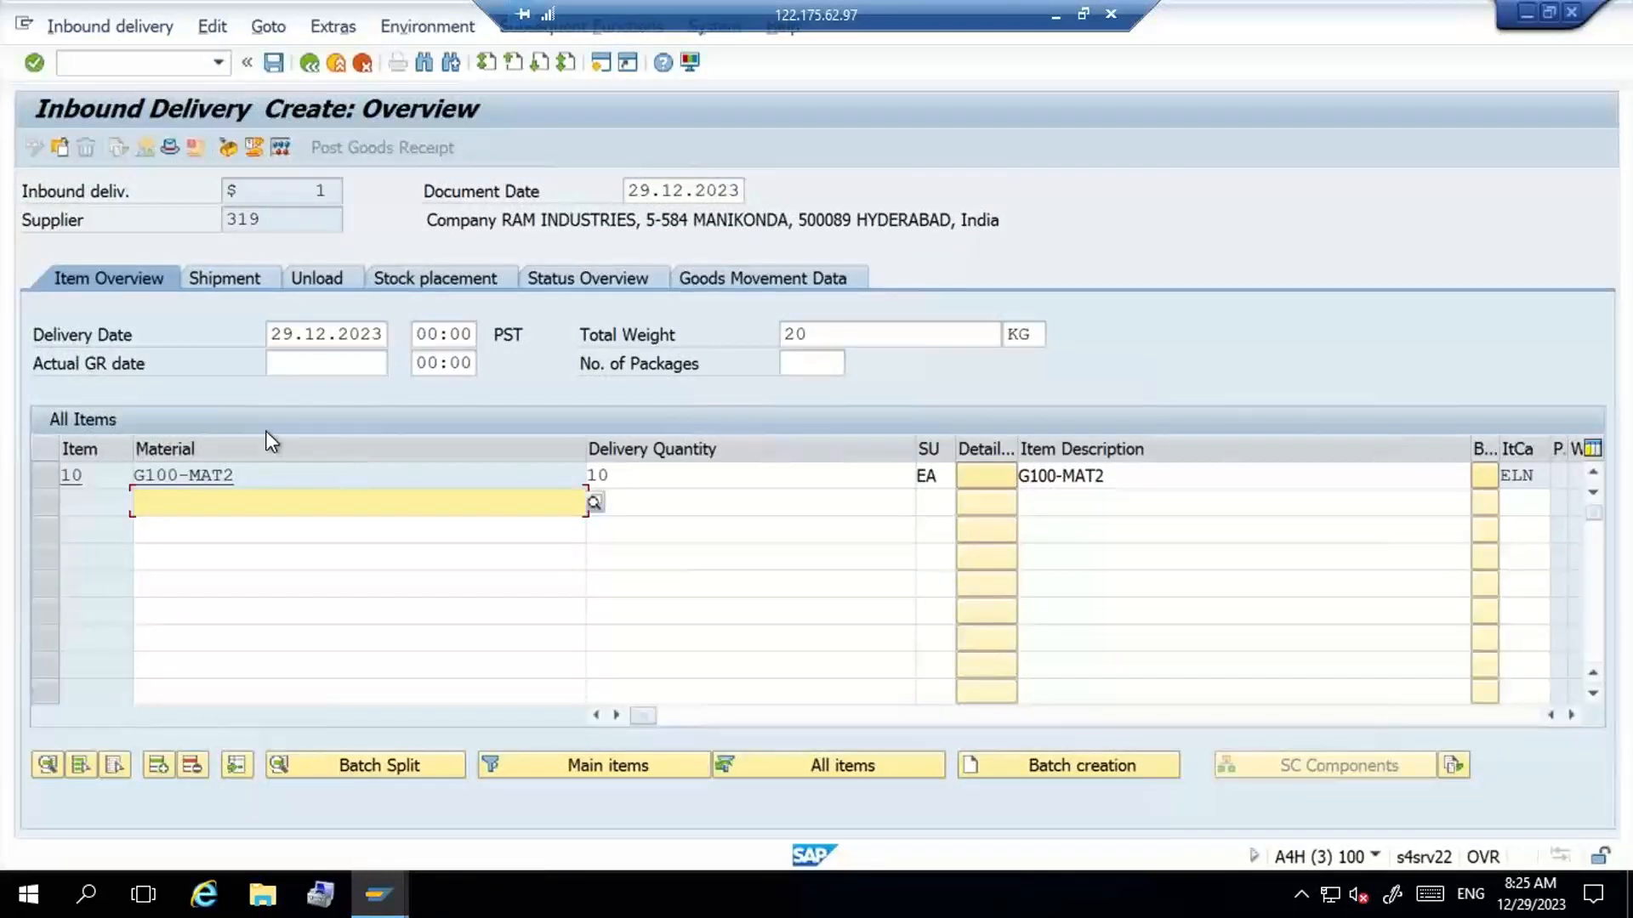
{"action": "left_click", "coordinate": [280, 72]}
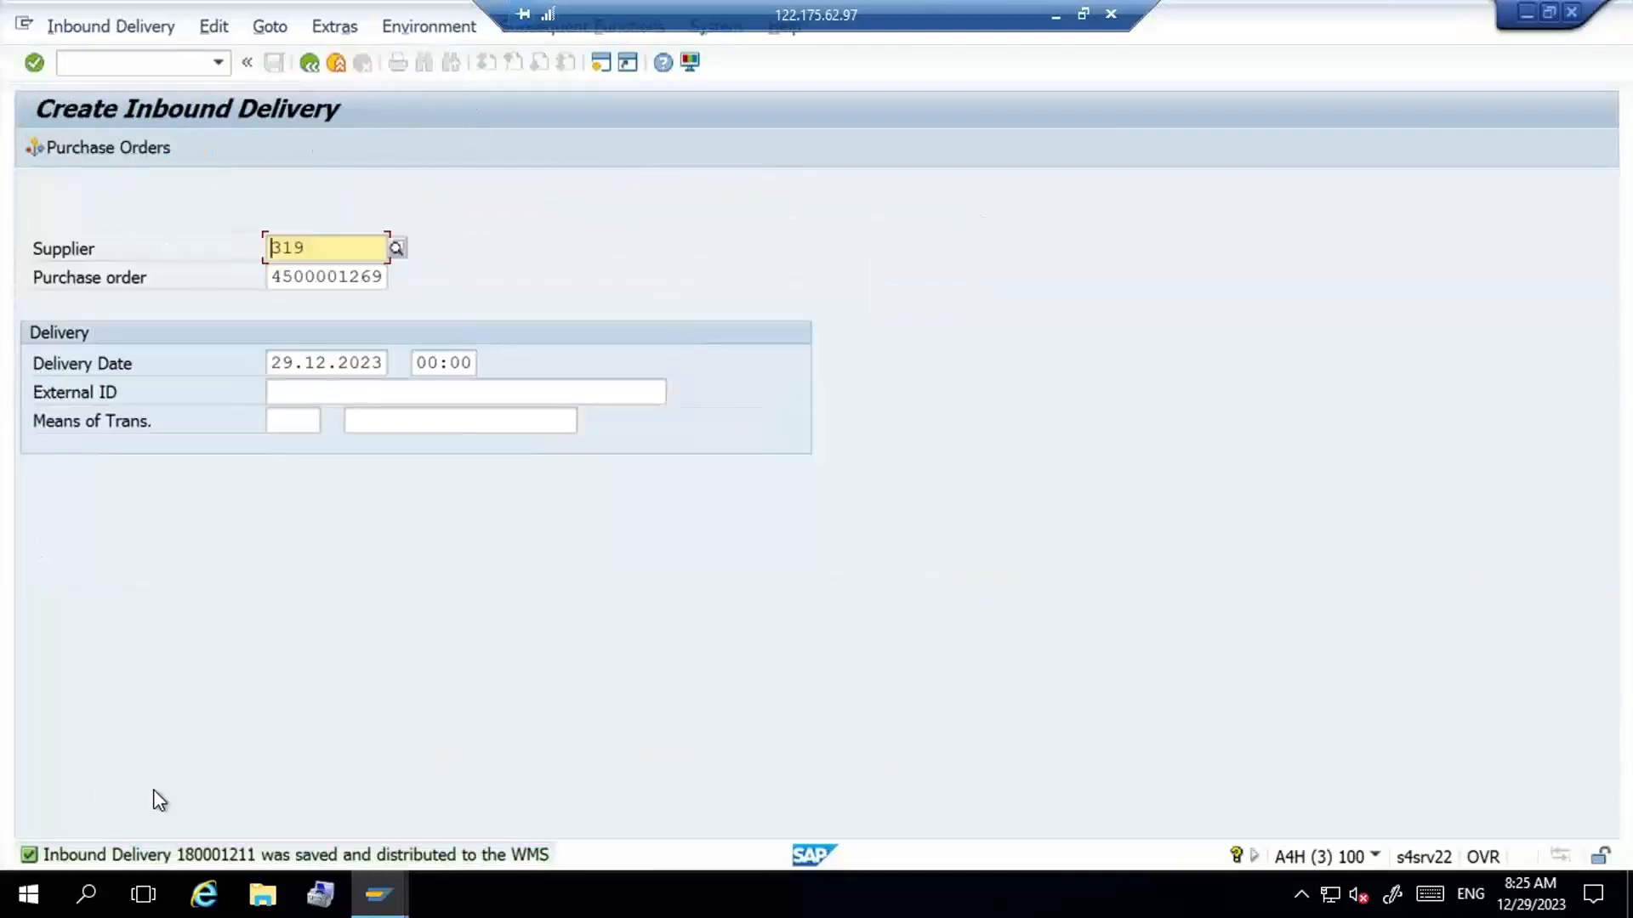
- Copy the new inbound delivery number from its save message and open transaction /n/scwm/prdi
{"action": "double_click", "coordinate": [229, 864]}
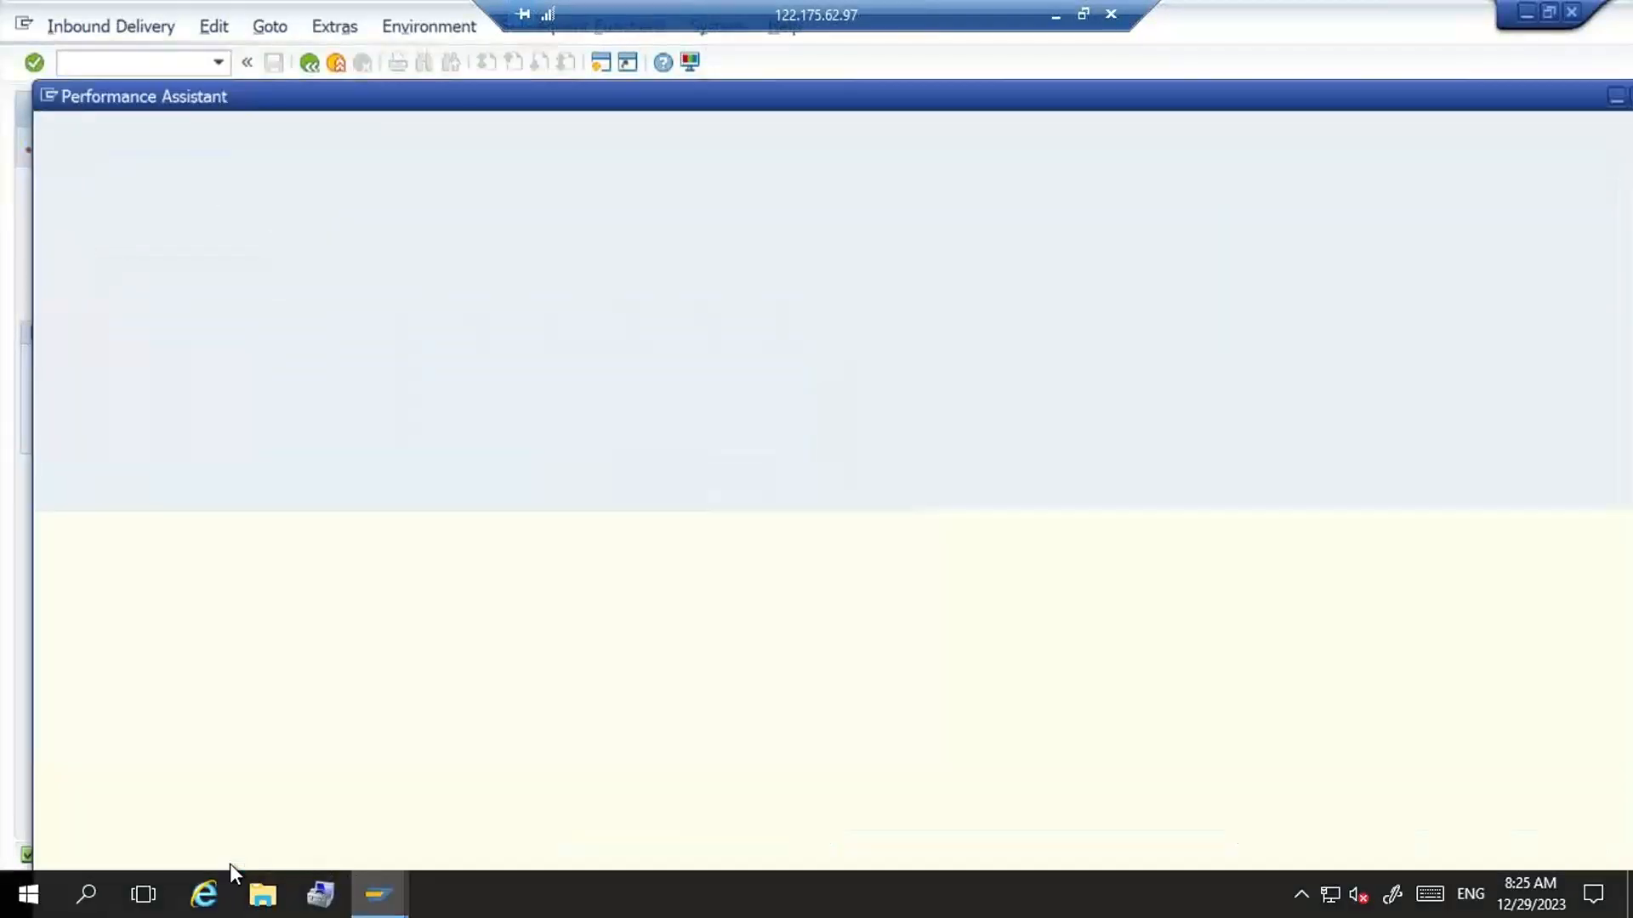
{"action": "double_click", "coordinate": [226, 160]}
{"action": "key", "text": "ctrl+c"}
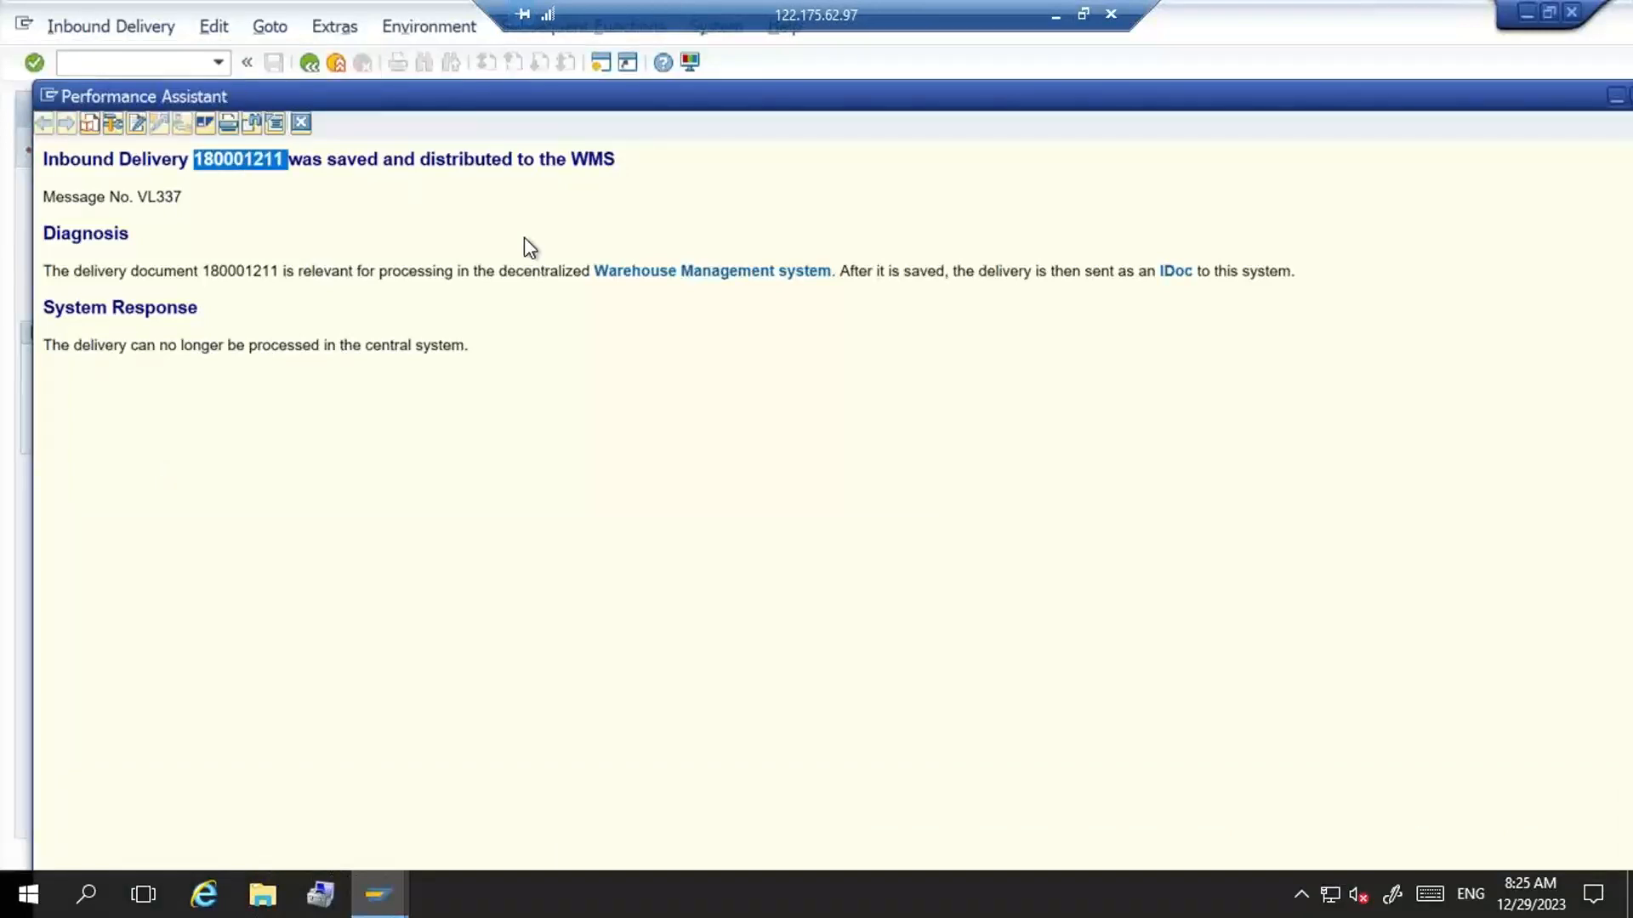
{"action": "left_click", "coordinate": [300, 124]}
{"action": "left_click", "coordinate": [141, 64]}
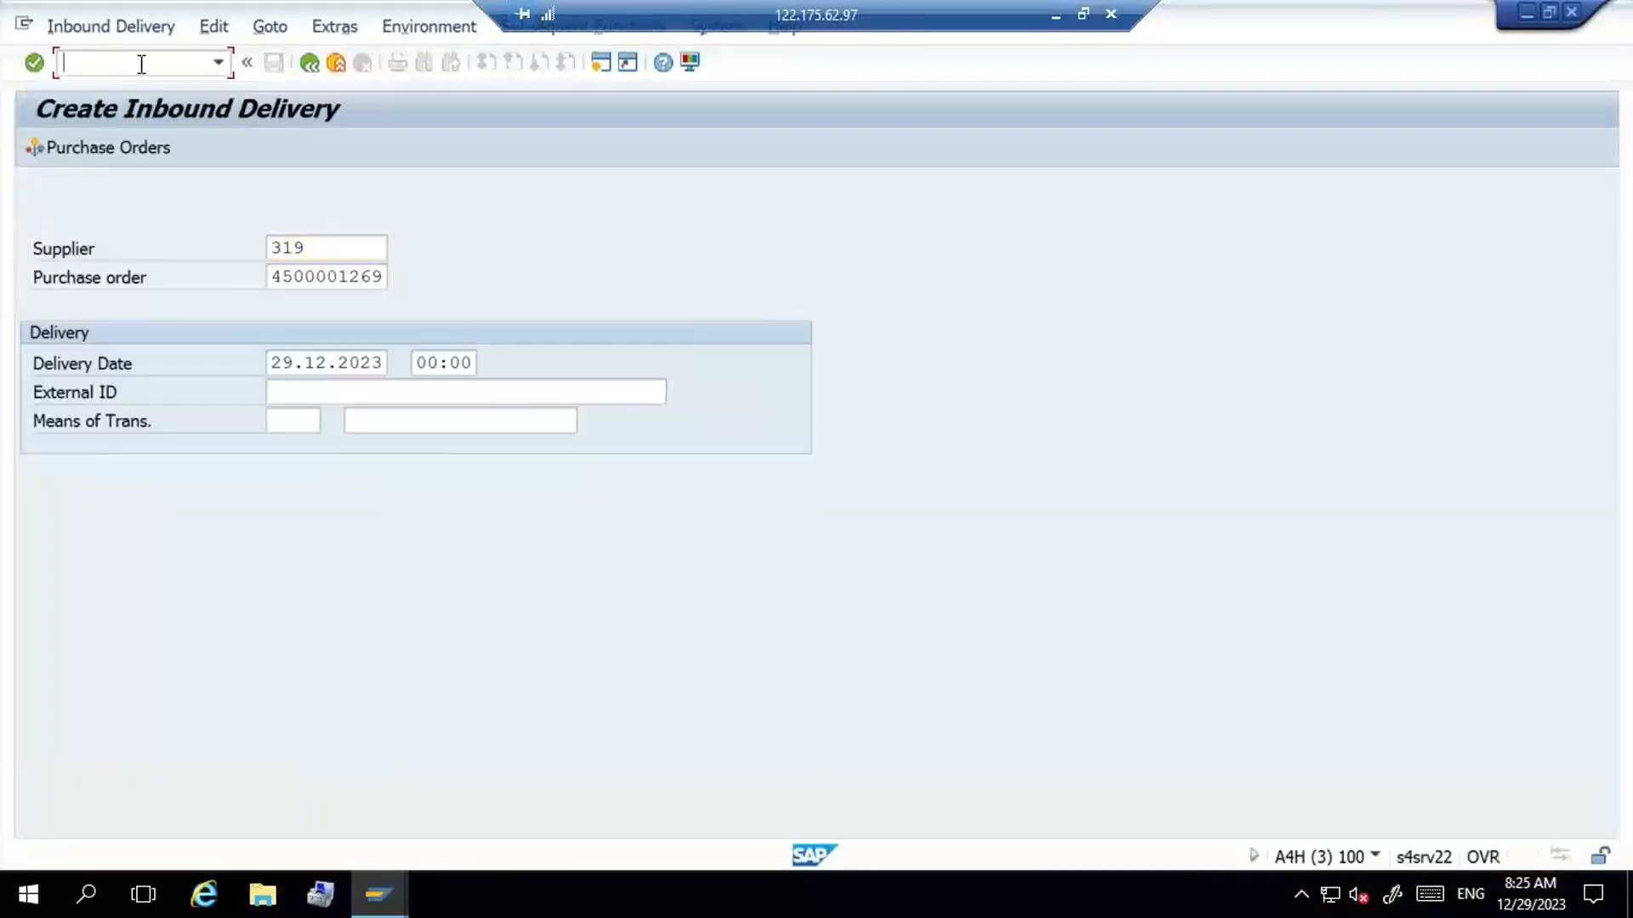
{"action": "type", "text": "/n/scwm/prdi"}
{"action": "key", "text": "Return"}
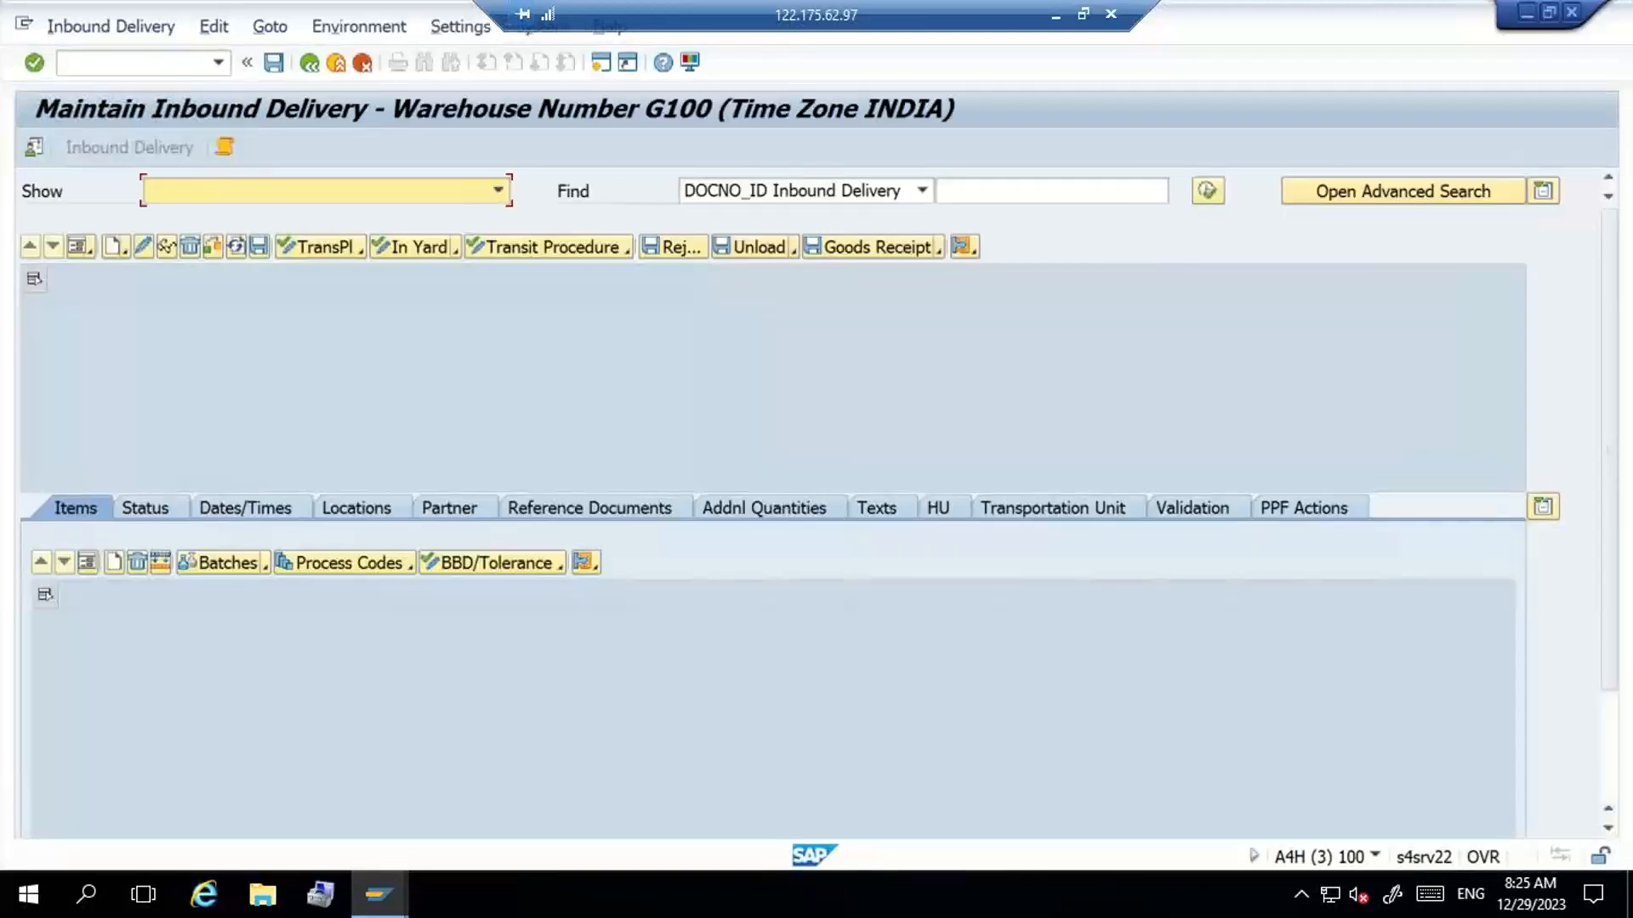
- Check the default warehouse G100 and find the inbound delivery by Logistics Execution Delivery using the copied number
{"action": "left_click", "coordinate": [31, 152]}
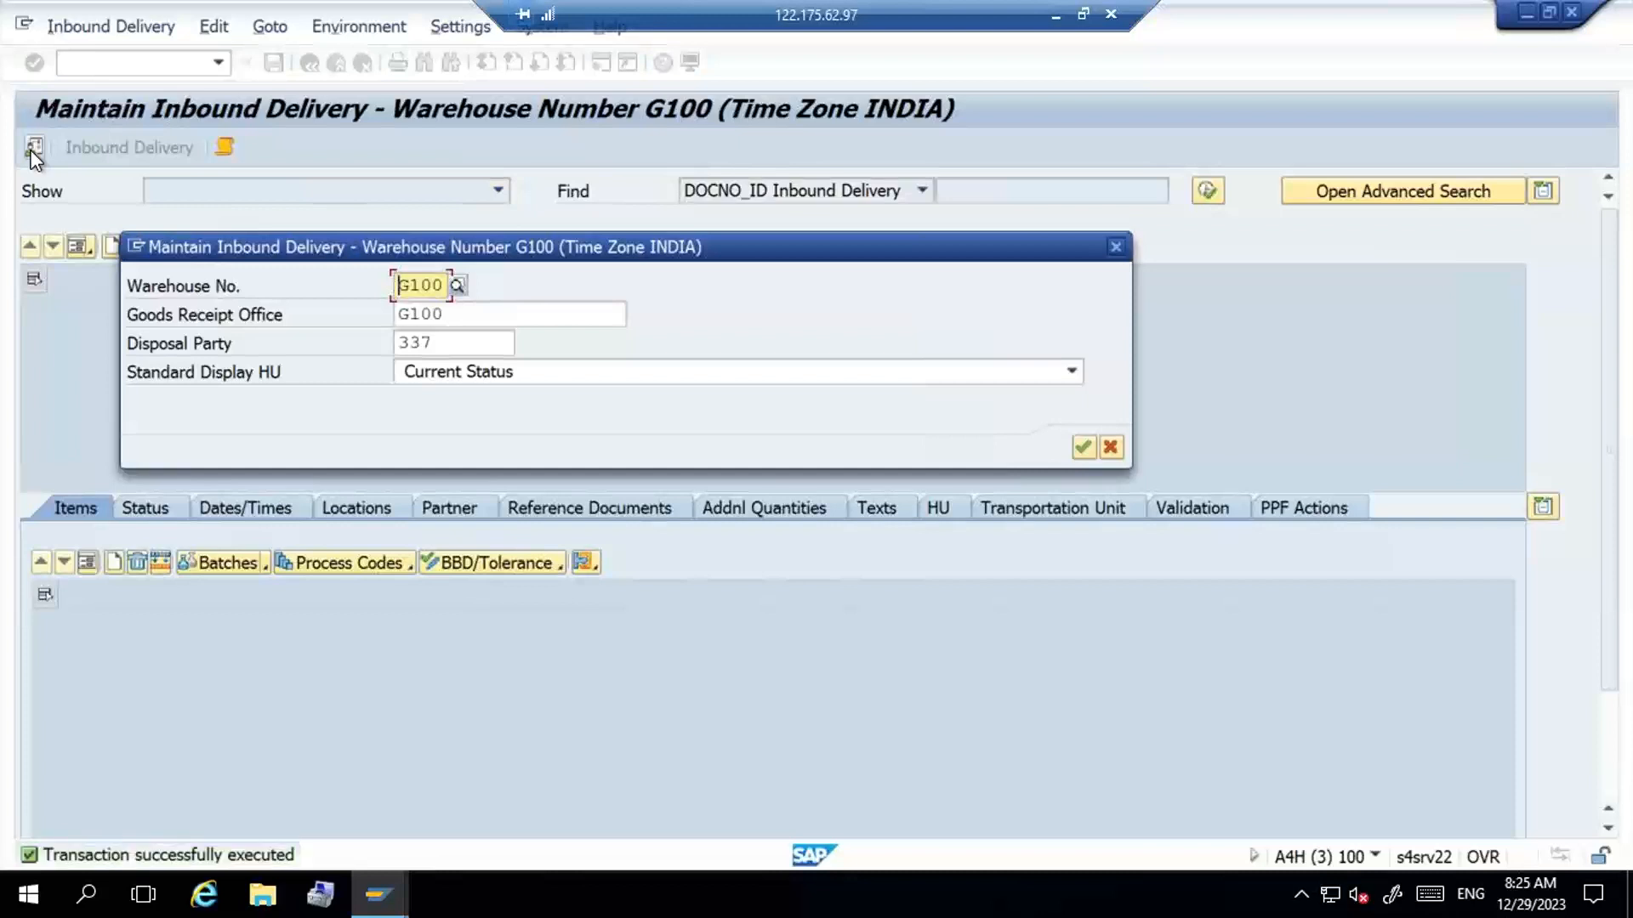
{"action": "key", "text": "Return"}
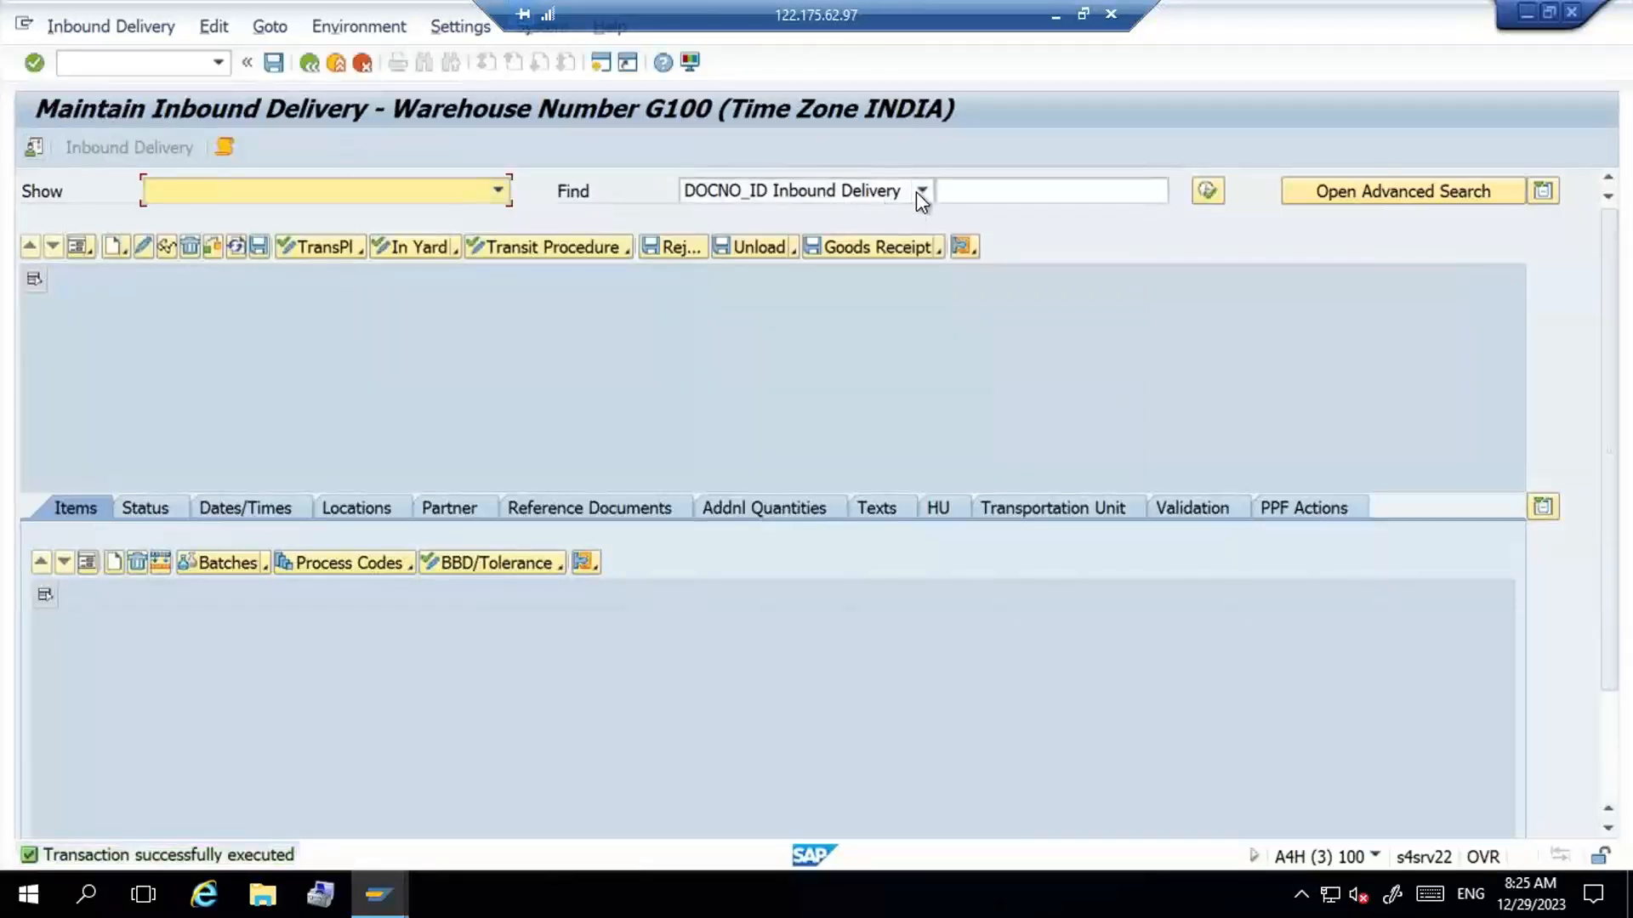
{"action": "left_click", "coordinate": [918, 191]}
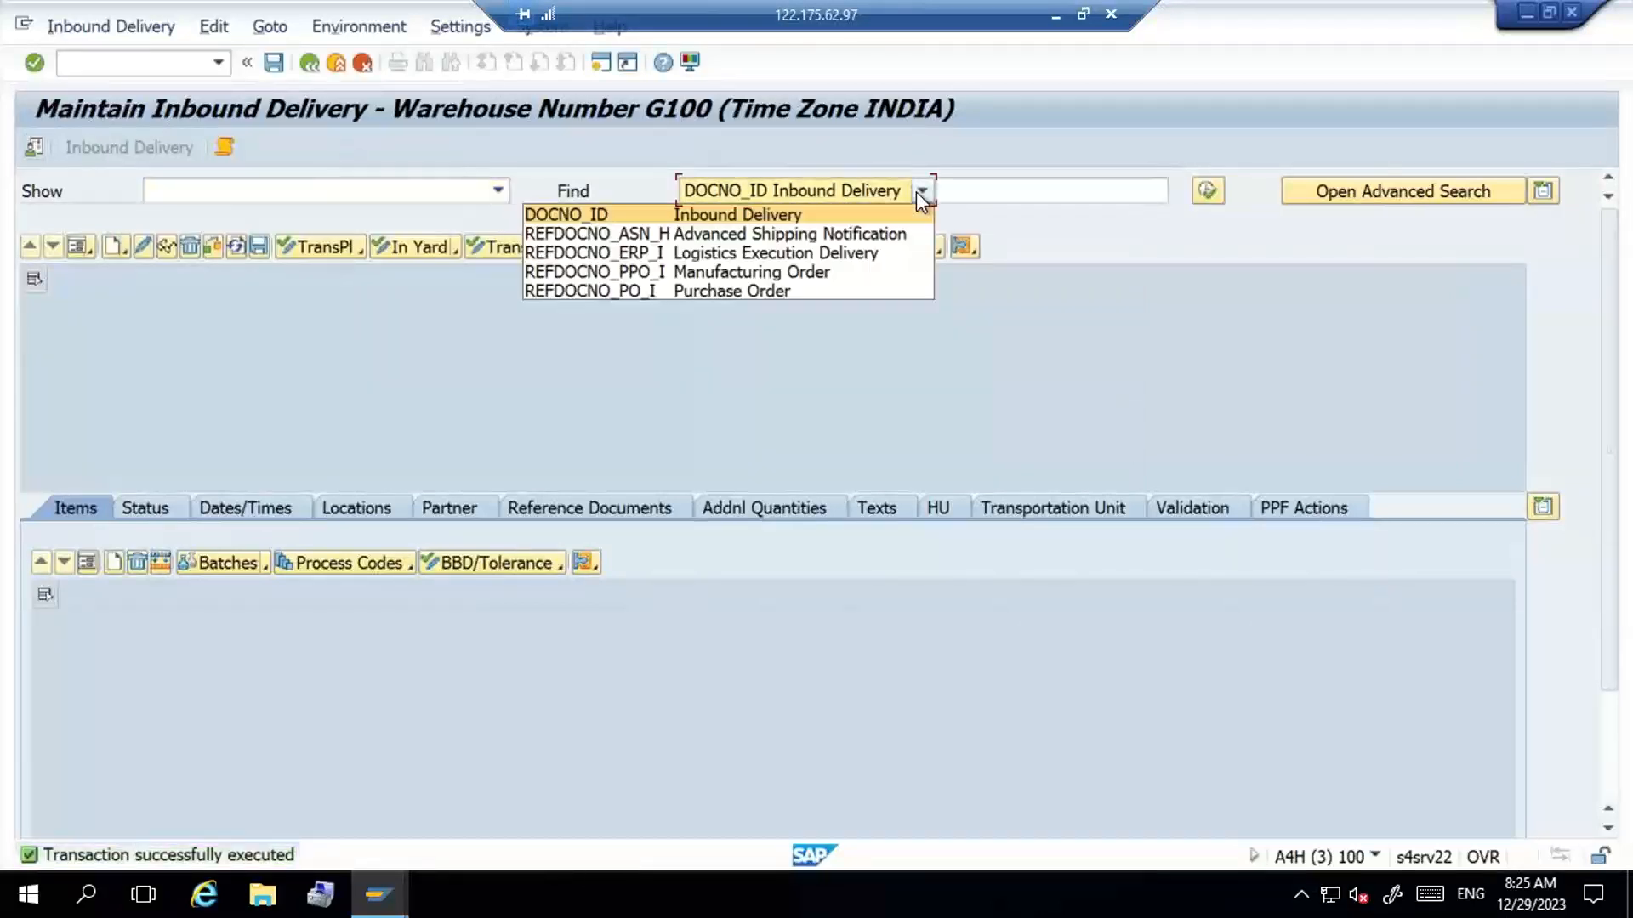
{"action": "left_click", "coordinate": [911, 258]}
{"action": "left_click", "coordinate": [1013, 189]}
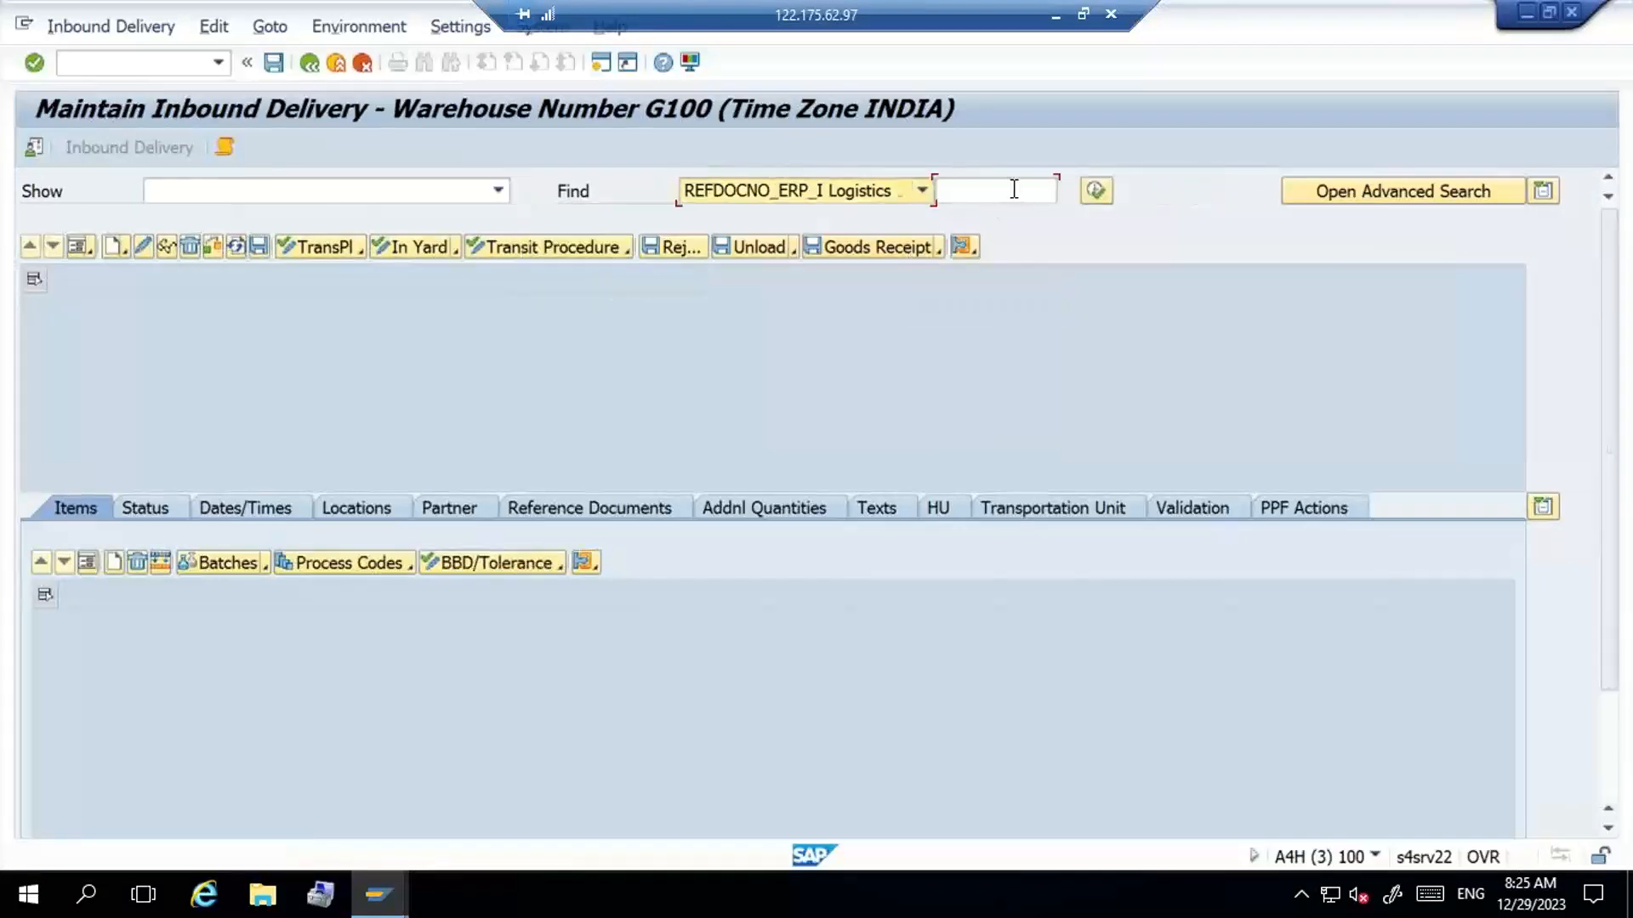
{"action": "key", "text": "ctrl+v"}
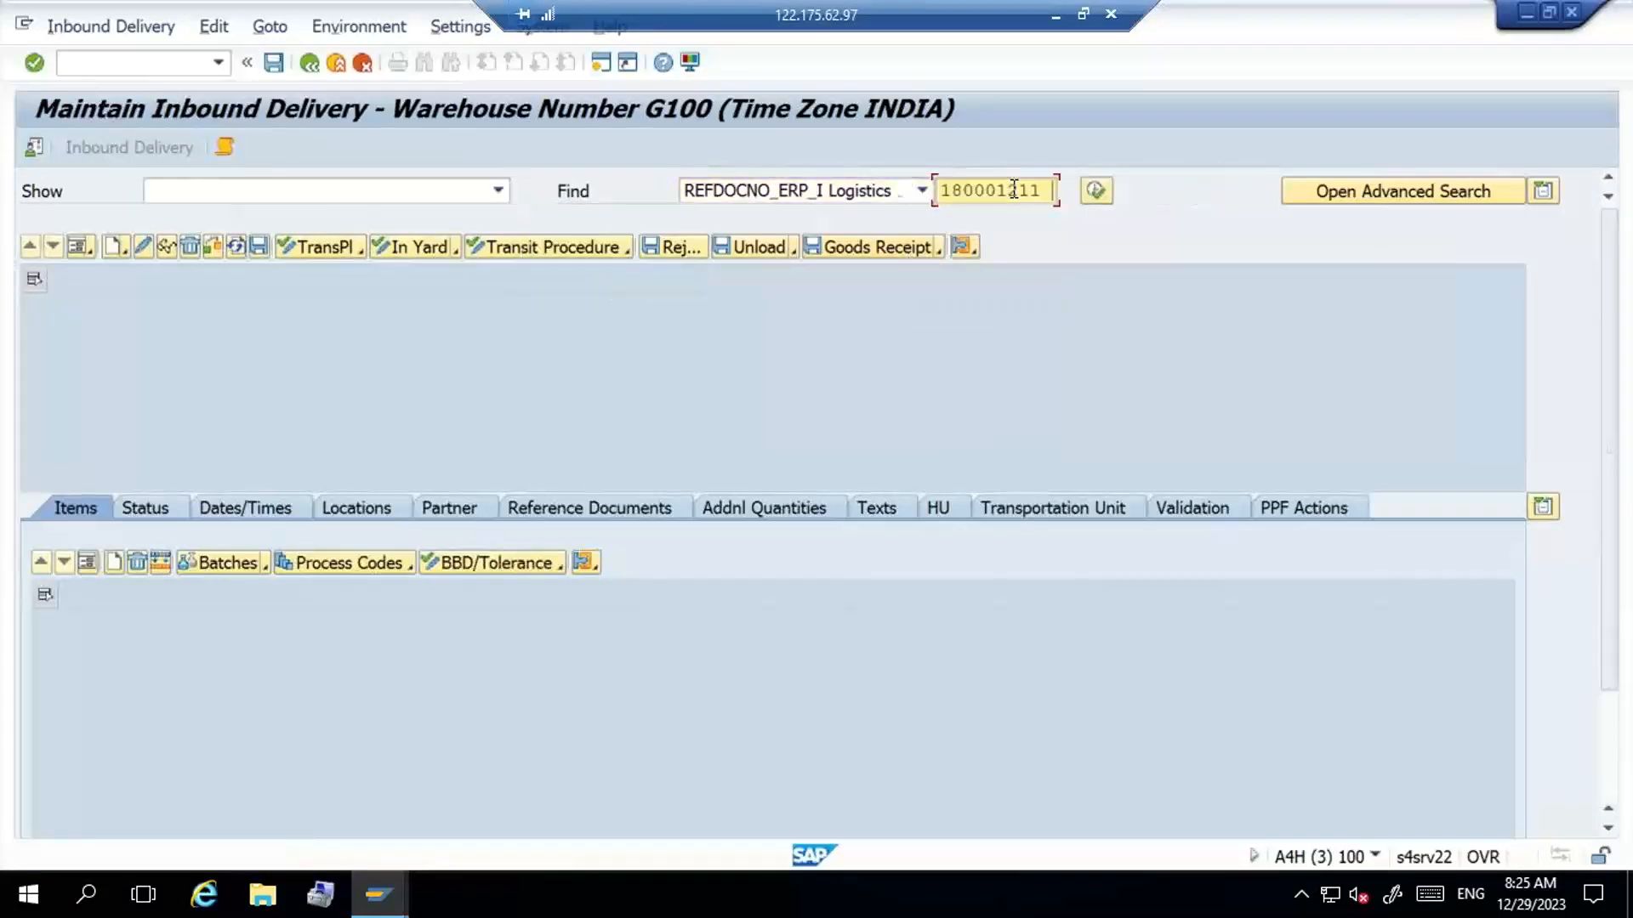
{"action": "left_click", "coordinate": [1094, 192]}
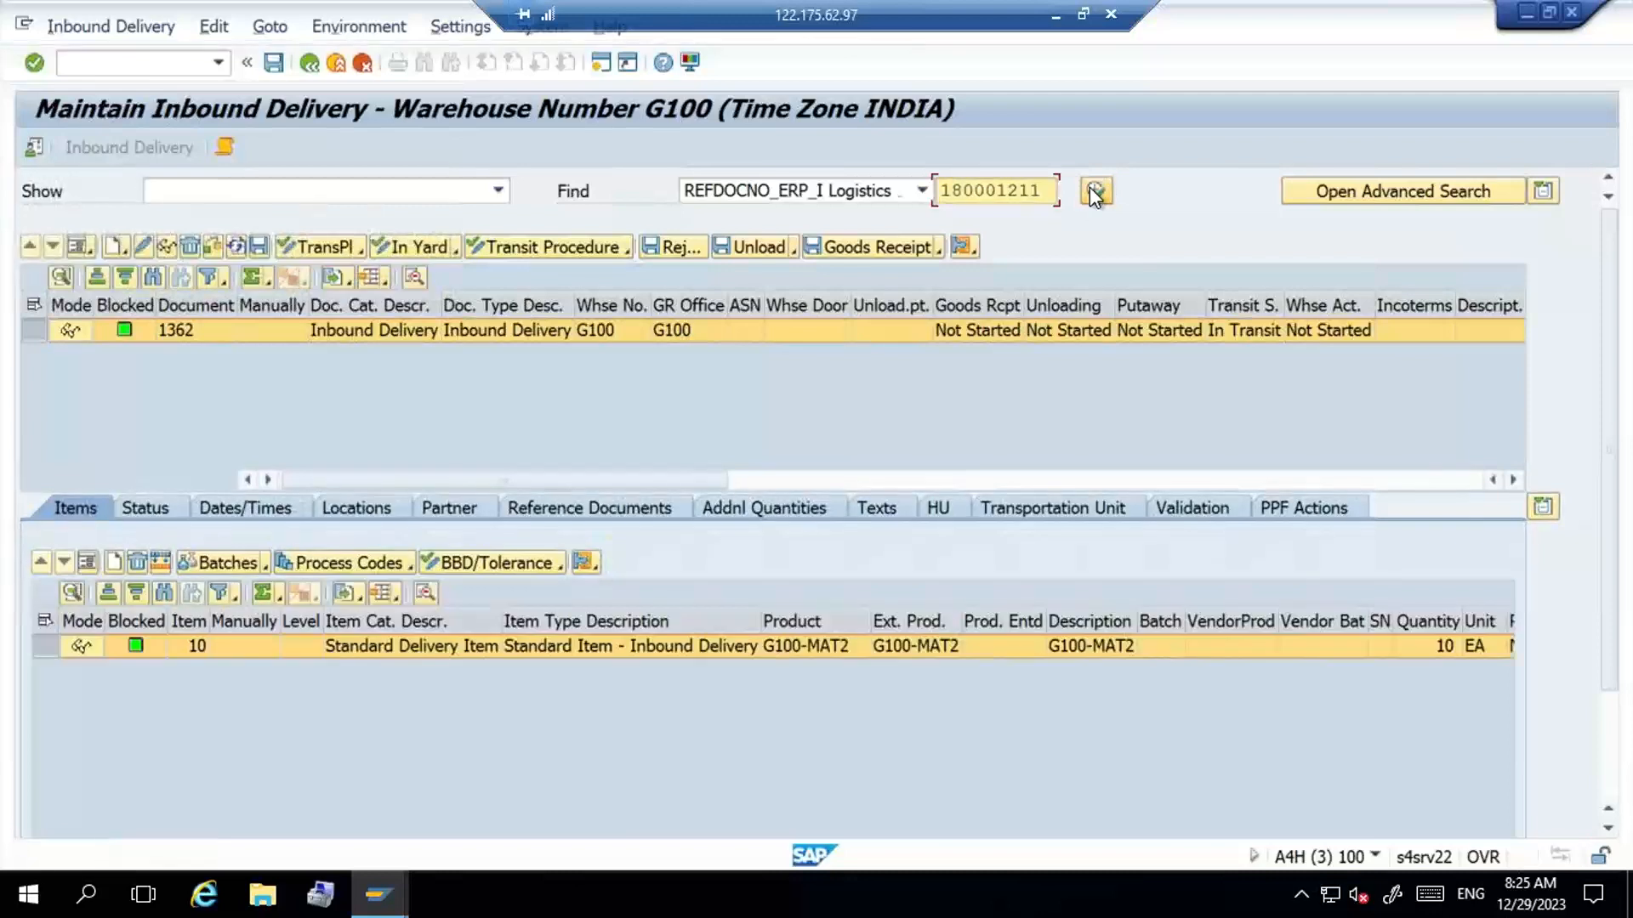
- Post the goods receipt for the G100-MAT2 inbound delivery and generate its follow-on putaway warehouse task
{"action": "left_click", "coordinate": [882, 248]}
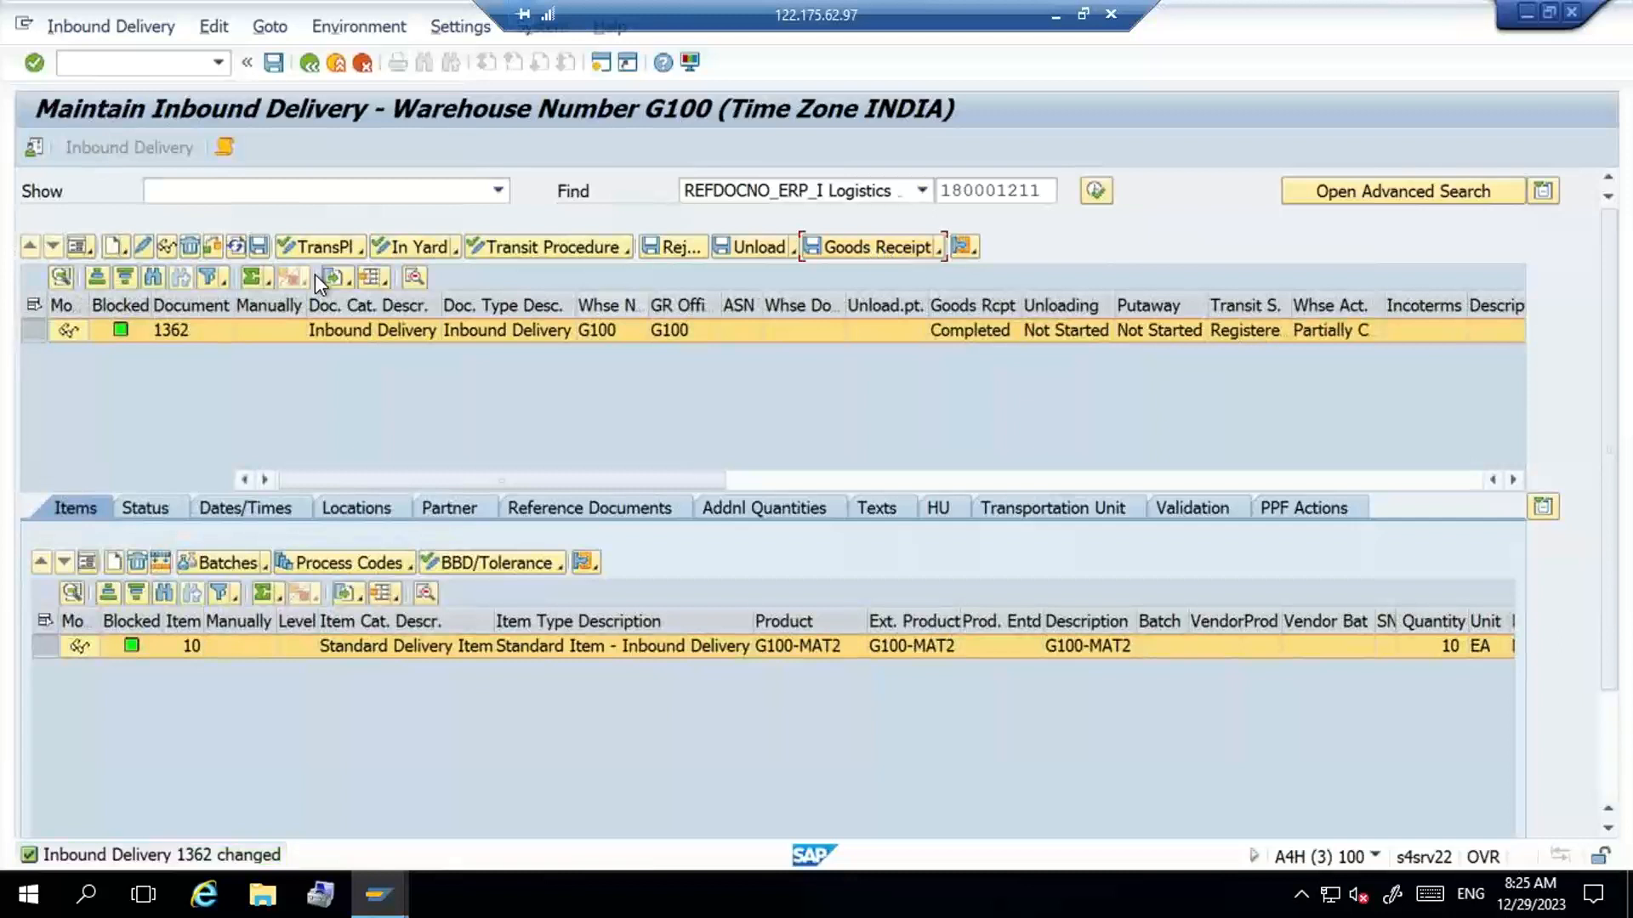
{"action": "left_click", "coordinate": [168, 31]}
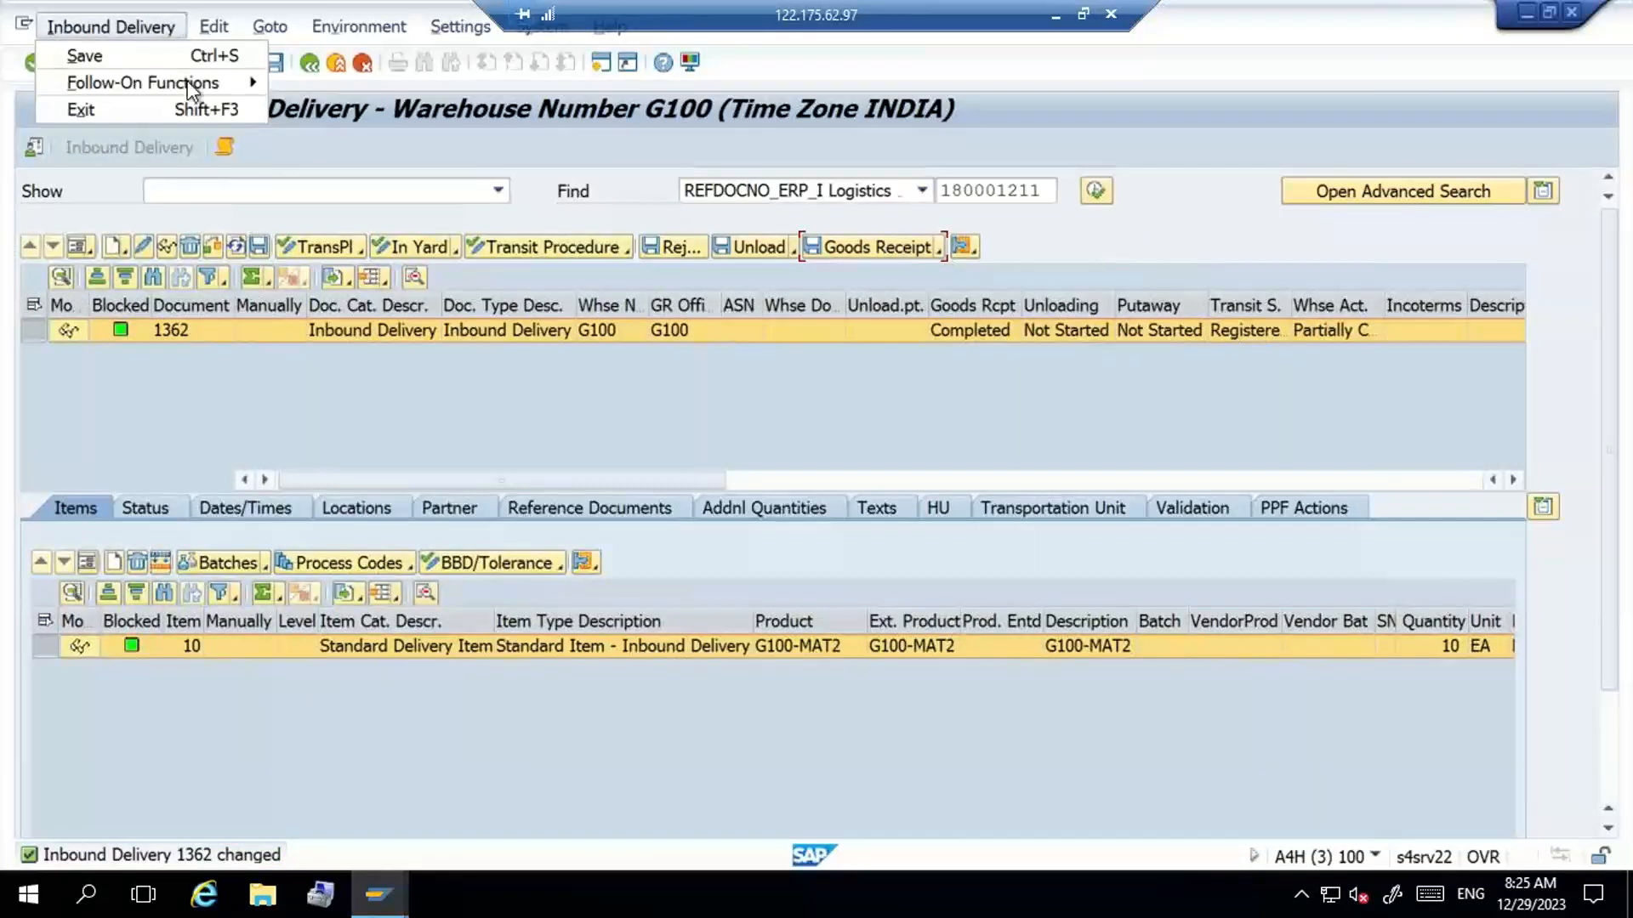
{"action": "mouse_move", "coordinate": [189, 80]}
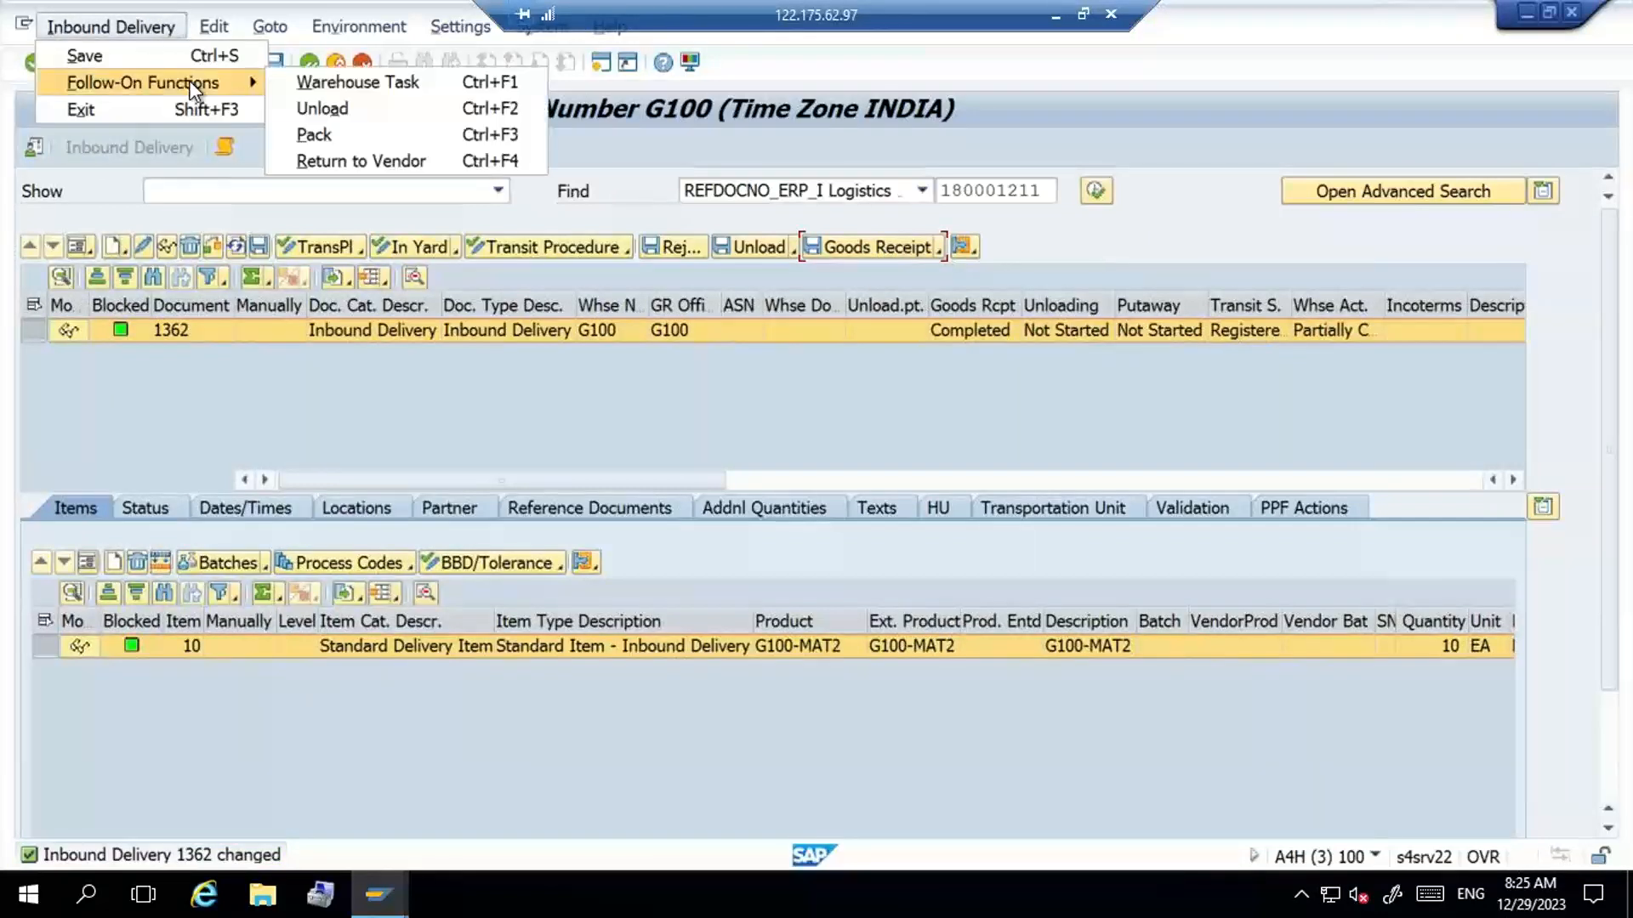
{"action": "left_click", "coordinate": [330, 73]}
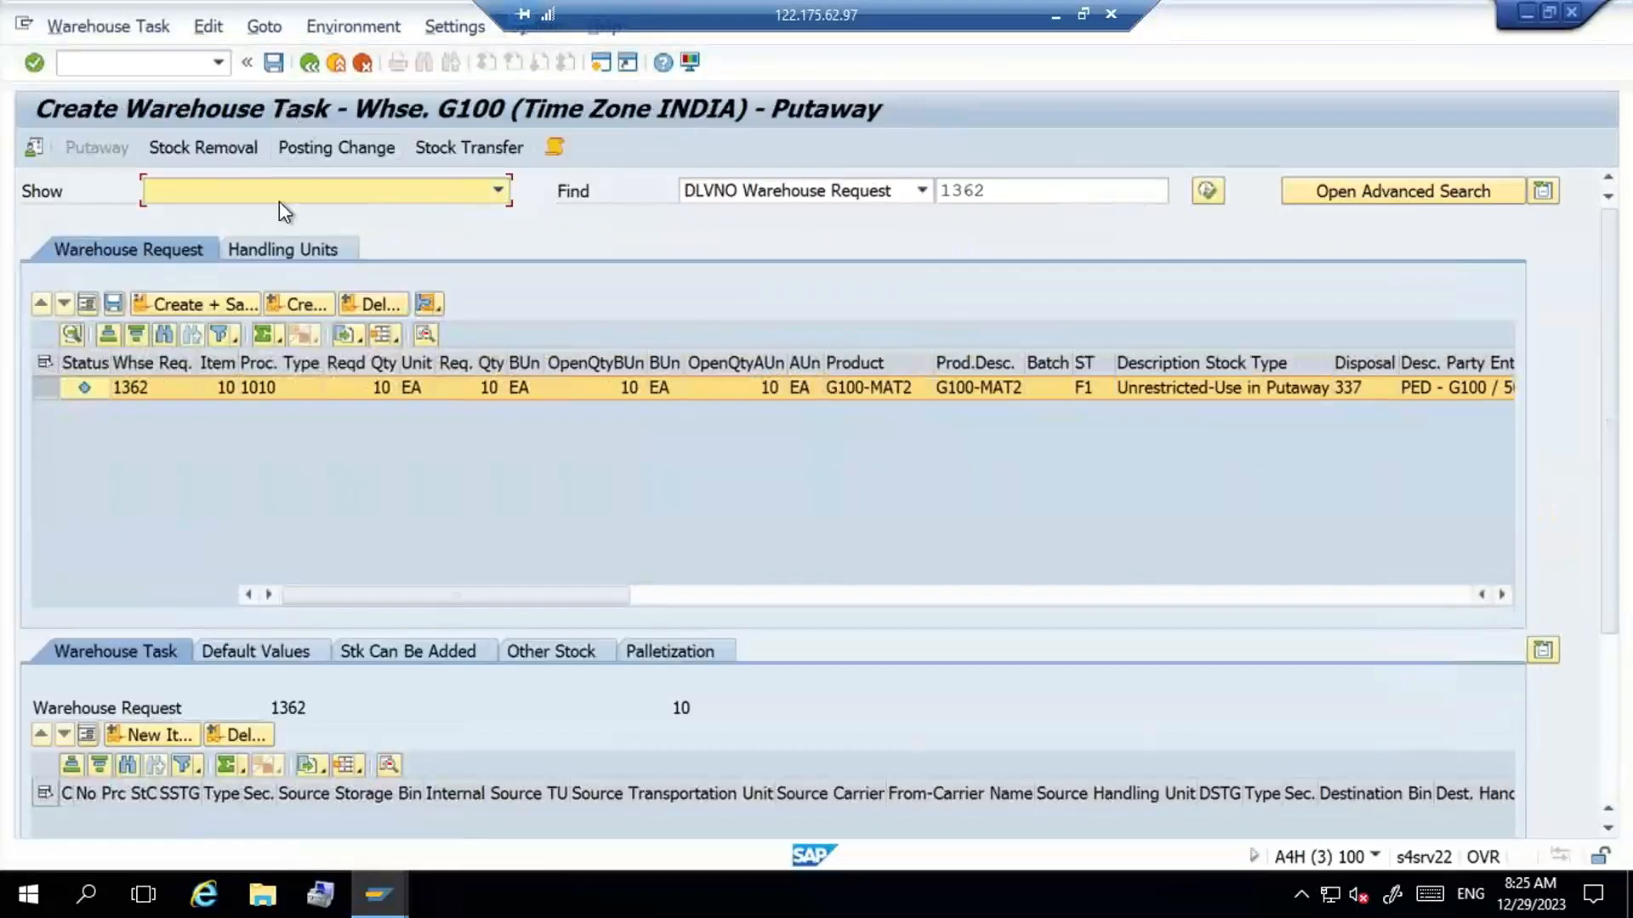
{"action": "left_click", "coordinate": [298, 307]}
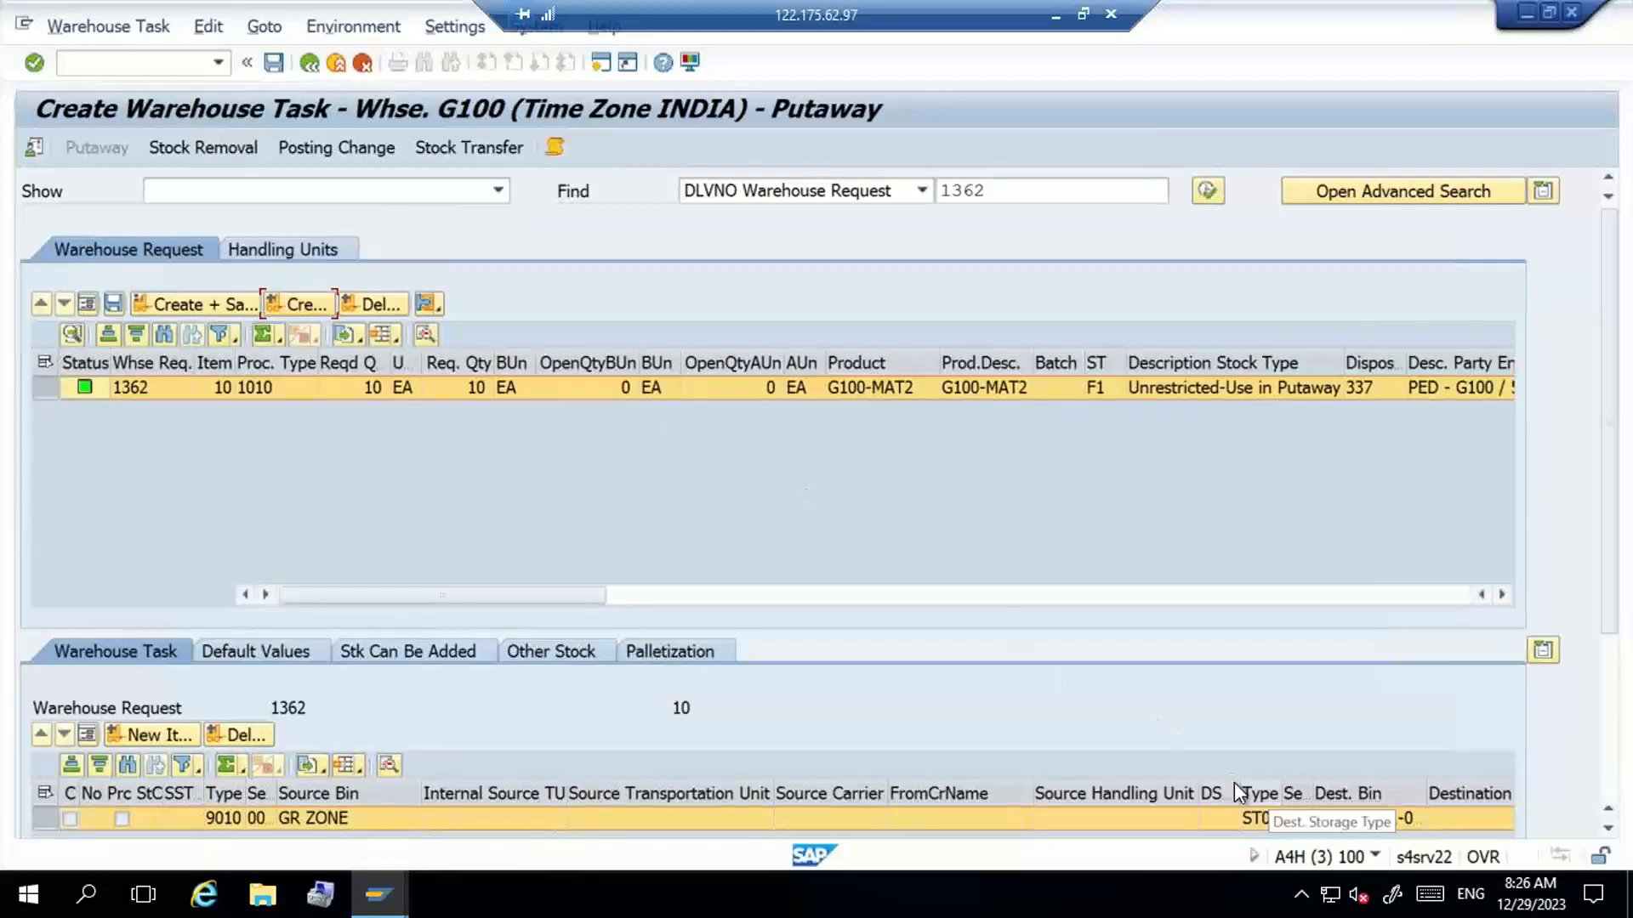
- Examine the task's proposed destination bin against the list of available and empty bins in storage type ST01
{"action": "left_click", "coordinate": [1338, 820]}
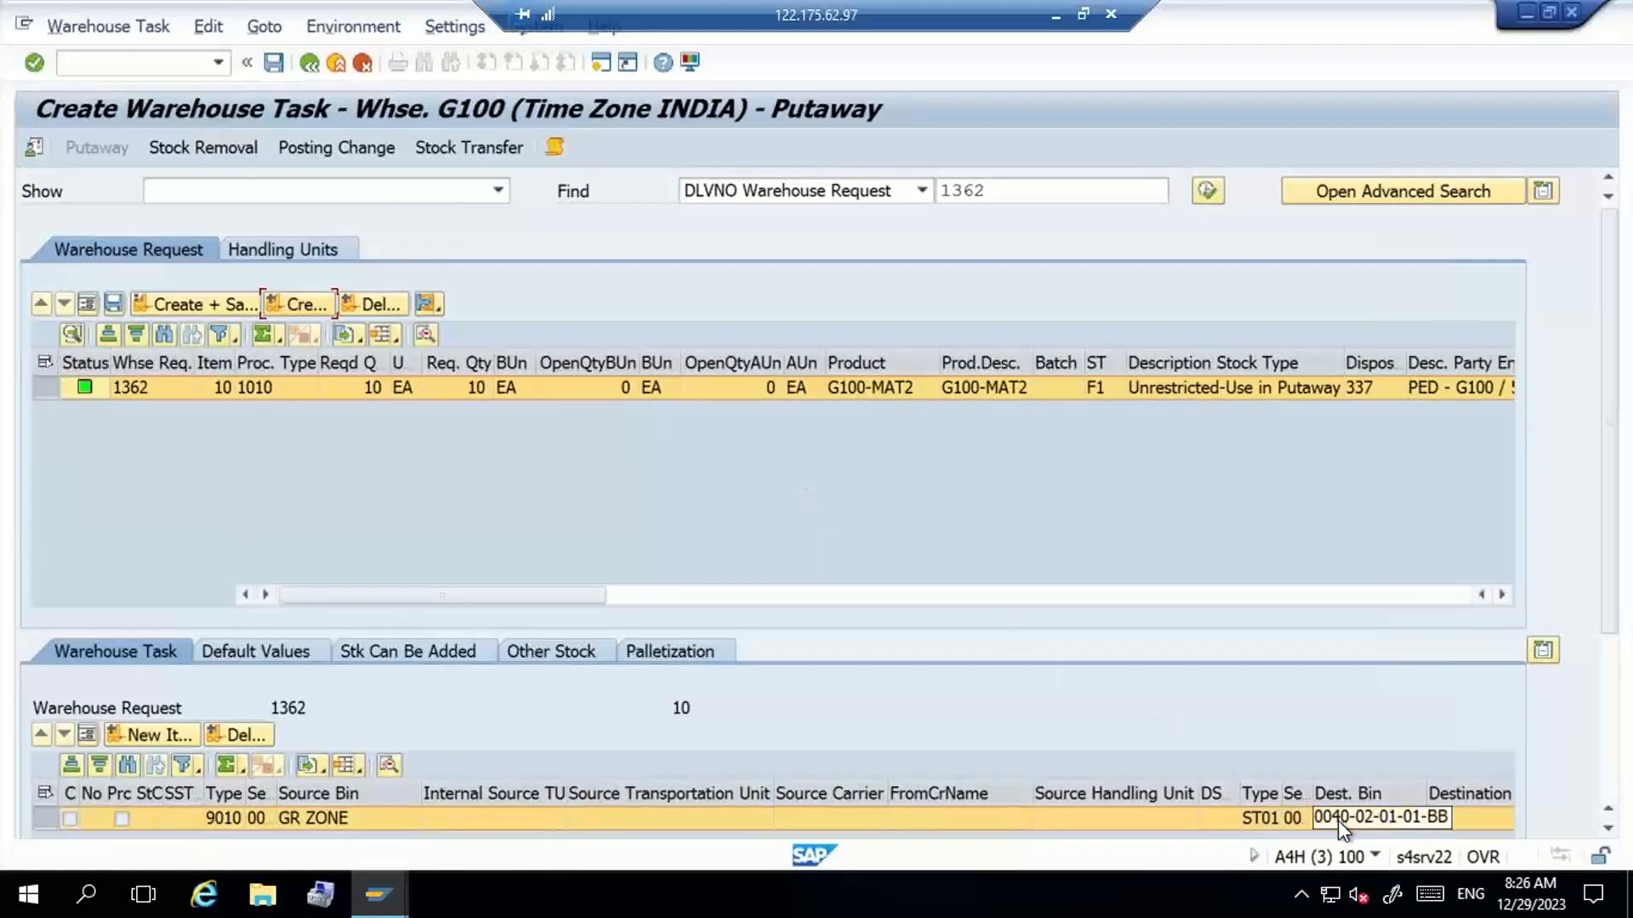
{"action": "left_click", "coordinate": [1338, 820]}
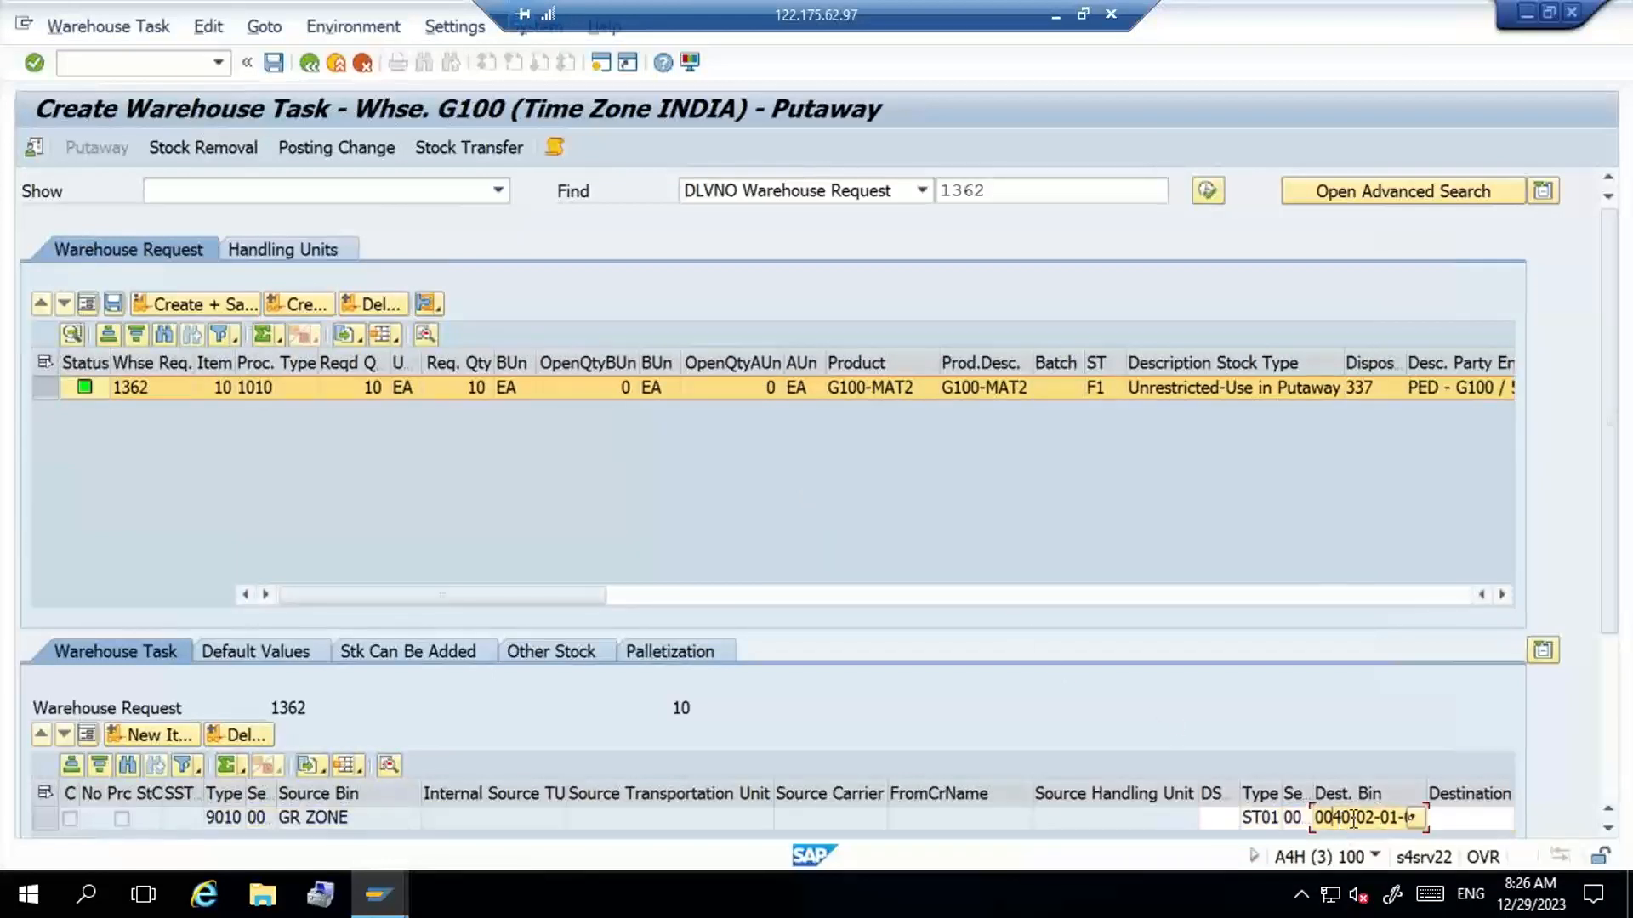
{"action": "left_click", "coordinate": [1414, 818]}
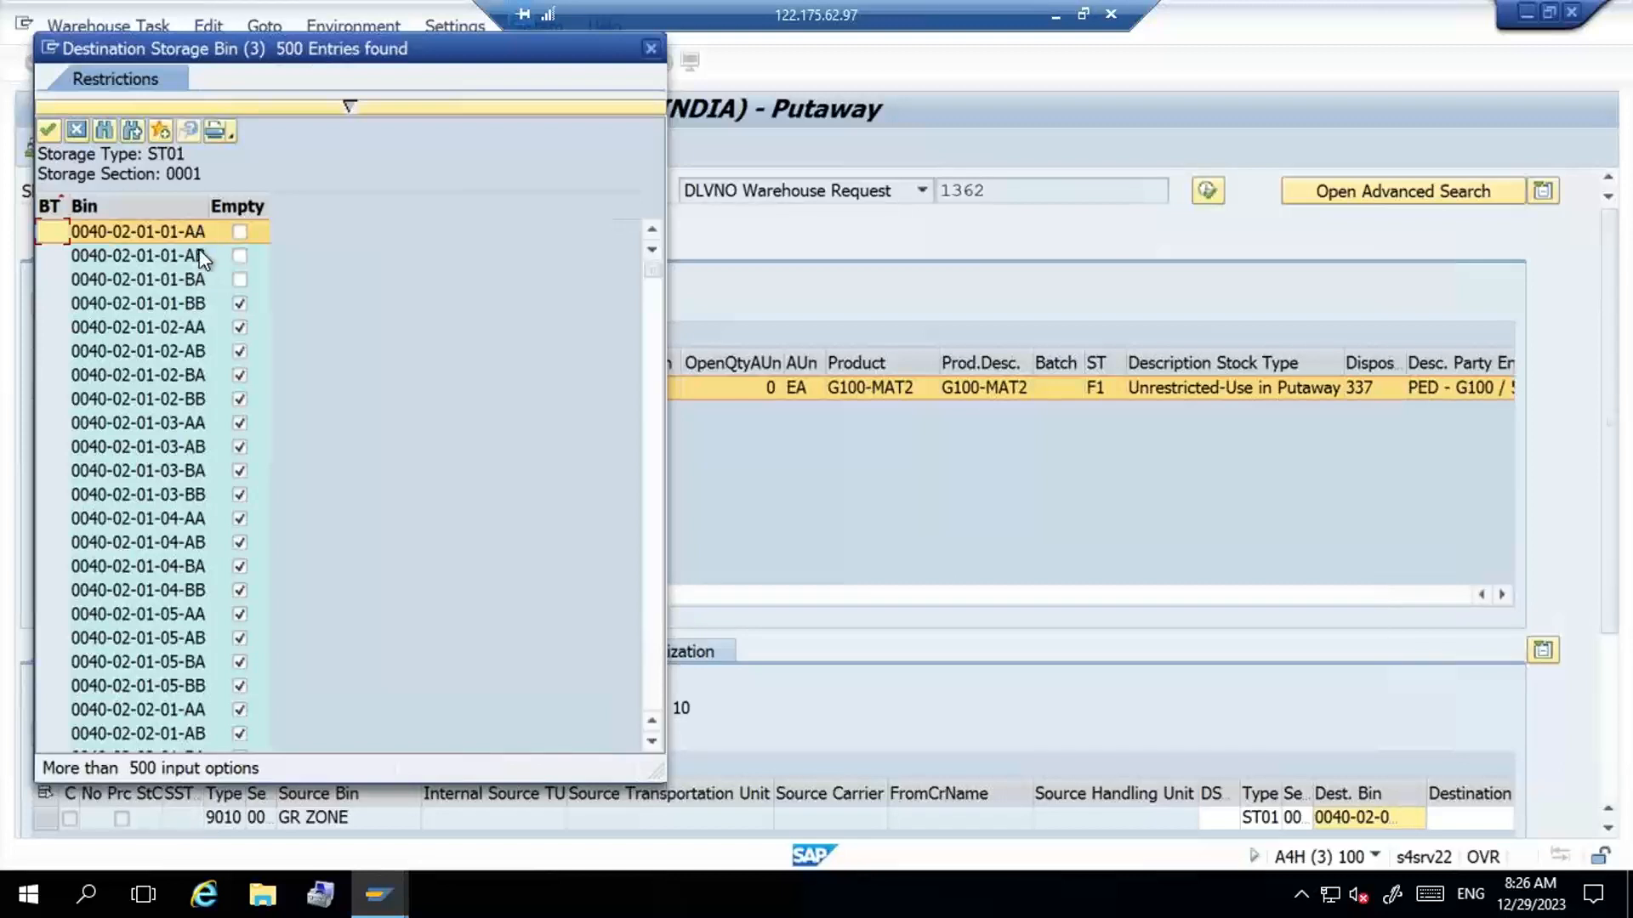
{"action": "left_click", "coordinate": [387, 910]}
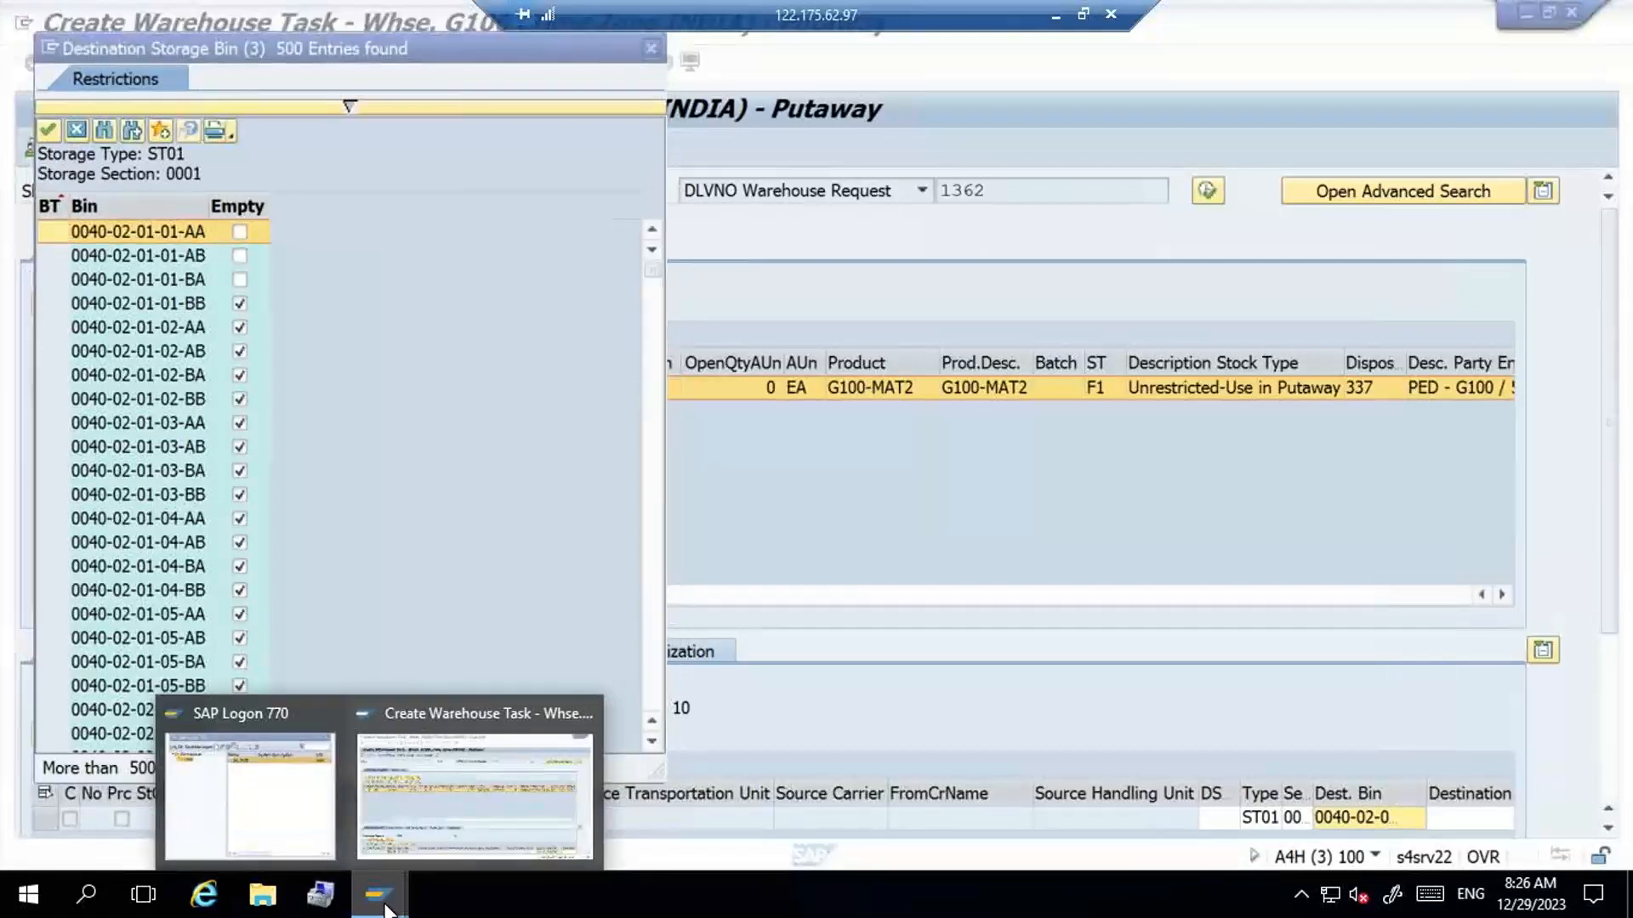
{"action": "left_click", "coordinate": [439, 814]}
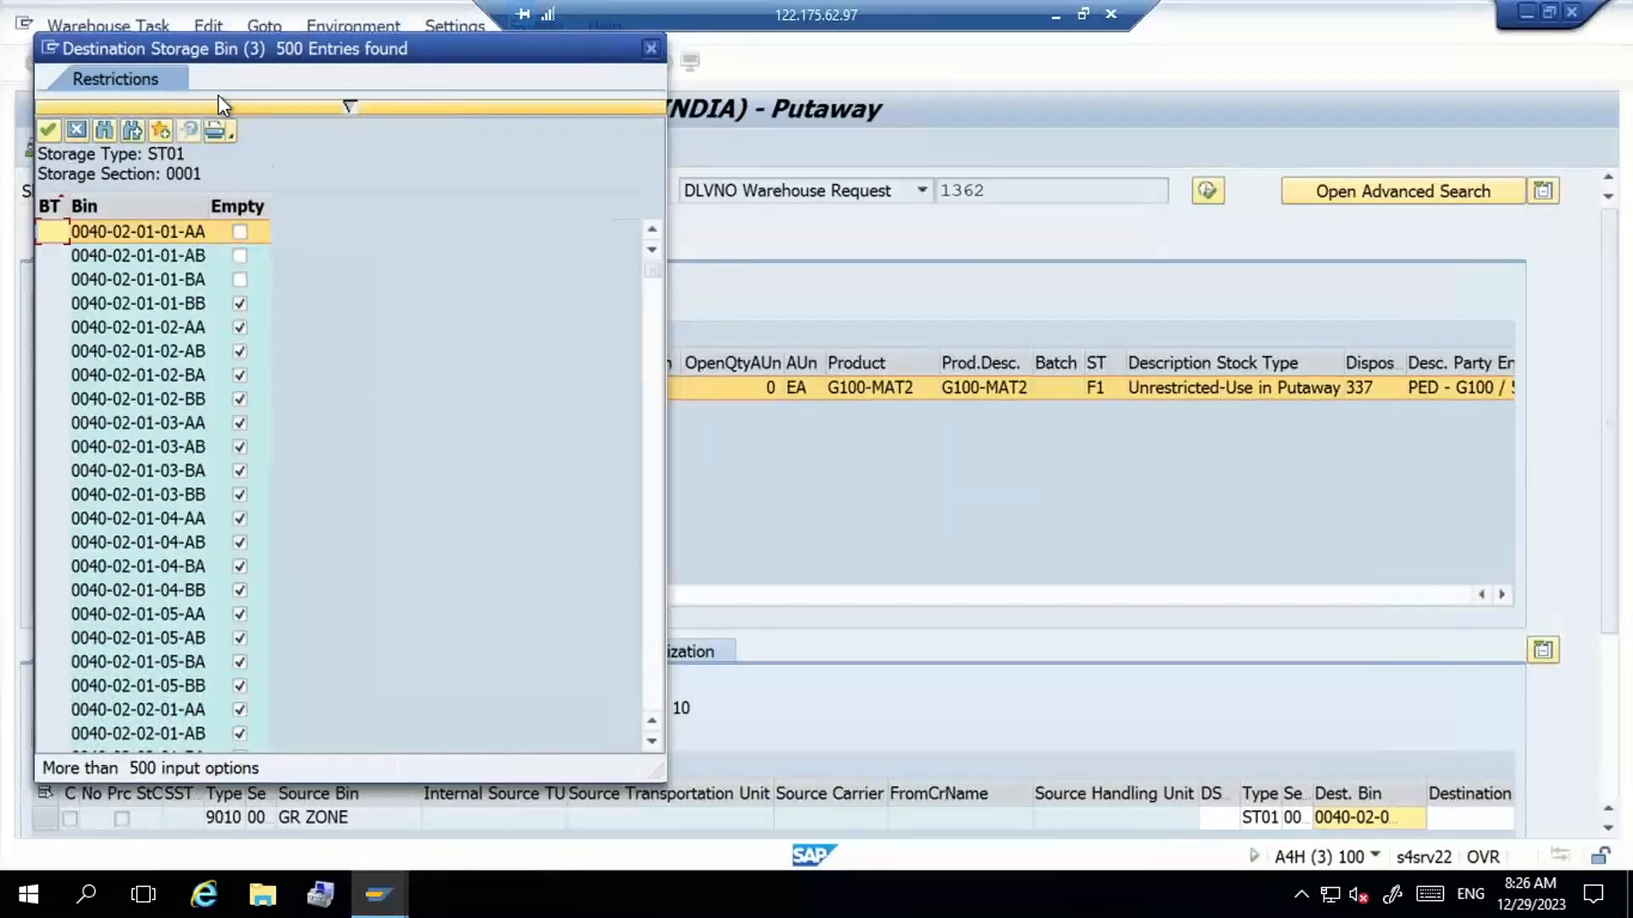
- Create an additional session and start the warehouse monitor in it with /N/SCWM/MON
{"action": "left_click", "coordinate": [49, 44]}
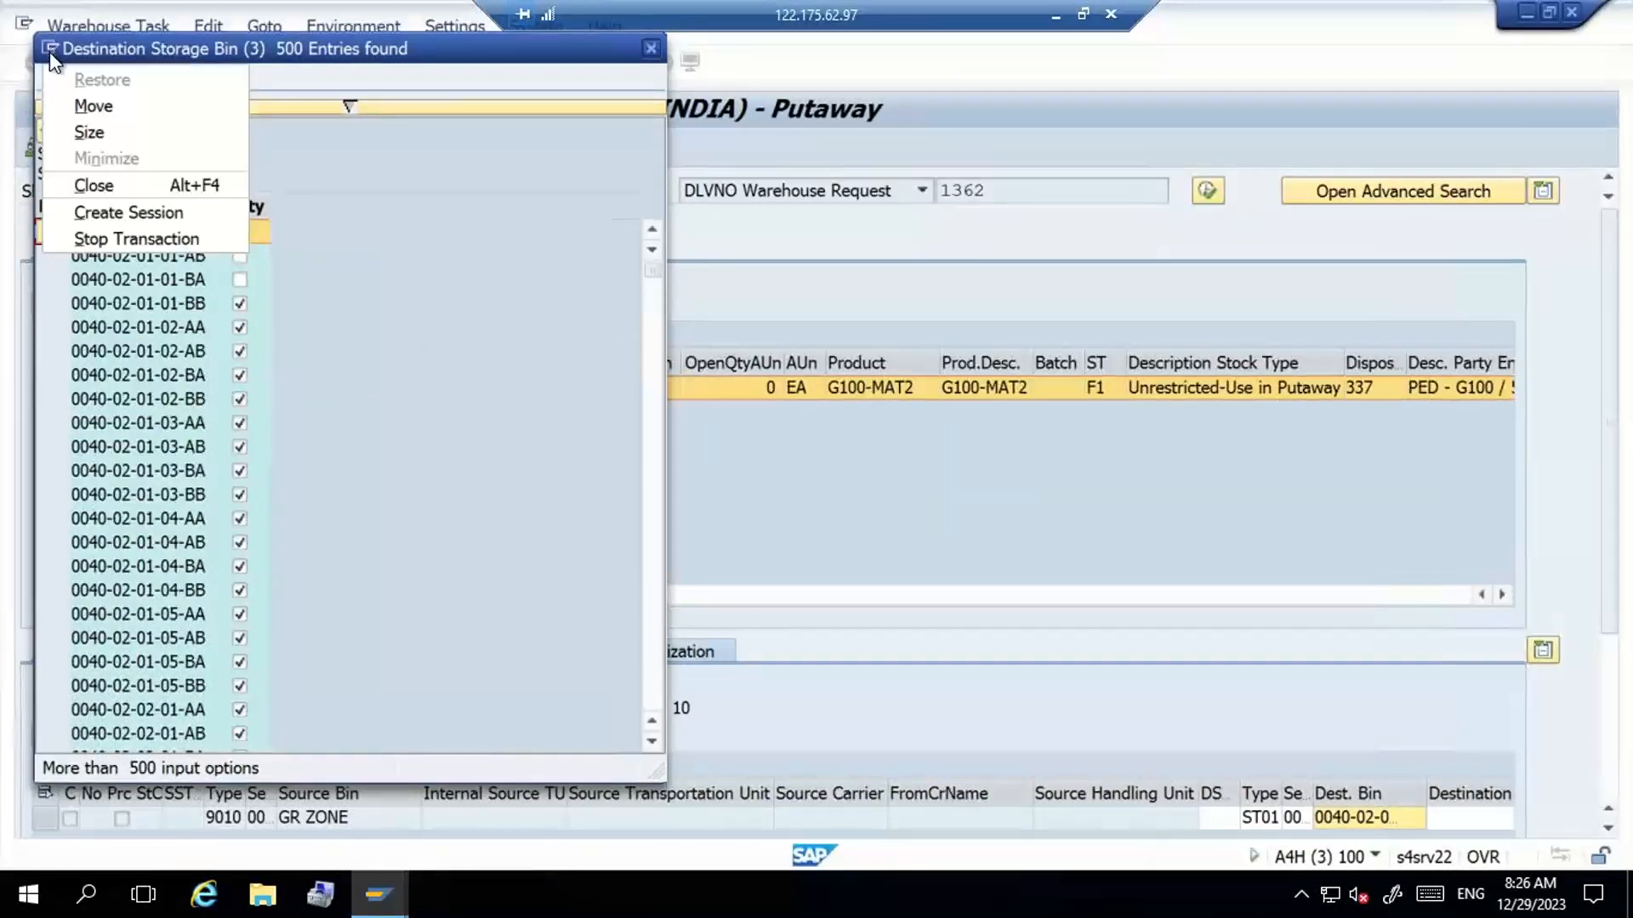
{"action": "left_click", "coordinate": [109, 210]}
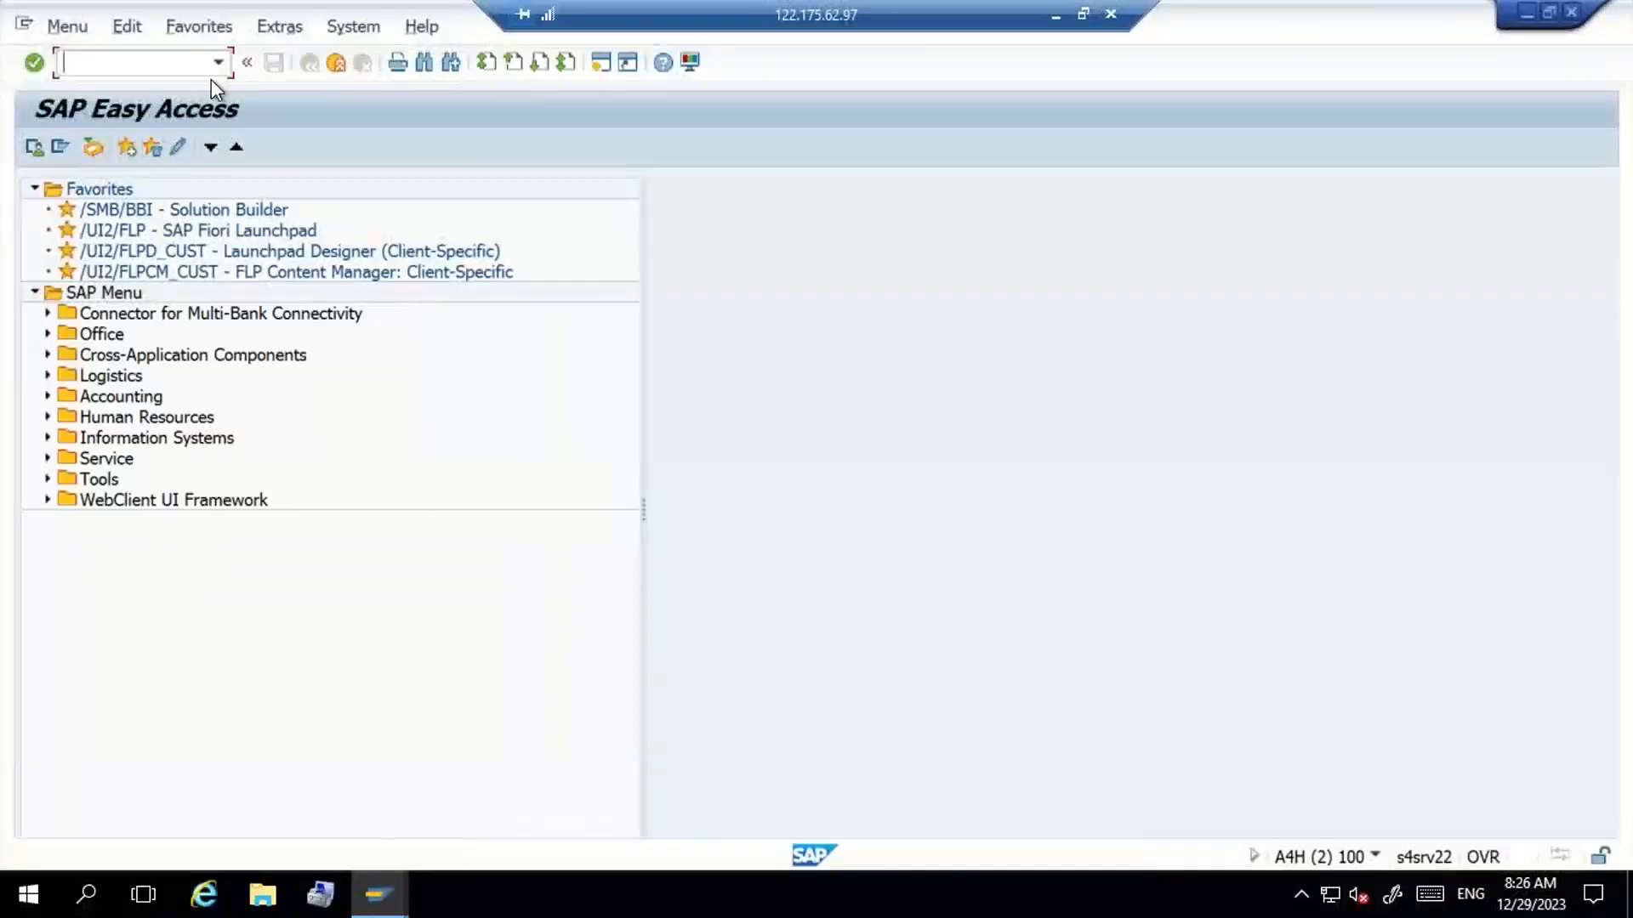
{"action": "left_click", "coordinate": [218, 64]}
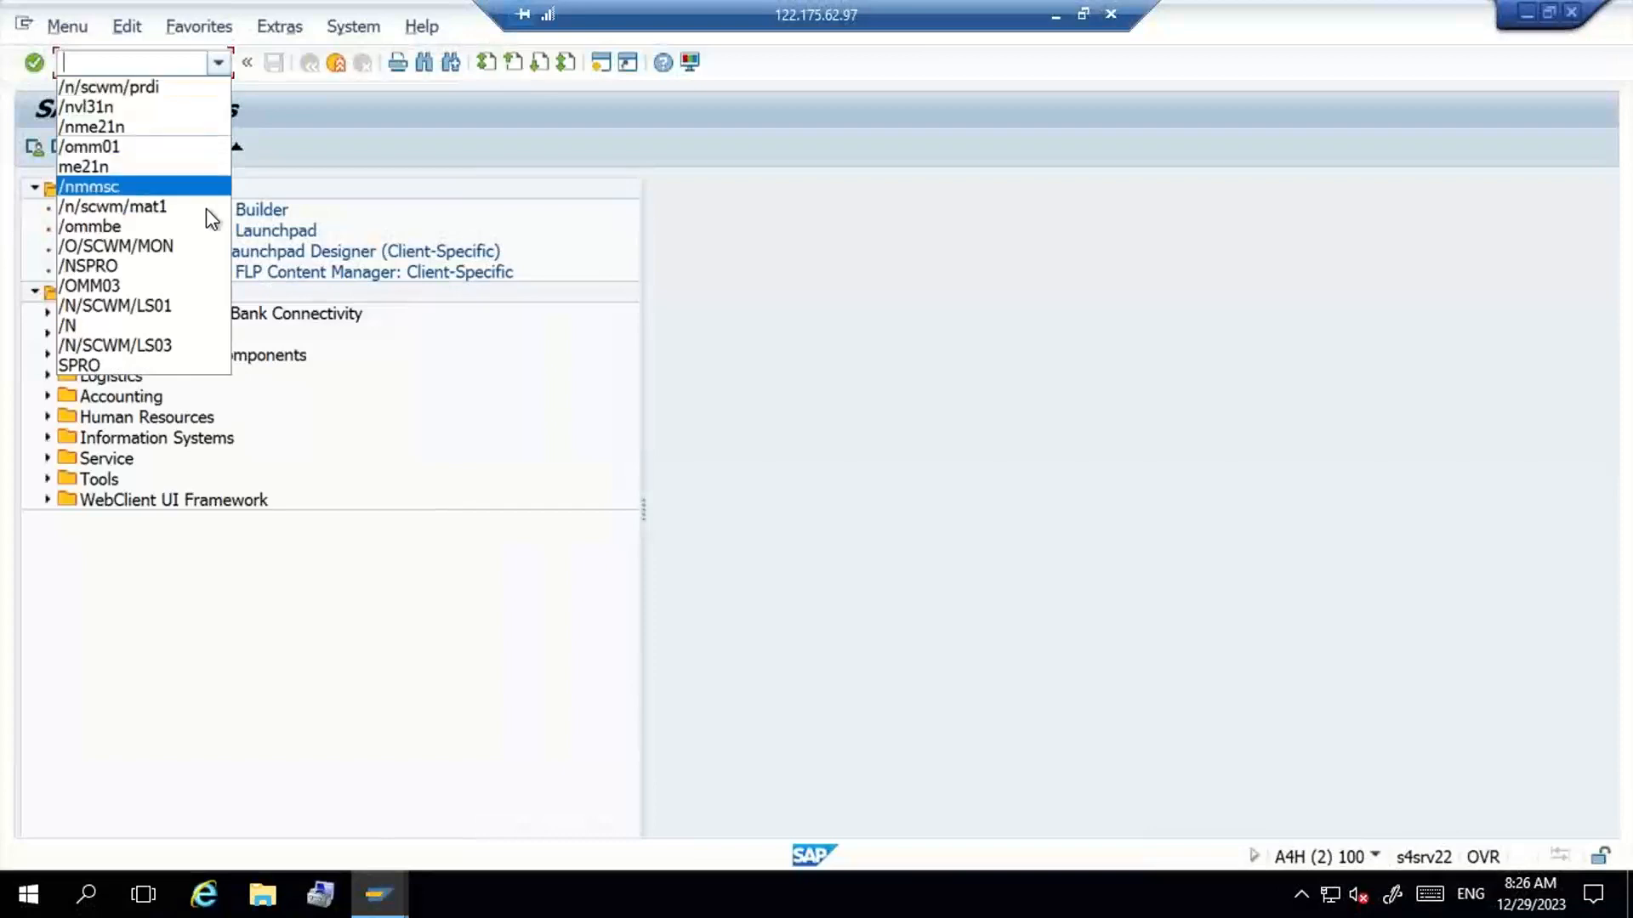
{"action": "left_click", "coordinate": [213, 249]}
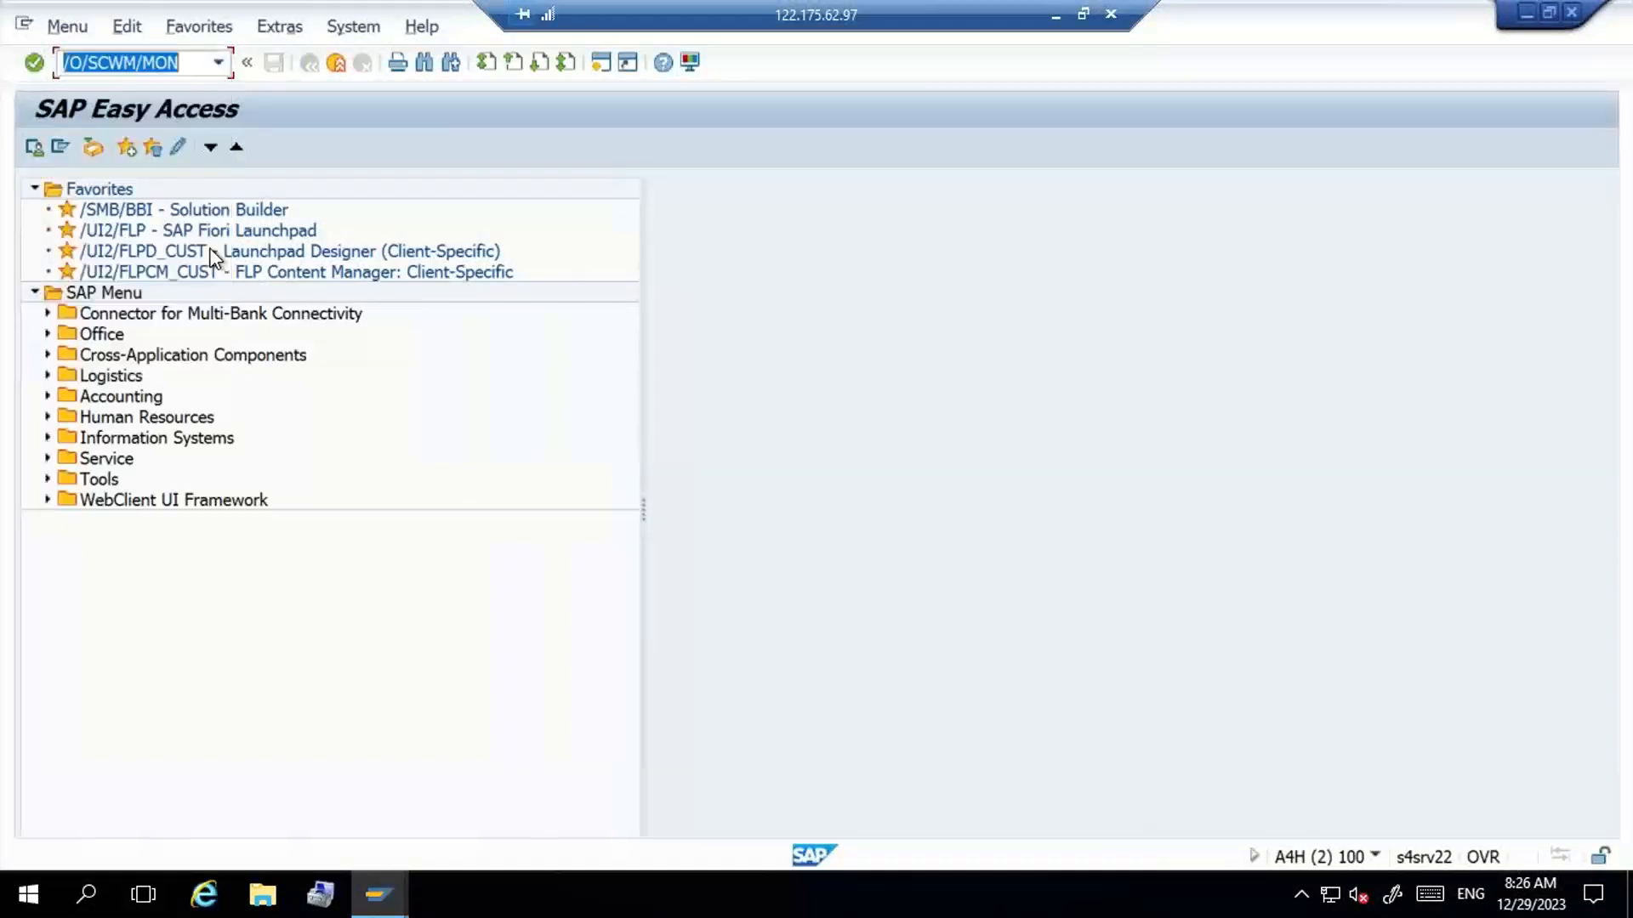
{"action": "key", "text": "Left"}
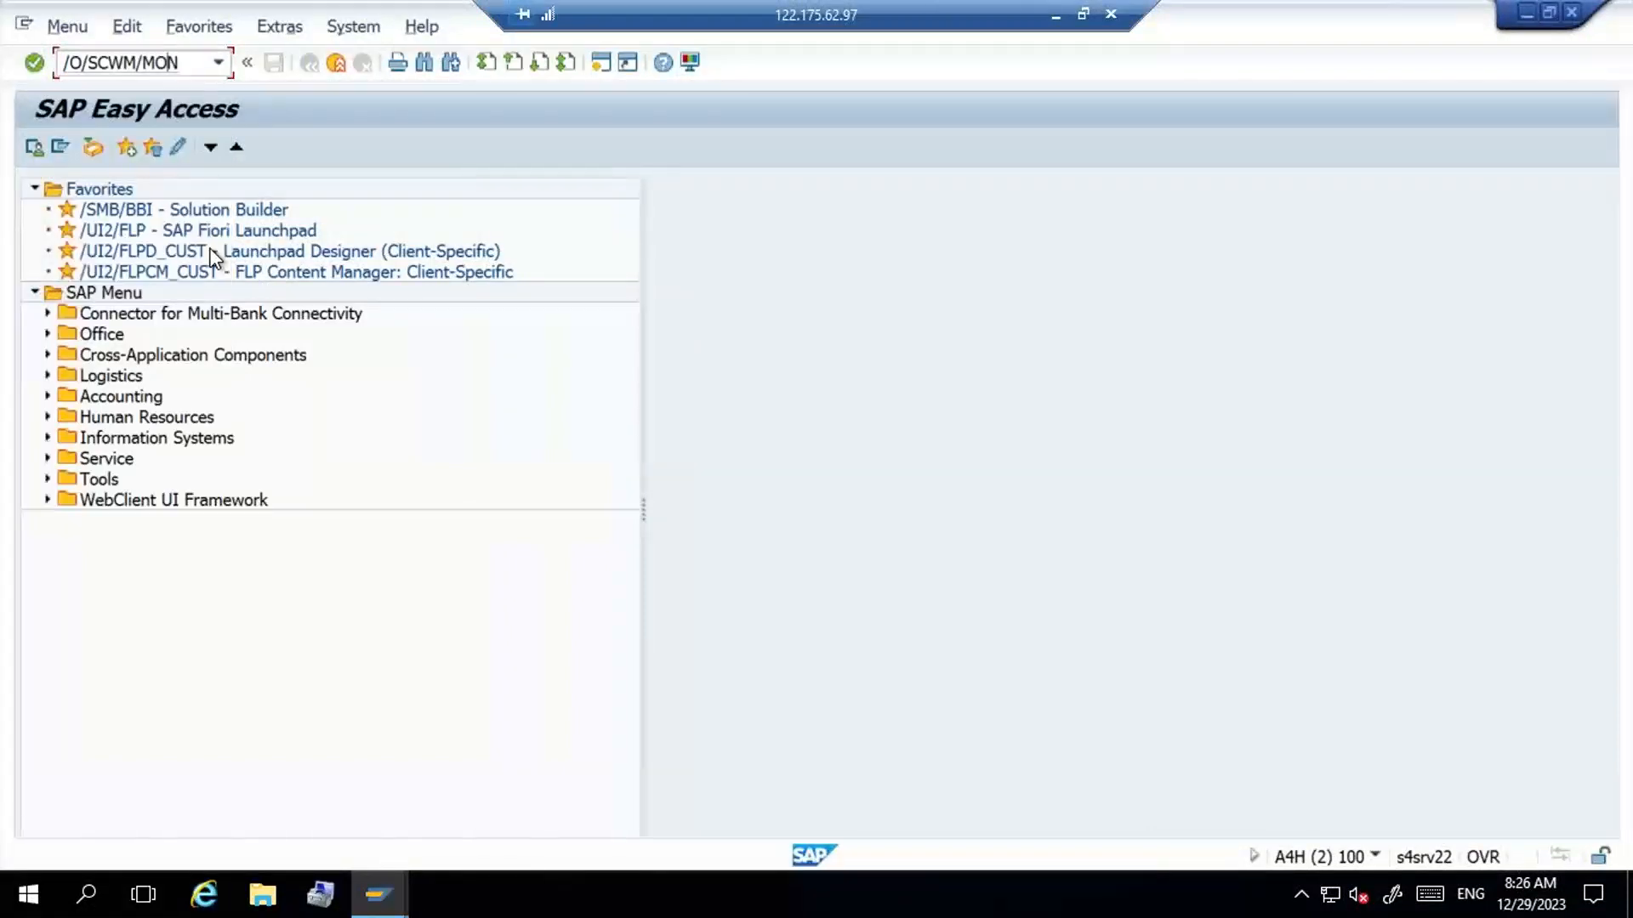
{"action": "key", "text": "Left"}
{"action": "key", "text": "Left"}
{"action": "key", "text": "Left"}
{"action": "key", "text": "Left"}
{"action": "key", "text": "Left"}
{"action": "key", "text": "Left"}
{"action": "key", "text": "Left"}
{"action": "key", "text": "Left"}
{"action": "key", "text": "BackSpace"}
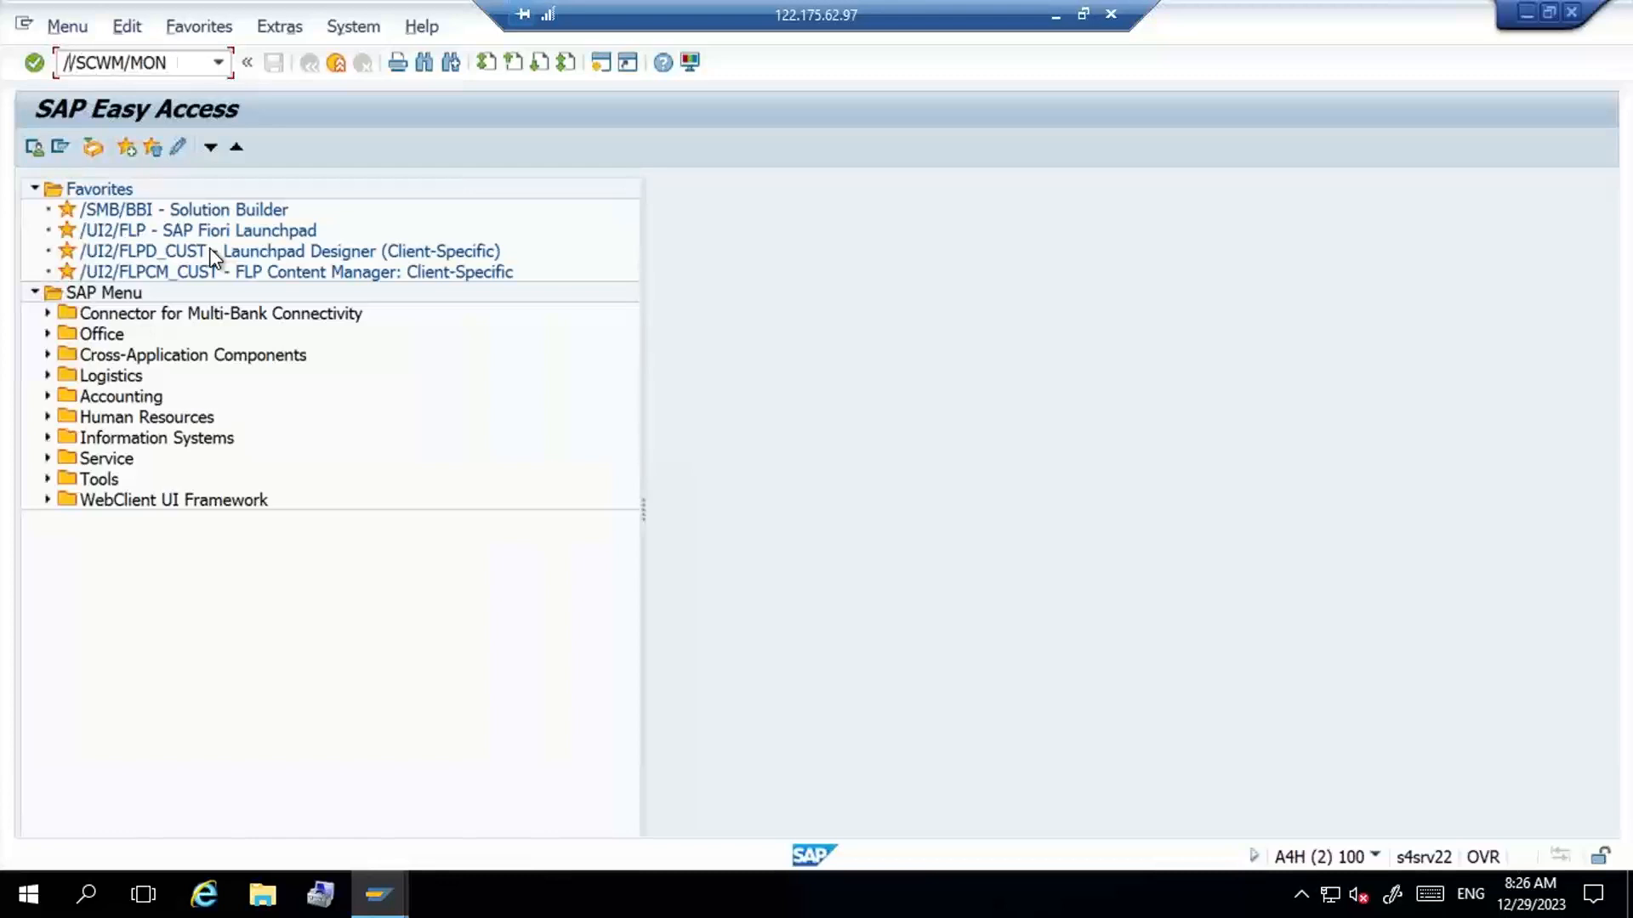
{"action": "type", "text": "N"}
{"action": "key", "text": "Return"}
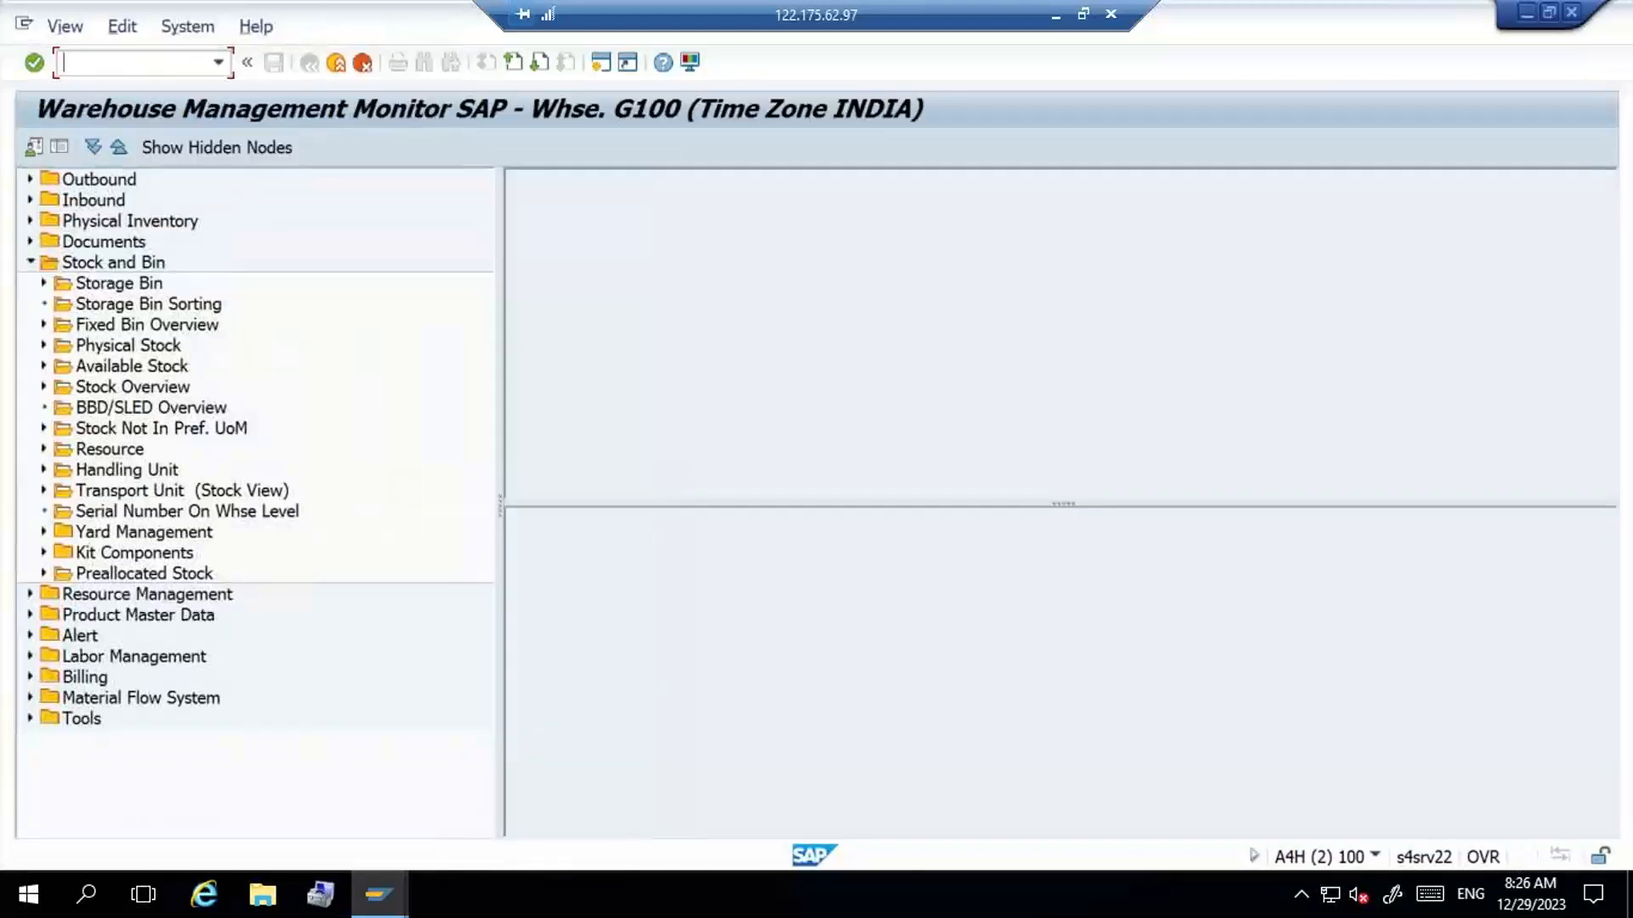
- Review the physical stock of warehouse G100 without product restrictions, and return to the putaway task with its bin list closed
{"action": "left_click", "coordinate": [167, 349]}
{"action": "double_click", "coordinate": [166, 347]}
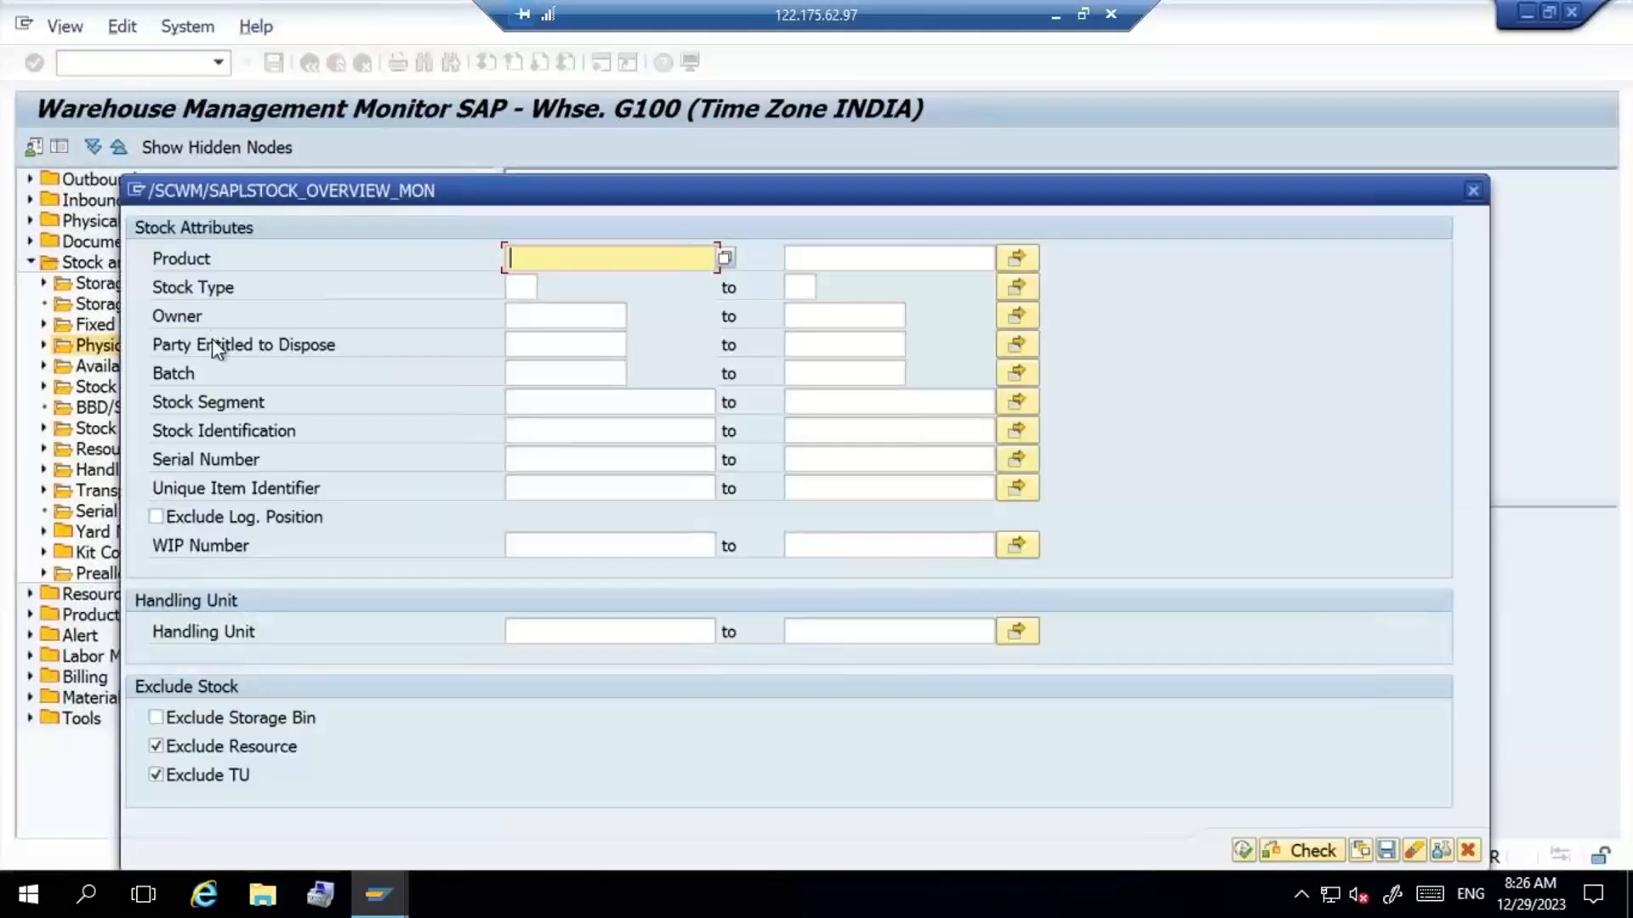
{"action": "left_click", "coordinate": [1242, 850]}
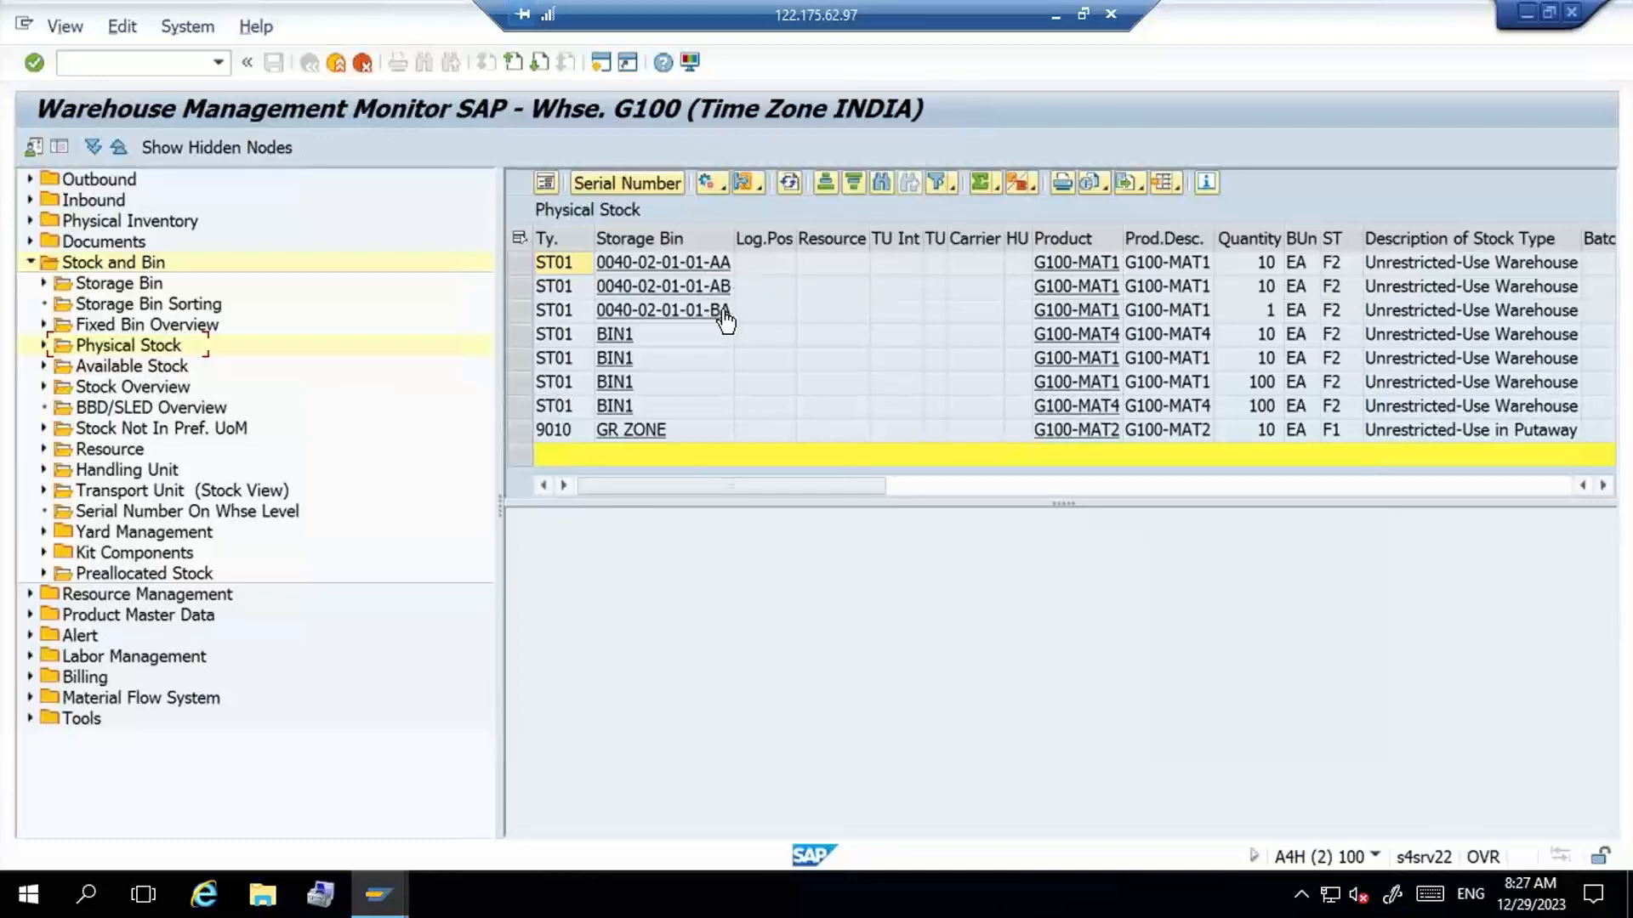
{"action": "key", "text": "alt+Tab"}
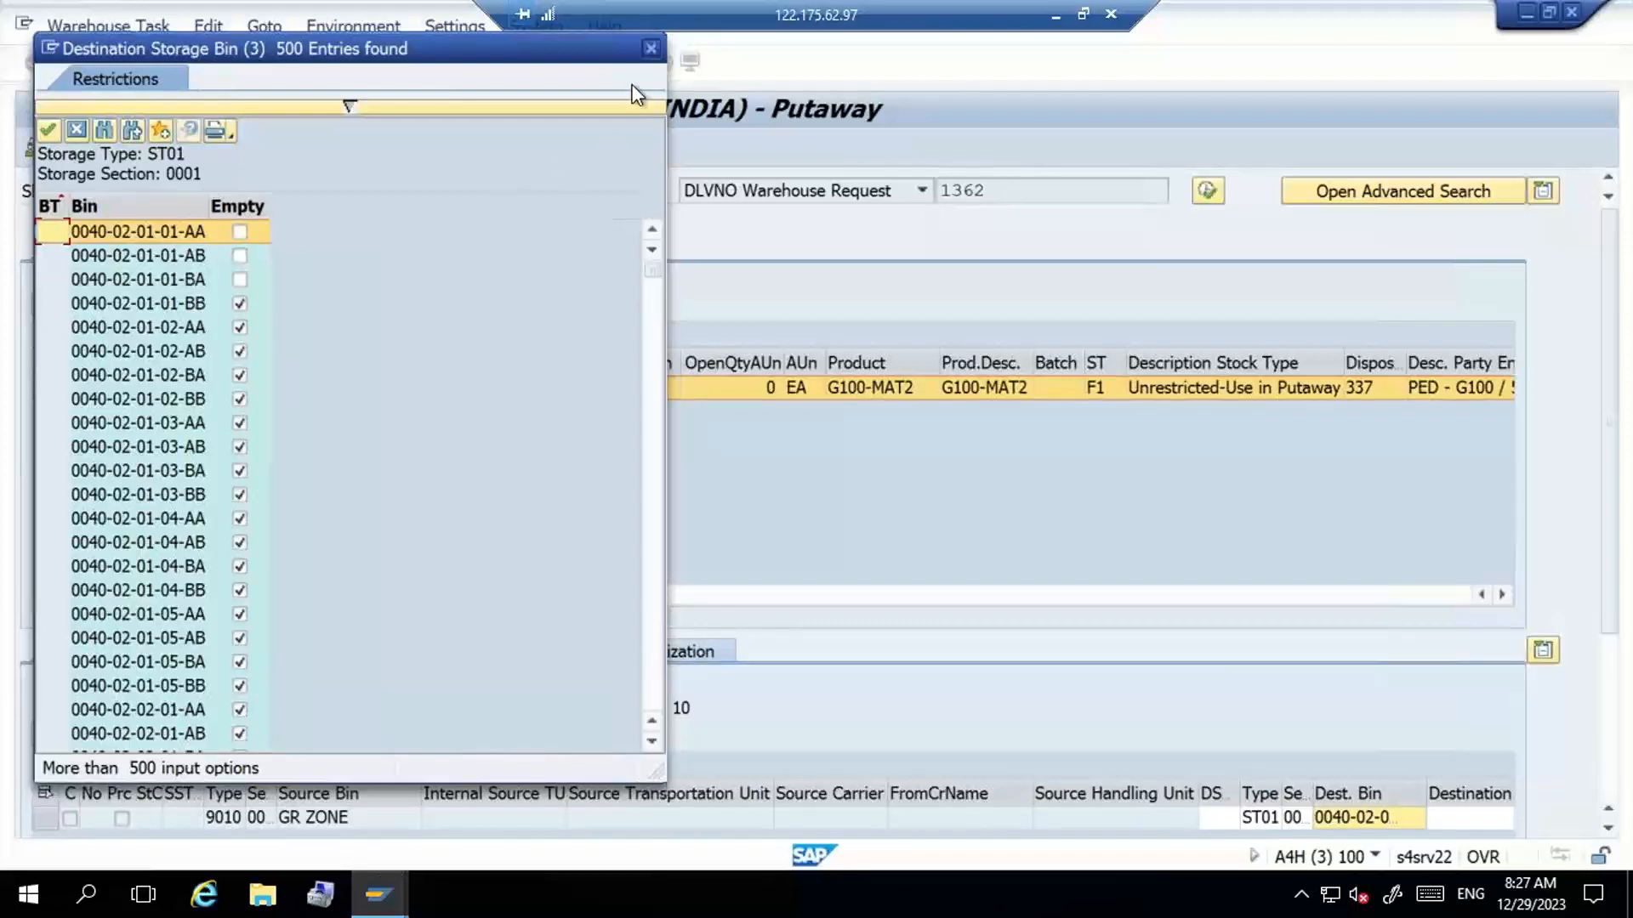
{"action": "left_click", "coordinate": [650, 50]}
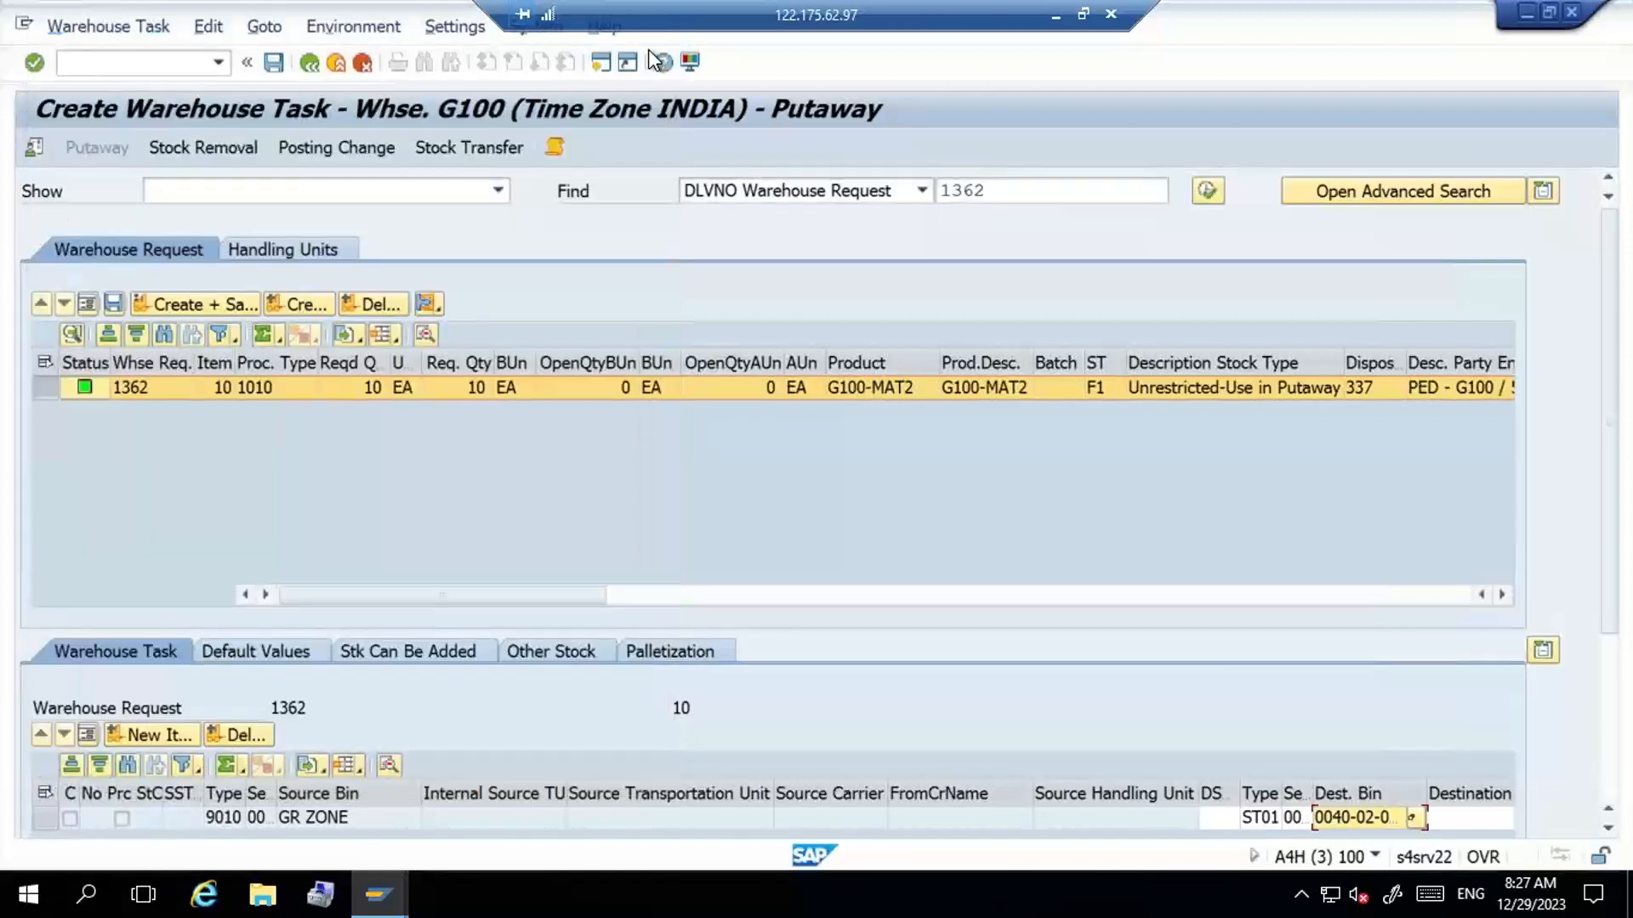
- Create and save the putaway warehouse task, and open it for confirmation with the product task in form view
{"action": "left_click", "coordinate": [191, 309]}
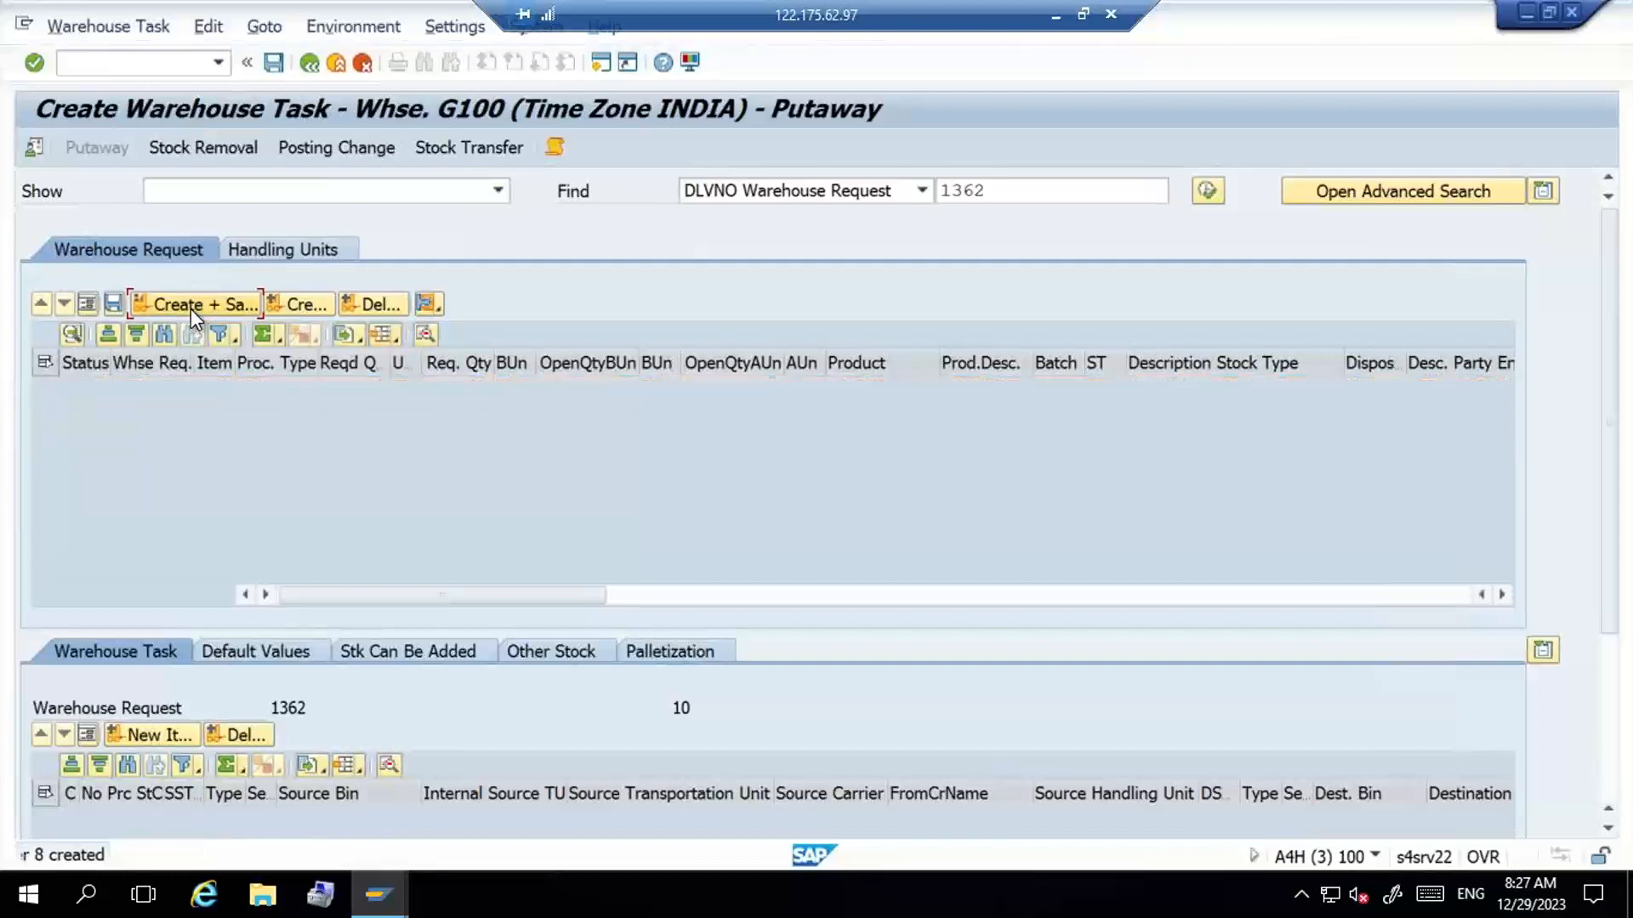
{"action": "left_click", "coordinate": [126, 21]}
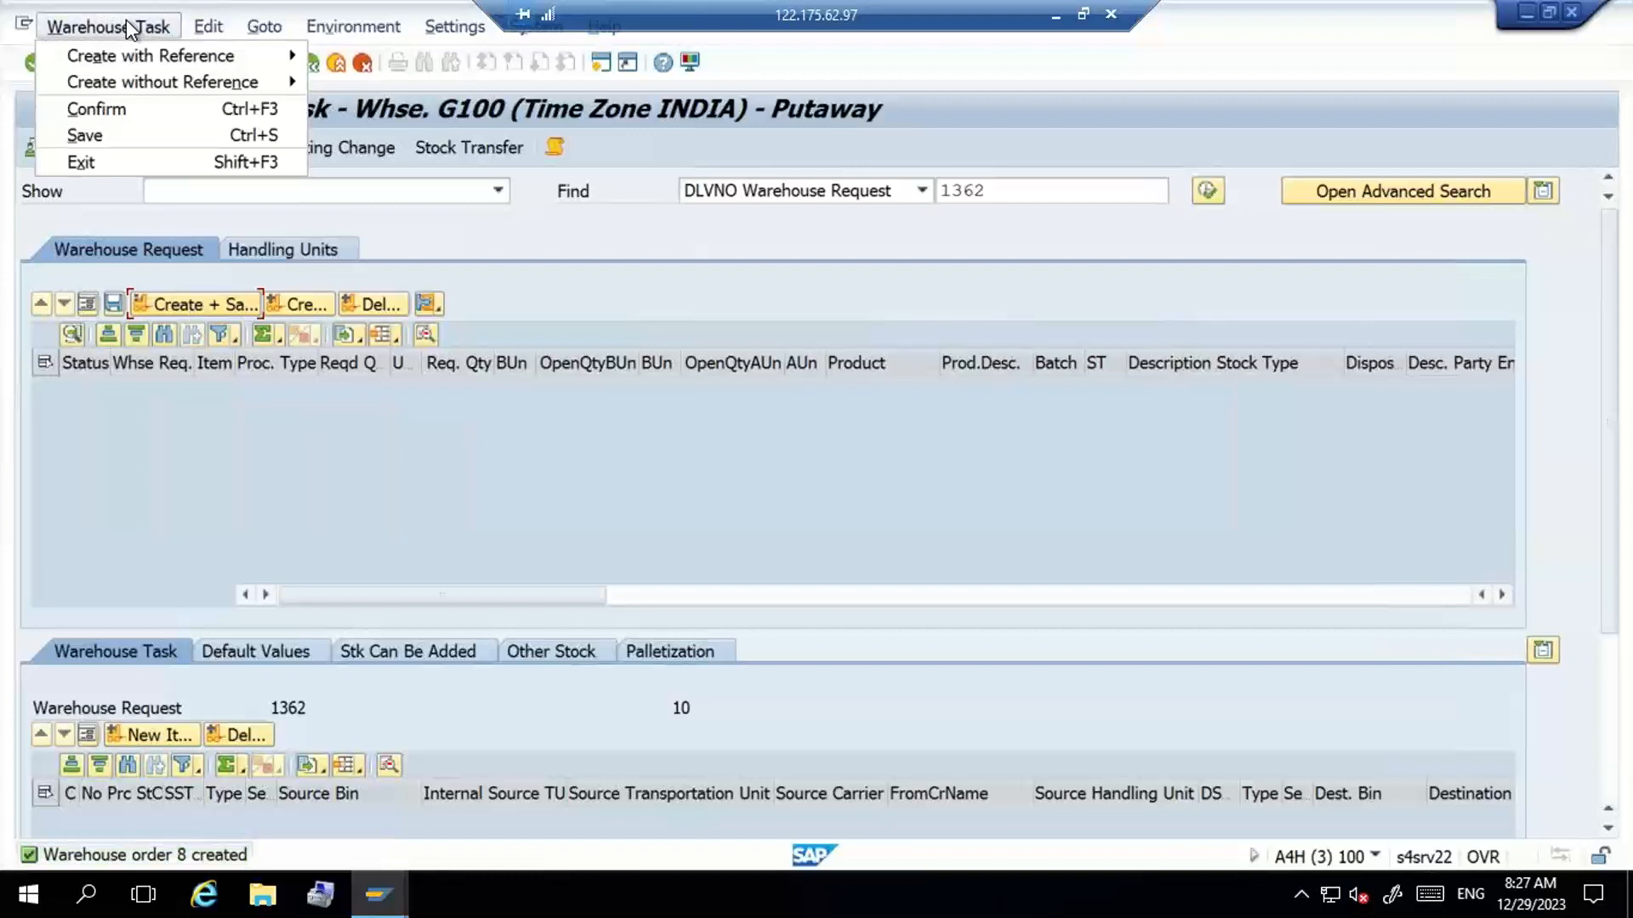
{"action": "left_click", "coordinate": [129, 109]}
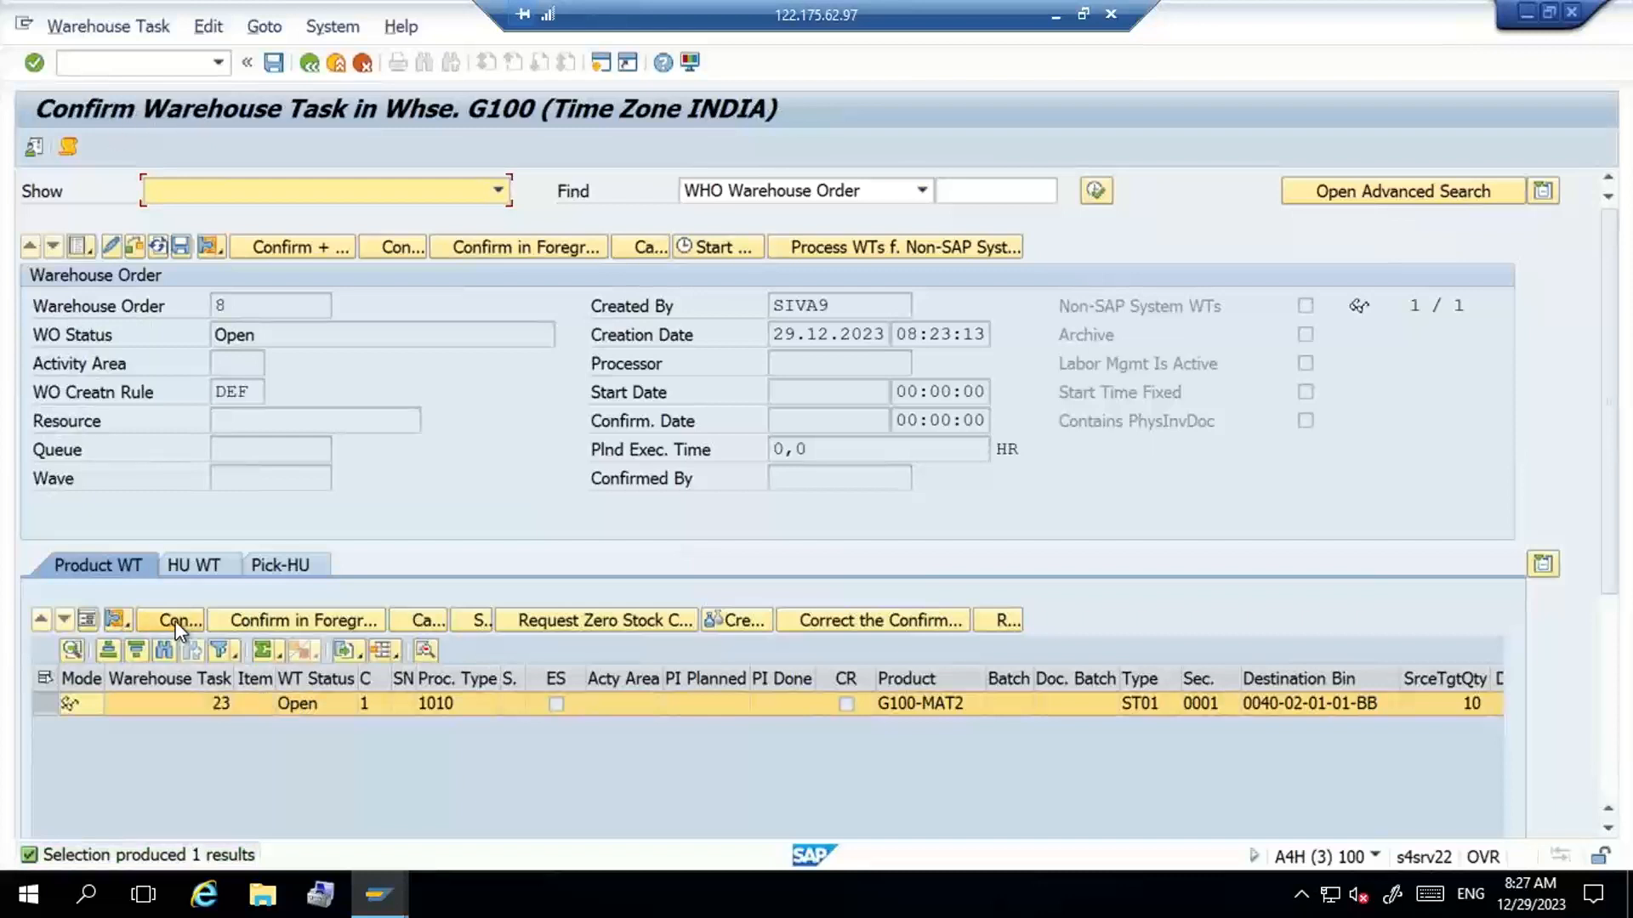
{"action": "left_click", "coordinate": [87, 625]}
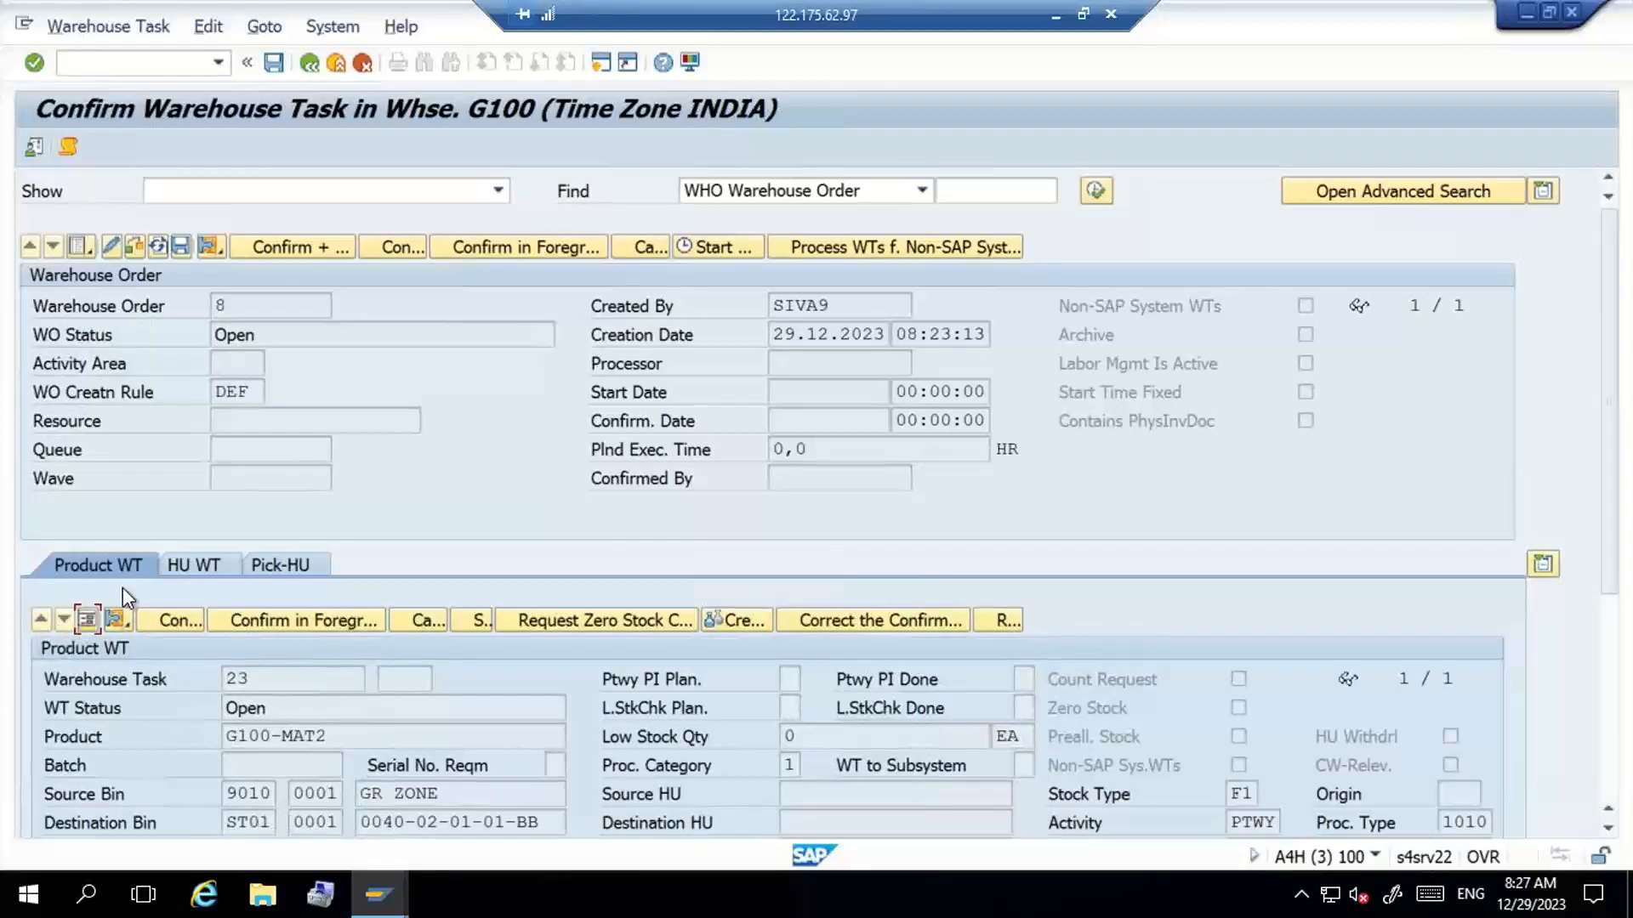
- Confirm the G100-MAT2 putaway warehouse task in the background and save the confirmation
{"action": "left_click", "coordinate": [181, 619]}
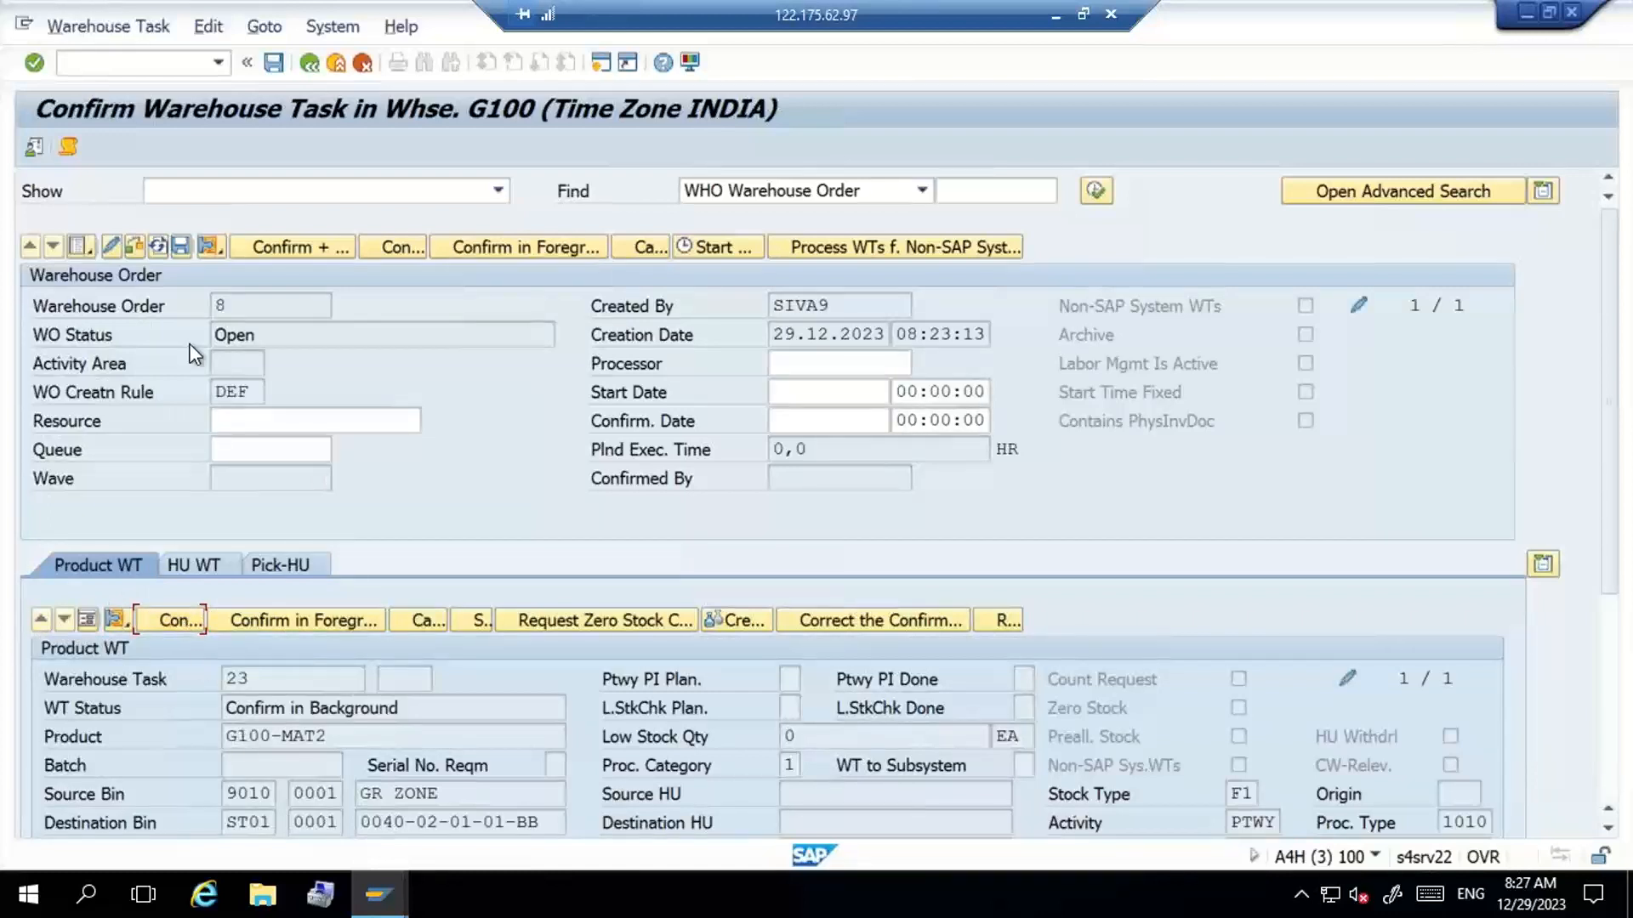
{"action": "left_click", "coordinate": [275, 244]}
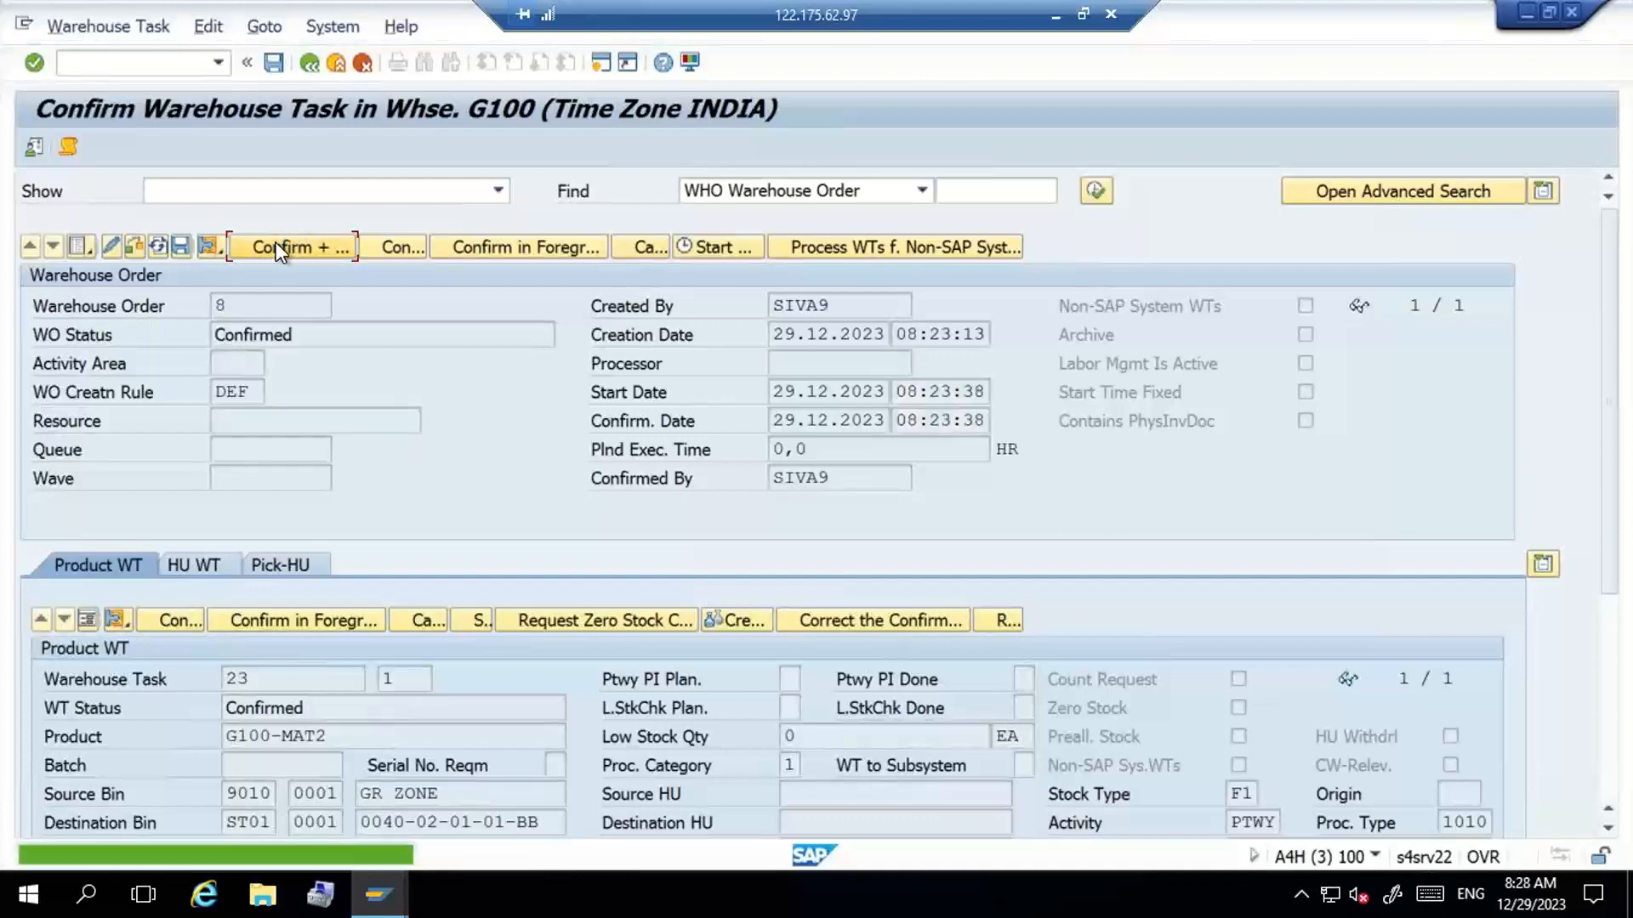
- Refresh the physical stock list in the warehouse monitor and widen the Storage Bin column to check the G100-MAT2 row
{"action": "key", "text": "alt+Tab"}
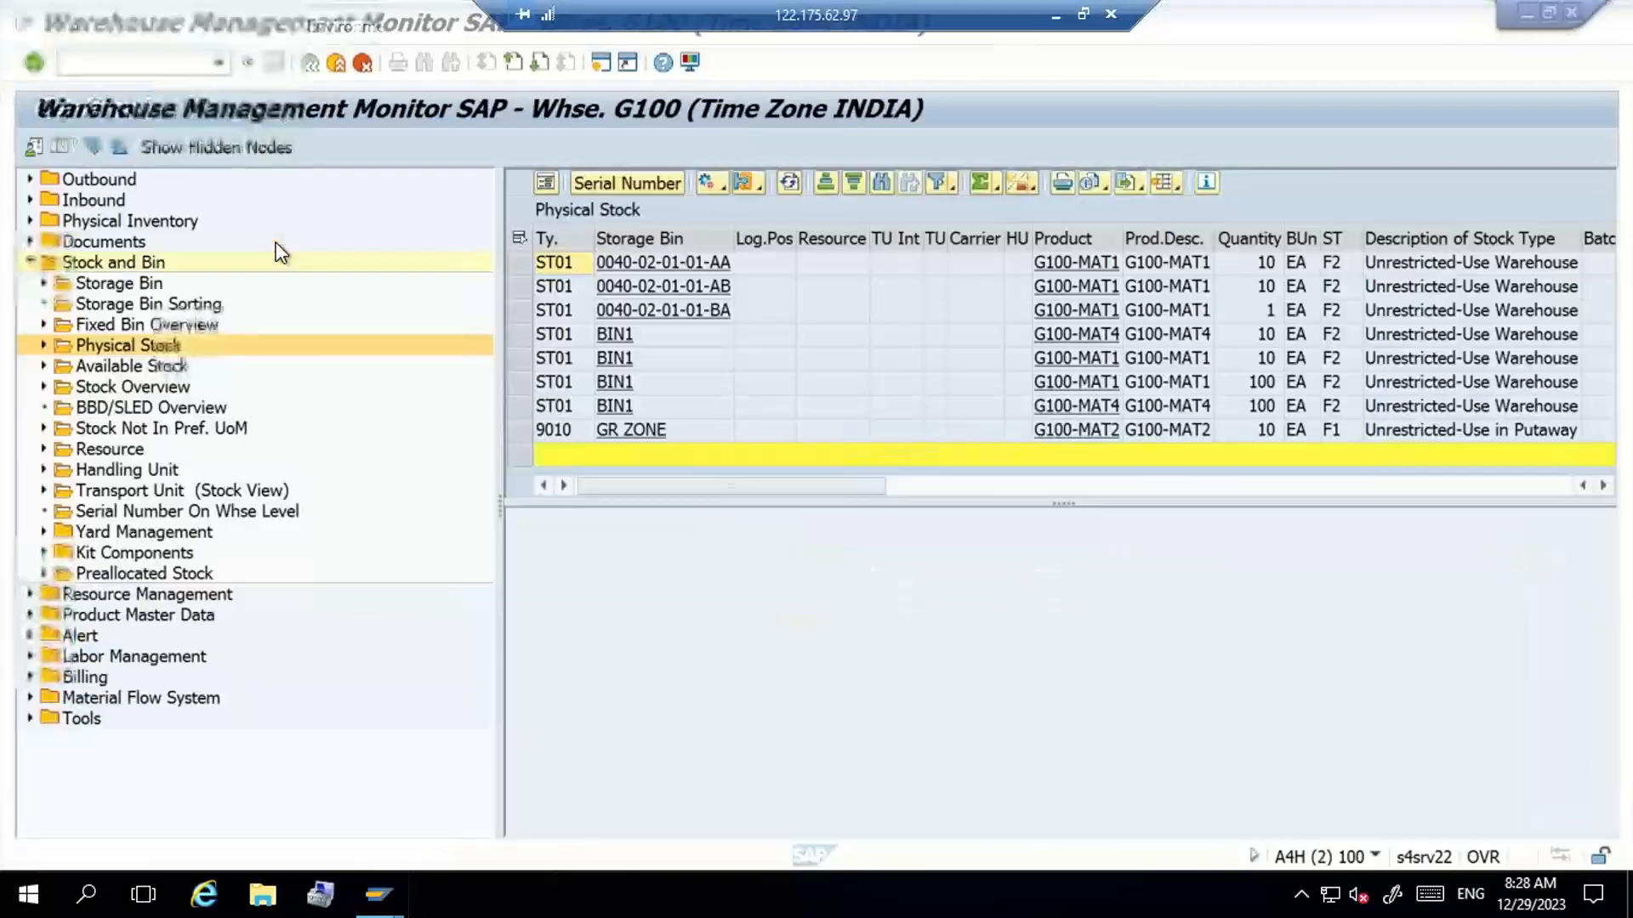
{"action": "left_click", "coordinate": [790, 182]}
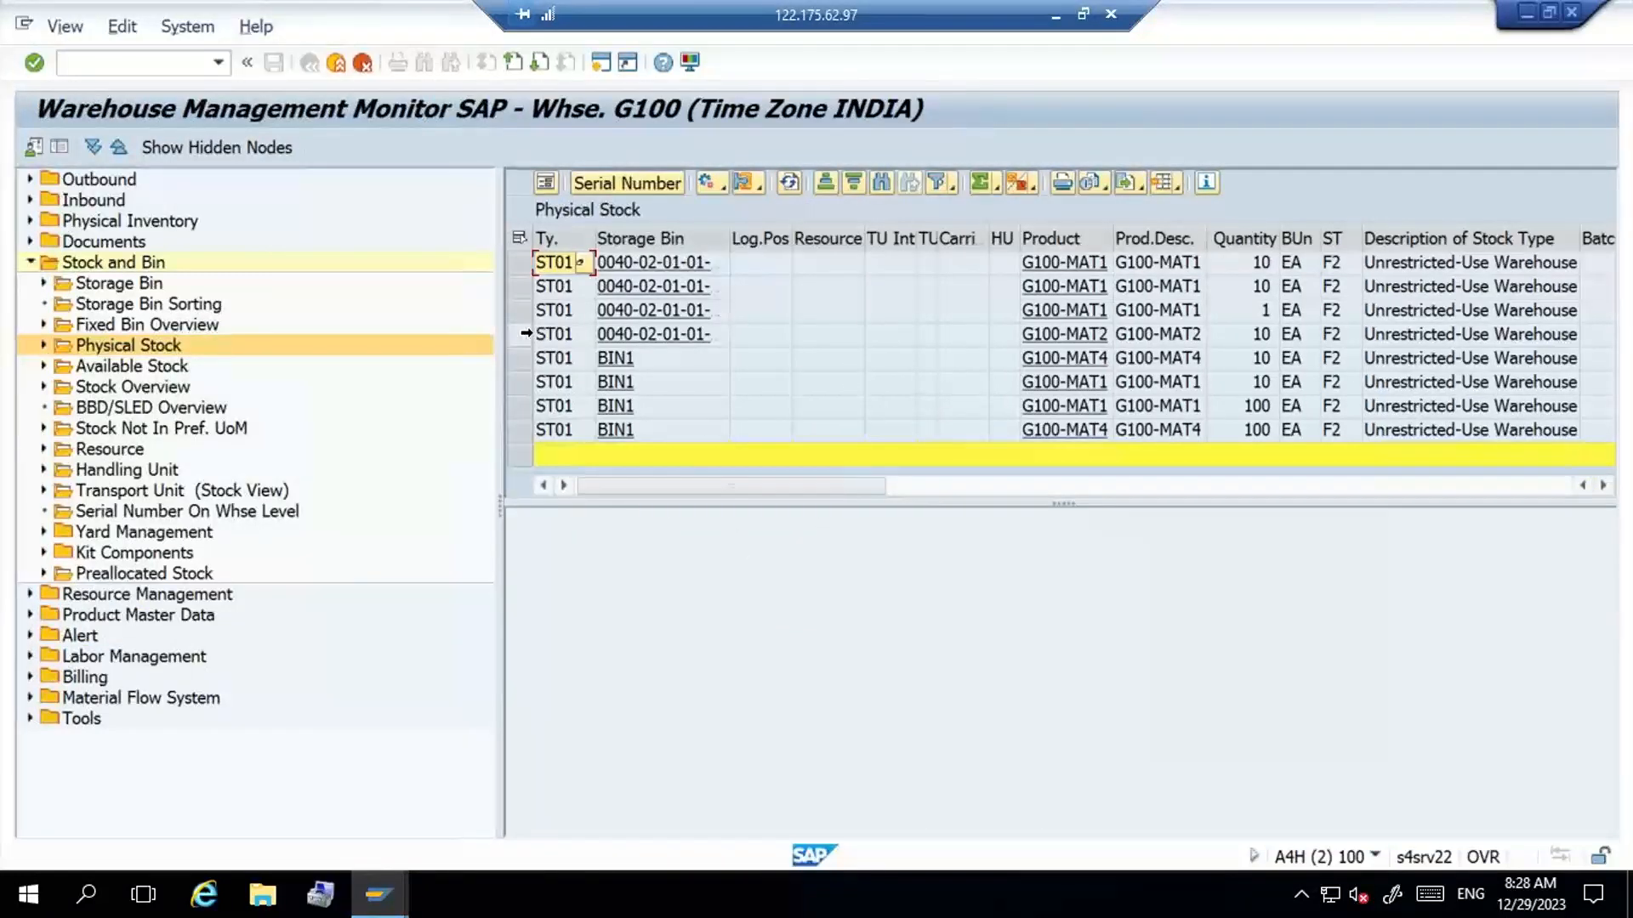
{"action": "left_click", "coordinate": [521, 334]}
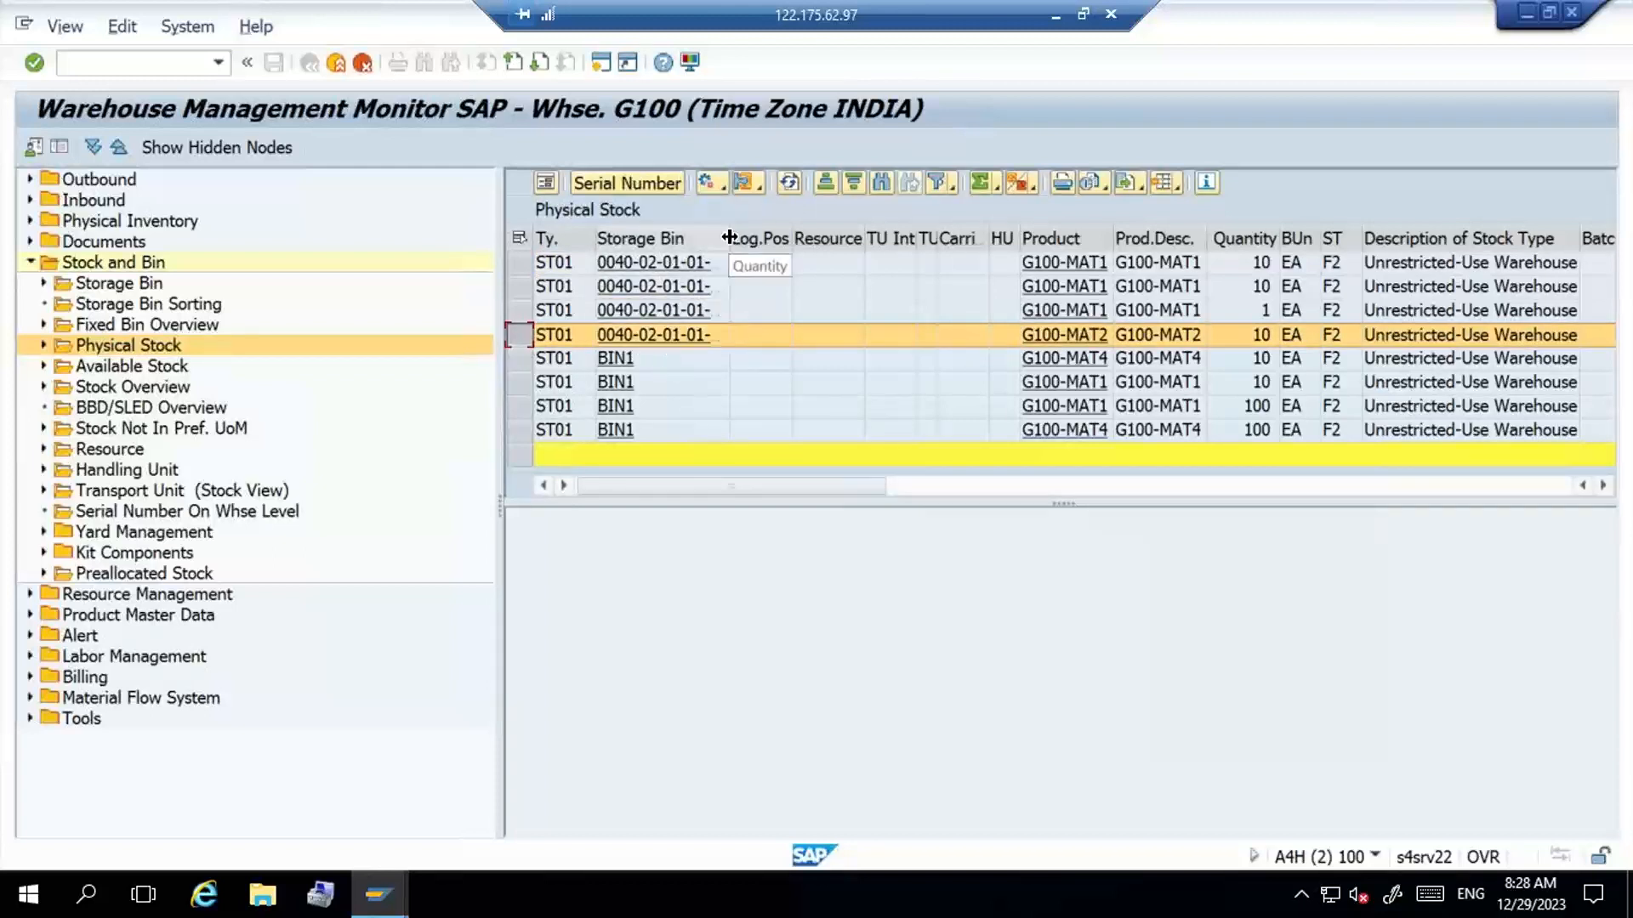
{"action": "left_click_drag", "start_coordinate": [729, 237], "coordinate": [779, 237]}
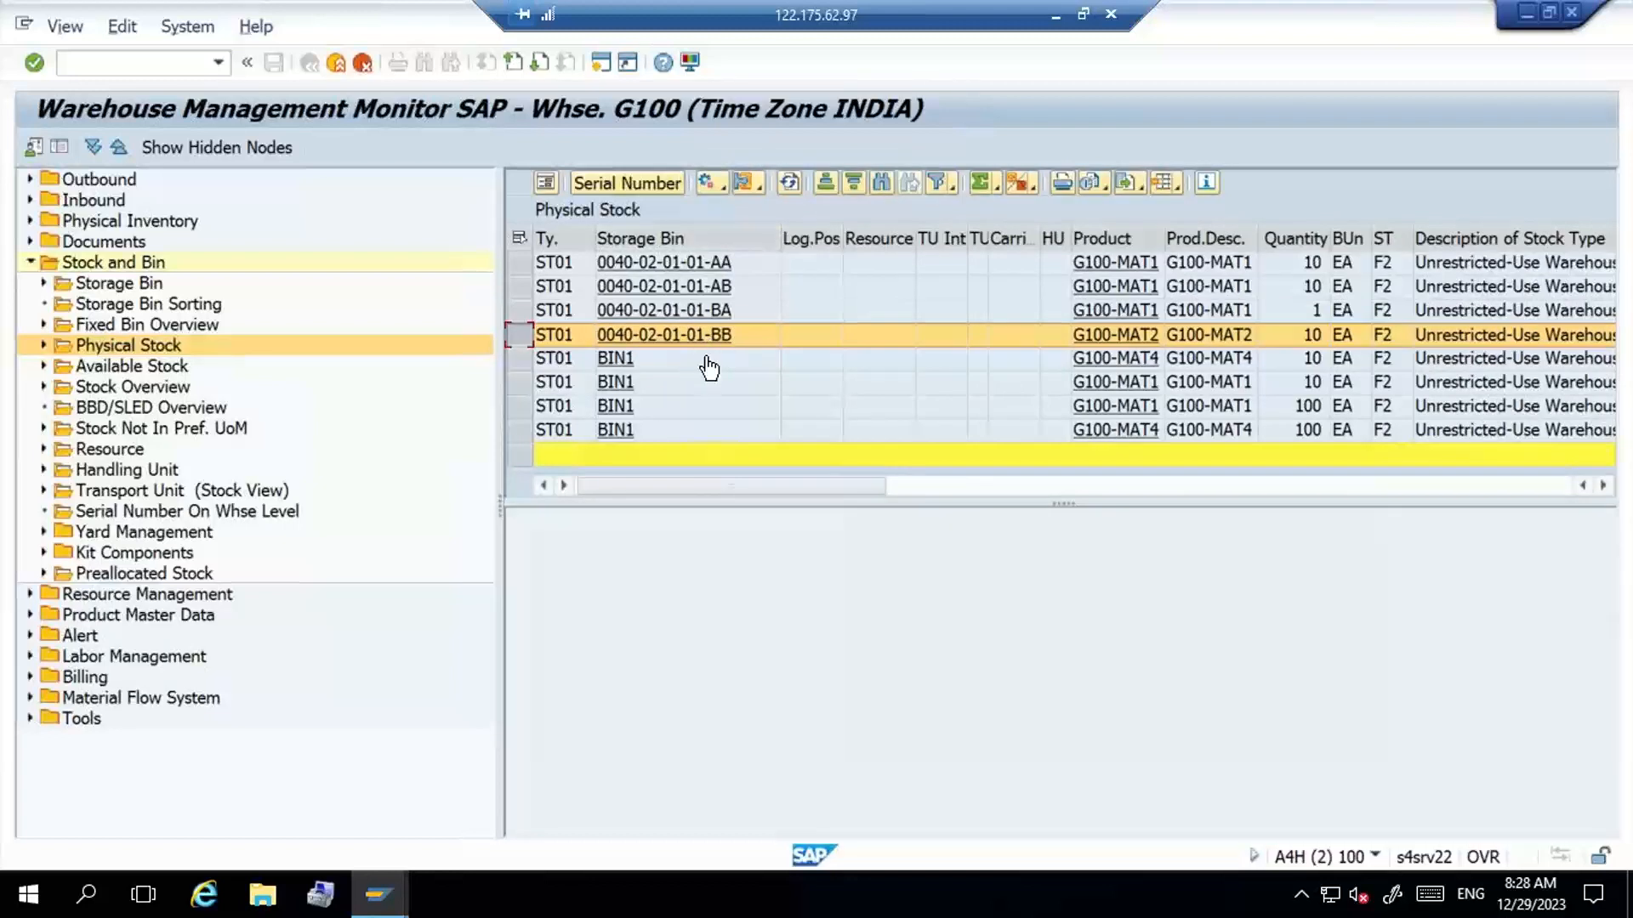
- Return to the warehouse task confirmation session and start creating a purchase order in it
{"action": "mouse_move", "coordinate": [379, 893]}
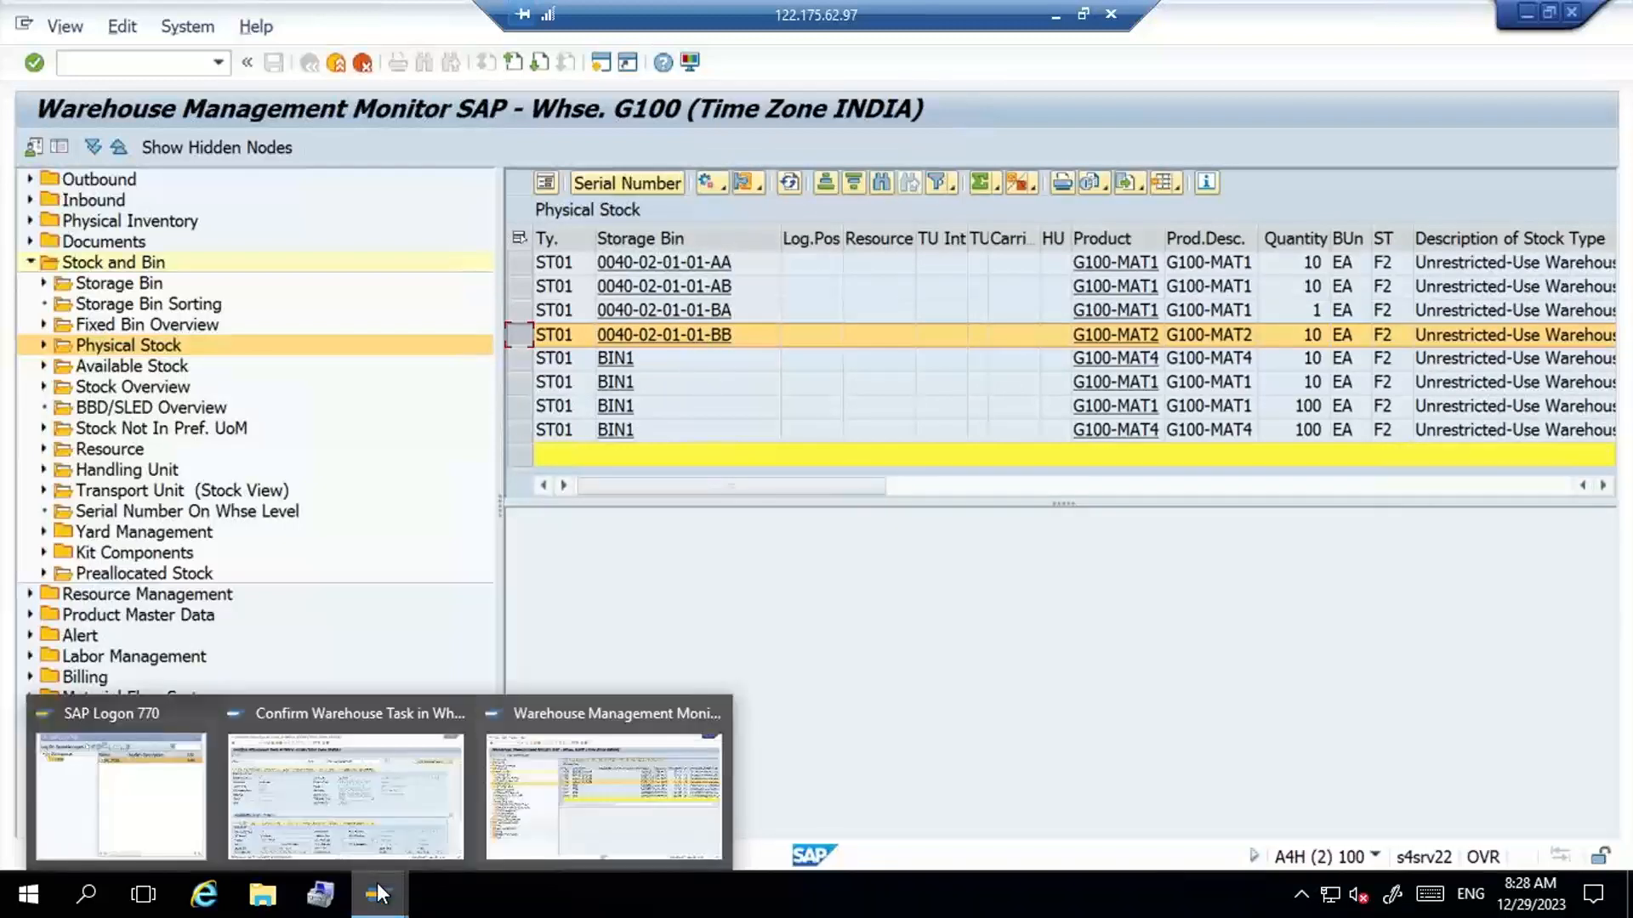
{"action": "left_click", "coordinate": [338, 743]}
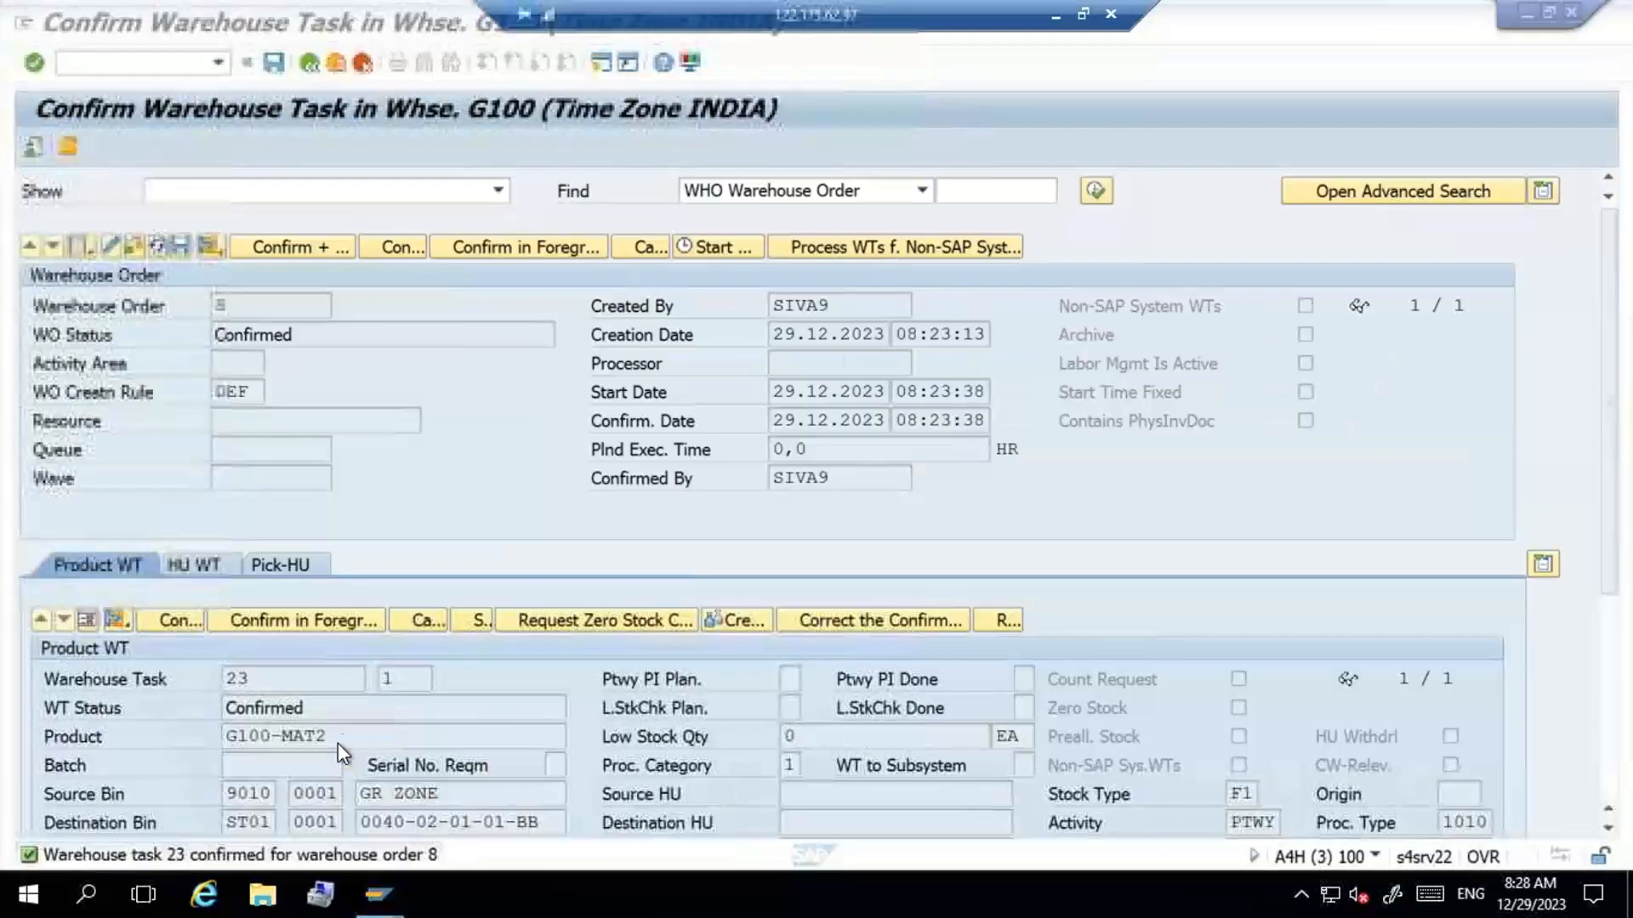
{"action": "left_click", "coordinate": [155, 62]}
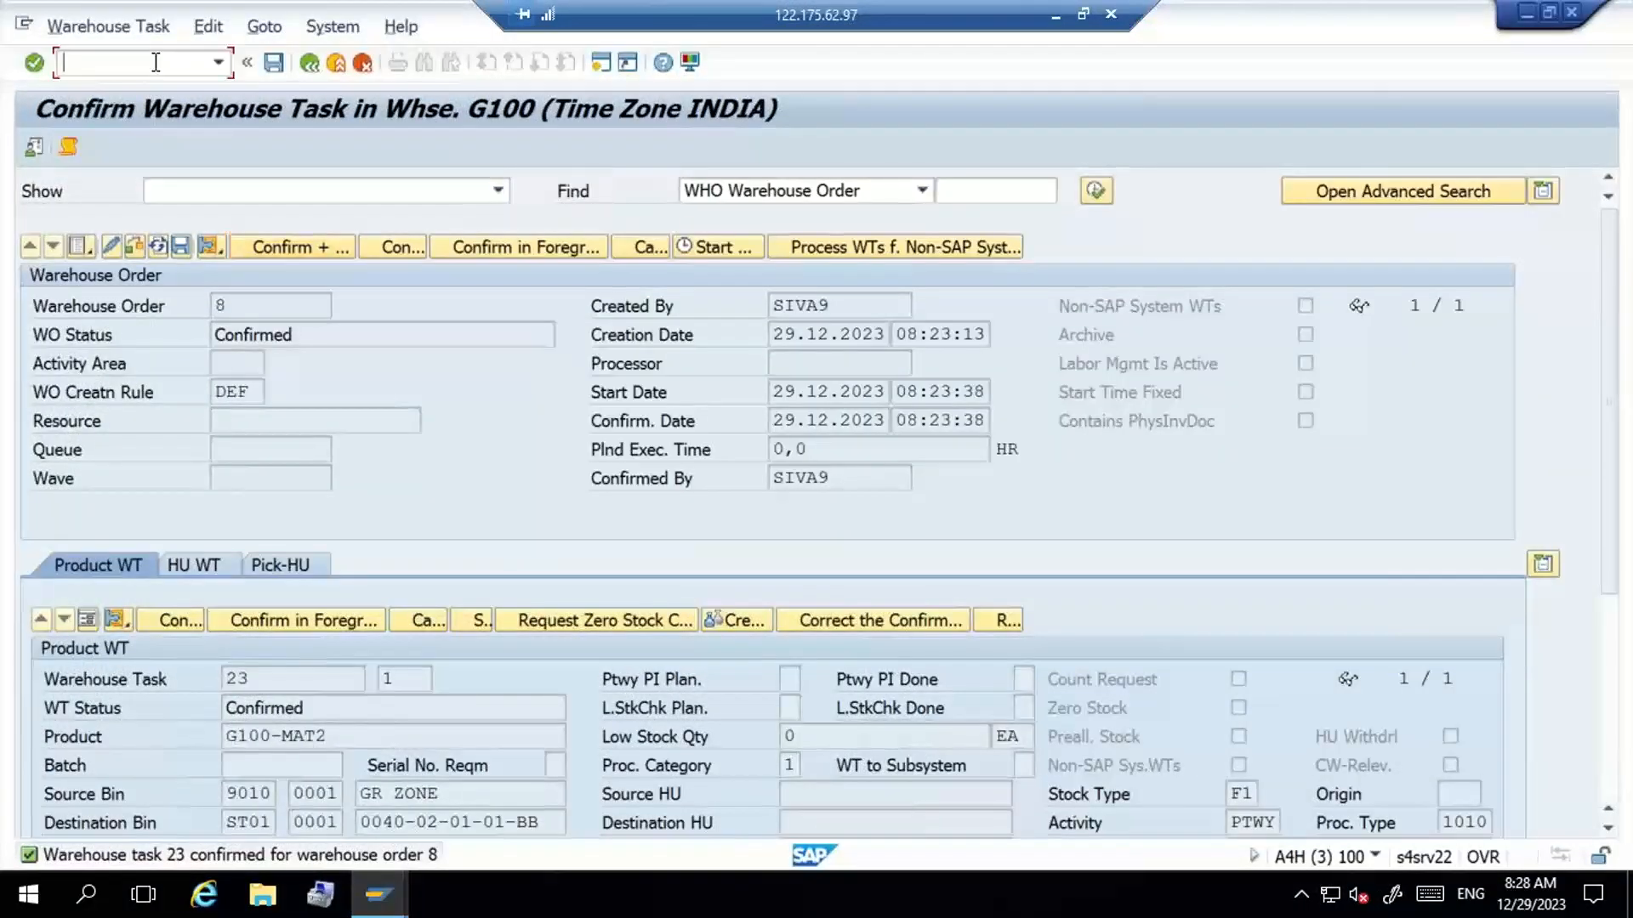
{"action": "type", "text": "/NMENU"}
{"action": "key", "text": "Return"}
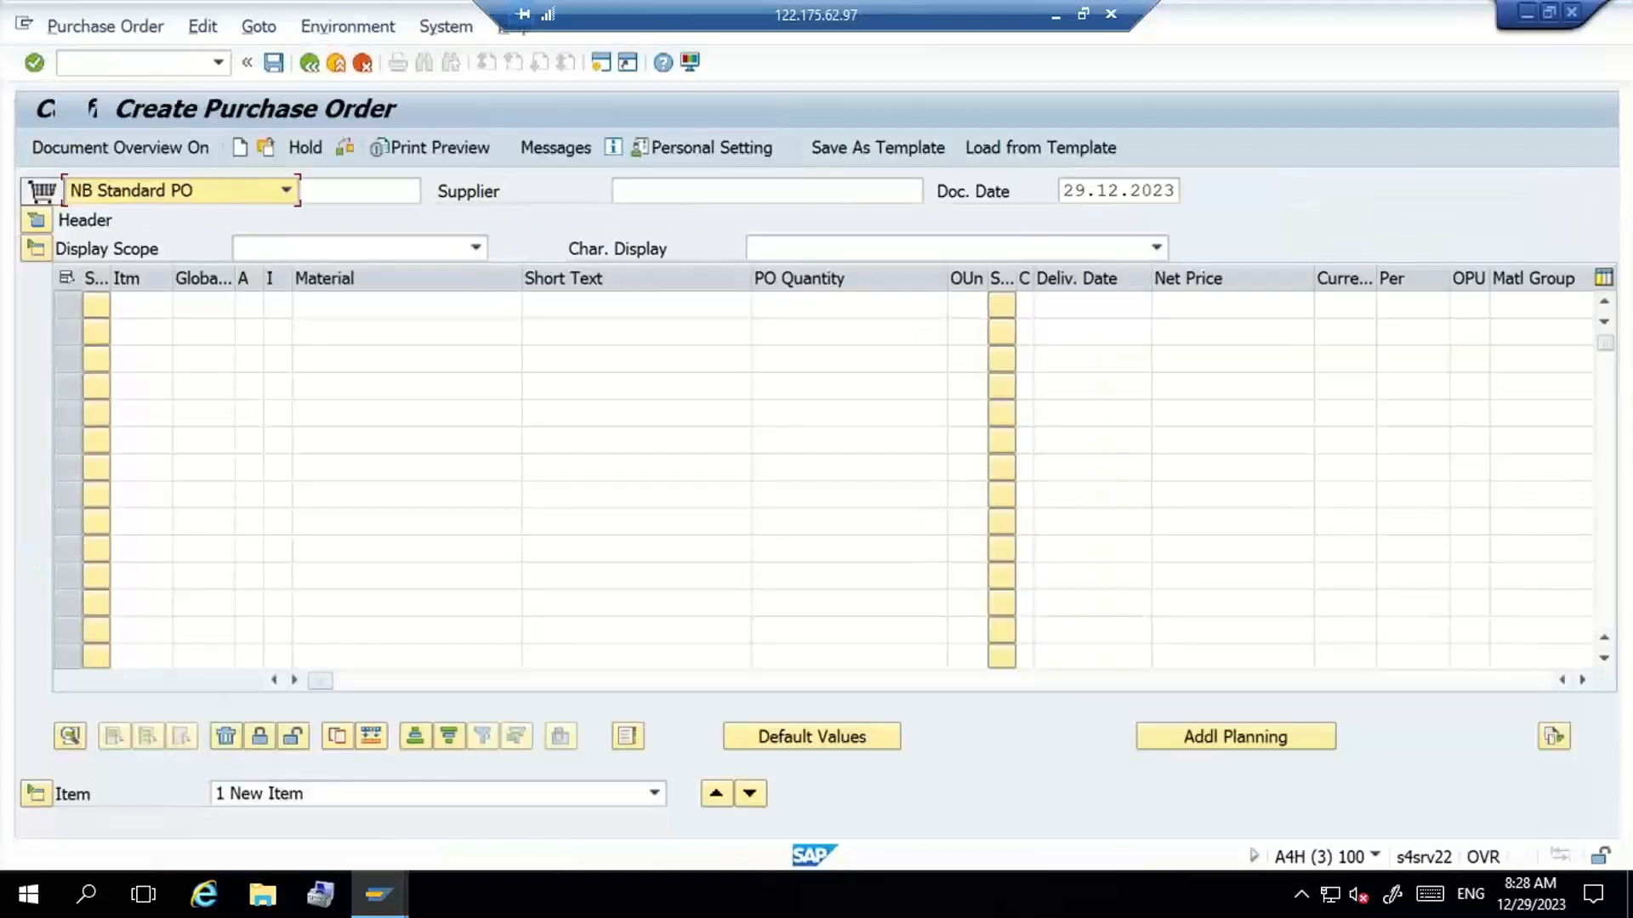
- Enter supplier RAM INDUSTRIES with purchasing organization G100, purchasing group 001 and company code S205 in the purchase order header
{"action": "left_click", "coordinate": [640, 193]}
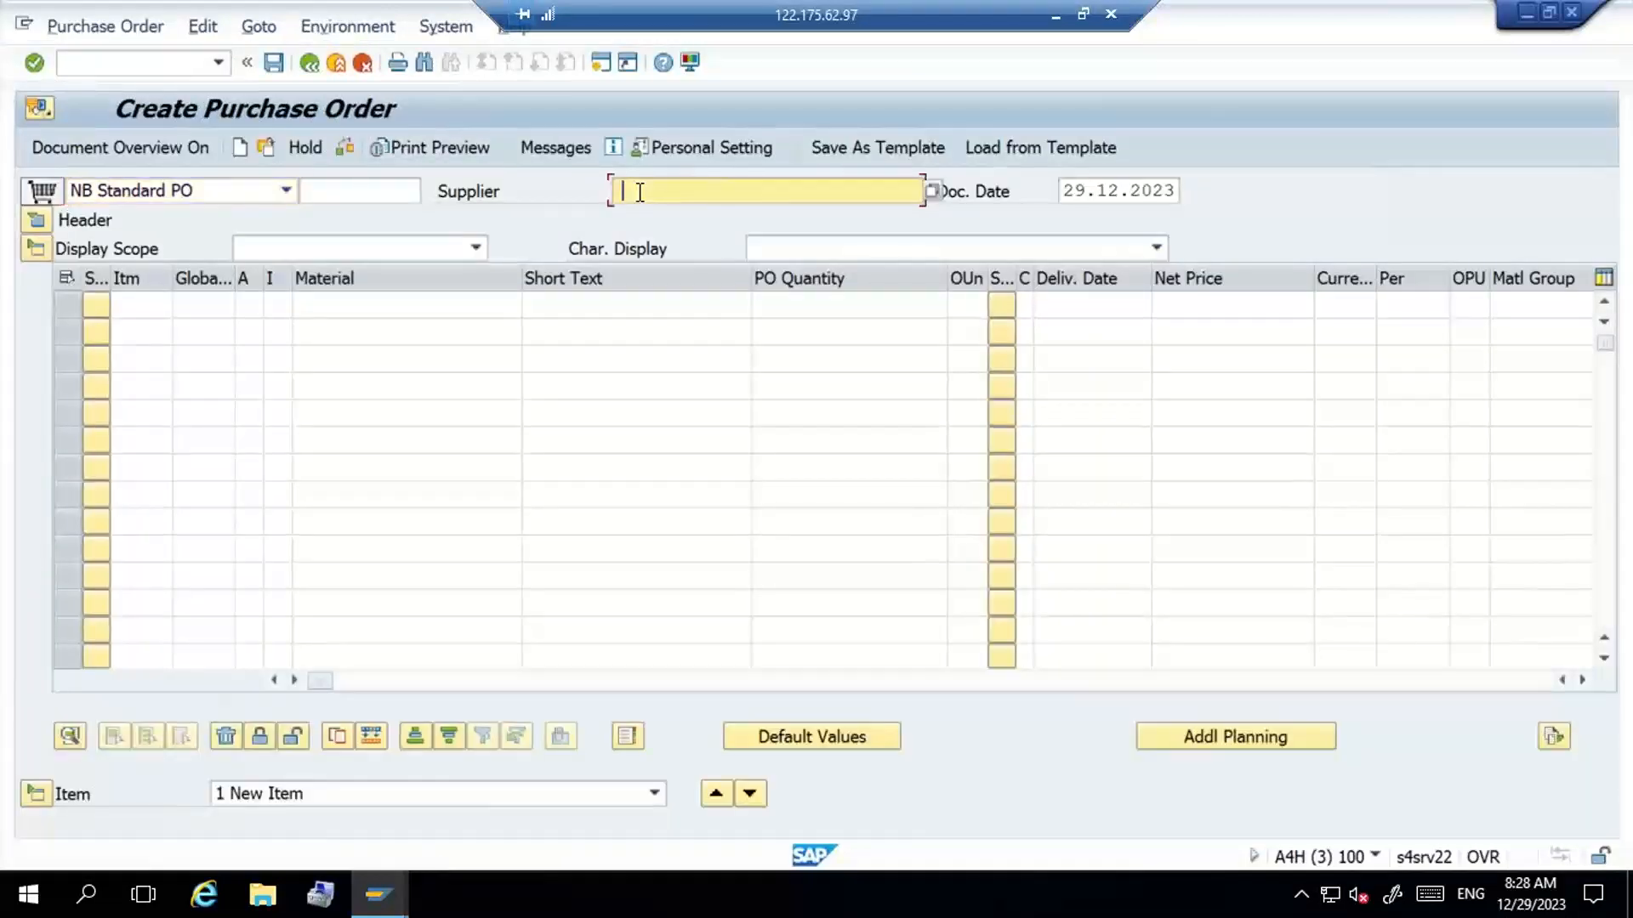
{"action": "key", "text": "Down"}
{"action": "key", "text": "Return"}
{"action": "key", "text": "Return"}
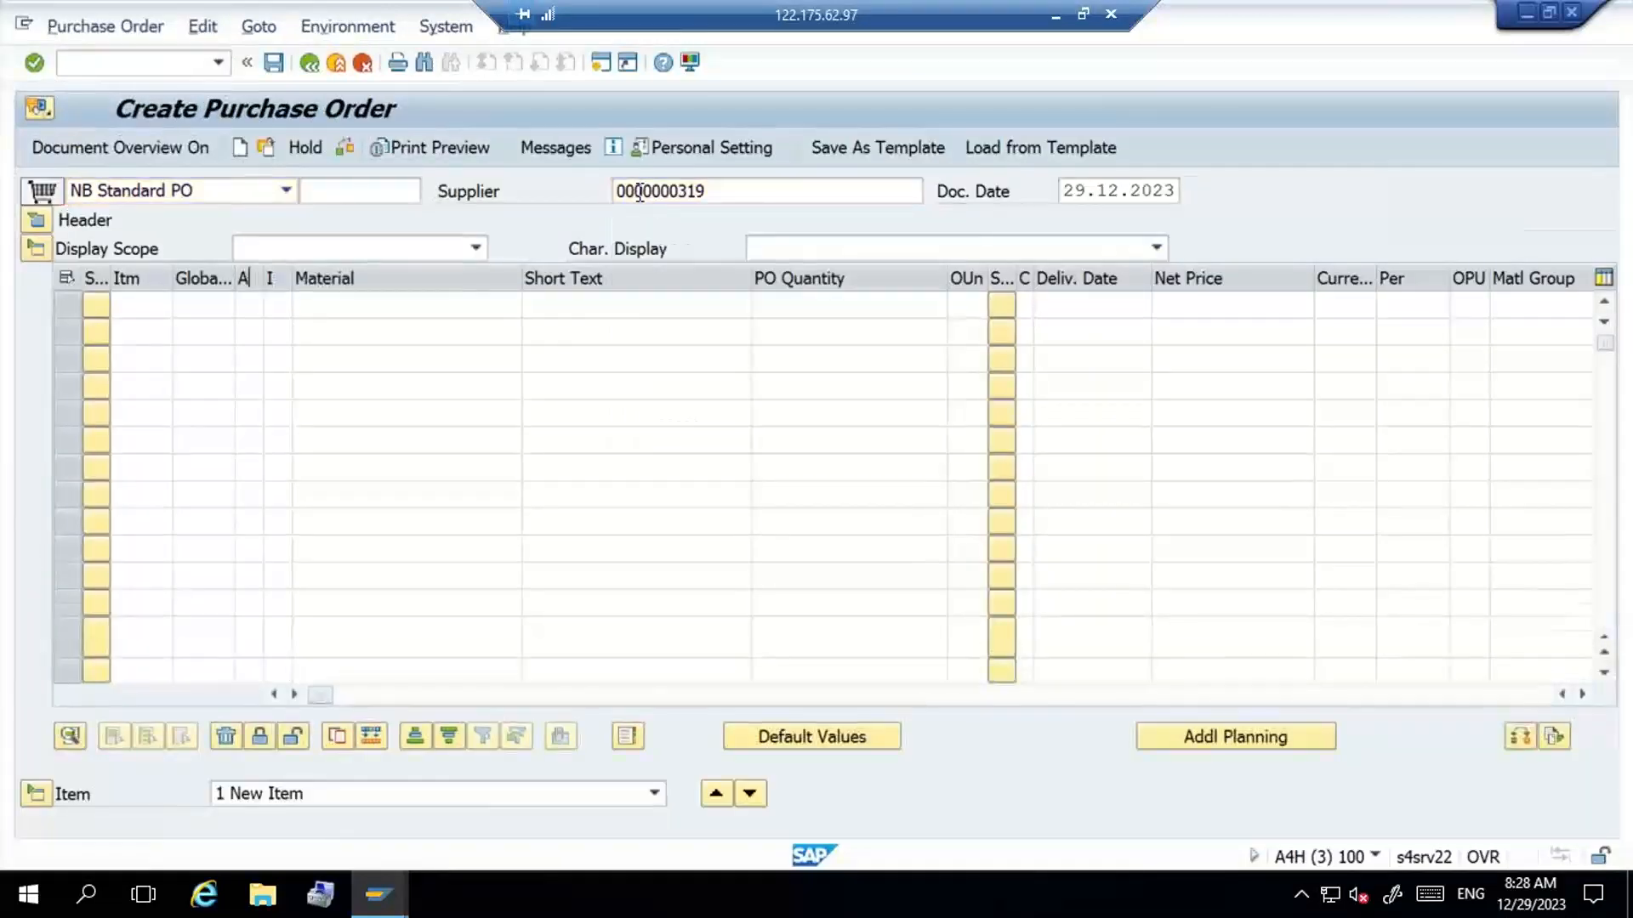
{"action": "key", "text": "space"}
{"action": "key", "text": "Down"}
{"action": "key", "text": "Return"}
{"action": "key", "text": "Tab"}
{"action": "key", "text": "space"}
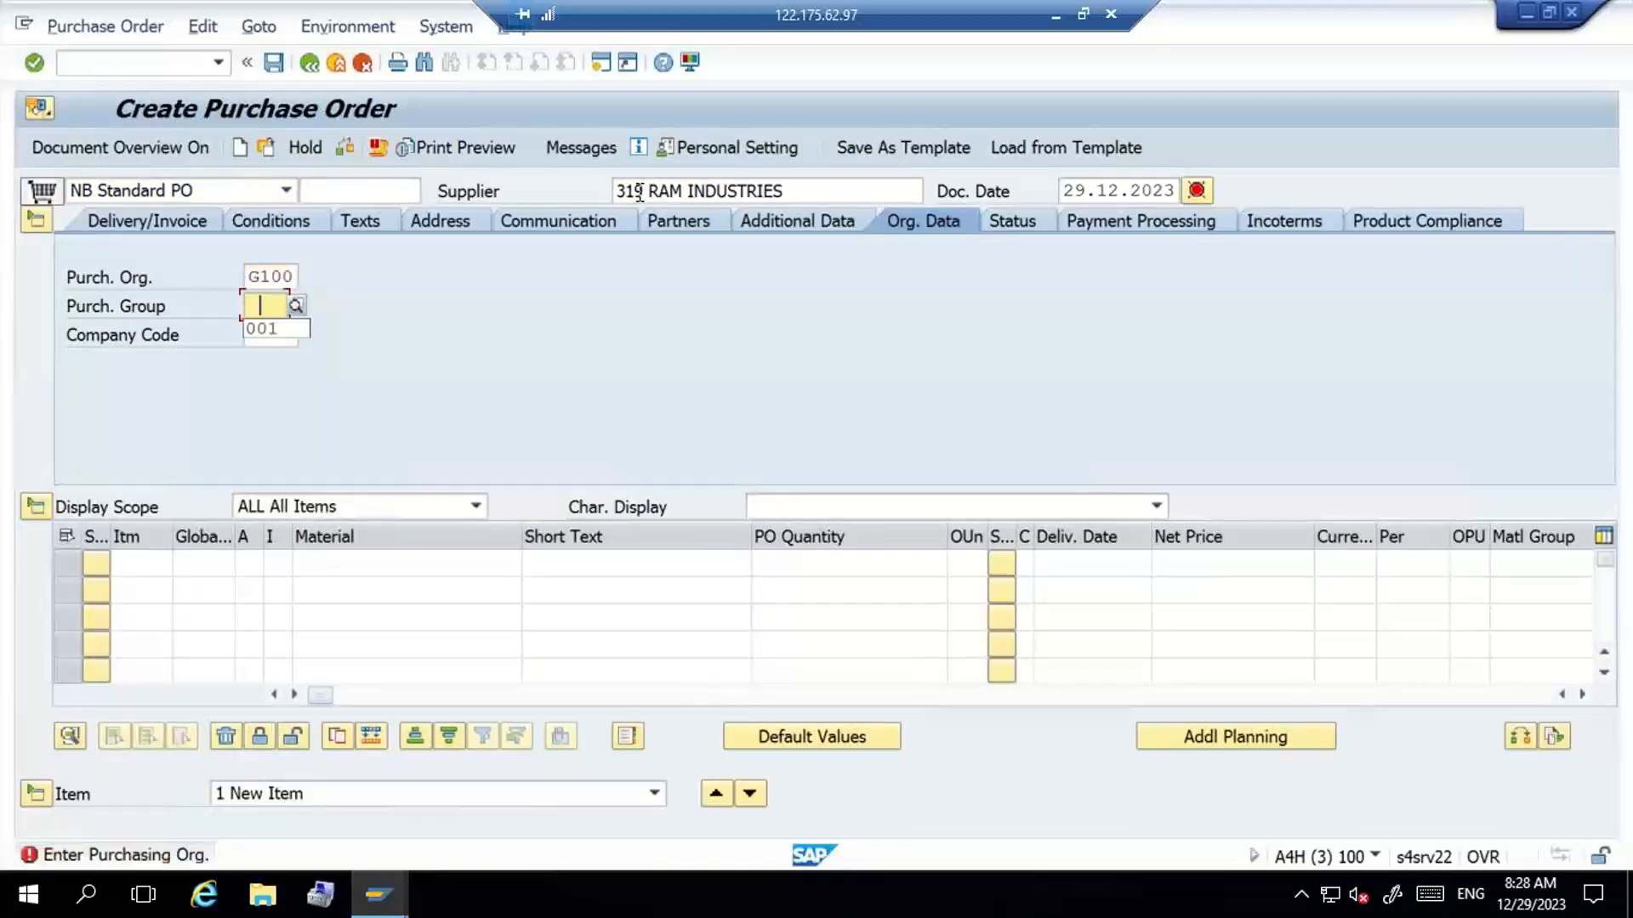
{"action": "key", "text": "Down"}
{"action": "key", "text": "Return"}
{"action": "key", "text": "Tab"}
{"action": "key", "text": "space"}
{"action": "key", "text": "Down"}
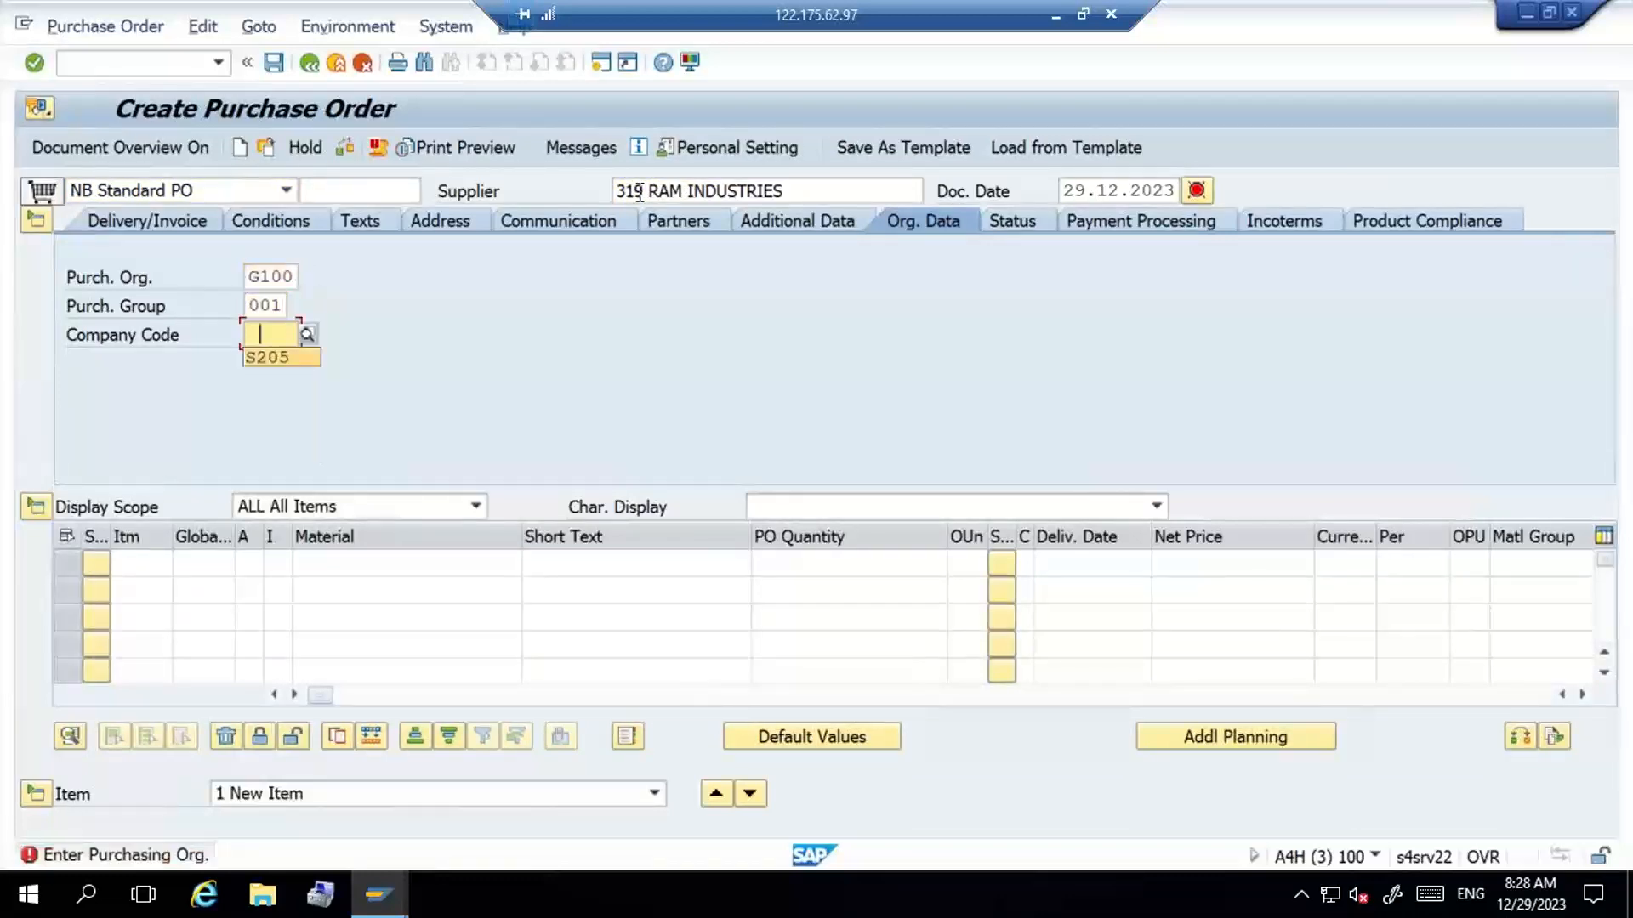
{"action": "key", "text": "Return"}
- Add an order item for material G100-MAT2 with a quantity of 10
{"action": "left_click", "coordinate": [396, 567]}
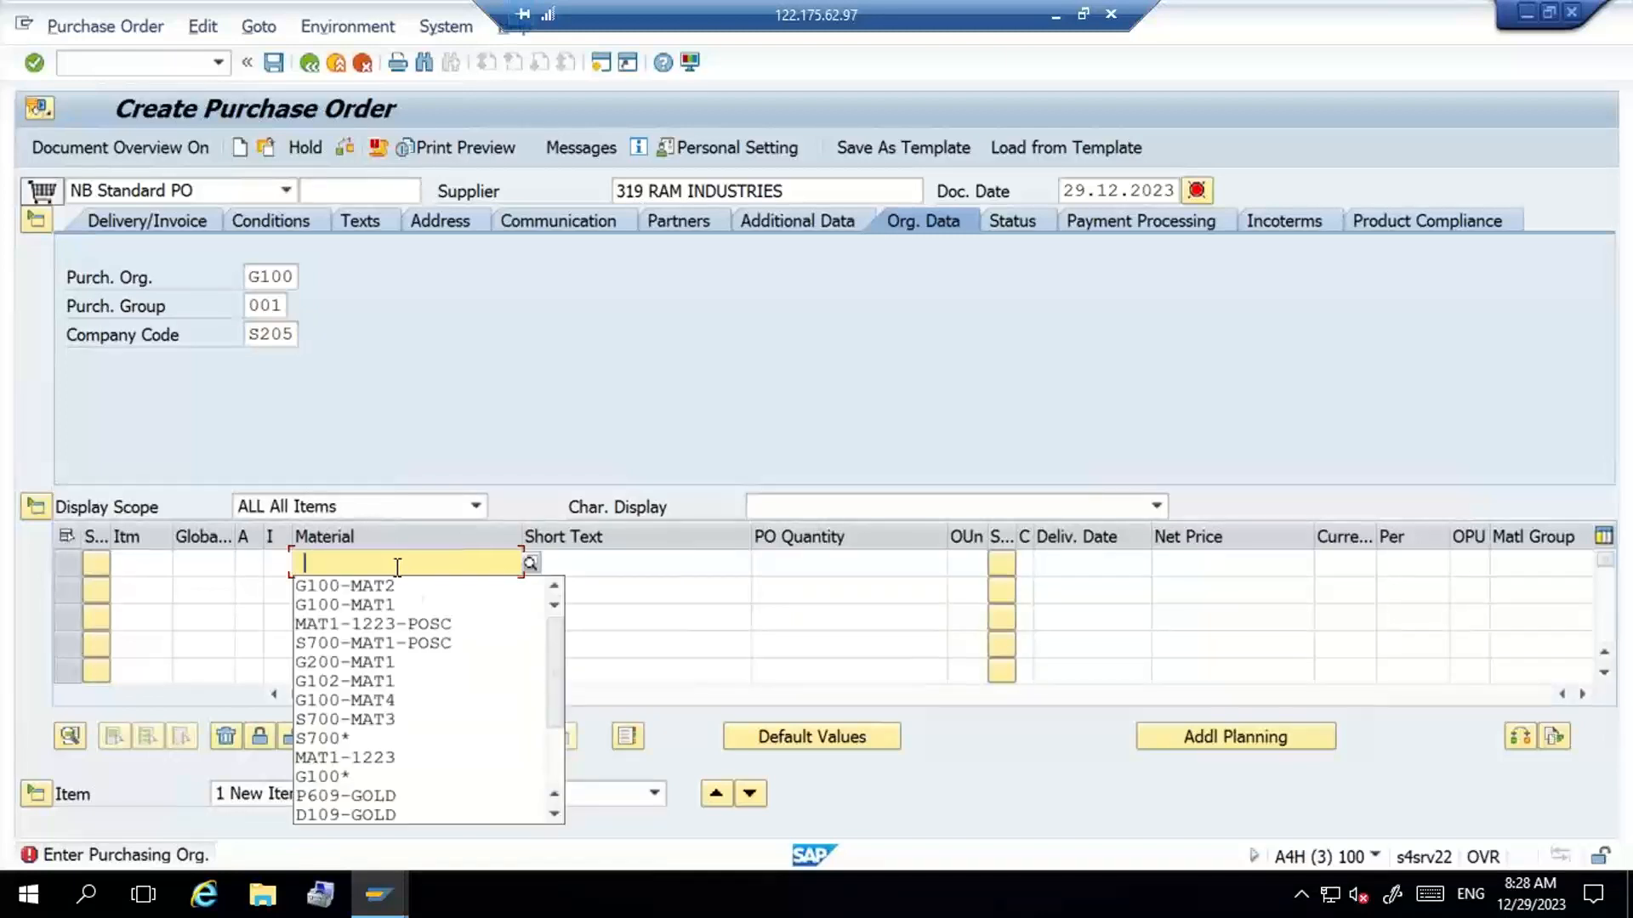
{"action": "left_click", "coordinate": [411, 589]}
{"action": "left_click", "coordinate": [803, 565]}
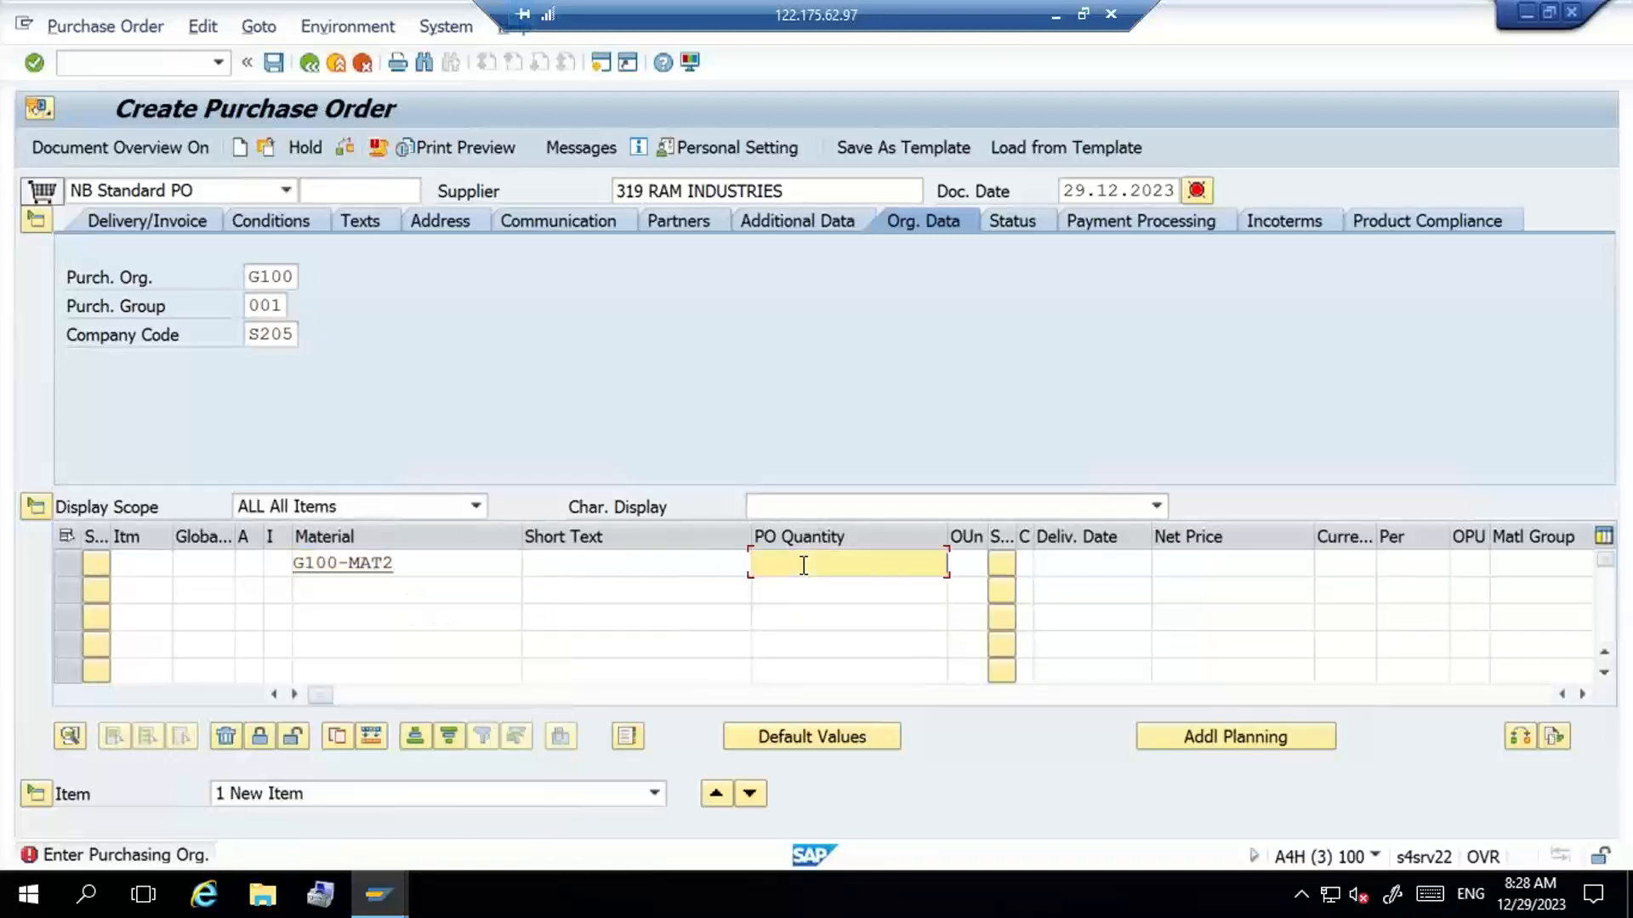
{"action": "type", "text": "10"}
{"action": "key", "text": "Tab"}
{"action": "key", "text": "Tab"}
{"action": "key", "text": "Tab"}
{"action": "key", "text": "Tab"}
{"action": "key", "text": "Tab"}
{"action": "key", "text": "Tab"}
{"action": "key", "text": "Tab"}
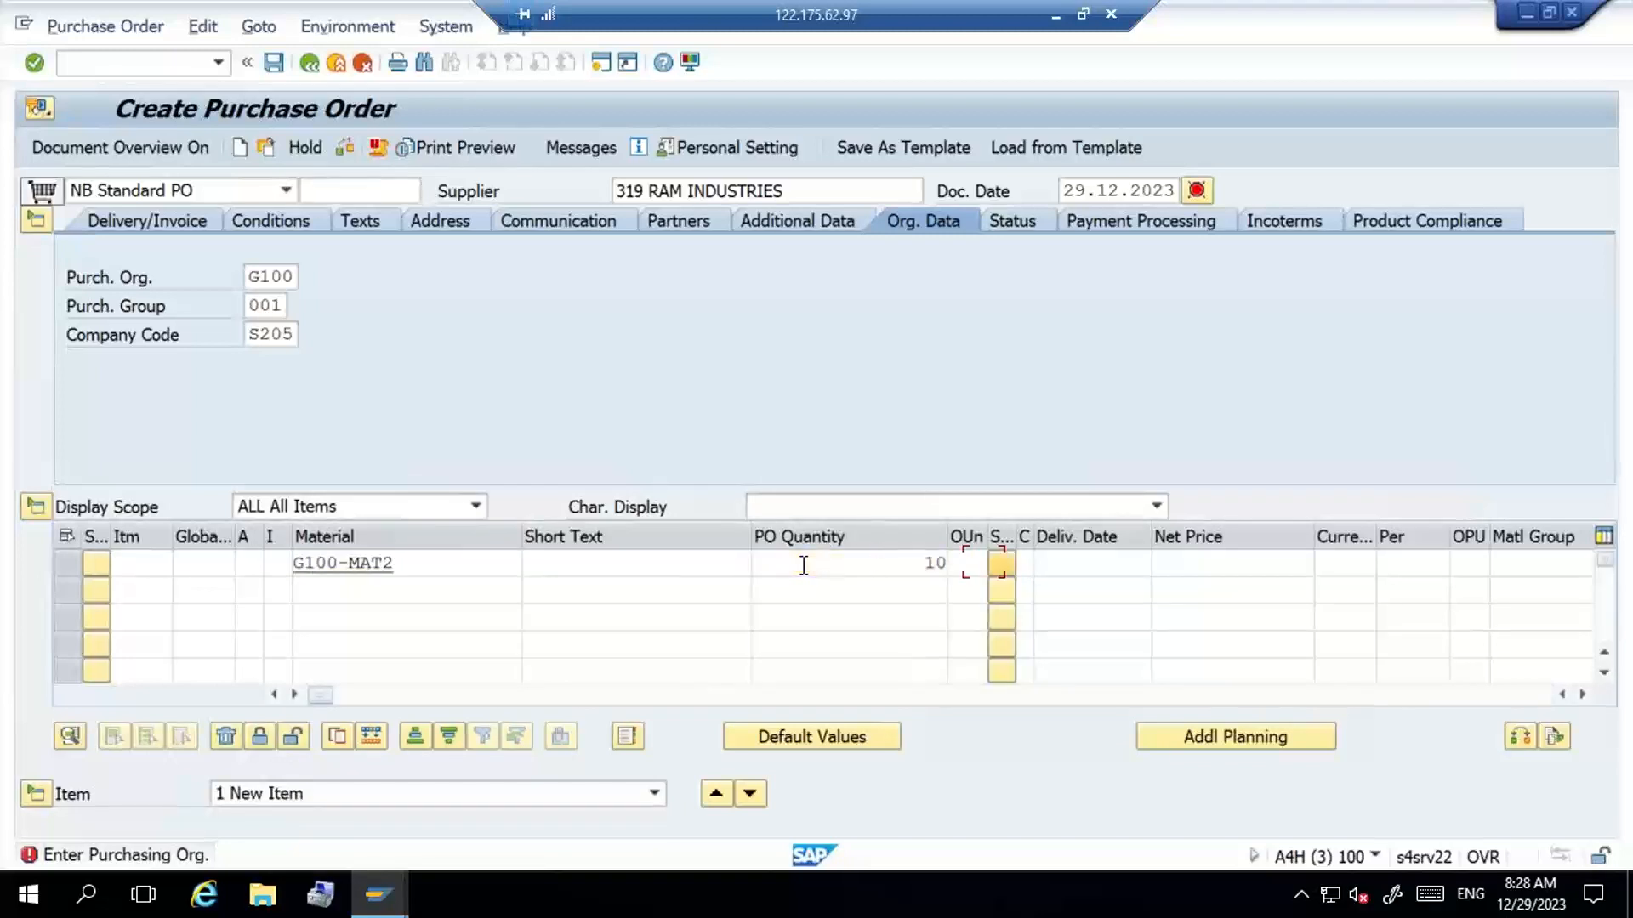
{"action": "key", "text": "Tab"}
{"action": "key", "text": "Tab"}
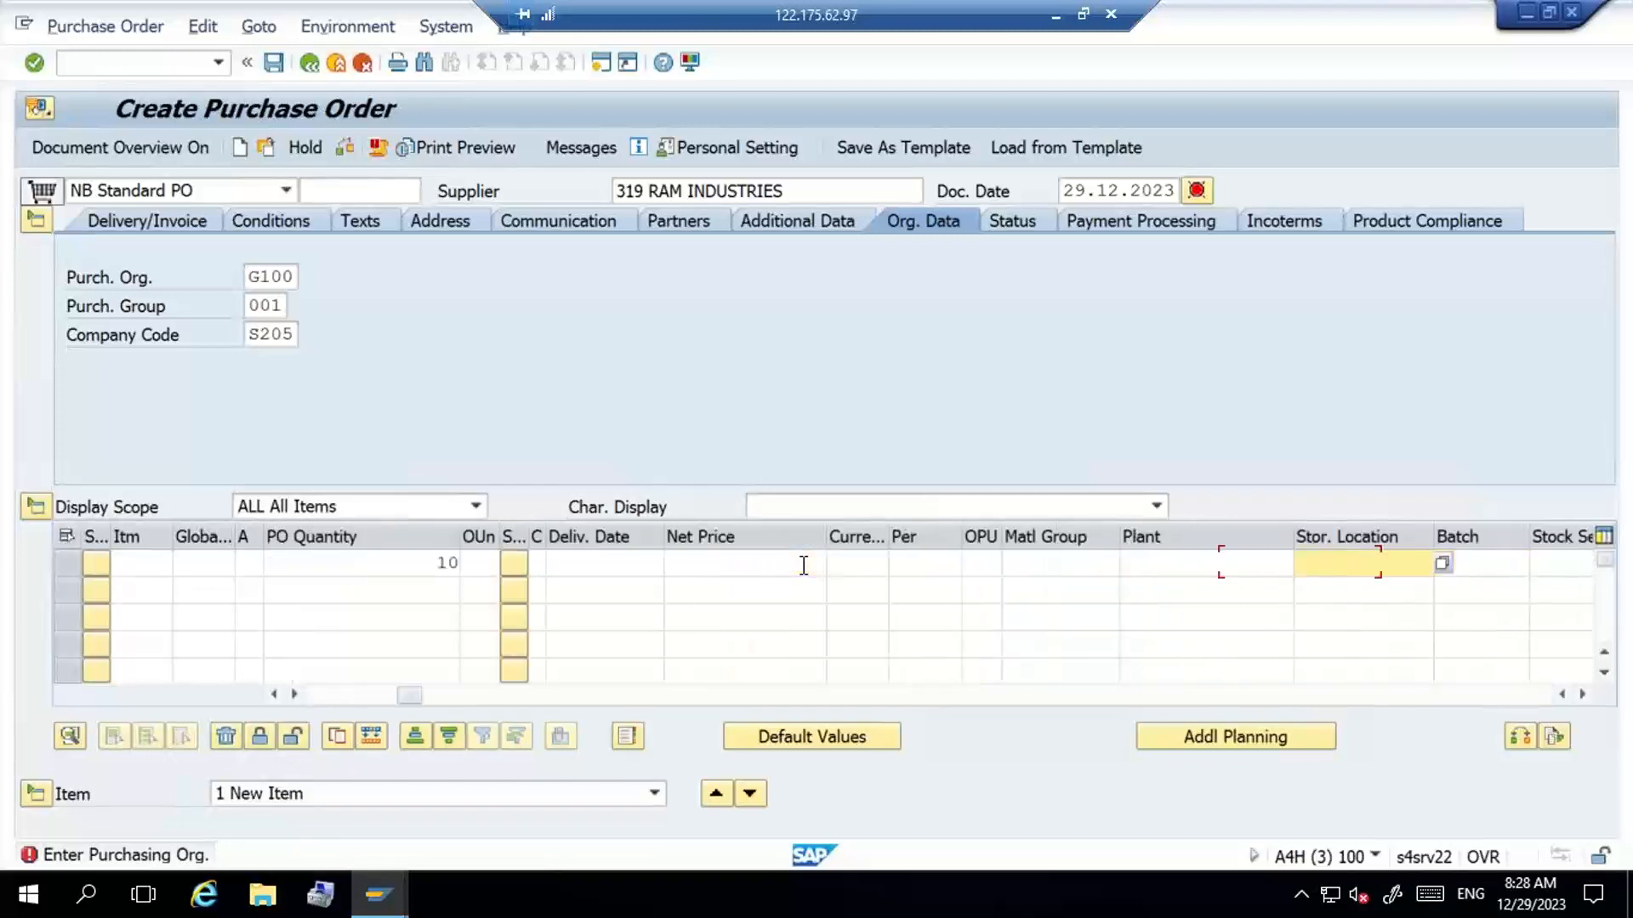
- Assign the Hyderabad plant G100 and the received-on-dock storage location to the order item
{"action": "left_click", "coordinate": [1226, 558]}
{"action": "key", "text": "Down"}
{"action": "key", "text": "Return"}
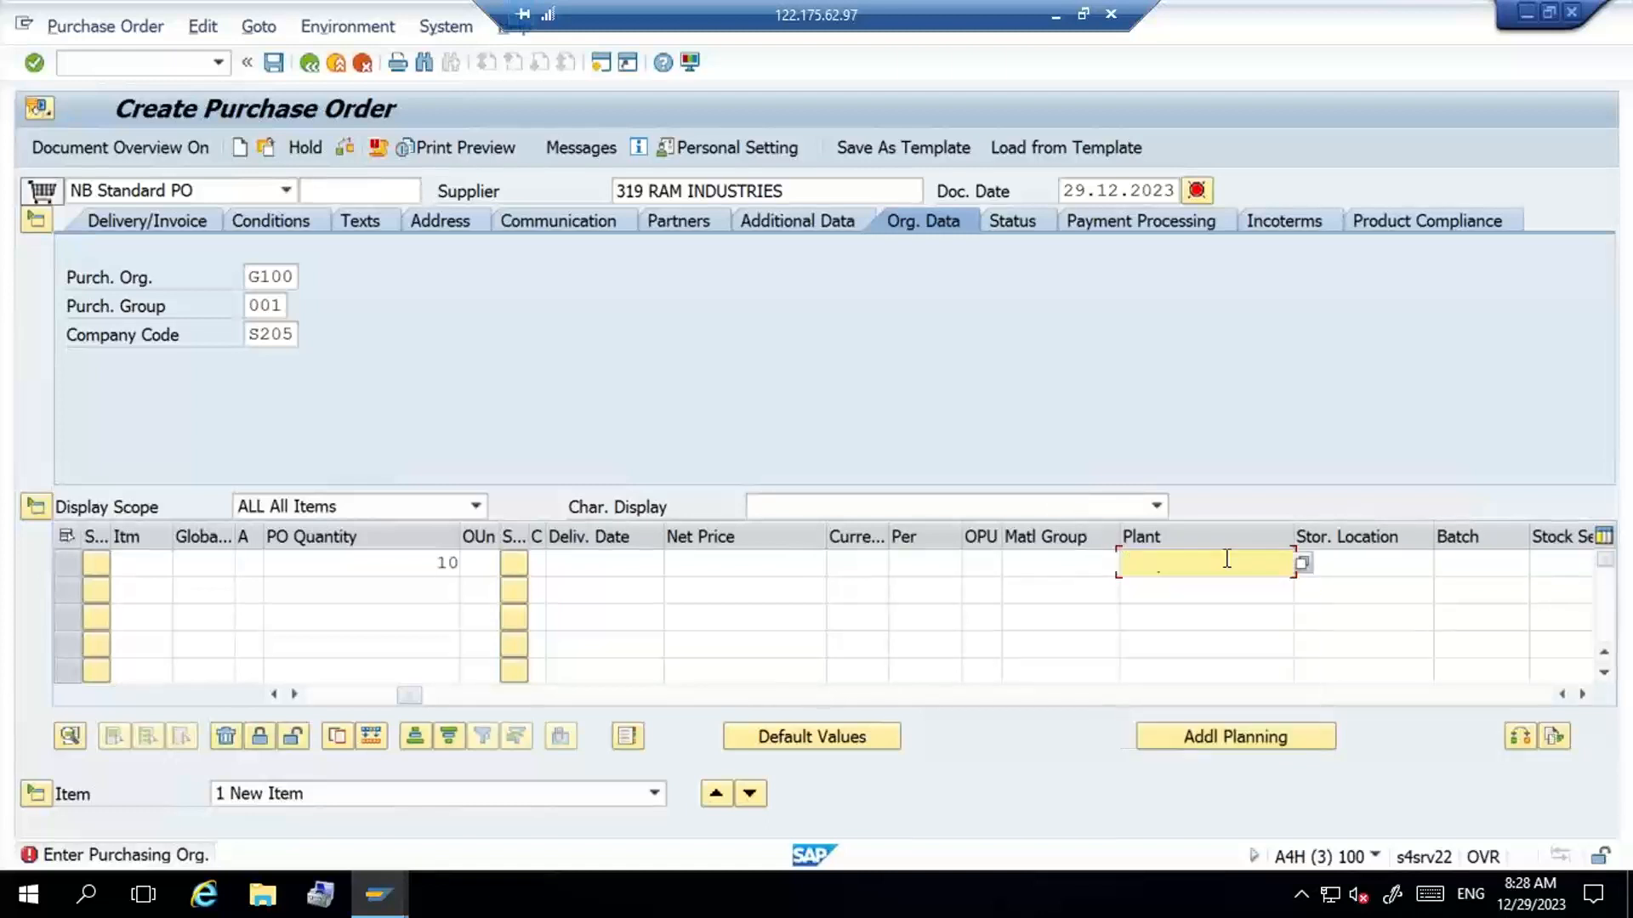
{"action": "key", "text": "Tab"}
{"action": "key", "text": "Down"}
{"action": "key", "text": "Return"}
{"action": "key", "text": "Return"}
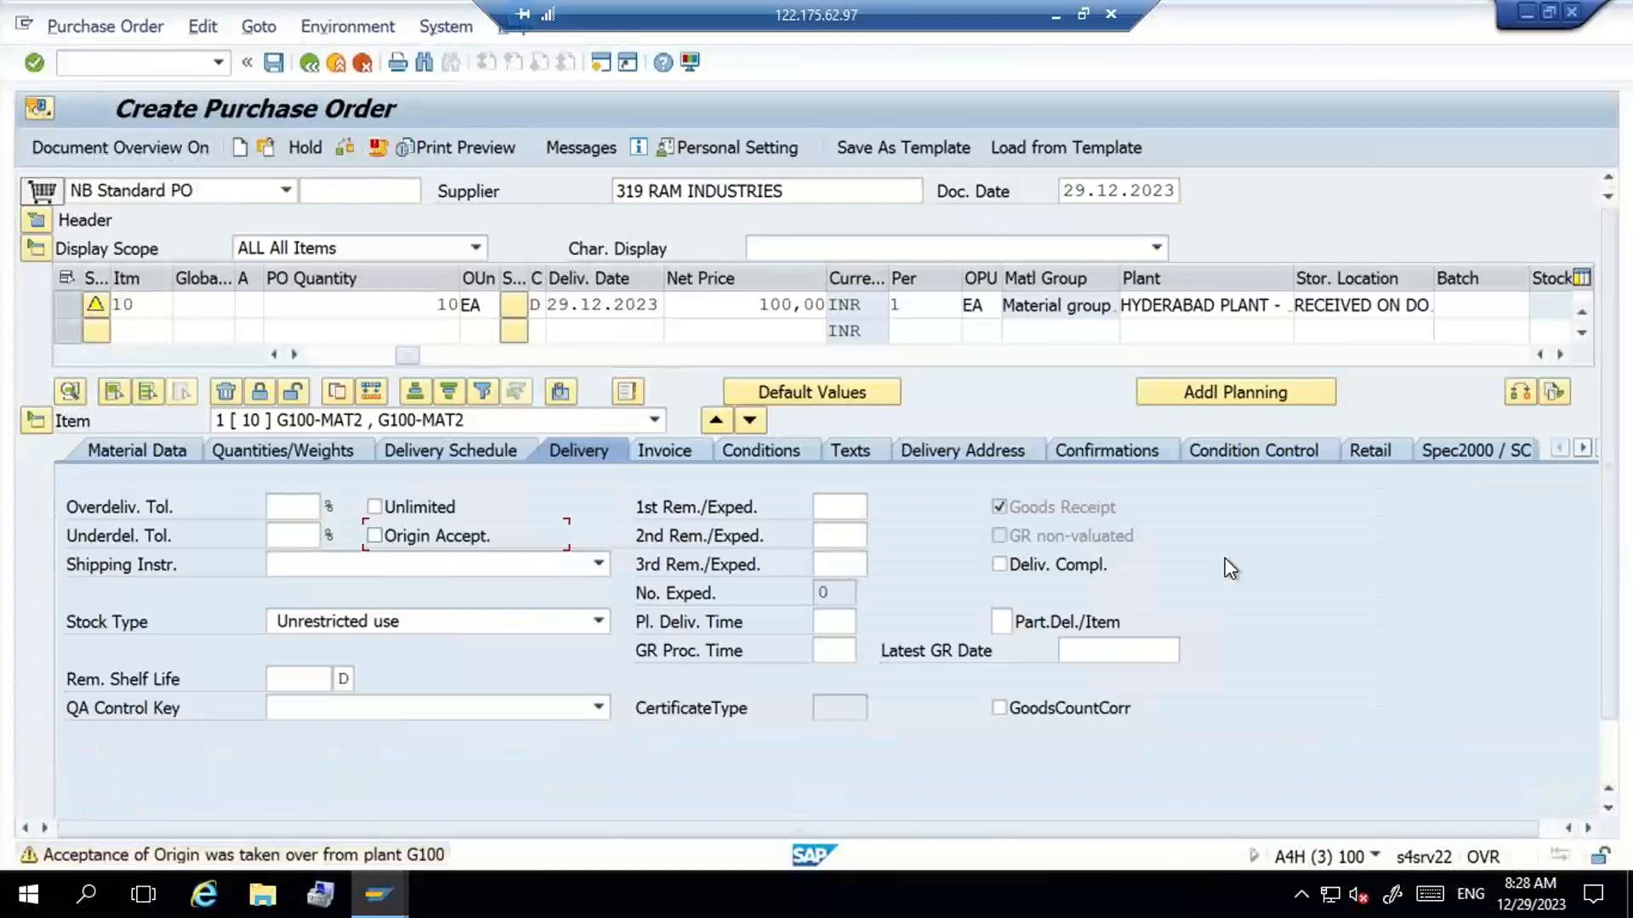
- Accept the item's warnings, check its confirmation control and save the purchase order
{"action": "key", "text": "Return"}
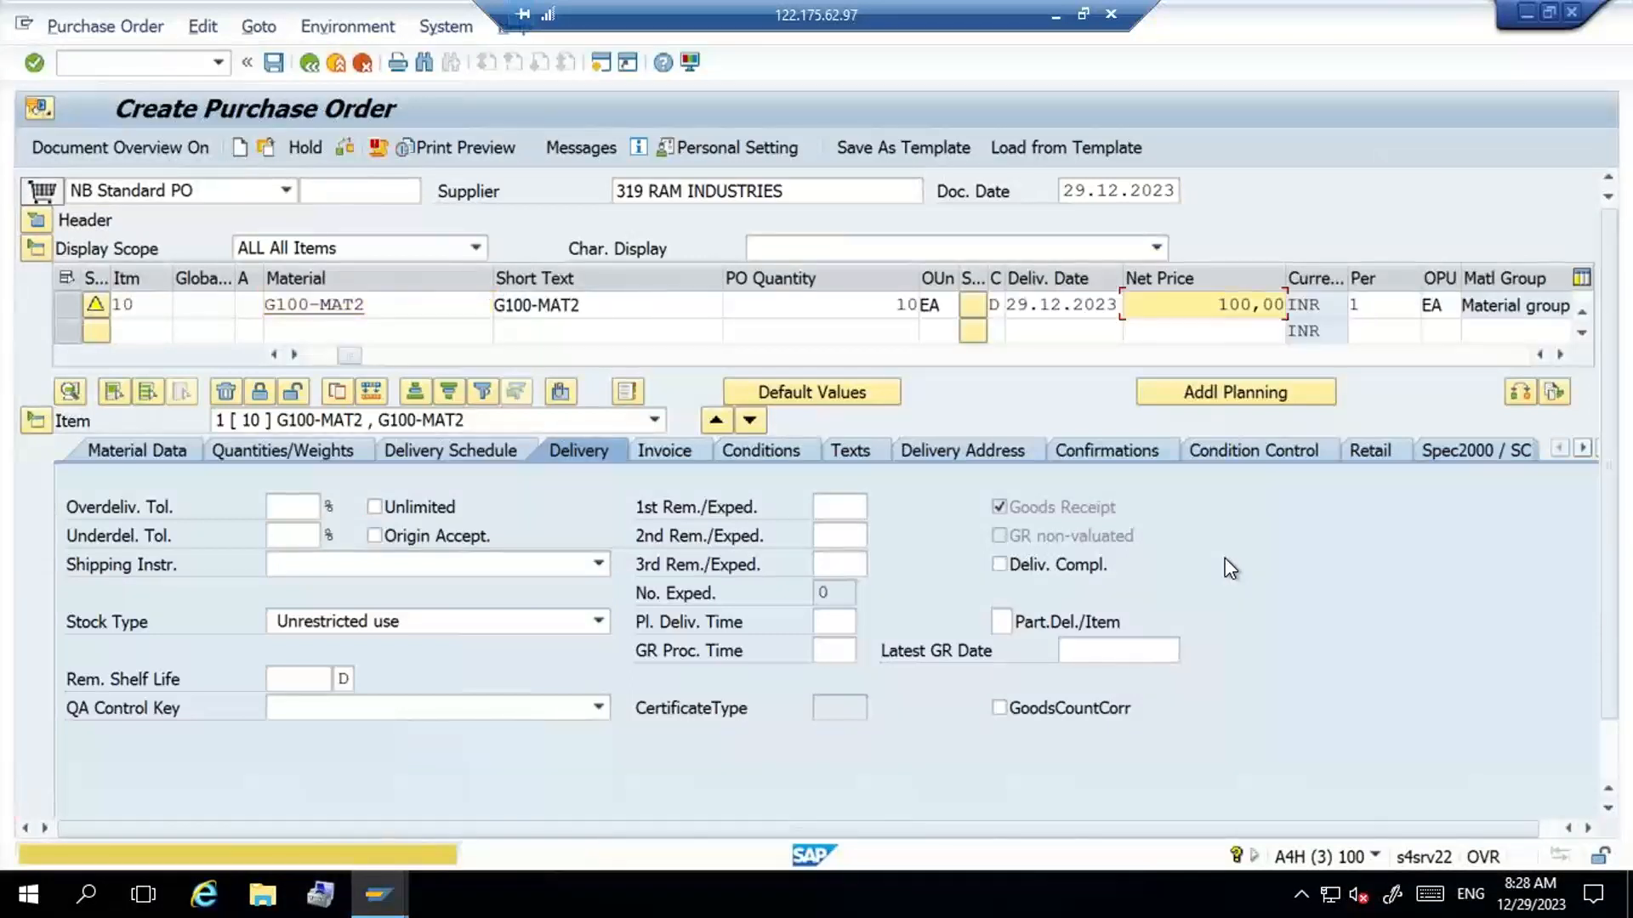
{"action": "key", "text": "Return"}
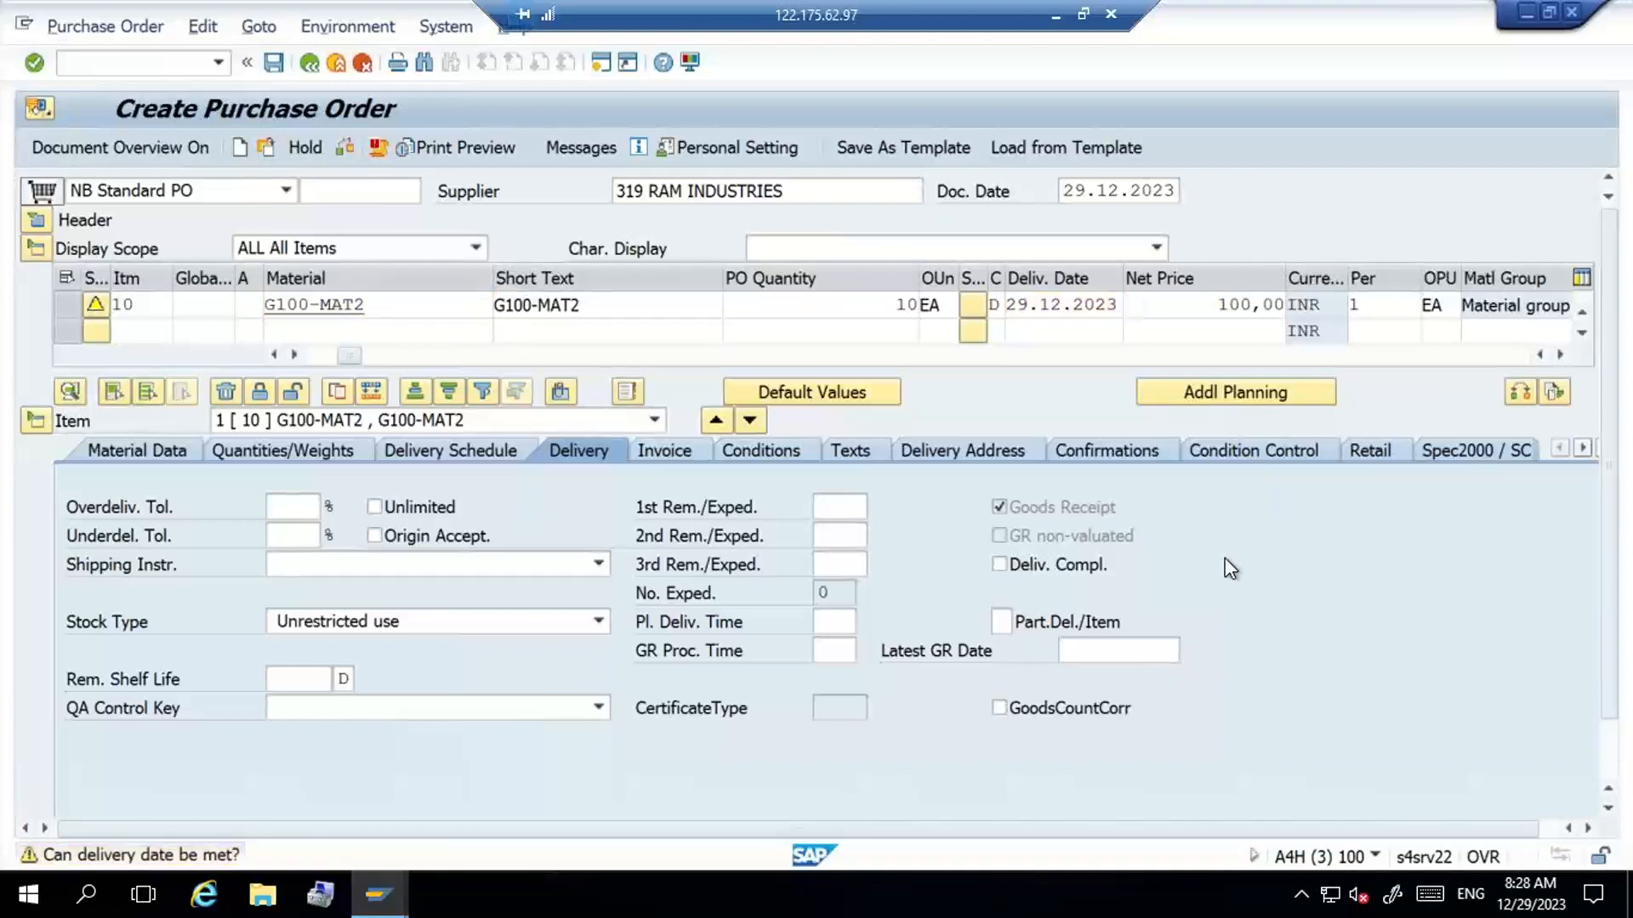
{"action": "key", "text": "Return"}
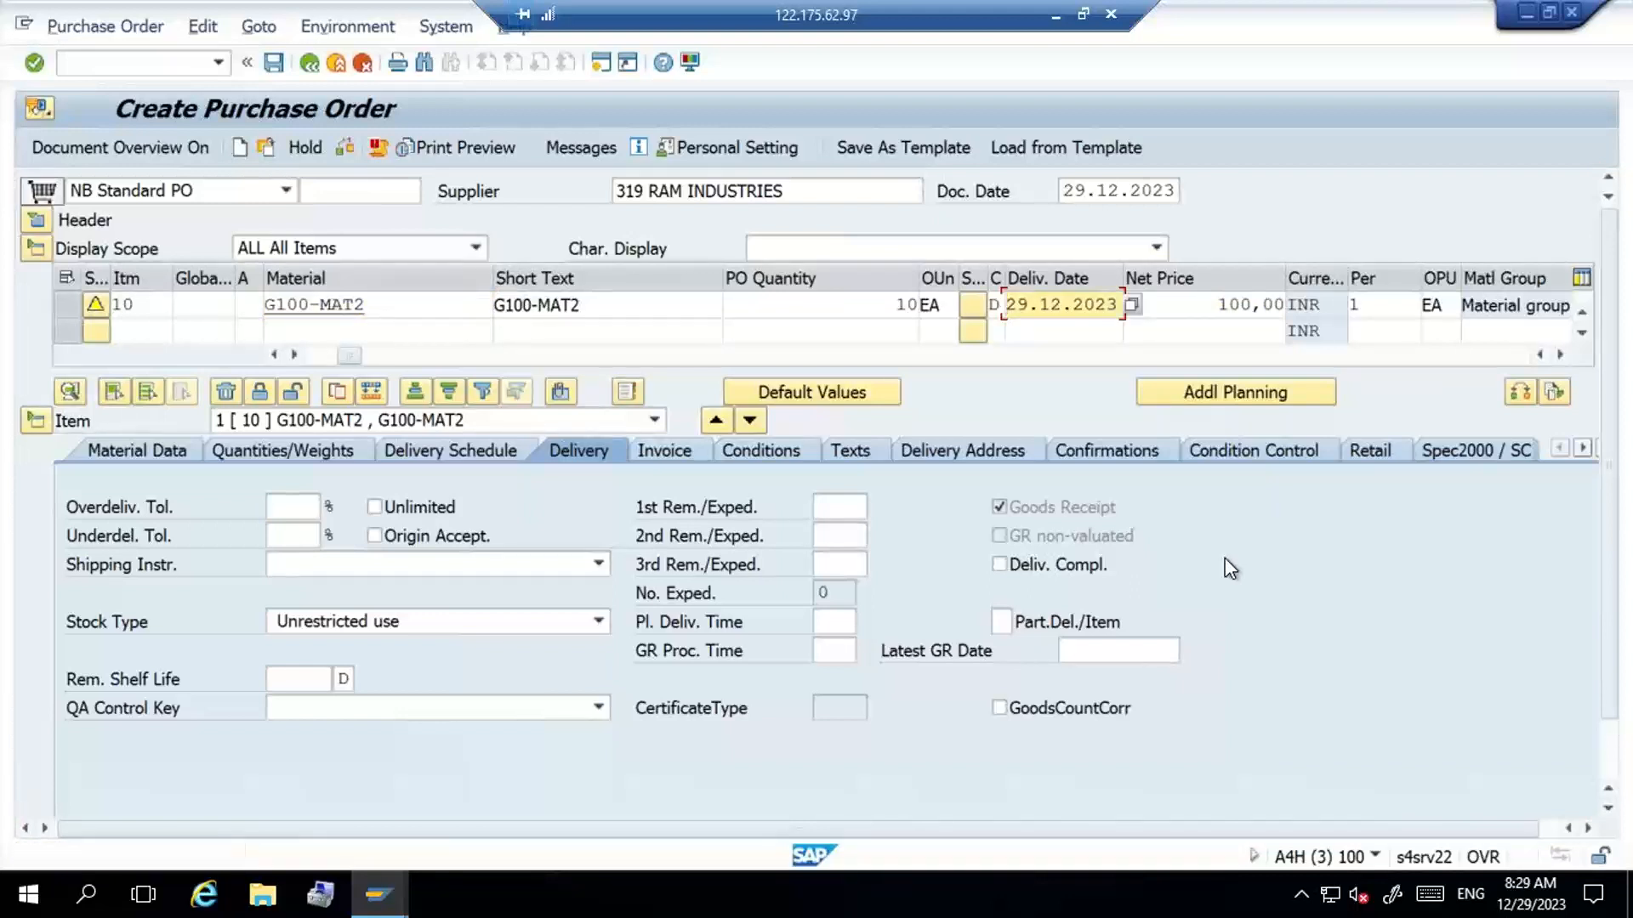
{"action": "left_click", "coordinate": [1106, 450]}
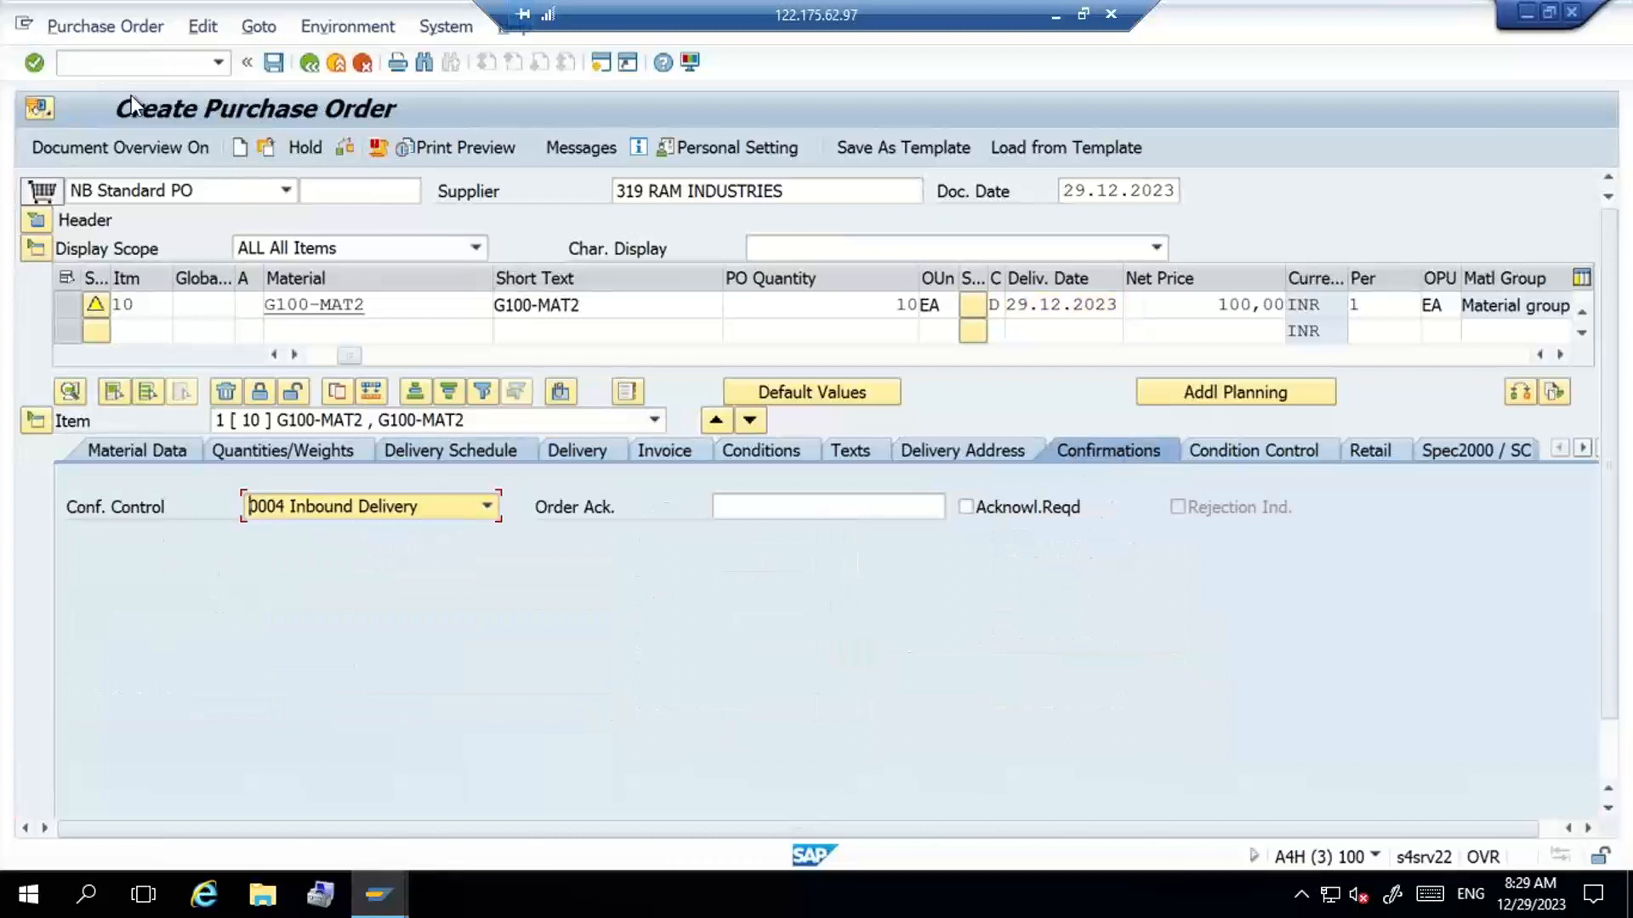
{"action": "left_click", "coordinate": [275, 63]}
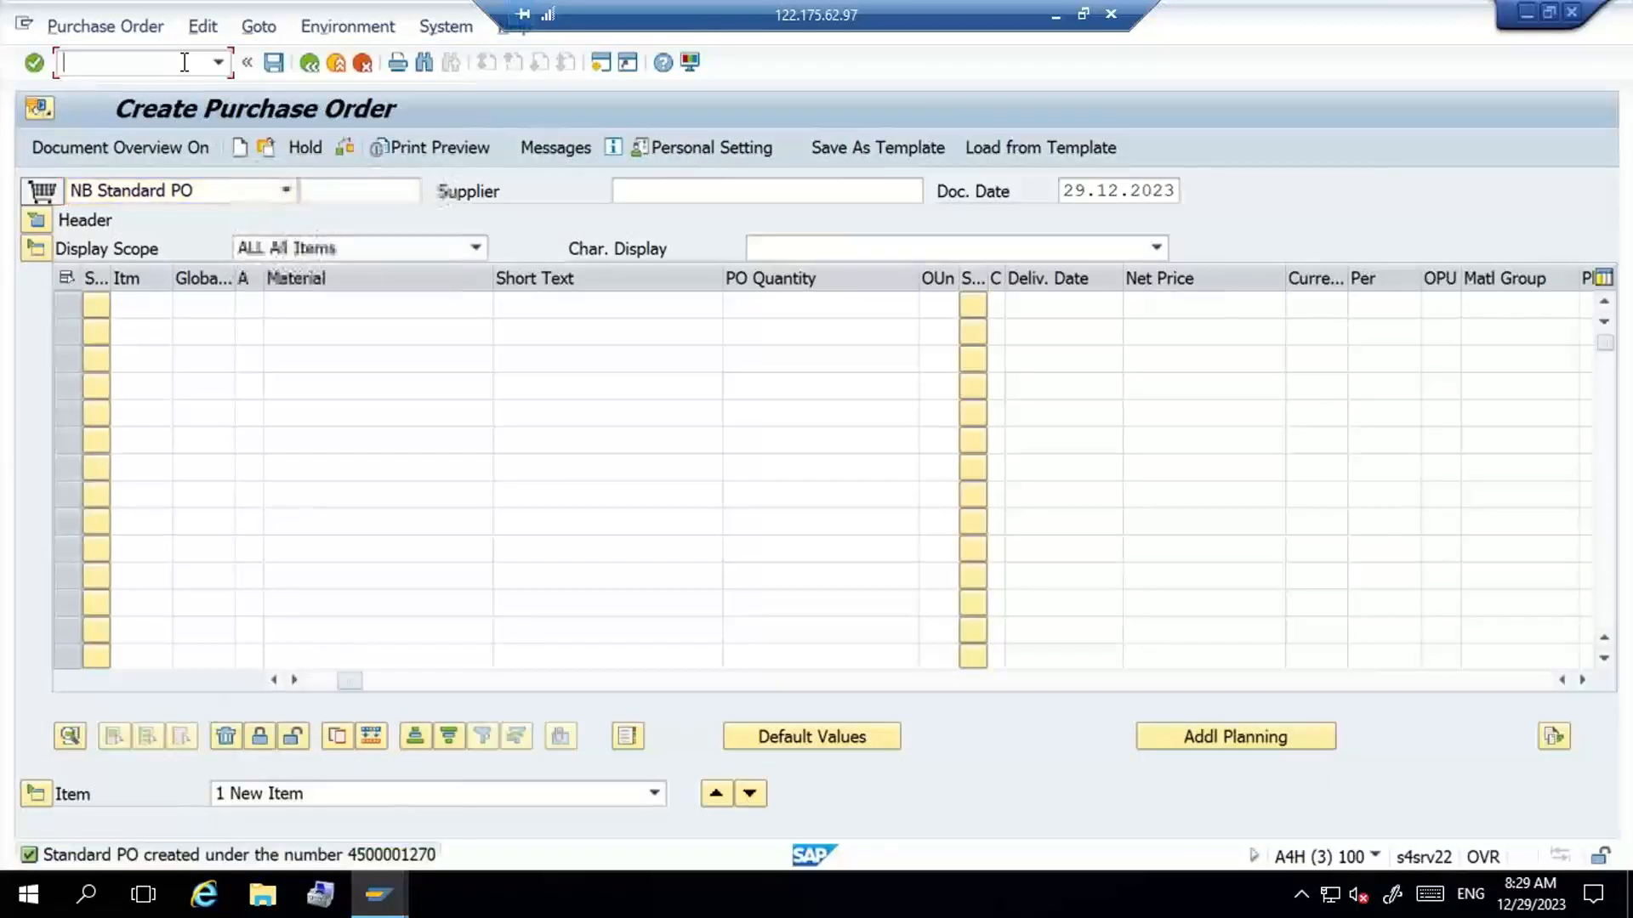
- Create and save an inbound delivery for the new G100-MAT2 purchase order
{"action": "type", "text": "/NVL"}
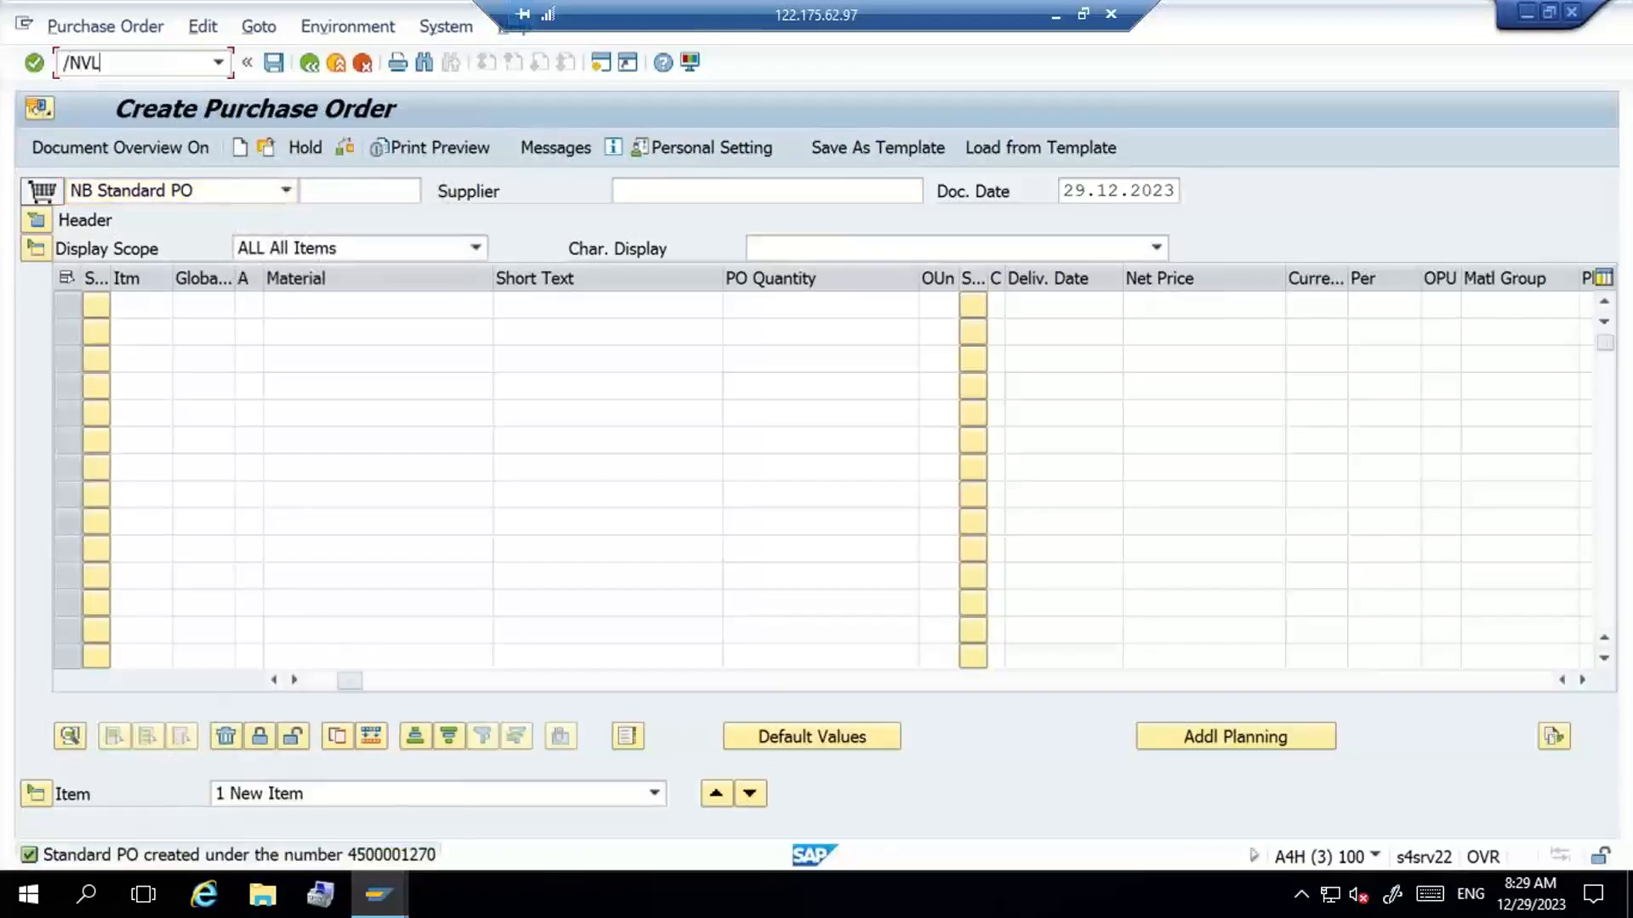
{"action": "type", "text": "30N"}
{"action": "key", "text": "Return"}
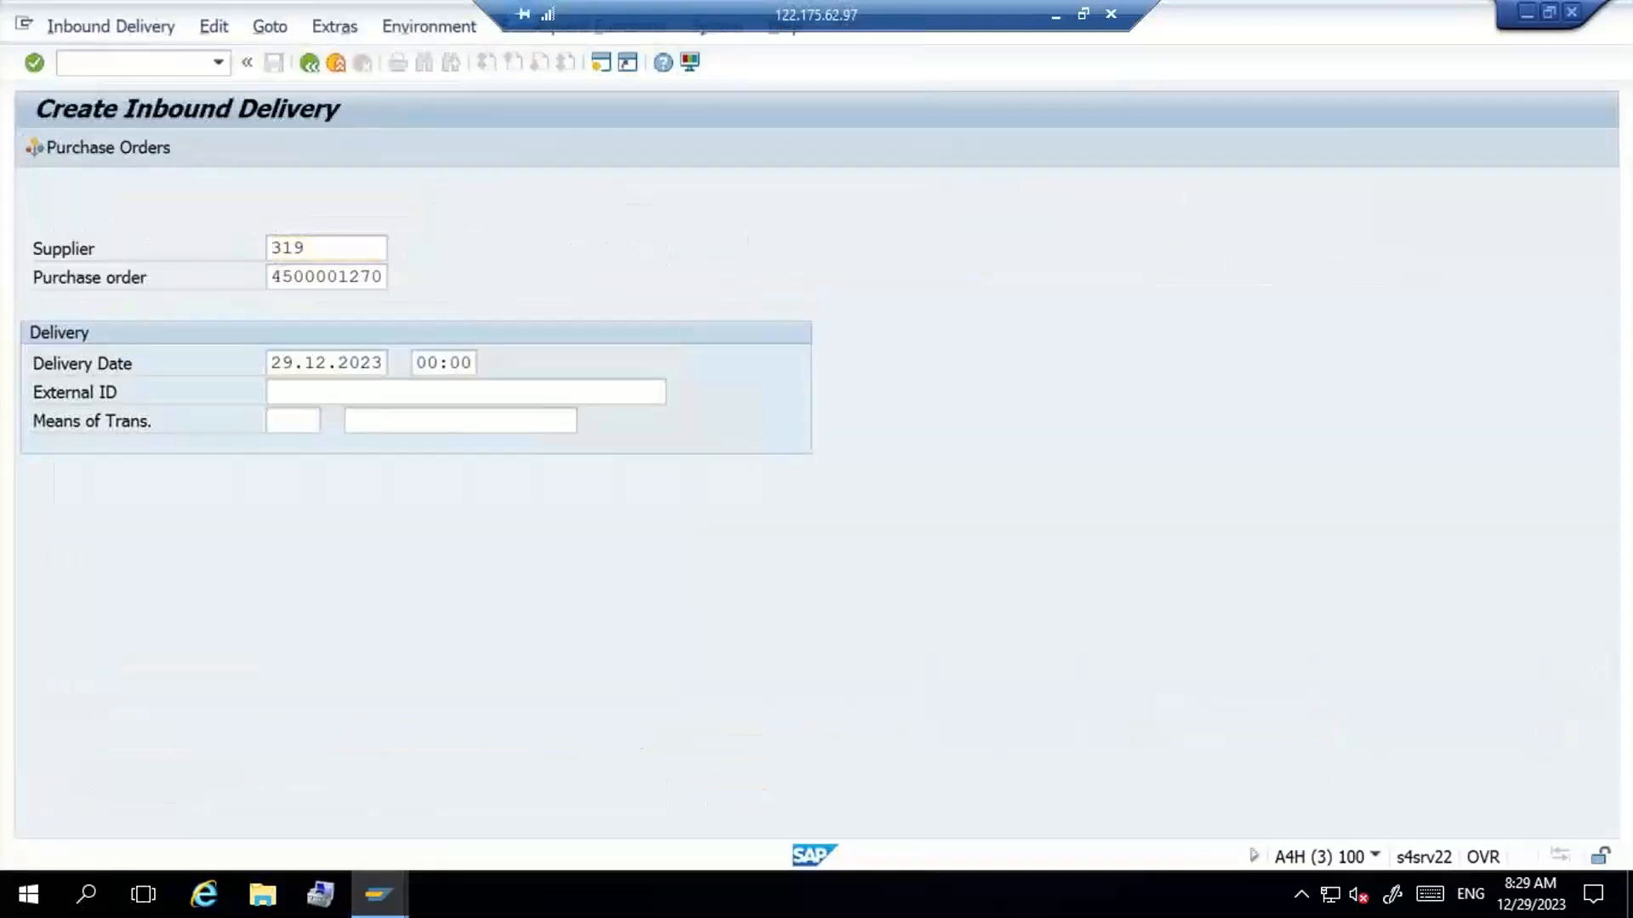
{"action": "key", "text": "Return"}
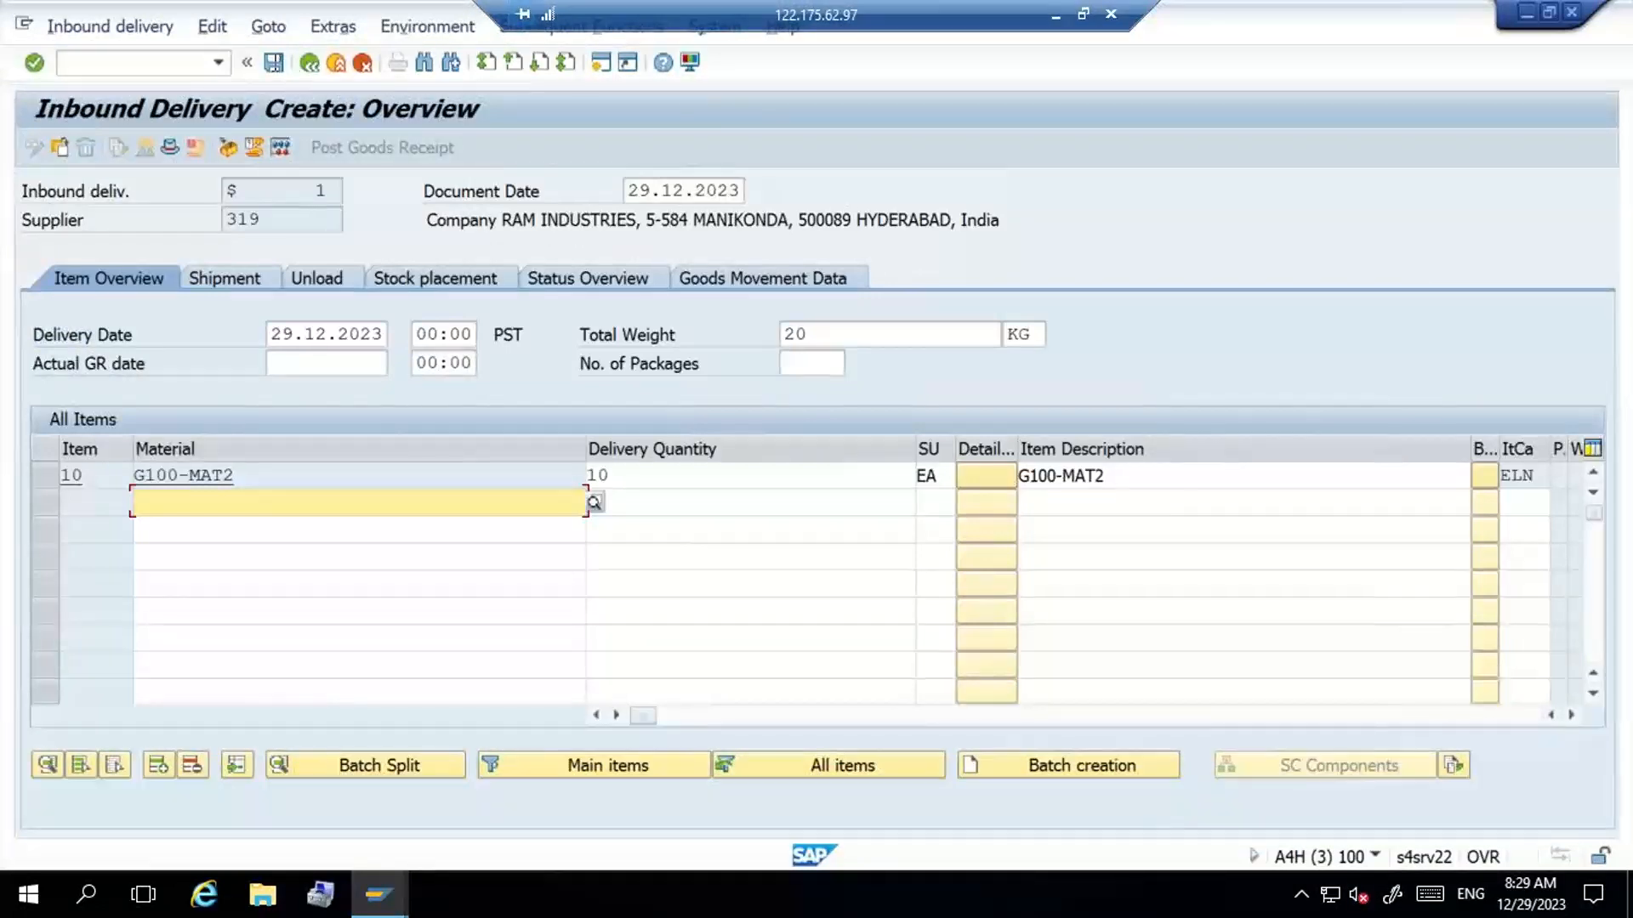
{"action": "left_click", "coordinate": [273, 64]}
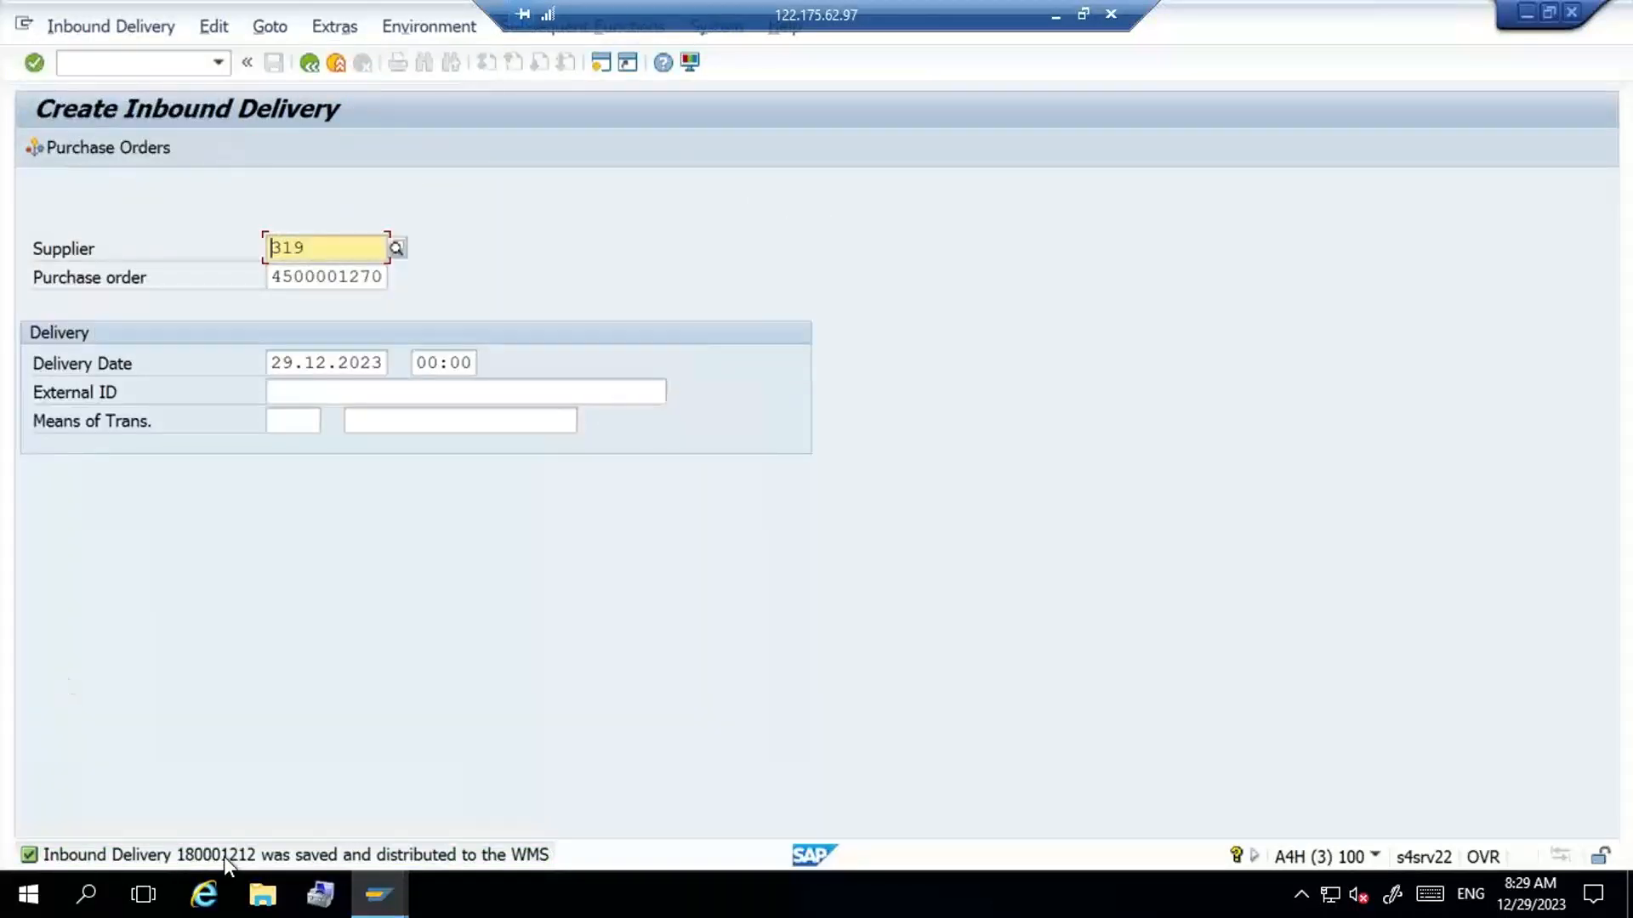
- Copy the new inbound delivery's number from the save message details and open inbound delivery maintenance for warehouse G100
{"action": "double_click", "coordinate": [223, 856]}
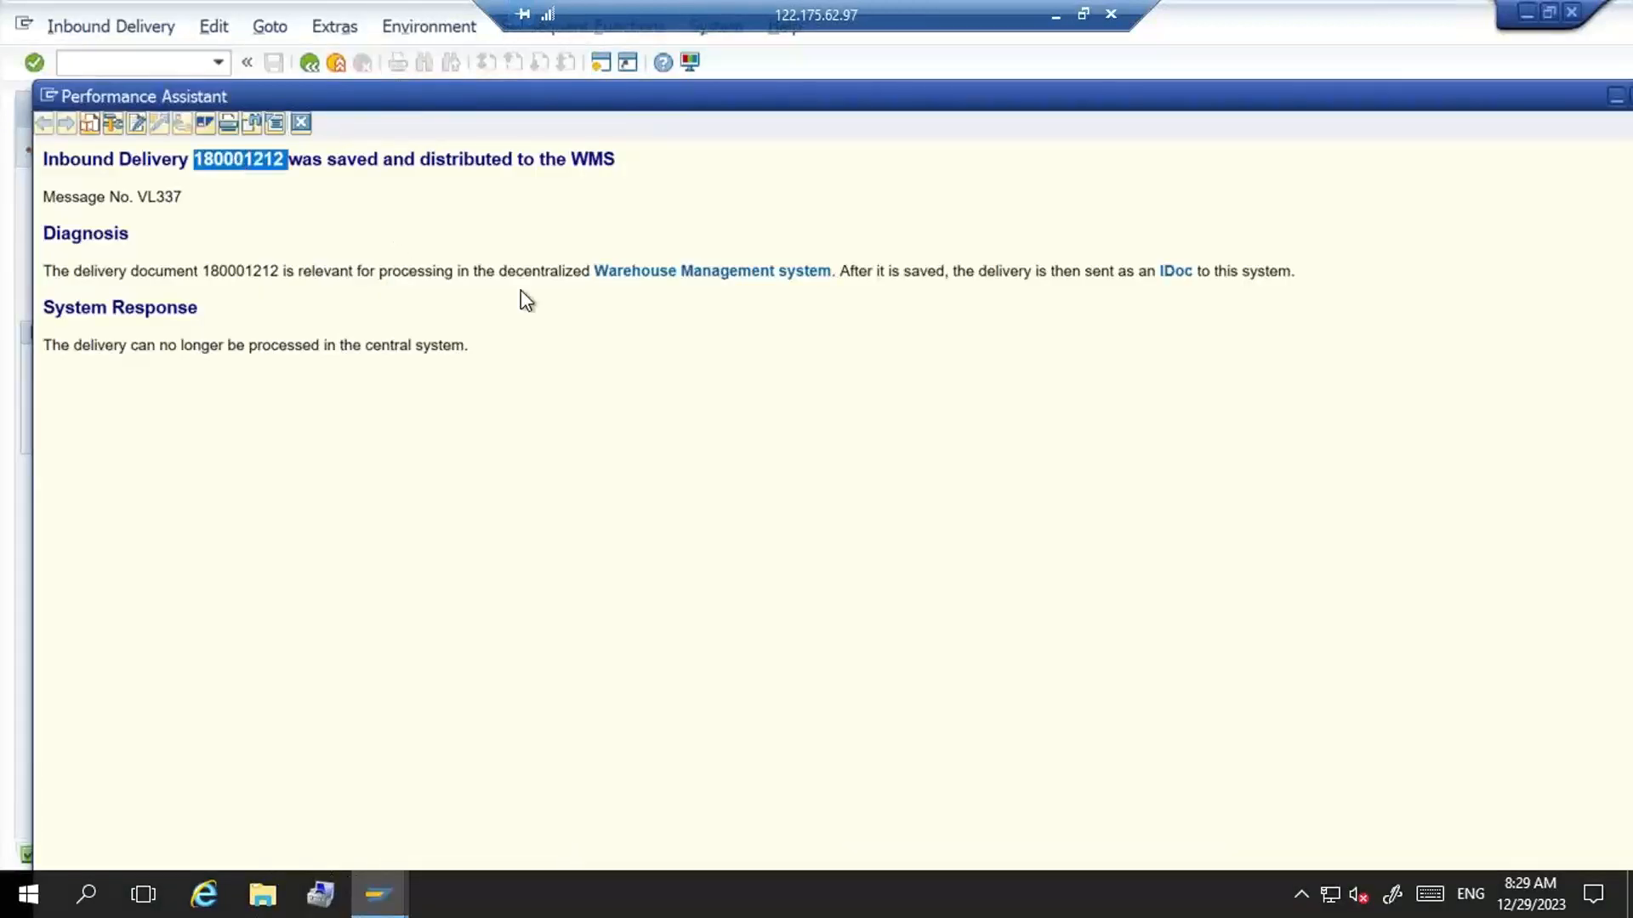
{"action": "left_click", "coordinate": [301, 122]}
{"action": "left_click", "coordinate": [173, 64]}
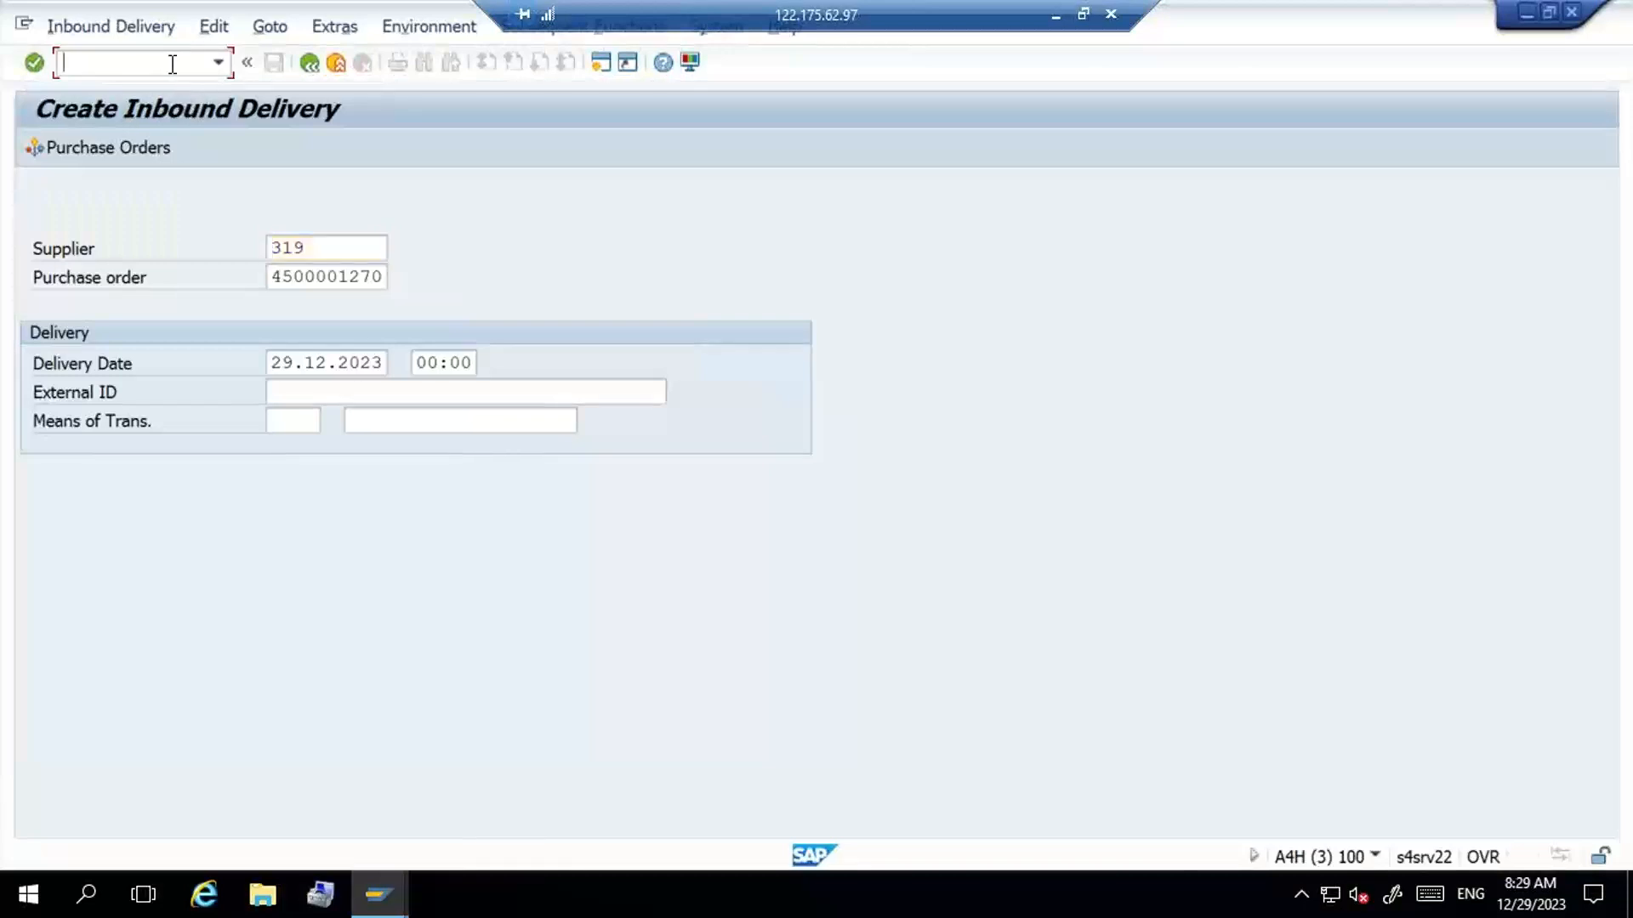
{"action": "type", "text": "/N/SCWM/PRDI"}
{"action": "key", "text": "Return"}
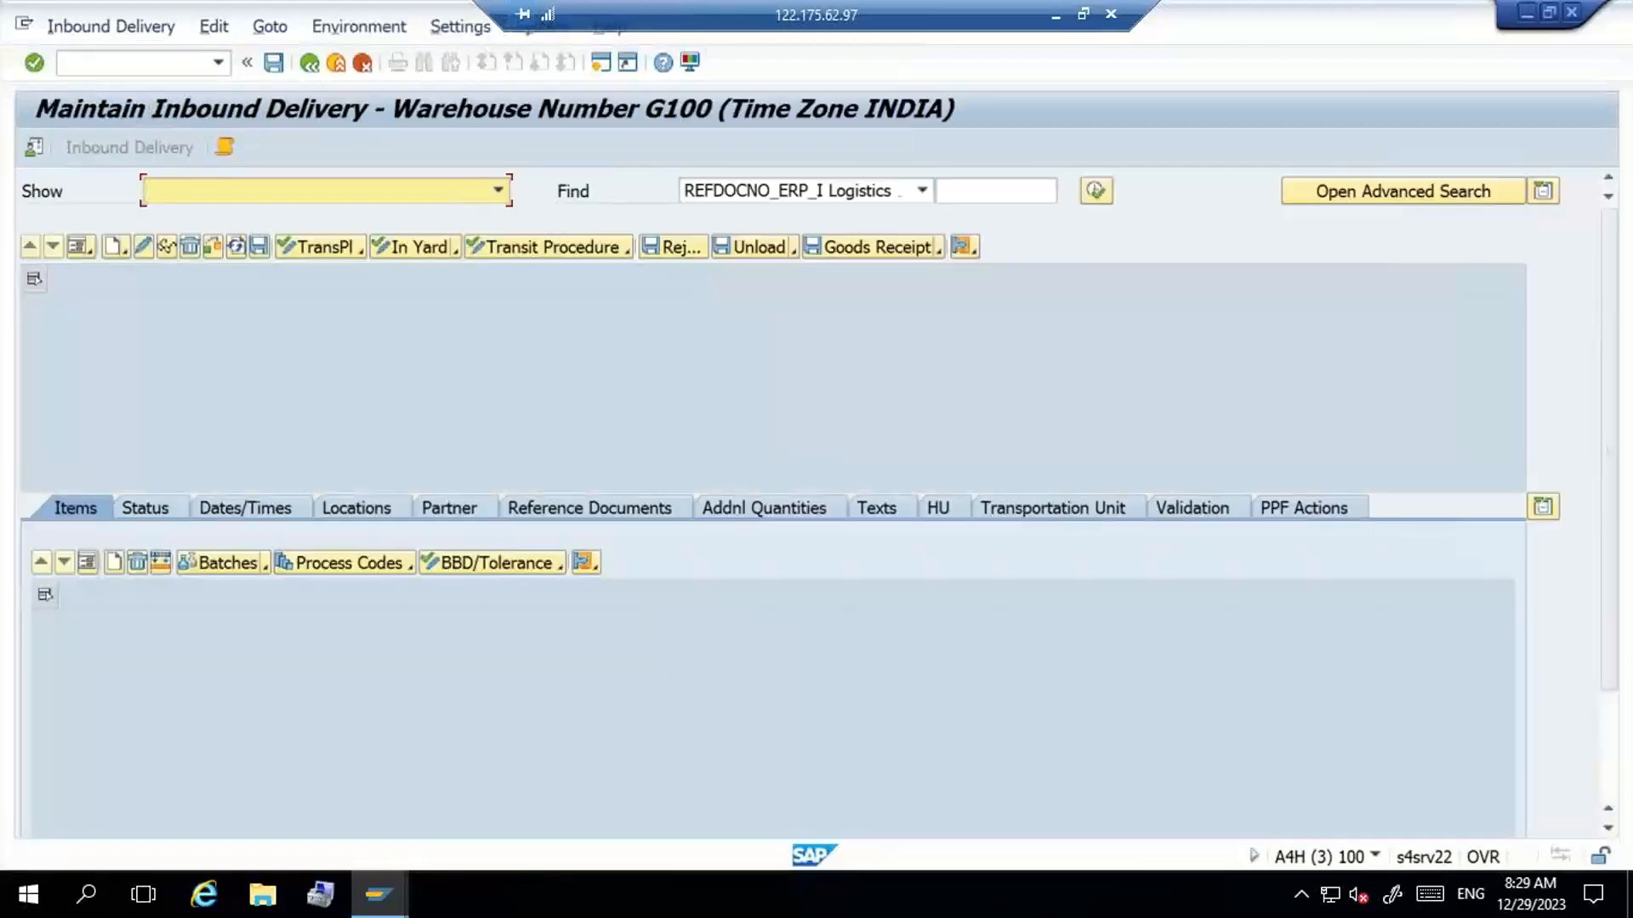
- Find the new inbound delivery by its copied ERP document number
{"action": "left_click", "coordinate": [945, 191]}
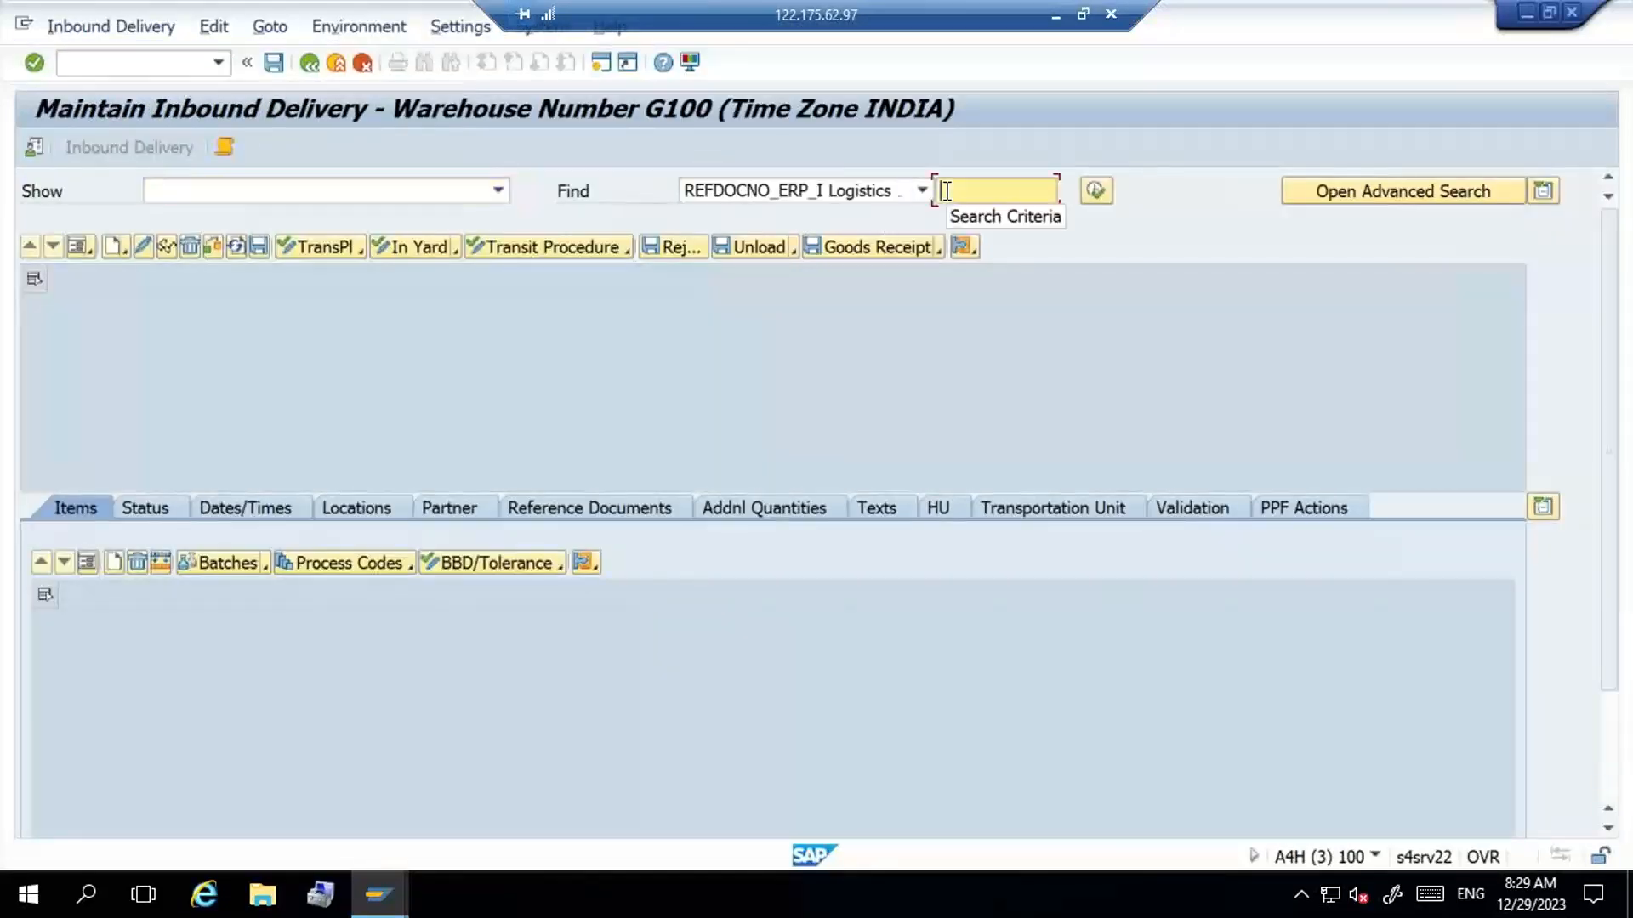
{"action": "type", "text": "180001212"}
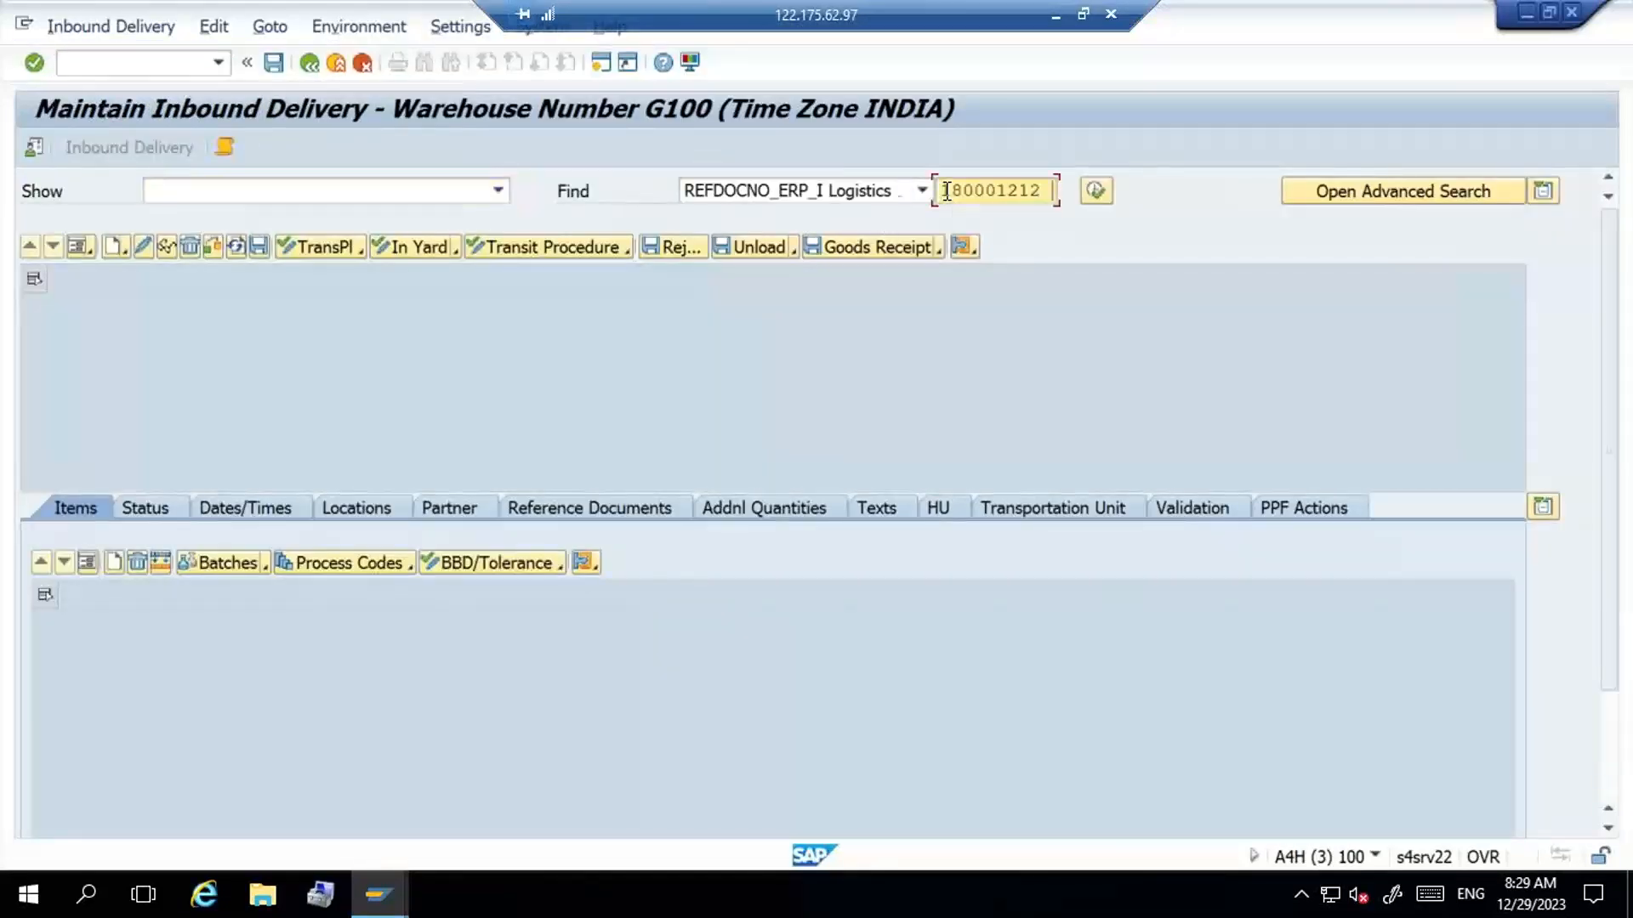
{"action": "left_click", "coordinate": [1093, 191]}
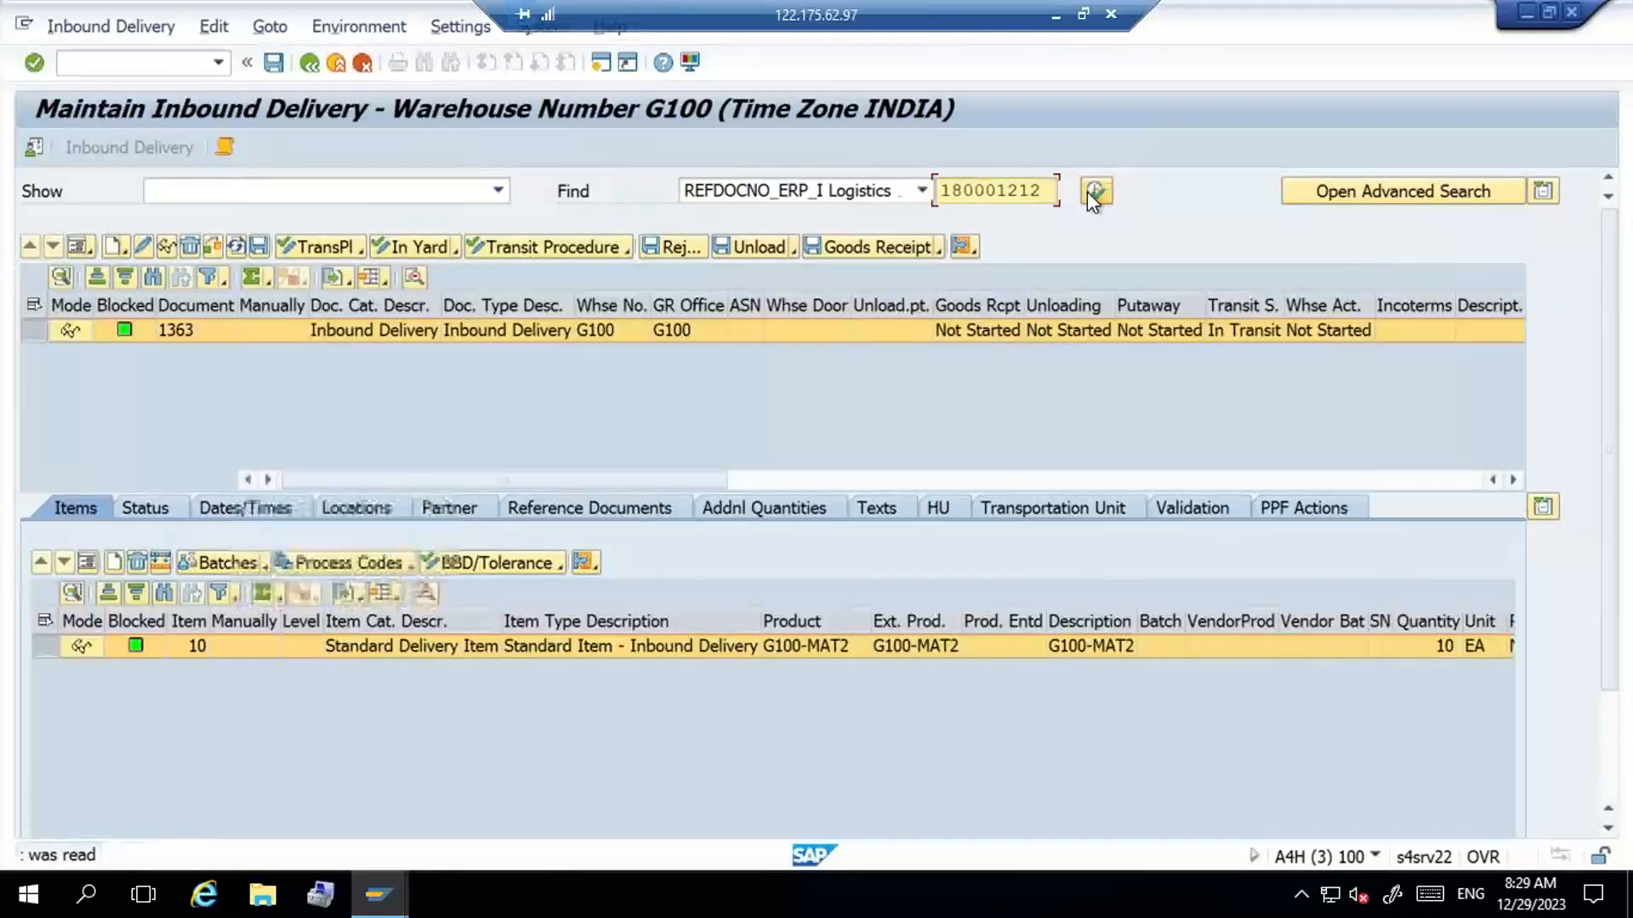
- Post the goods receipt for the found inbound delivery and open its follow-on warehouse task creation for putaway
{"action": "left_click", "coordinate": [874, 238]}
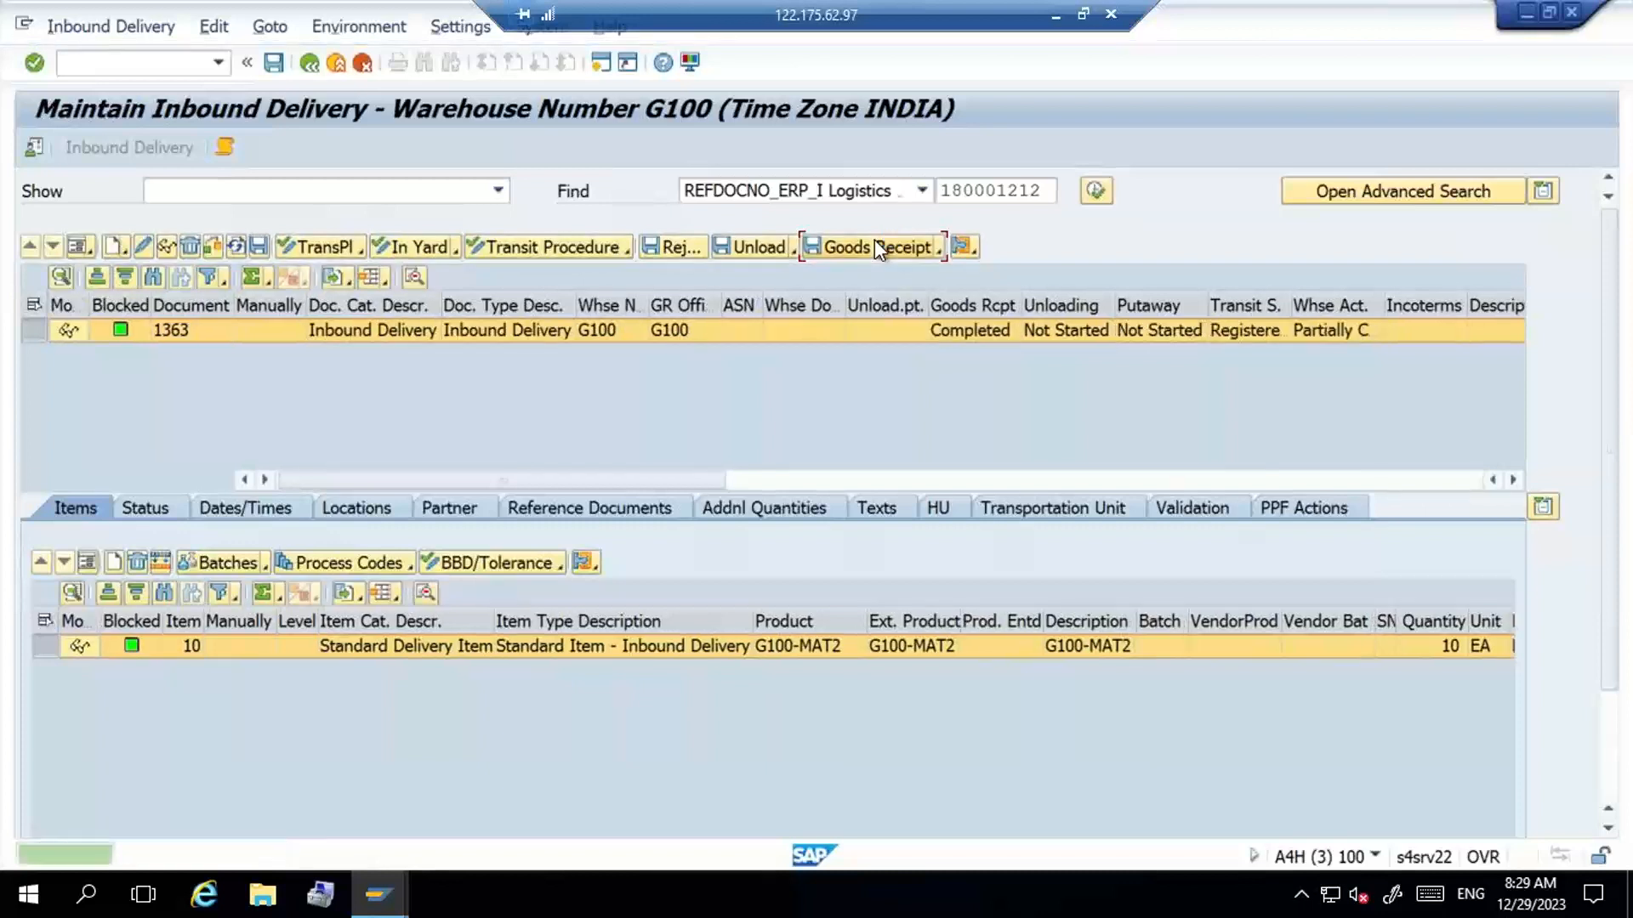
{"action": "left_click", "coordinate": [129, 24]}
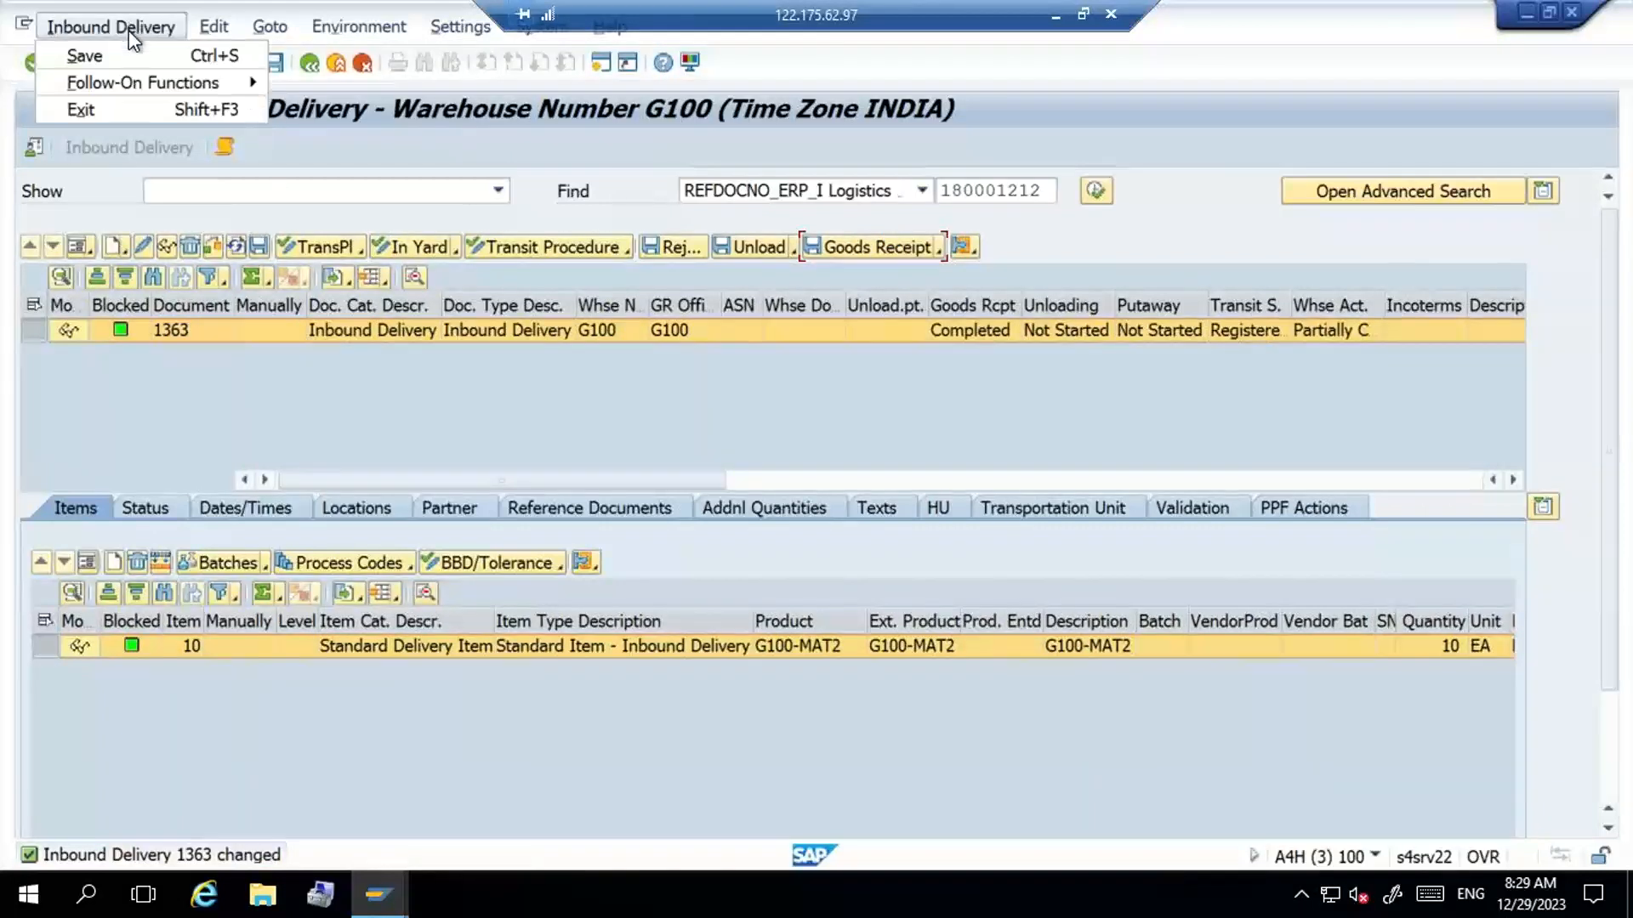
{"action": "mouse_move", "coordinate": [141, 76]}
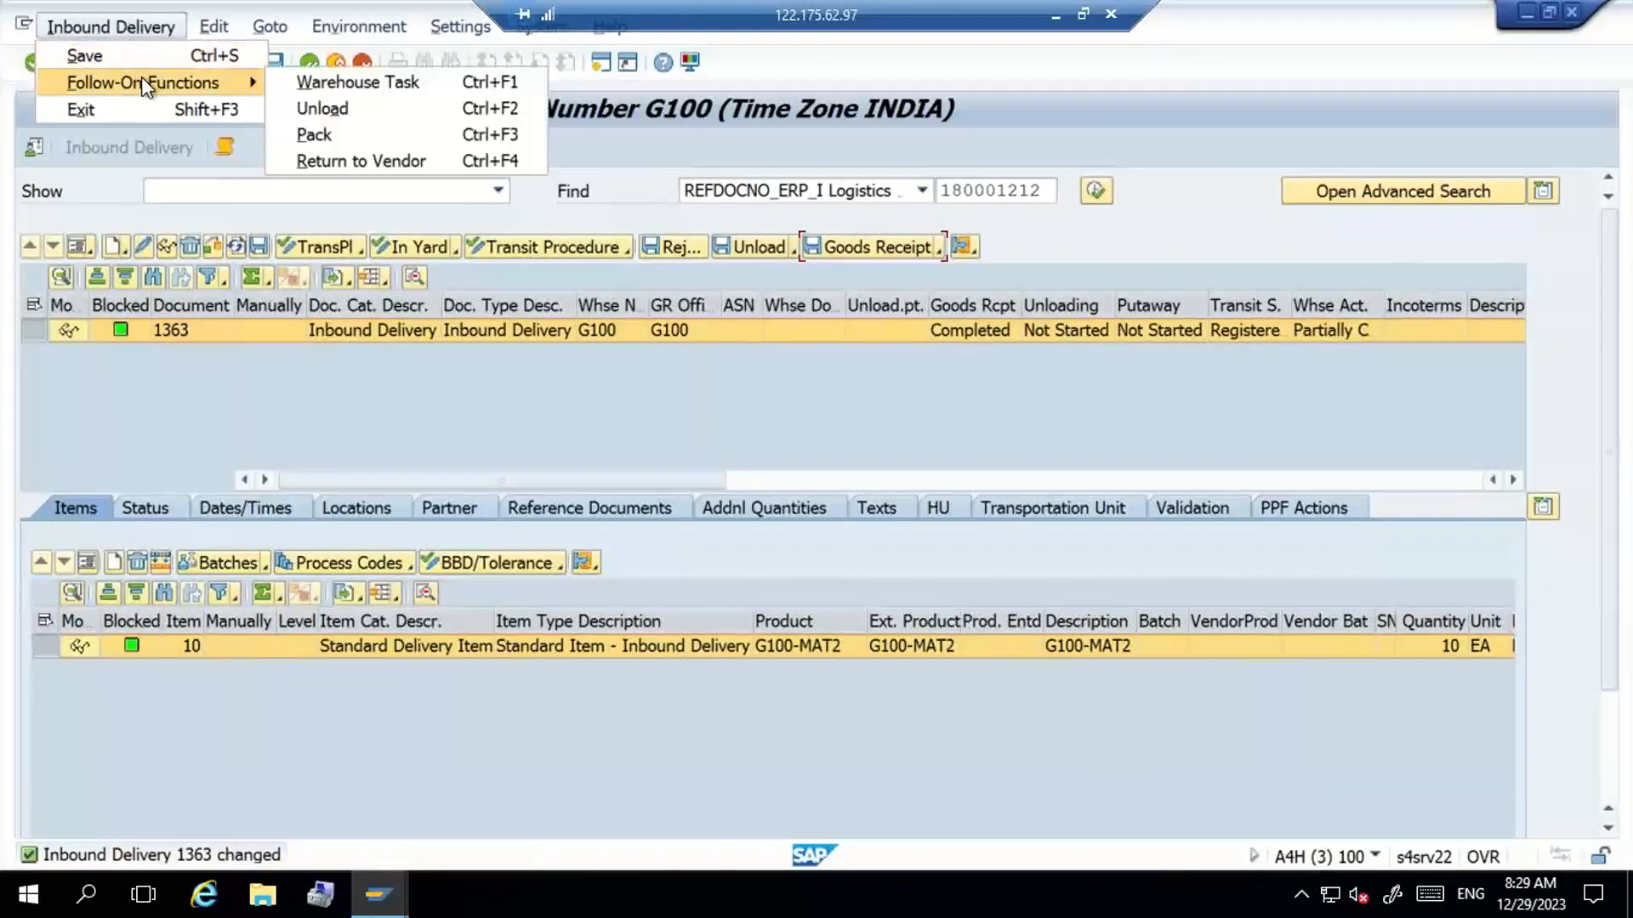
{"action": "left_click", "coordinate": [377, 85]}
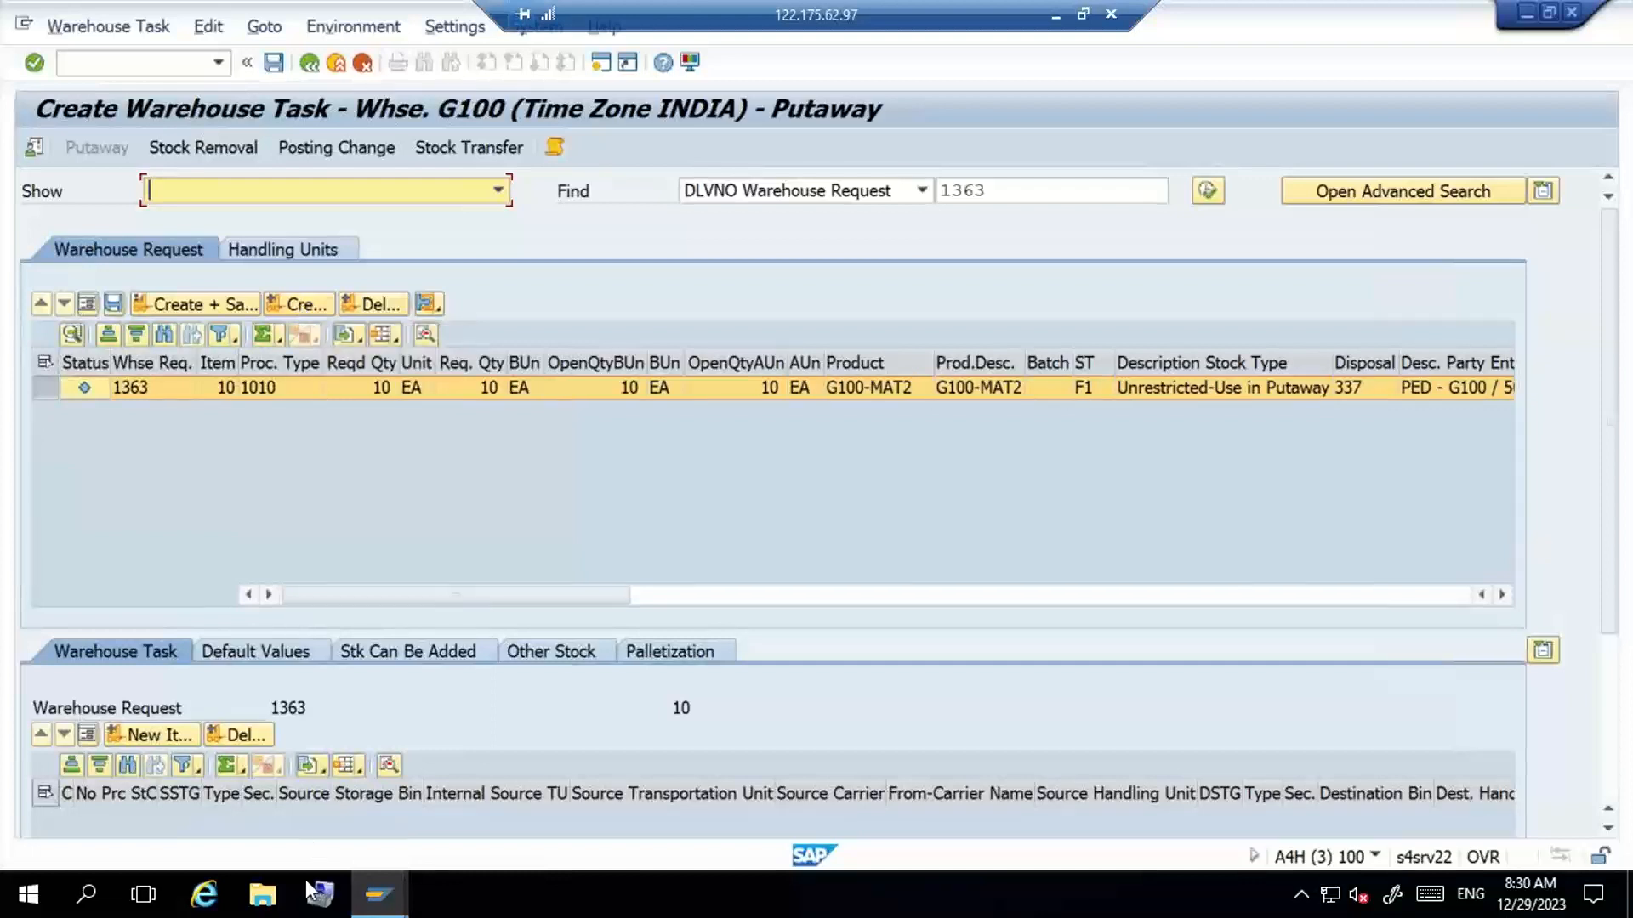
- Switch to the warehouse management monitor and examine the physical stock of G100-MAT2 in storage type ST01
{"action": "left_click", "coordinate": [374, 894]}
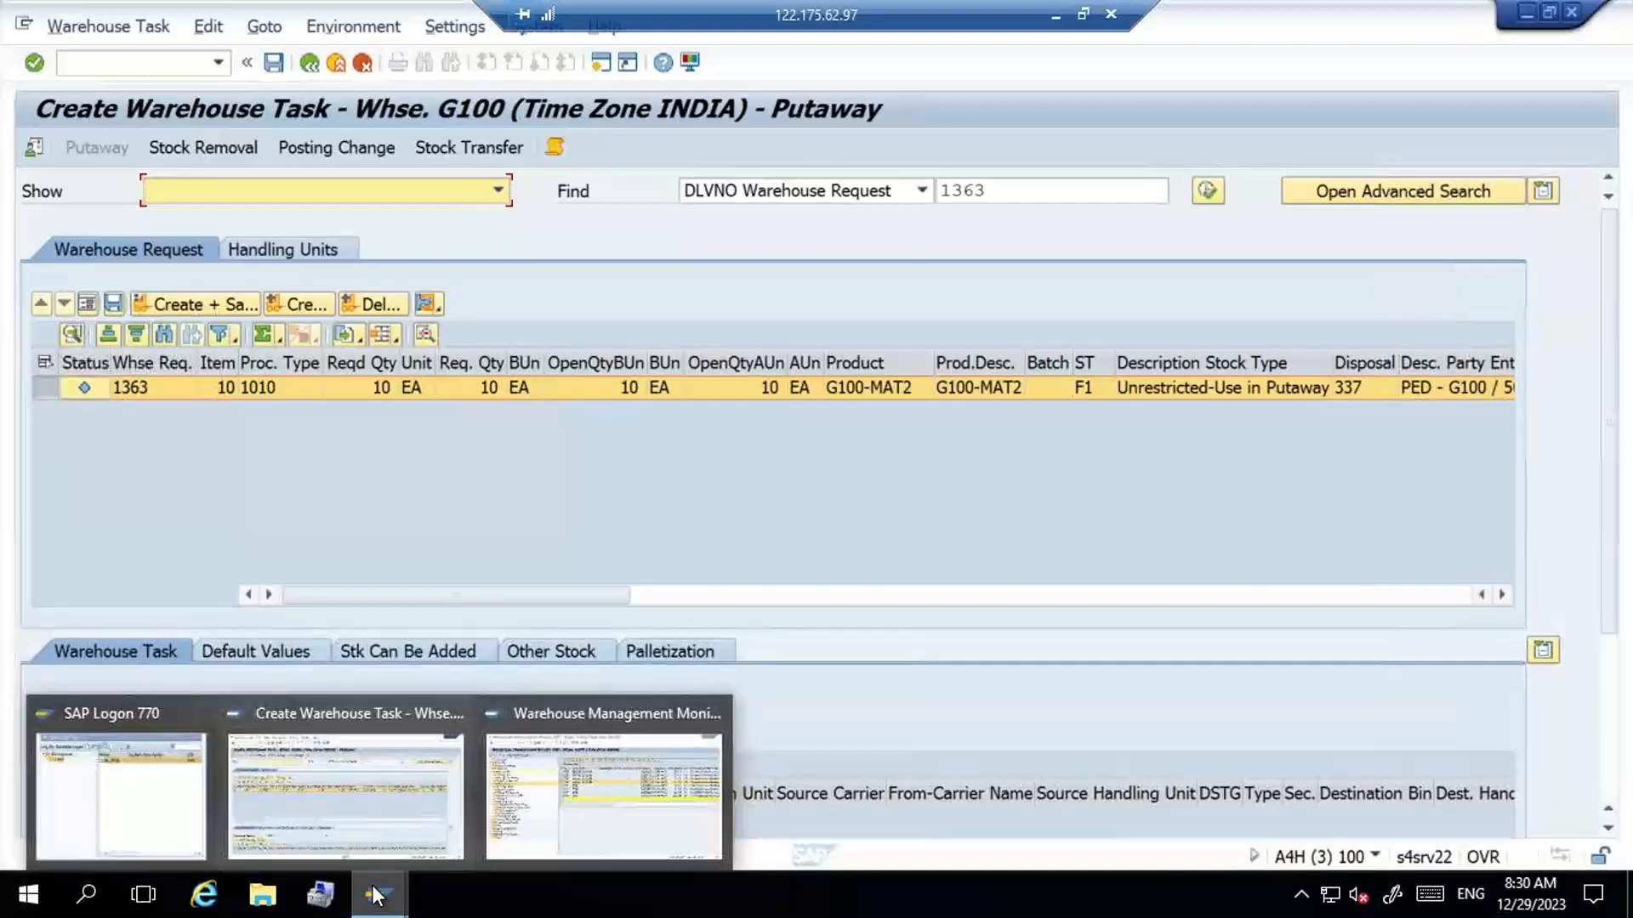
{"action": "left_click", "coordinate": [578, 783]}
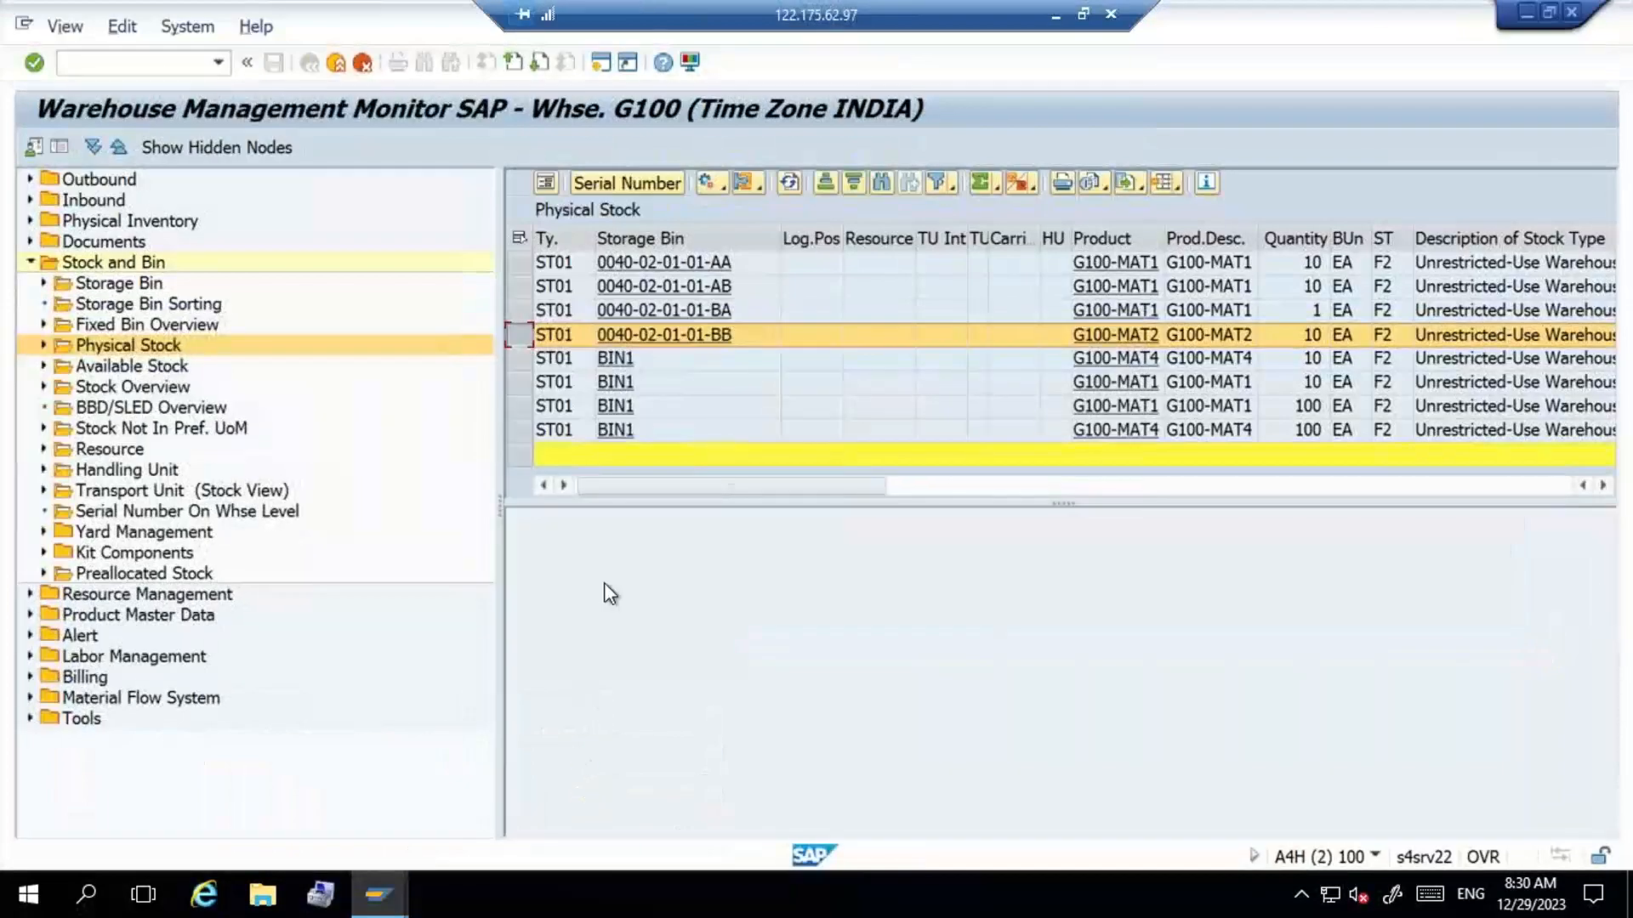
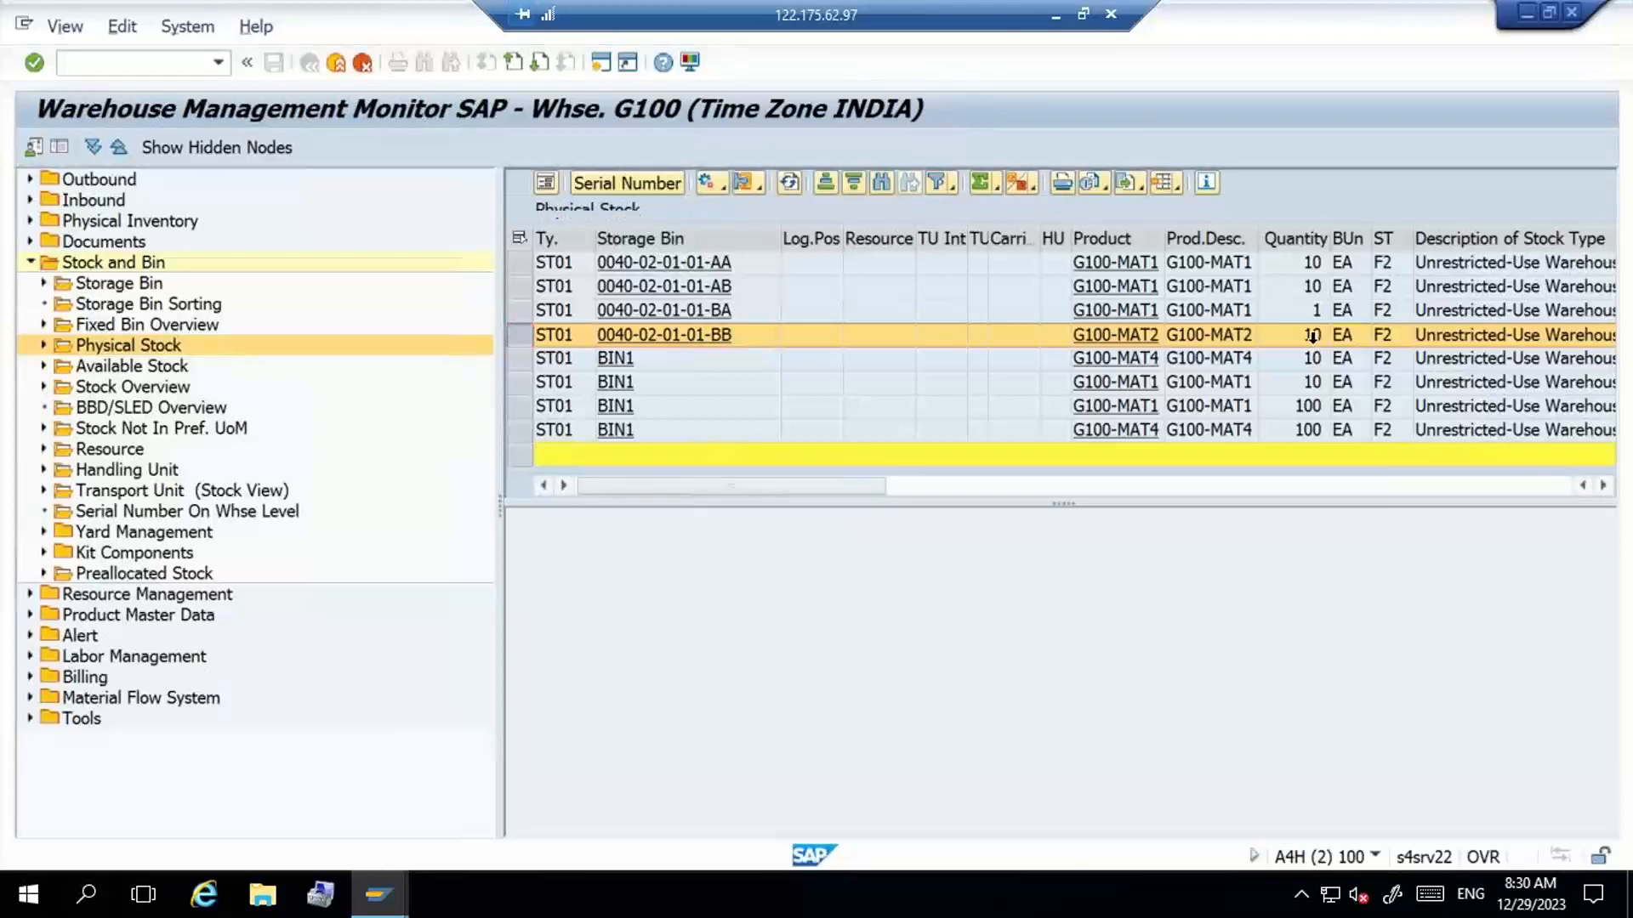
- Create the putaway task proposal for the warehouse request and compare its destination bin with the G100-MAT2 stock bin in the monitor
{"action": "key", "text": "alt+Tab"}
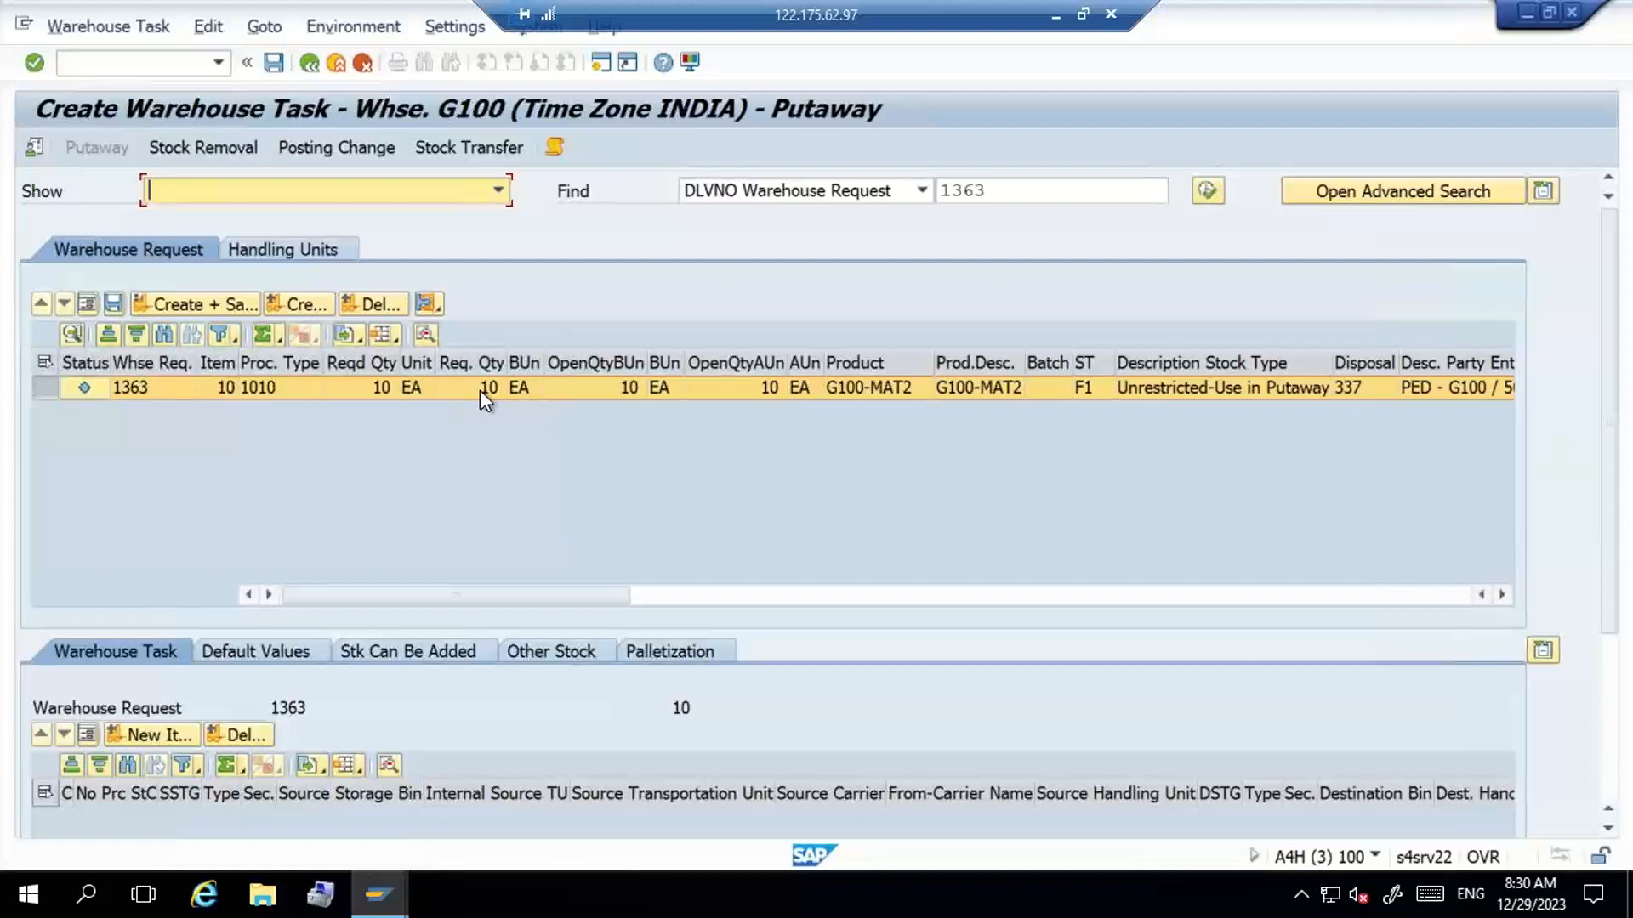
{"action": "left_click", "coordinate": [298, 304]}
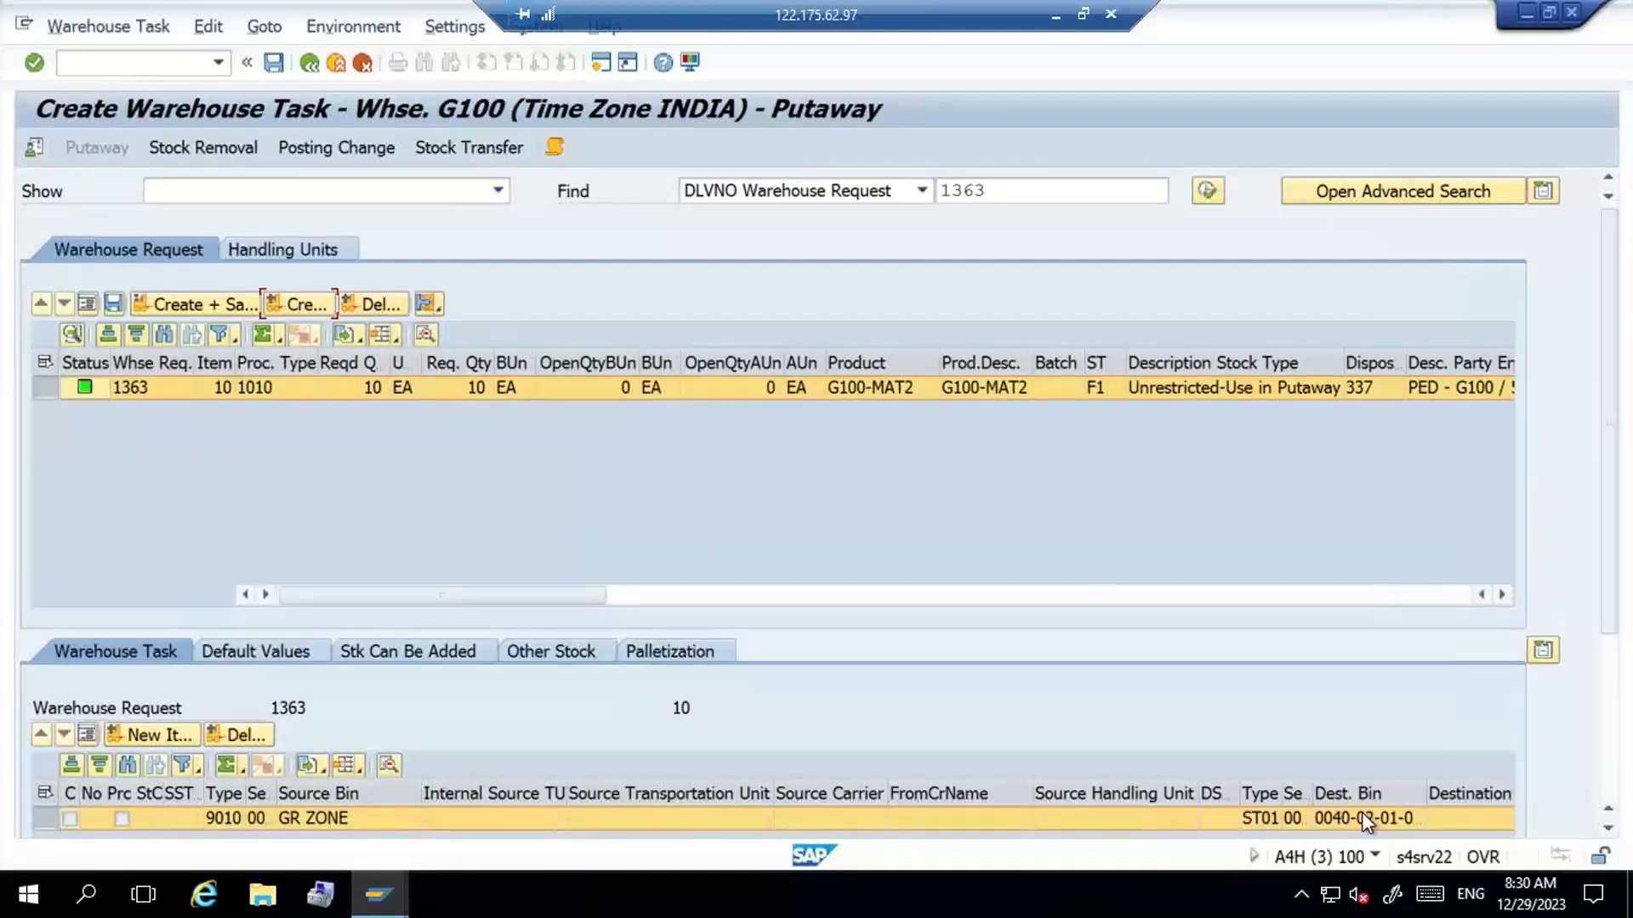
{"action": "left_click", "coordinate": [1608, 827]}
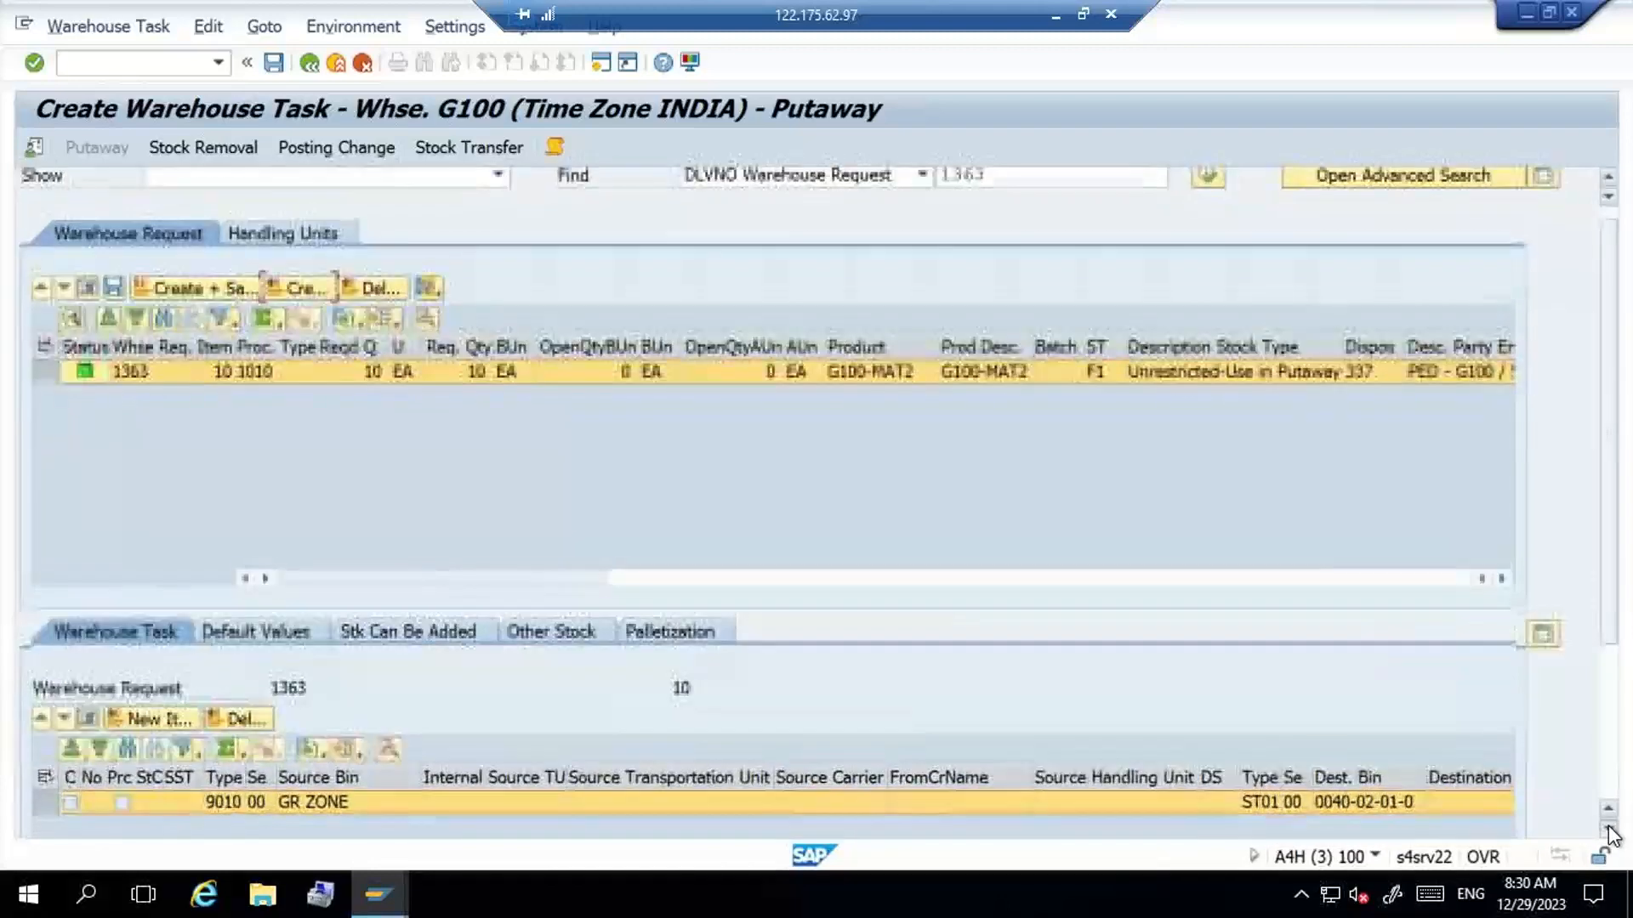
{"action": "left_click", "coordinate": [89, 709]}
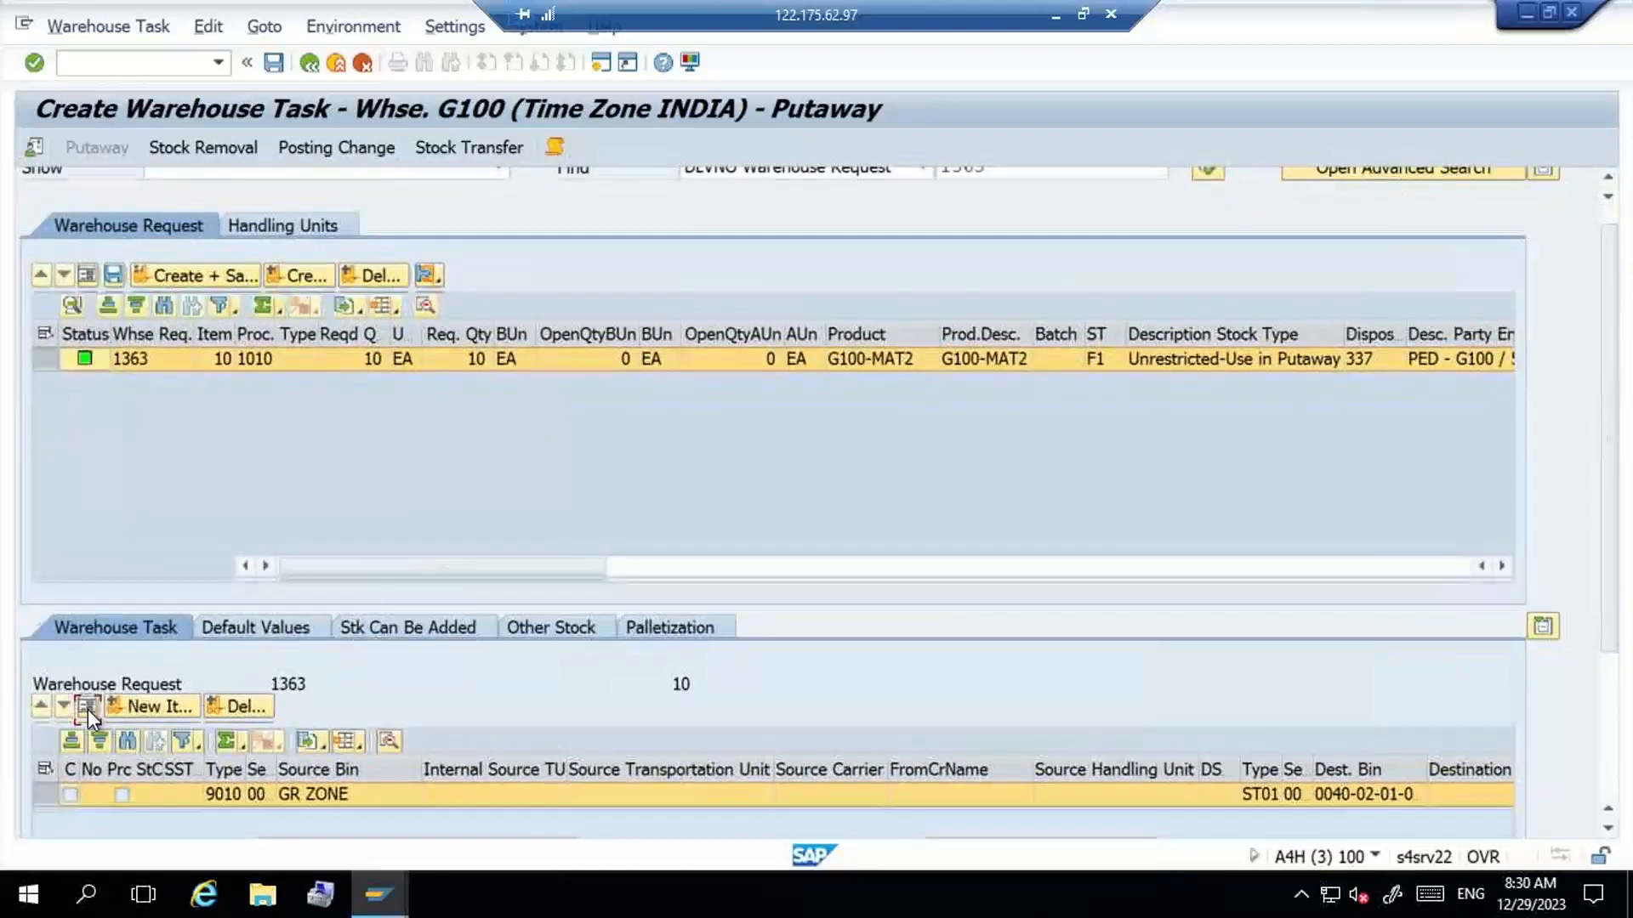
{"action": "left_click", "coordinate": [1609, 753]}
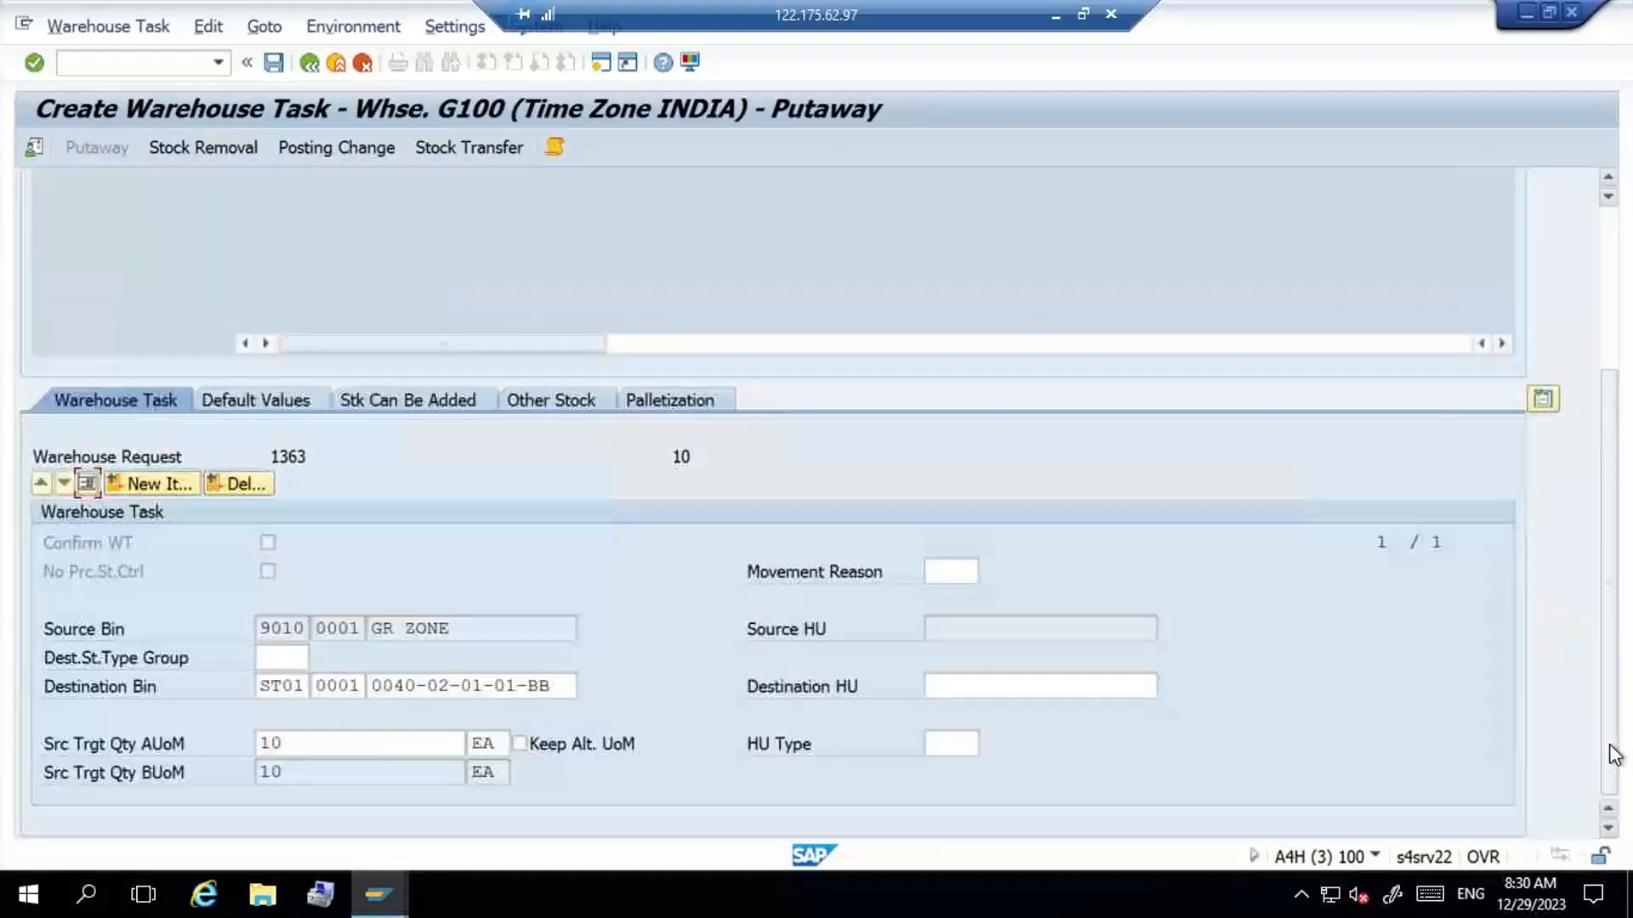
{"action": "left_click", "coordinate": [558, 684]}
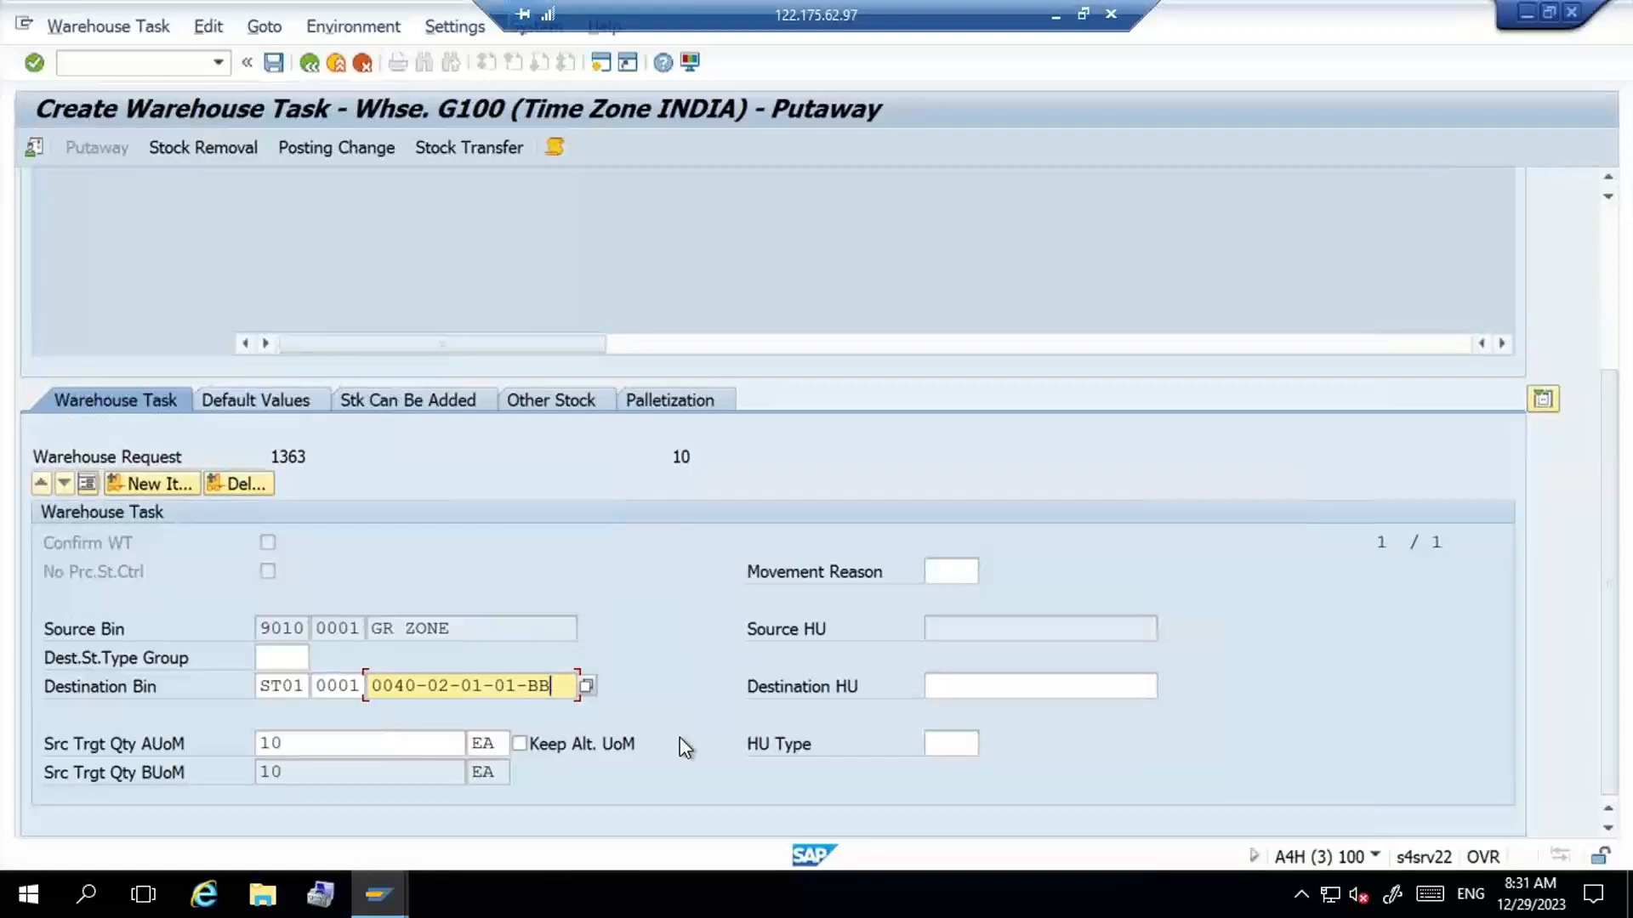
{"action": "key", "text": "alt+Tab"}
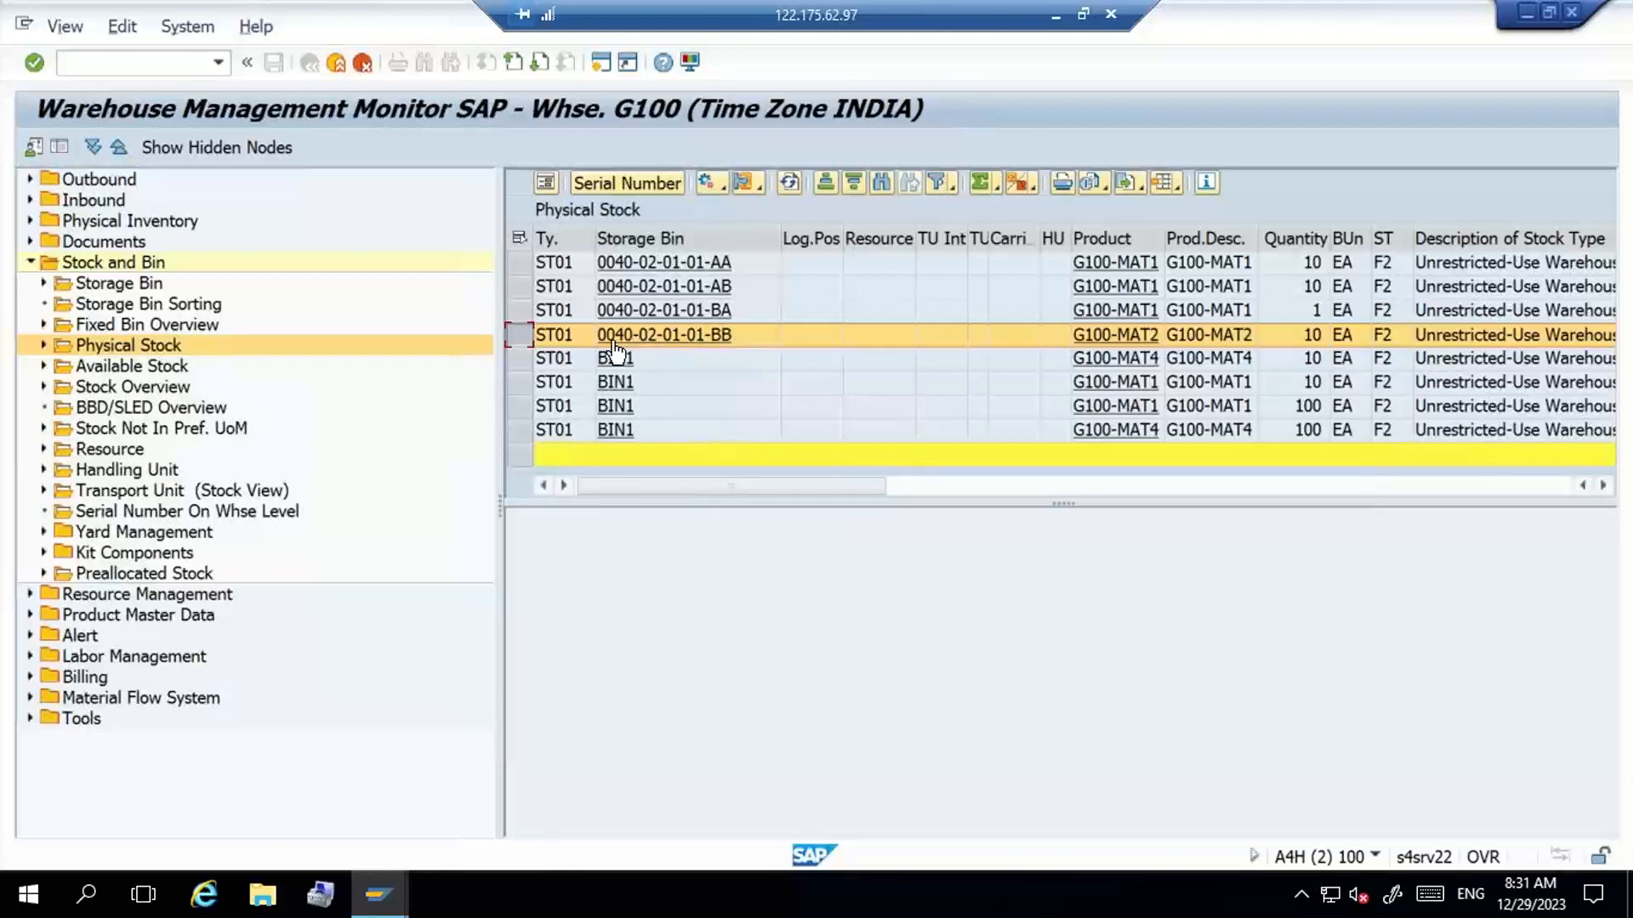
{"action": "left_click", "coordinate": [727, 336]}
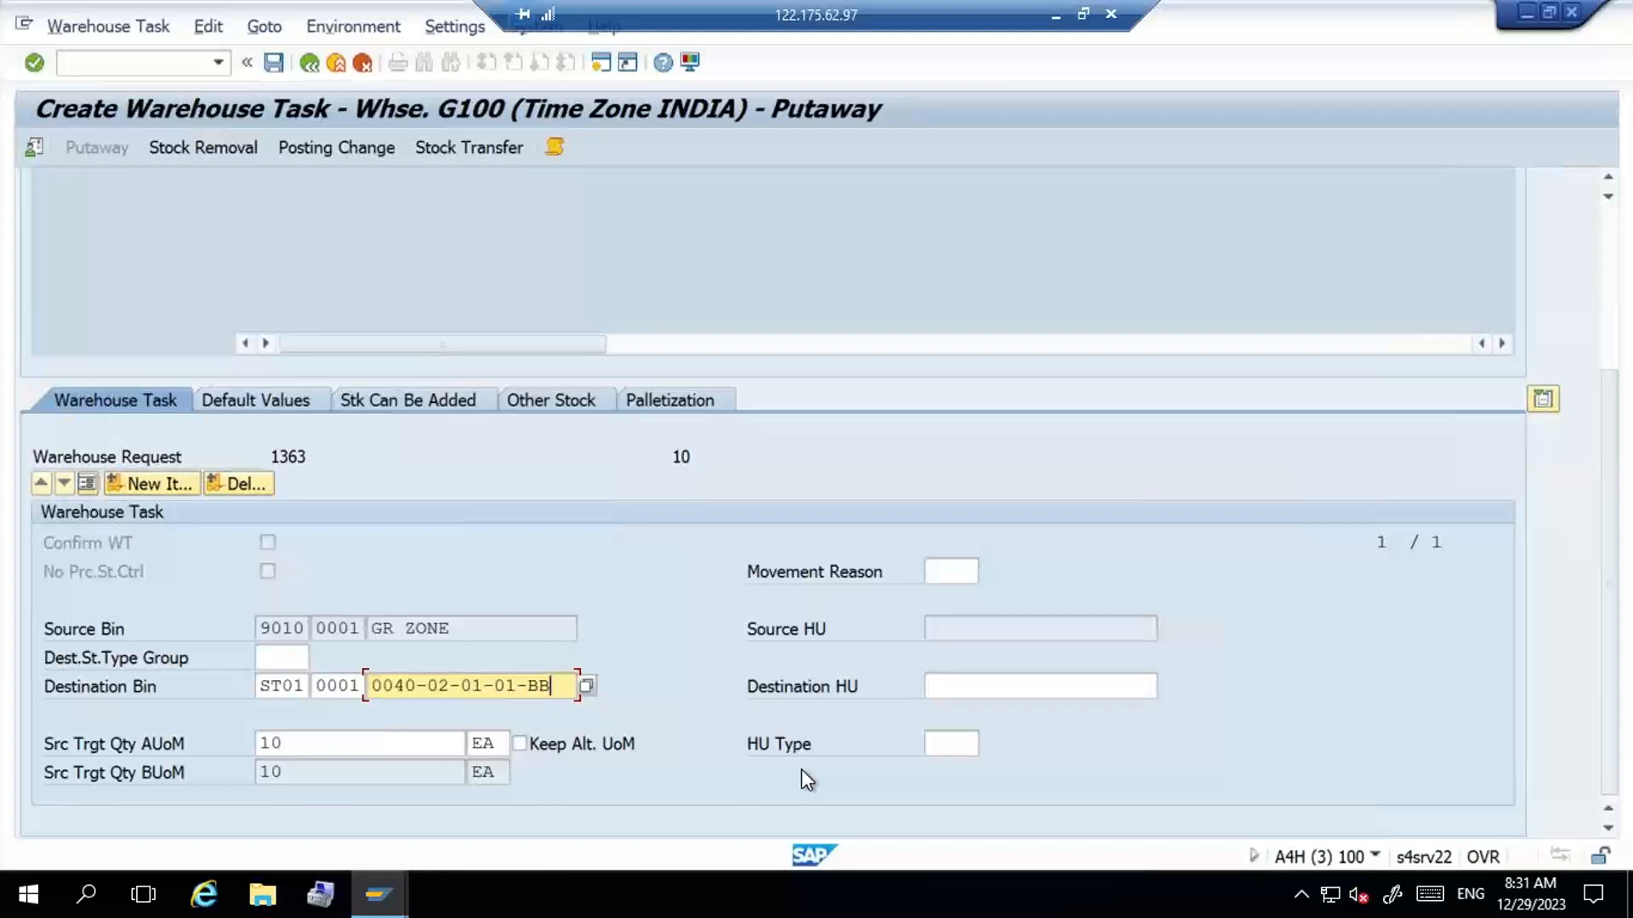
- Save the proposed putaway task, and confirm and save it in its warehouse order
{"action": "left_click", "coordinate": [1607, 281]}
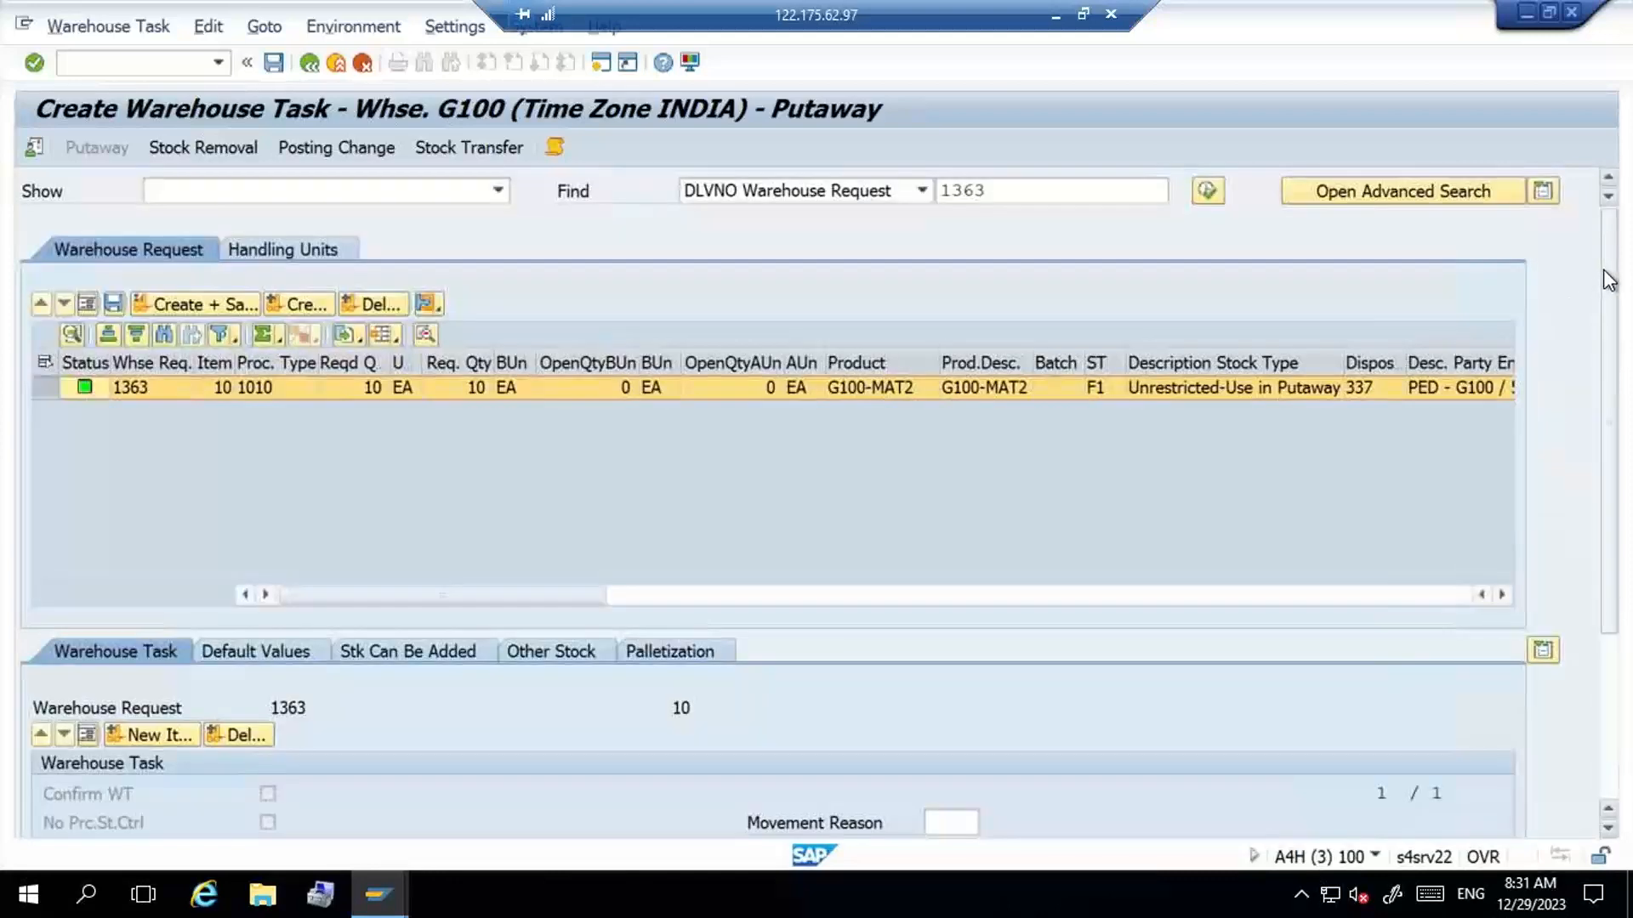
{"action": "left_click", "coordinate": [187, 303]}
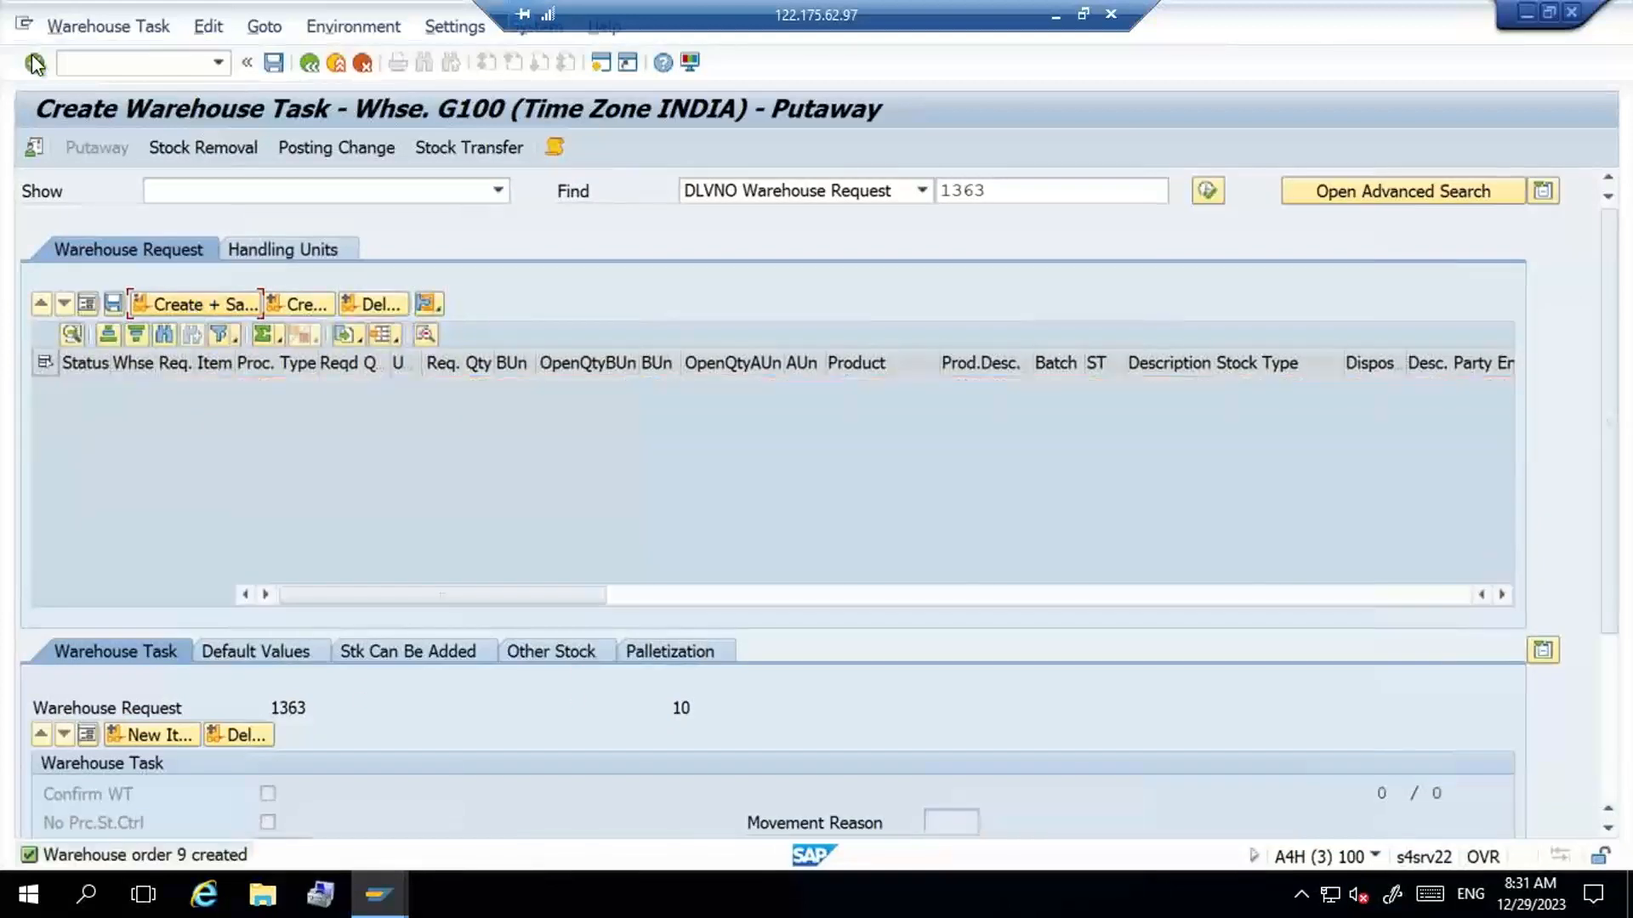
{"action": "left_click", "coordinate": [103, 31]}
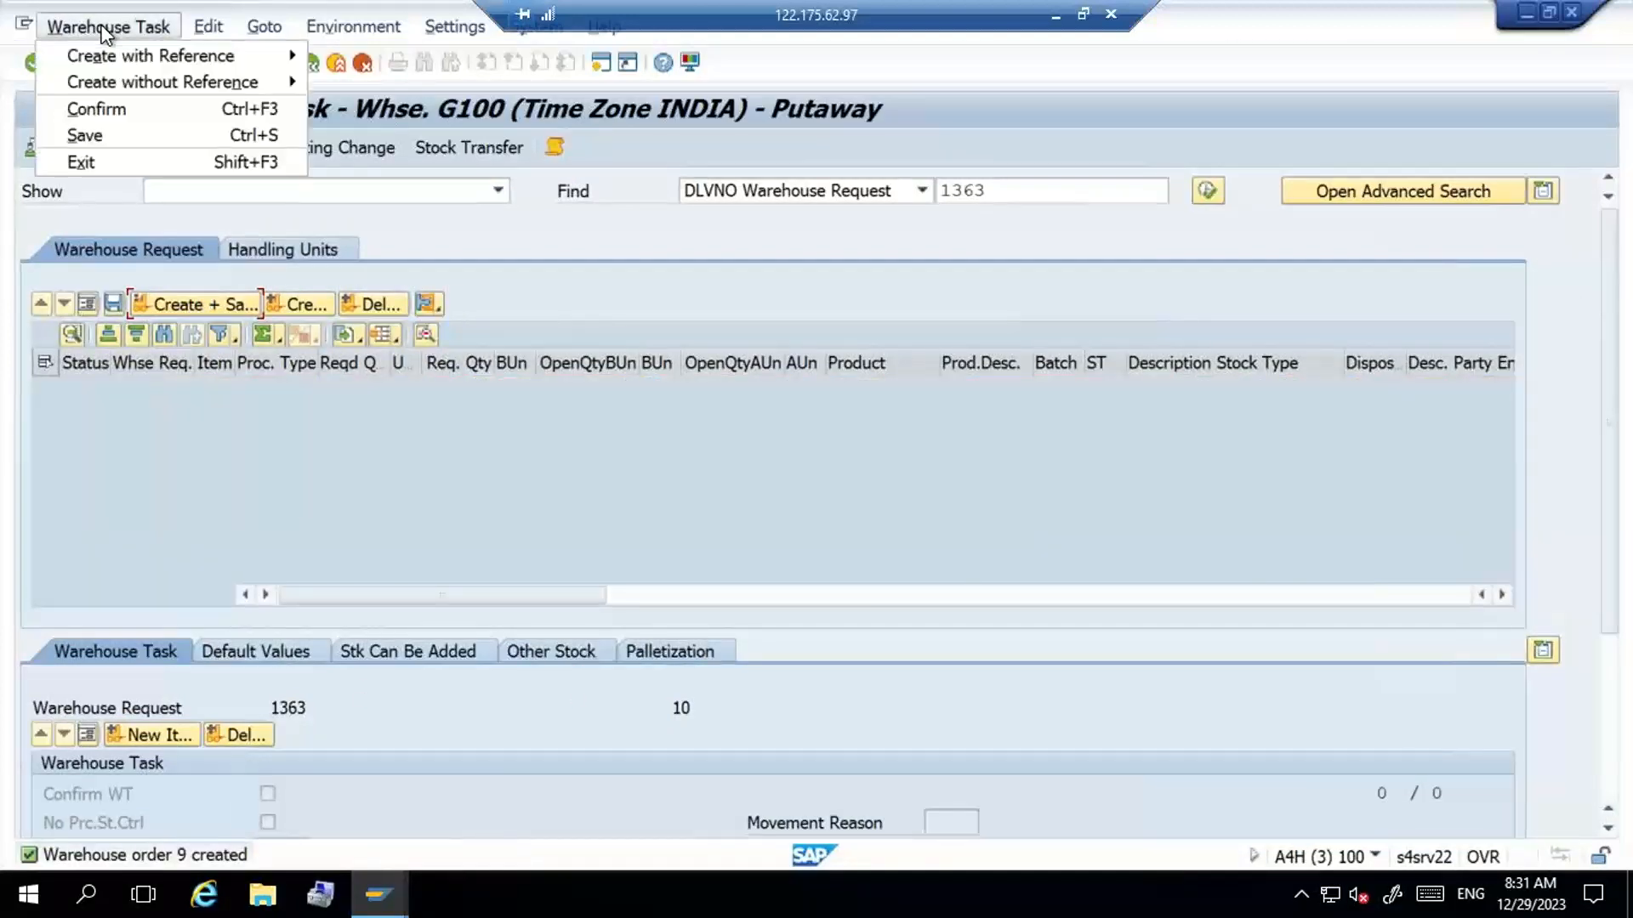
{"action": "left_click", "coordinate": [132, 112]}
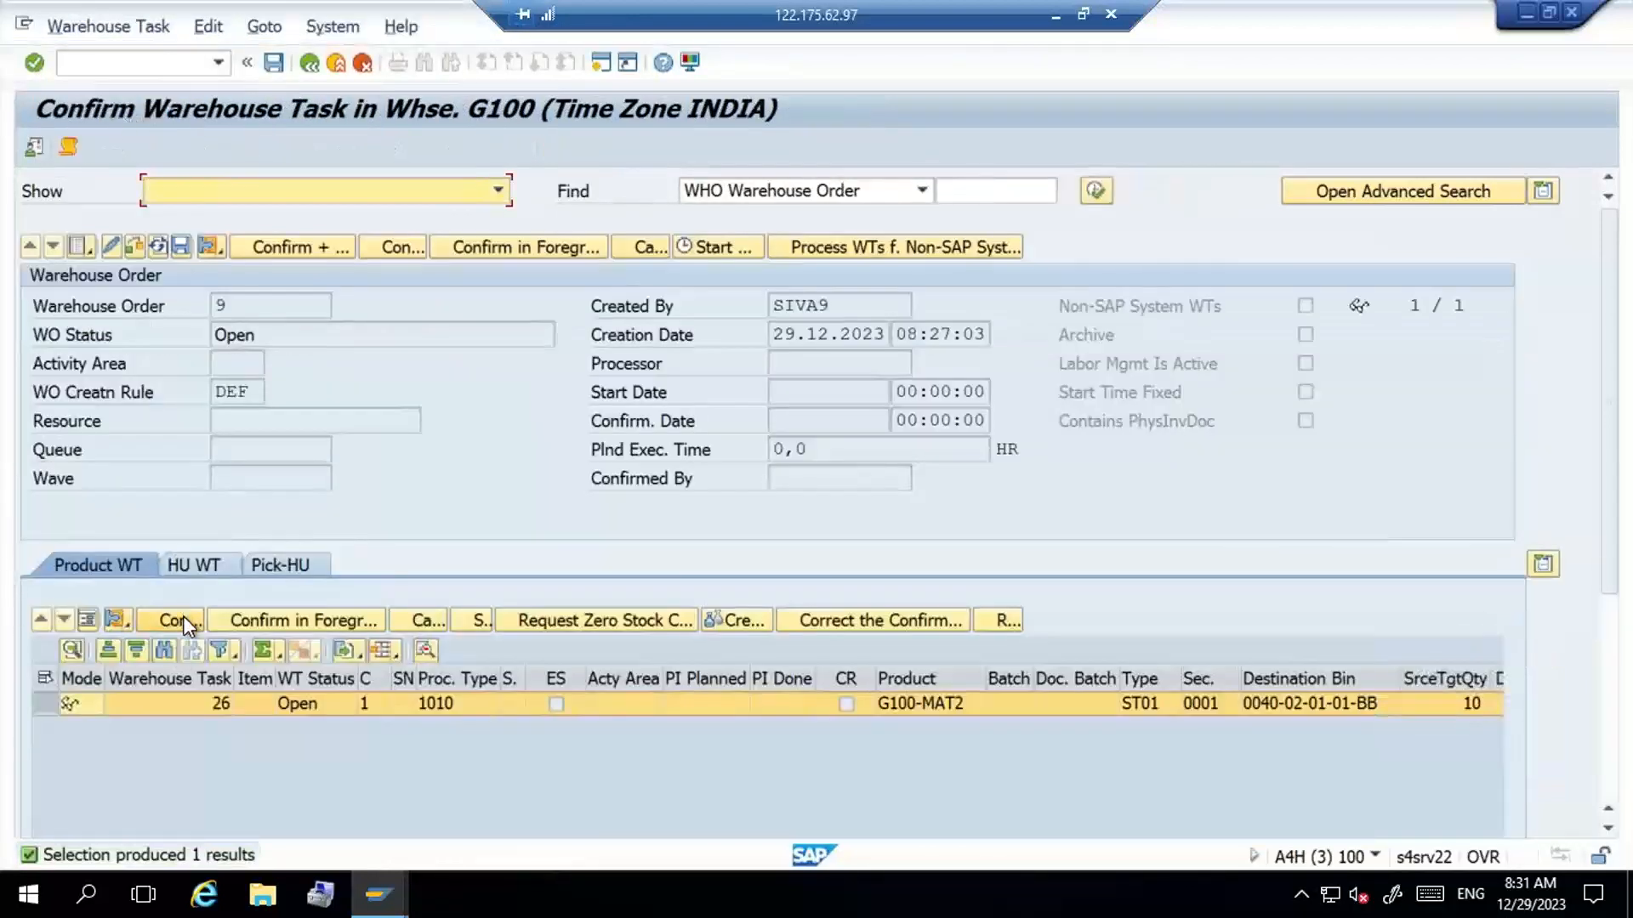
{"action": "left_click", "coordinate": [178, 620]}
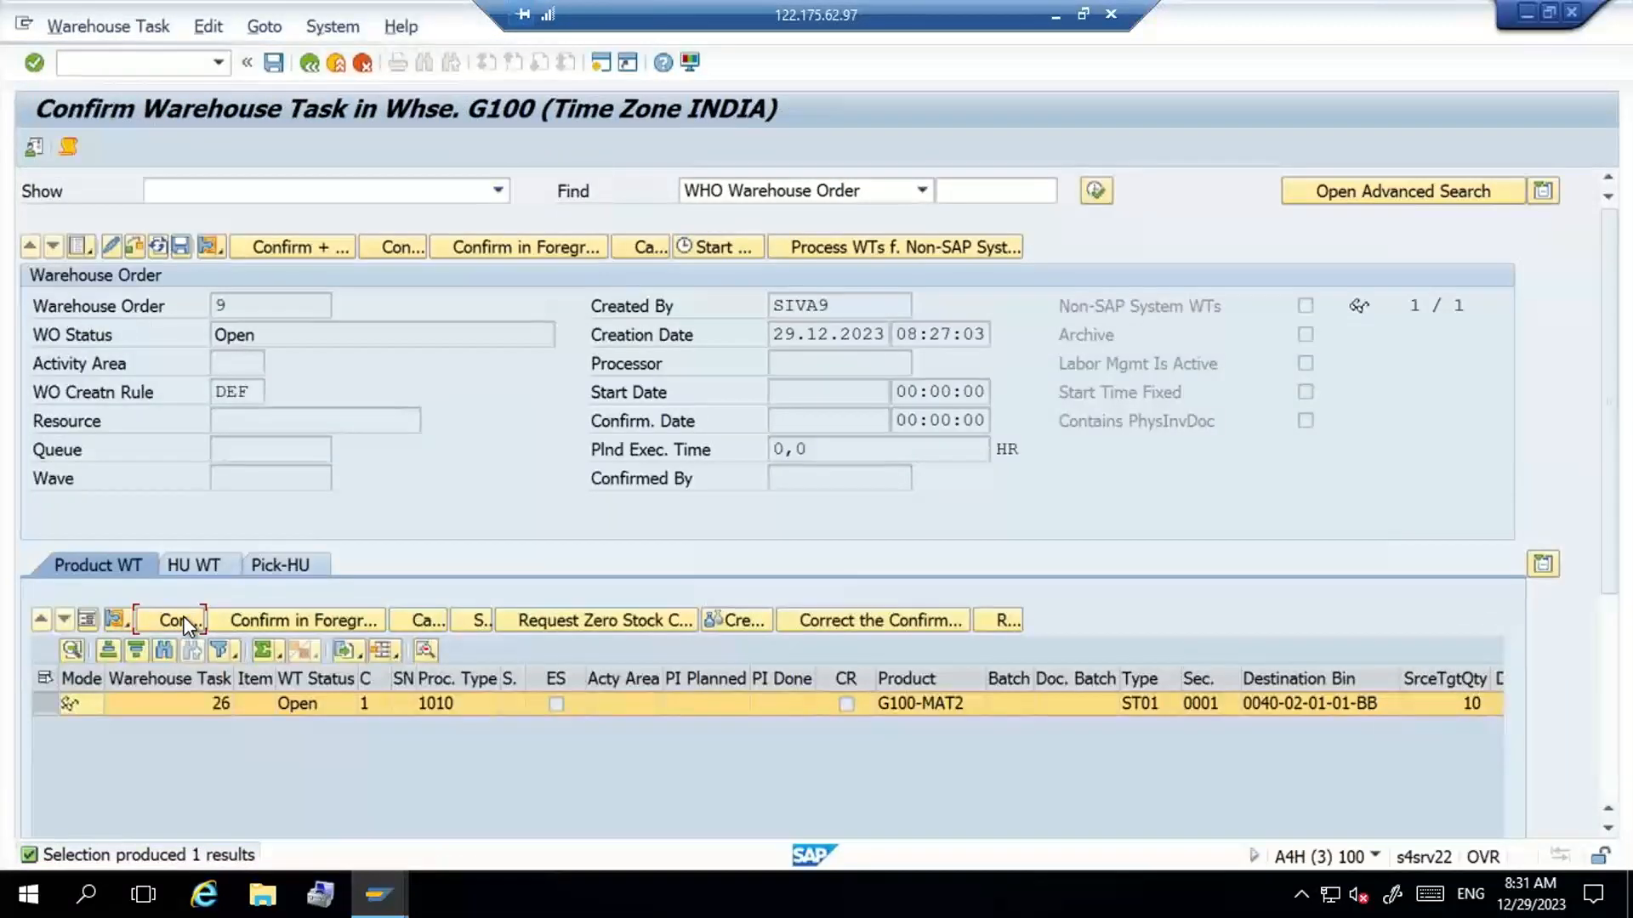
{"action": "left_click", "coordinate": [270, 238]}
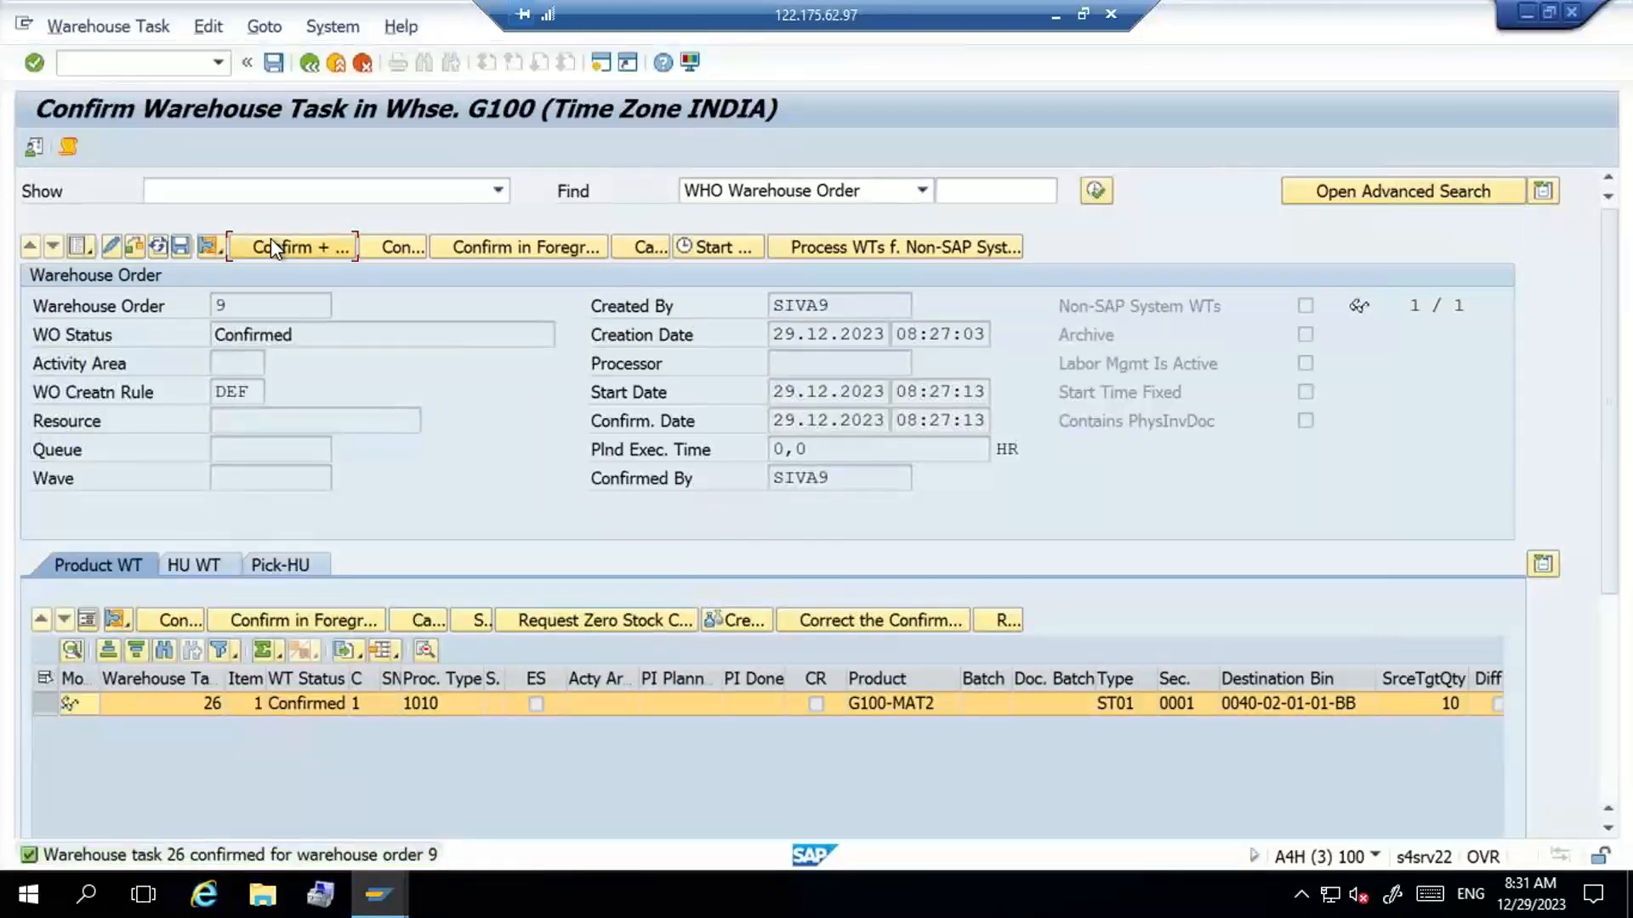
- Open purchase order creation with transaction ME21N and enter RAM INDUSTRIES as the supplier
{"action": "left_click", "coordinate": [494, 426]}
{"action": "type", "text": "/NME21"}
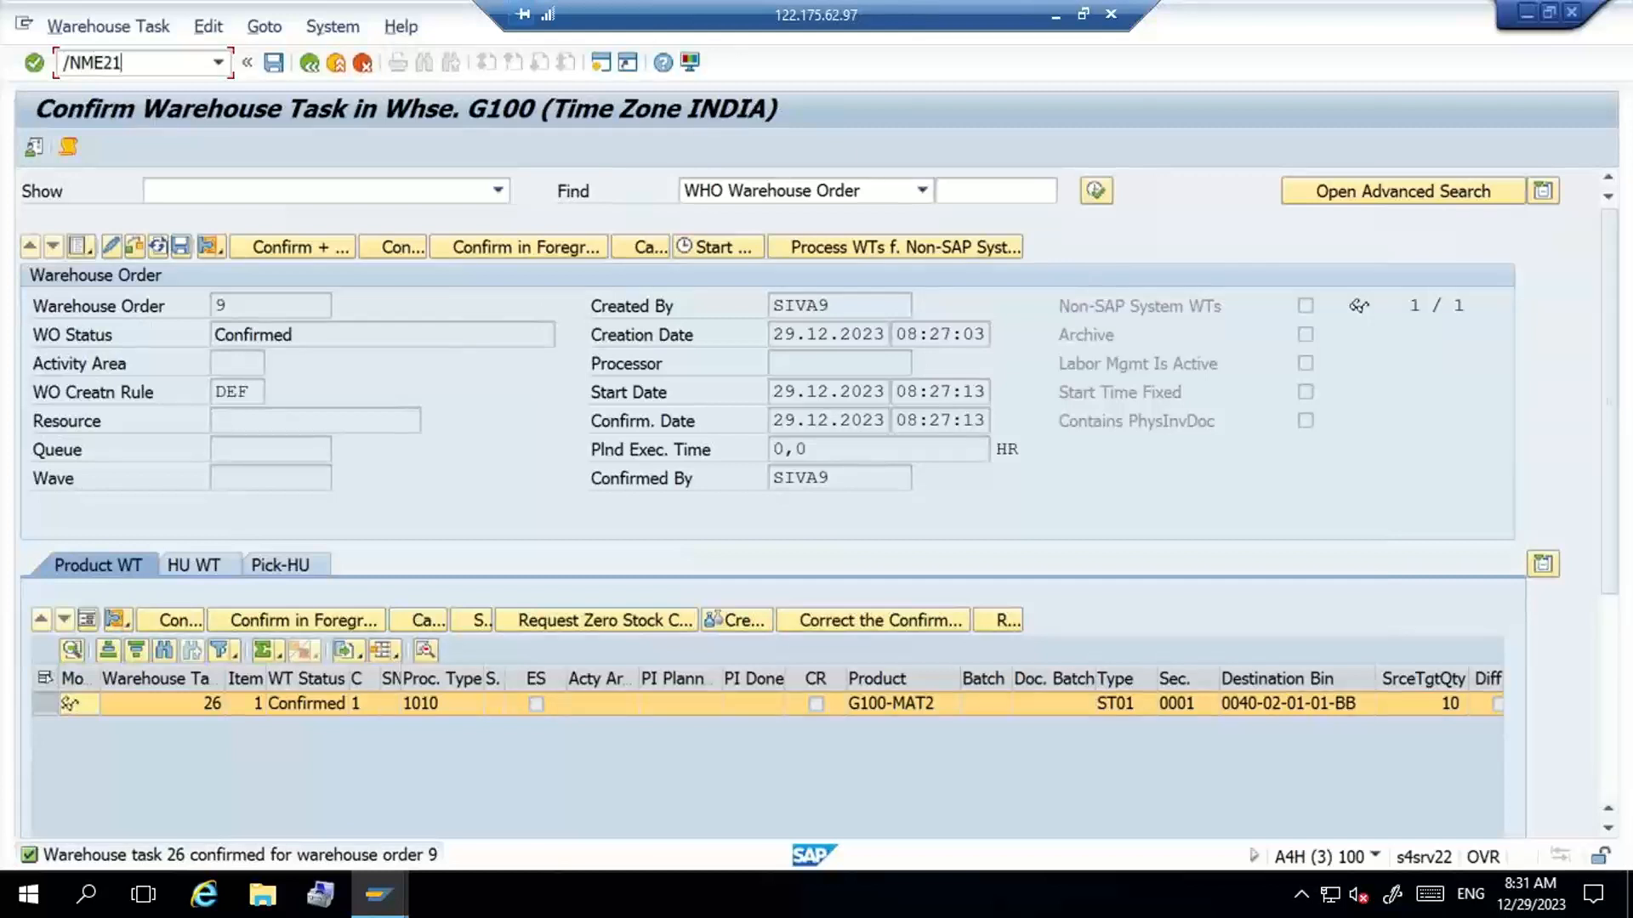
{"action": "type", "text": "N"}
{"action": "key", "text": "Return"}
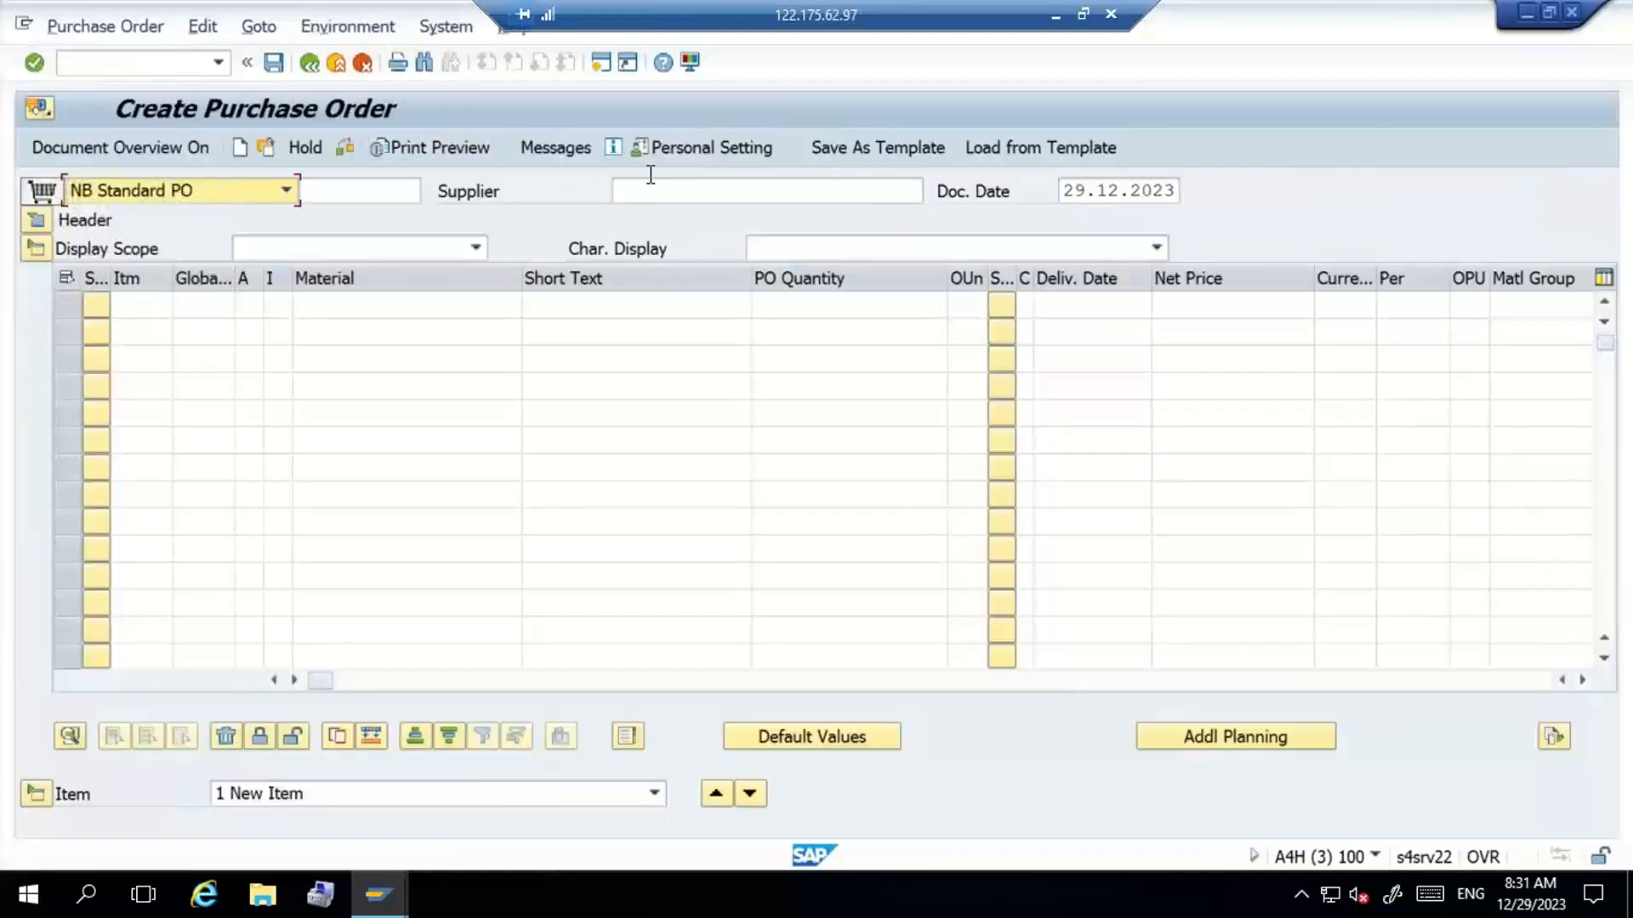
{"action": "left_click", "coordinate": [651, 180]}
{"action": "key", "text": "Down"}
{"action": "key", "text": "Return"}
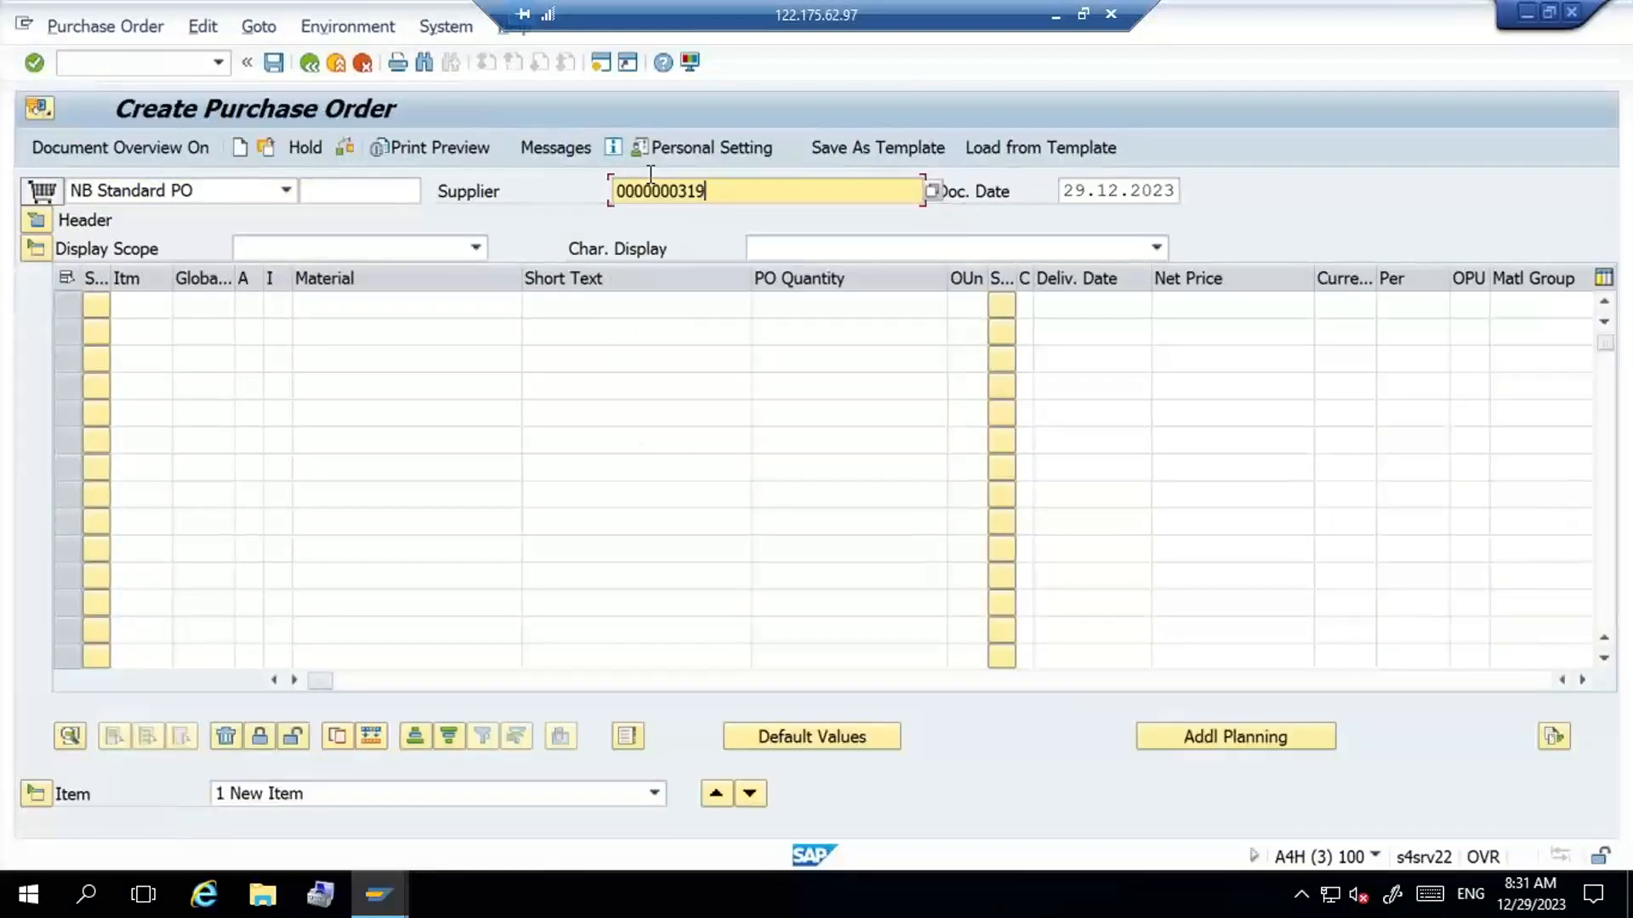
{"action": "key", "text": "Return"}
- Set the purchase order's purchasing organization to G100, purchasing group to 001 and company code to S205
{"action": "key", "text": "Down"}
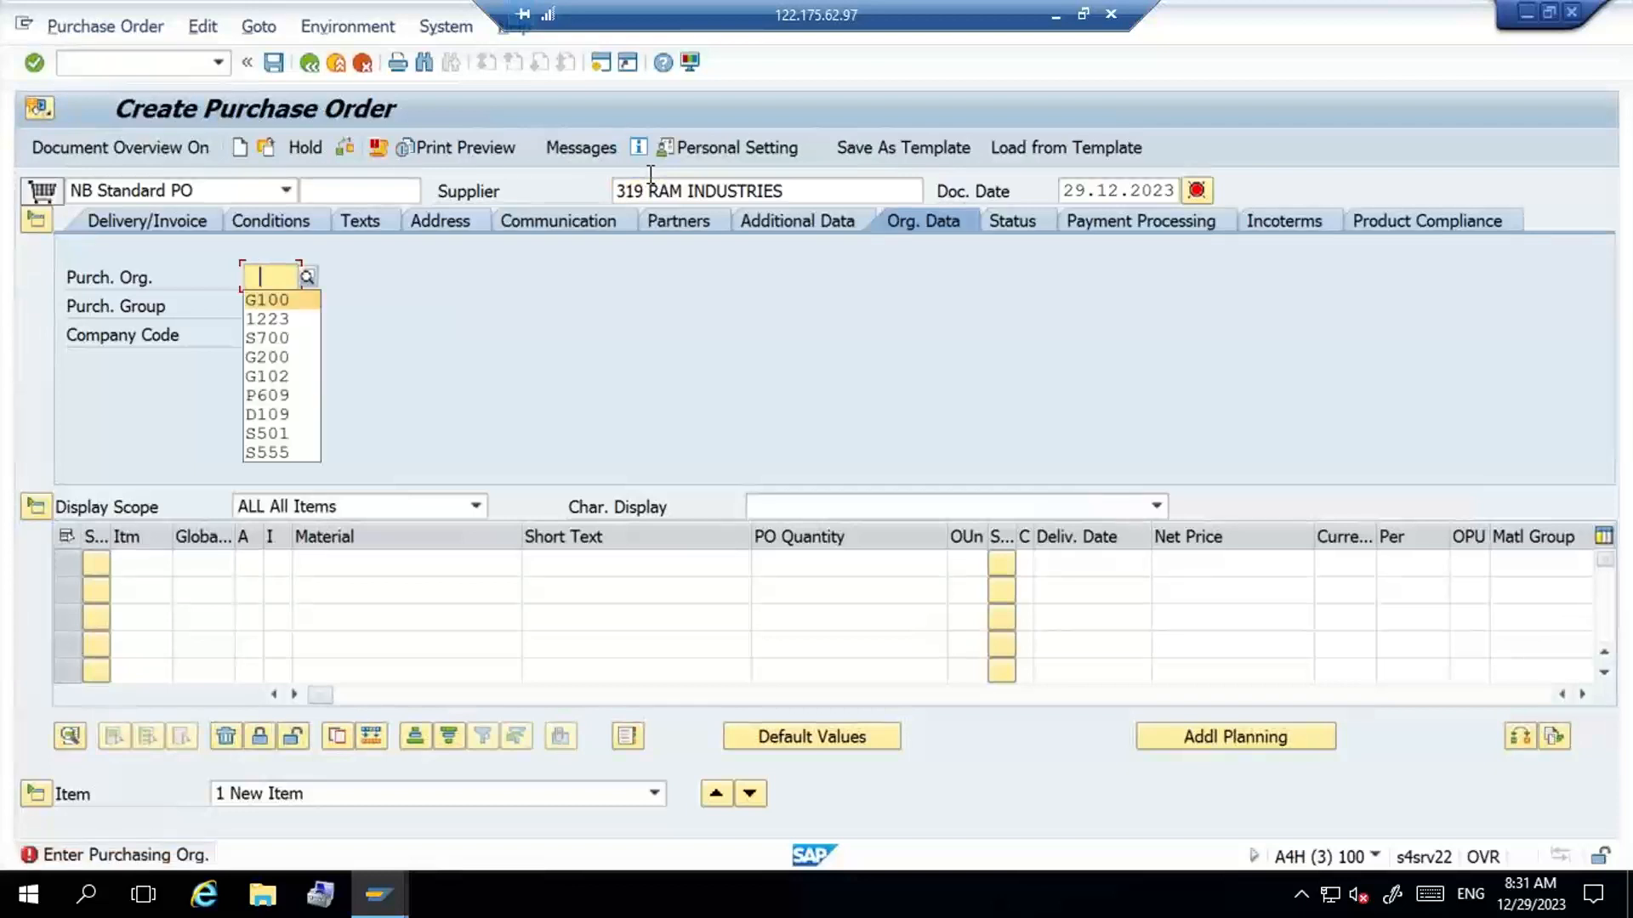
{"action": "key", "text": "Return"}
{"action": "key", "text": "Tab"}
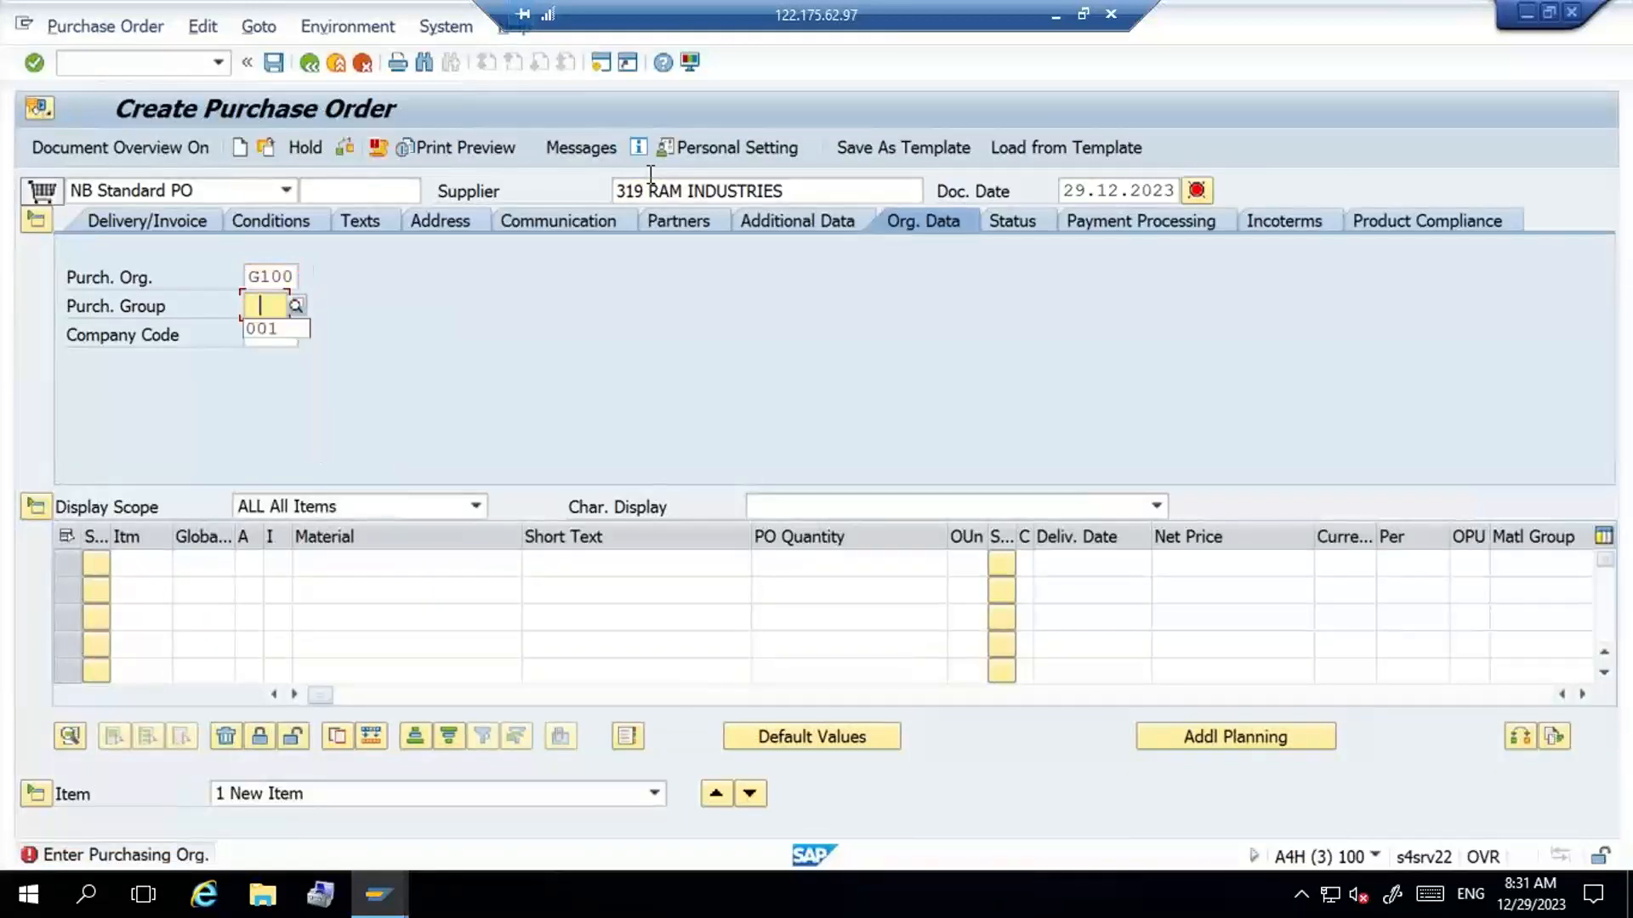
{"action": "key", "text": "Down"}
{"action": "key", "text": "Return"}
{"action": "key", "text": "Tab"}
{"action": "key", "text": "Down"}
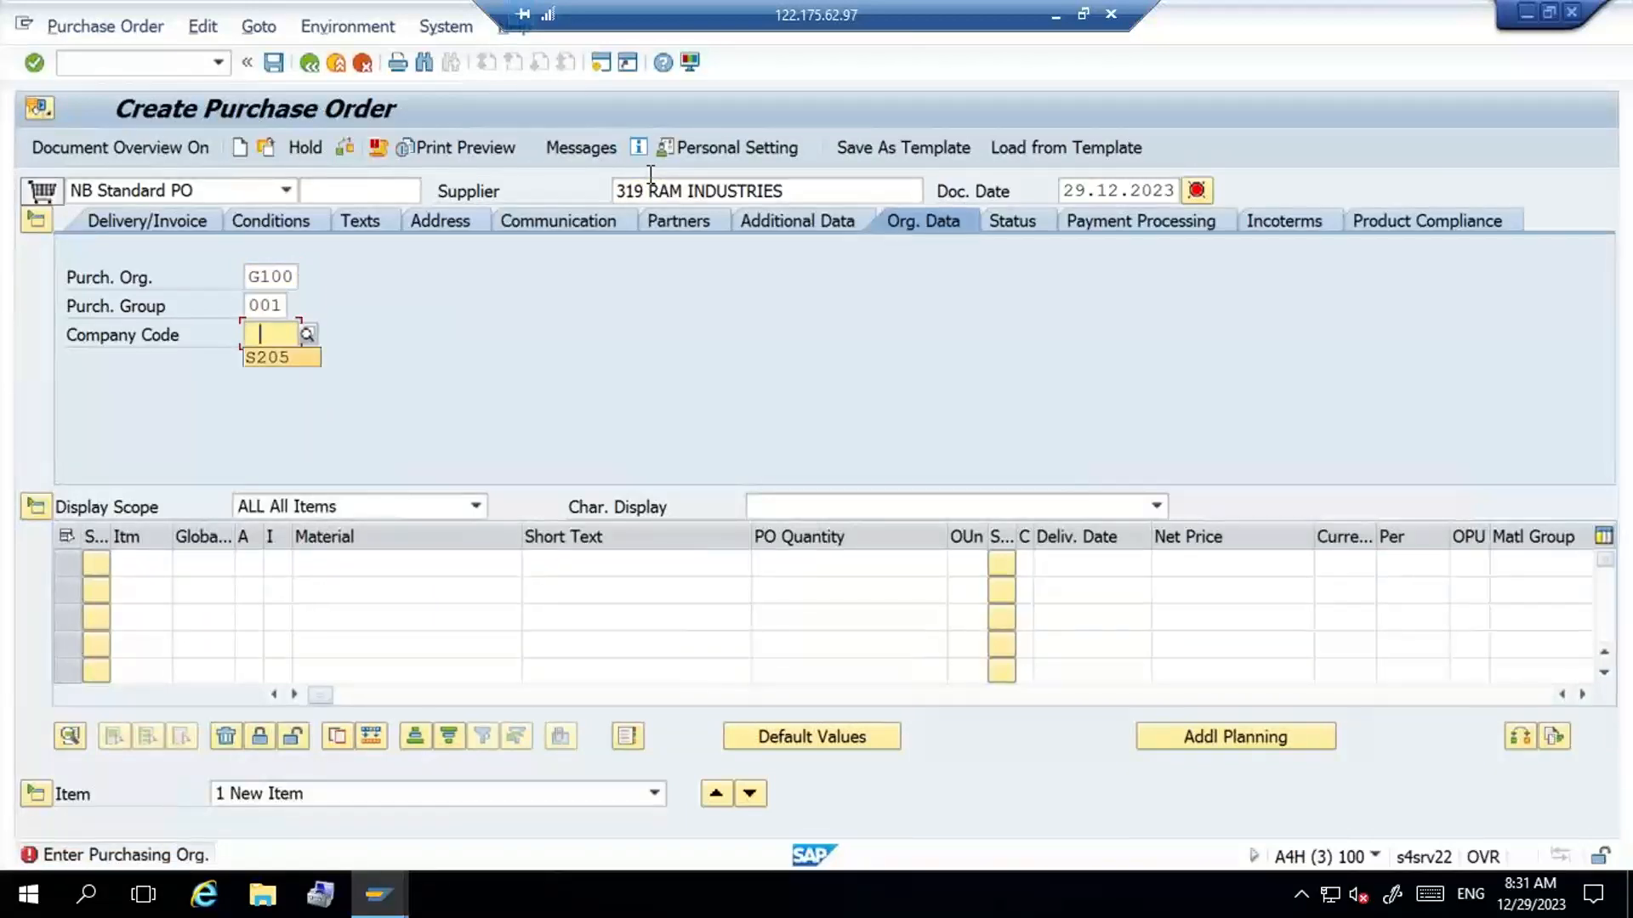
{"action": "key", "text": "Return"}
- Enter material G100-MAT2 with a quantity of 50 as the first purchase order item
{"action": "left_click", "coordinate": [423, 562]}
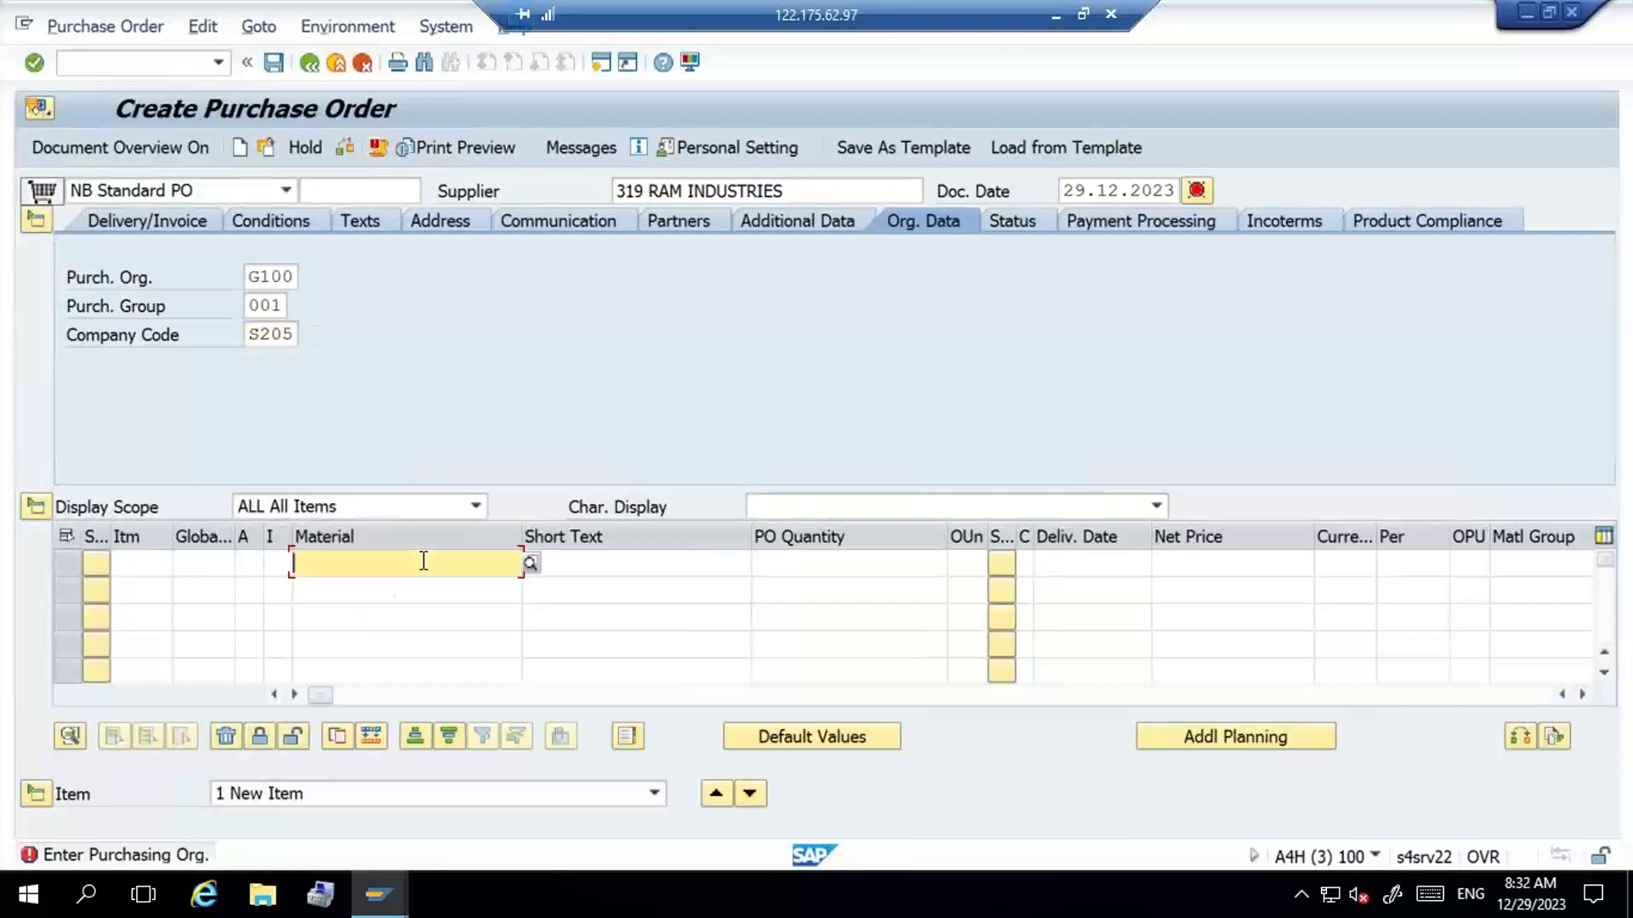
{"action": "key", "text": "Down"}
{"action": "key", "text": "Down"}
{"action": "key", "text": "Return"}
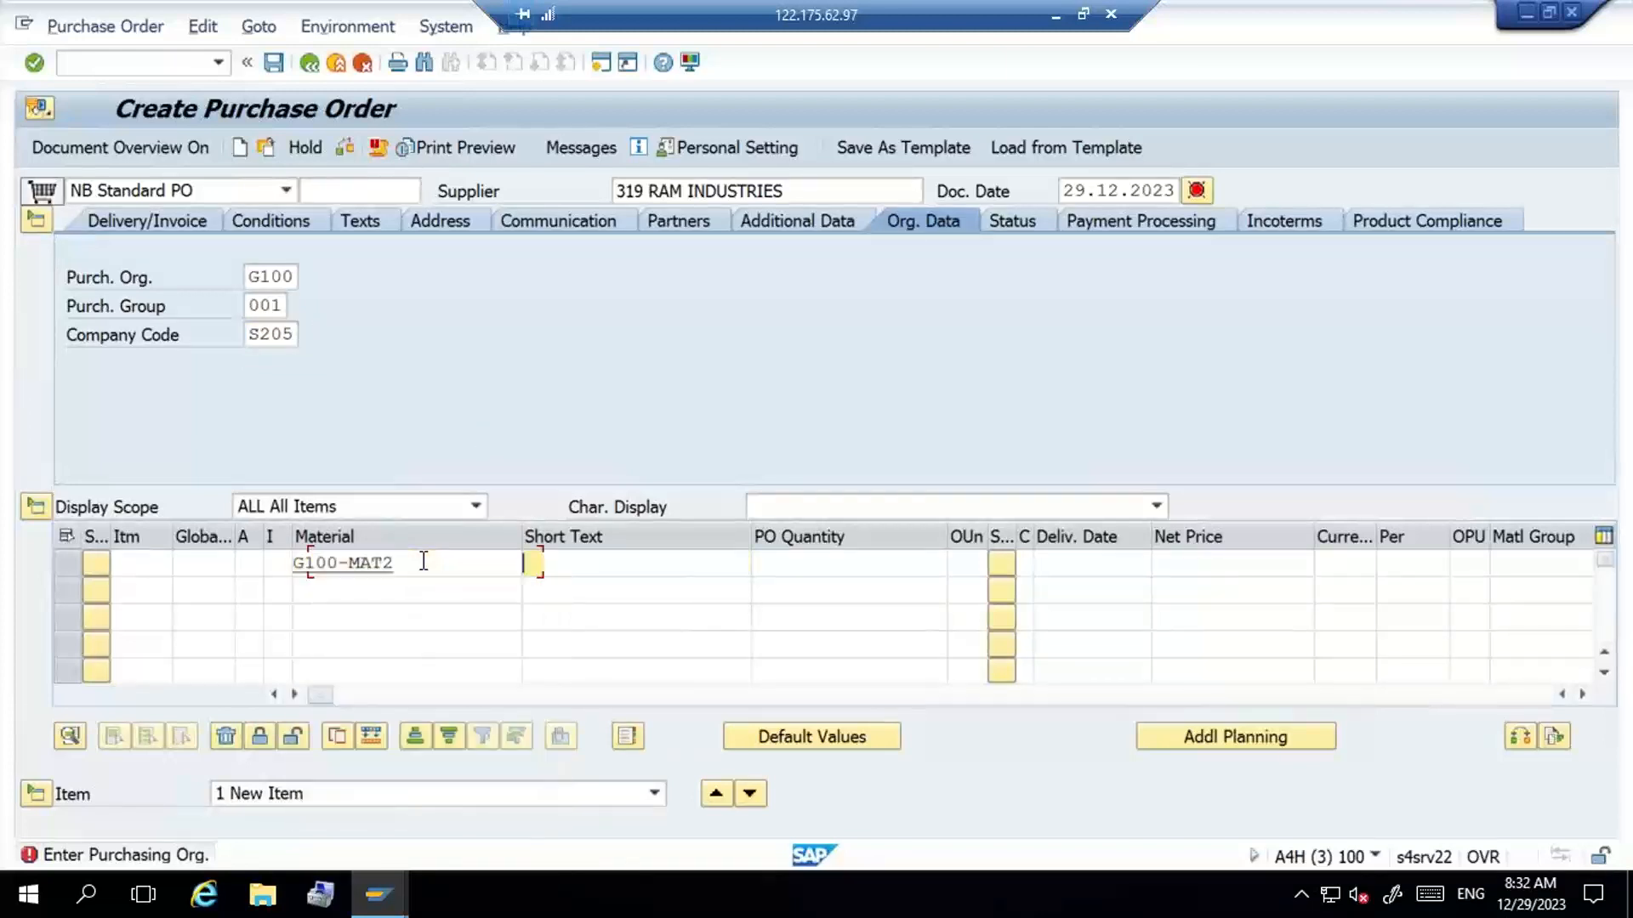
{"action": "key", "text": "Tab"}
{"action": "key", "text": "Tab"}
{"action": "type", "text": "50"}
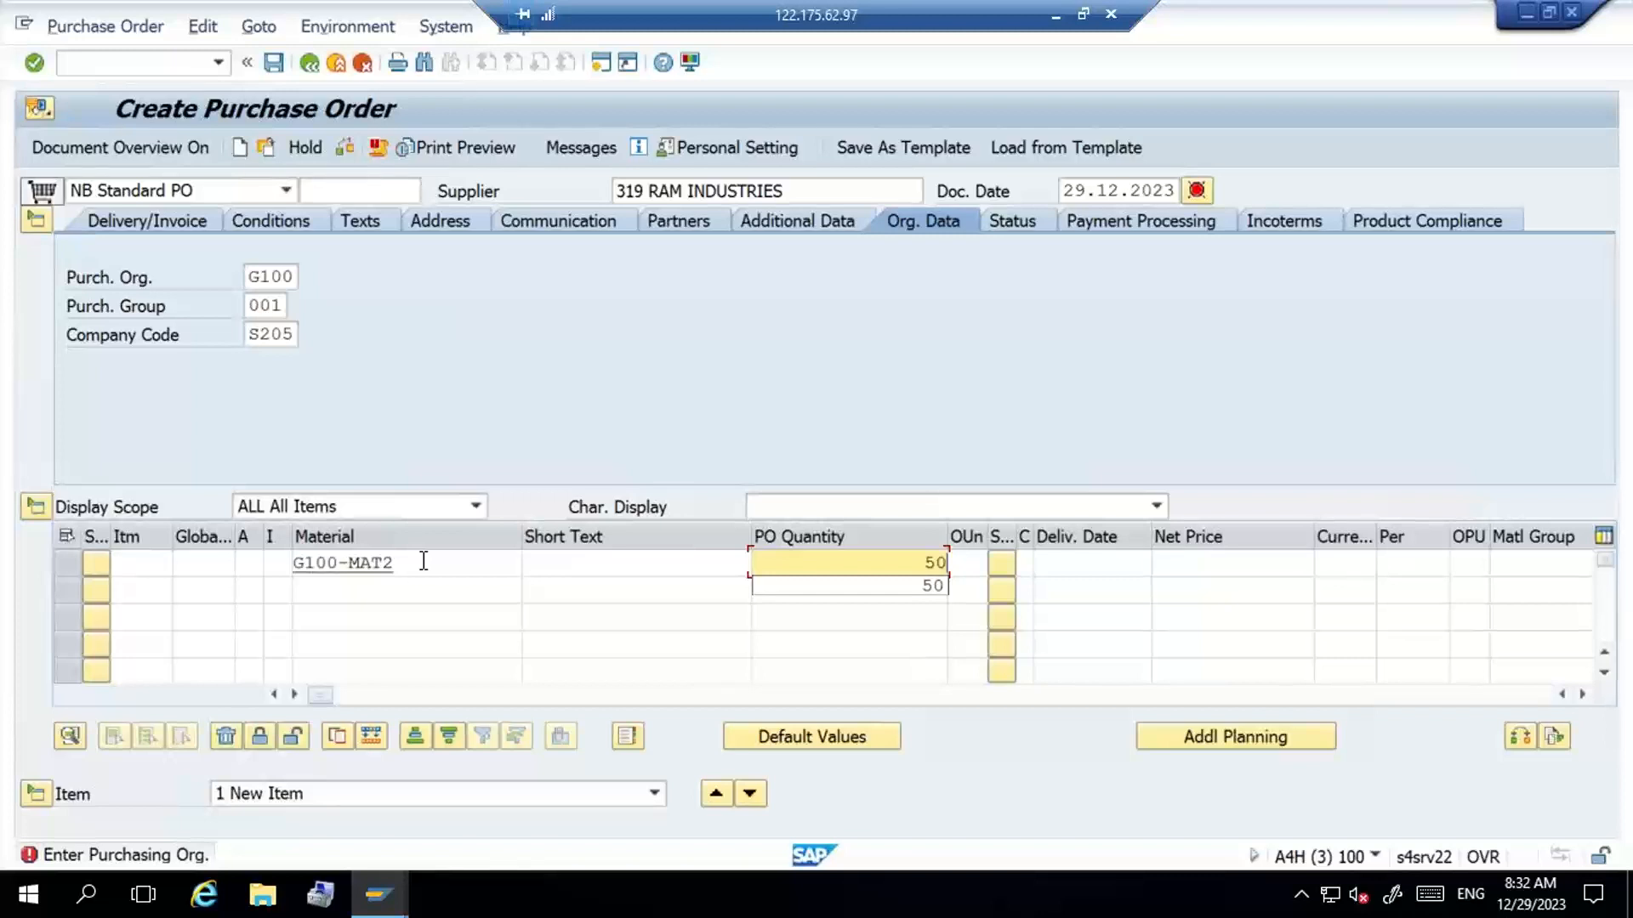
- Assign plant G100 and storage location ROD1 to the G100-MAT2 purchase order item
{"action": "key", "text": "Tab"}
{"action": "key", "text": "Tab"}
{"action": "key", "text": "Tab"}
{"action": "key", "text": "Tab"}
{"action": "key", "text": "Tab"}
{"action": "key", "text": "Tab"}
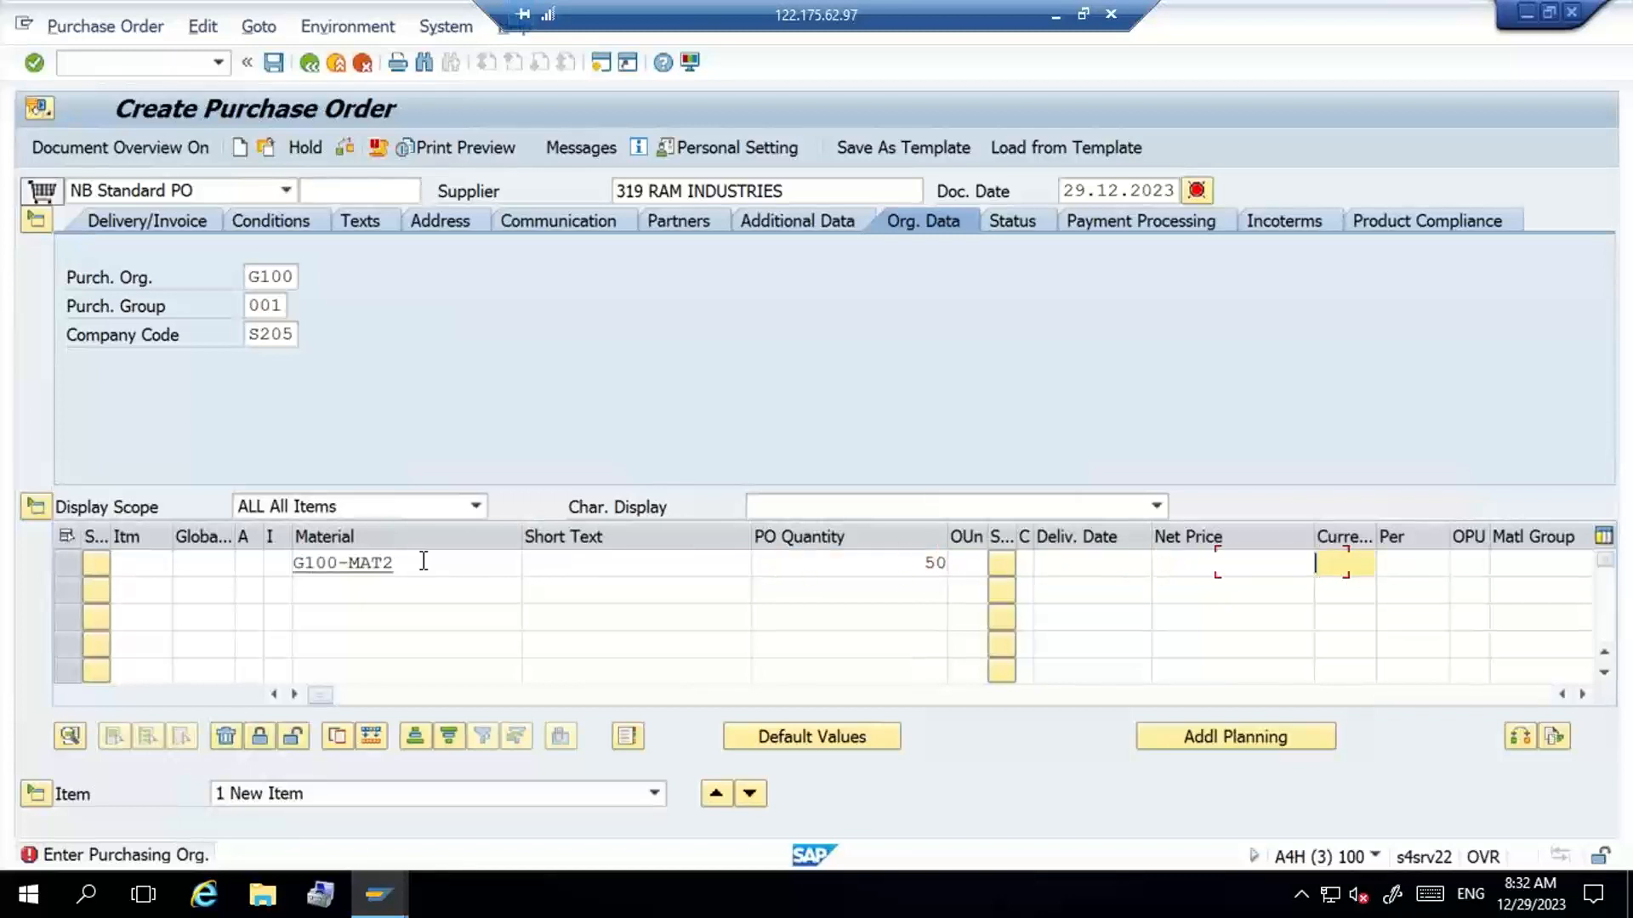
{"action": "key", "text": "Tab"}
{"action": "key", "text": "Tab"}
{"action": "key", "text": "Tab"}
{"action": "key", "text": "Tab"}
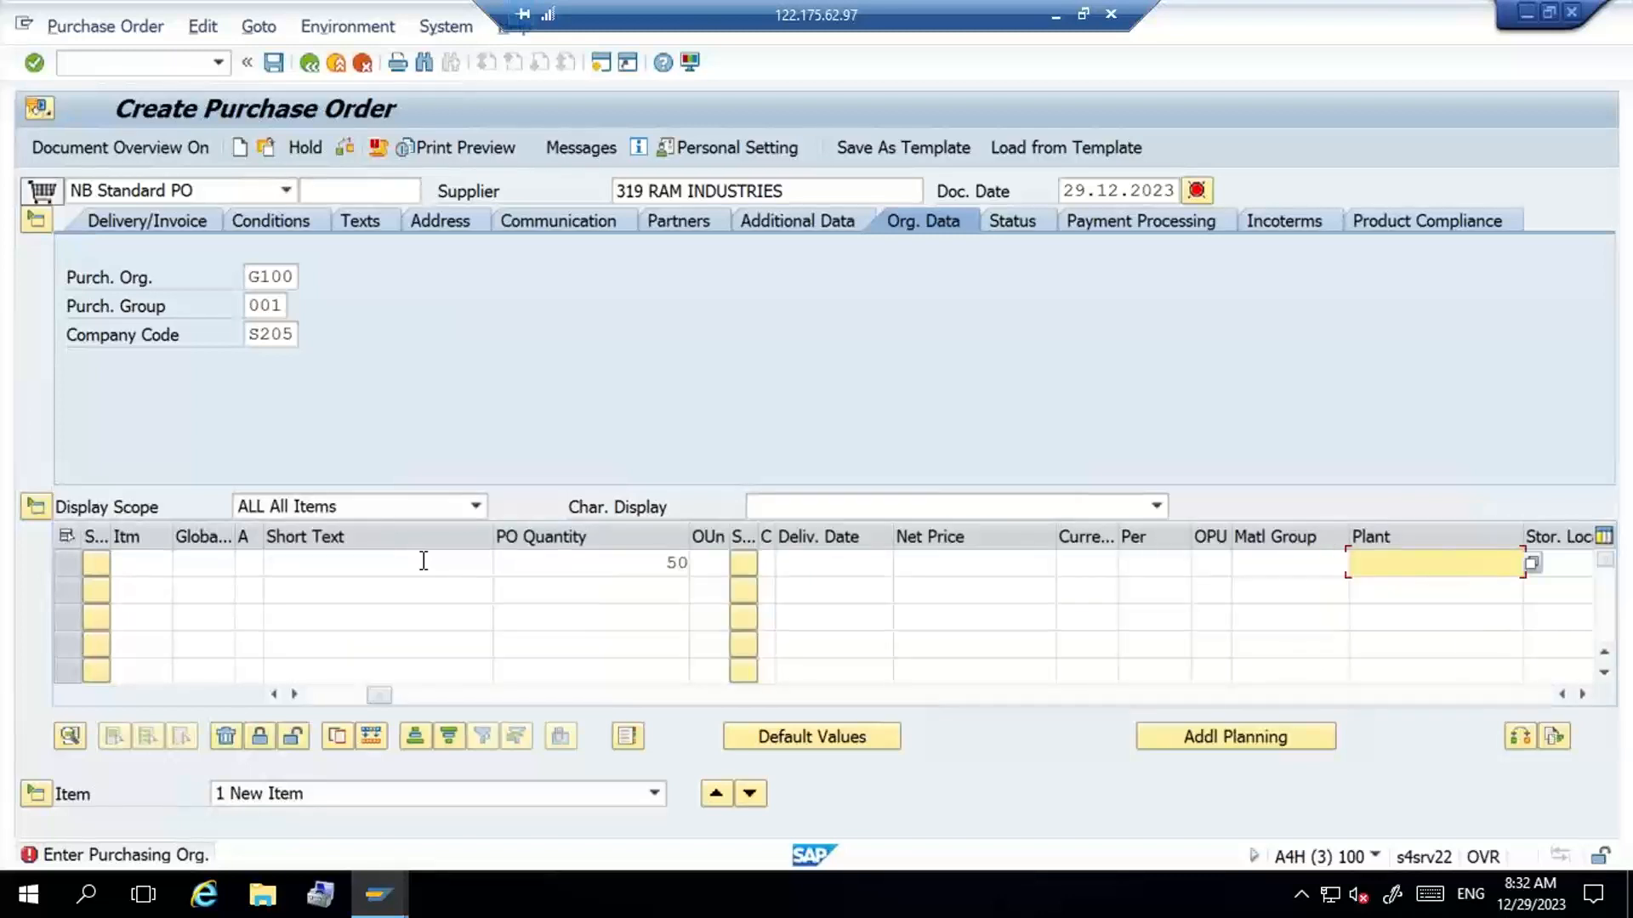
{"action": "key", "text": "Down"}
{"action": "key", "text": "Return"}
{"action": "key", "text": "Tab"}
{"action": "key", "text": "Down"}
{"action": "key", "text": "Return"}
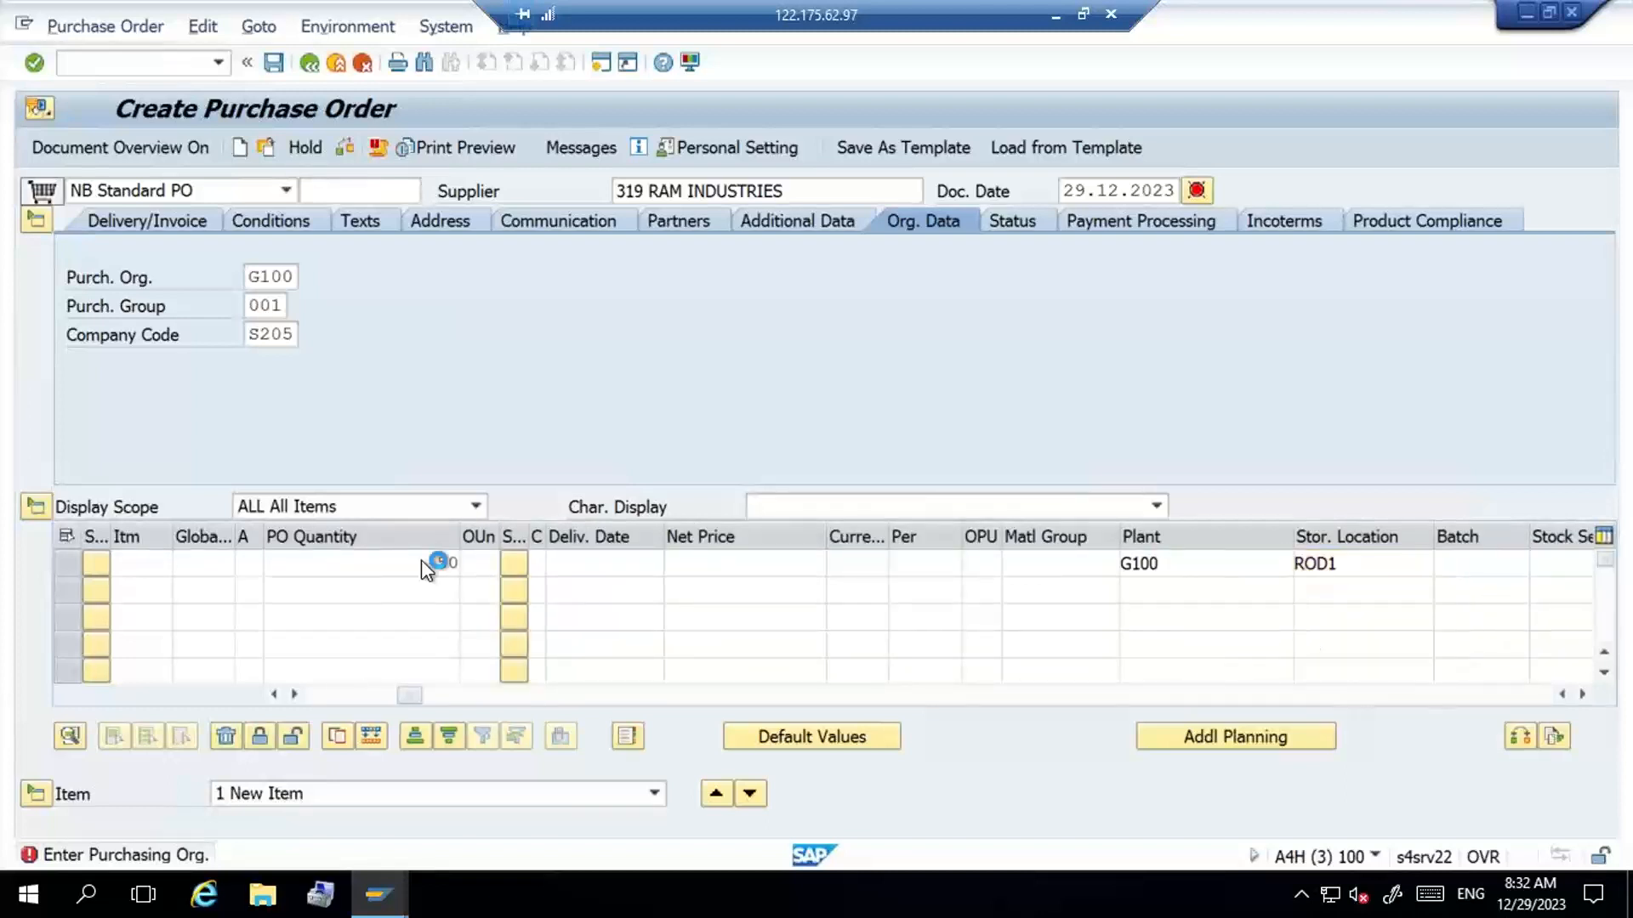
{"action": "key", "text": "Return"}
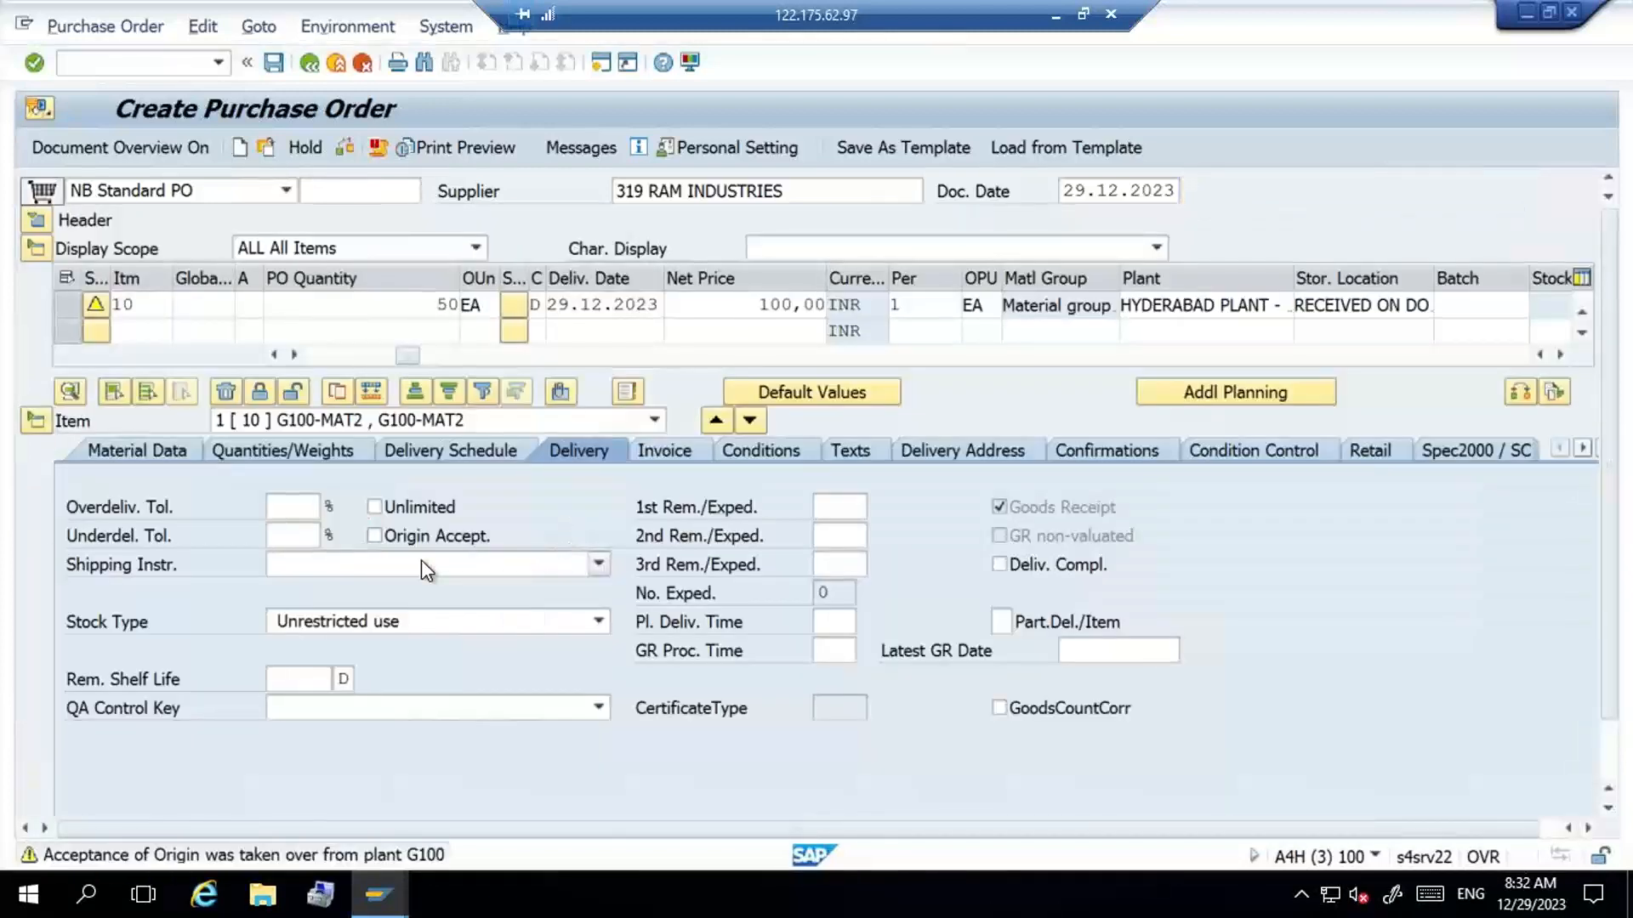
- Accept the item warnings and save the purchase order
{"action": "key", "text": "Return"}
{"action": "key", "text": "Return"}
{"action": "key", "text": "Return"}
{"action": "key", "text": "Return"}
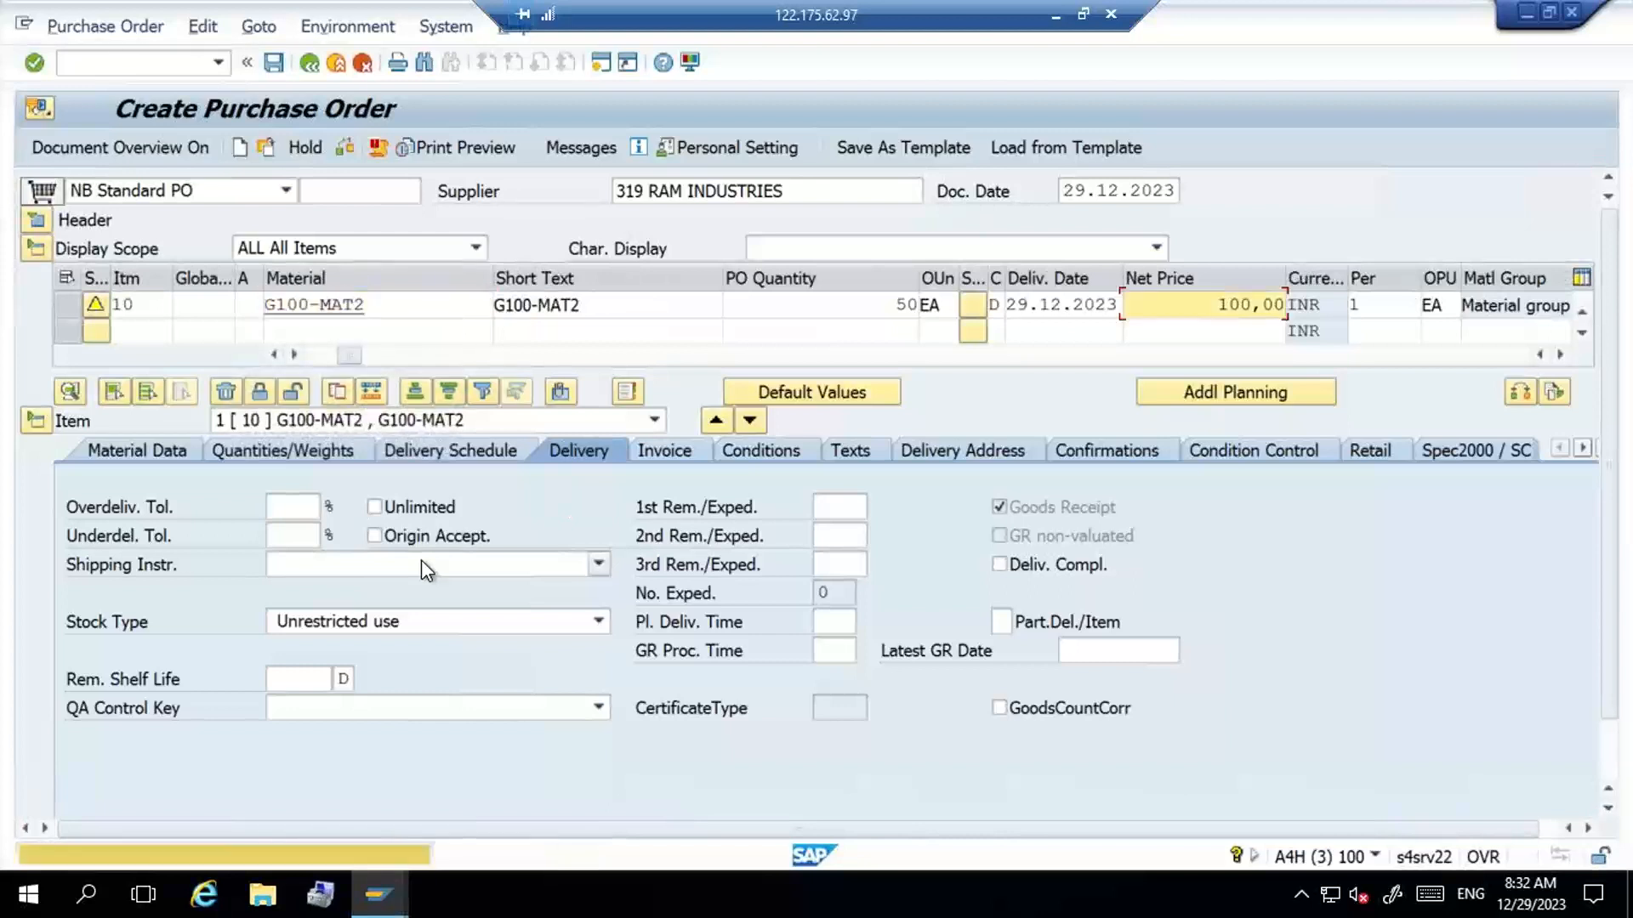
{"action": "key", "text": "Return"}
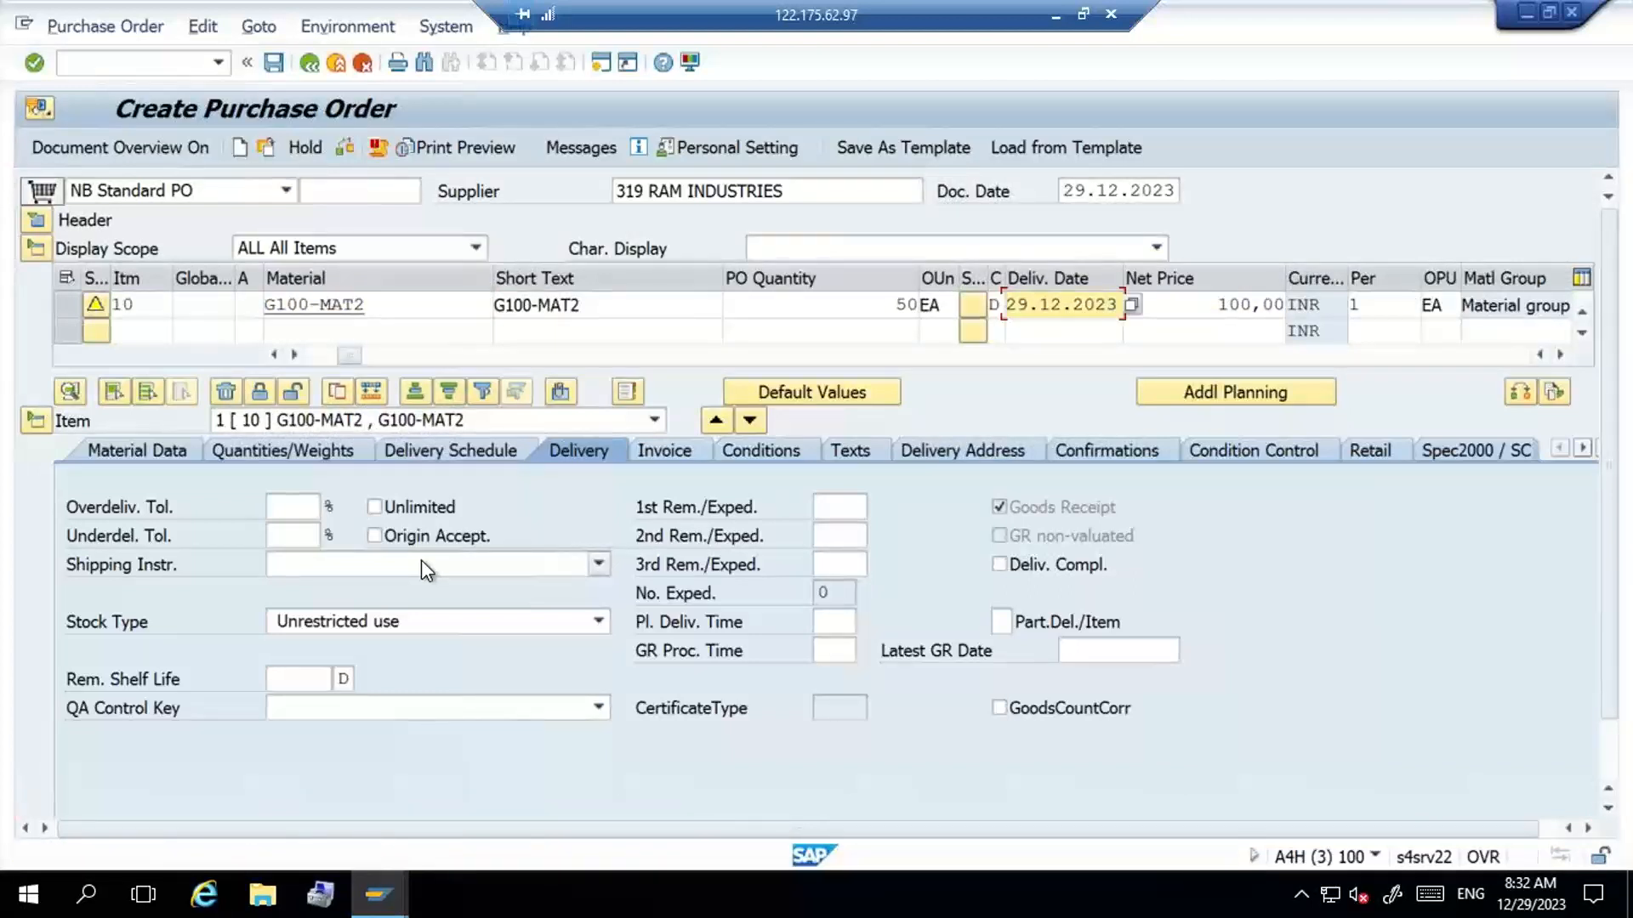
{"action": "left_click", "coordinate": [273, 63]}
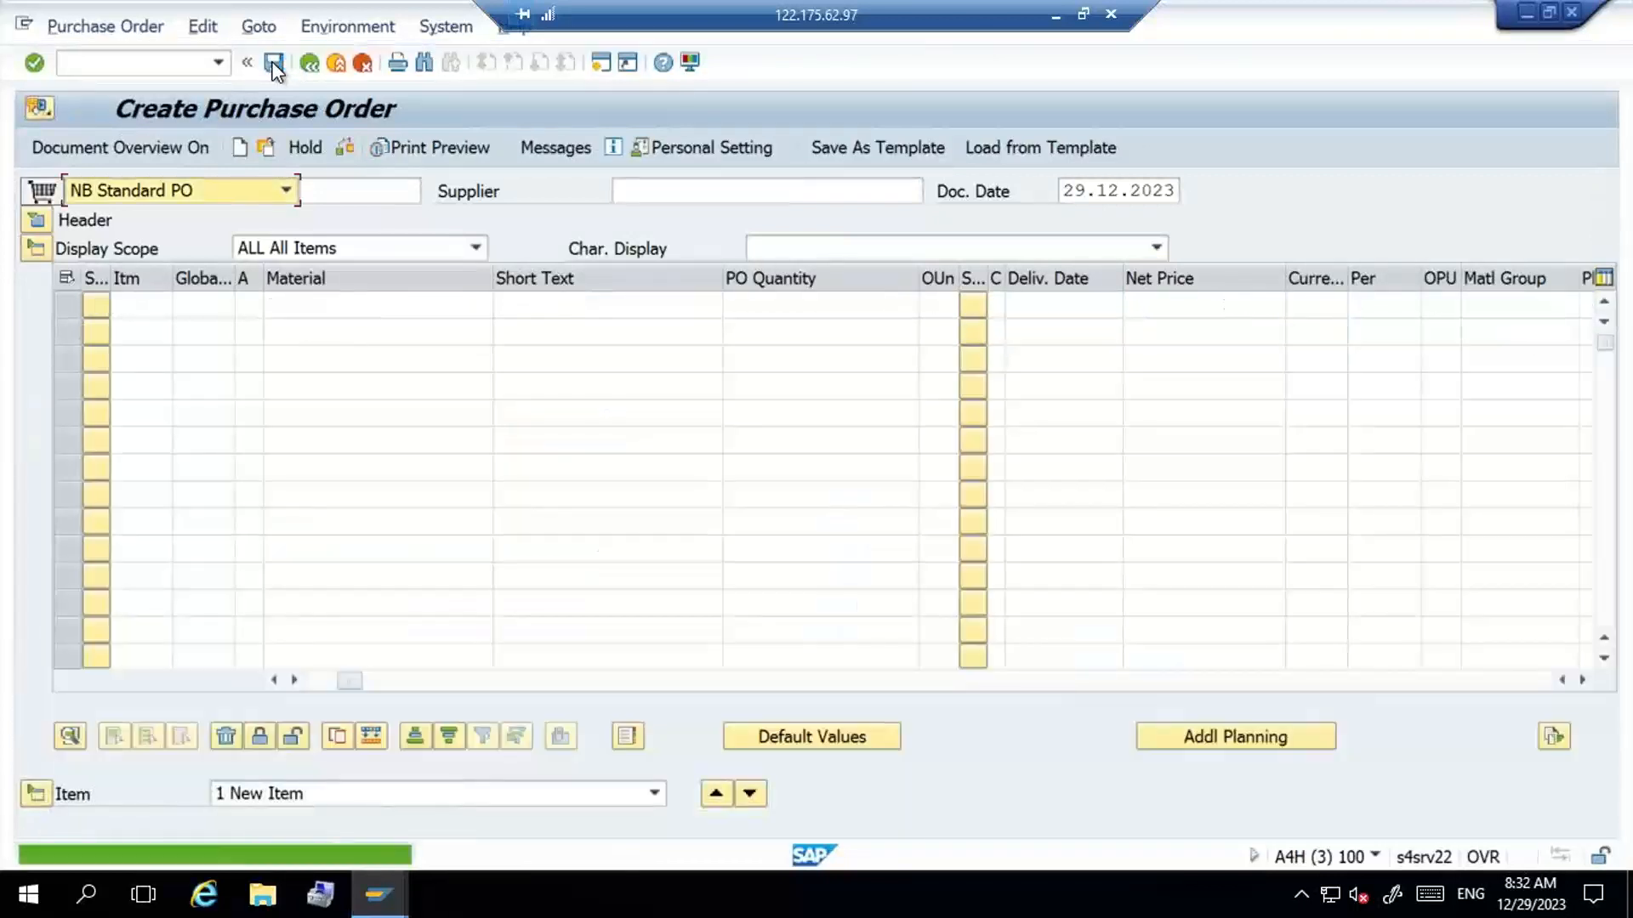
- Open inbound delivery creation with transaction VL31N and start a delivery for the new purchase order
{"action": "left_click", "coordinate": [148, 63]}
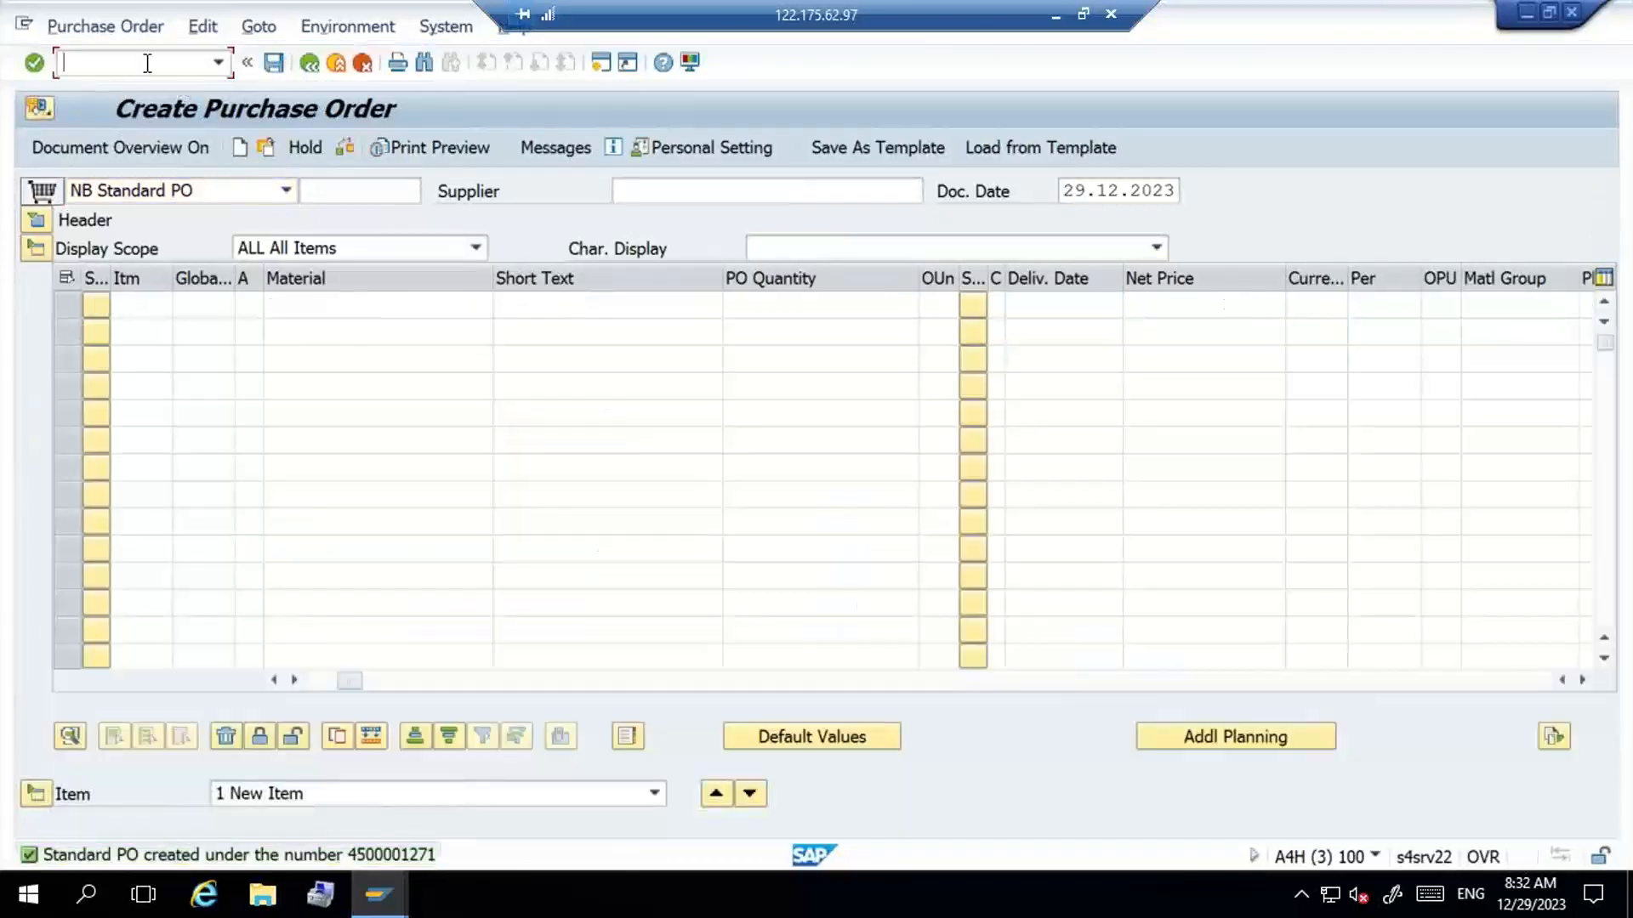
{"action": "type", "text": "/NVL31N"}
{"action": "key", "text": "Return"}
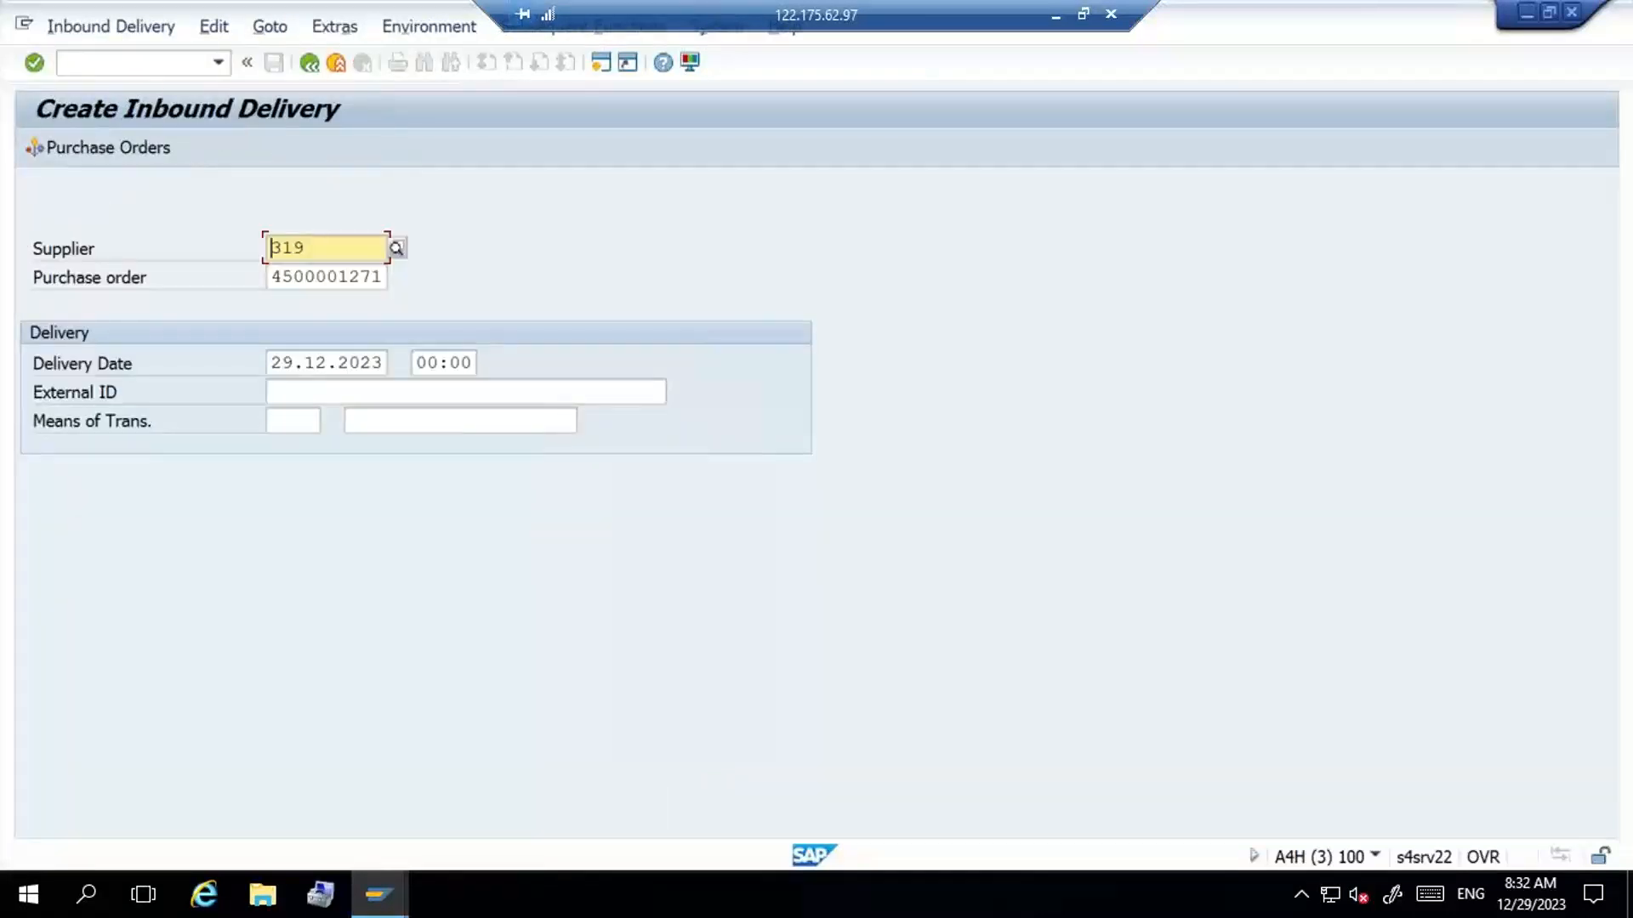
{"action": "key", "text": "Return"}
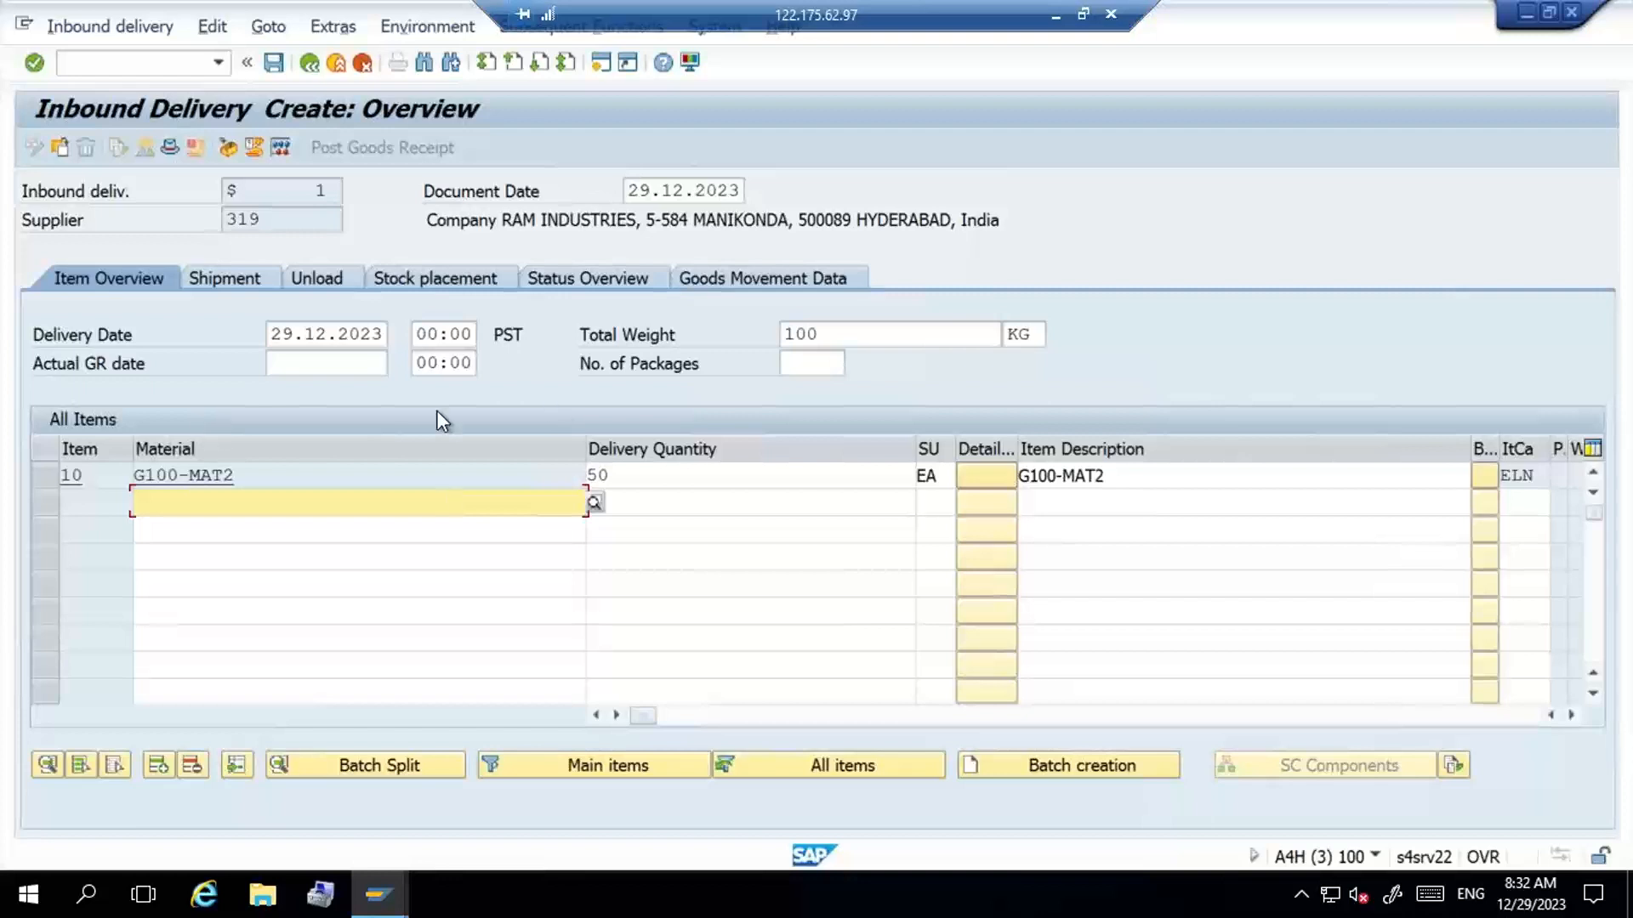
- Enter a delivery quantity of 50 for the G100-MAT2 item and save the inbound delivery
{"action": "left_click", "coordinate": [552, 475]}
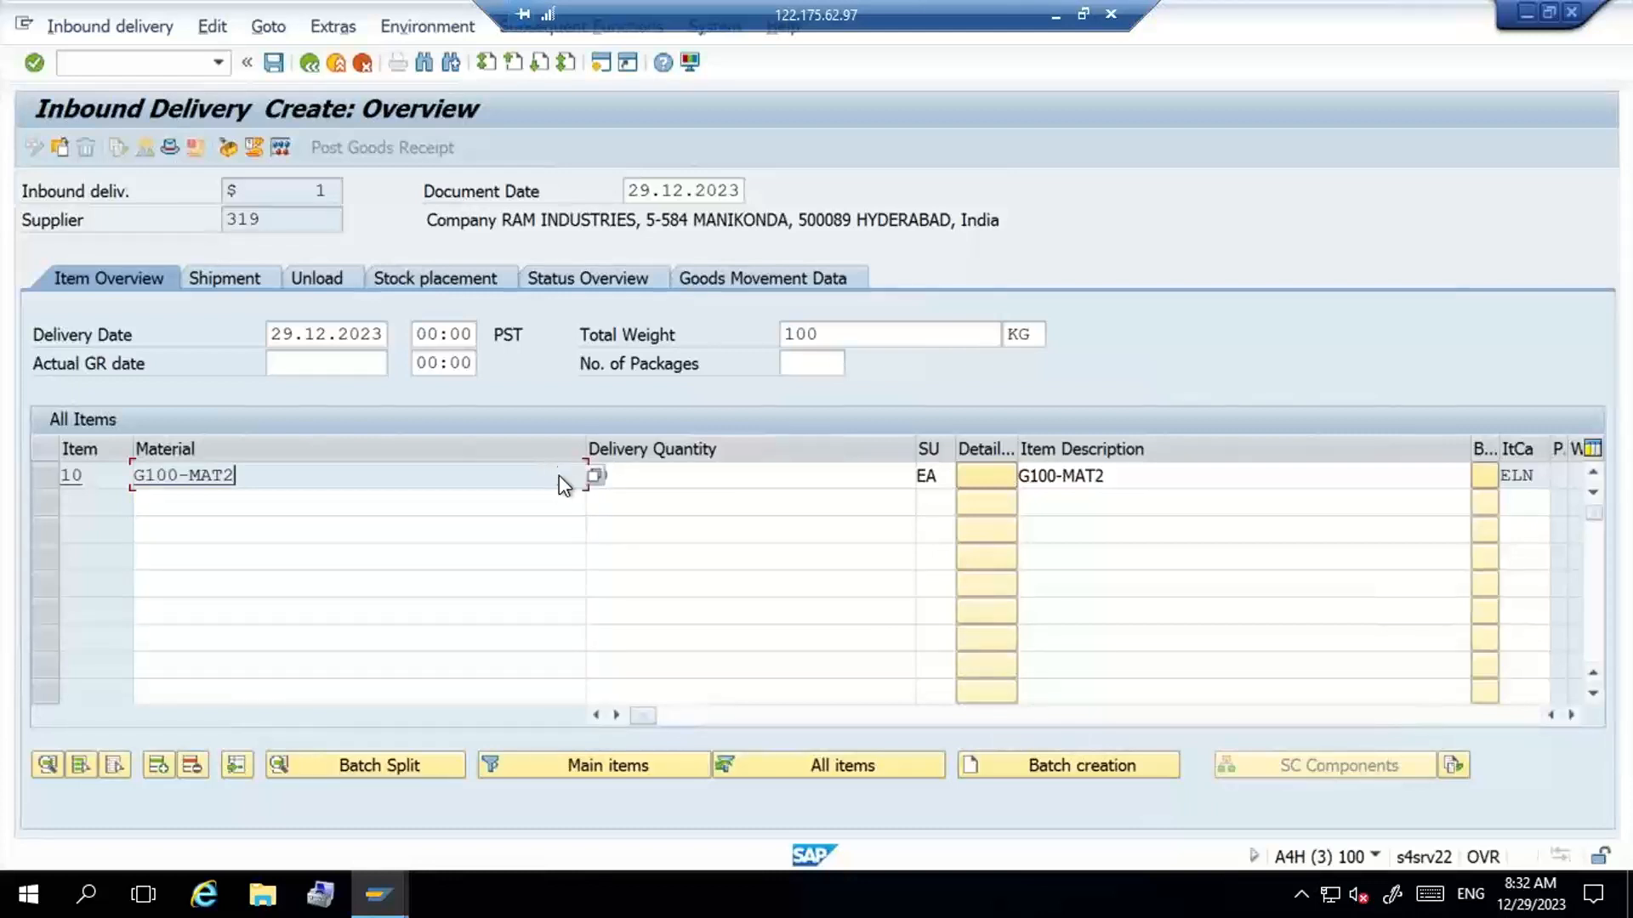
{"action": "left_click", "coordinate": [665, 477]}
{"action": "type", "text": "50"}
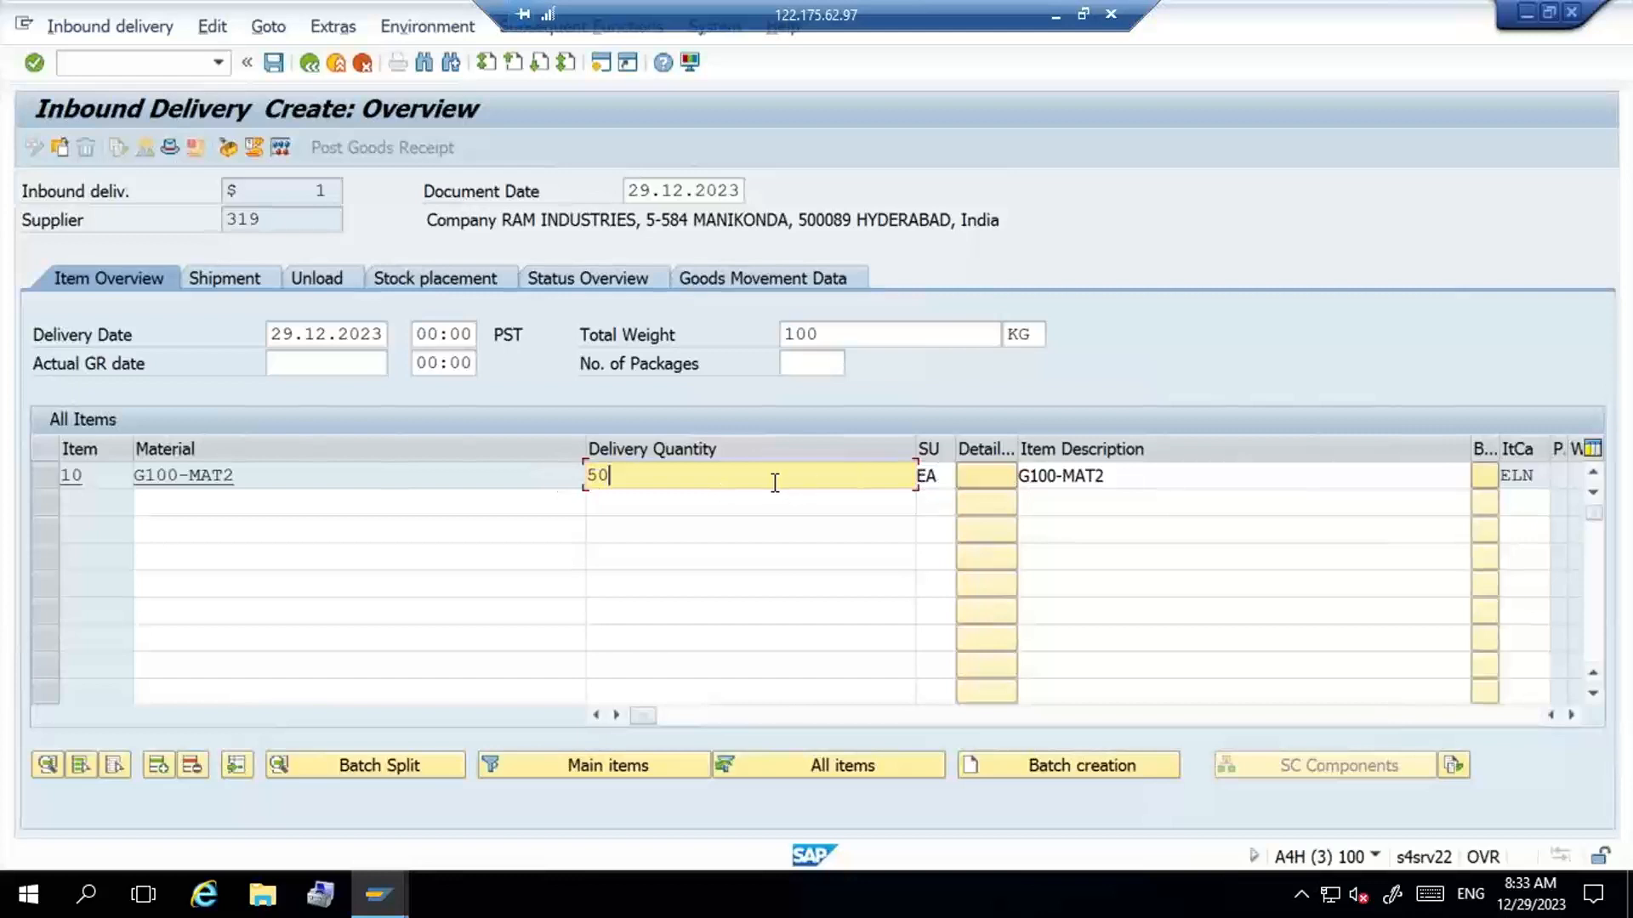
{"action": "left_click", "coordinate": [273, 65]}
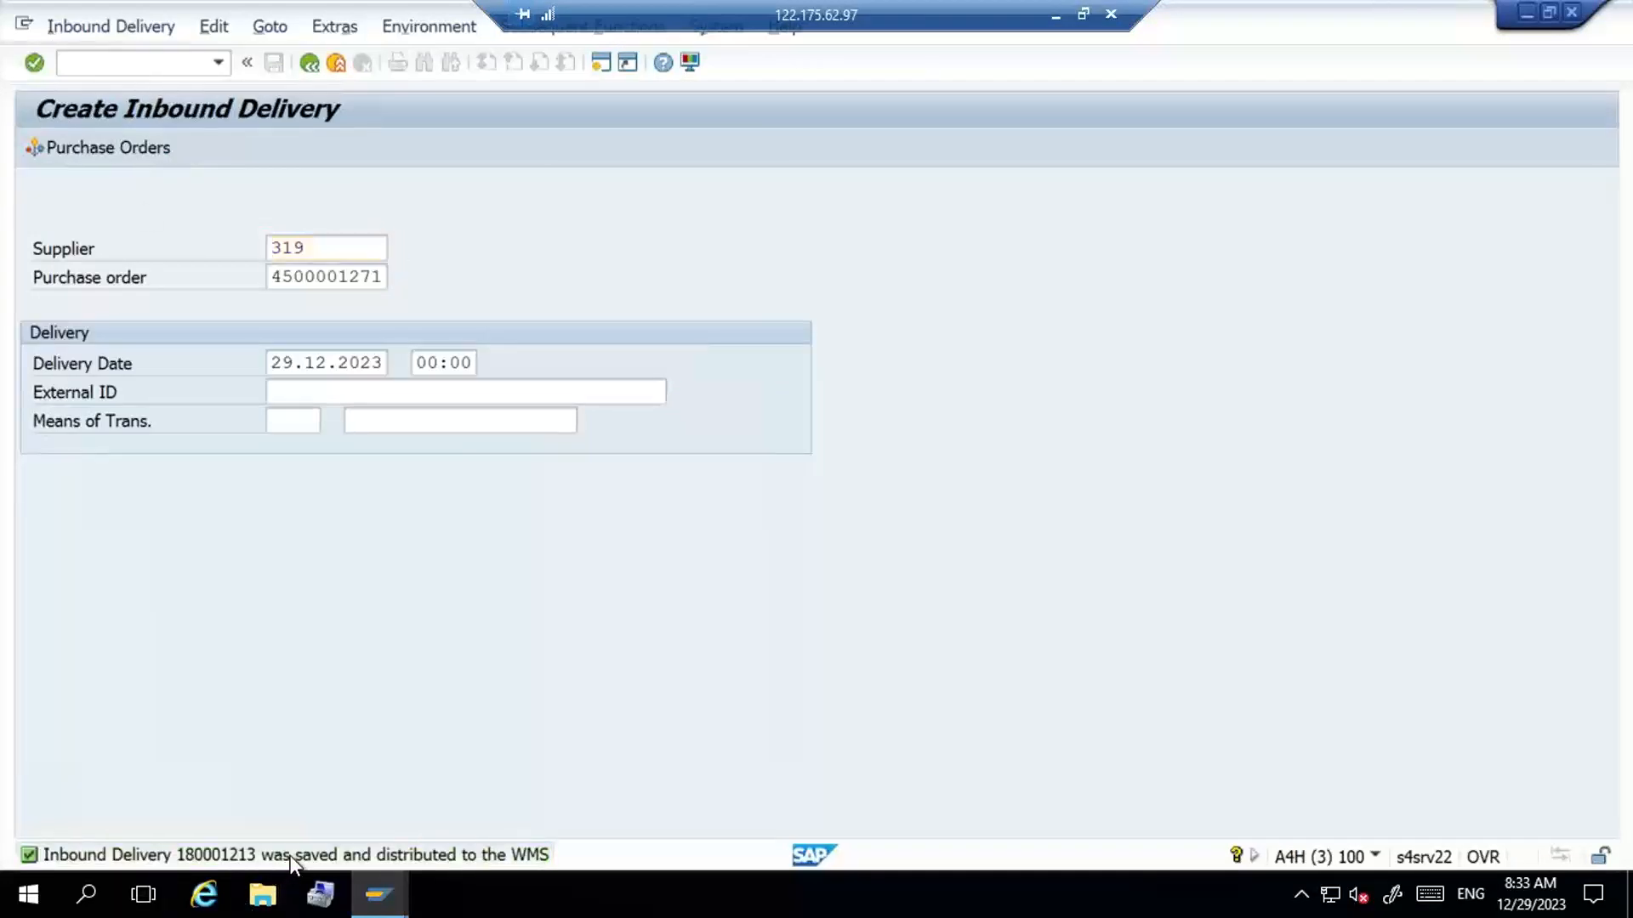
- Open the save message's details, copy the inbound delivery number from them, and close the details
{"action": "double_click", "coordinate": [289, 855]}
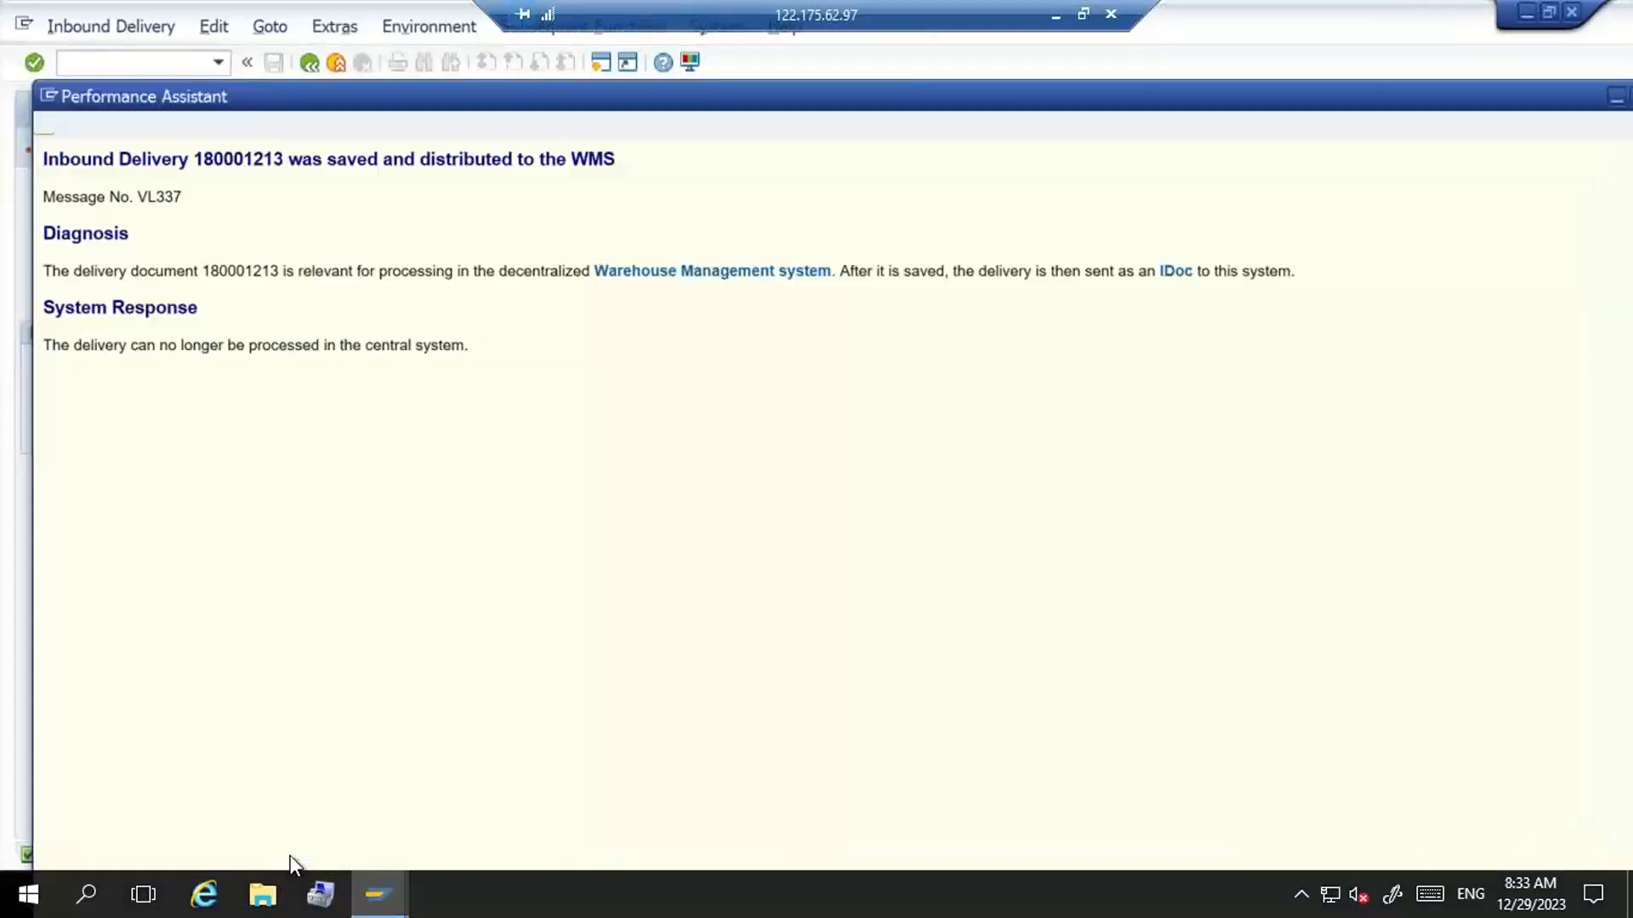
{"action": "double_click", "coordinate": [233, 159]}
{"action": "key", "text": "ctrl+c"}
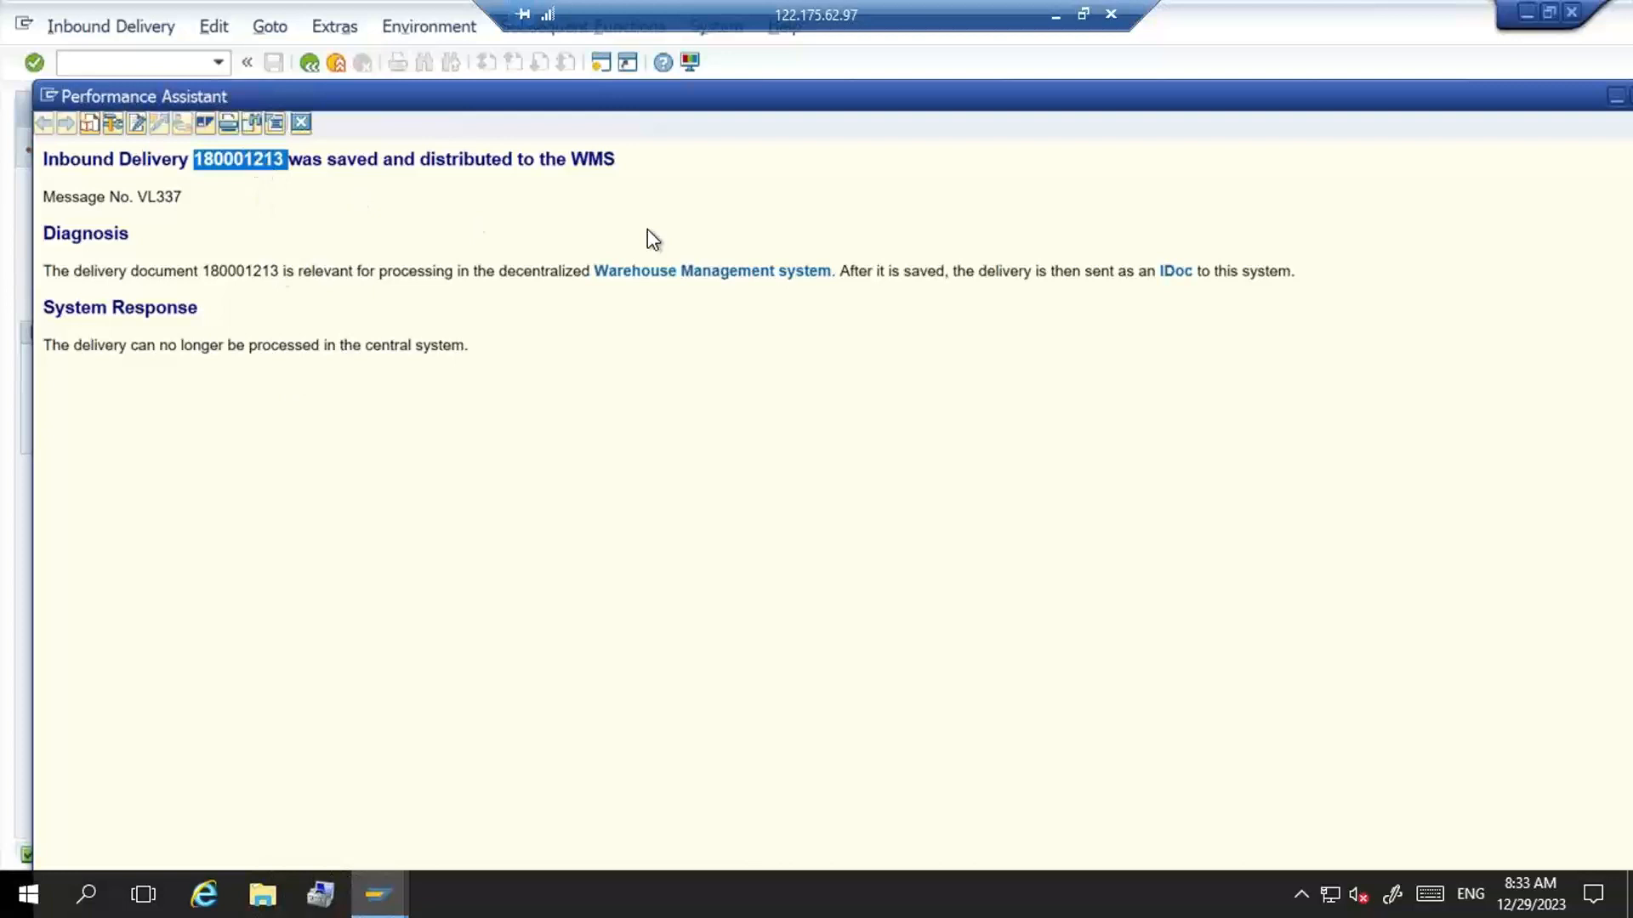
{"action": "left_click", "coordinate": [301, 123]}
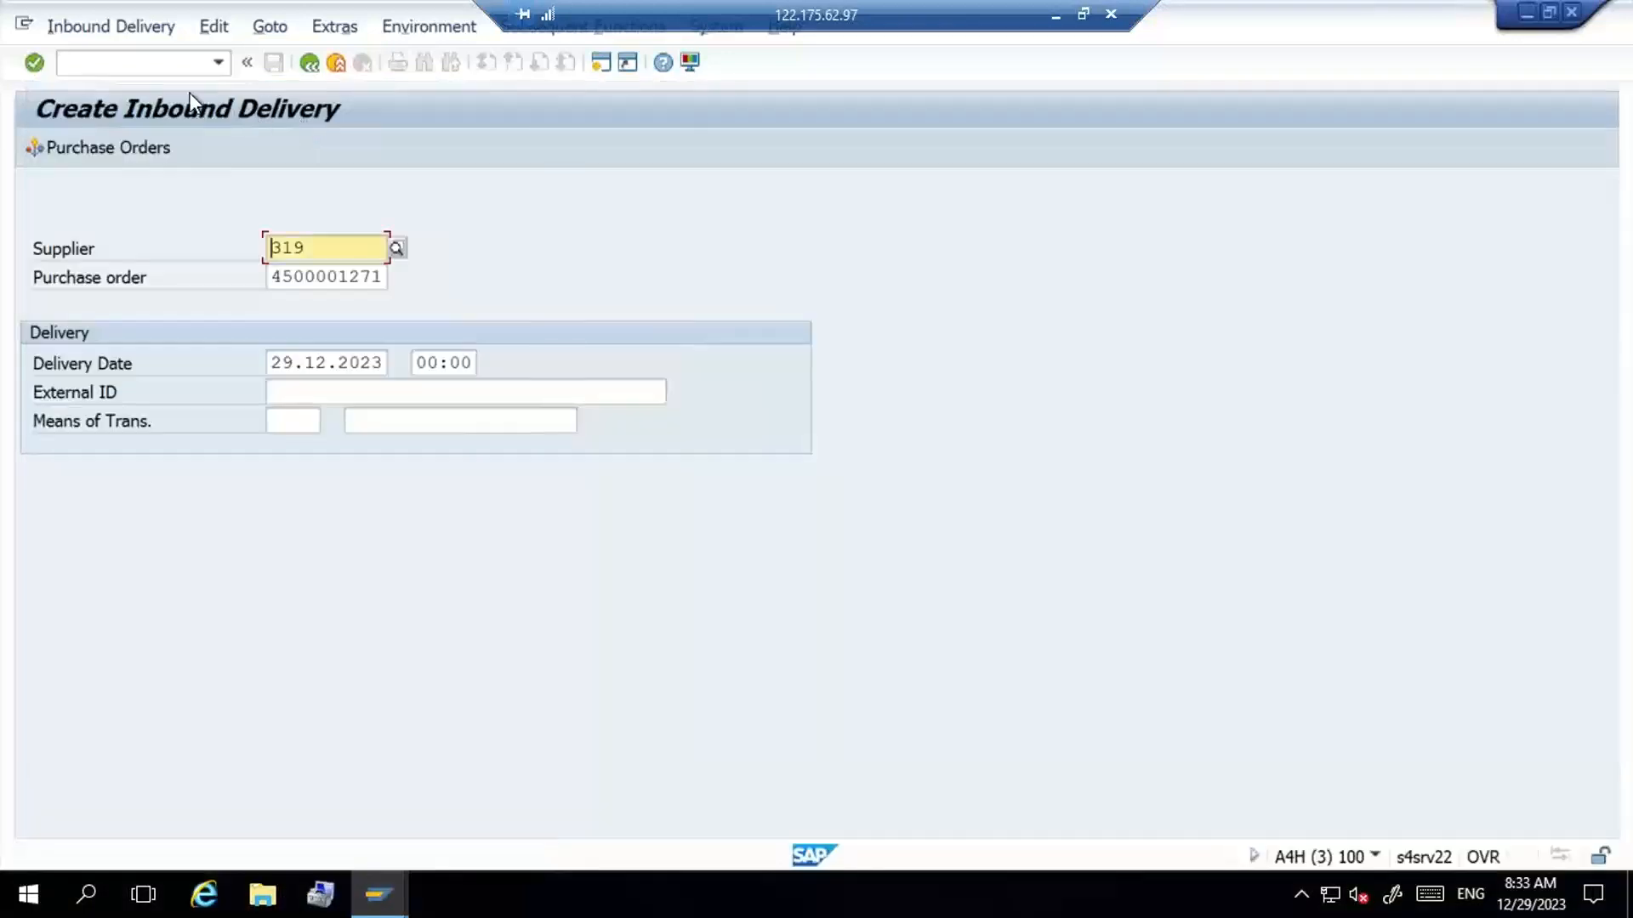
- Open transaction /N/SCWM/PRDI and find the new inbound delivery by its copied ERP document number
{"action": "left_click", "coordinate": [219, 65]}
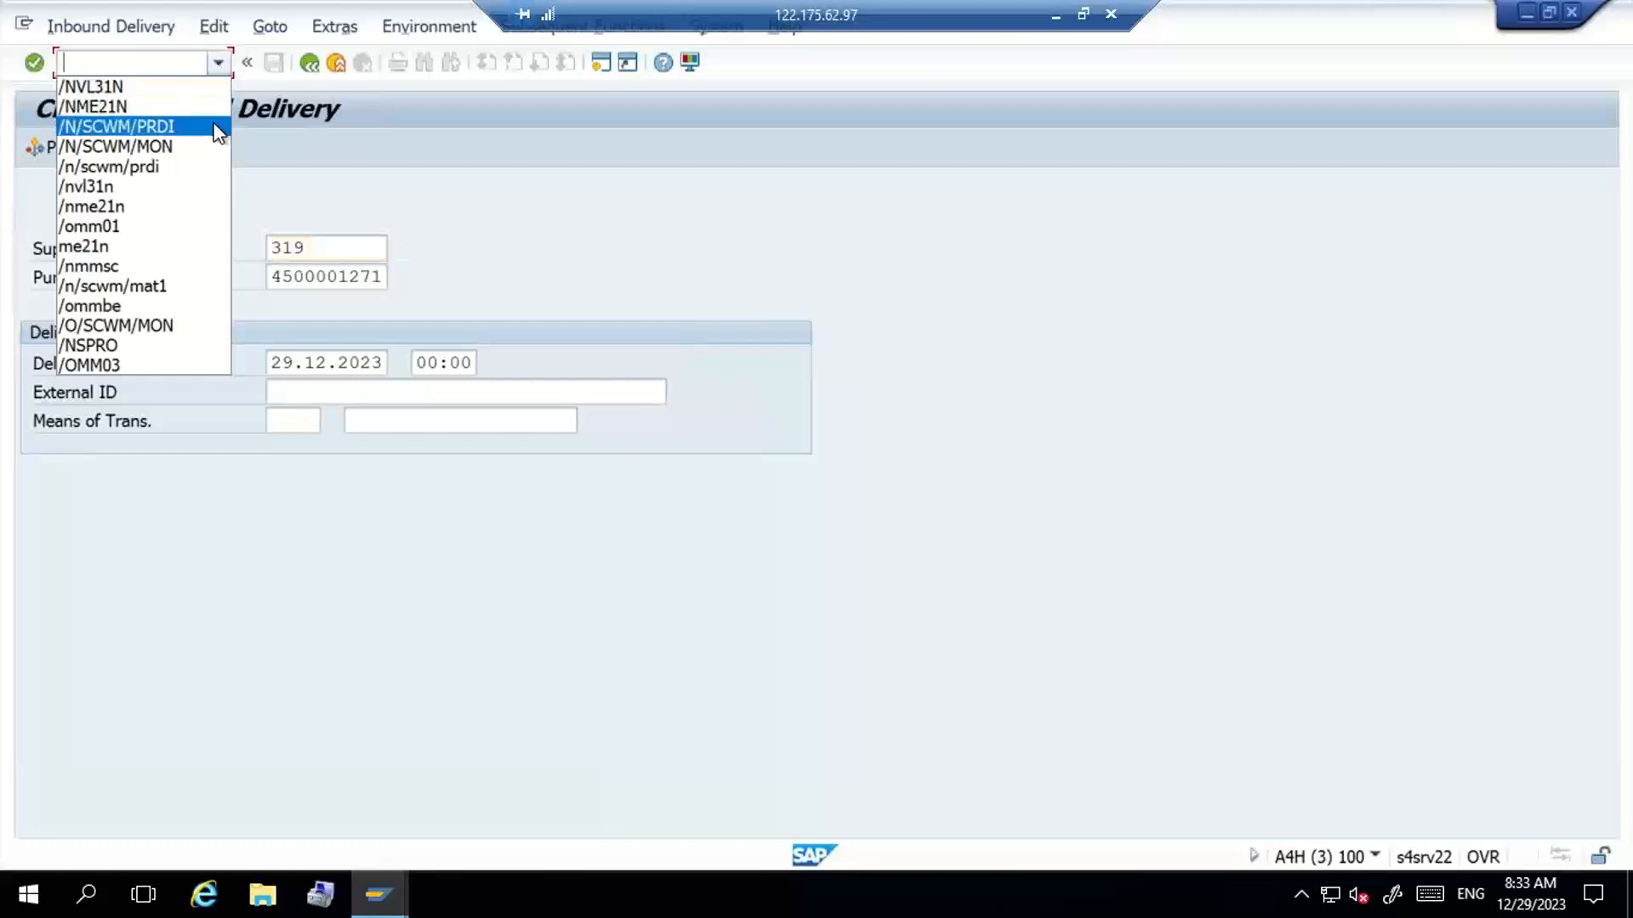
{"action": "left_click", "coordinate": [171, 126]}
{"action": "key", "text": "Return"}
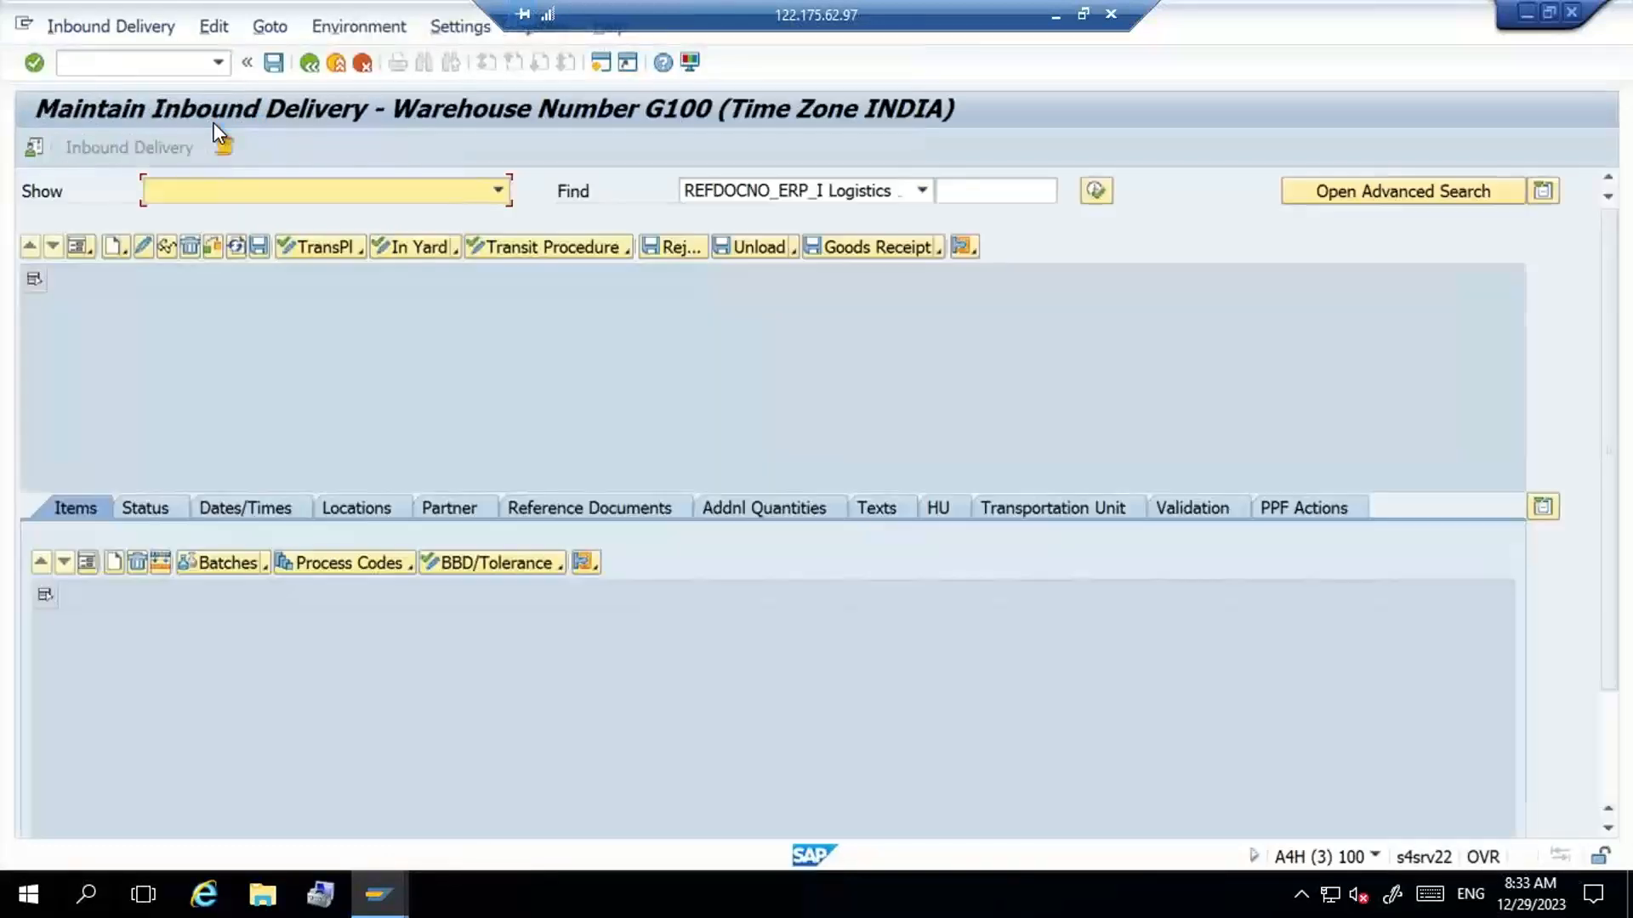
{"action": "left_click", "coordinate": [992, 195]}
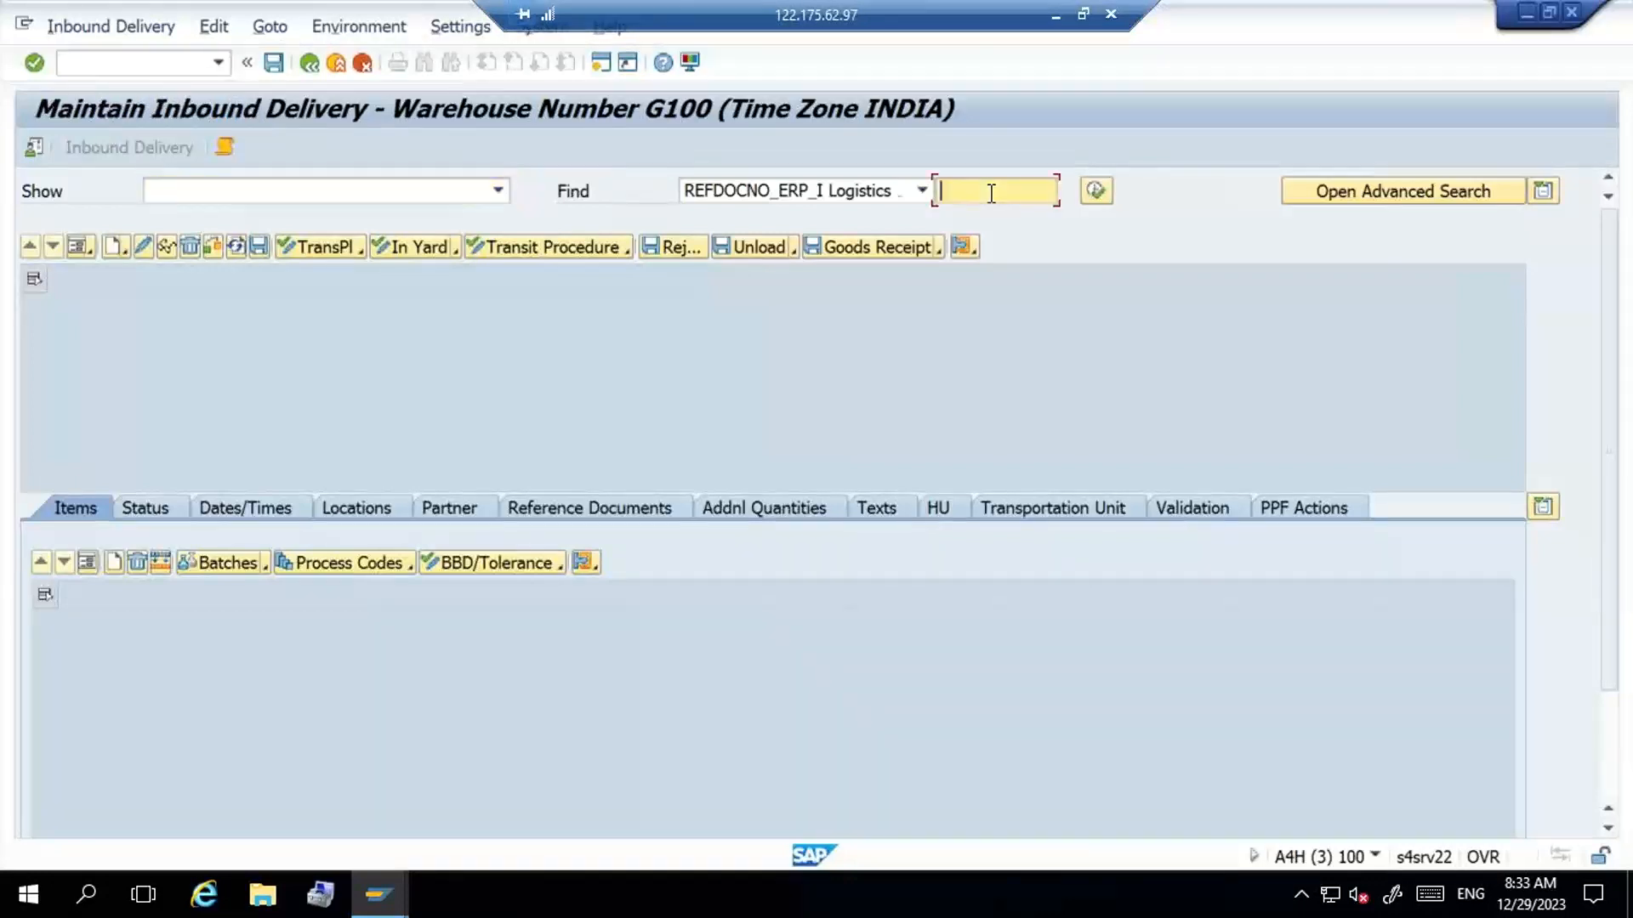
{"action": "key", "text": "ctrl+v"}
{"action": "left_click", "coordinate": [1095, 191]}
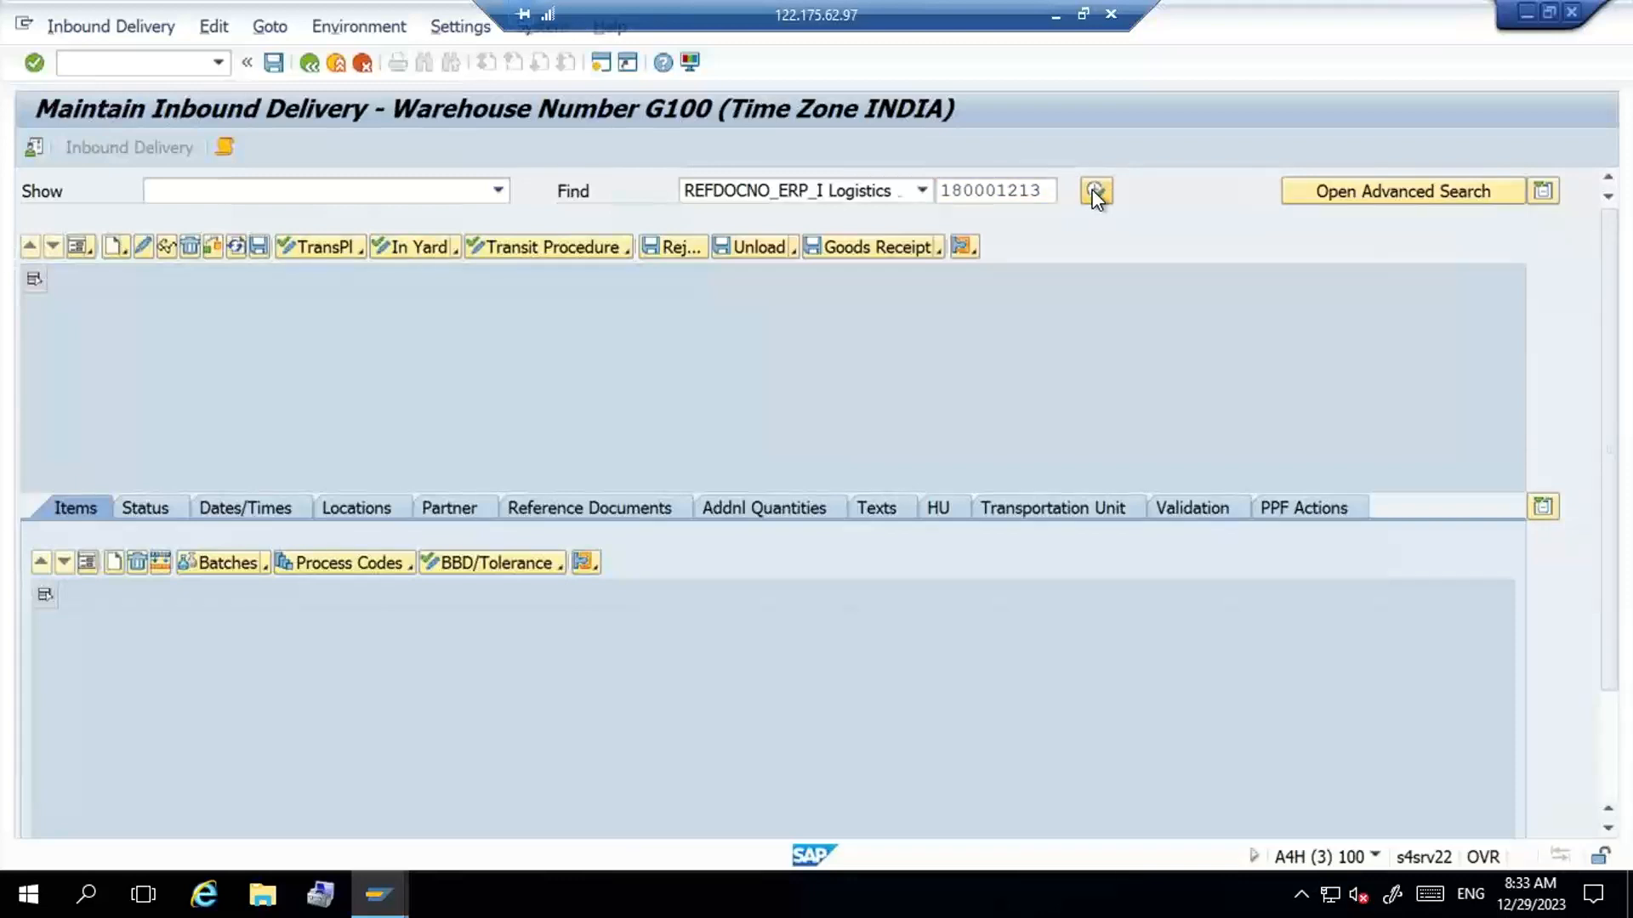
{"action": "left_click", "coordinate": [1096, 191]}
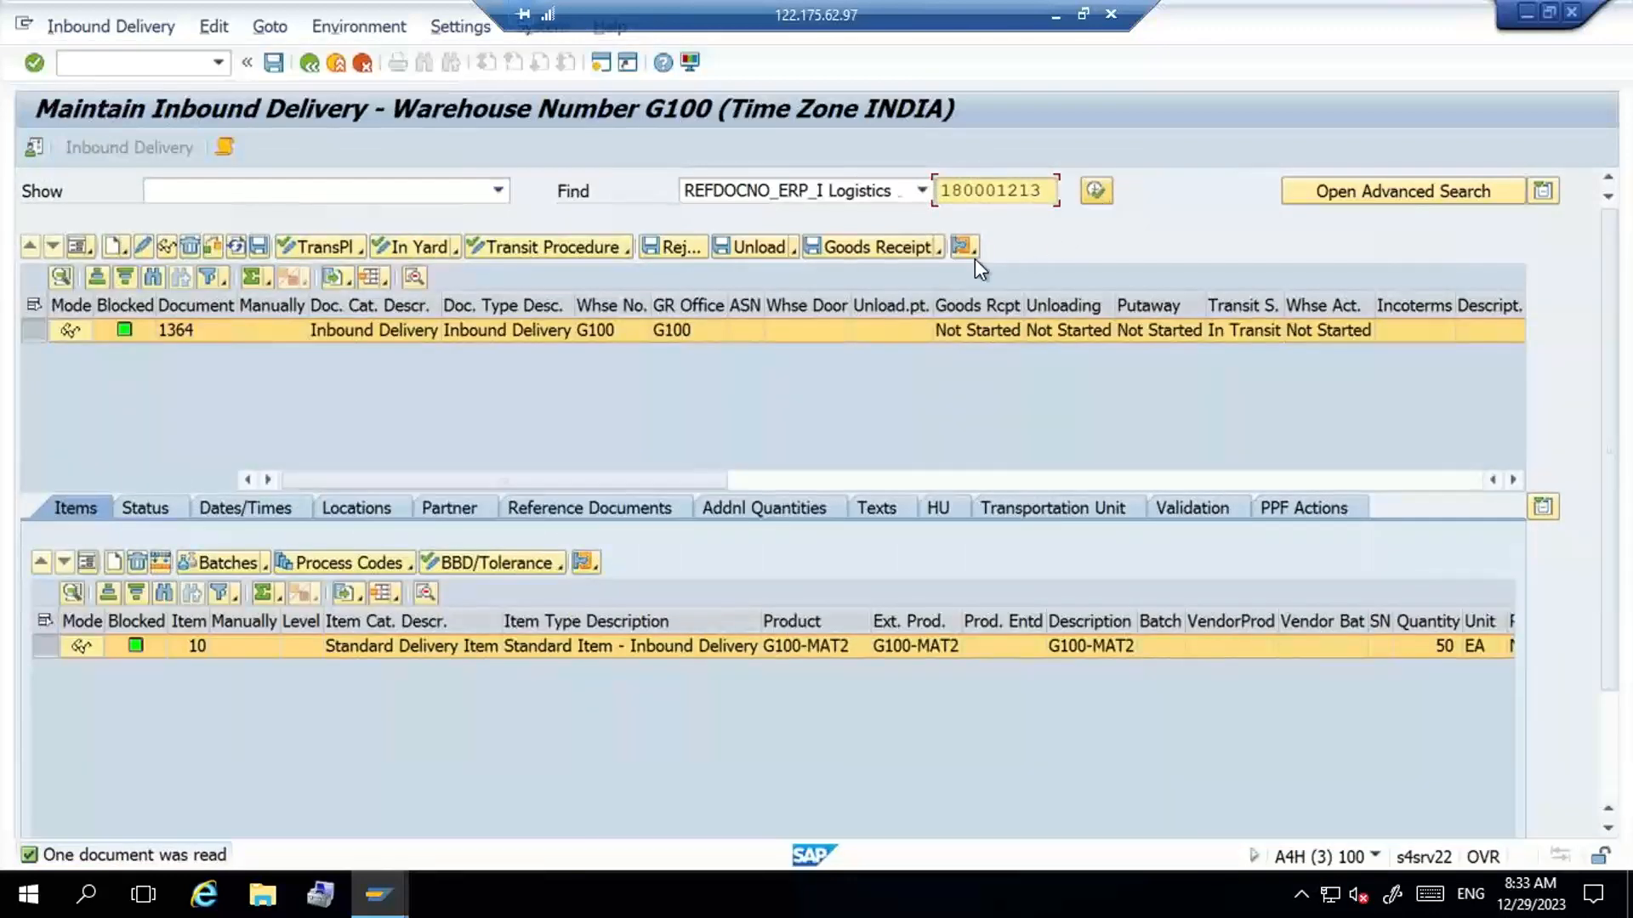
- Post the goods receipt for the inbound delivery and open its follow-on warehouse task creation
{"action": "left_click", "coordinate": [883, 243]}
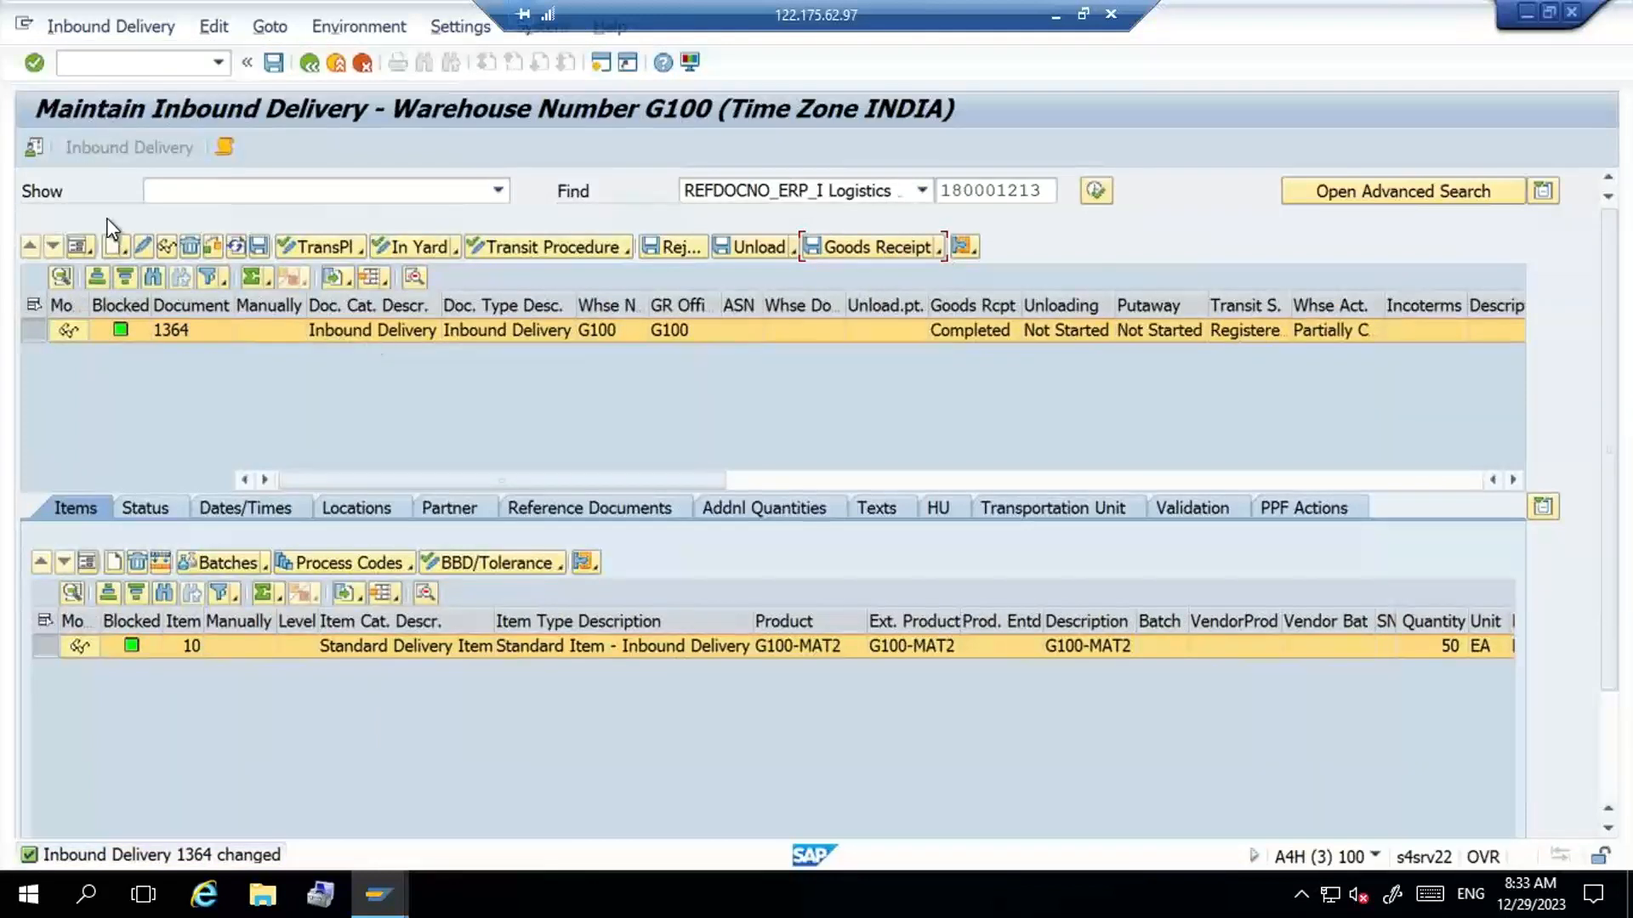
{"action": "left_click", "coordinate": [125, 29]}
{"action": "mouse_move", "coordinate": [155, 88]}
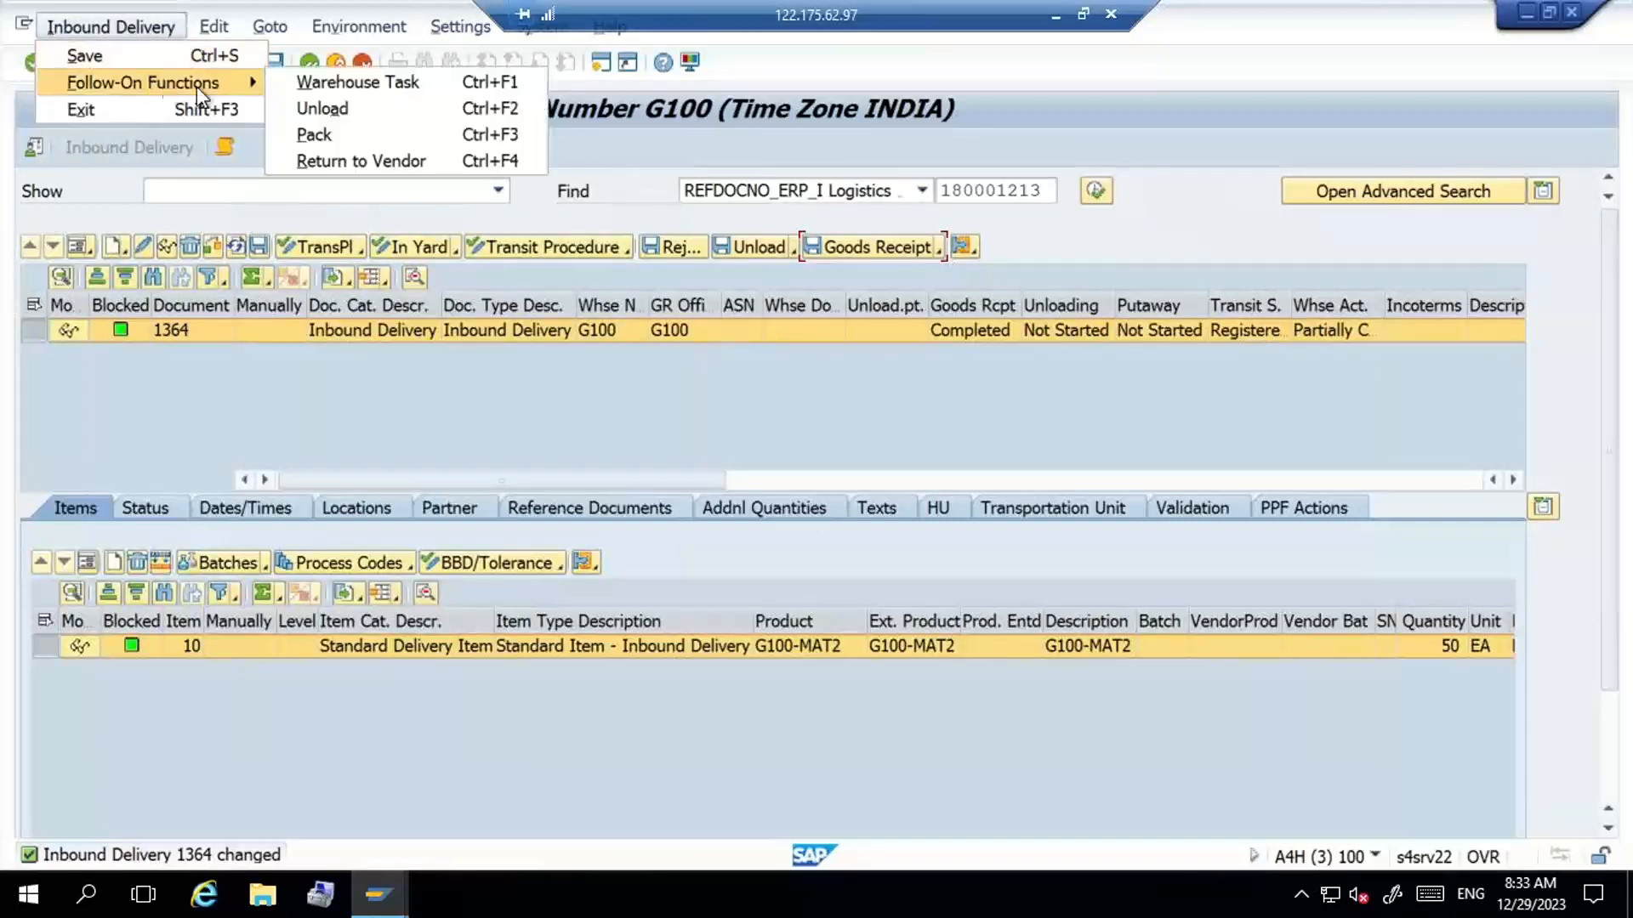
{"action": "left_click", "coordinate": [315, 82]}
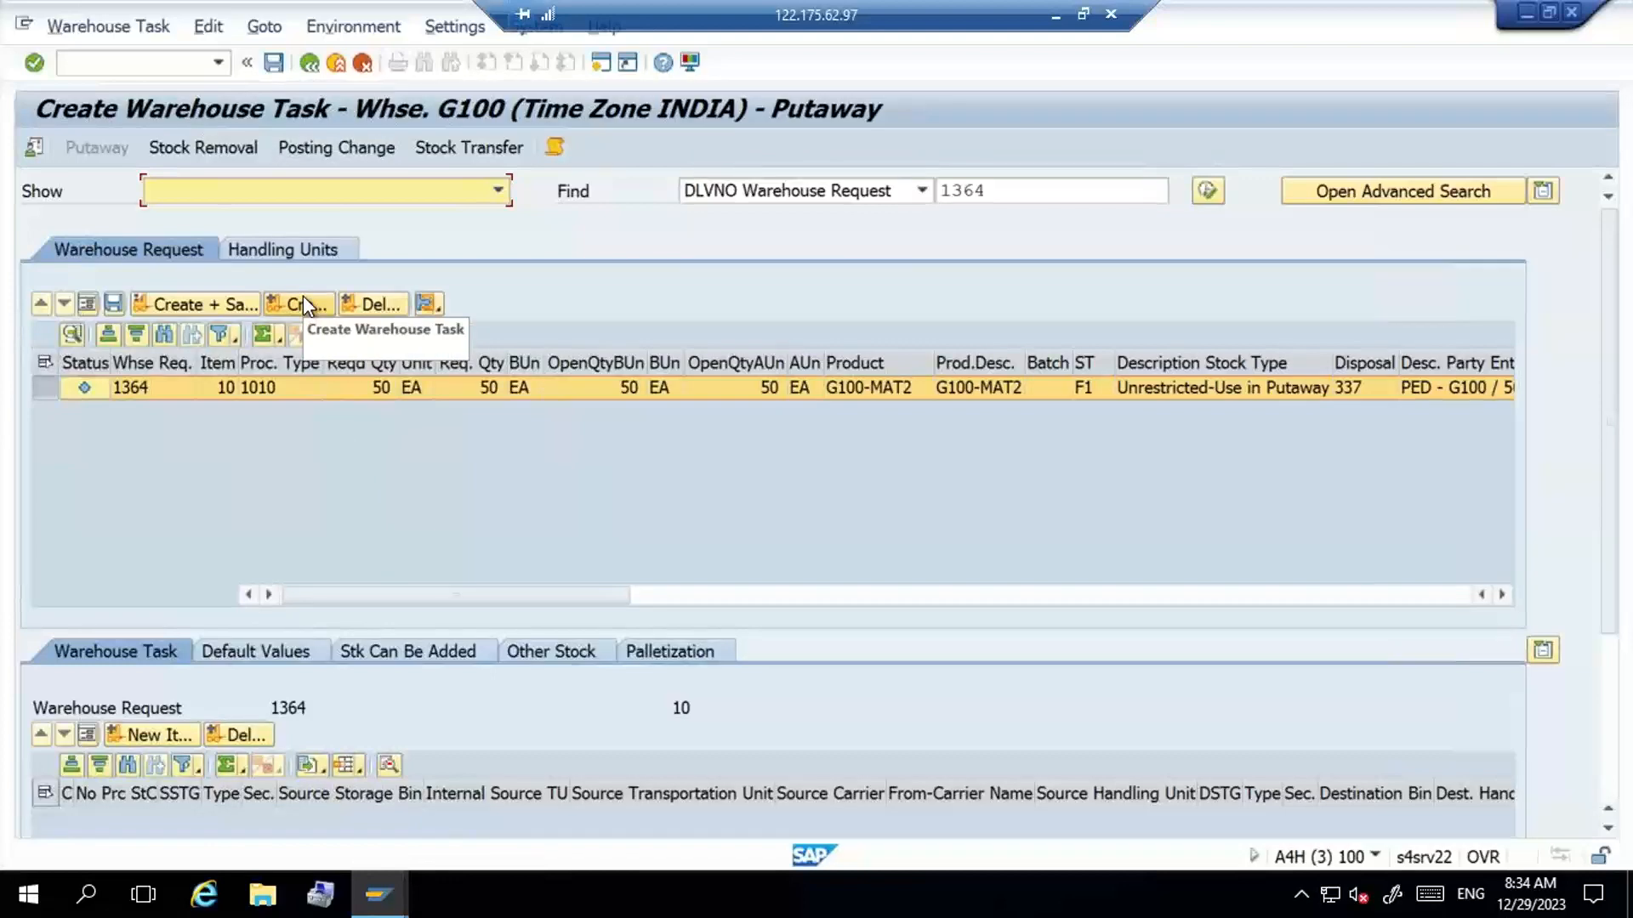
{"action": "key", "text": "alt+Tab"}
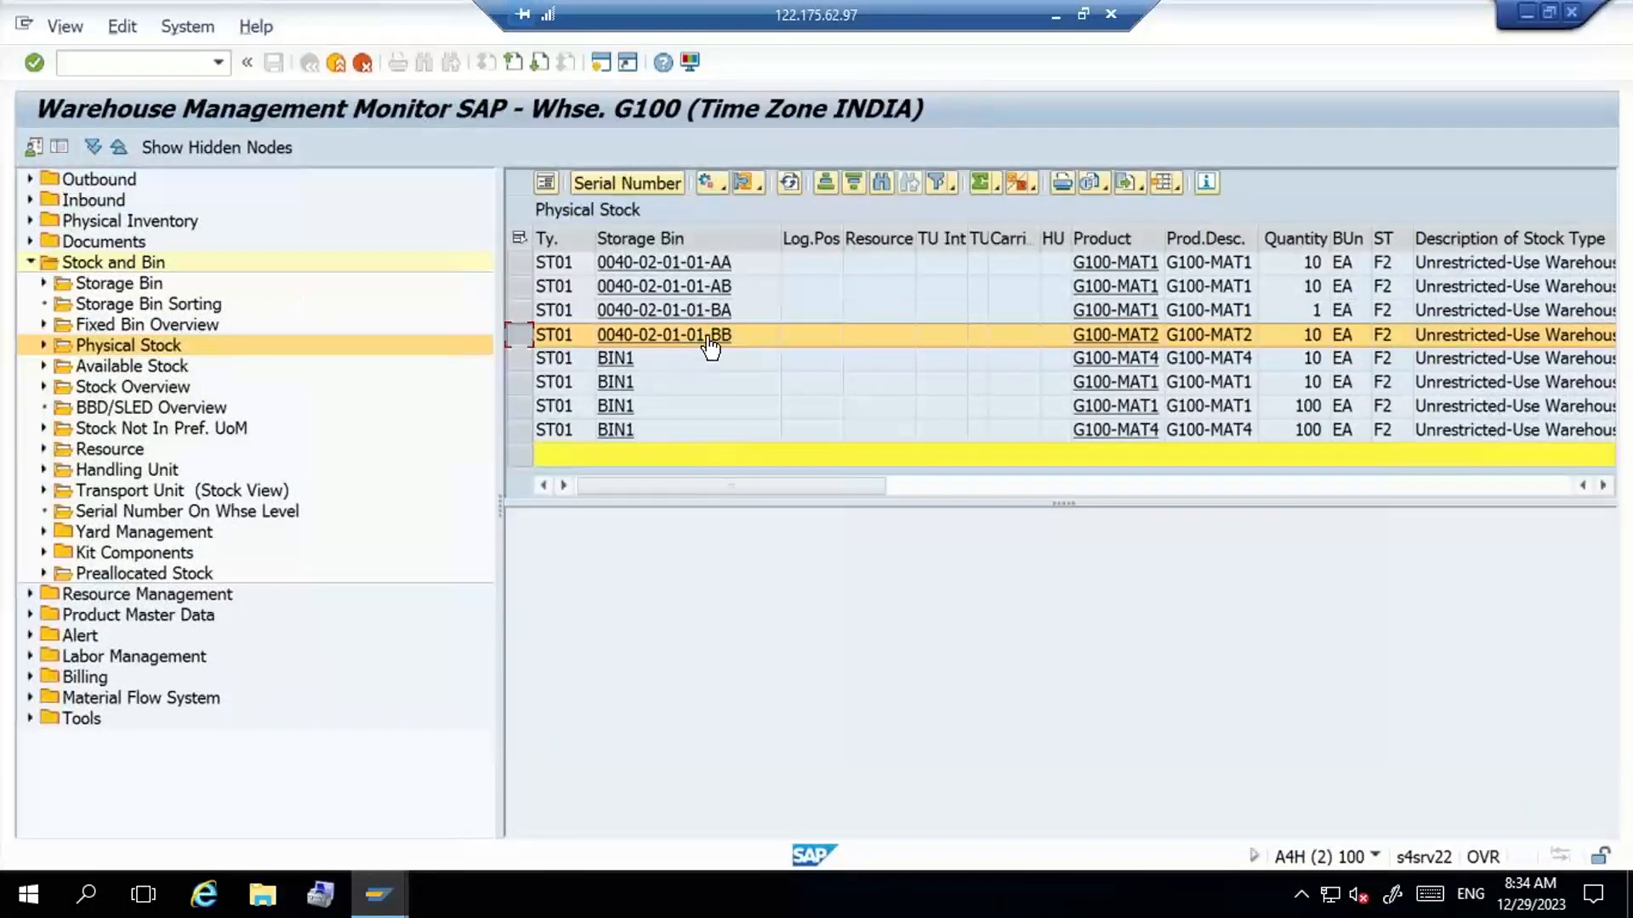
{"action": "left_click", "coordinate": [788, 182]}
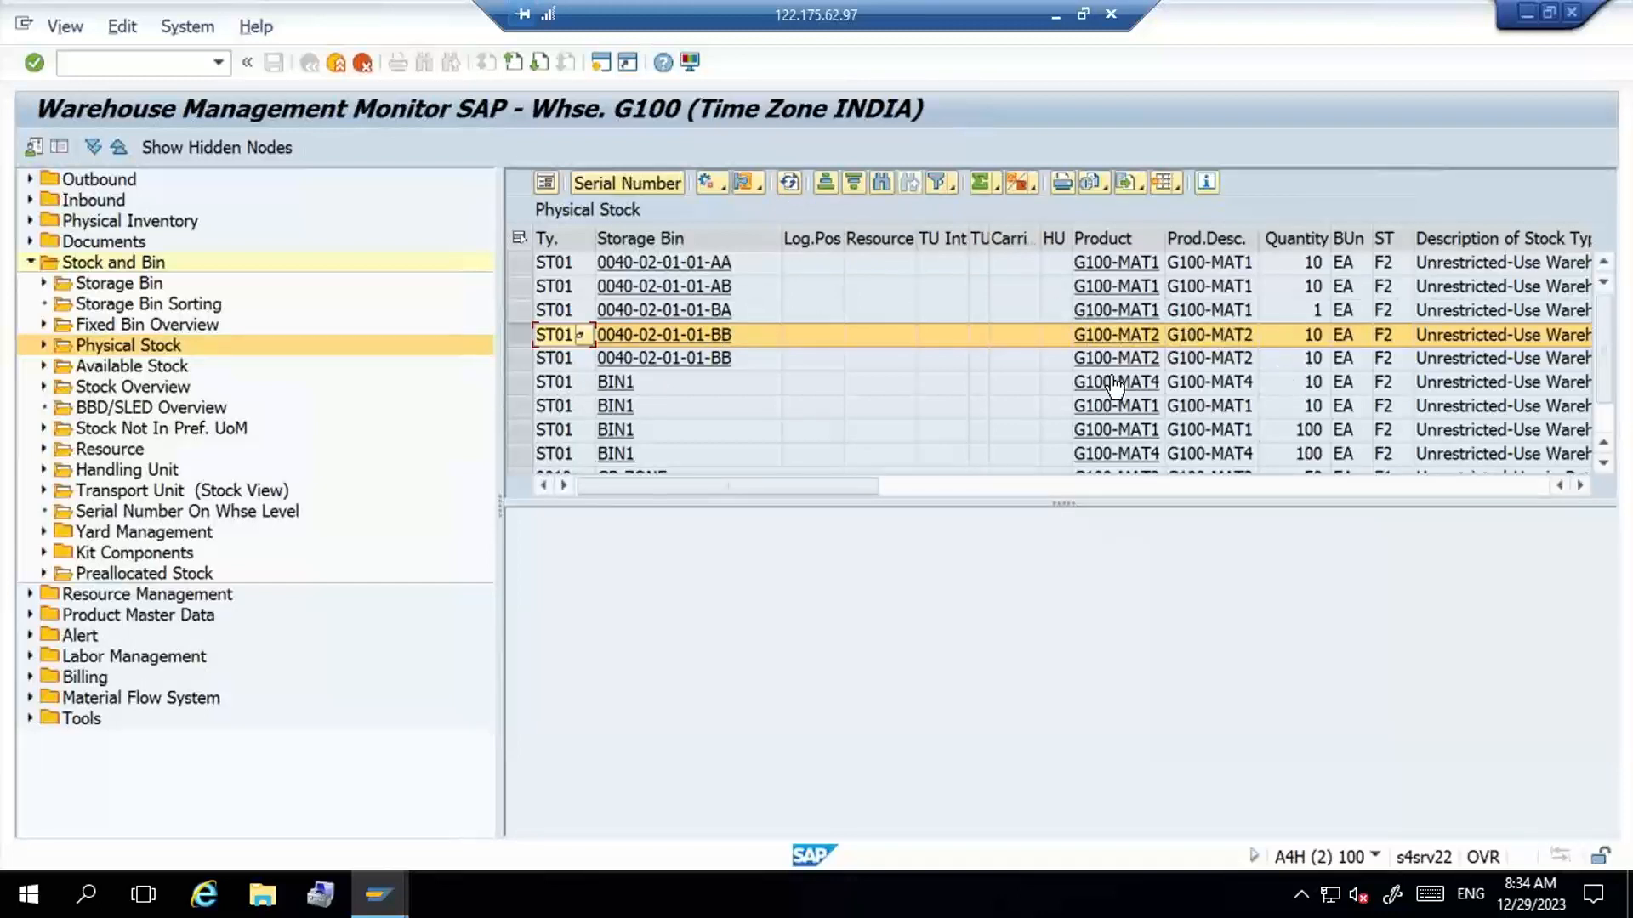
{"action": "left_click", "coordinate": [522, 359]}
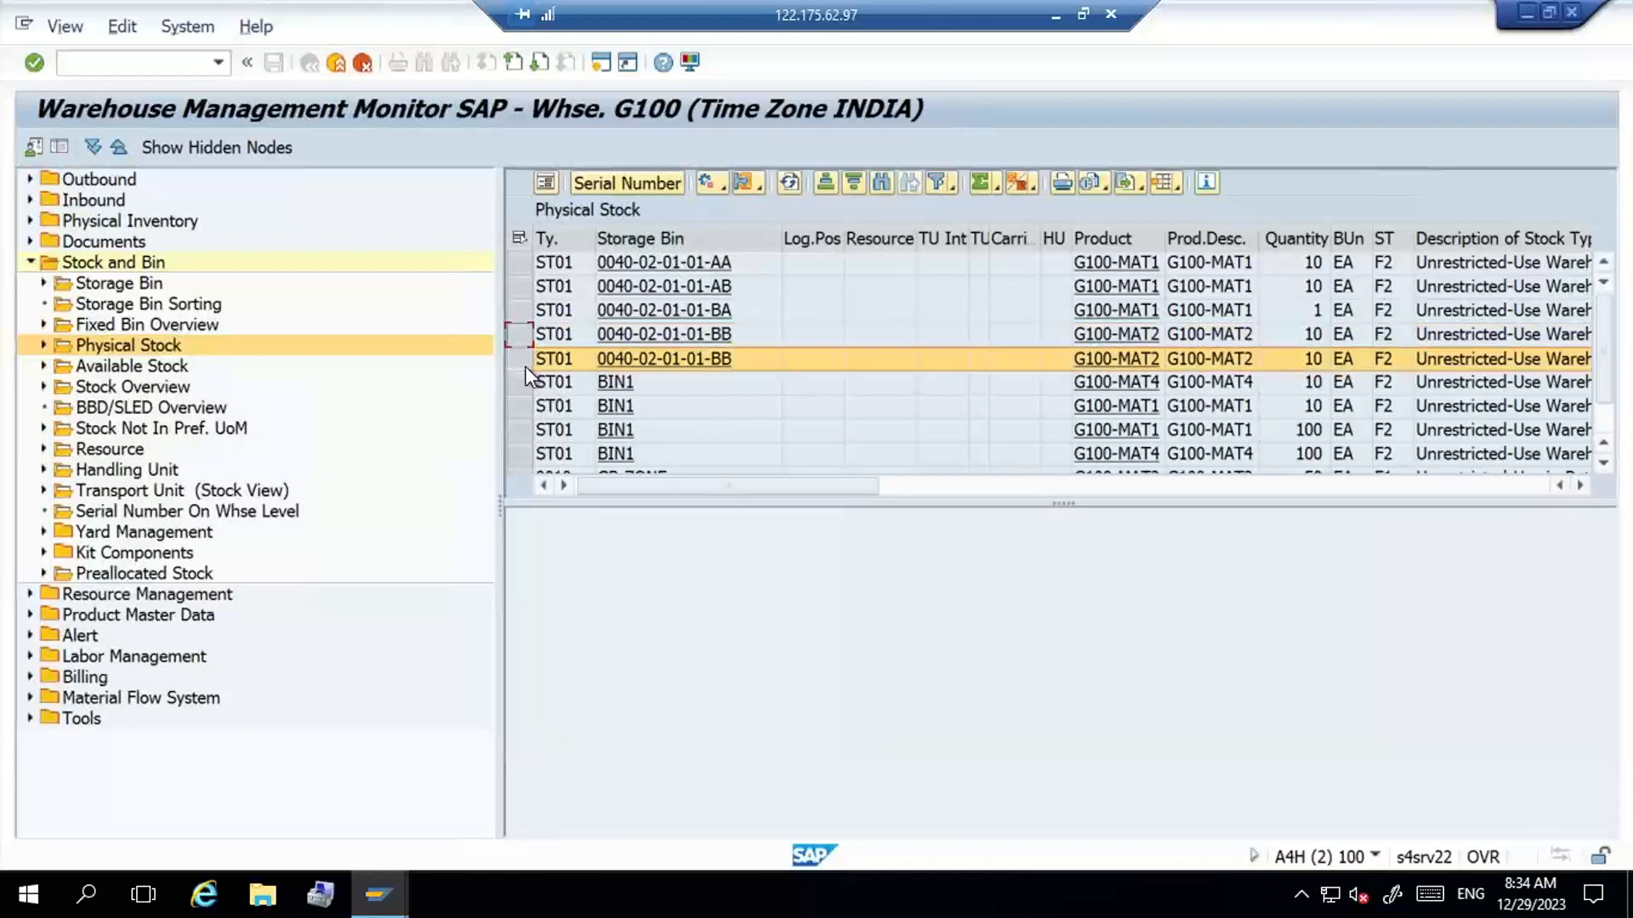
{"action": "left_click", "coordinate": [523, 336]}
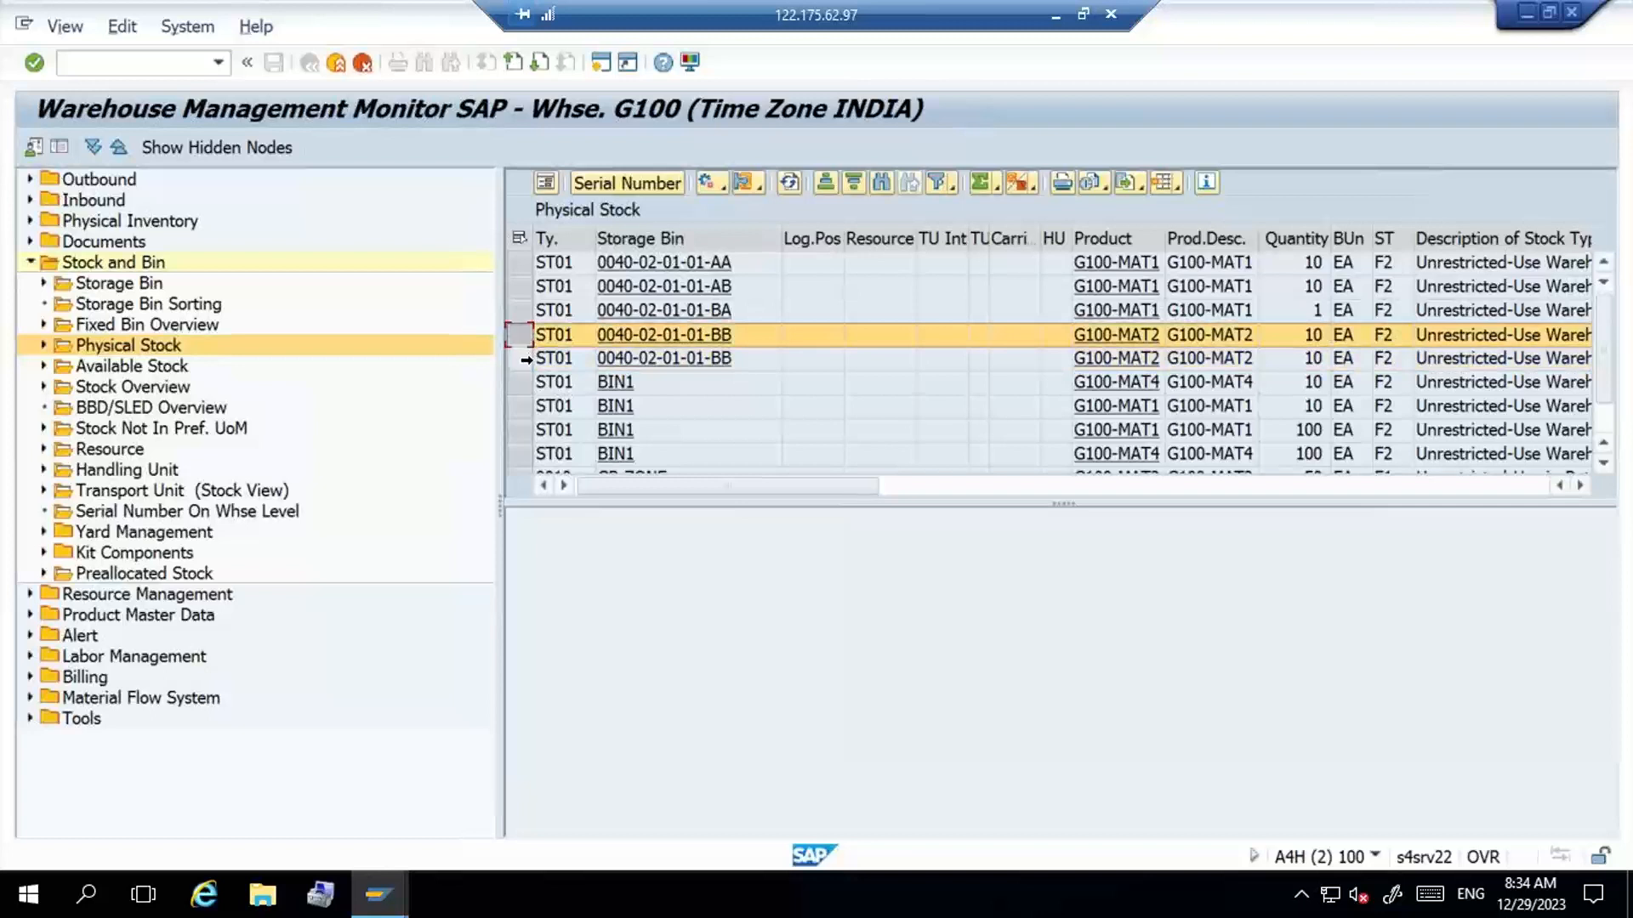
{"action": "left_click", "coordinate": [523, 362], "text": "ctrl"}
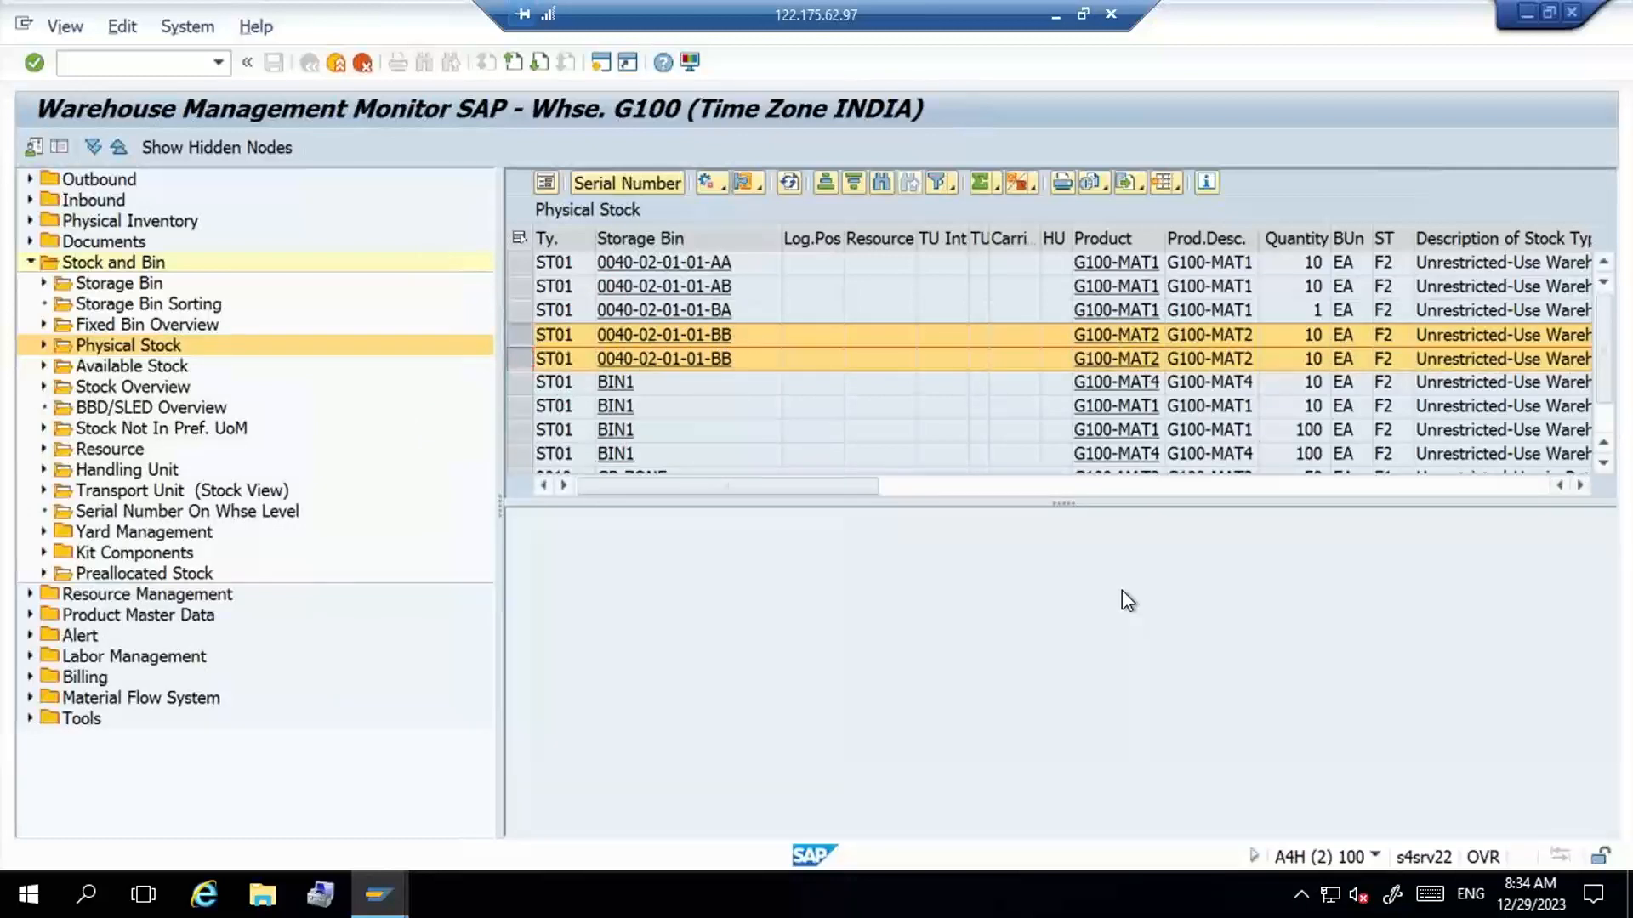
{"action": "key", "text": "alt+Tab"}
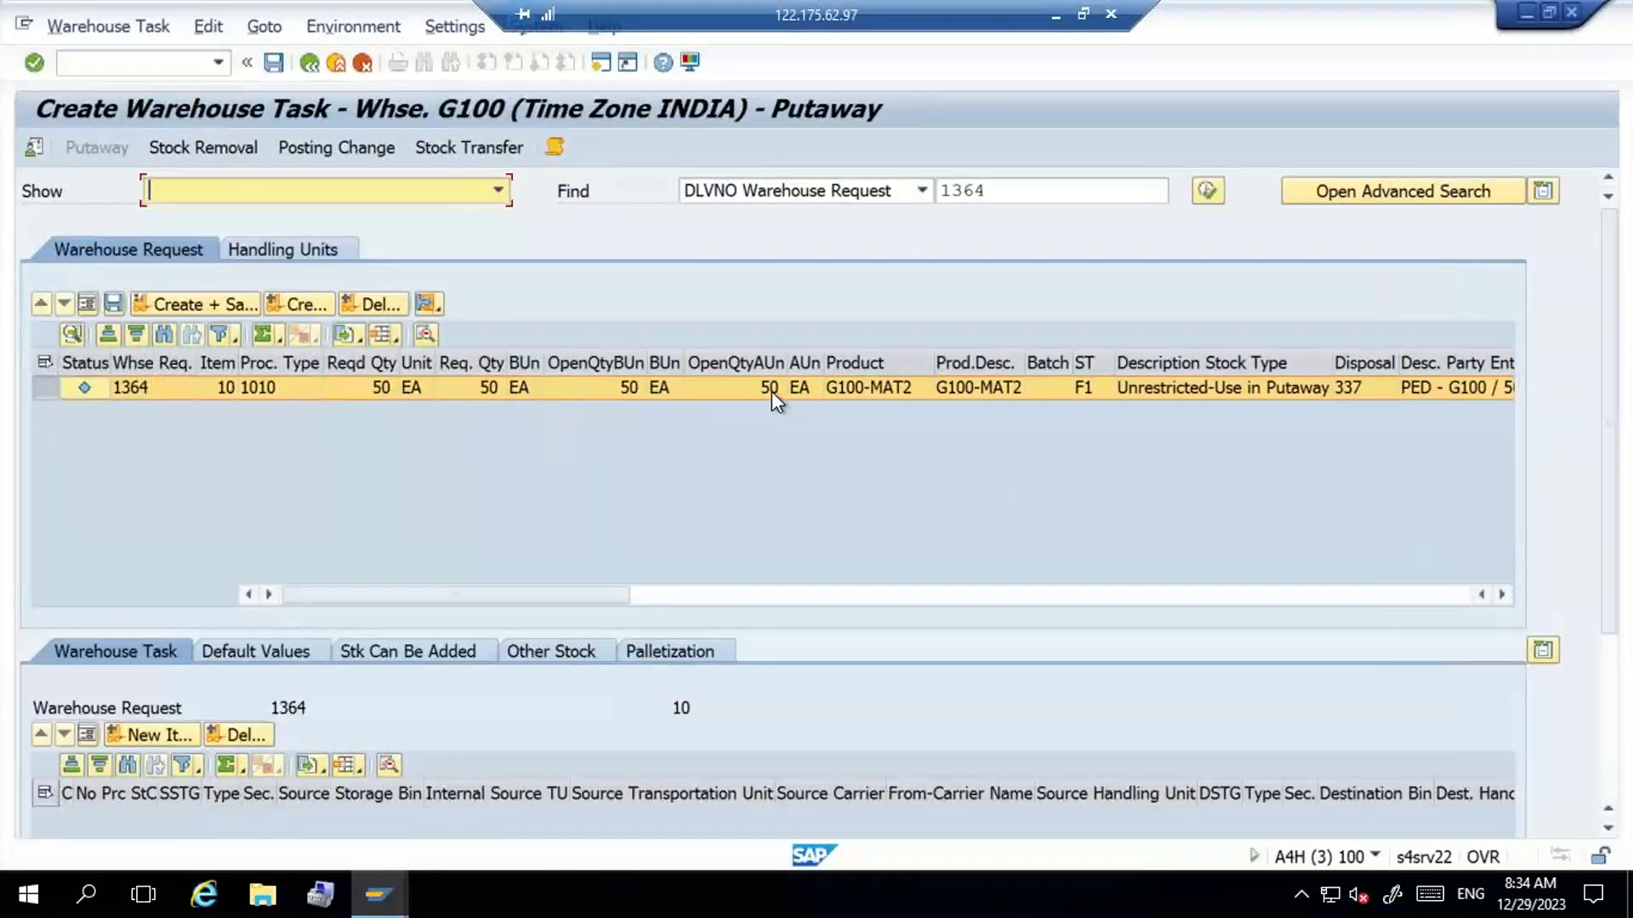
- Create the putaway warehouse task for the G100-MAT2 request and show its details in form view
{"action": "left_click", "coordinate": [308, 308]}
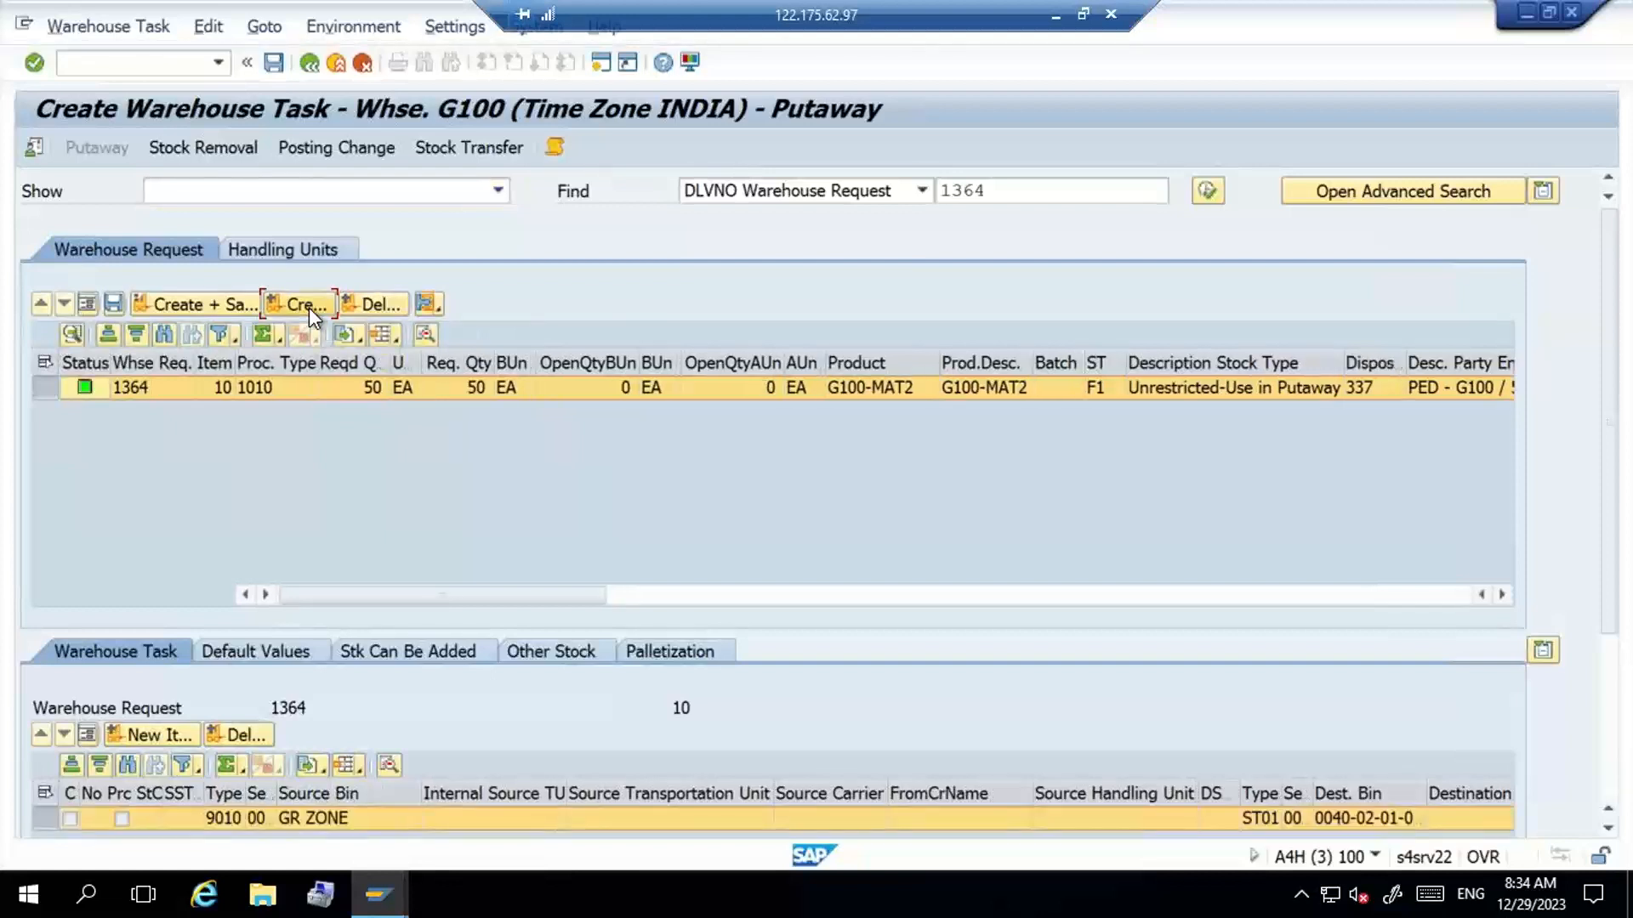
{"action": "left_click", "coordinate": [85, 734]}
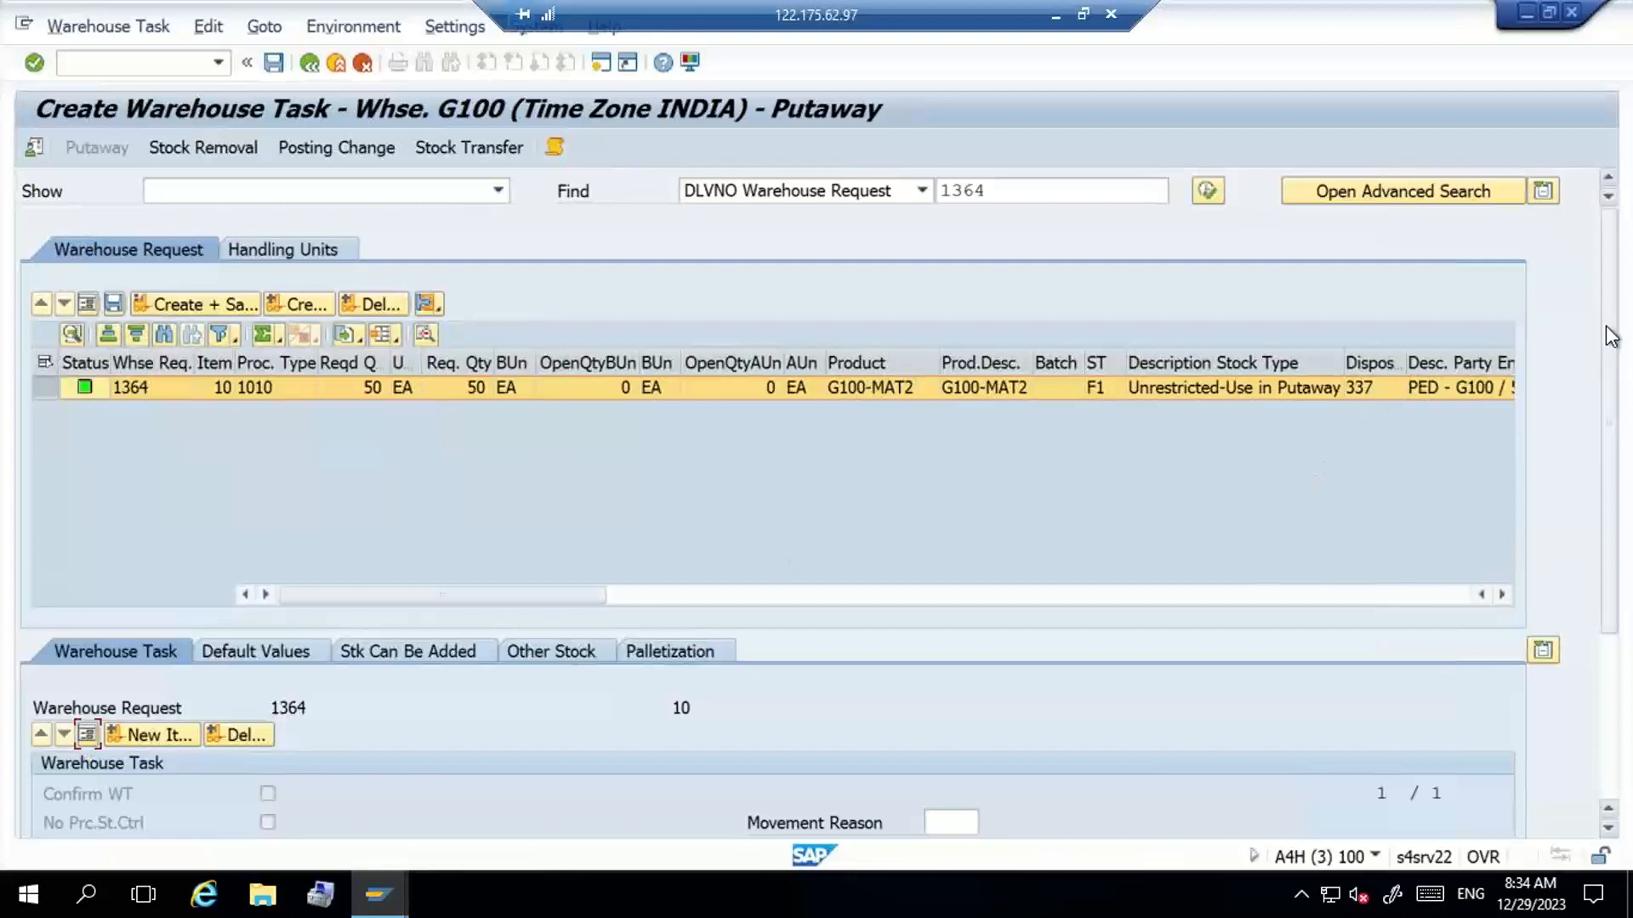
{"action": "left_click_drag", "start_coordinate": [1615, 348], "coordinate": [1616, 520]}
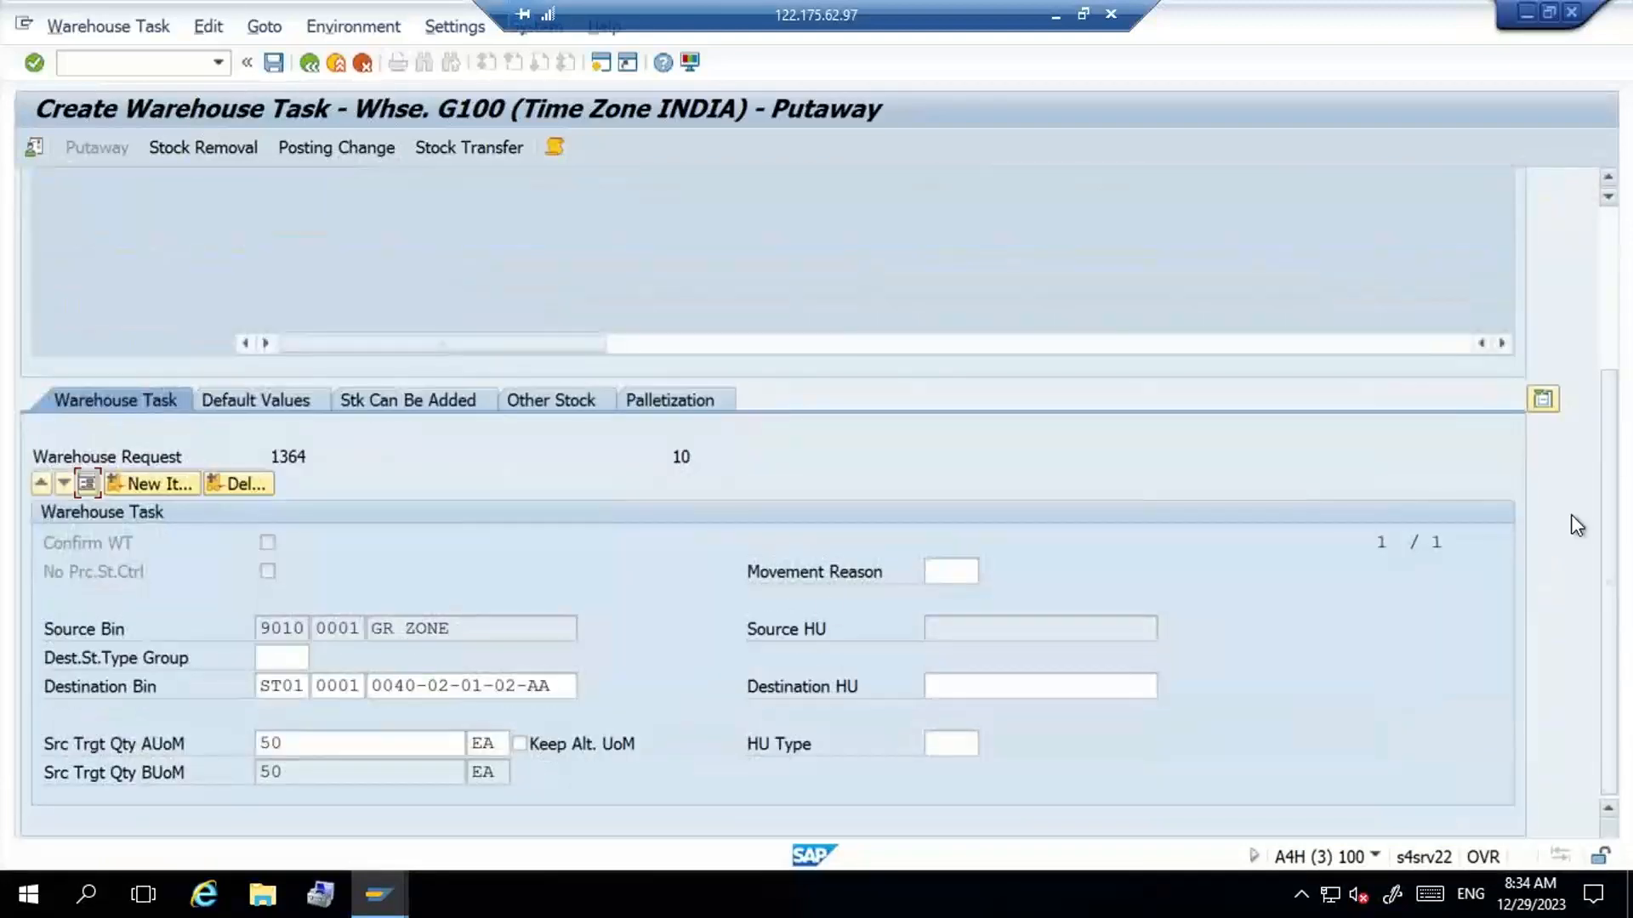
{"action": "left_click", "coordinate": [563, 686]}
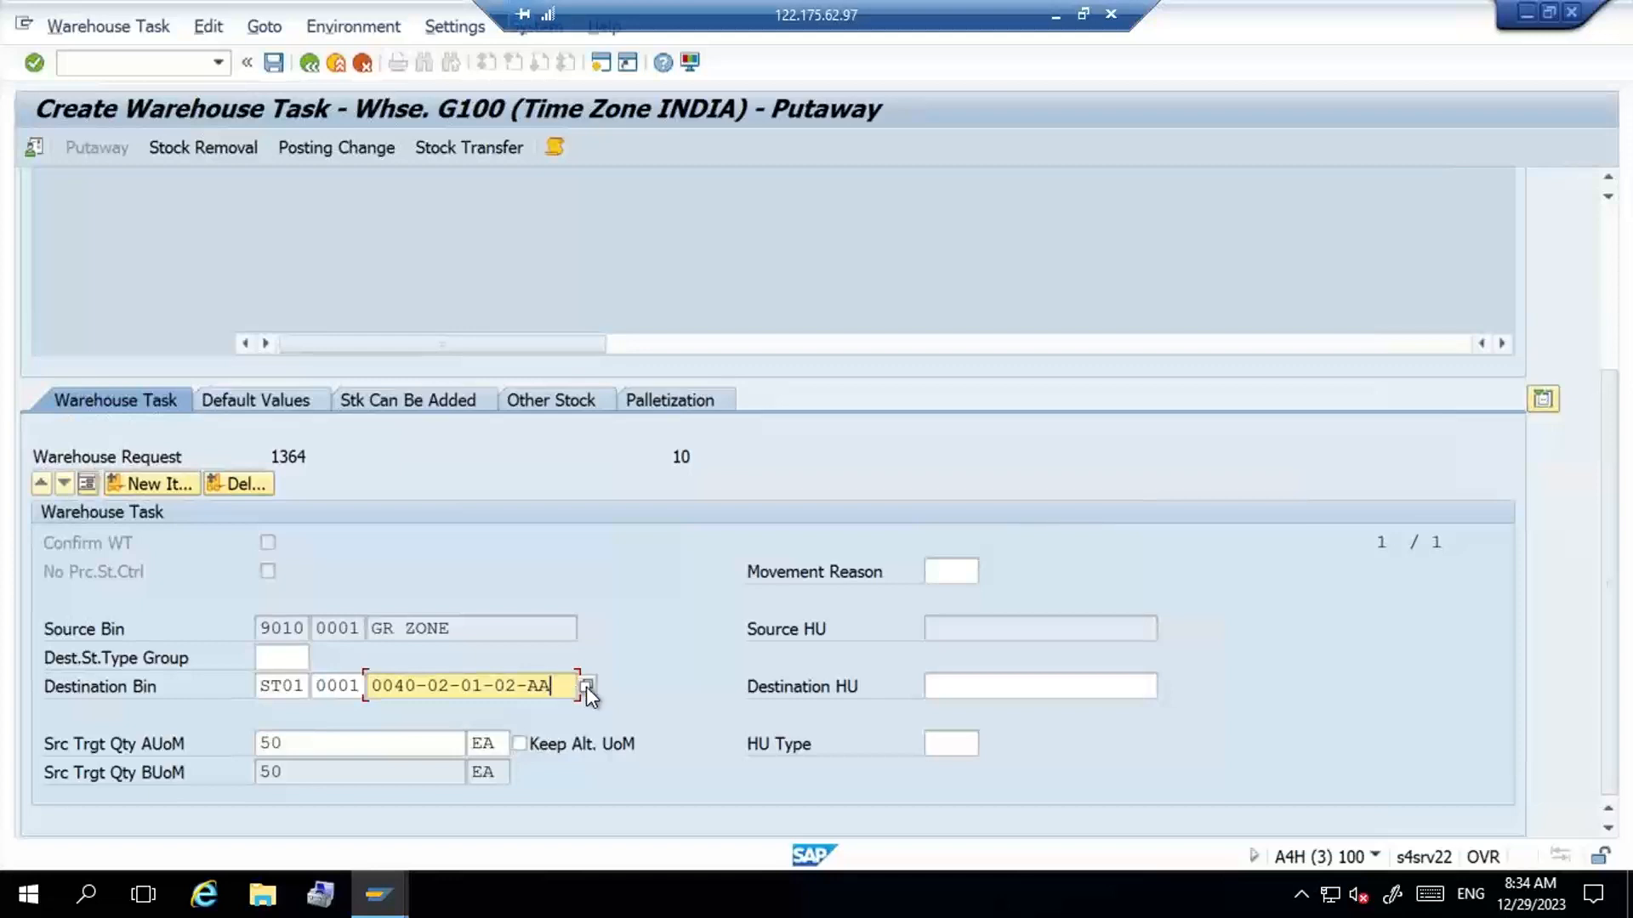
{"action": "left_click", "coordinate": [586, 686]}
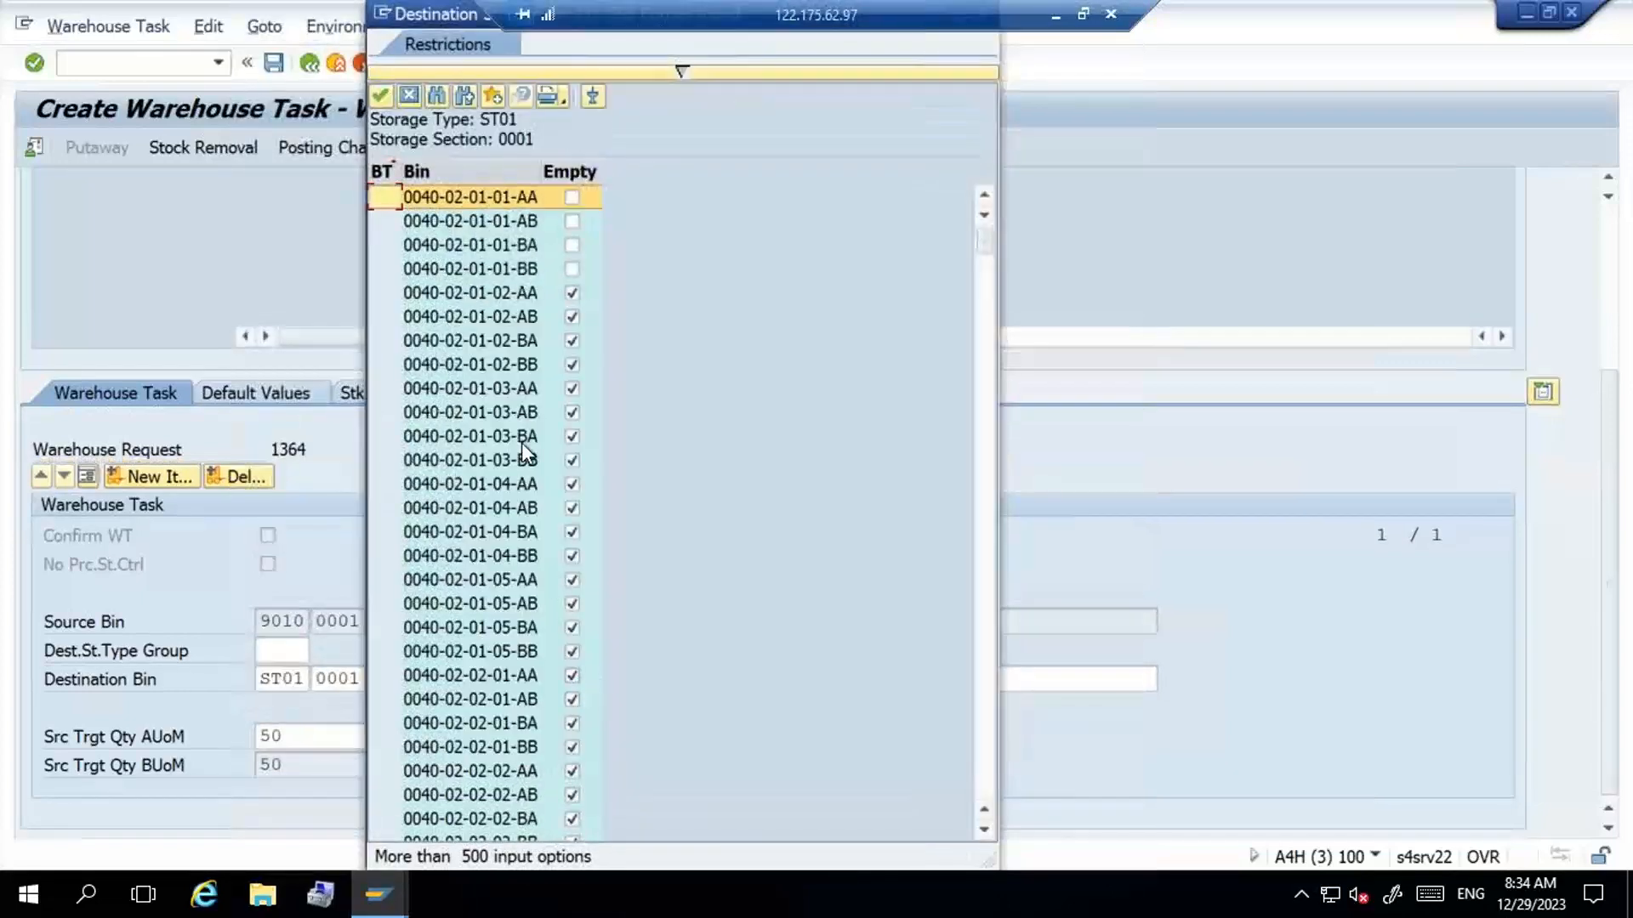
{"action": "left_click", "coordinate": [513, 294]}
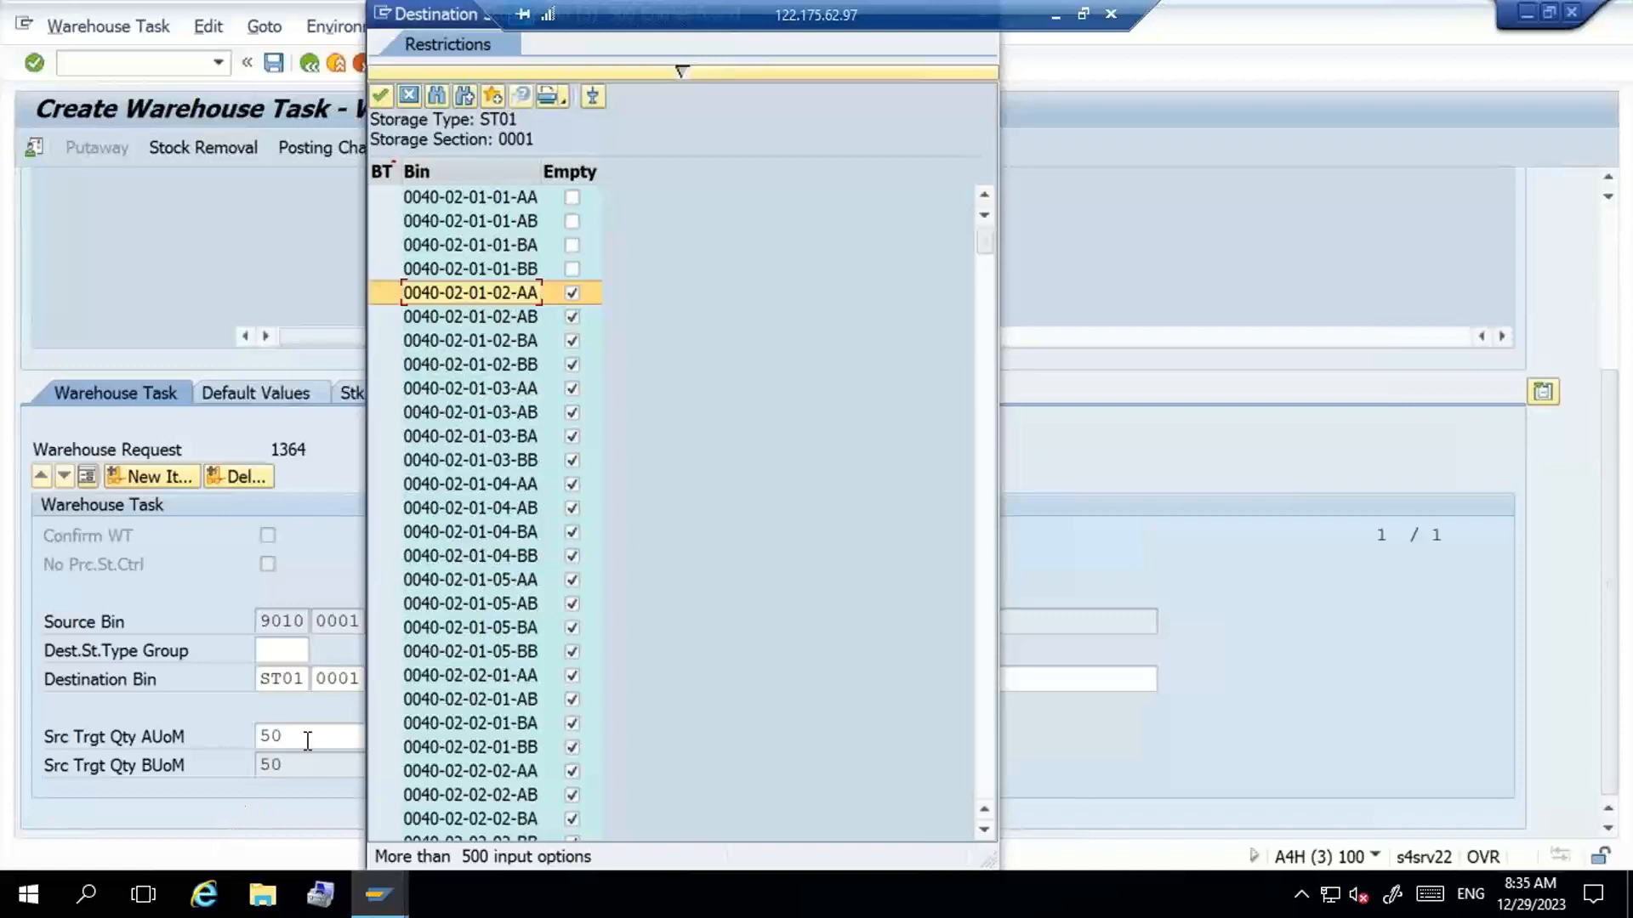
{"action": "left_click", "coordinate": [511, 274]}
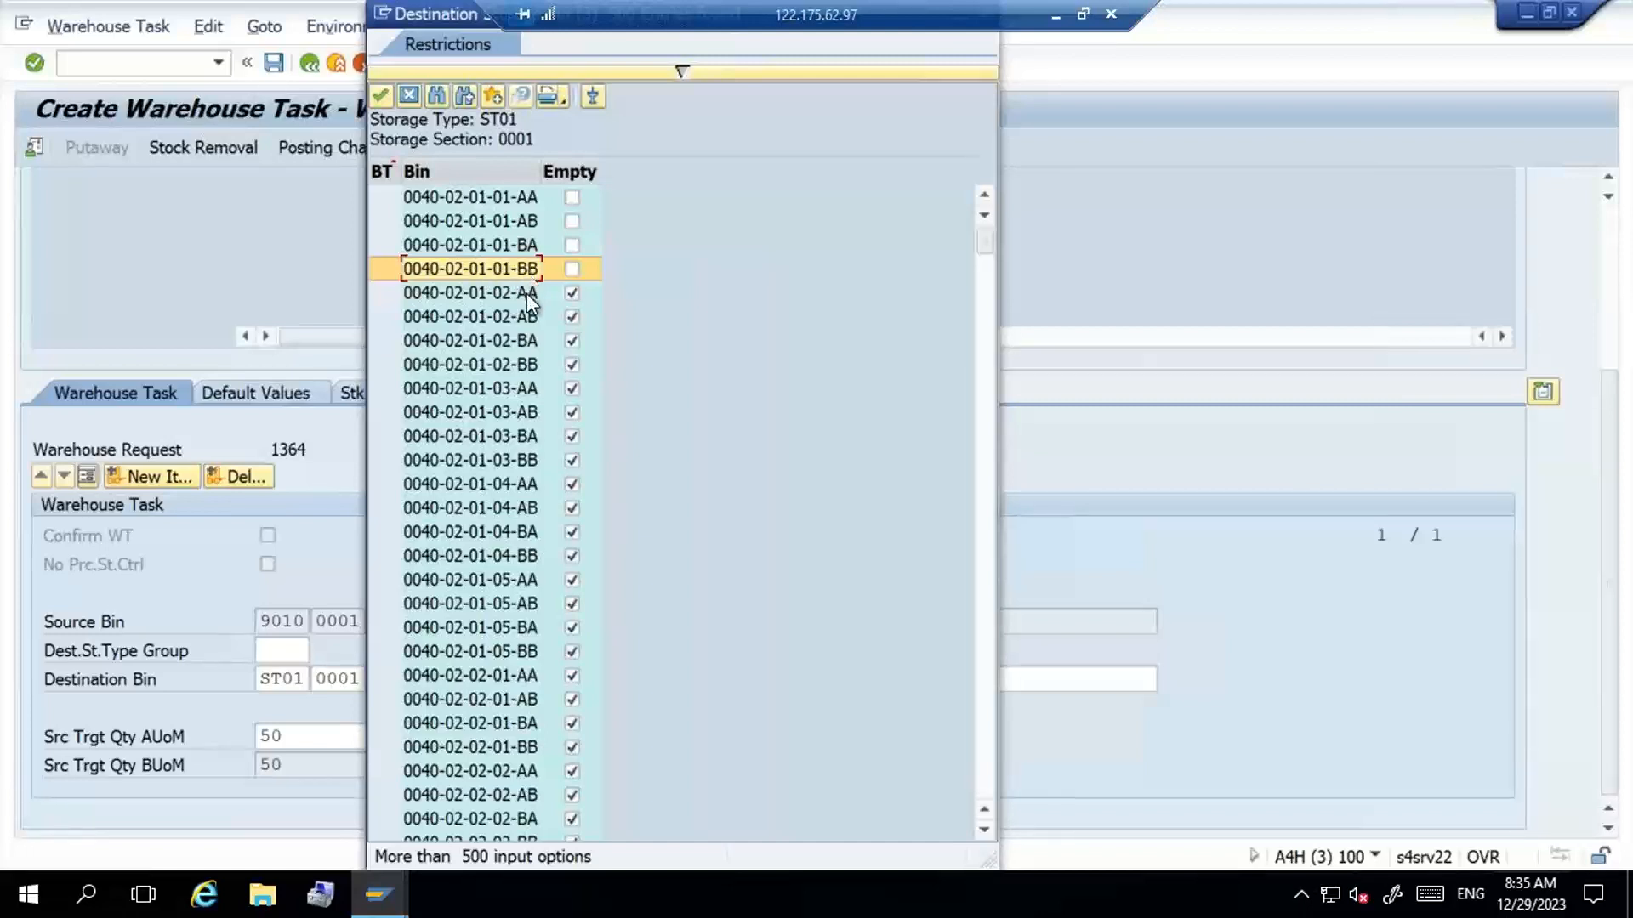
{"action": "left_click", "coordinate": [527, 294]}
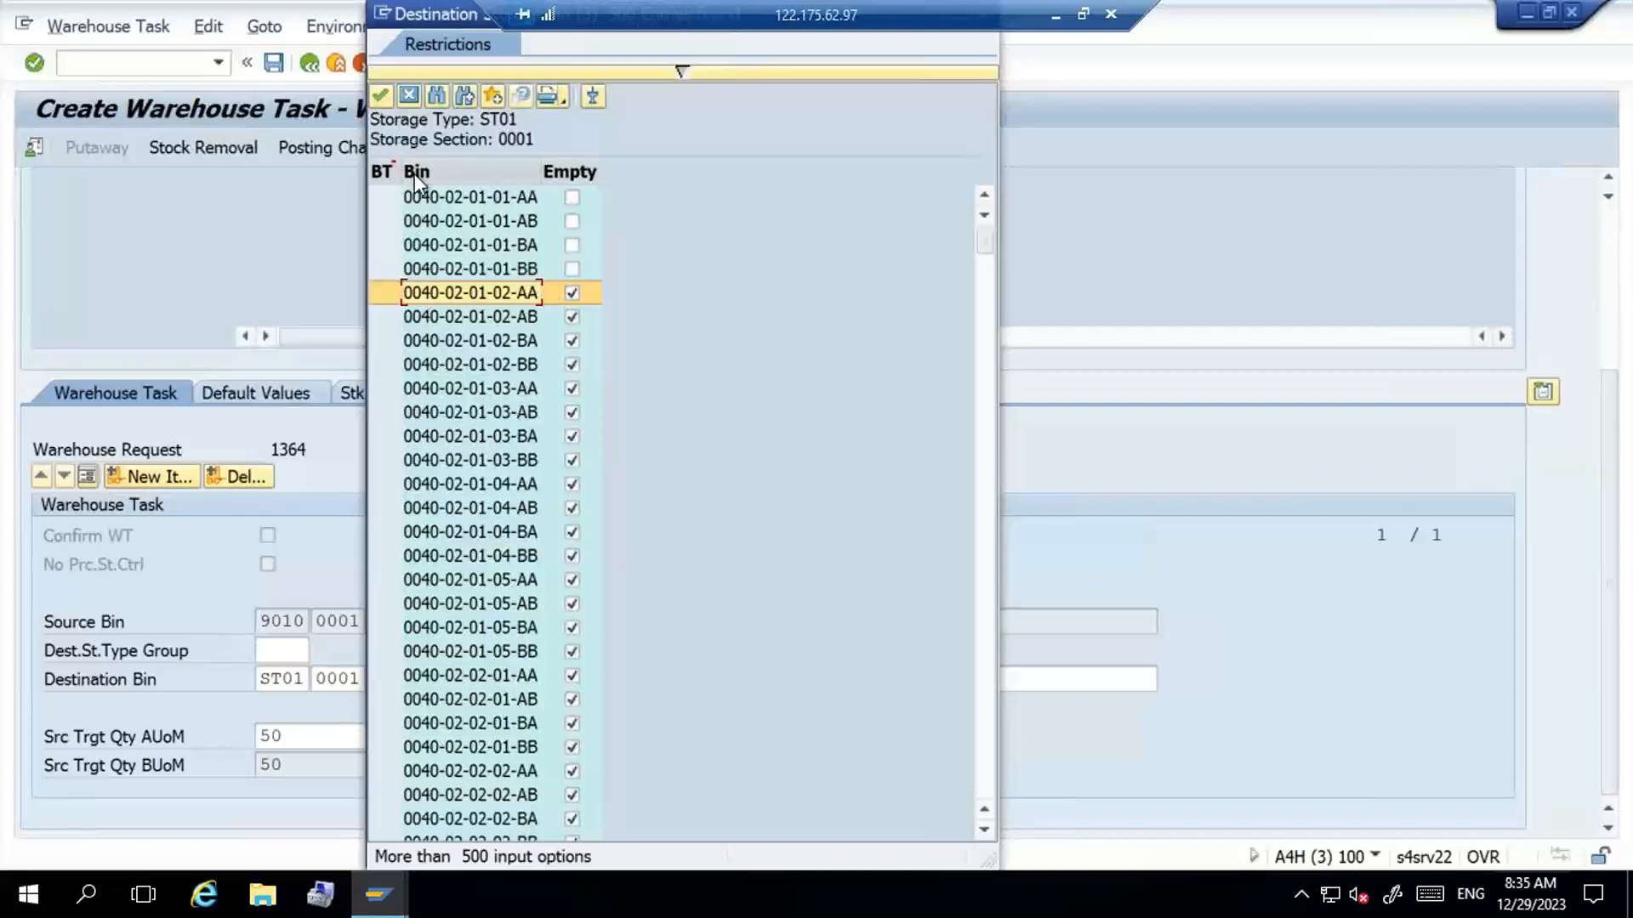
{"action": "left_click", "coordinate": [409, 95]}
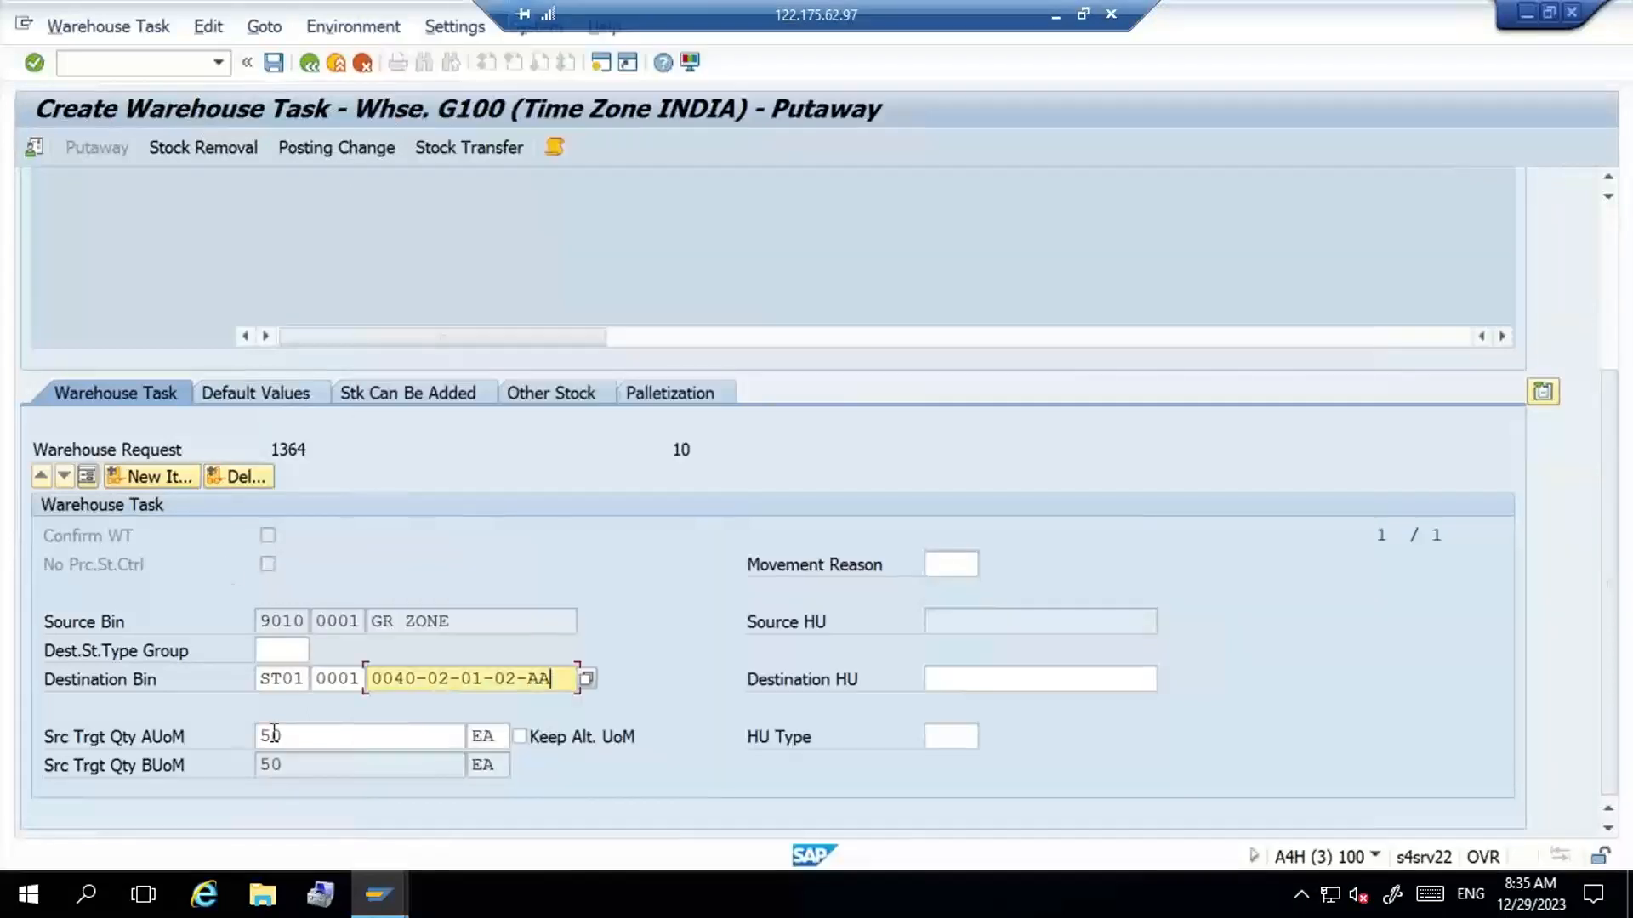
- Create and save the putaway warehouse task for the G100-MAT2 delivery item
{"action": "scroll", "coordinate": [1615, 251], "scroll_direction": "up", "scroll_amount": 5}
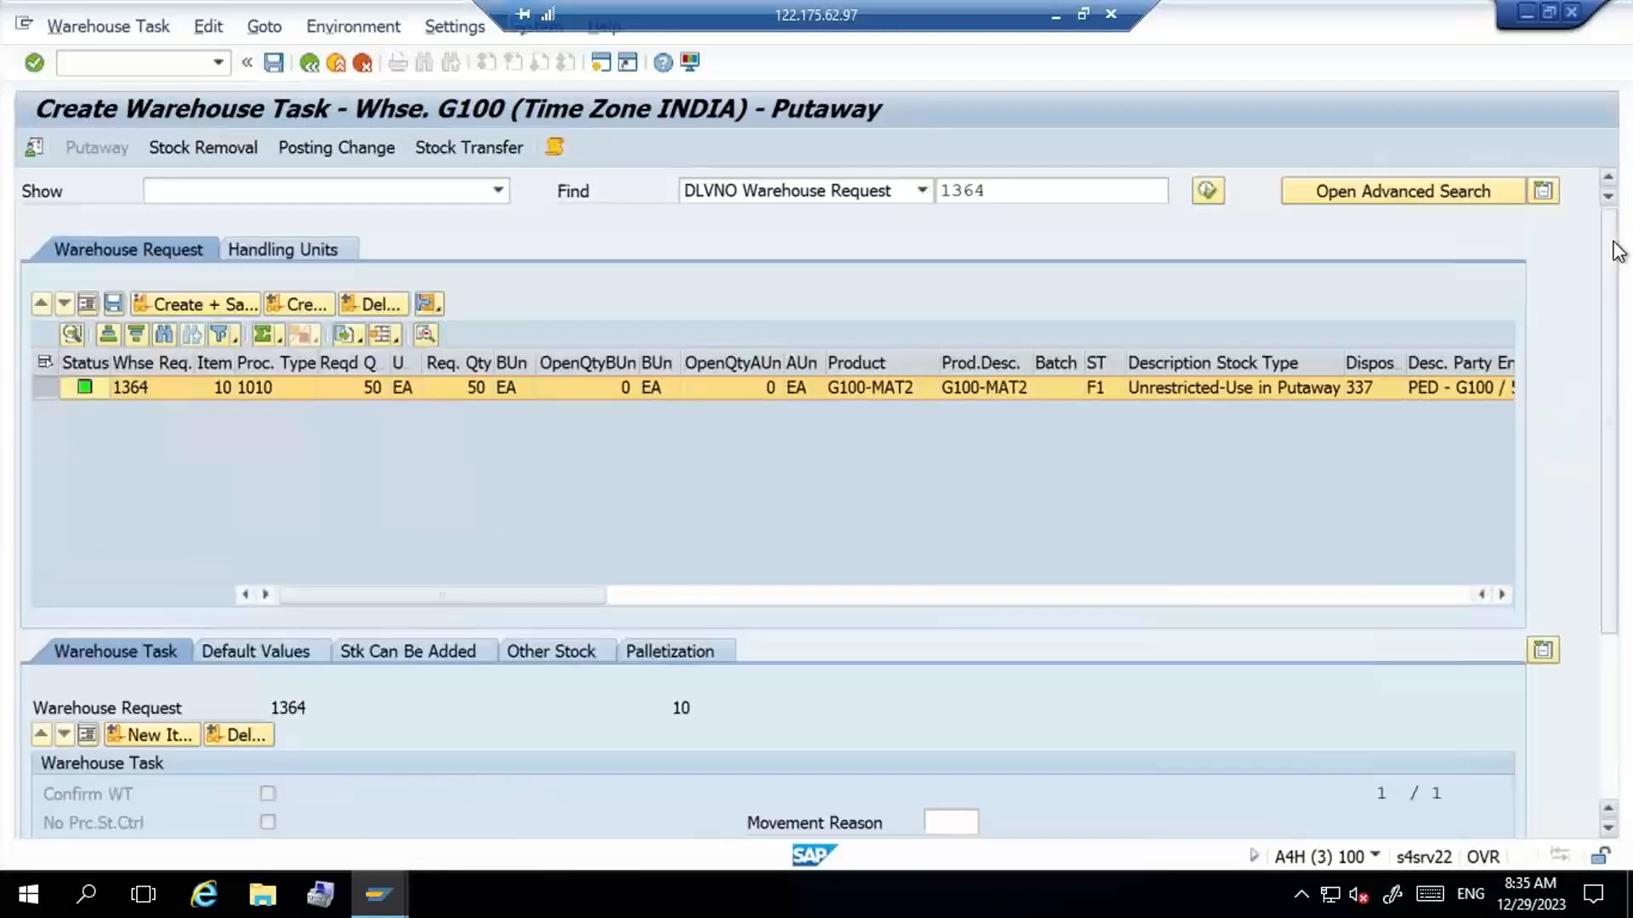
{"action": "left_click", "coordinate": [191, 308]}
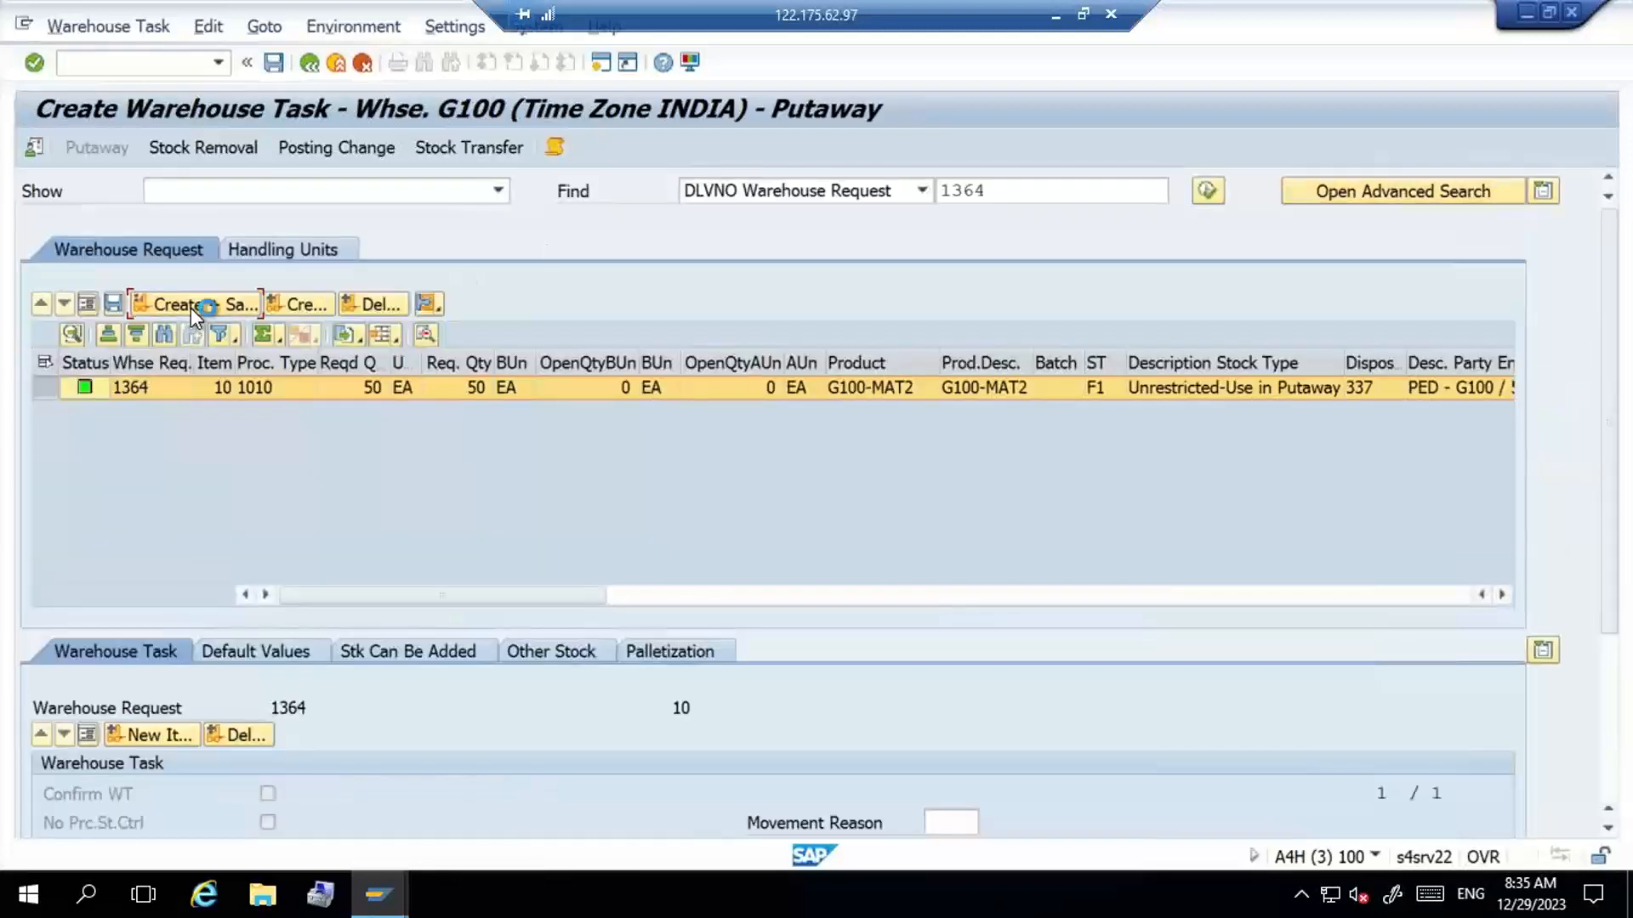